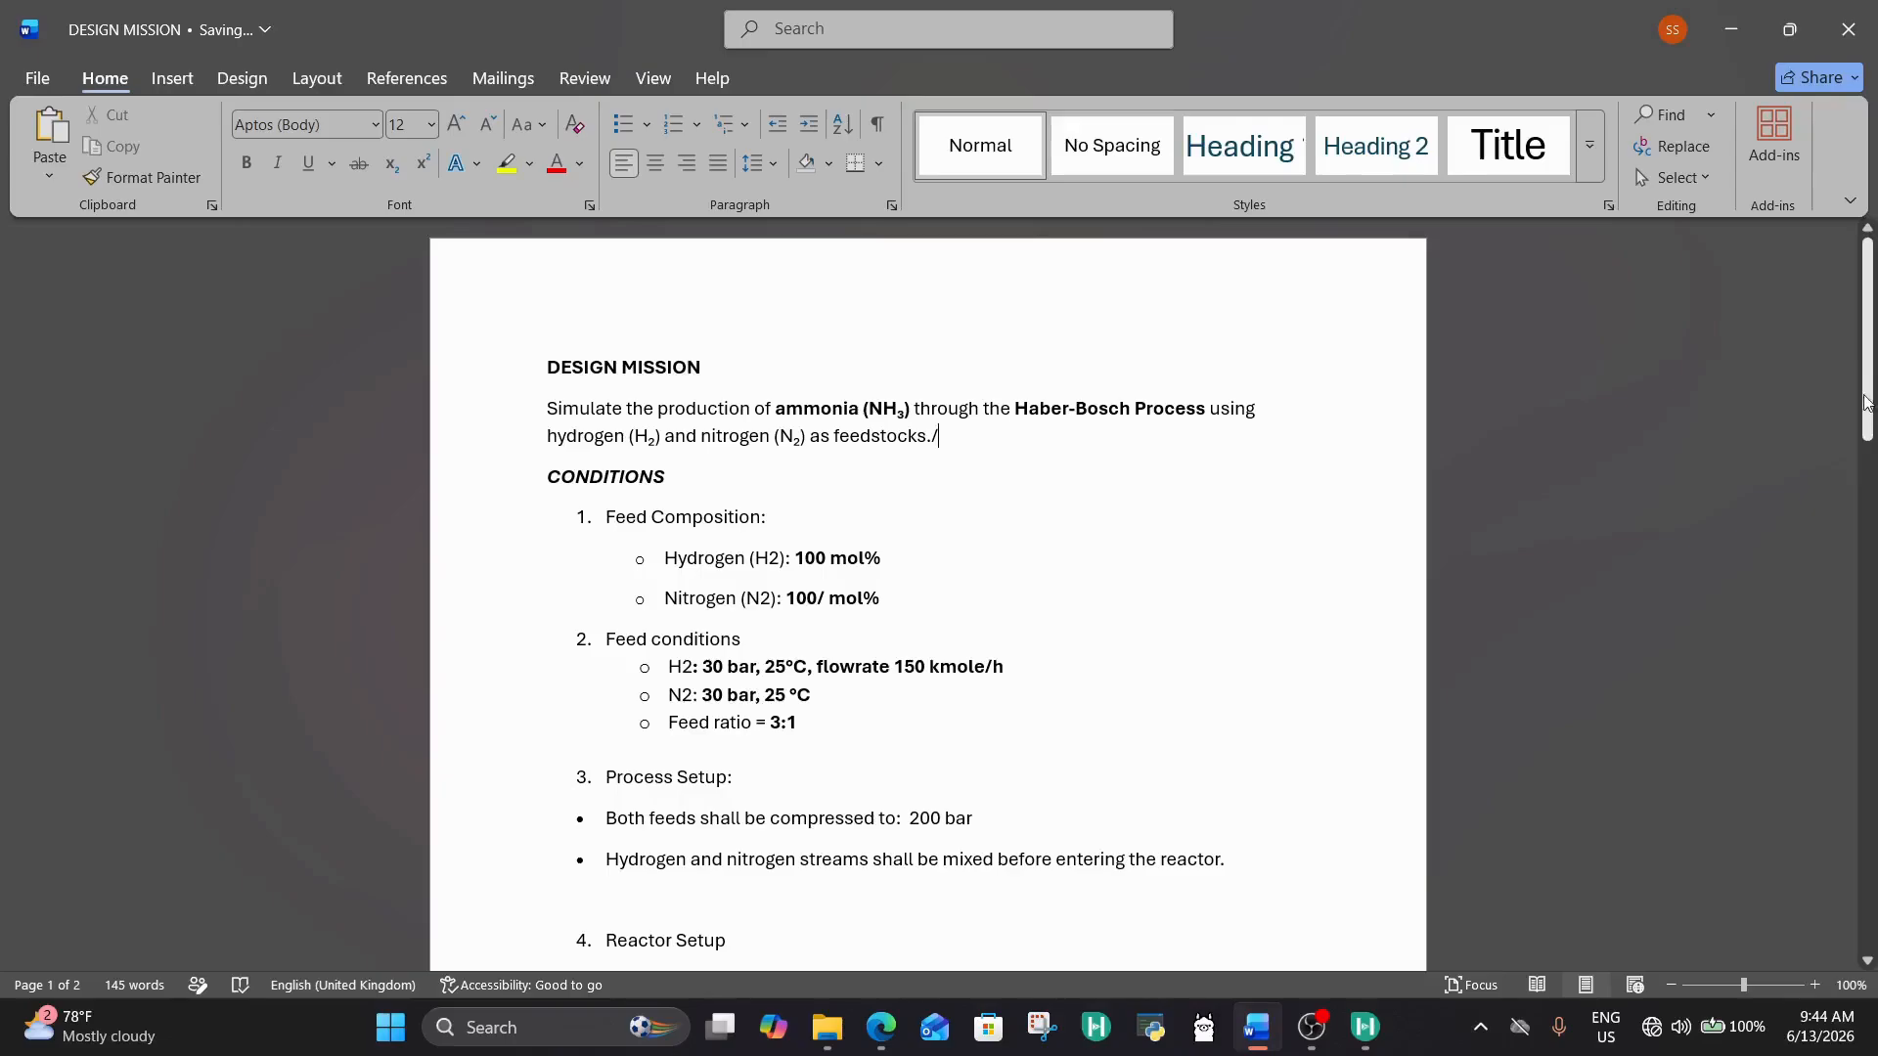
Step: Review the design mission document's feed conditions, process setup, reactor setup, reaction, product yield targets and recycle requirement
{"action": "scroll", "coordinate": [873, 588], "scroll_direction": "down", "scroll_amount": 1}
{"action": "scroll", "coordinate": [873, 589], "scroll_direction": "down", "scroll_amount": 5}
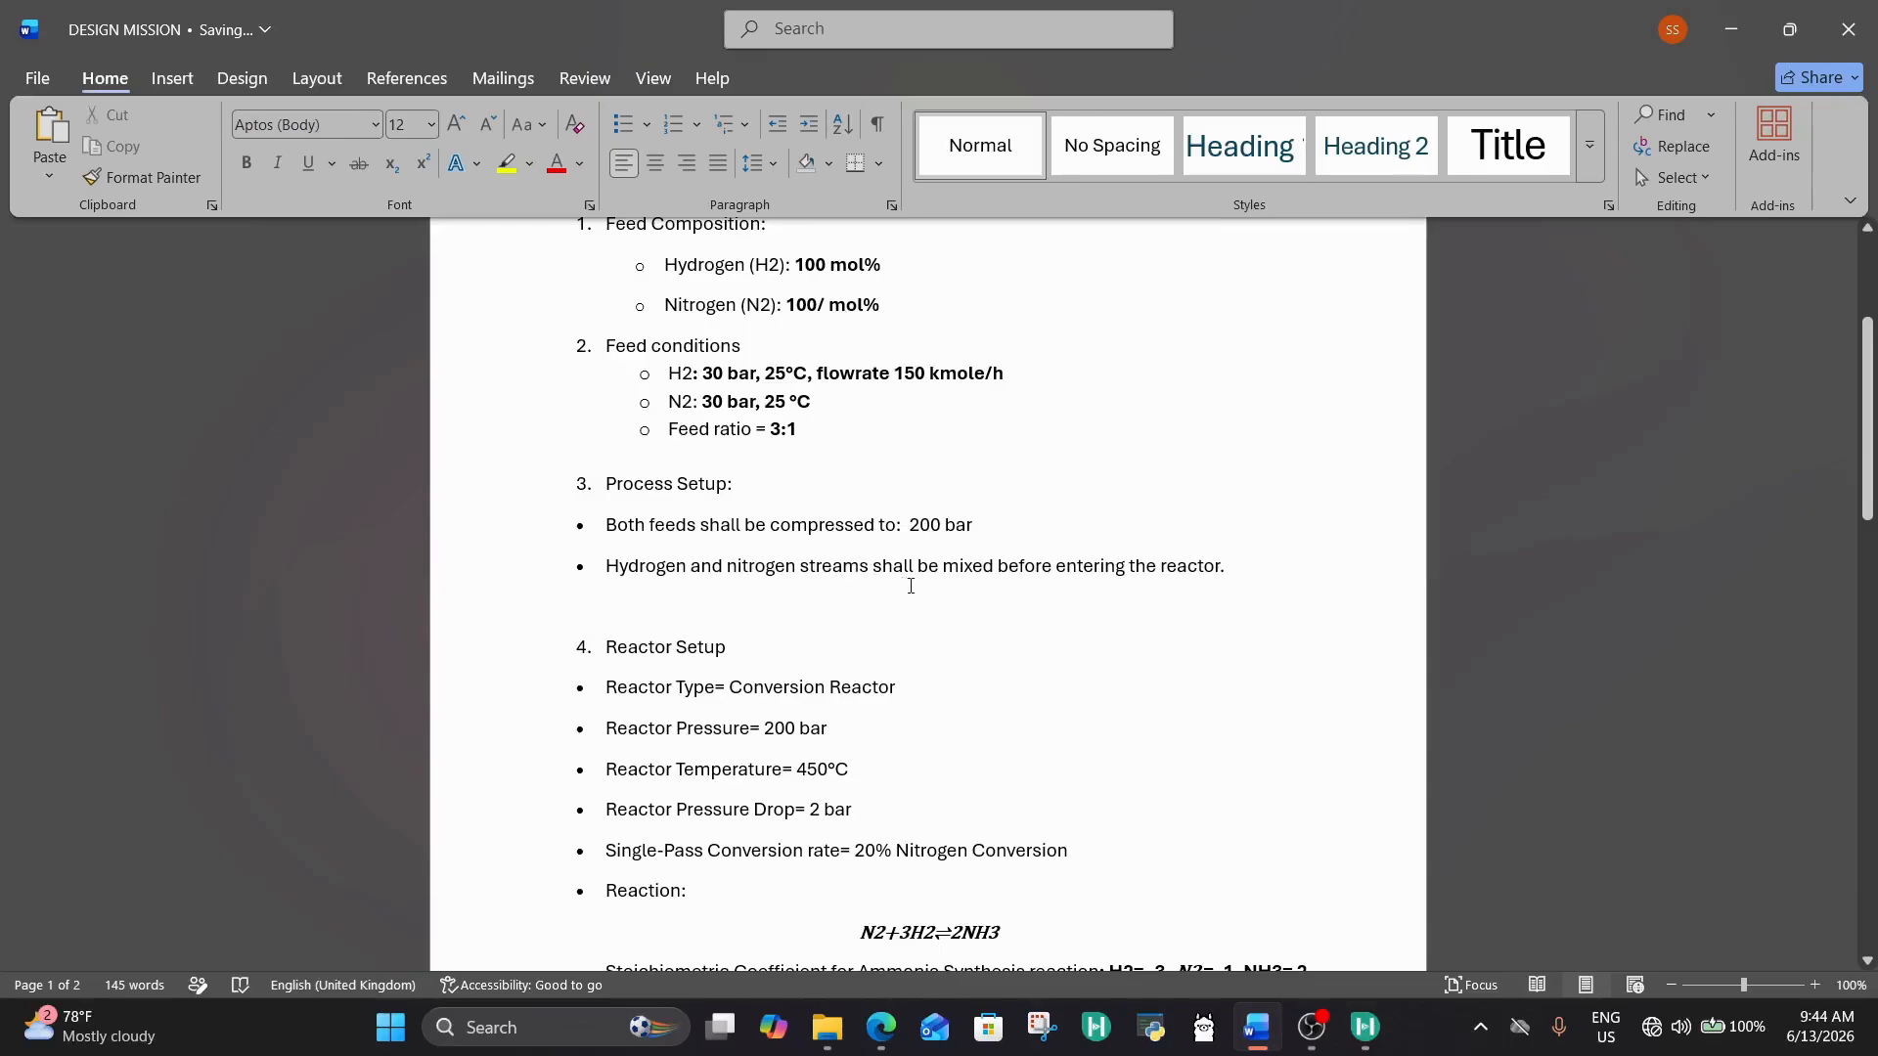
{"action": "scroll", "coordinate": [1056, 626], "scroll_direction": "down", "scroll_amount": 3}
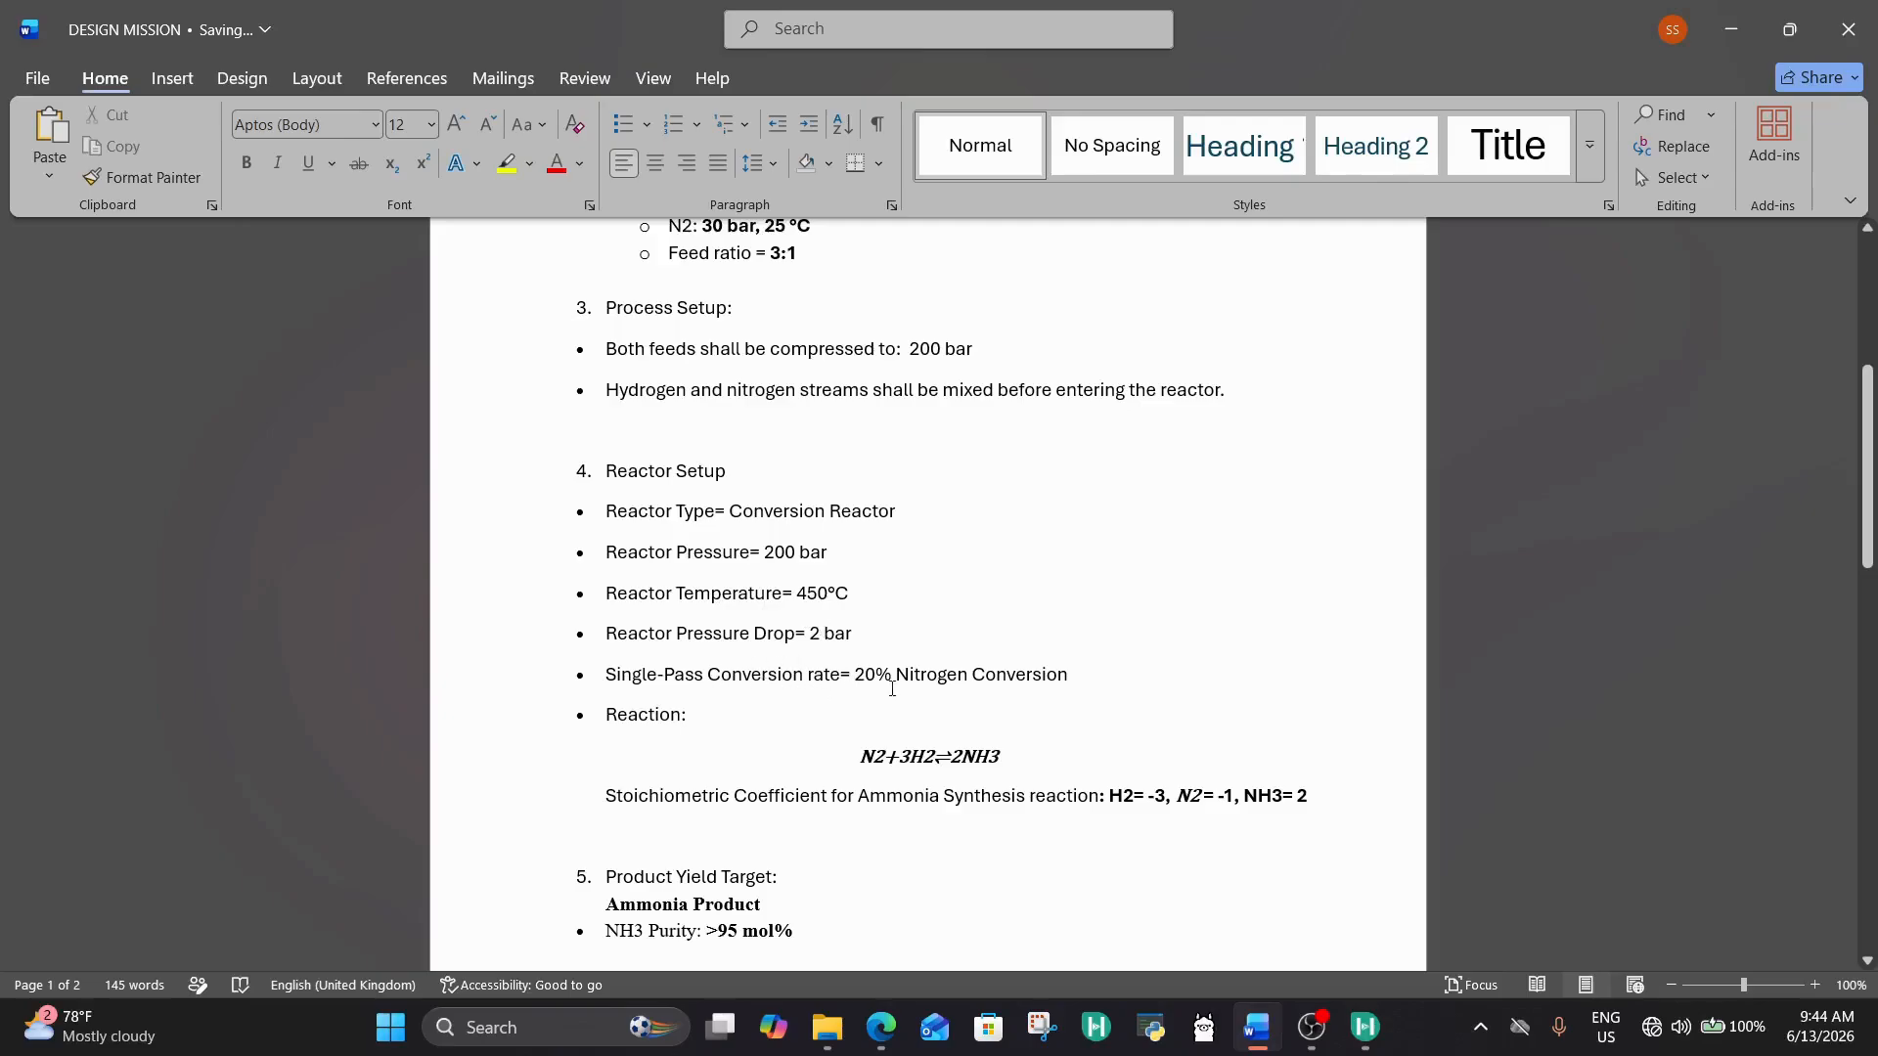
{"action": "scroll", "coordinate": [968, 681], "scroll_direction": "down", "scroll_amount": 1}
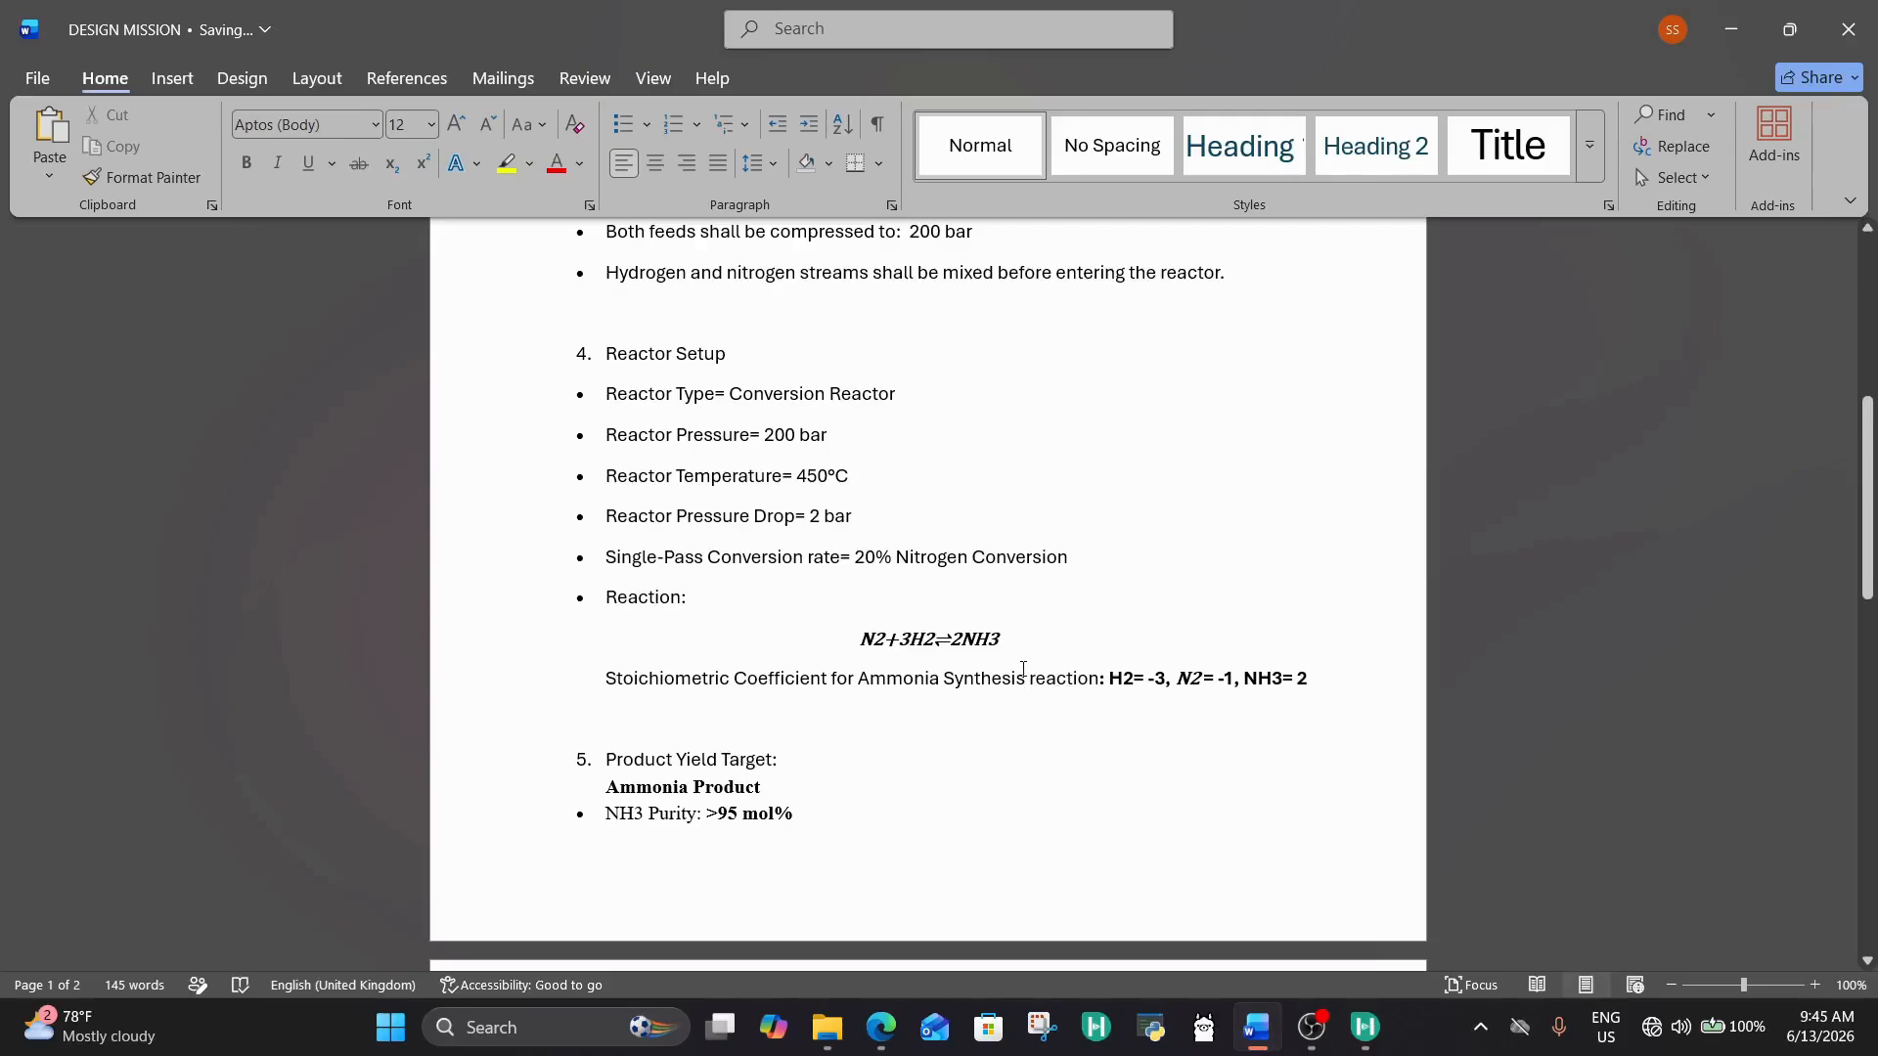
{"action": "scroll", "coordinate": [1023, 668], "scroll_direction": "down", "scroll_amount": 5}
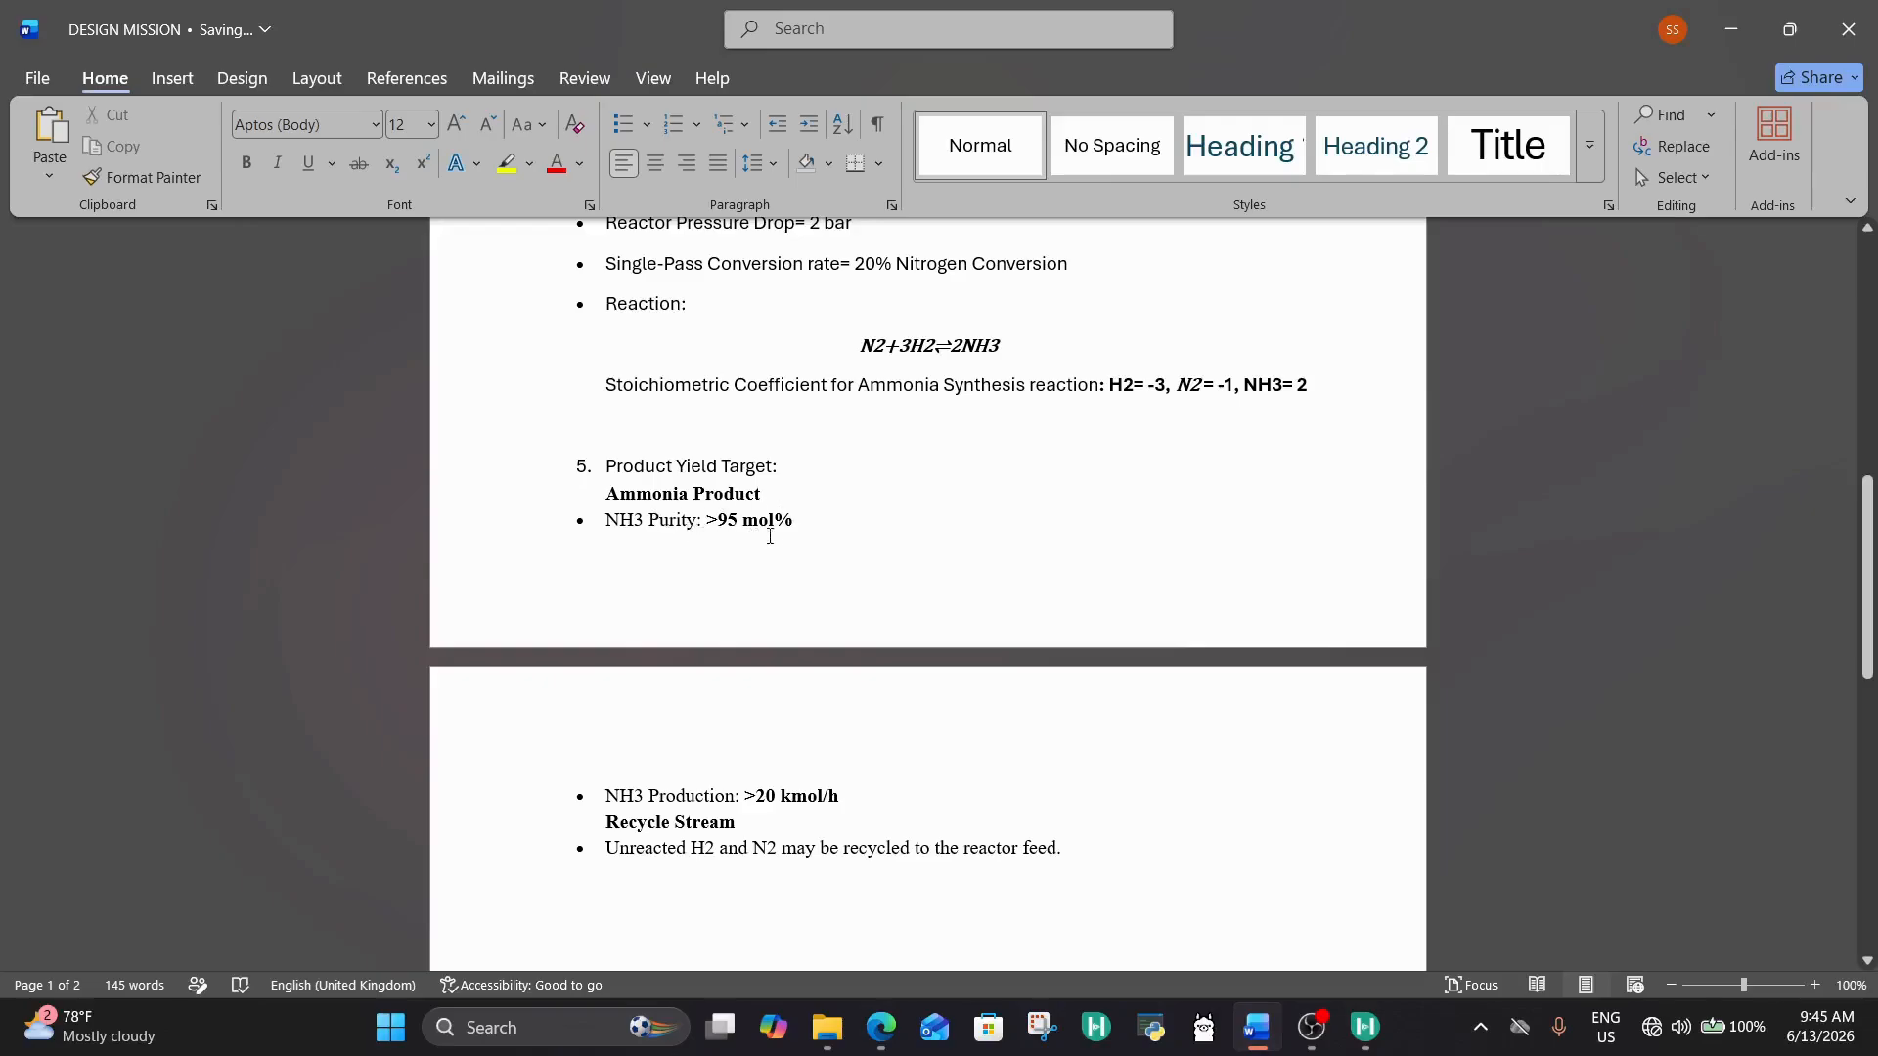
{"action": "scroll", "coordinate": [770, 535], "scroll_direction": "down", "scroll_amount": 3}
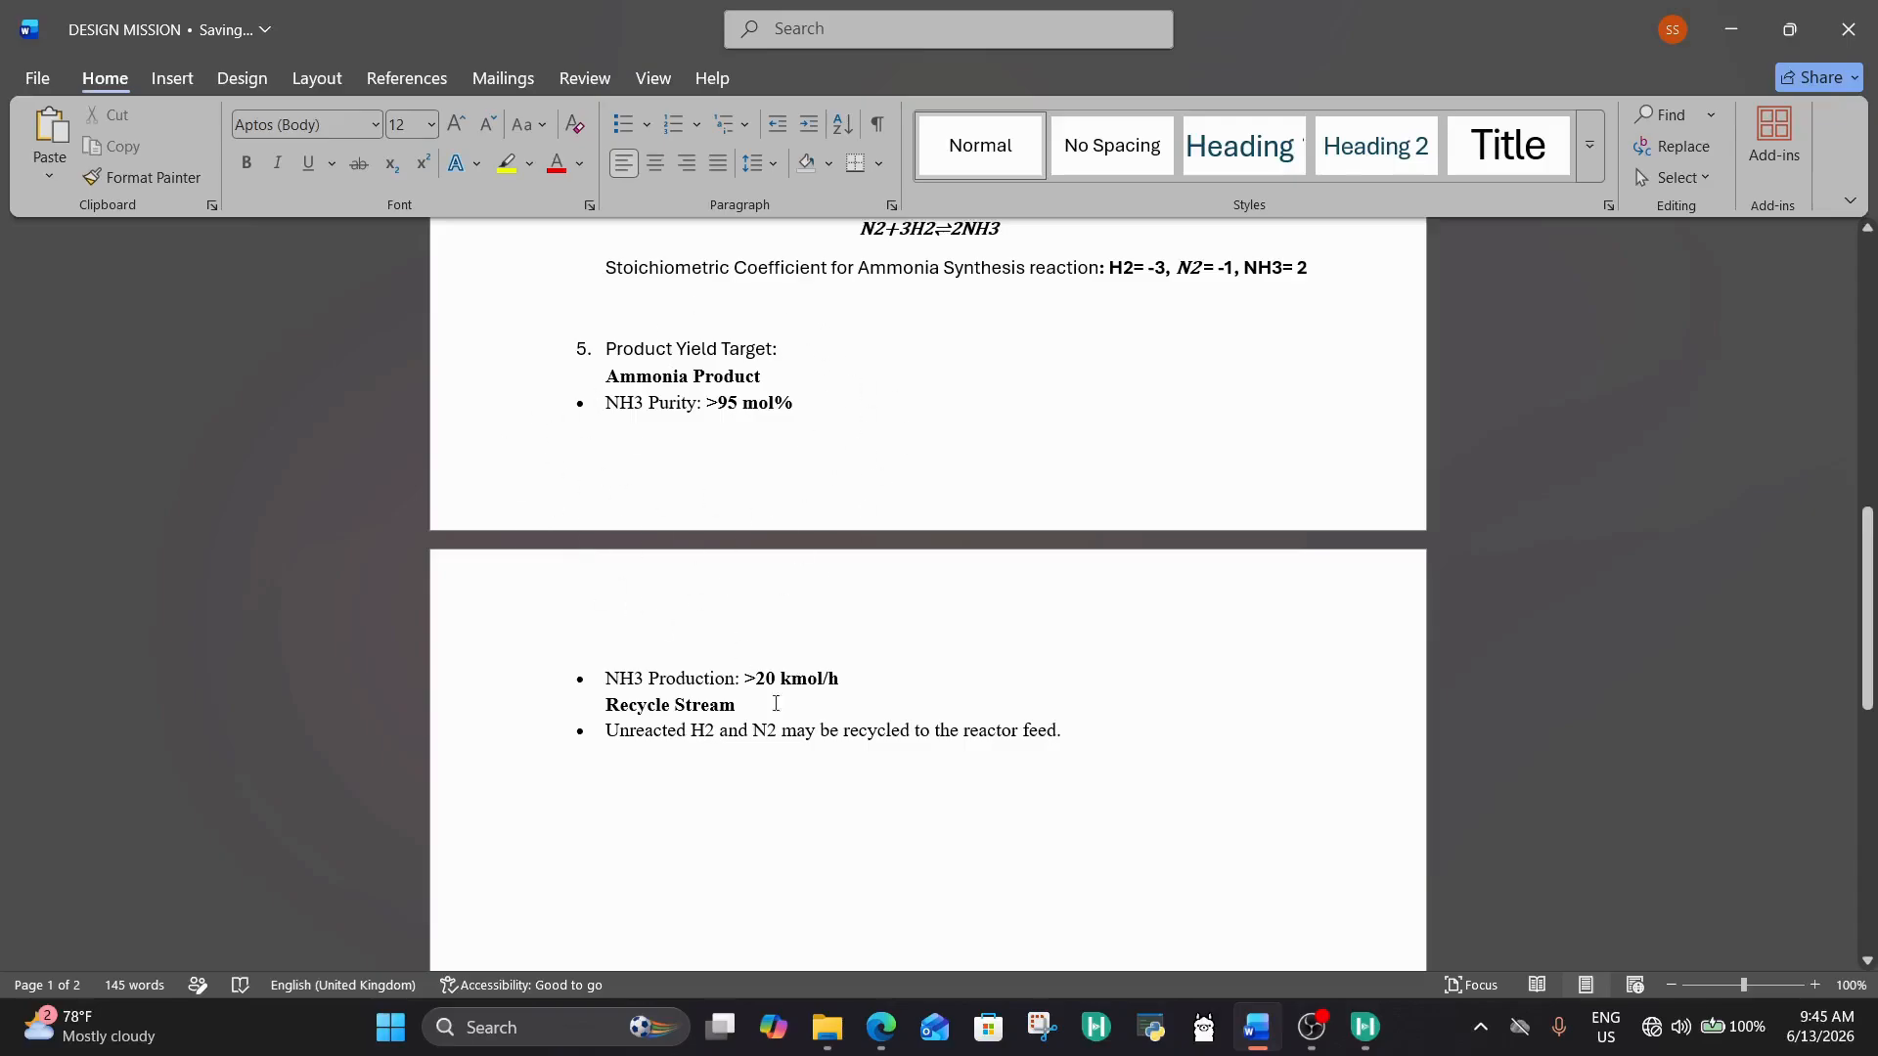
{"action": "scroll", "coordinate": [649, 700], "scroll_direction": "down", "scroll_amount": 2}
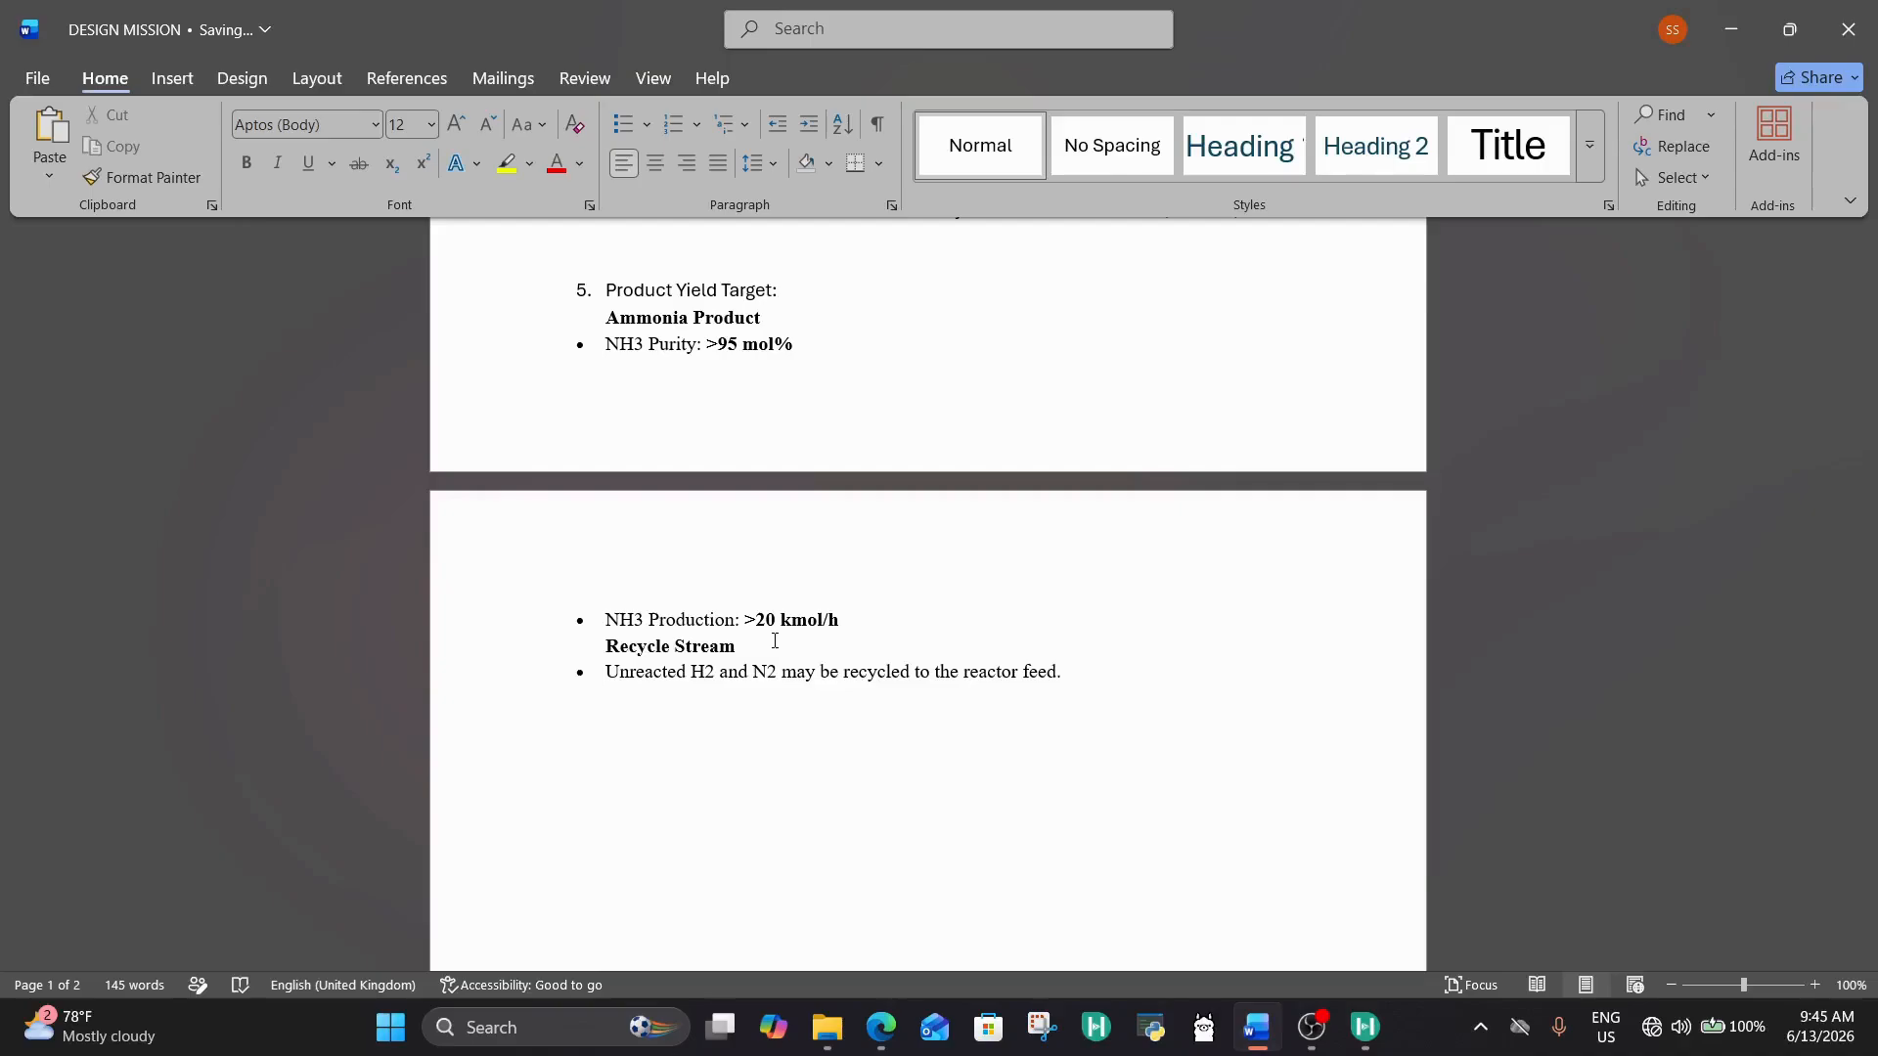
{"action": "scroll", "coordinate": [783, 637], "scroll_direction": "up", "scroll_amount": 15}
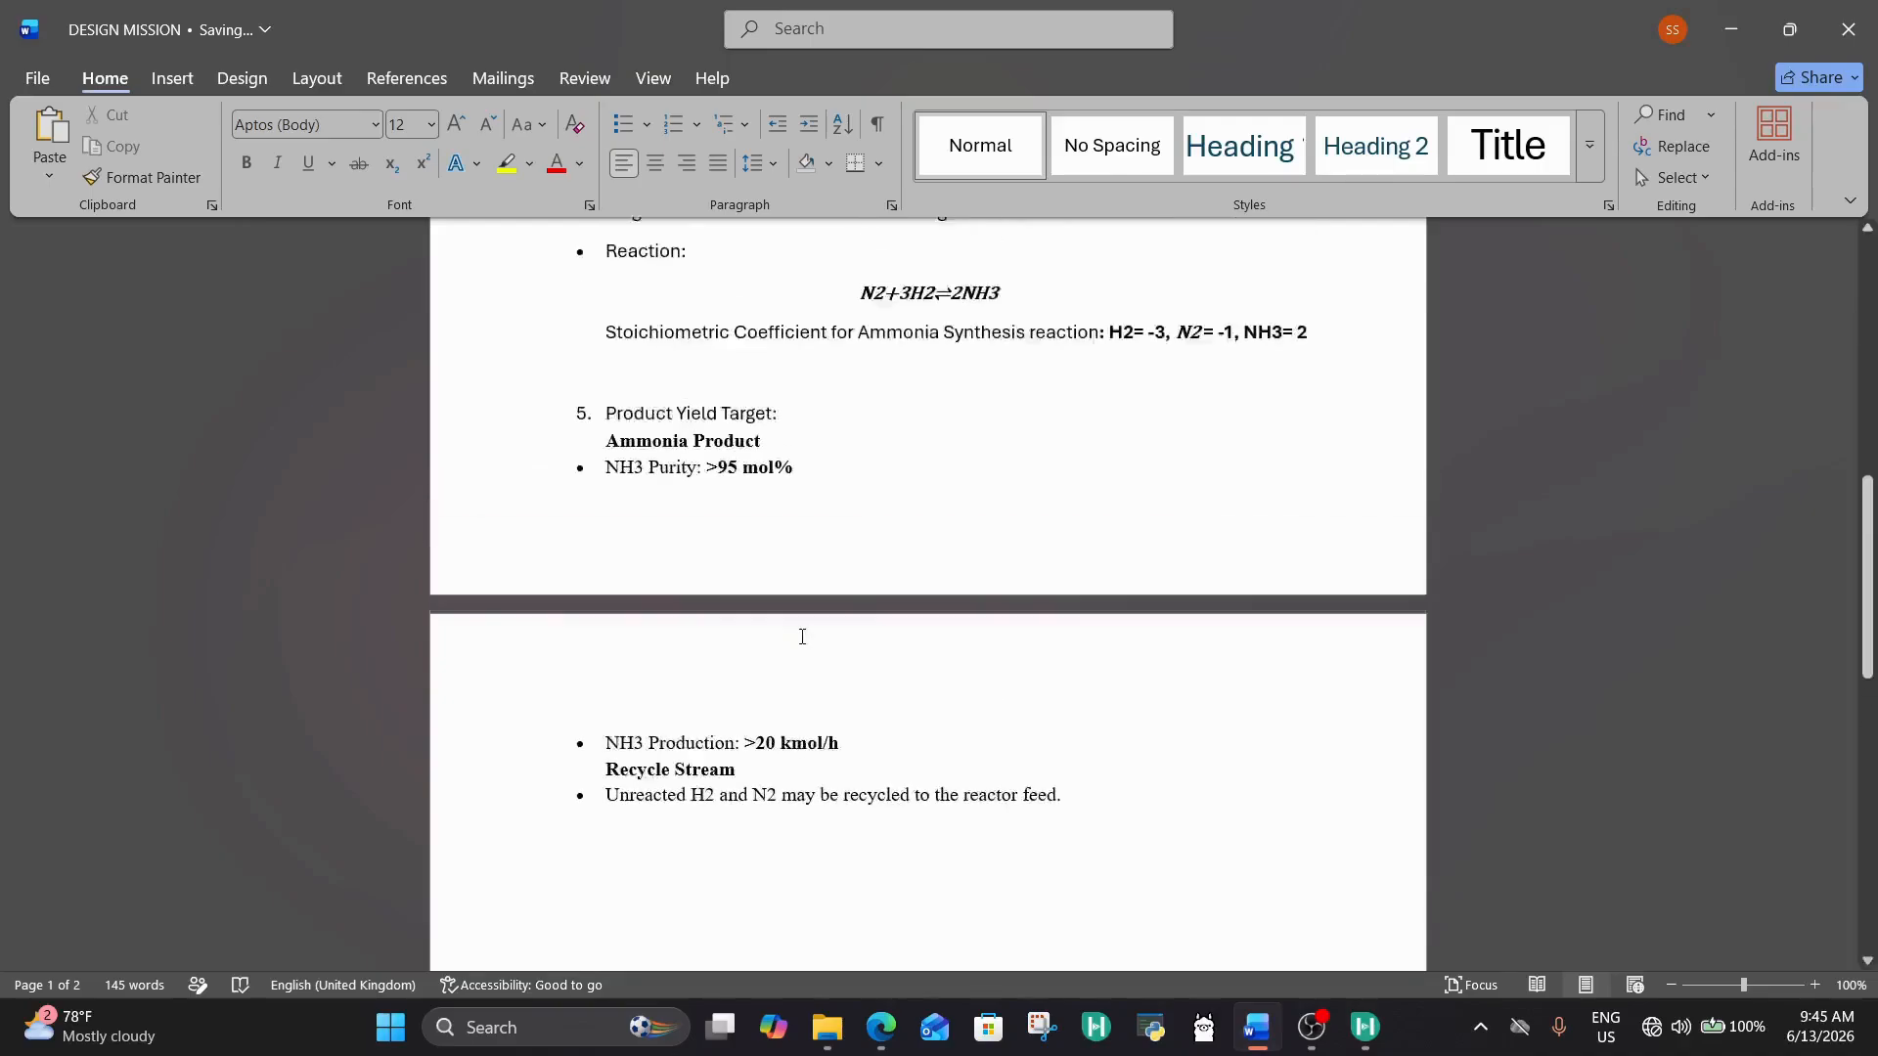
{"action": "scroll", "coordinate": [804, 638], "scroll_direction": "up", "scroll_amount": 3}
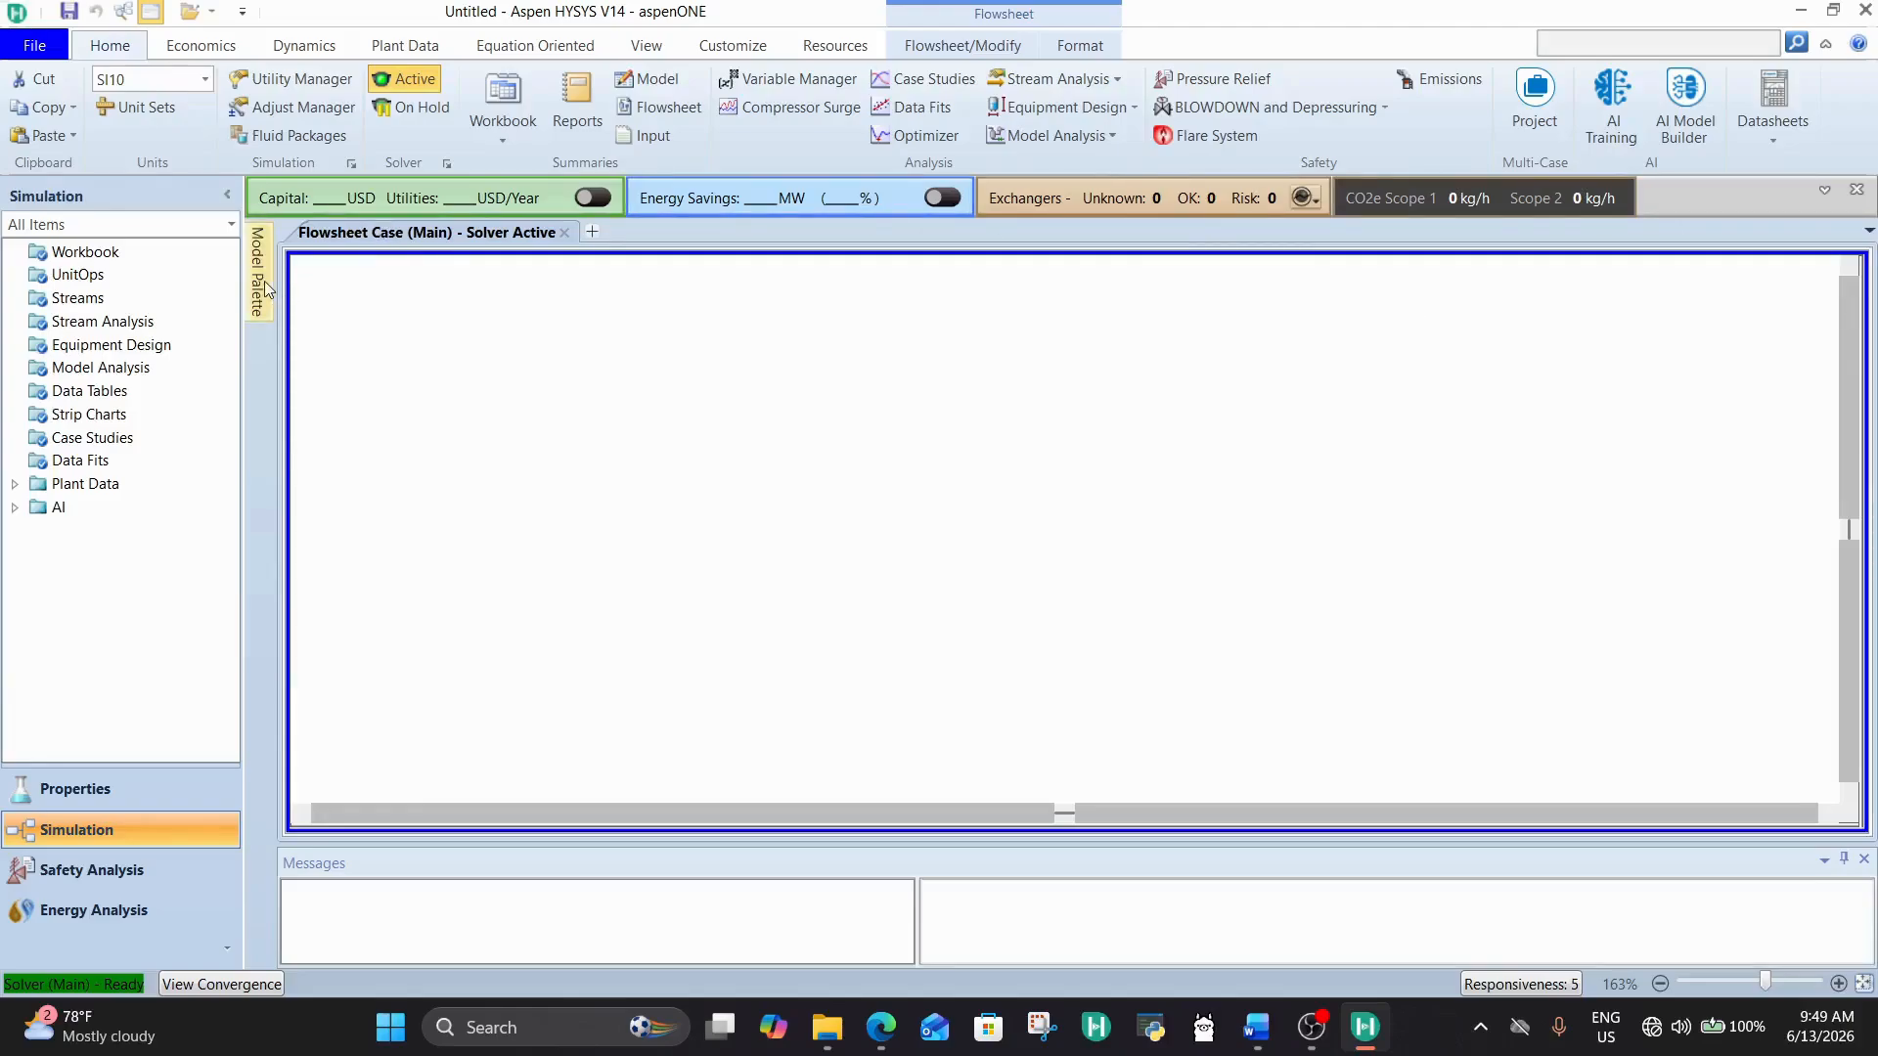
Step: Switch to Aspen HYSYS, add one material stream to the blank flowsheet and place it in the upper-left area
{"action": "mouse_move", "coordinate": [262, 286]}
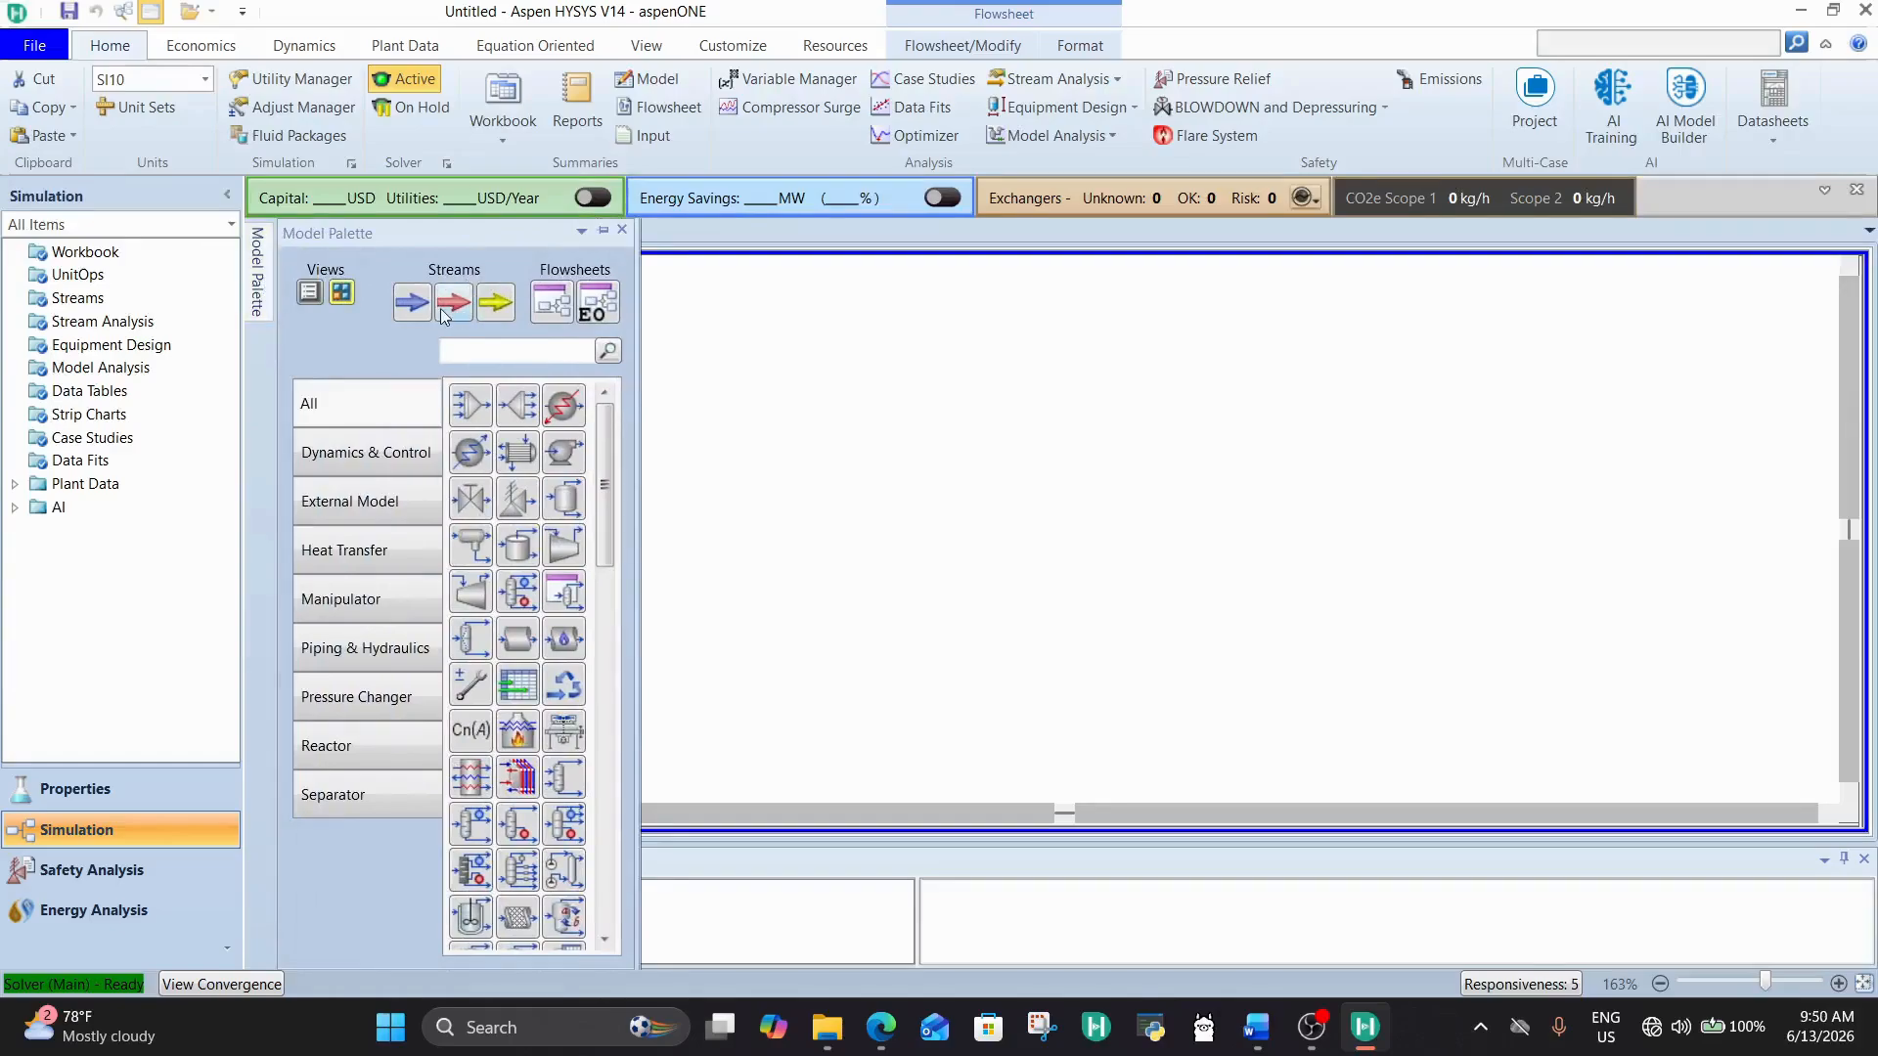
{"action": "left_click", "coordinate": [412, 311]}
{"action": "left_click", "coordinate": [713, 420]}
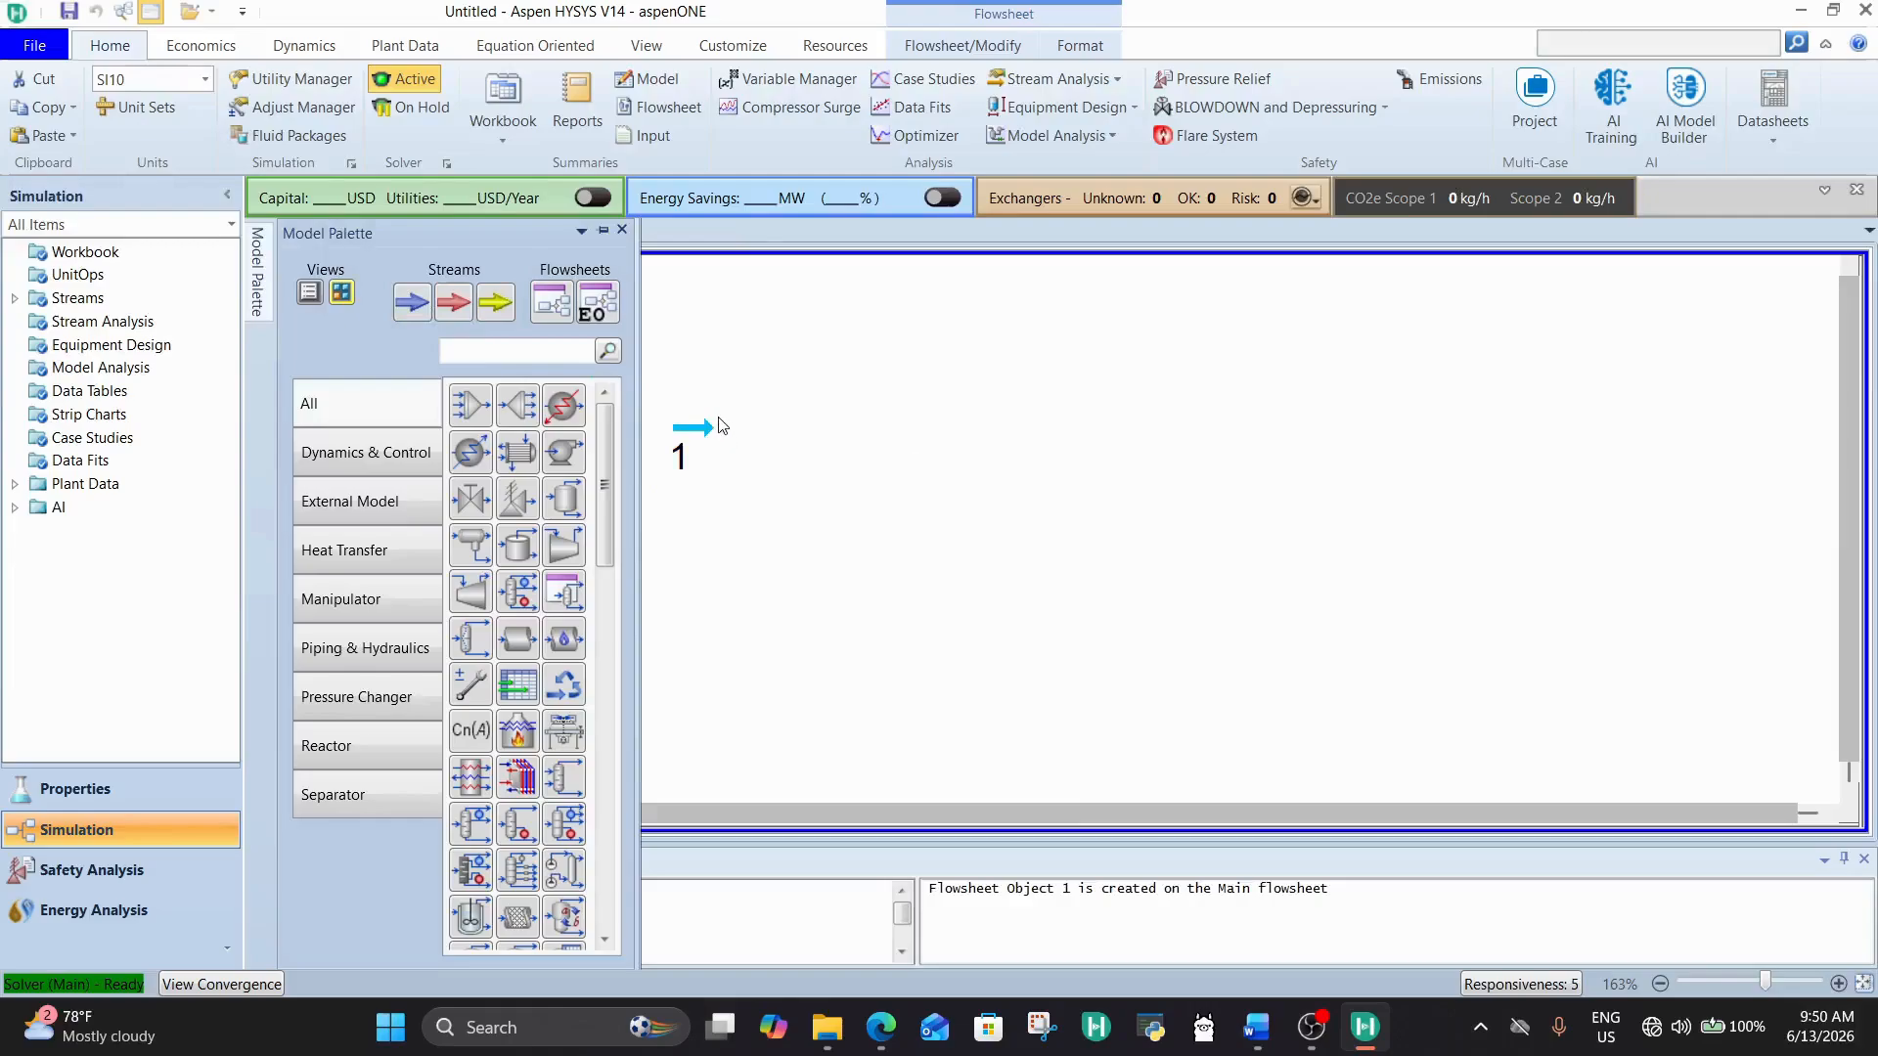
{"action": "mouse_move", "coordinate": [709, 435]}
{"action": "left_click", "coordinate": [711, 451]}
{"action": "left_click_drag", "start_coordinate": [710, 451], "coordinate": [742, 470]}
{"action": "left_click", "coordinate": [867, 486]}
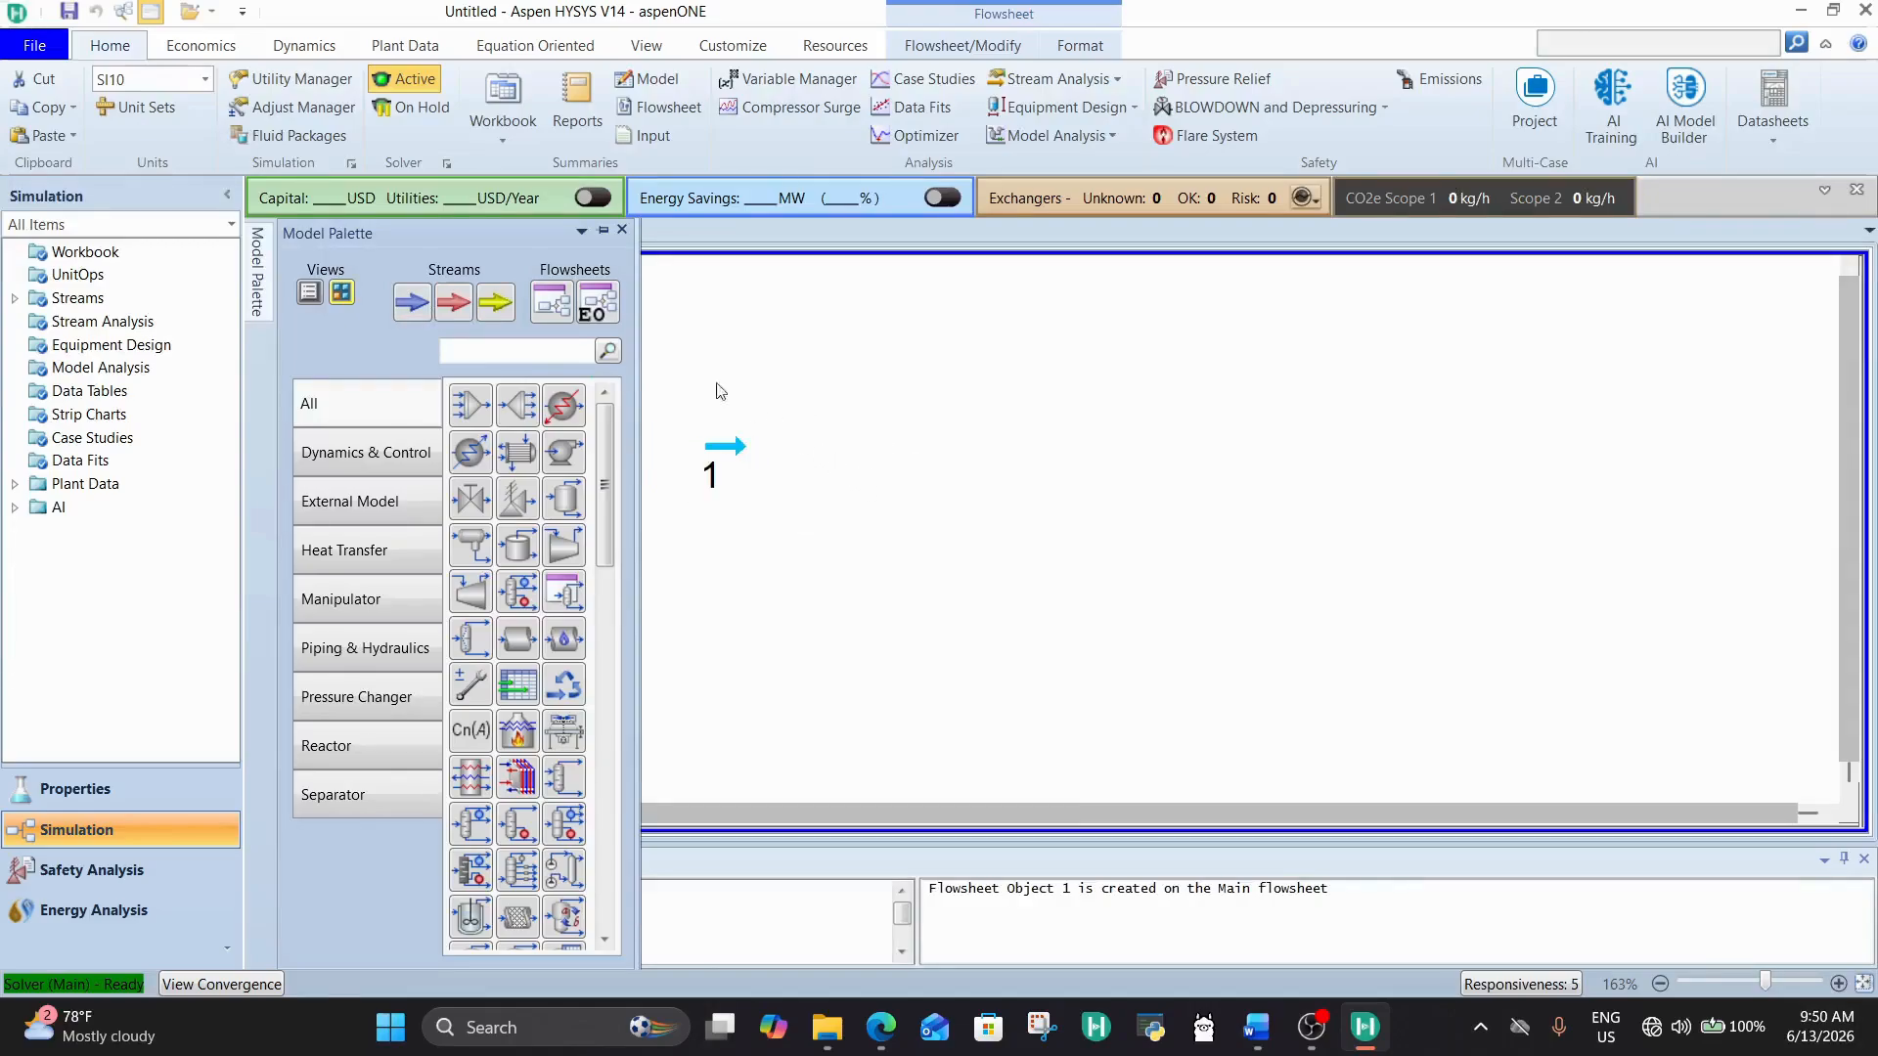
{"action": "left_click", "coordinate": [603, 231]}
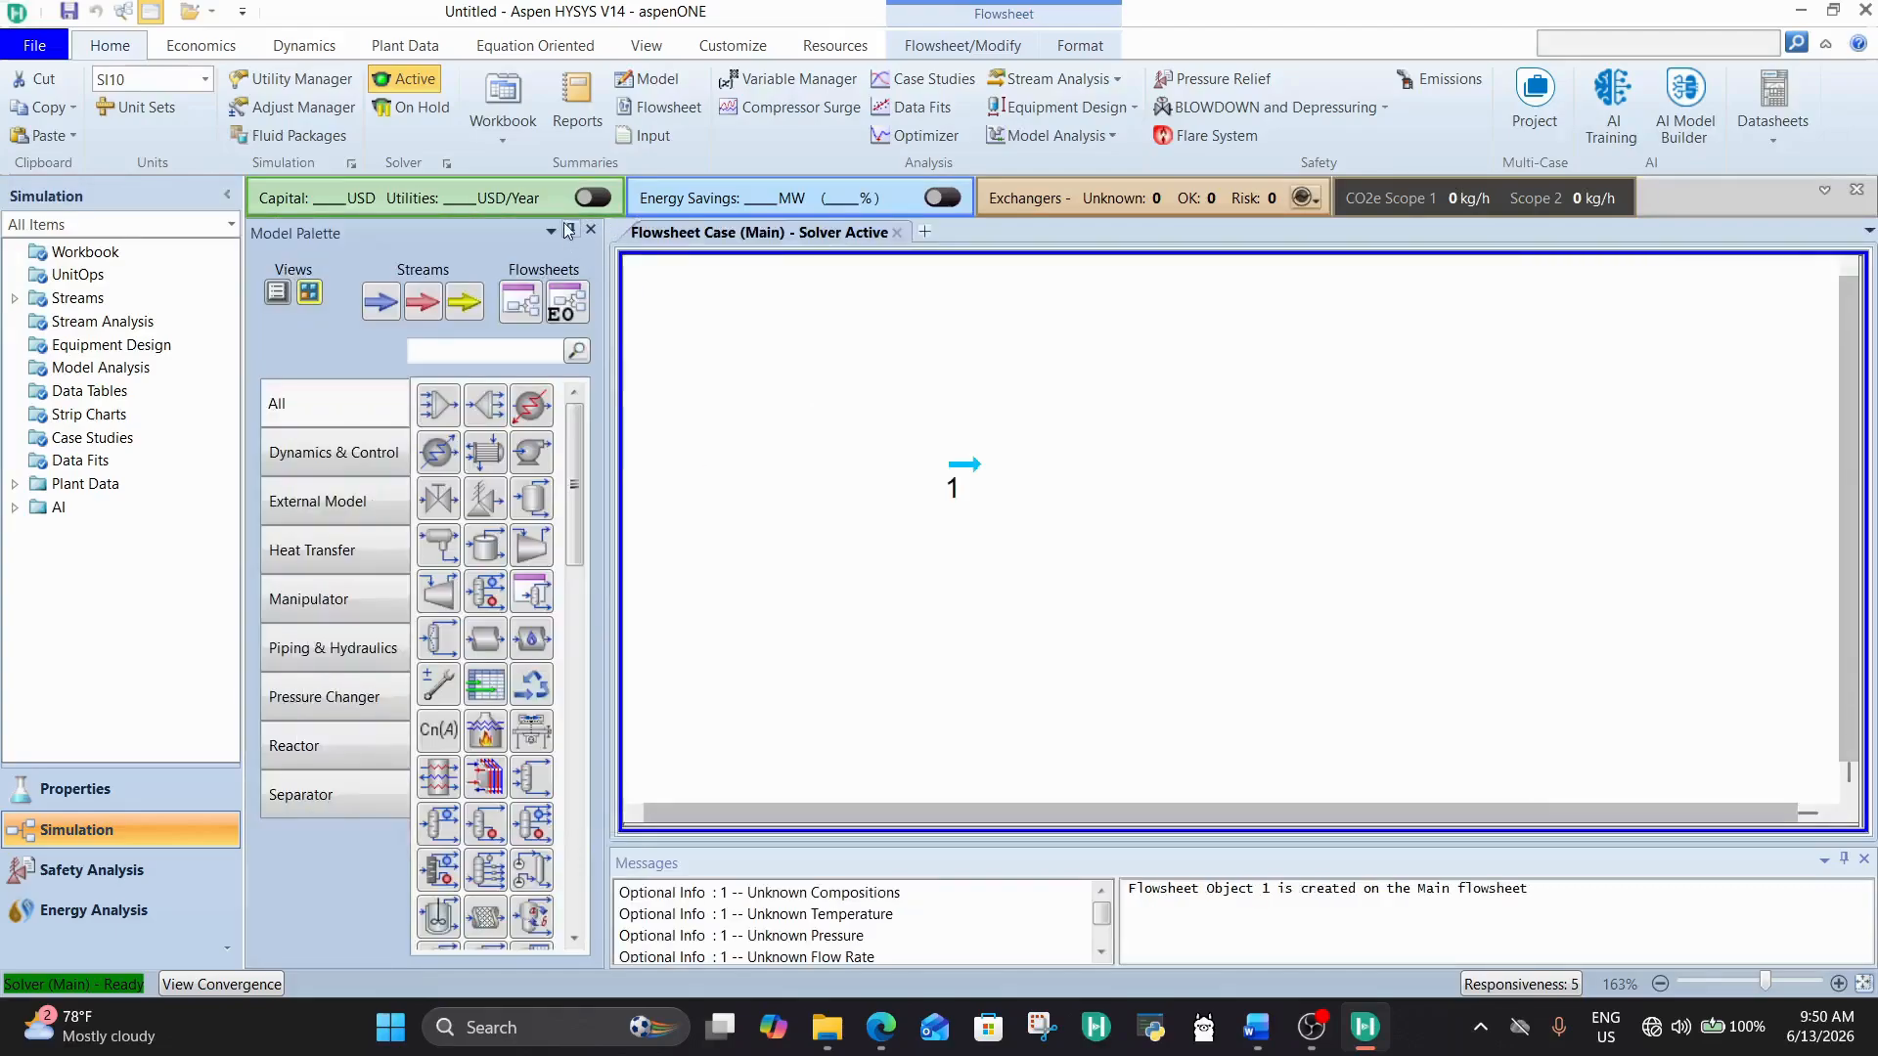
{"action": "left_click_drag", "start_coordinate": [633, 483], "coordinate": [528, 418]}
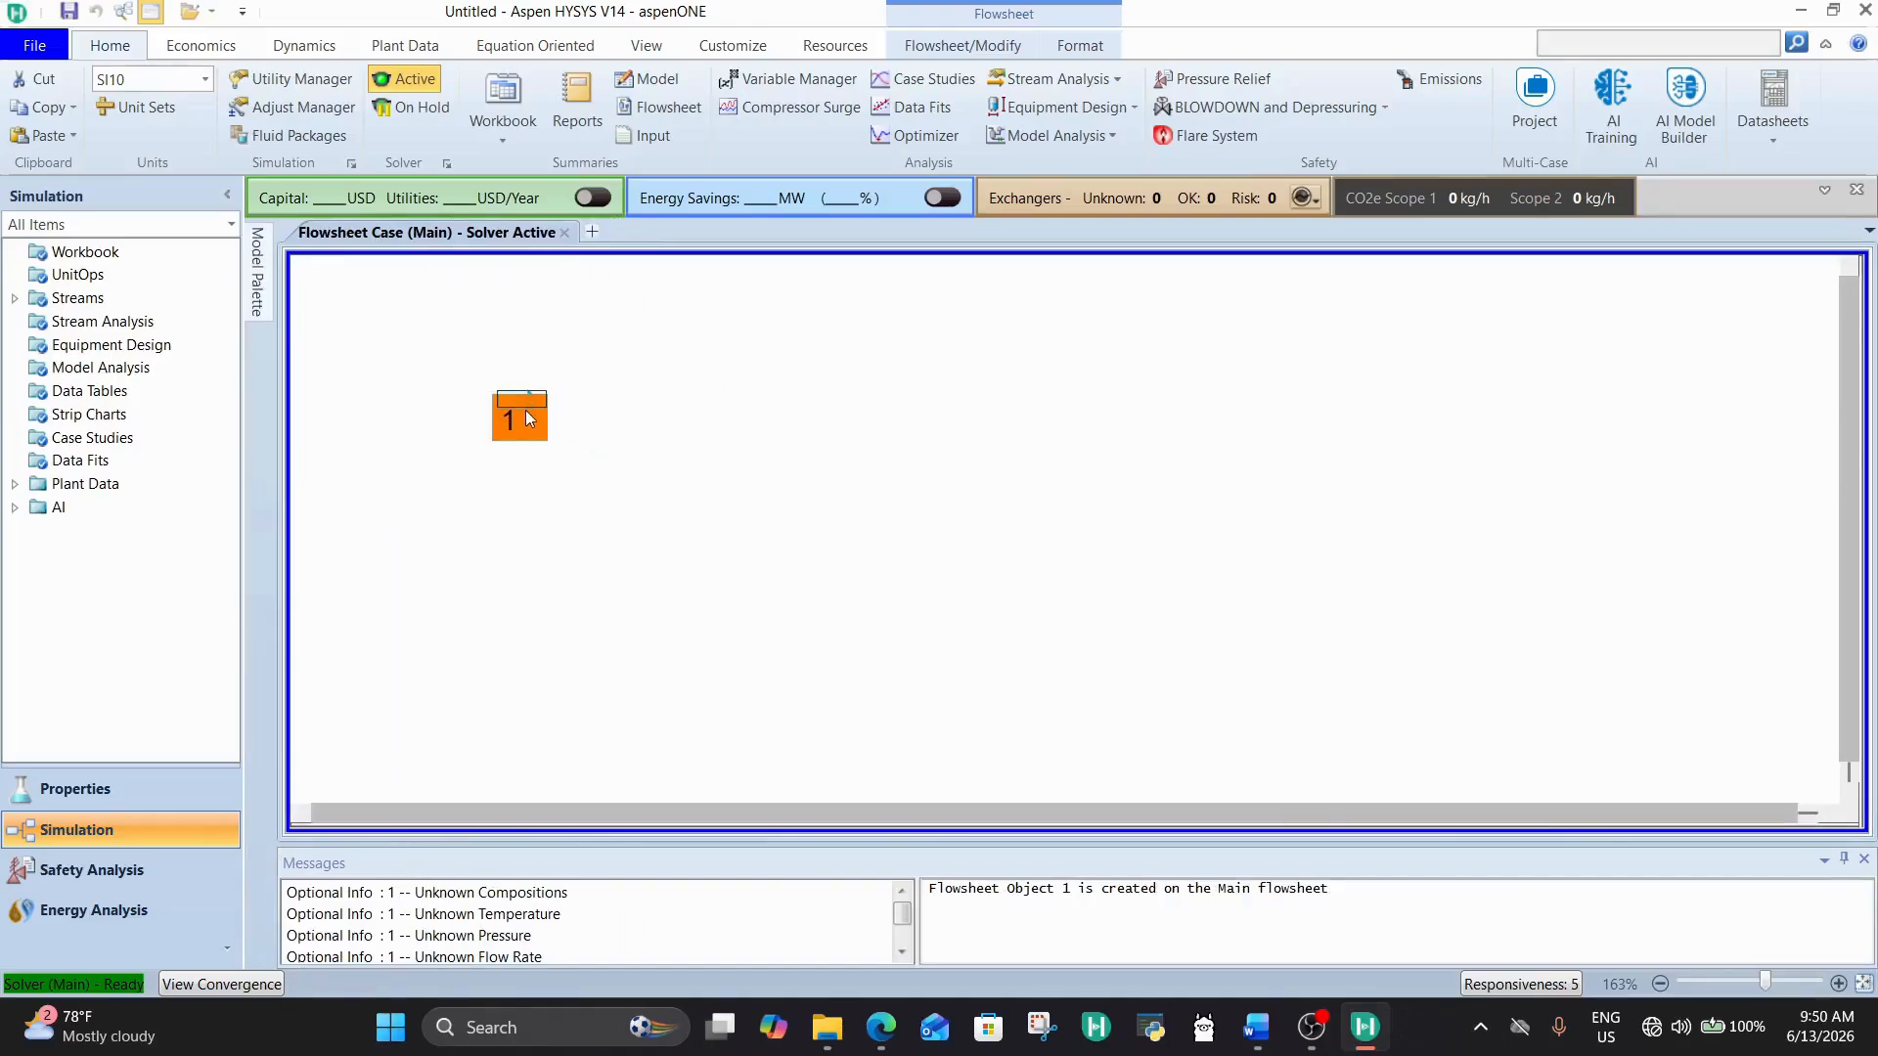
Step: Define material stream 1's composition with a nitrogen mole fraction of 1
{"action": "double_click", "coordinate": [526, 415]}
{"action": "left_click_drag", "start_coordinate": [842, 537], "coordinate": [870, 180]}
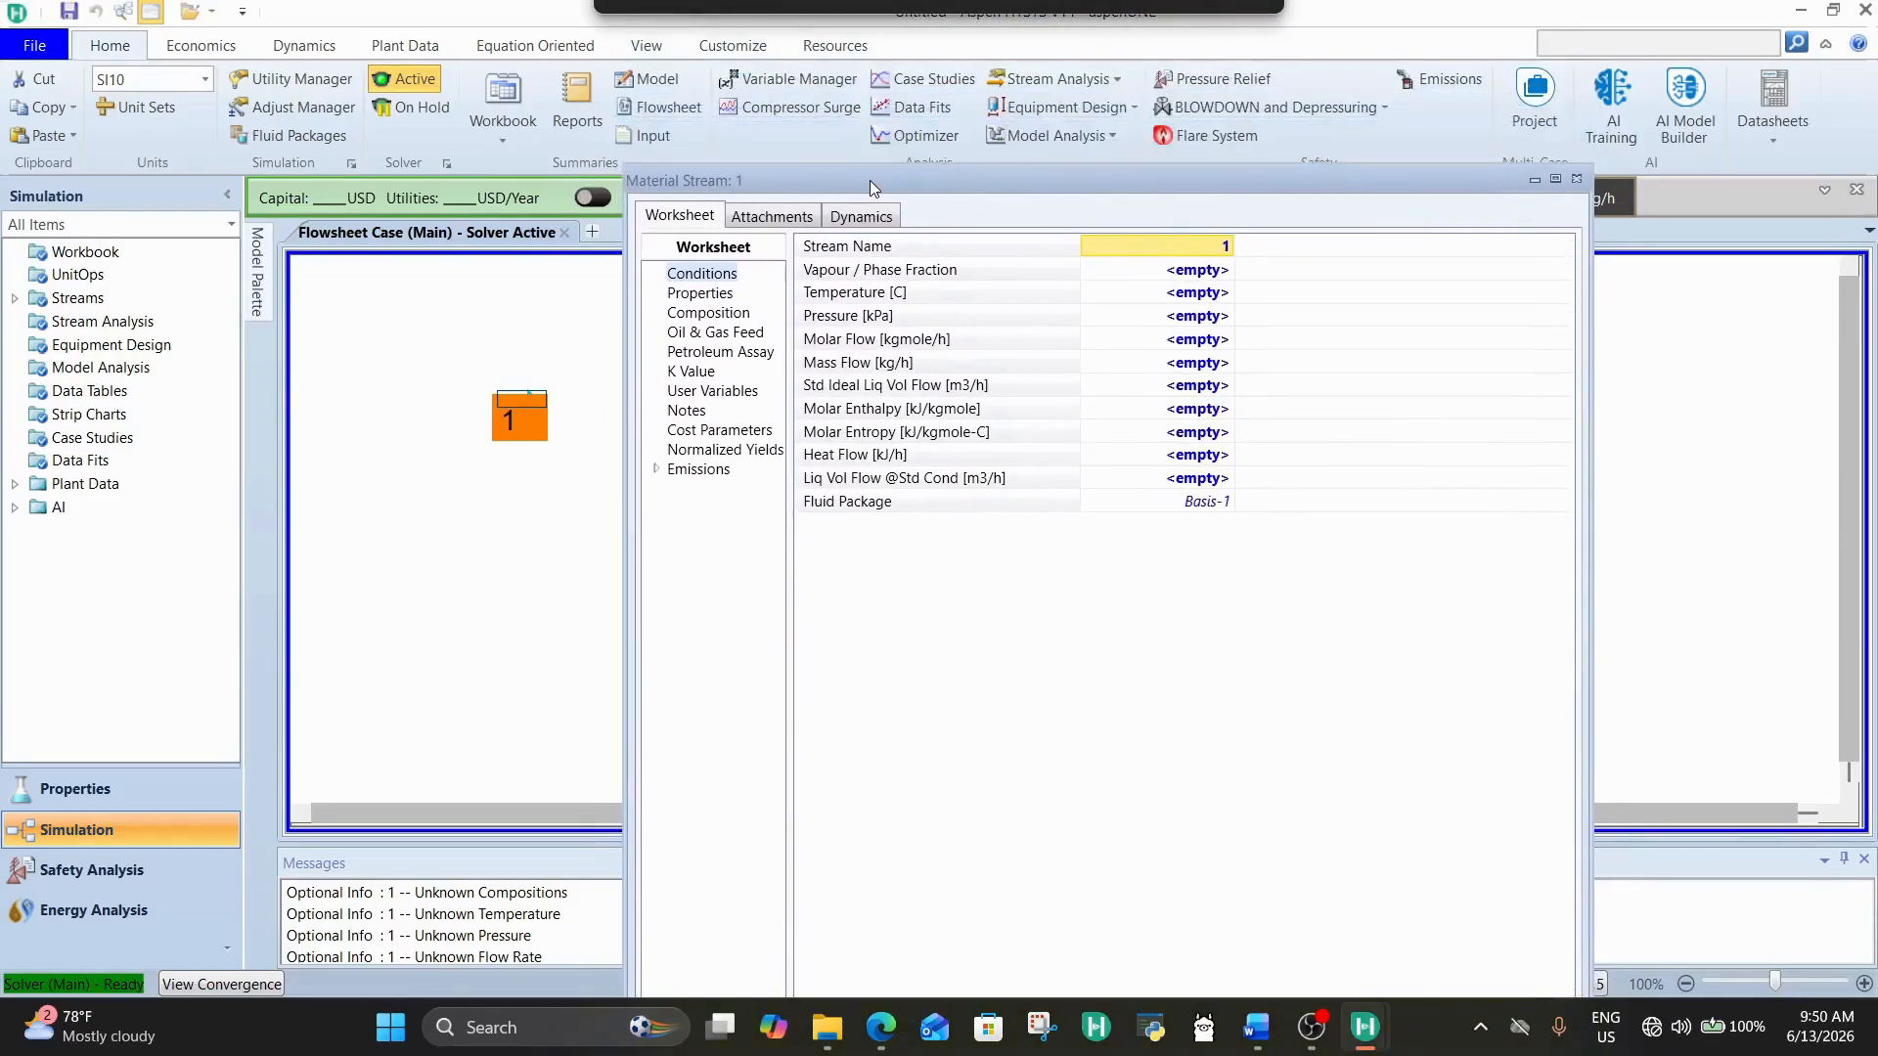
{"action": "left_click", "coordinate": [702, 314]}
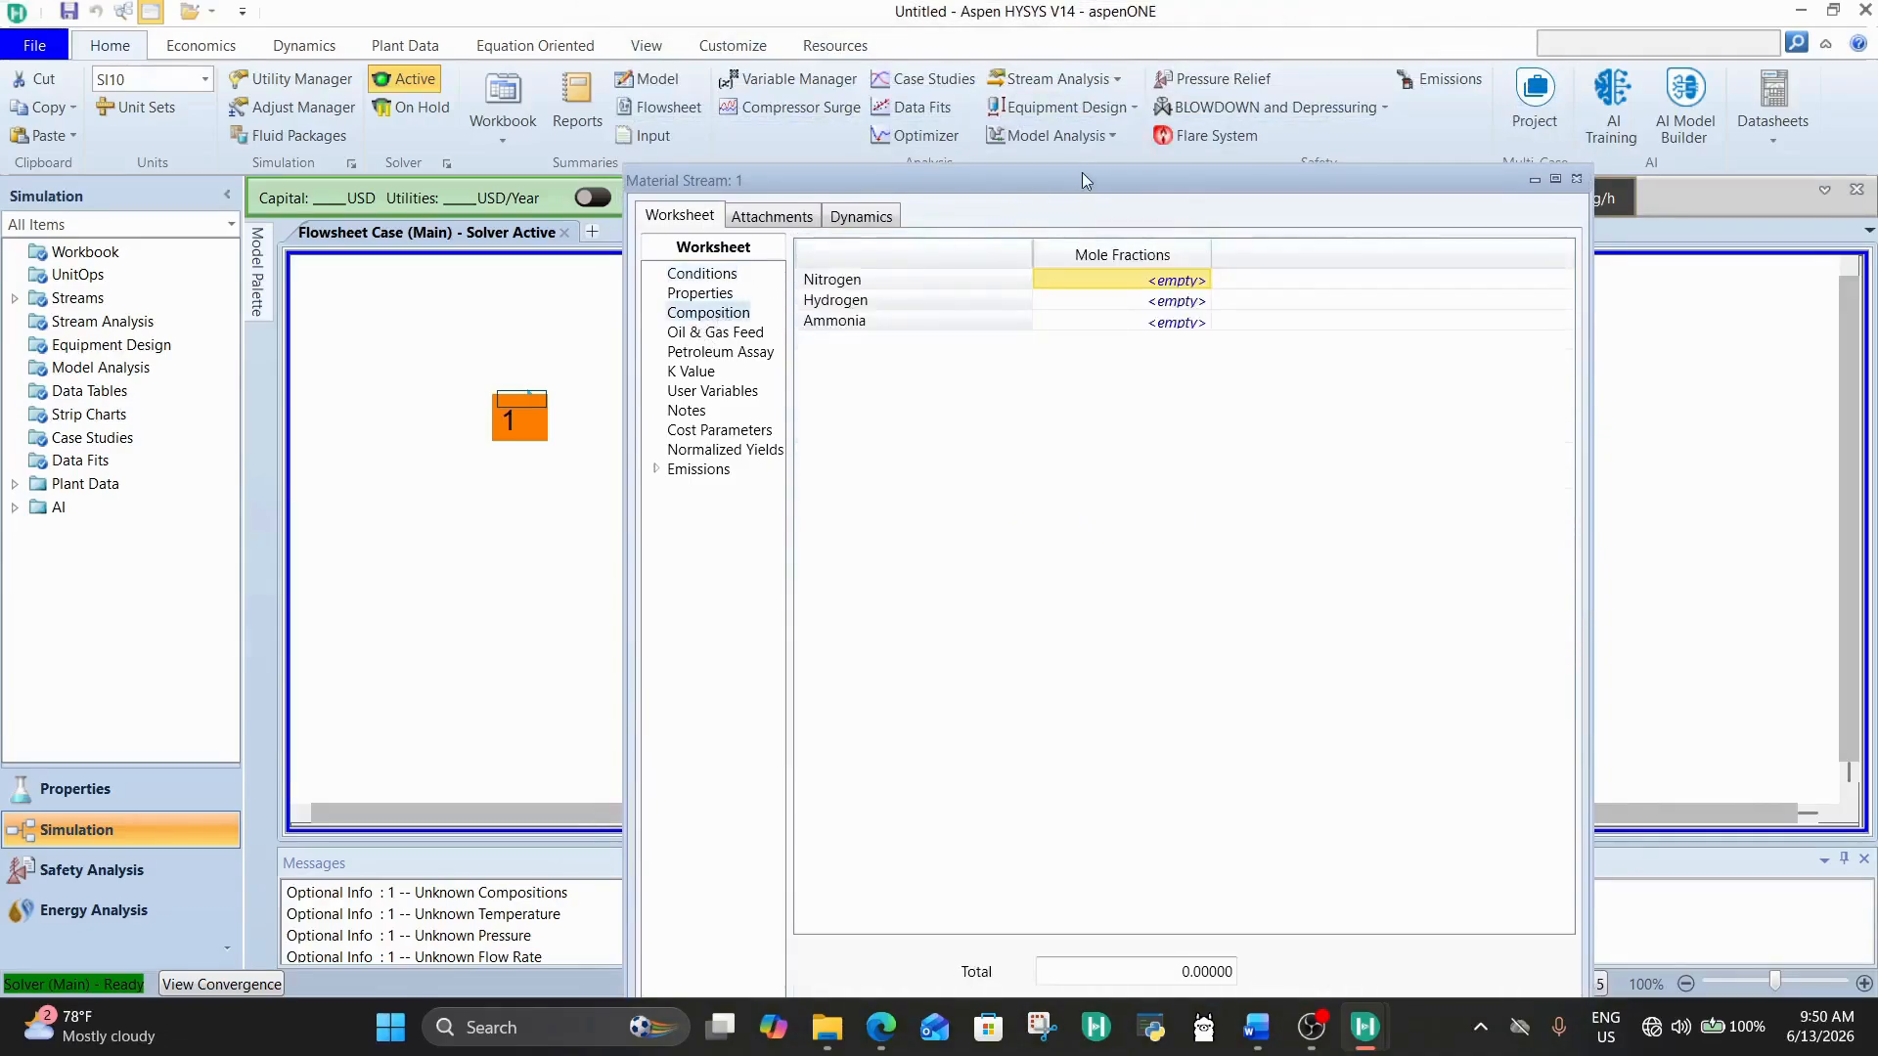
{"action": "left_click_drag", "start_coordinate": [1088, 179], "coordinate": [1160, 84]}
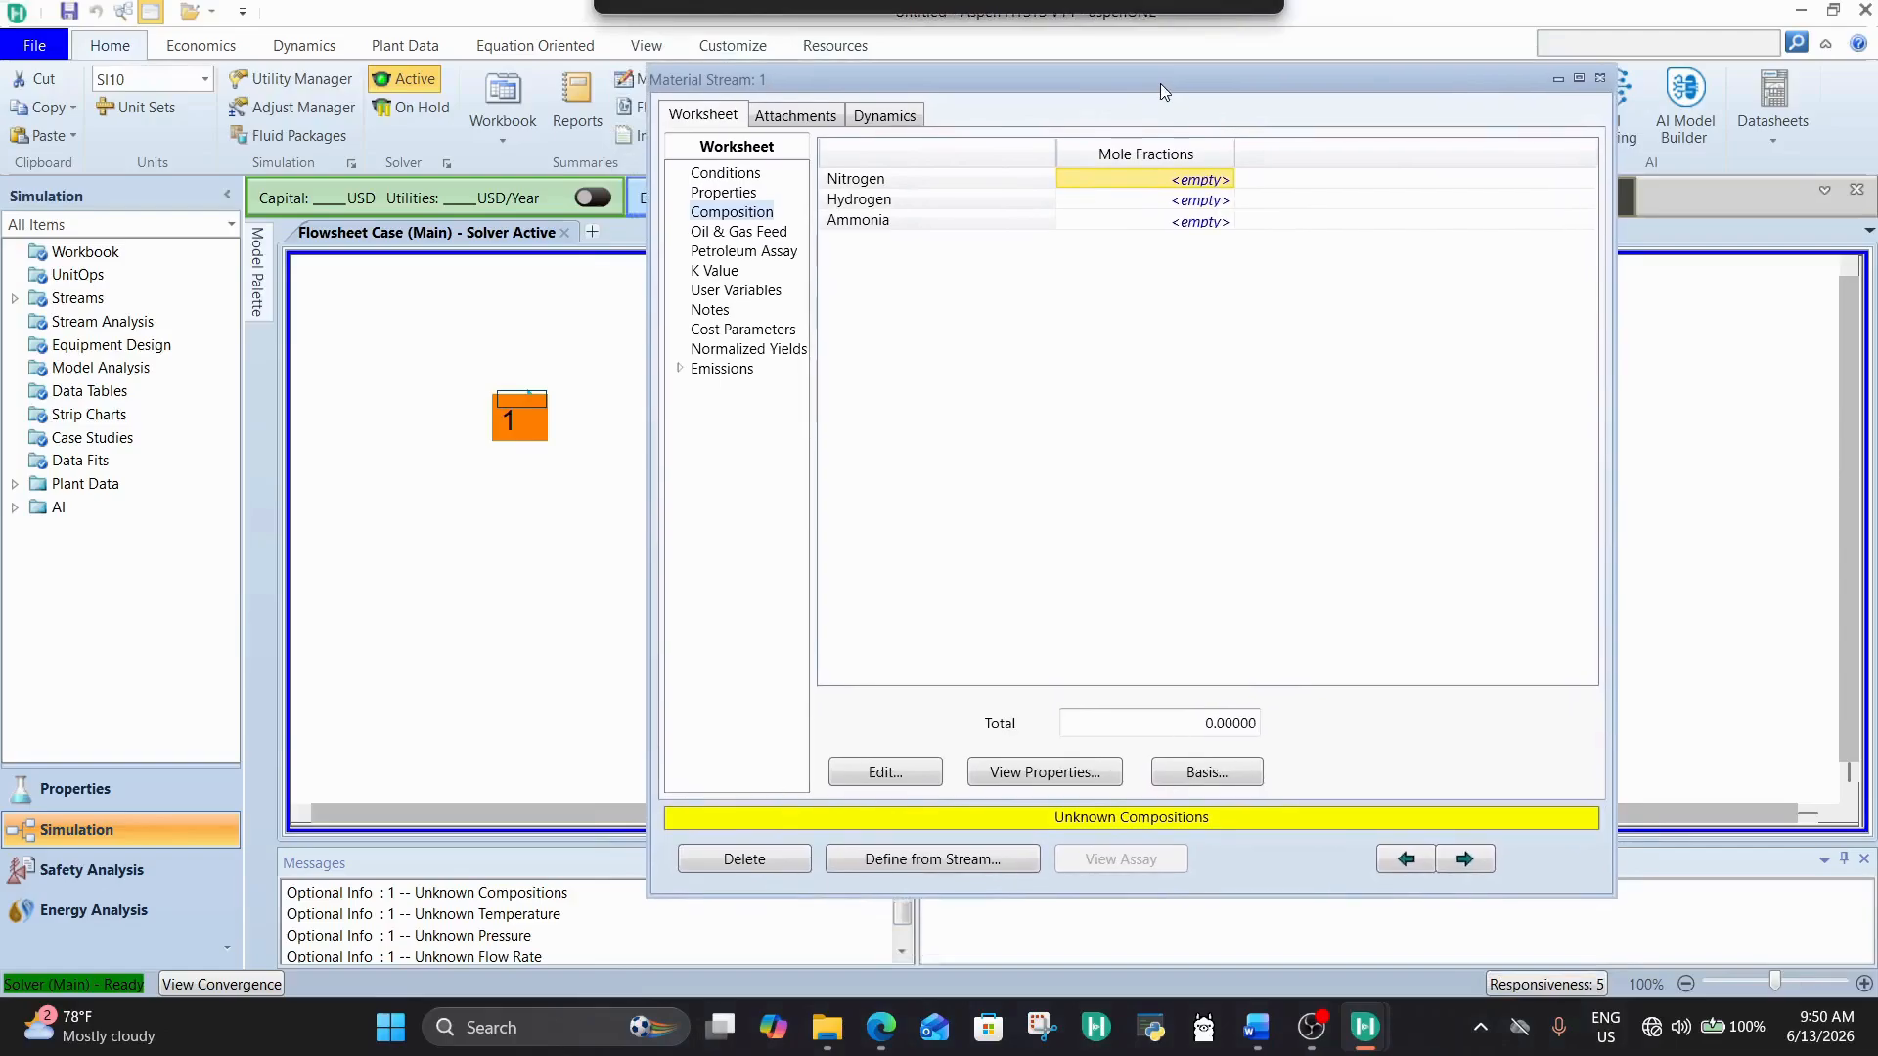
{"action": "left_click", "coordinate": [1210, 179]}
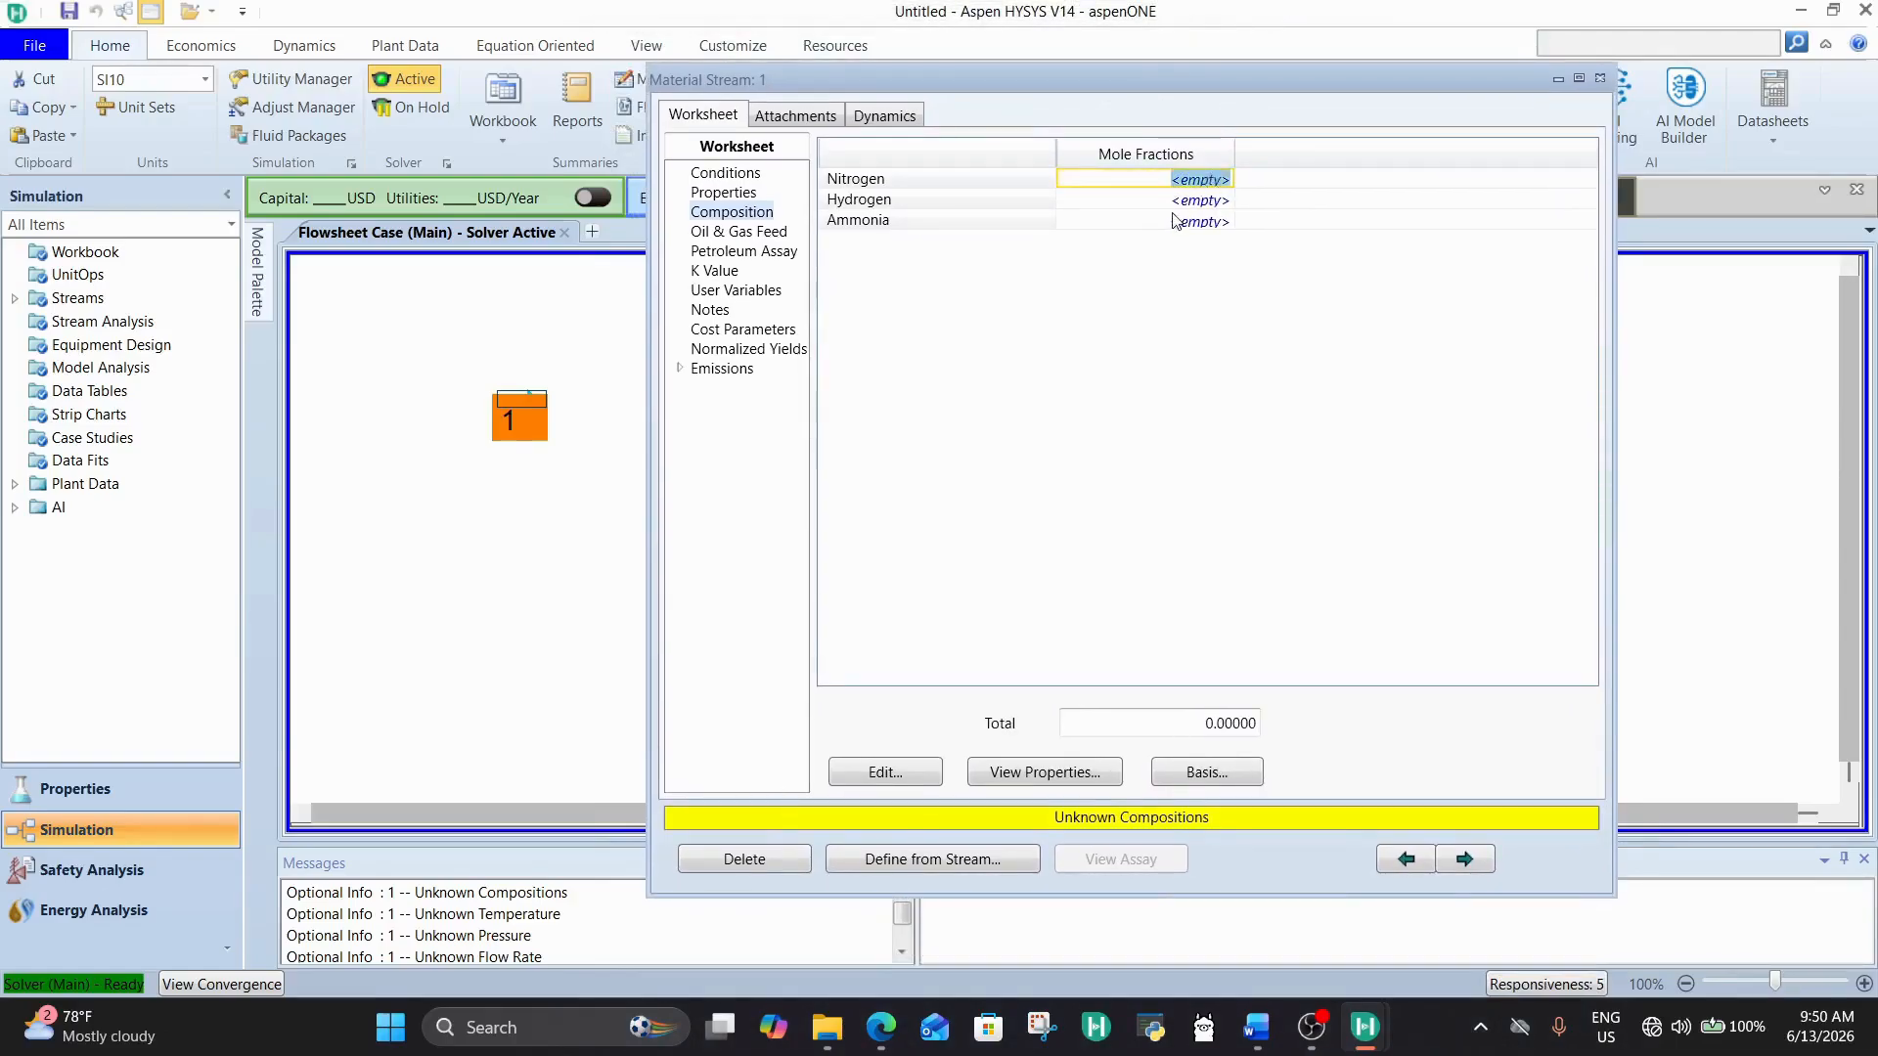
{"action": "type", "text": "1"}
{"action": "key", "text": "Return"}
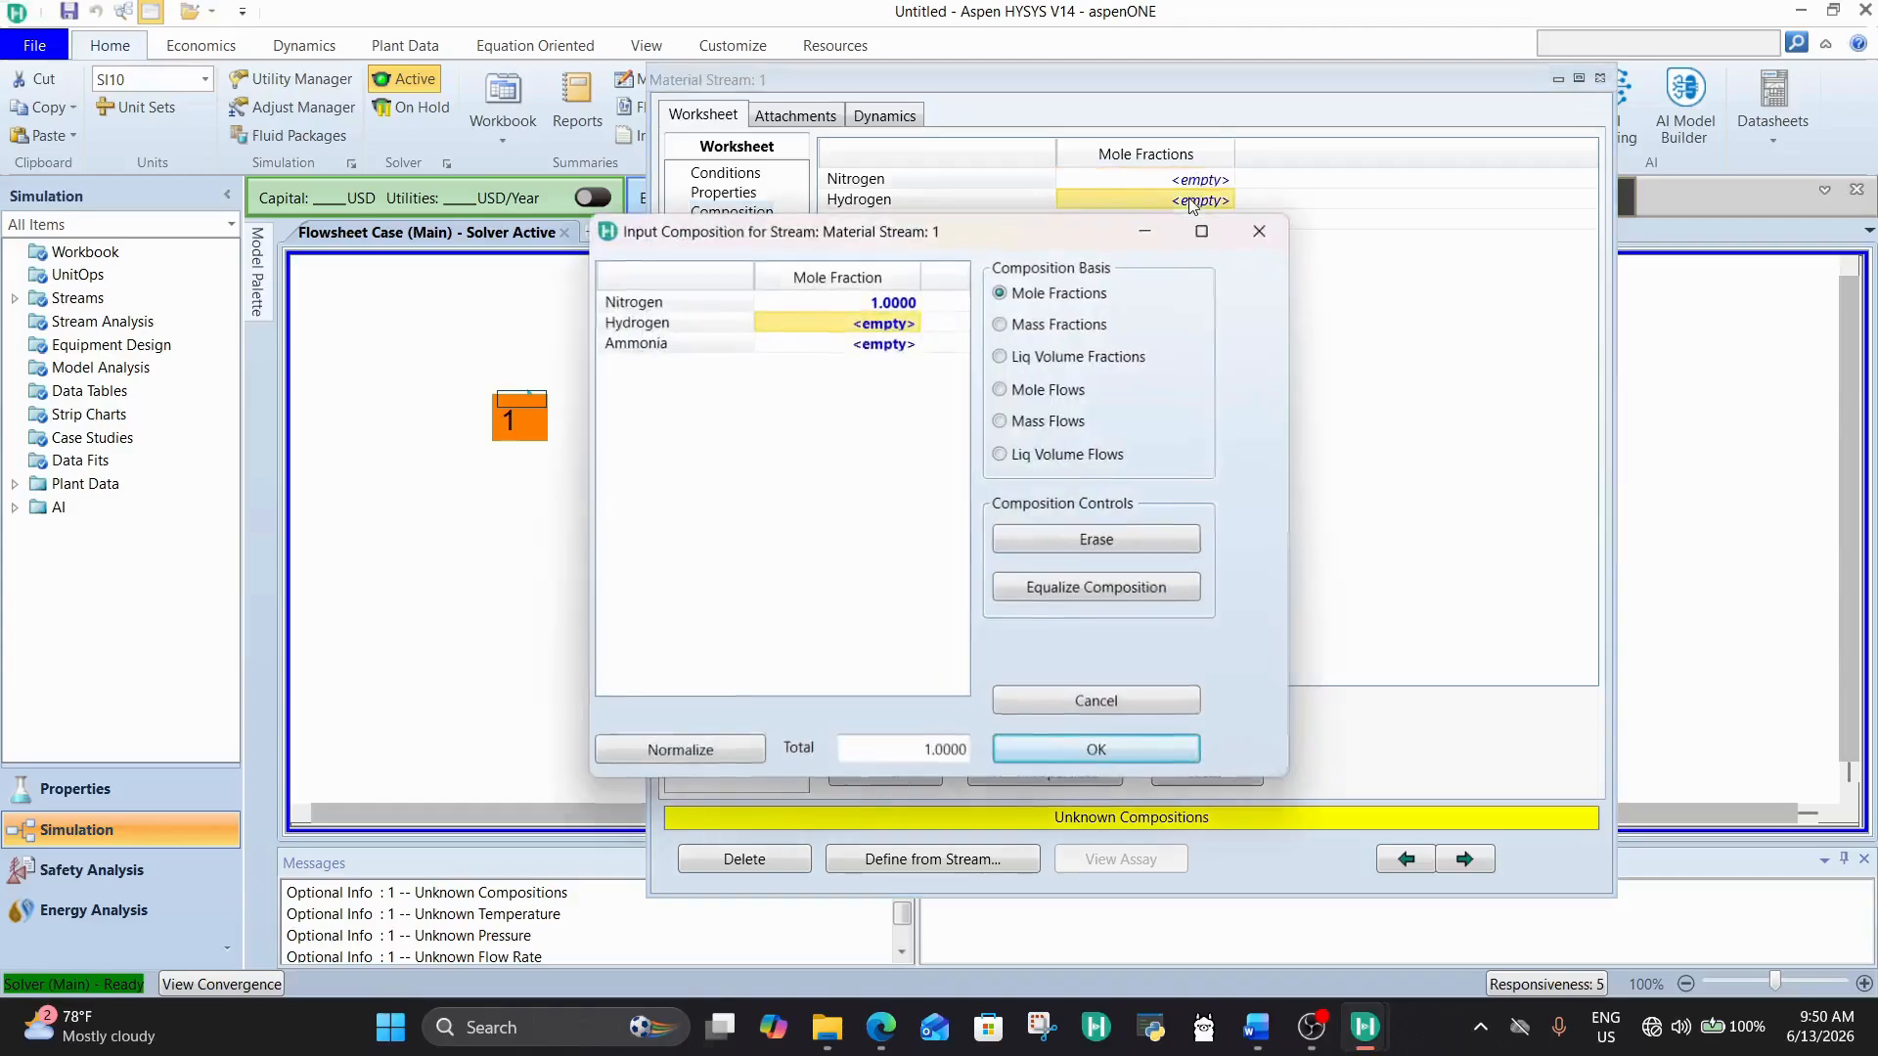
{"action": "left_click", "coordinate": [1096, 749]}
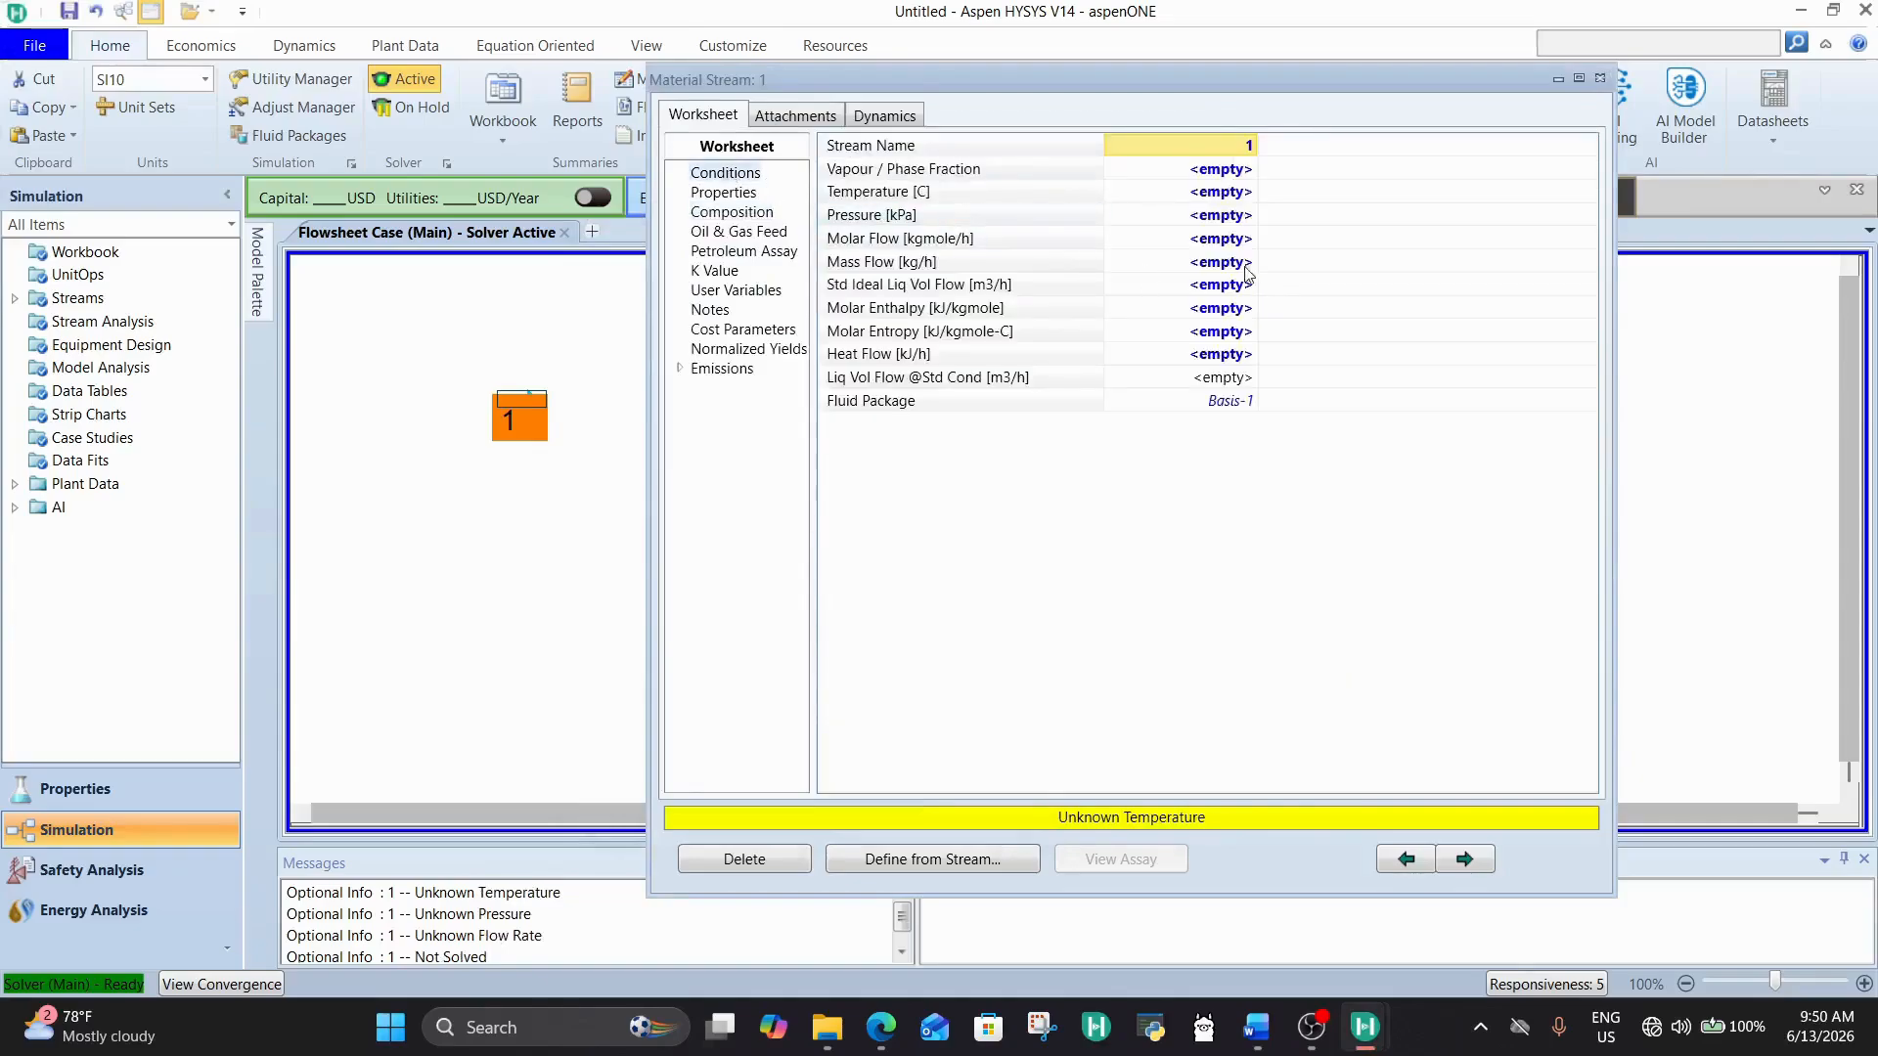
Step: Set material stream 1's temperature to 25 °C and its pressure to 30 kPa
{"action": "left_click", "coordinate": [1228, 191]}
{"action": "type", "text": "25"}
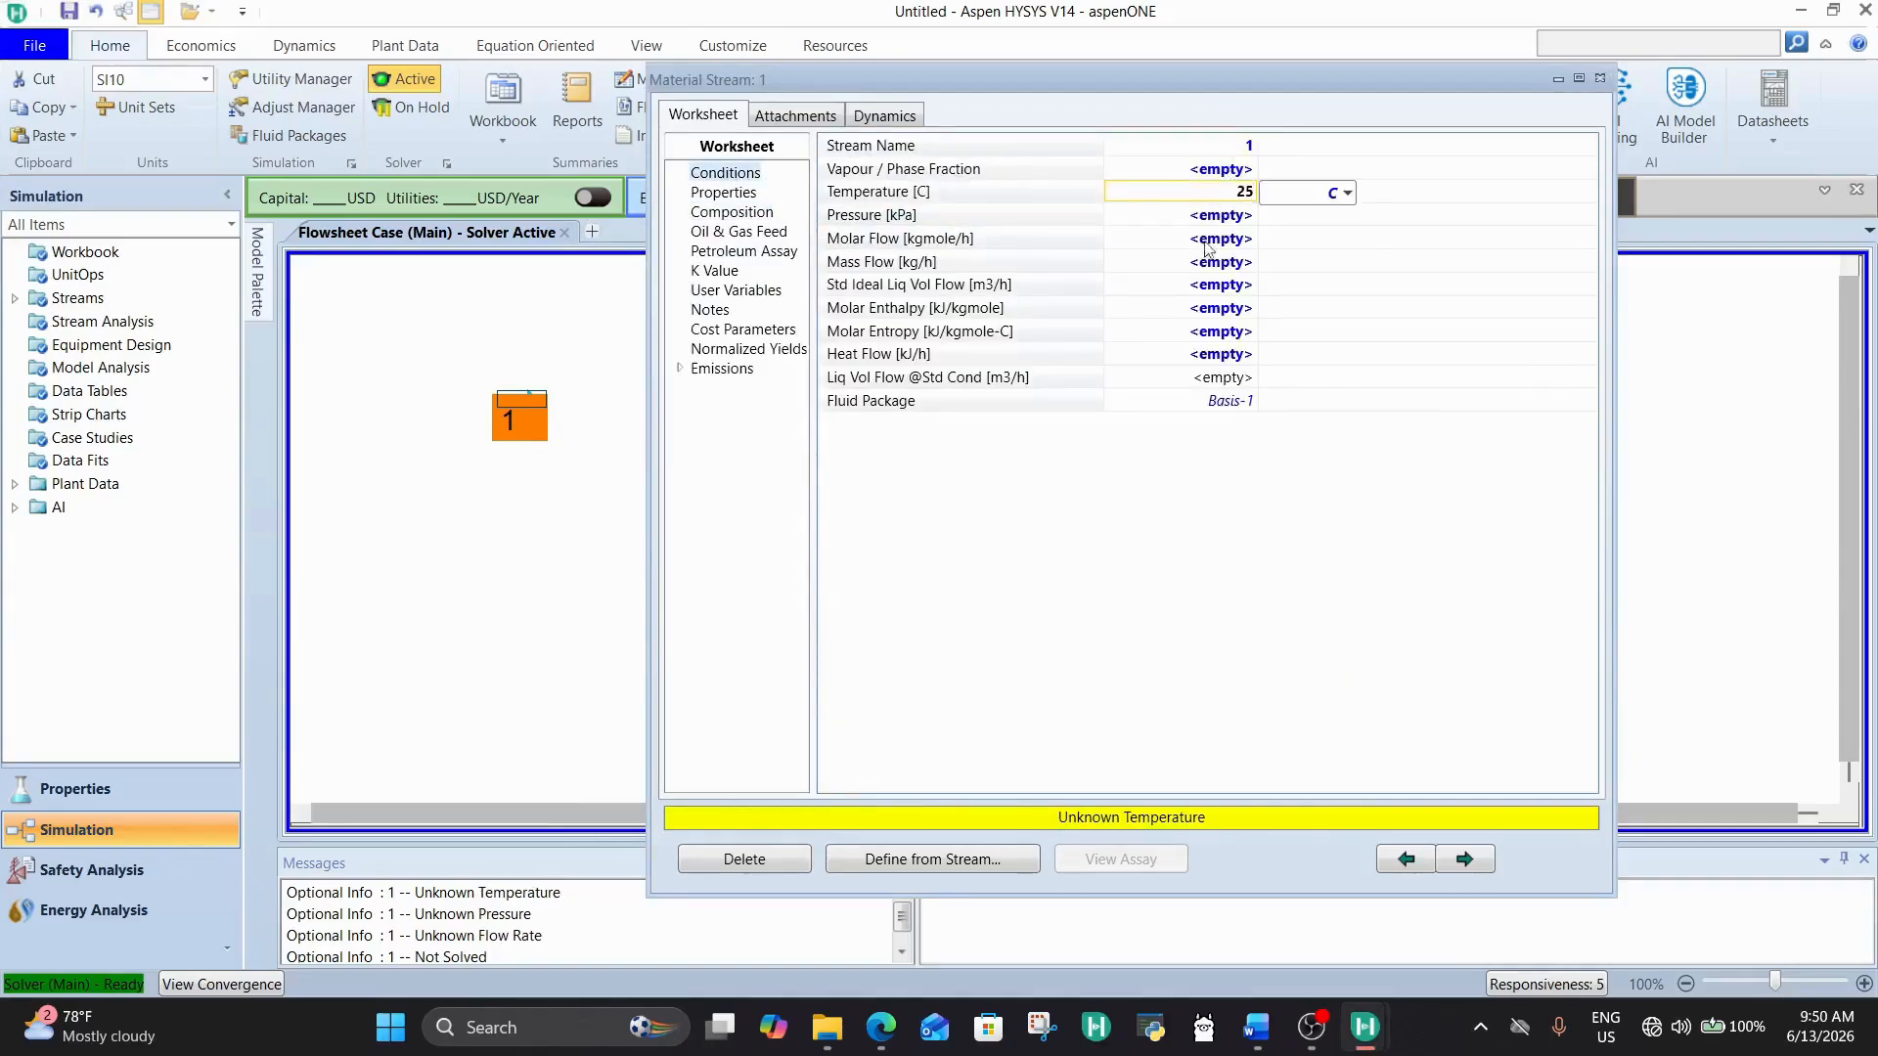
{"action": "key", "text": "Return"}
{"action": "type", "text": "30"}
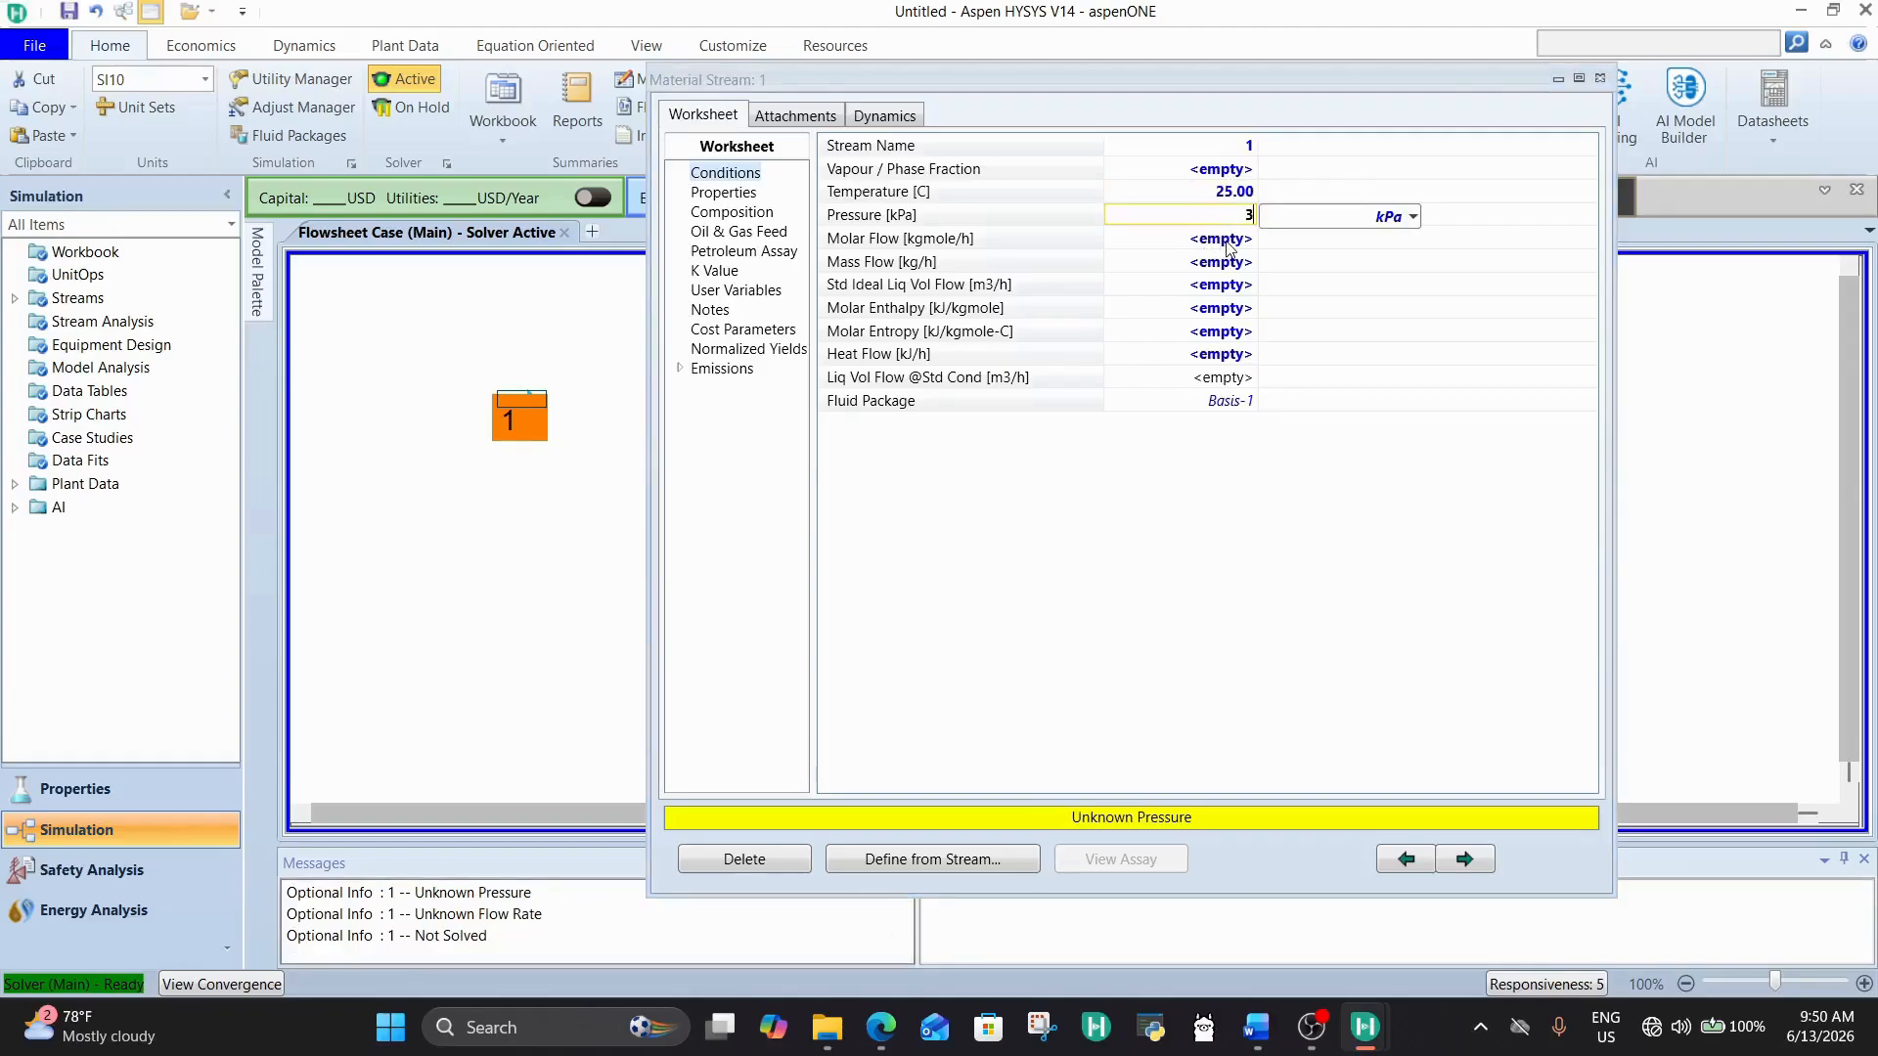
{"action": "left_click", "coordinate": [1230, 262]}
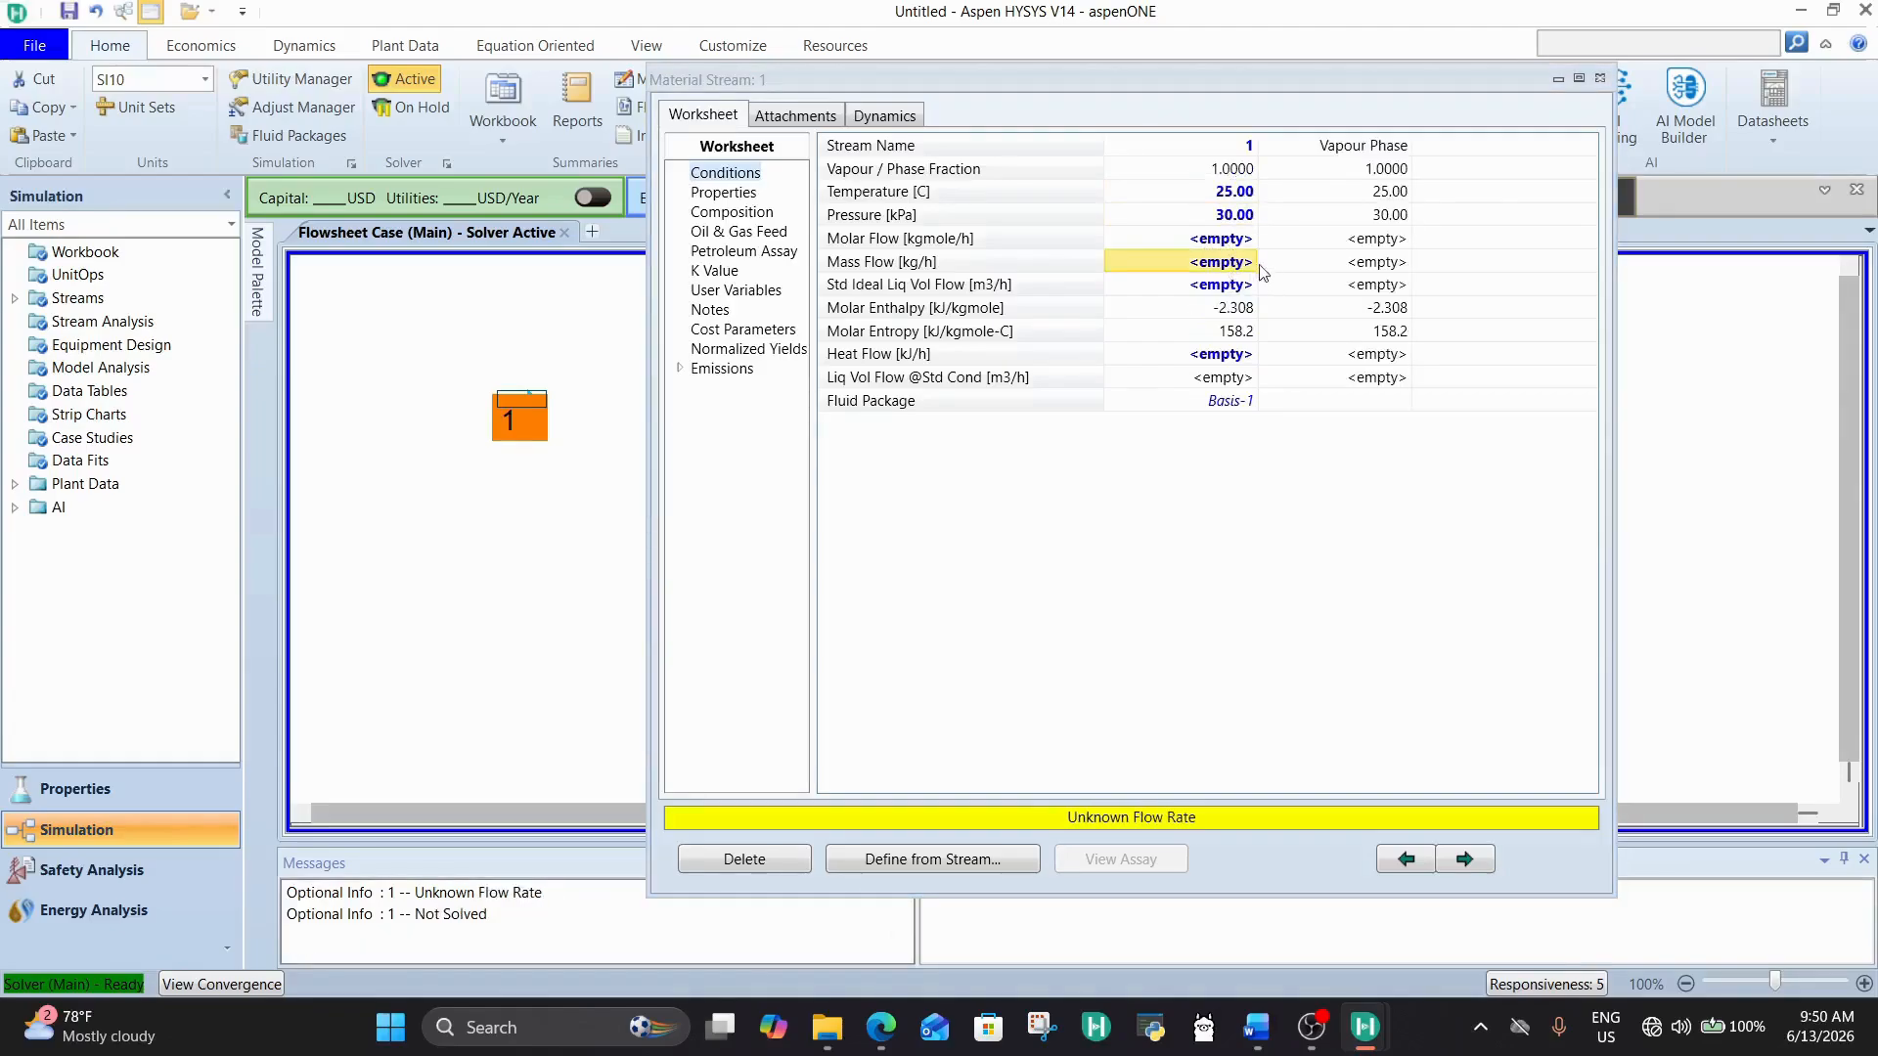
{"action": "left_click", "coordinate": [1236, 245]}
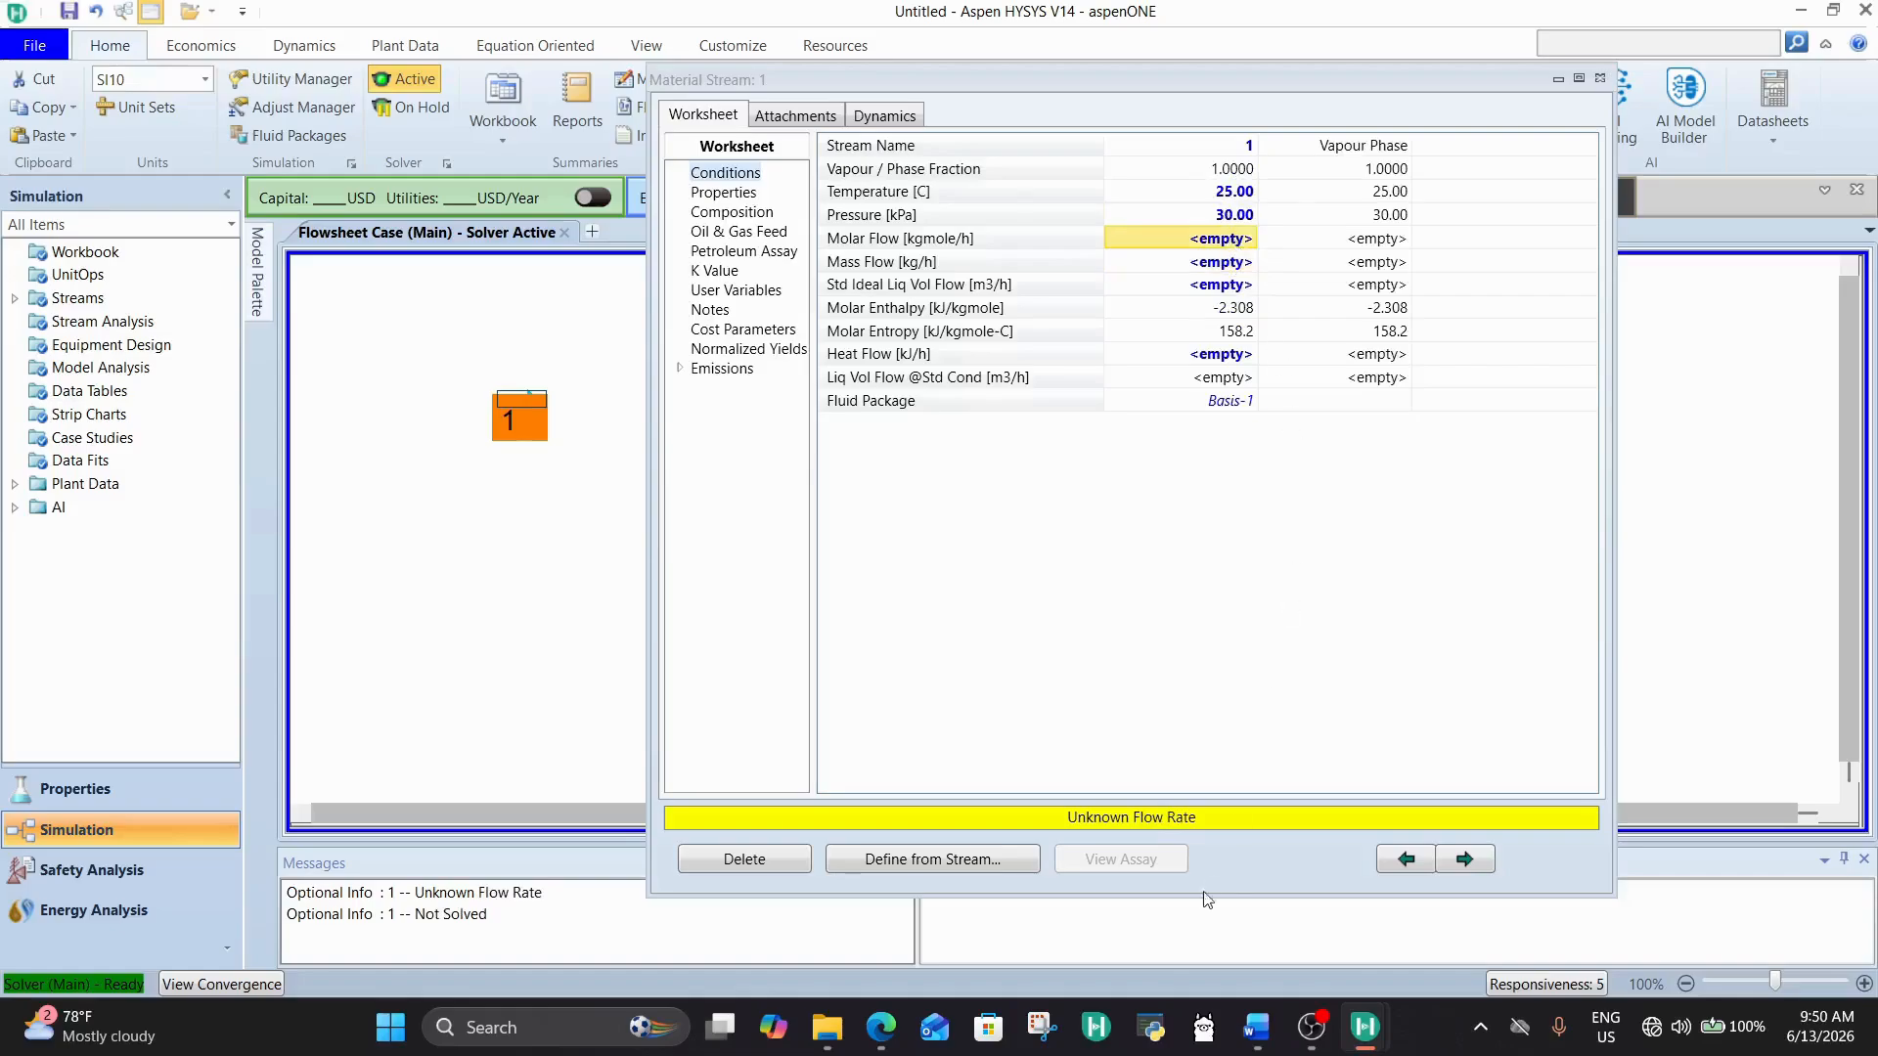
Step: Switch to the Word document, check the hydrogen flow rate and the feed ratio, and return to Aspen HYSYS
{"action": "left_click", "coordinate": [1256, 1027]}
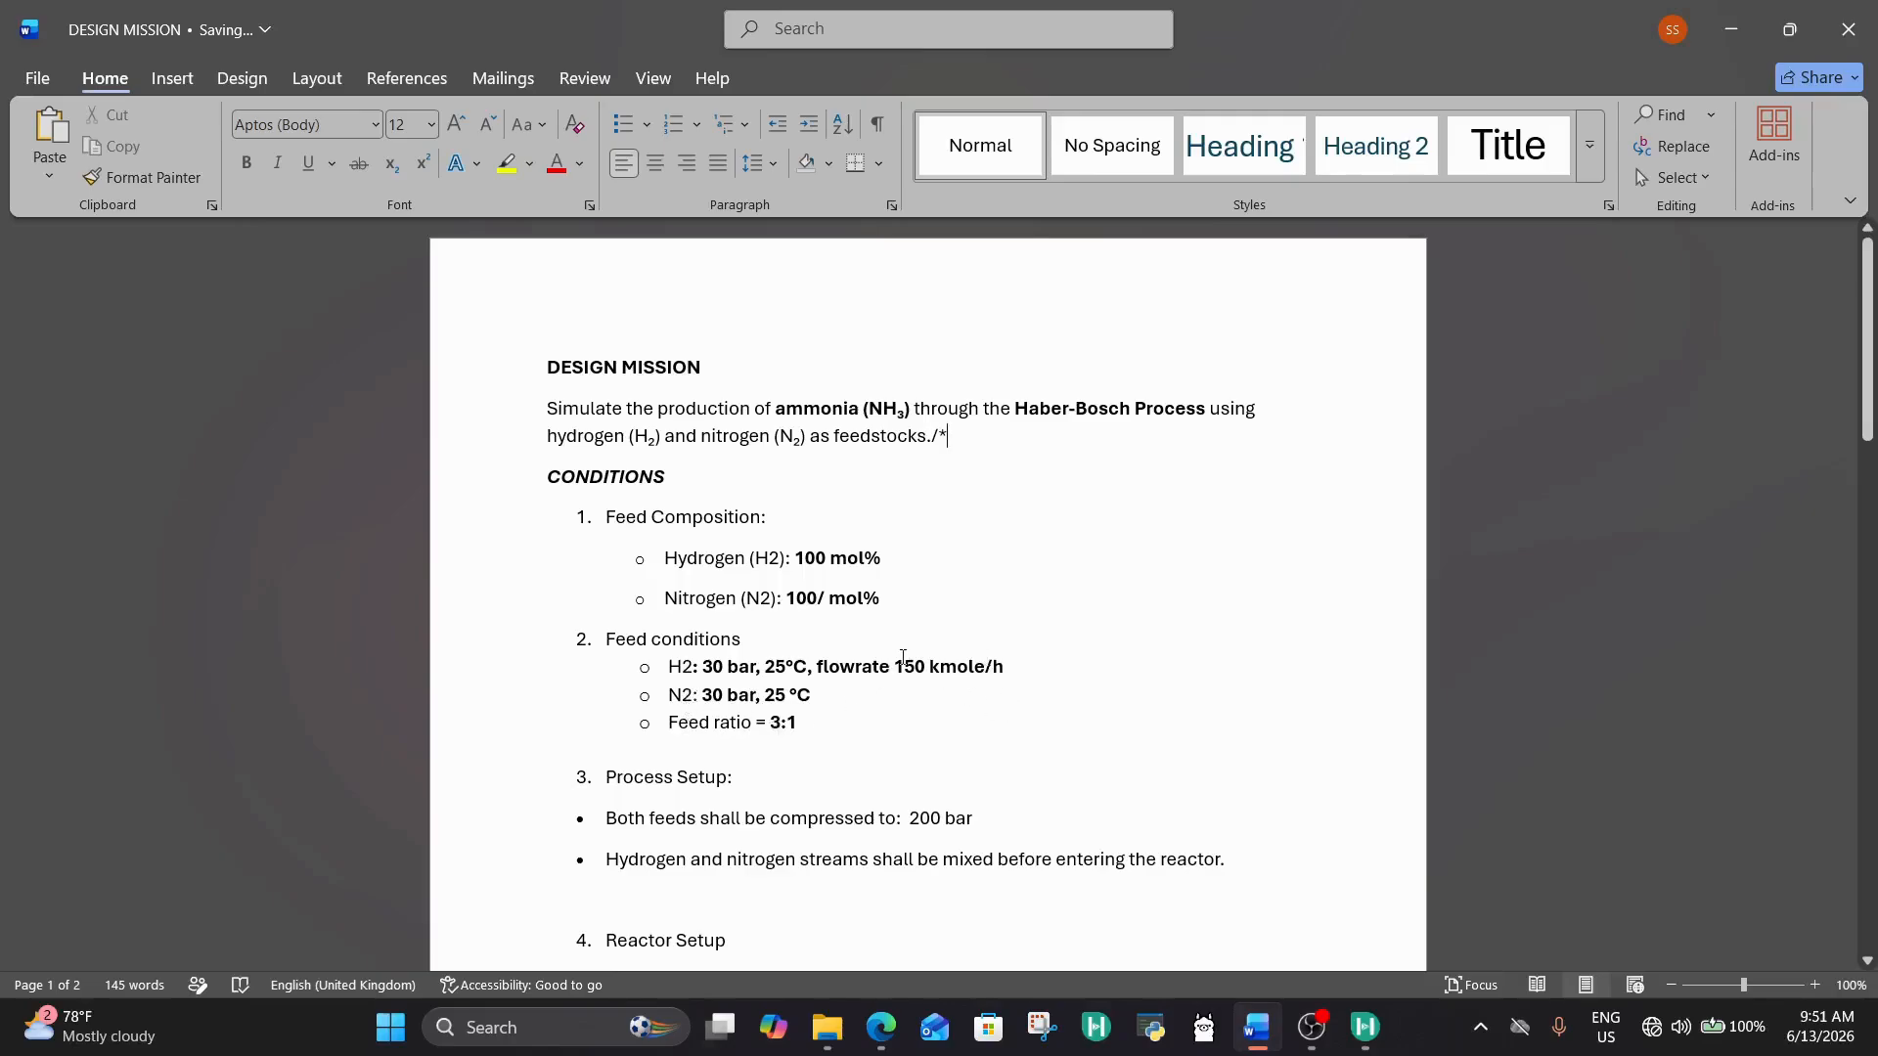
{"action": "left_click_drag", "start_coordinate": [896, 664], "coordinate": [1006, 669]}
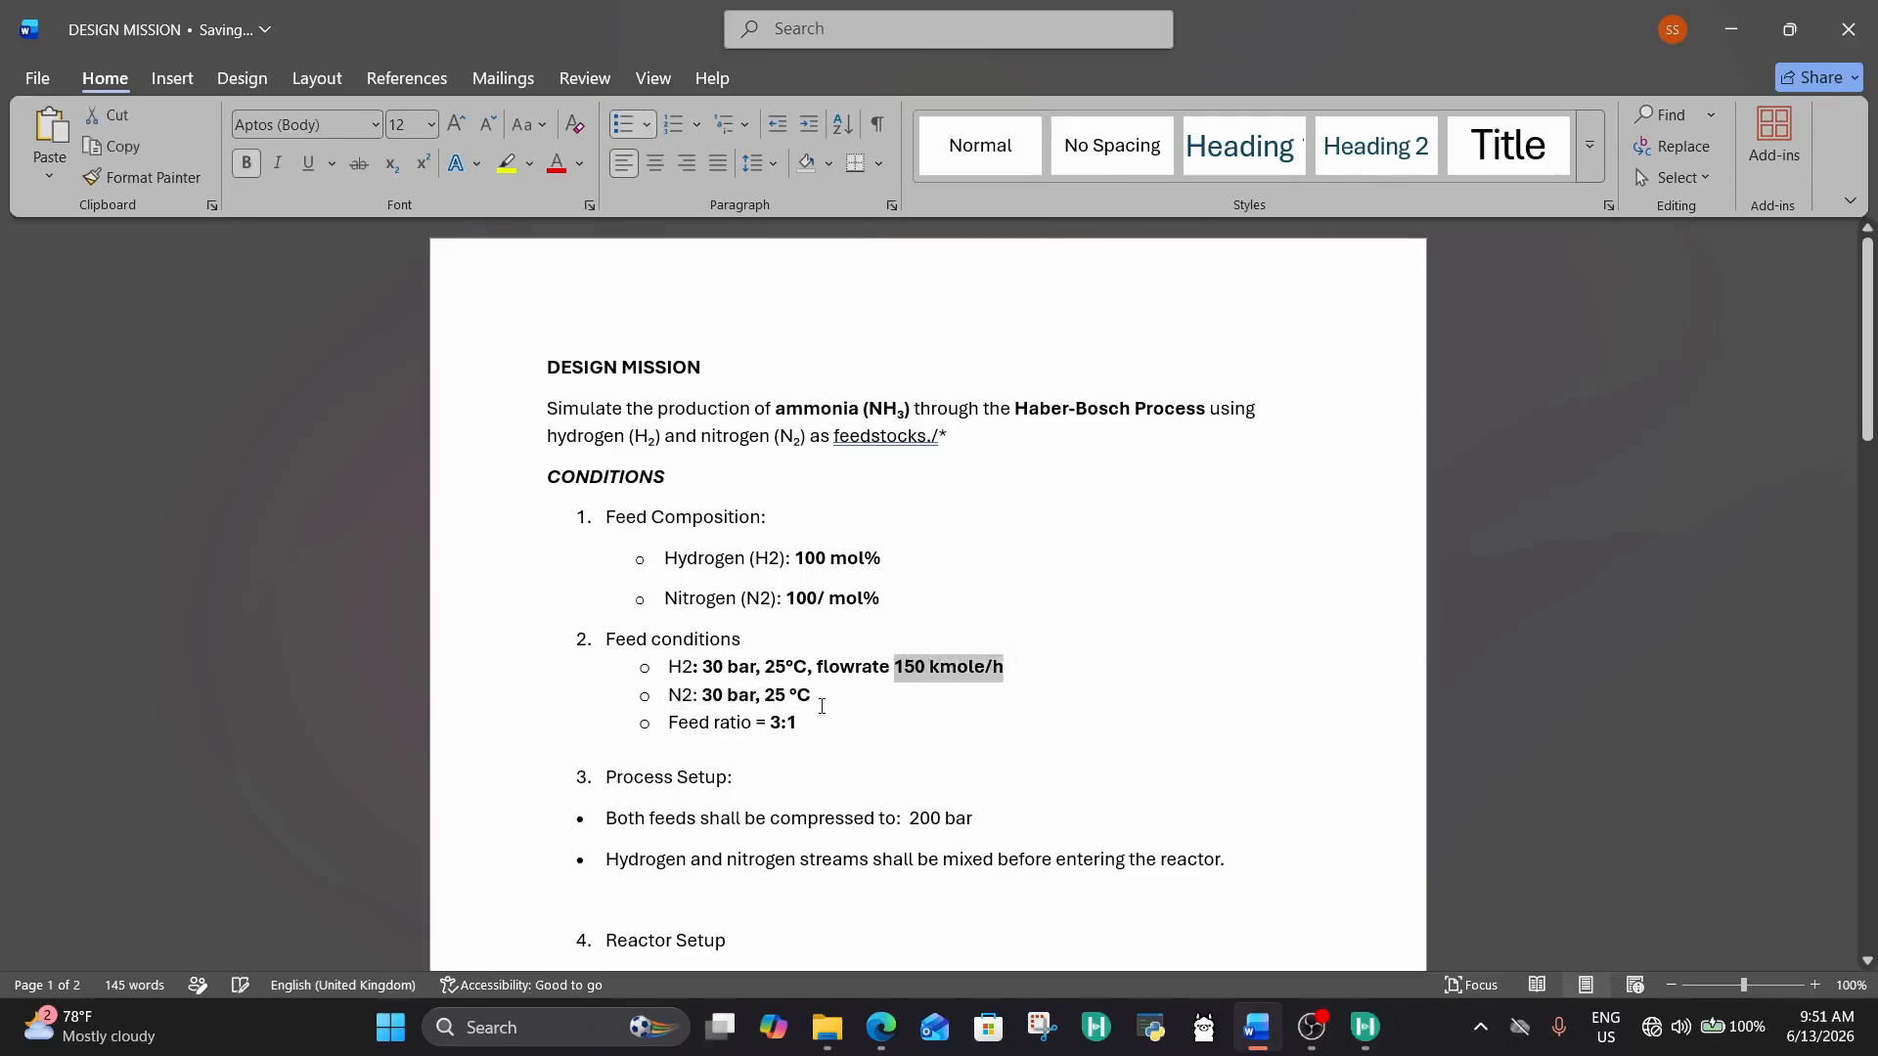
{"action": "left_click", "coordinate": [839, 719]}
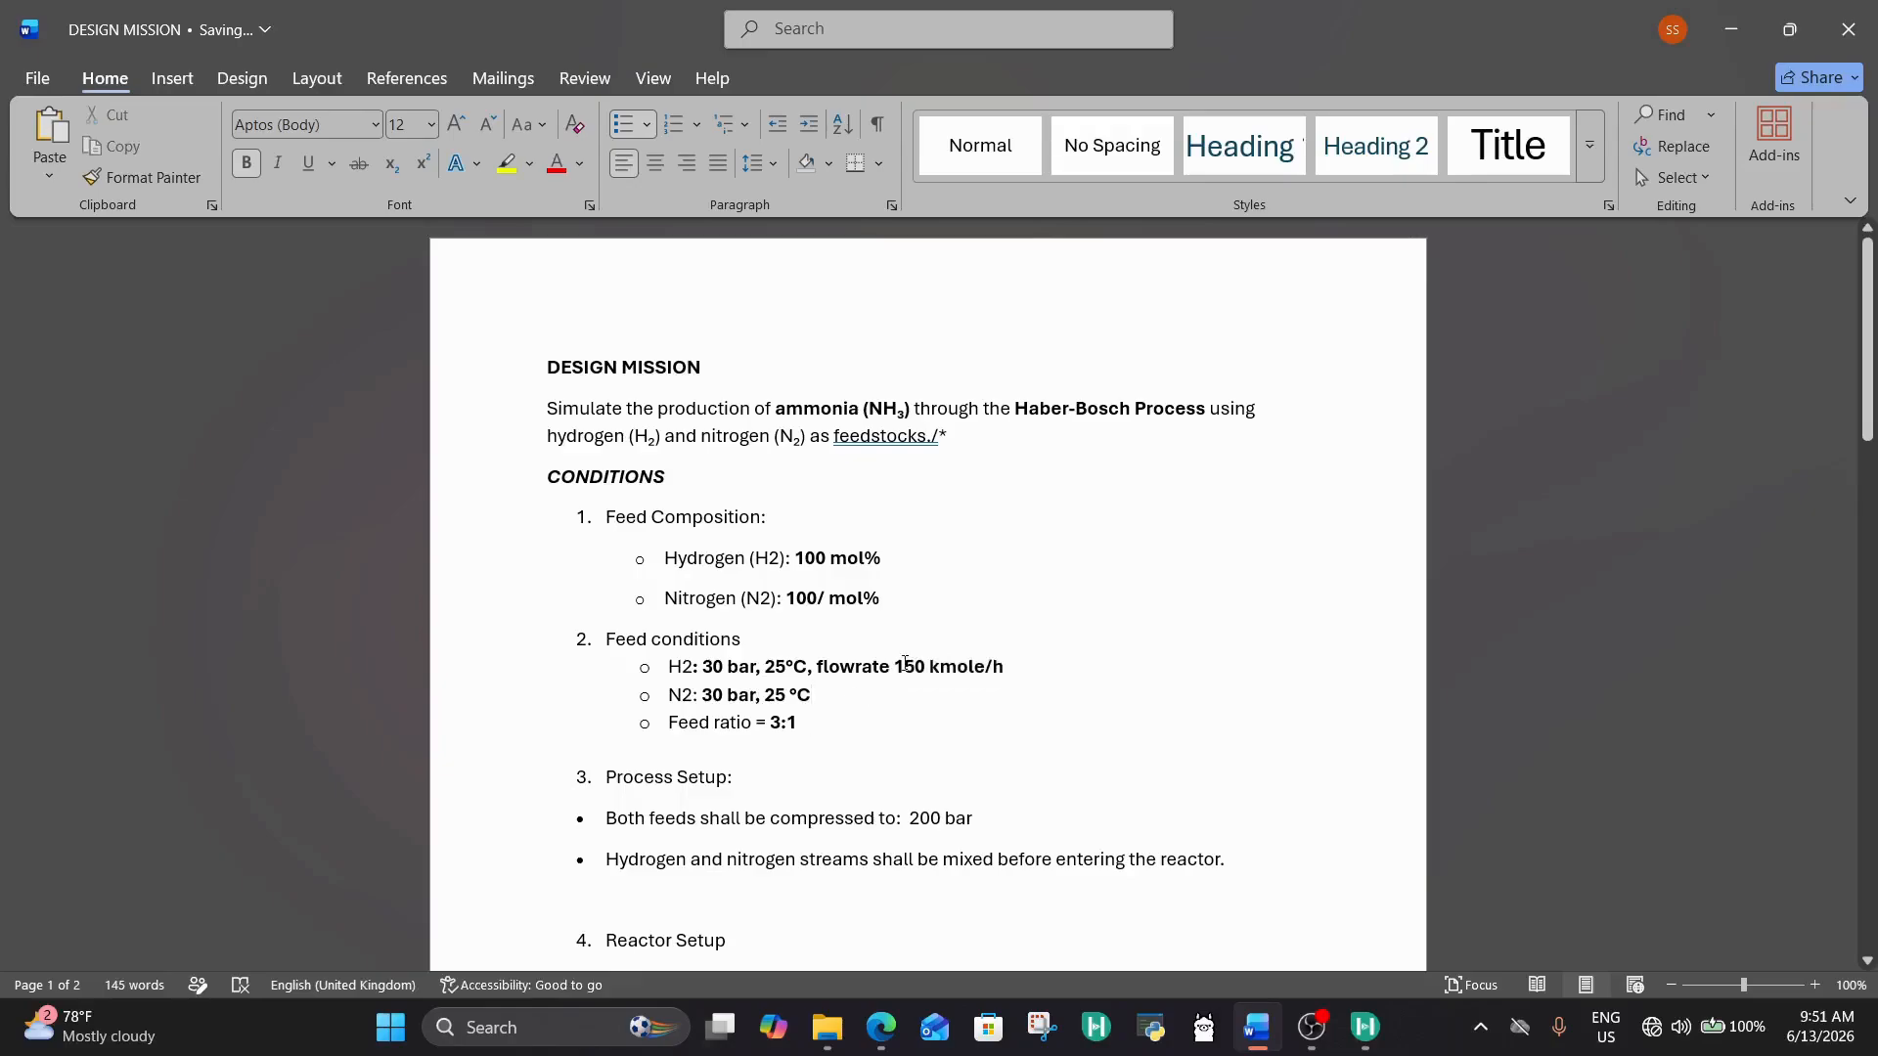
{"action": "left_click_drag", "start_coordinate": [897, 669], "coordinate": [1034, 677]}
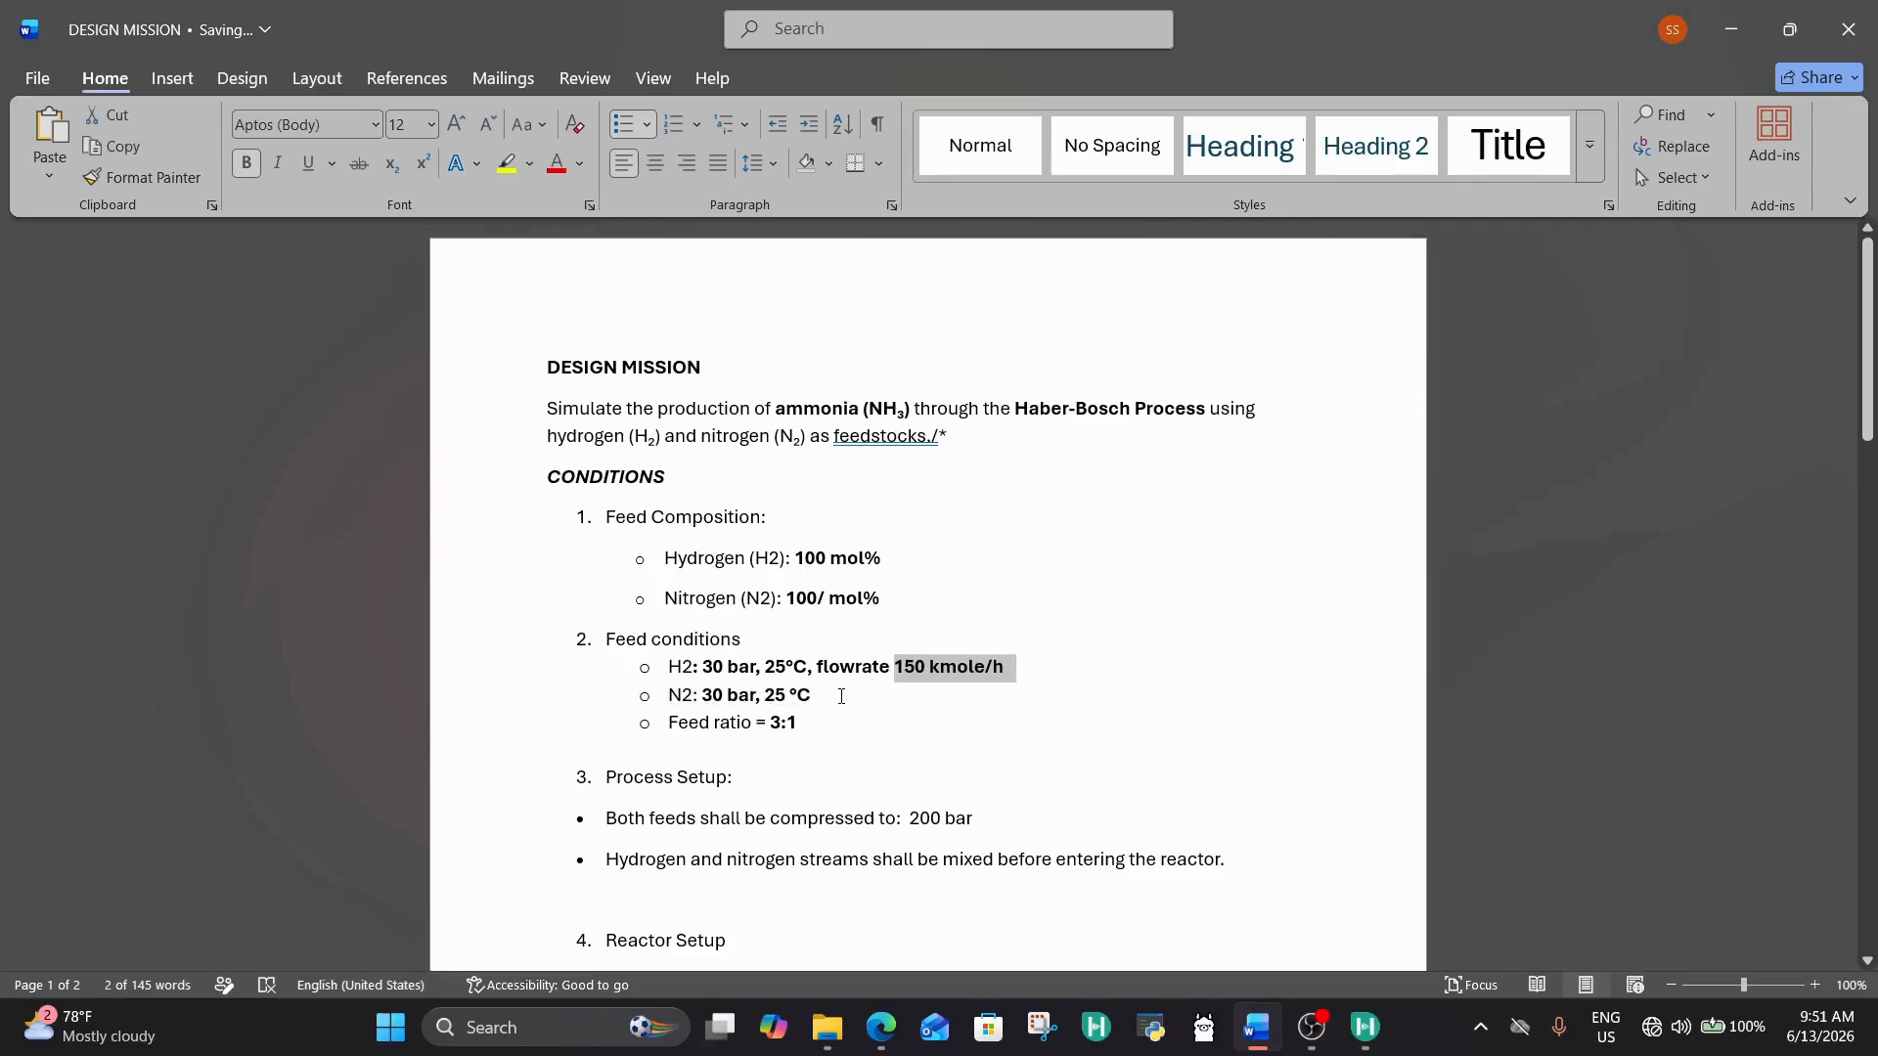
{"action": "left_click", "coordinate": [841, 696]}
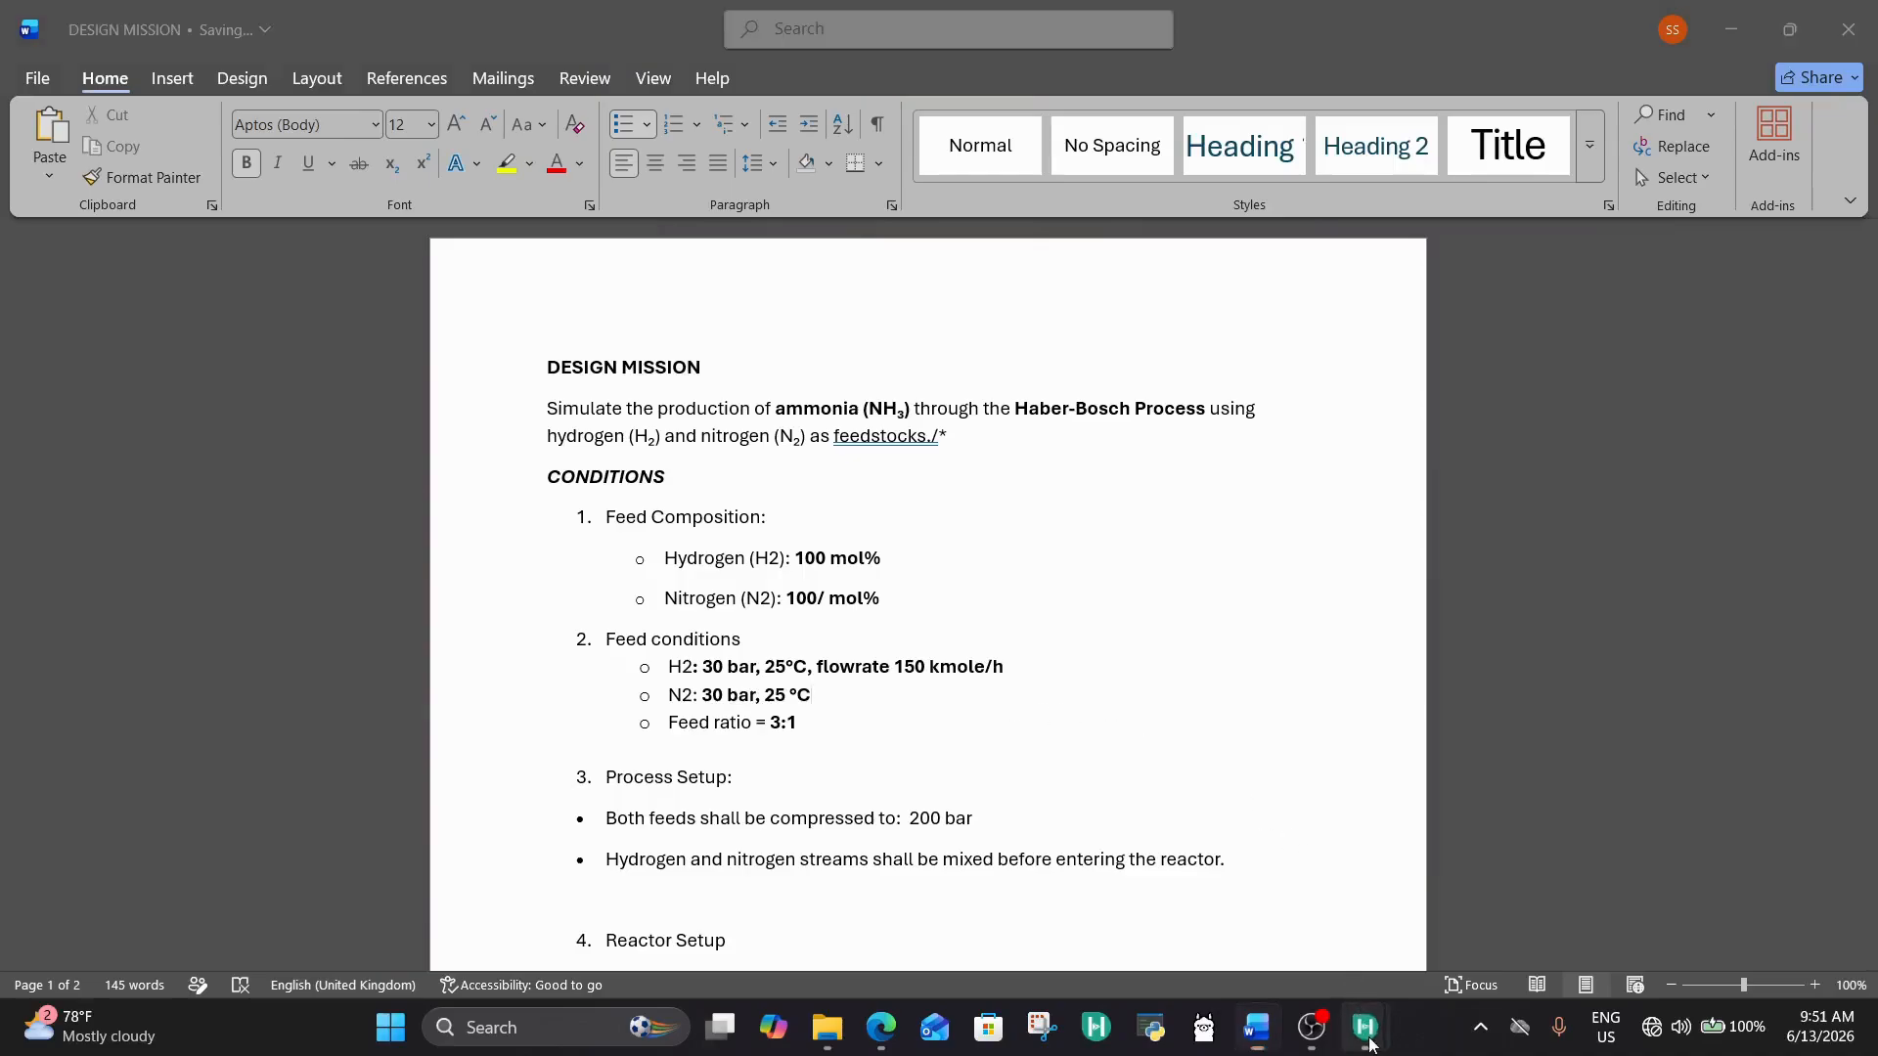
{"action": "mouse_move", "coordinate": [1366, 1027]}
{"action": "left_click", "coordinate": [1471, 883]}
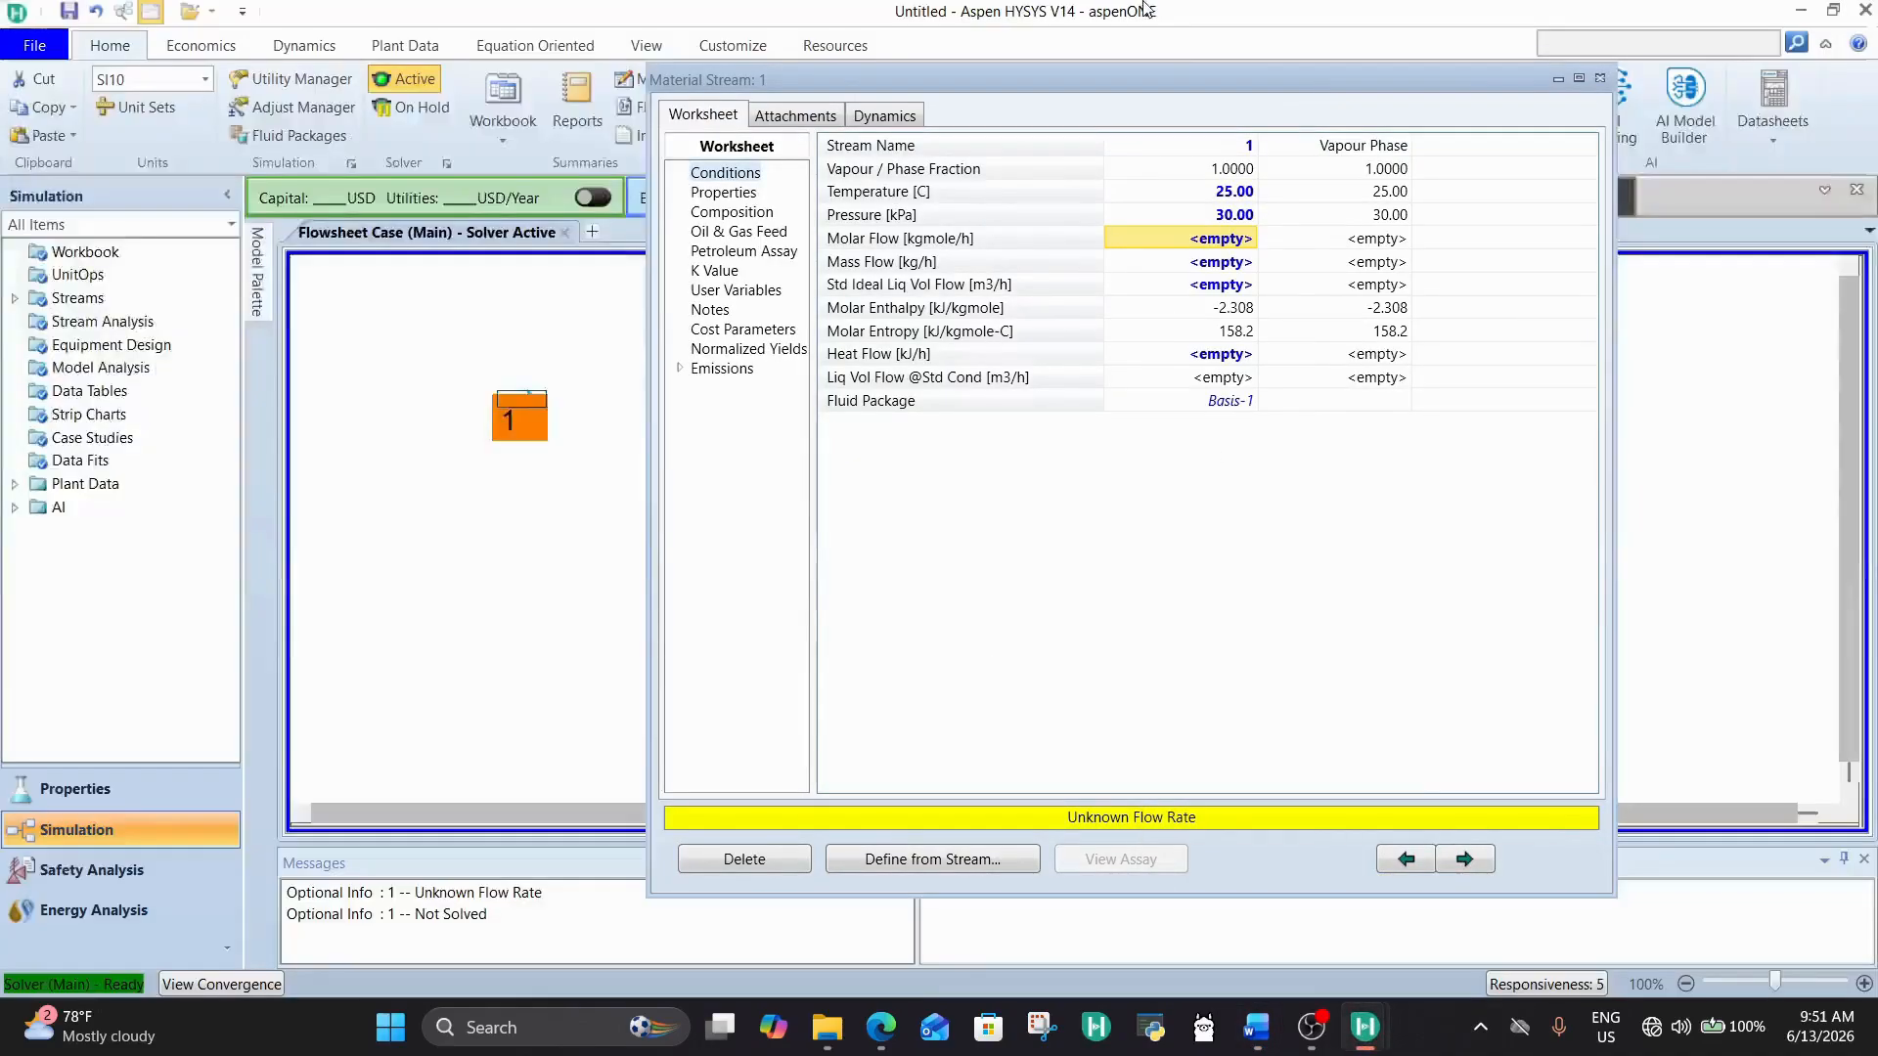
Step: Set material stream 1's molar flow to 50 kgmole/h and close its property window
{"action": "left_click", "coordinate": [1225, 243]}
{"action": "type", "text": "50"}
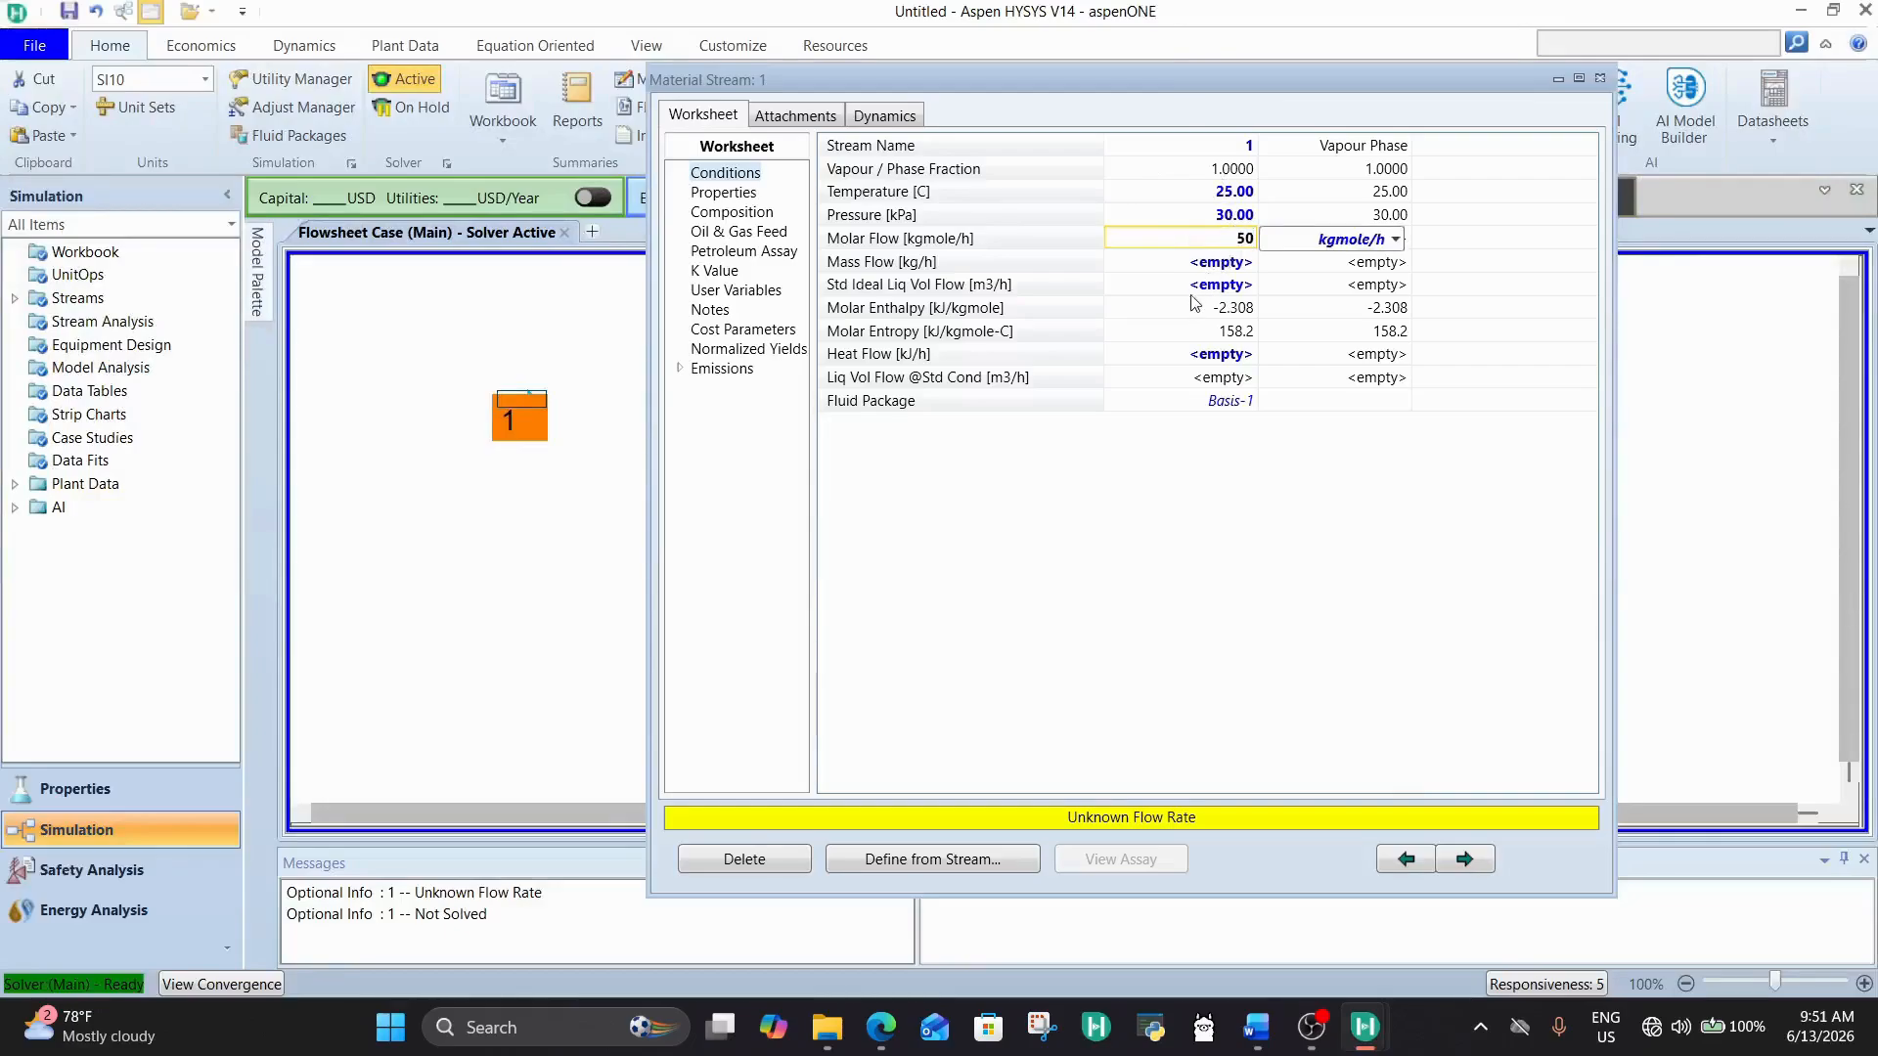
{"action": "left_click", "coordinate": [1169, 285]}
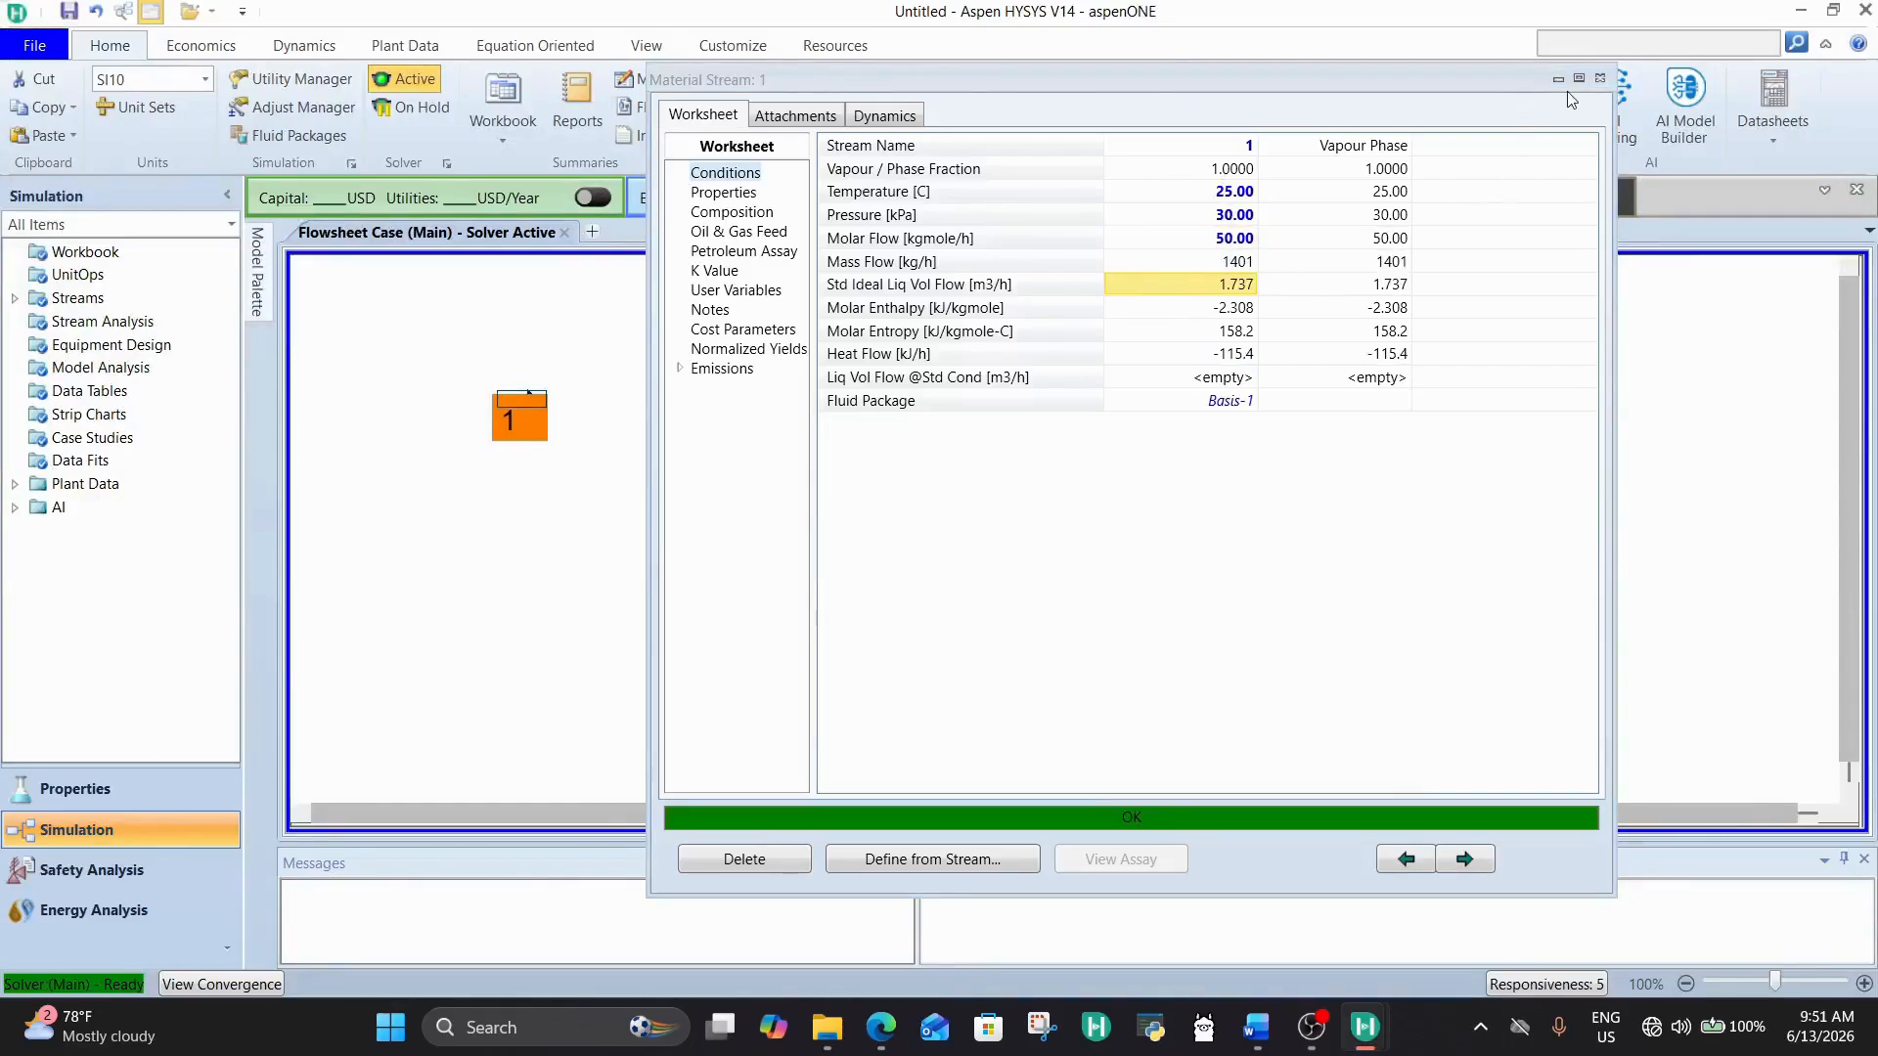
{"action": "left_click", "coordinate": [1600, 78]}
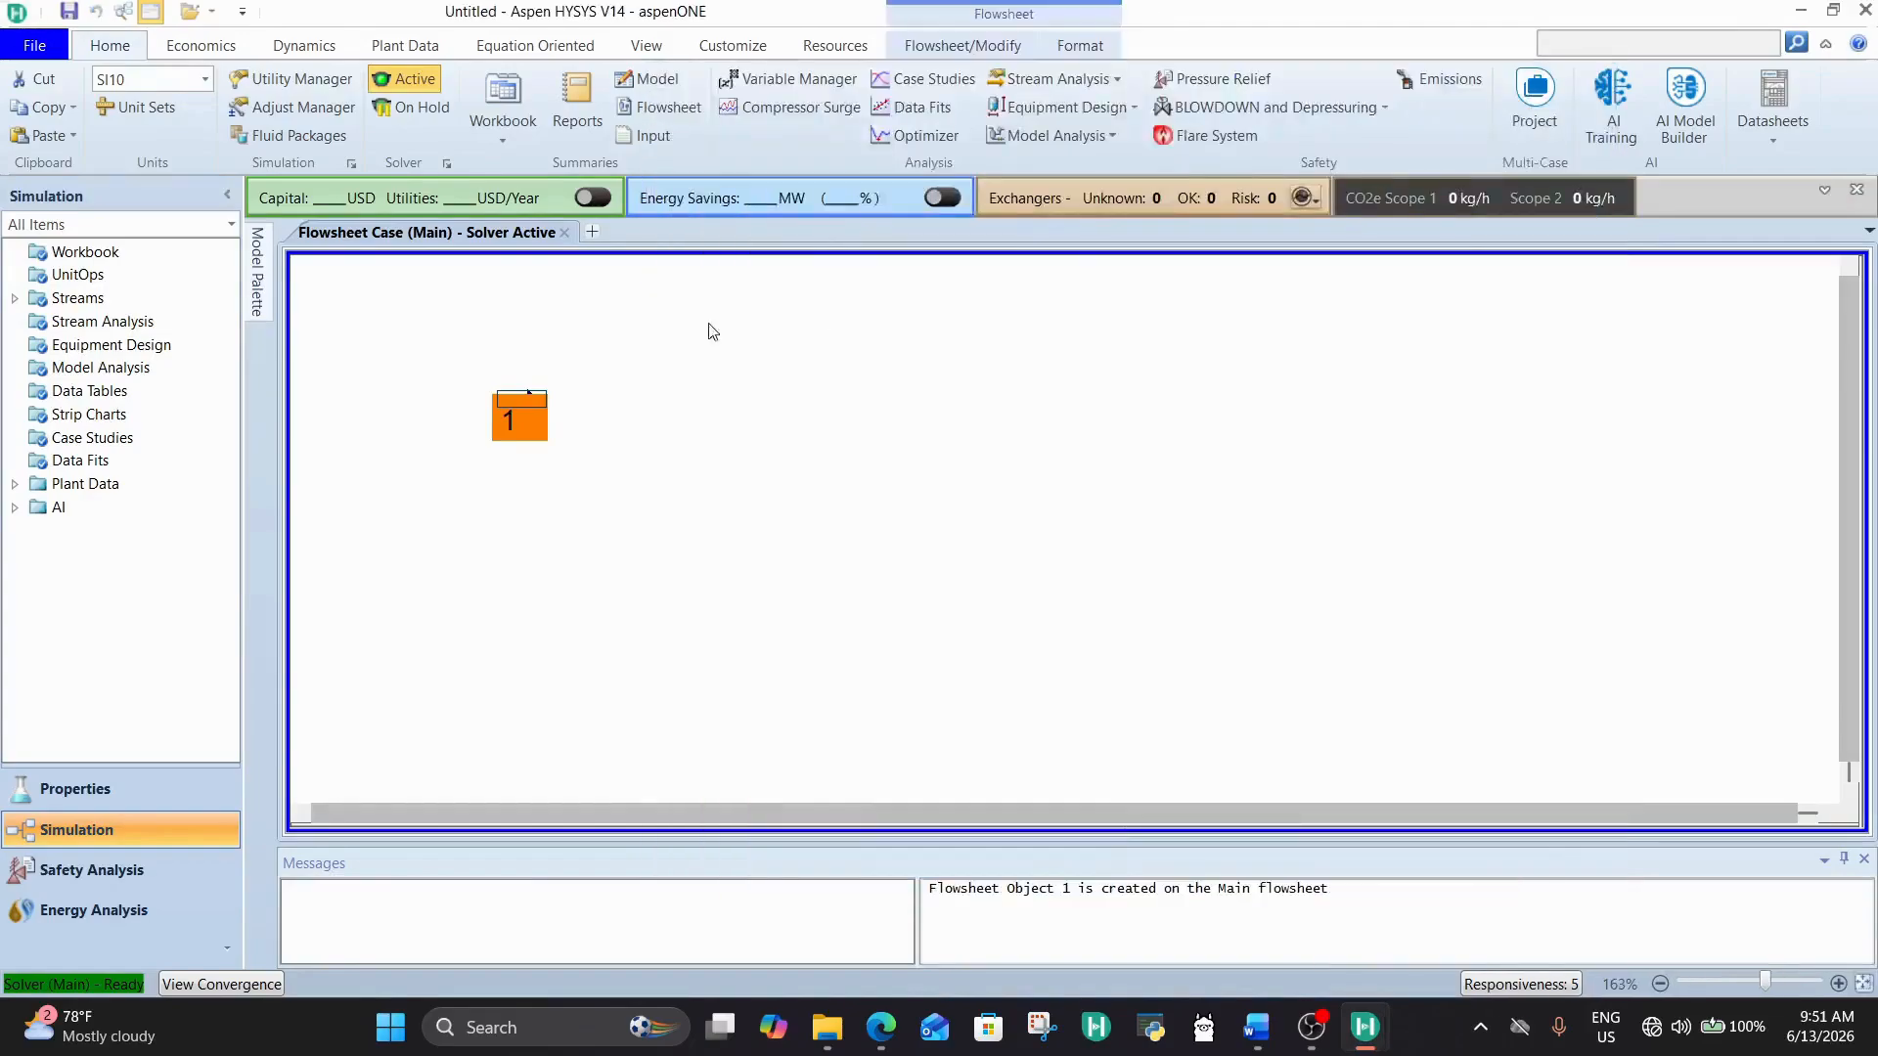
Step: Rename material stream 1 as N2, close its property window and deselect it on the flowsheet
{"action": "double_click", "coordinate": [510, 395]}
{"action": "left_click", "coordinate": [1385, 172]}
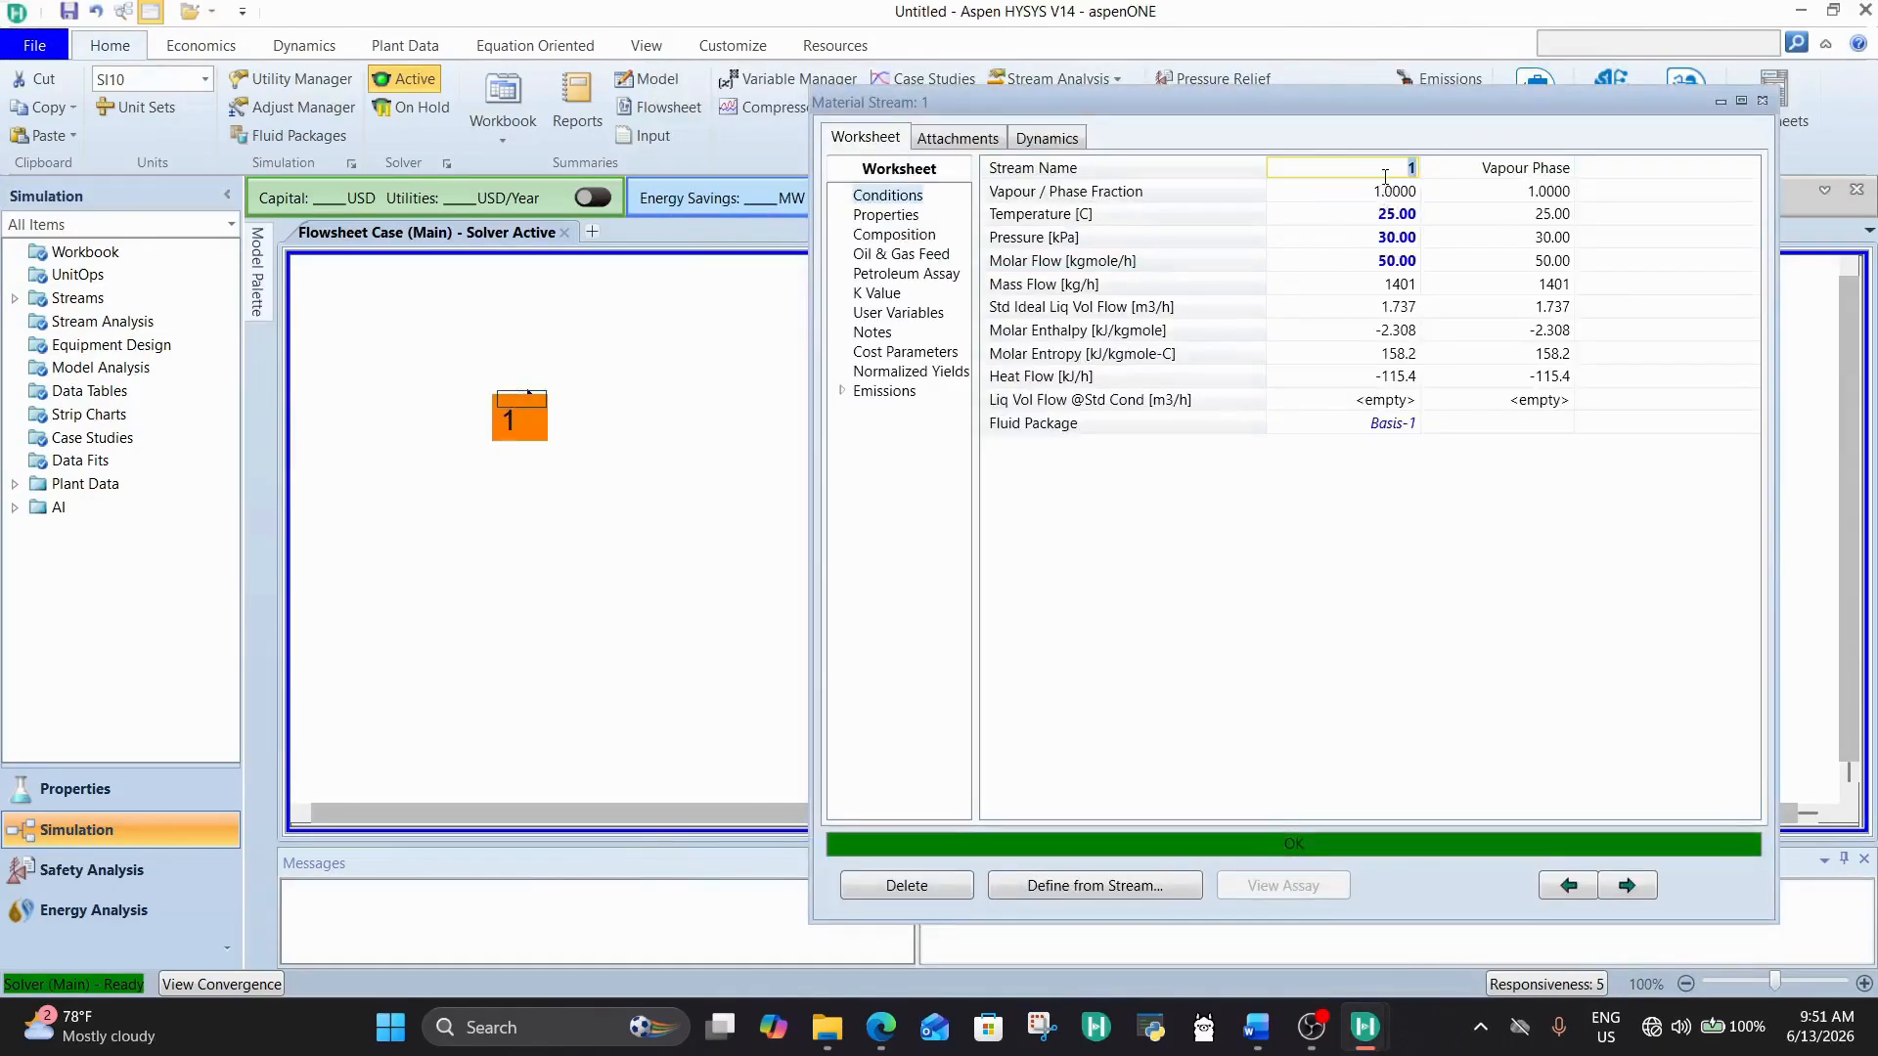
{"action": "type", "text": "N2"}
{"action": "left_click", "coordinate": [1380, 237]}
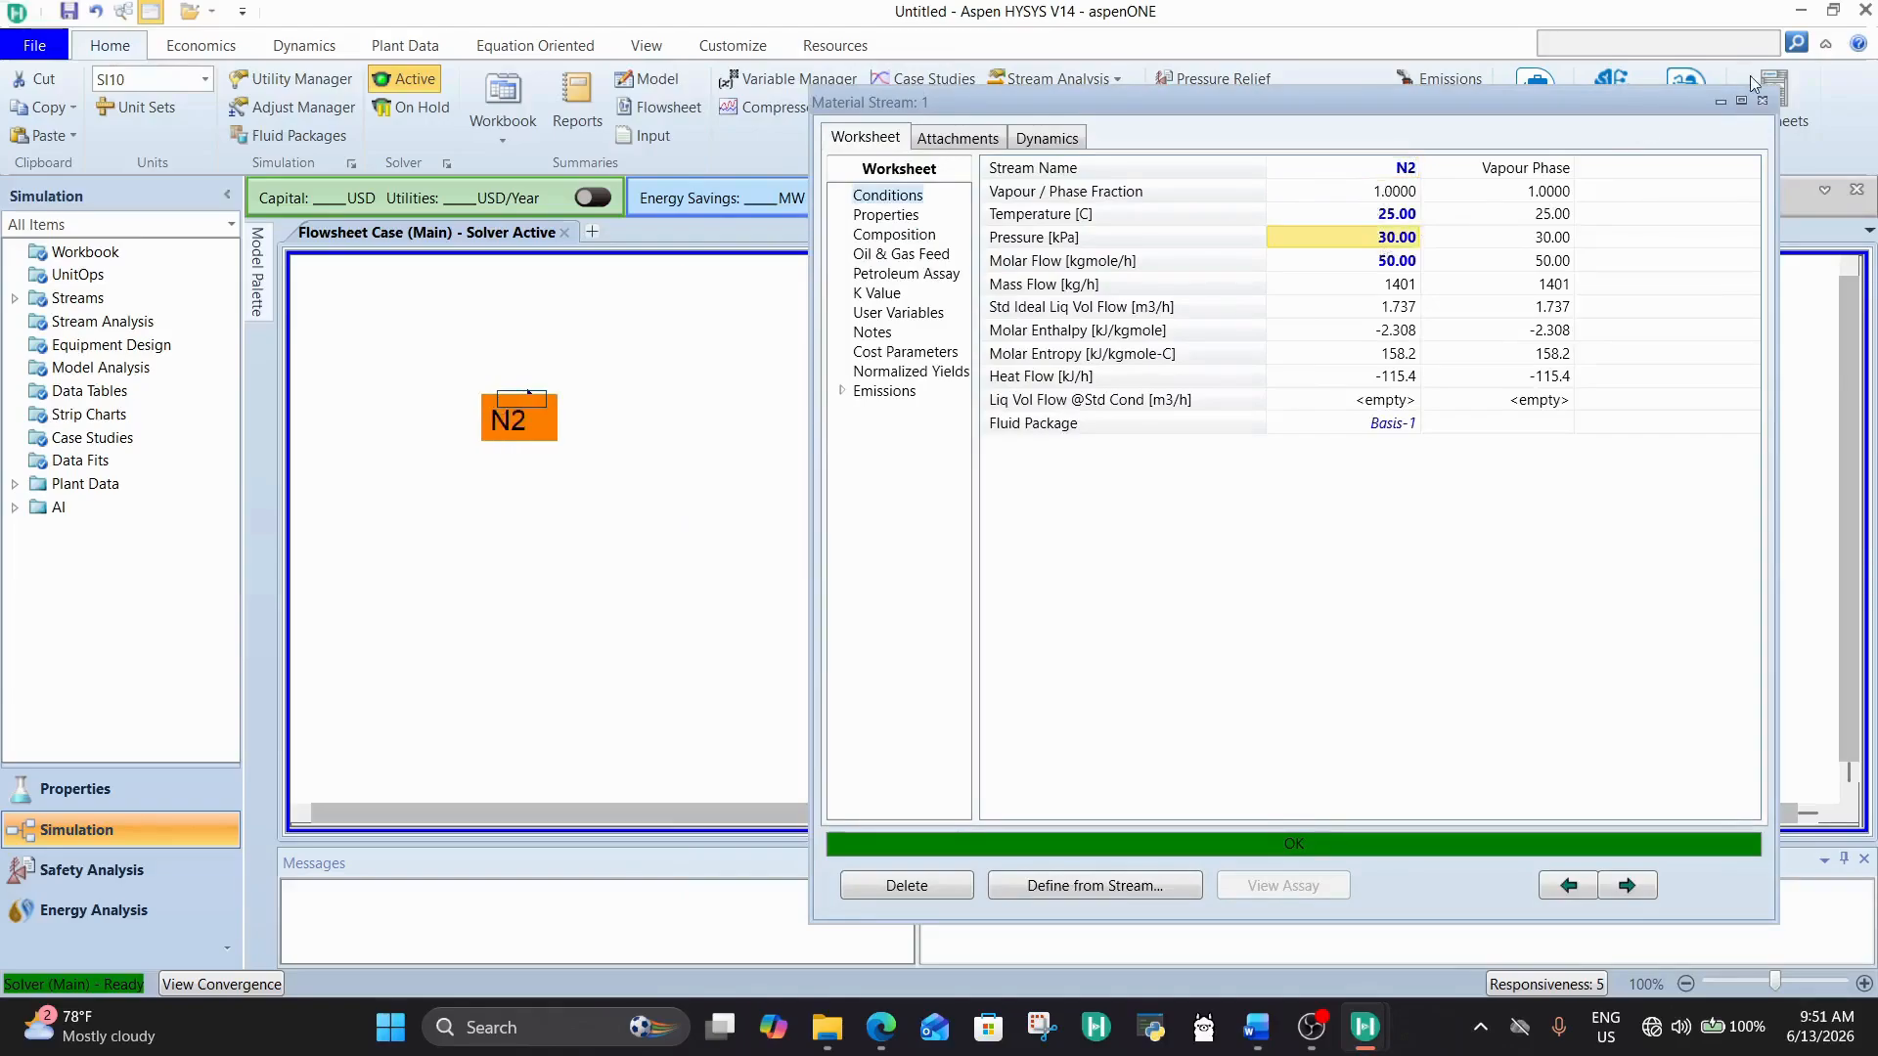
{"action": "left_click", "coordinate": [1758, 104]}
{"action": "left_click", "coordinate": [668, 463]}
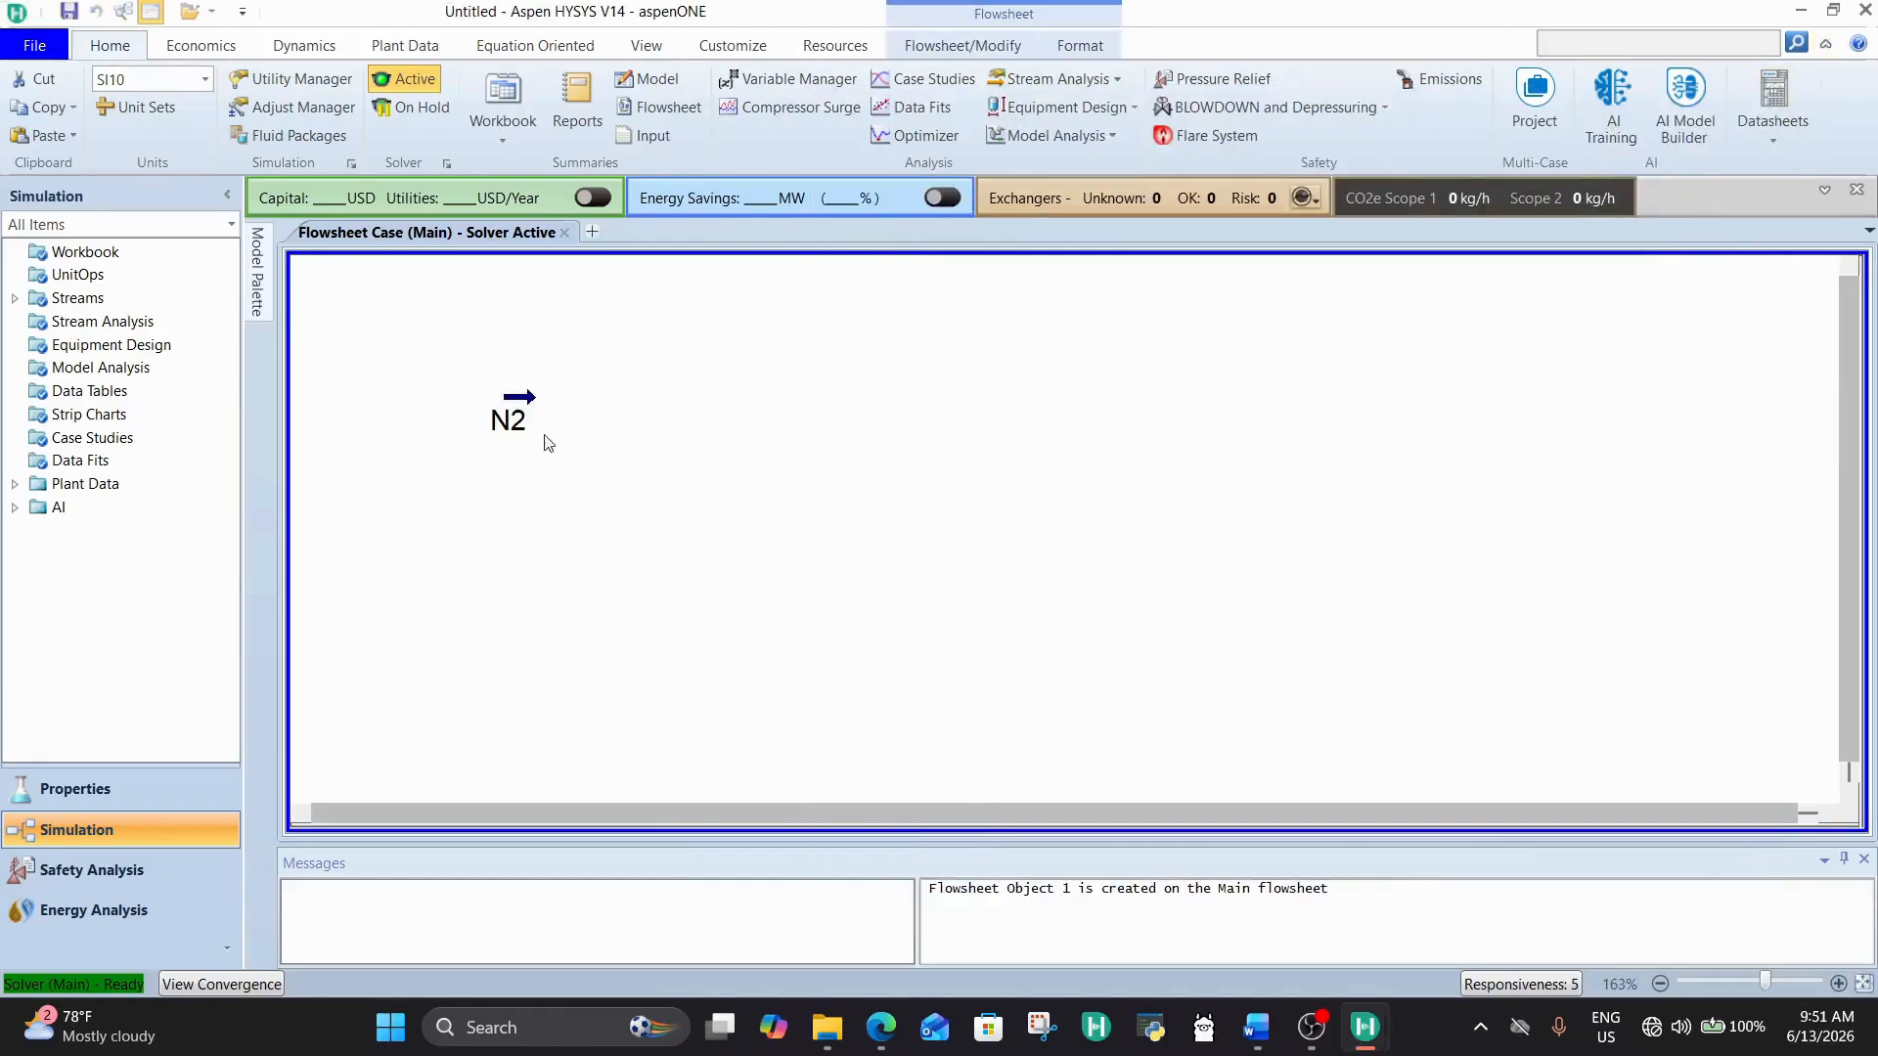
Step: Move the N2 stream up and to the left on the flowsheet and add a second material stream
{"action": "scroll", "coordinate": [545, 436], "scroll_direction": "down", "scroll_amount": 2}
{"action": "scroll", "coordinate": [561, 473], "scroll_direction": "up", "scroll_amount": 1}
{"action": "left_click_drag", "start_coordinate": [560, 474], "coordinate": [446, 391]}
{"action": "left_click", "coordinate": [259, 262]}
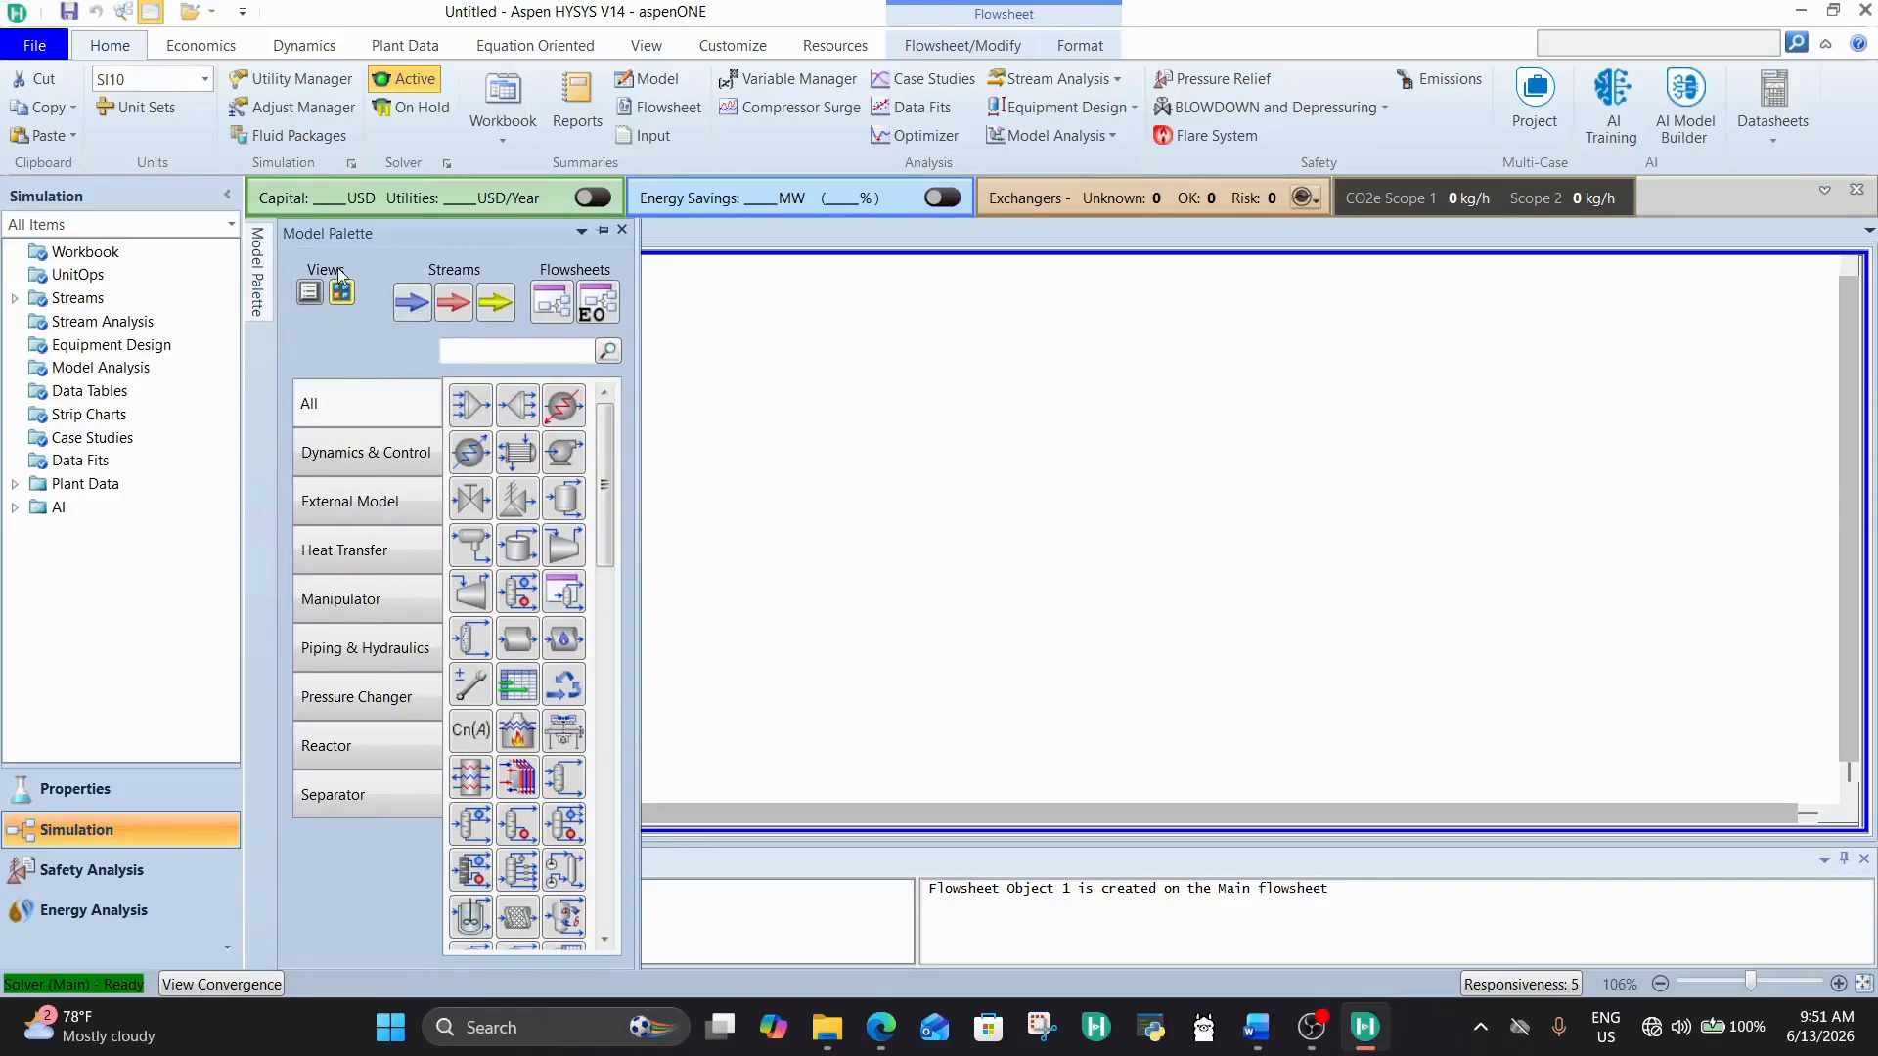
{"action": "double_click", "coordinate": [411, 304]}
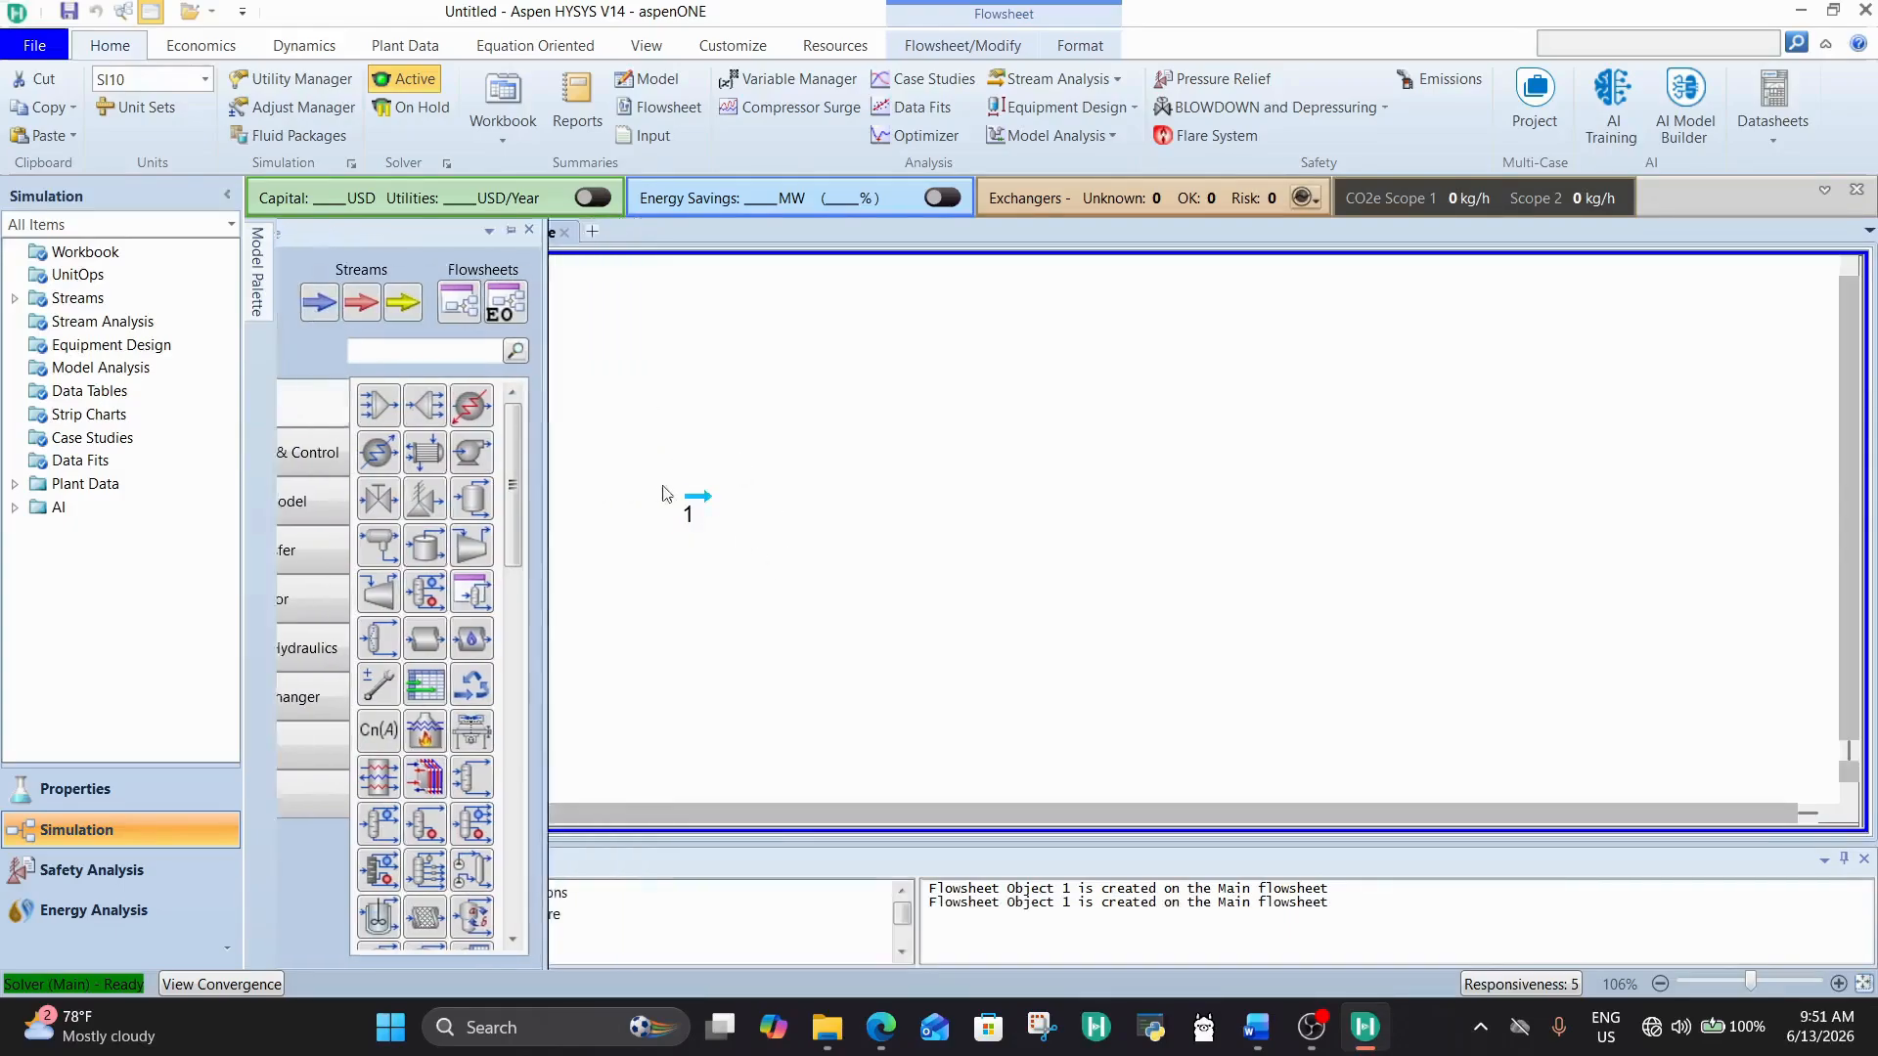
Step: Rename the new material stream as H2 and set its temperature to 25 °C
{"action": "double_click", "coordinate": [693, 496]}
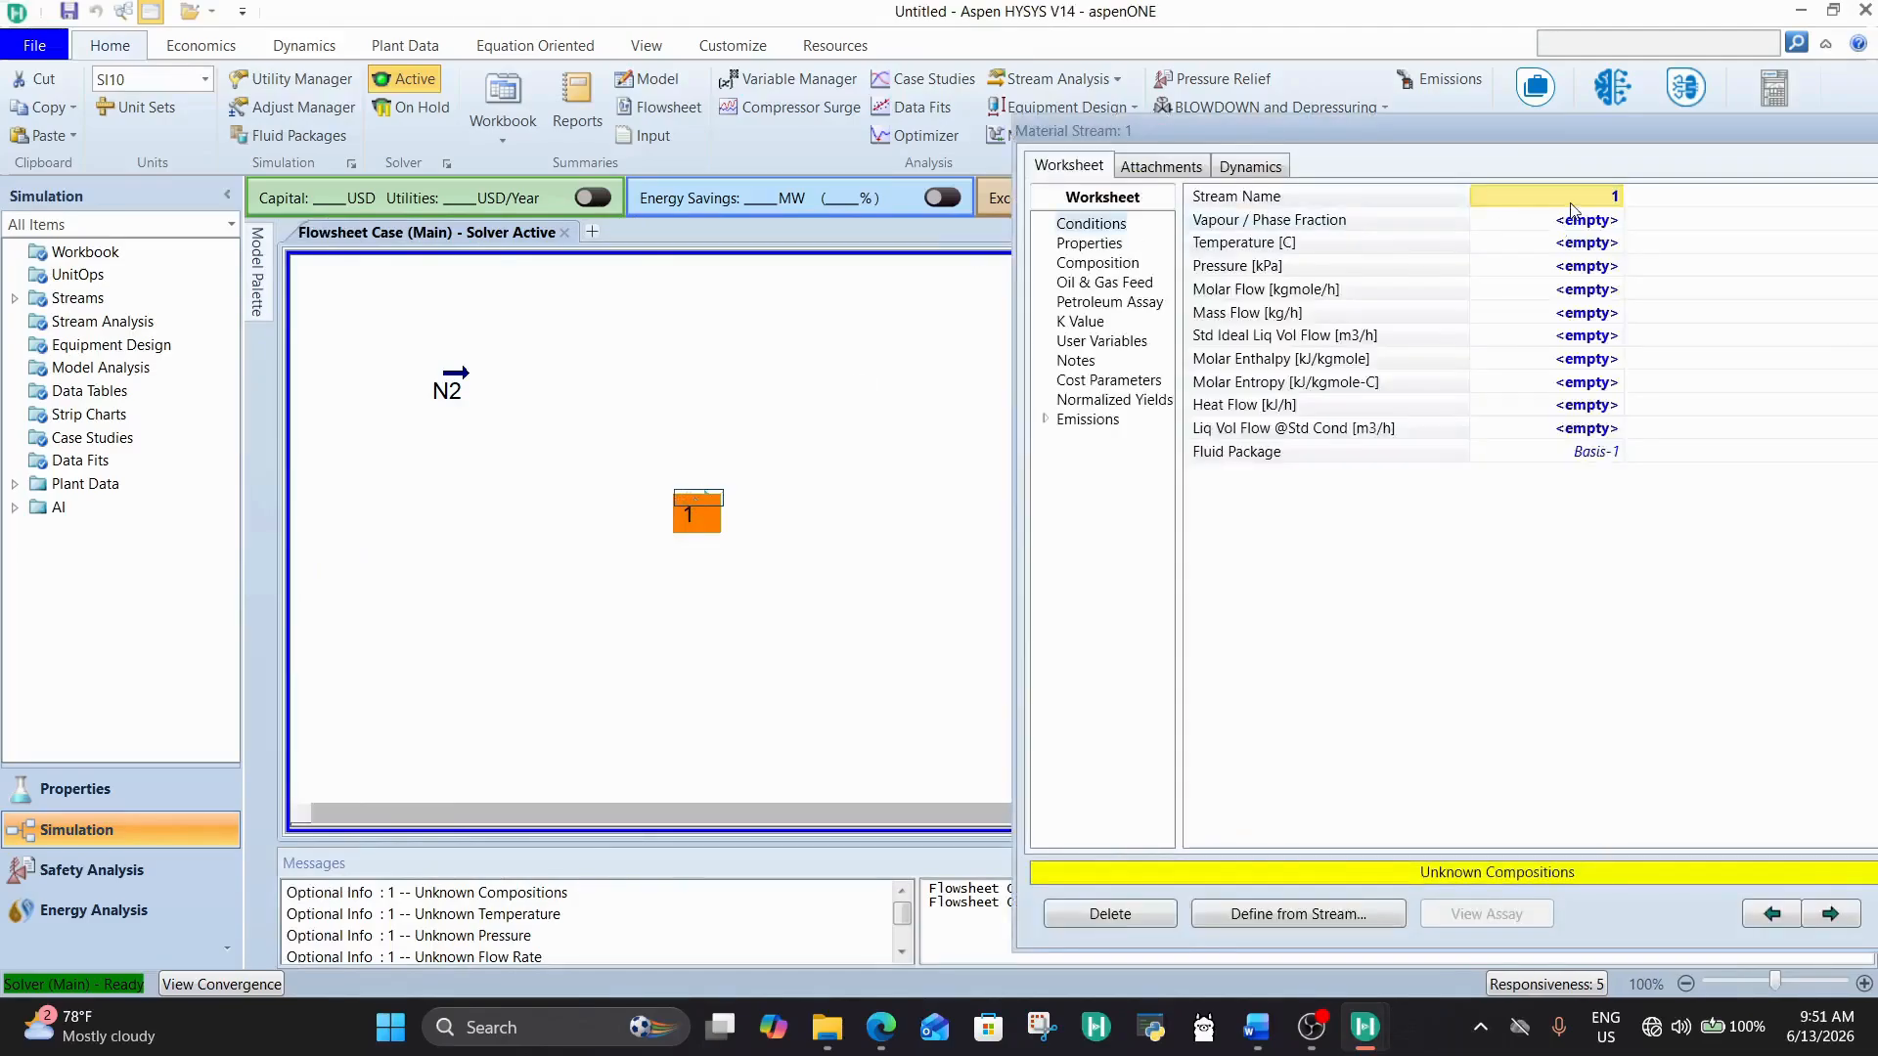
{"action": "left_click", "coordinate": [1572, 201]}
{"action": "type", "text": "H2"}
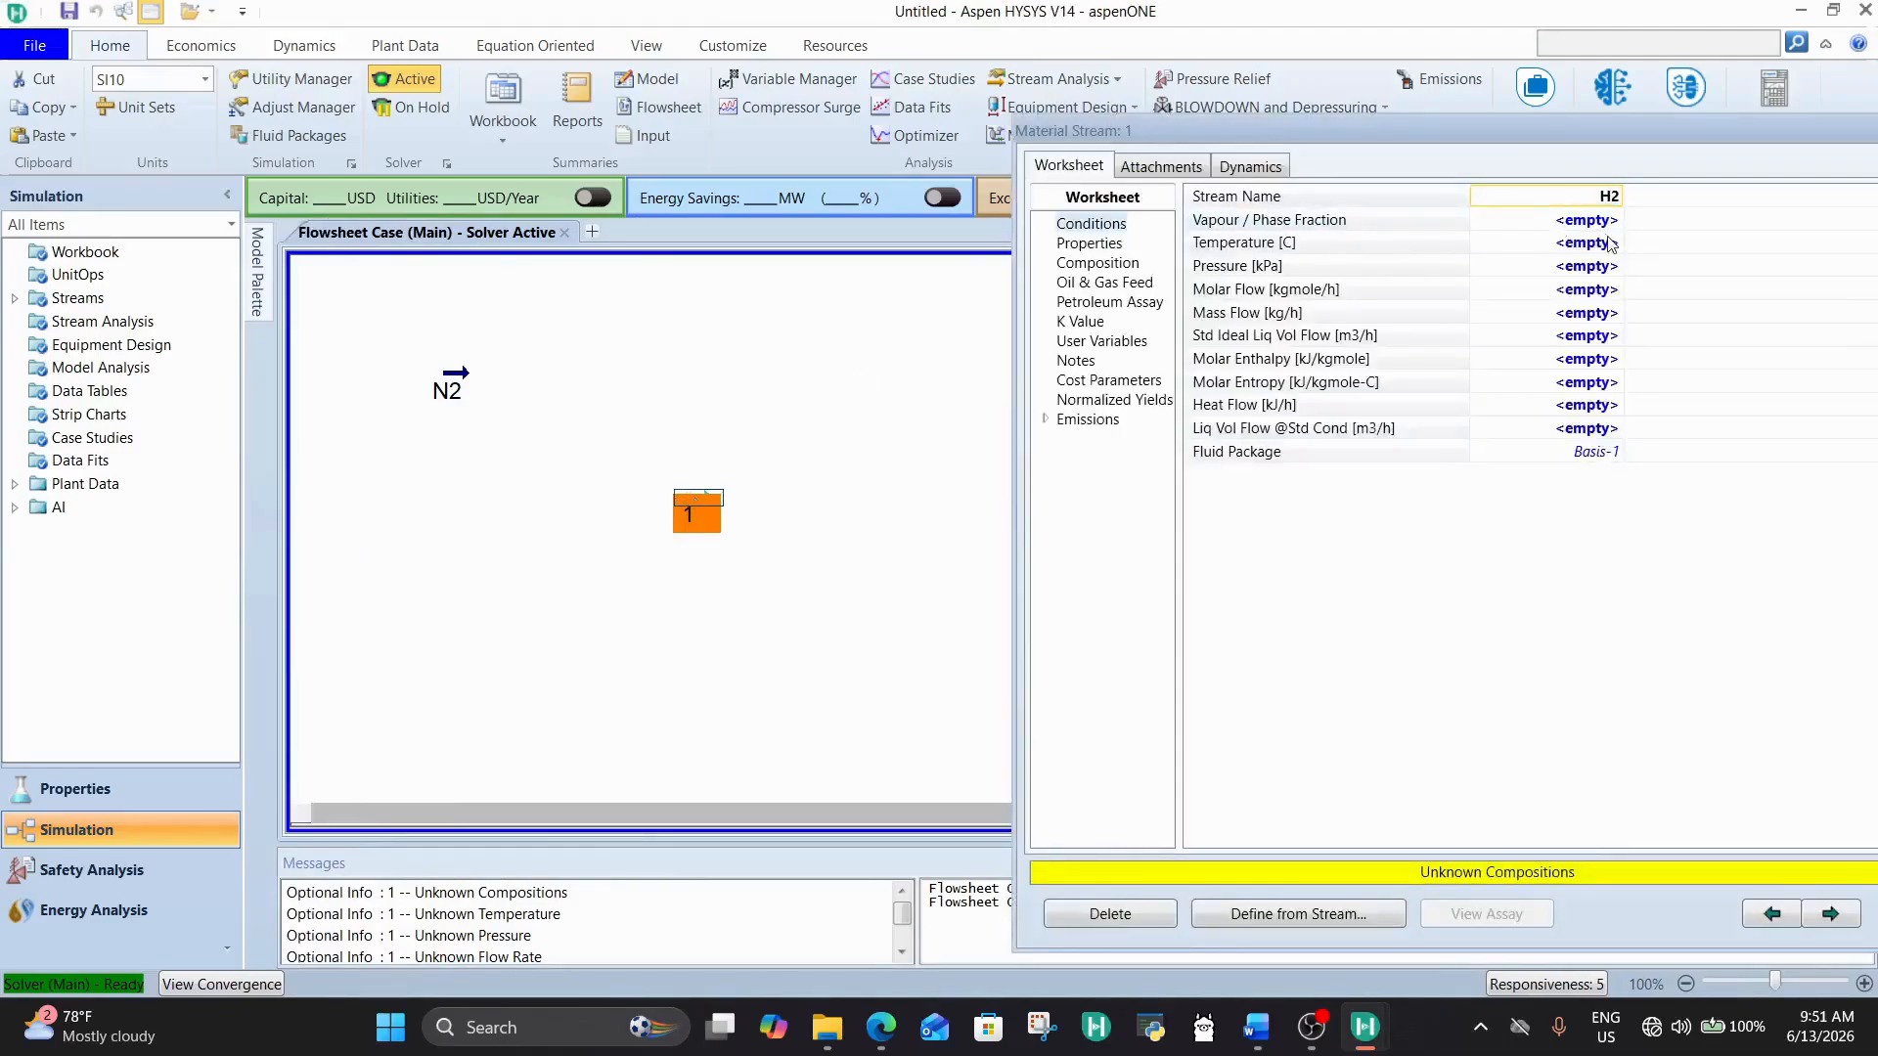
{"action": "left_click", "coordinate": [1608, 244]}
{"action": "type", "text": "2"}
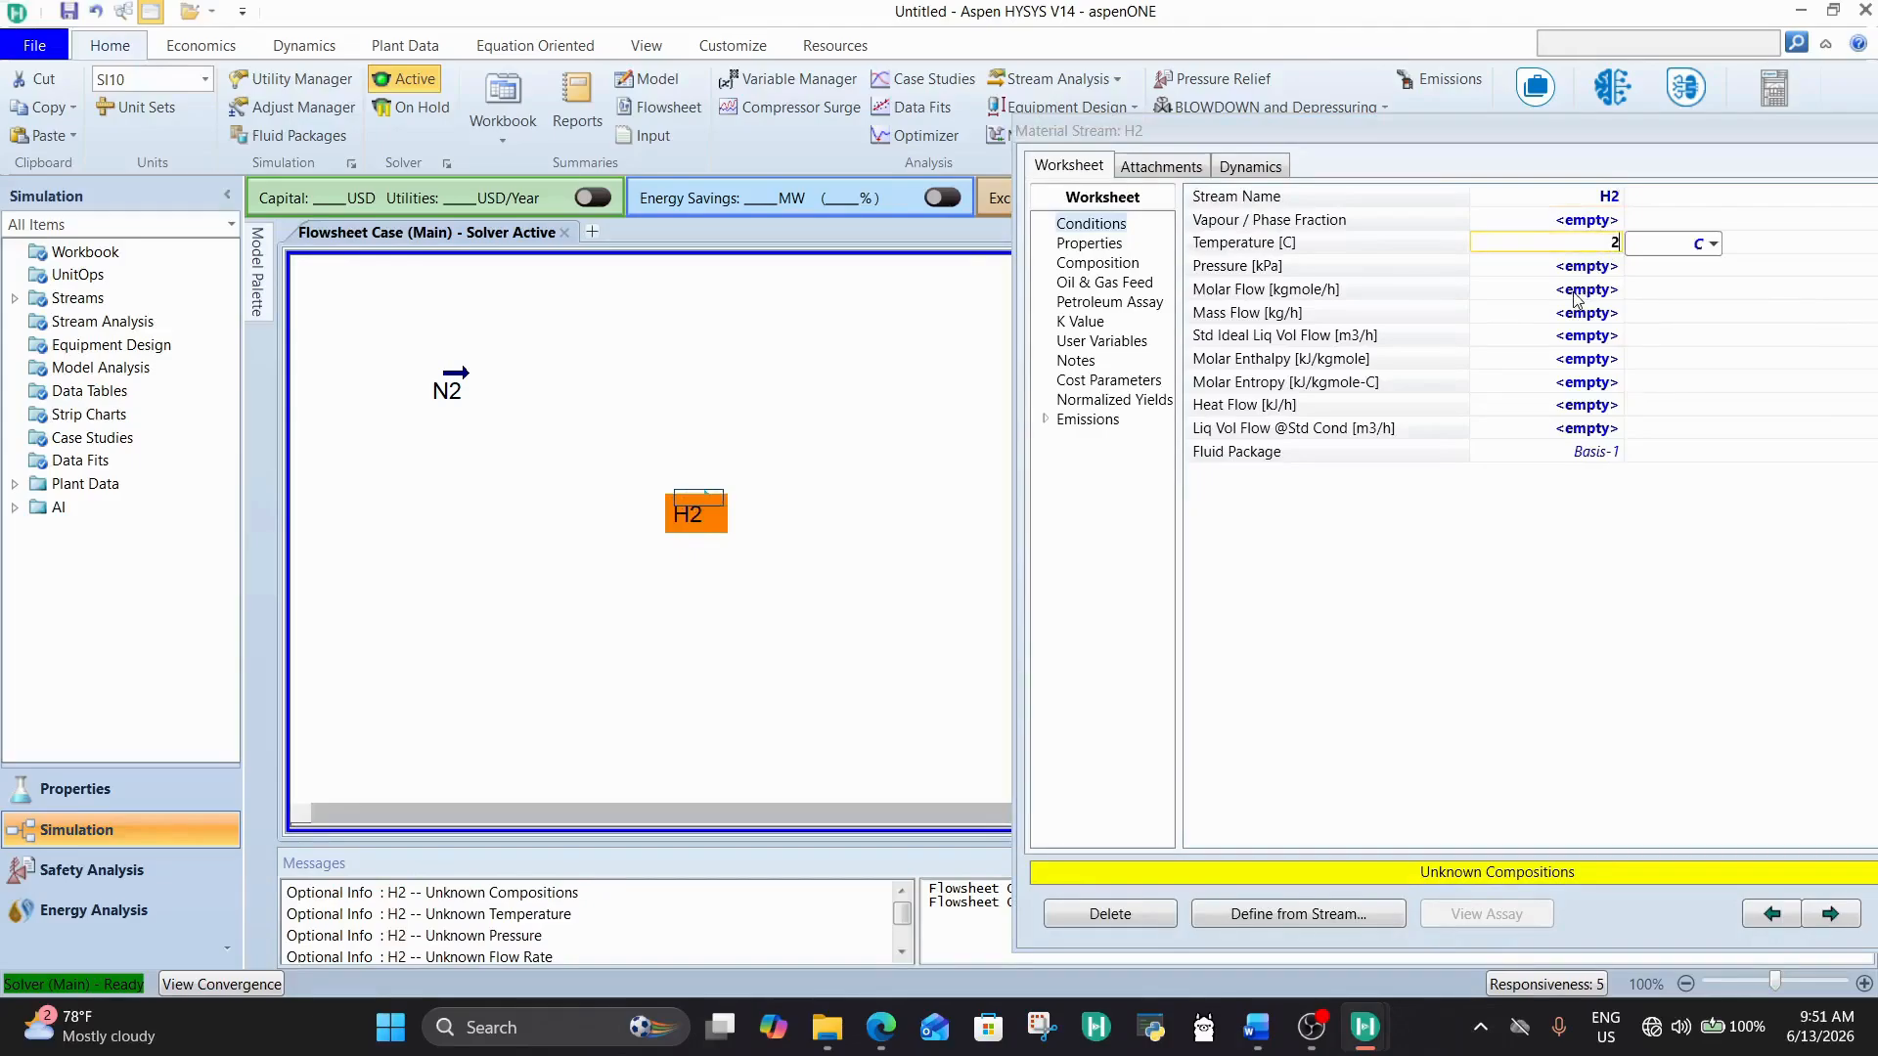
{"action": "type", "text": "5"}
{"action": "left_click", "coordinate": [1576, 275]}
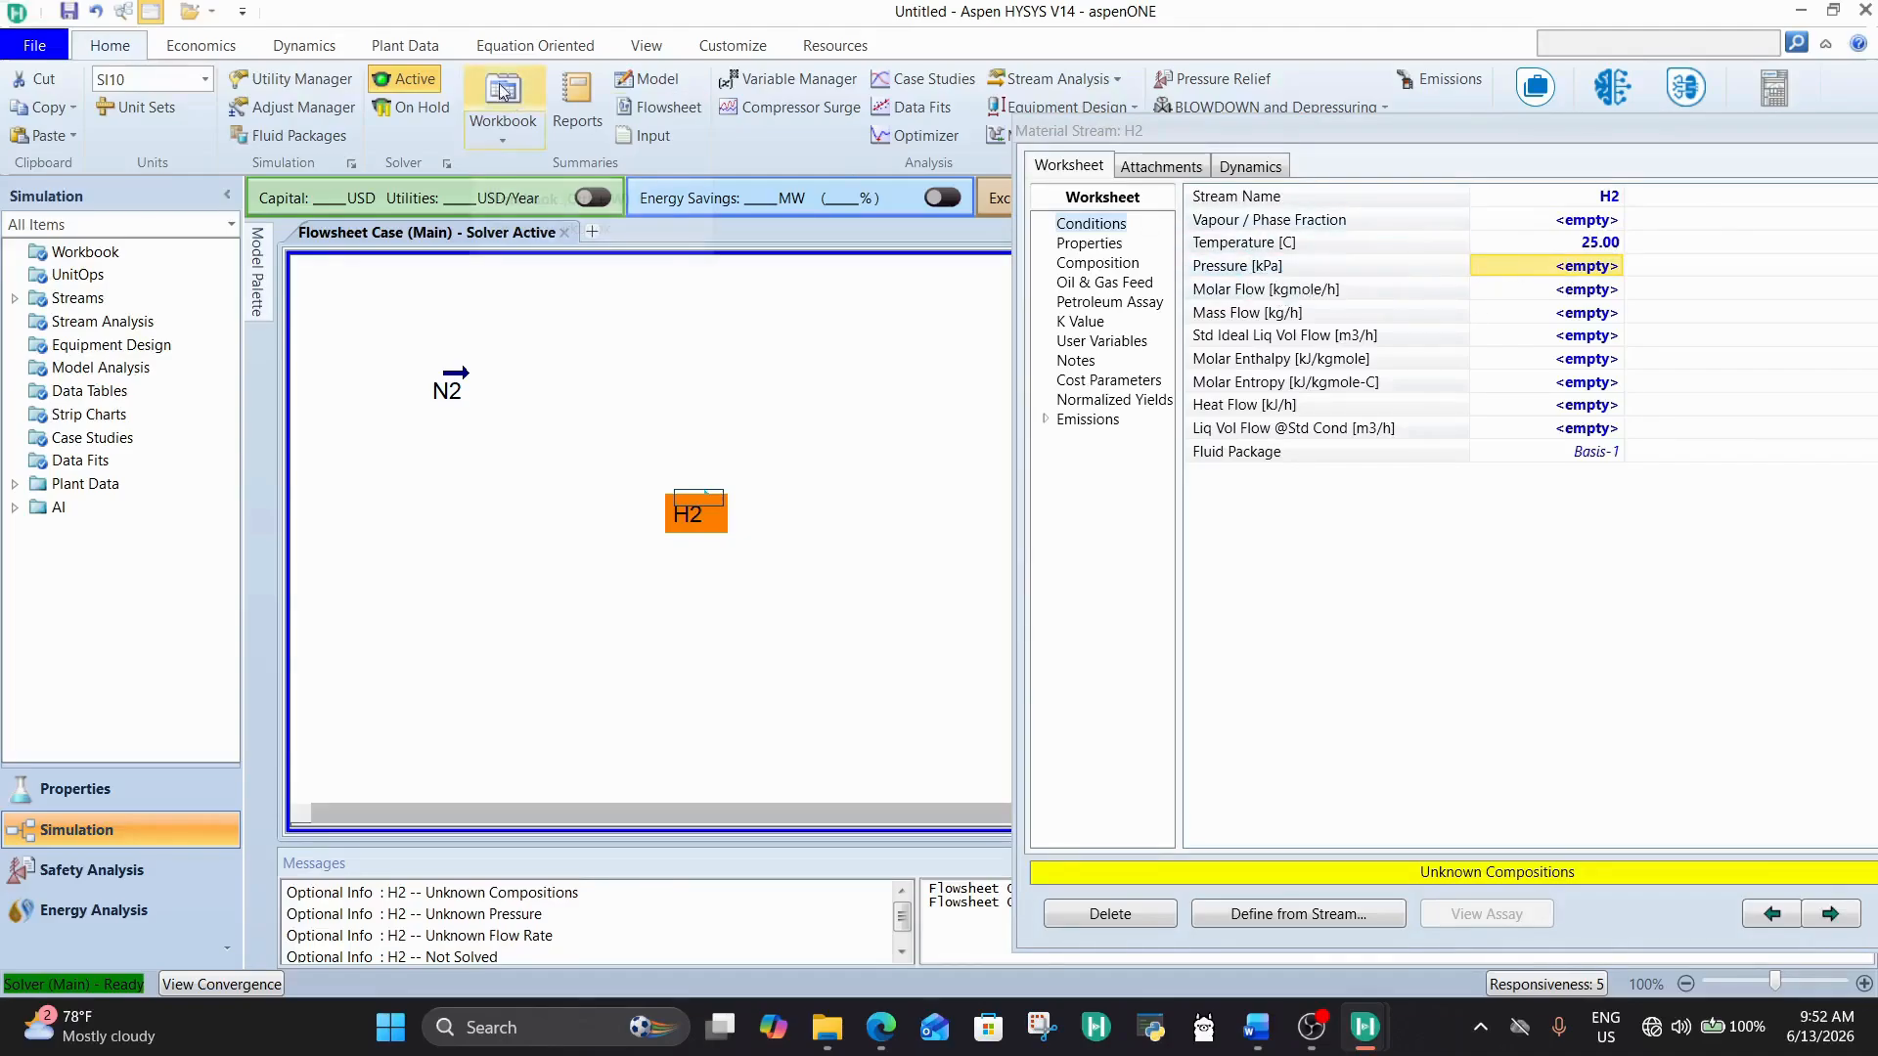
Step: Switch the simulation's unit set to EuroSI
{"action": "left_click", "coordinate": [203, 79]}
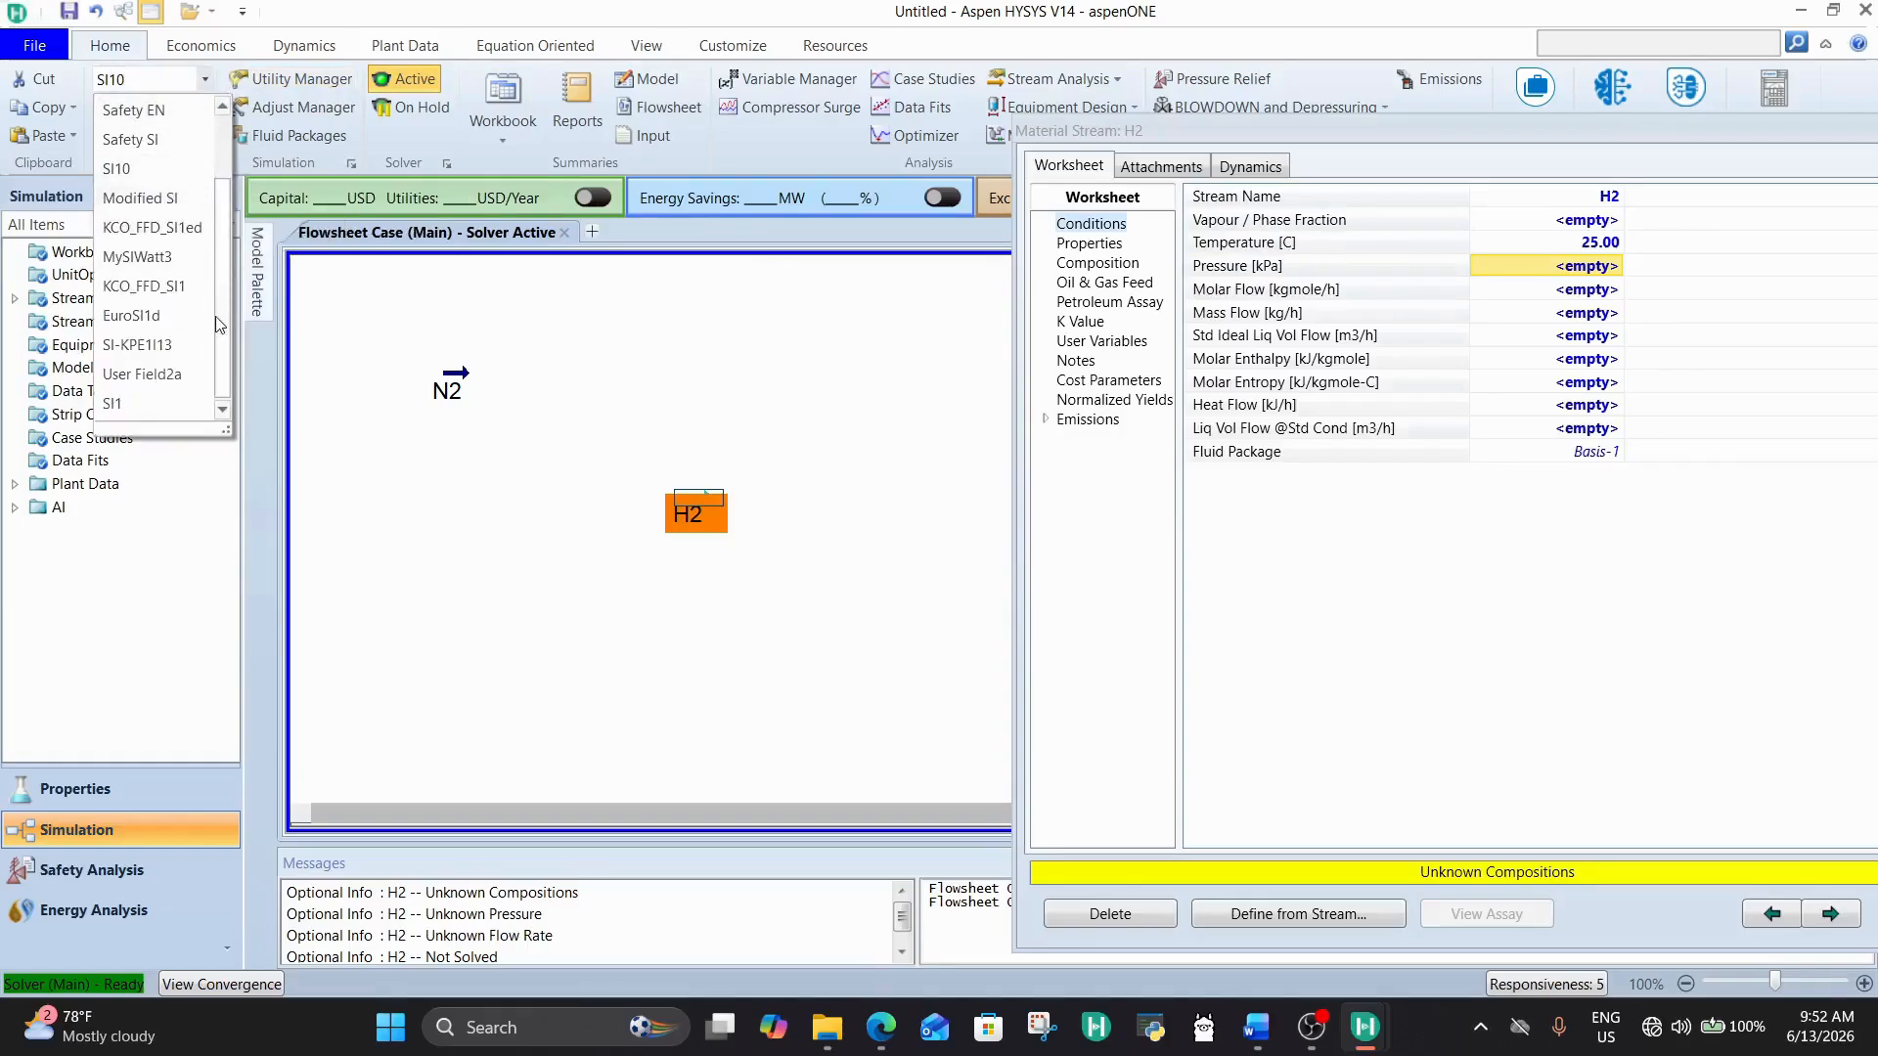
{"action": "scroll", "coordinate": [217, 317], "scroll_direction": "down", "scroll_amount": 2}
{"action": "scroll", "coordinate": [145, 49], "scroll_direction": "up", "scroll_amount": 1}
{"action": "left_click", "coordinate": [145, 49]}
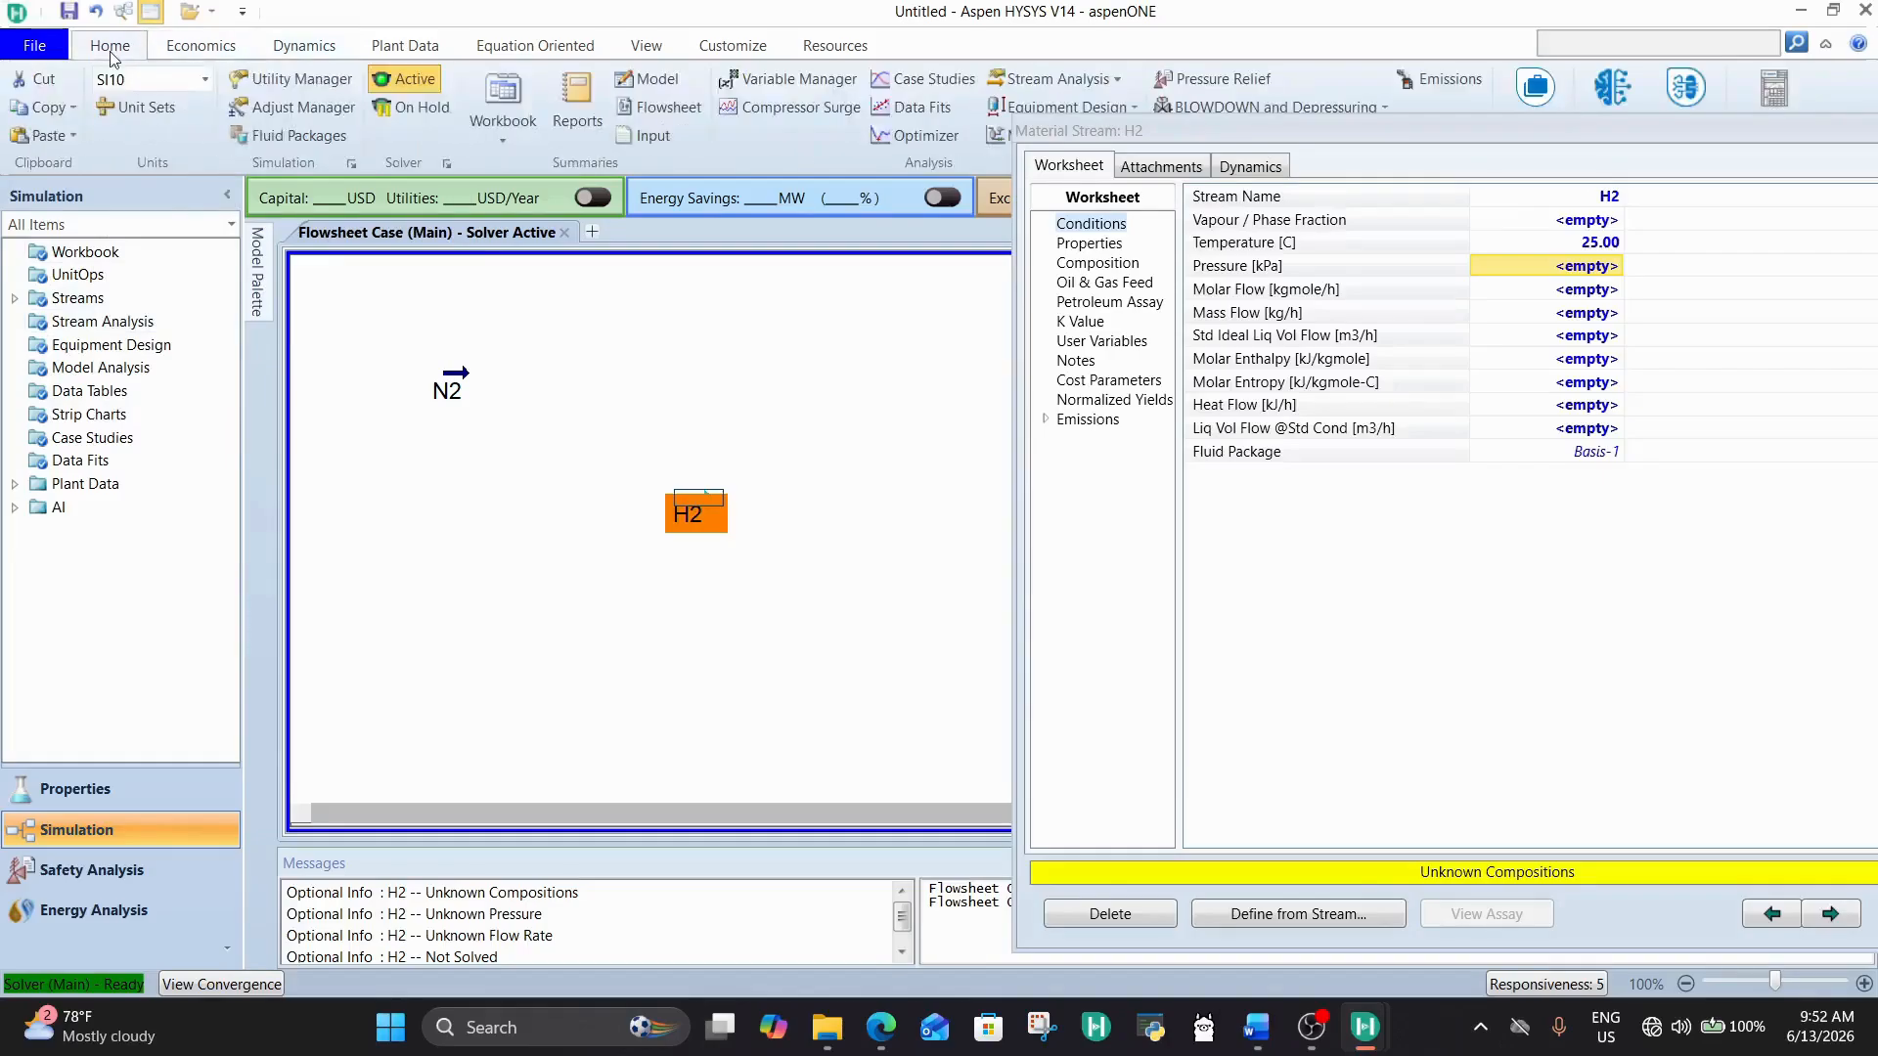
{"action": "left_click", "coordinate": [206, 80]}
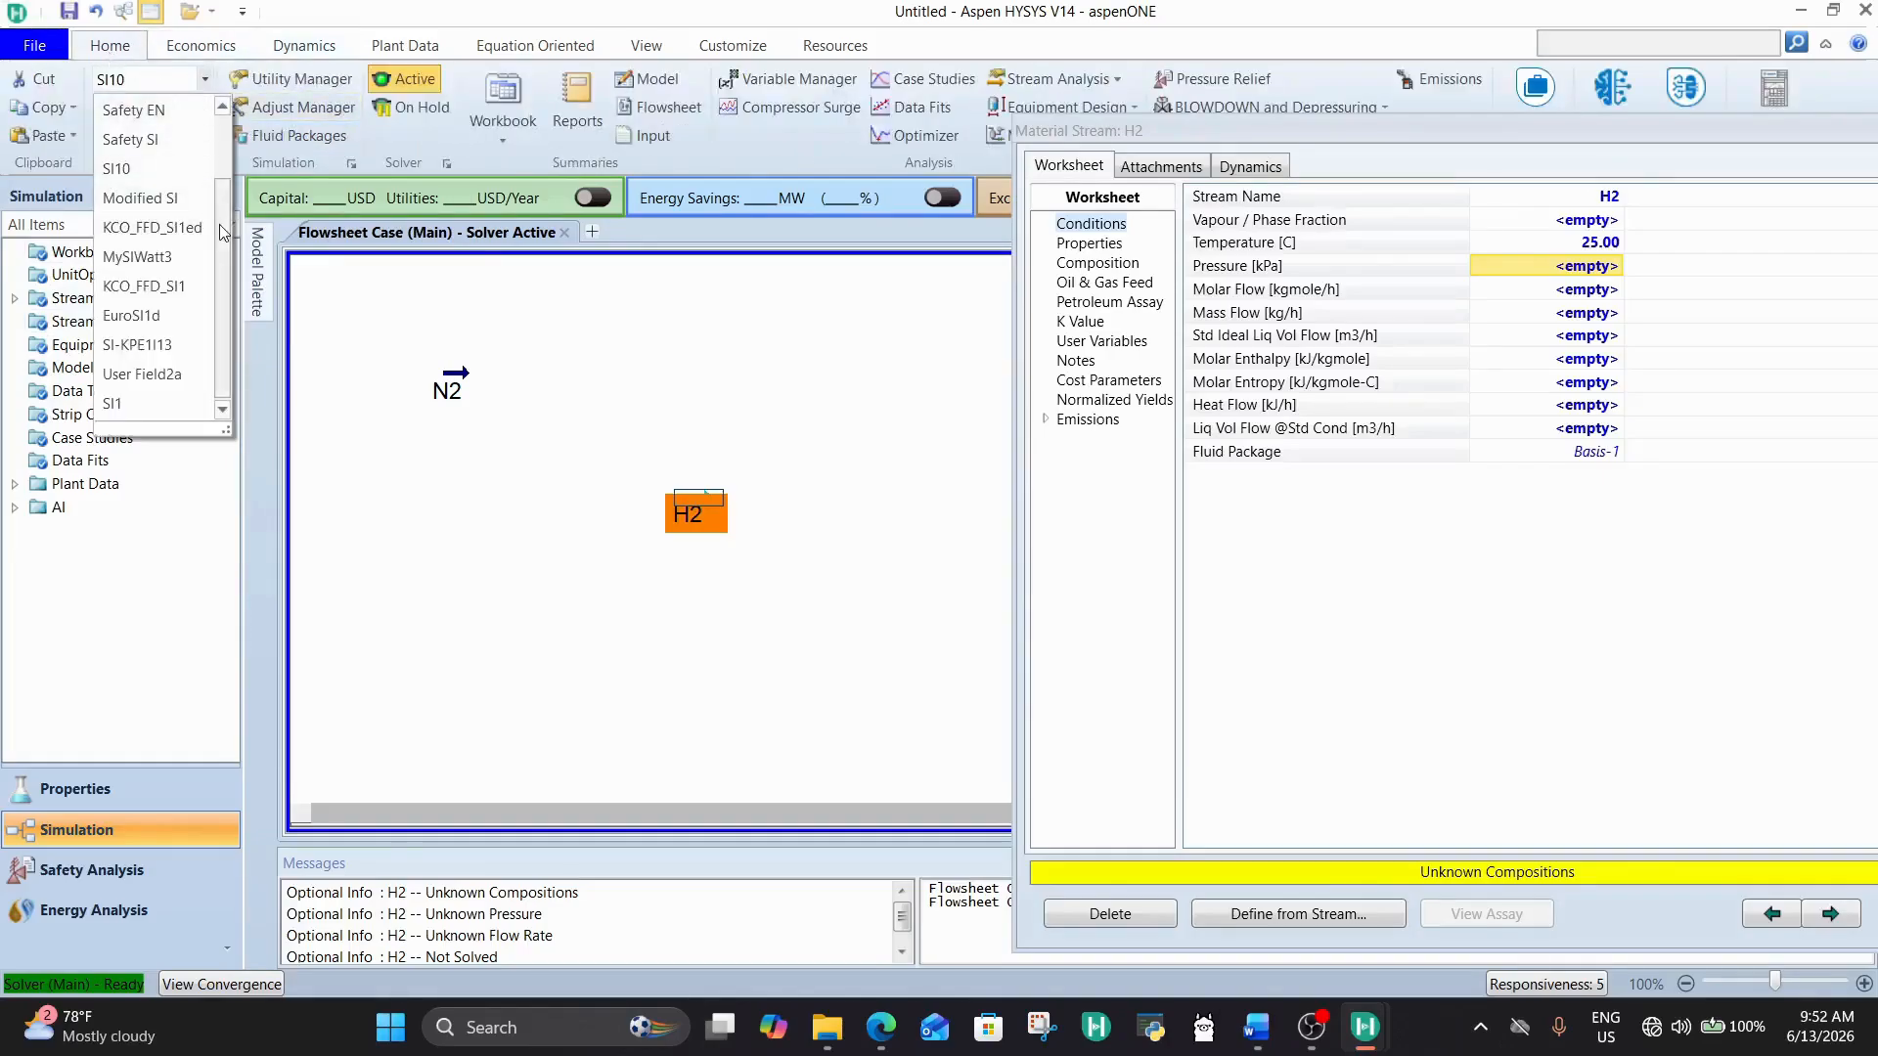
{"action": "scroll", "coordinate": [180, 130], "scroll_direction": "up", "scroll_amount": 3}
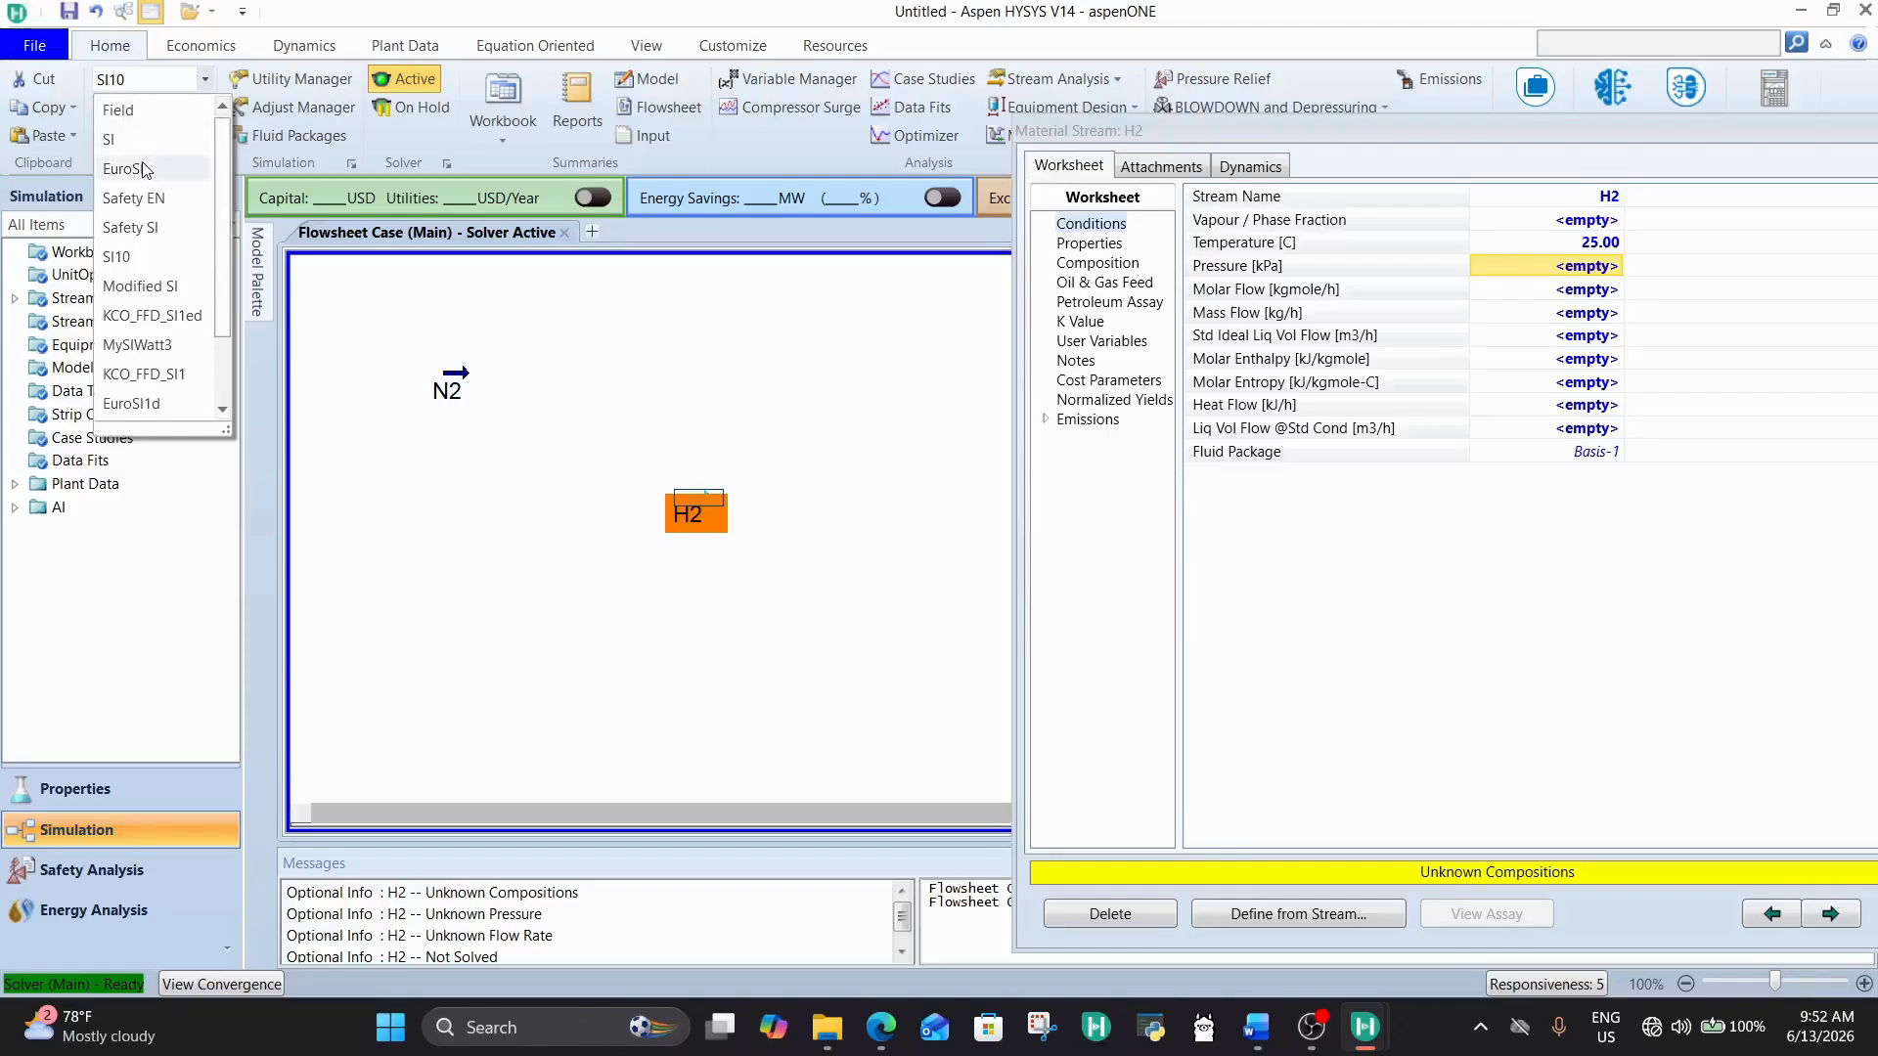
{"action": "left_click", "coordinate": [143, 169]}
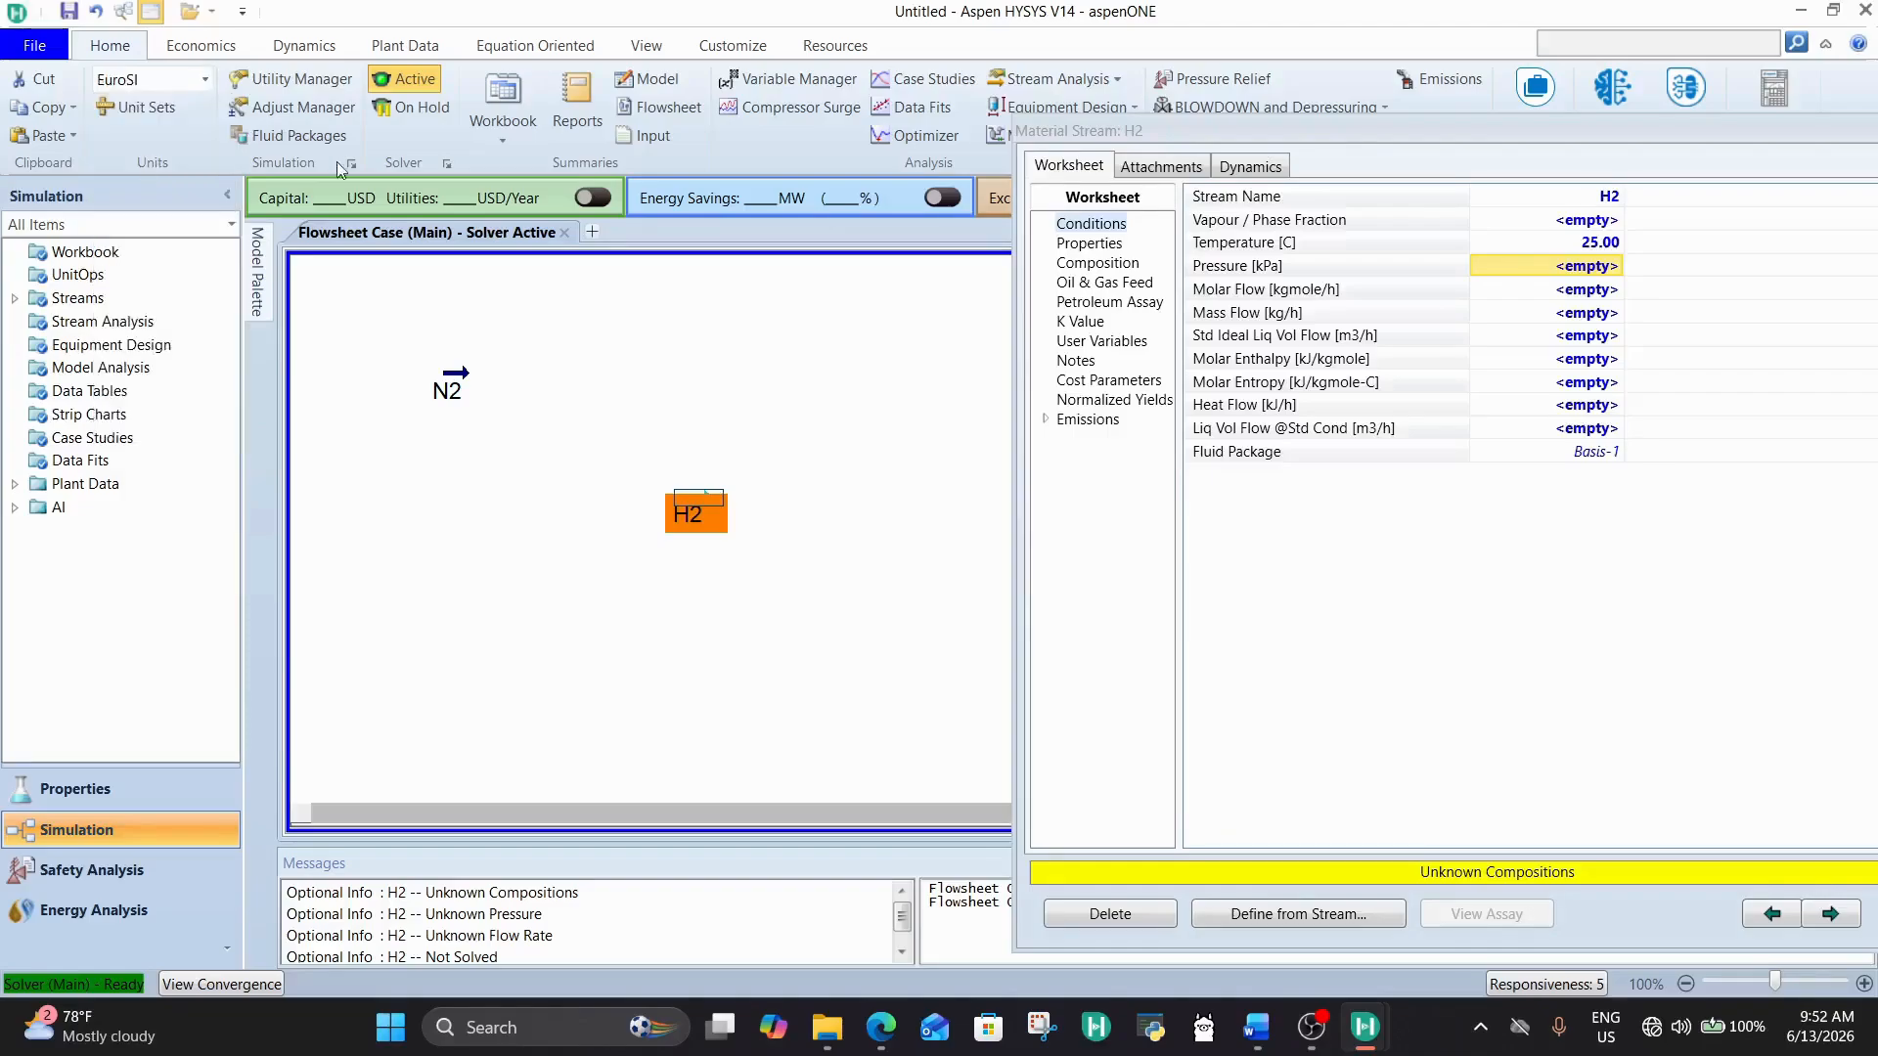
Step: Set the H2 stream's pressure to 30 bar and its molar flow to 150 kgmole/h
{"action": "left_click", "coordinate": [1591, 268]}
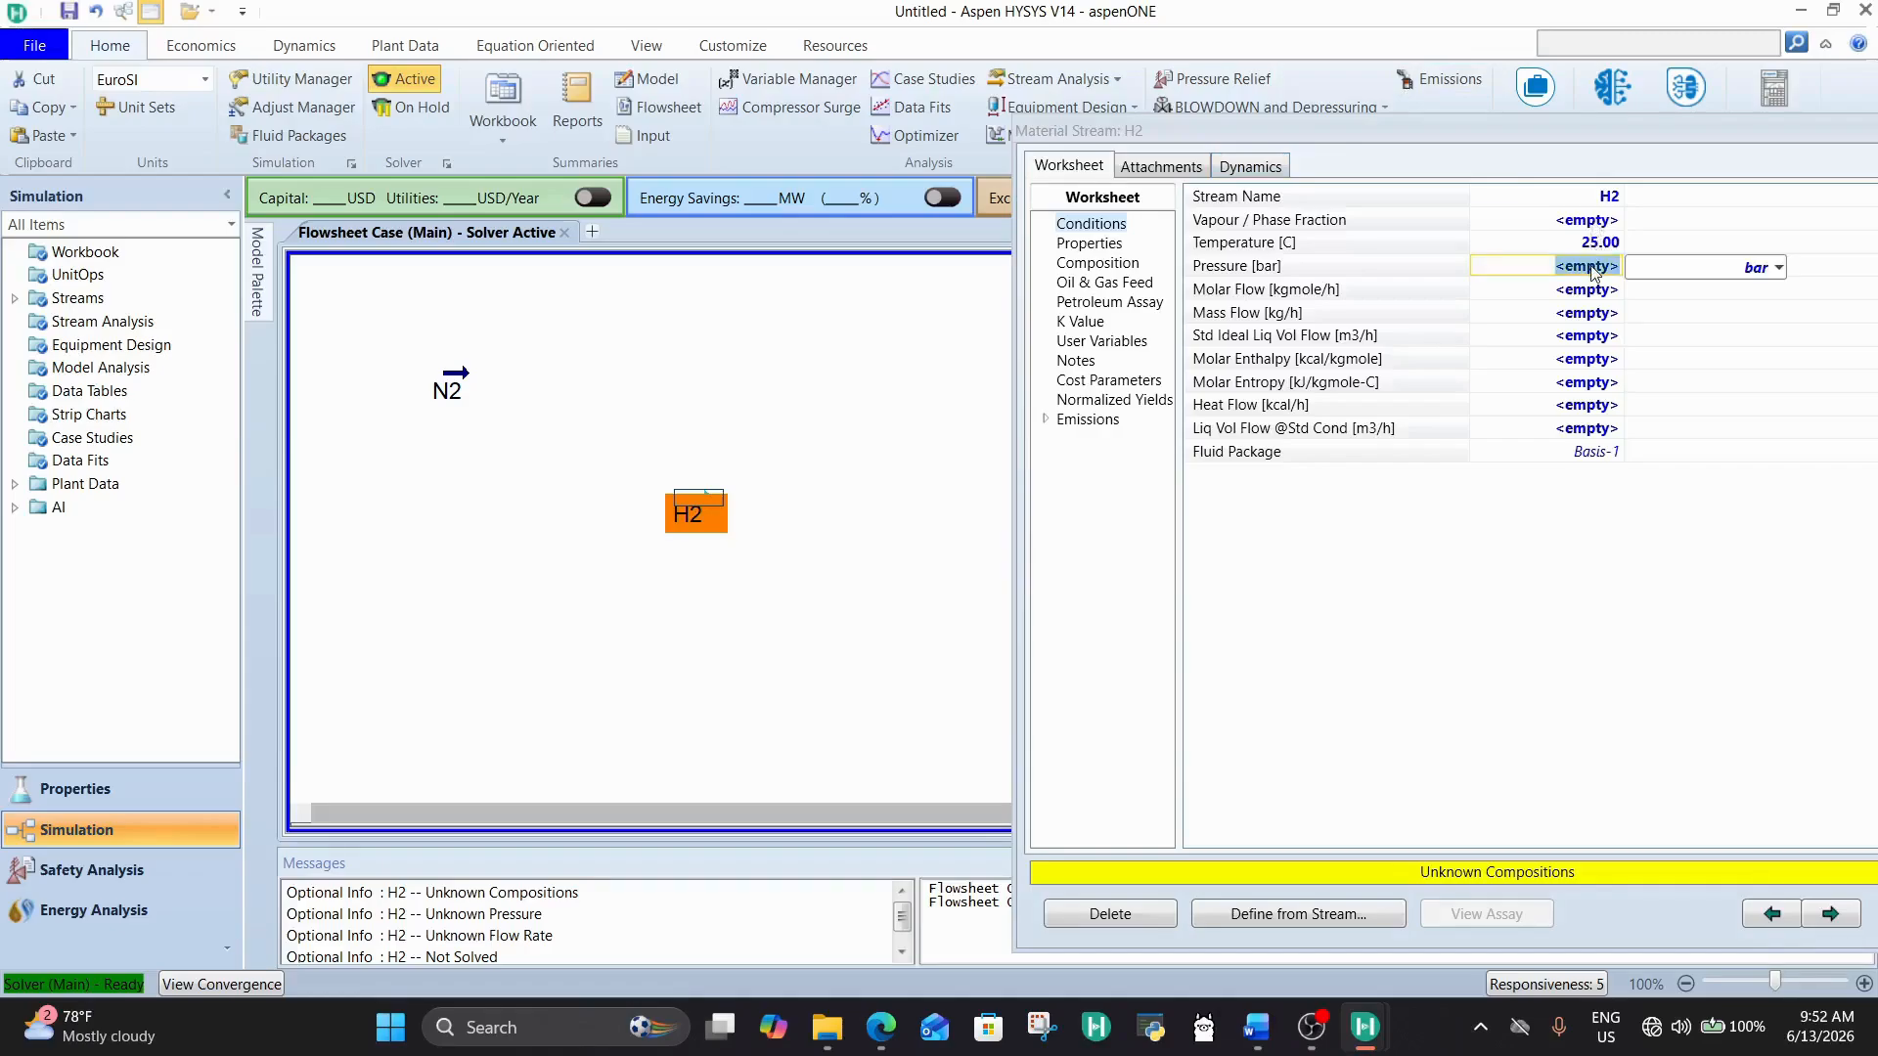
{"action": "type", "text": "25."}
{"action": "type", "text": "0"}
{"action": "key", "text": "Return"}
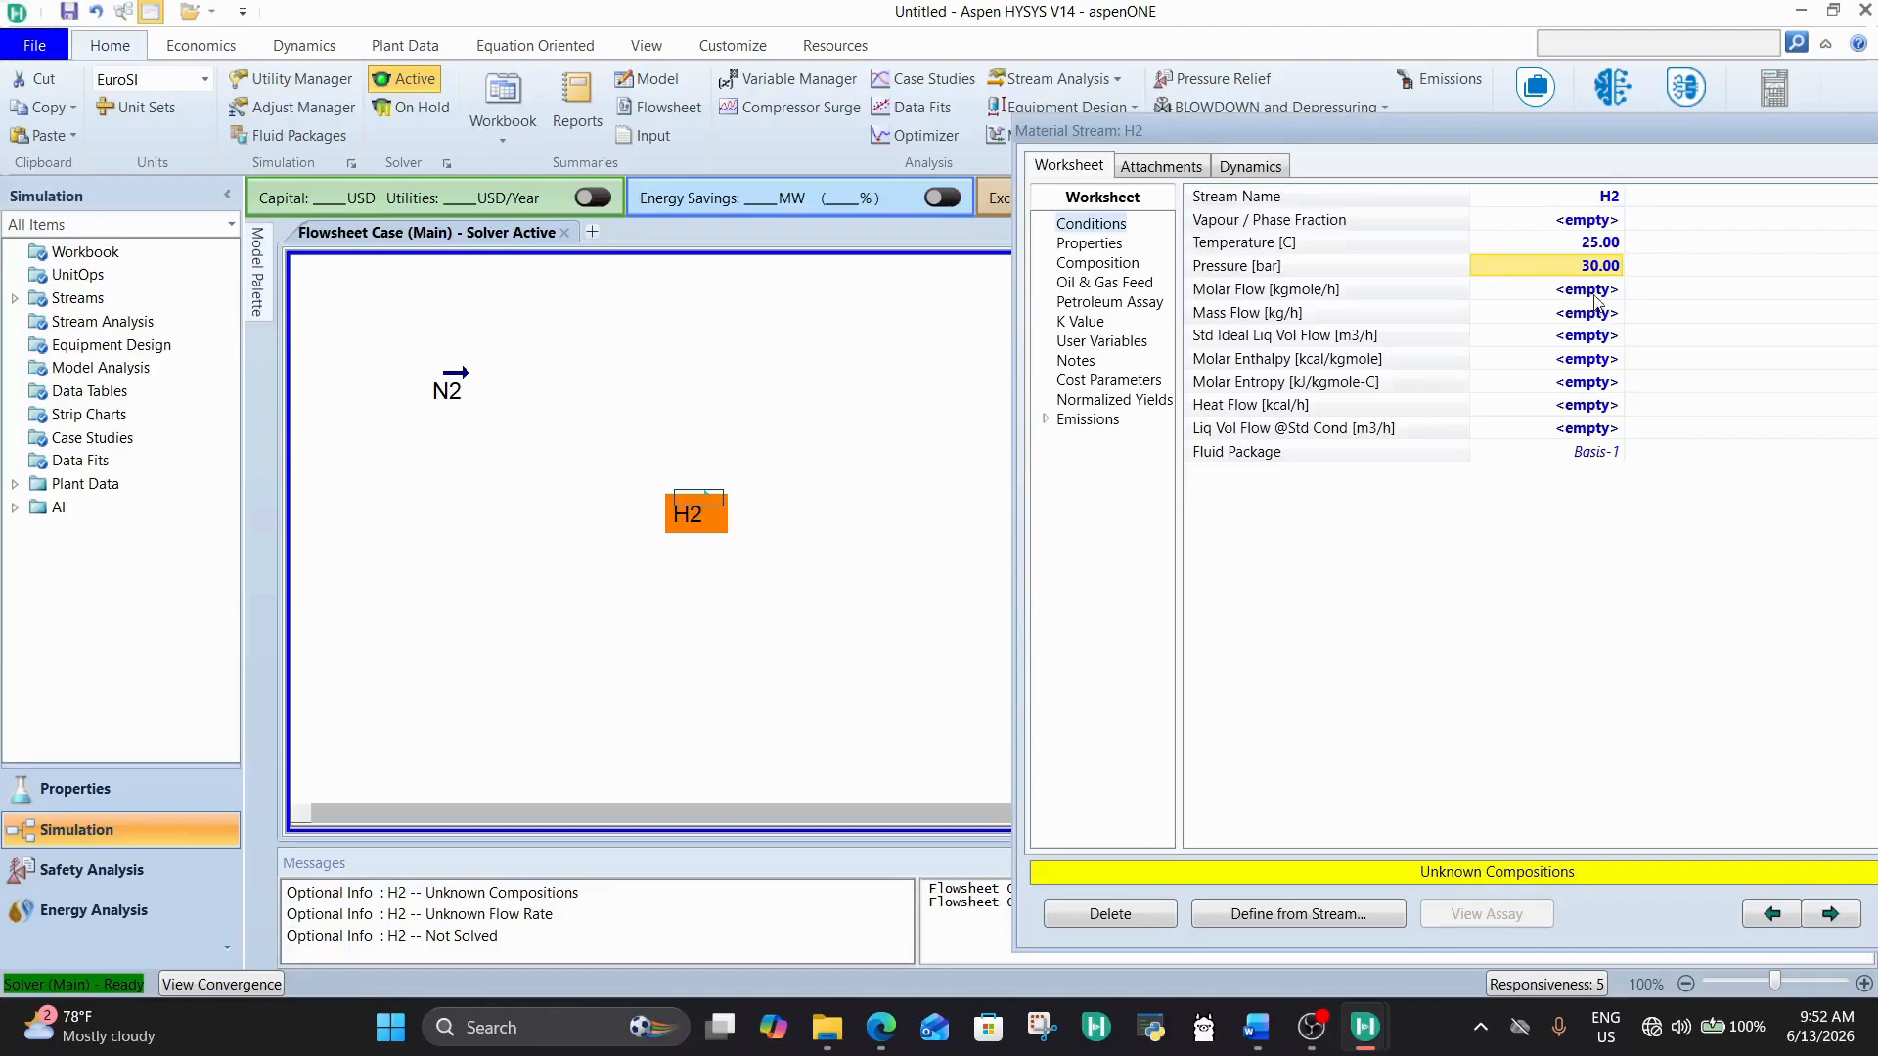
{"action": "left_click", "coordinate": [1594, 294]}
{"action": "type", "text": "150"}
{"action": "key", "text": "Return"}
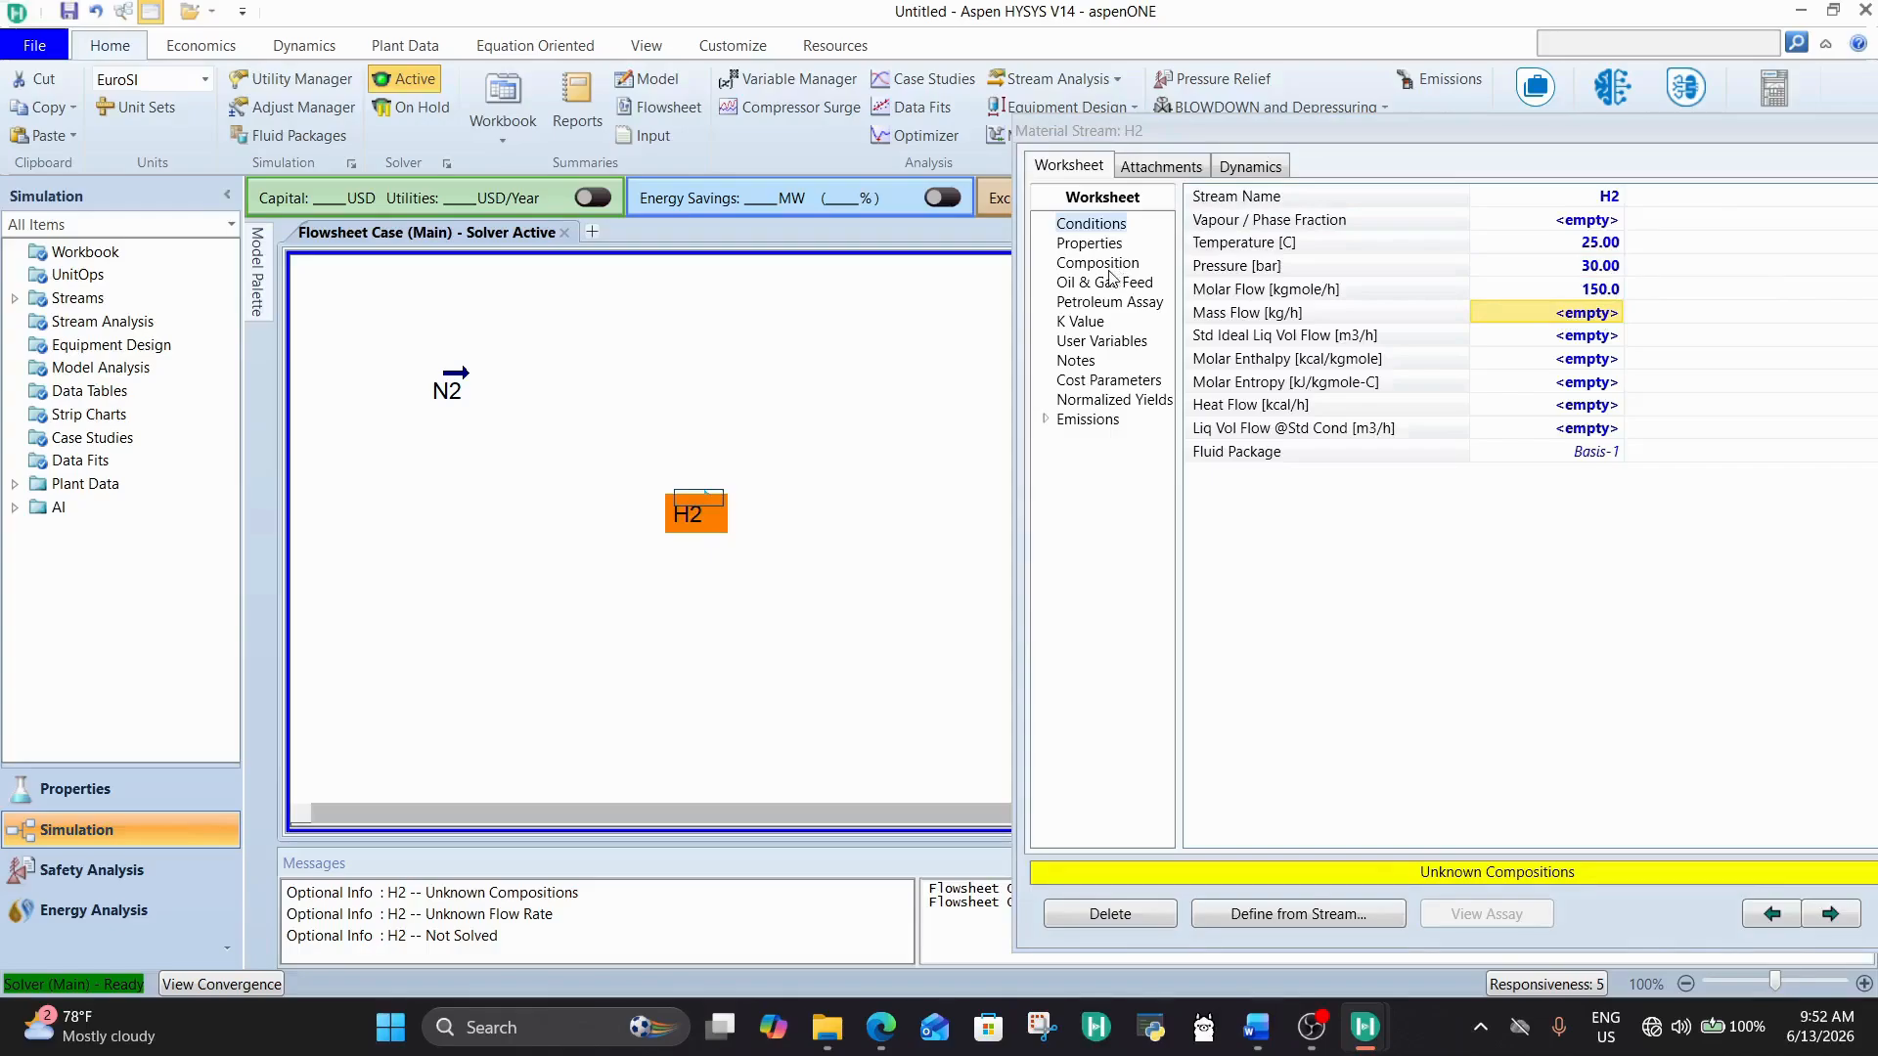
Step: Set the hydrogen mole fraction in the H2 stream's composition to 1 and accept the composition
{"action": "left_click", "coordinate": [1109, 273]}
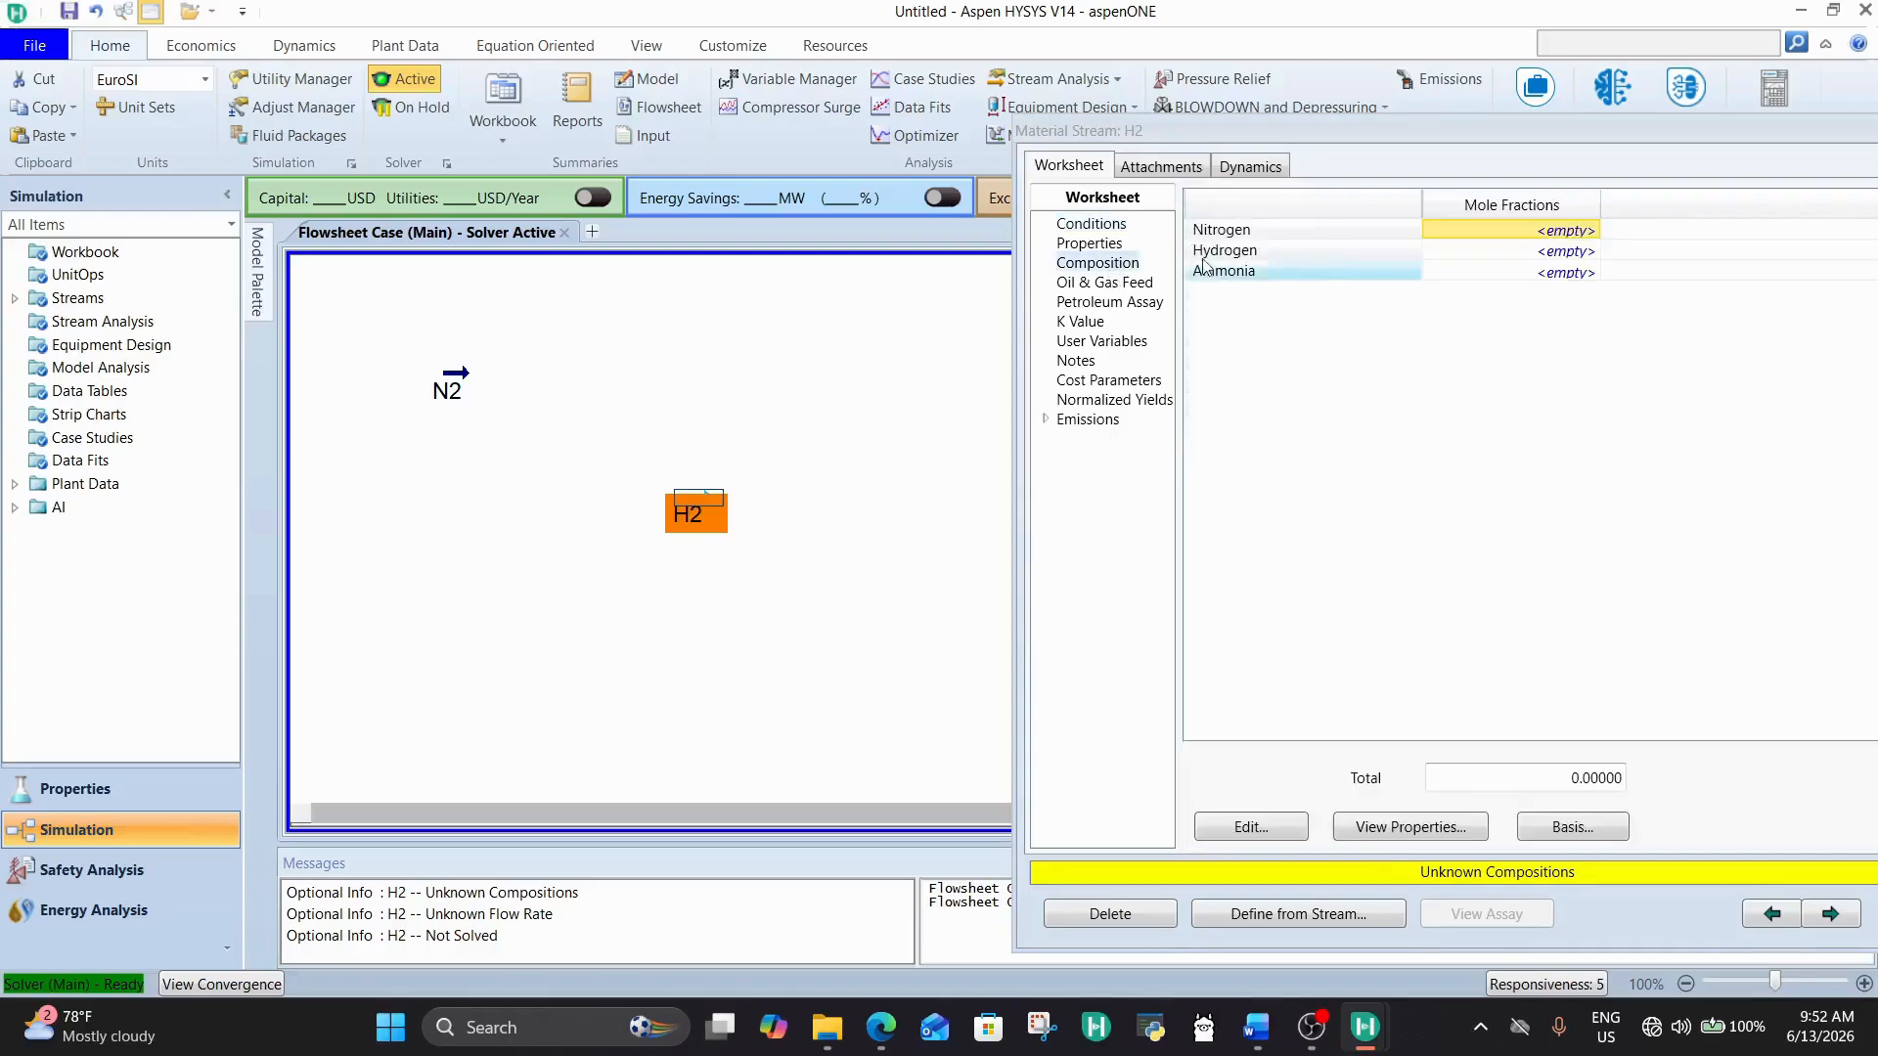
{"action": "left_click", "coordinate": [1564, 257]}
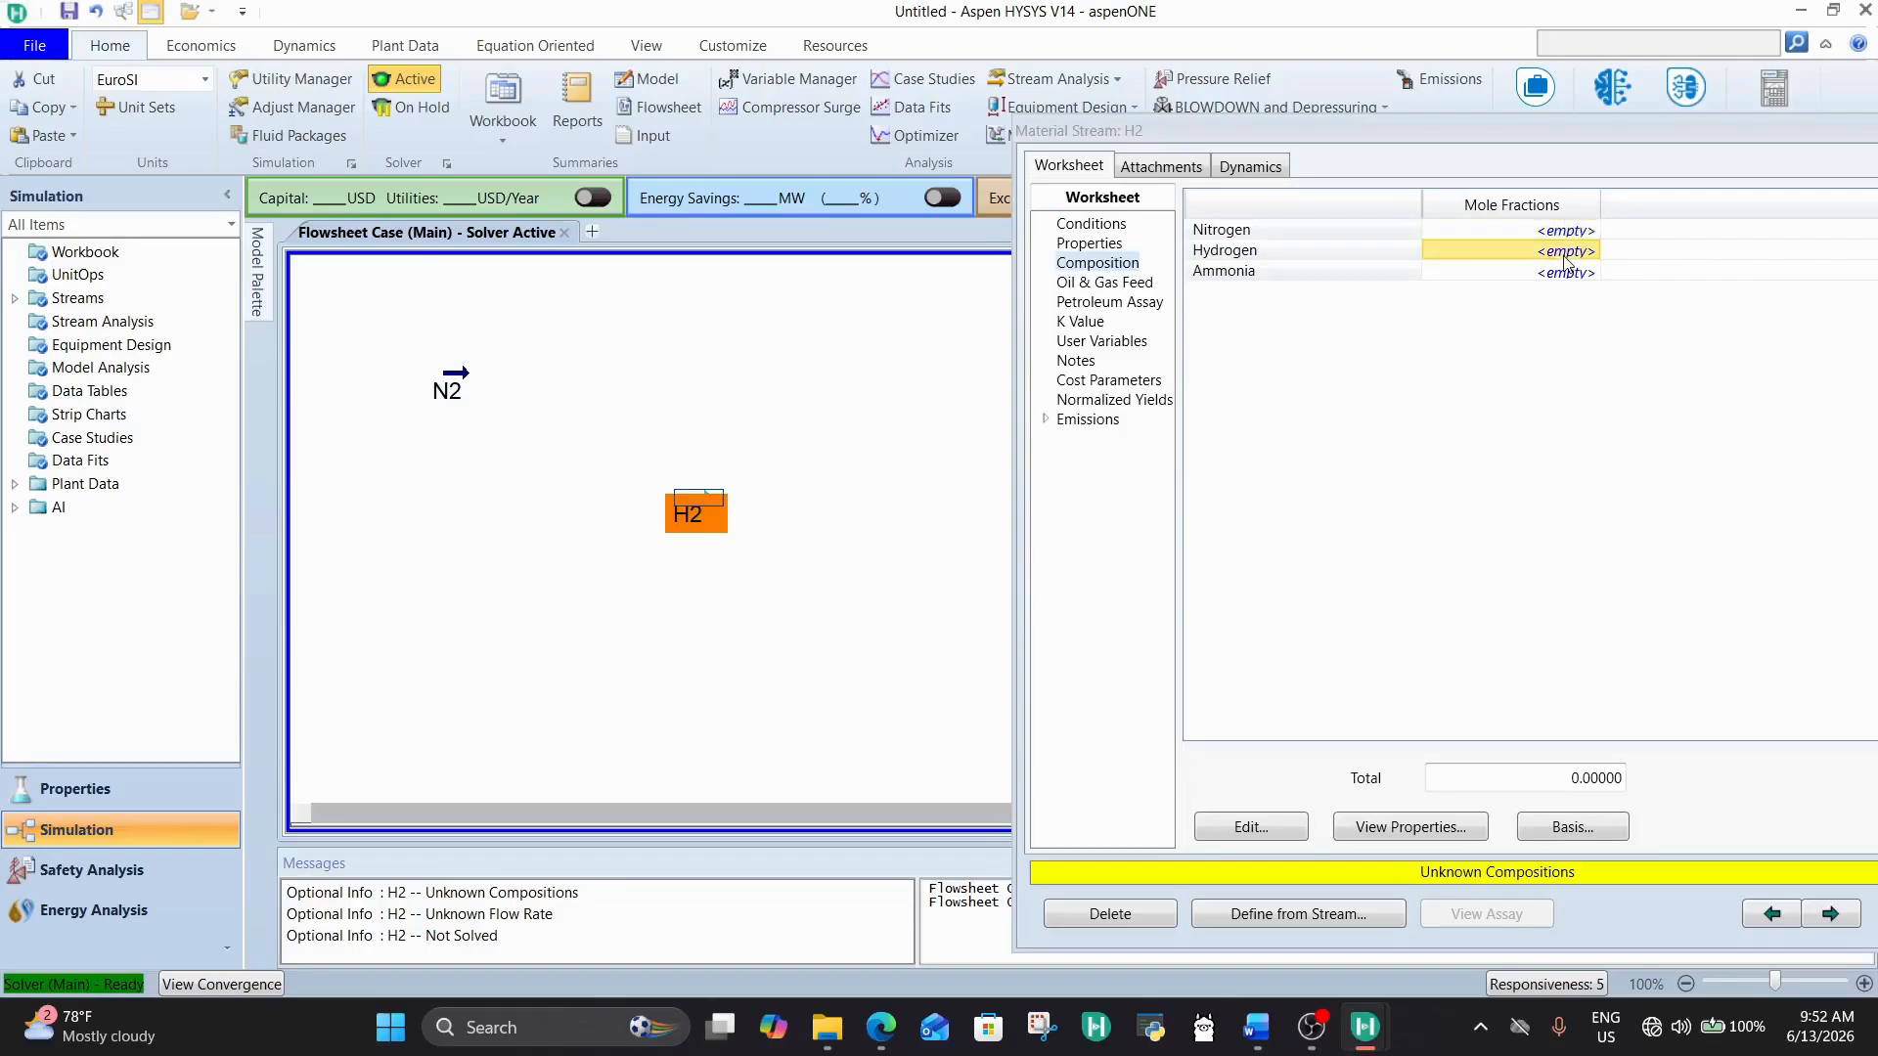
{"action": "type", "text": "1"}
{"action": "key", "text": "Return"}
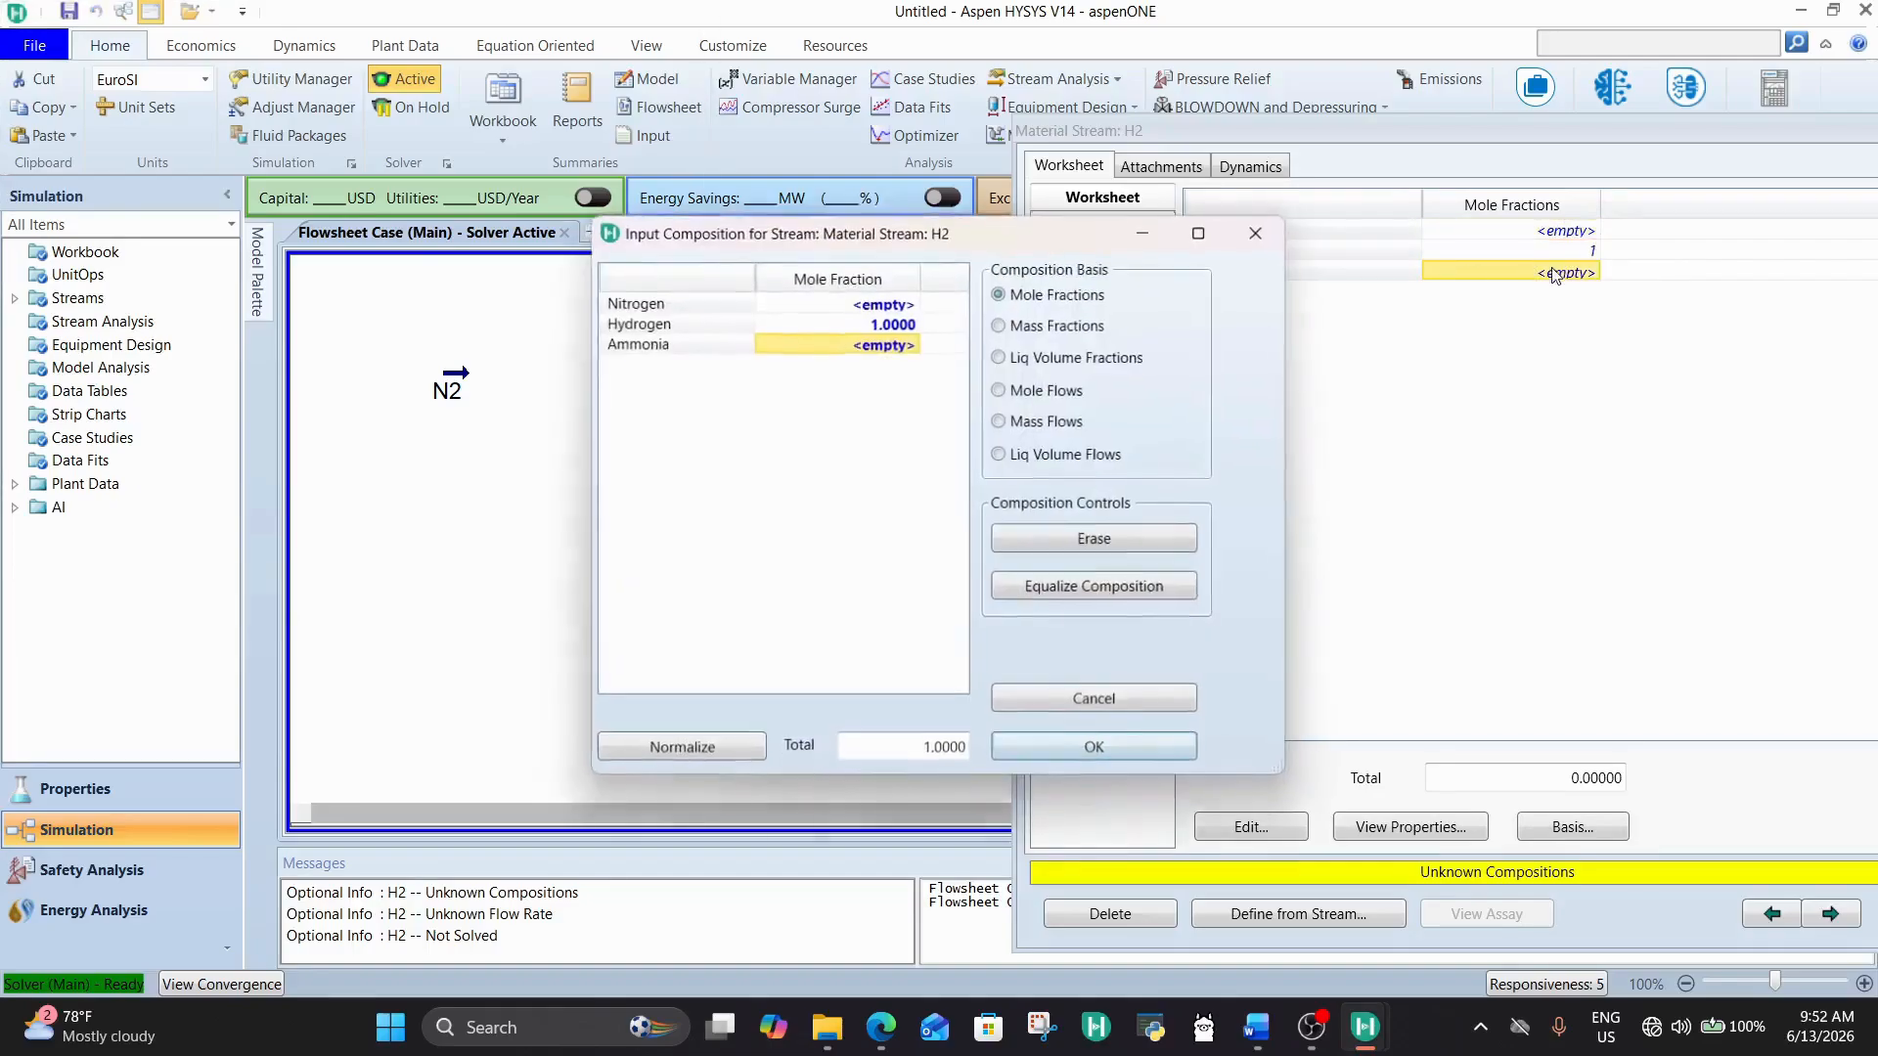
{"action": "left_click", "coordinate": [1090, 750]}
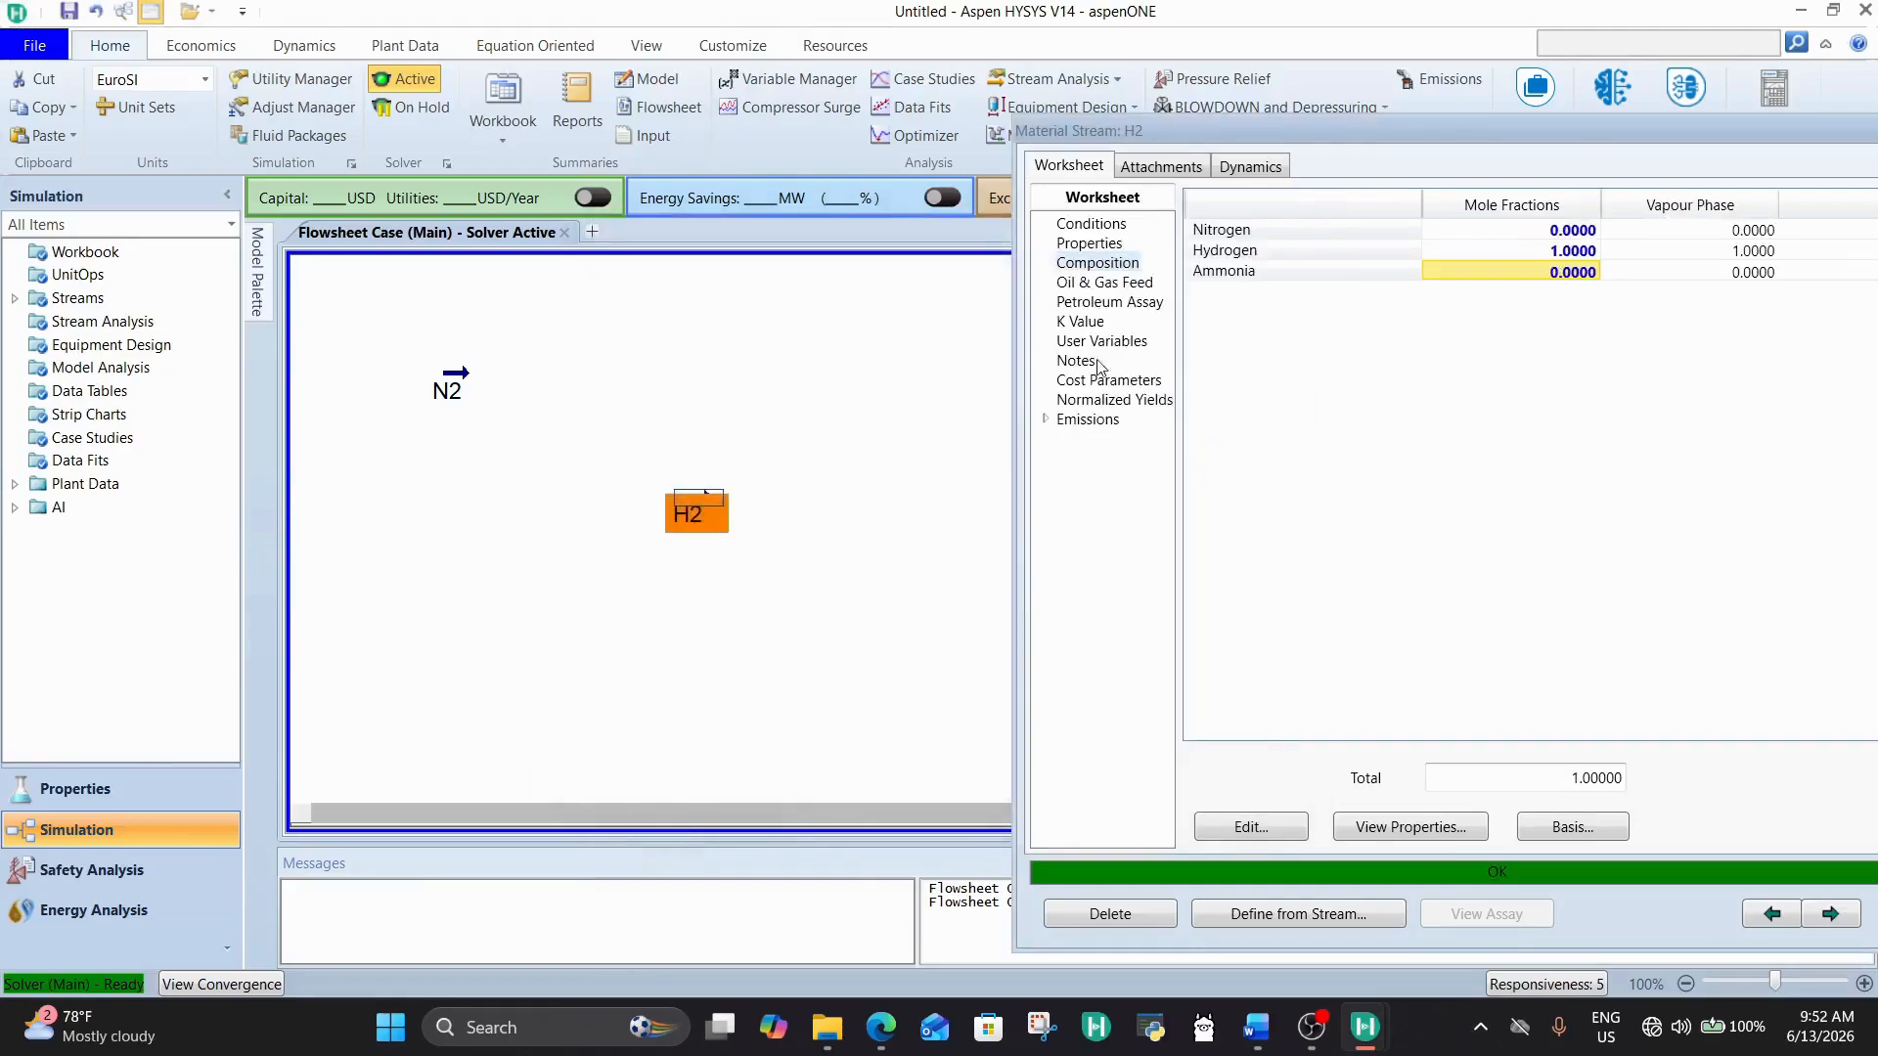
Step: Review the H2 stream's conditions, close its property window and place the stream just below N2 on the flowsheet
{"action": "left_click", "coordinate": [1112, 225]}
{"action": "left_click_drag", "start_coordinate": [1447, 126], "coordinate": [1030, 120]}
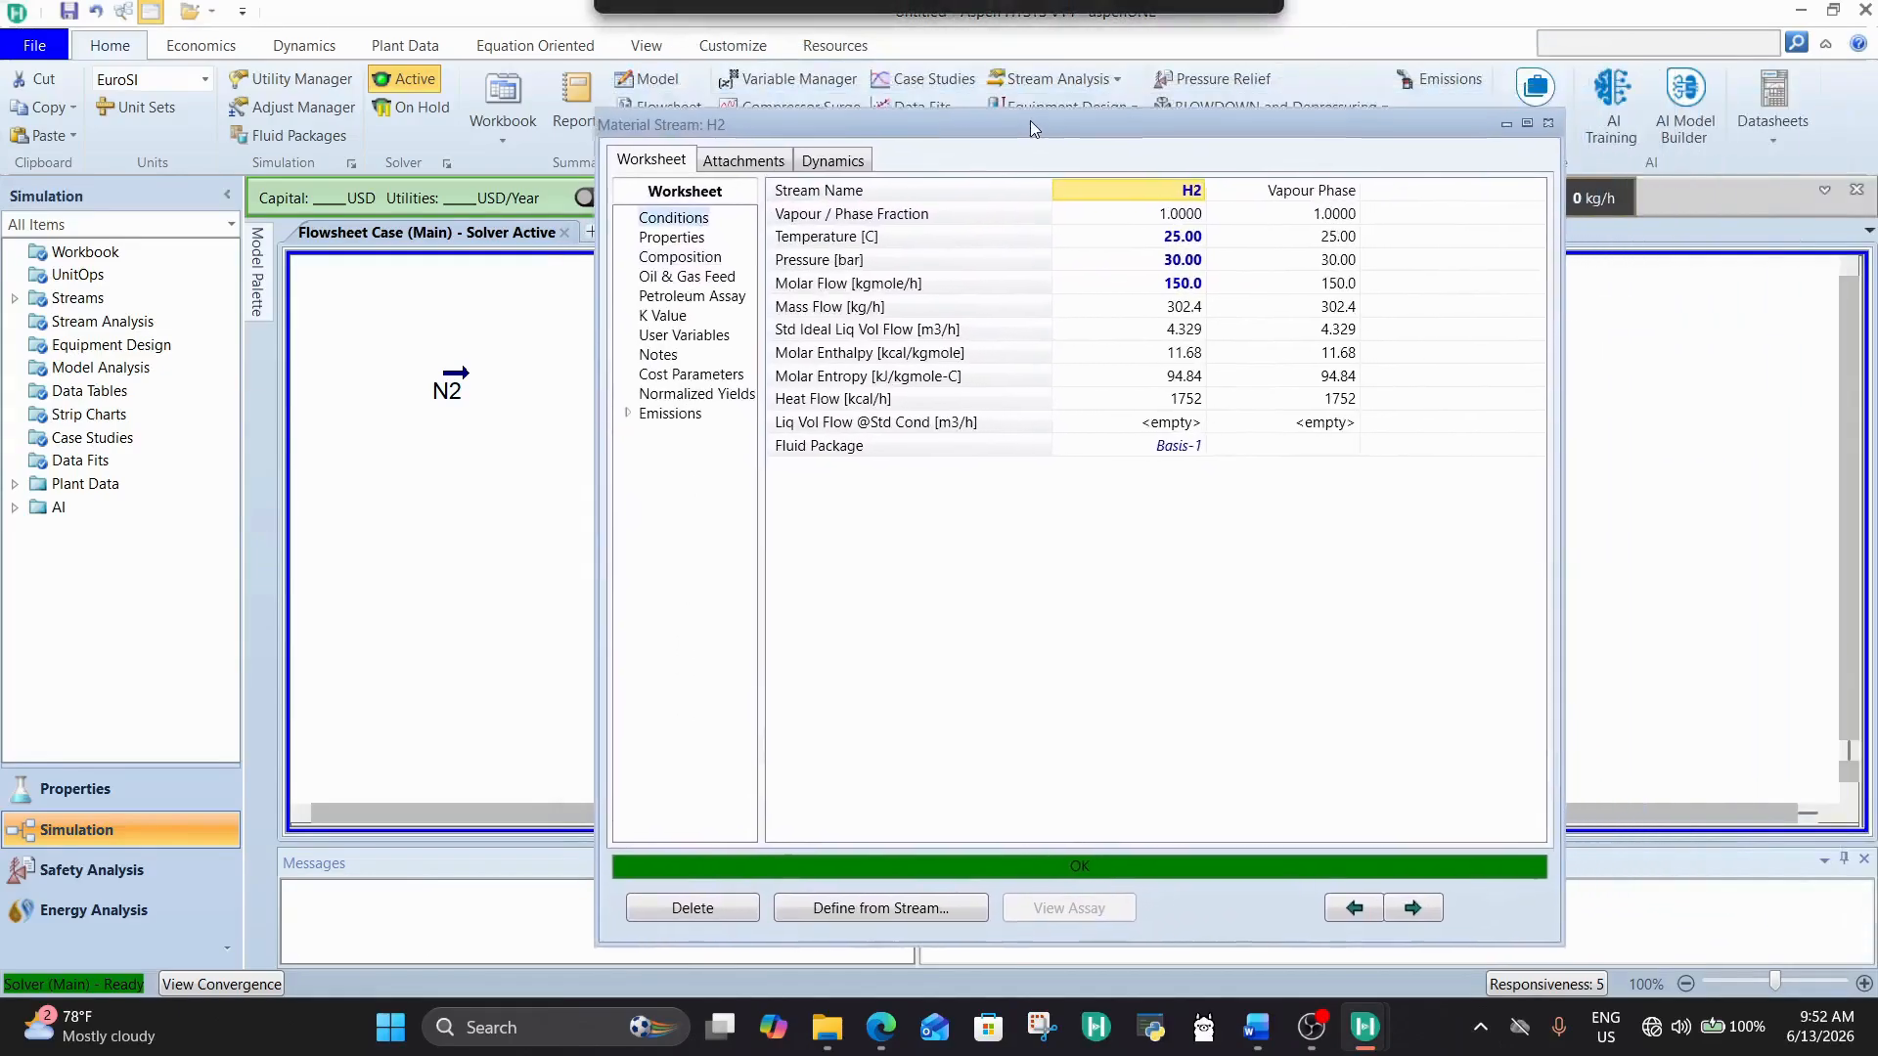
{"action": "left_click", "coordinate": [1181, 223]}
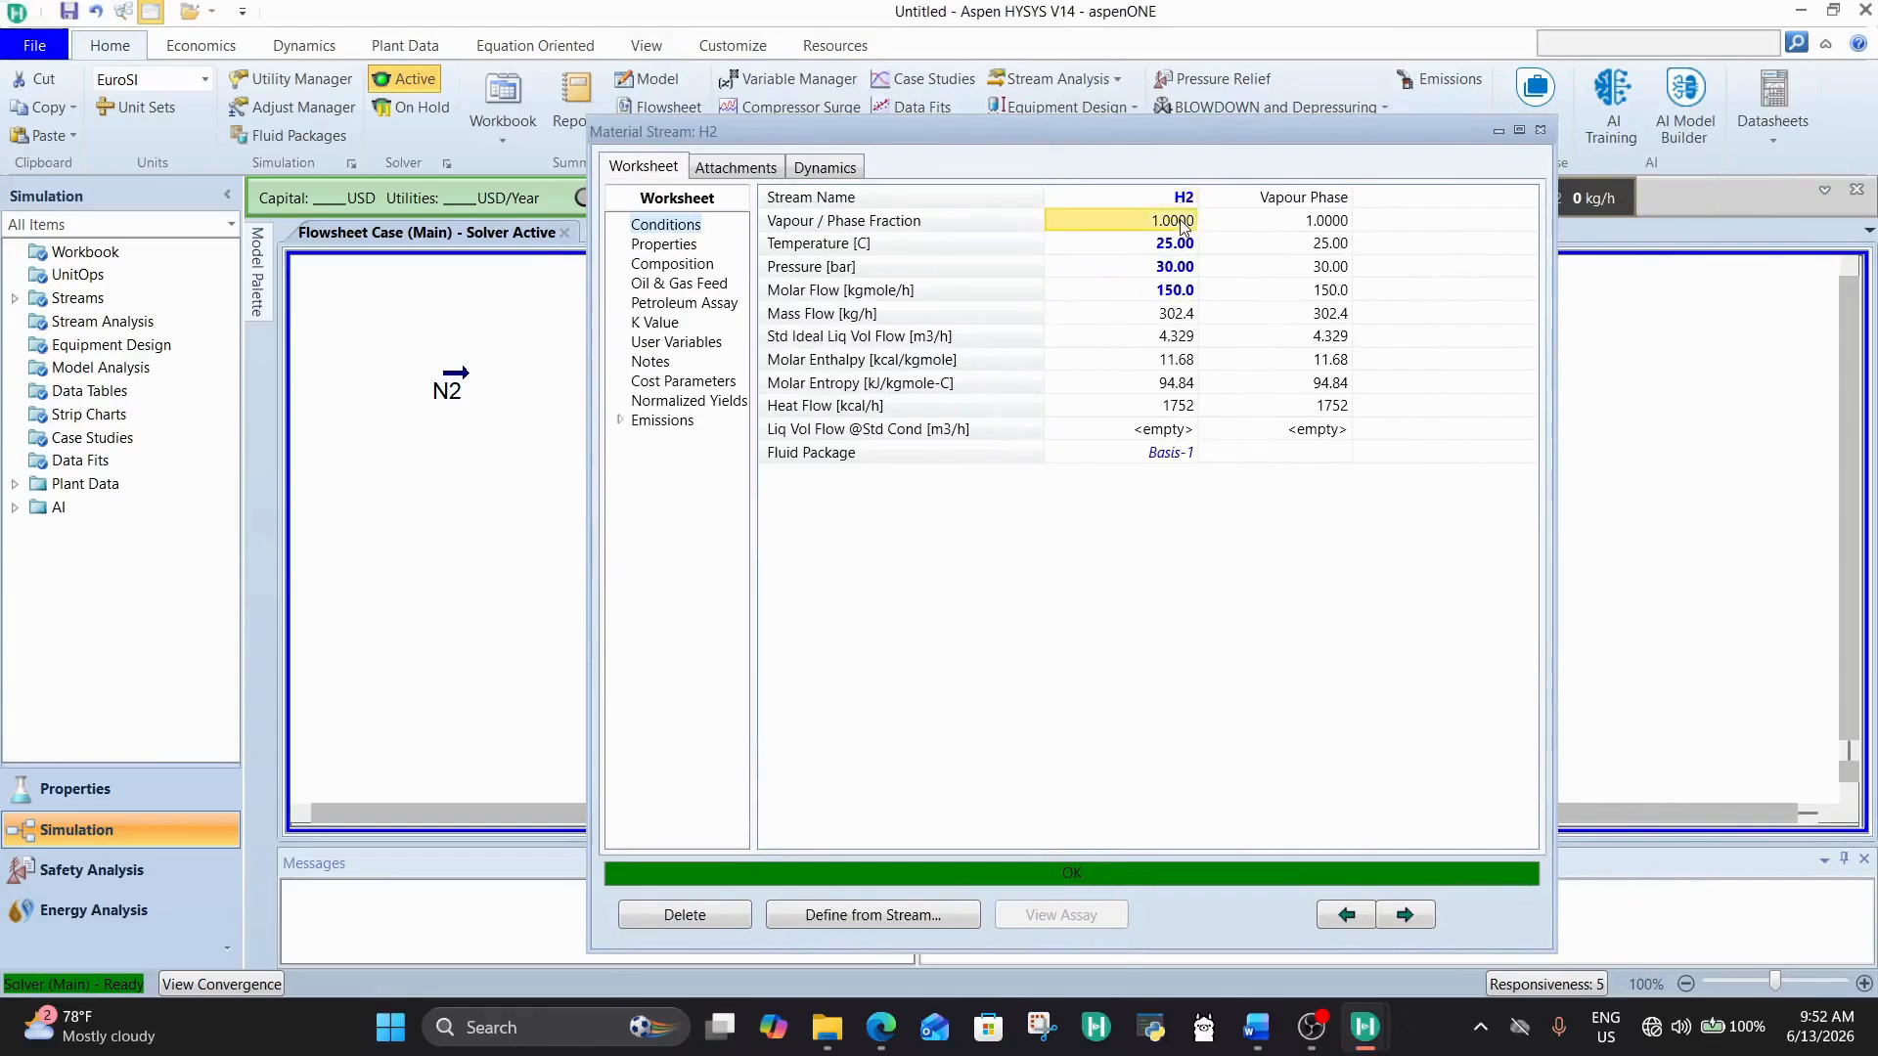
{"action": "left_click", "coordinate": [1541, 131]}
{"action": "left_click", "coordinate": [808, 515]}
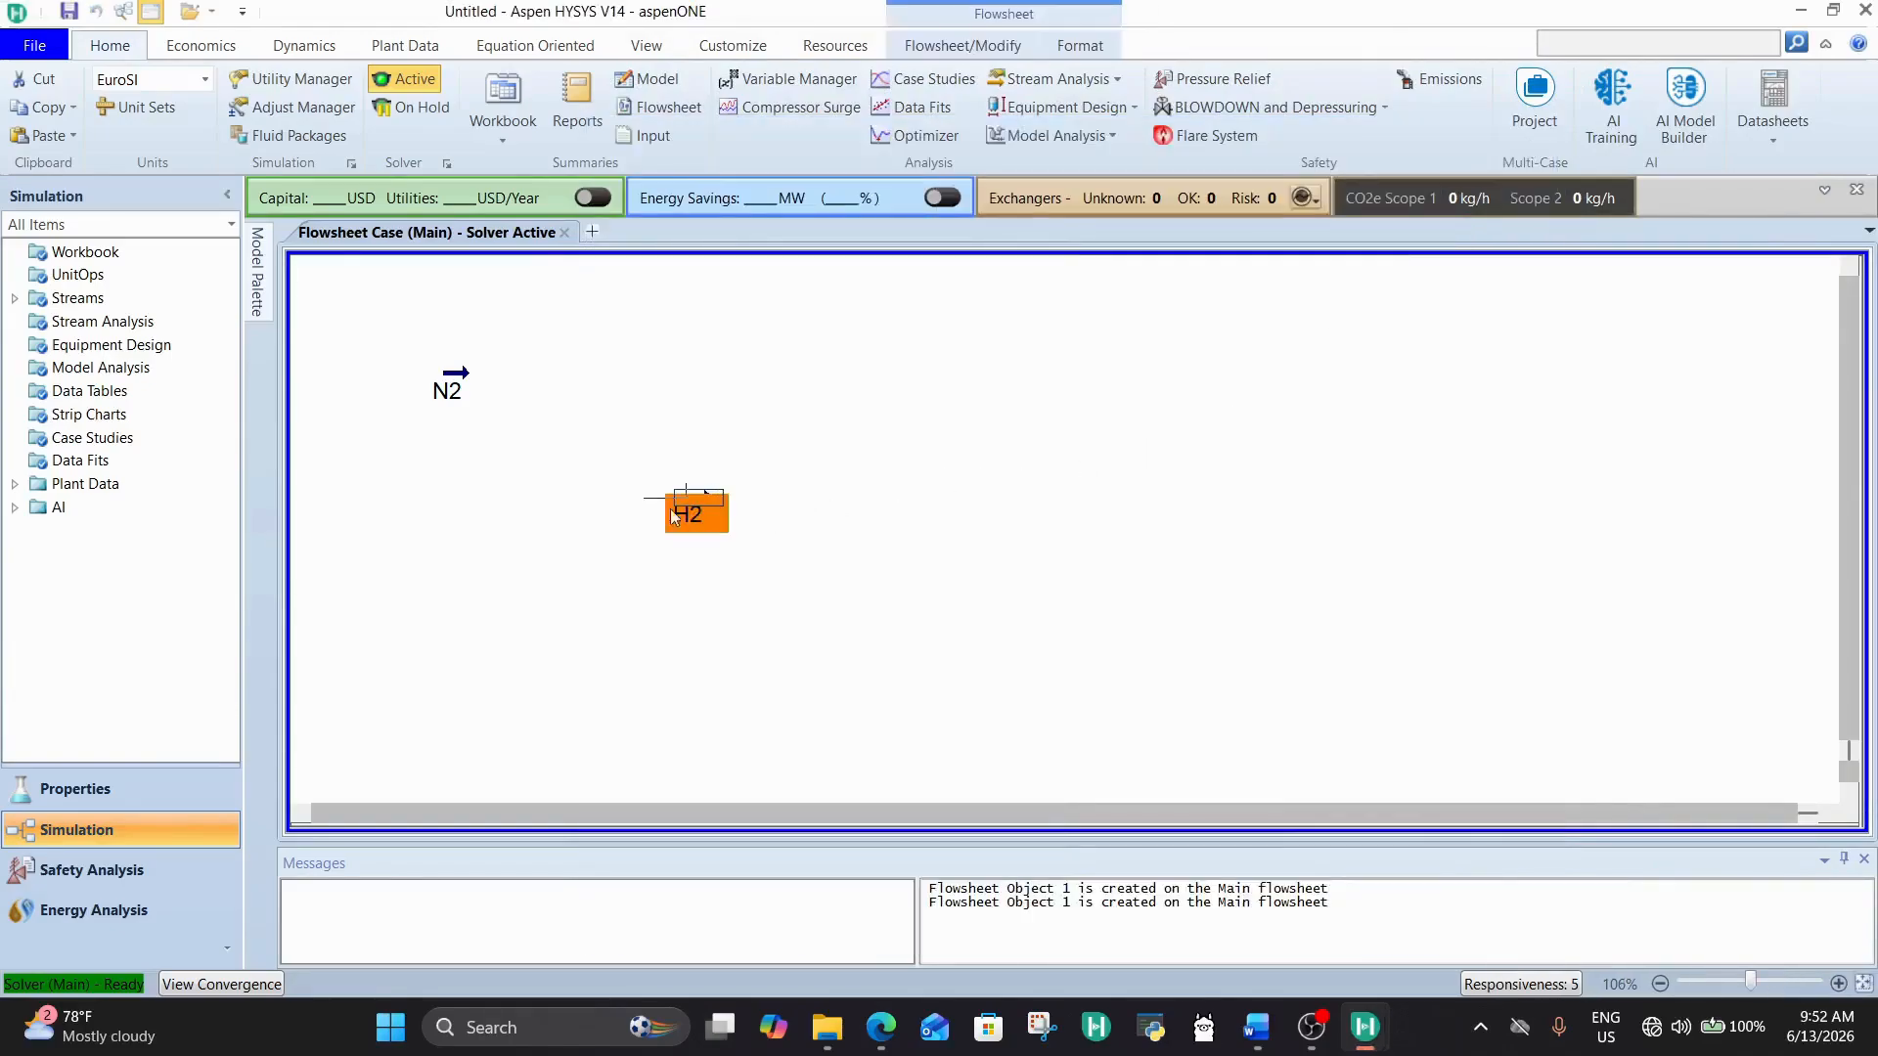
{"action": "left_click_drag", "start_coordinate": [697, 513], "coordinate": [473, 484]}
Step: Set the N2 stream's pressure to 30 bar and close its property window
{"action": "left_click", "coordinate": [446, 382]}
{"action": "double_click", "coordinate": [446, 381]}
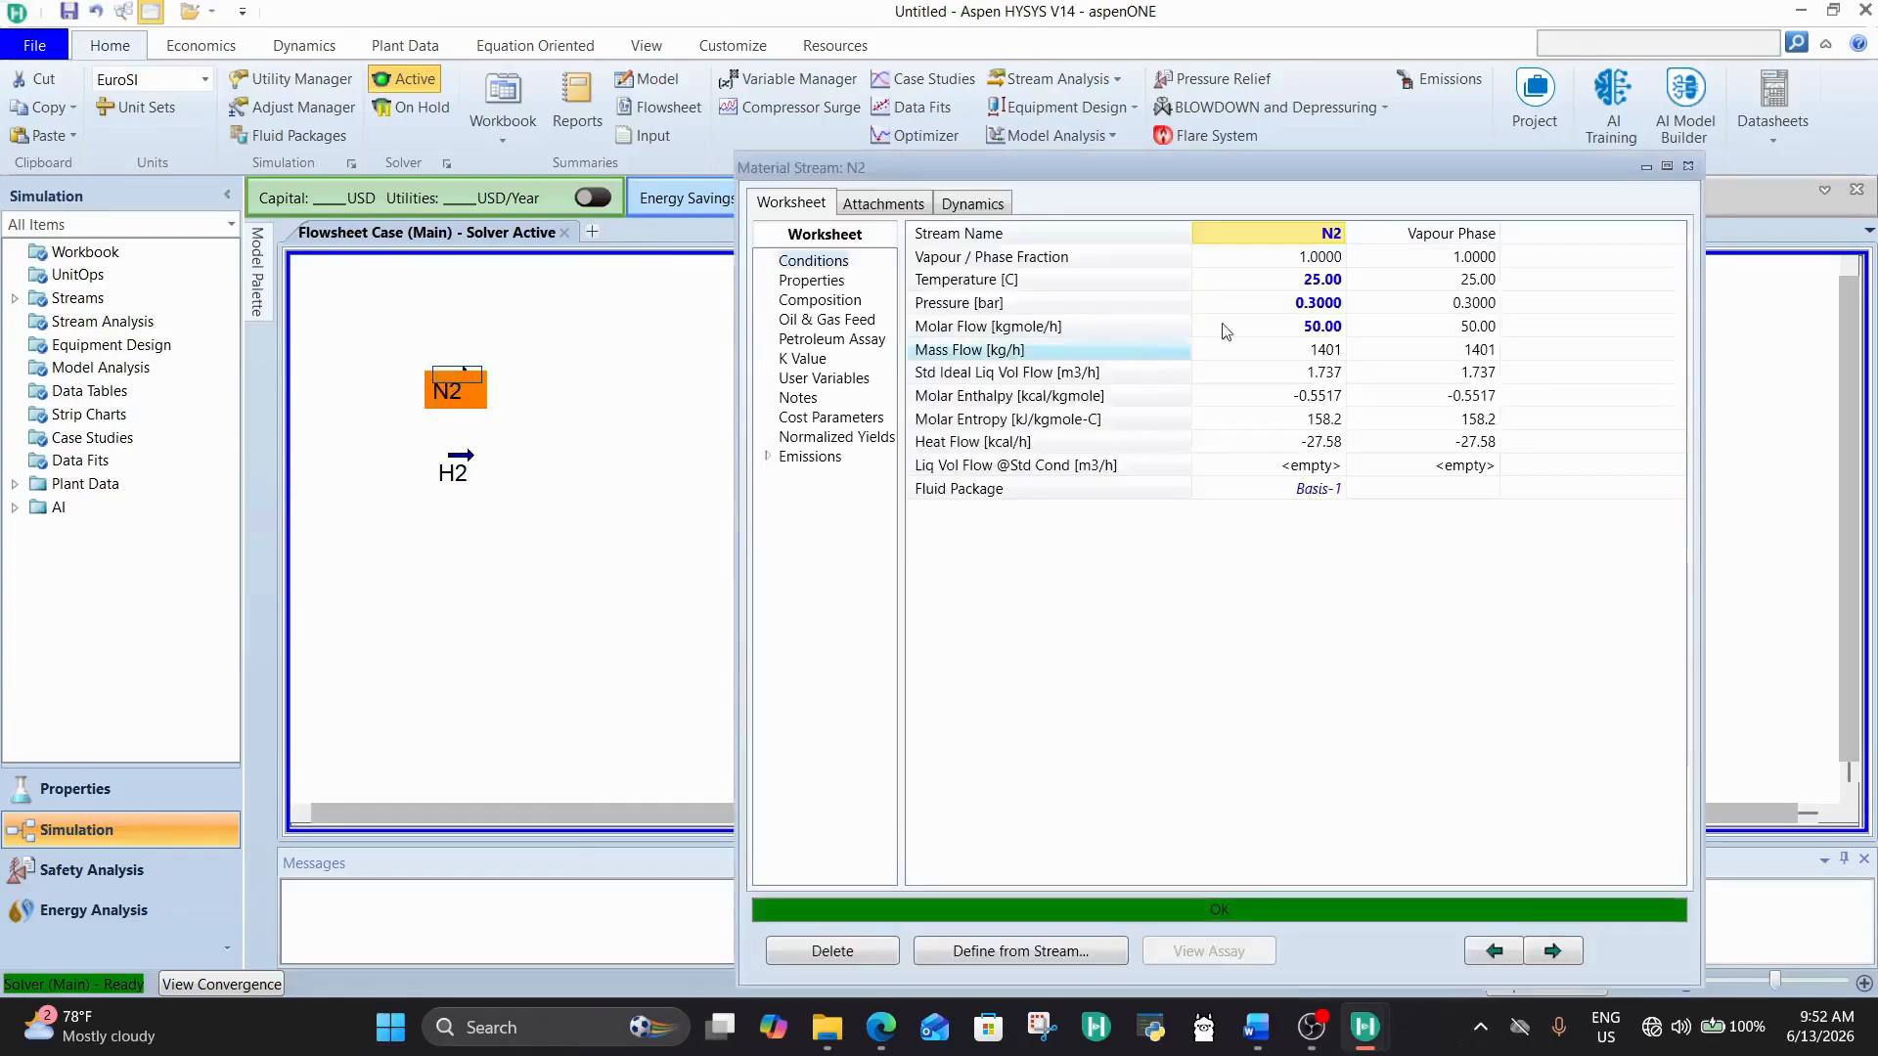
{"action": "left_click", "coordinate": [1320, 303]}
{"action": "type", "text": "1"}
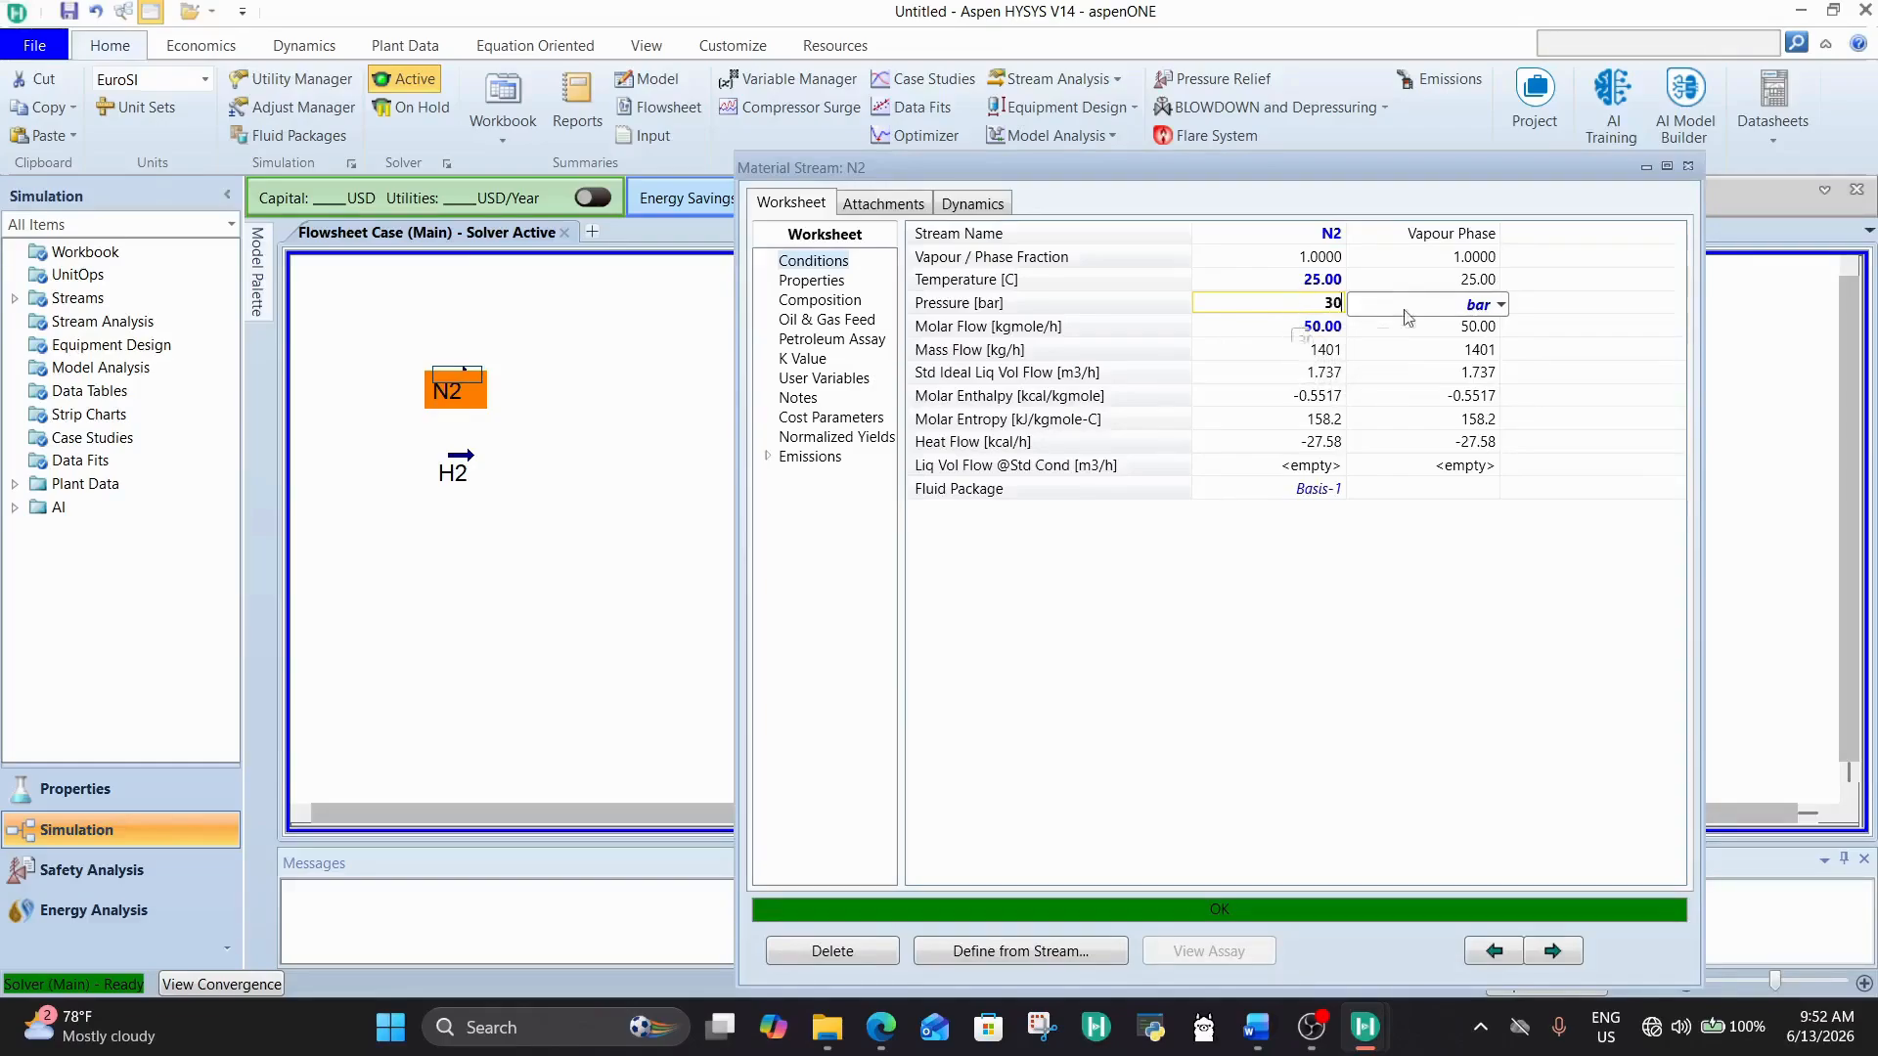
{"action": "left_click", "coordinate": [1420, 416]}
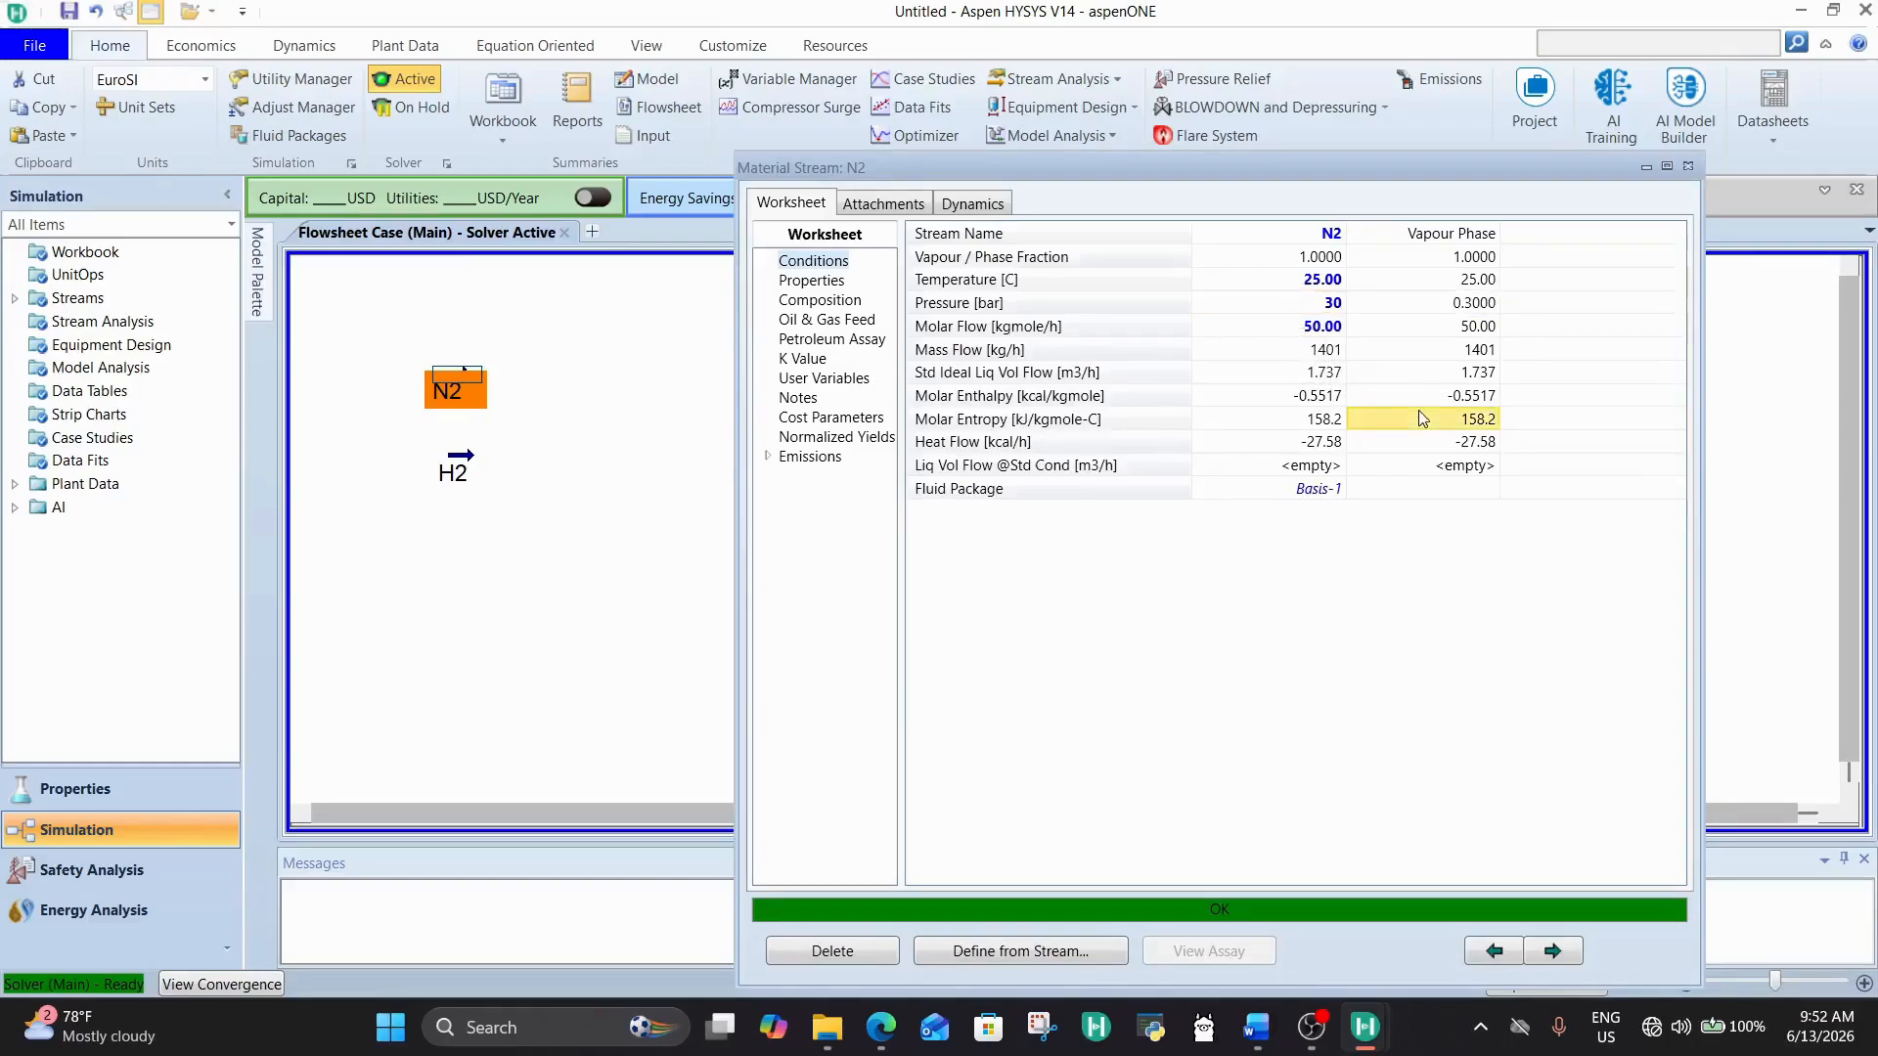
{"action": "left_click", "coordinate": [1690, 167]}
Step: Move the H2 and N2 streams down and further apart along the flowsheet's left side, keeping N2 above H2
{"action": "left_click", "coordinate": [465, 487]}
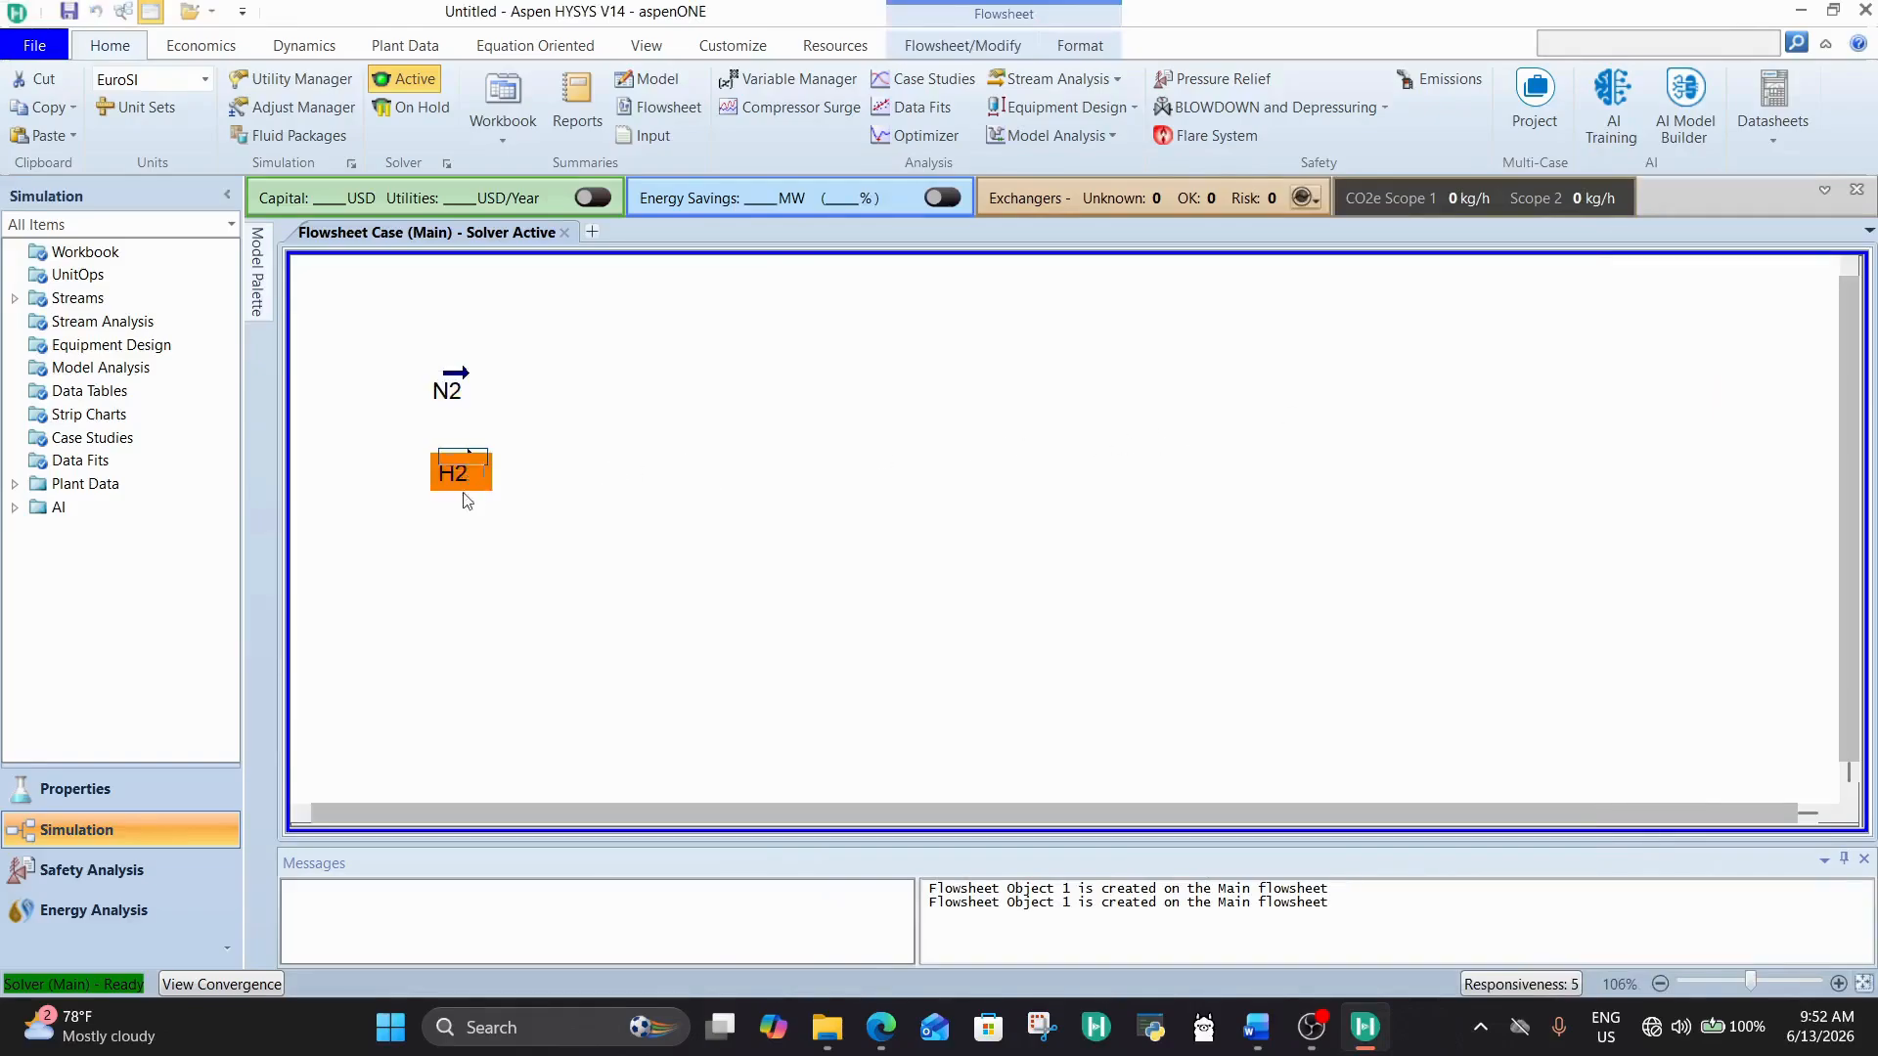
{"action": "left_click_drag", "start_coordinate": [465, 498], "coordinate": [415, 638]}
{"action": "left_click", "coordinate": [434, 342]}
{"action": "left_click_drag", "start_coordinate": [455, 372], "coordinate": [408, 451]}
{"action": "left_click", "coordinate": [509, 523]}
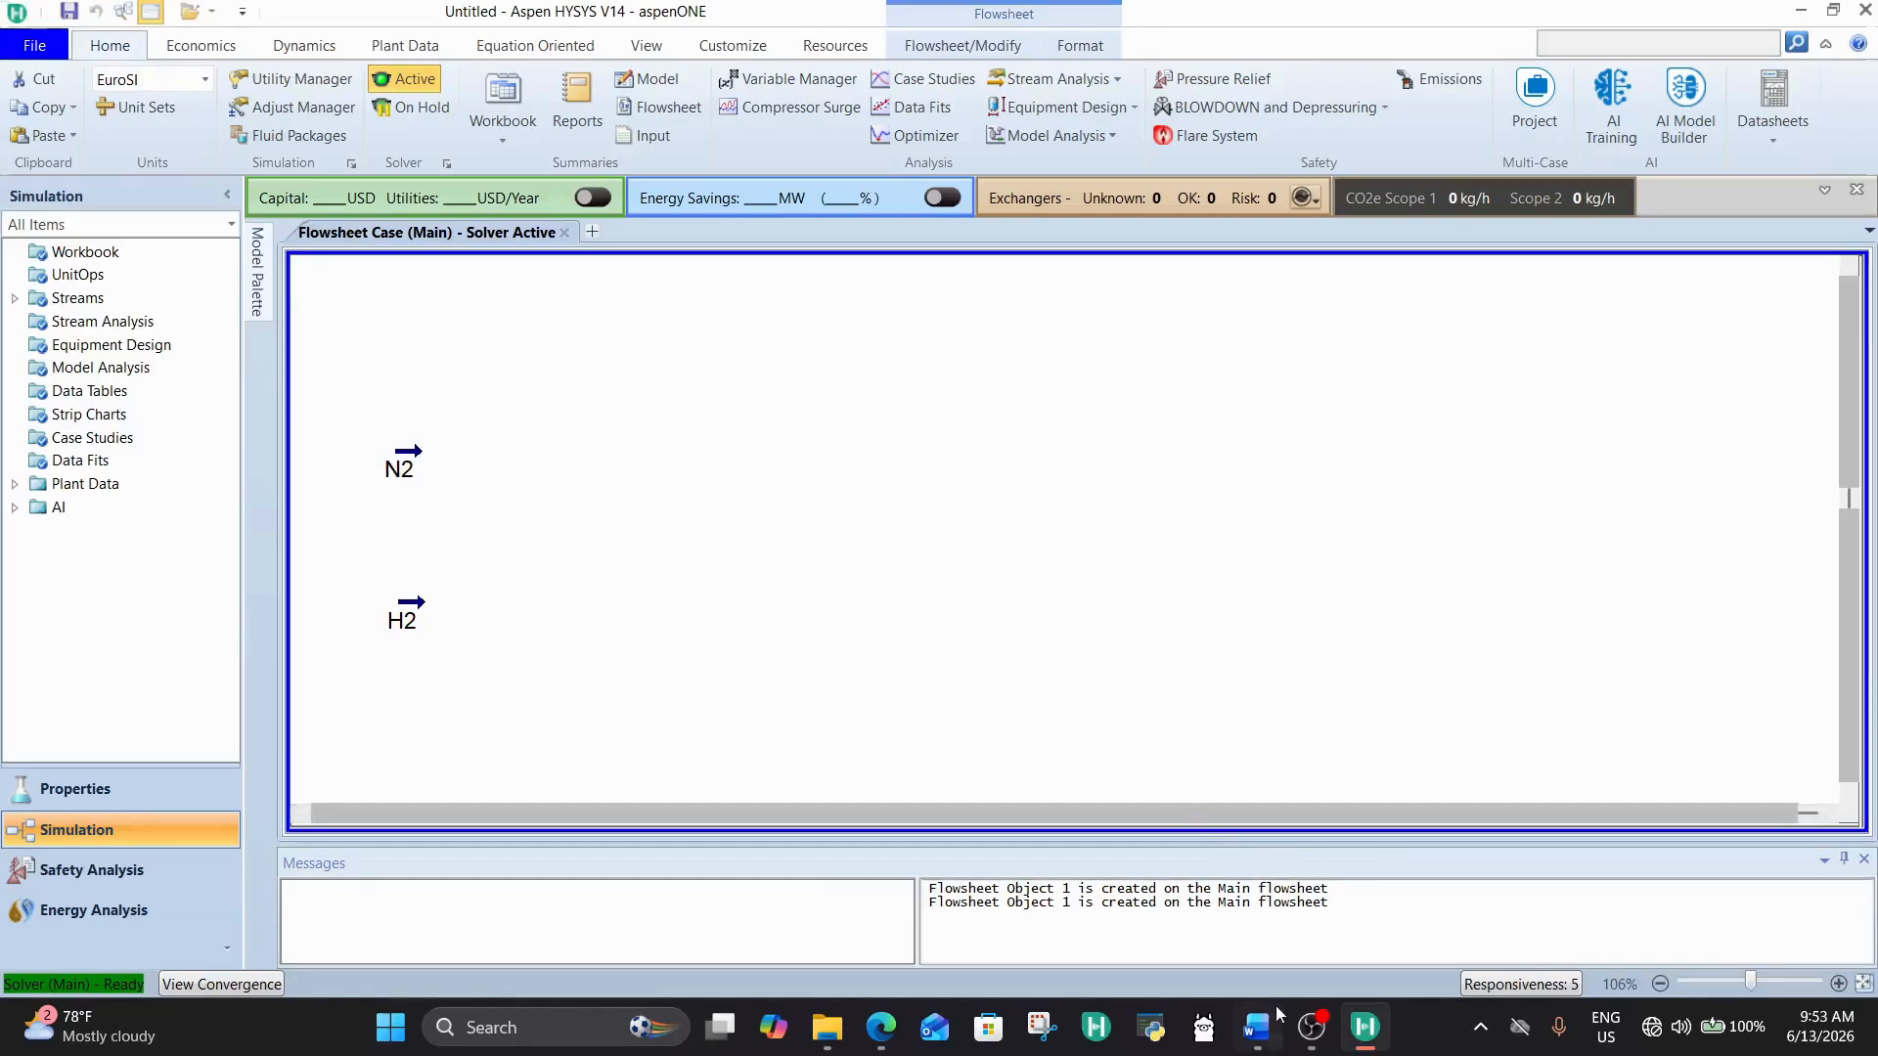
Step: Switch to the Word document, check the compression and mixing requirements in the process setup, and return to Aspen HYSYS
{"action": "left_click", "coordinate": [1242, 1019]}
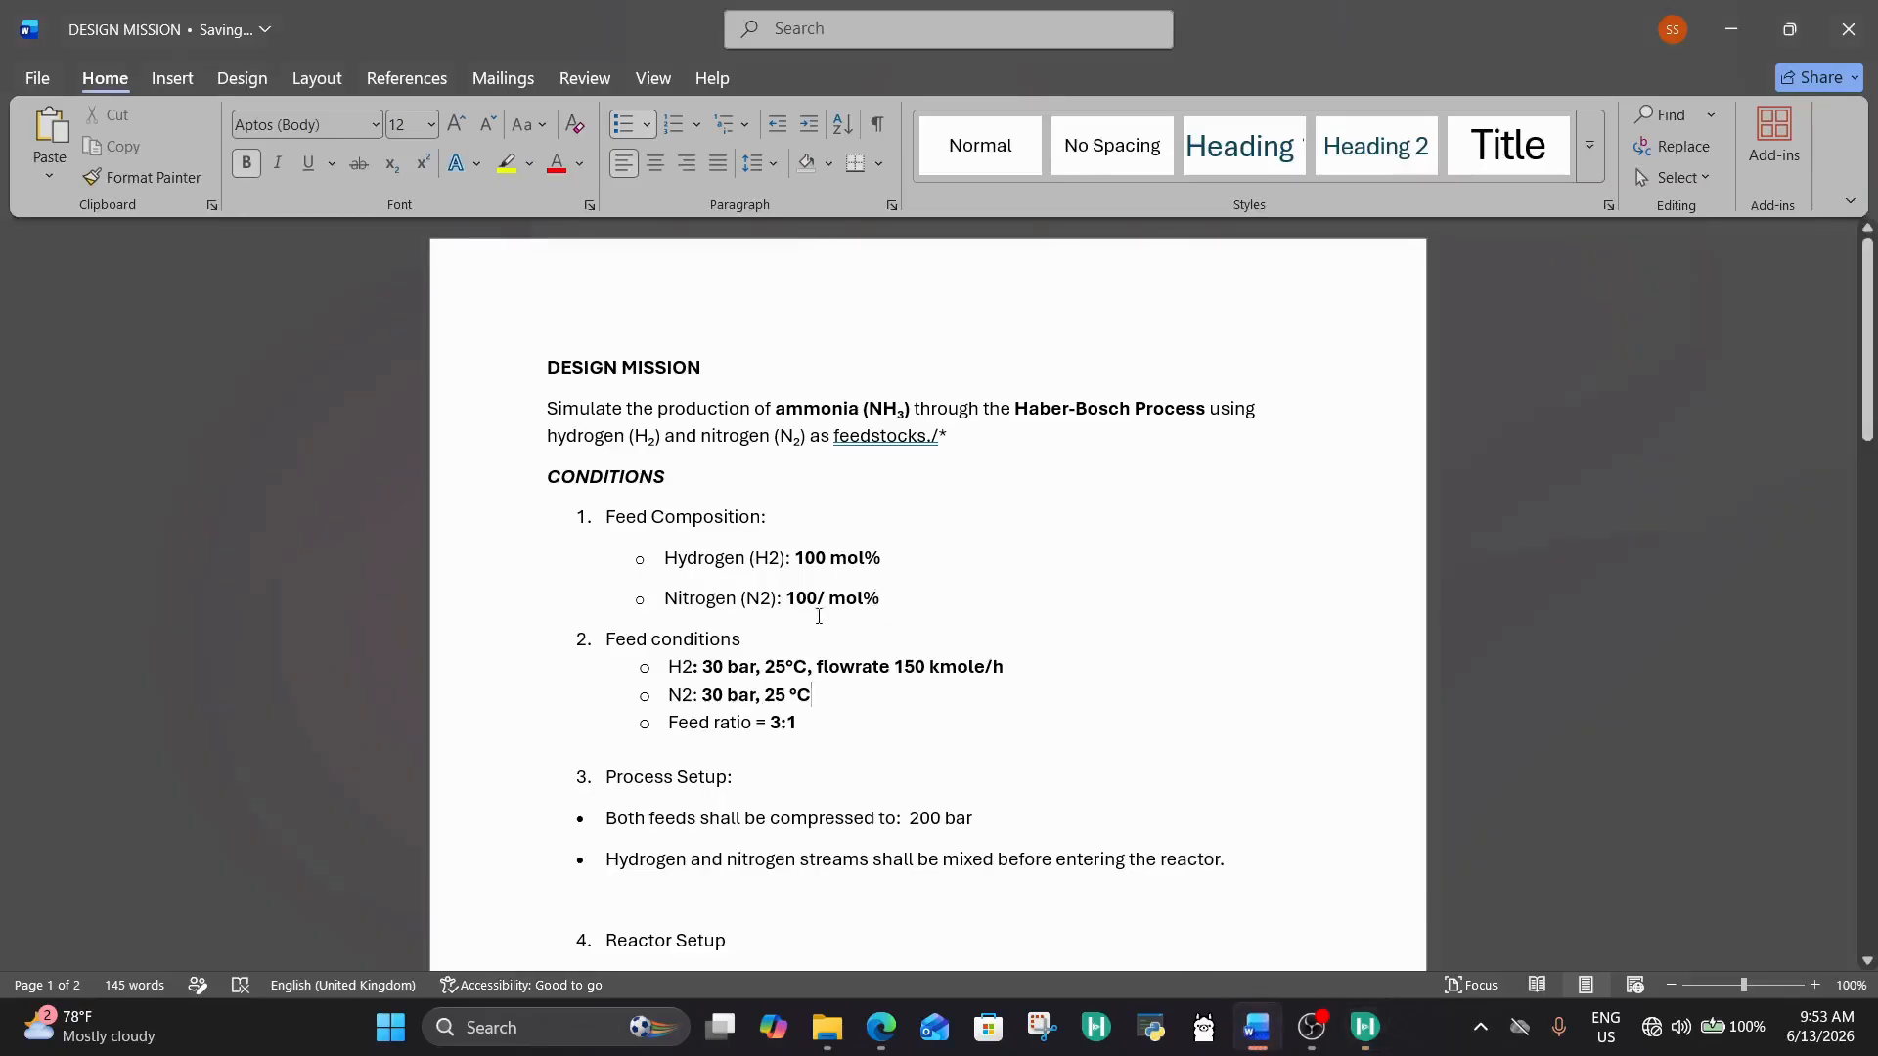
{"action": "scroll", "coordinate": [743, 645], "scroll_direction": "down", "scroll_amount": 3}
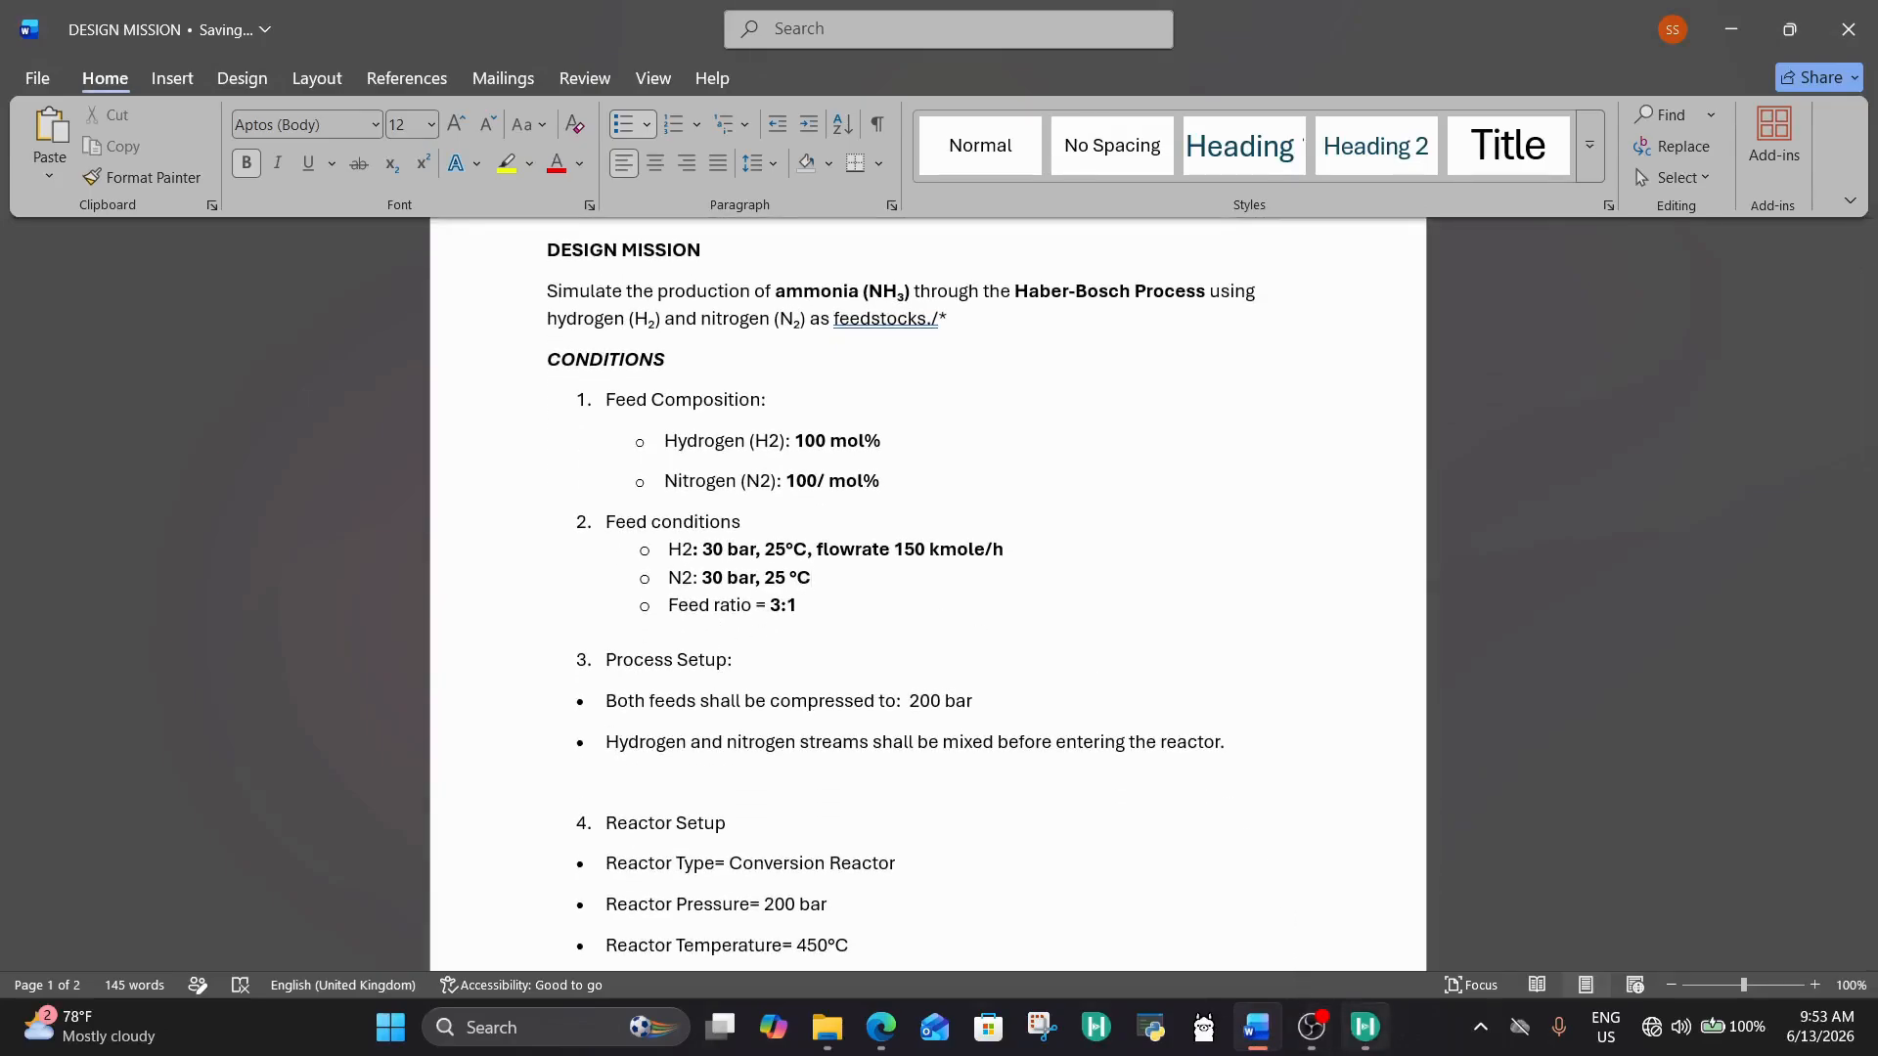
{"action": "mouse_move", "coordinate": [1365, 1027]}
{"action": "left_click", "coordinate": [1394, 923]}
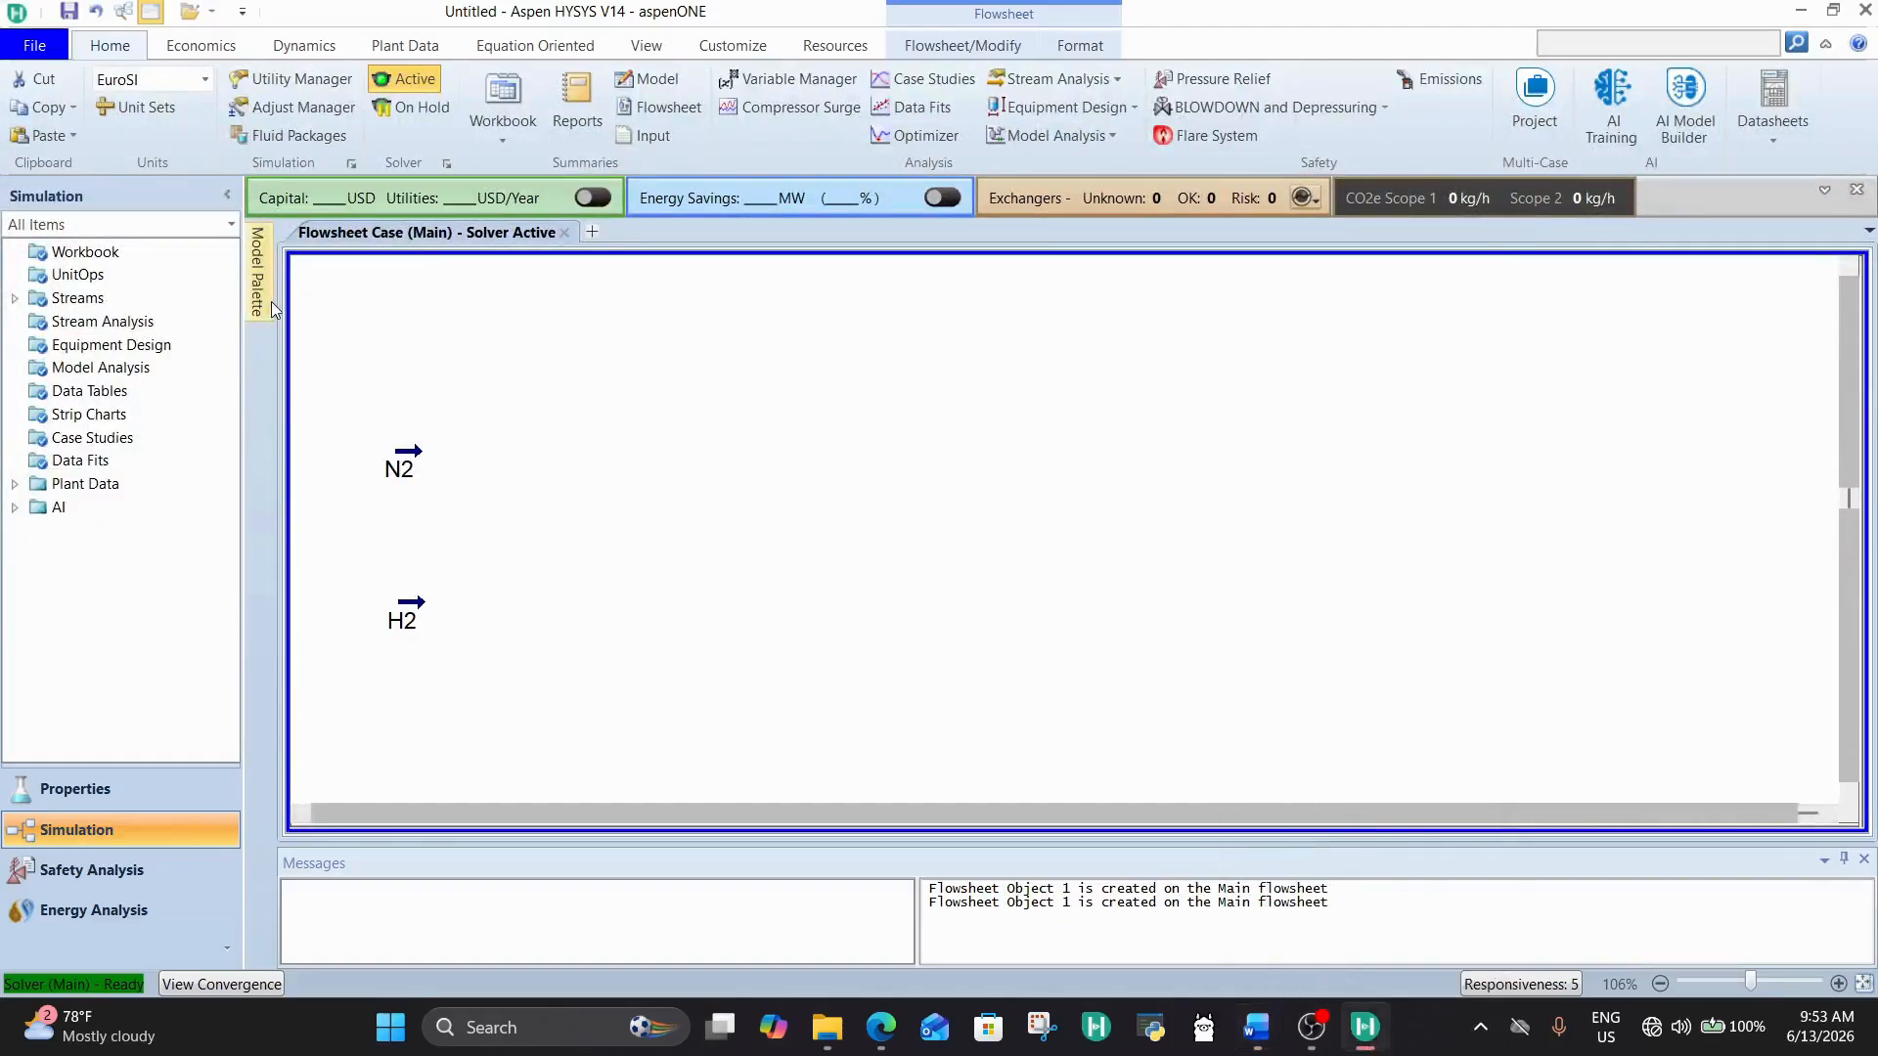
Step: Add two compressors to the flowsheet, one above the other, to the right of the feed streams
{"action": "mouse_move", "coordinate": [258, 274]}
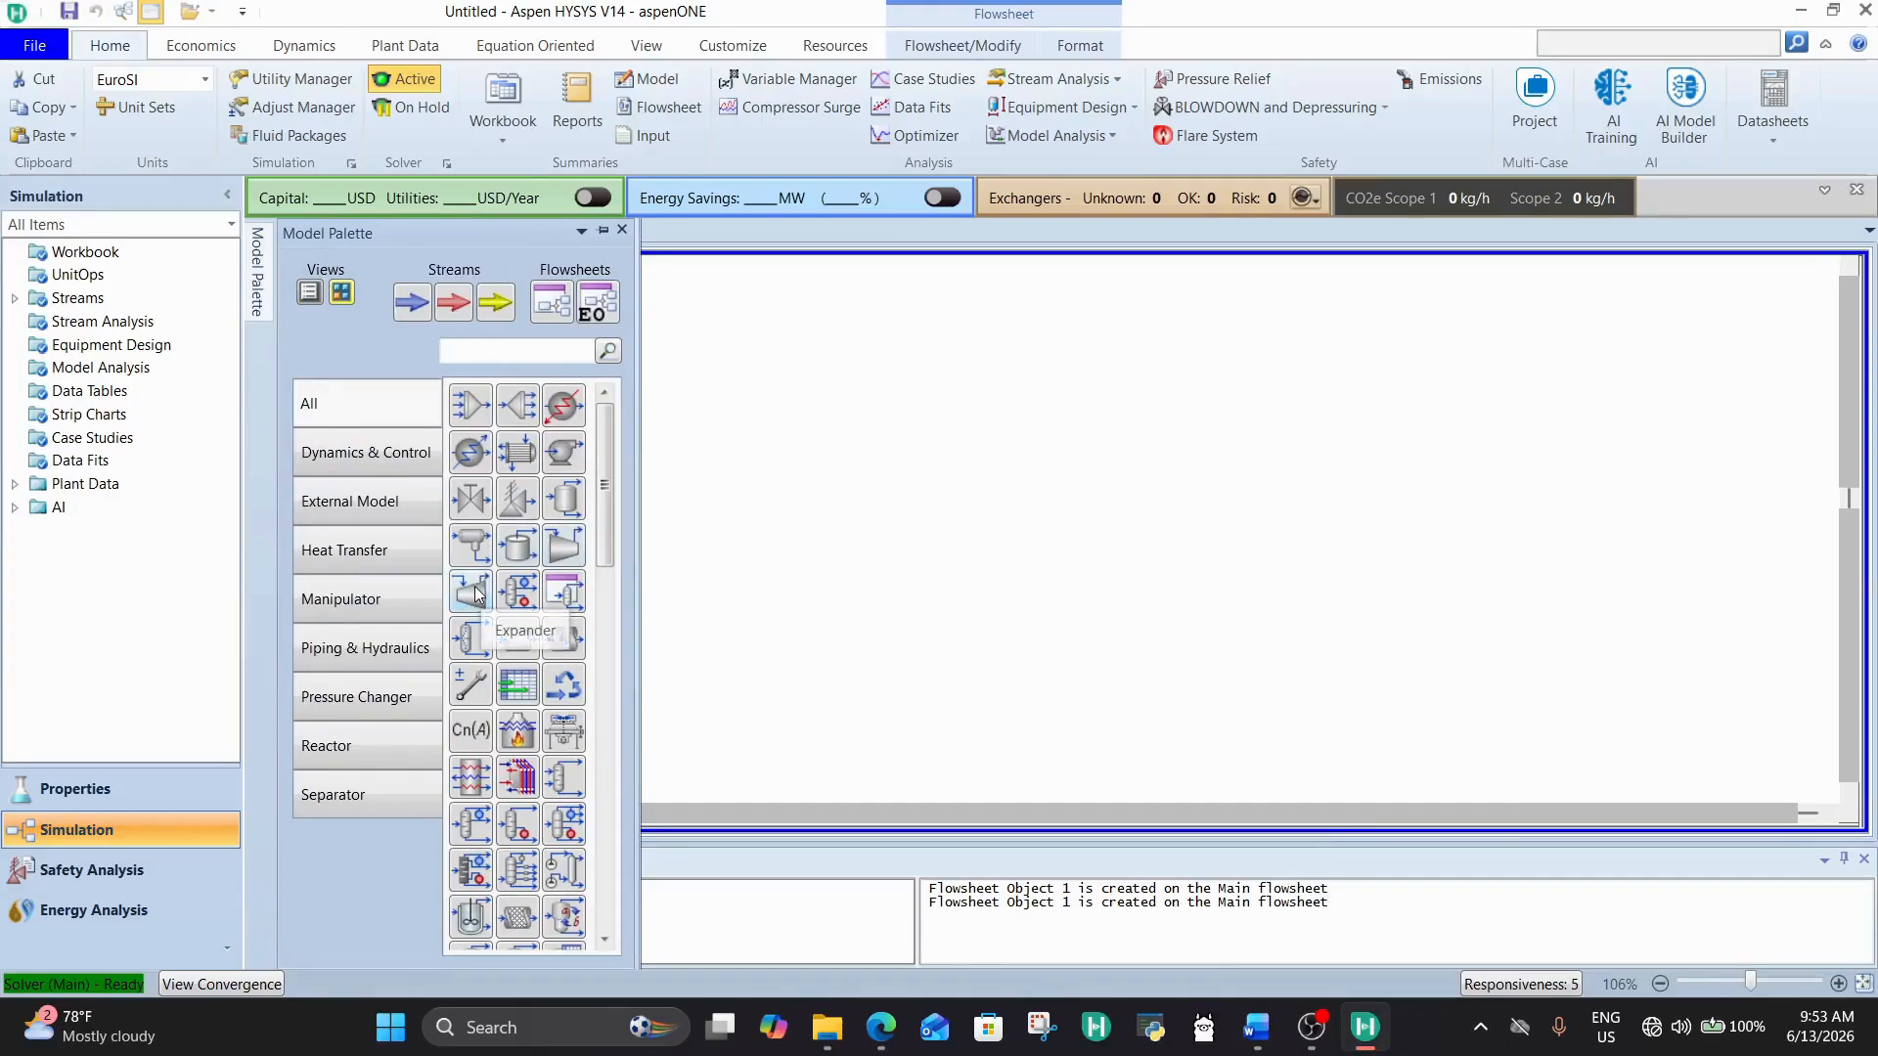
{"action": "left_click_drag", "start_coordinate": [547, 560], "coordinate": [780, 607]}
{"action": "left_click_drag", "start_coordinate": [561, 556], "coordinate": [811, 780]}
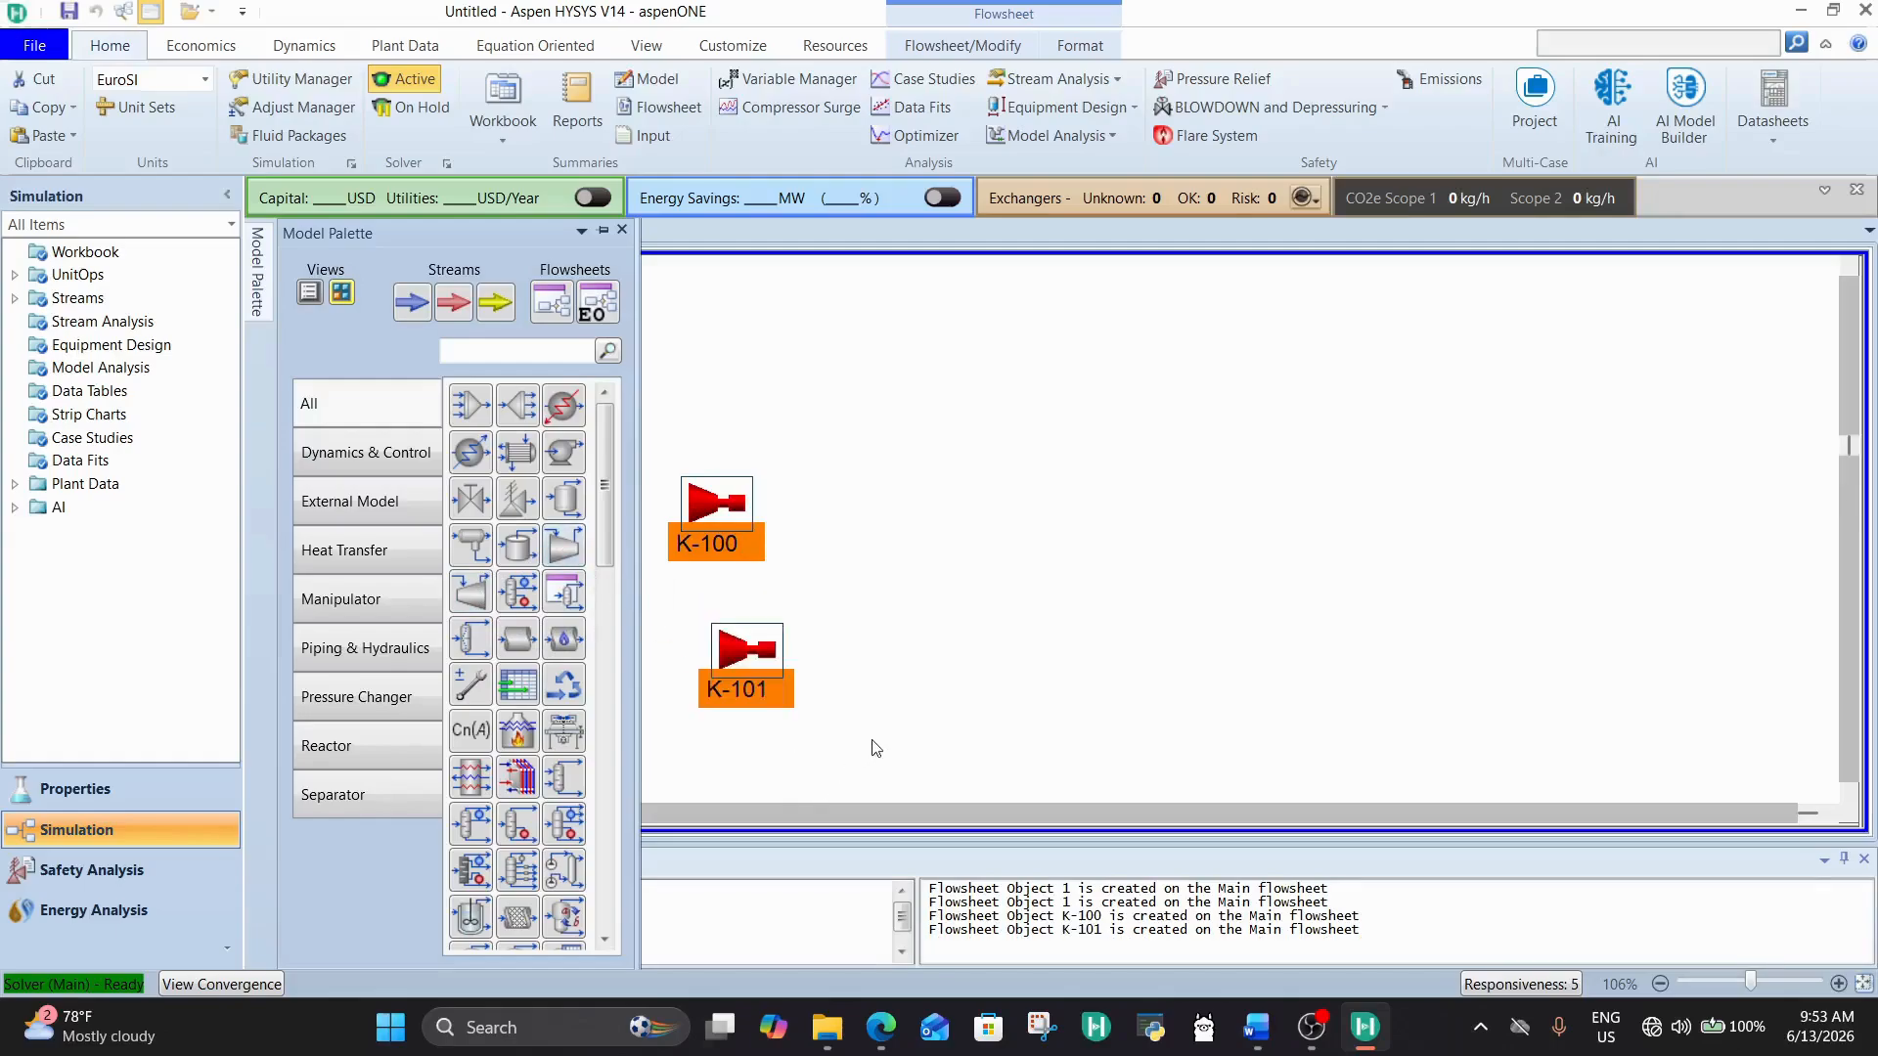
{"action": "left_click", "coordinate": [839, 667]}
Step: Move the N2 stream to the flowsheet's upper left and place compressor K-100 just below and right of it
{"action": "left_click", "coordinate": [715, 545]}
{"action": "left_click_drag", "start_coordinate": [715, 544], "coordinate": [534, 521]}
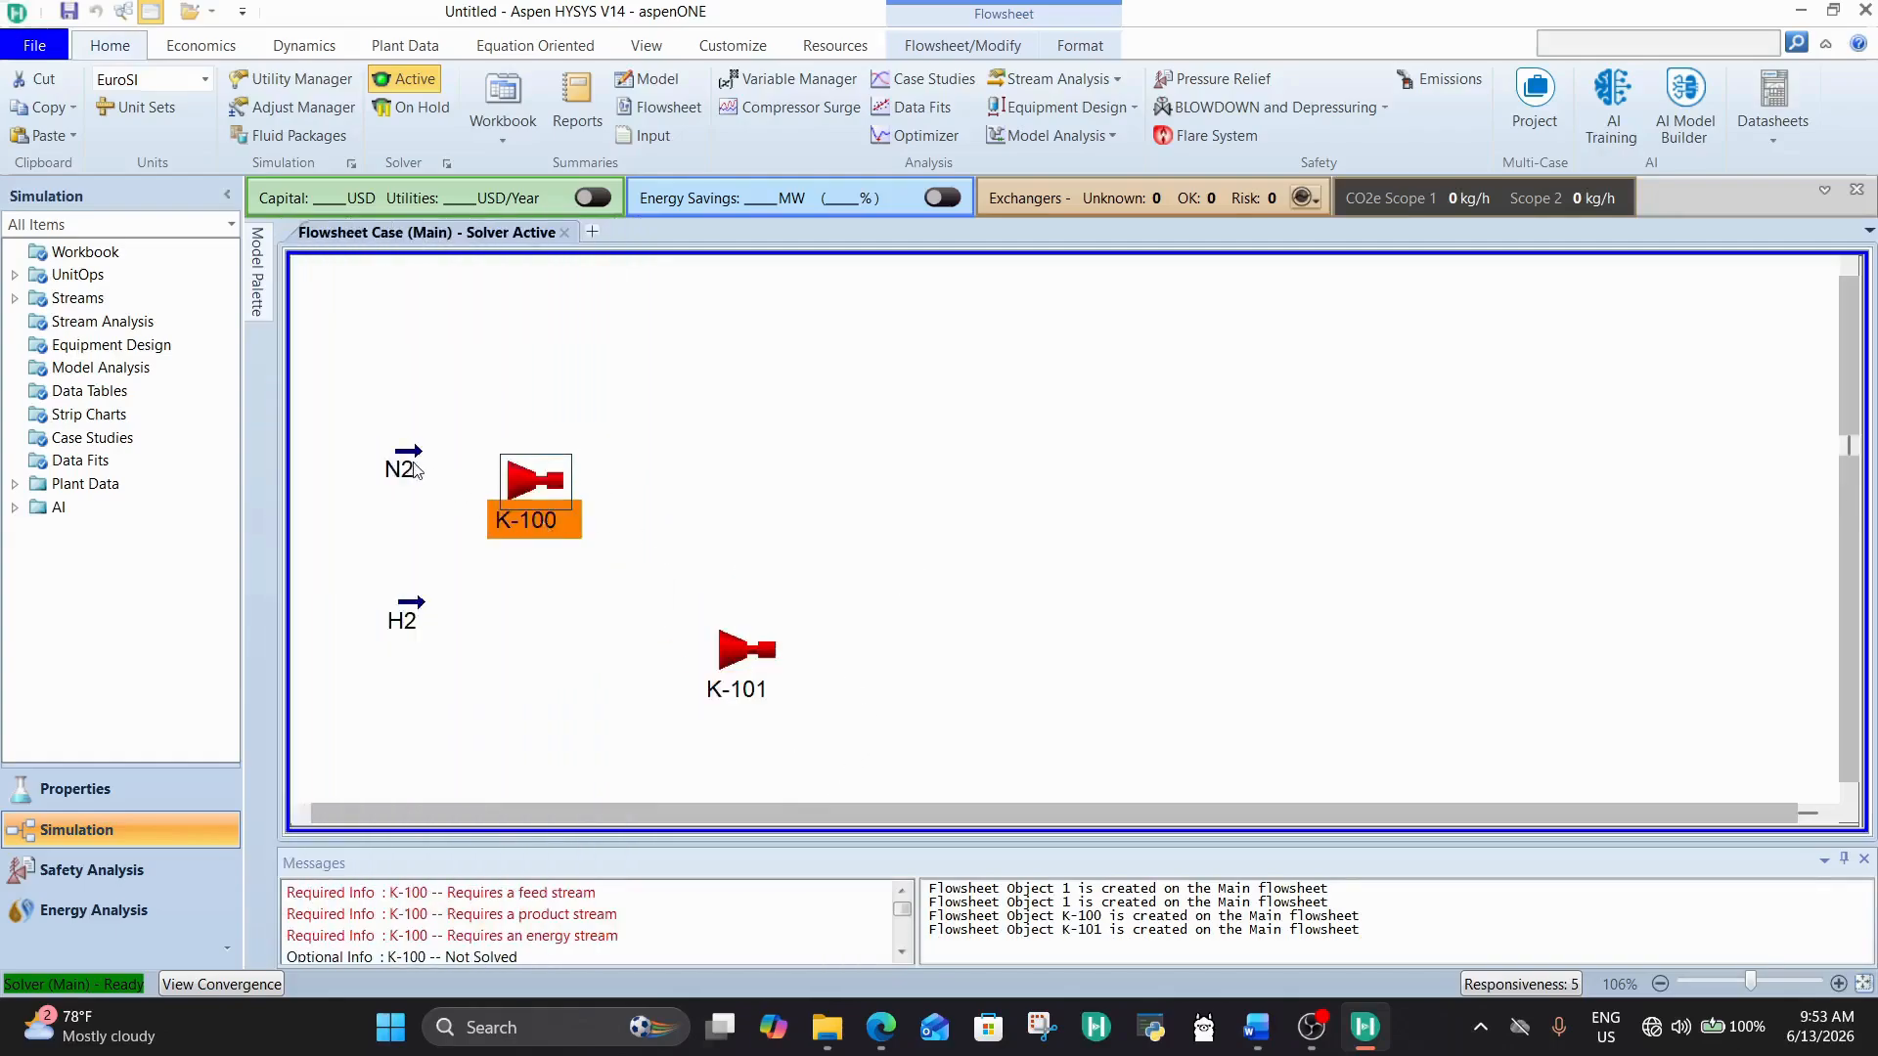
{"action": "left_click_drag", "start_coordinate": [416, 470], "coordinate": [393, 343]}
{"action": "left_click_drag", "start_coordinate": [541, 520], "coordinate": [486, 430]}
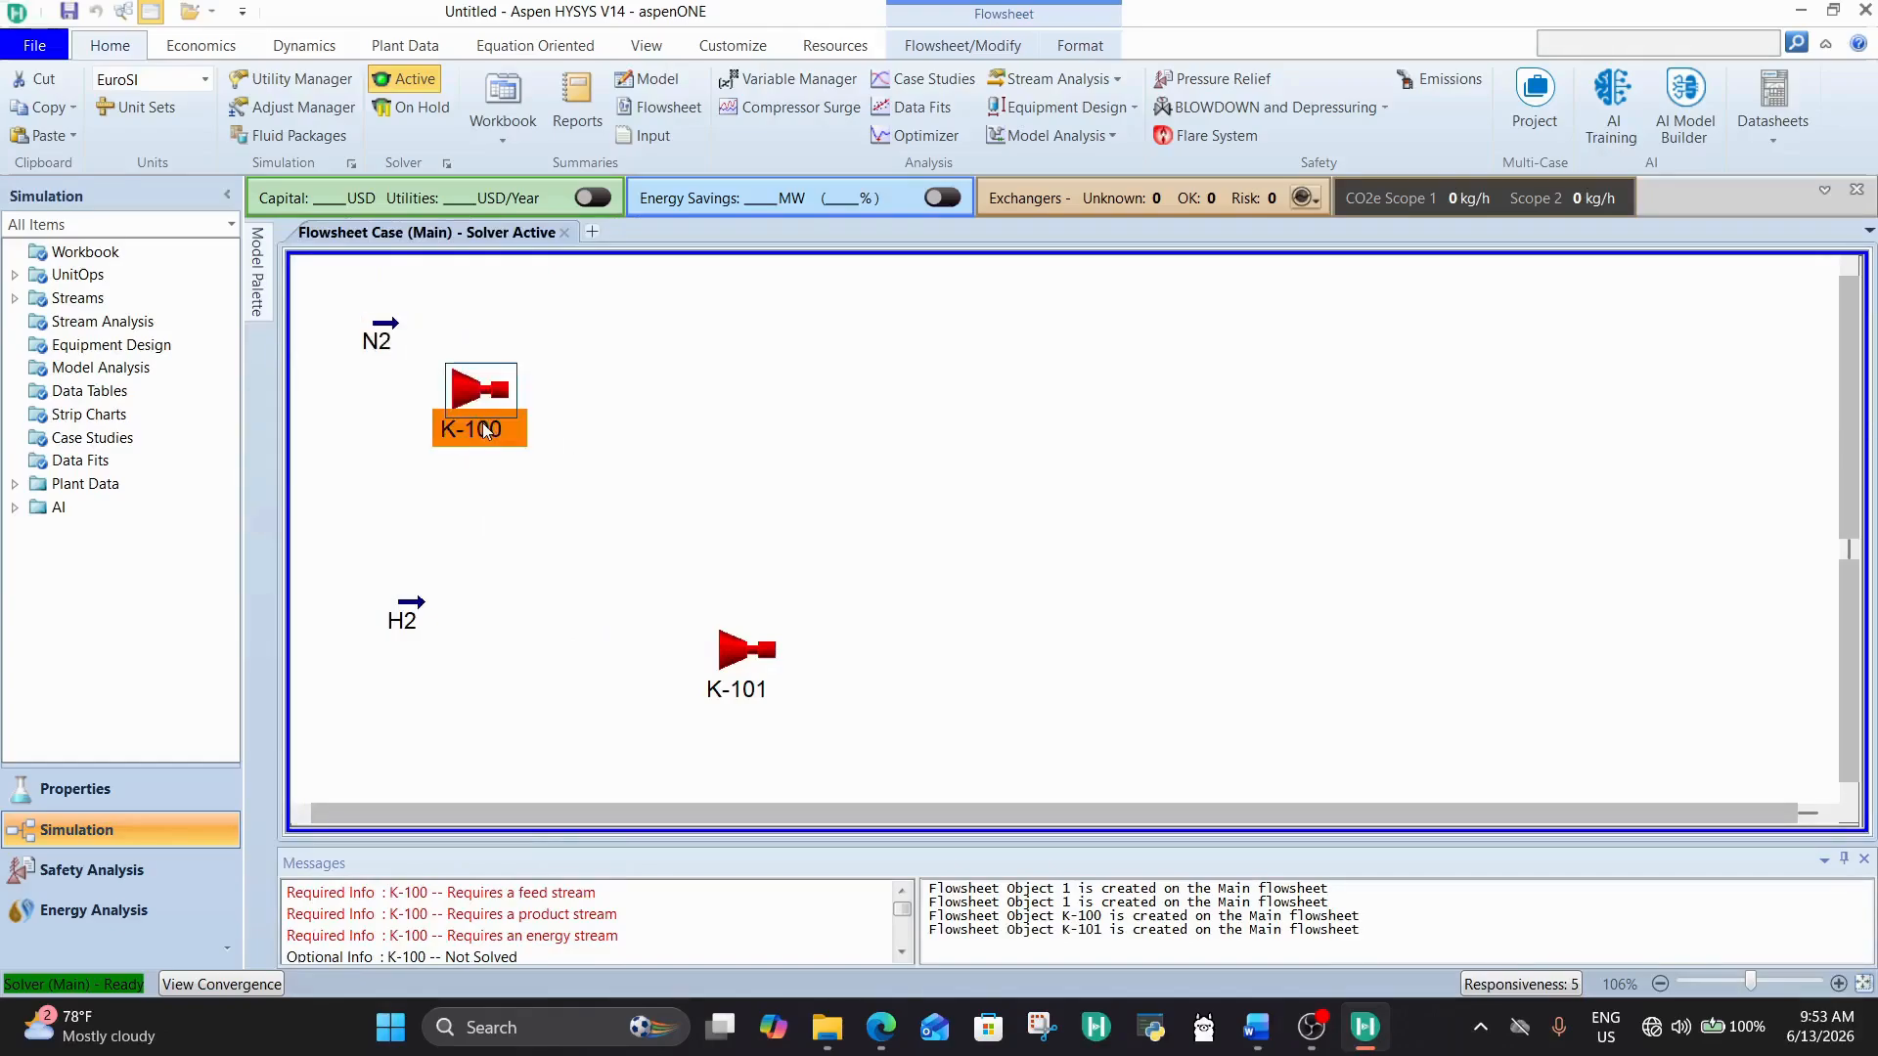
Step: Connect the N2 stream as the inlet of compressor K-100
{"action": "double_click", "coordinate": [479, 409]}
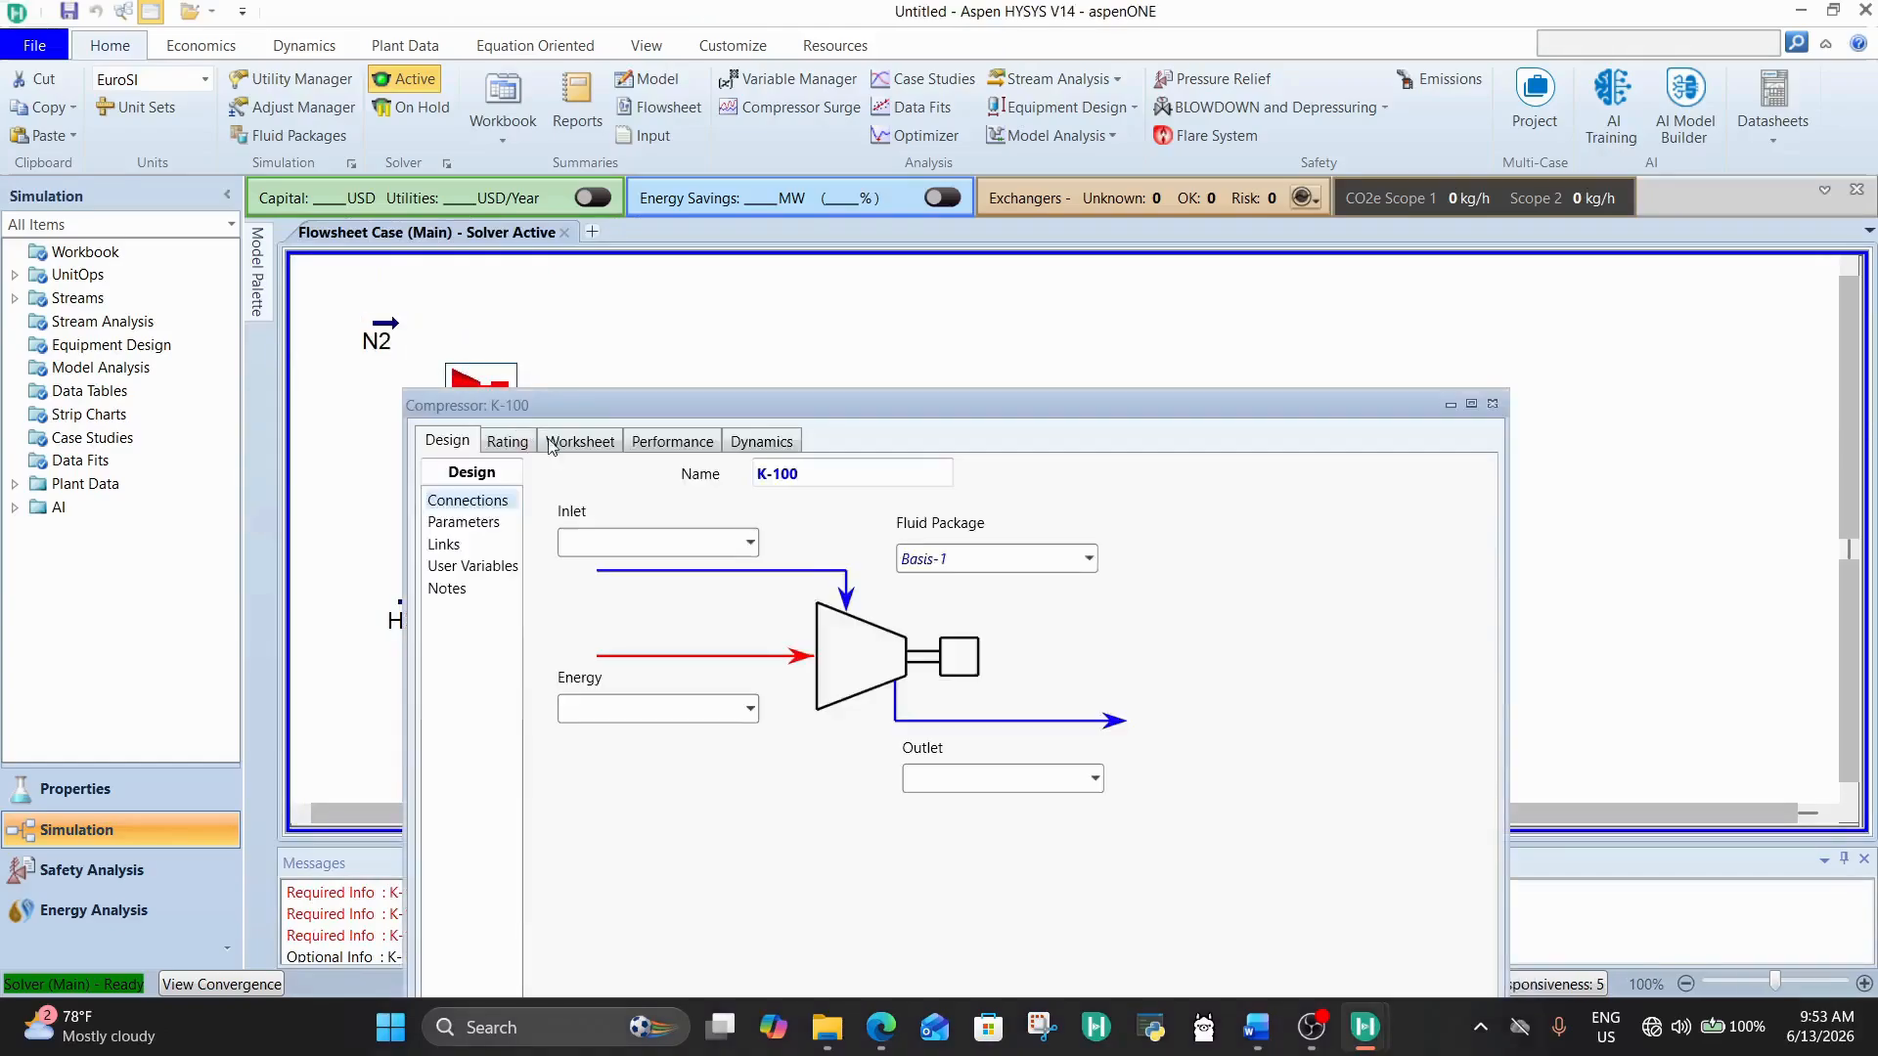
{"action": "left_click", "coordinate": [750, 542]}
{"action": "left_click", "coordinate": [698, 603]}
Step: Set K-100's energy stream to E-COMP1 and its outlet stream to COMPRESSED N2
{"action": "left_click", "coordinate": [691, 711]}
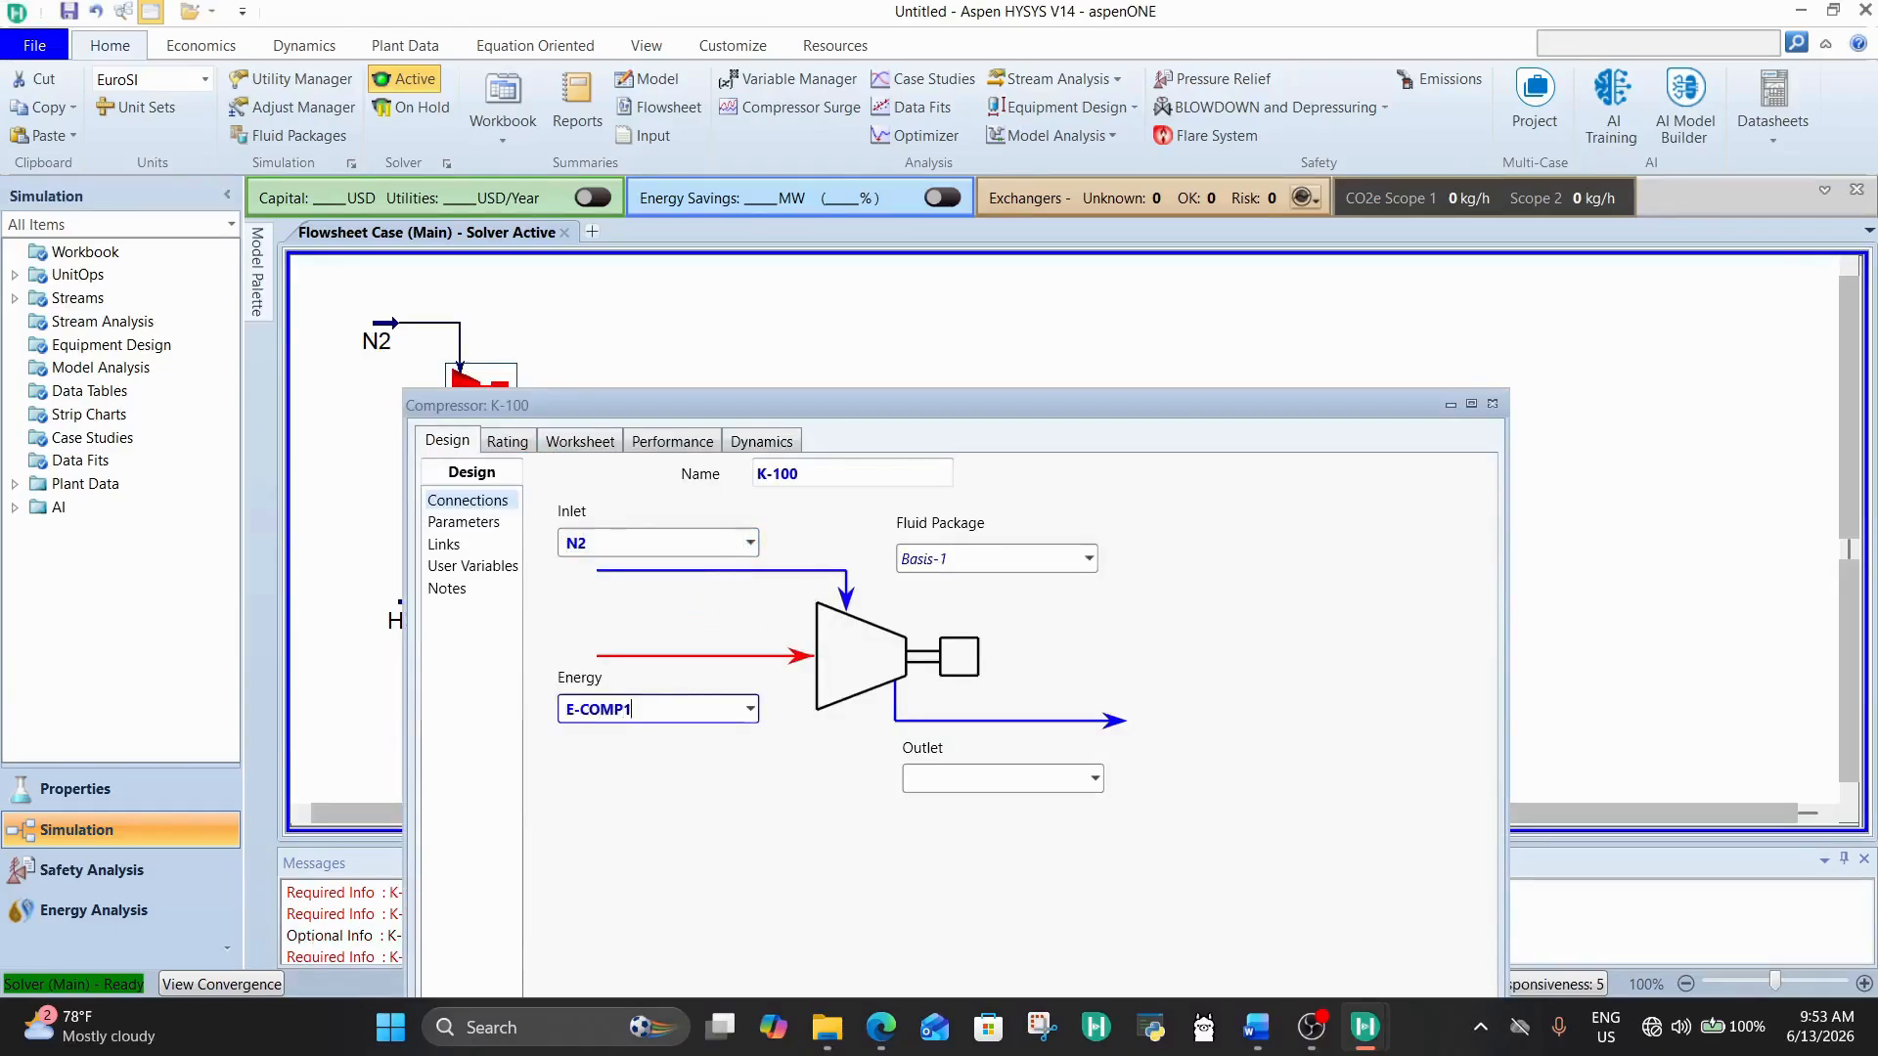
{"action": "left_click", "coordinate": [958, 768]}
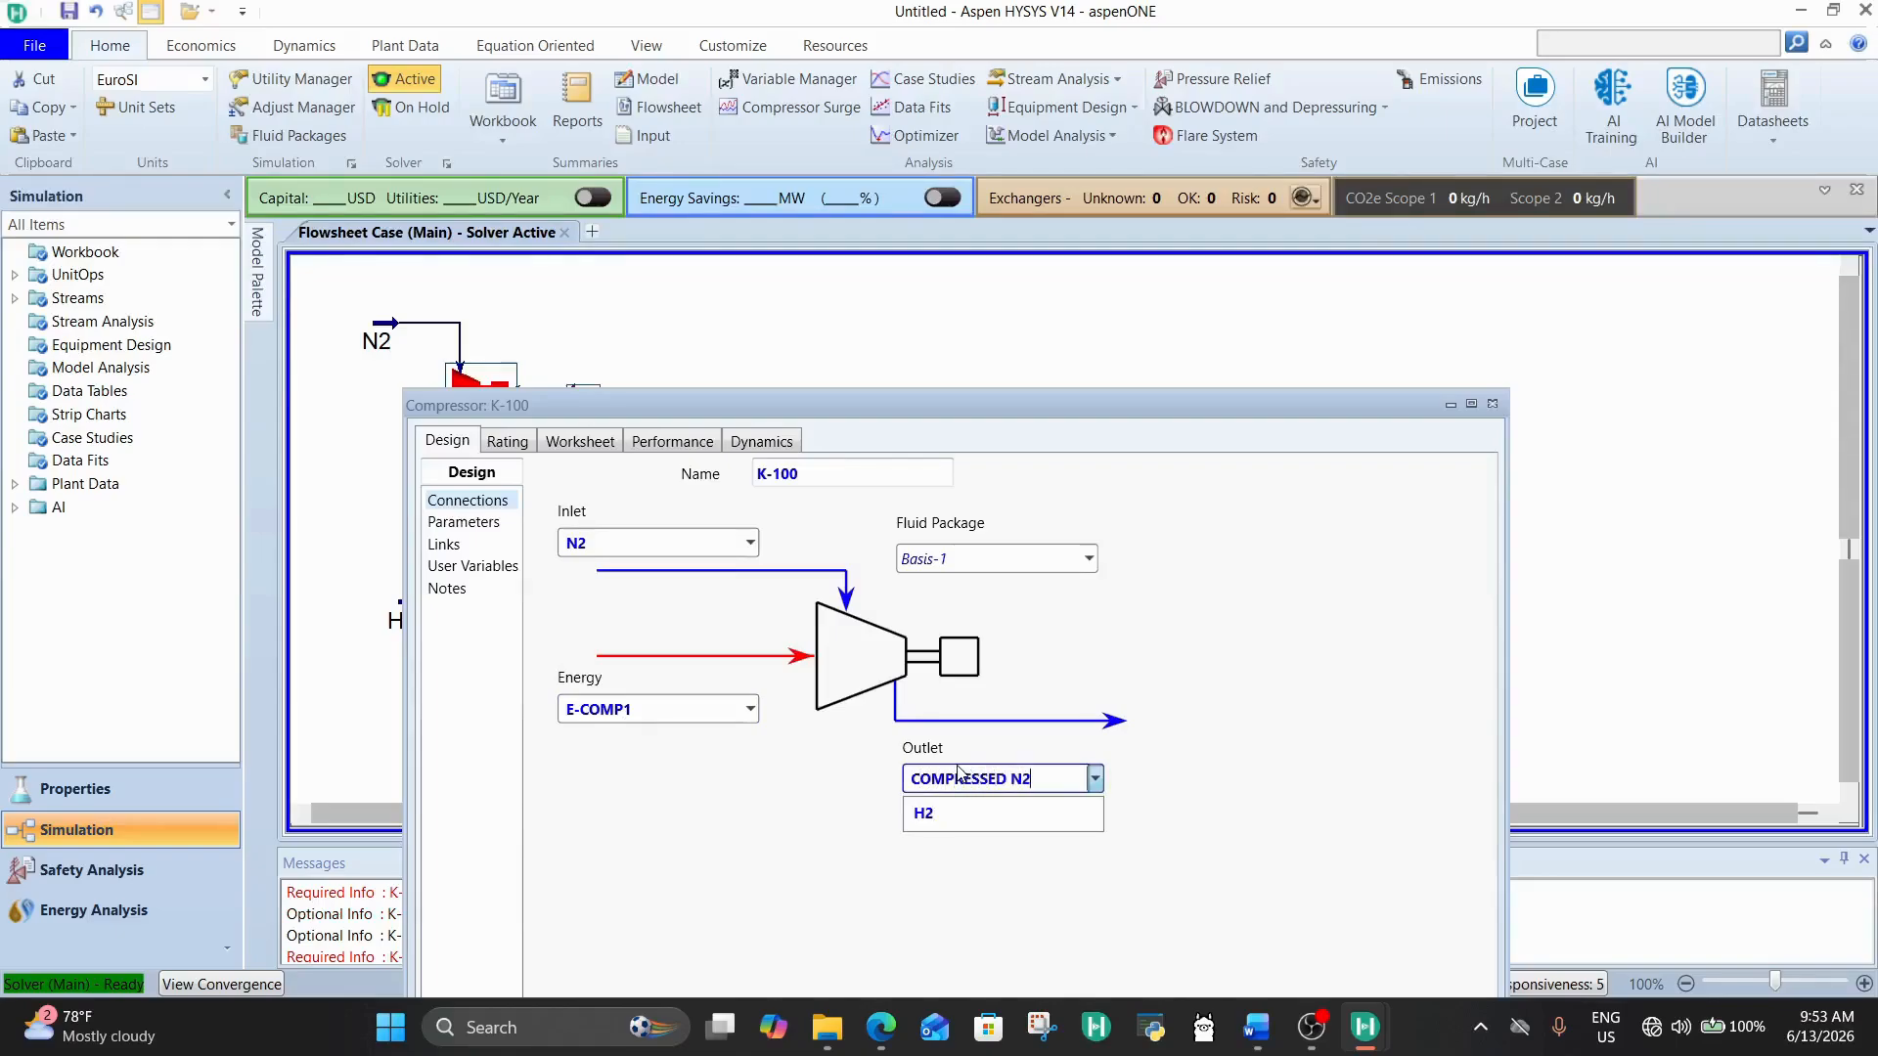
{"action": "left_click", "coordinate": [1347, 630]}
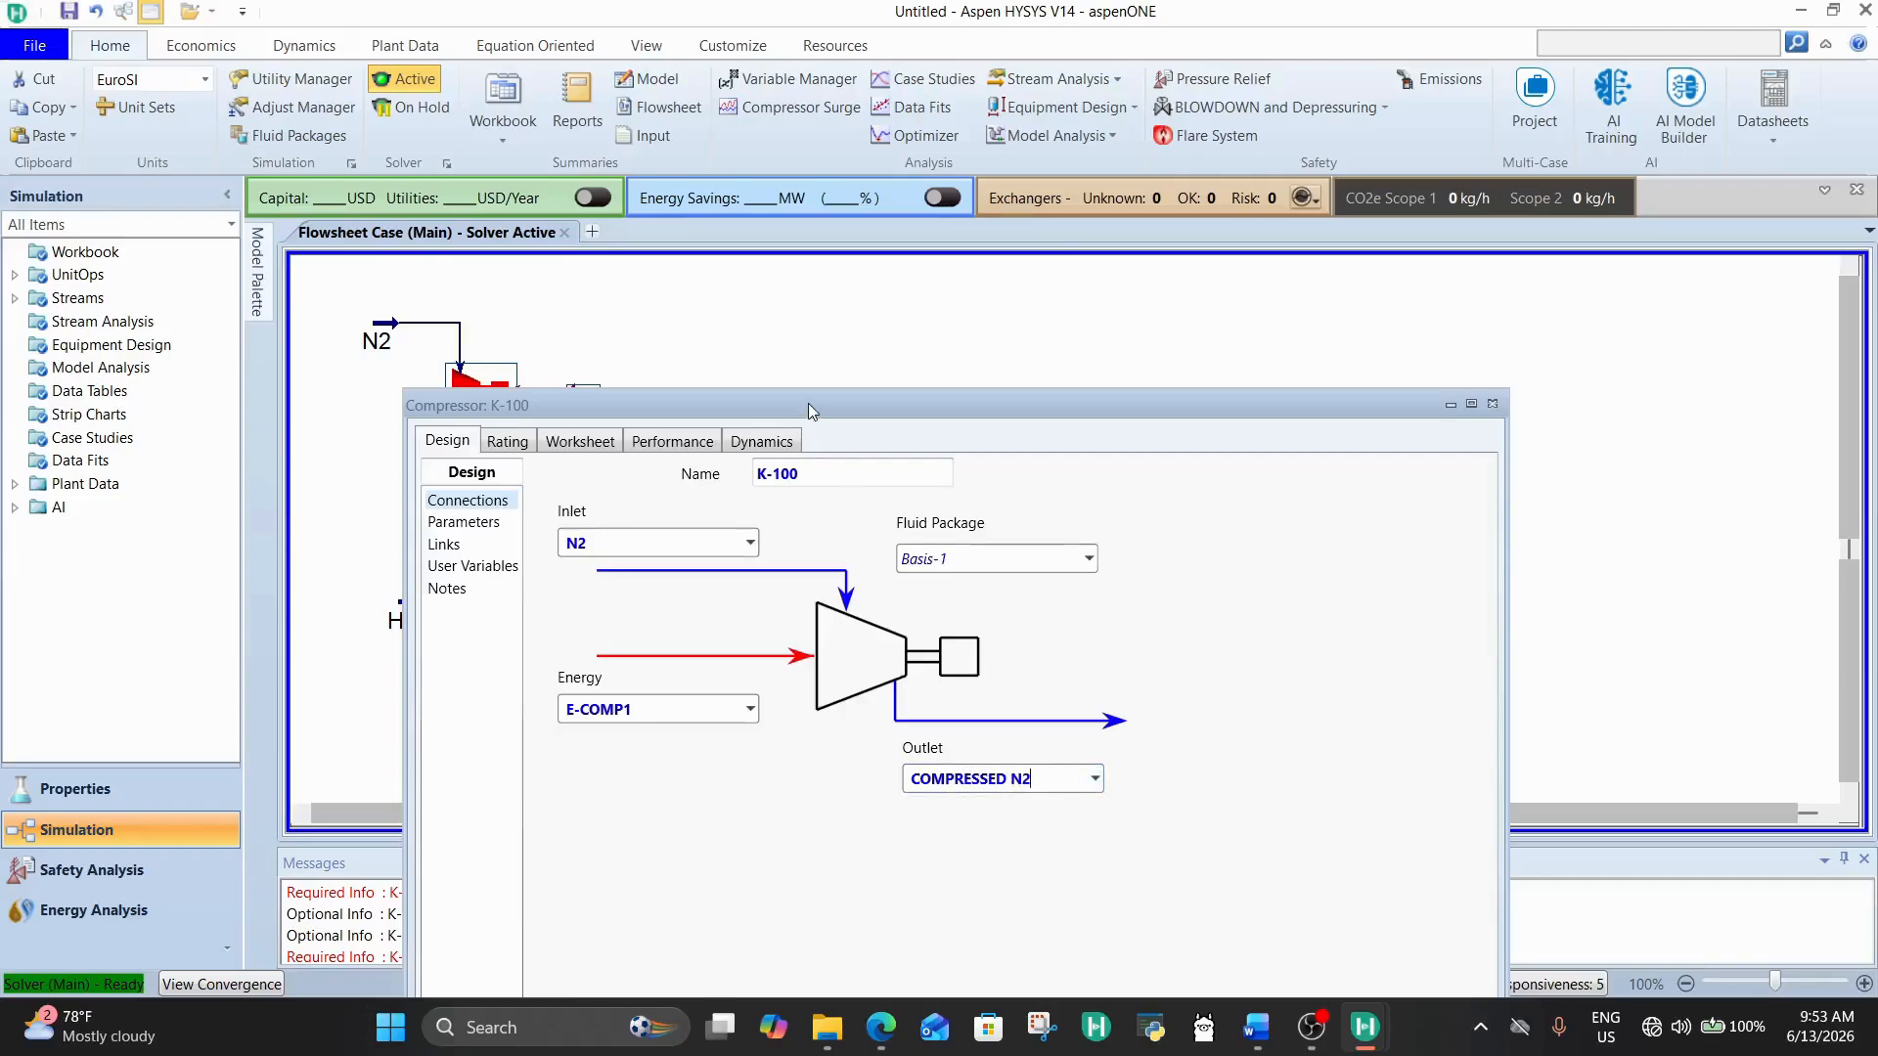
Step: Set the pressure increase (Delta P) of compressor K-100 to 170 bar
{"action": "left_click_drag", "start_coordinate": [808, 404], "coordinate": [872, 213]}
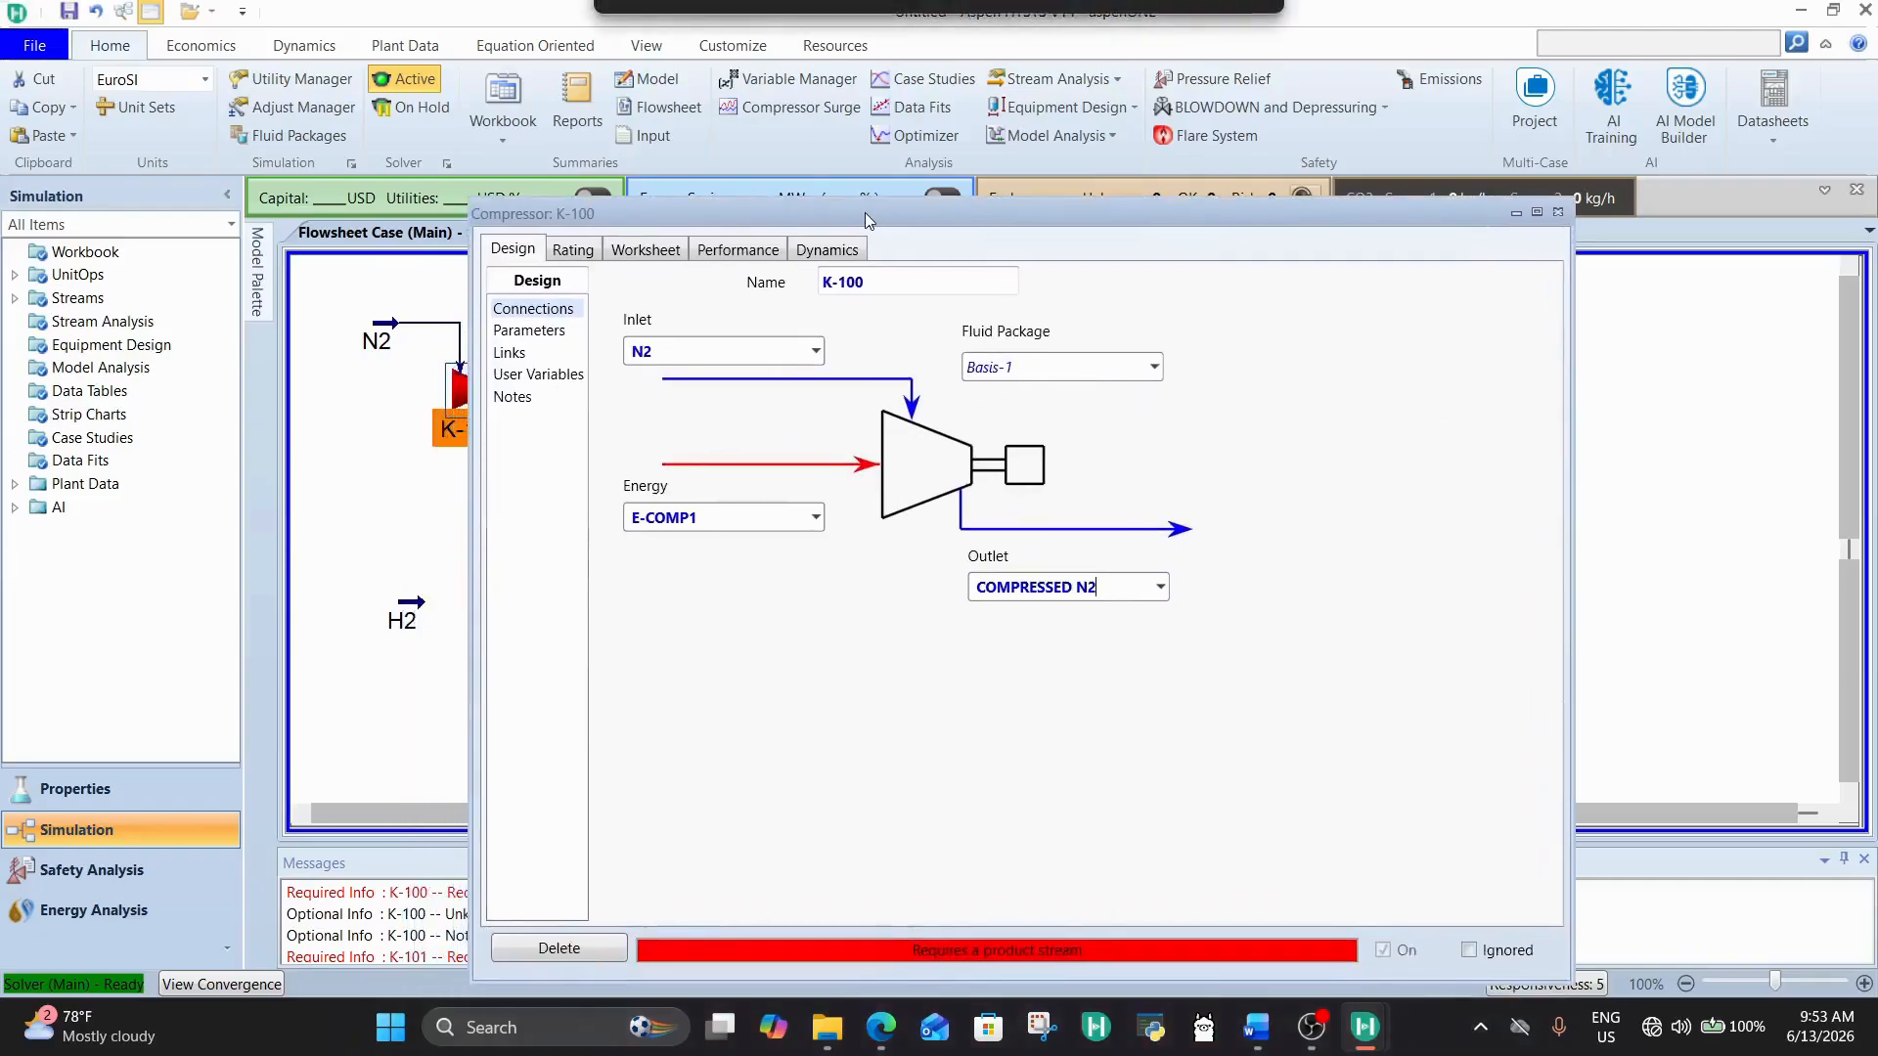
{"action": "left_click", "coordinate": [740, 251]}
{"action": "left_click", "coordinate": [661, 254]}
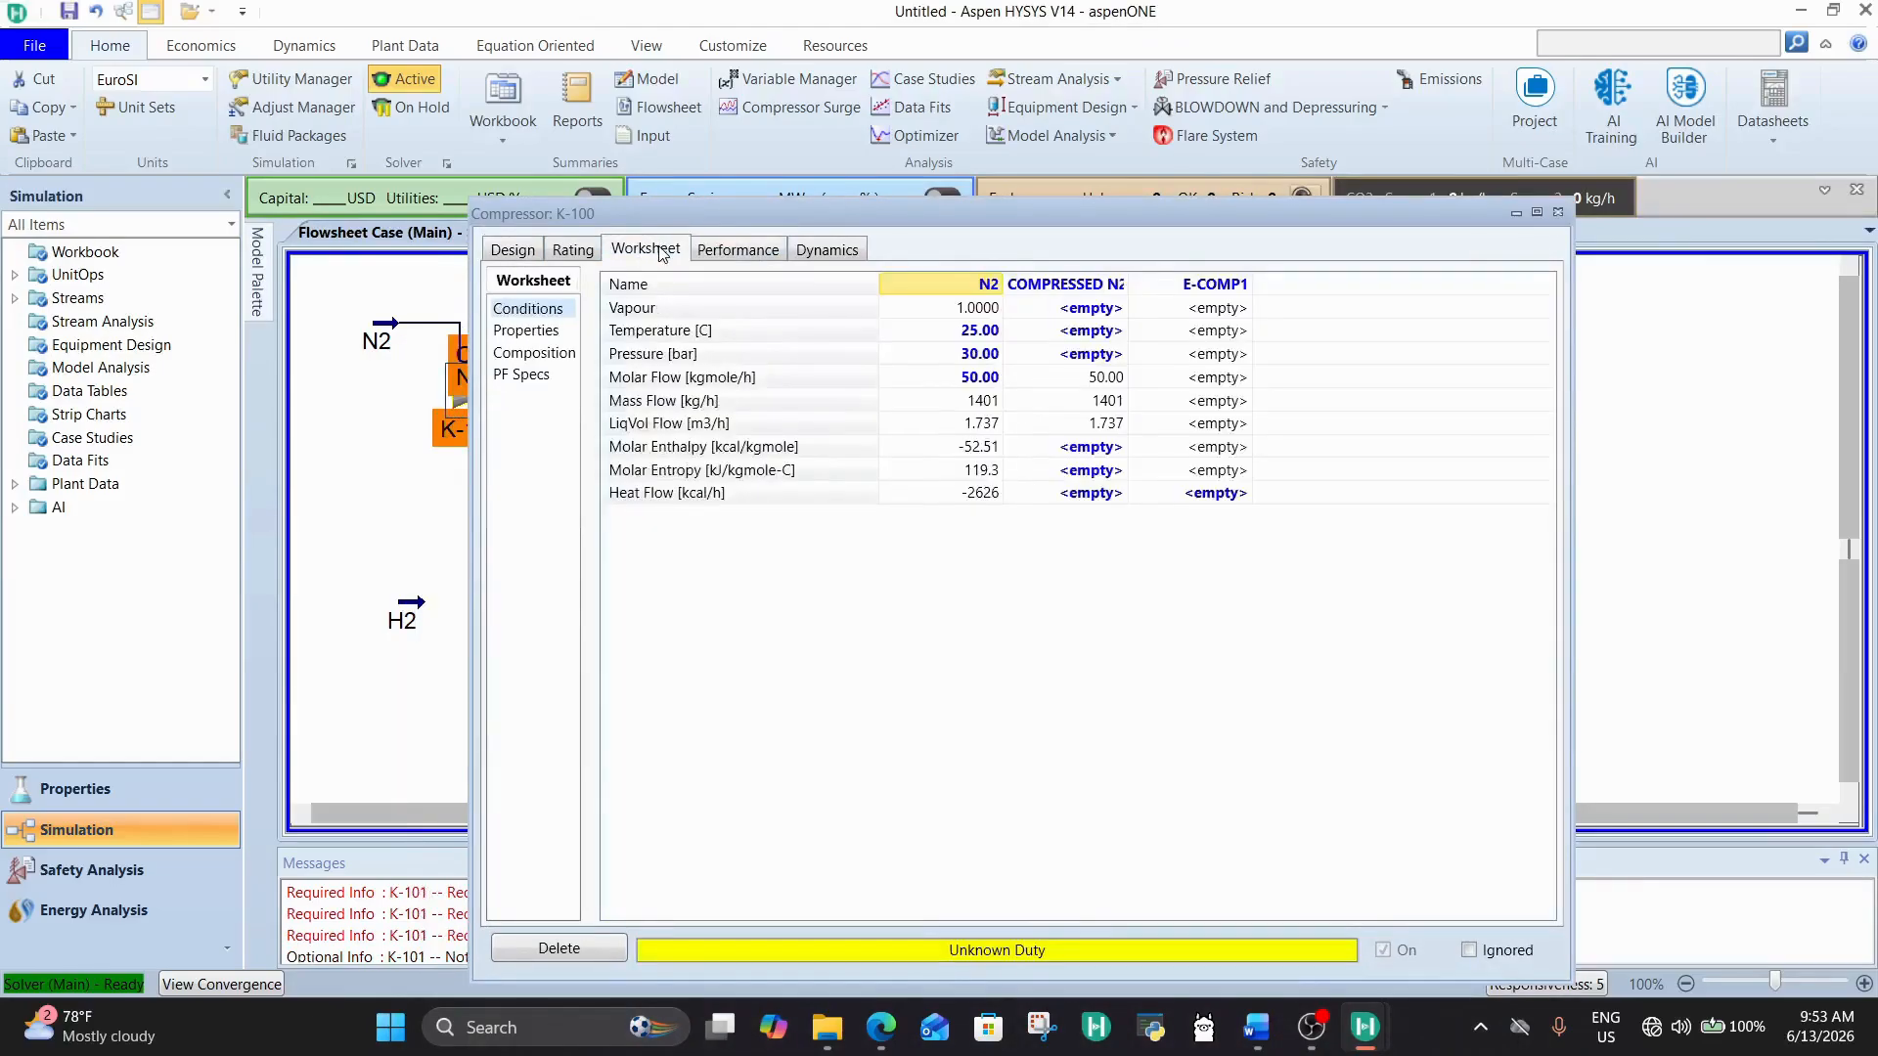
{"action": "left_click", "coordinate": [1088, 358]}
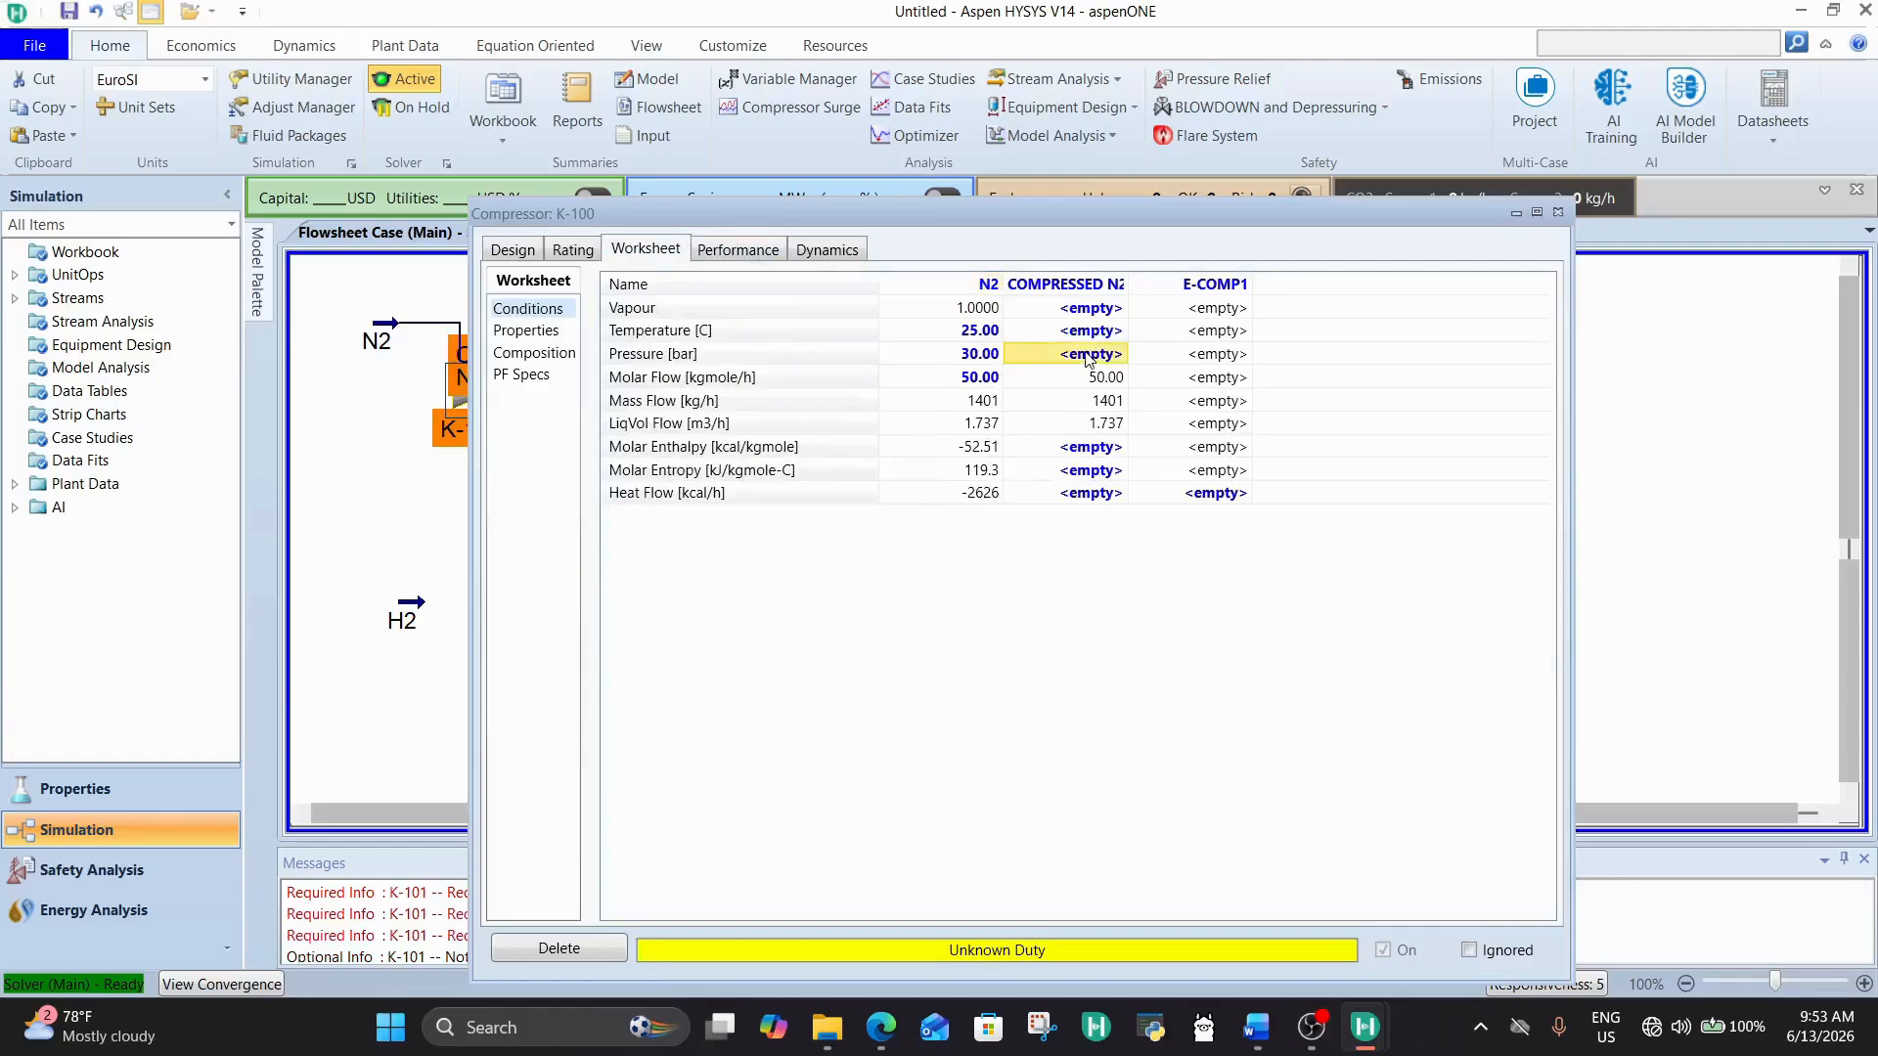
{"action": "left_click", "coordinate": [506, 254]}
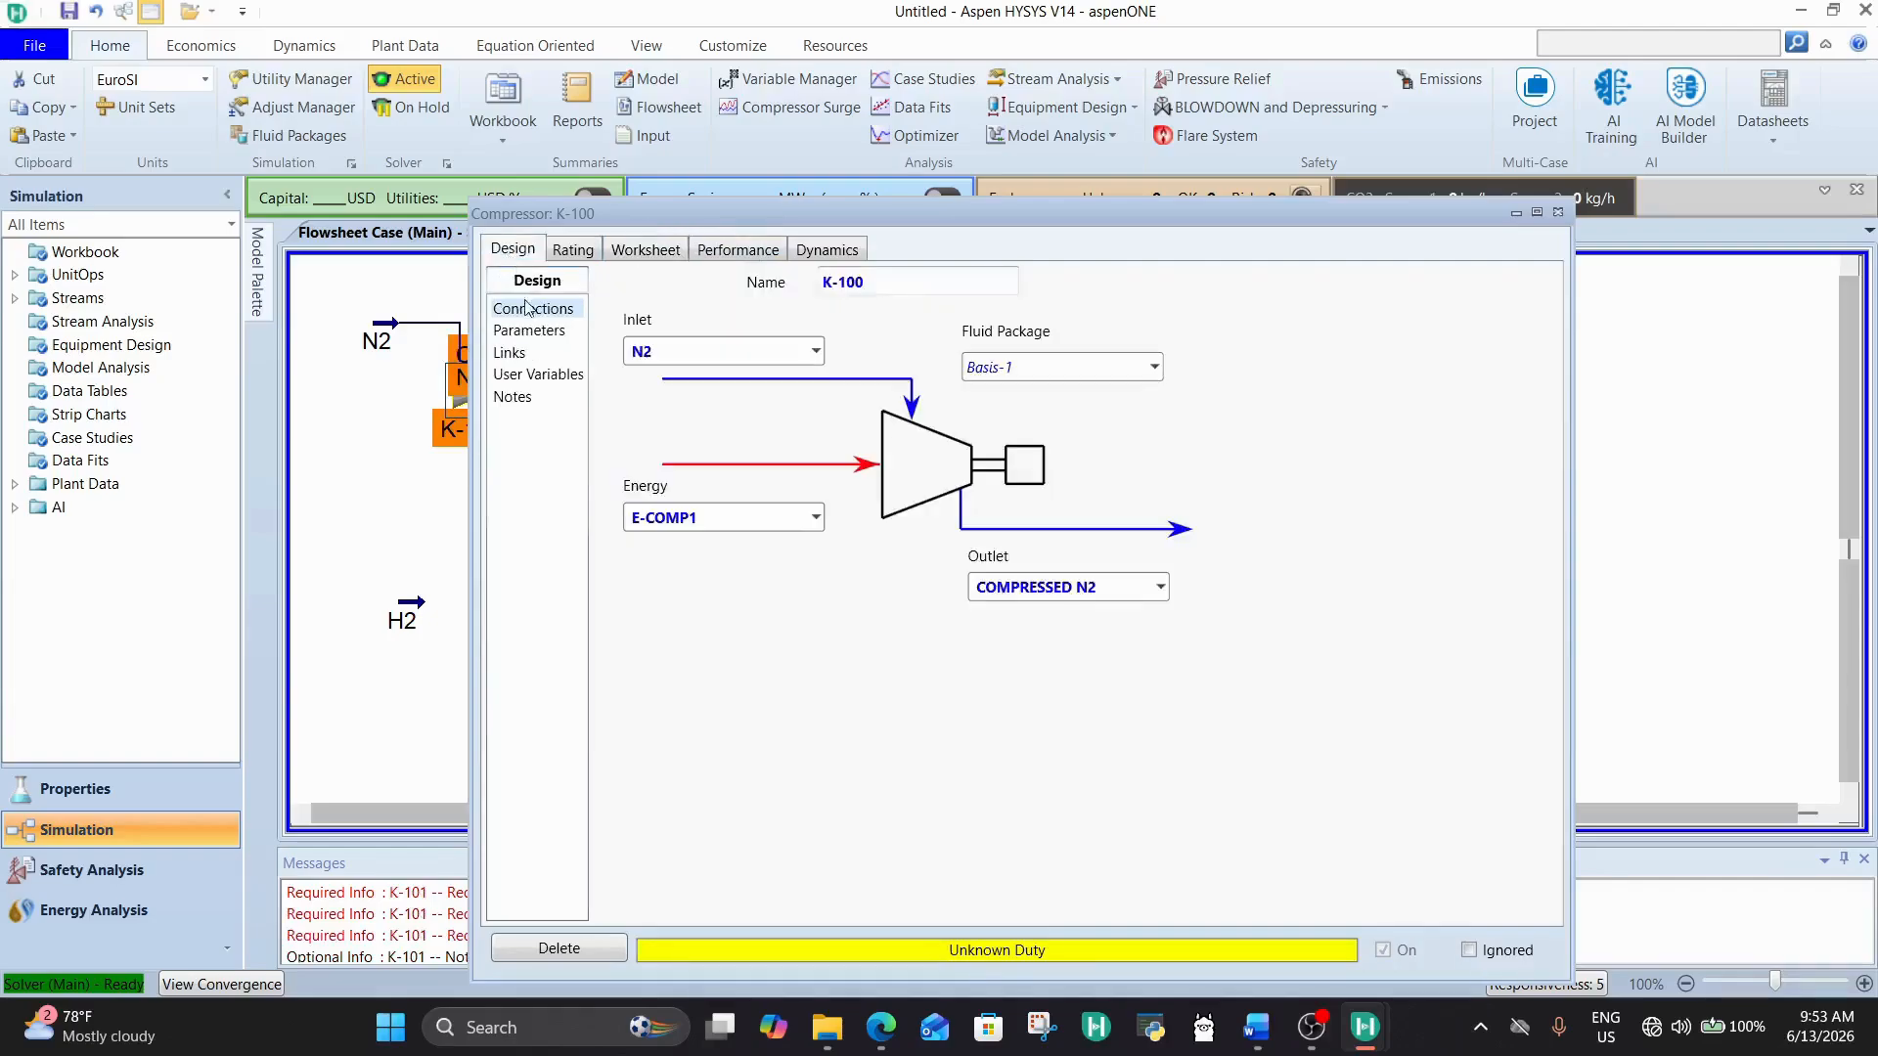
{"action": "left_click", "coordinate": [523, 331]}
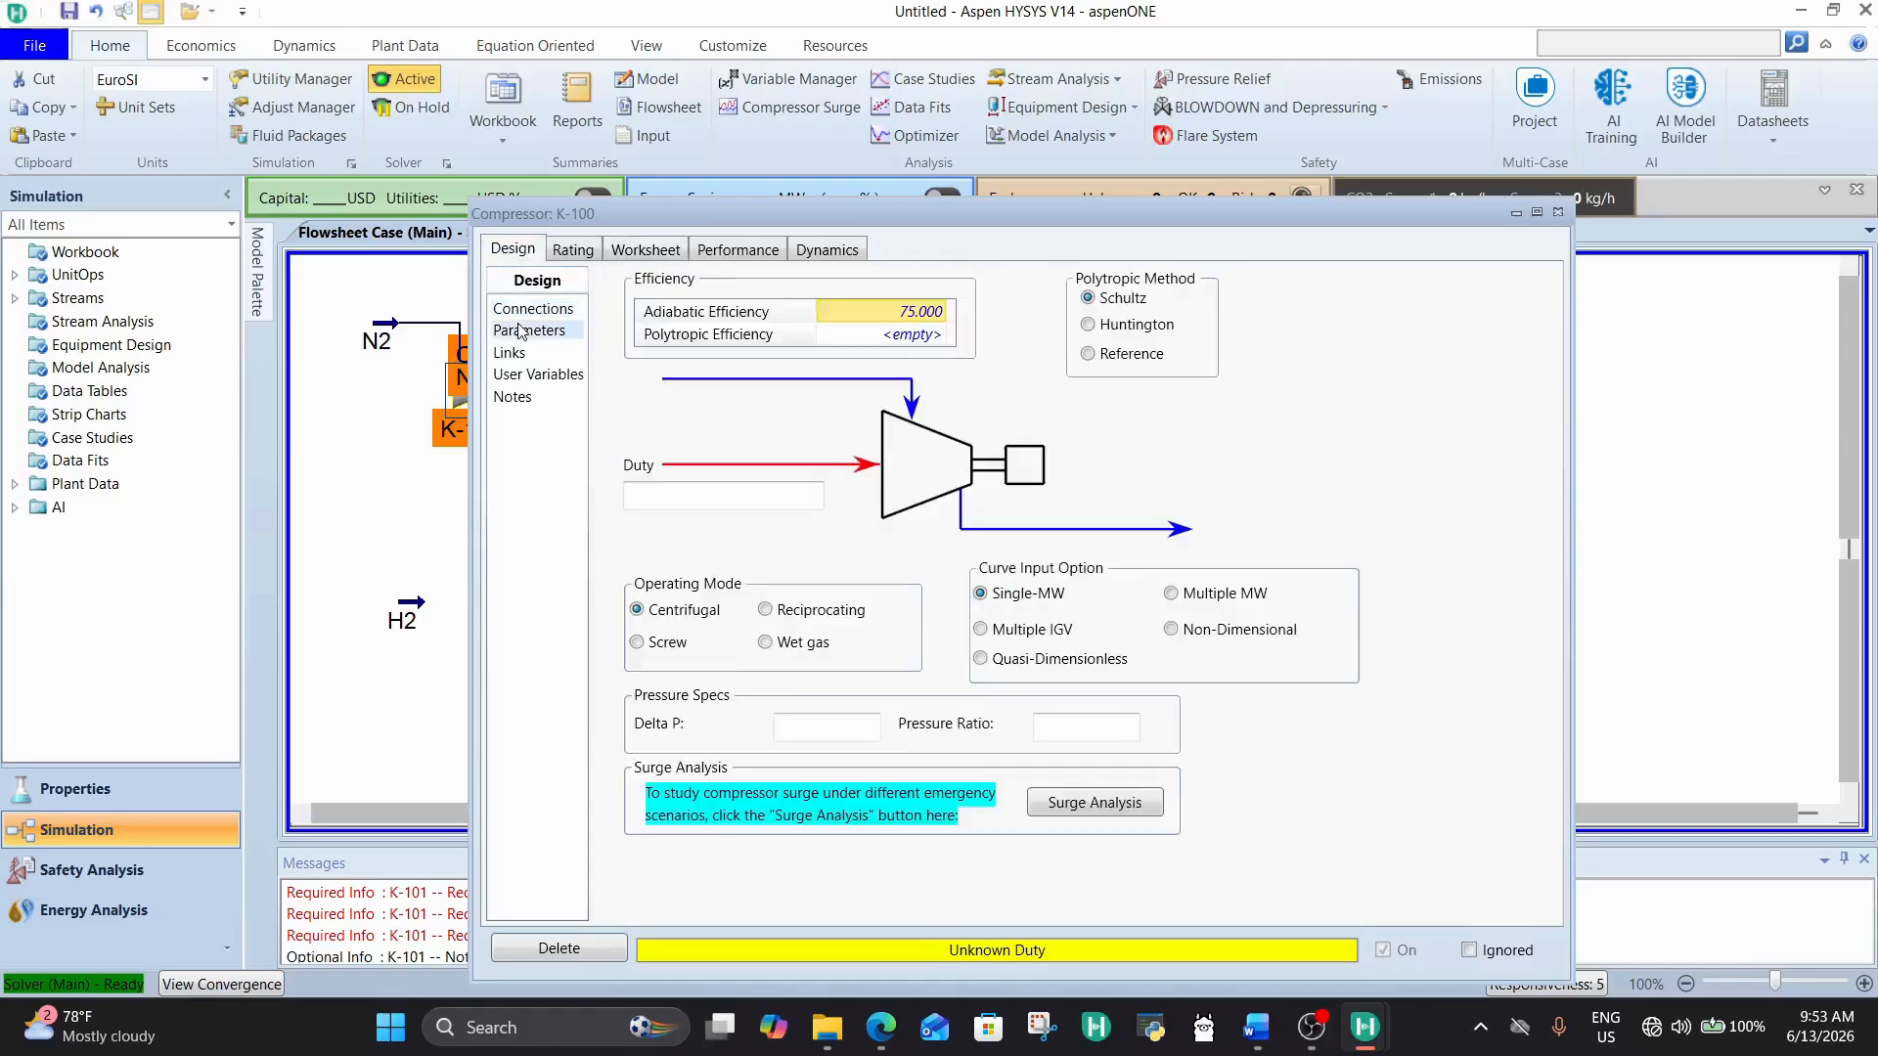
{"action": "left_click", "coordinate": [818, 730]}
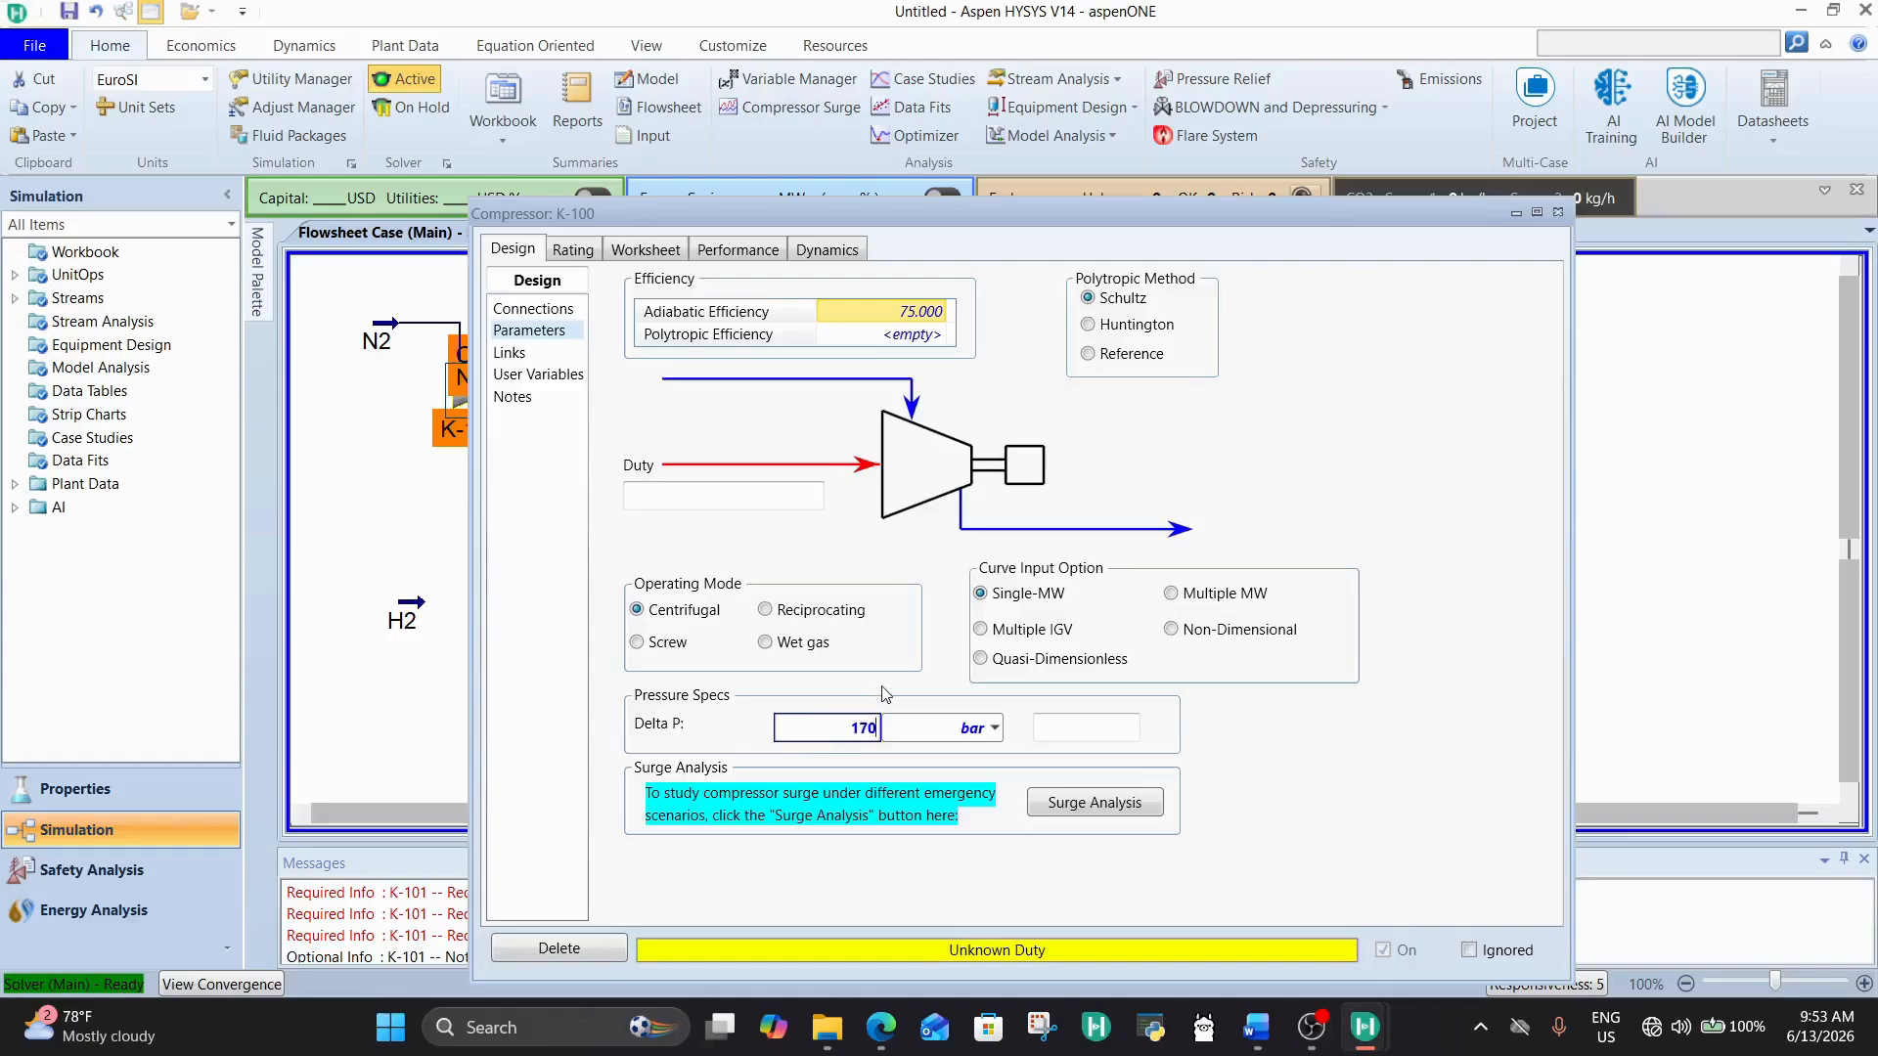
{"action": "key", "text": "Return"}
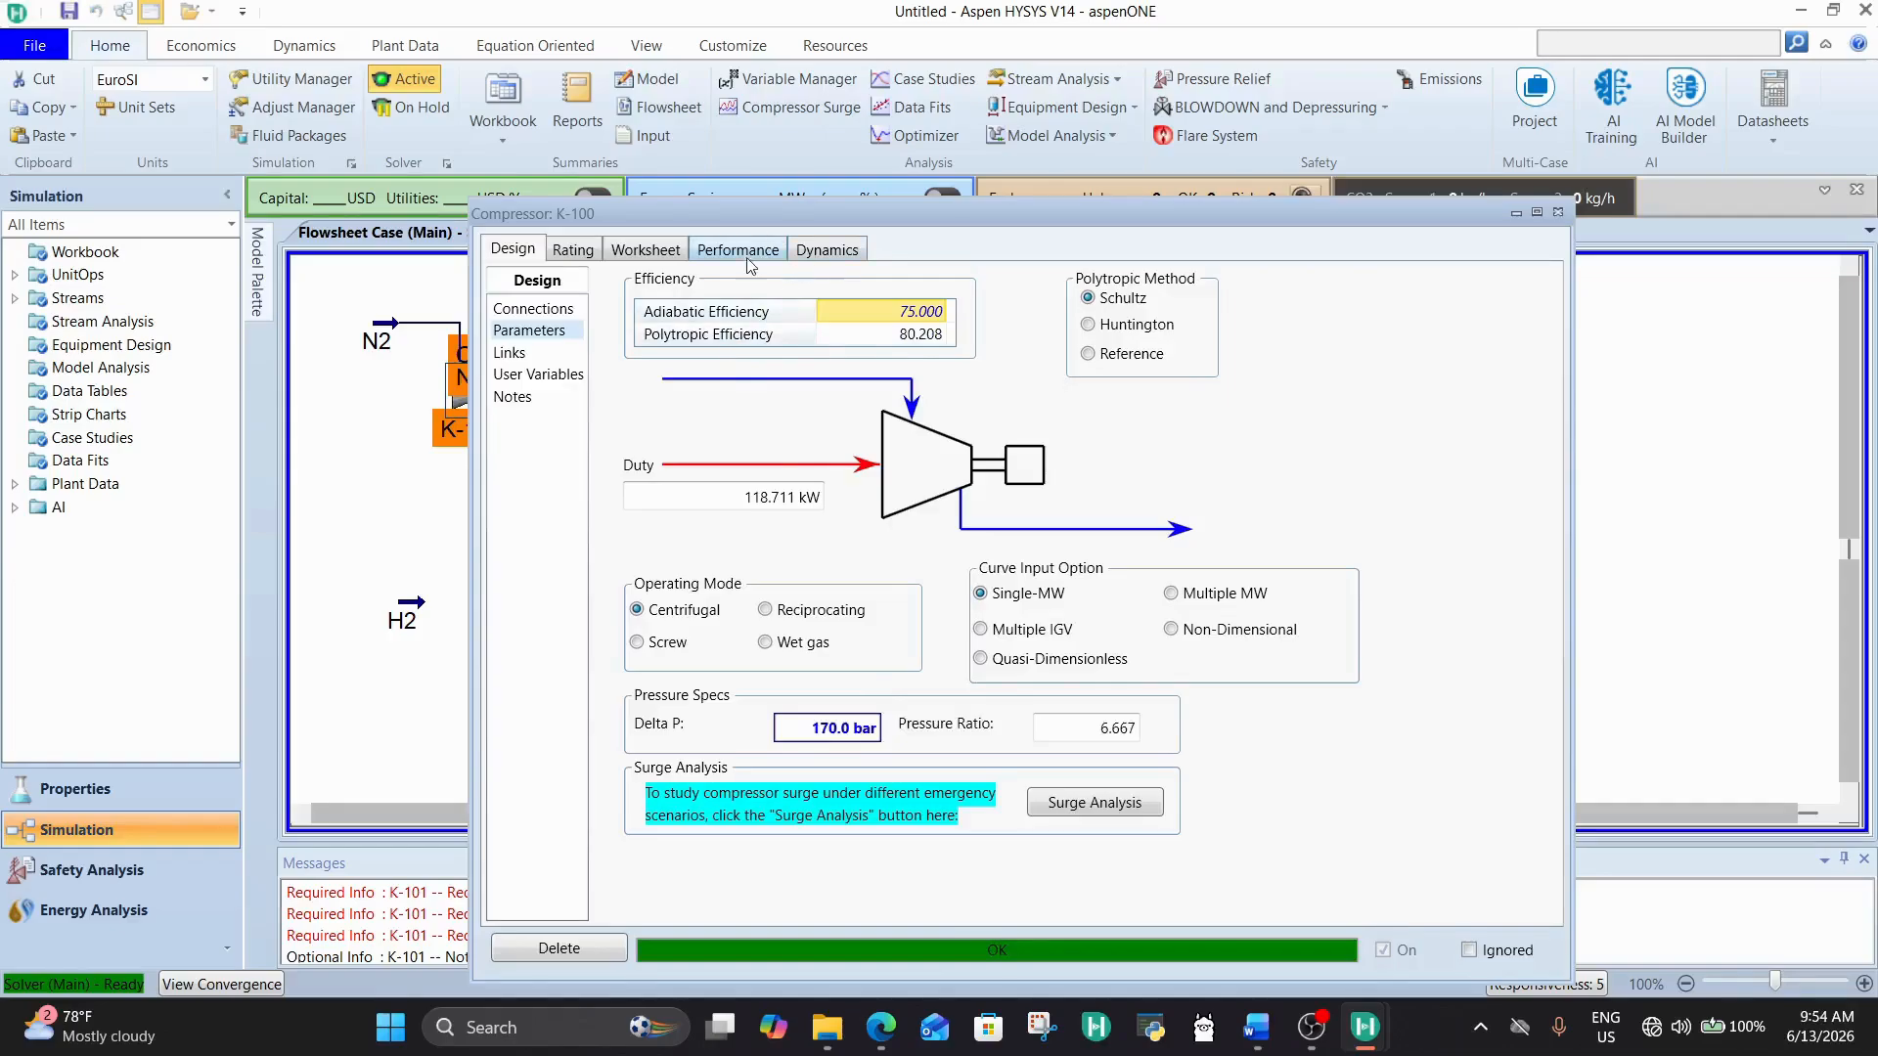
Step: Check the temperature and pressure of COMPRESSED N2 in K-100's worksheet, and close the compressor
{"action": "left_click", "coordinate": [637, 257]}
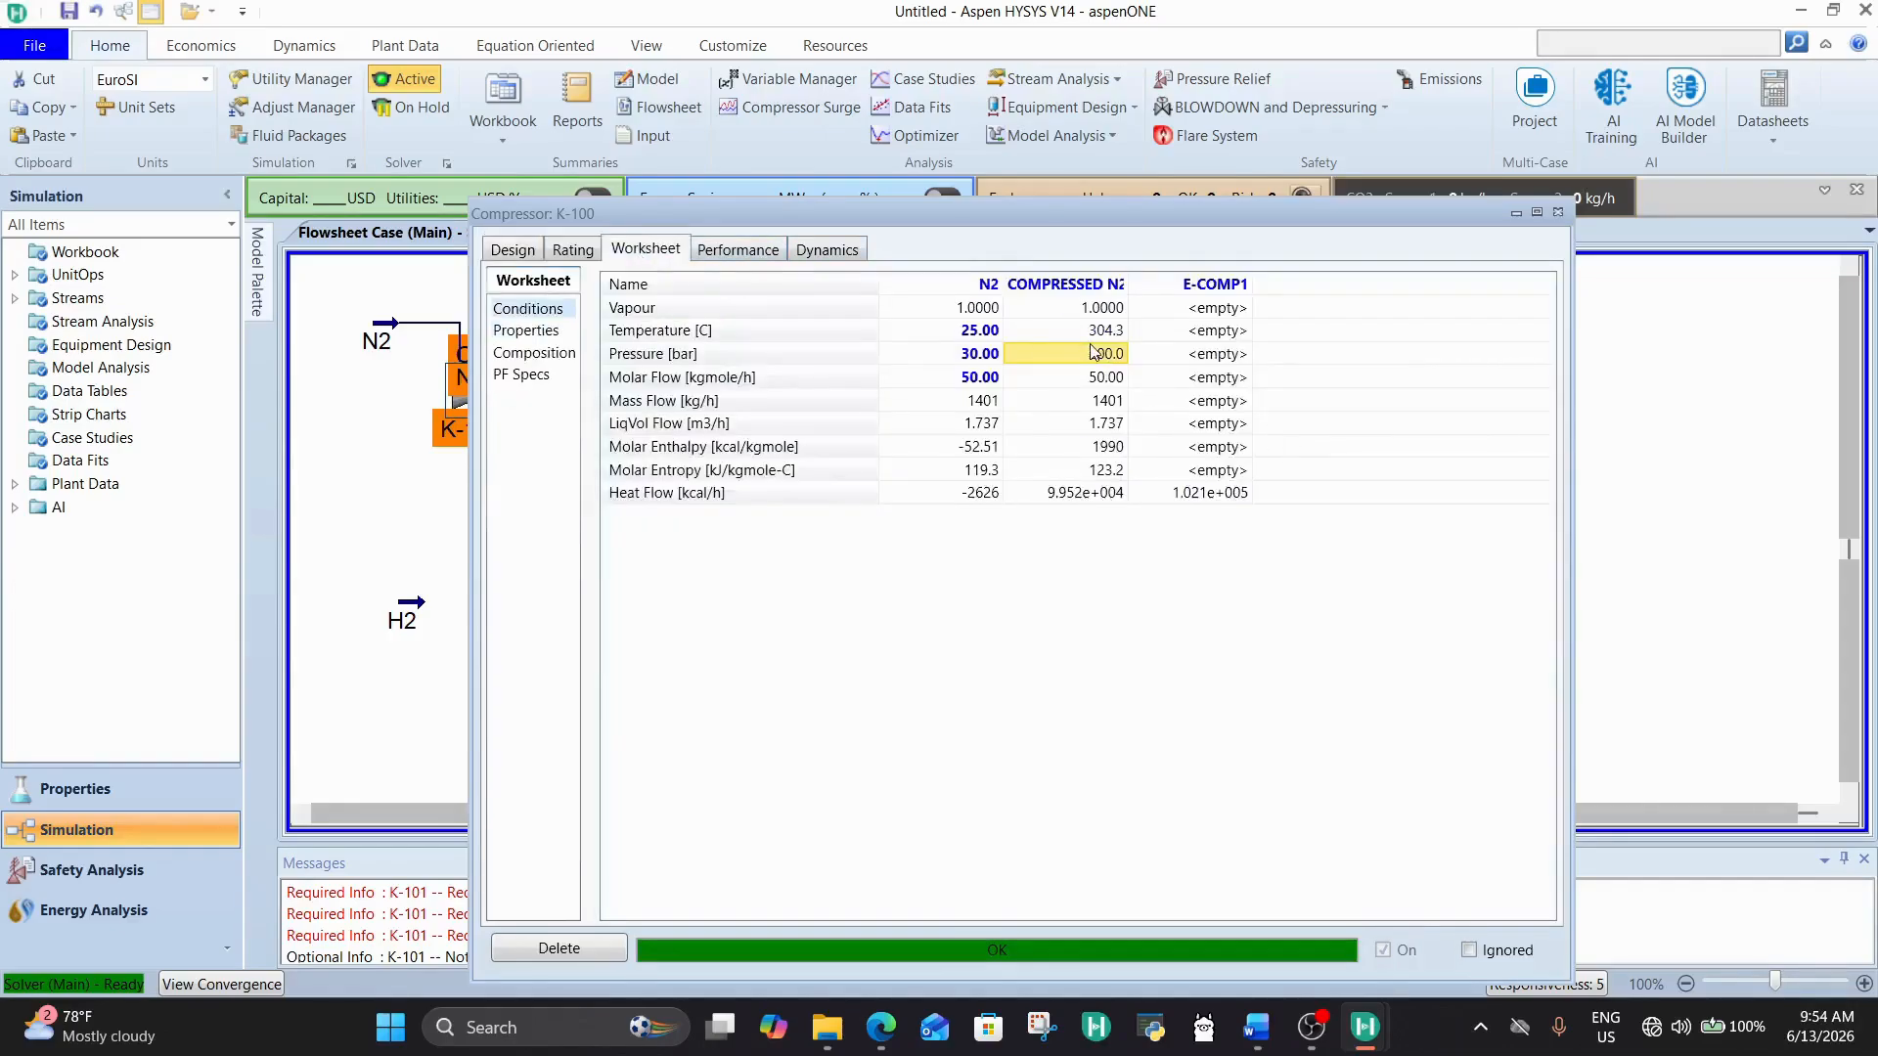
{"action": "left_click", "coordinate": [1095, 401]}
{"action": "left_click", "coordinate": [1107, 330]}
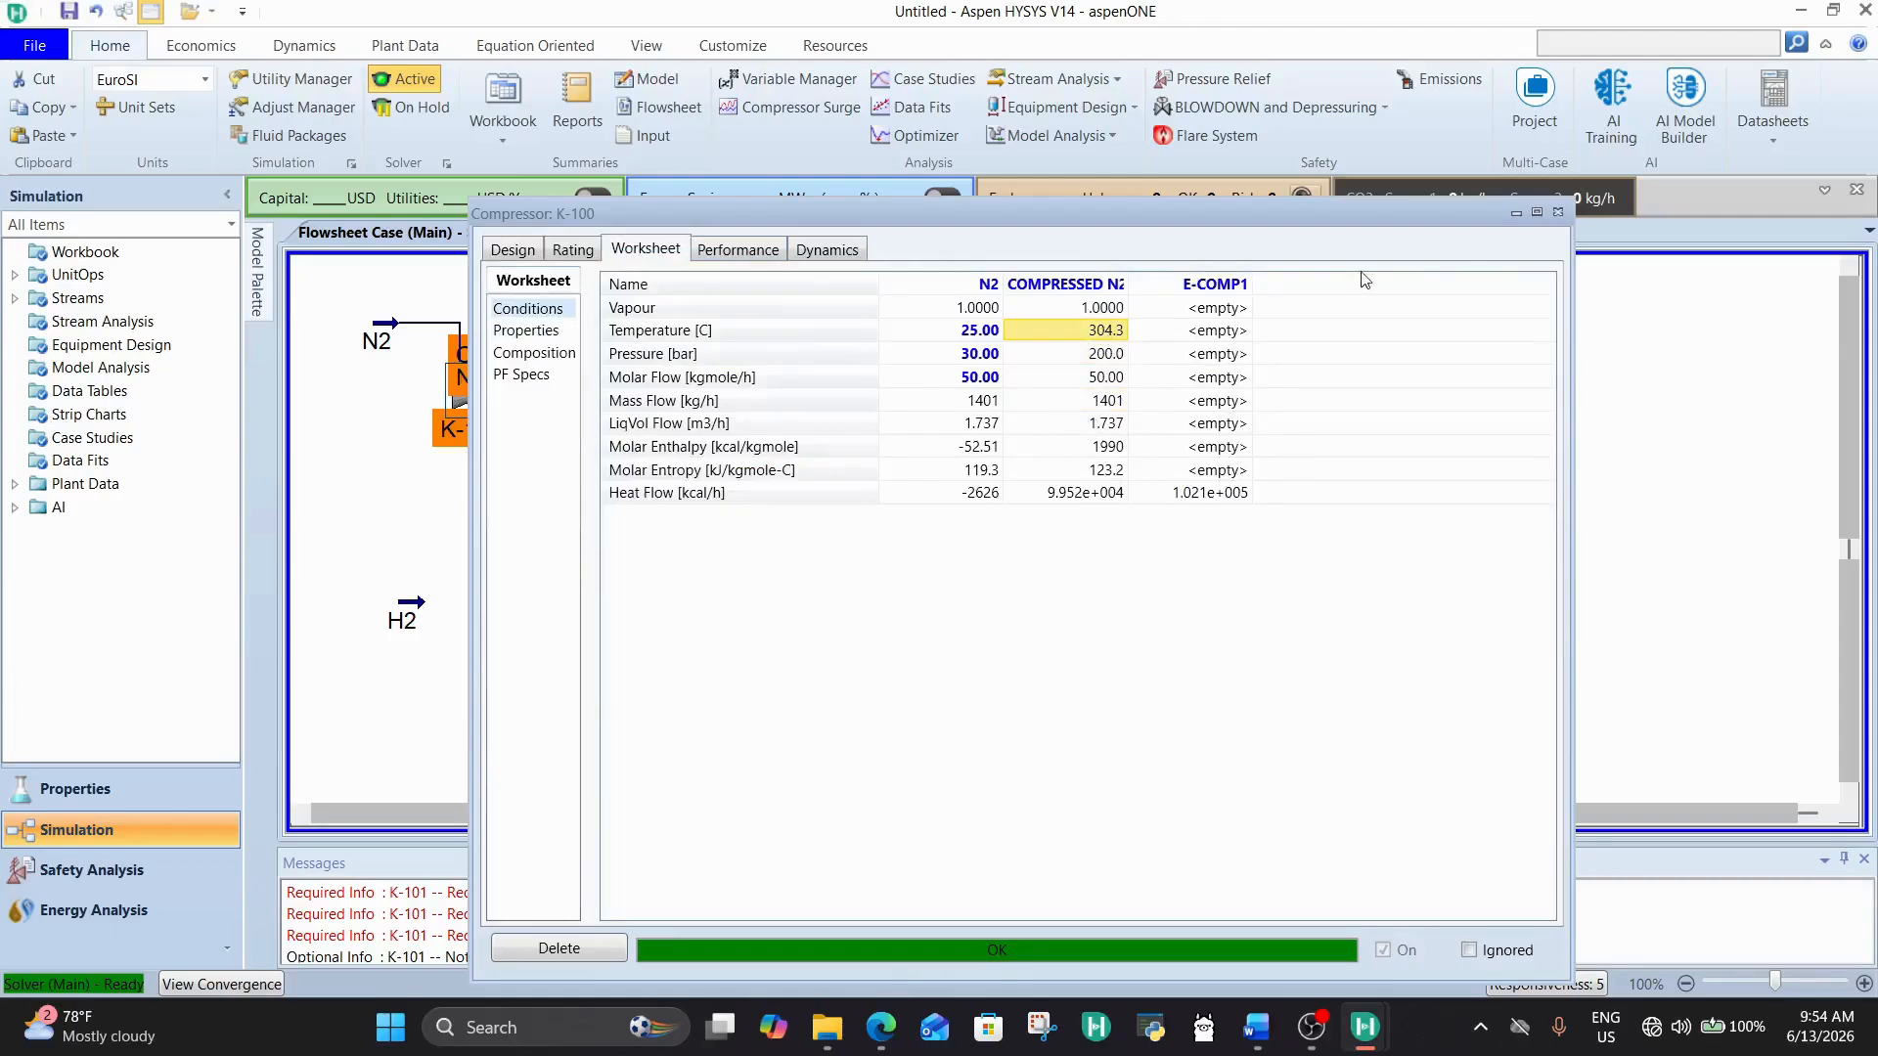
{"action": "left_click", "coordinate": [1559, 213]}
{"action": "left_click", "coordinate": [1023, 480]}
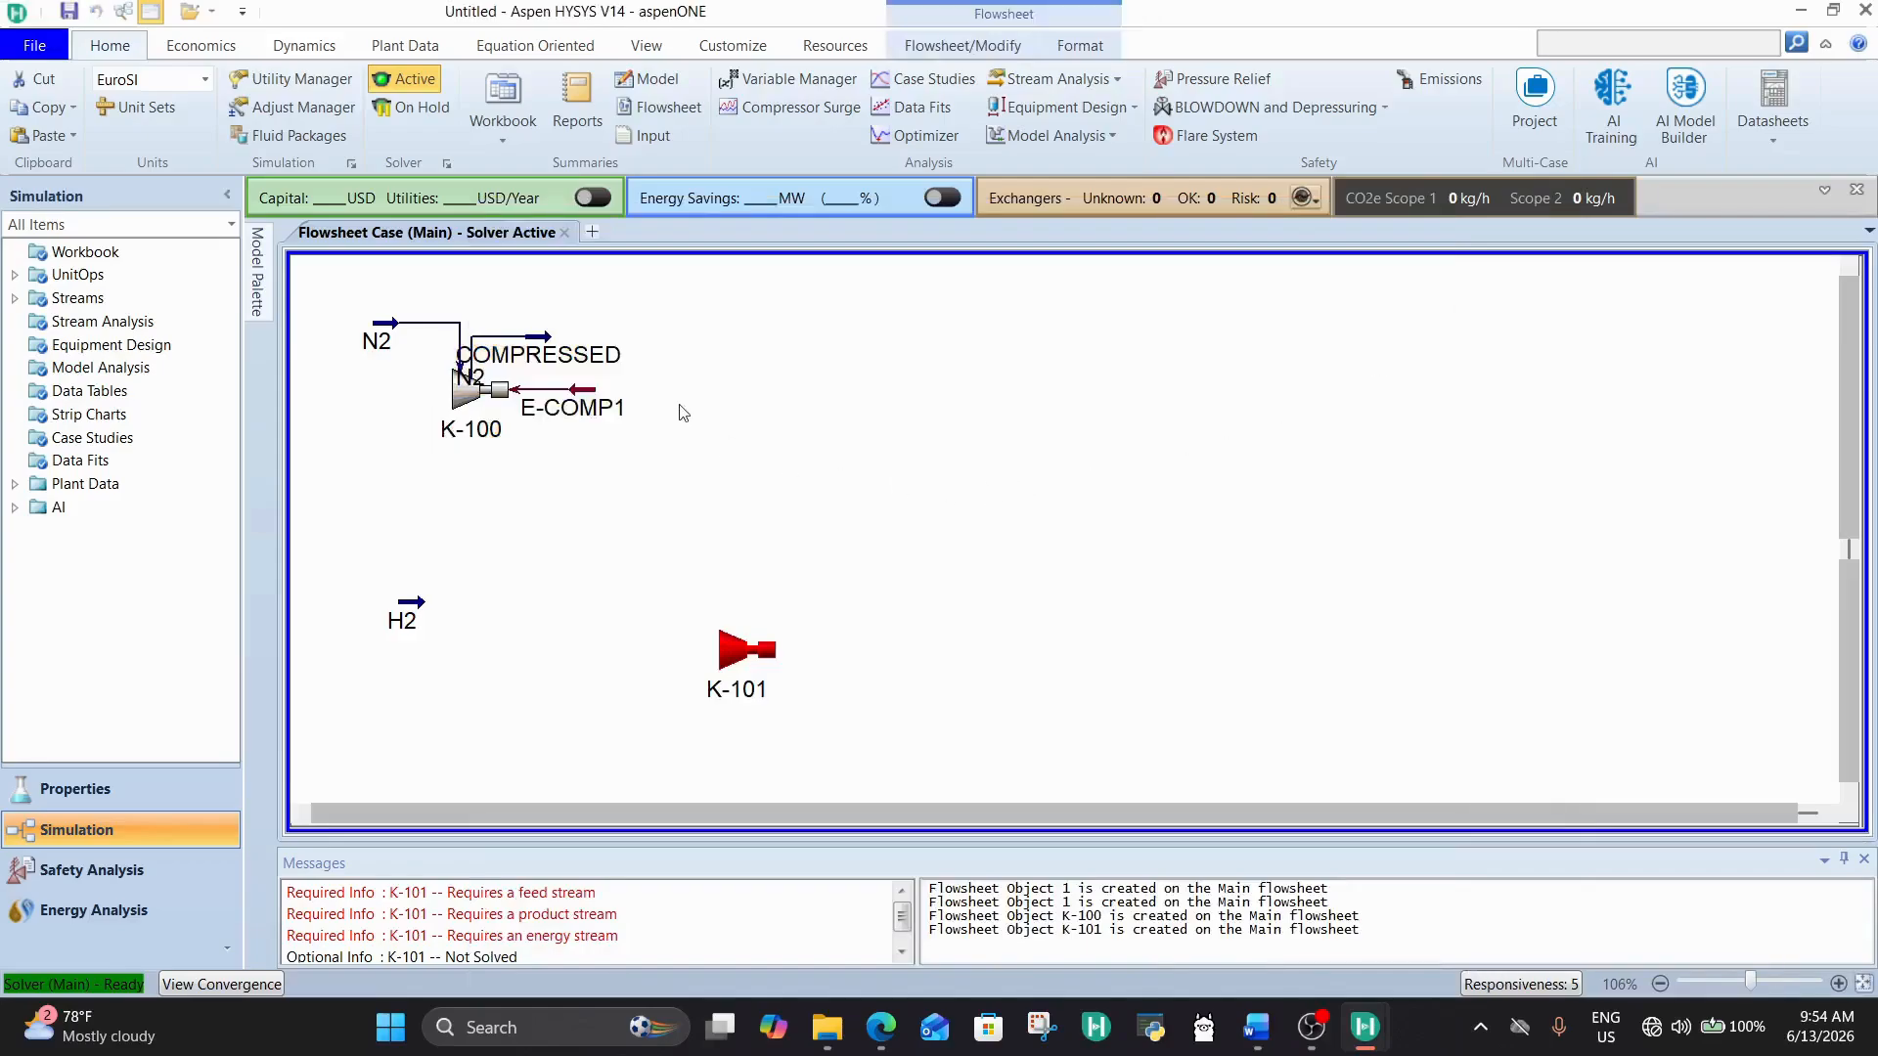
Step: Place the COMPRESSED N2 stream well to the right of K-100 and shift the compressor slightly down for a clear layout
{"action": "left_click_drag", "start_coordinate": [560, 343], "coordinate": [726, 331]}
{"action": "left_click_drag", "start_coordinate": [469, 391], "coordinate": [451, 437]}
{"action": "left_click", "coordinate": [652, 483]}
{"action": "left_click_drag", "start_coordinate": [716, 338], "coordinate": [825, 491]}
{"action": "left_click", "coordinate": [610, 597]}
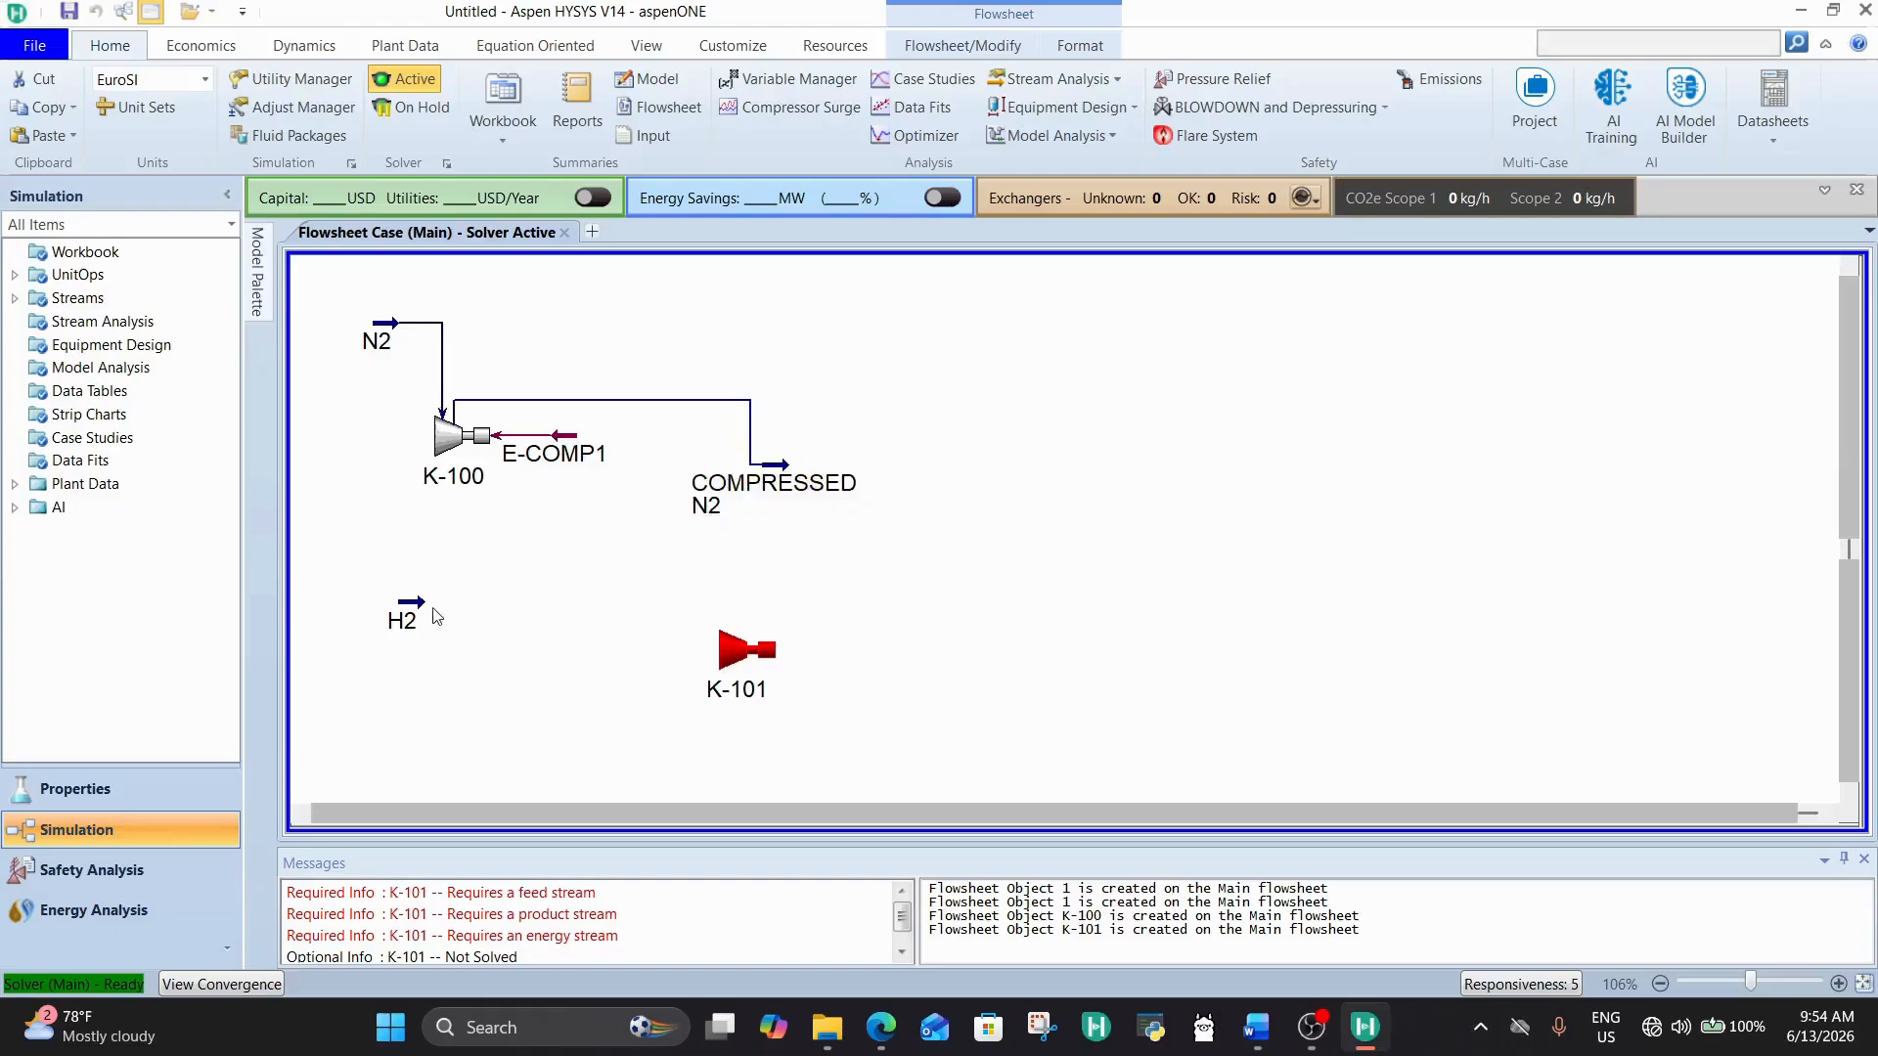
Step: Place compressor K-101 just below and right of the H2 stream, and connect H2 as its inlet
{"action": "left_click_drag", "start_coordinate": [399, 607], "coordinate": [366, 620]}
{"action": "left_click_drag", "start_coordinate": [732, 701], "coordinate": [455, 709]}
{"action": "double_click", "coordinate": [456, 709]}
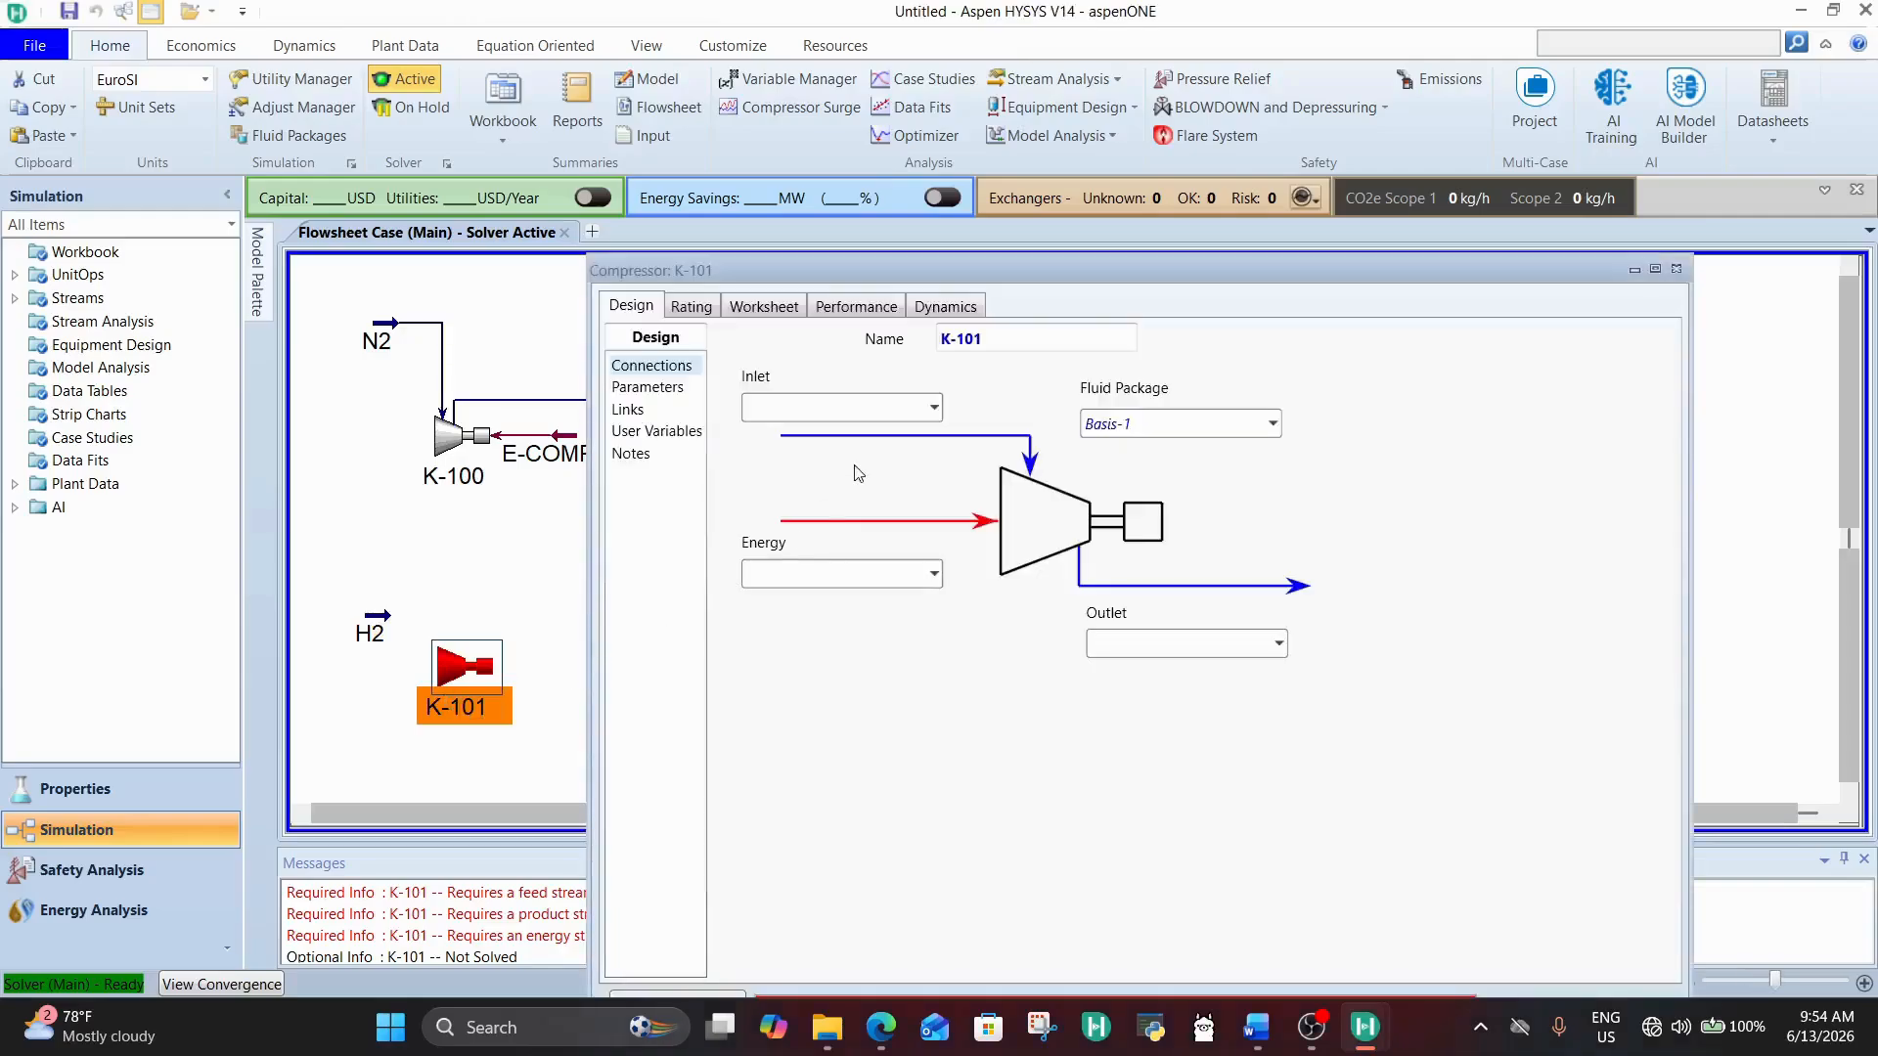
{"action": "left_click", "coordinate": [934, 408]}
{"action": "left_click", "coordinate": [860, 466]}
Step: Set K-101's energy stream to E-COMP2 and its outlet stream to COMPRESSED H2
{"action": "left_click", "coordinate": [831, 571]}
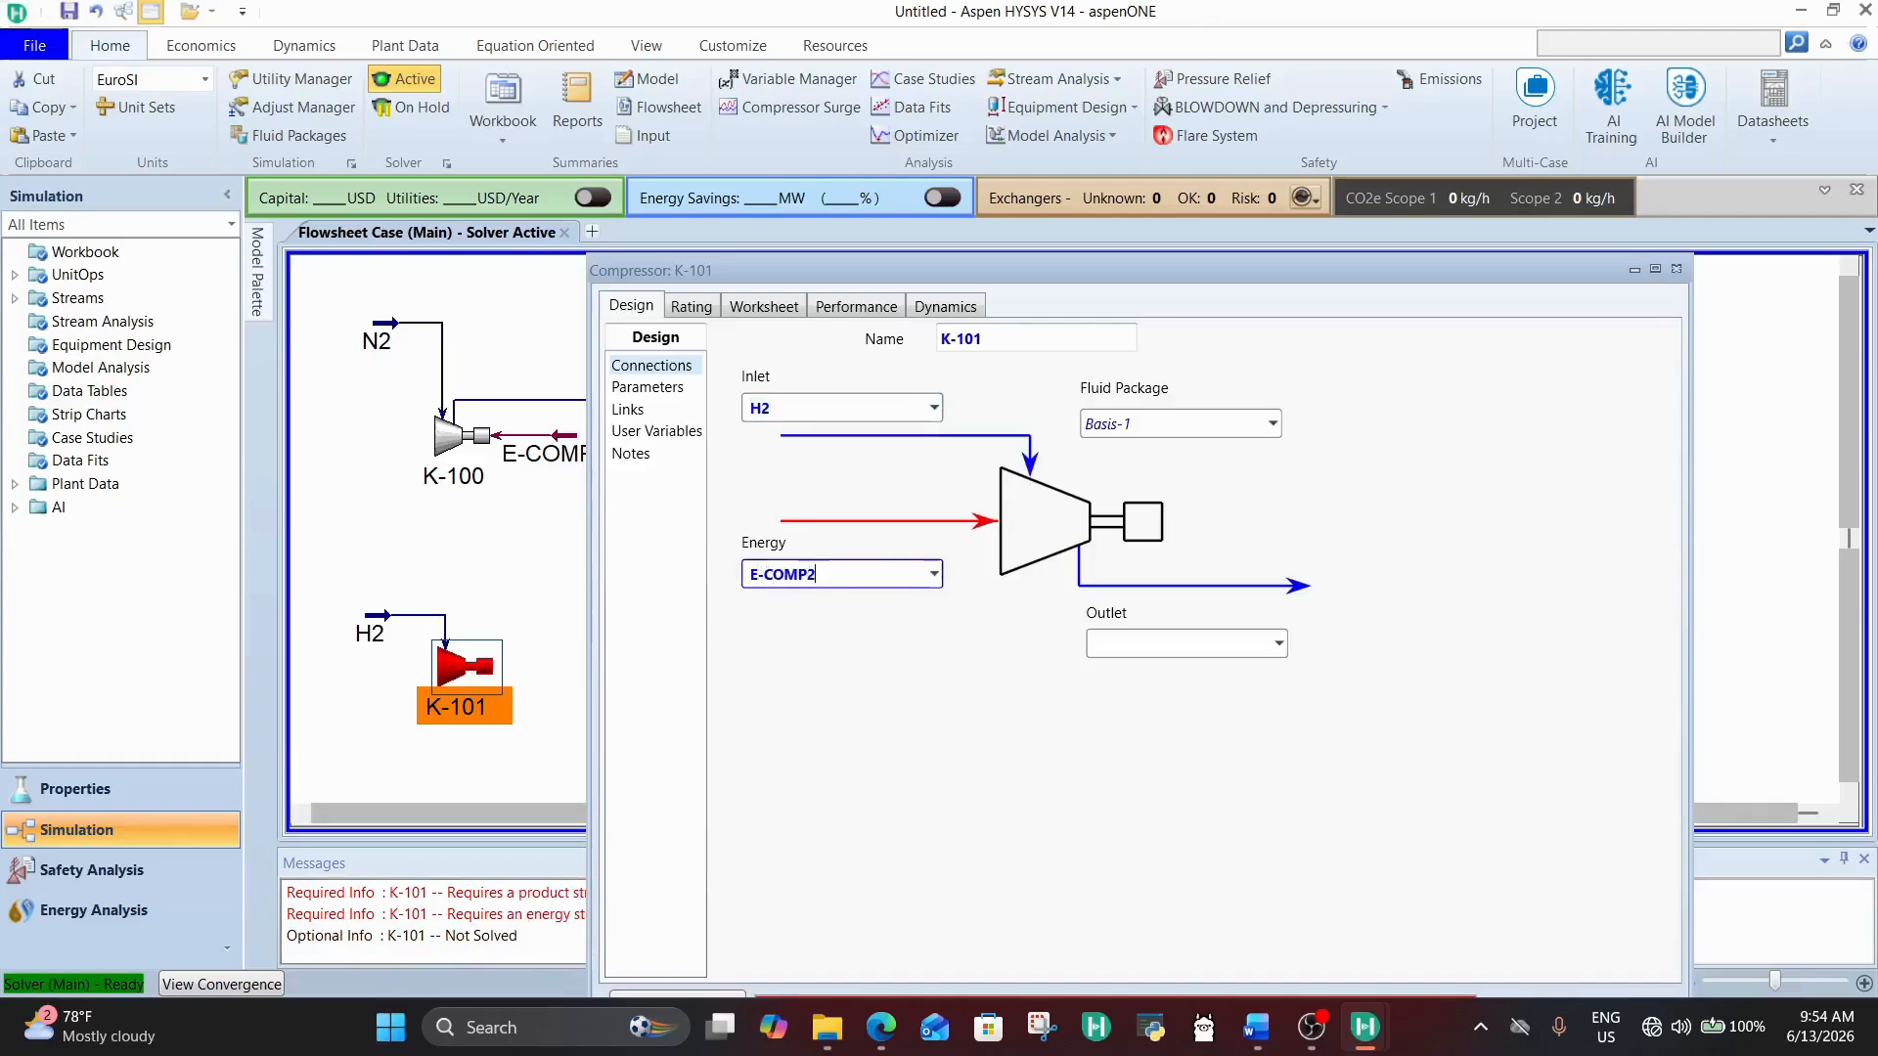
{"action": "type", "text": "E-COMP2"}
{"action": "key", "text": "Return"}
{"action": "left_click", "coordinate": [1192, 642]}
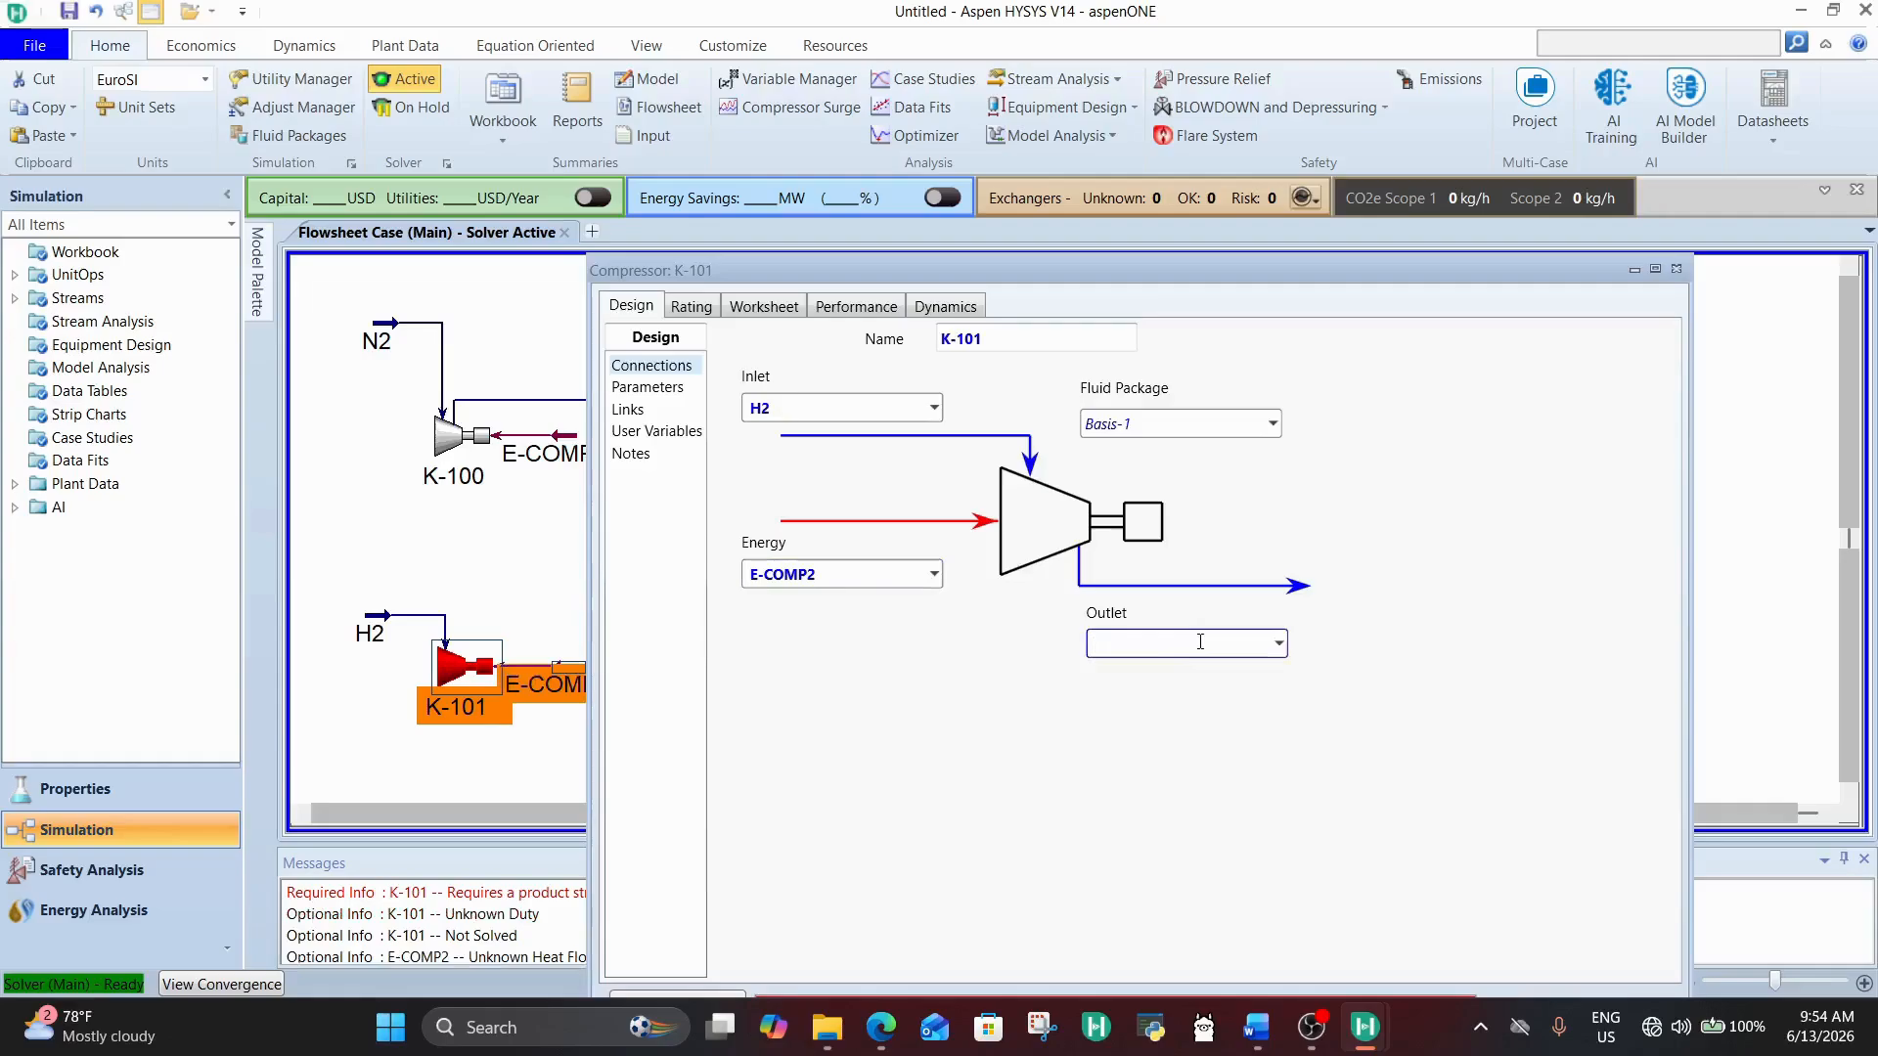
{"action": "type", "text": "COMORESSED H2"}
{"action": "key", "text": "Return"}
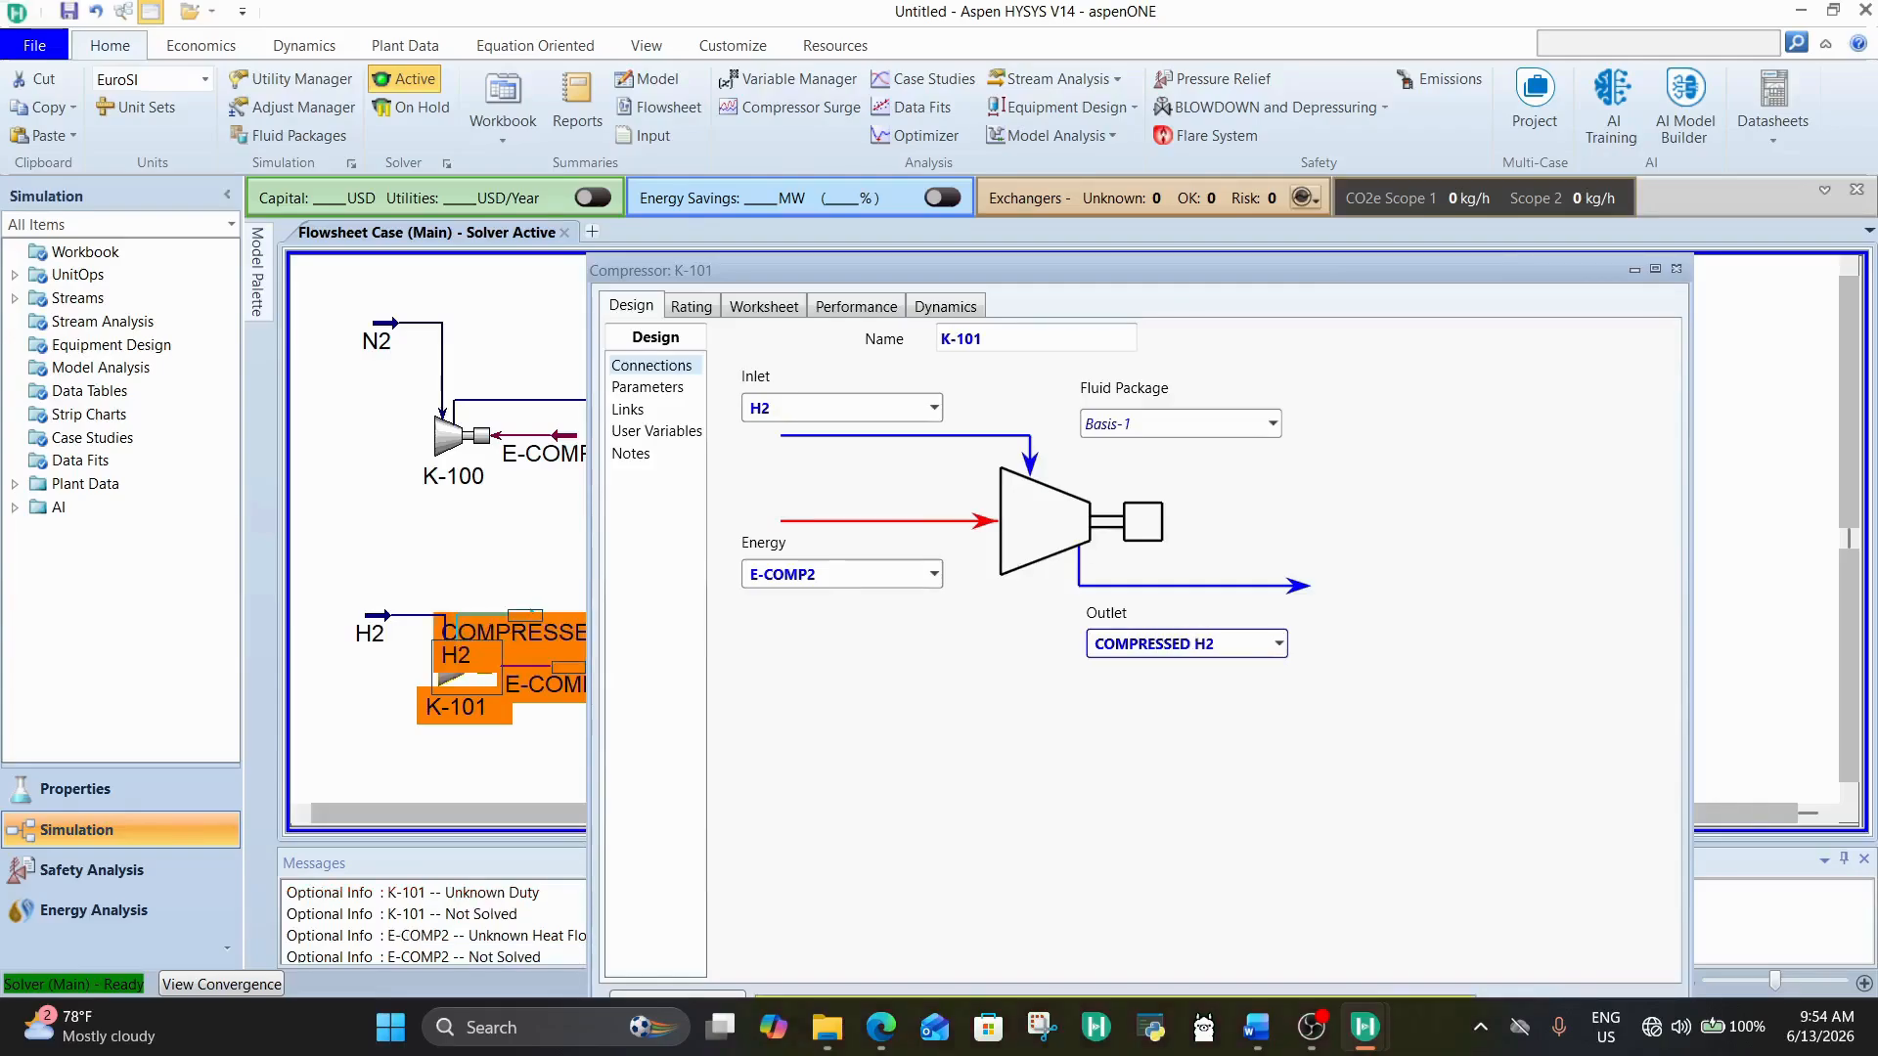
Step: Set the pressure increase (Delta P) of compressor K-101 to 170 bar
{"action": "left_click", "coordinate": [647, 388]}
{"action": "left_click", "coordinate": [920, 789]}
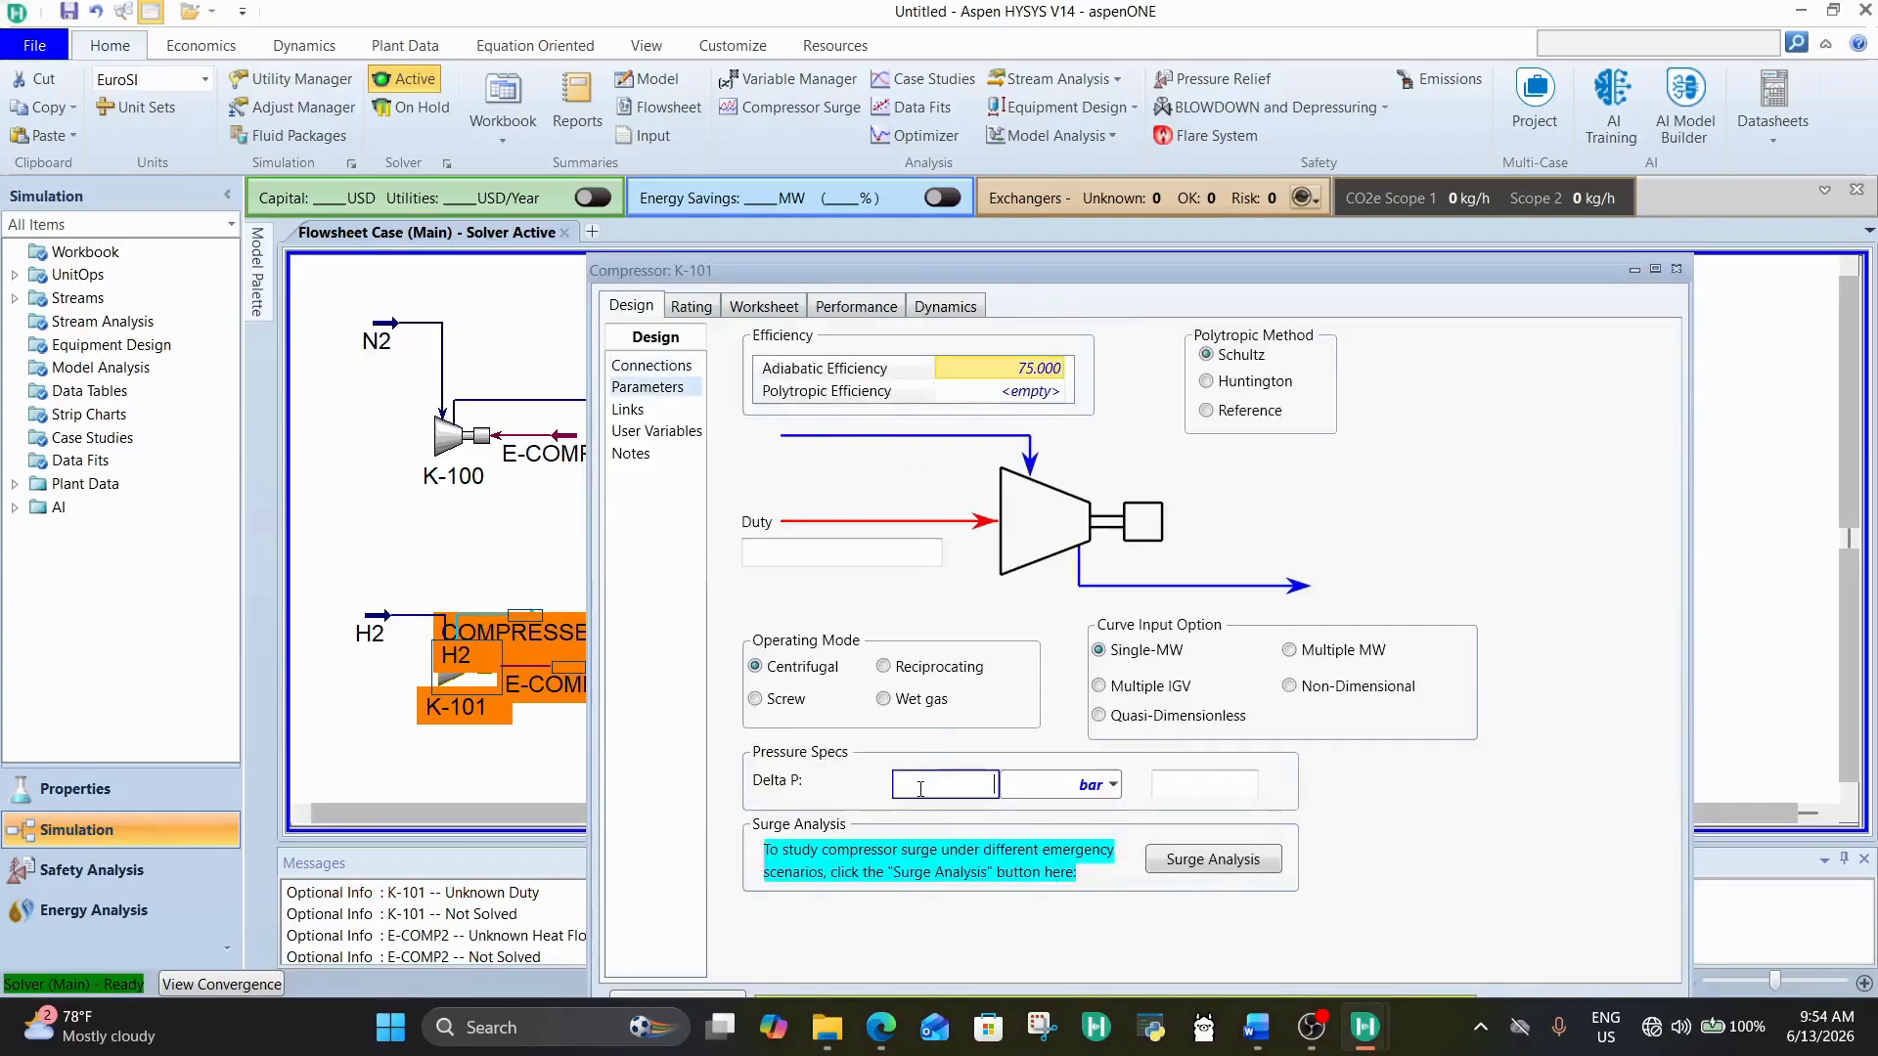
{"action": "type", "text": "170"}
{"action": "key", "text": "Return"}
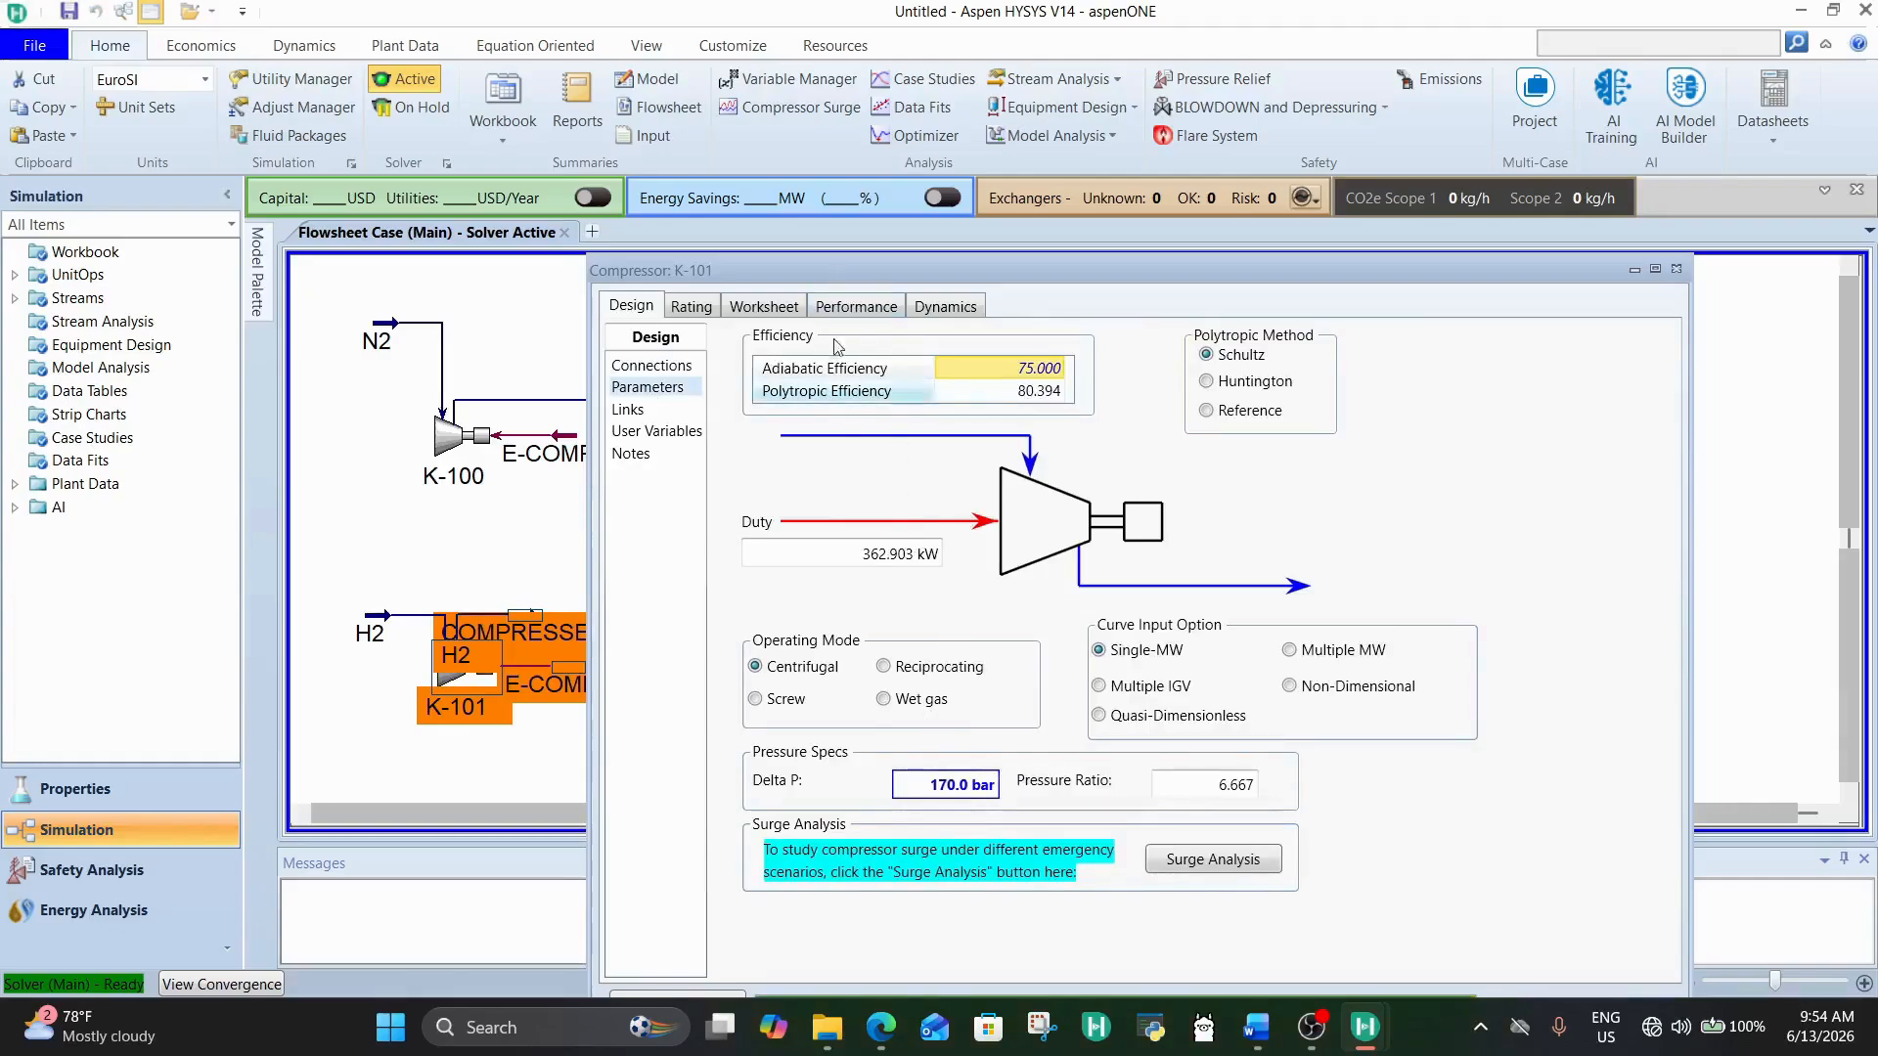
Step: Check the temperature and pressure of COMPRESSED H2 in K-101's worksheet, and close the compressor
{"action": "left_click", "coordinate": [876, 306]}
{"action": "left_click", "coordinate": [771, 303]}
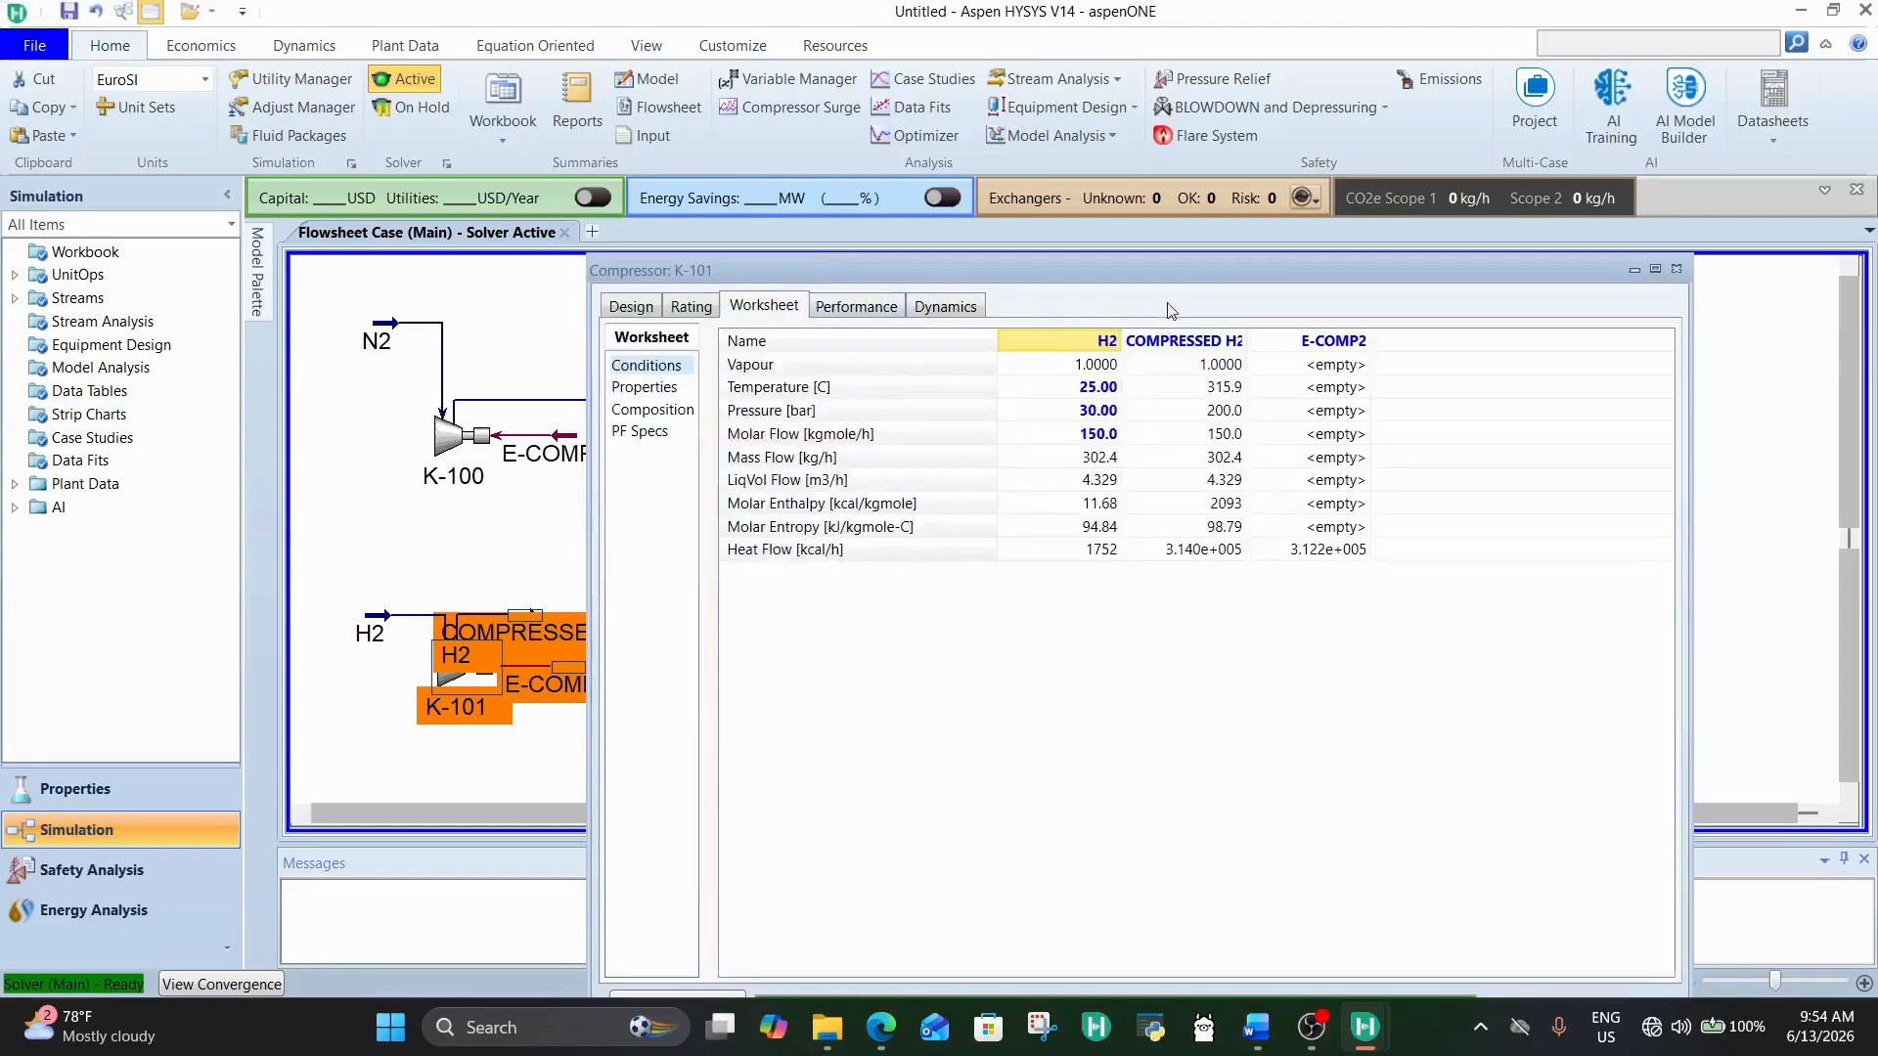
{"action": "left_click_drag", "start_coordinate": [1173, 278], "coordinate": [1107, 134]}
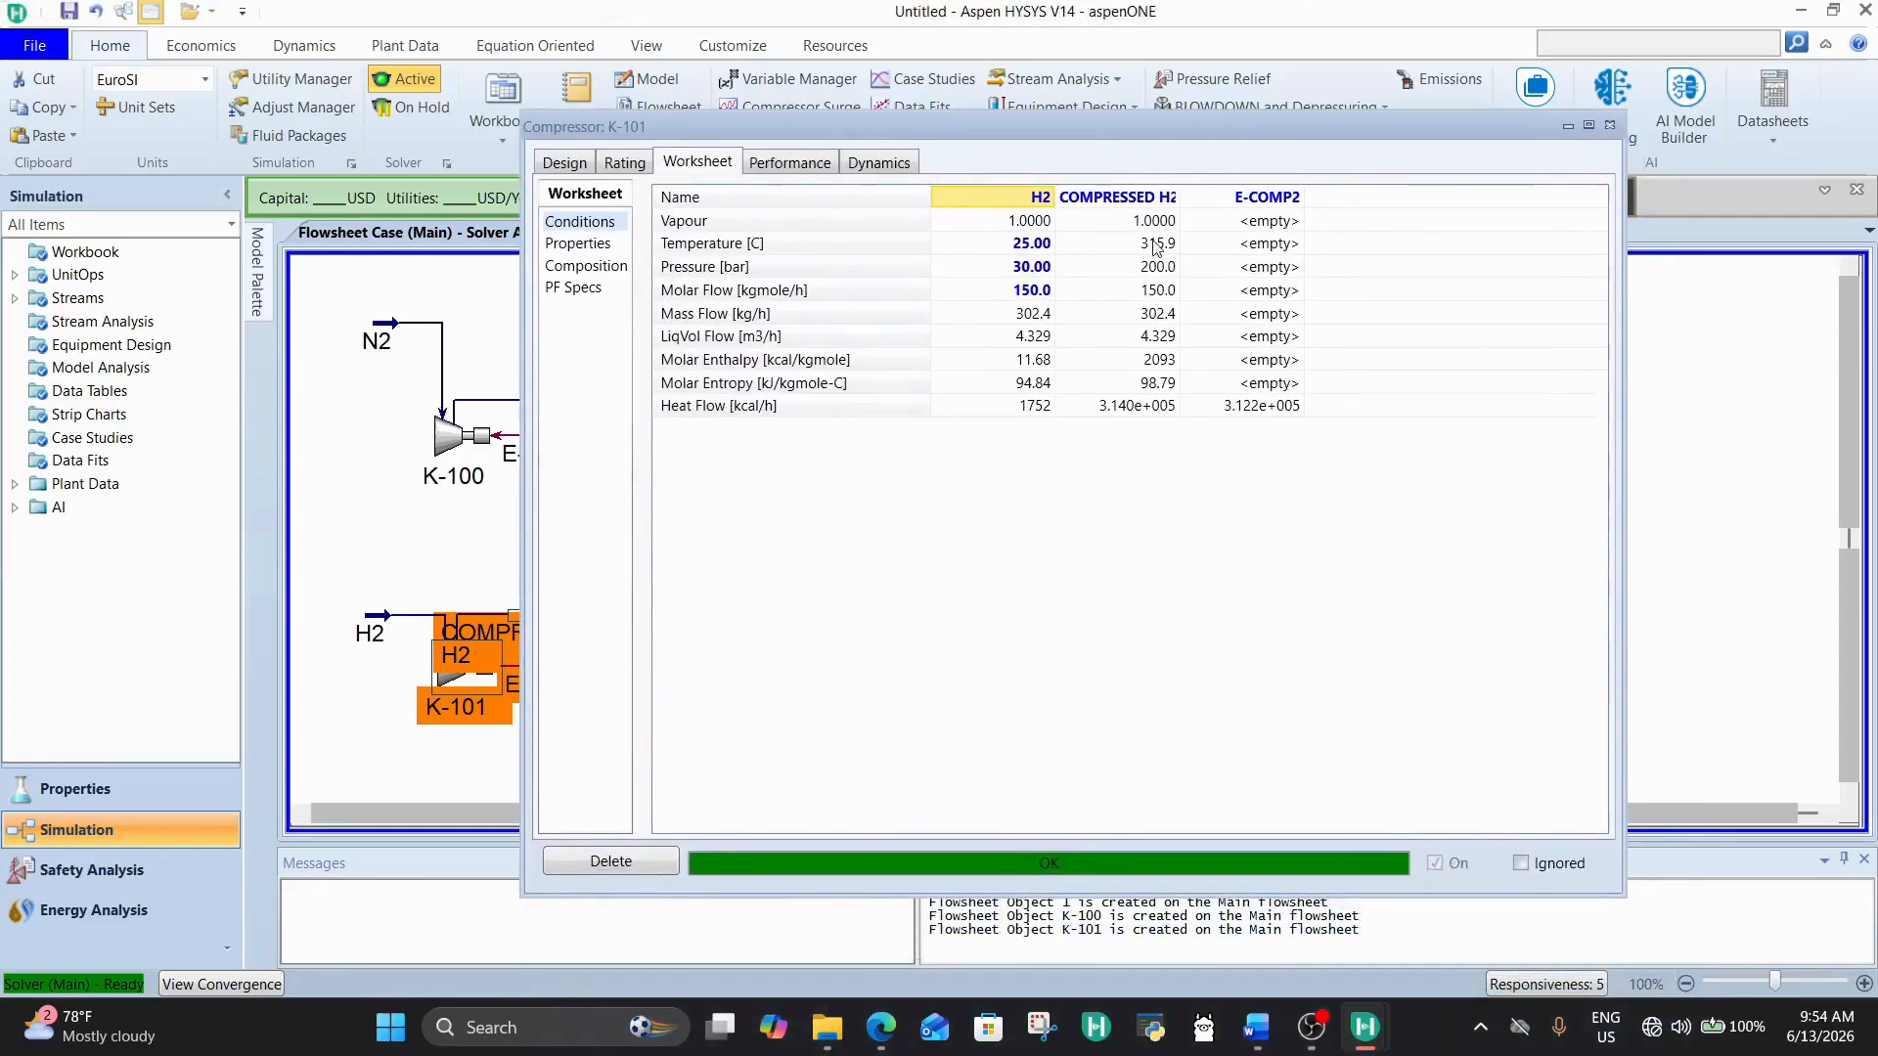
{"action": "left_click", "coordinate": [1157, 244]}
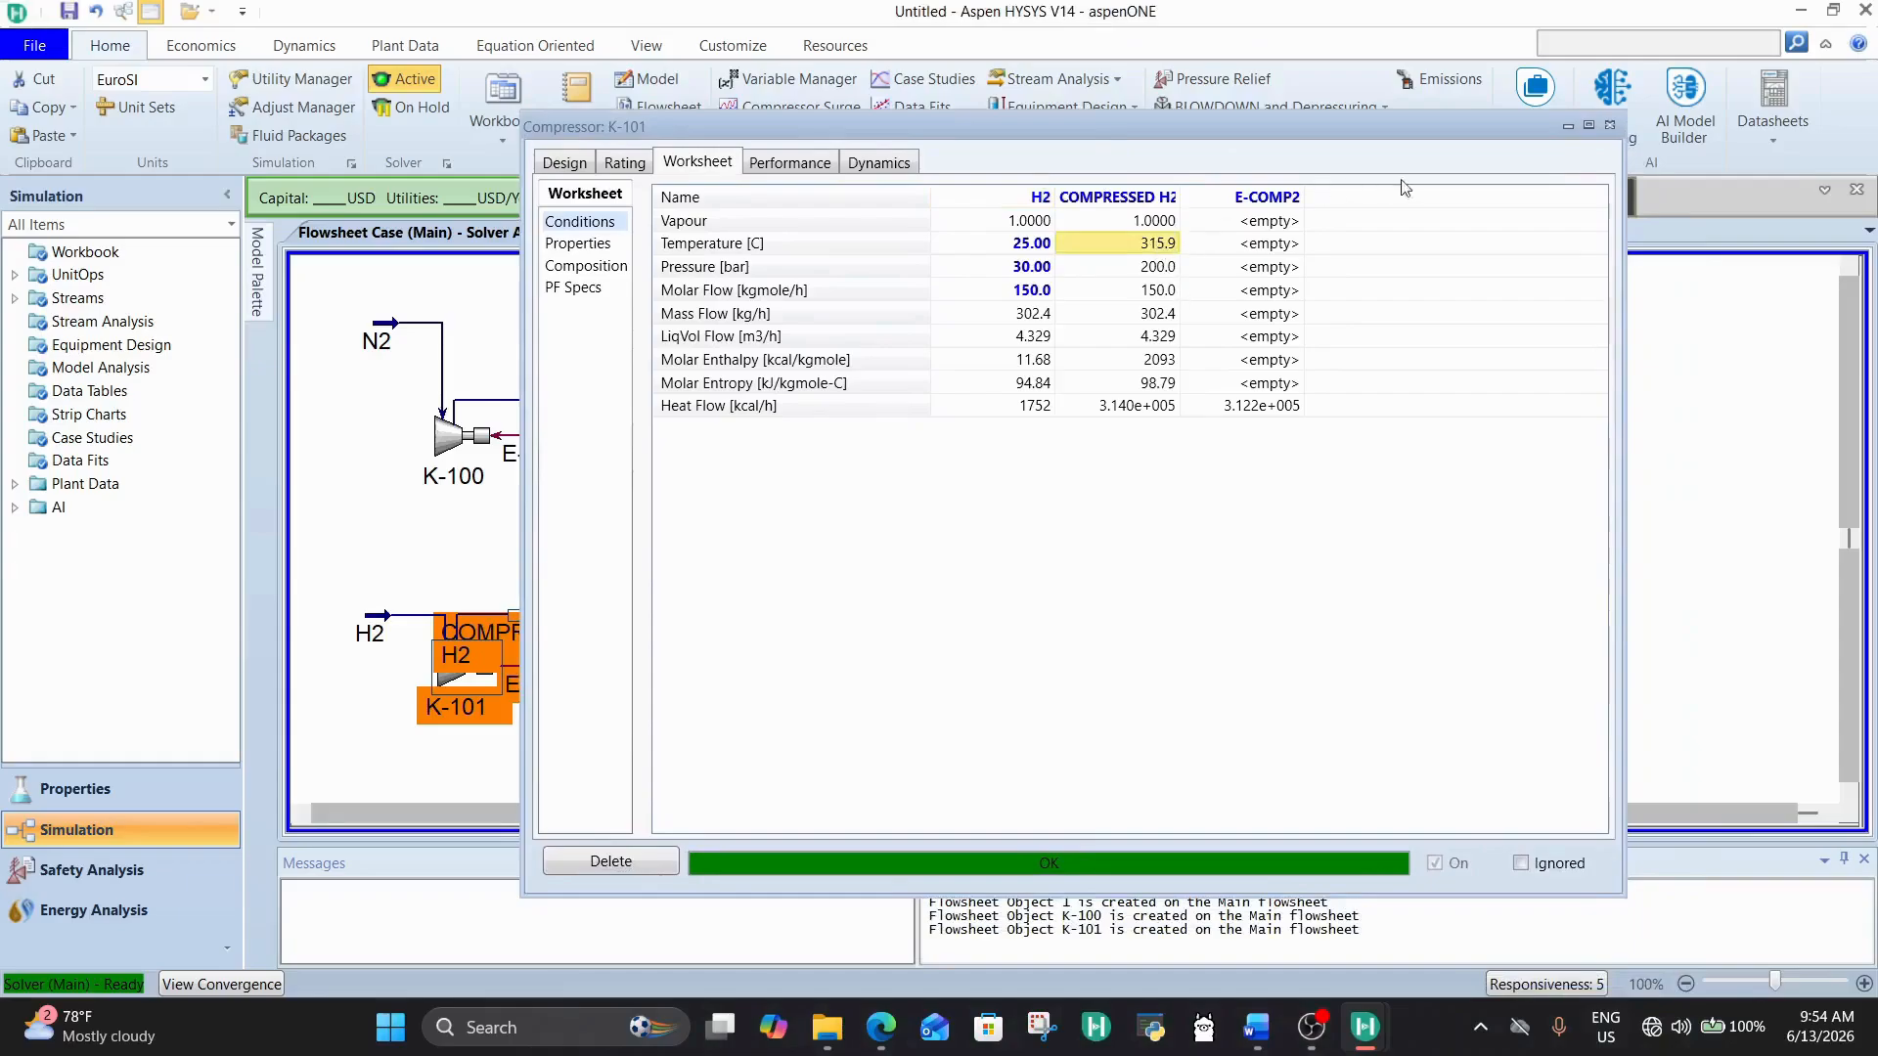
{"action": "left_click", "coordinate": [1609, 125]}
Step: Open the COMPRESSED N2 stream, review its conditions, and close it
{"action": "double_click", "coordinate": [767, 480]}
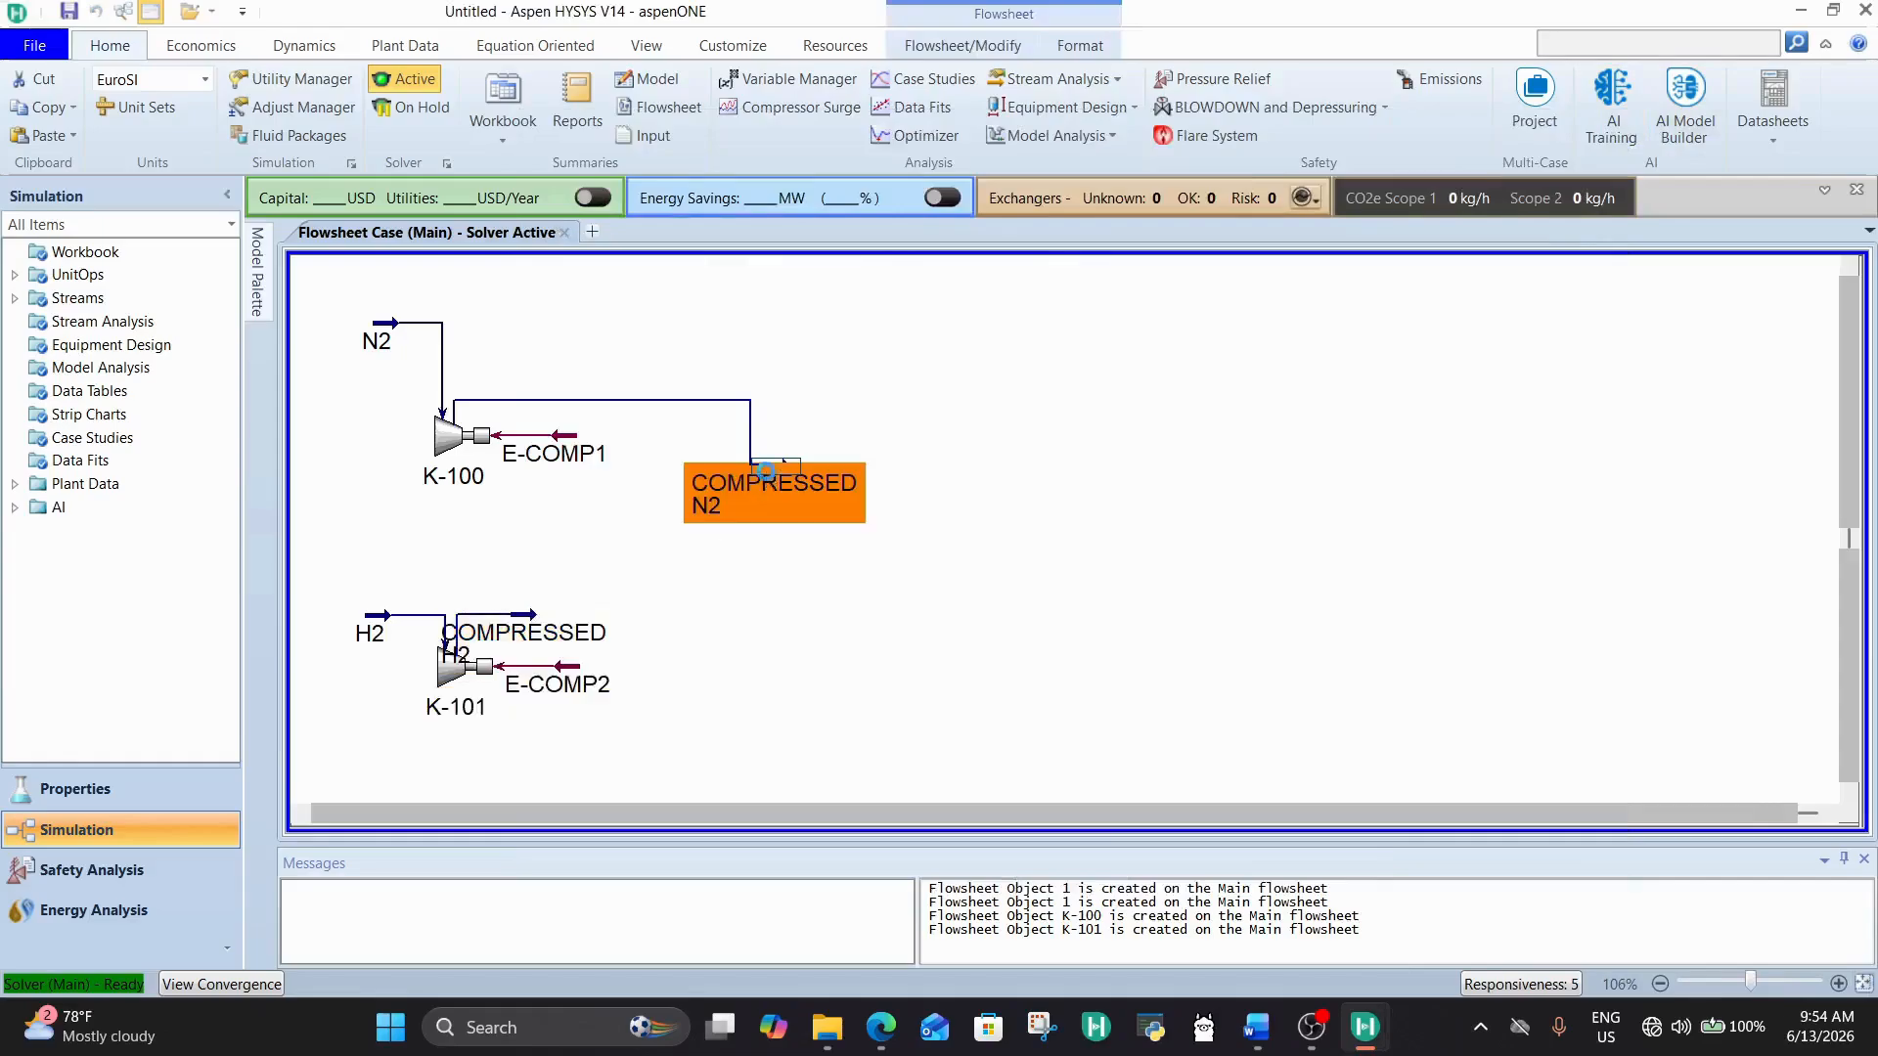
{"action": "left_click", "coordinate": [1519, 326]}
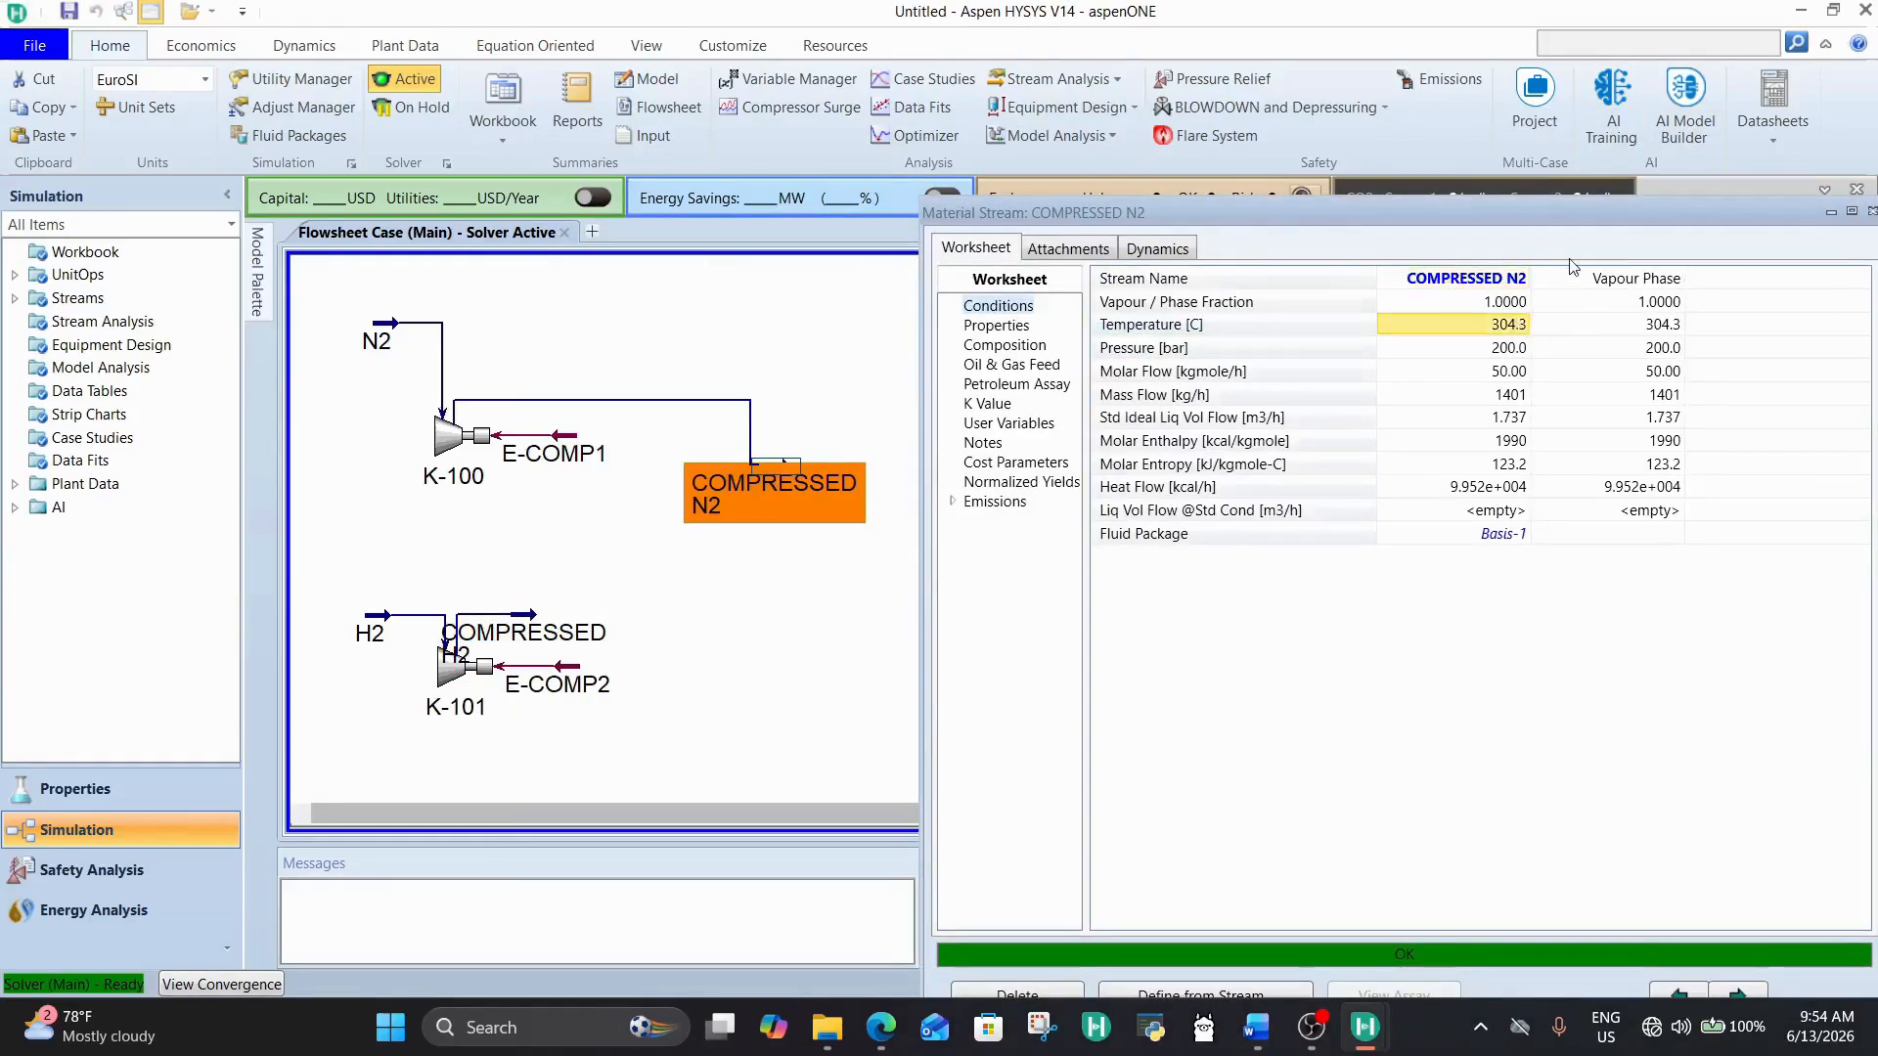
{"action": "left_click_drag", "start_coordinate": [1639, 219], "coordinate": [1209, 132]}
{"action": "left_click", "coordinate": [1443, 125]}
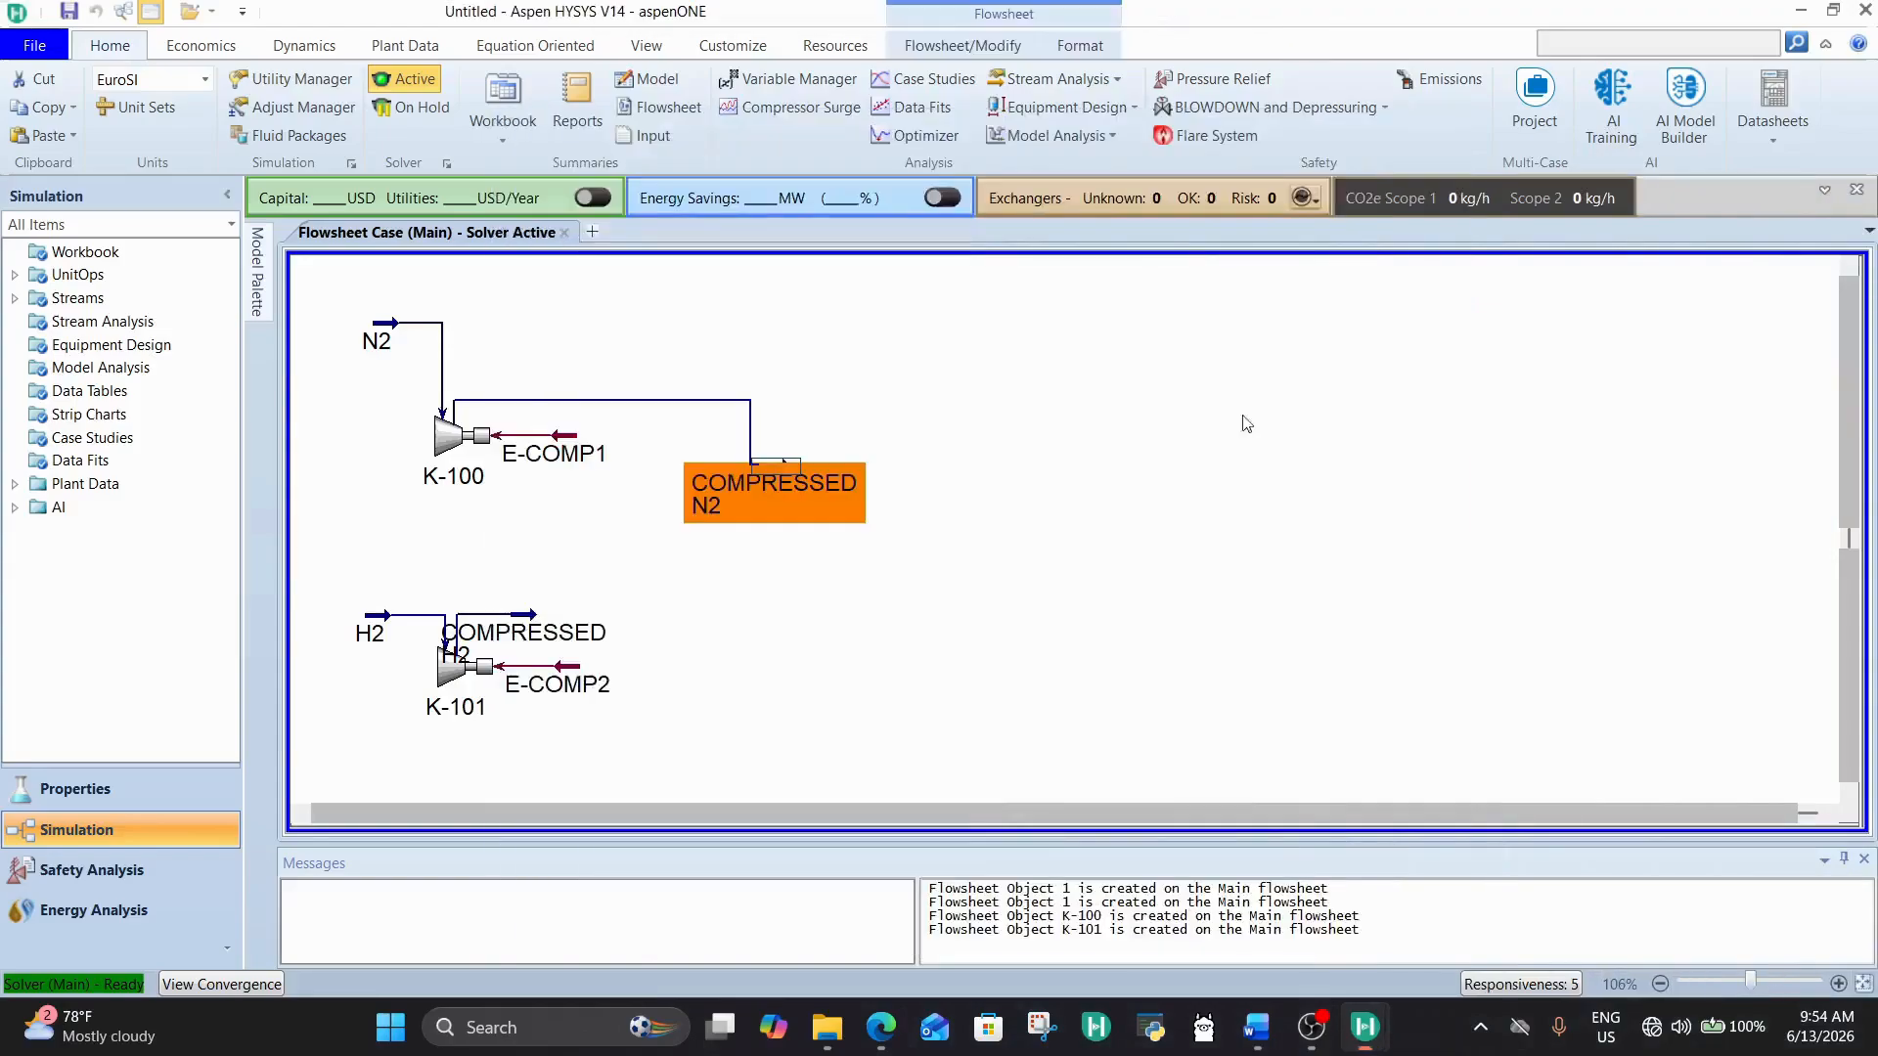
Step: Move the COMPRESSED H2 stream away from K-101 so it sits directly below COMPRESSED N2
{"action": "left_click", "coordinate": [787, 602]}
{"action": "left_click_drag", "start_coordinate": [541, 621], "coordinate": [788, 632]}
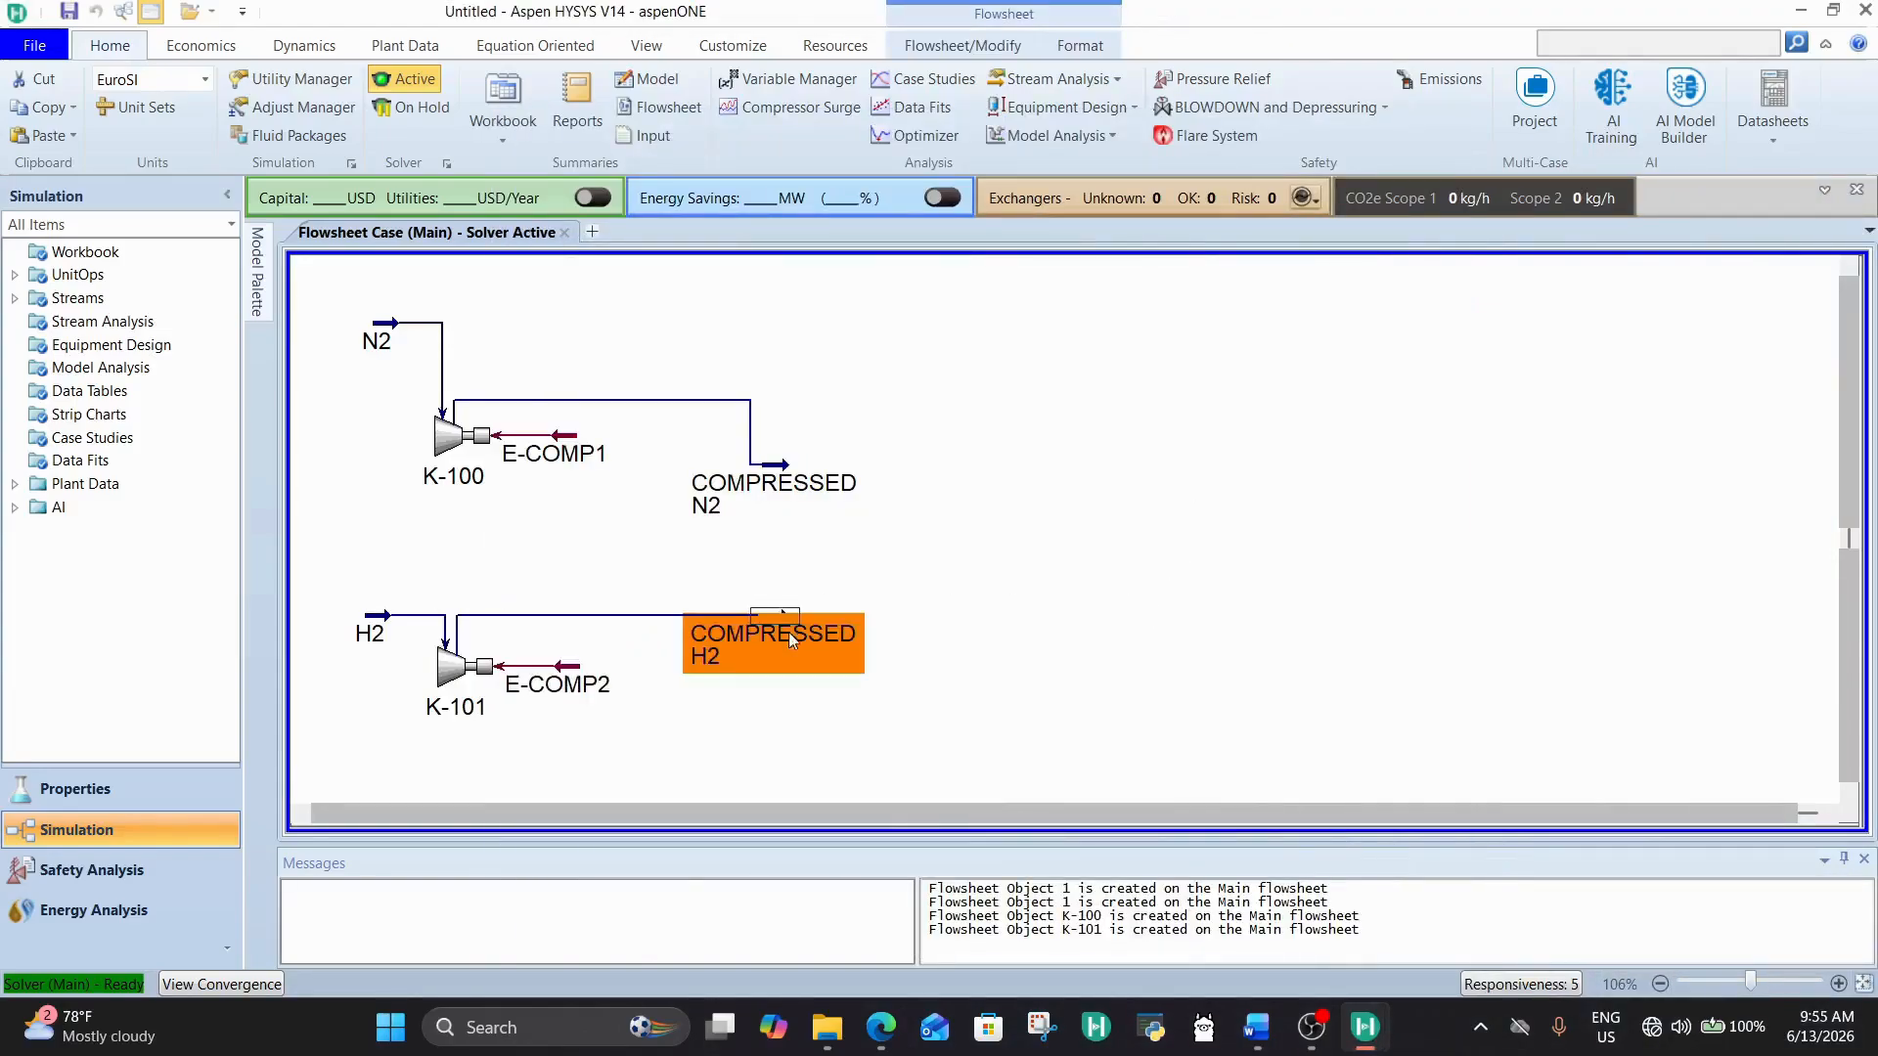
{"action": "left_click", "coordinate": [791, 731]}
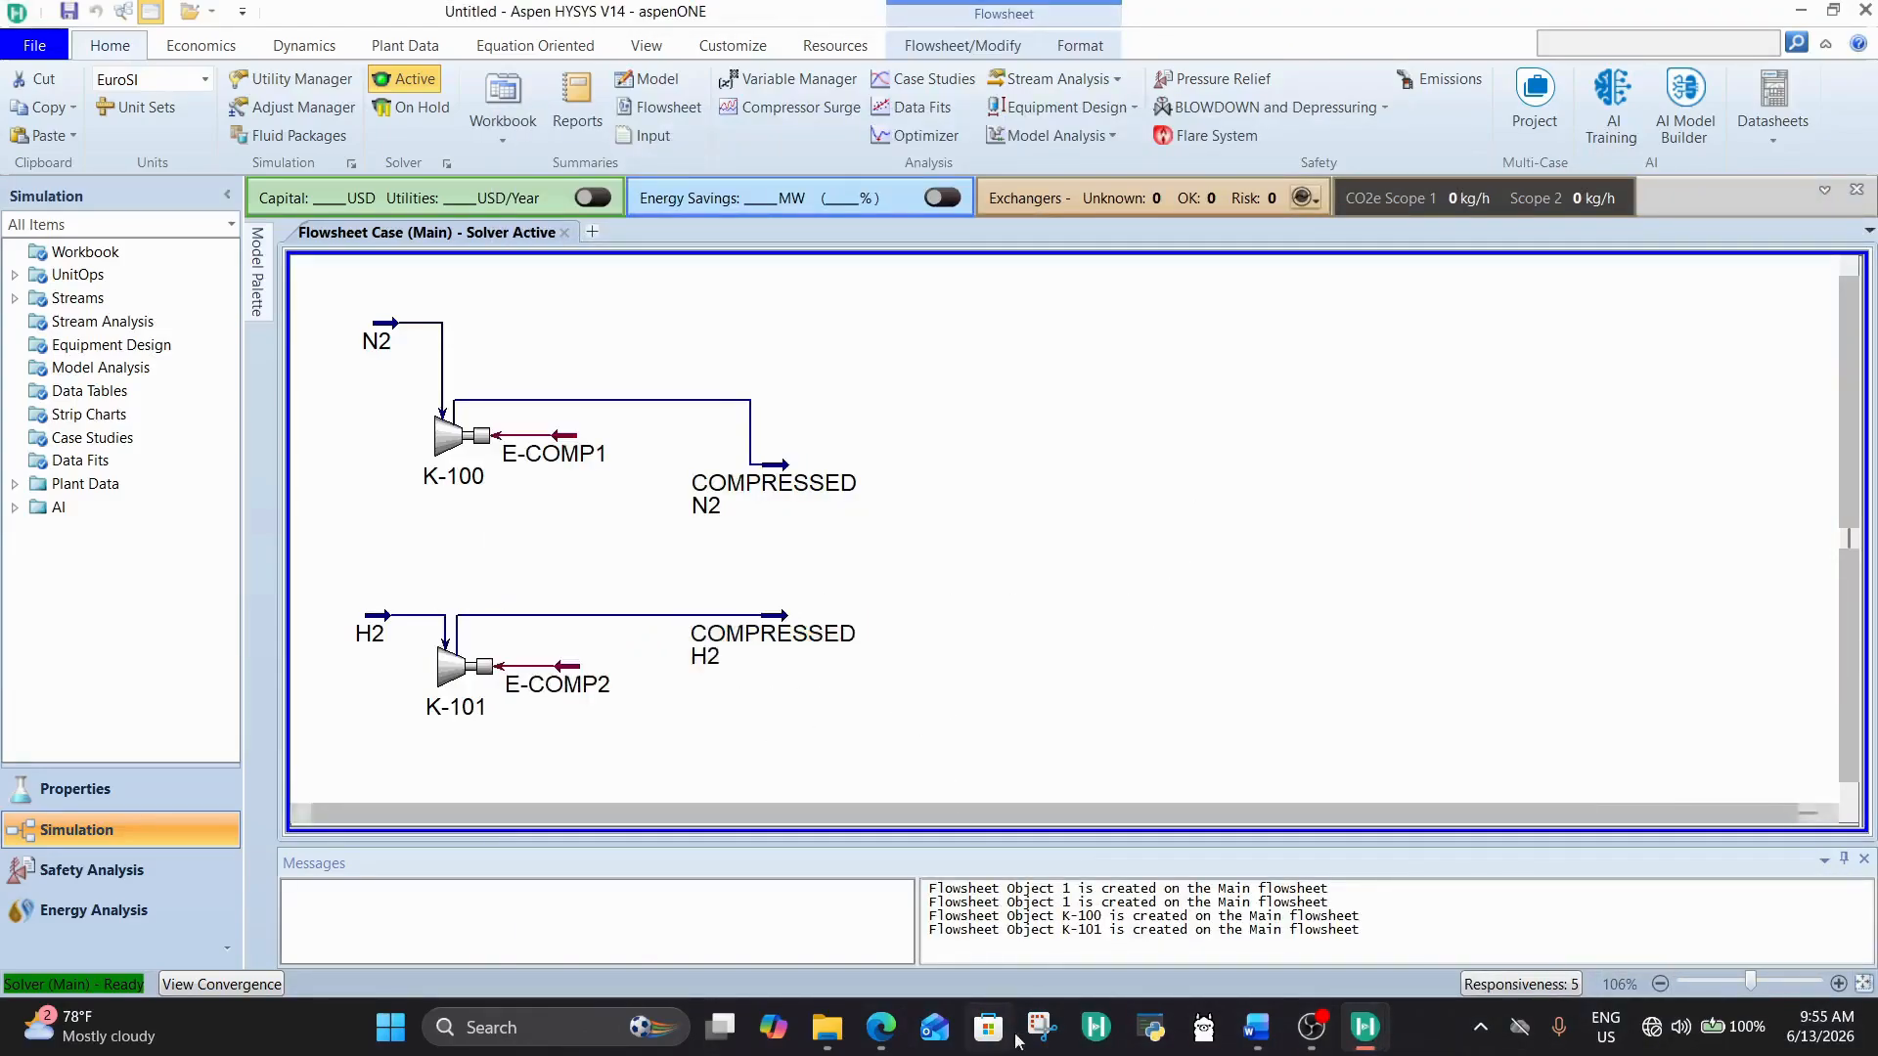
Step: Switch to the Word document, check the mixing and reactor temperature requirements, and return to Aspen HYSYS
{"action": "left_click", "coordinate": [1256, 1027]}
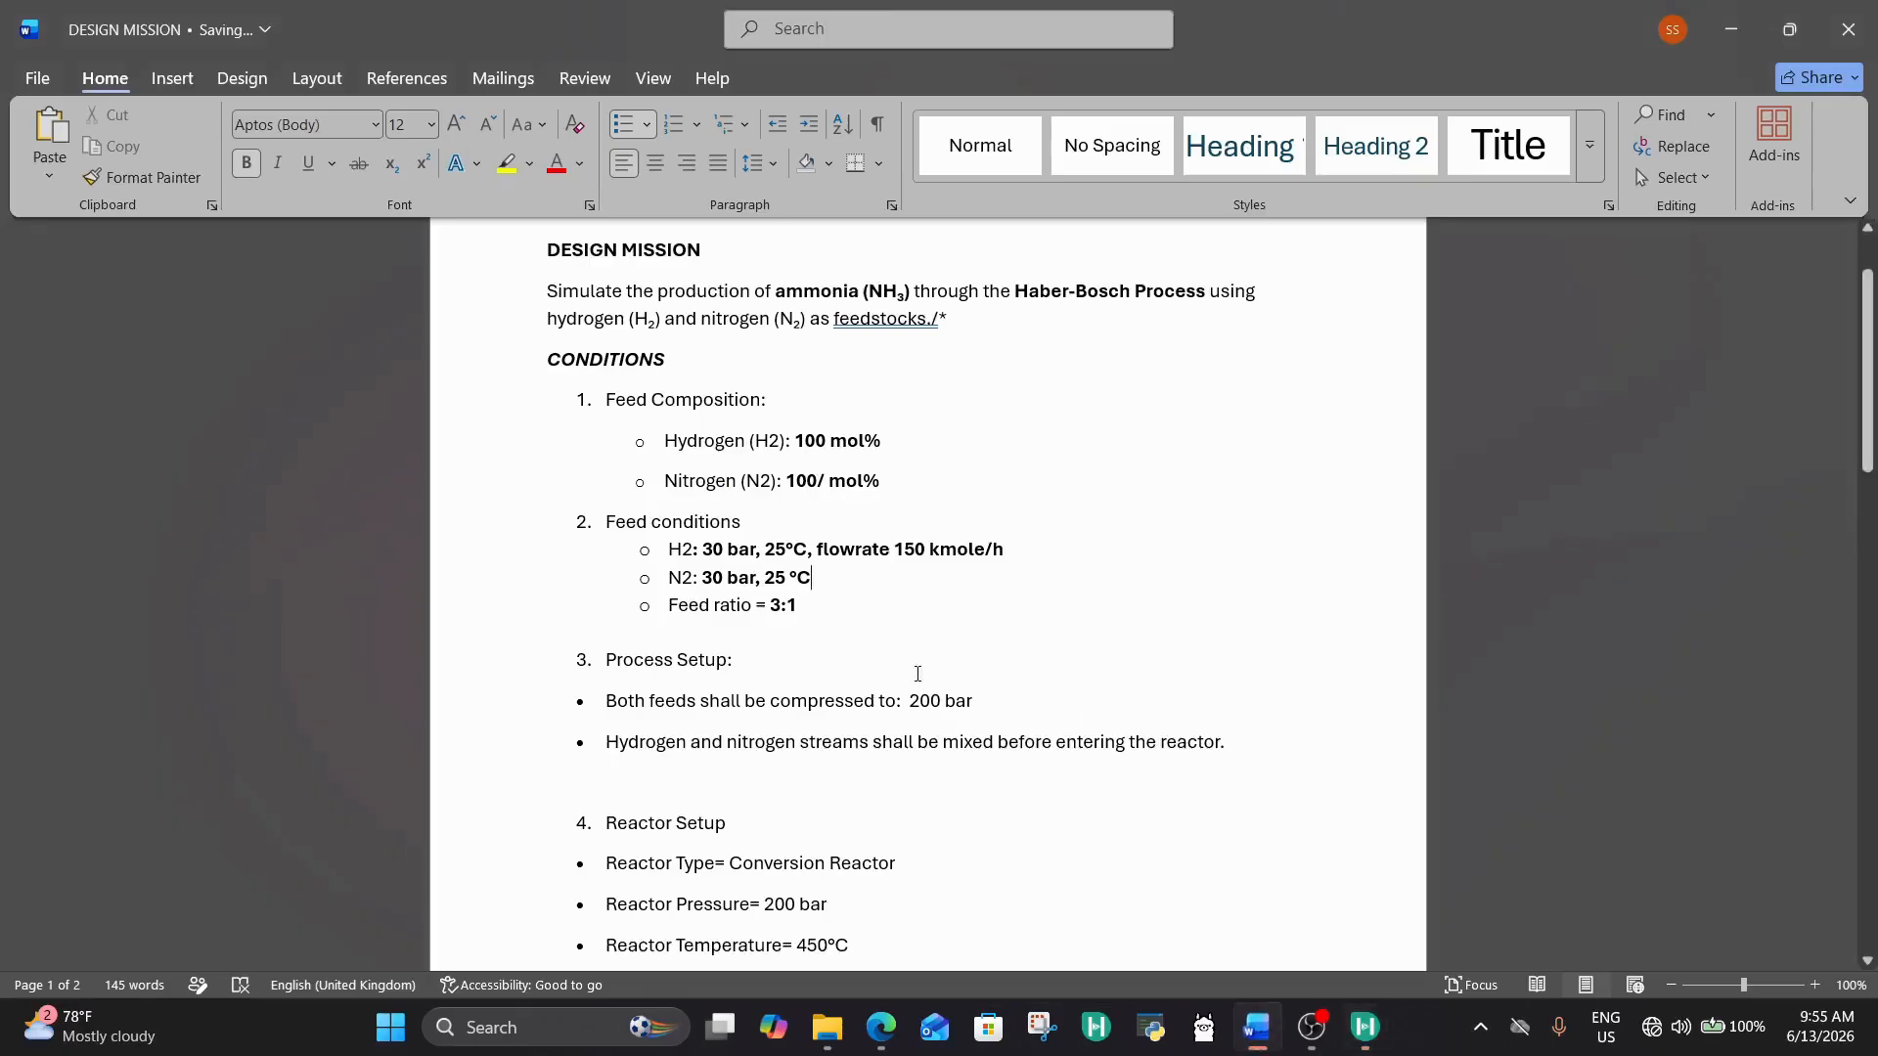
{"action": "scroll", "coordinate": [917, 674], "scroll_direction": "down", "scroll_amount": 1}
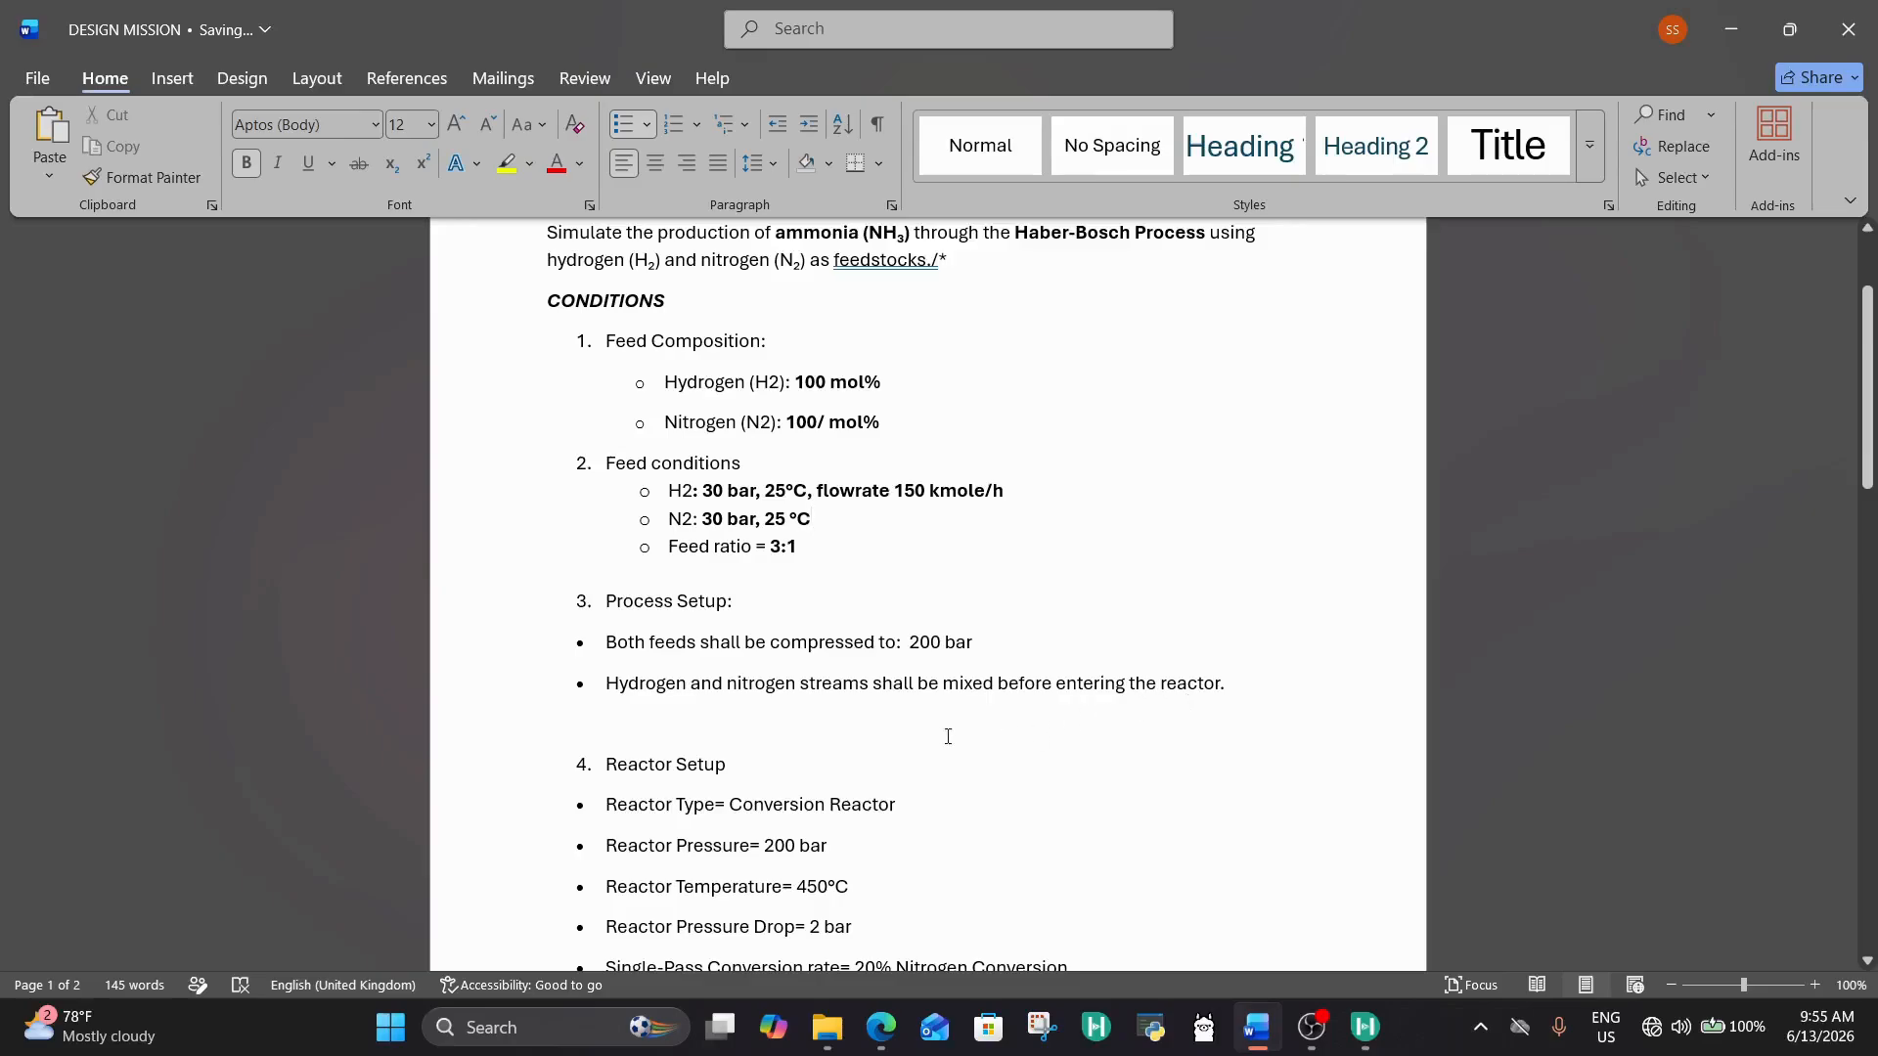
{"action": "scroll", "coordinate": [948, 737], "scroll_direction": "down", "scroll_amount": 4}
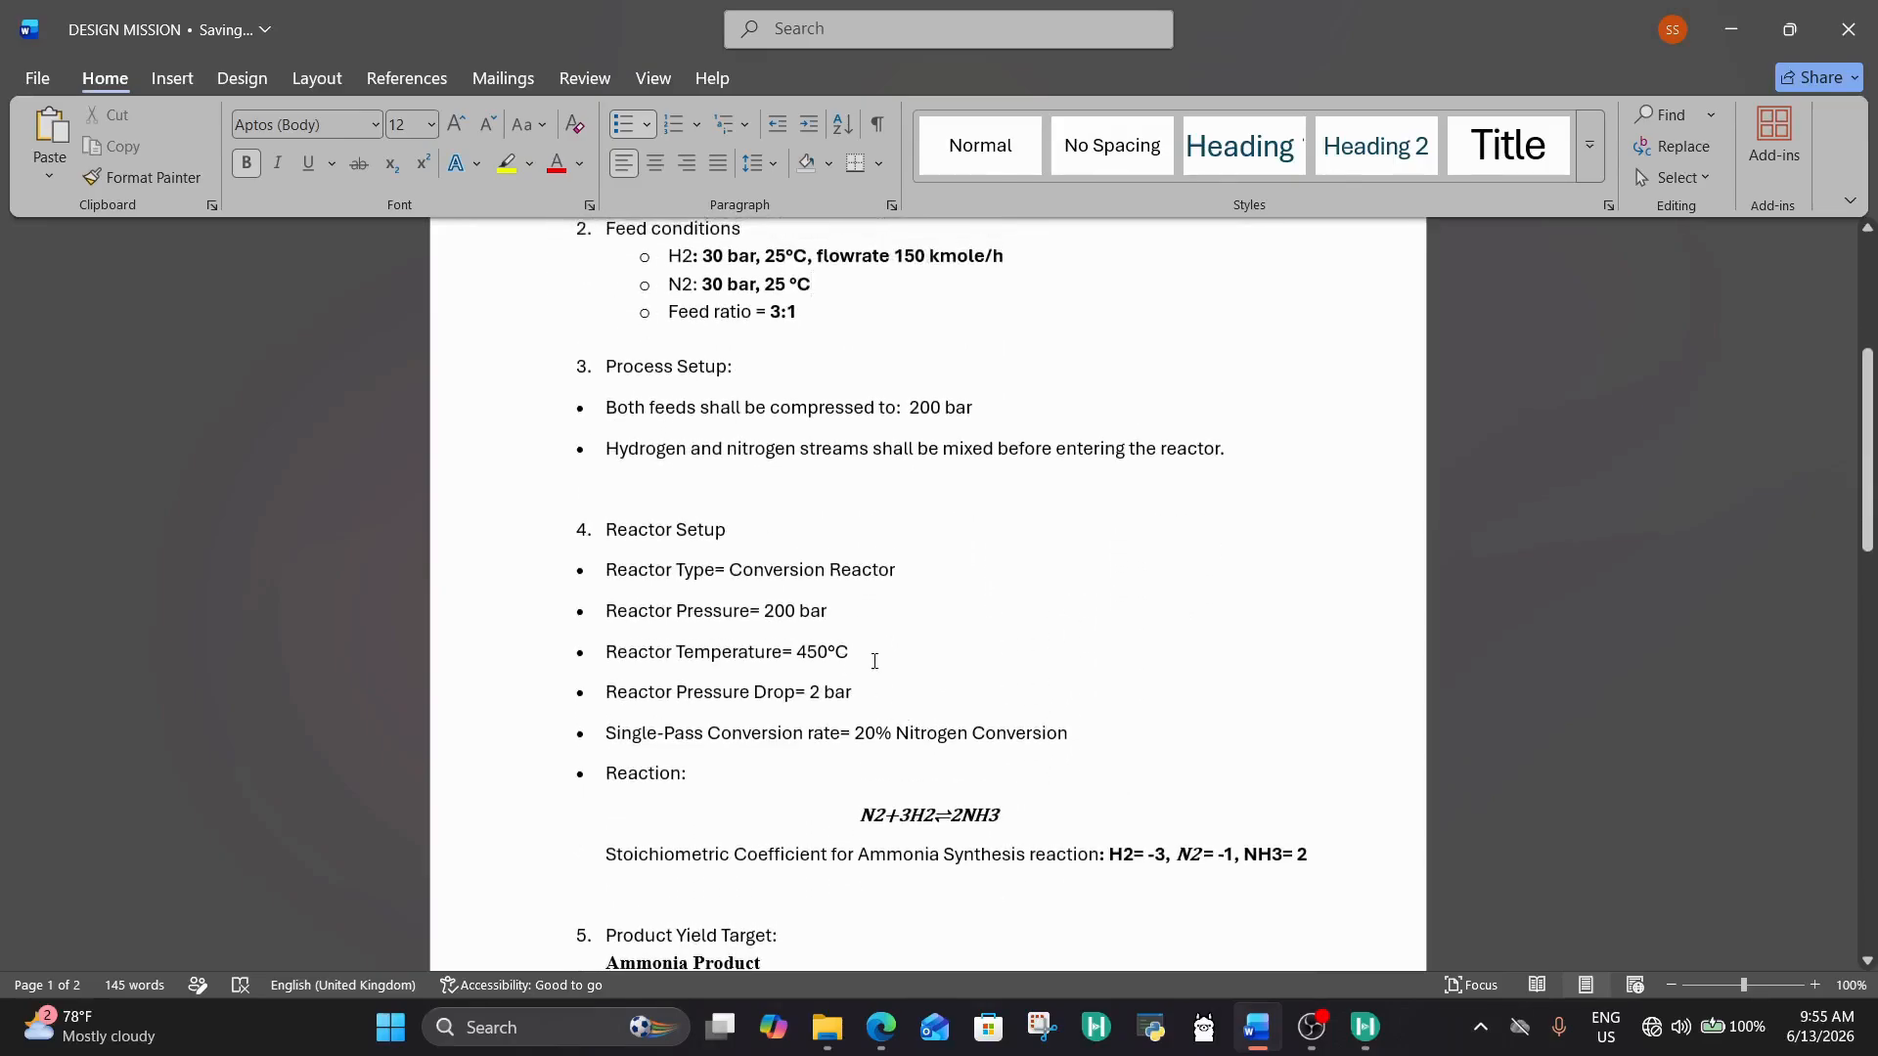
{"action": "left_click_drag", "start_coordinate": [855, 653], "coordinate": [684, 652]}
{"action": "scroll", "coordinate": [1075, 621], "scroll_direction": "up", "scroll_amount": 1}
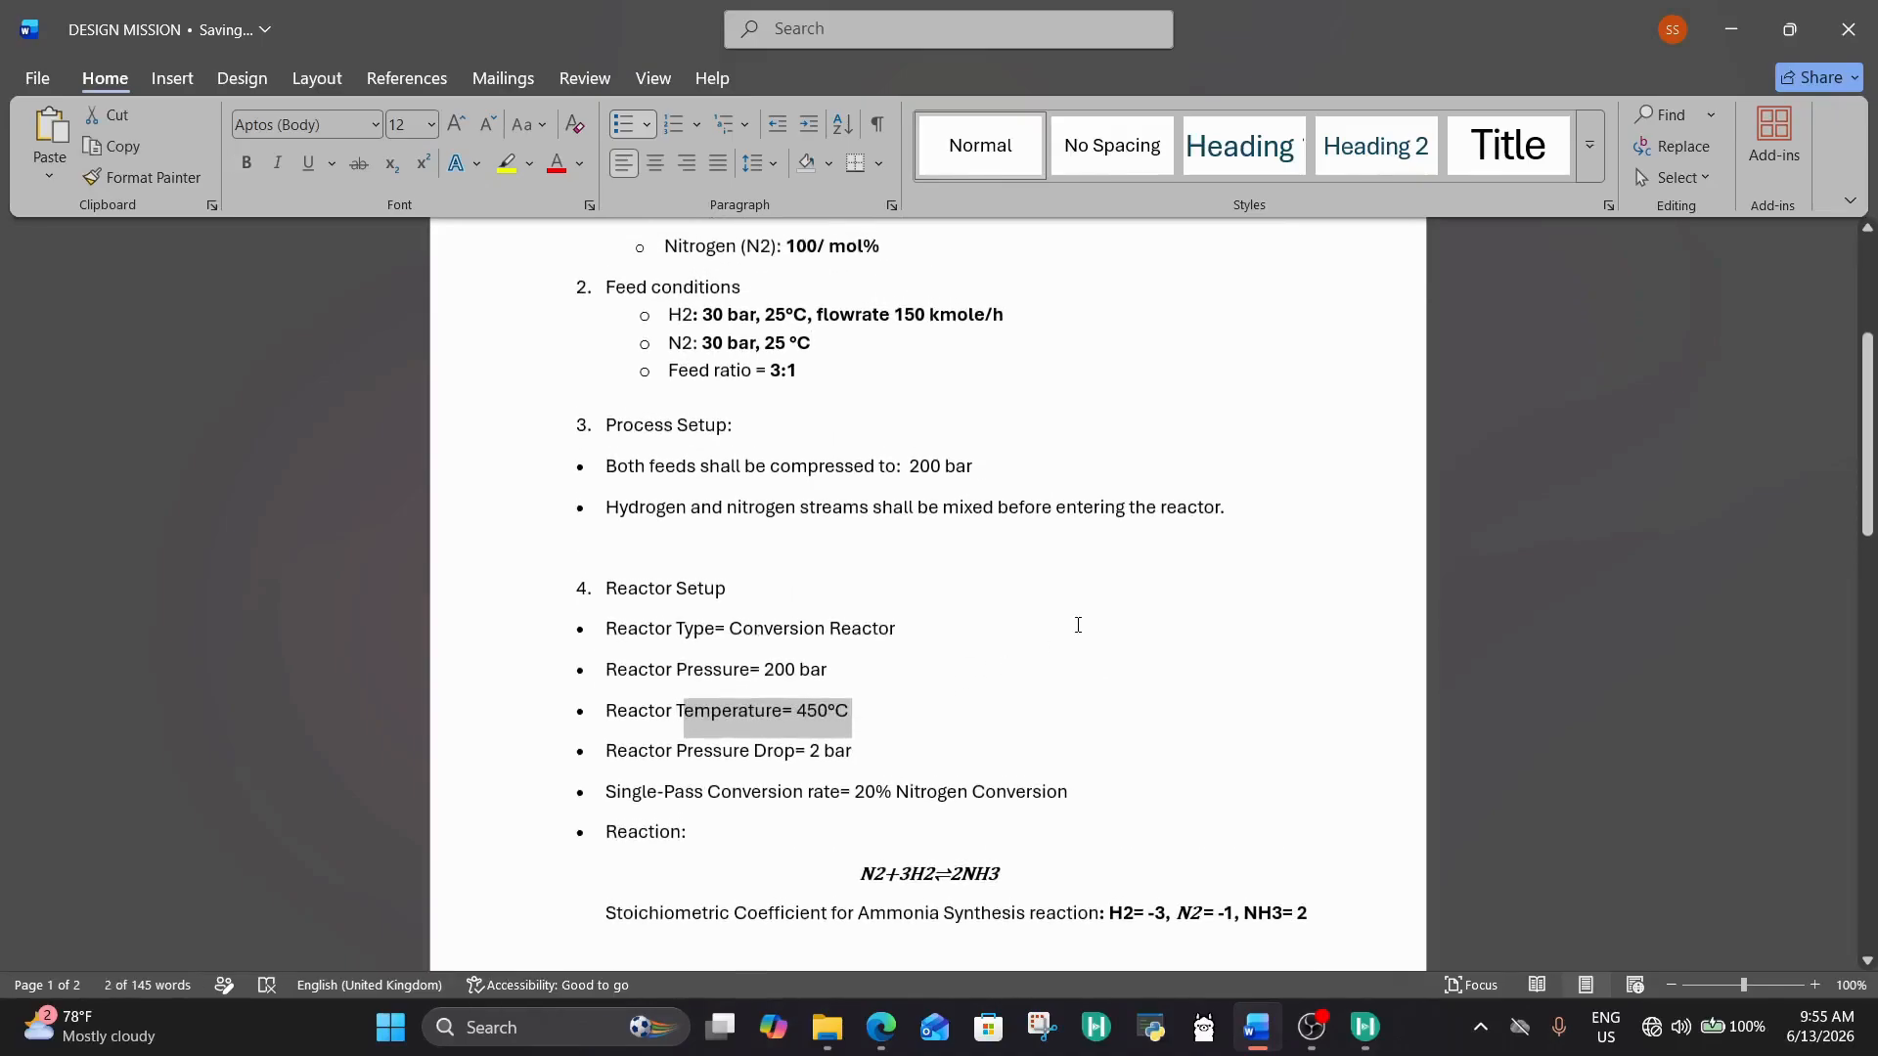
{"action": "left_click", "coordinate": [1064, 618]}
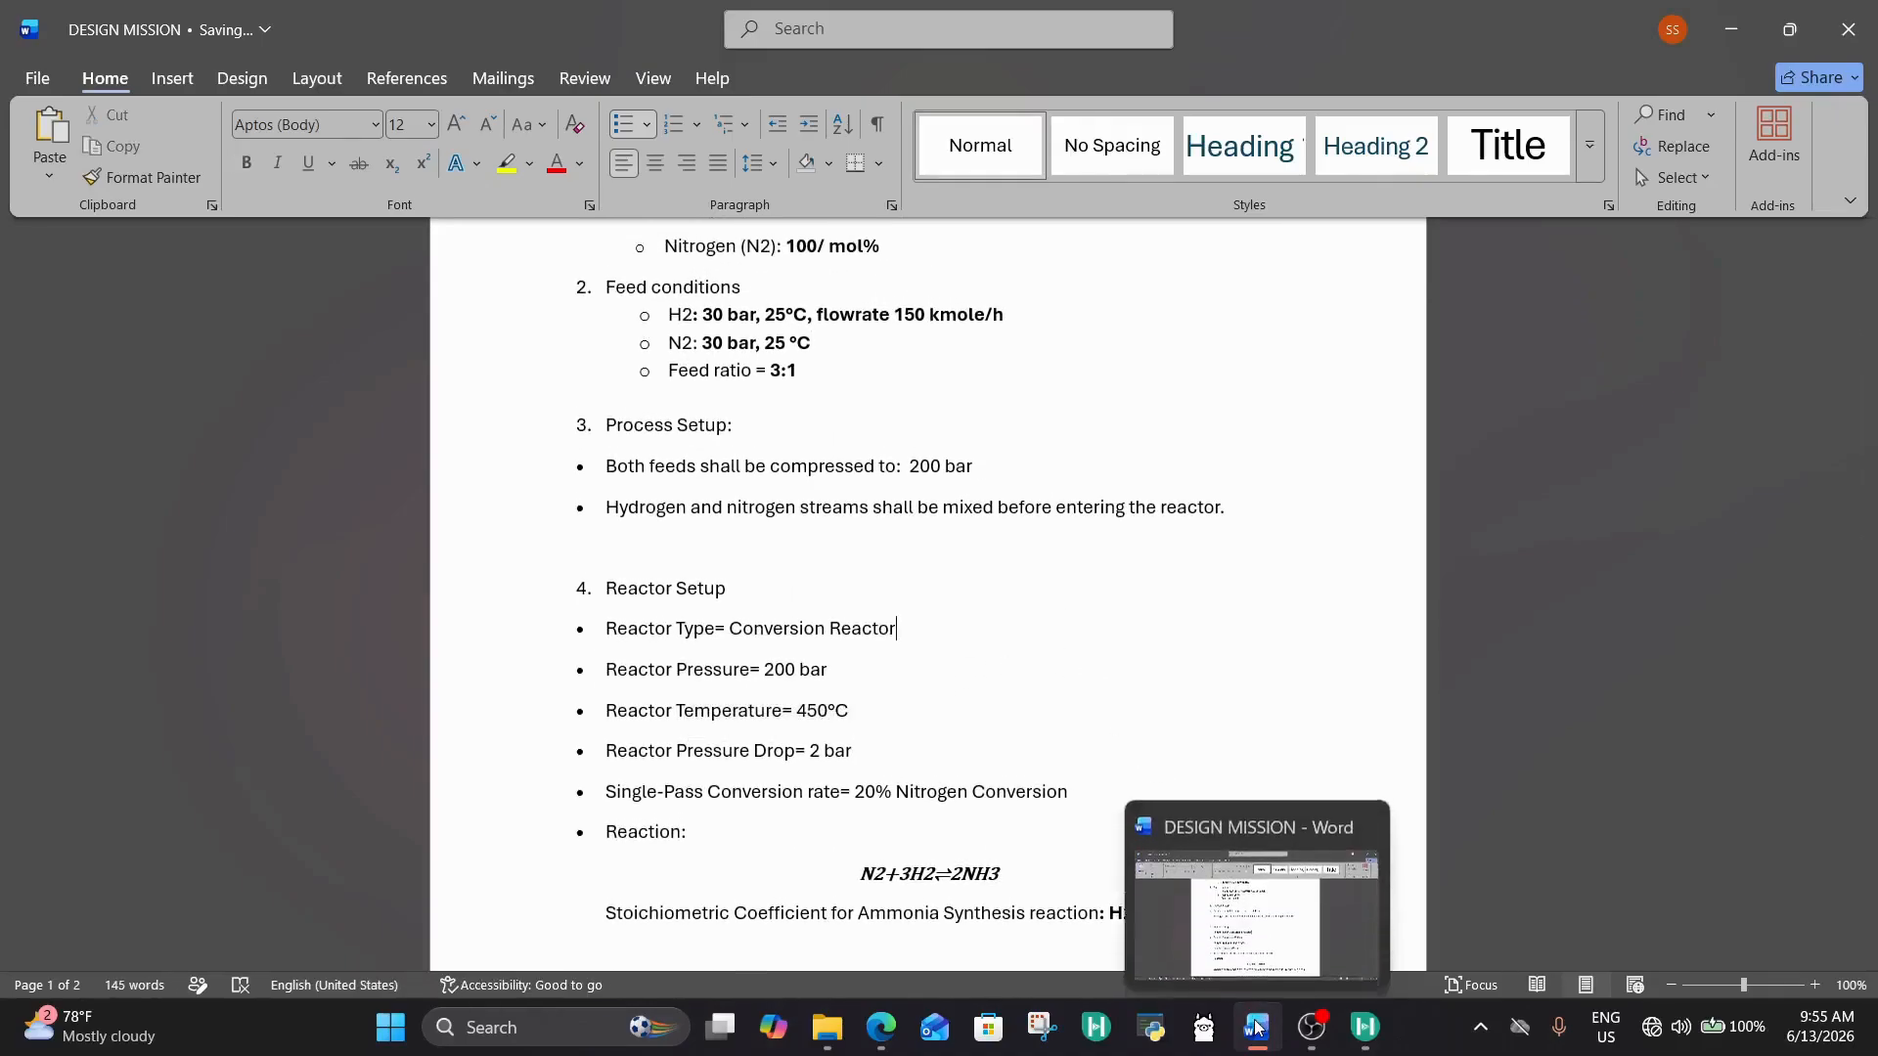
{"action": "left_click", "coordinate": [1369, 1035]}
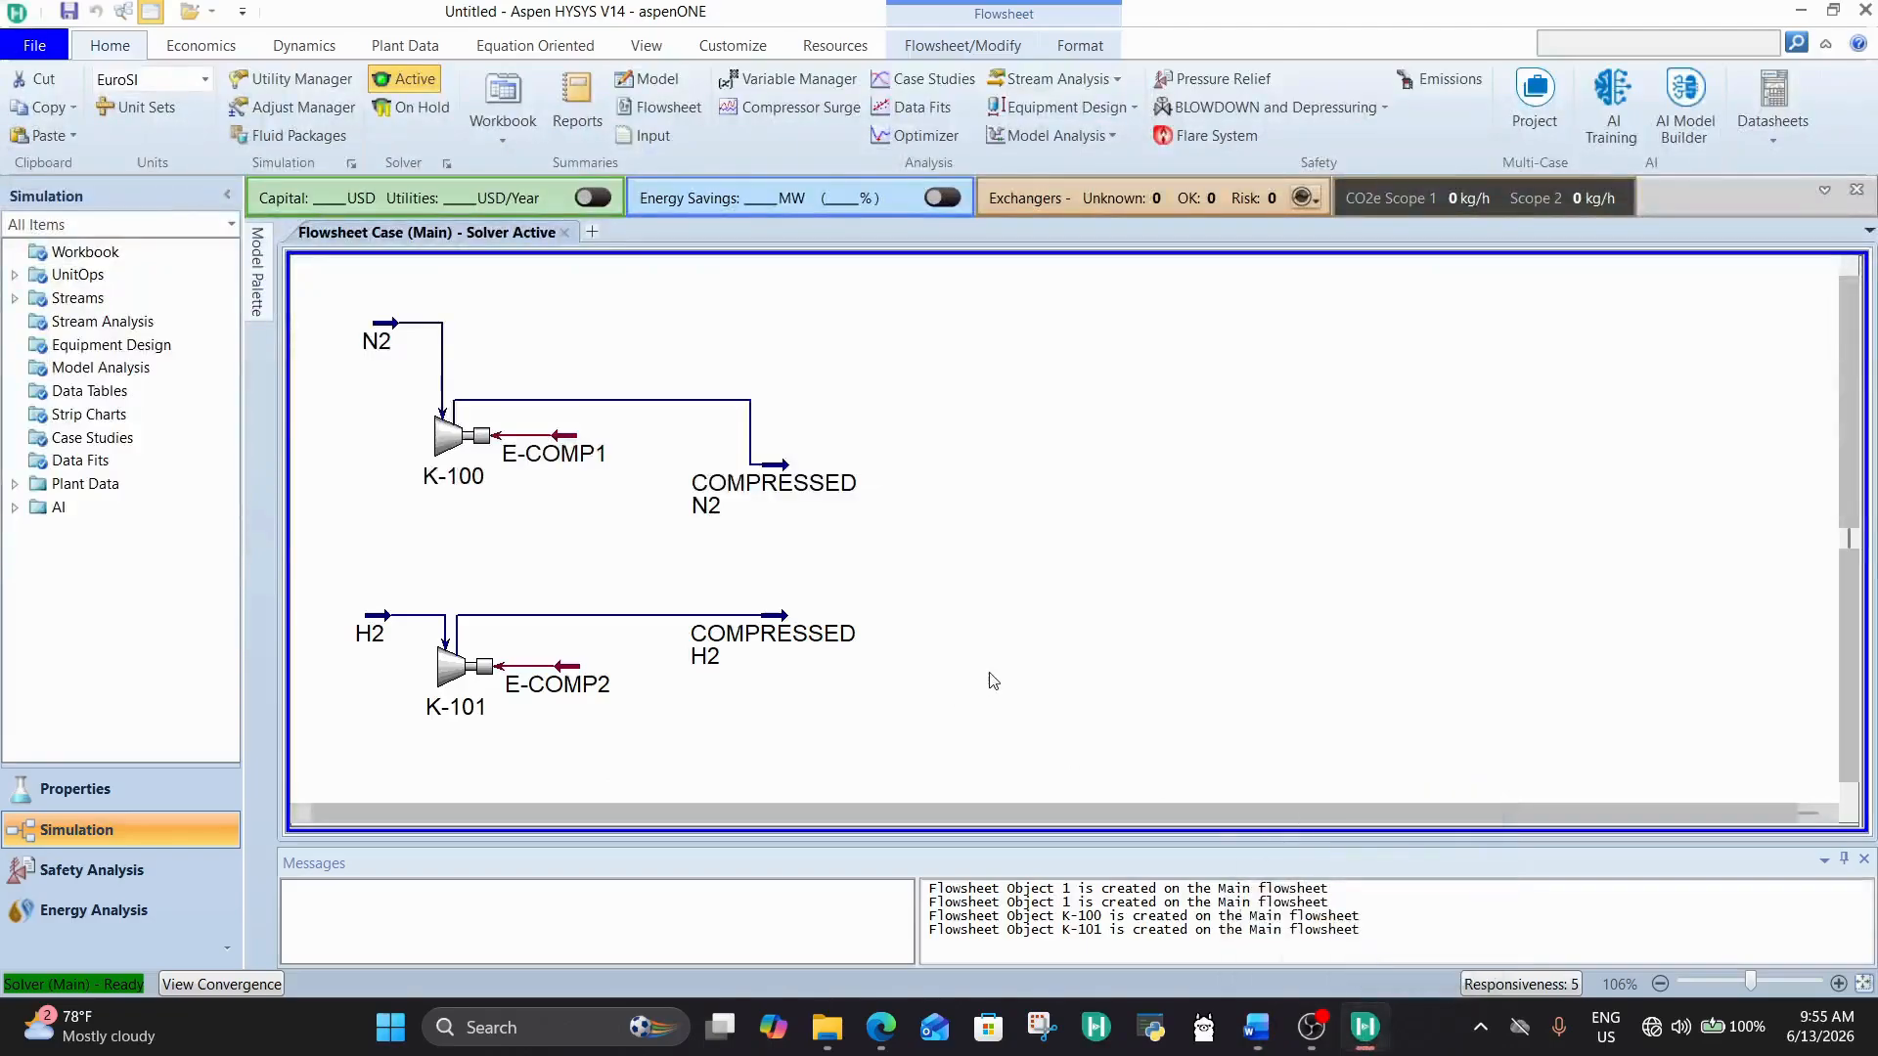
Step: Move compressor K-100 down, slightly below the level of the COMPRESSED N2 stream
{"action": "left_click", "coordinate": [479, 438]}
{"action": "left_click_drag", "start_coordinate": [479, 438], "coordinate": [467, 520]}
{"action": "left_click", "coordinate": [644, 550]}
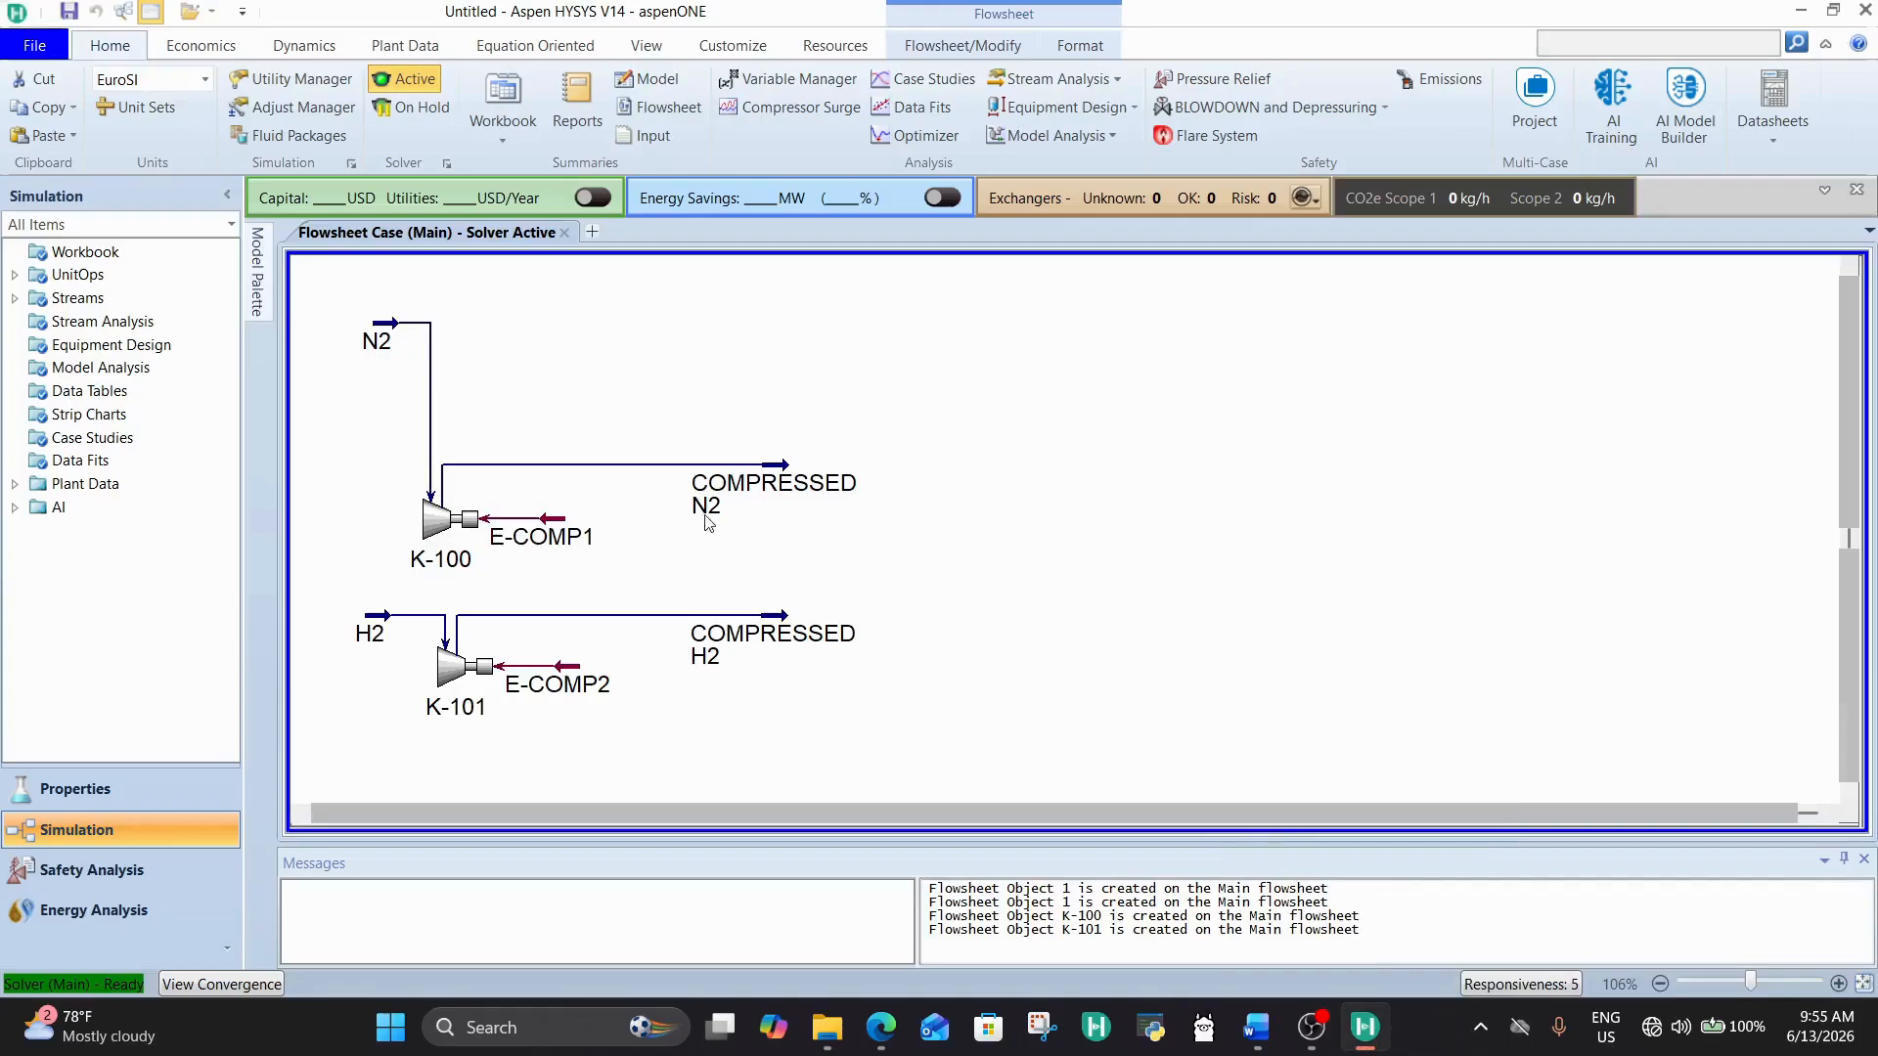
Step: Move the N2 stream down so it sits just above compressor K-100
{"action": "left_click", "coordinate": [384, 352]}
{"action": "left_click_drag", "start_coordinate": [384, 352], "coordinate": [389, 450]}
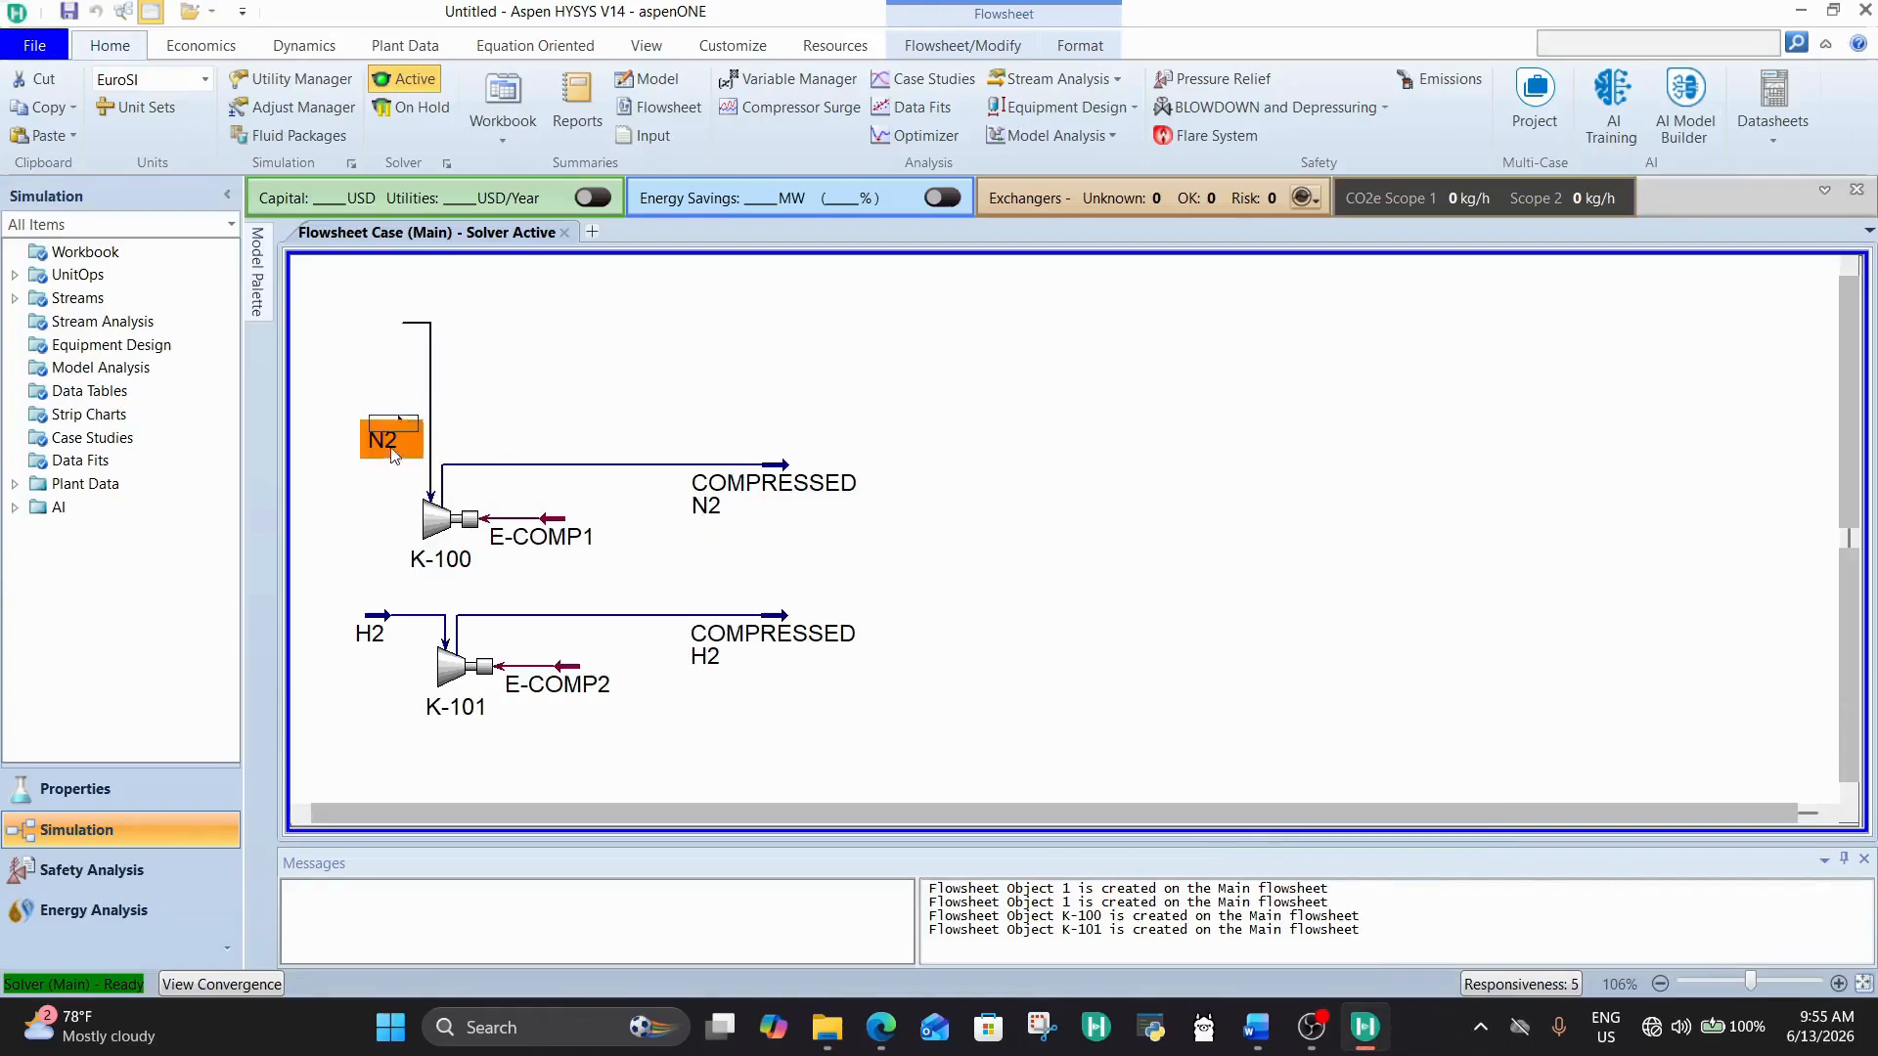
{"action": "left_click", "coordinate": [800, 432]}
Step: Shift the COMPRESSED N2 and COMPRESSED H2 streams slightly to the right, keeping them roughly aligned one above the other
{"action": "mouse_move", "coordinate": [766, 466]}
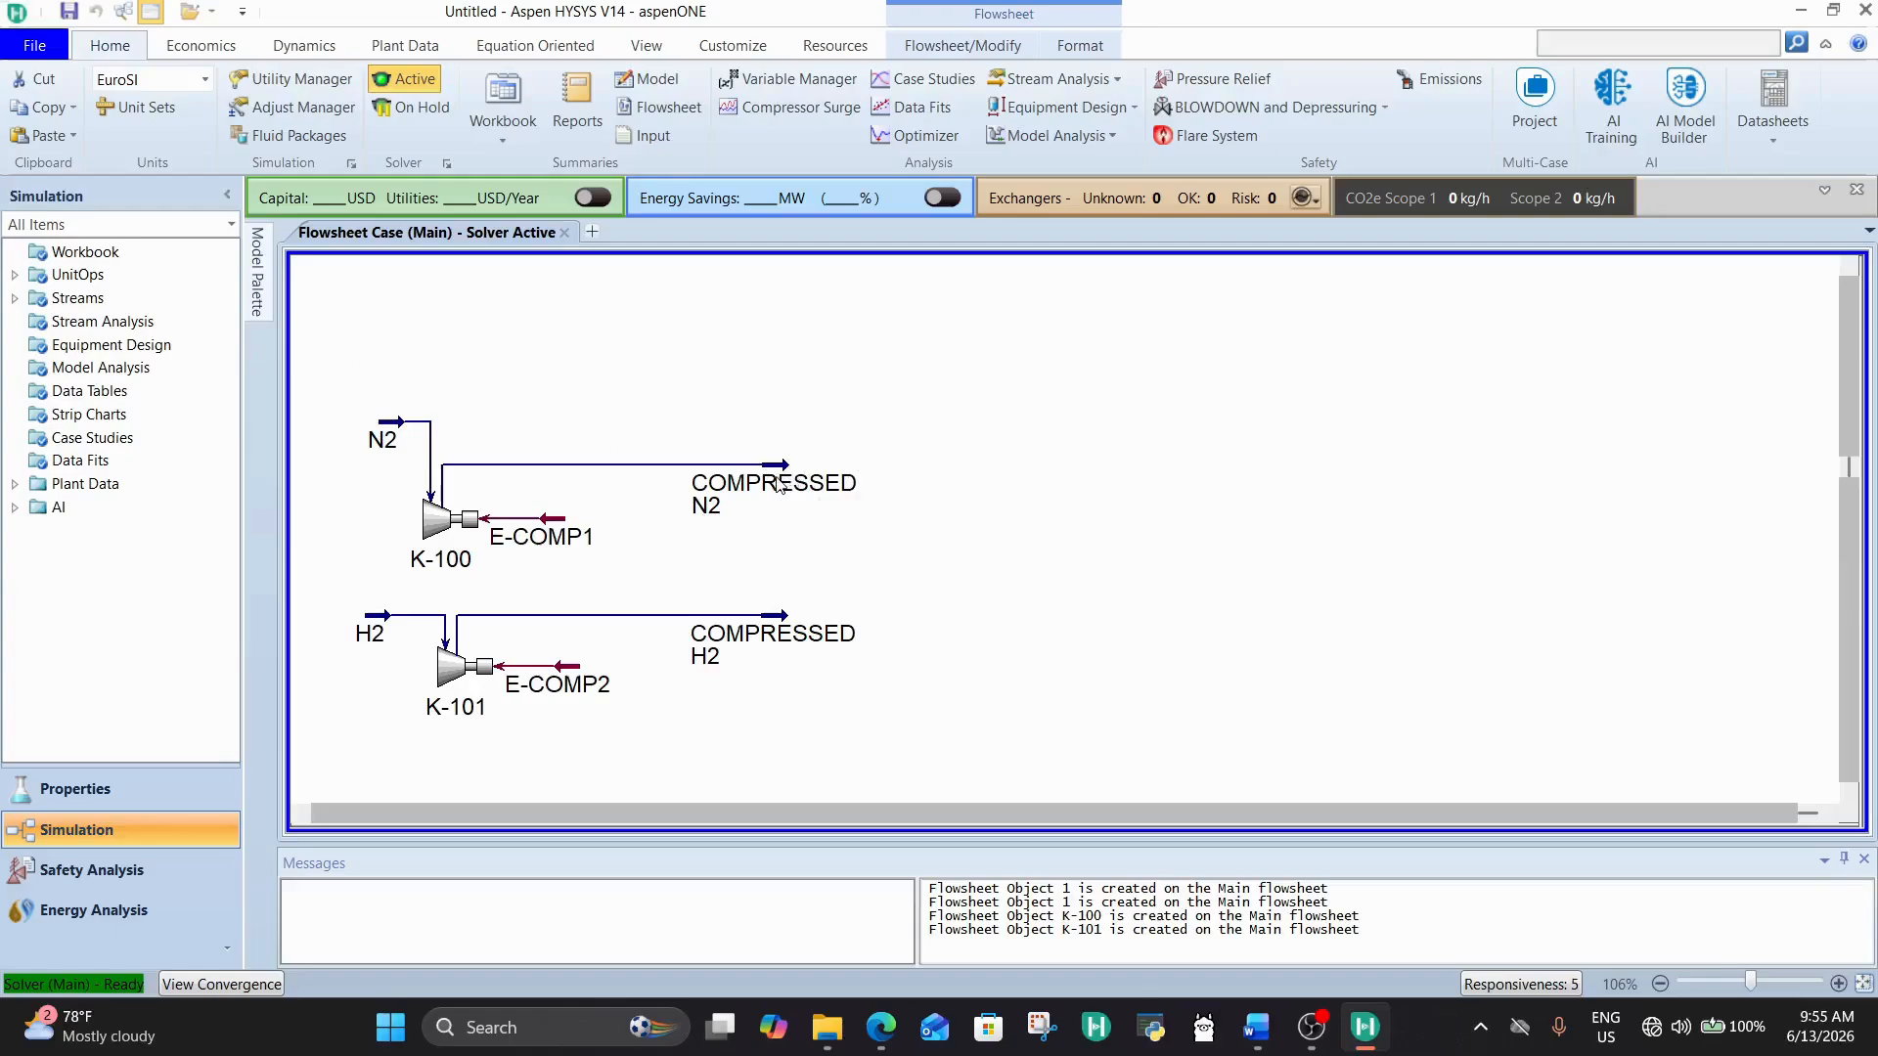
{"action": "left_click_drag", "start_coordinate": [778, 484], "coordinate": [803, 489]}
{"action": "left_click_drag", "start_coordinate": [773, 636], "coordinate": [813, 640]}
{"action": "left_click", "coordinate": [922, 582]}
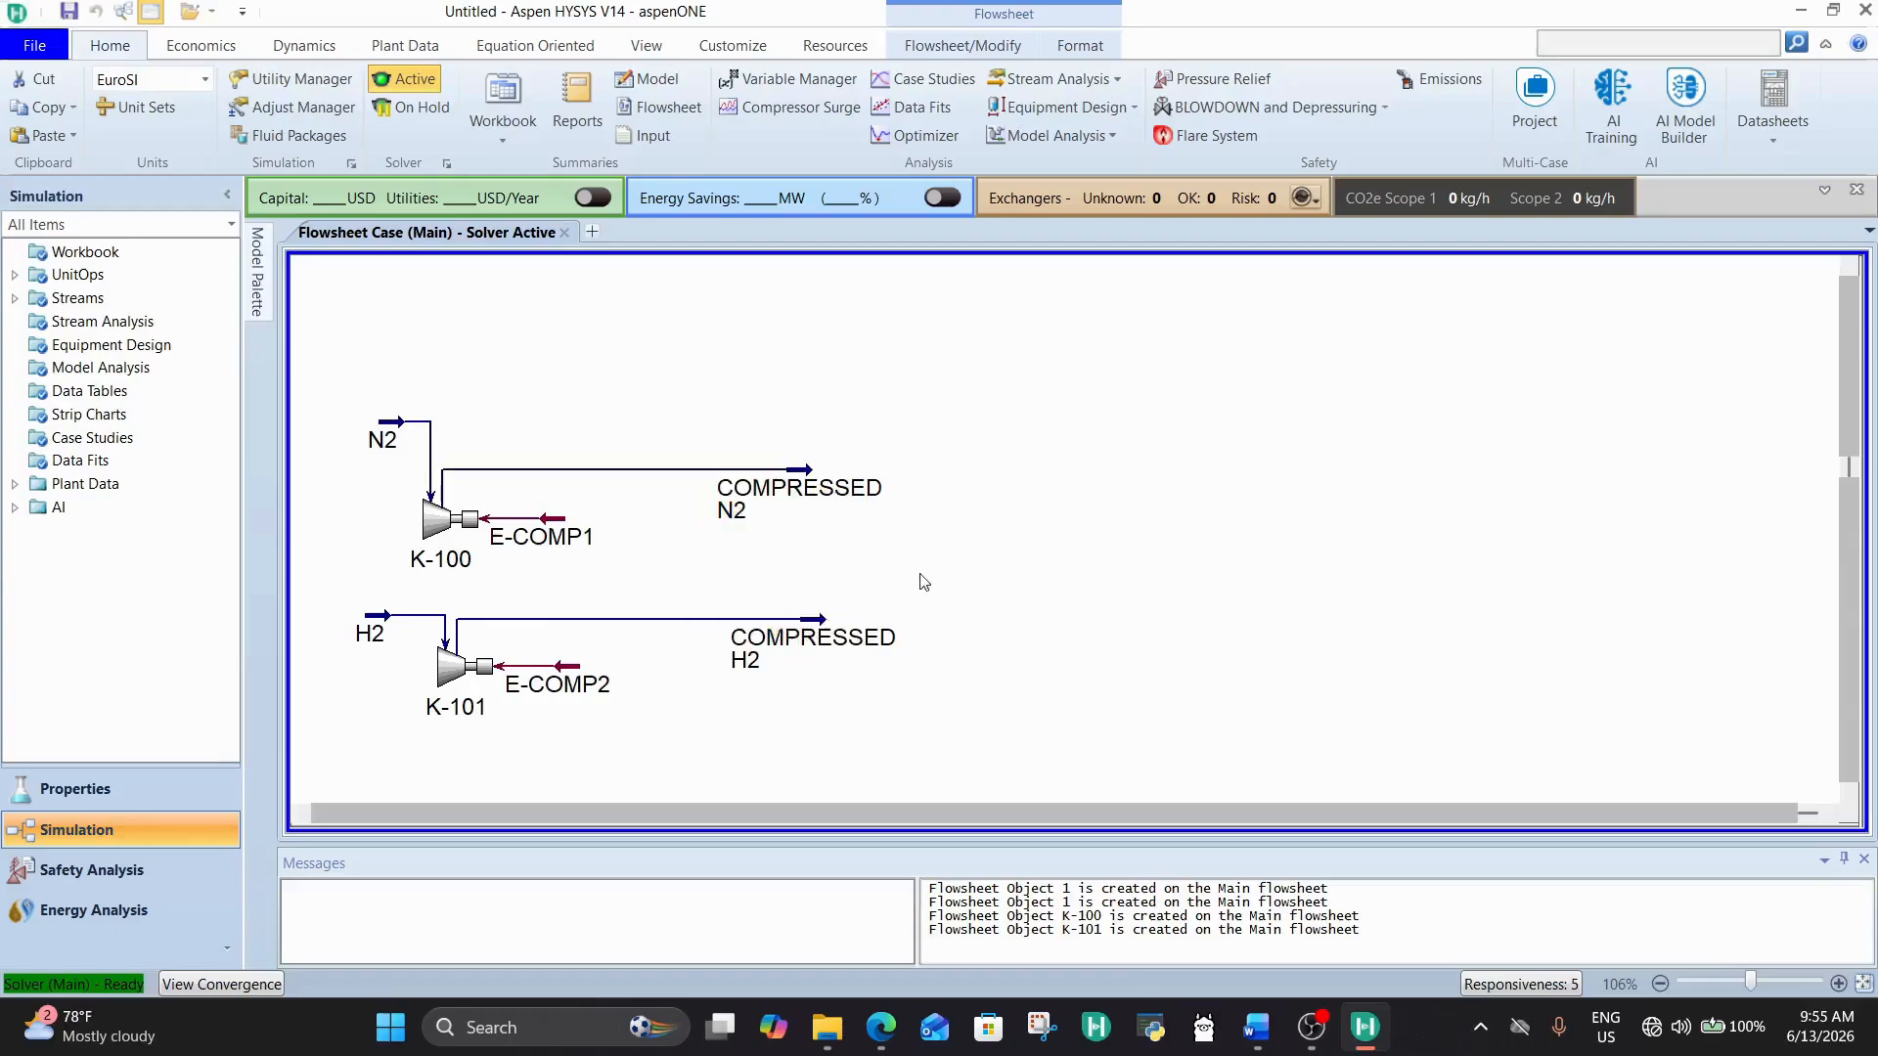
{"action": "left_click", "coordinate": [804, 476]}
{"action": "left_click_drag", "start_coordinate": [804, 476], "coordinate": [809, 476]}
{"action": "left_click", "coordinate": [923, 526]}
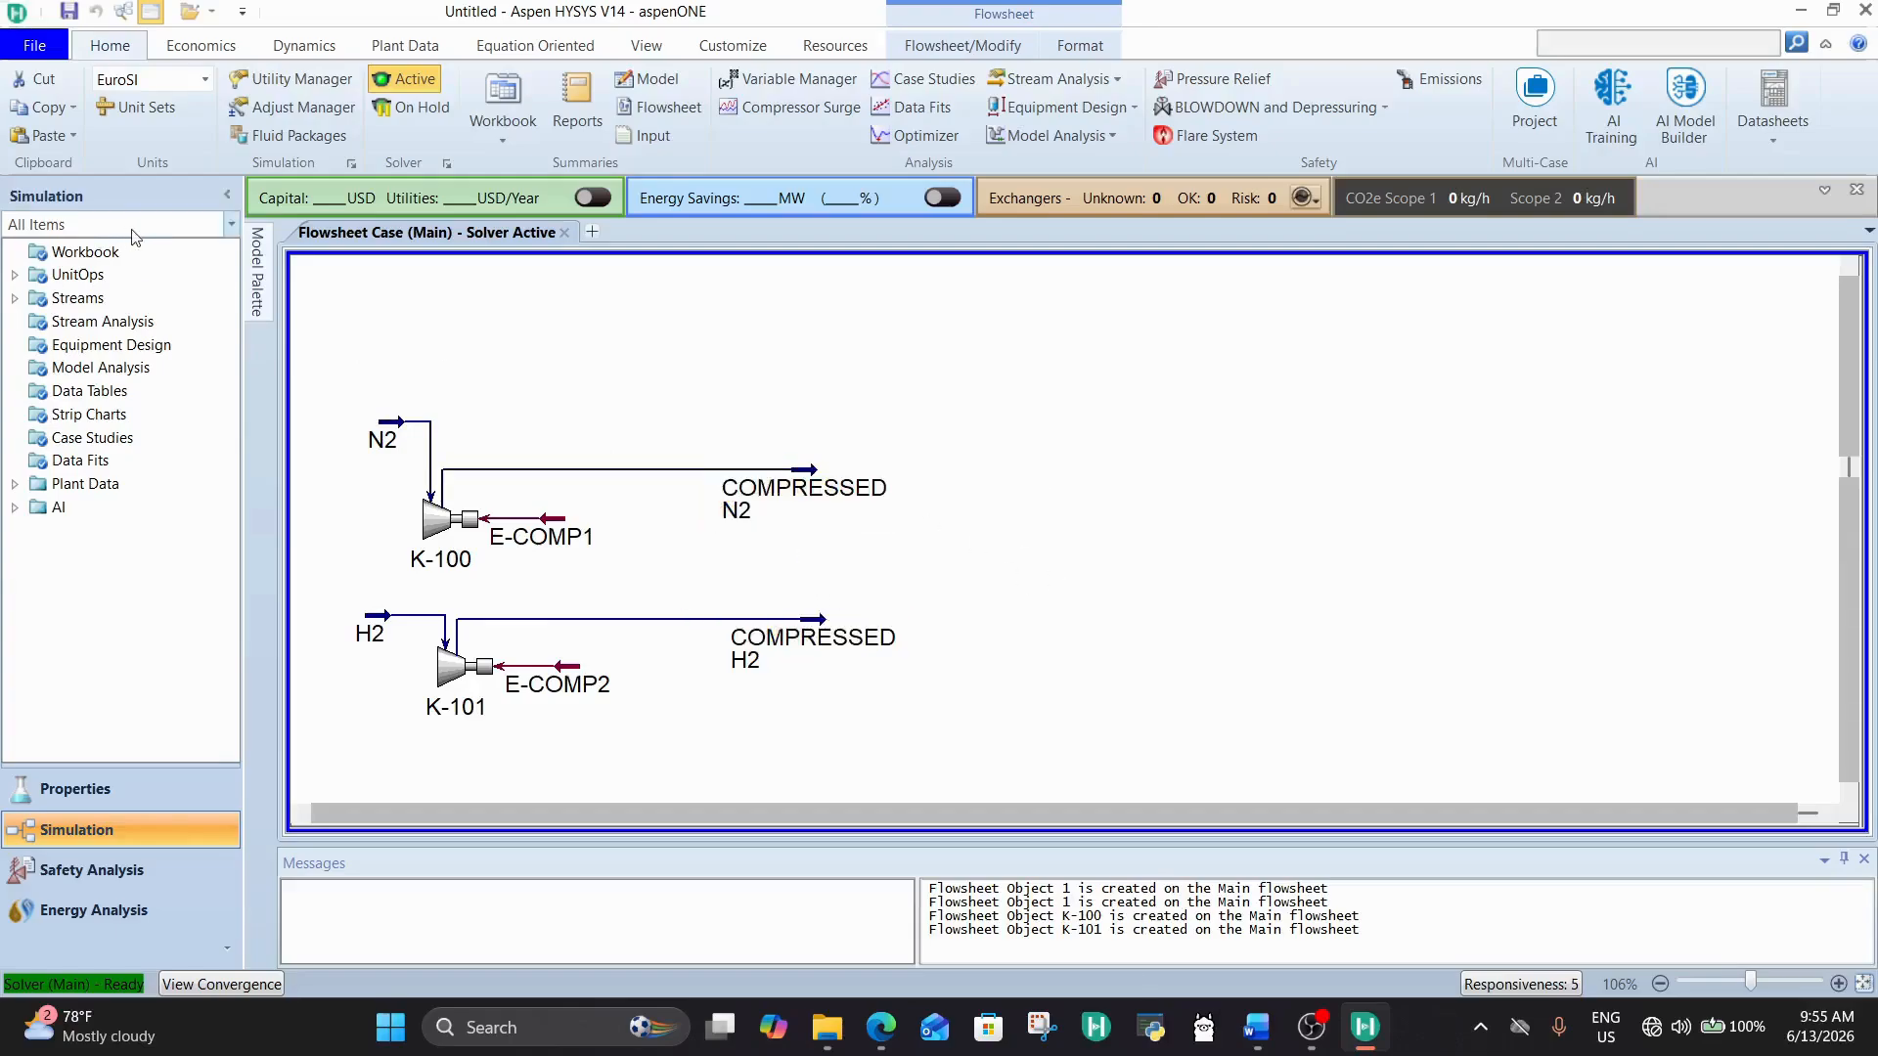
Step: Add a mixer to the flowsheet, to the right of and between the COMPRESSED N2 and COMPRESSED H2 streams
{"action": "left_click", "coordinate": [258, 283]}
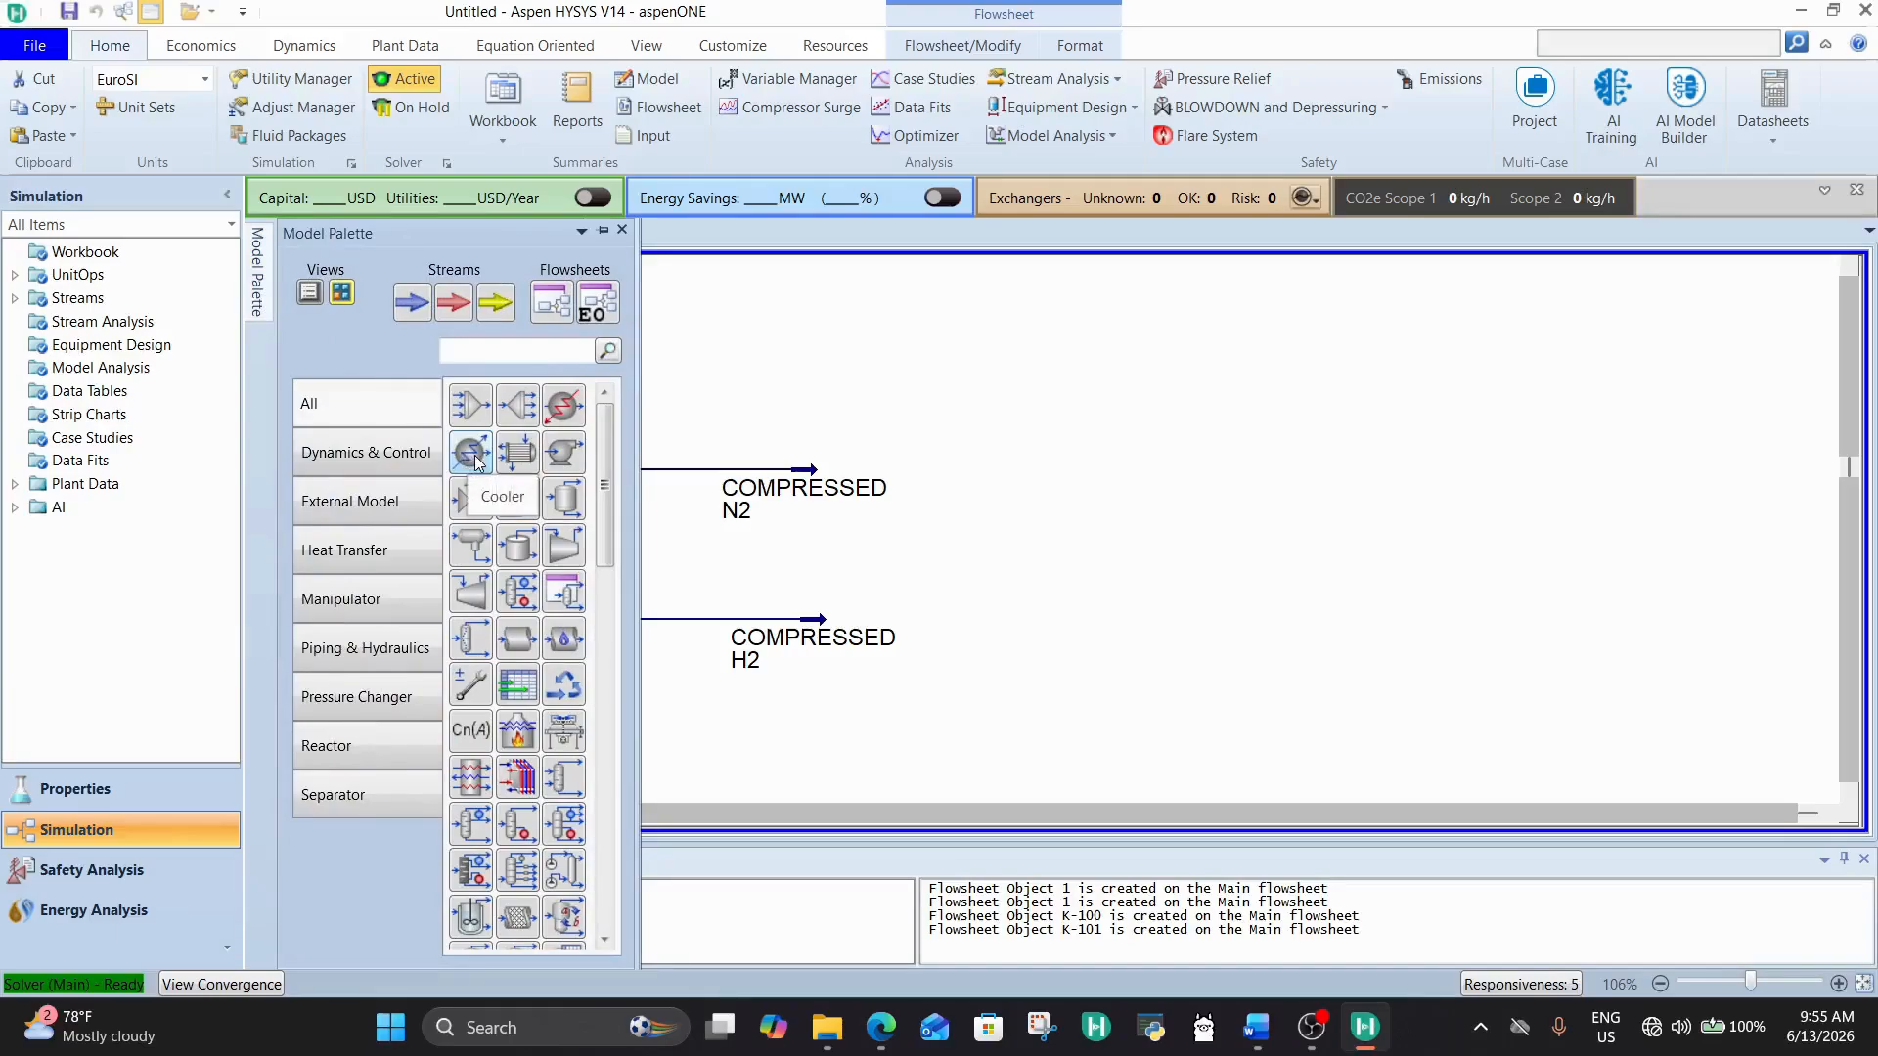
{"action": "left_click_drag", "start_coordinate": [473, 413], "coordinate": [956, 632]}
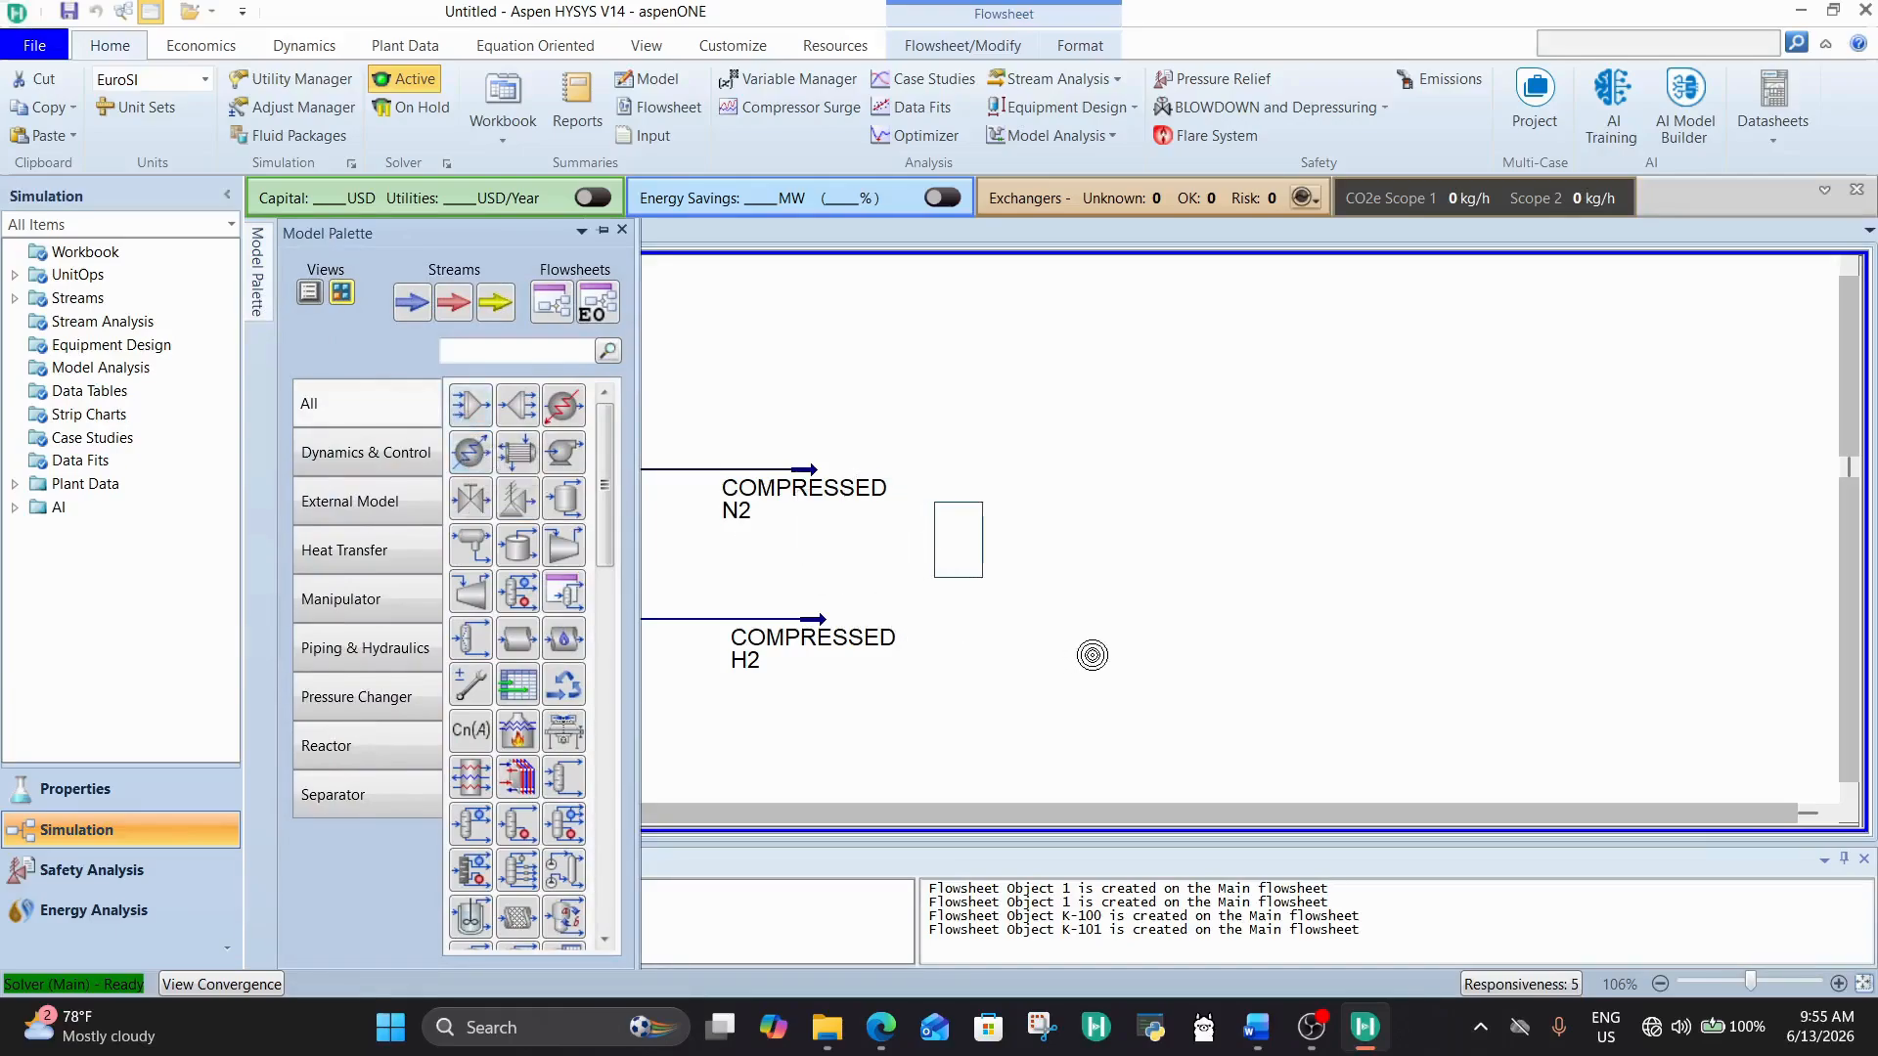
{"action": "scroll", "coordinate": [1164, 575], "scroll_direction": "down", "scroll_amount": 3}
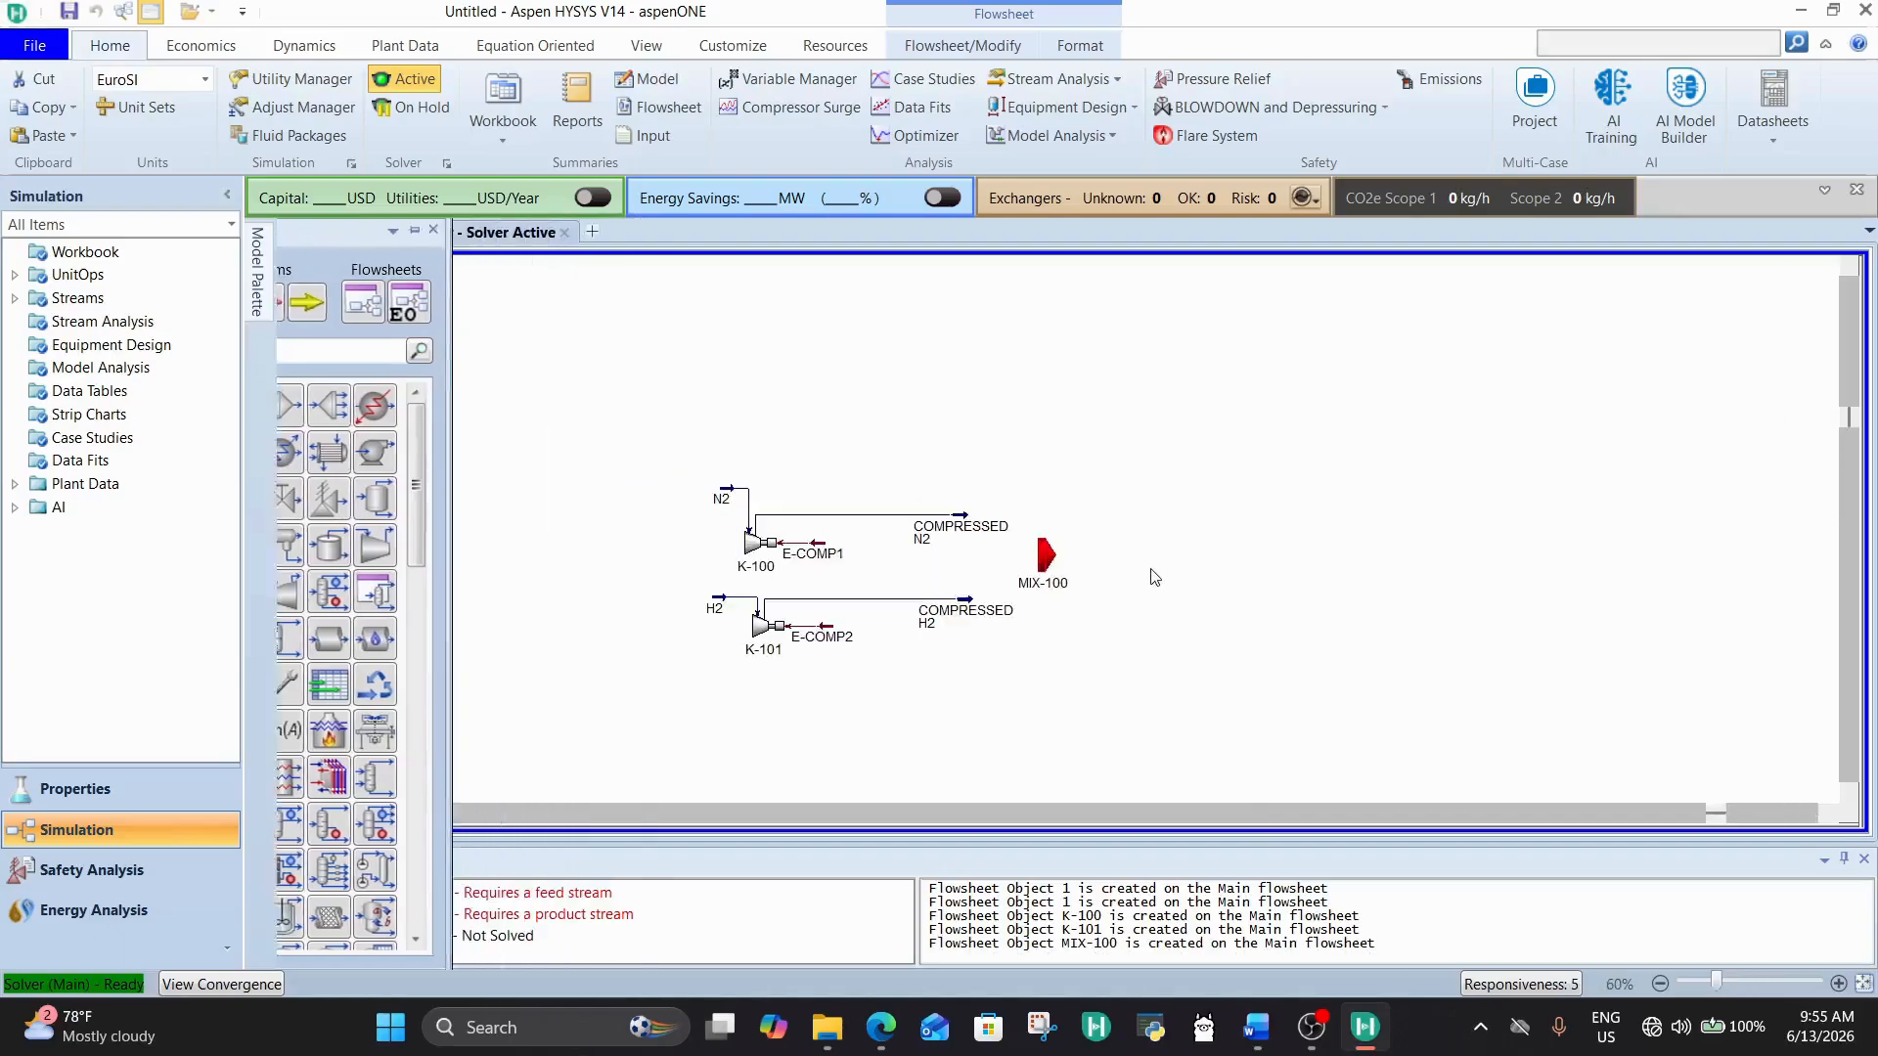
{"action": "left_click", "coordinate": [1833, 811]}
{"action": "left_click_drag", "start_coordinate": [891, 566], "coordinate": [930, 579]}
Step: Connect COMPRESSED H2 and COMPRESSED N2 as the mixer's inlets and create MIXED FEED as its outlet
{"action": "double_click", "coordinate": [930, 579]}
{"action": "left_click", "coordinate": [1076, 501]}
{"action": "left_click", "coordinate": [1148, 501]}
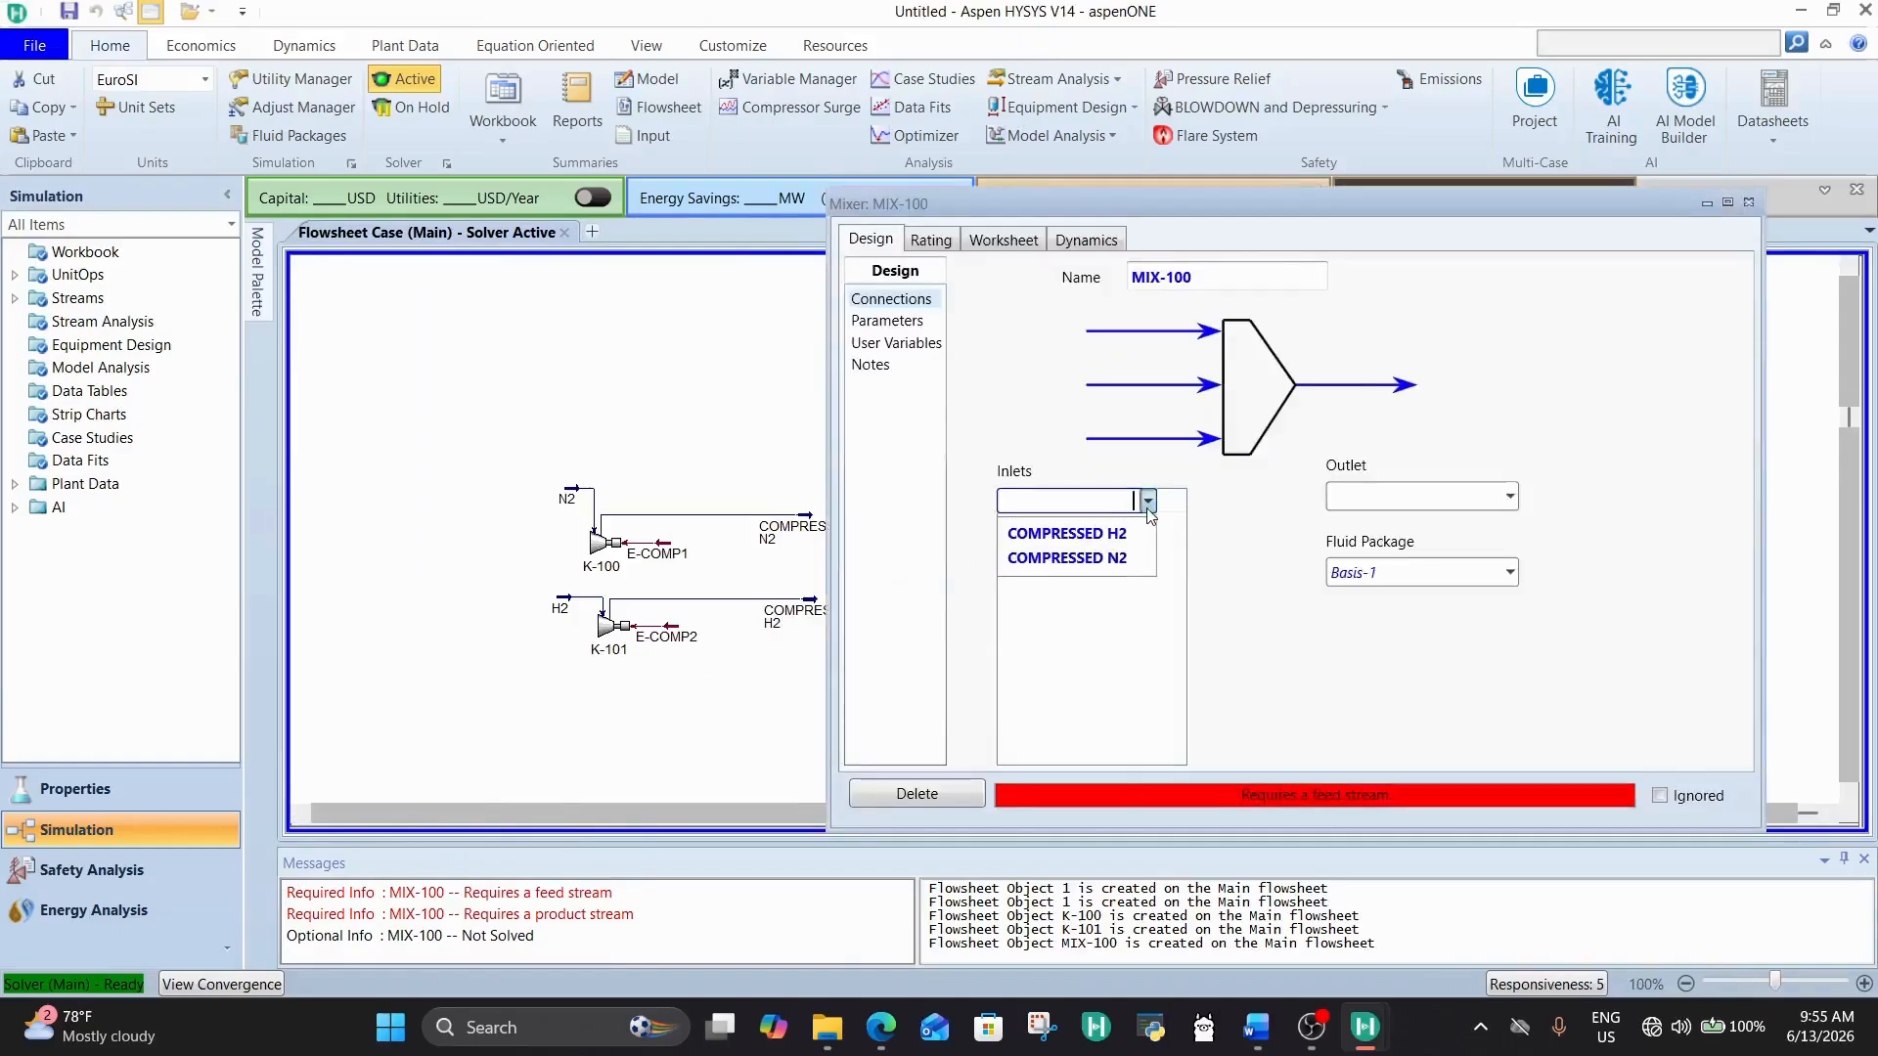
{"action": "left_click", "coordinate": [1113, 541]}
{"action": "left_click", "coordinate": [1147, 526]}
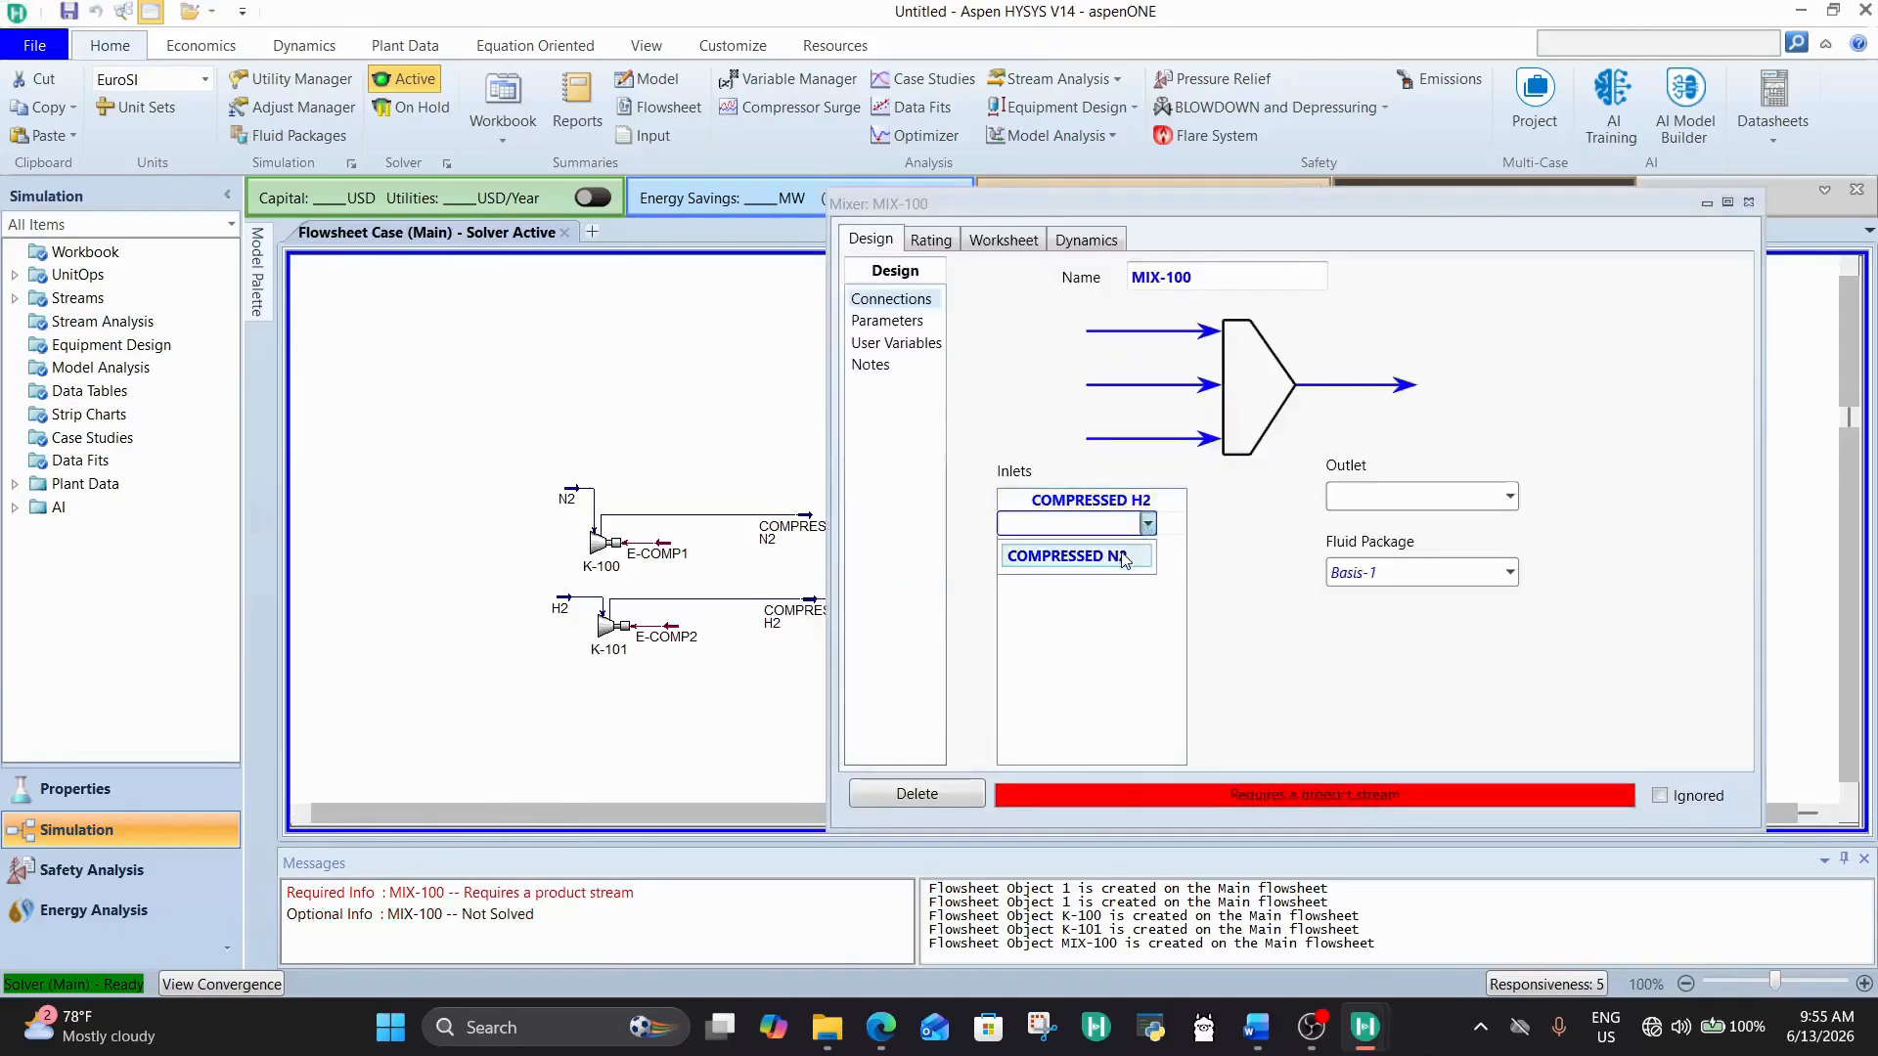
{"action": "left_click", "coordinate": [1121, 555]}
{"action": "left_click", "coordinate": [1358, 498]}
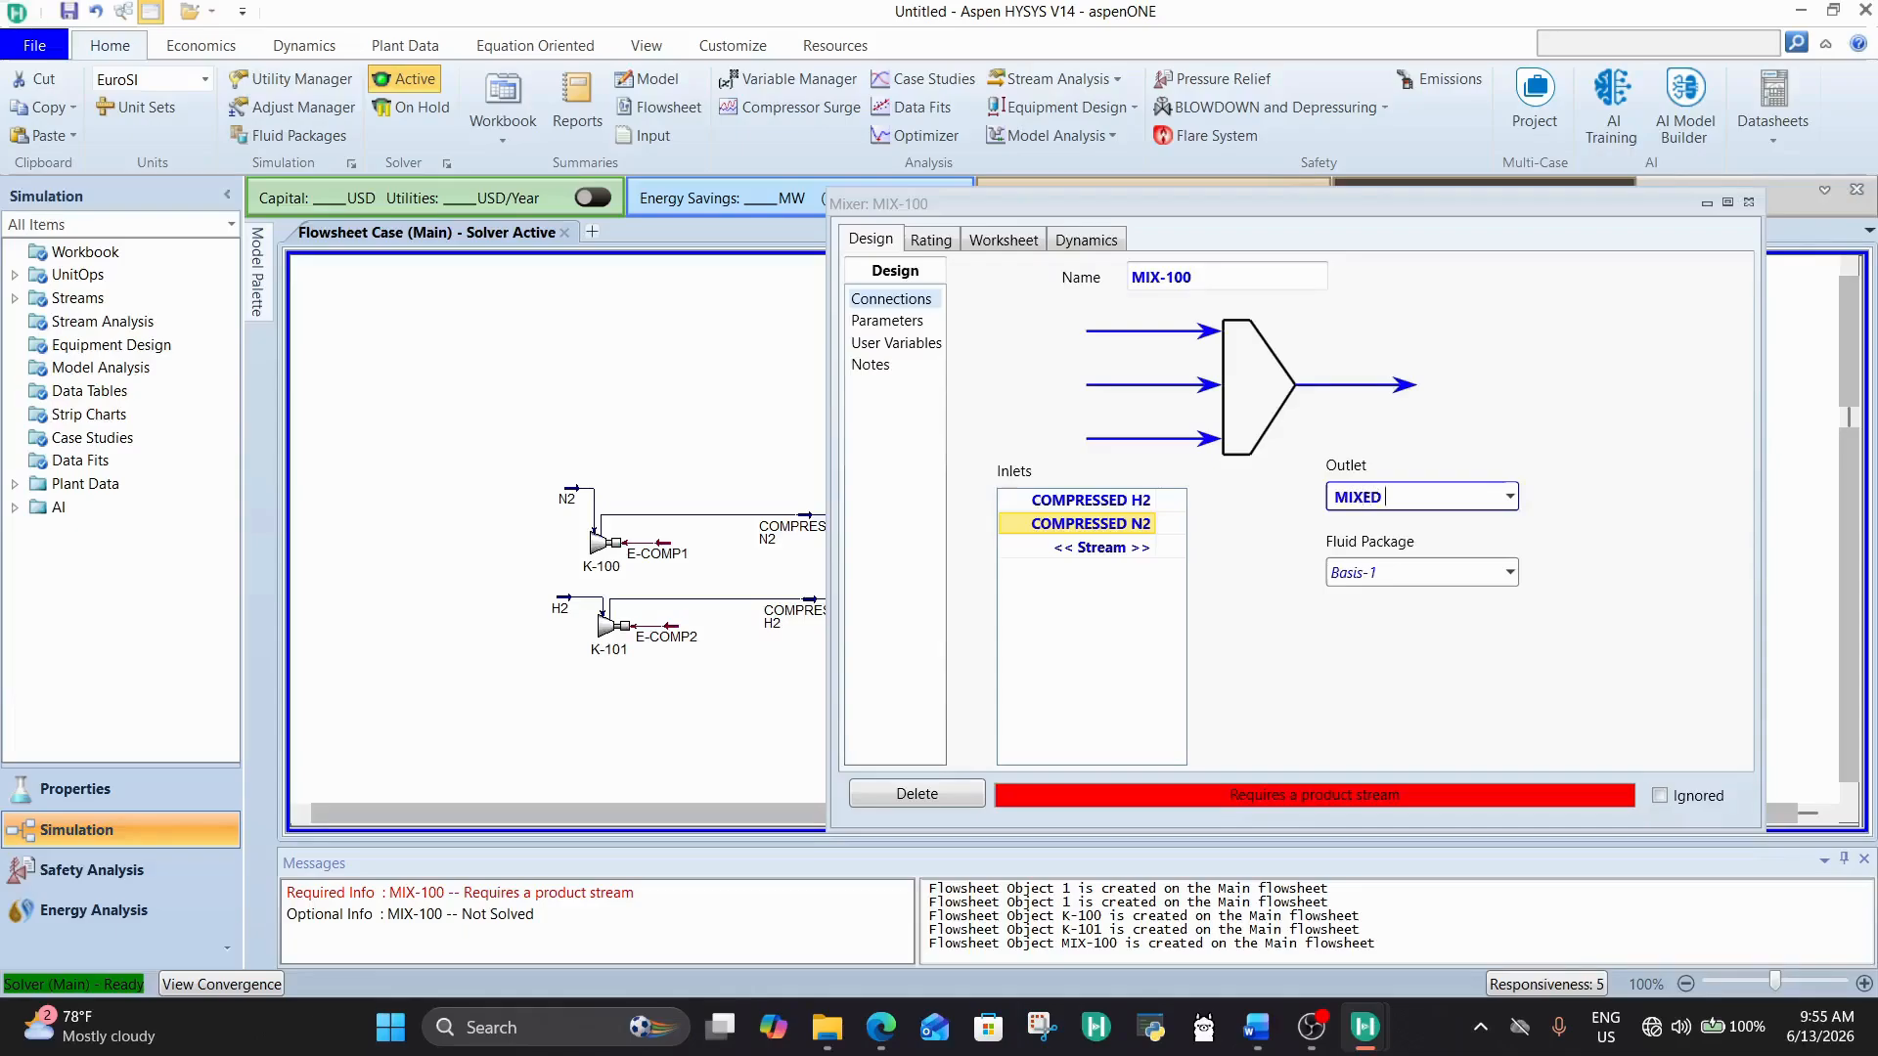
{"action": "type", "text": "MIXED FEED"}
{"action": "key", "text": "Return"}
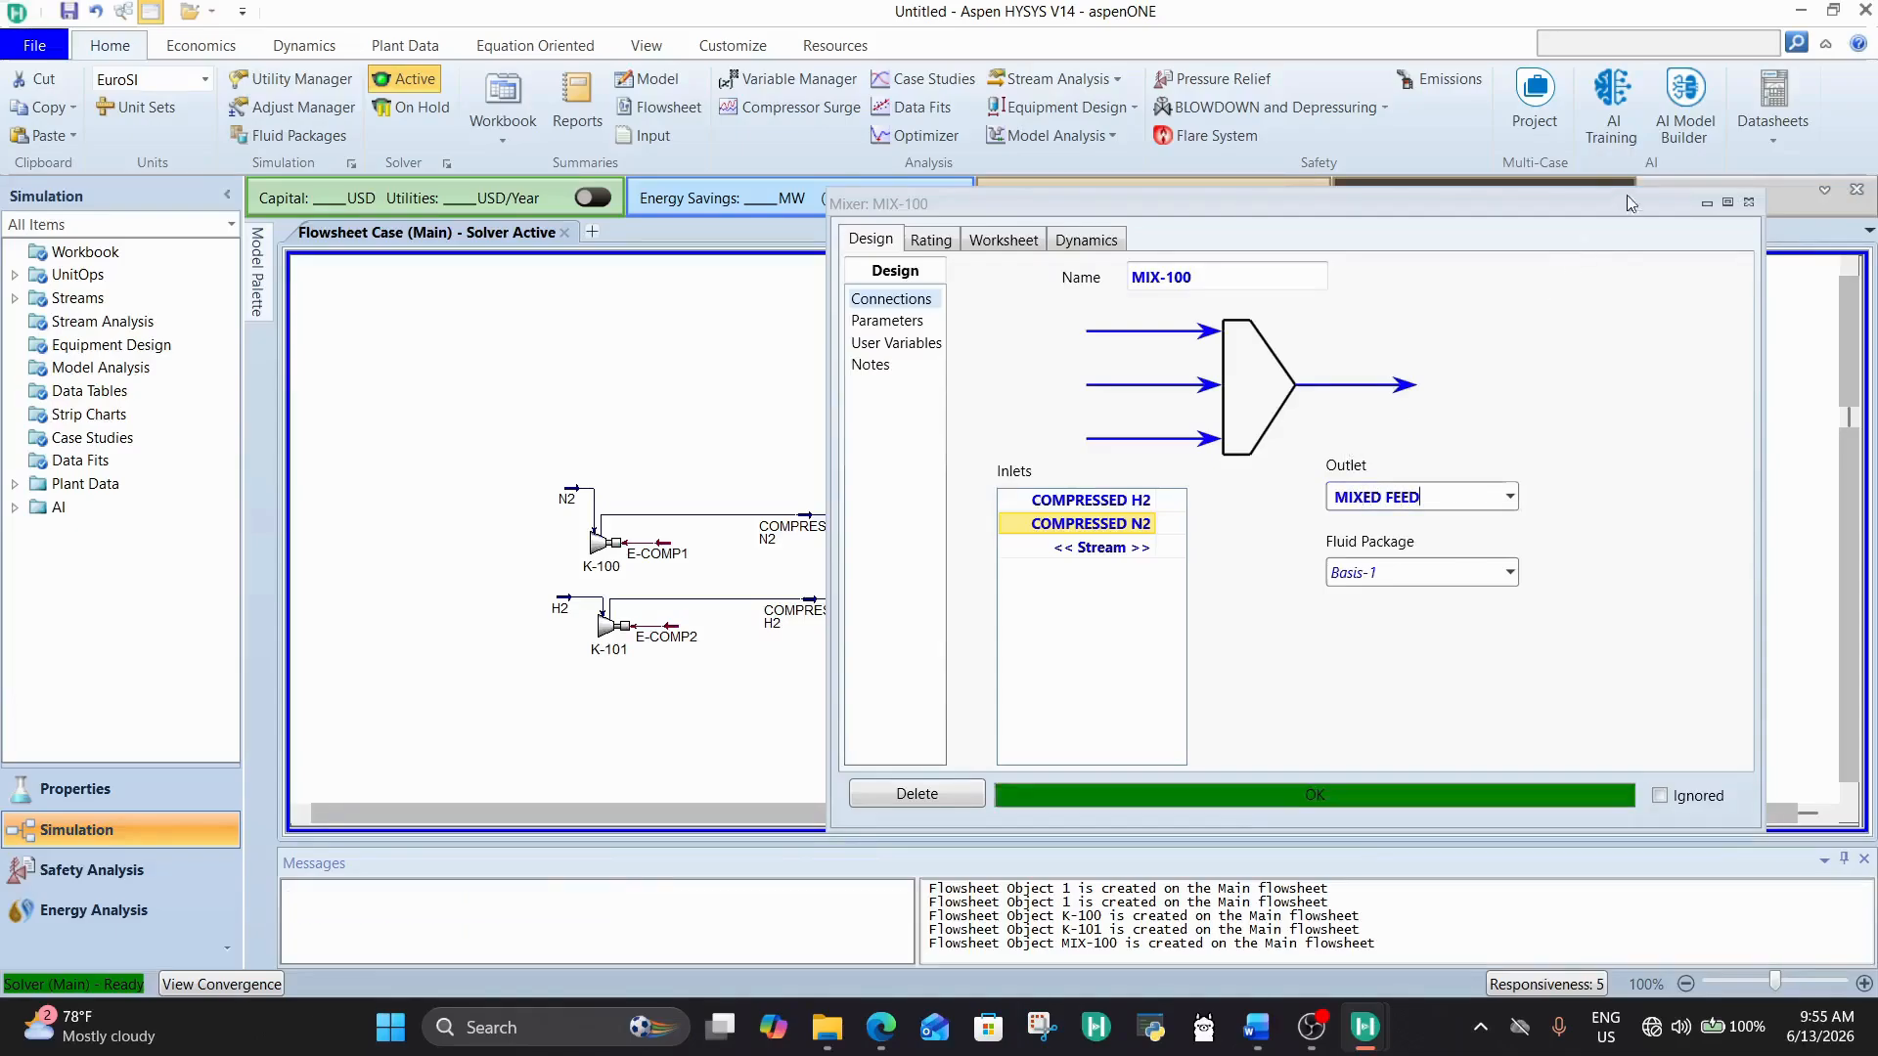
{"action": "left_click", "coordinate": [1749, 202]}
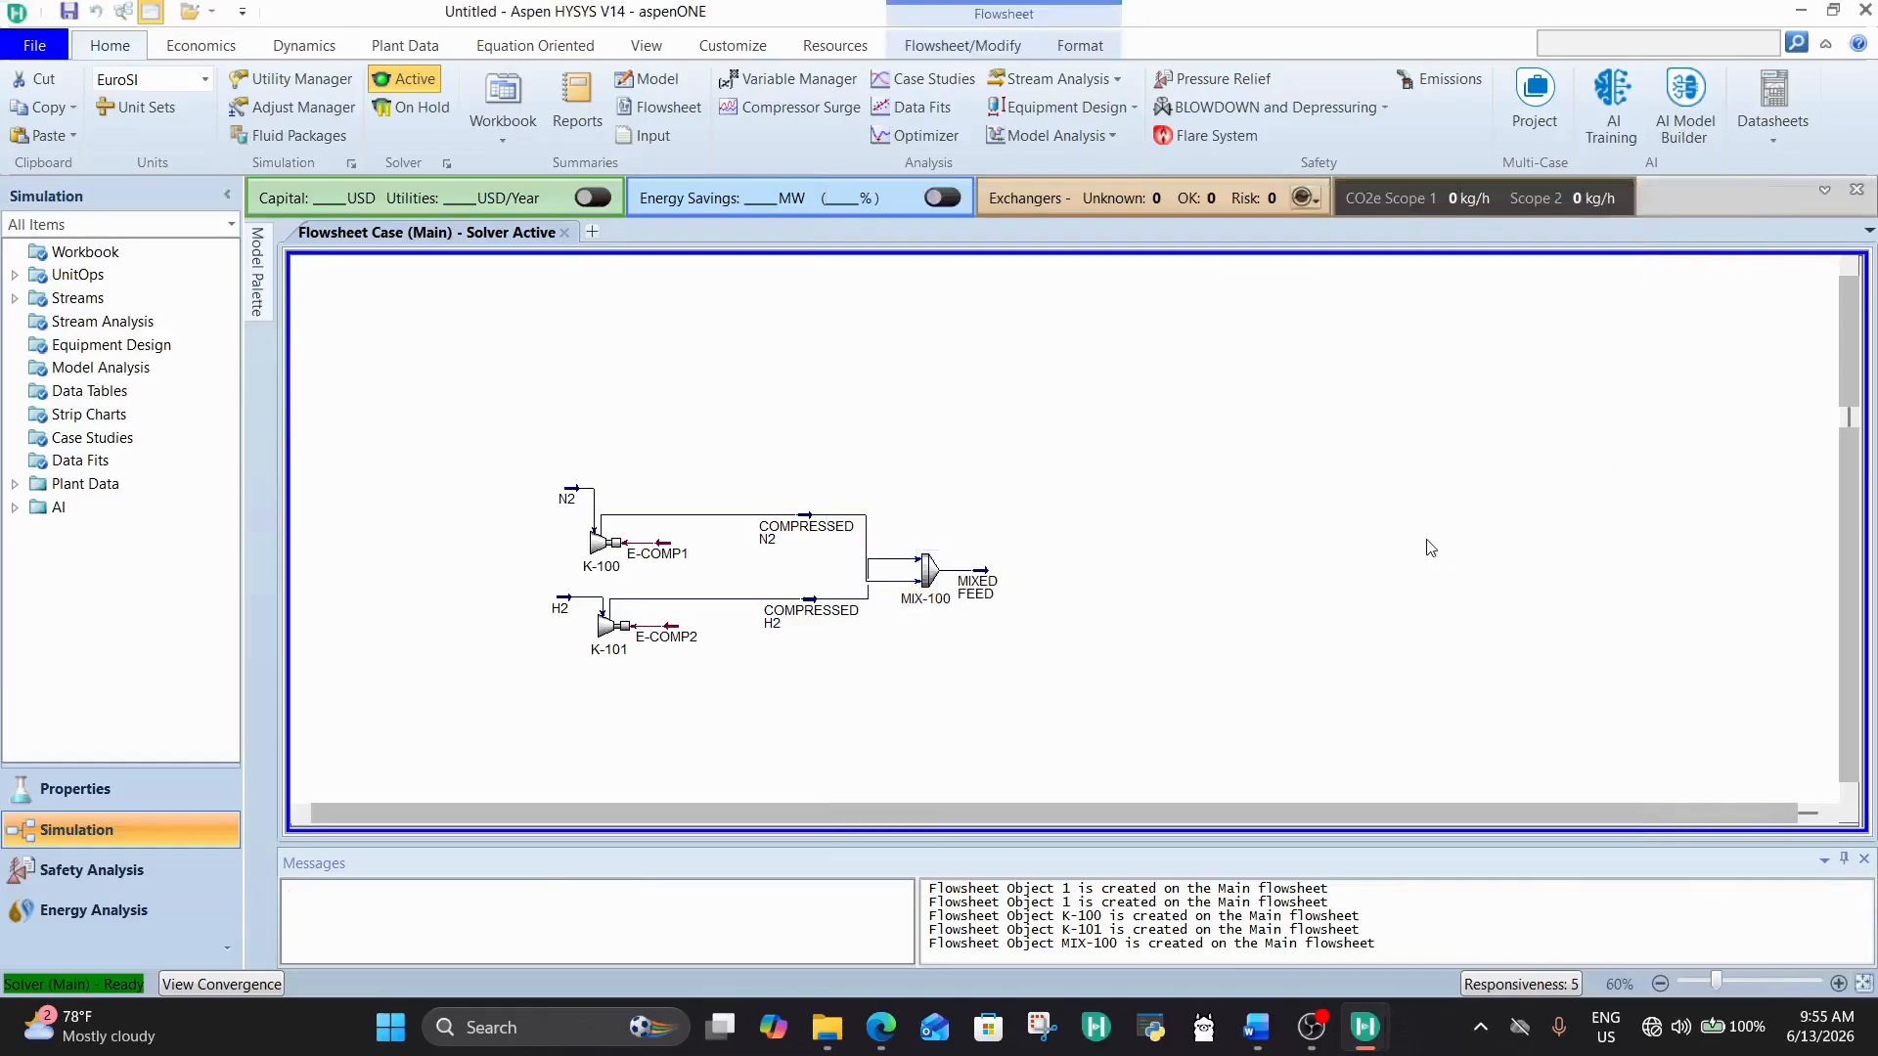
Step: Rotate mixer MIX-100 through a full turn to reroute its two inlet lines without overlap
{"action": "left_click", "coordinate": [927, 570]}
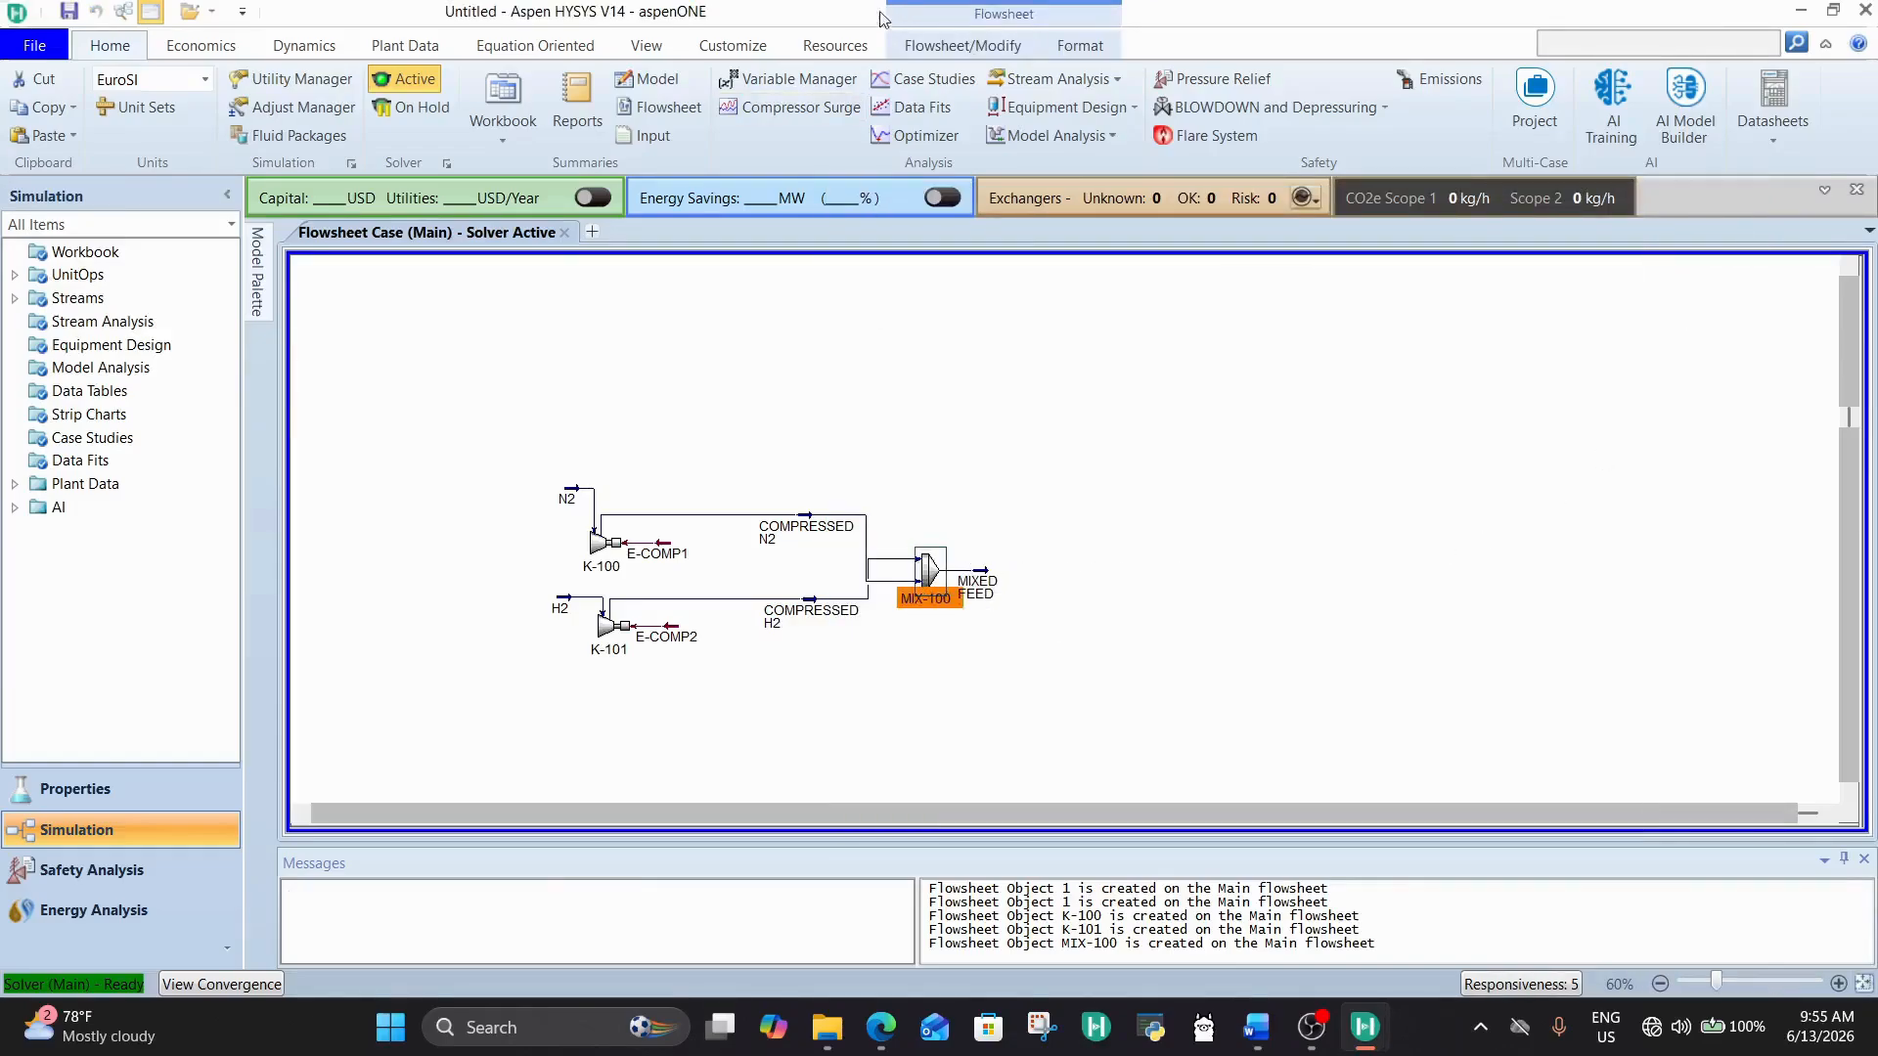
{"action": "left_click", "coordinate": [917, 43]}
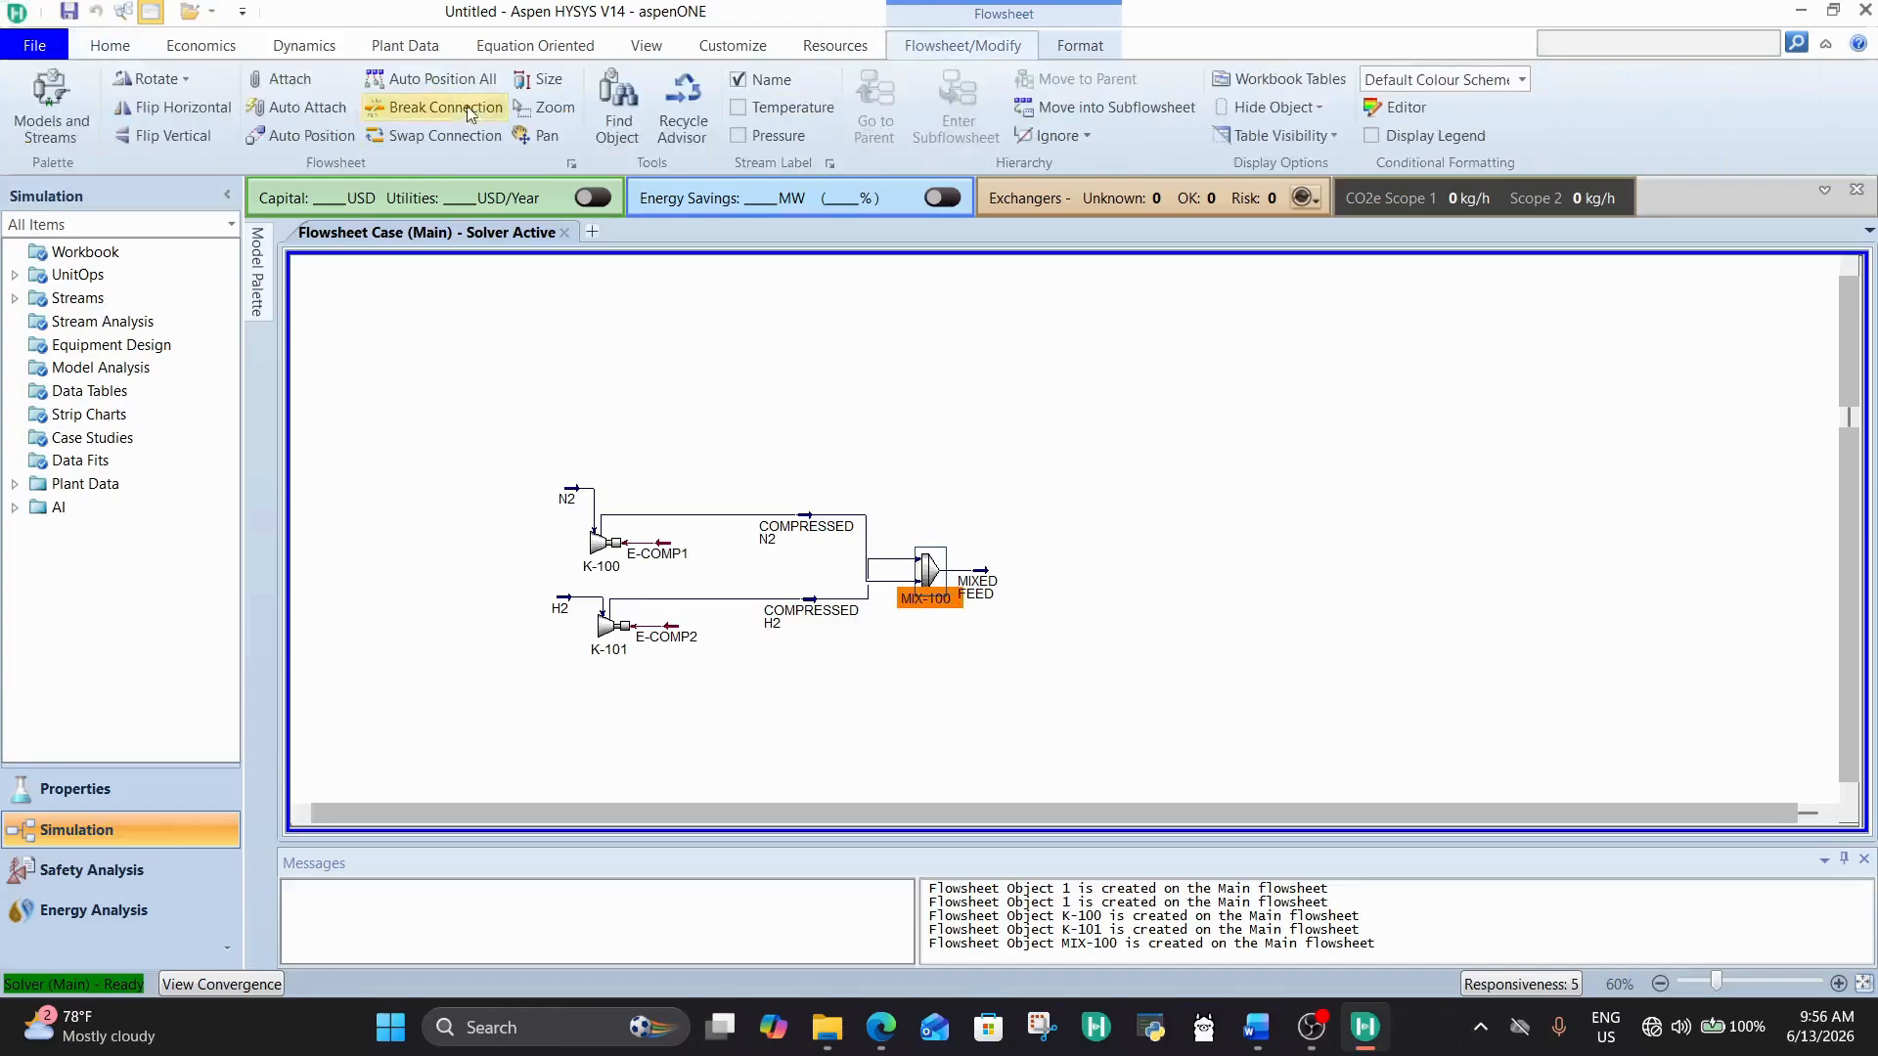
{"action": "left_click", "coordinate": [137, 91]}
{"action": "left_click", "coordinate": [137, 91]}
{"action": "left_click", "coordinate": [137, 91]}
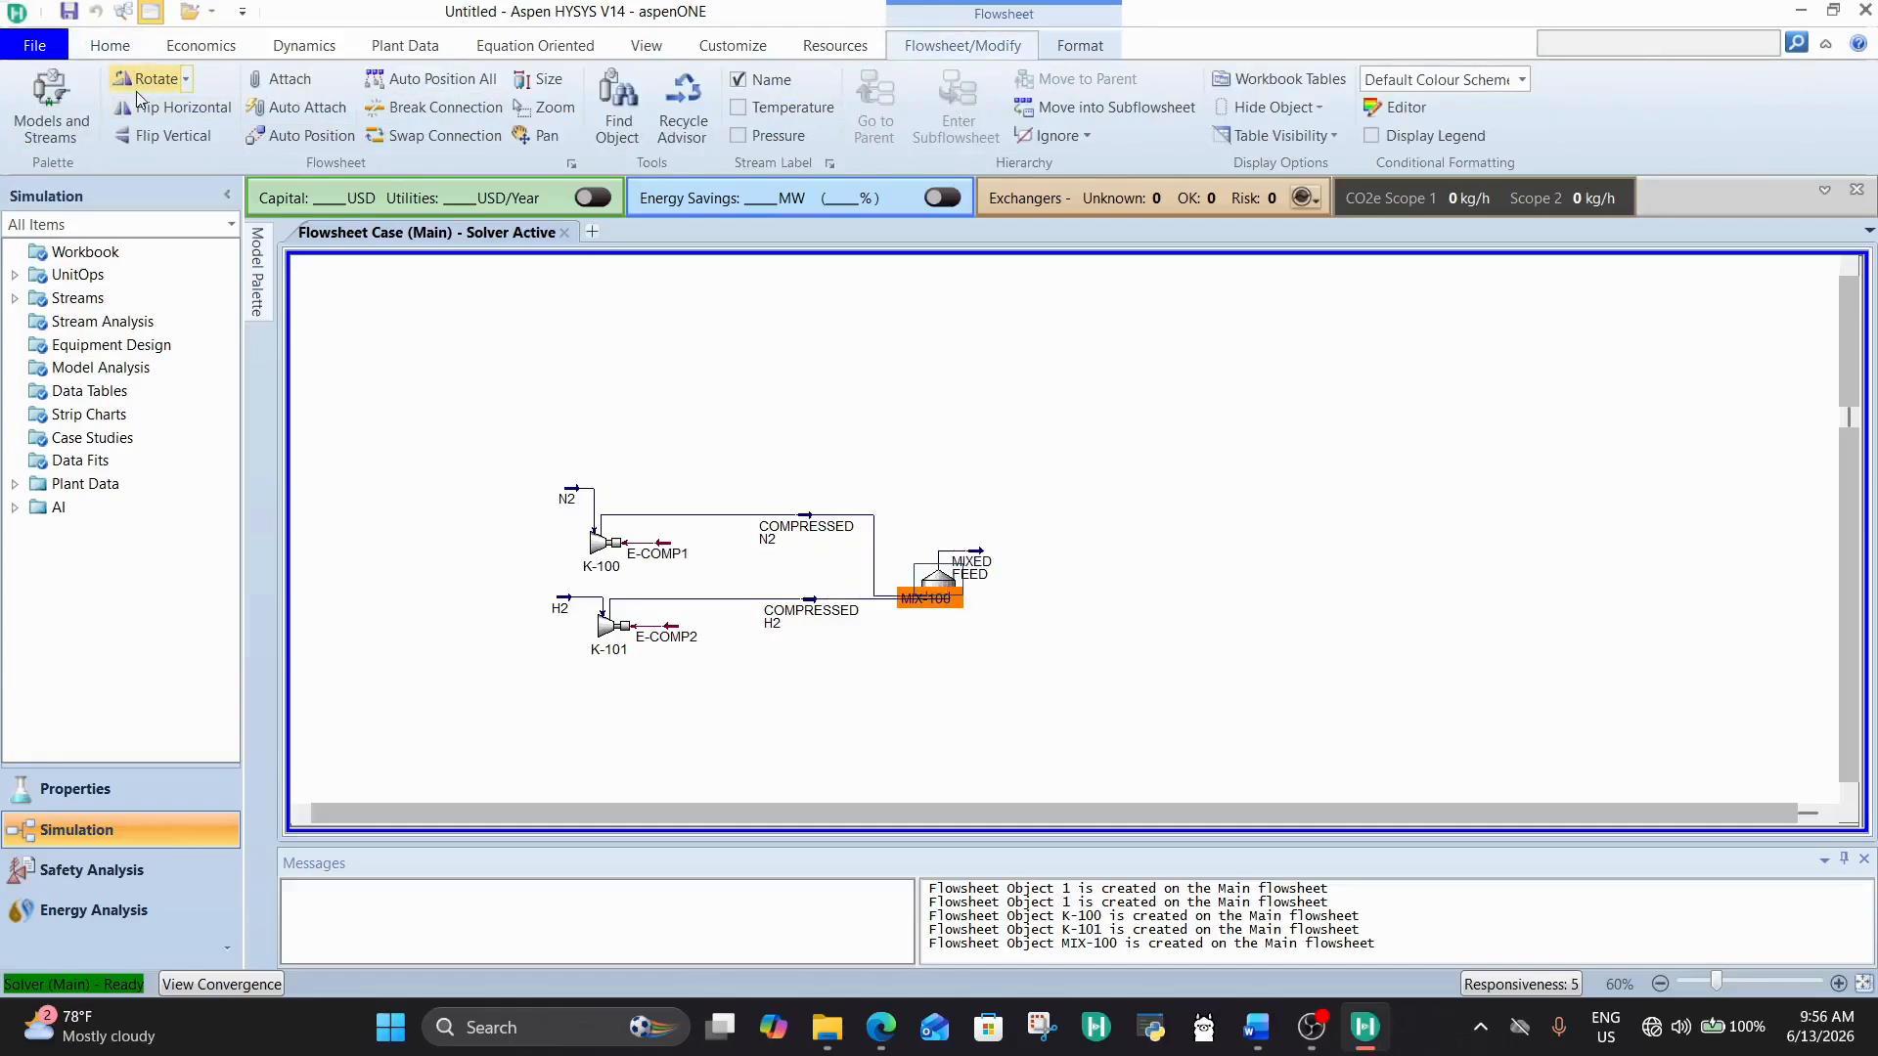
{"action": "left_click", "coordinate": [137, 91]}
{"action": "left_click", "coordinate": [1176, 556]}
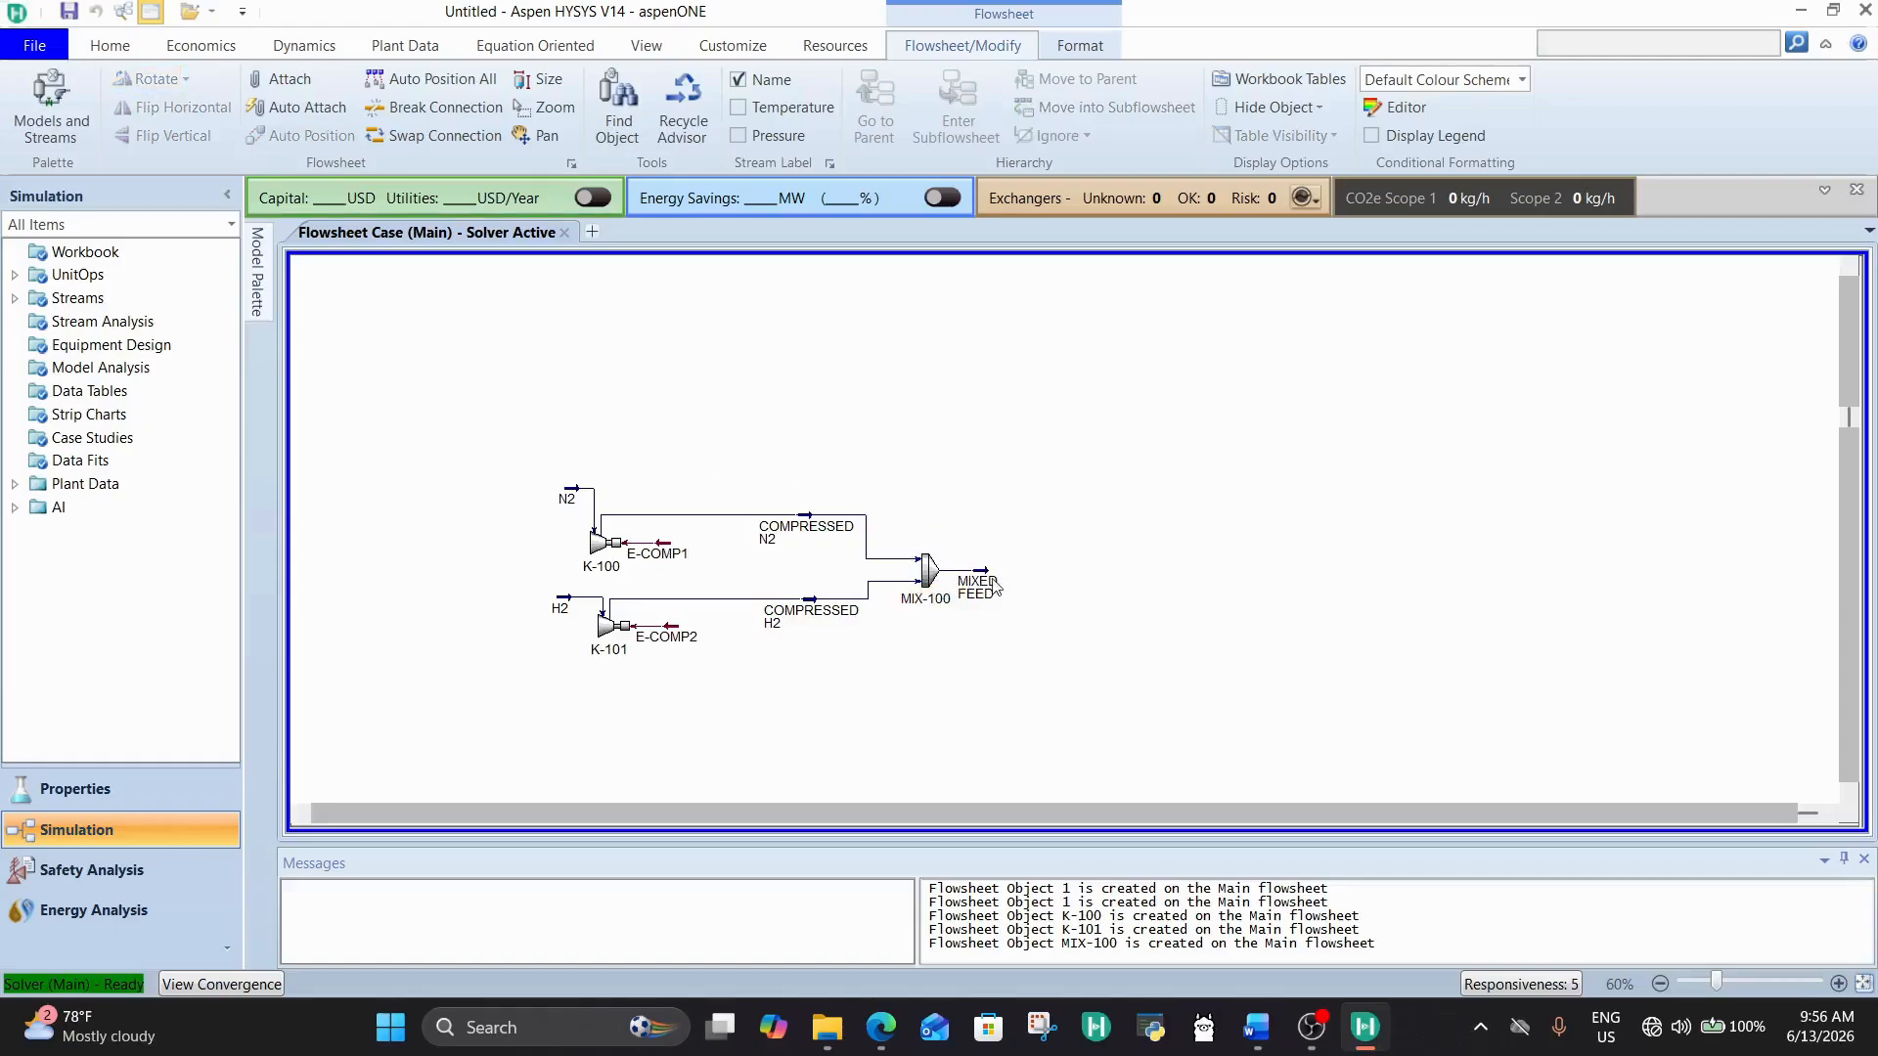
Step: Move the MIXED FEED stream slightly away from the mixer, then review its temperature and conditions and close it
{"action": "left_click_drag", "start_coordinate": [996, 588], "coordinate": [1033, 594]}
{"action": "left_click", "coordinate": [1027, 479]}
{"action": "double_click", "coordinate": [1029, 587]}
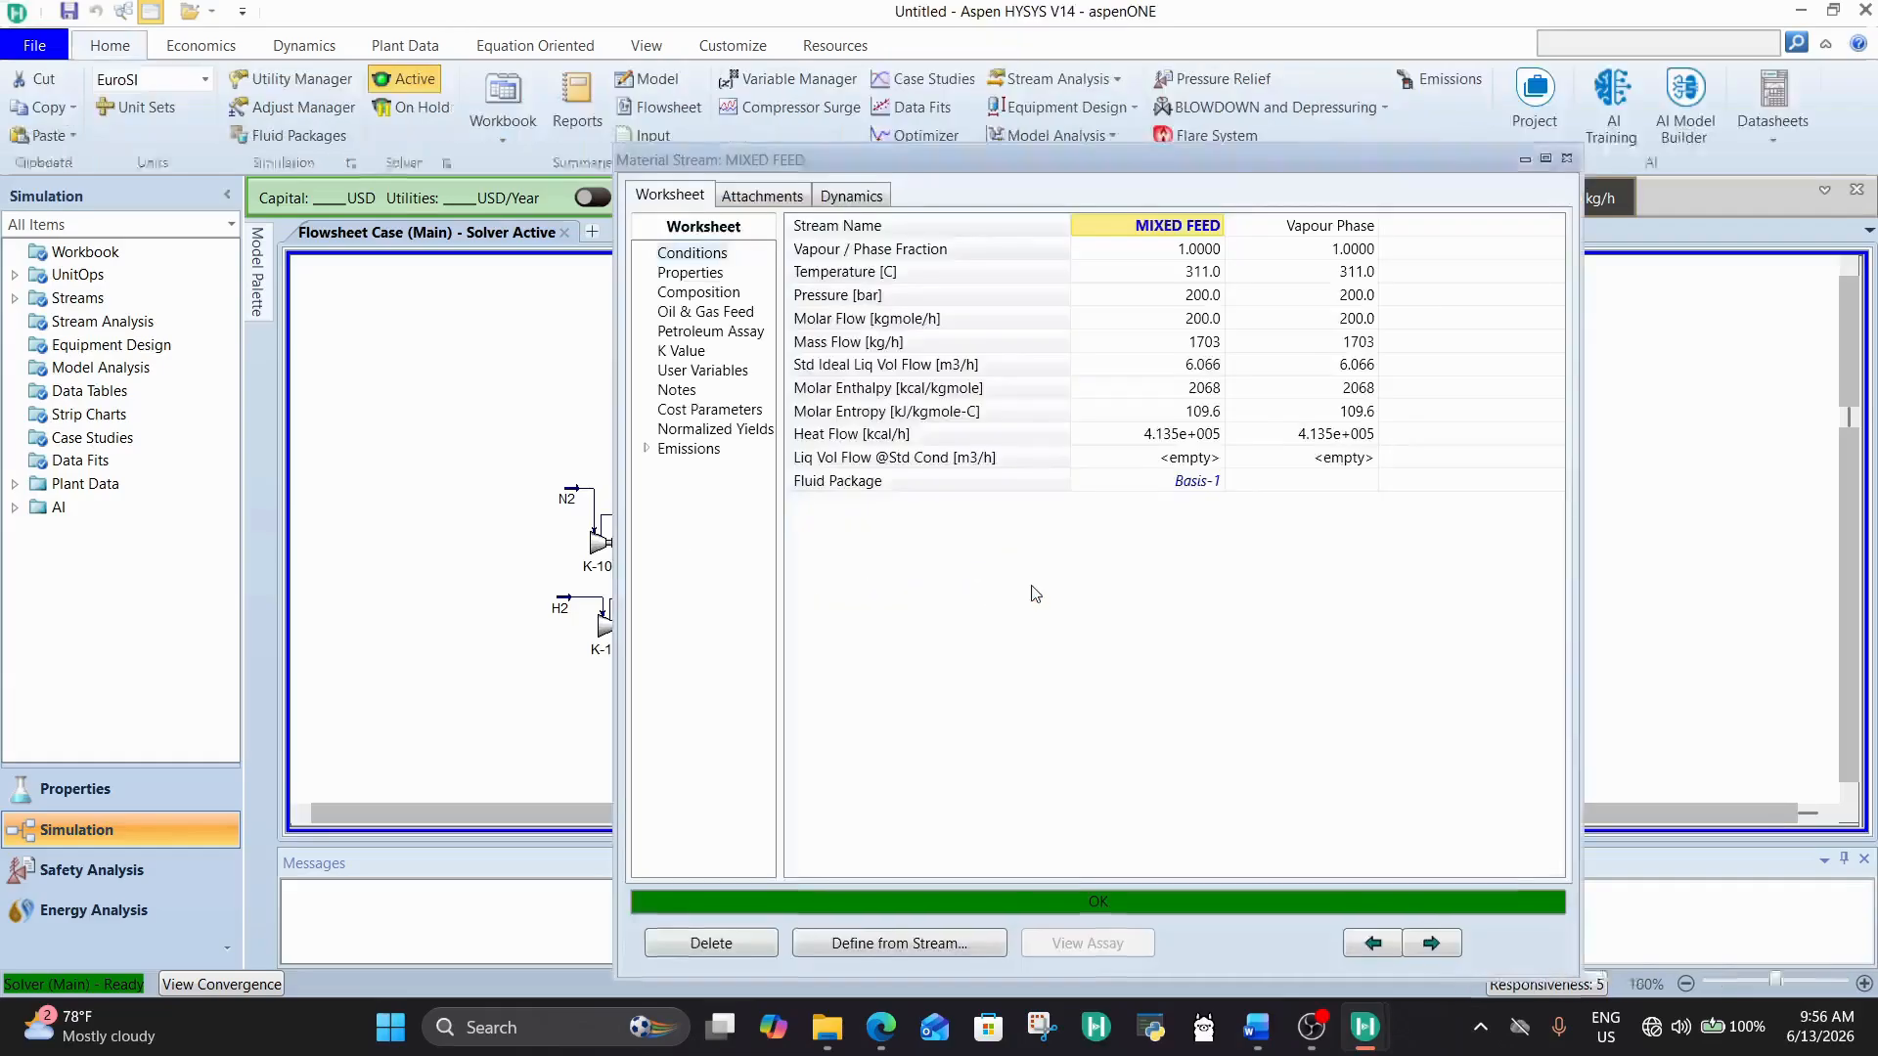
{"action": "left_click", "coordinate": [1203, 272]}
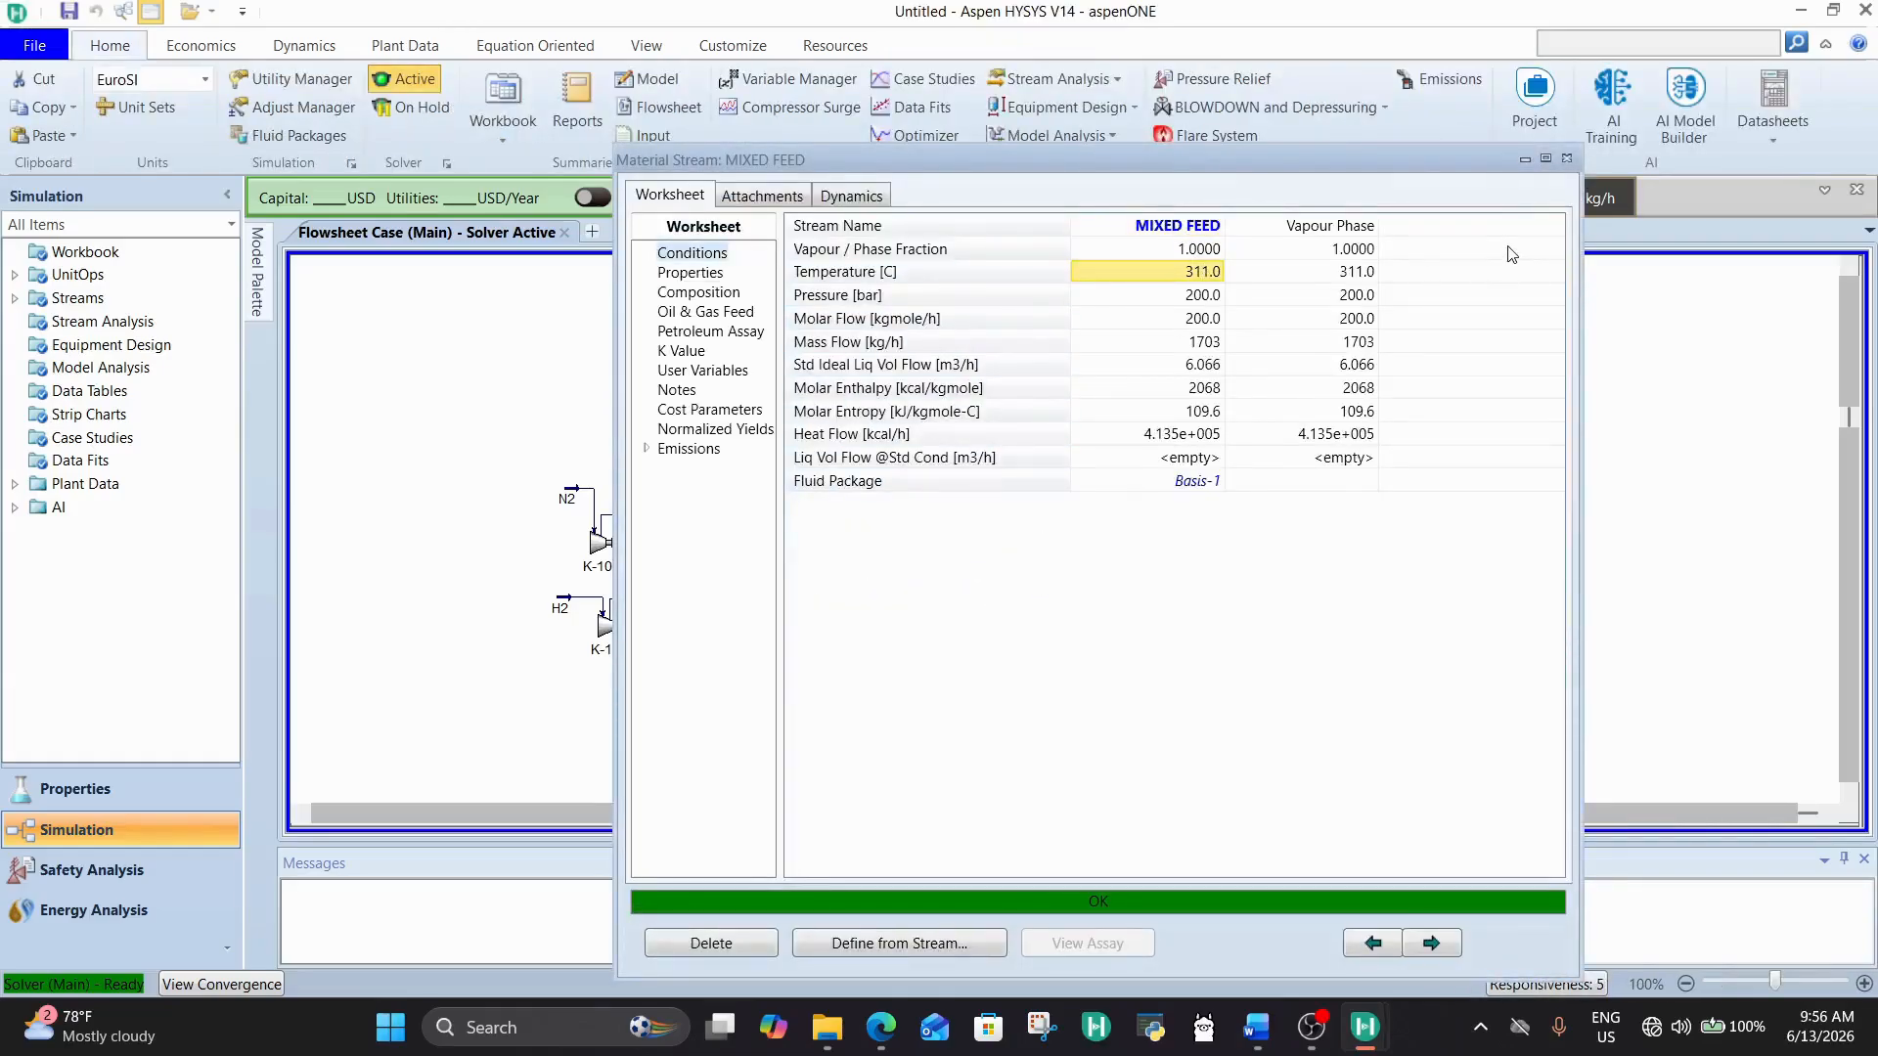
{"action": "left_click", "coordinate": [1565, 158]}
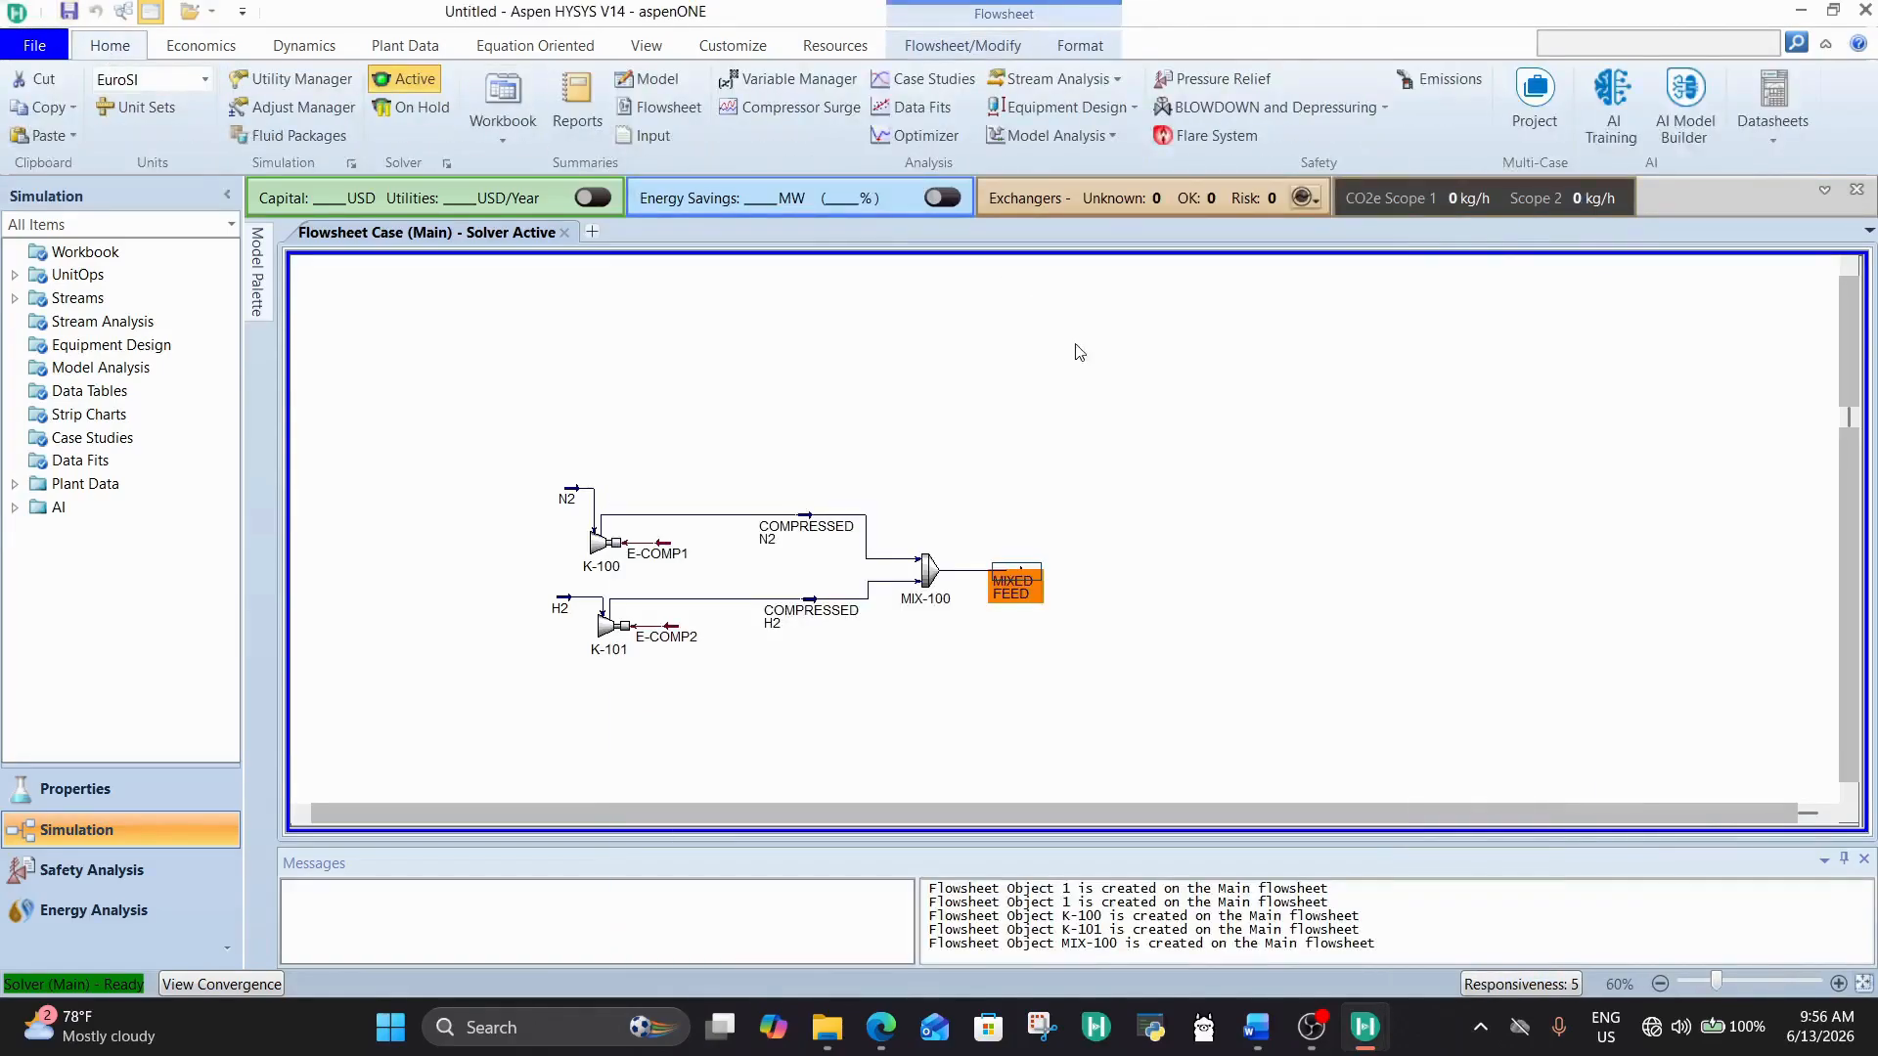
{"action": "left_click", "coordinate": [528, 354]}
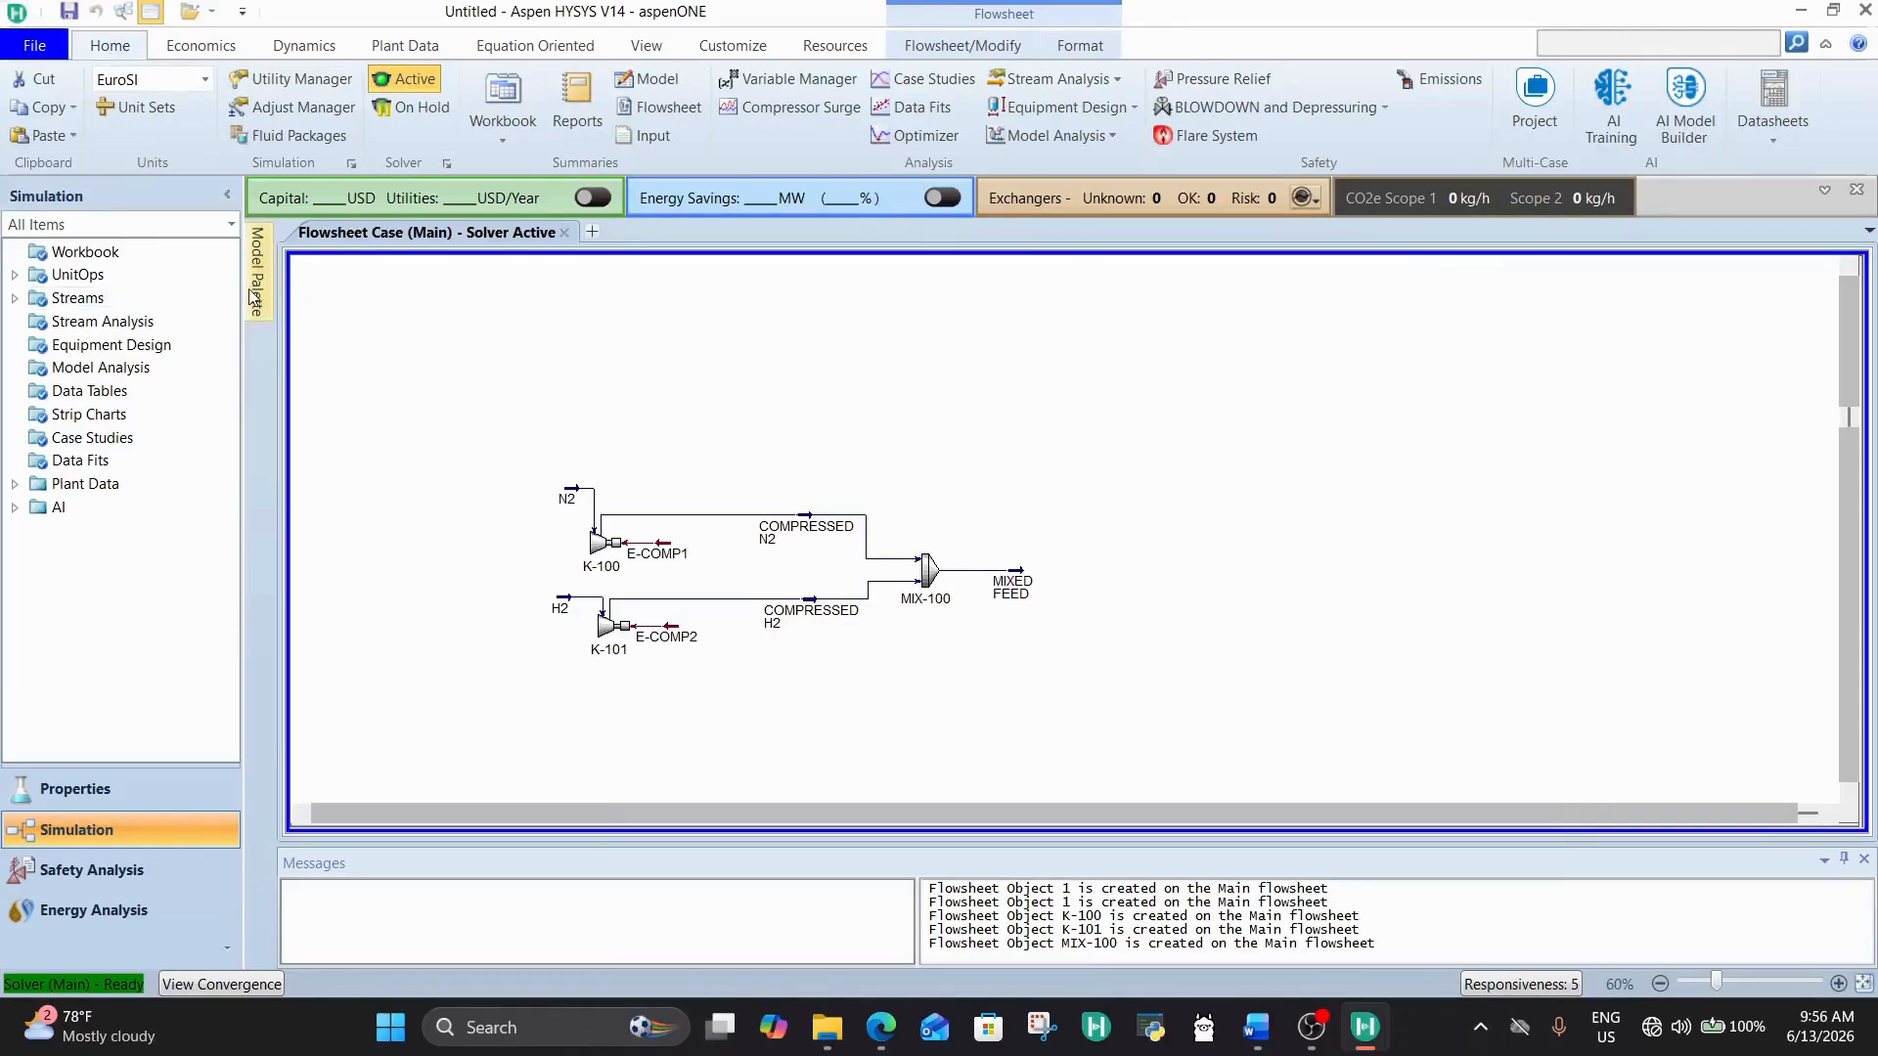
Step: Place a heater on the flowsheet to the right of the MIXED FEED stream
{"action": "left_click", "coordinate": [257, 272]}
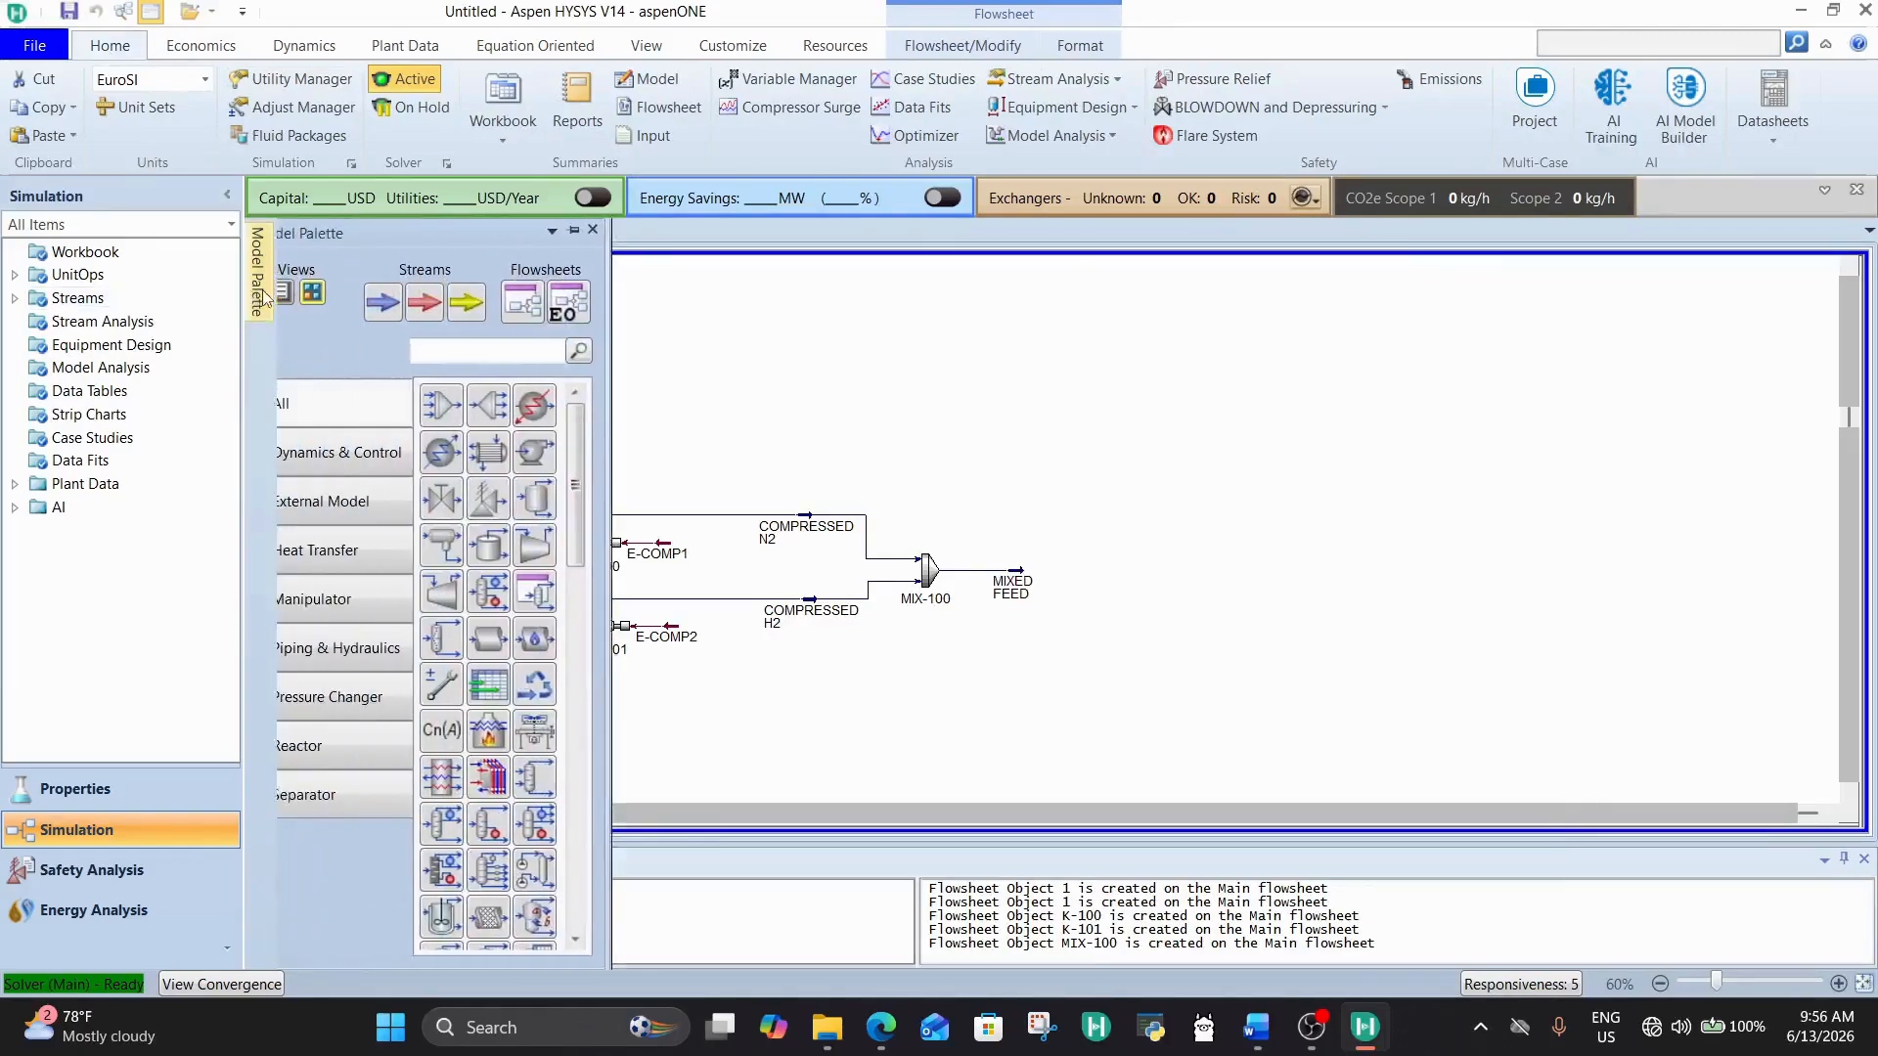
{"action": "left_click", "coordinate": [565, 420]}
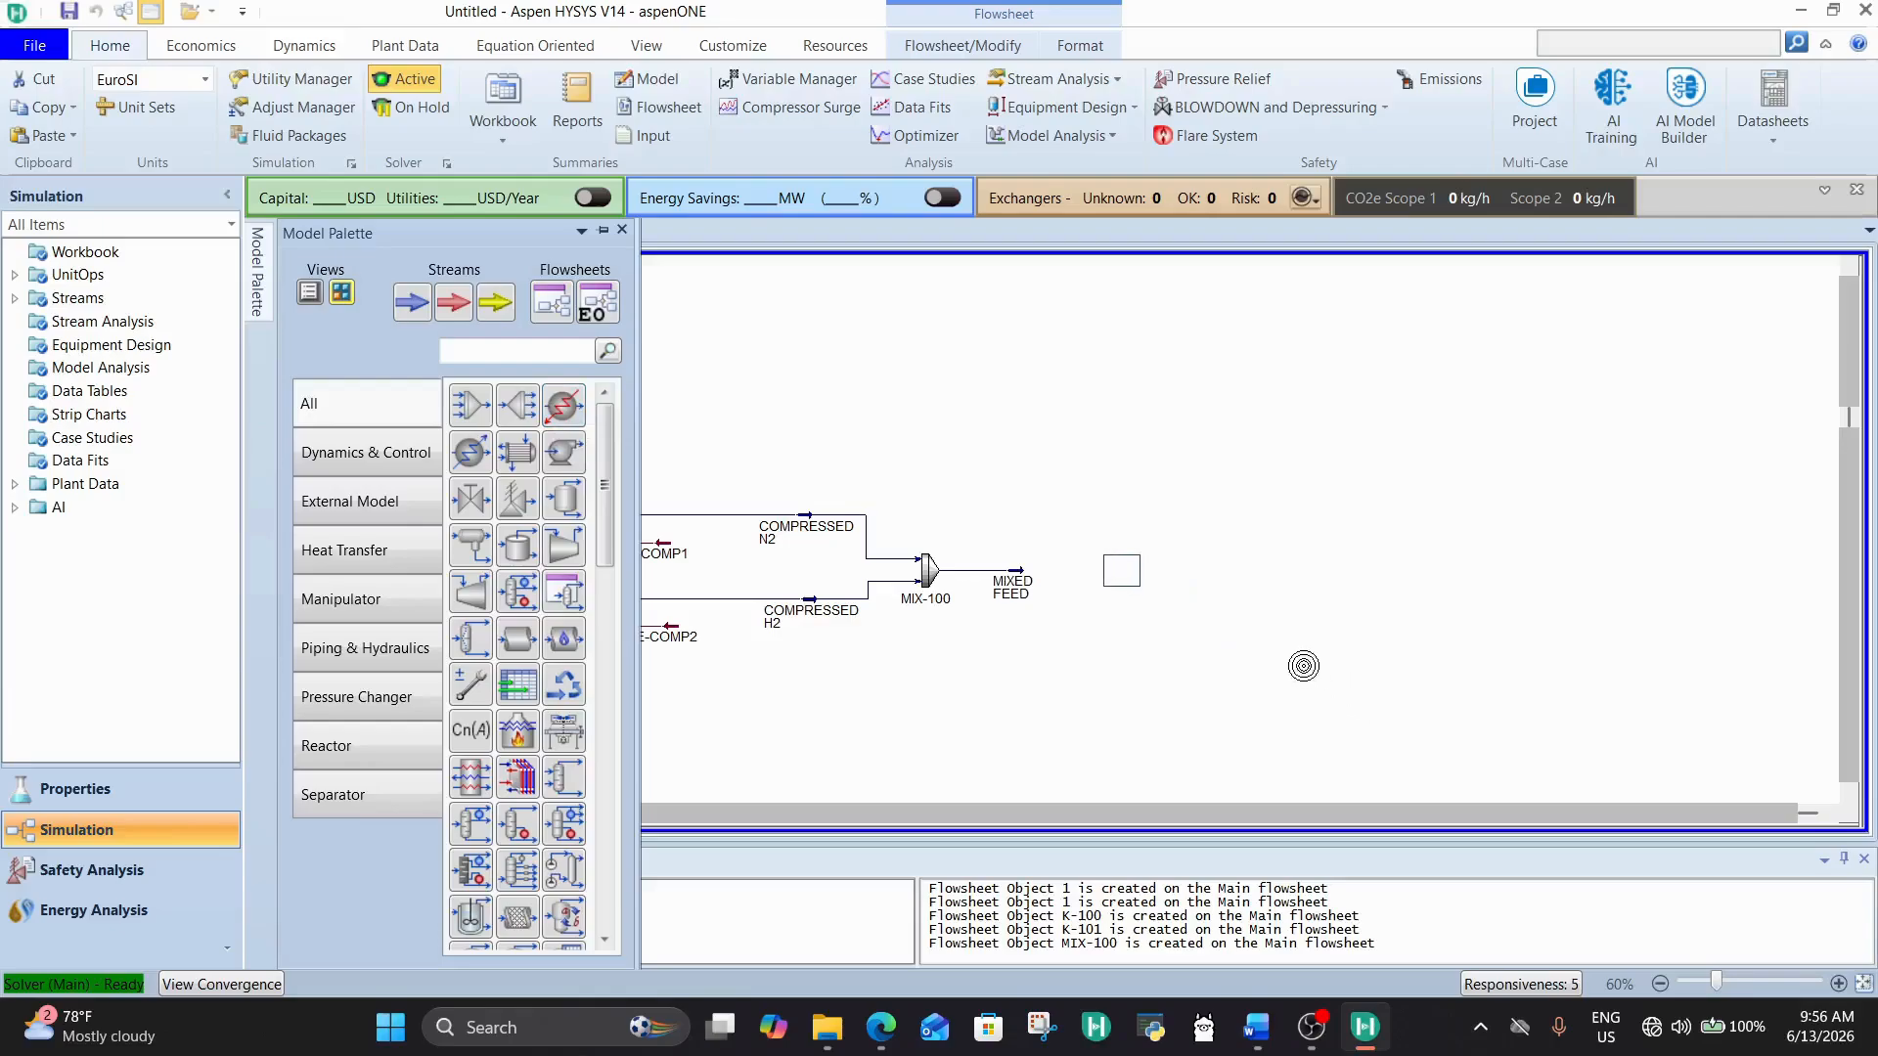
{"action": "left_click", "coordinate": [1281, 665]}
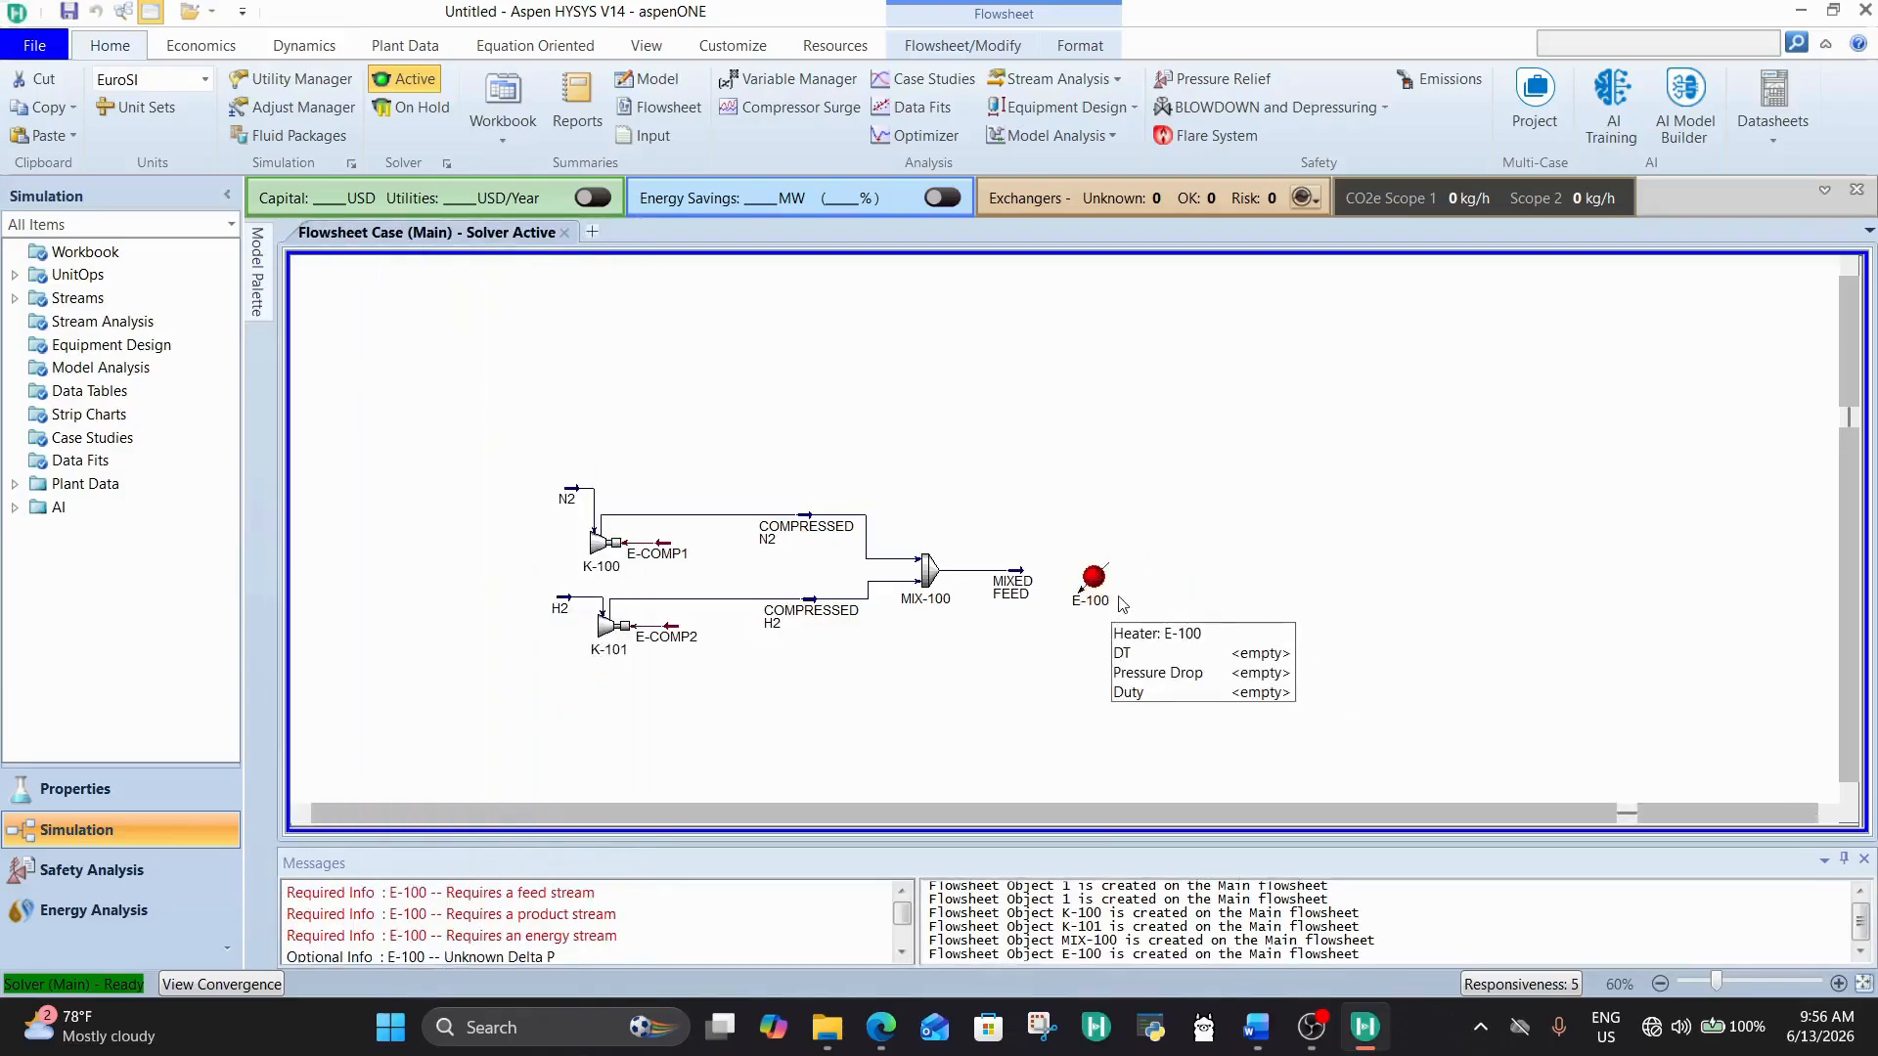
{"action": "mouse_move", "coordinate": [1104, 597]}
{"action": "left_mouse_down"}
{"action": "mouse_move", "coordinate": [1078, 586]}
{"action": "mouse_move", "coordinate": [1097, 585]}
{"action": "left_mouse_up"}
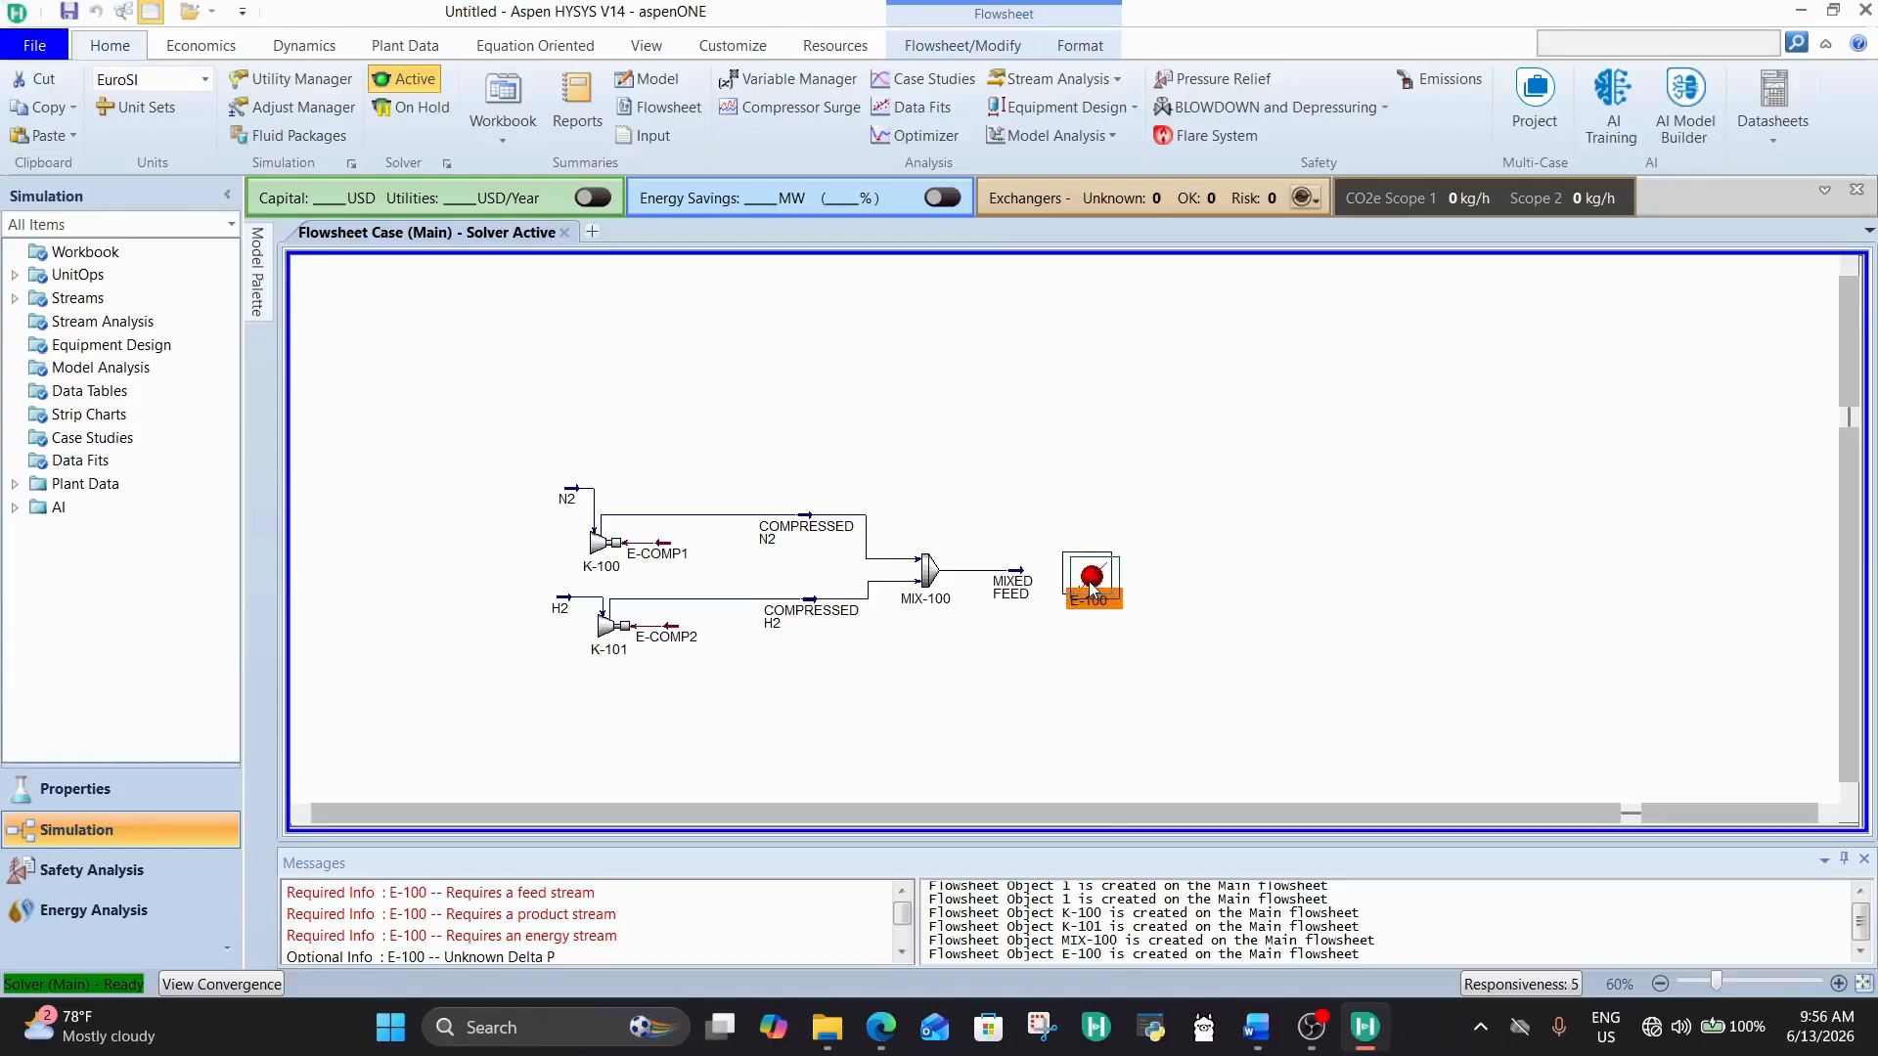
Step: Open heater E-100 and set MIXED FEED as its inlet stream
{"action": "double_click", "coordinate": [1096, 590]}
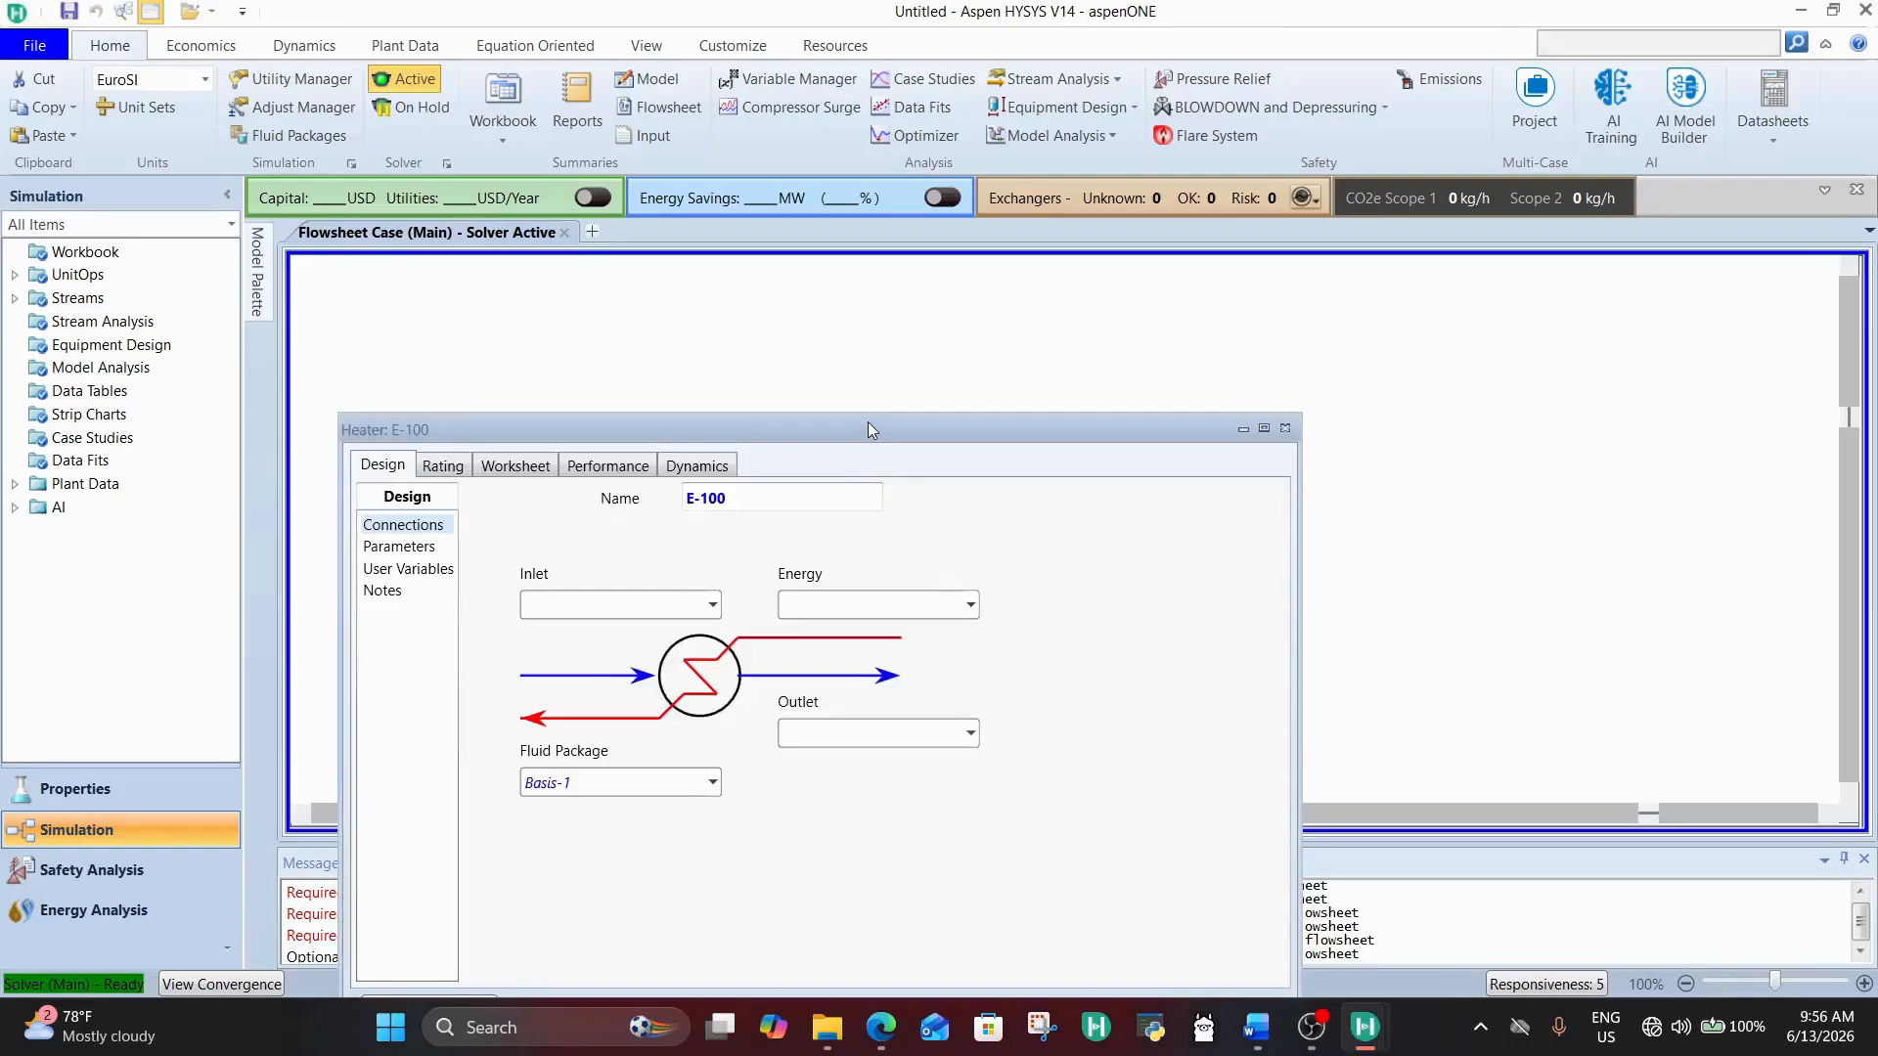
{"action": "left_click_drag", "start_coordinate": [869, 431], "coordinate": [1079, 190]}
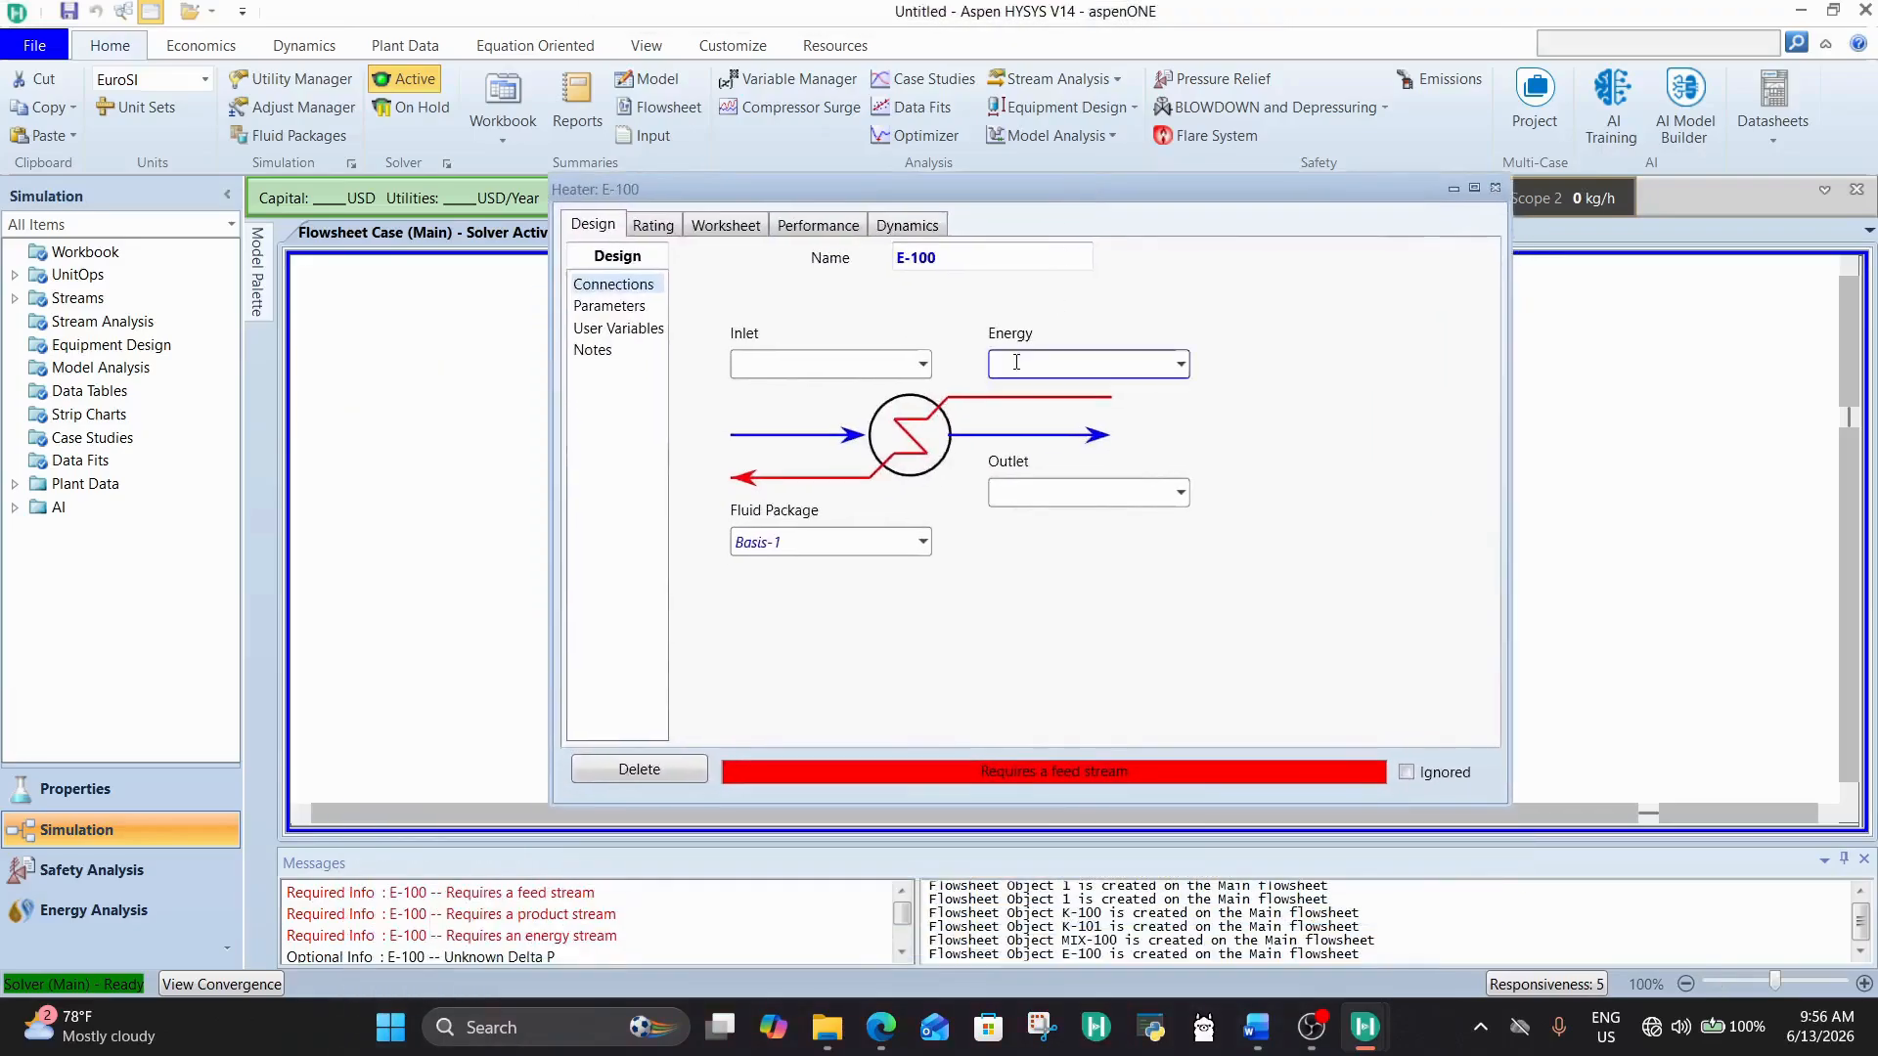
{"action": "left_click", "coordinate": [922, 365]}
{"action": "left_click", "coordinate": [782, 401]}
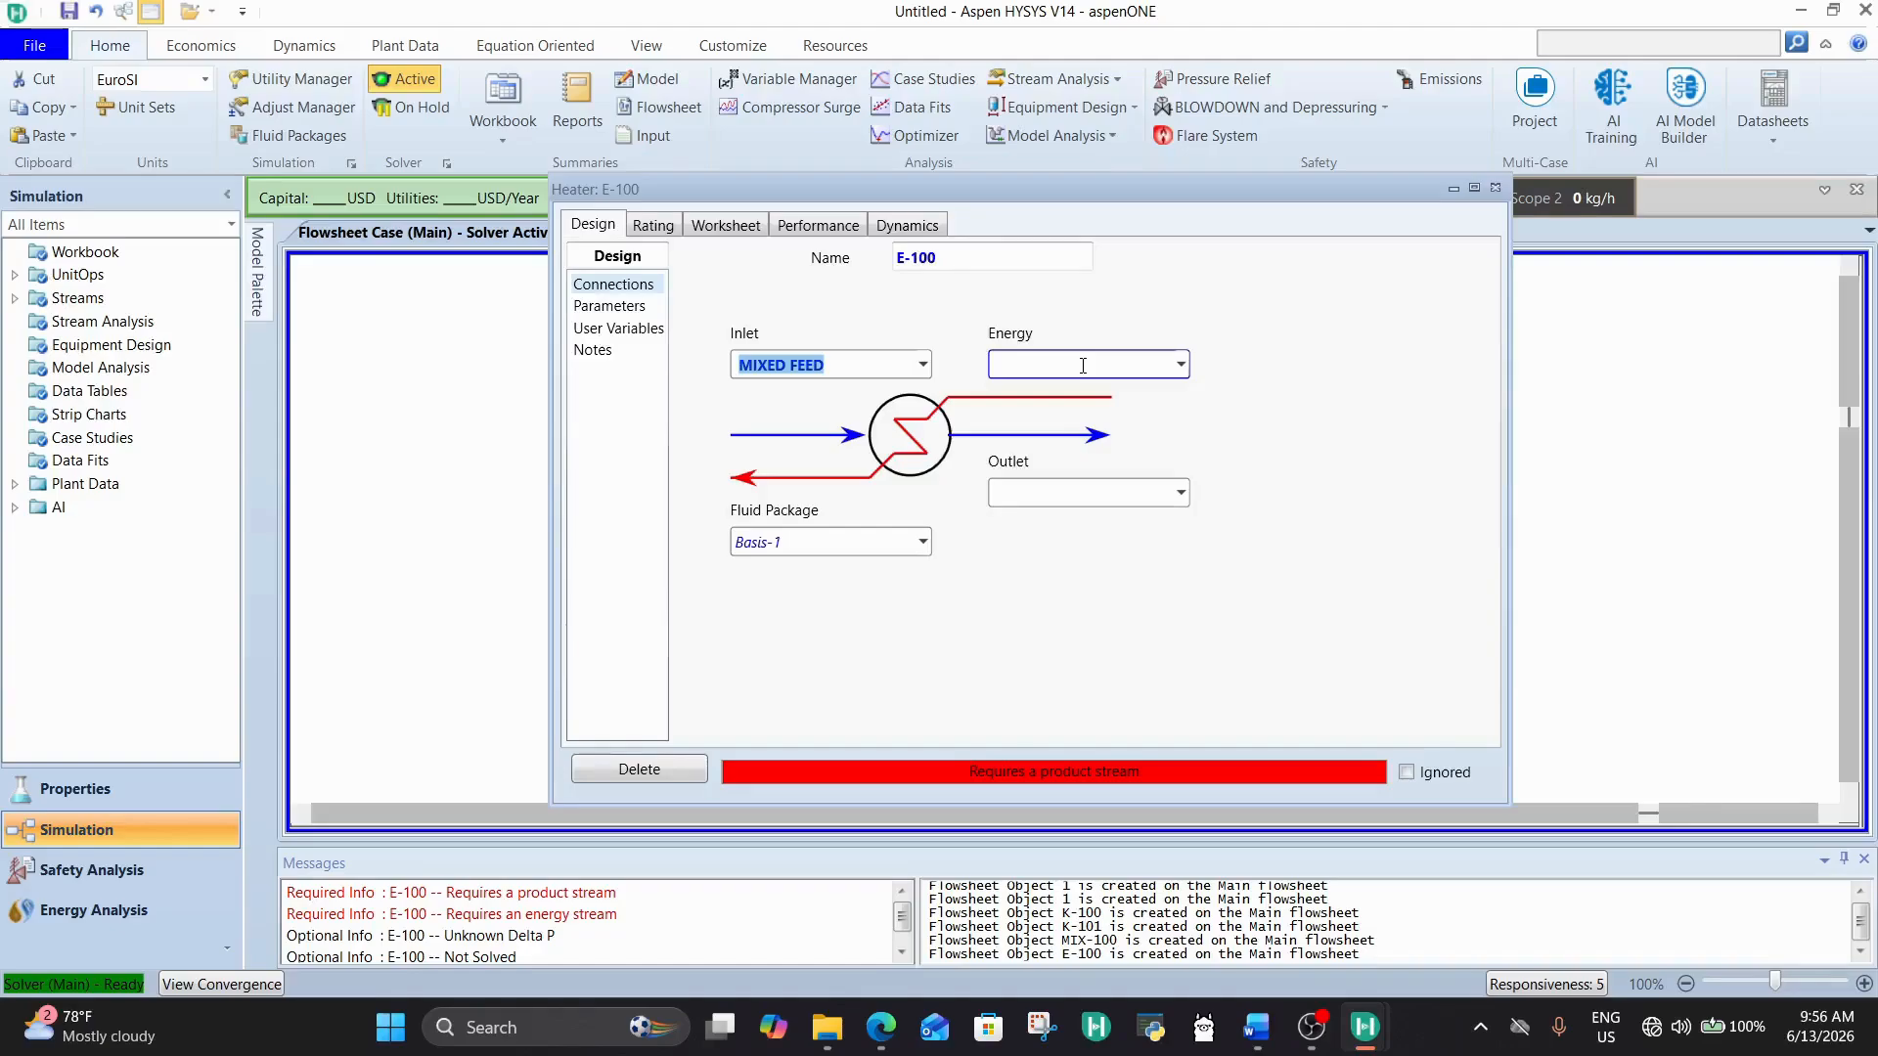
{"action": "left_click", "coordinate": [1082, 366]}
Step: Close the heater's properties and delete heater E-100 from the flowsheet
{"action": "left_click", "coordinate": [1494, 189]}
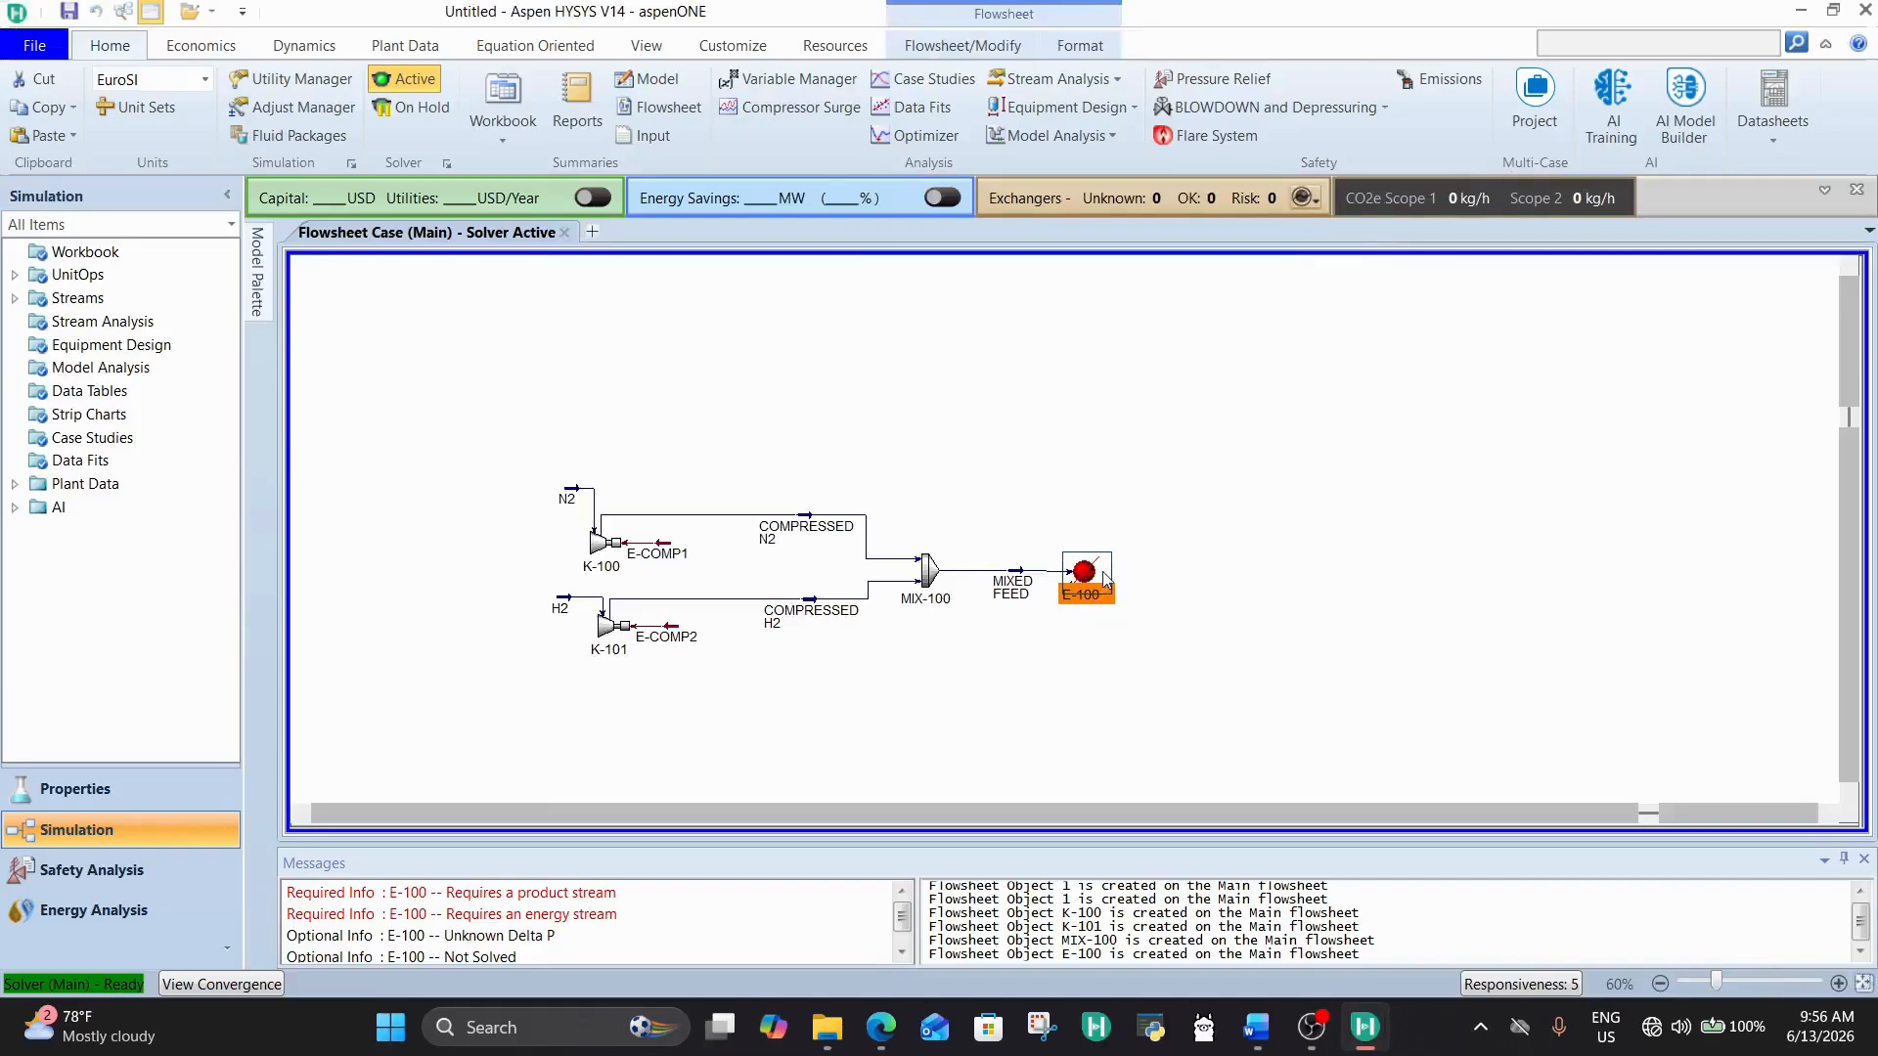
{"action": "key", "text": "Delete"}
{"action": "left_click", "coordinate": [942, 599]}
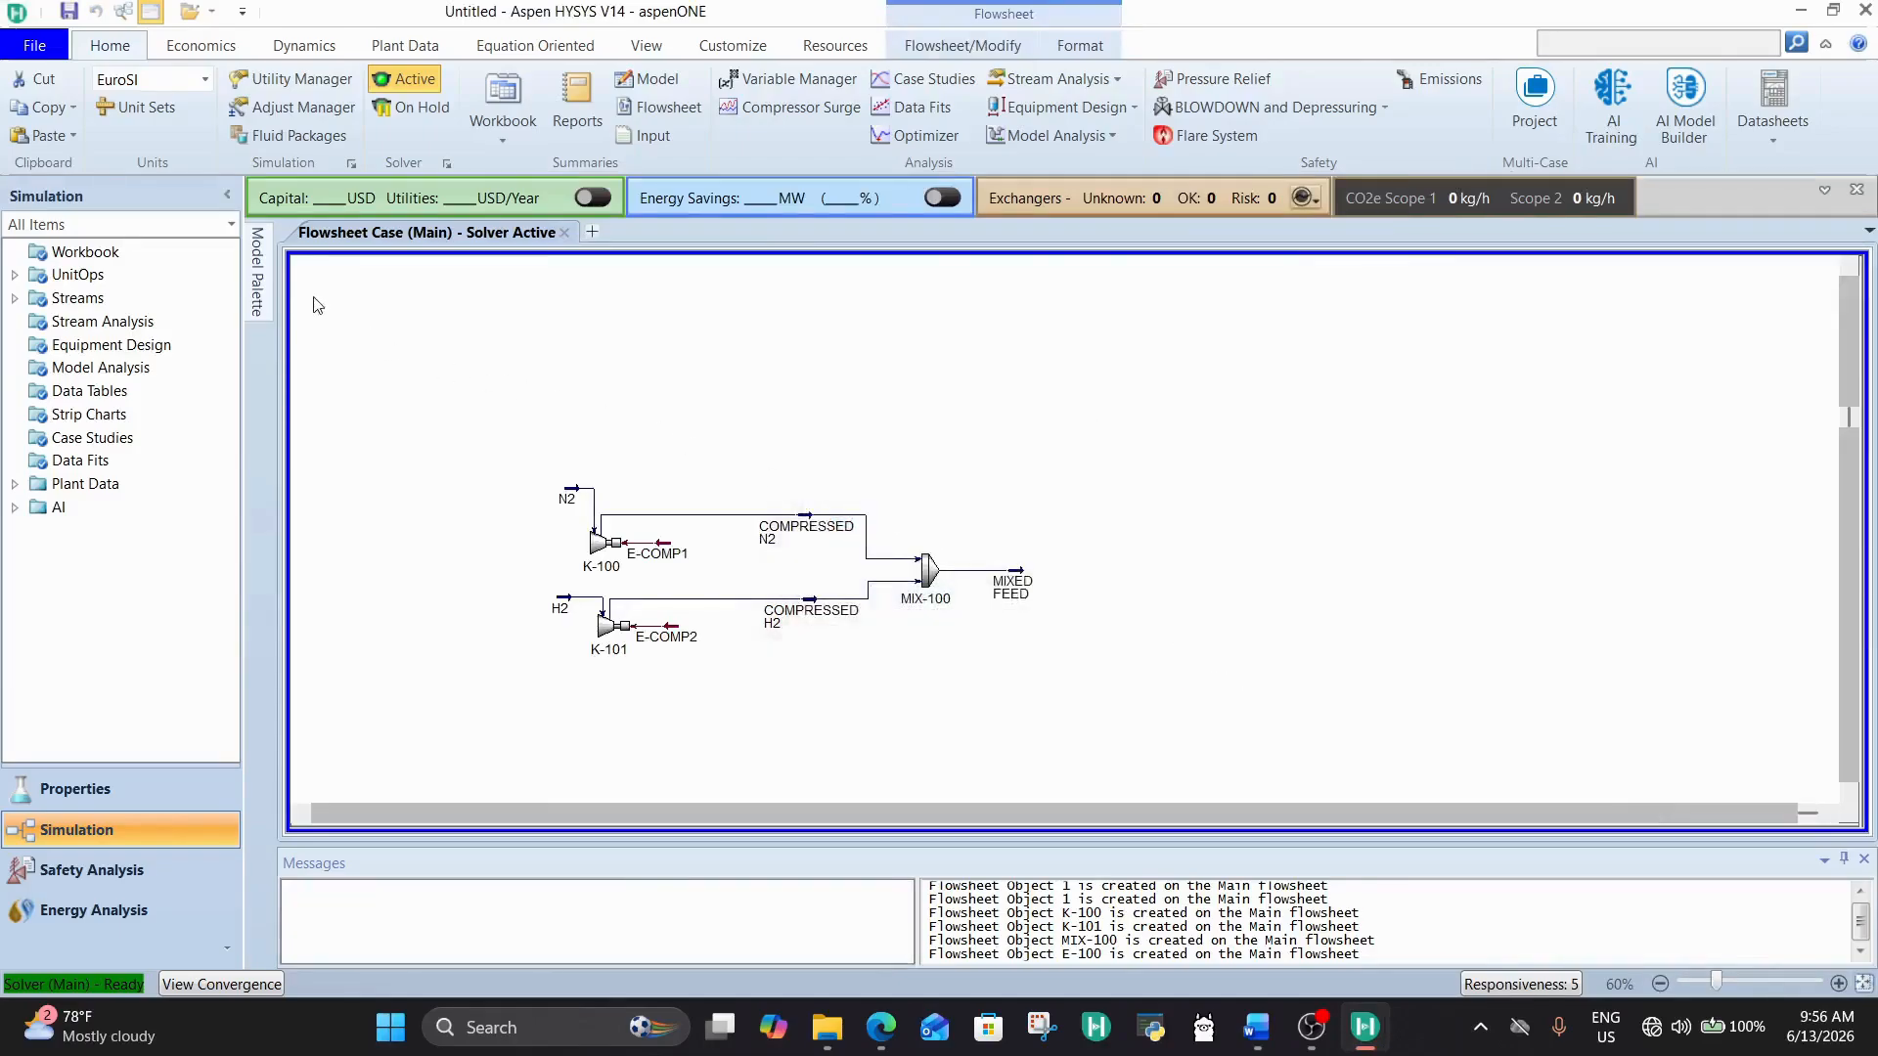
Step: Place a shell-and-tube heat exchanger on the flowsheet to the right of the MIXED FEED stream
{"action": "left_click", "coordinate": [257, 274]}
{"action": "left_click", "coordinate": [533, 448]}
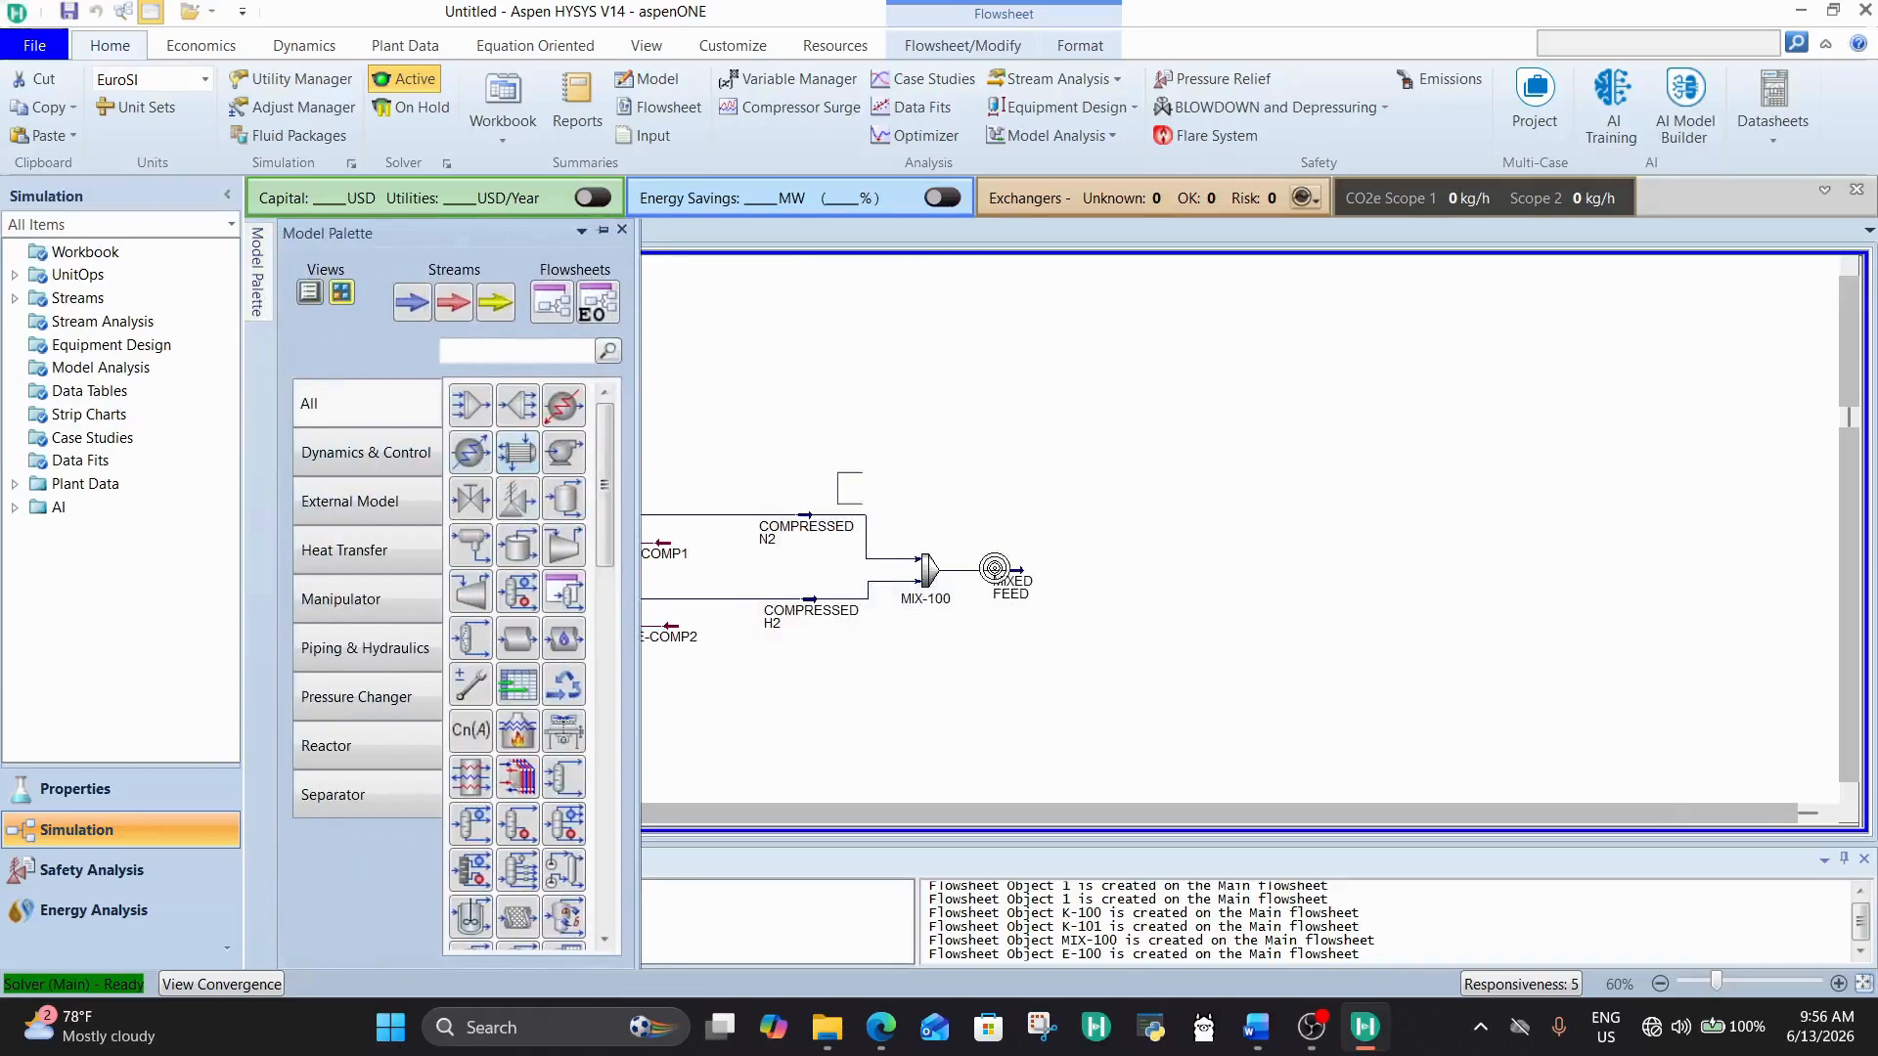
{"action": "left_click", "coordinate": [1068, 570]}
{"action": "left_click", "coordinate": [1242, 669]}
{"action": "left_click_drag", "start_coordinate": [1074, 576], "coordinate": [1083, 587]}
Step: Set the heat exchanger's tube side inlet to MIXED FEED and create TUBE OUT as its tube side outlet
{"action": "double_click", "coordinate": [1079, 584]}
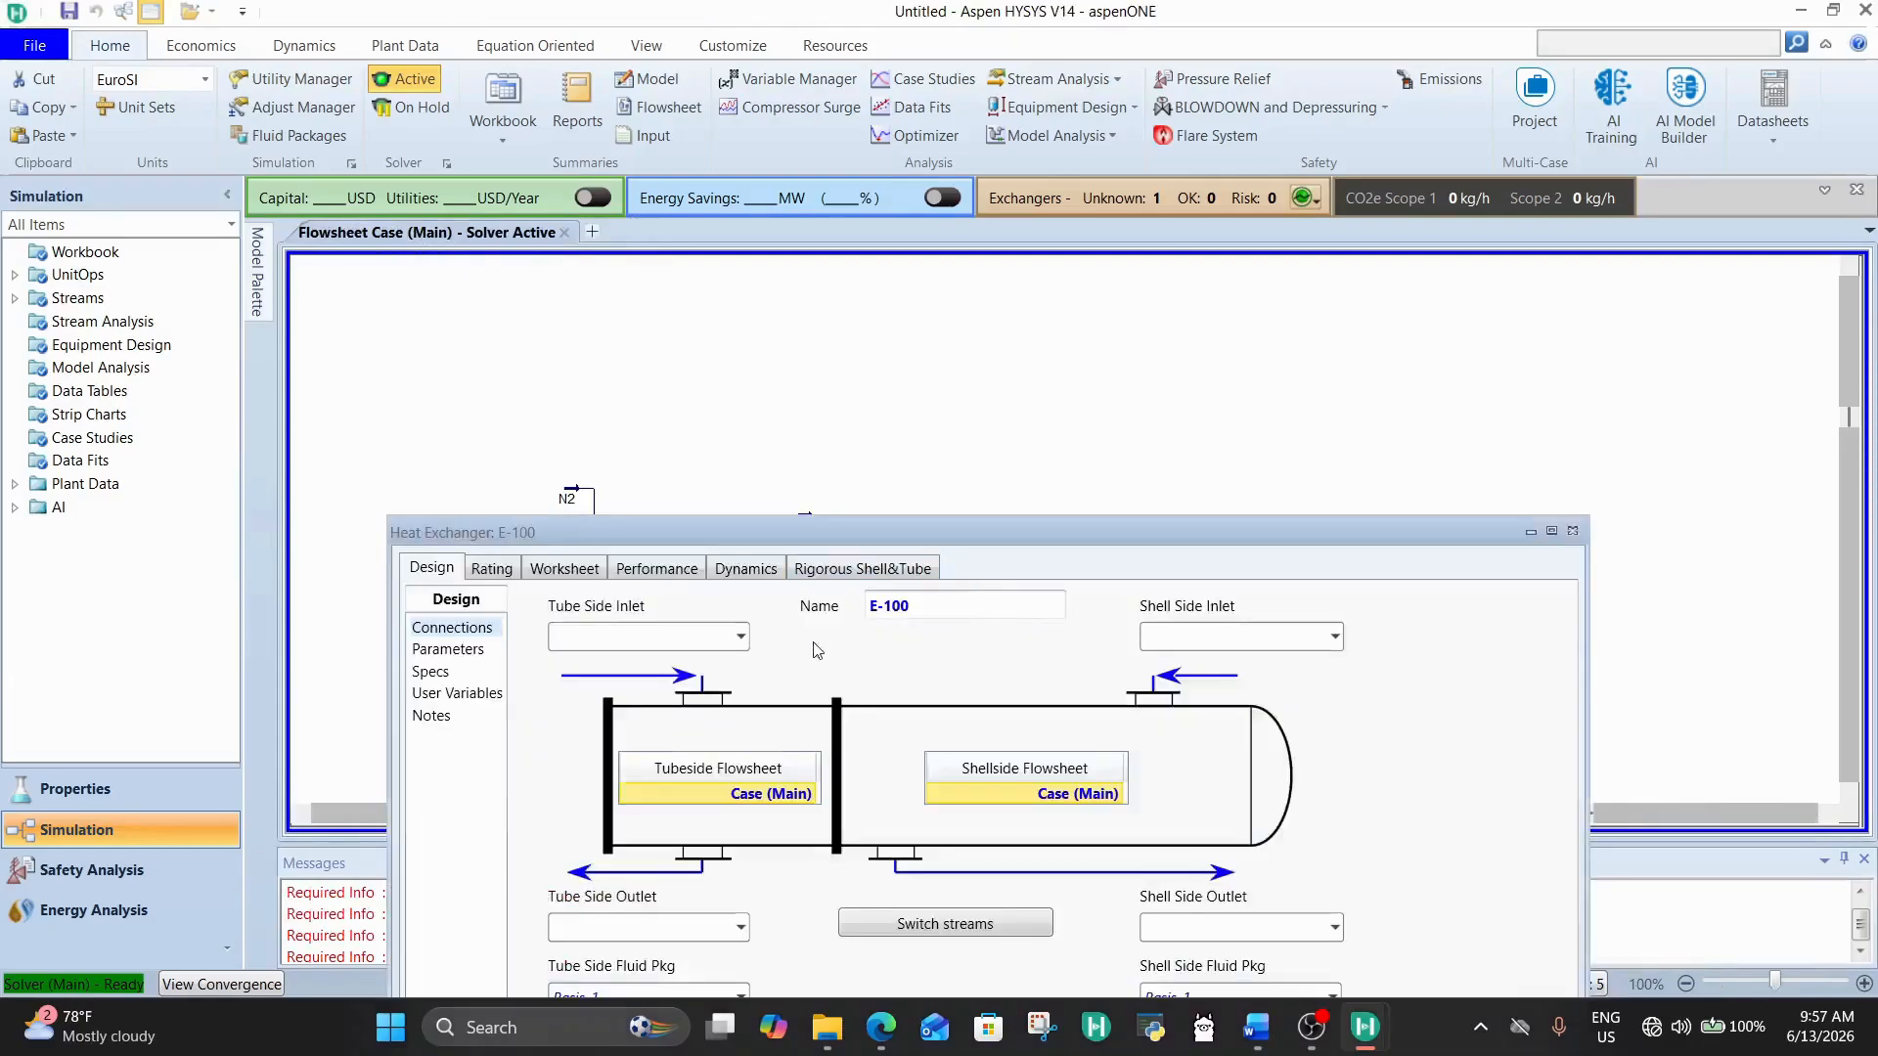
{"action": "left_click_drag", "start_coordinate": [845, 536], "coordinate": [749, 252]}
{"action": "left_click", "coordinate": [631, 356]}
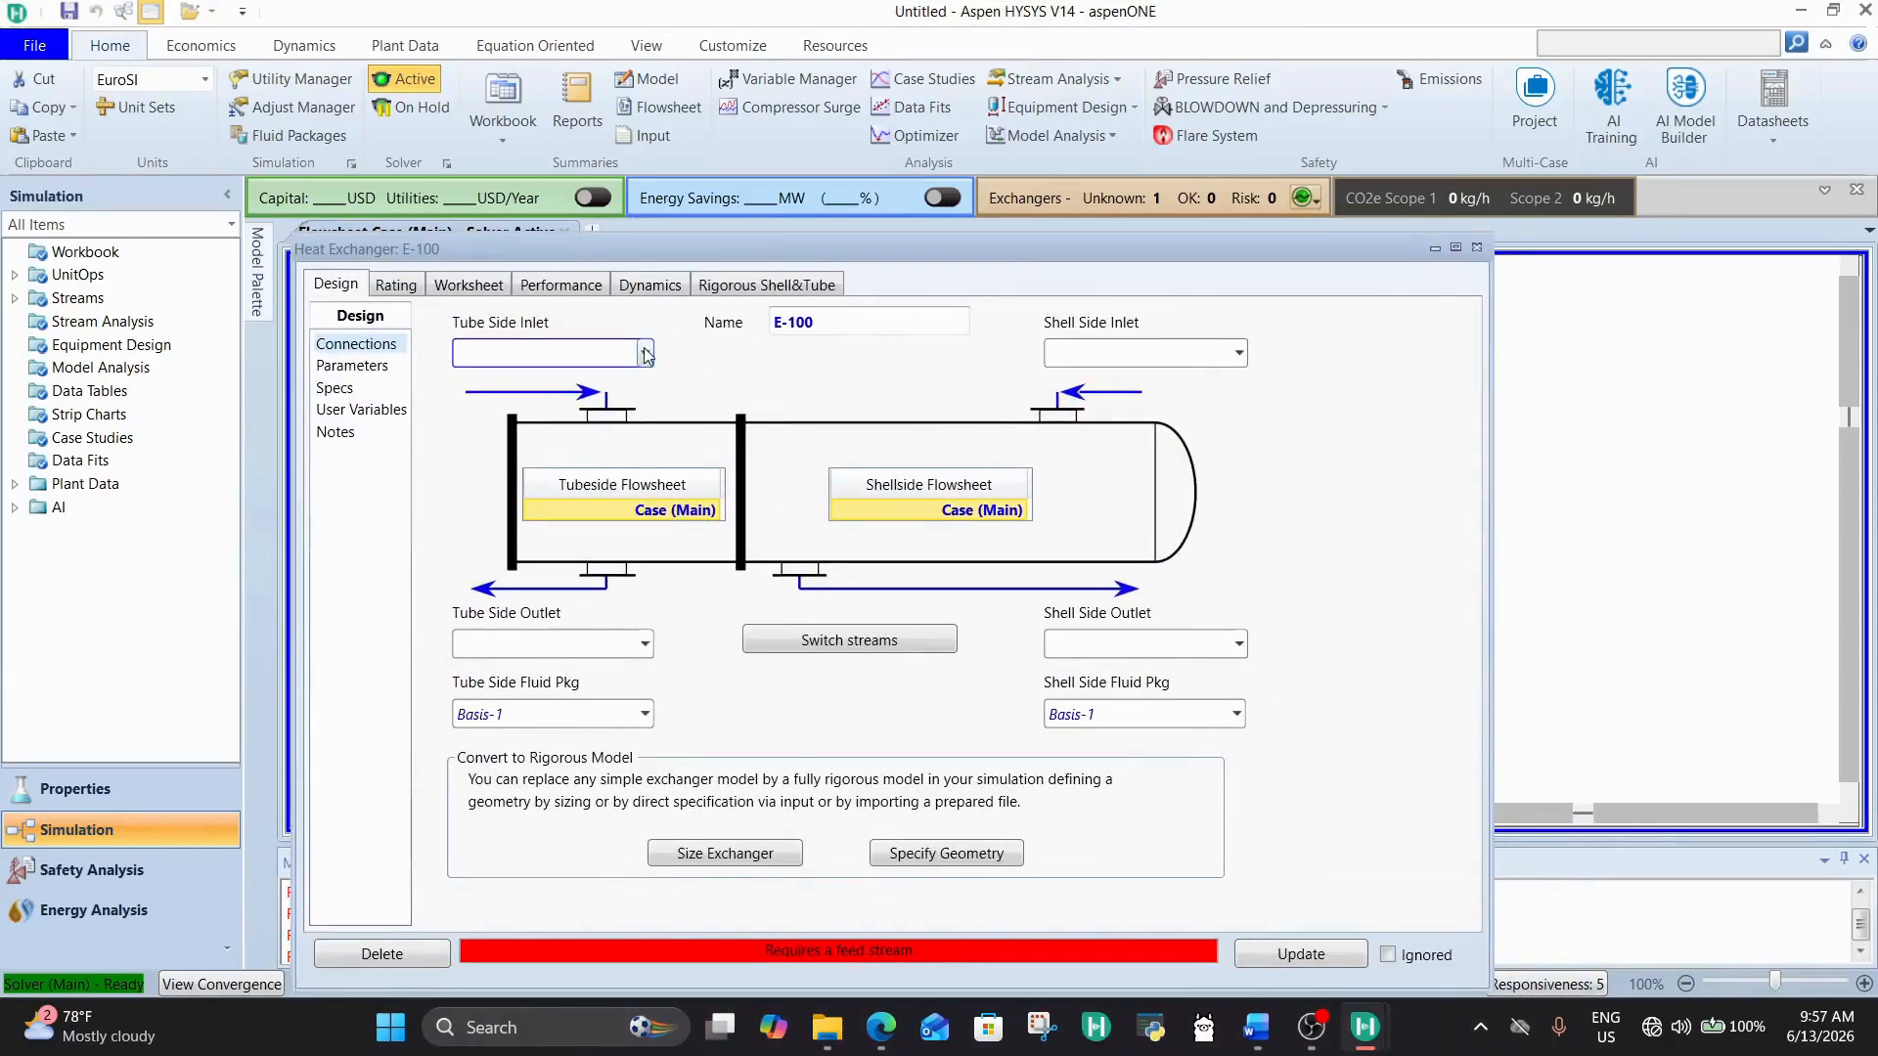
{"action": "left_click", "coordinate": [646, 356]}
{"action": "left_click", "coordinate": [528, 391]}
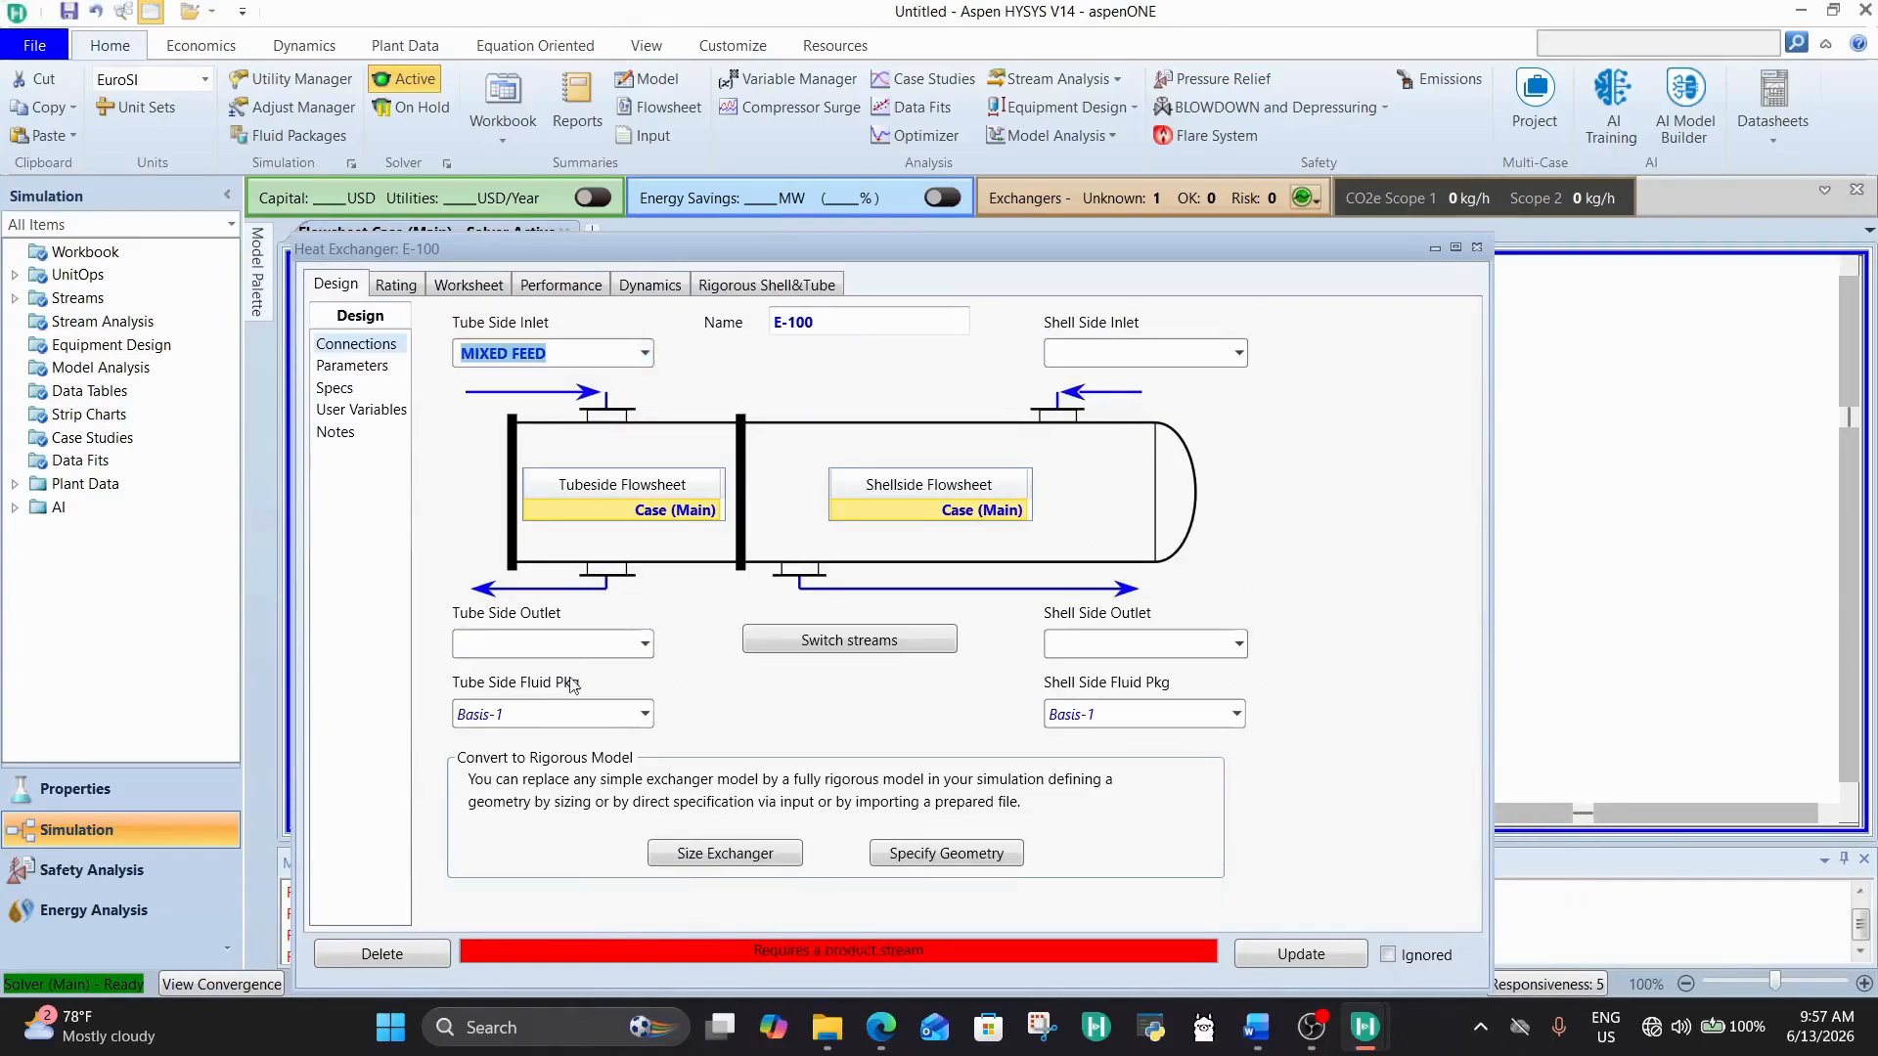
{"action": "left_click", "coordinate": [605, 645]}
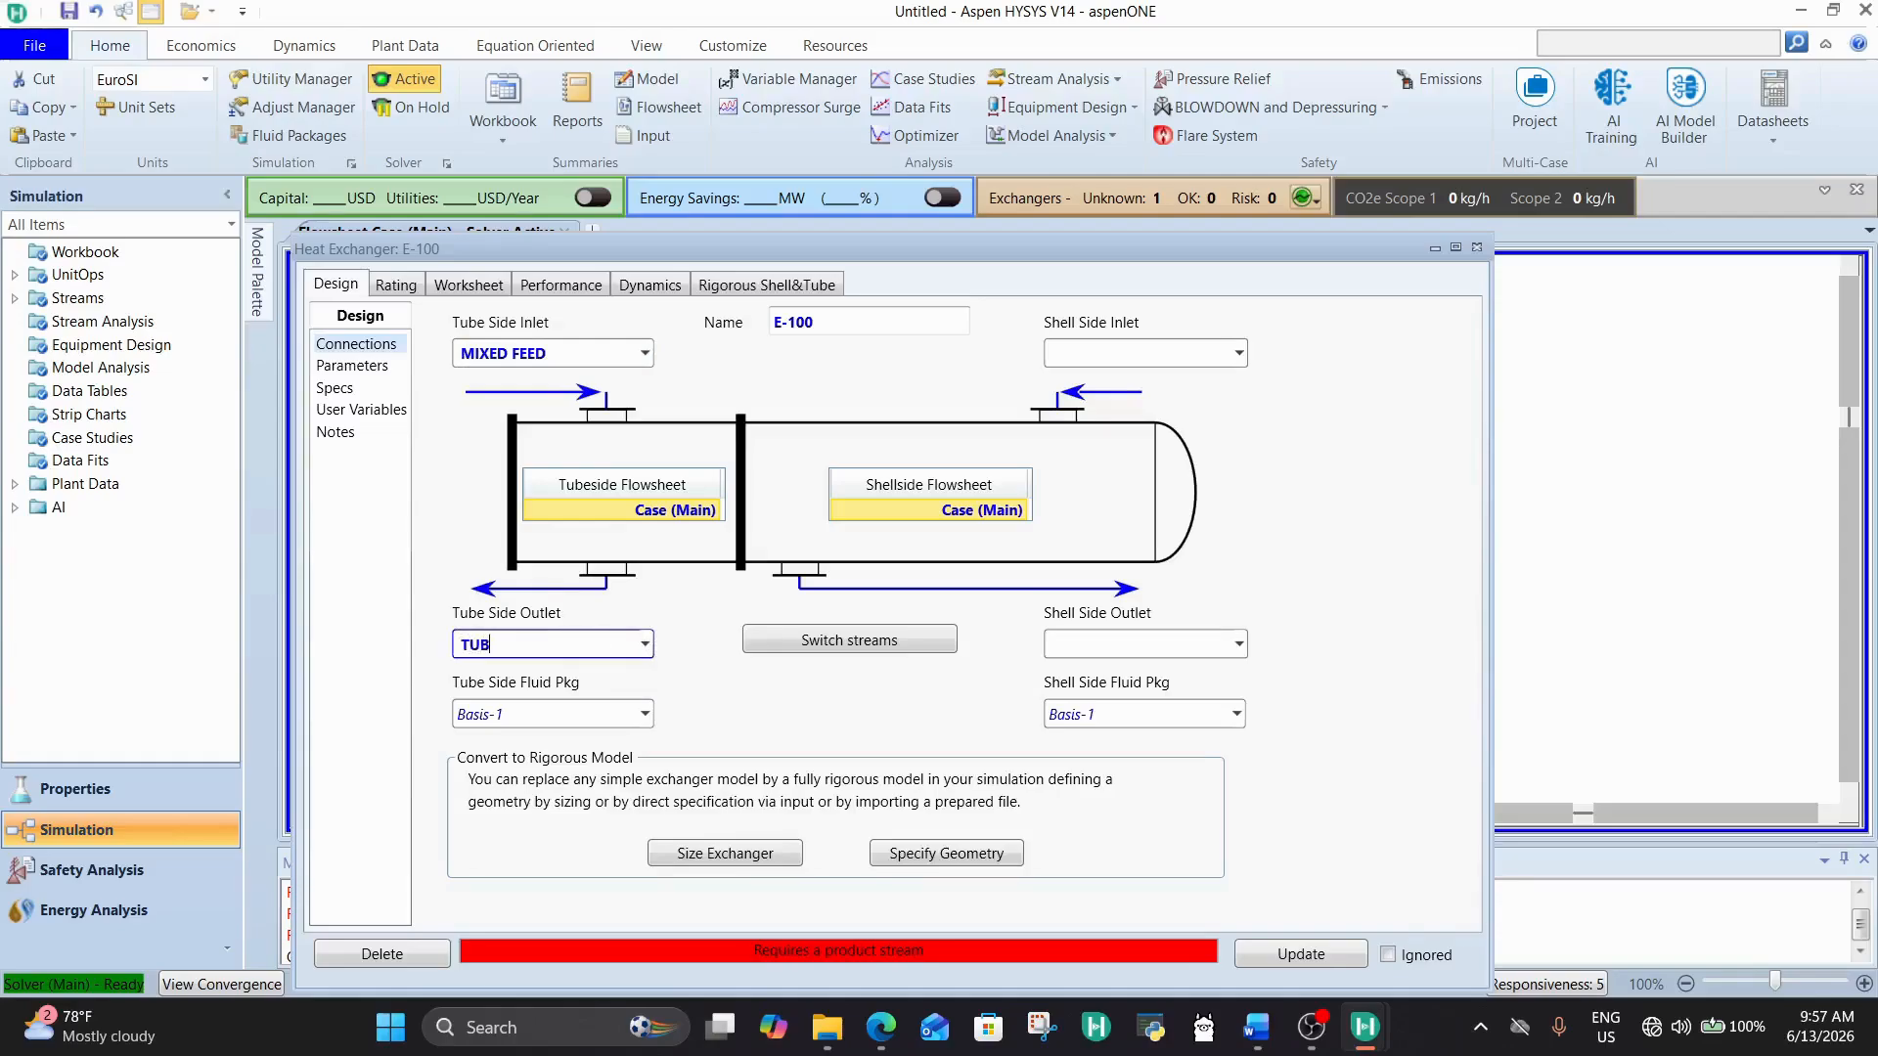
{"action": "type", "text": "TUBE OUT"}
{"action": "key", "text": "Return"}
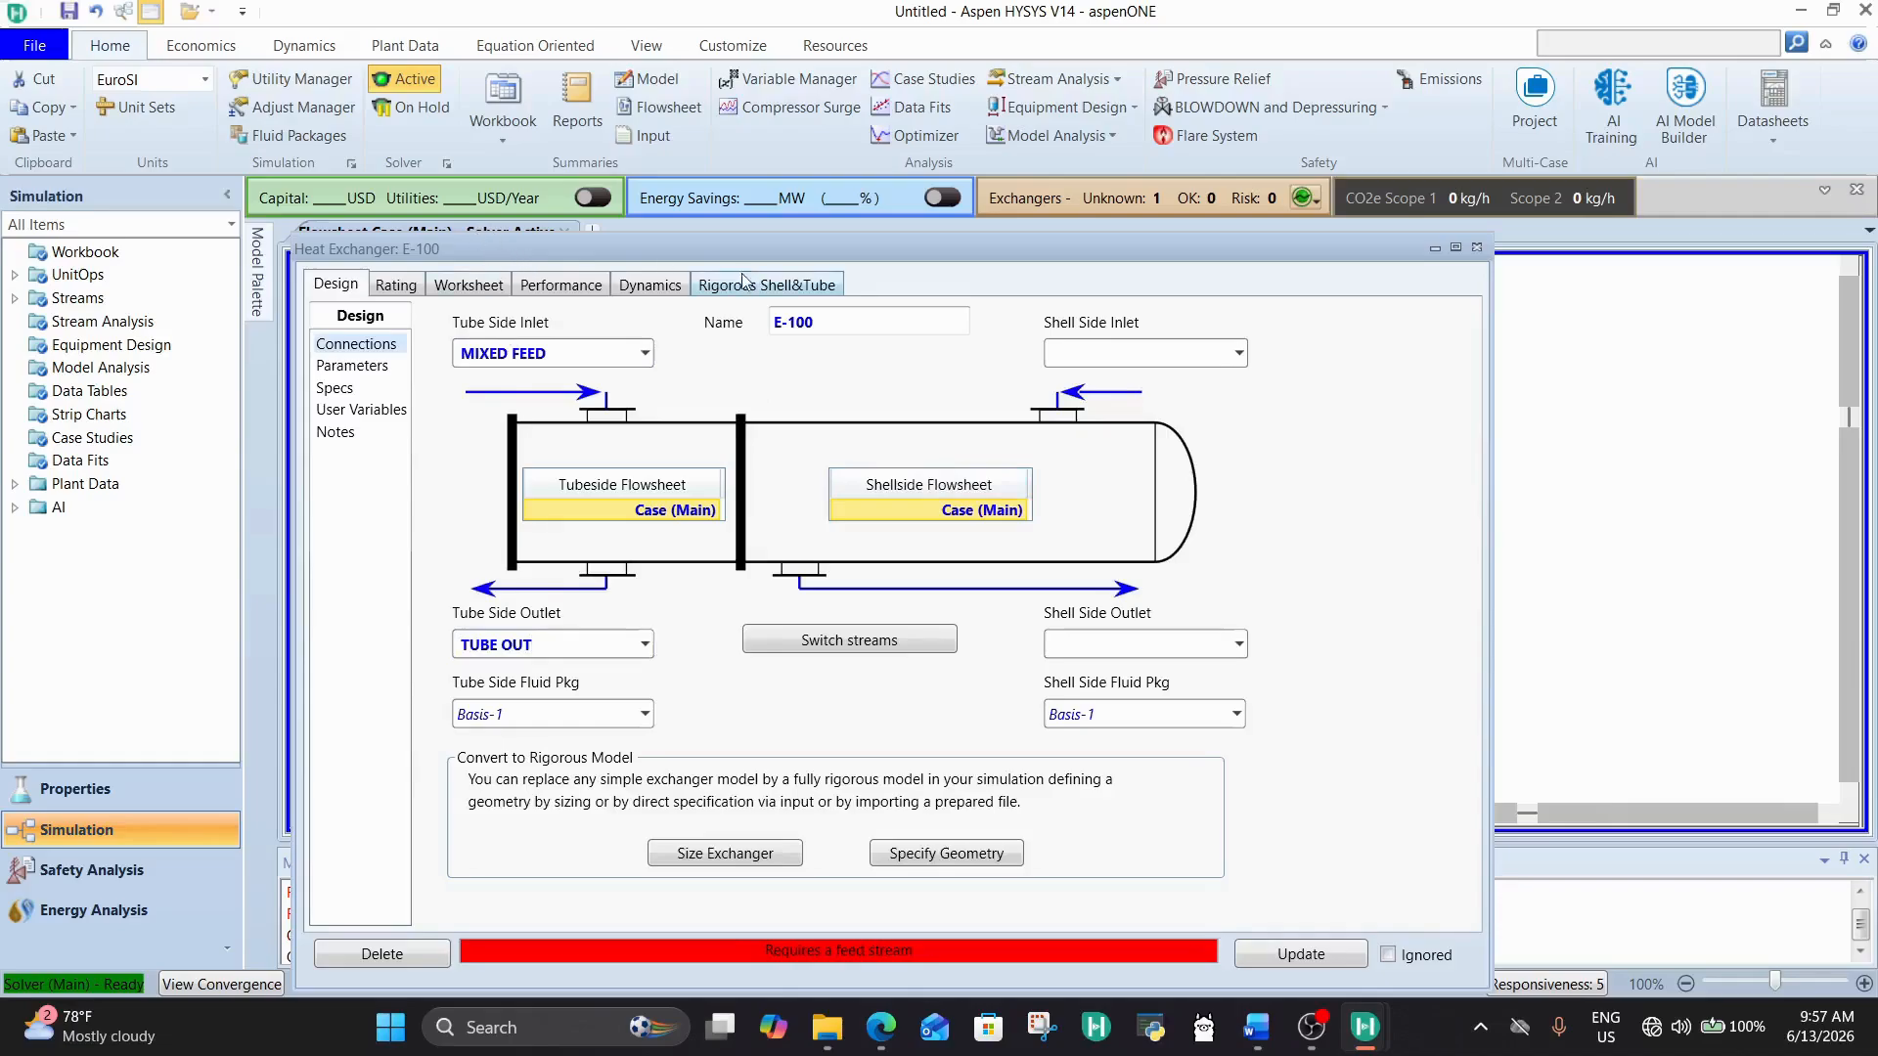
Step: Close the heat exchanger's properties and move the TUBE OUT stream farther right of E-100 on the flowsheet
{"action": "left_click", "coordinate": [1477, 247]}
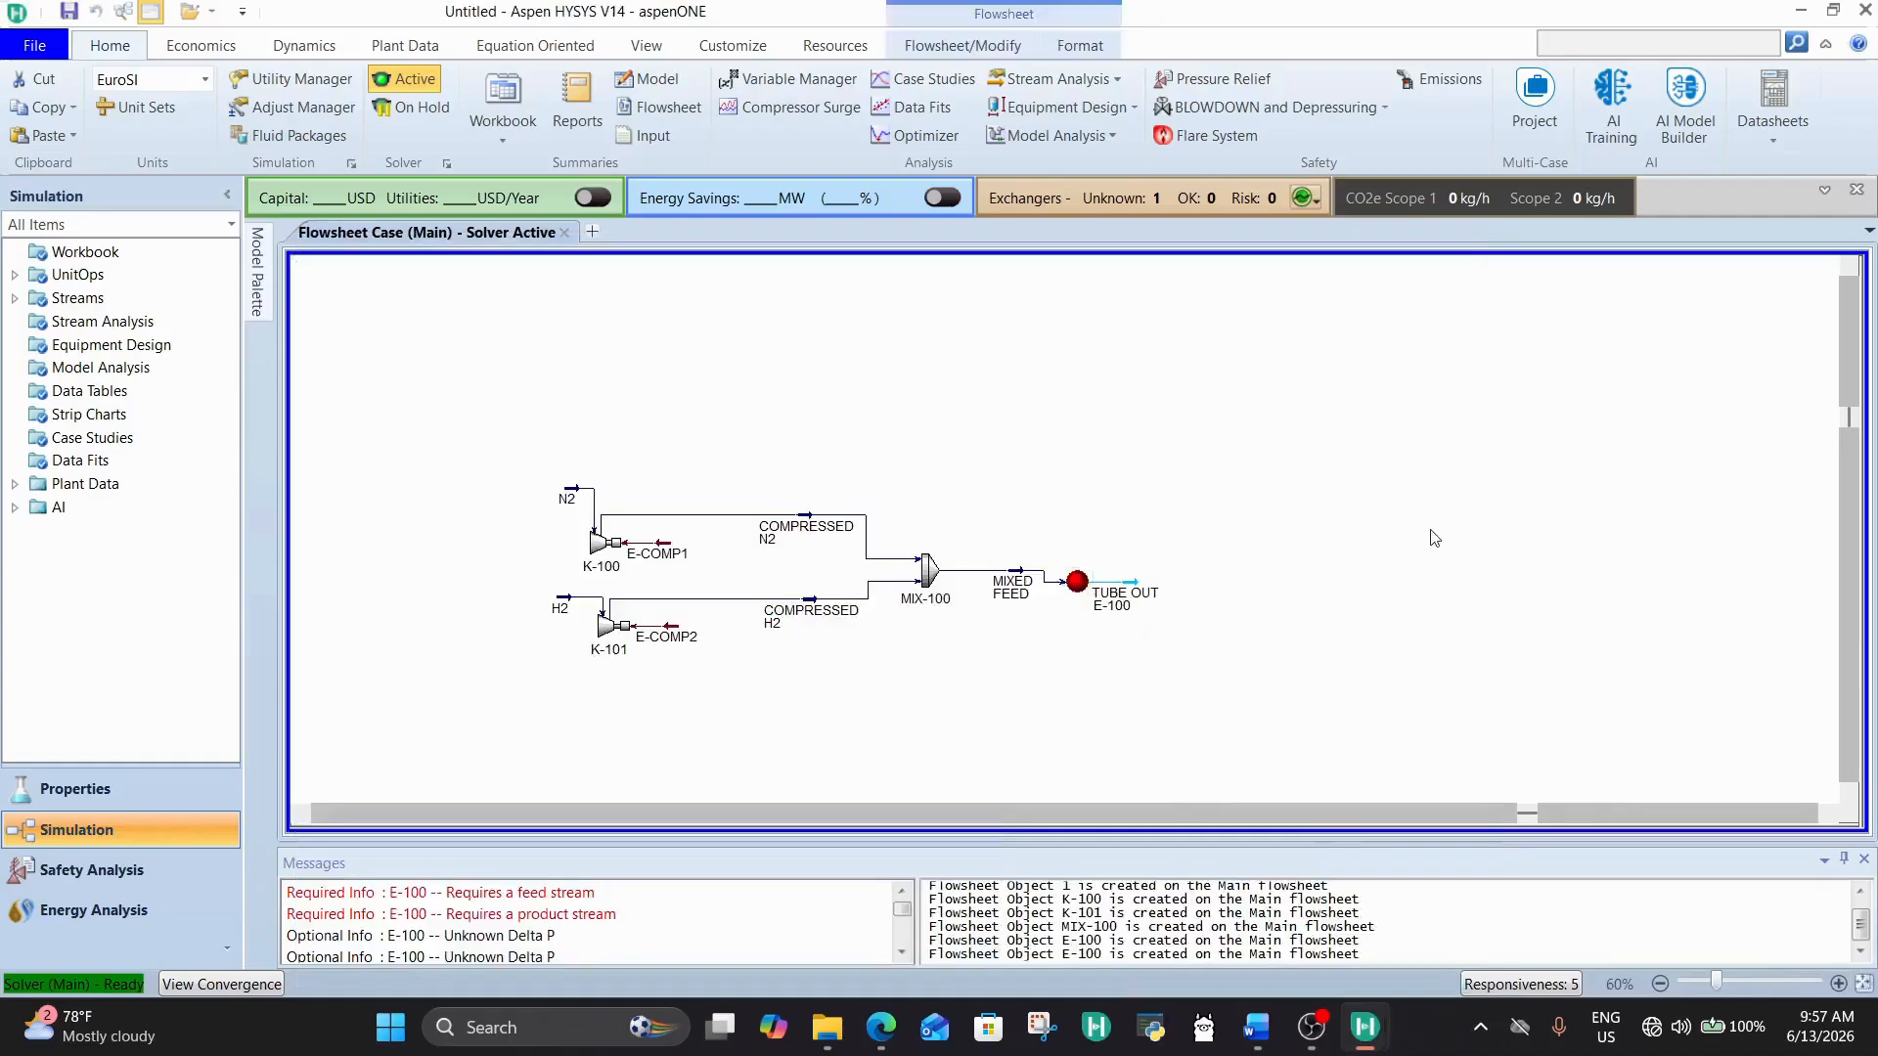
{"action": "left_click_drag", "start_coordinate": [1076, 586], "coordinate": [1214, 585]}
{"action": "left_click", "coordinate": [1157, 538]}
{"action": "left_click", "coordinate": [1188, 521]}
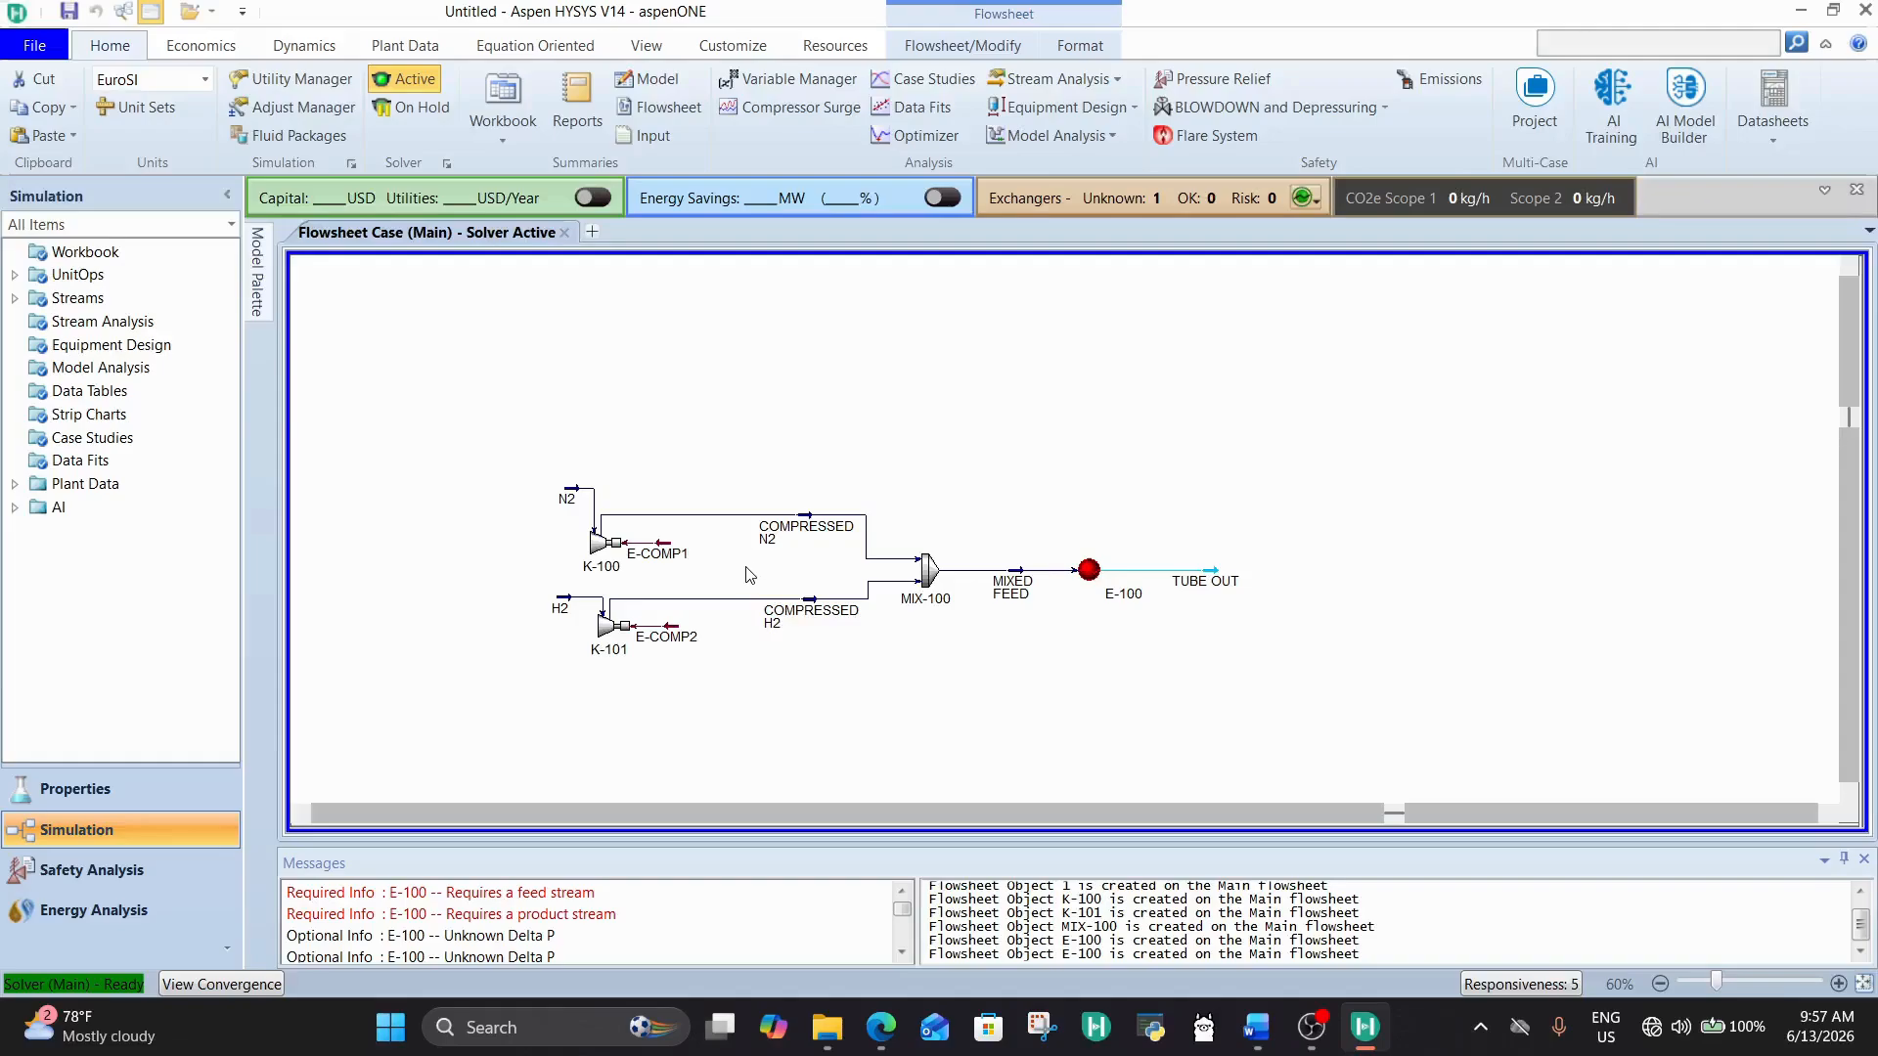
Step: Set the Delta P of hydrogen compressor K-101 to 171 bar in its design parameters
{"action": "double_click", "coordinate": [608, 630]}
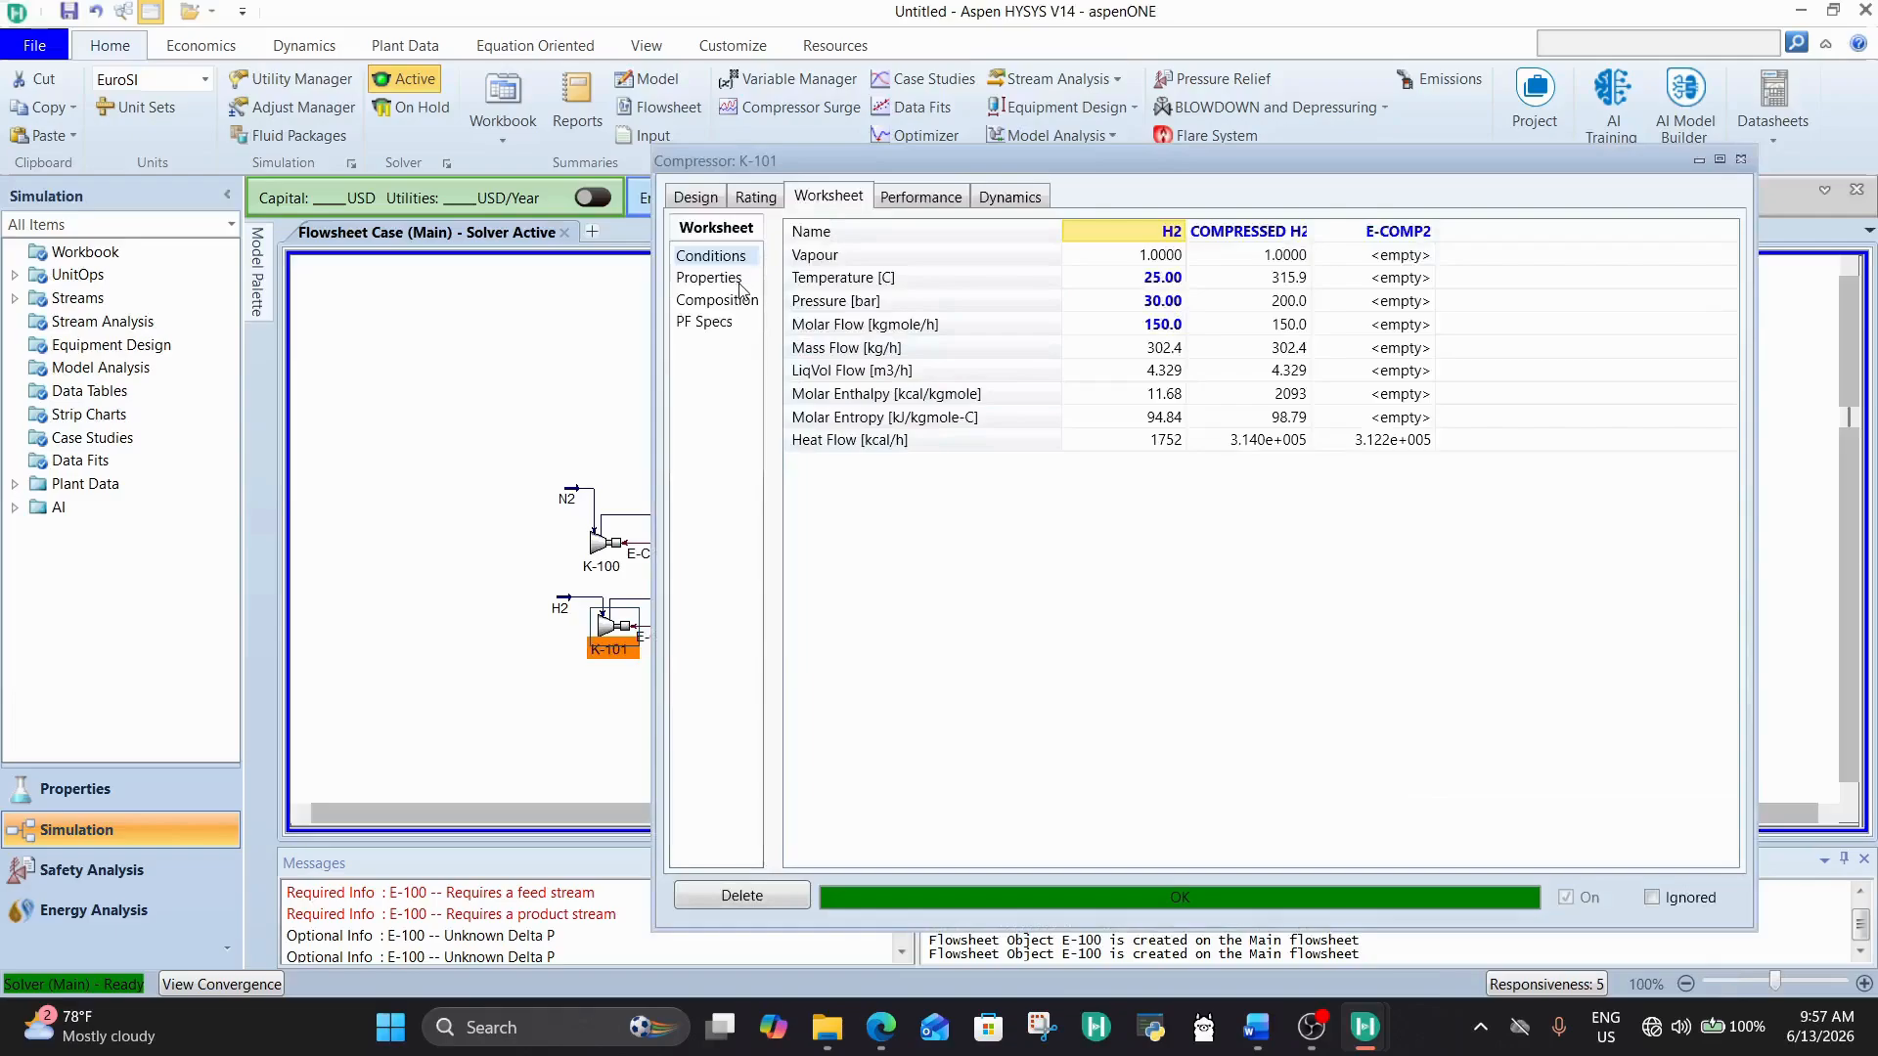
{"action": "left_click", "coordinate": [735, 282]}
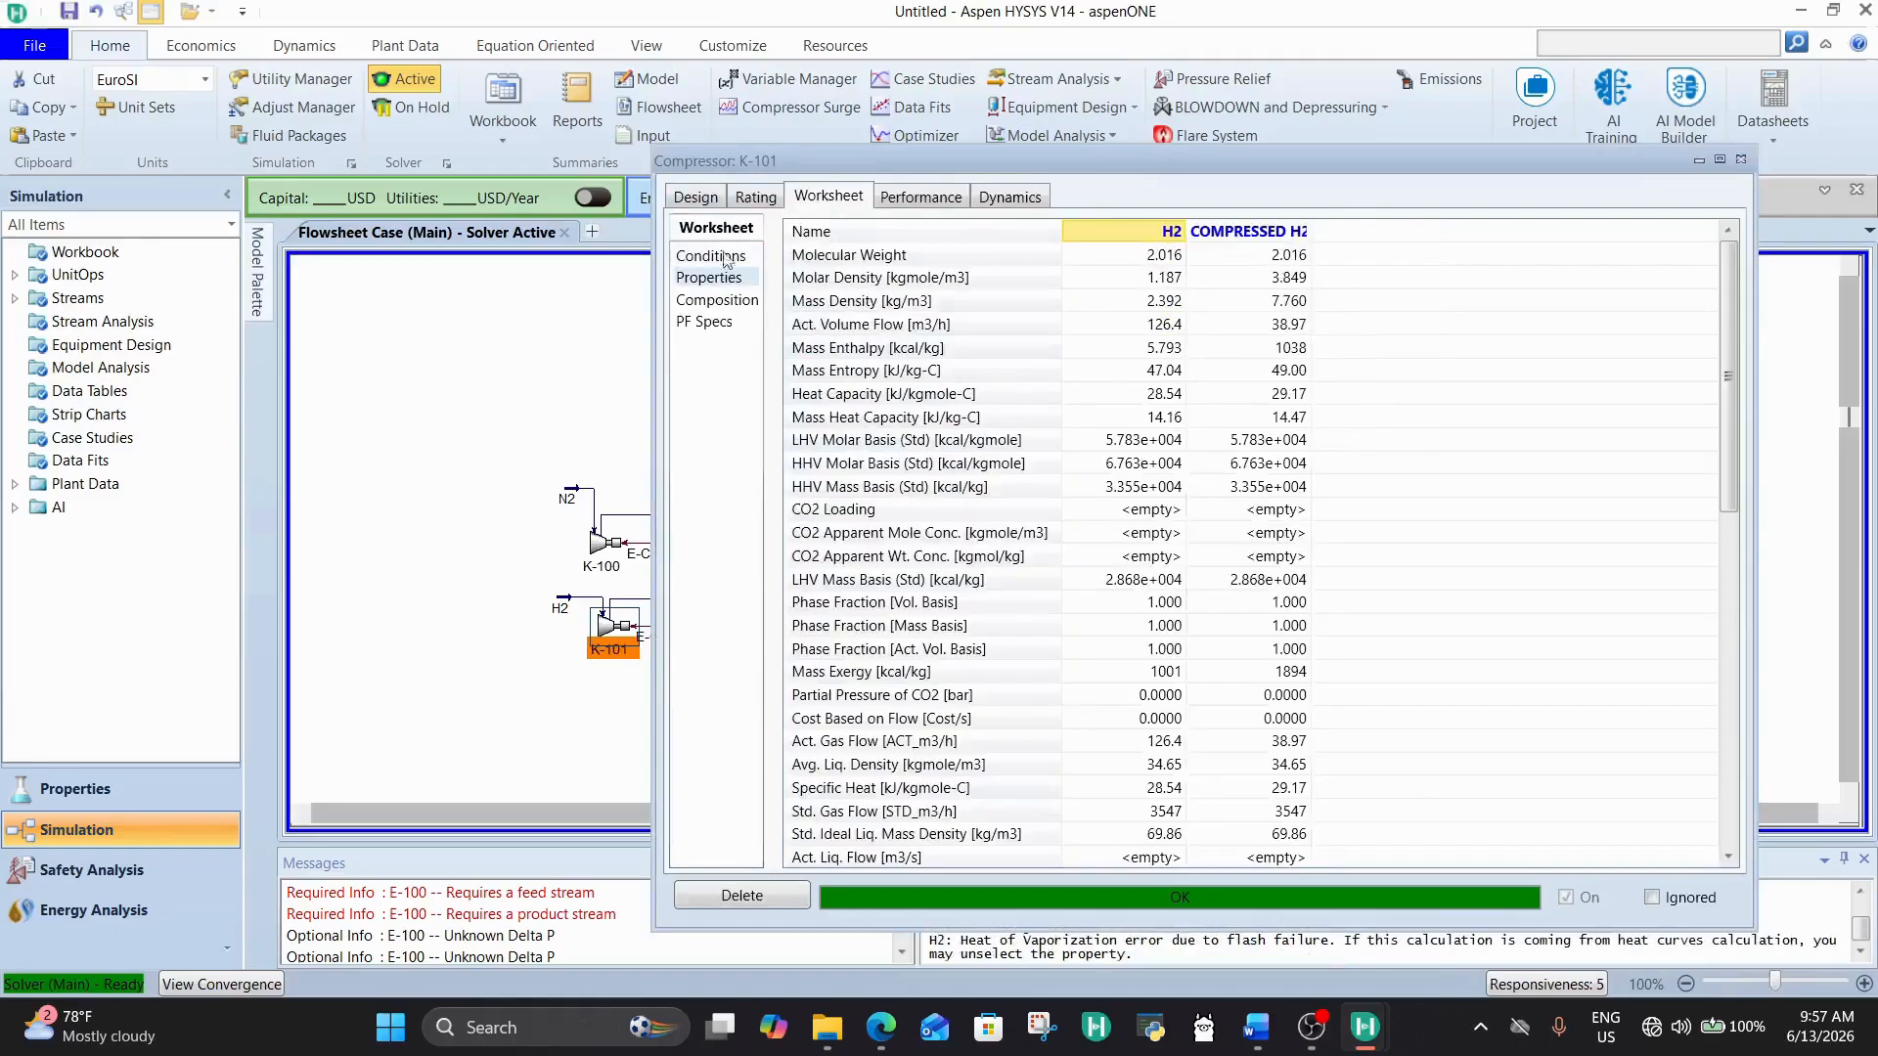
{"action": "left_click", "coordinate": [919, 198]}
{"action": "left_click", "coordinate": [860, 194]}
{"action": "left_click", "coordinate": [697, 199]}
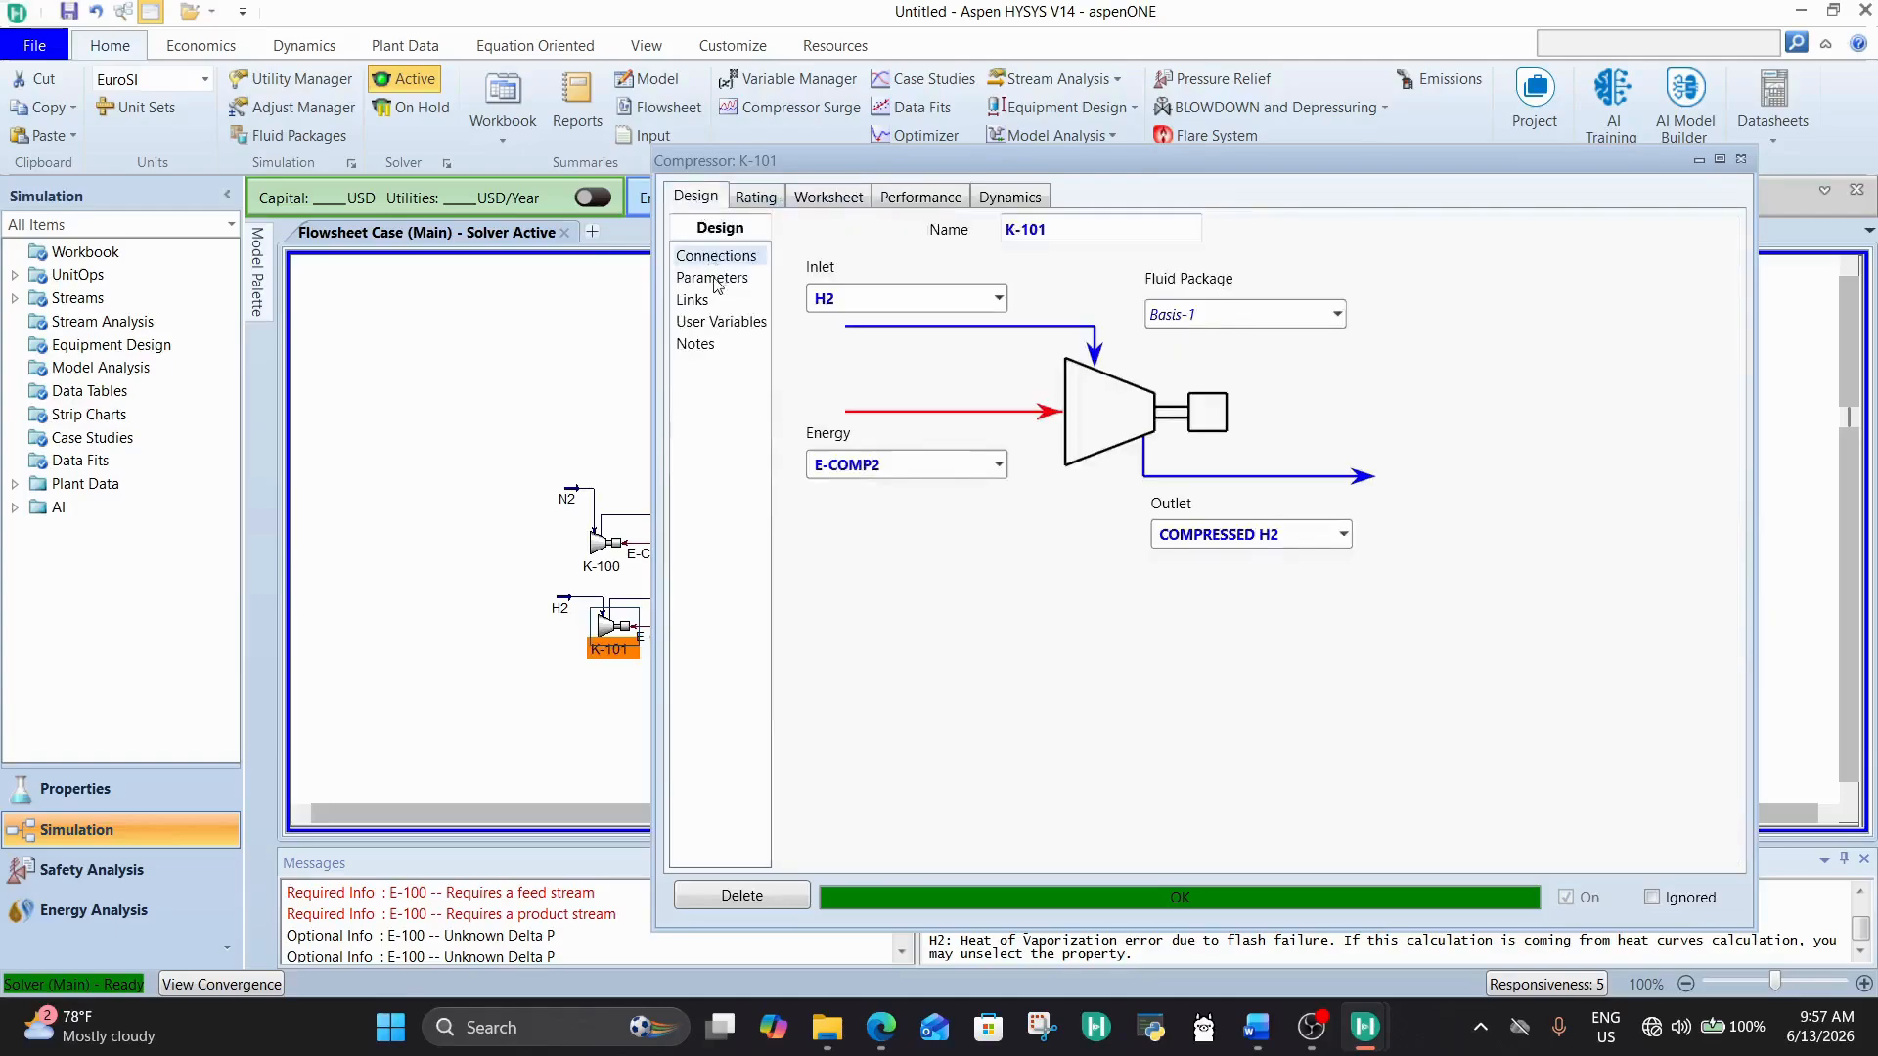
{"action": "left_click", "coordinate": [715, 279]}
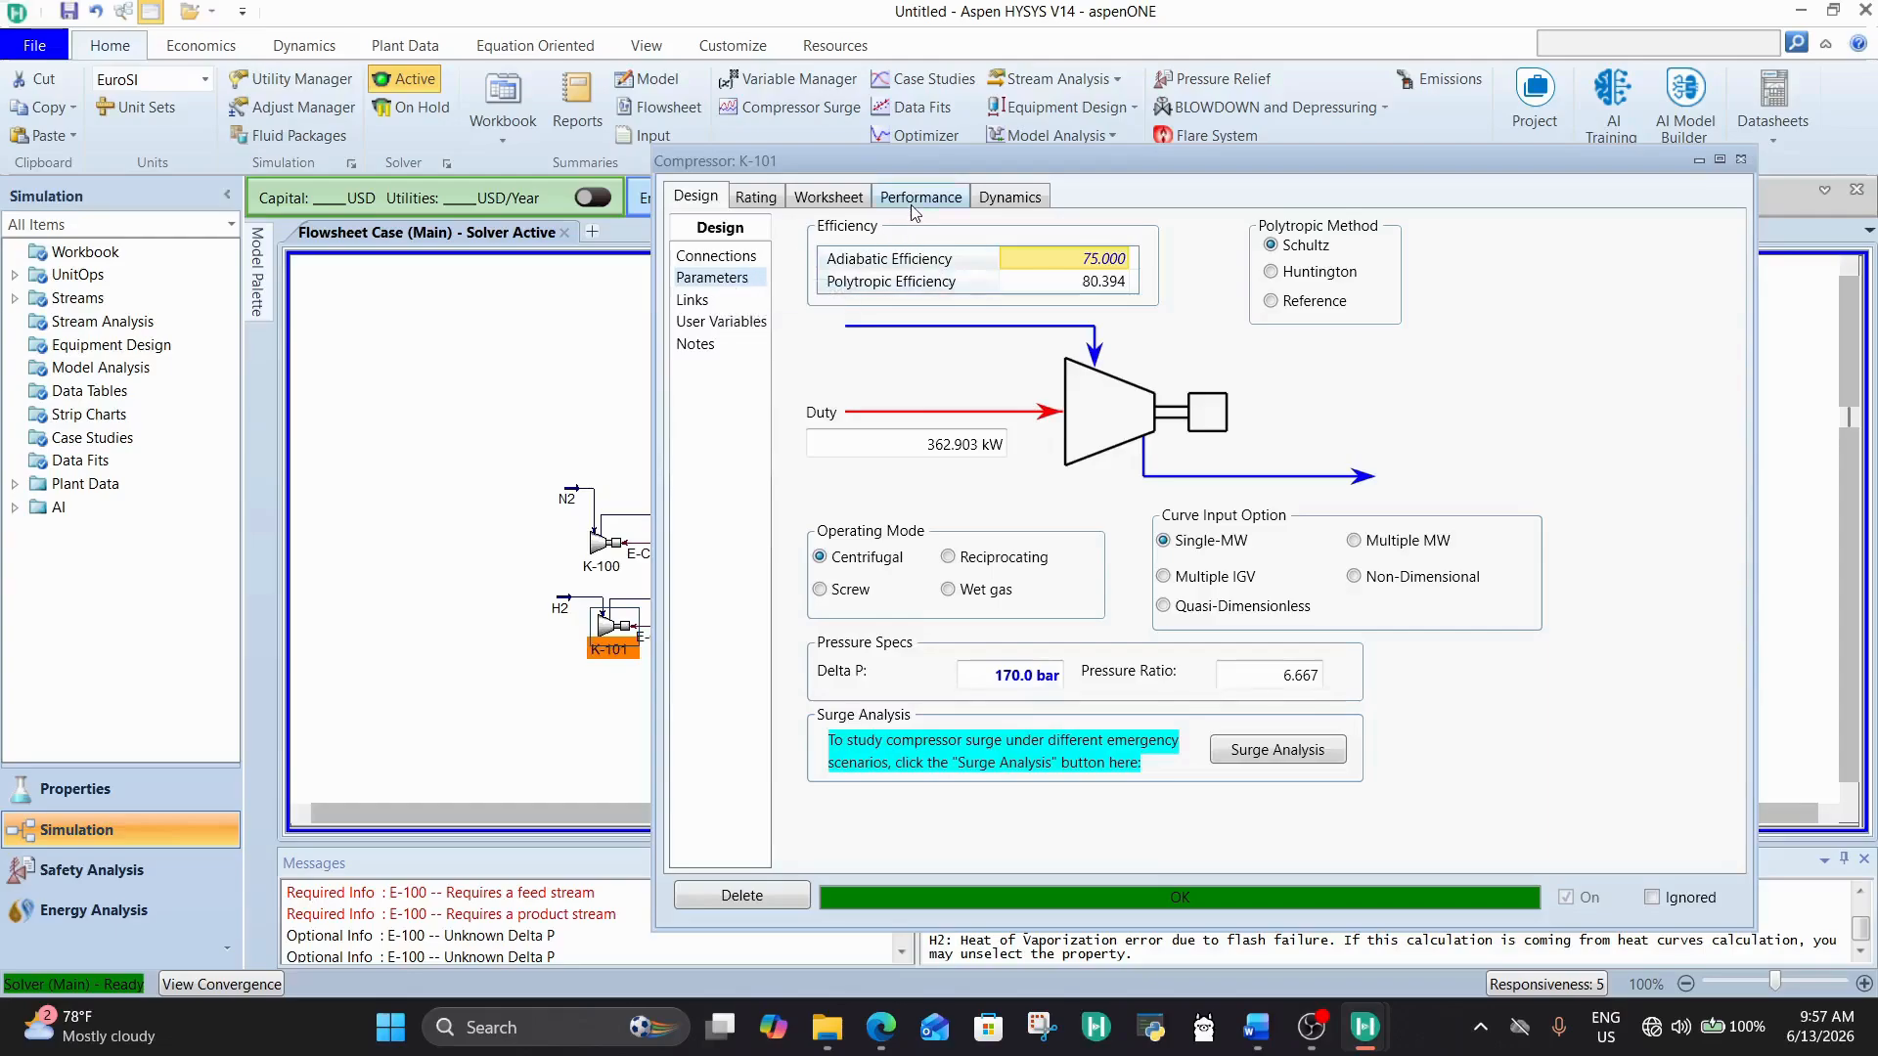
{"action": "left_click", "coordinate": [1034, 678]}
{"action": "key", "text": "Delete"}
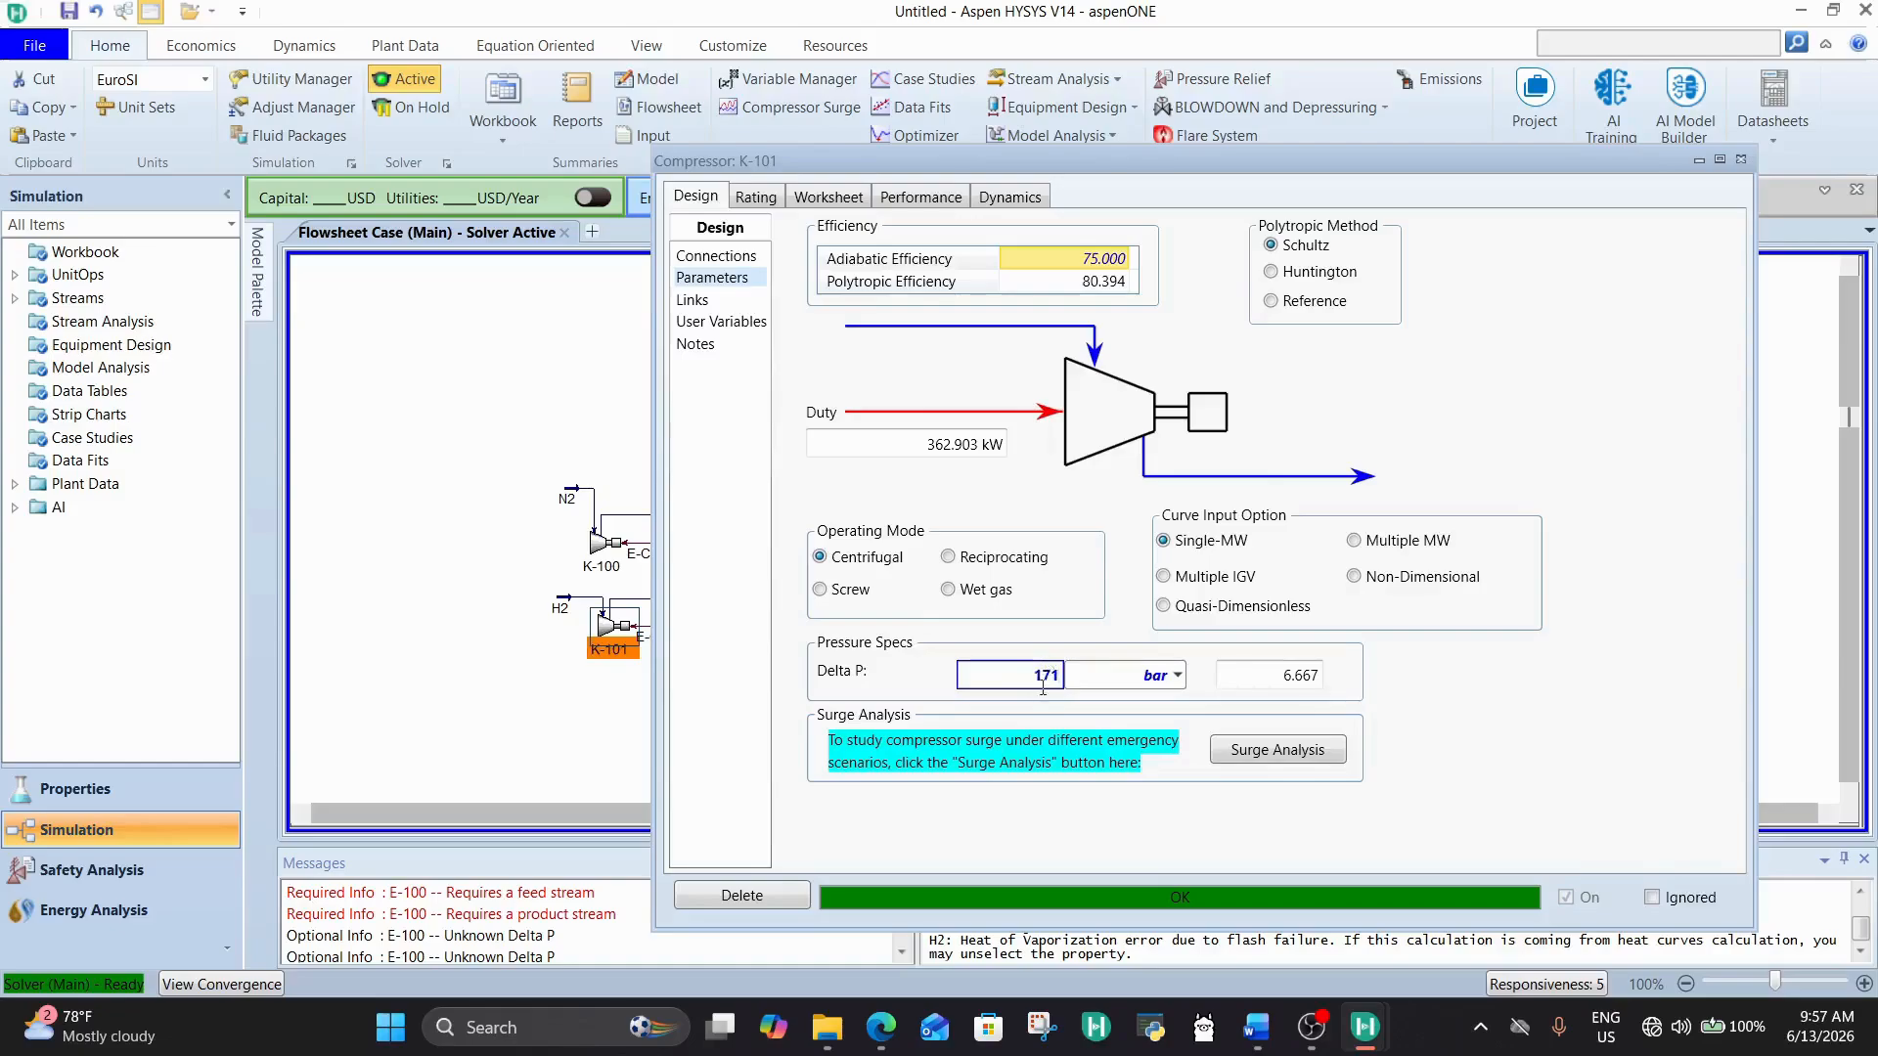
{"action": "key", "text": "Return"}
Step: Check the COMPRESSED H2 outlet pressure among K-101's stream conditions and close the compressor's properties
{"action": "left_click", "coordinate": [828, 196]}
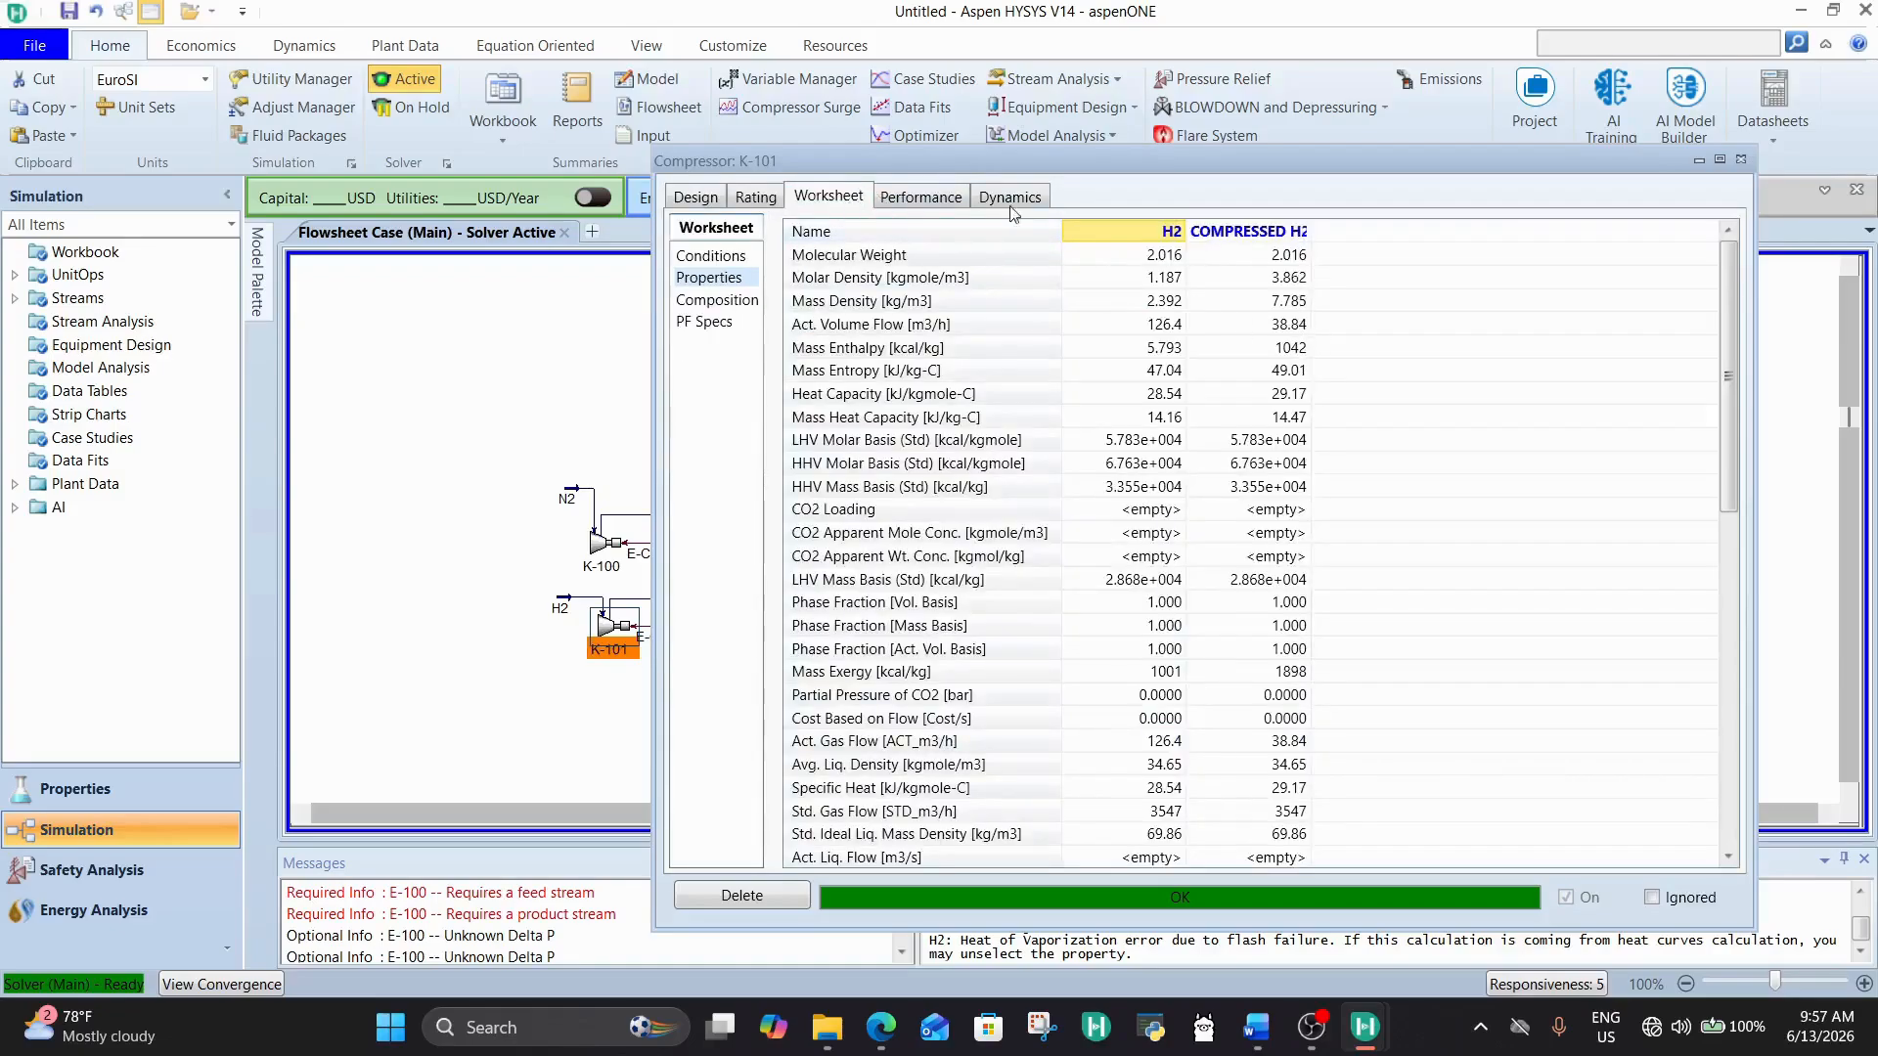
{"action": "left_click", "coordinate": [693, 255]}
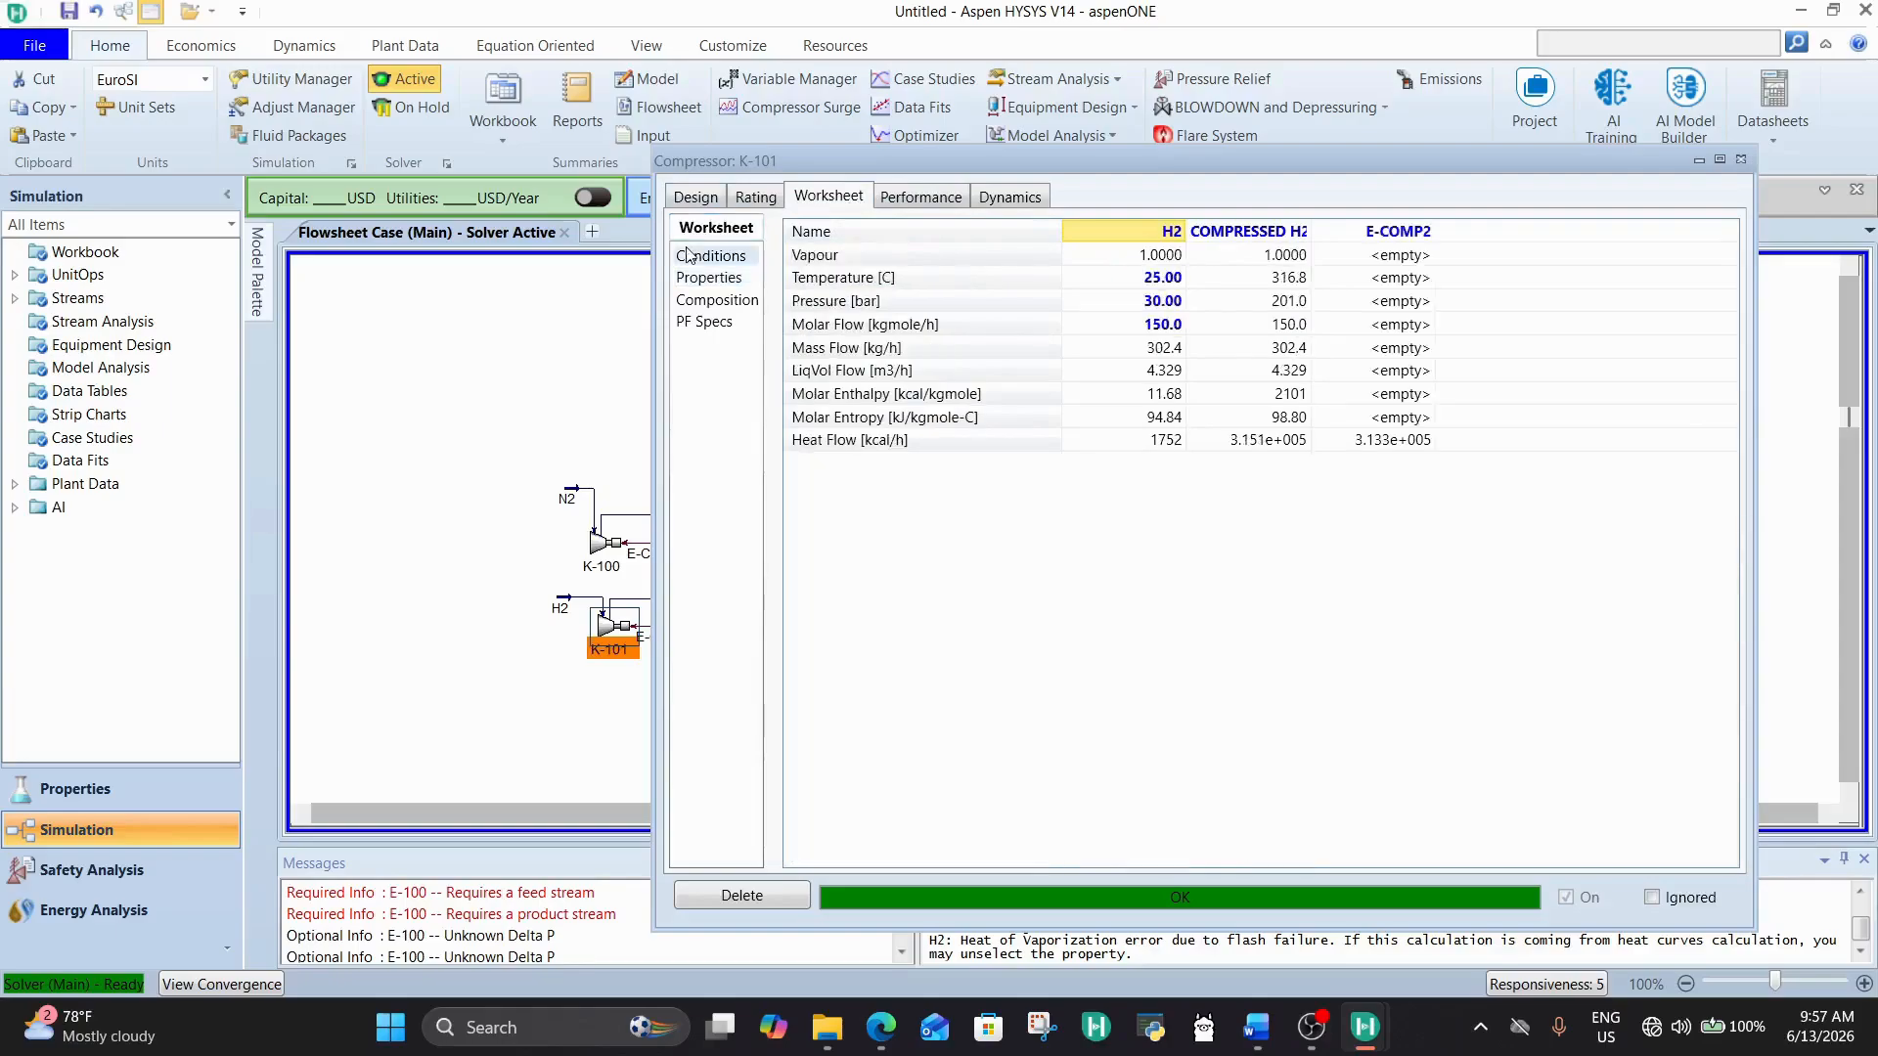
{"action": "left_click", "coordinate": [1280, 303]}
{"action": "left_click", "coordinate": [1740, 160]}
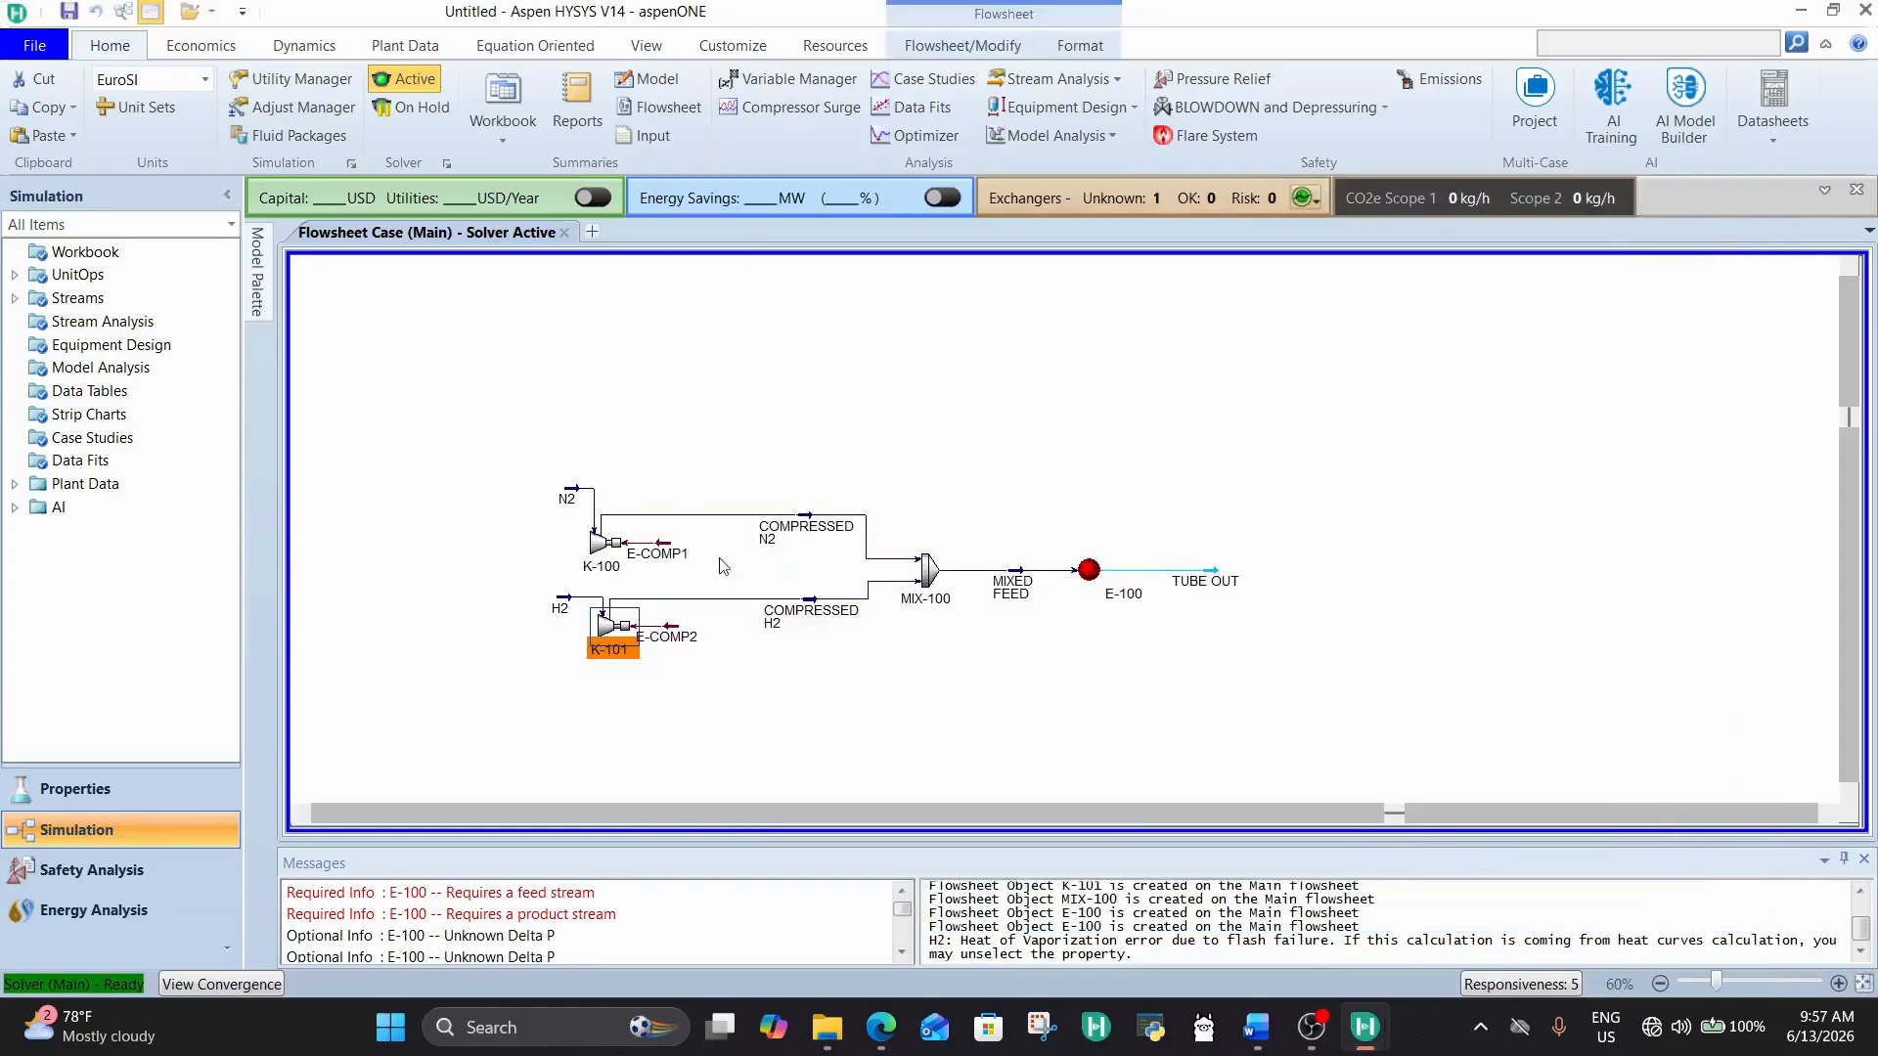
Step: Open nitrogen compressor K-100, look through its stream properties and composition, and show its design parameters
{"action": "double_click", "coordinate": [608, 553]}
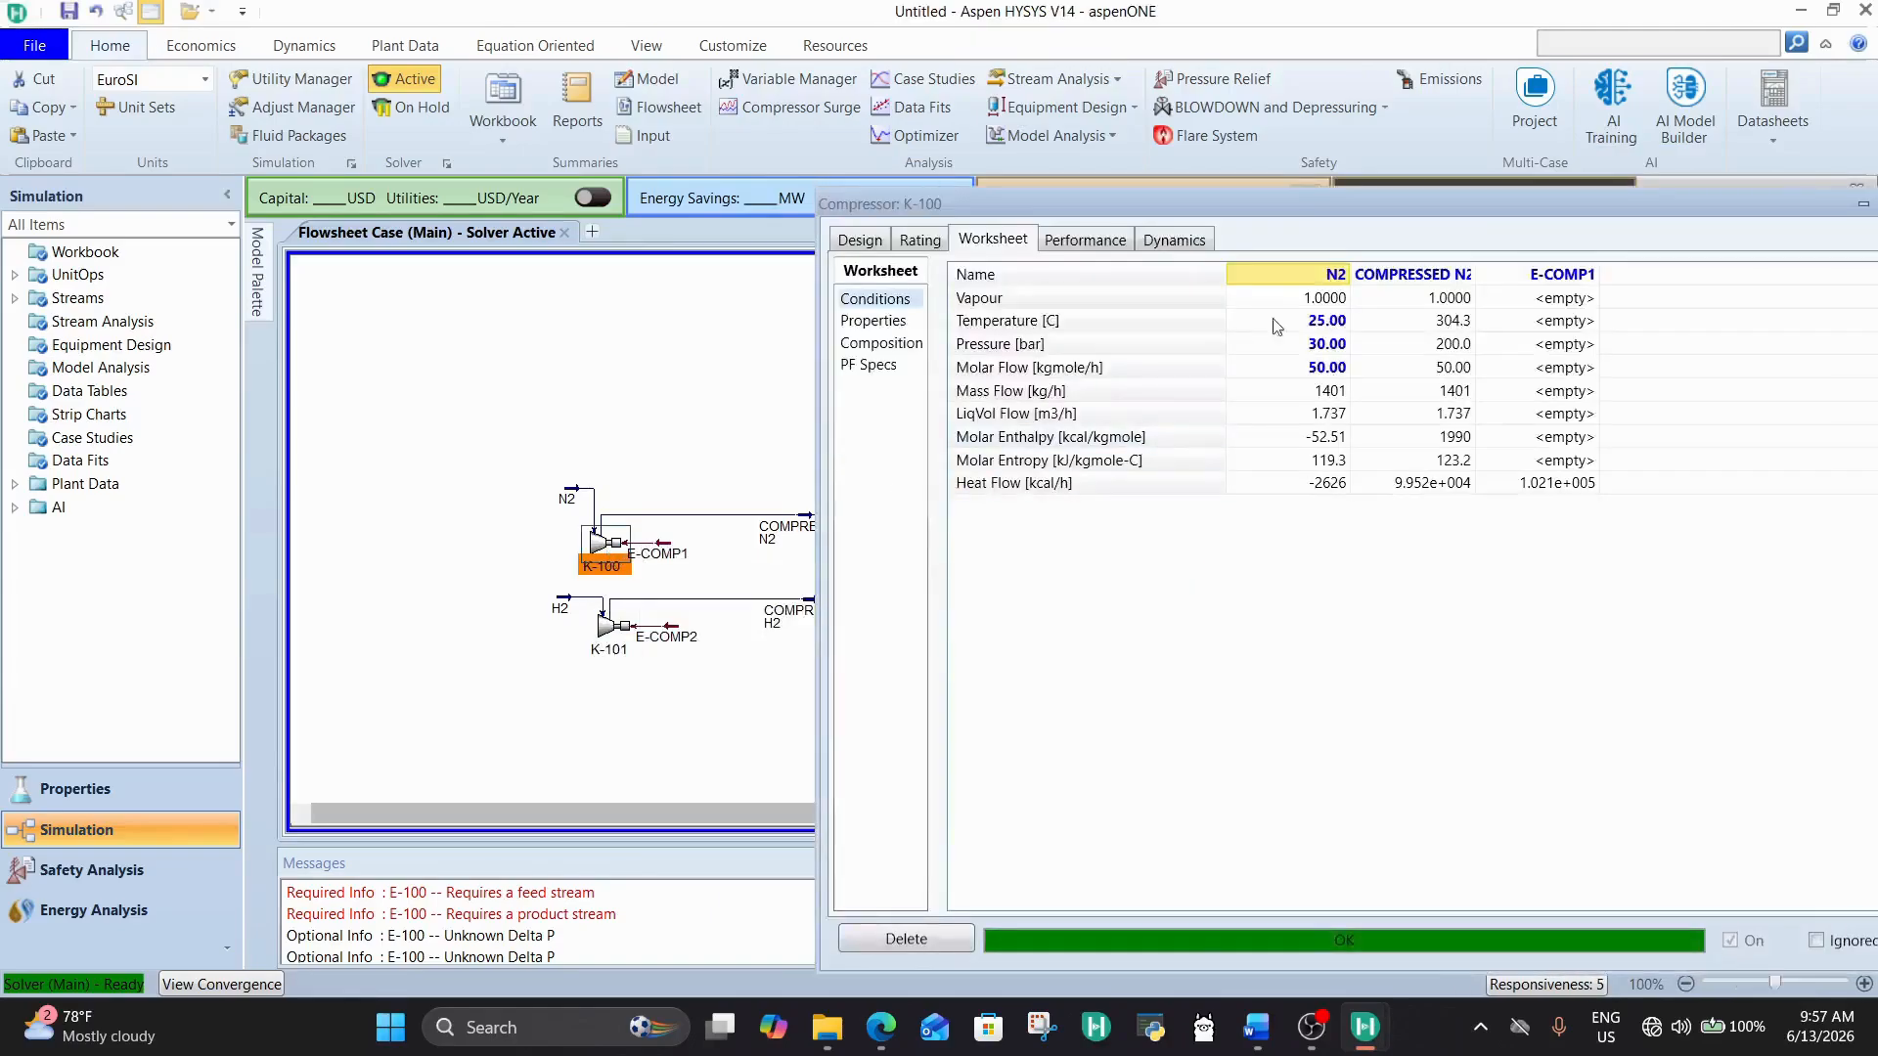
{"action": "left_click", "coordinate": [881, 342]}
{"action": "left_click", "coordinate": [876, 320]}
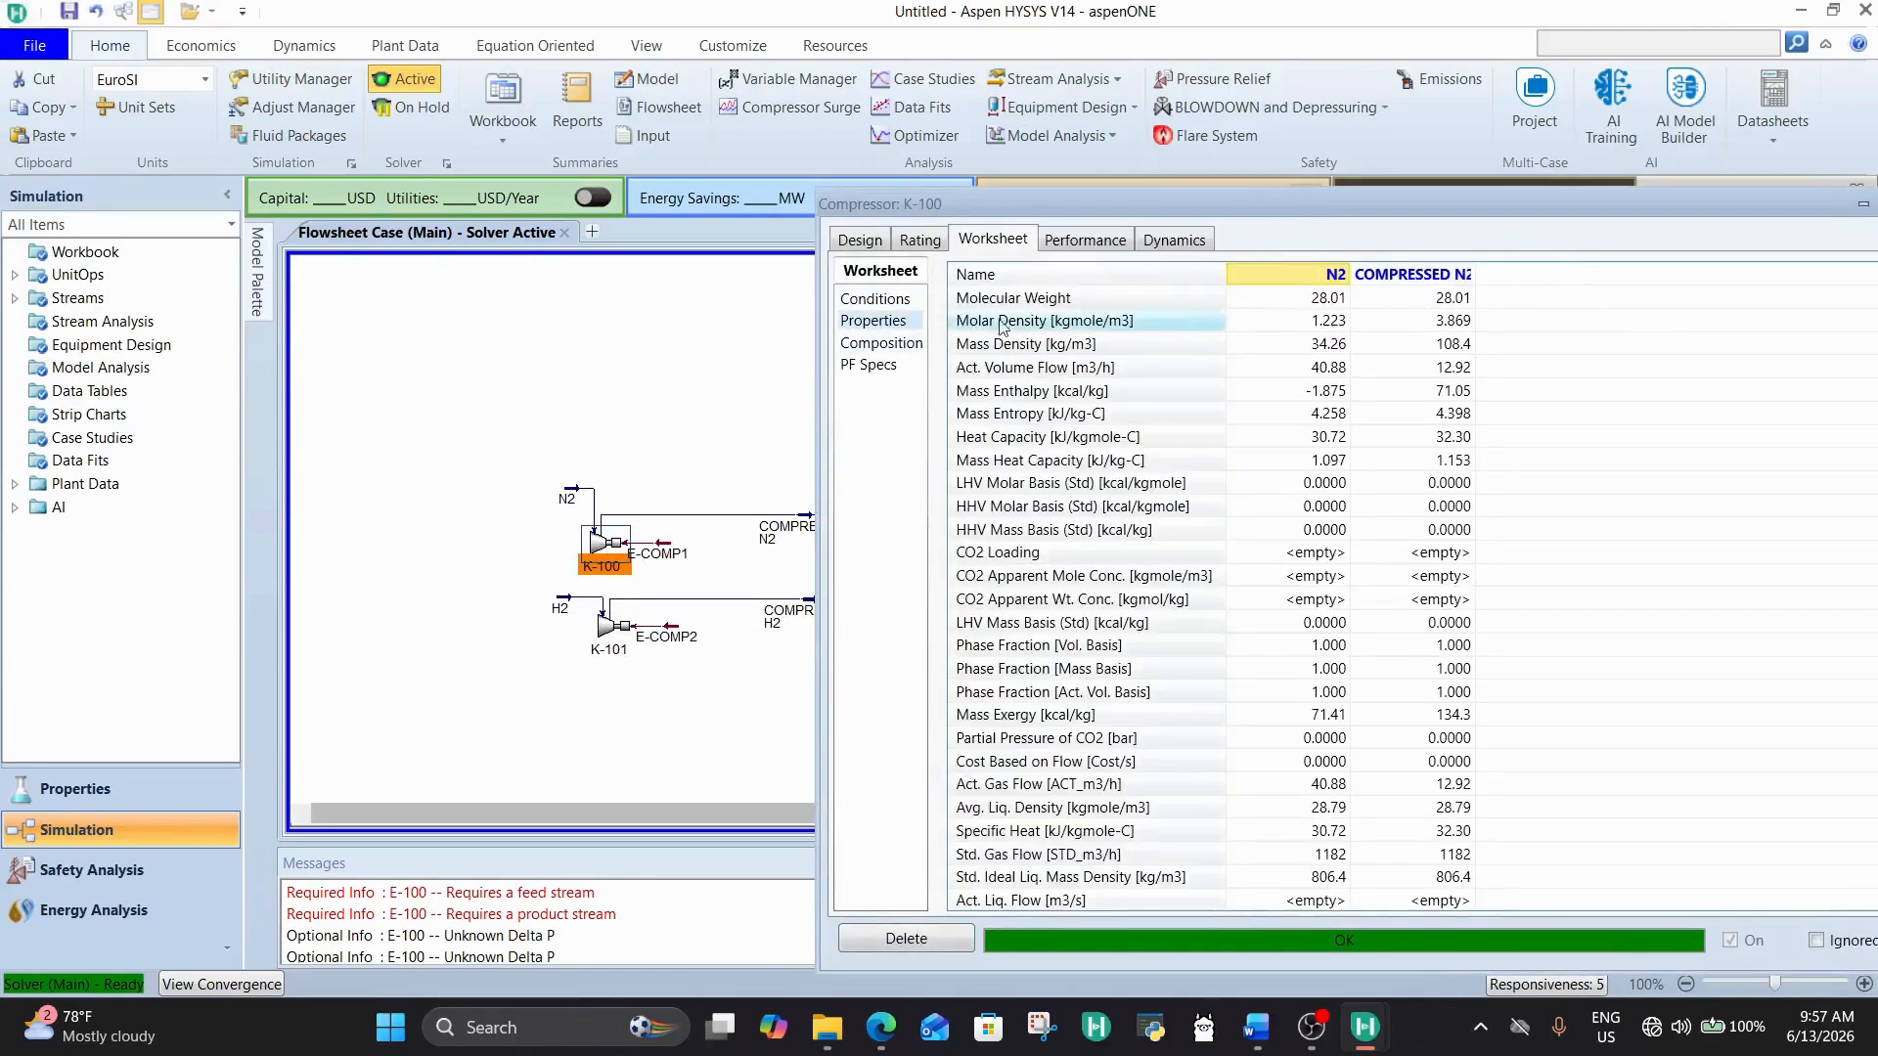
{"action": "left_click", "coordinate": [880, 342]}
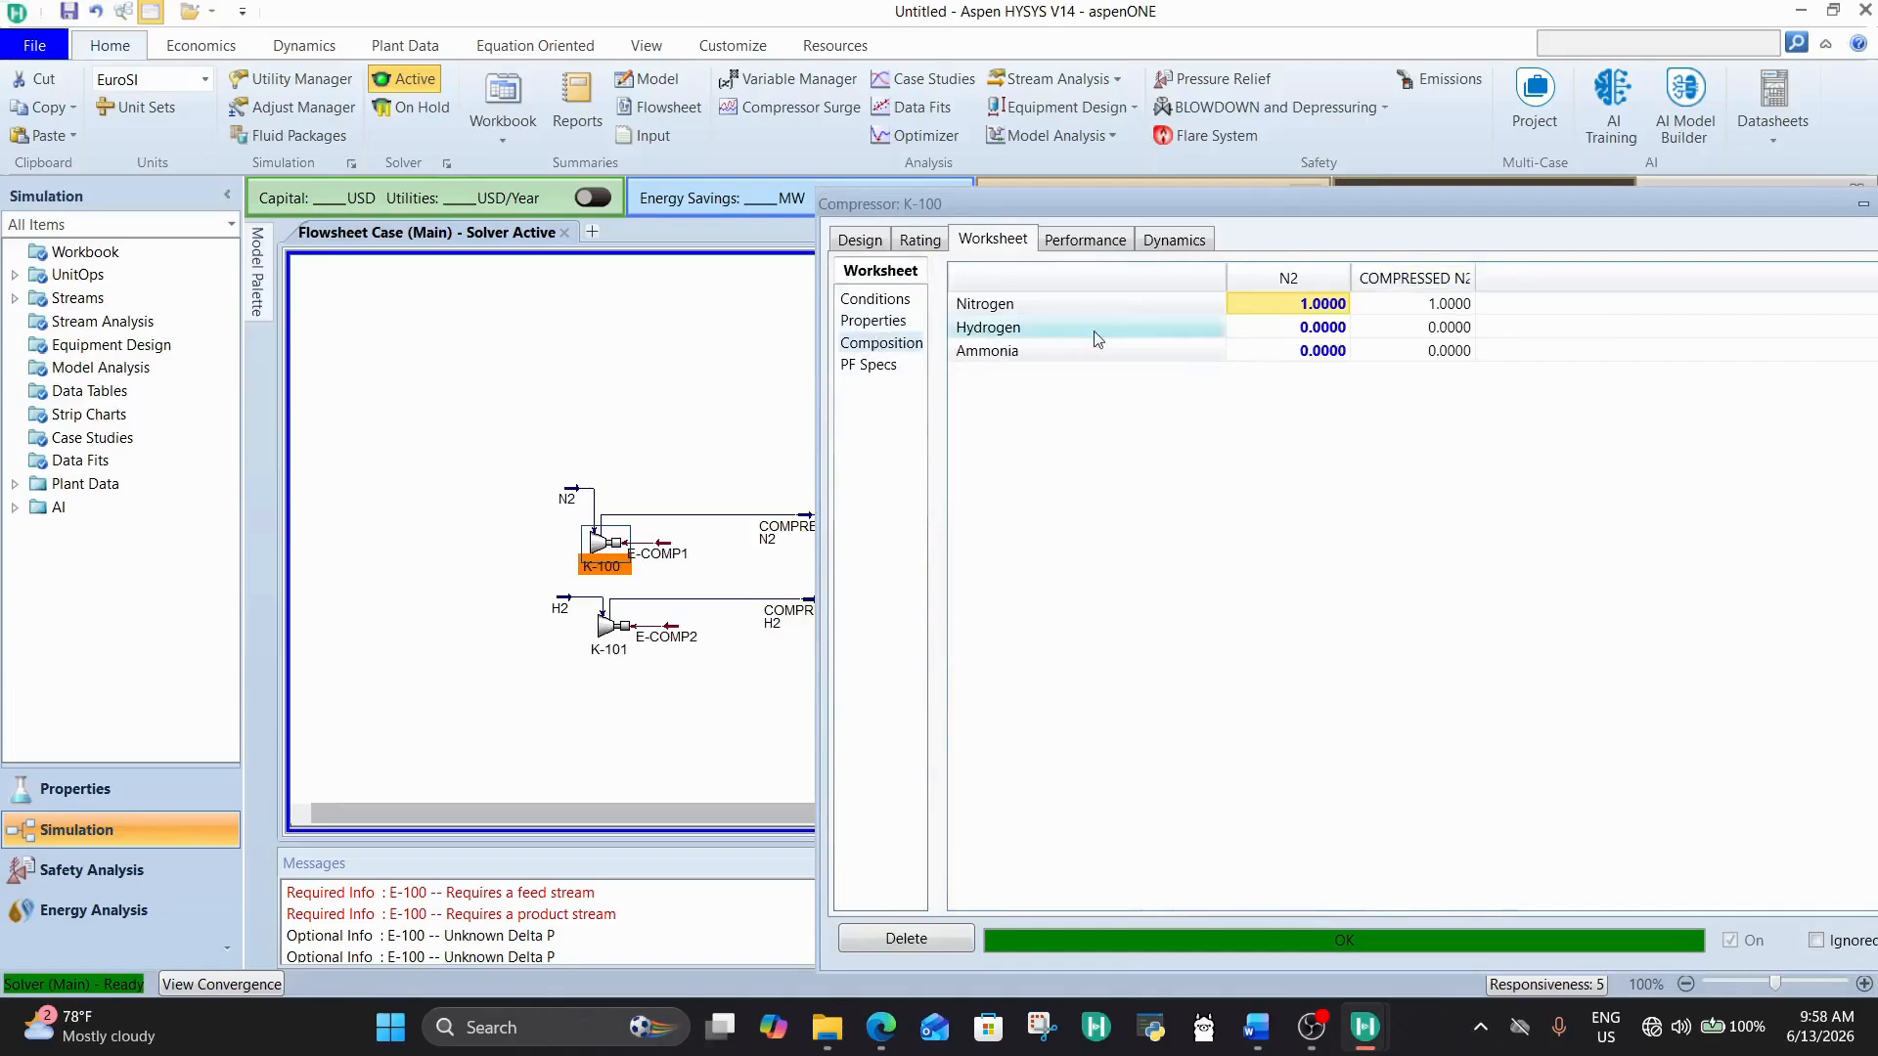
{"action": "left_click", "coordinate": [865, 306]}
{"action": "left_click", "coordinate": [858, 241]}
{"action": "left_click", "coordinate": [891, 329]}
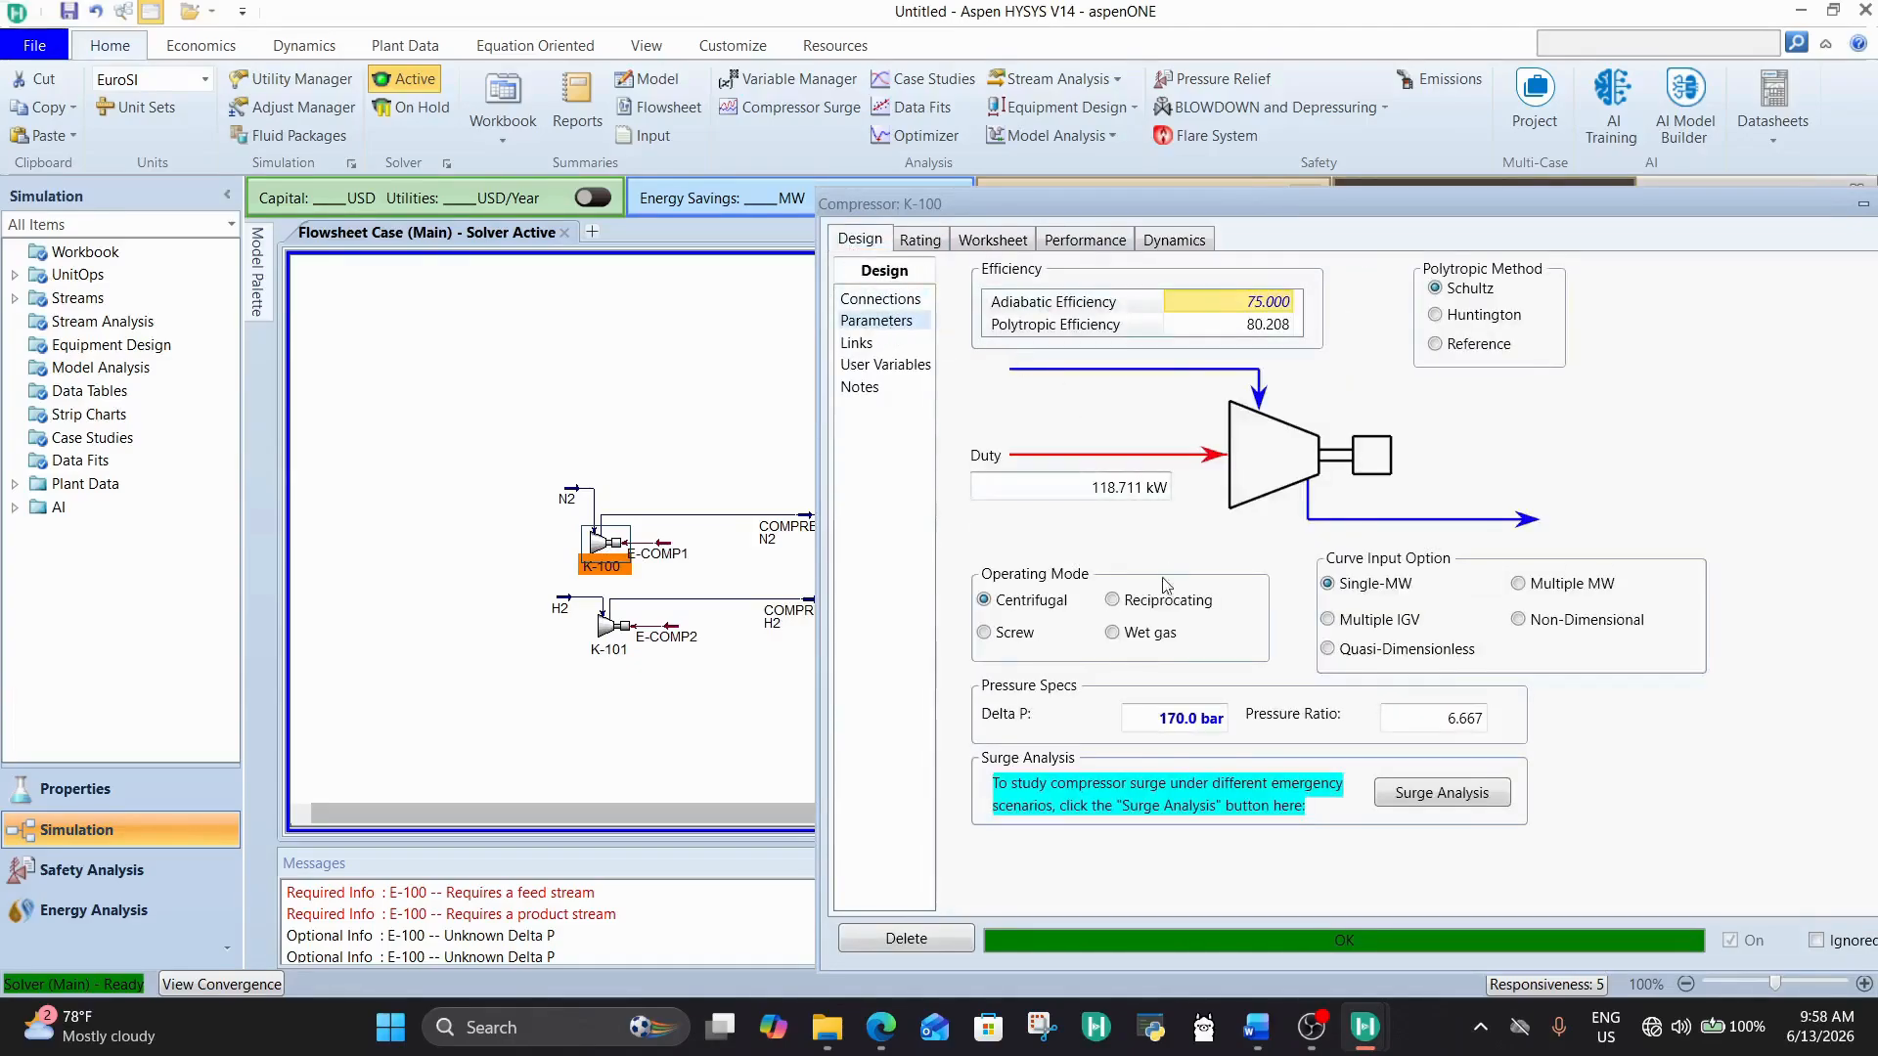
Step: Try to set compressor K-100's Delta P to 171 bar with the solver active
{"action": "left_click", "coordinate": [1179, 714]}
{"action": "type", "text": "1"}
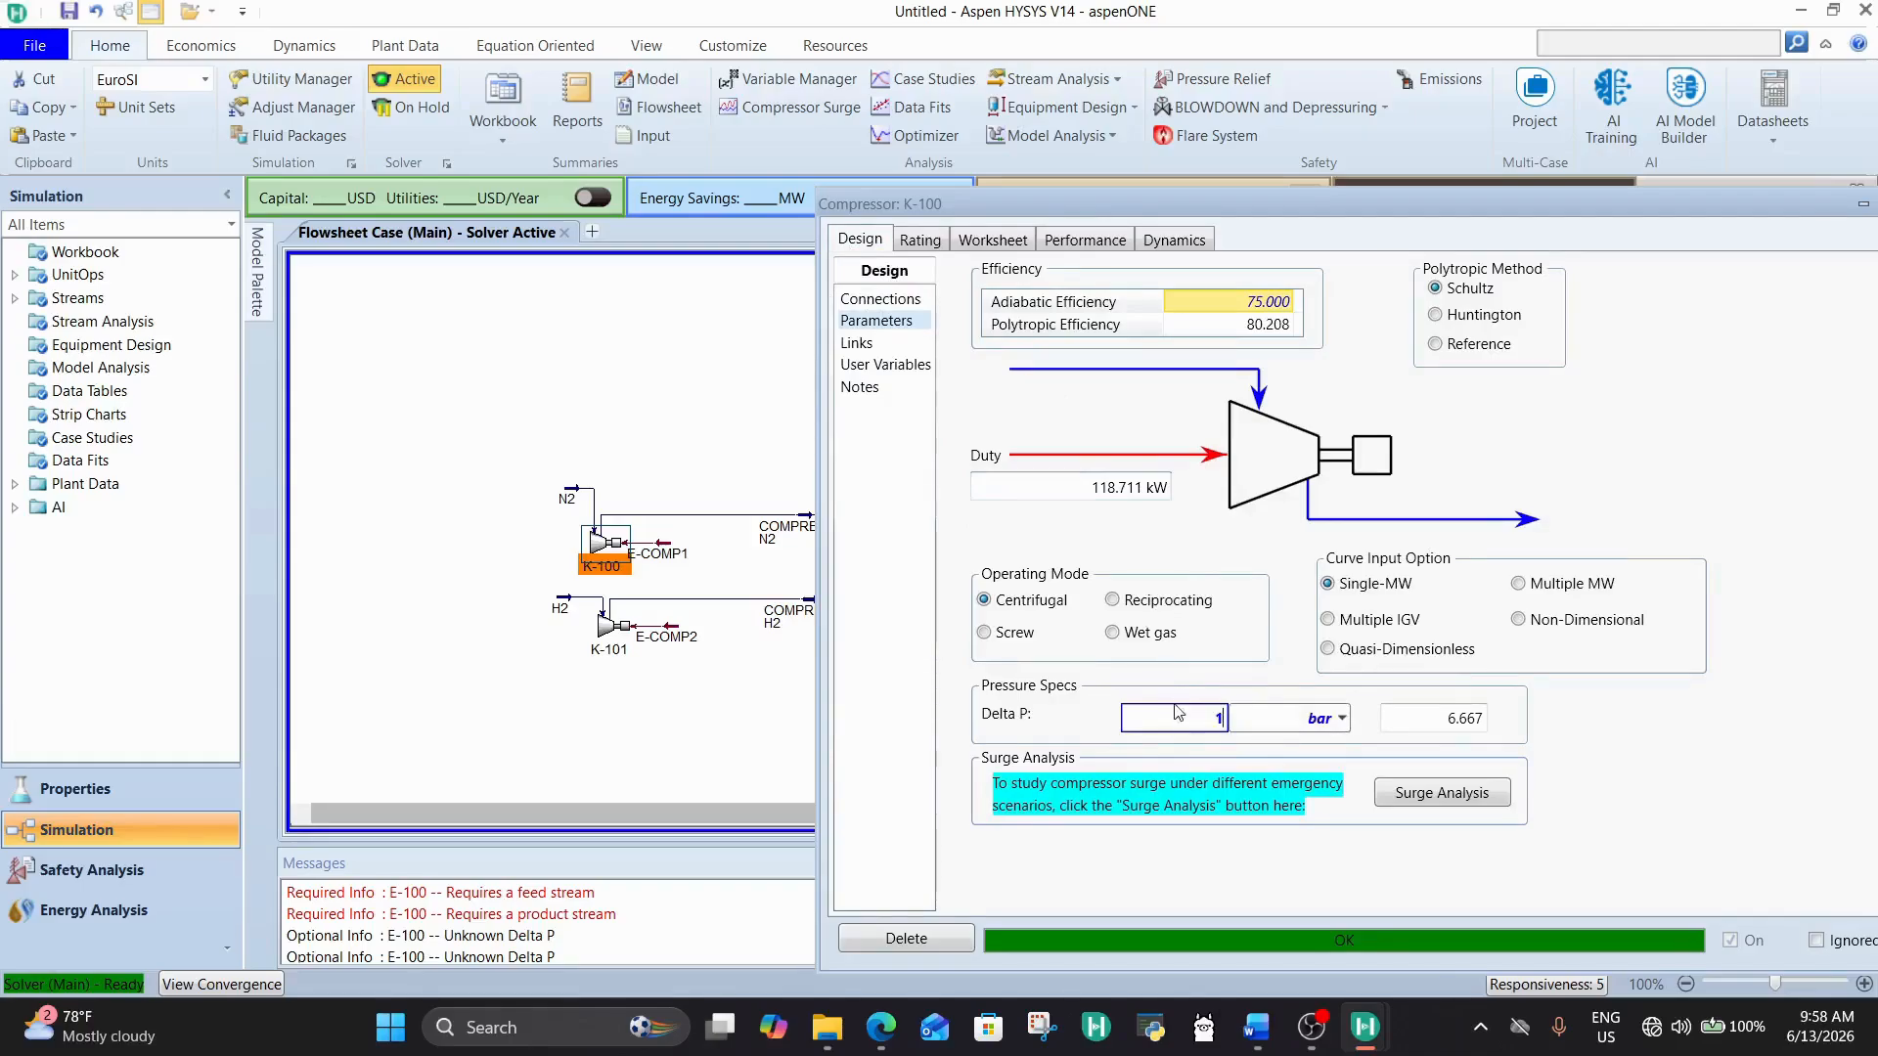
{"action": "type", "text": "71"}
{"action": "key", "text": "Return"}
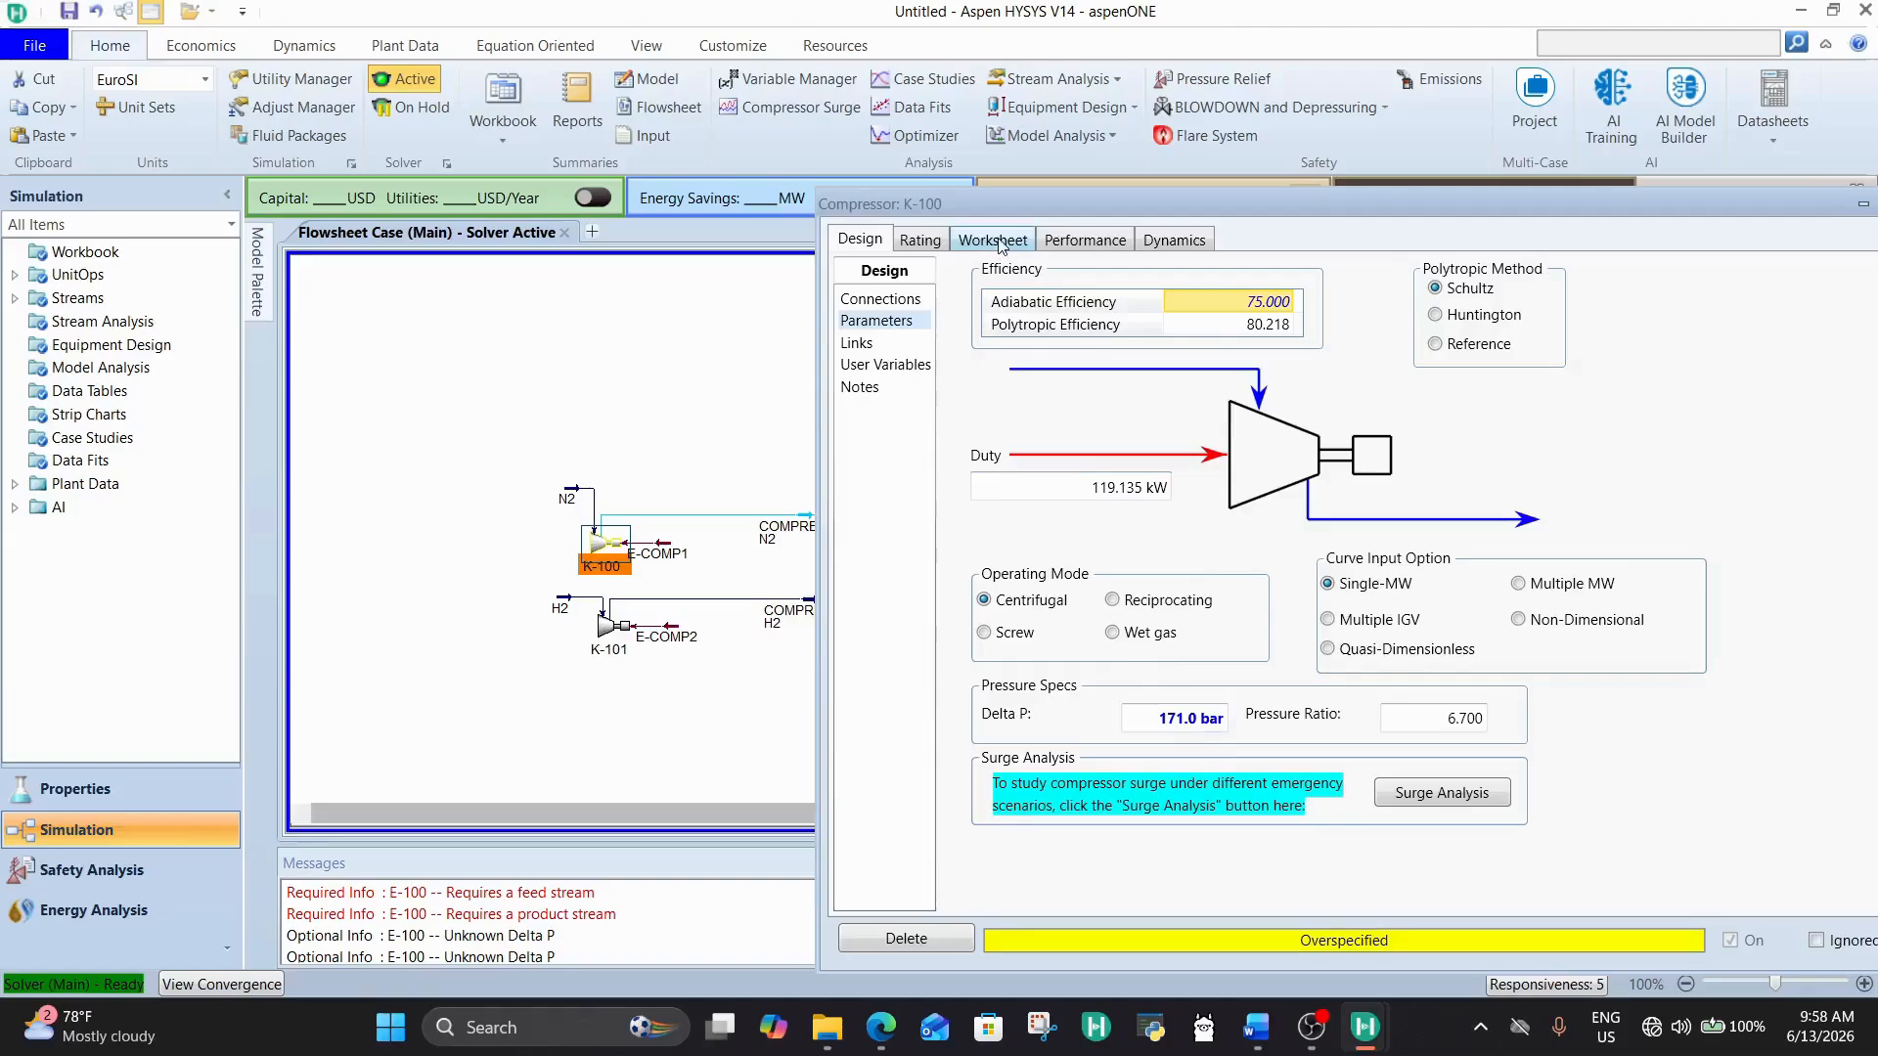
{"action": "left_click", "coordinate": [1194, 721]}
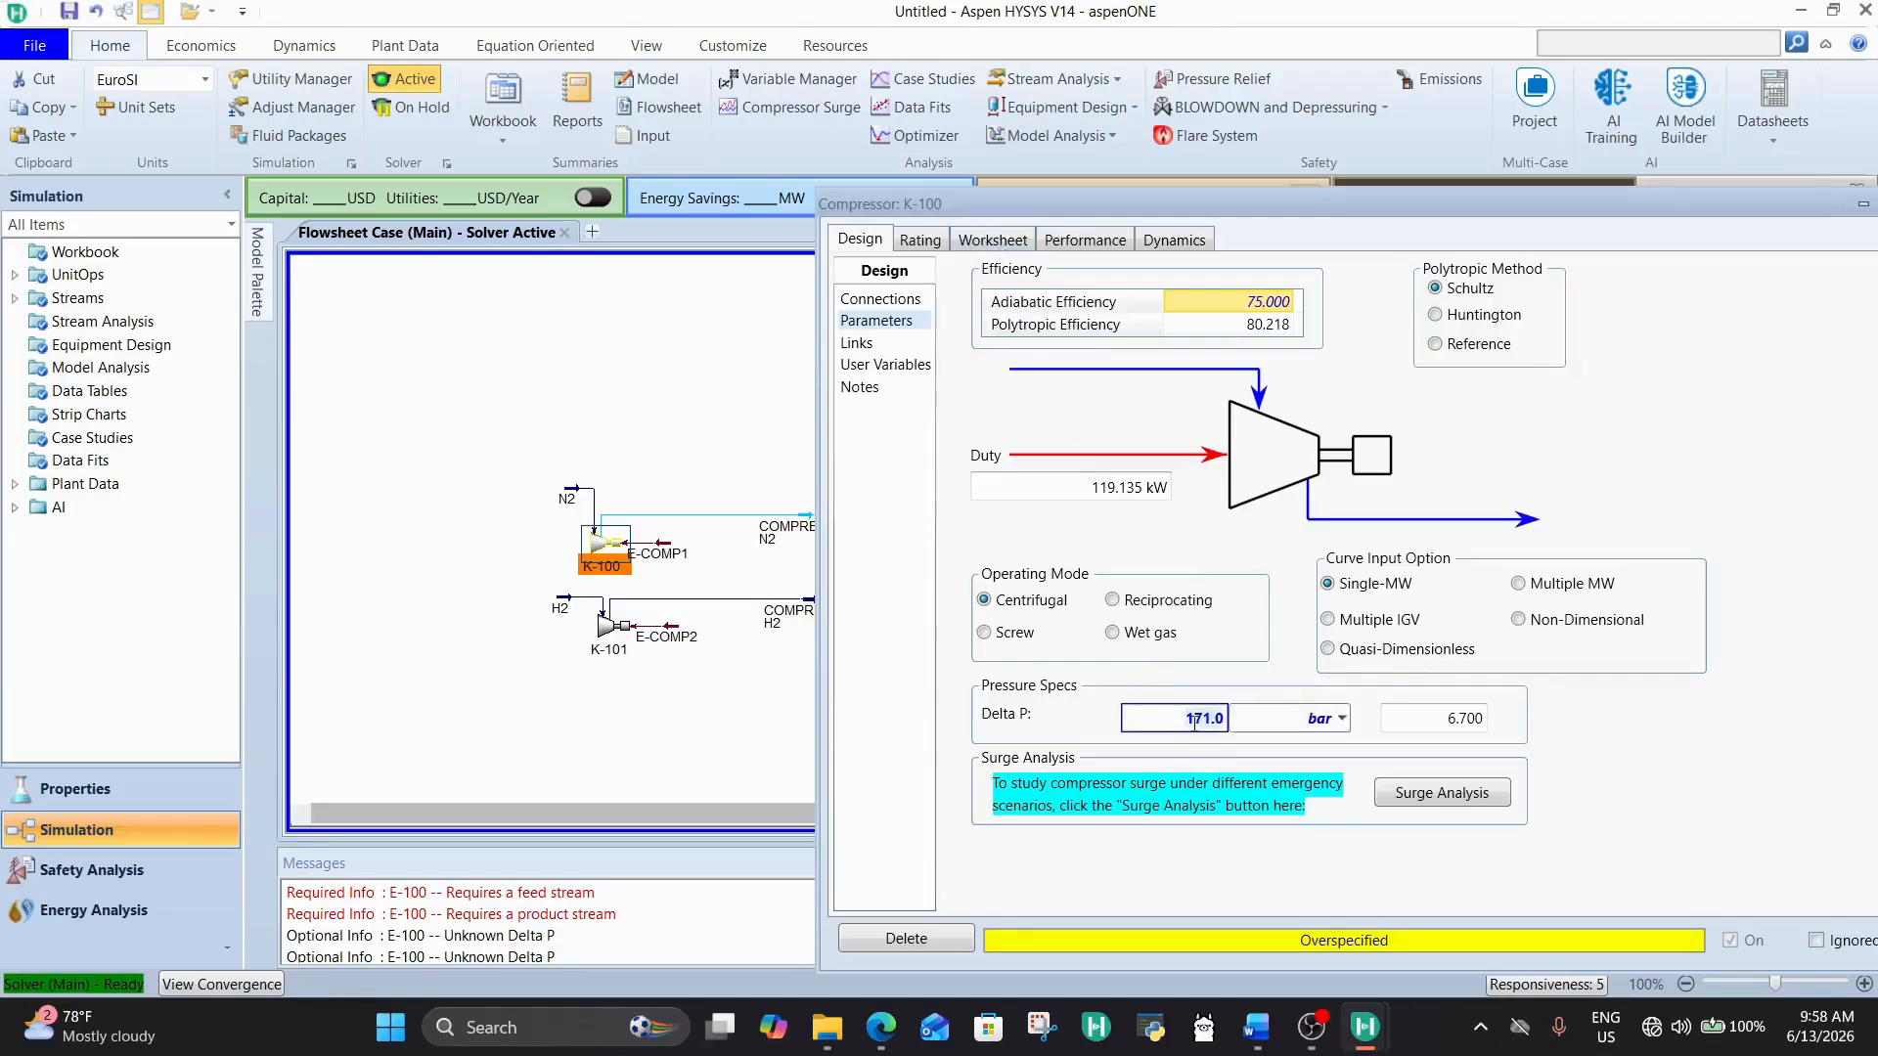
{"action": "type", "text": "1"}
{"action": "key", "text": "Return"}
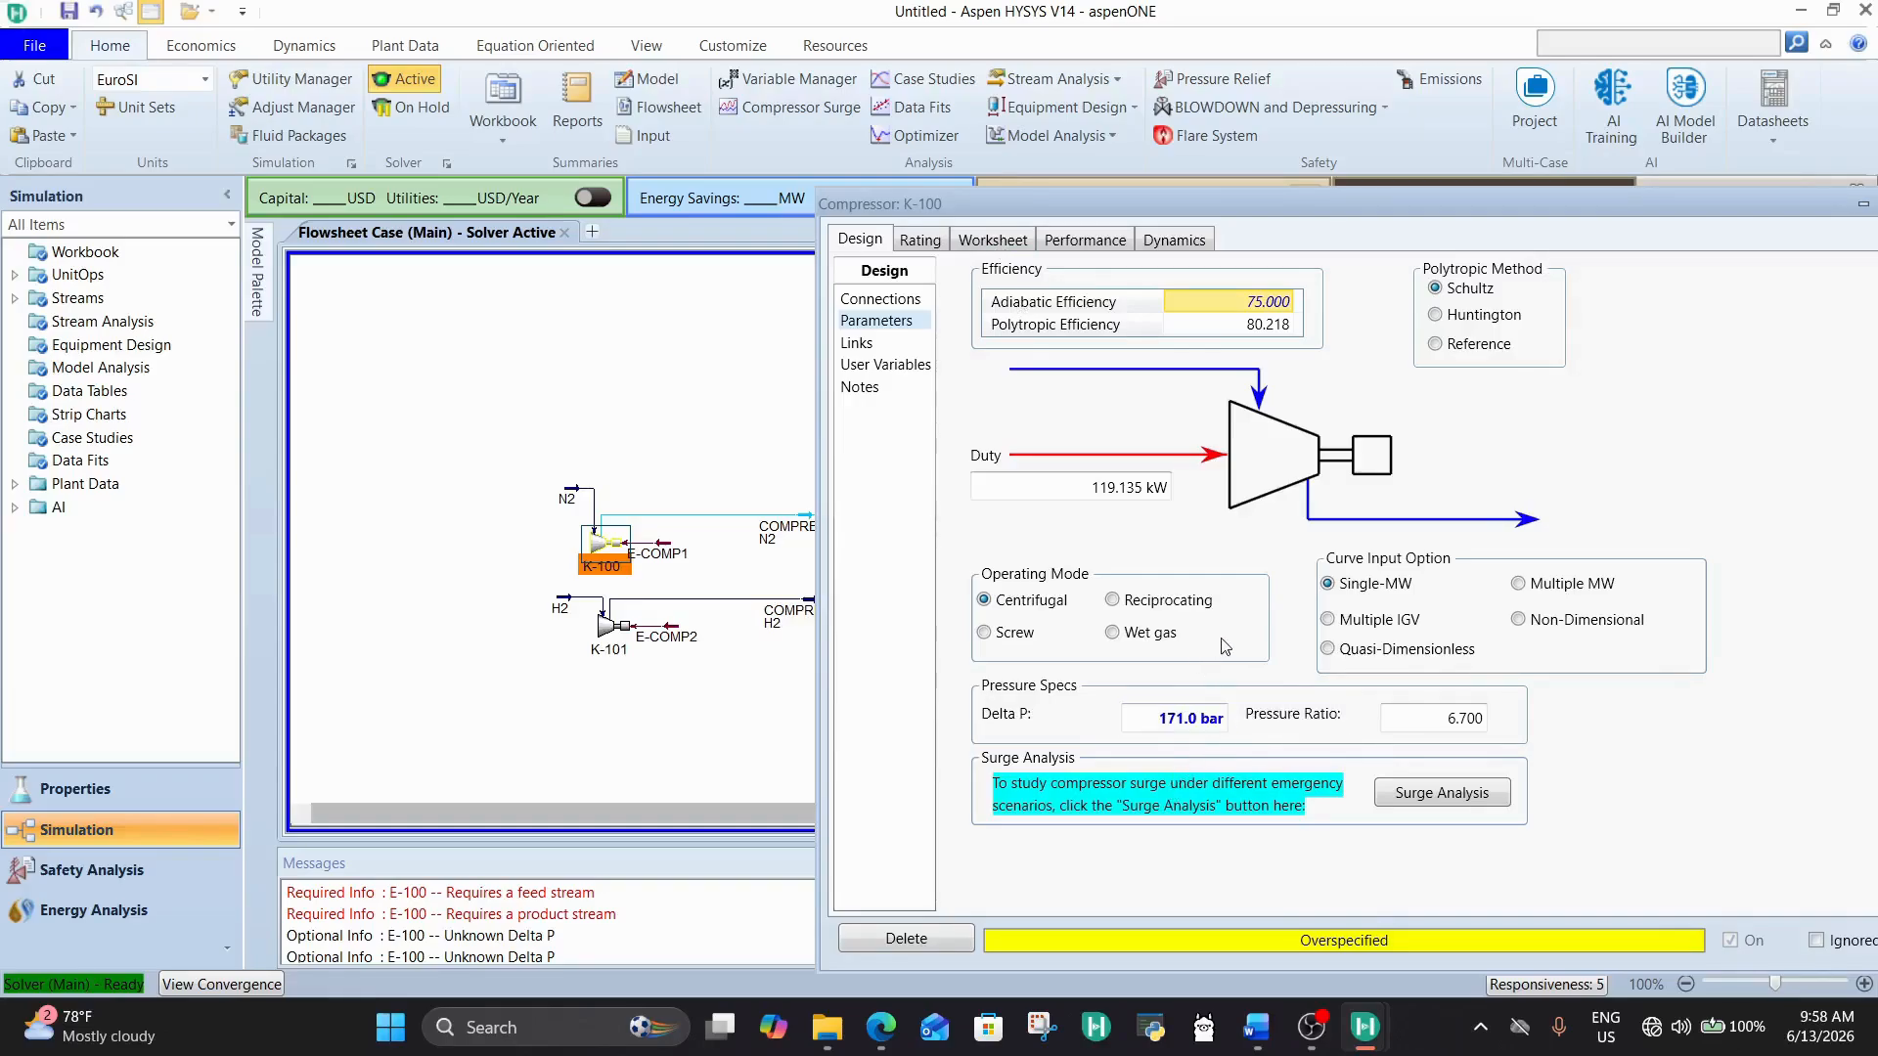
Step: Put the solver on hold and reactivate it, and review K-100's stream conditions, parameters and connections
{"action": "left_click", "coordinate": [397, 109]}
{"action": "left_click", "coordinate": [397, 84]}
{"action": "left_click", "coordinate": [919, 241]}
{"action": "left_click", "coordinate": [992, 240]}
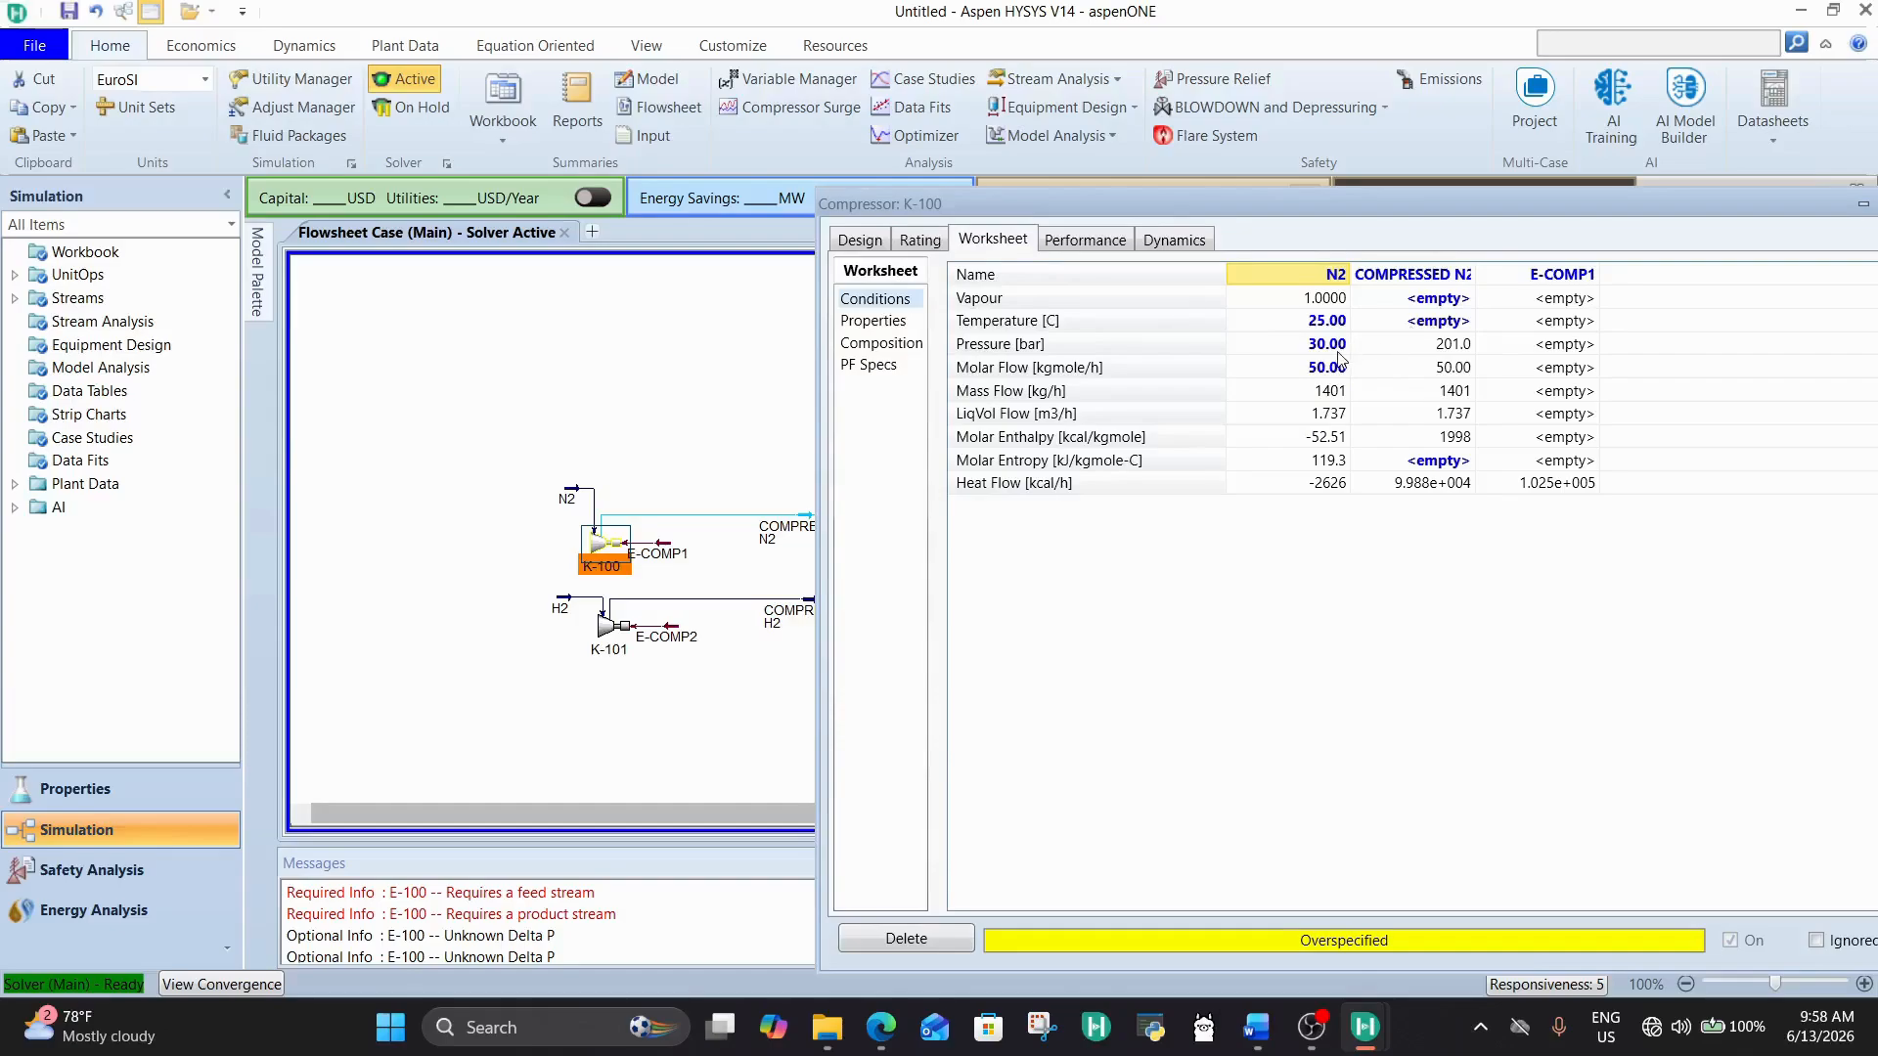
{"action": "left_click", "coordinate": [883, 240]}
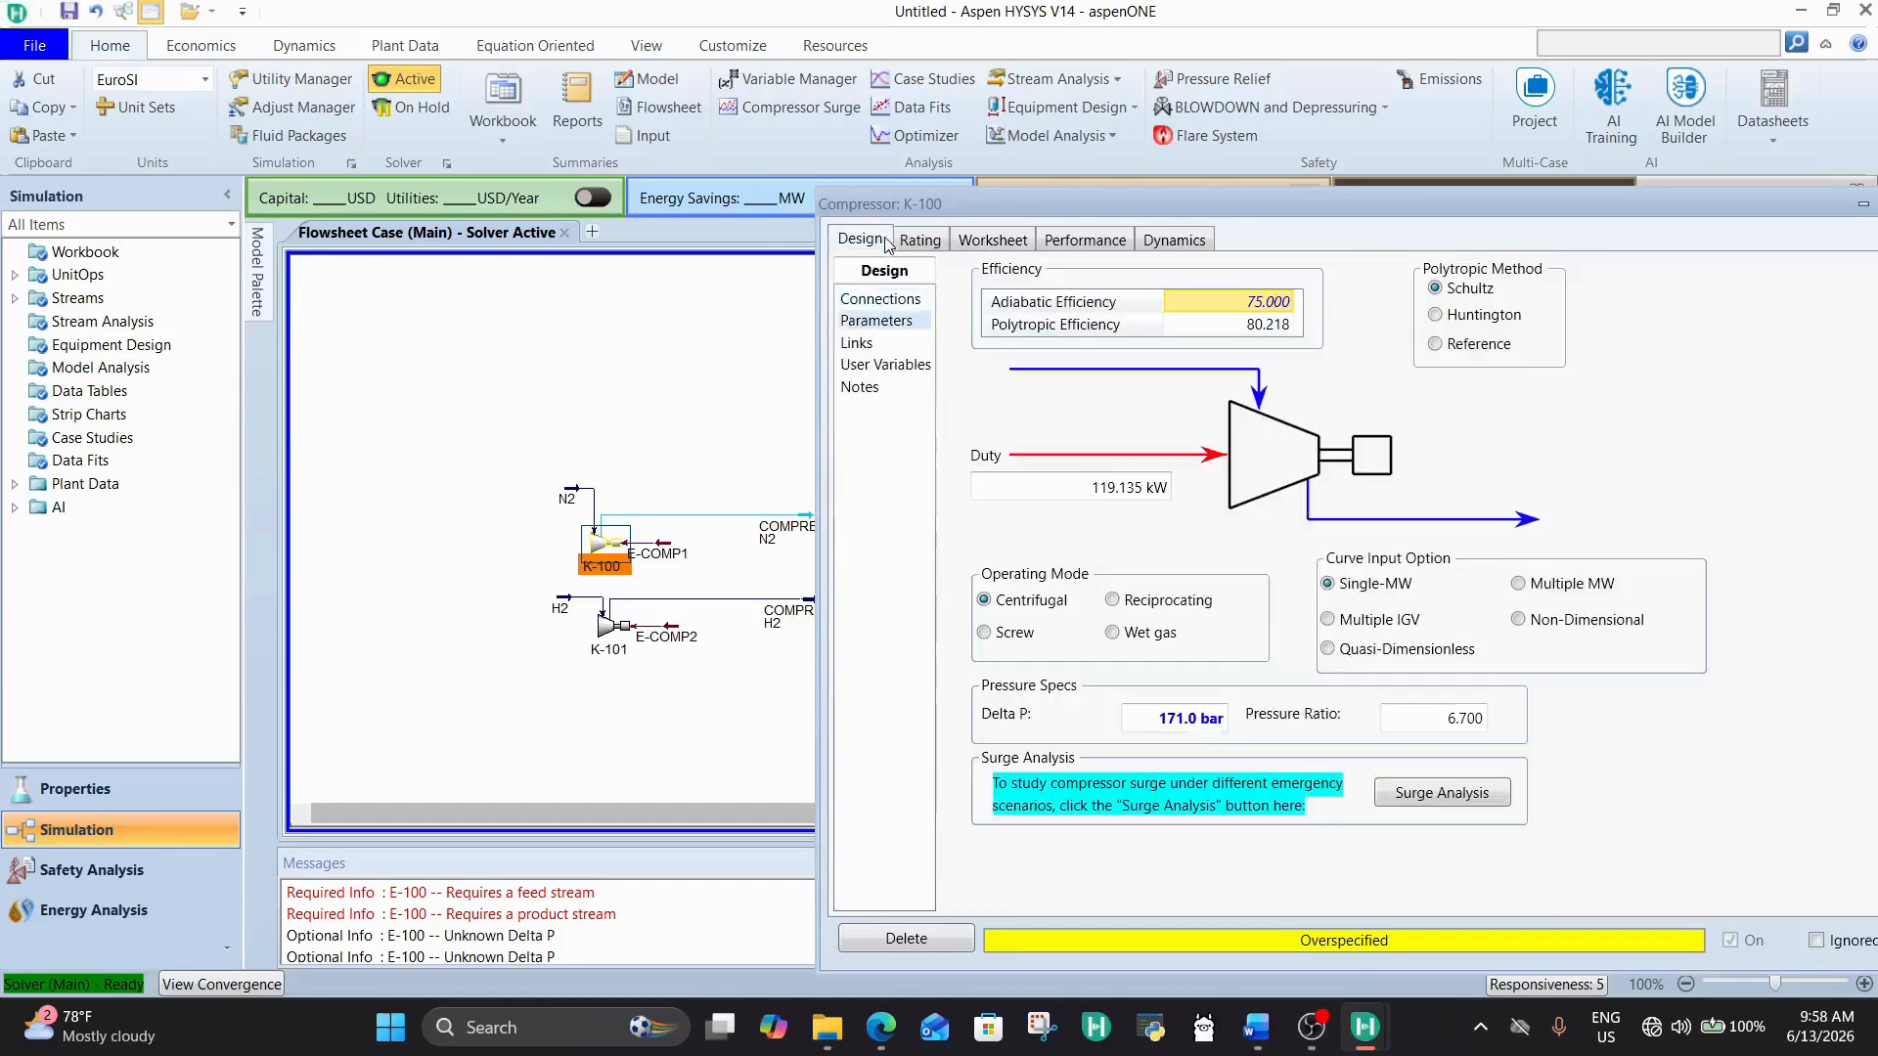
{"action": "left_click", "coordinate": [873, 303]}
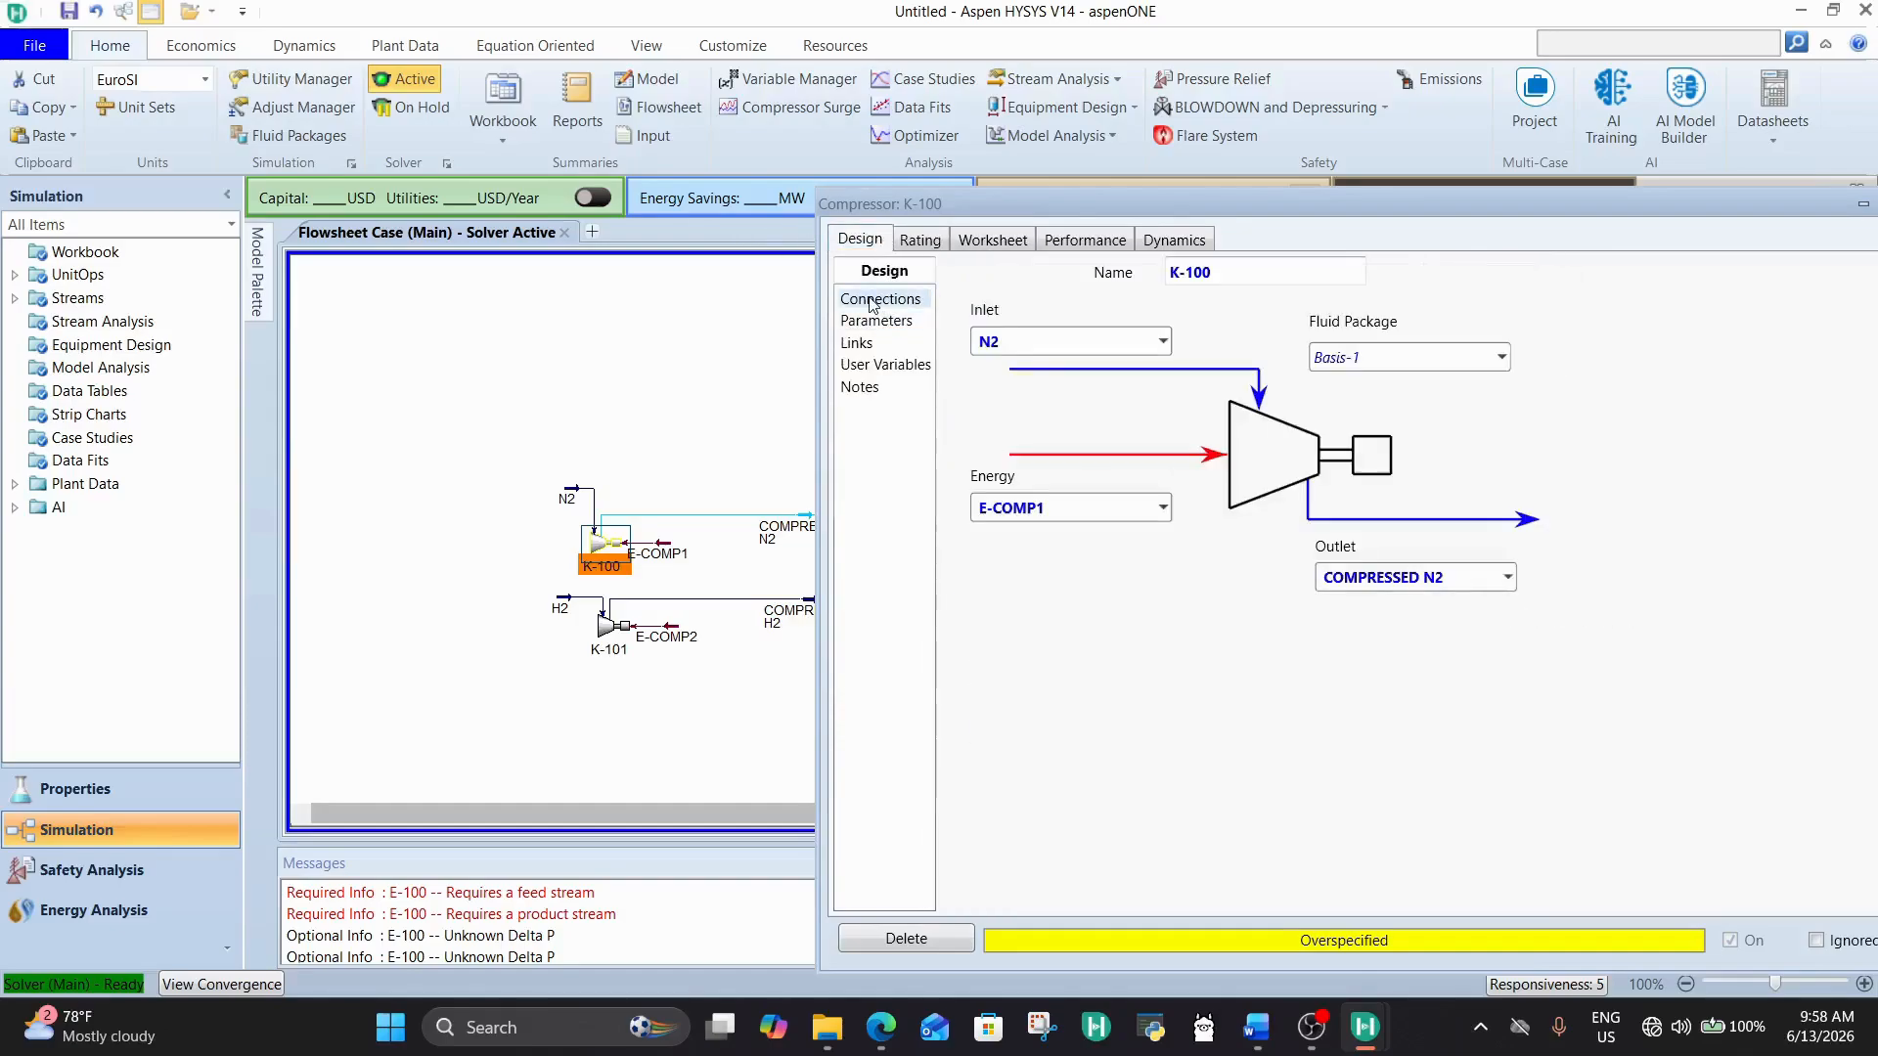
Step: Reset K-100's Delta P to 170 bar with the solver on hold, and reactivate the solver
{"action": "left_click", "coordinate": [409, 106]}
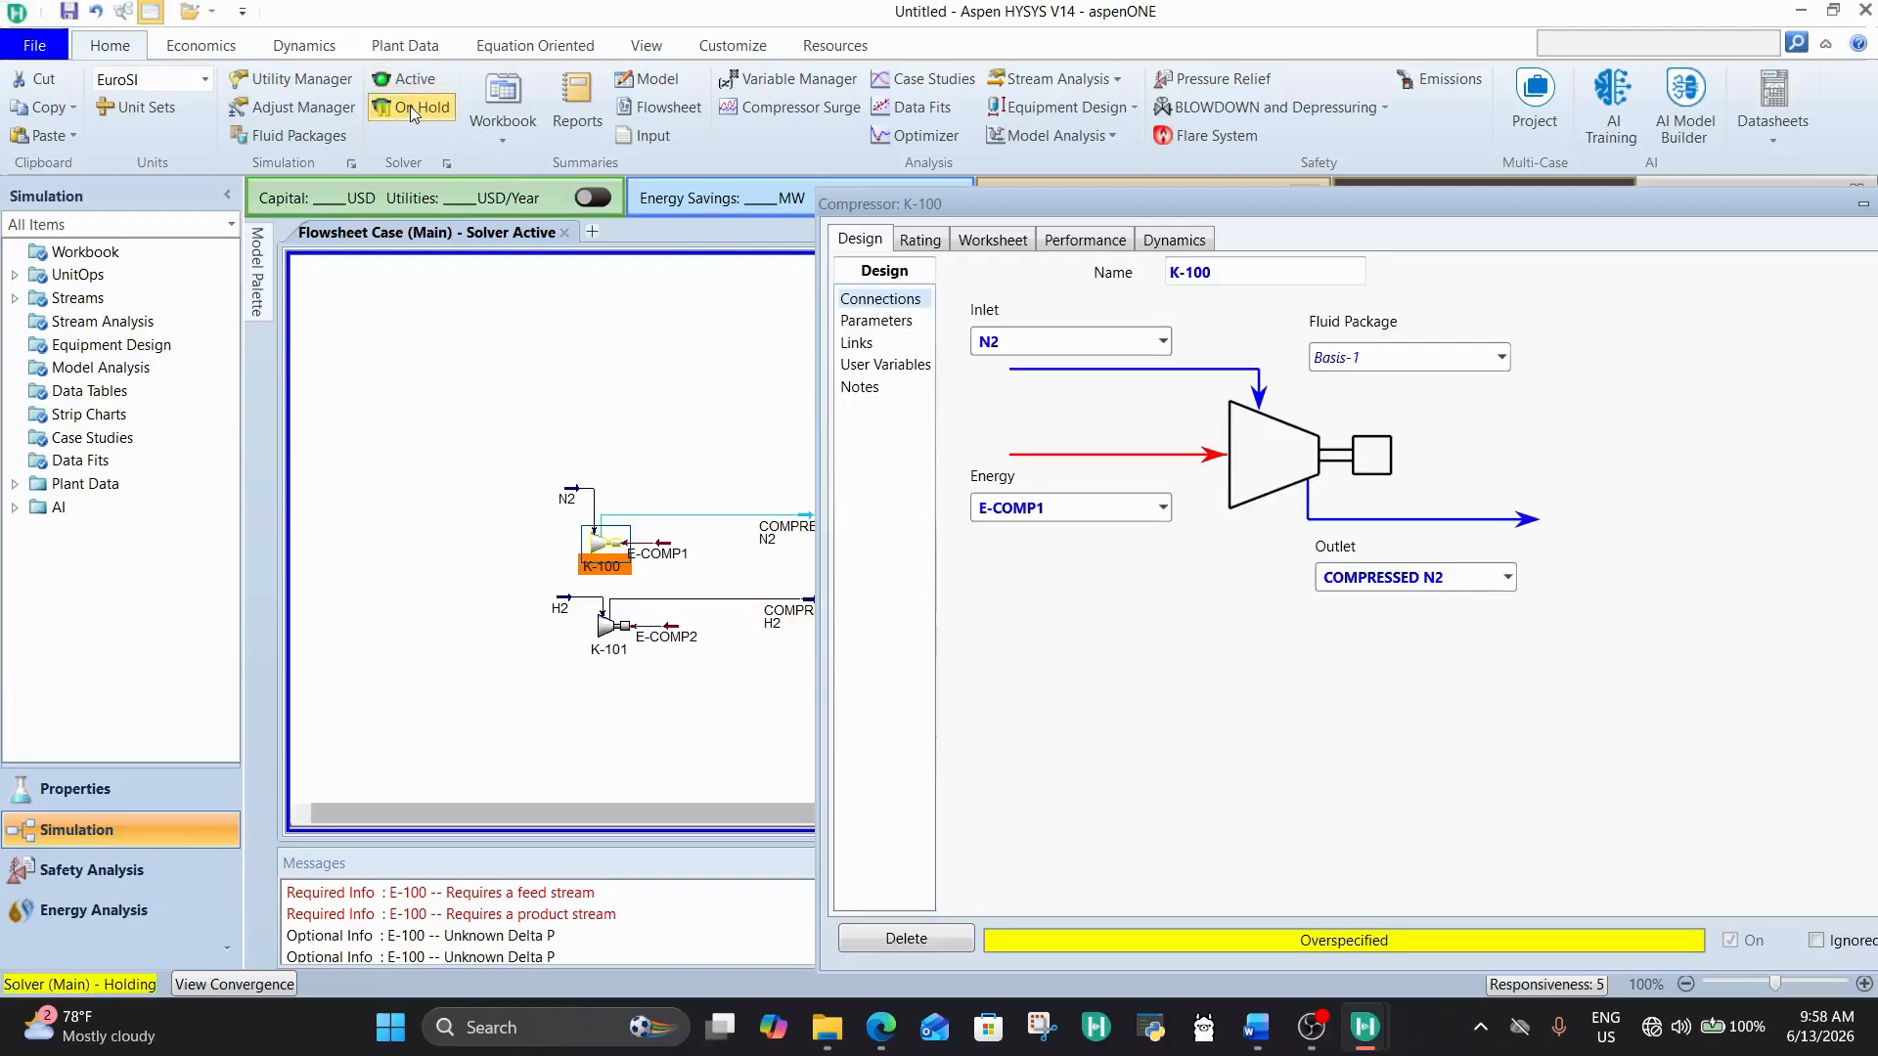
{"action": "left_click", "coordinate": [877, 321]}
{"action": "left_click", "coordinate": [1190, 720]}
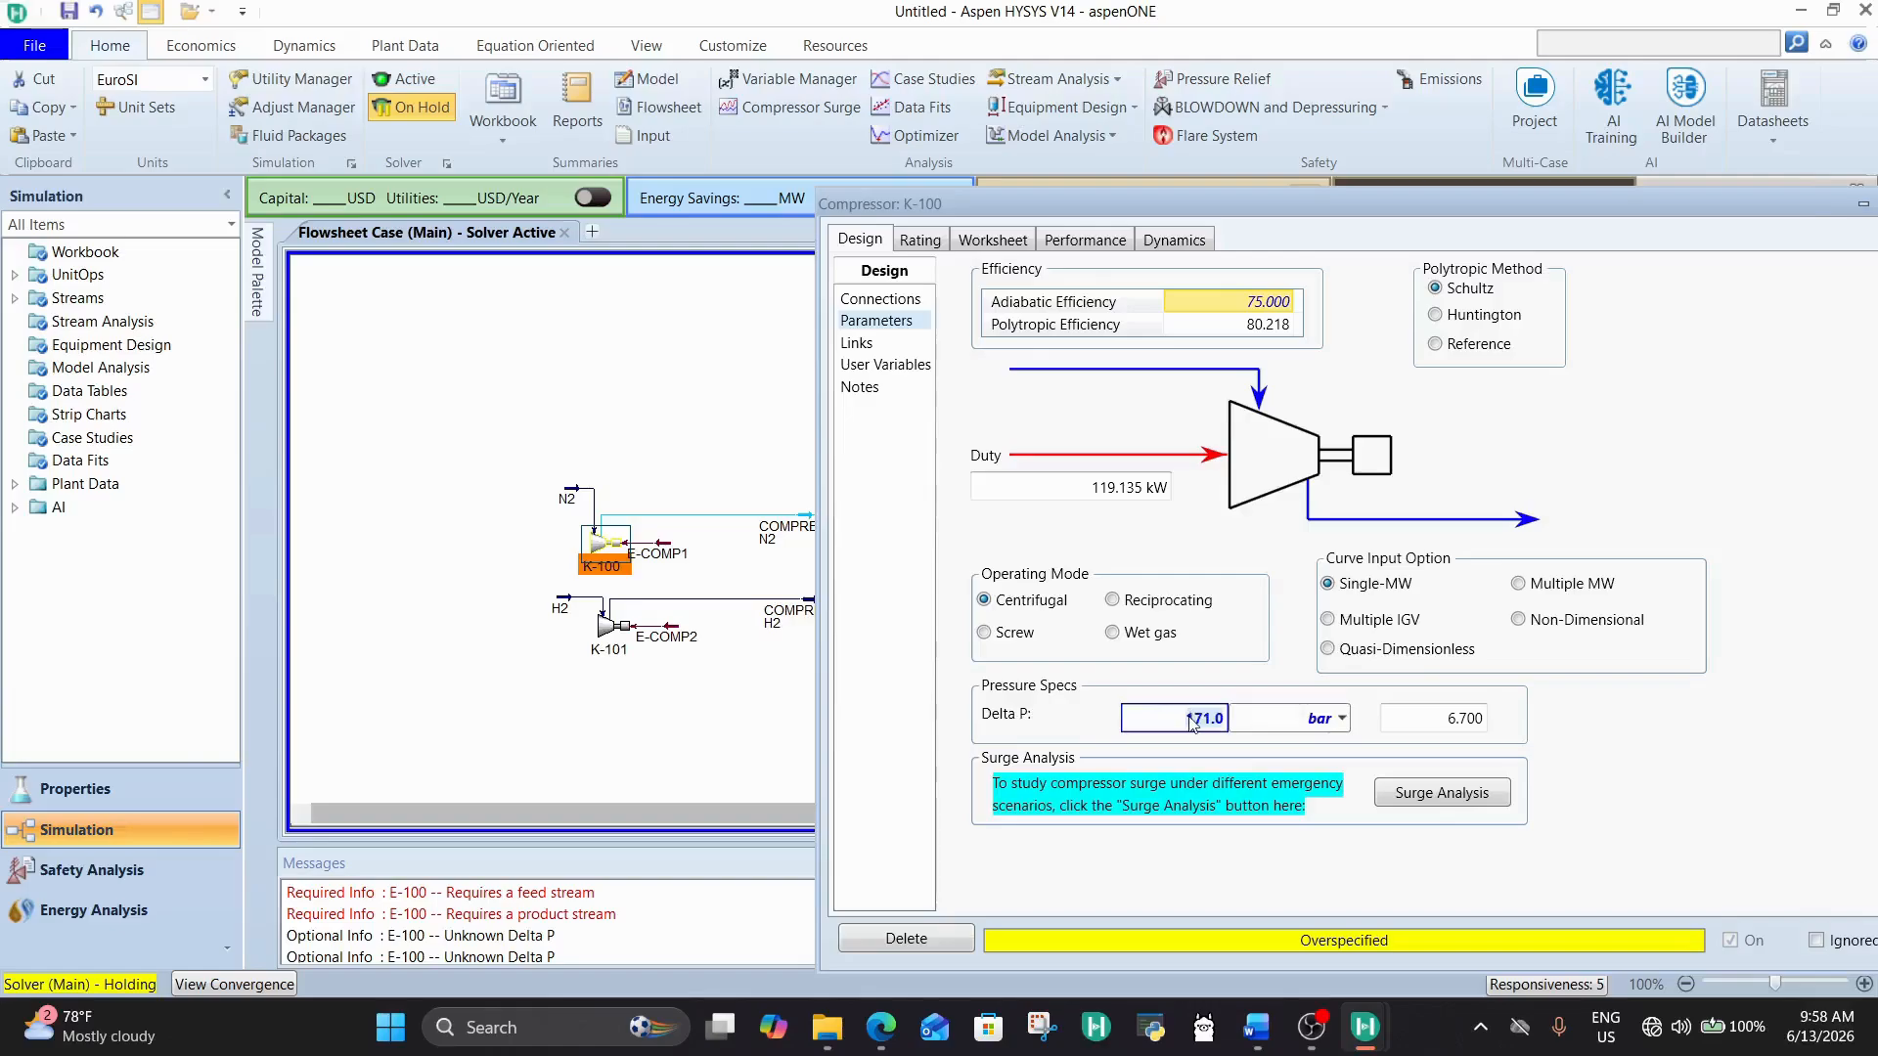
{"action": "type", "text": "170"}
{"action": "key", "text": "Return"}
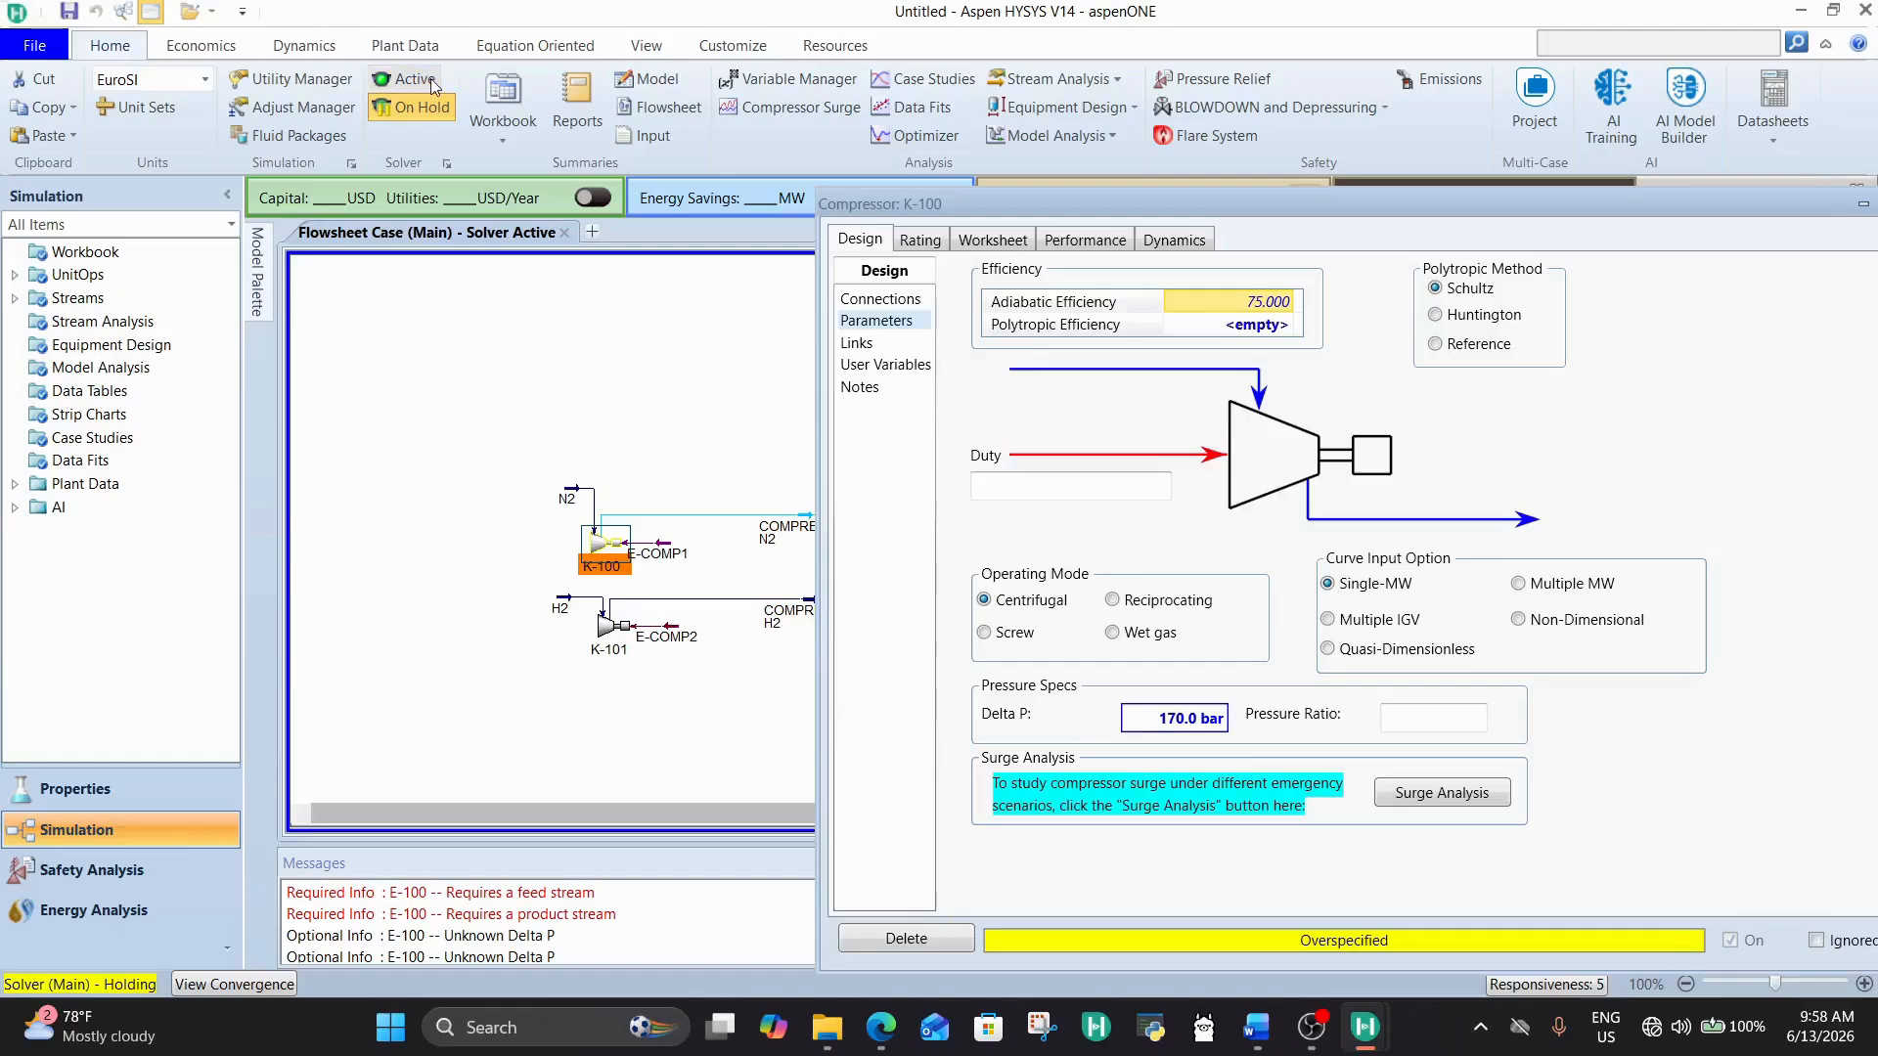
{"action": "left_click", "coordinate": [433, 82]}
Step: Check K-100's stream conditions and set its Delta P to 171 bar
{"action": "left_click", "coordinate": [1003, 241]}
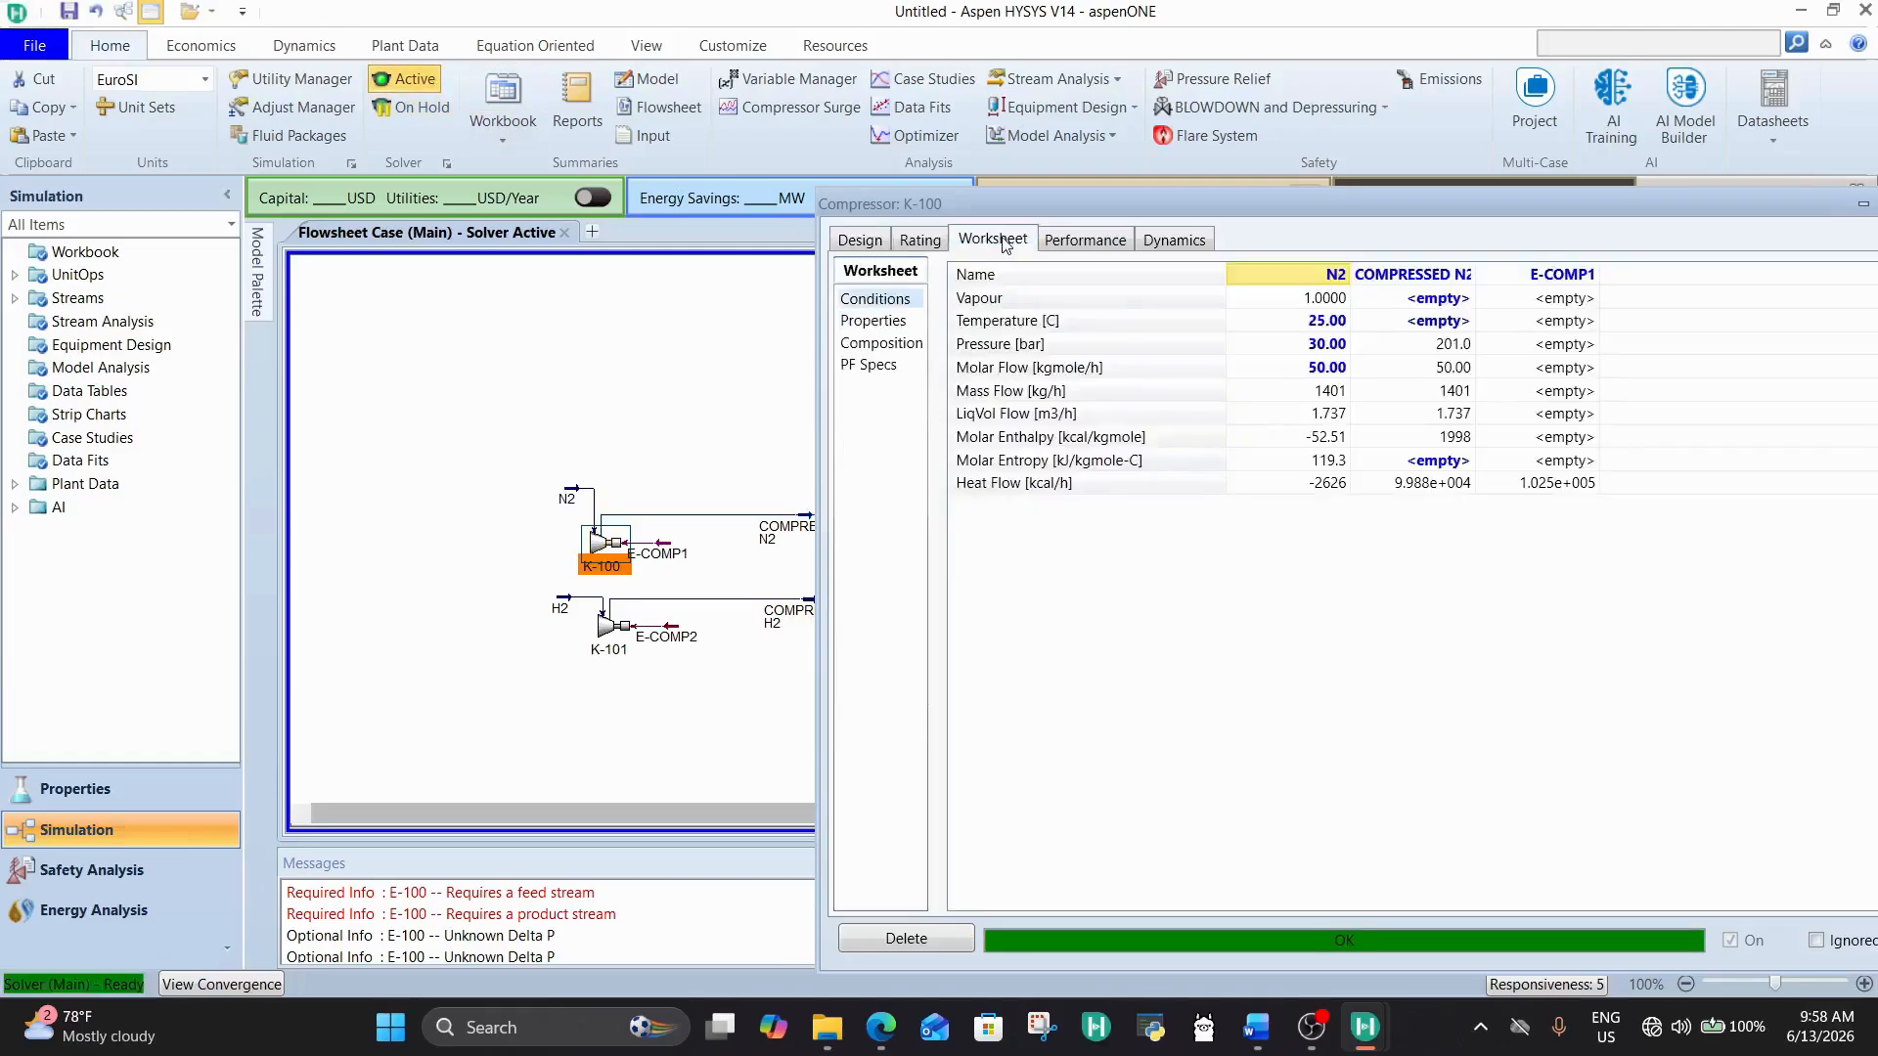
{"action": "left_click", "coordinate": [861, 240]}
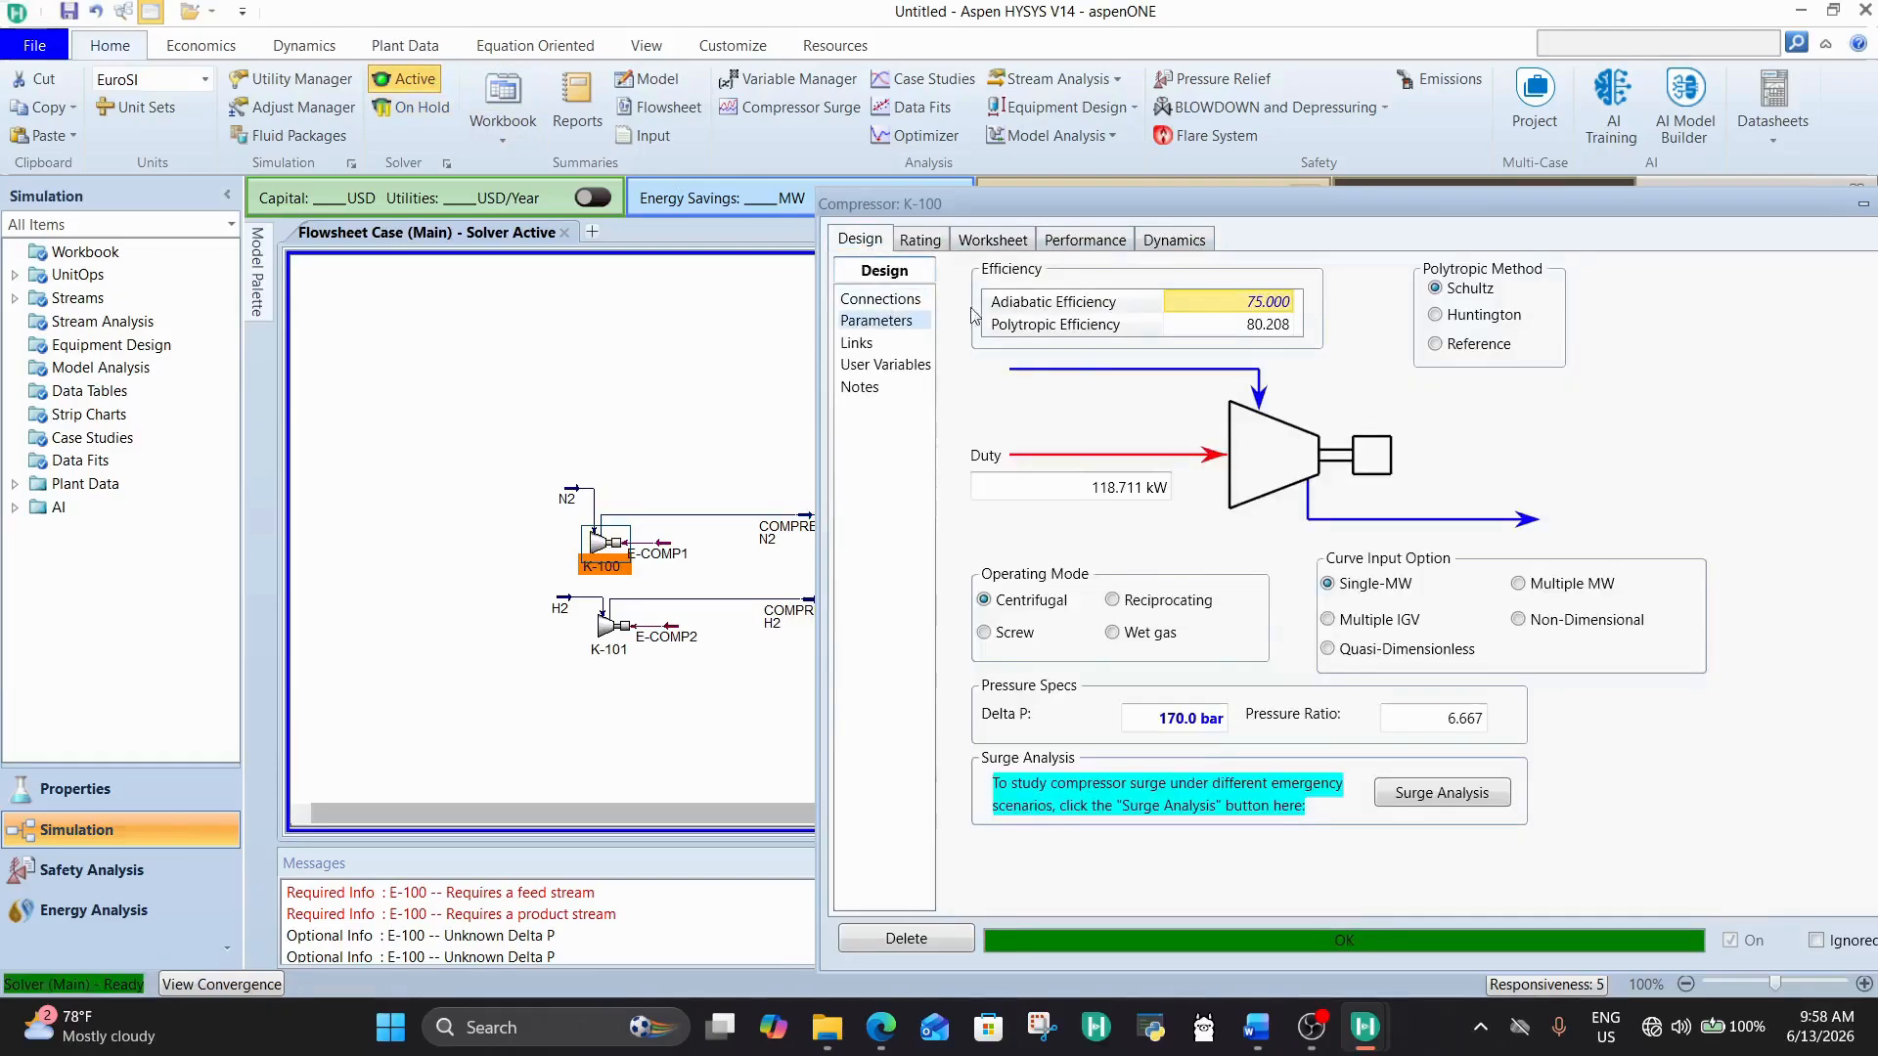
{"action": "left_click", "coordinate": [1193, 717]}
{"action": "type", "text": "1"}
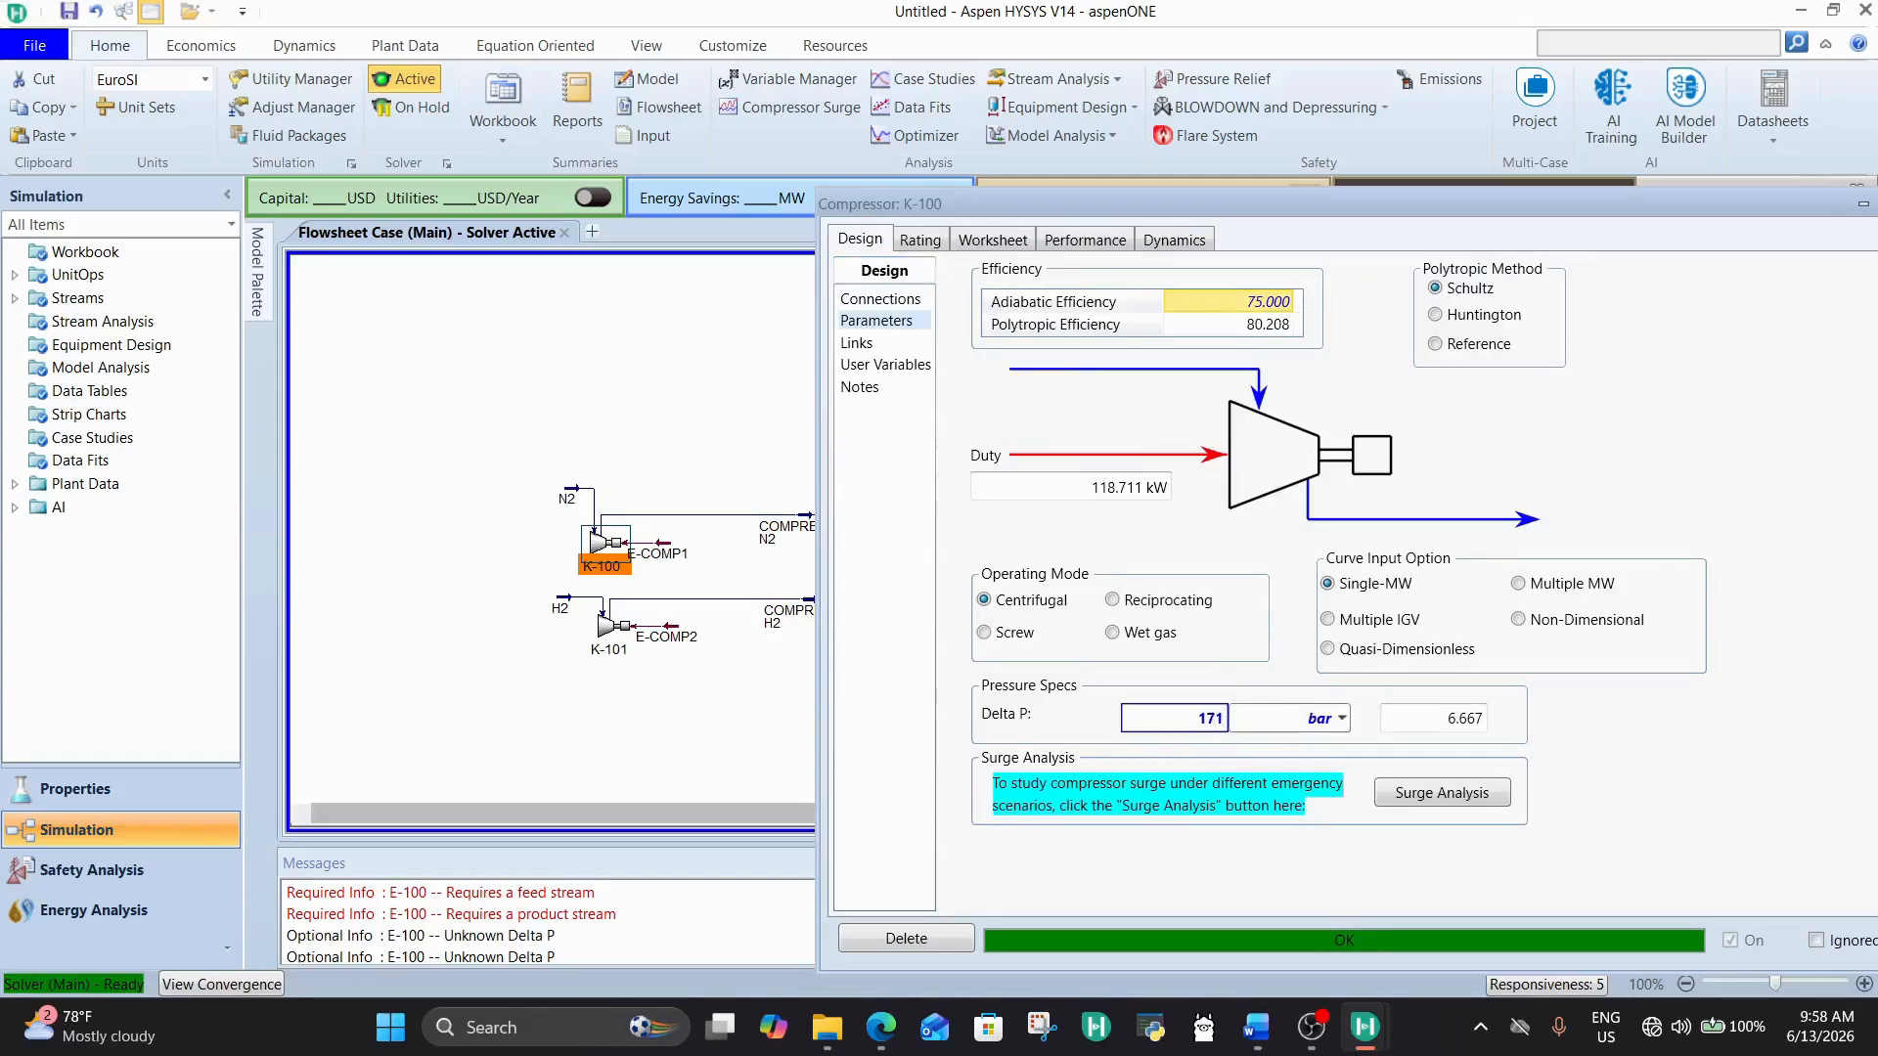
{"action": "type", "text": "71"}
{"action": "key", "text": "Return"}
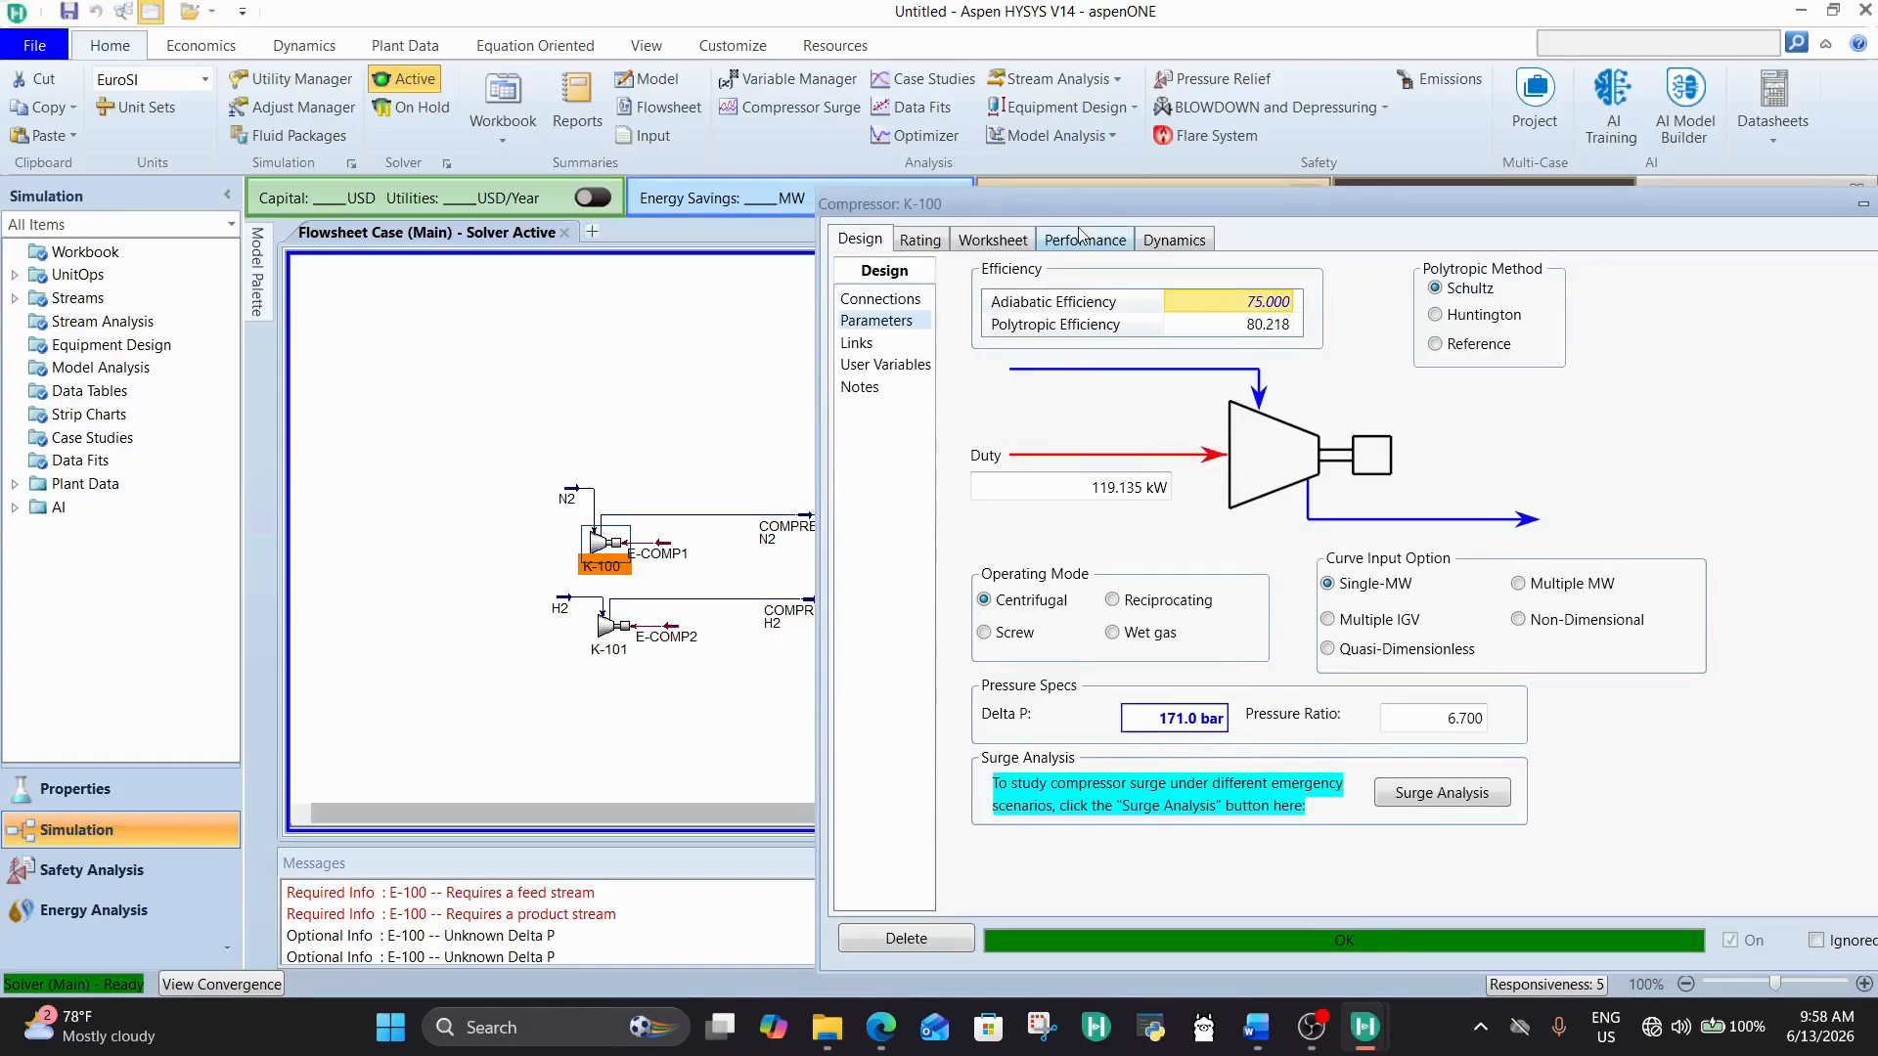
Step: Check the COMPRESSED N2 outlet pressure among K-100's stream conditions and close the compressor's properties
{"action": "left_click", "coordinate": [1080, 237]}
{"action": "left_click", "coordinate": [981, 244]}
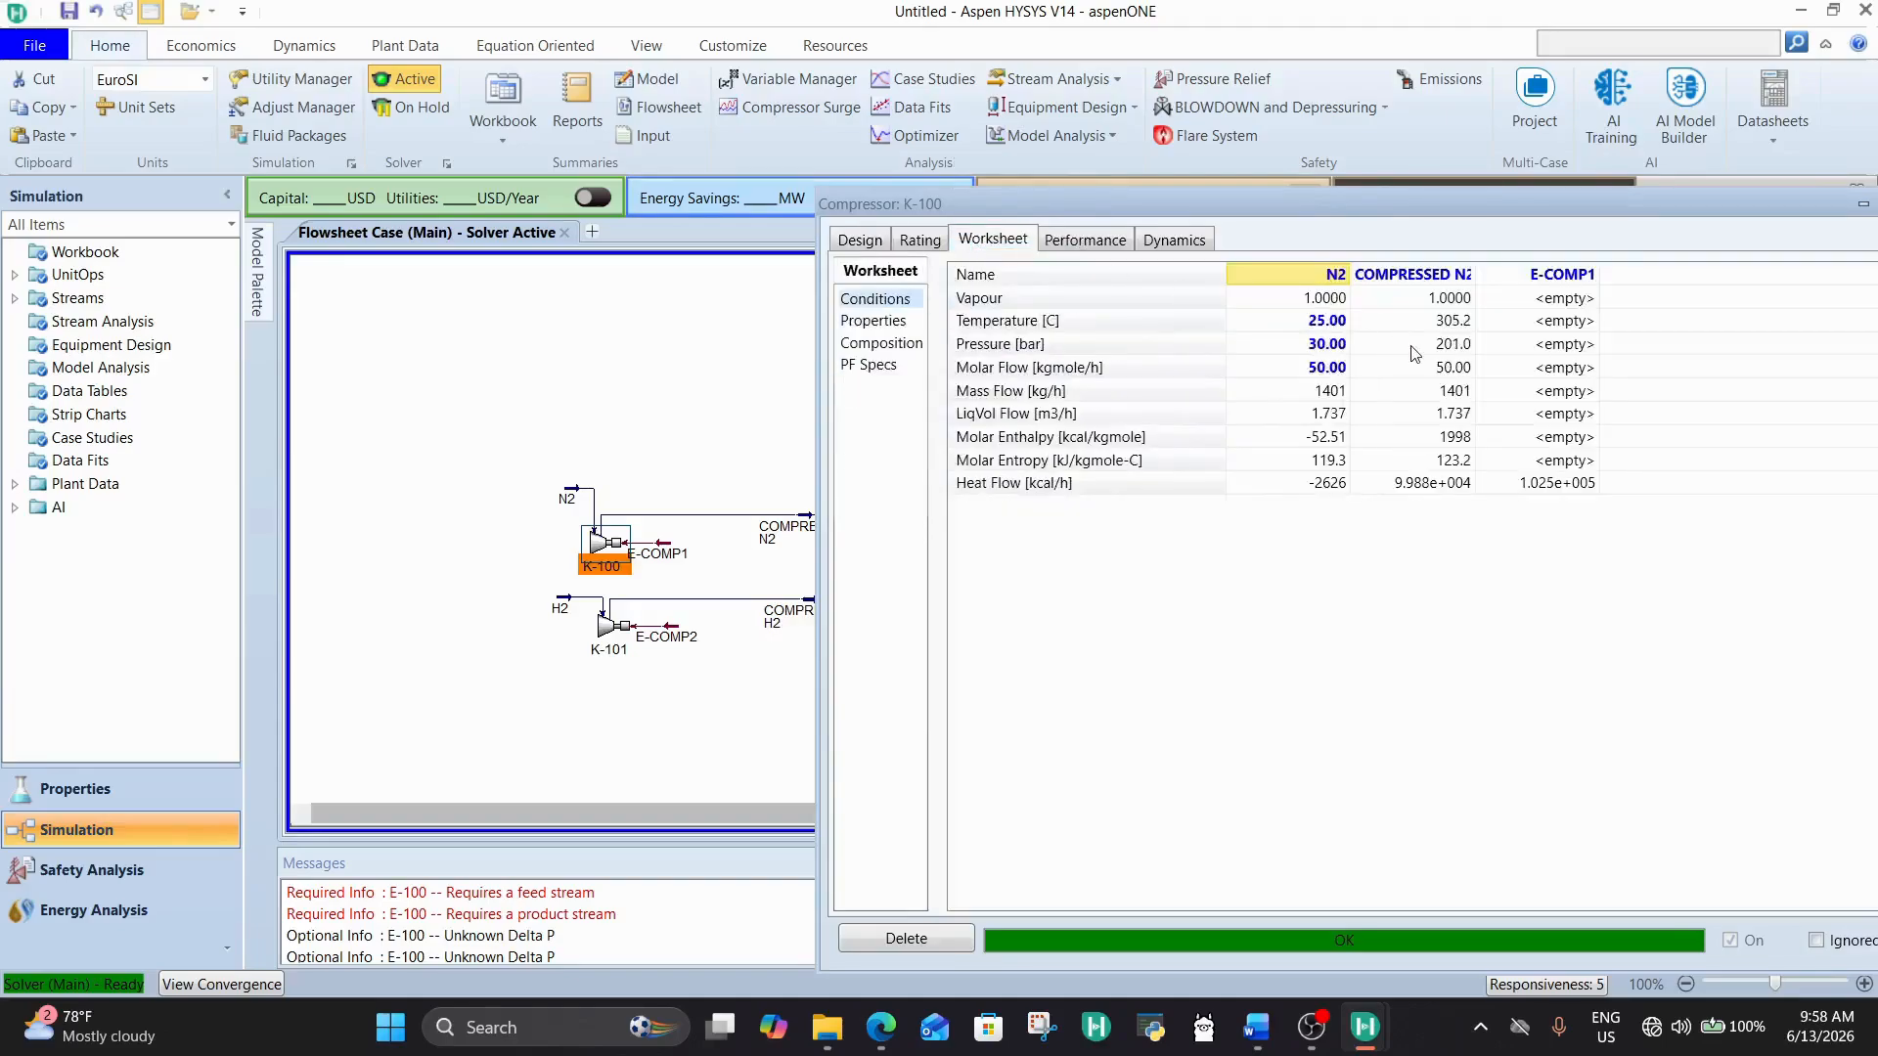
{"action": "left_click", "coordinate": [1439, 341]}
{"action": "double_click", "coordinate": [1459, 210]}
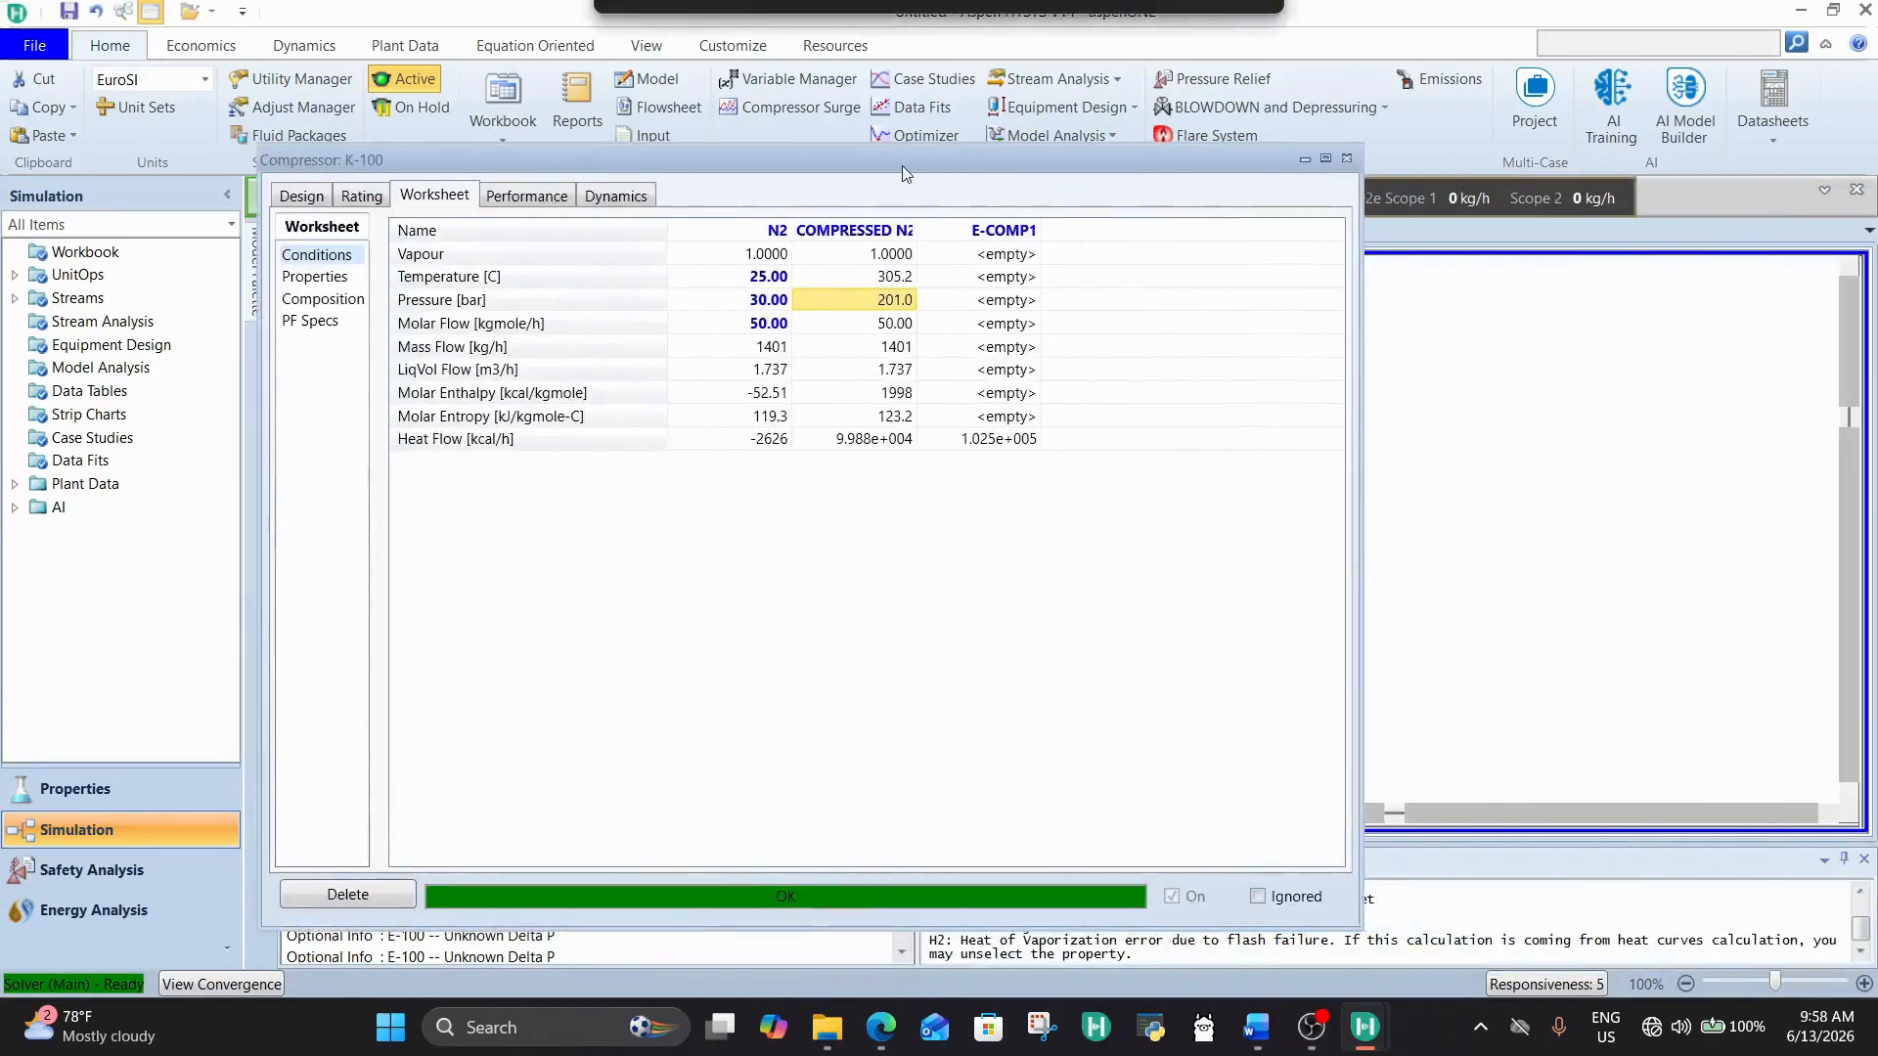
{"action": "left_click", "coordinate": [1346, 160]}
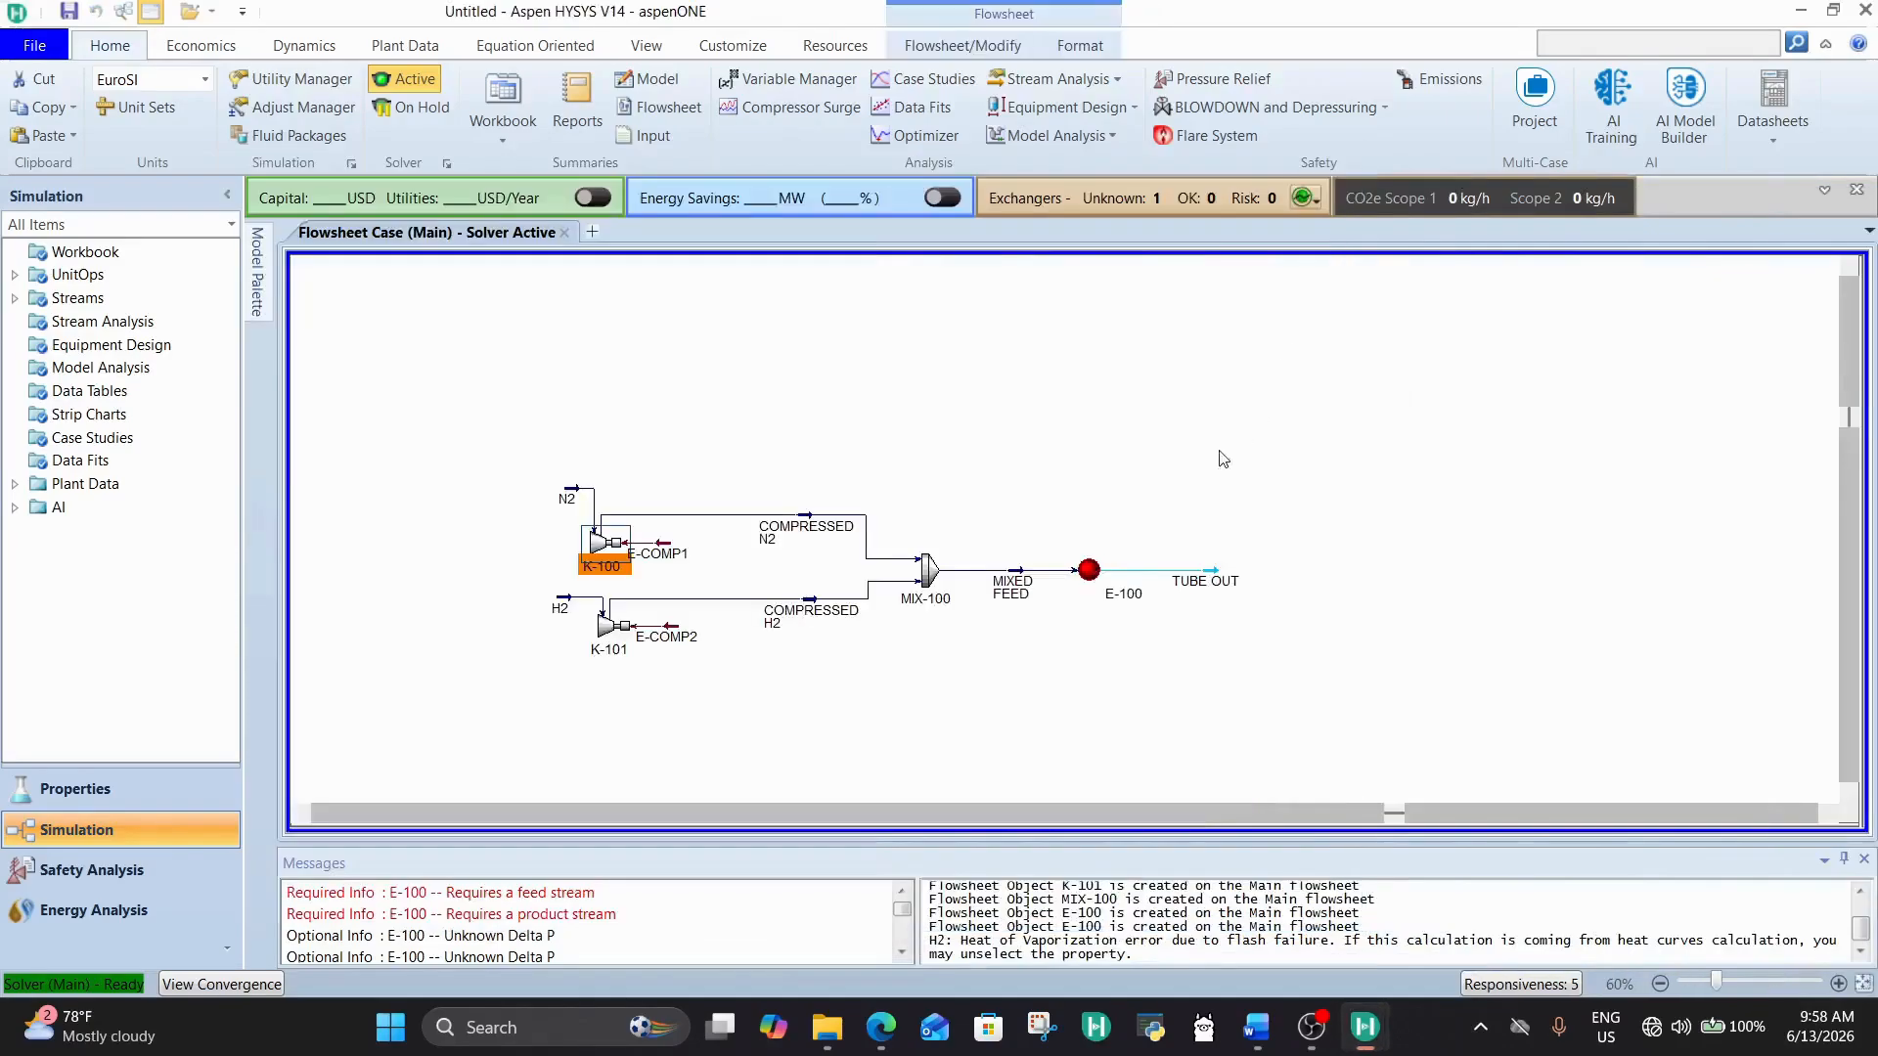
Step: Open the MIXED FEED stream, check its pressure, and close its properties
{"action": "double_click", "coordinate": [1022, 587]}
{"action": "left_click", "coordinate": [1353, 341]}
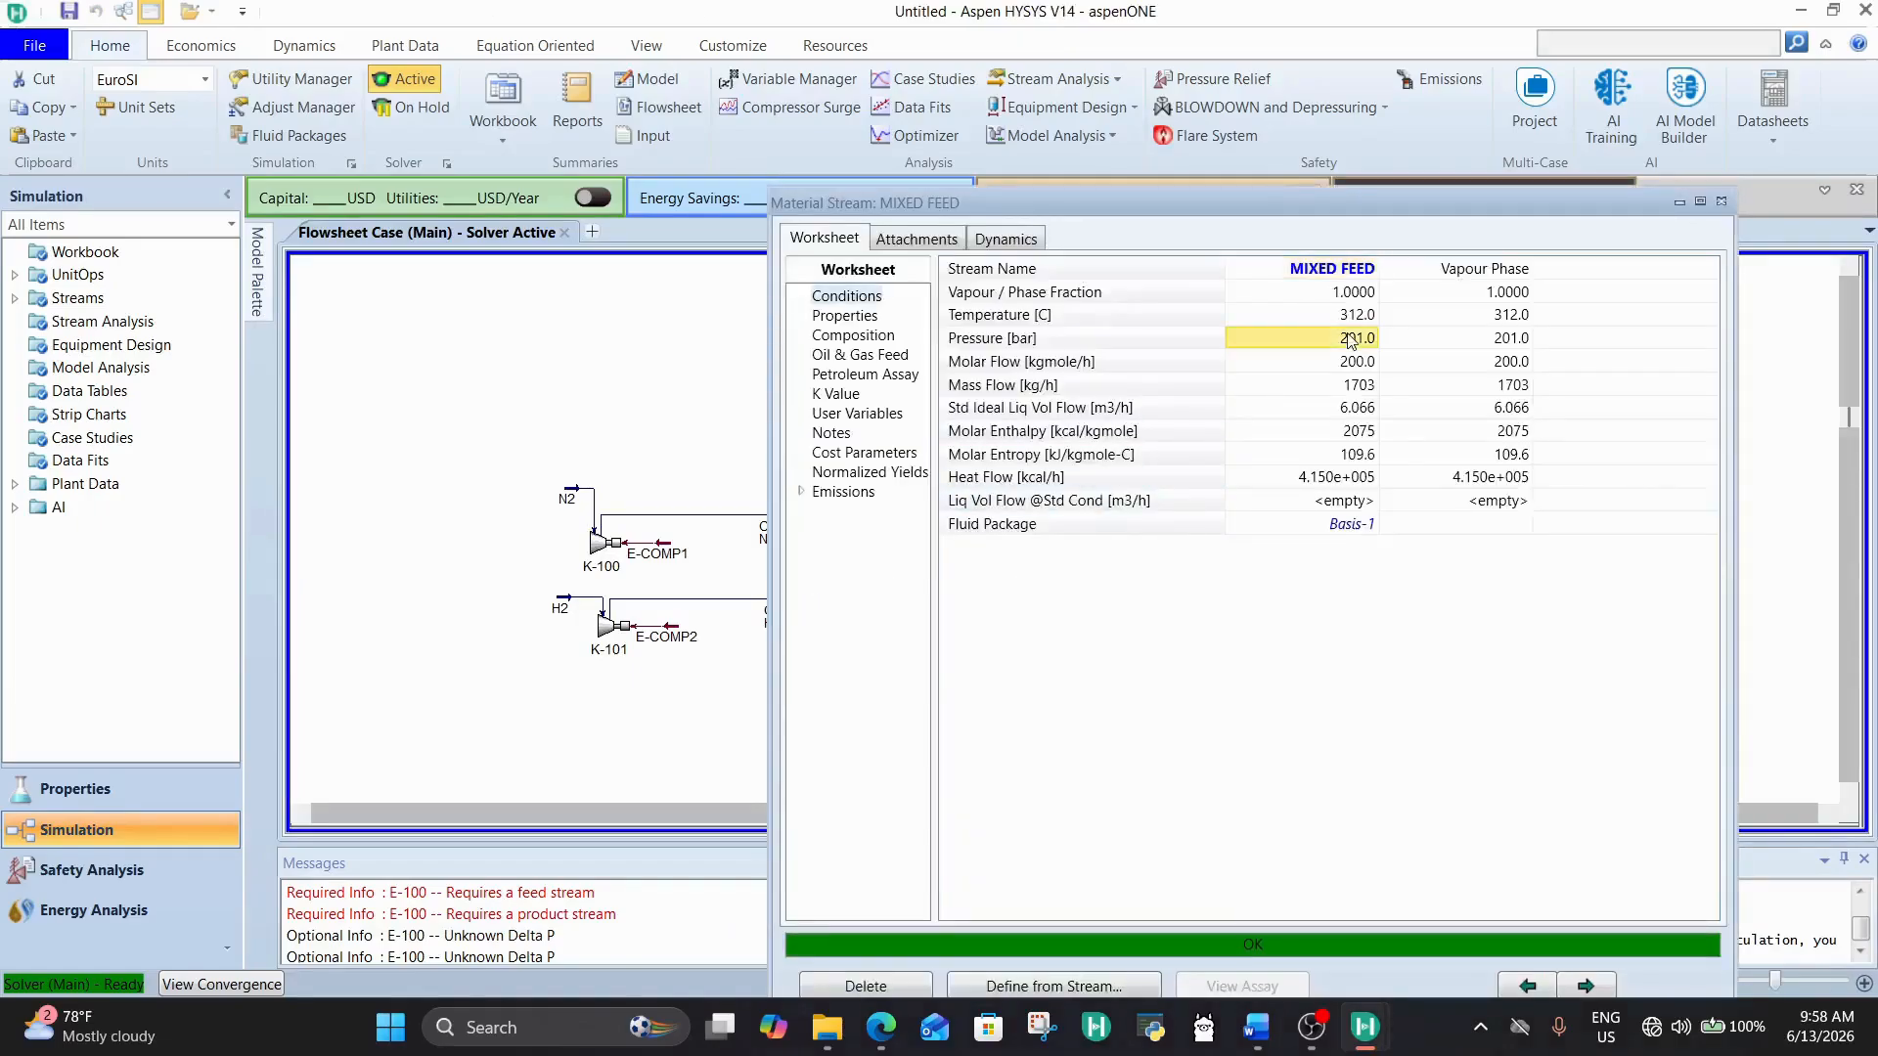
{"action": "left_click", "coordinate": [1718, 203]}
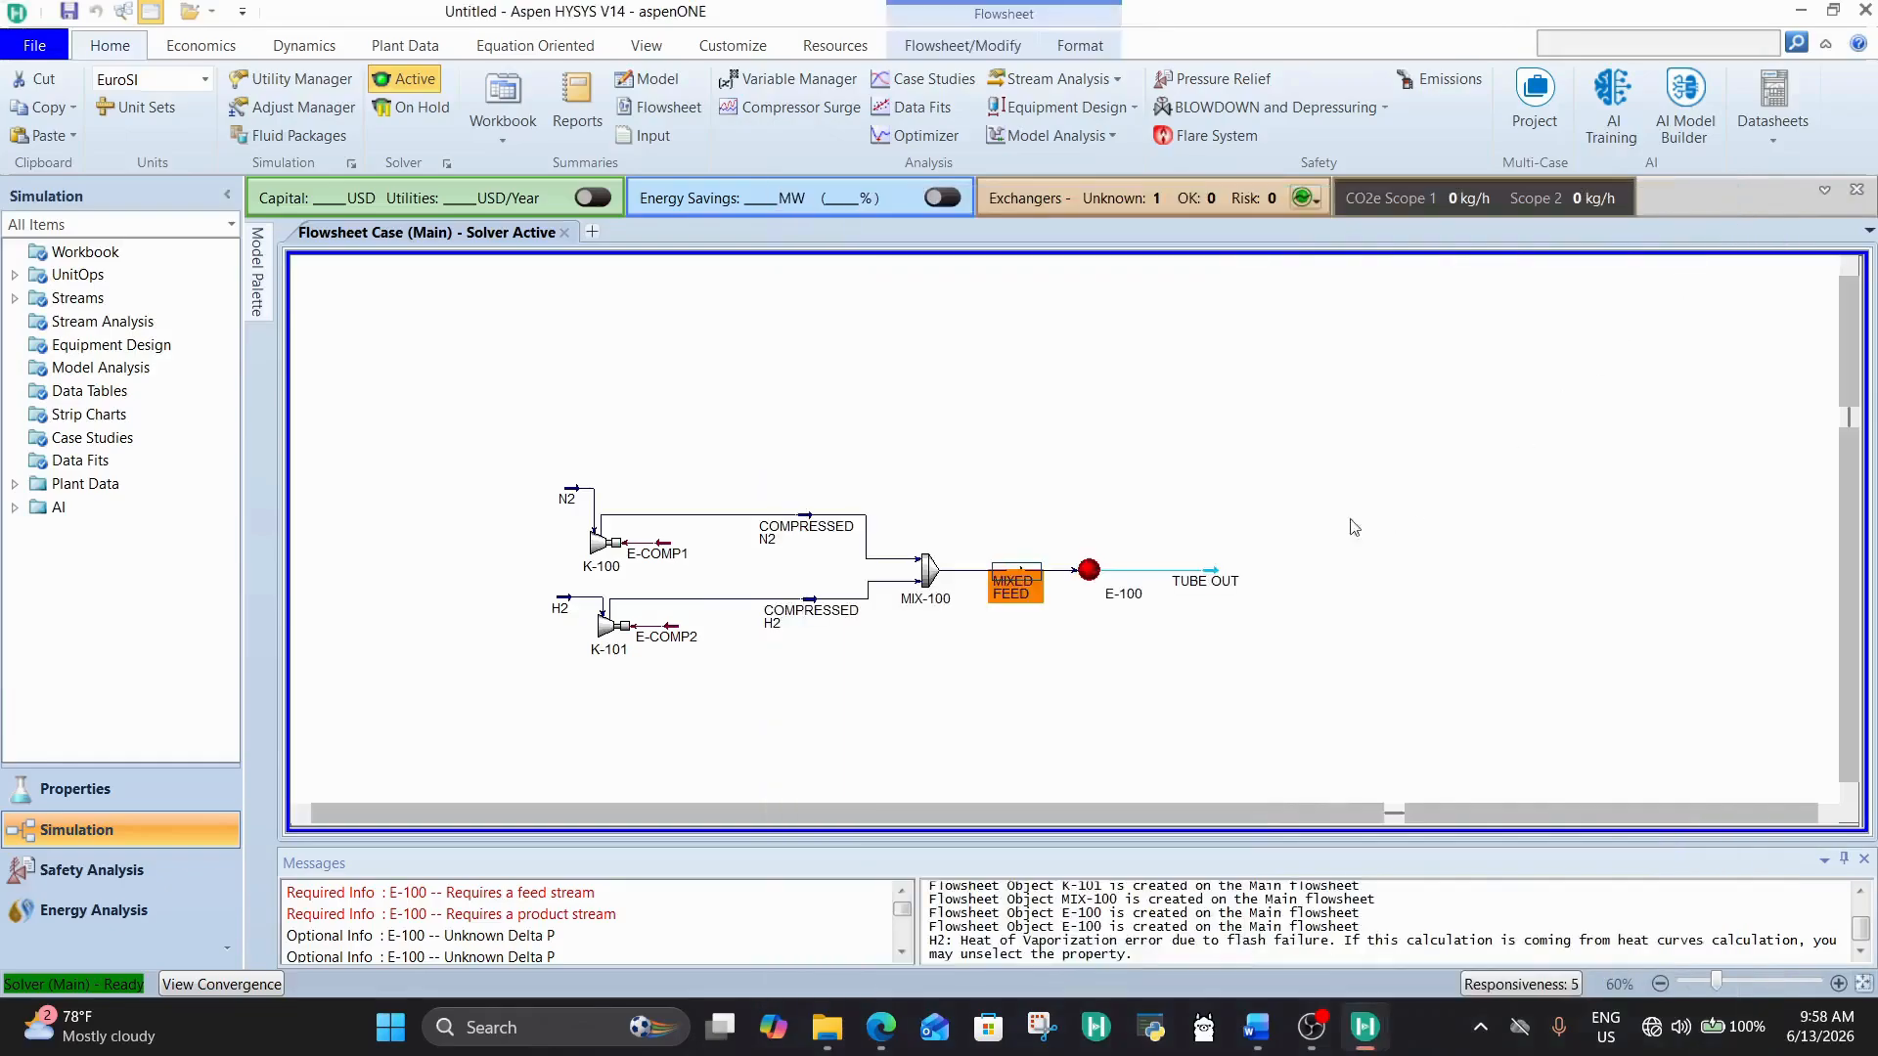
Step: Set both the shell-side and tube-side specified pressure drops of heat exchanger E-100 to 1 bar
{"action": "double_click", "coordinate": [1082, 578]}
{"action": "left_click_drag", "start_coordinate": [779, 299], "coordinate": [786, 291]}
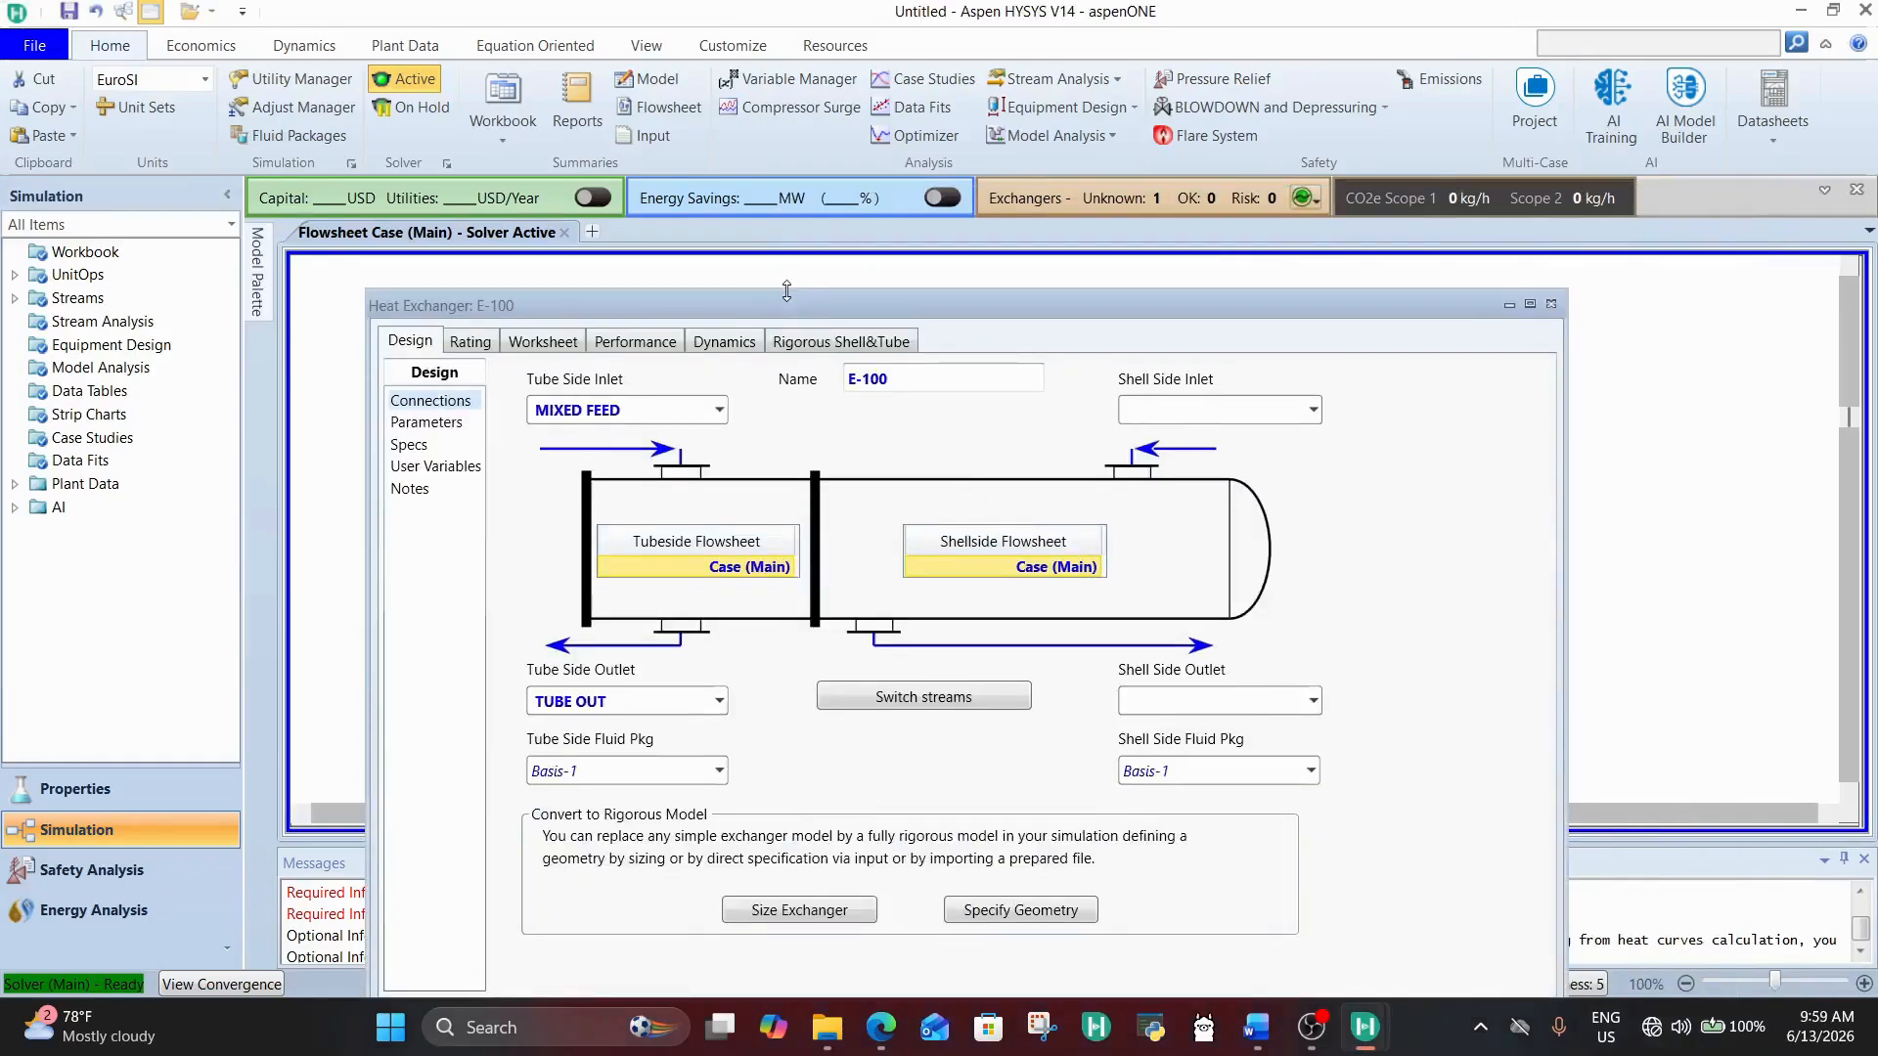
{"action": "left_click", "coordinate": [426, 423]}
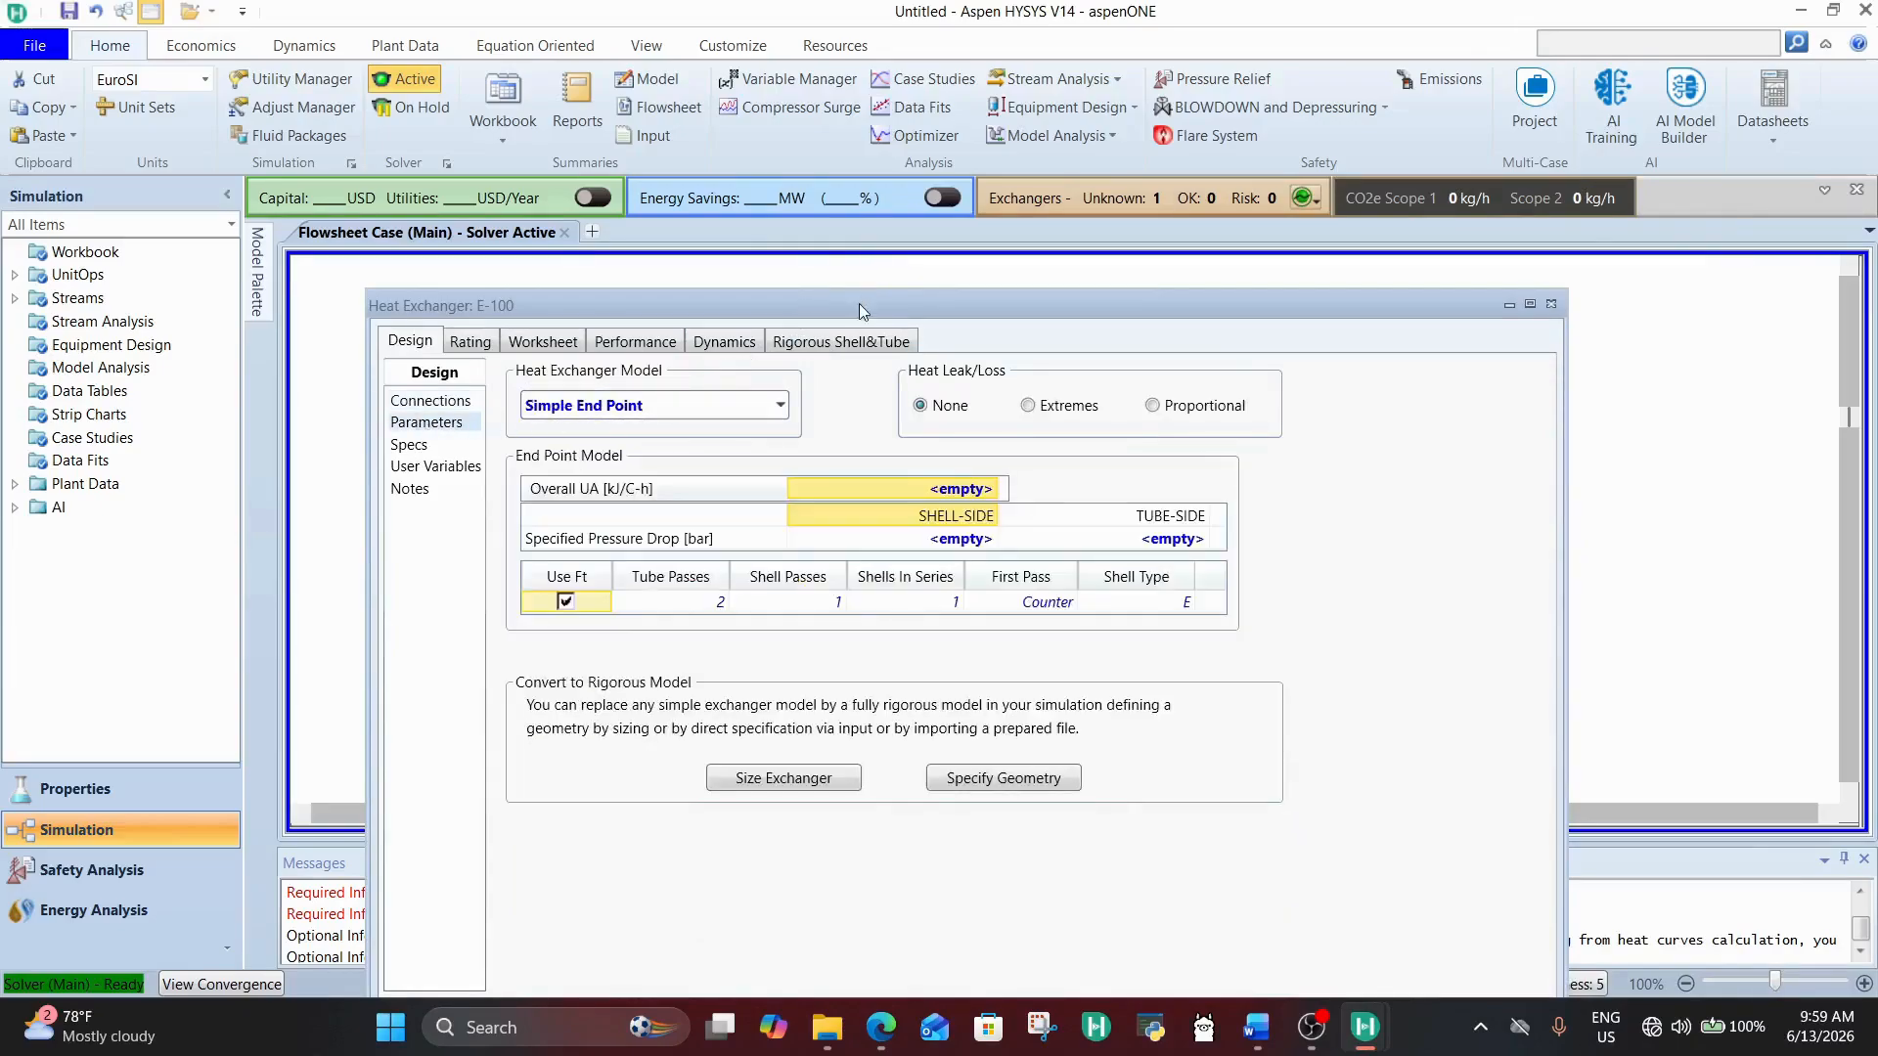
{"action": "left_click_drag", "start_coordinate": [859, 311], "coordinate": [854, 220]}
{"action": "left_click", "coordinate": [934, 448]}
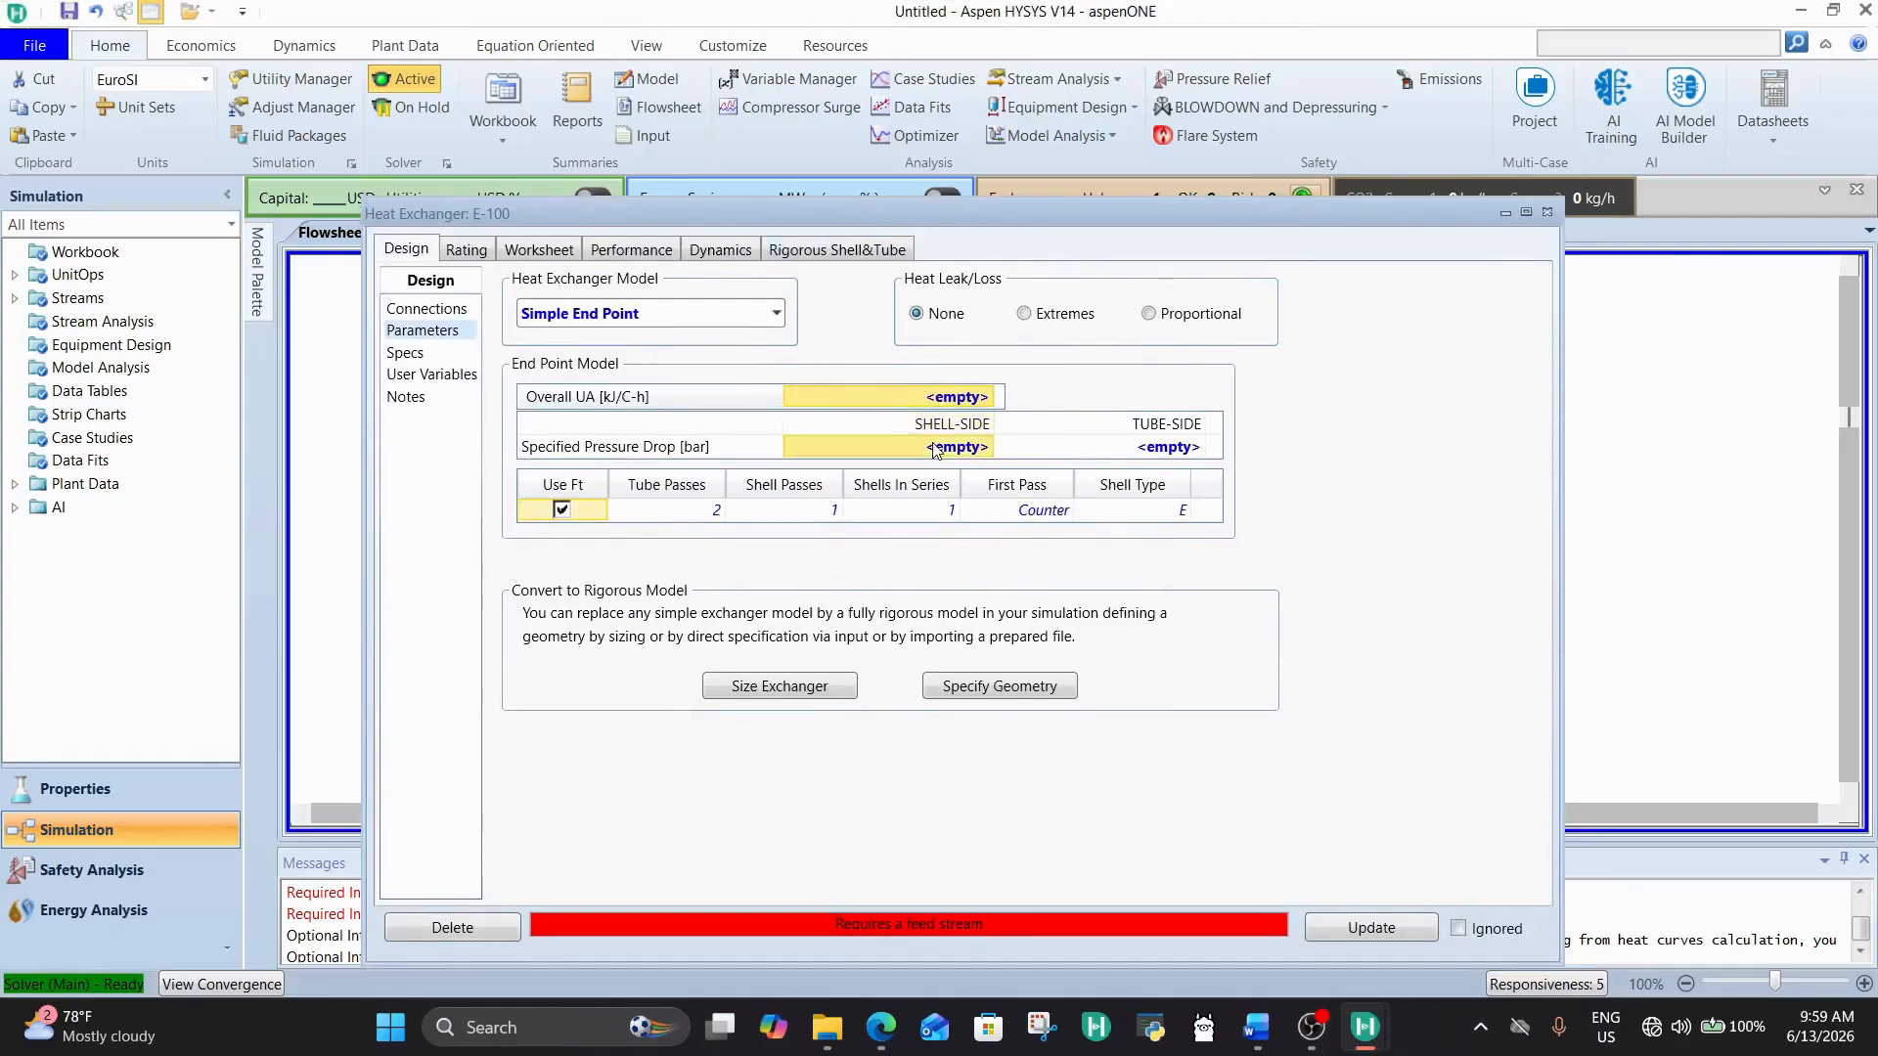
{"action": "type", "text": "0"}
{"action": "key", "text": "BackSpace"}
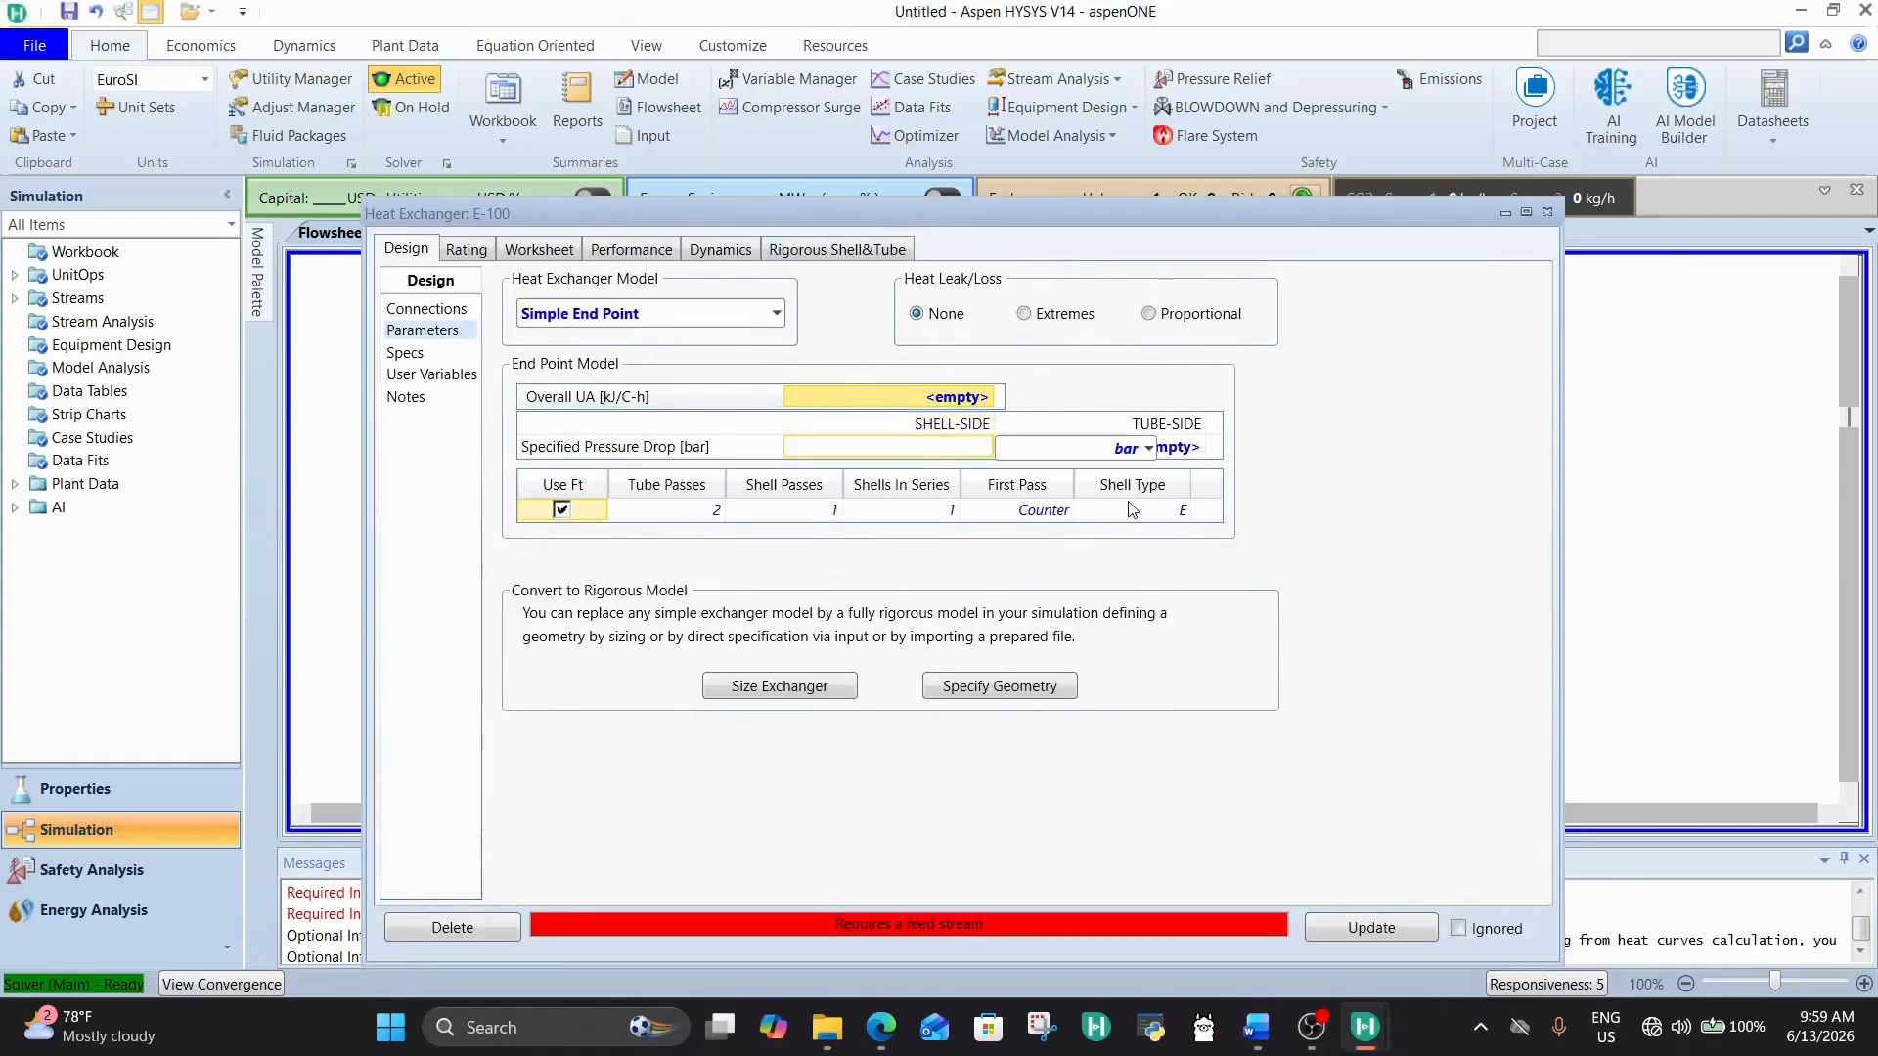
{"action": "left_click", "coordinate": [1175, 450]}
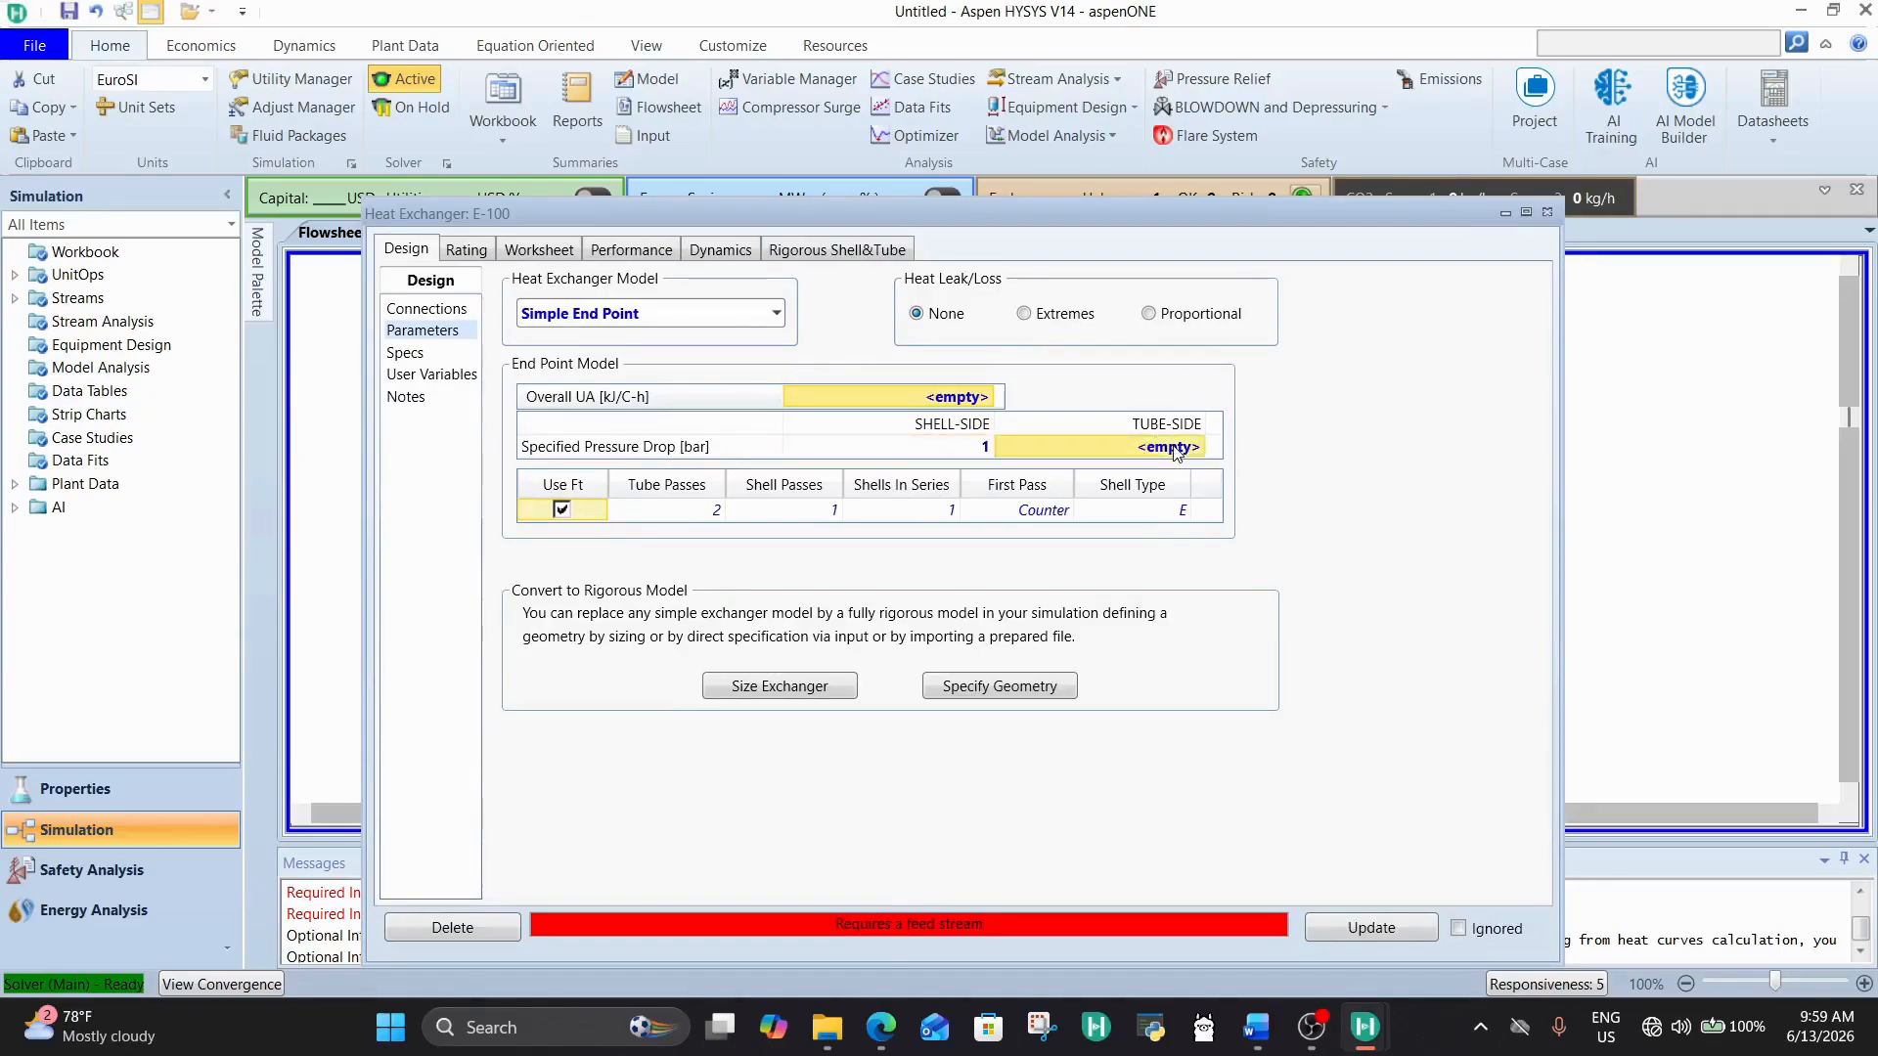
{"action": "type", "text": "1"}
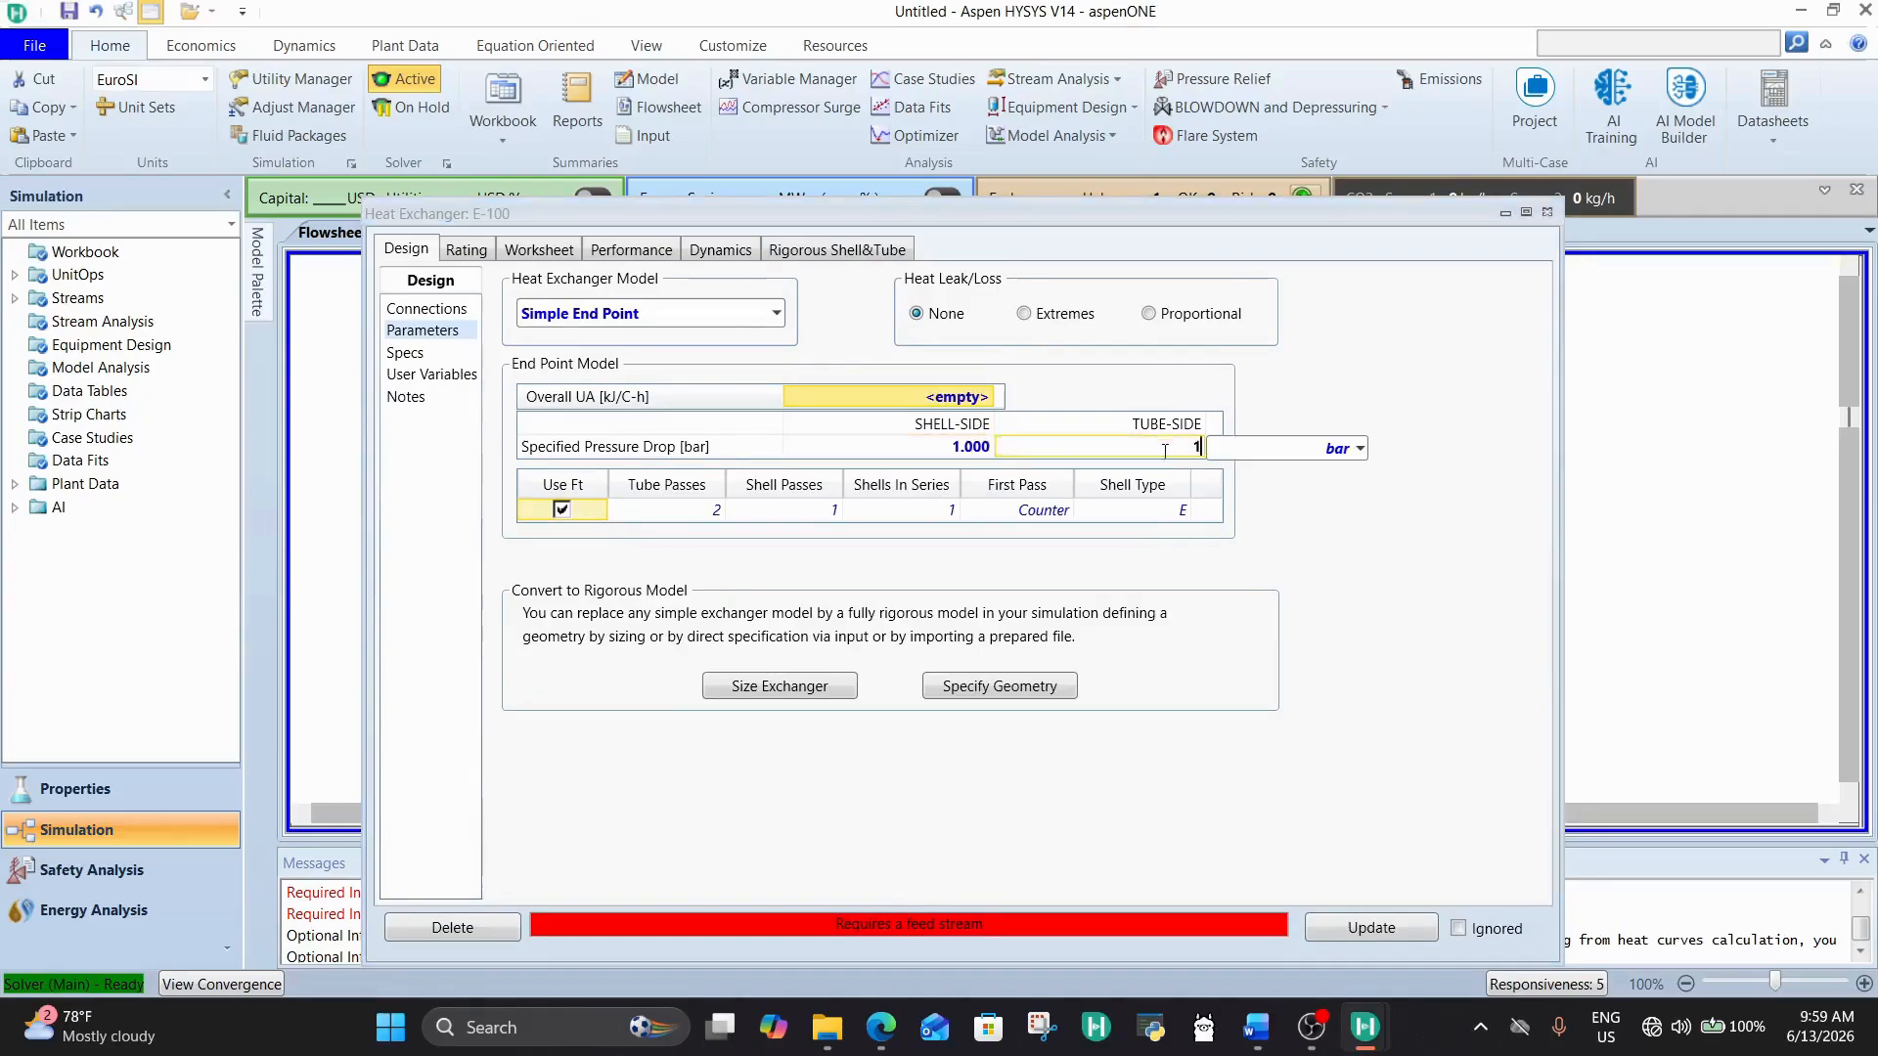
{"action": "left_click", "coordinate": [963, 446]}
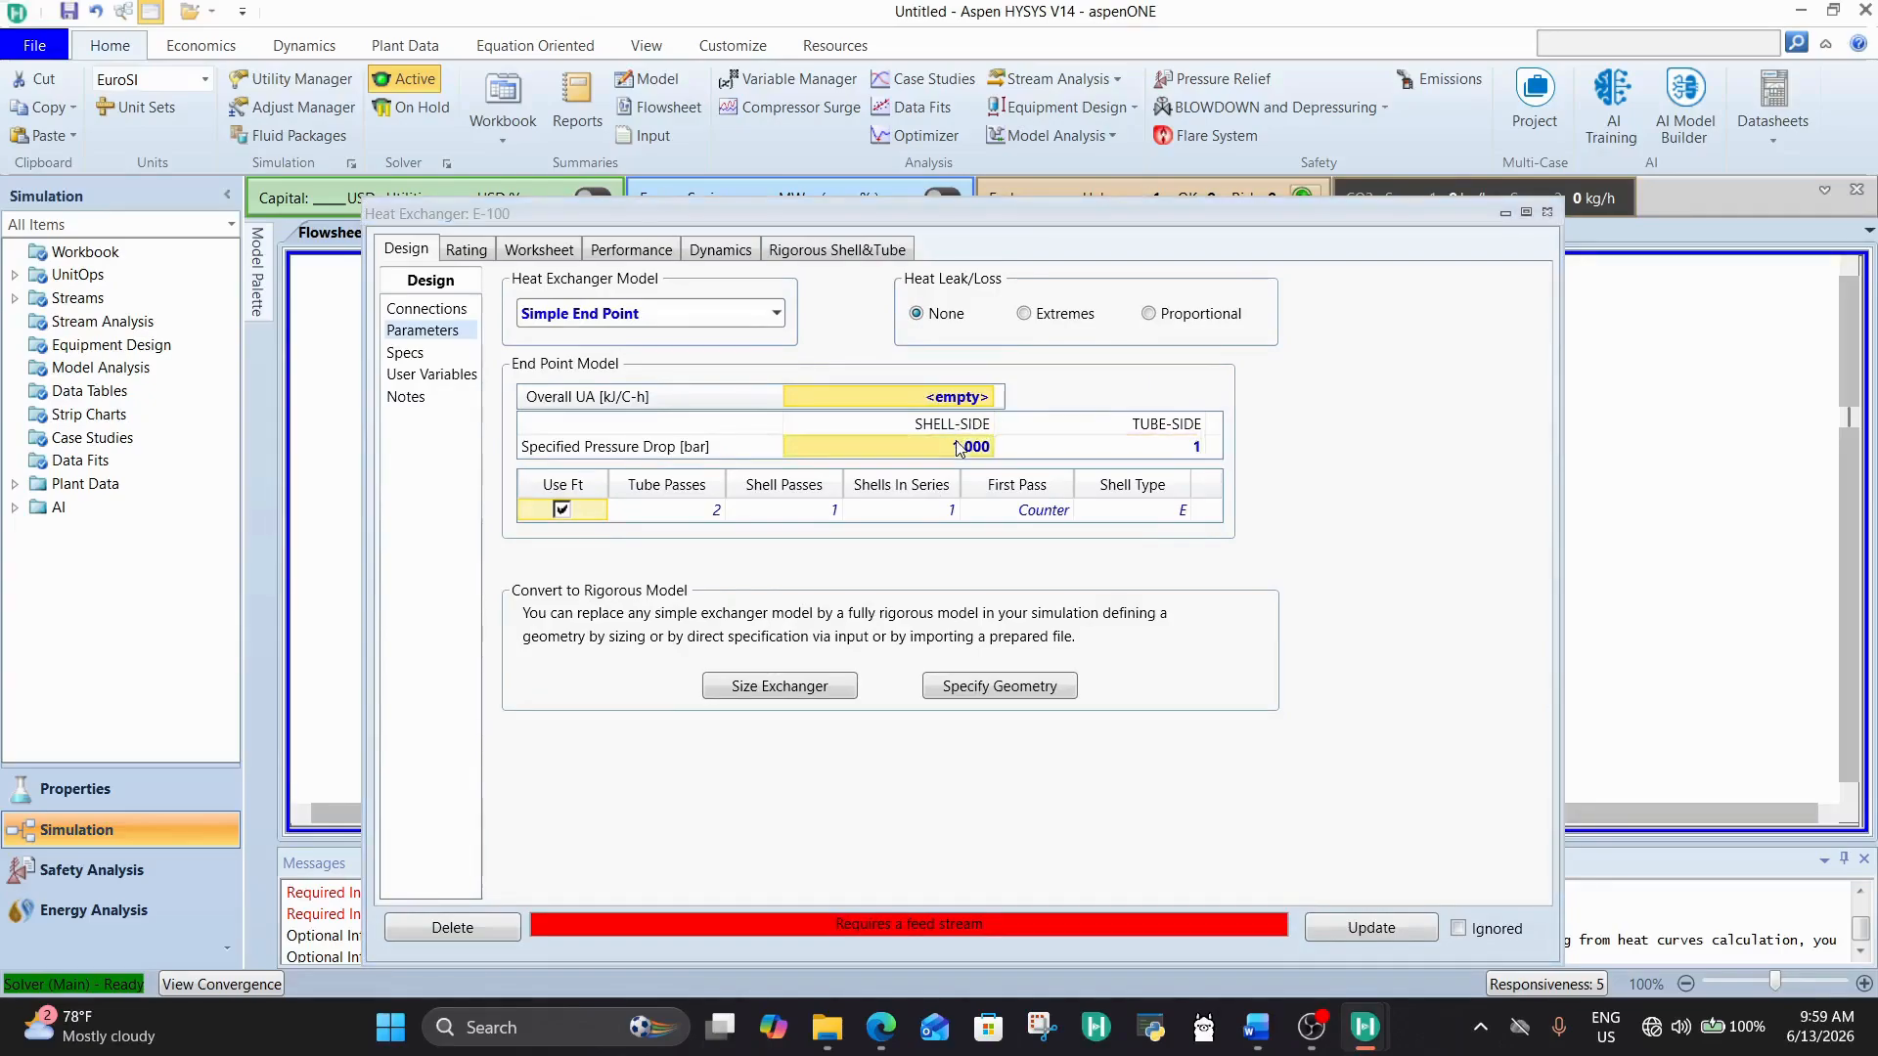
Step: Specify a TUBE OUT temperature of 450 °C in E-100's stream conditions and close the exchanger's properties
{"action": "left_click", "coordinate": [430, 309]}
{"action": "left_click", "coordinate": [545, 251]}
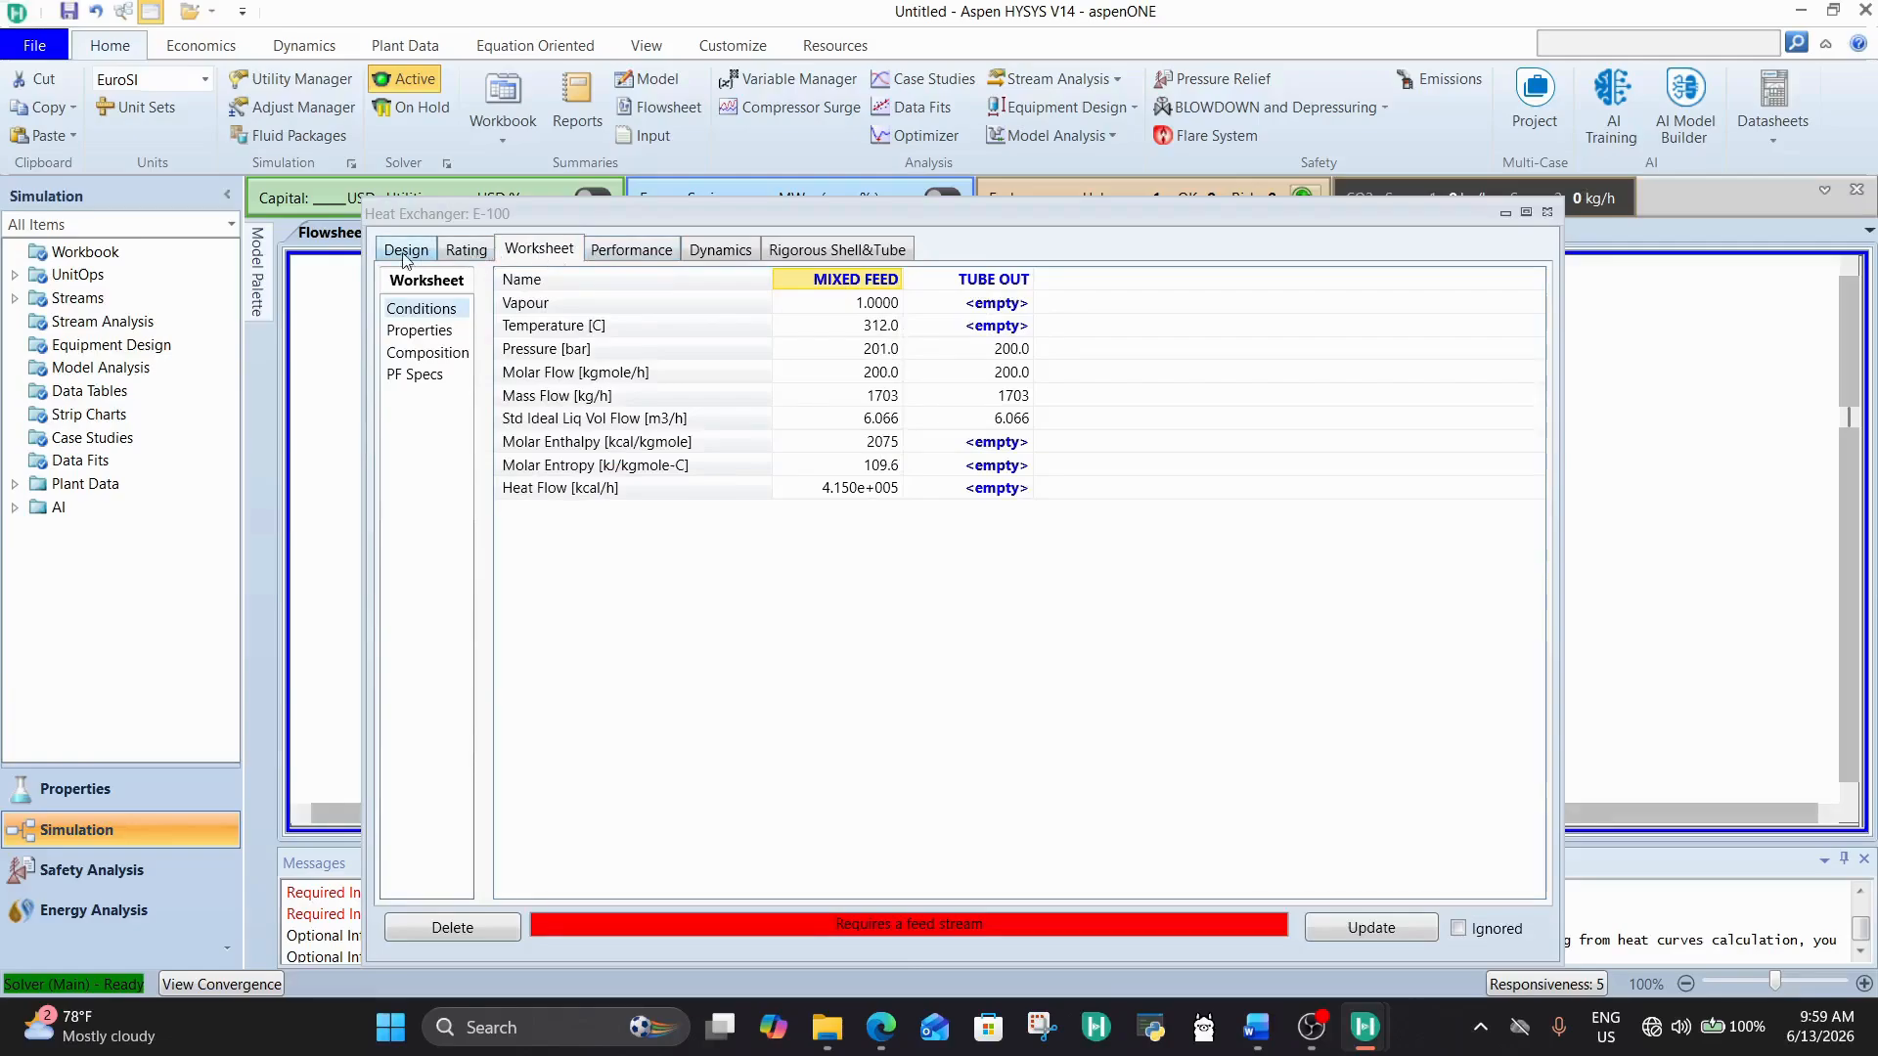
{"action": "left_click", "coordinate": [1016, 357]}
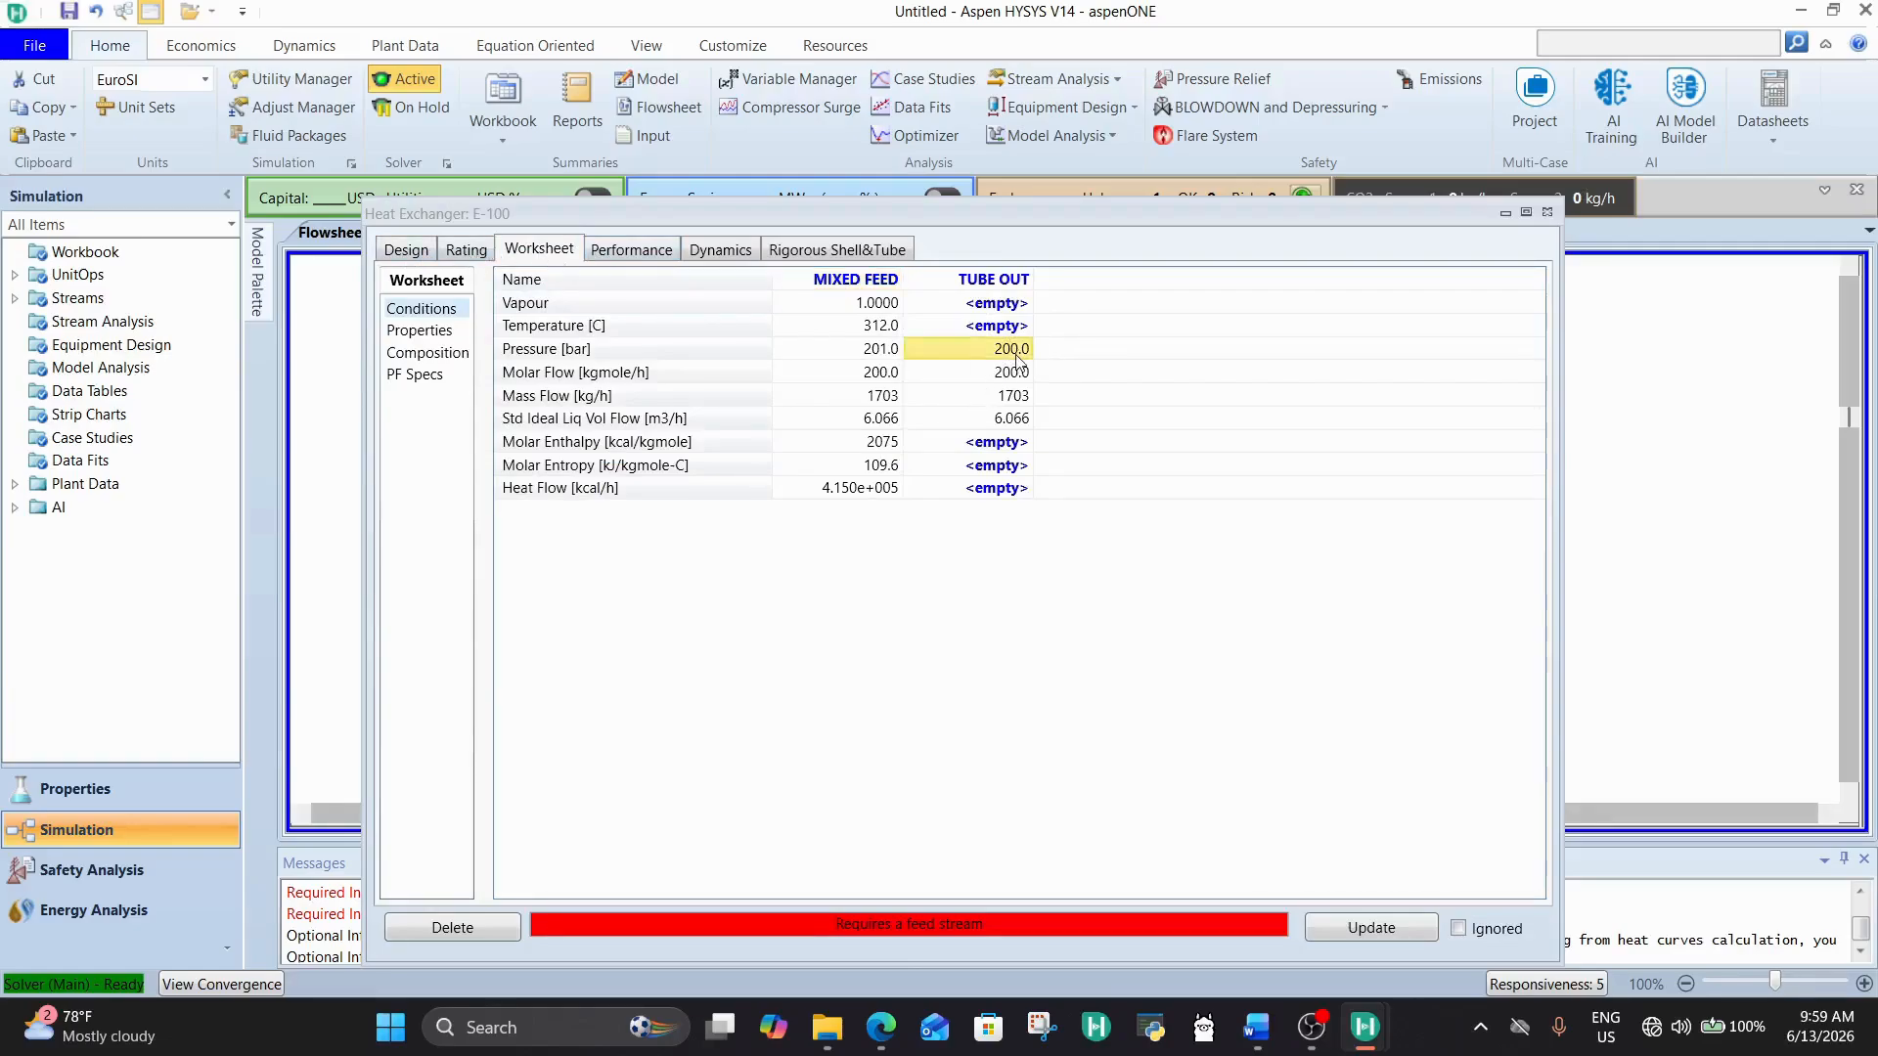
{"action": "left_click", "coordinate": [959, 332]}
{"action": "type", "text": "450"}
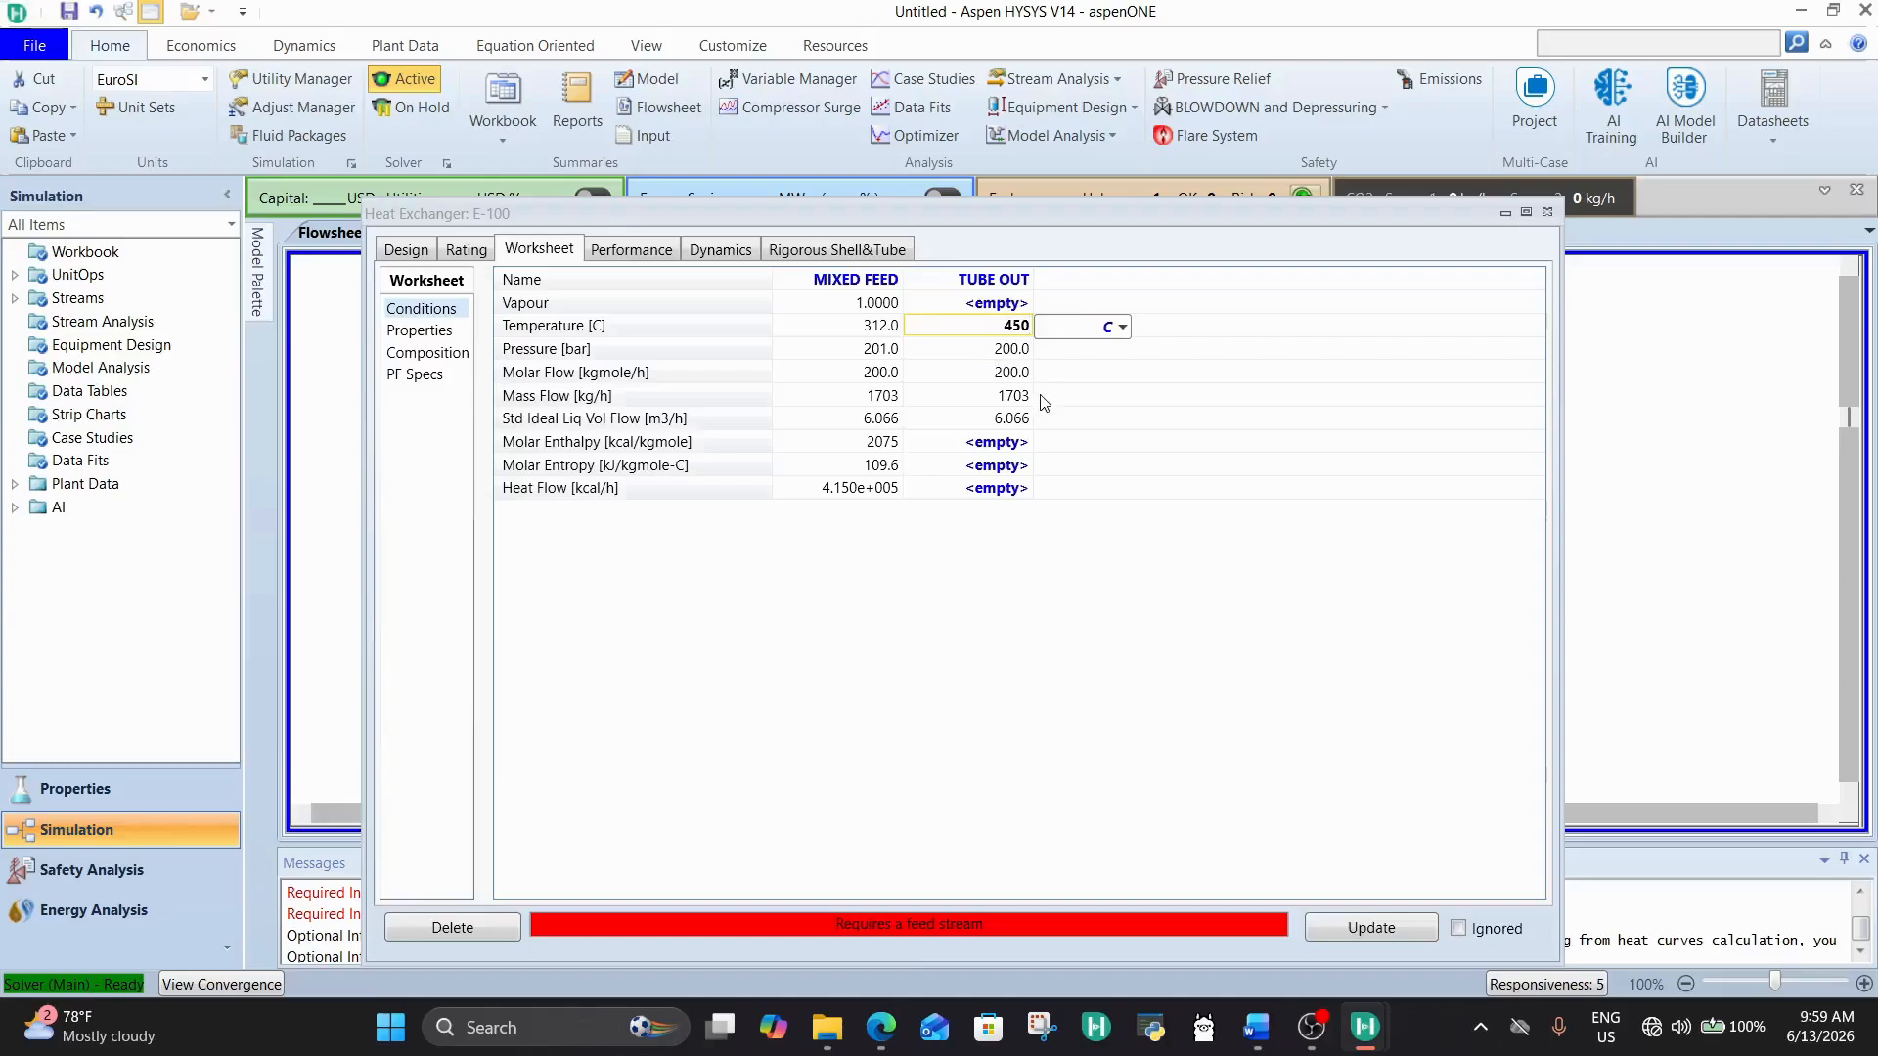
{"action": "left_click", "coordinate": [1028, 397]}
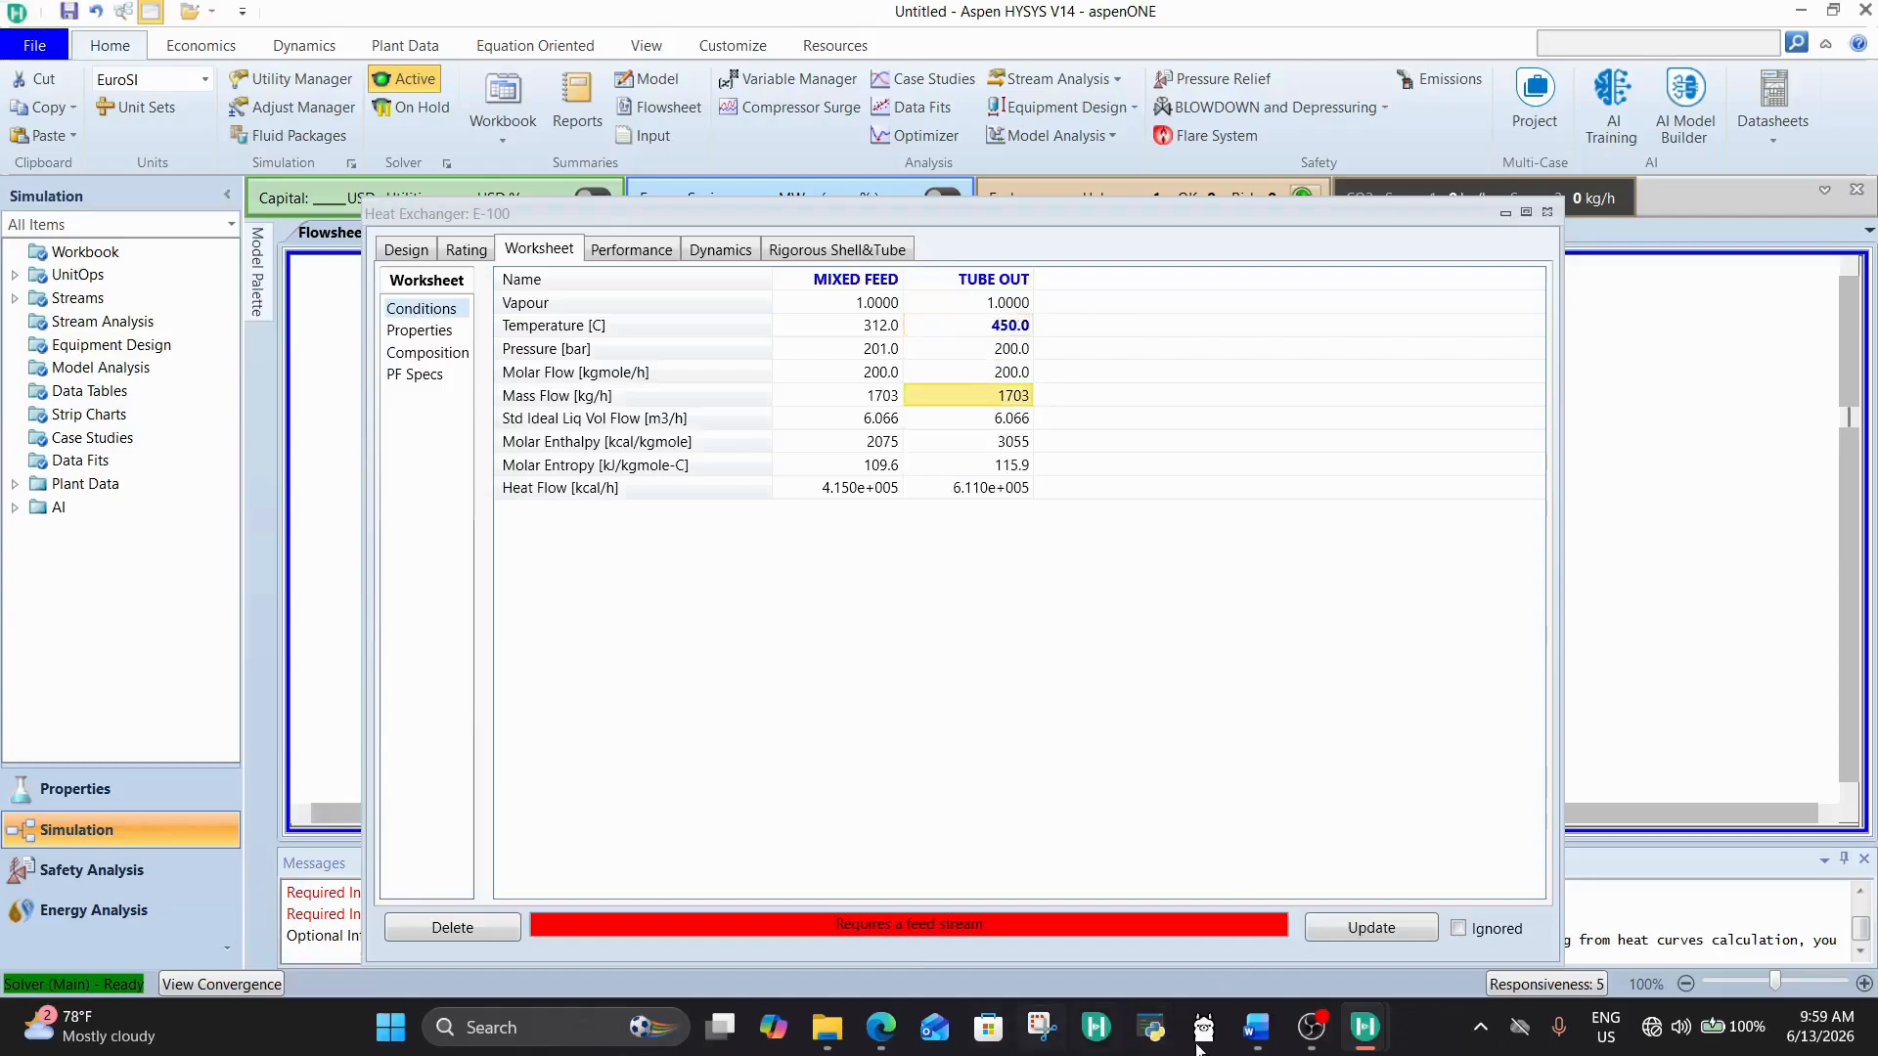
{"action": "mouse_move", "coordinate": [1273, 1048]}
{"action": "mouse_move", "coordinate": [1266, 929]}
{"action": "left_click", "coordinate": [1547, 216]}
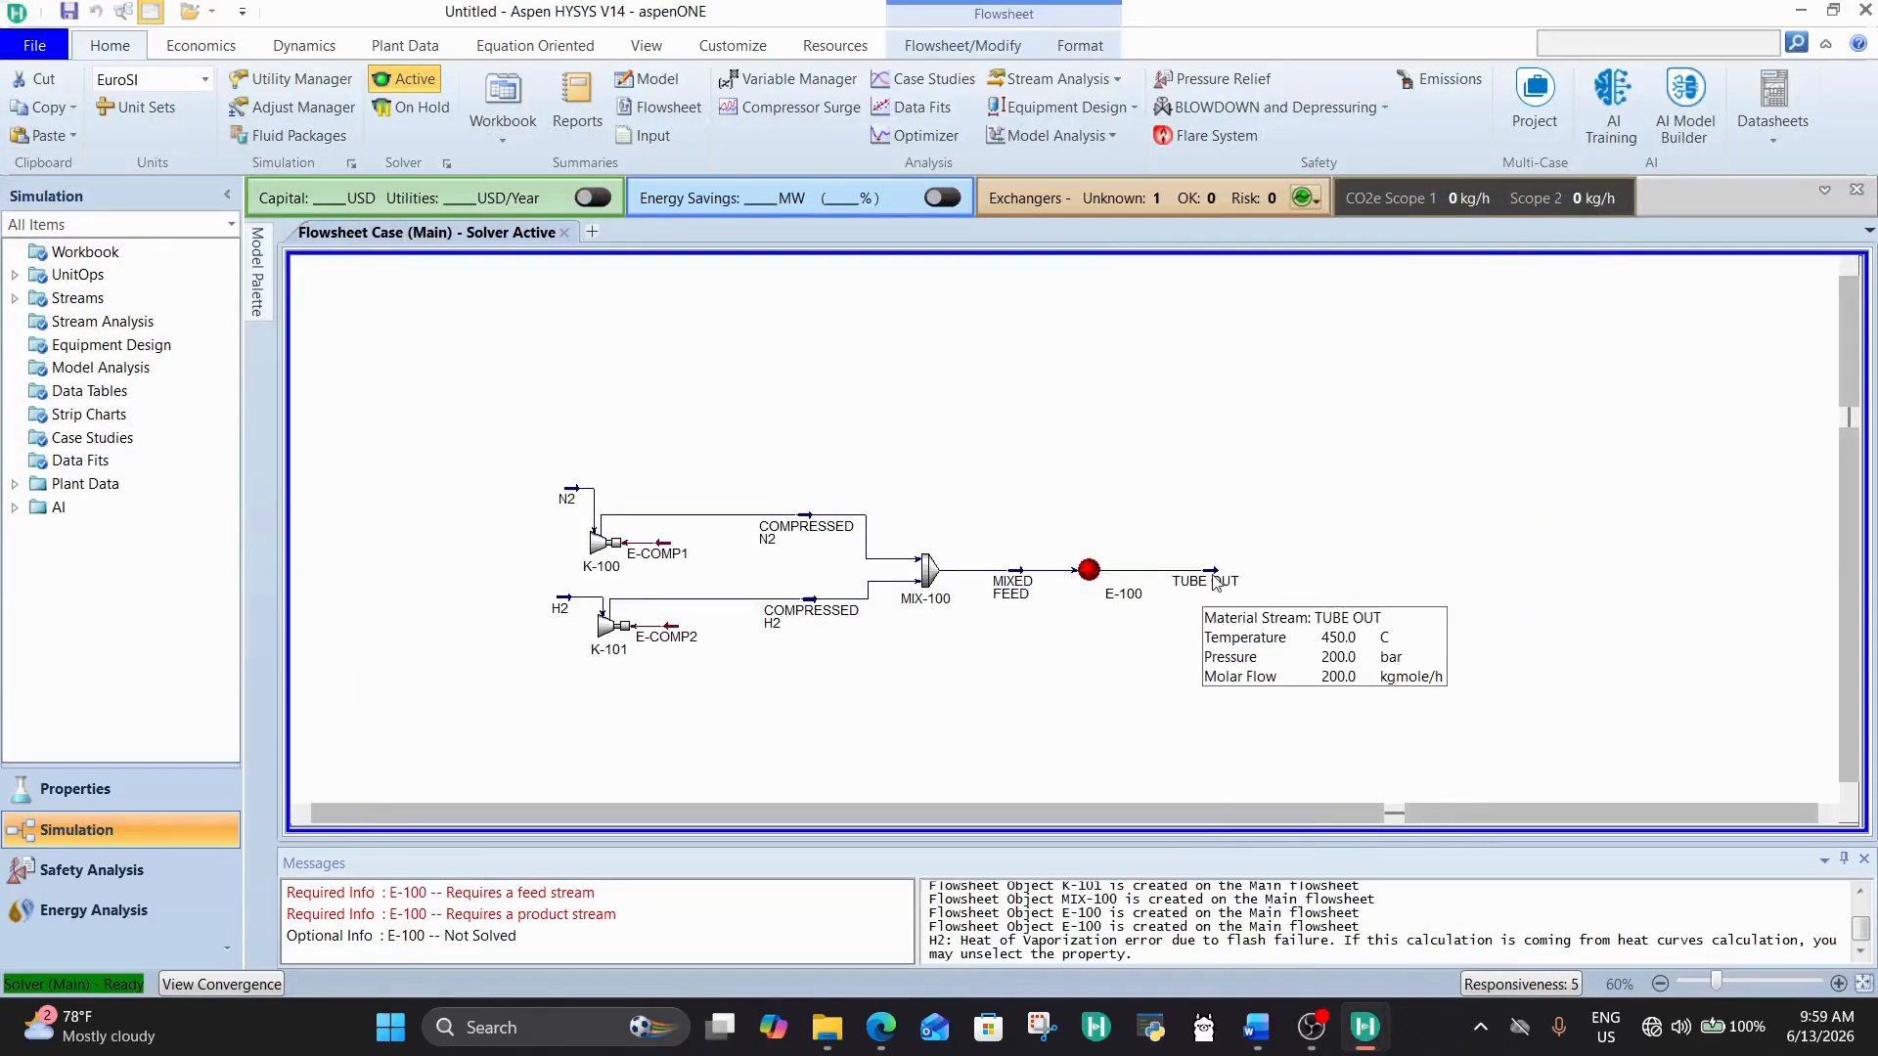
Step: Tighten the flowsheet layout by moving MIXED FEED and E-100 nearer the mixer and TUBE OUT nearer the exchanger
{"action": "left_click", "coordinate": [1082, 580]}
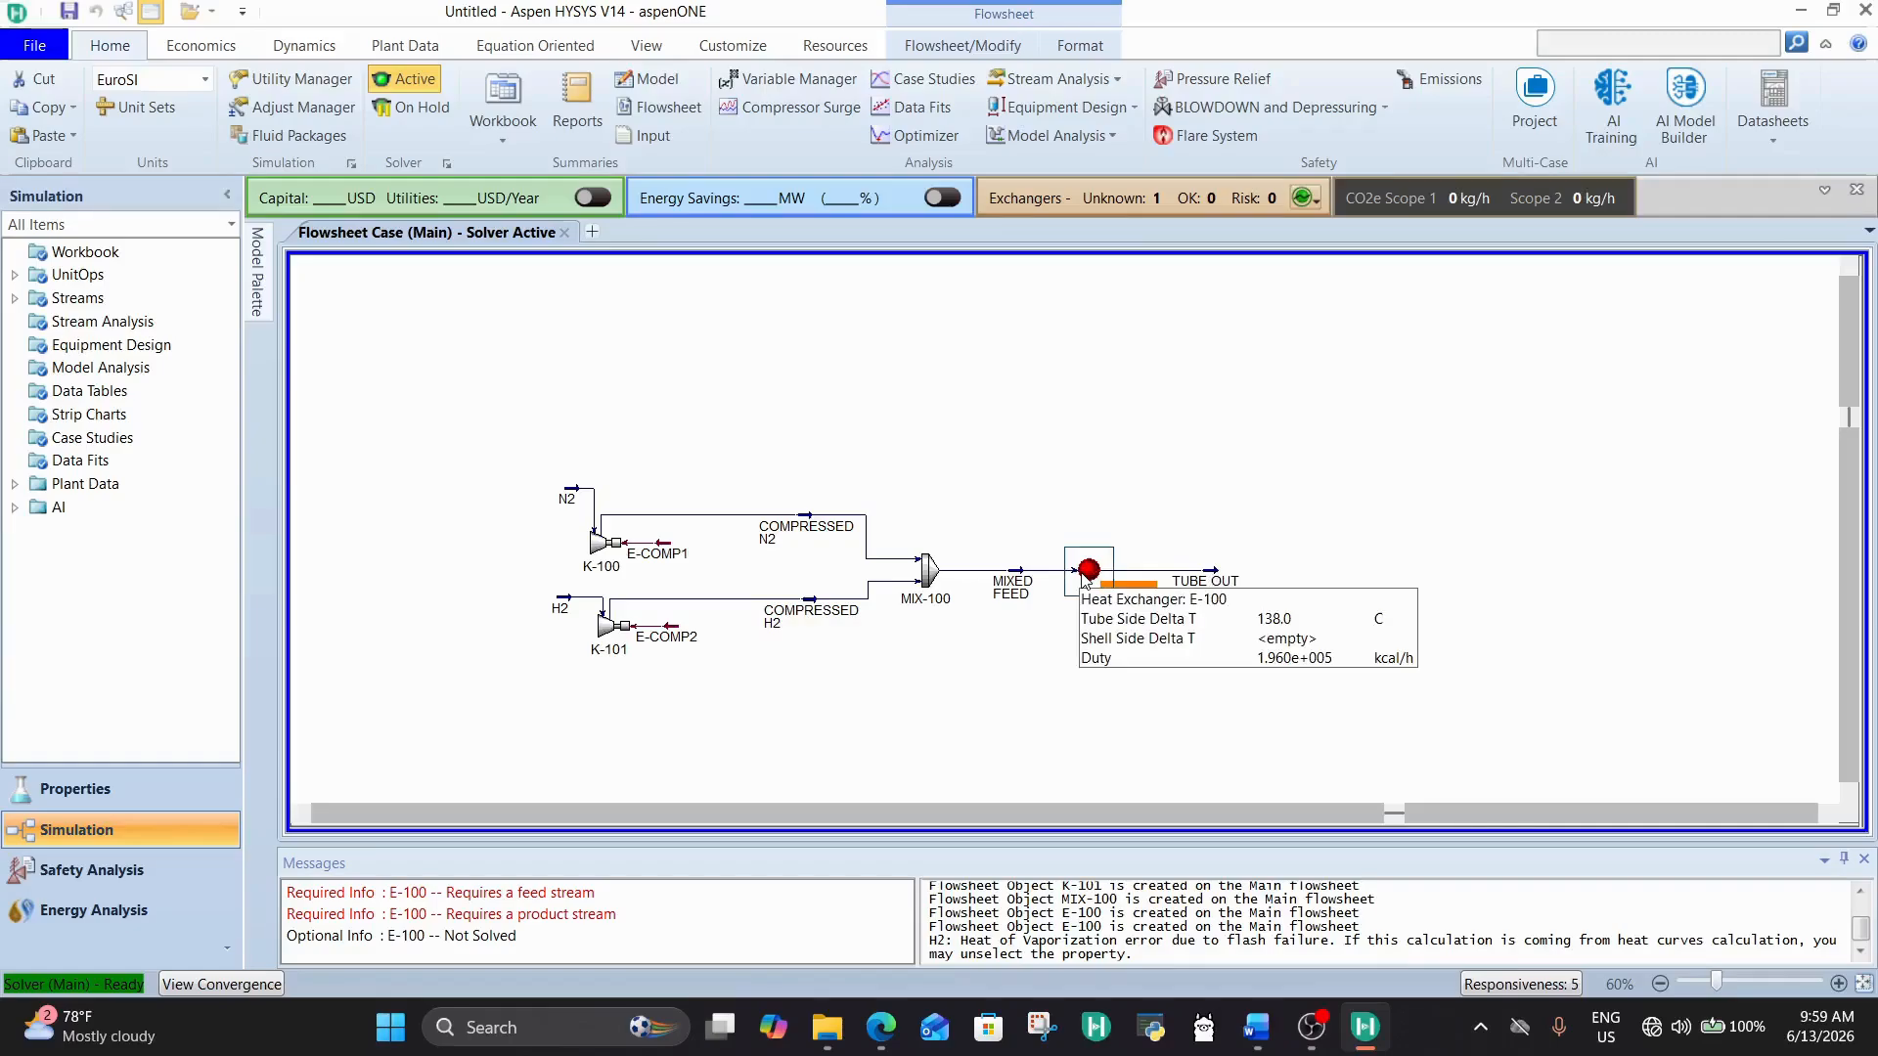
{"action": "left_click", "coordinate": [1008, 591]}
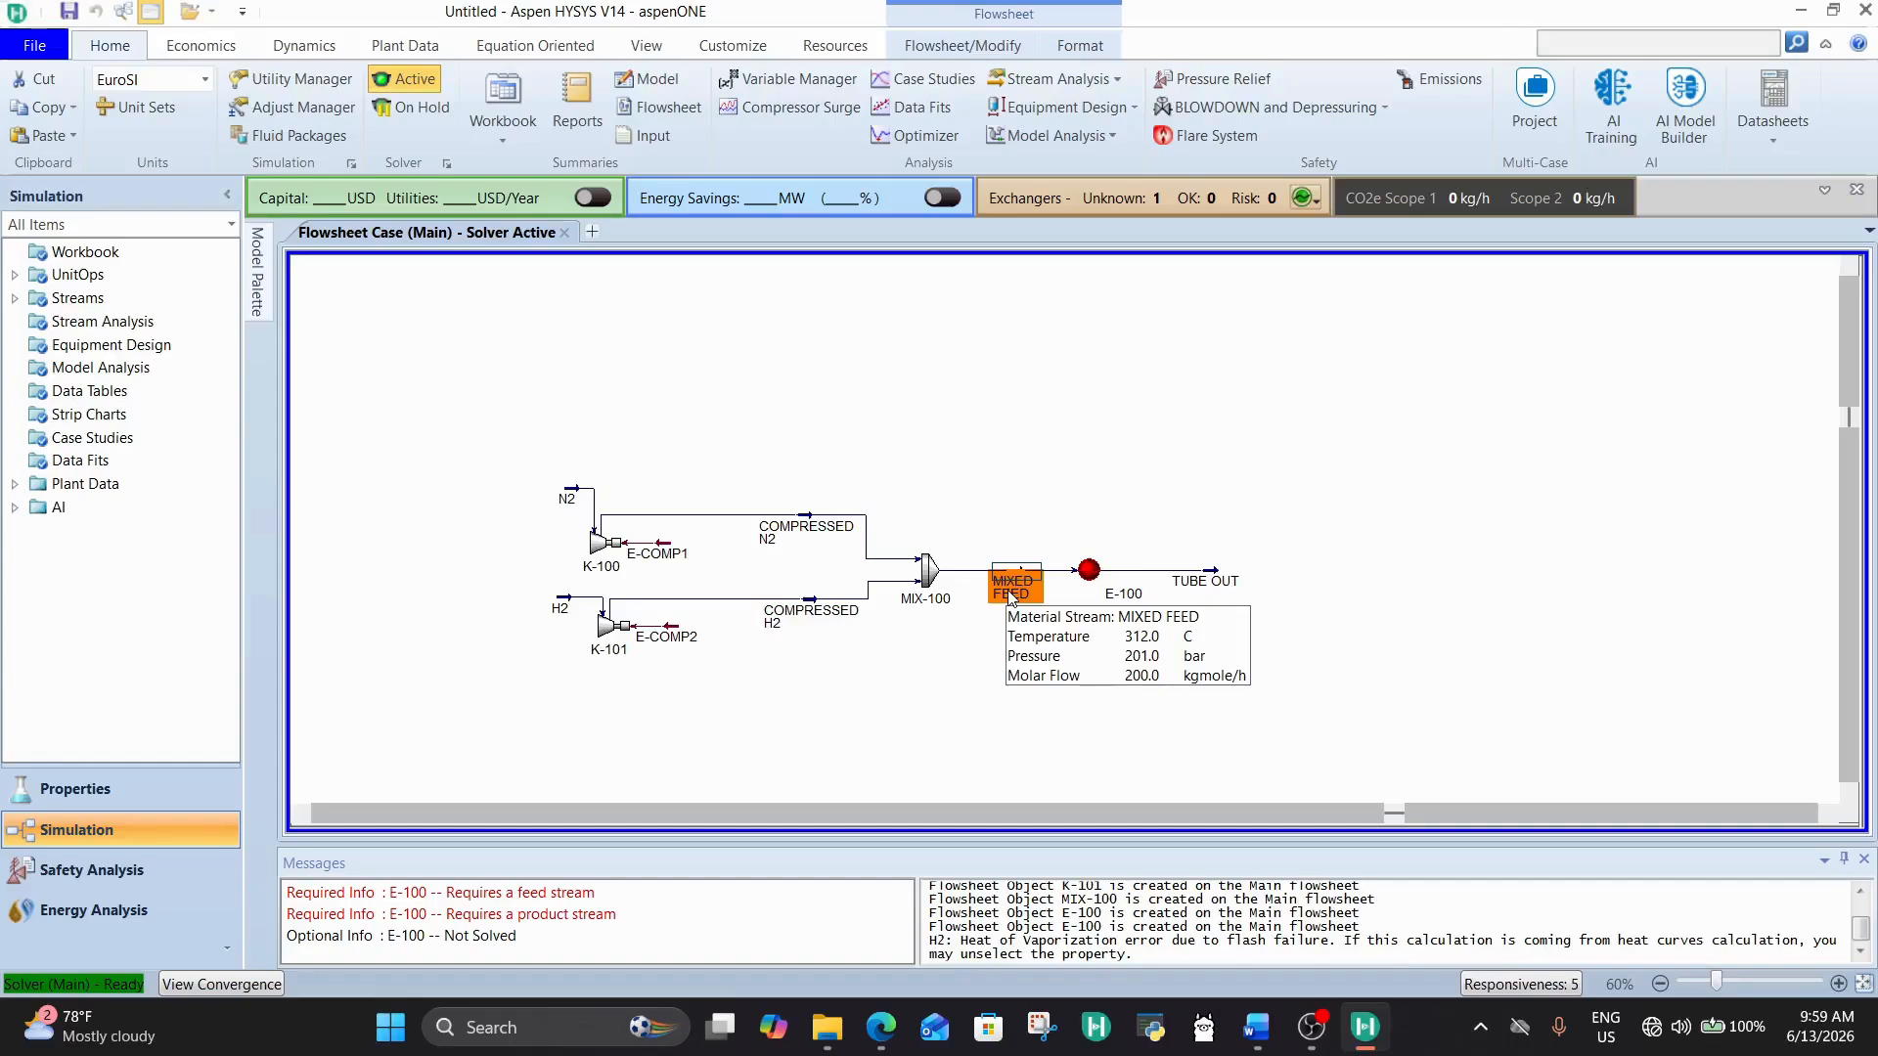
{"action": "mouse_move", "coordinate": [1019, 583]}
{"action": "left_mouse_down"}
{"action": "mouse_move", "coordinate": [992, 581]}
{"action": "mouse_move", "coordinate": [1076, 571]}
{"action": "mouse_move", "coordinate": [1042, 570]}
{"action": "left_mouse_up"}
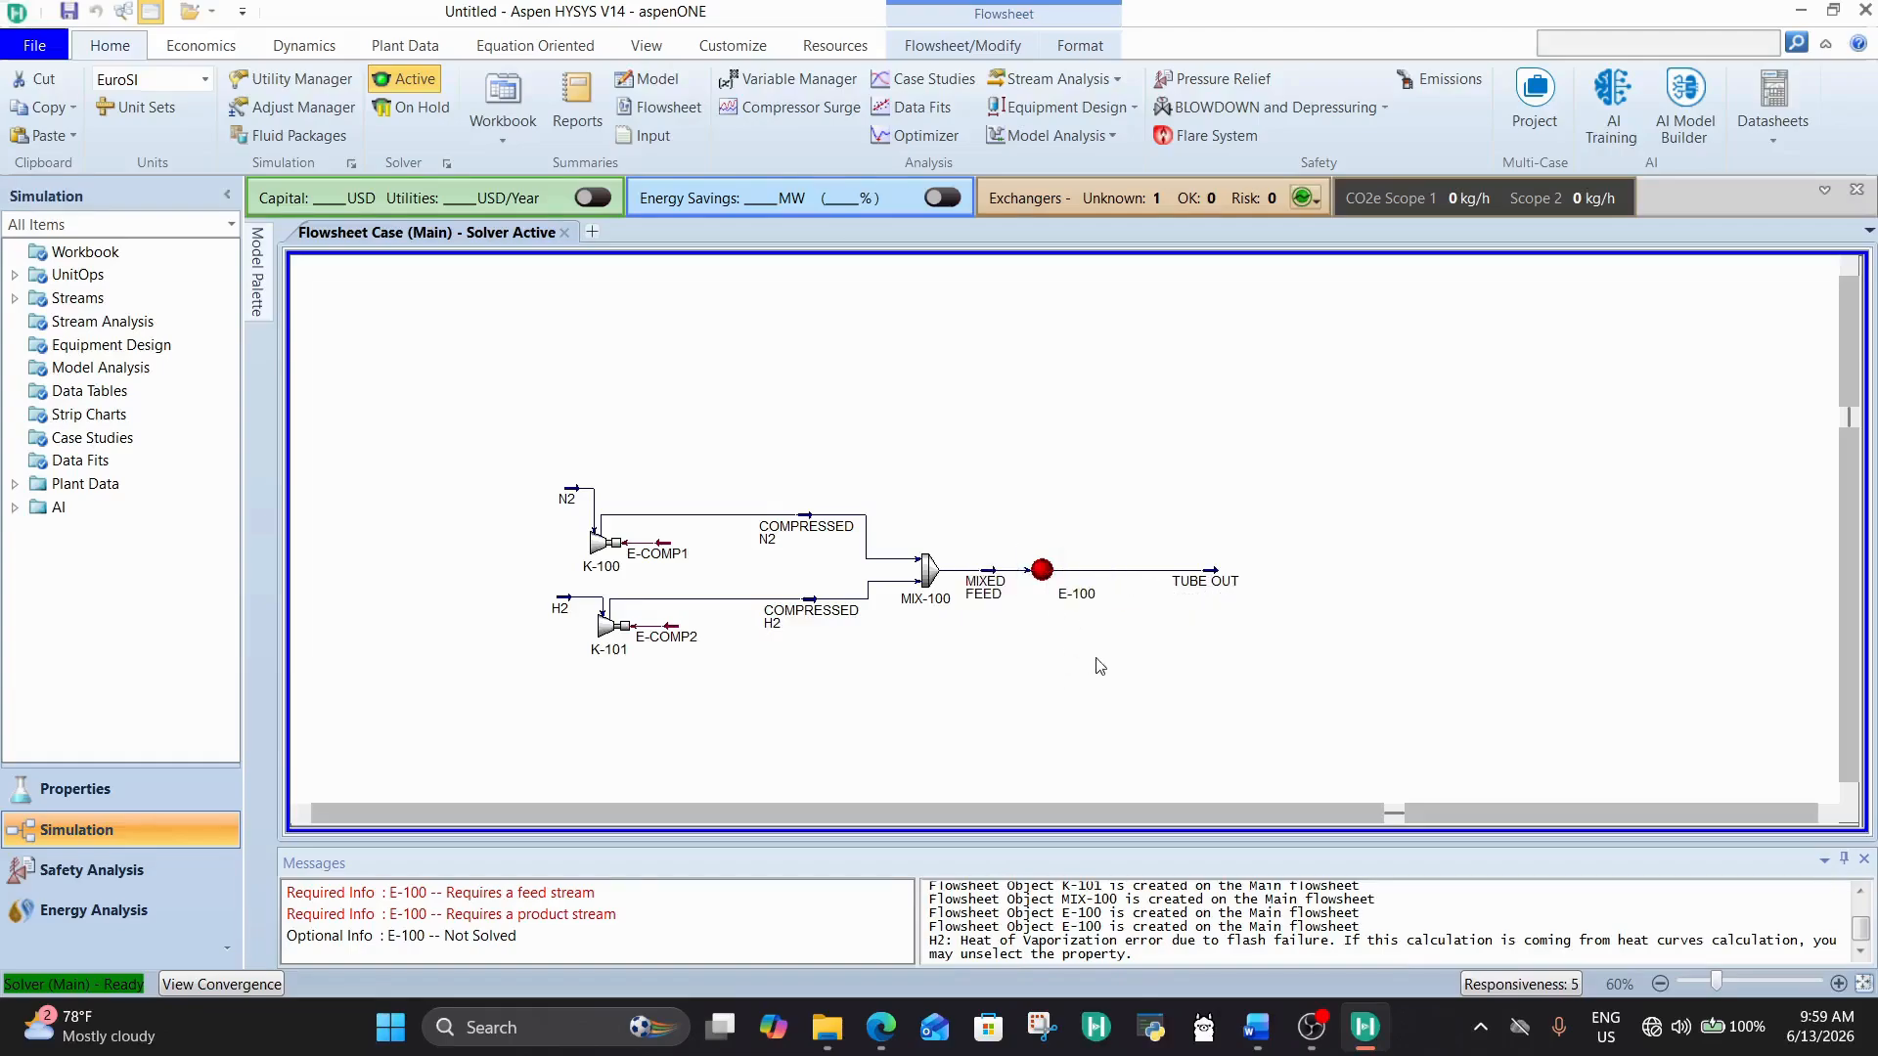
{"action": "left_click_drag", "start_coordinate": [1212, 587], "coordinate": [1134, 589]}
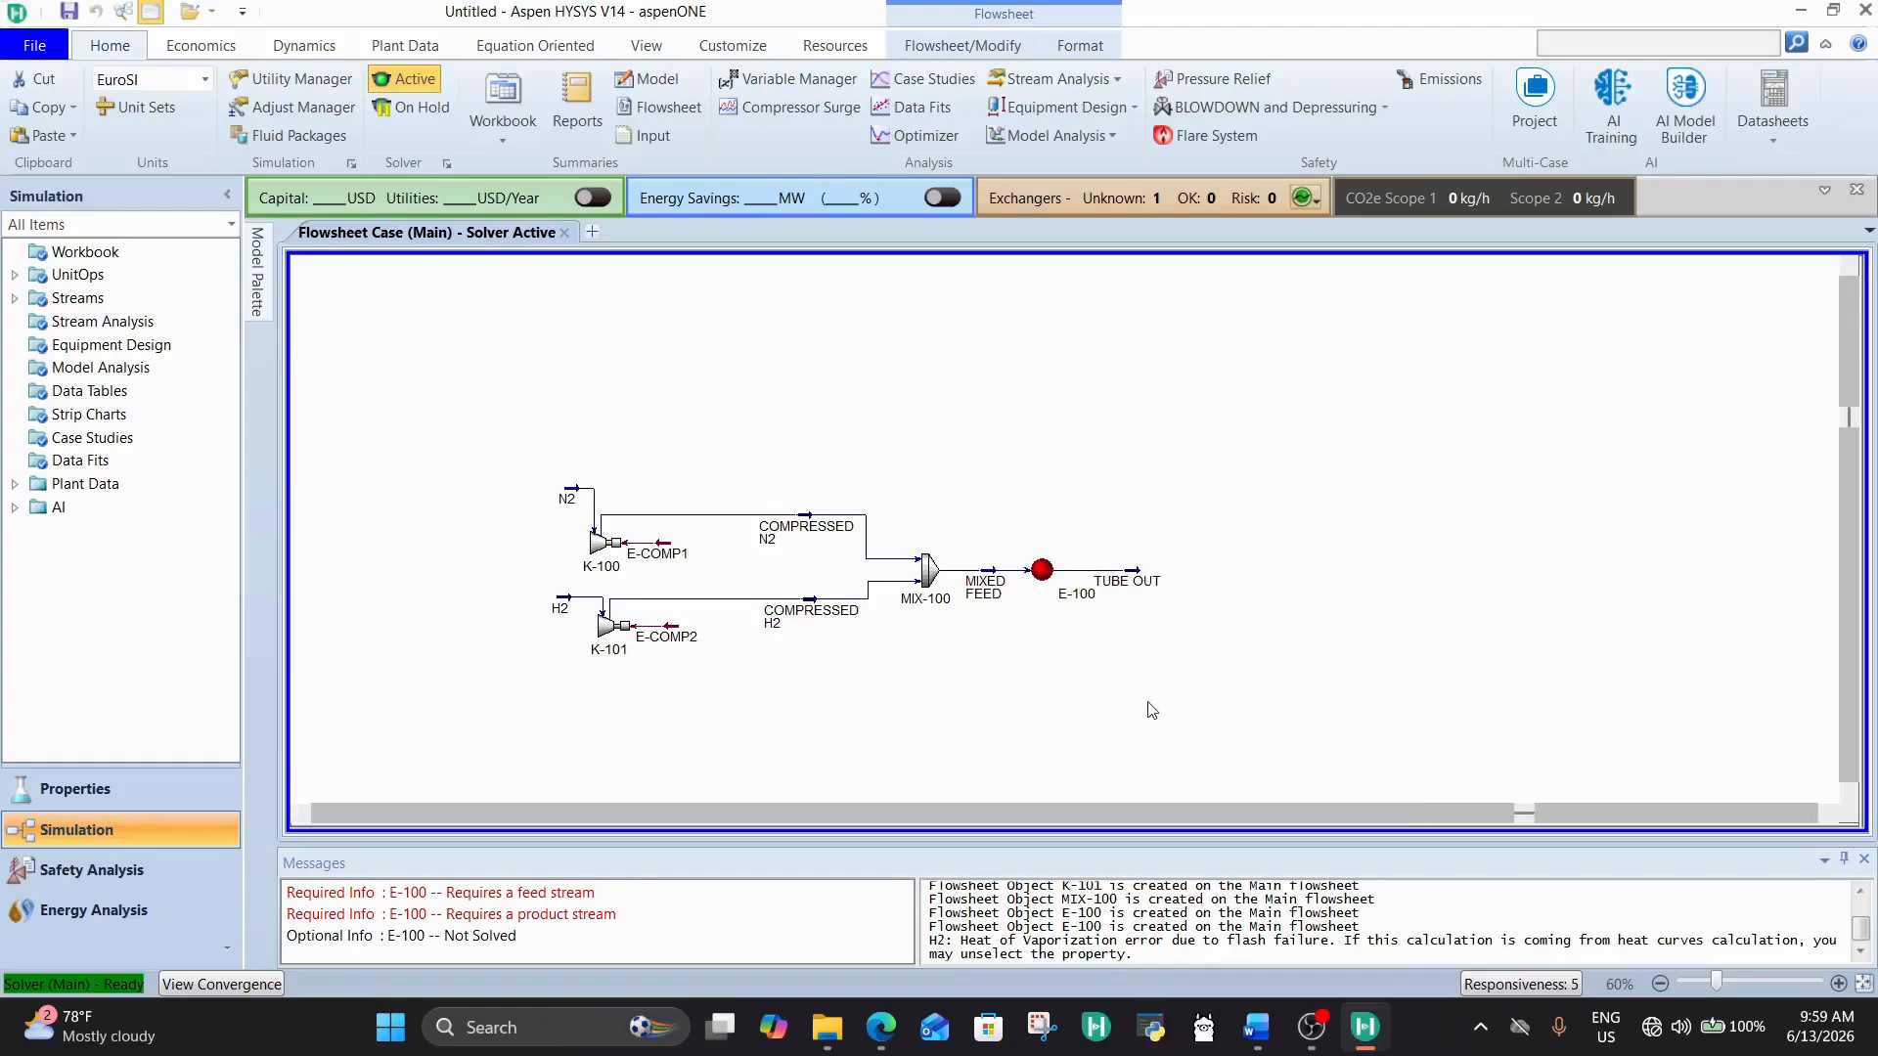
Step: Add a Conversion Reactor to the flowsheet and place it just downstream of the TUBE OUT stream
{"action": "left_click", "coordinate": [1828, 813]}
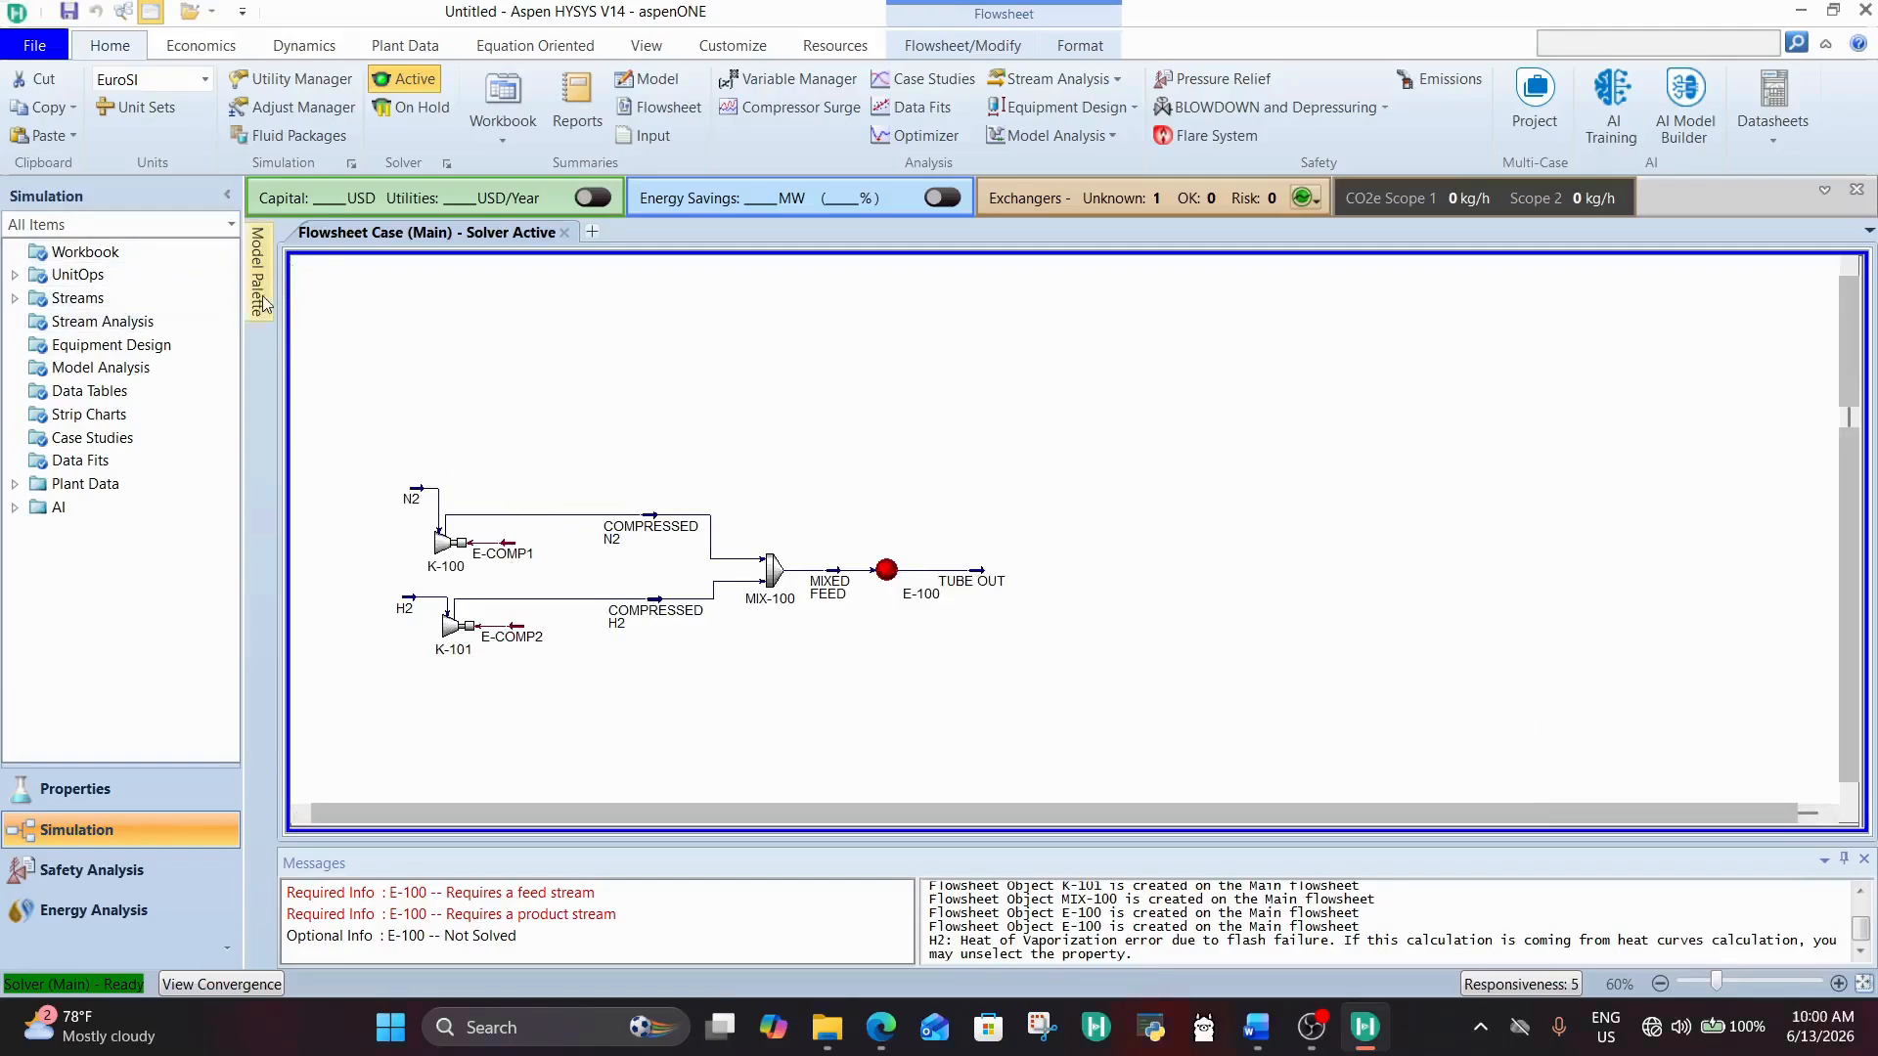
{"action": "mouse_move", "coordinate": [263, 304]}
{"action": "scroll", "coordinate": [506, 690], "scroll_direction": "down", "scroll_amount": 5}
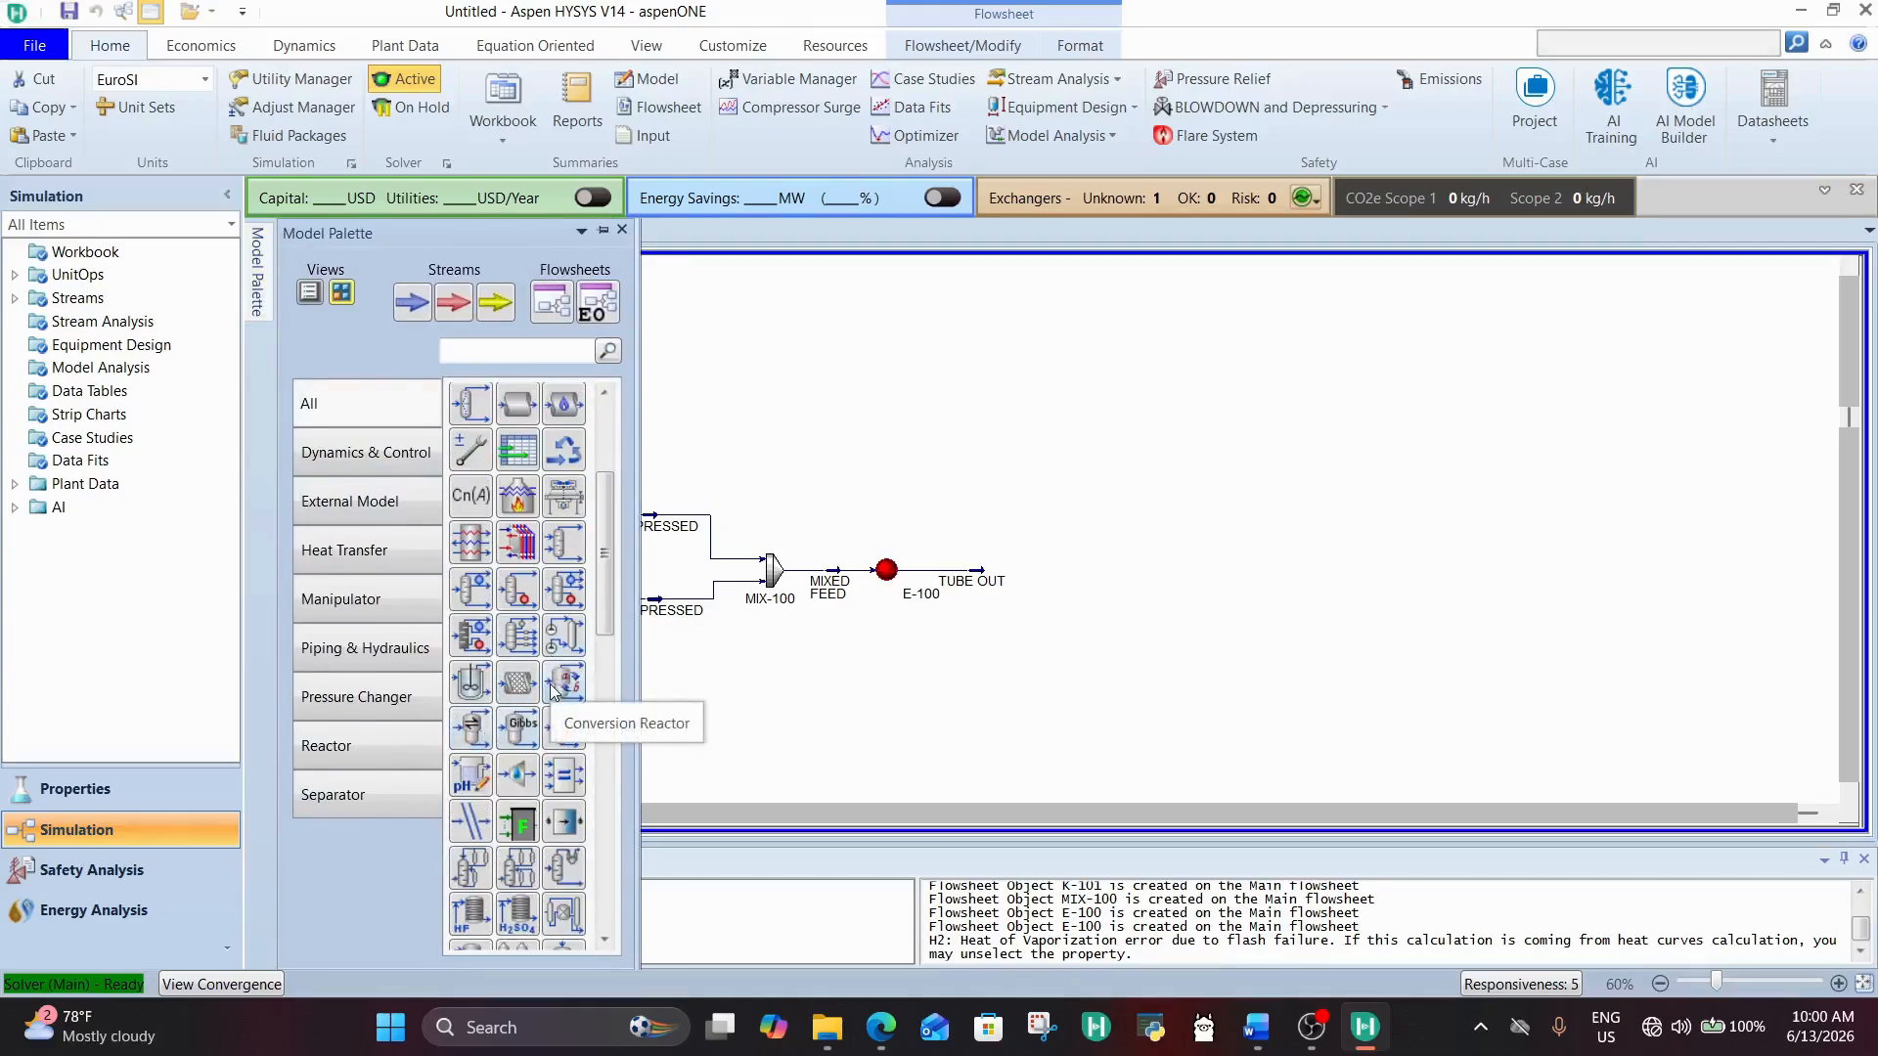
{"action": "left_click_drag", "start_coordinate": [552, 690], "coordinate": [1213, 637]}
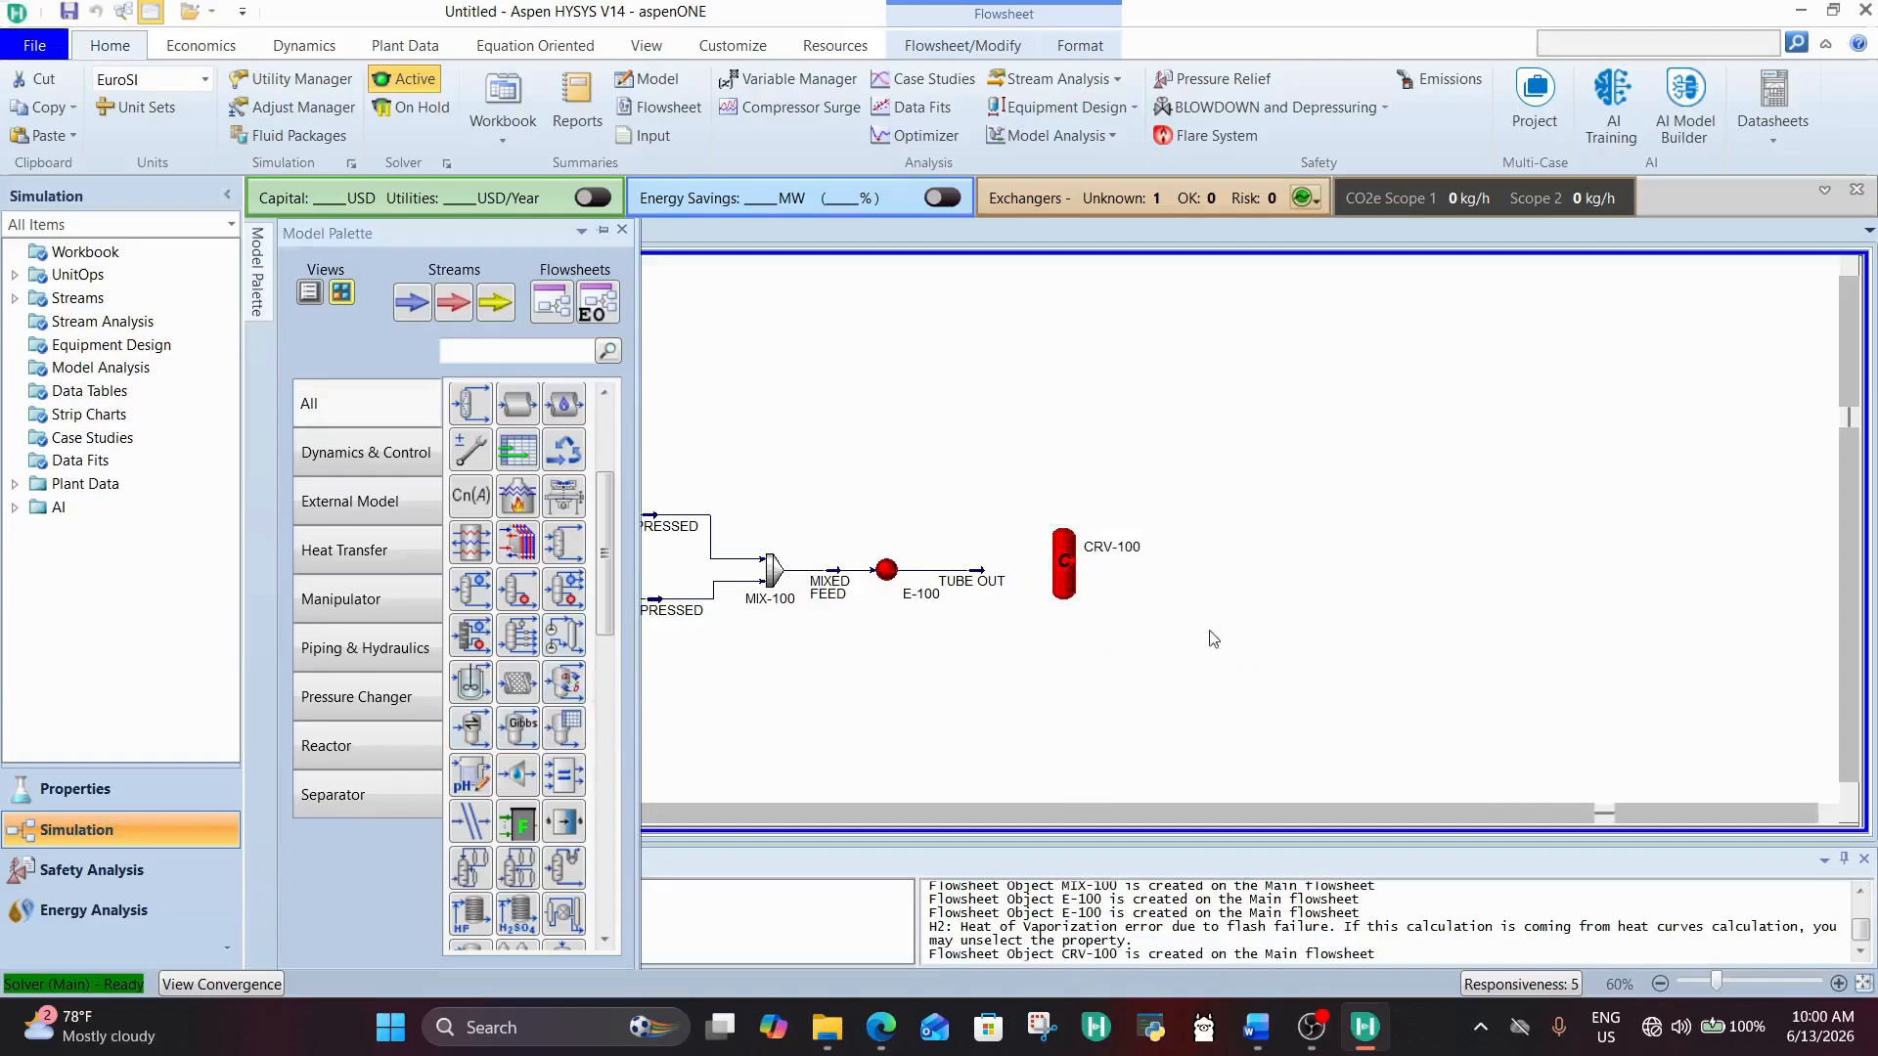
{"action": "left_click", "coordinate": [1038, 587]}
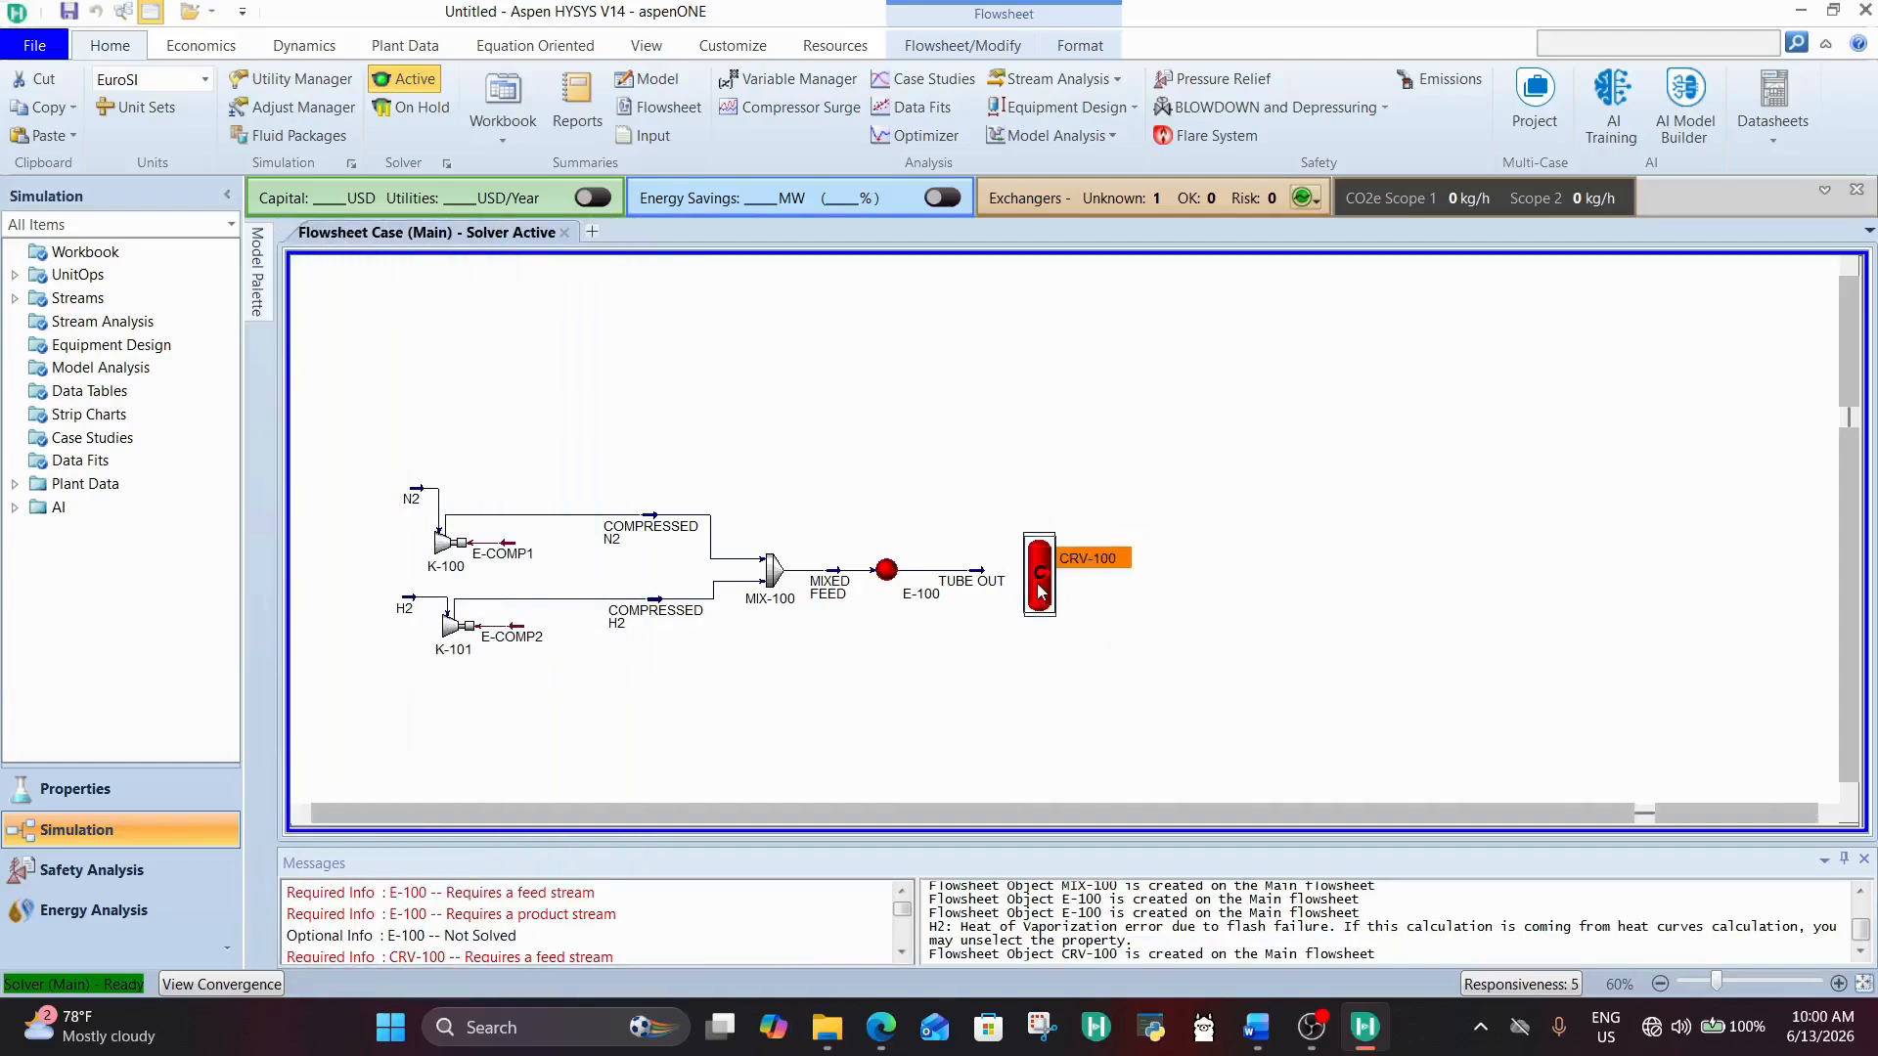
{"action": "left_click", "coordinate": [1154, 632]}
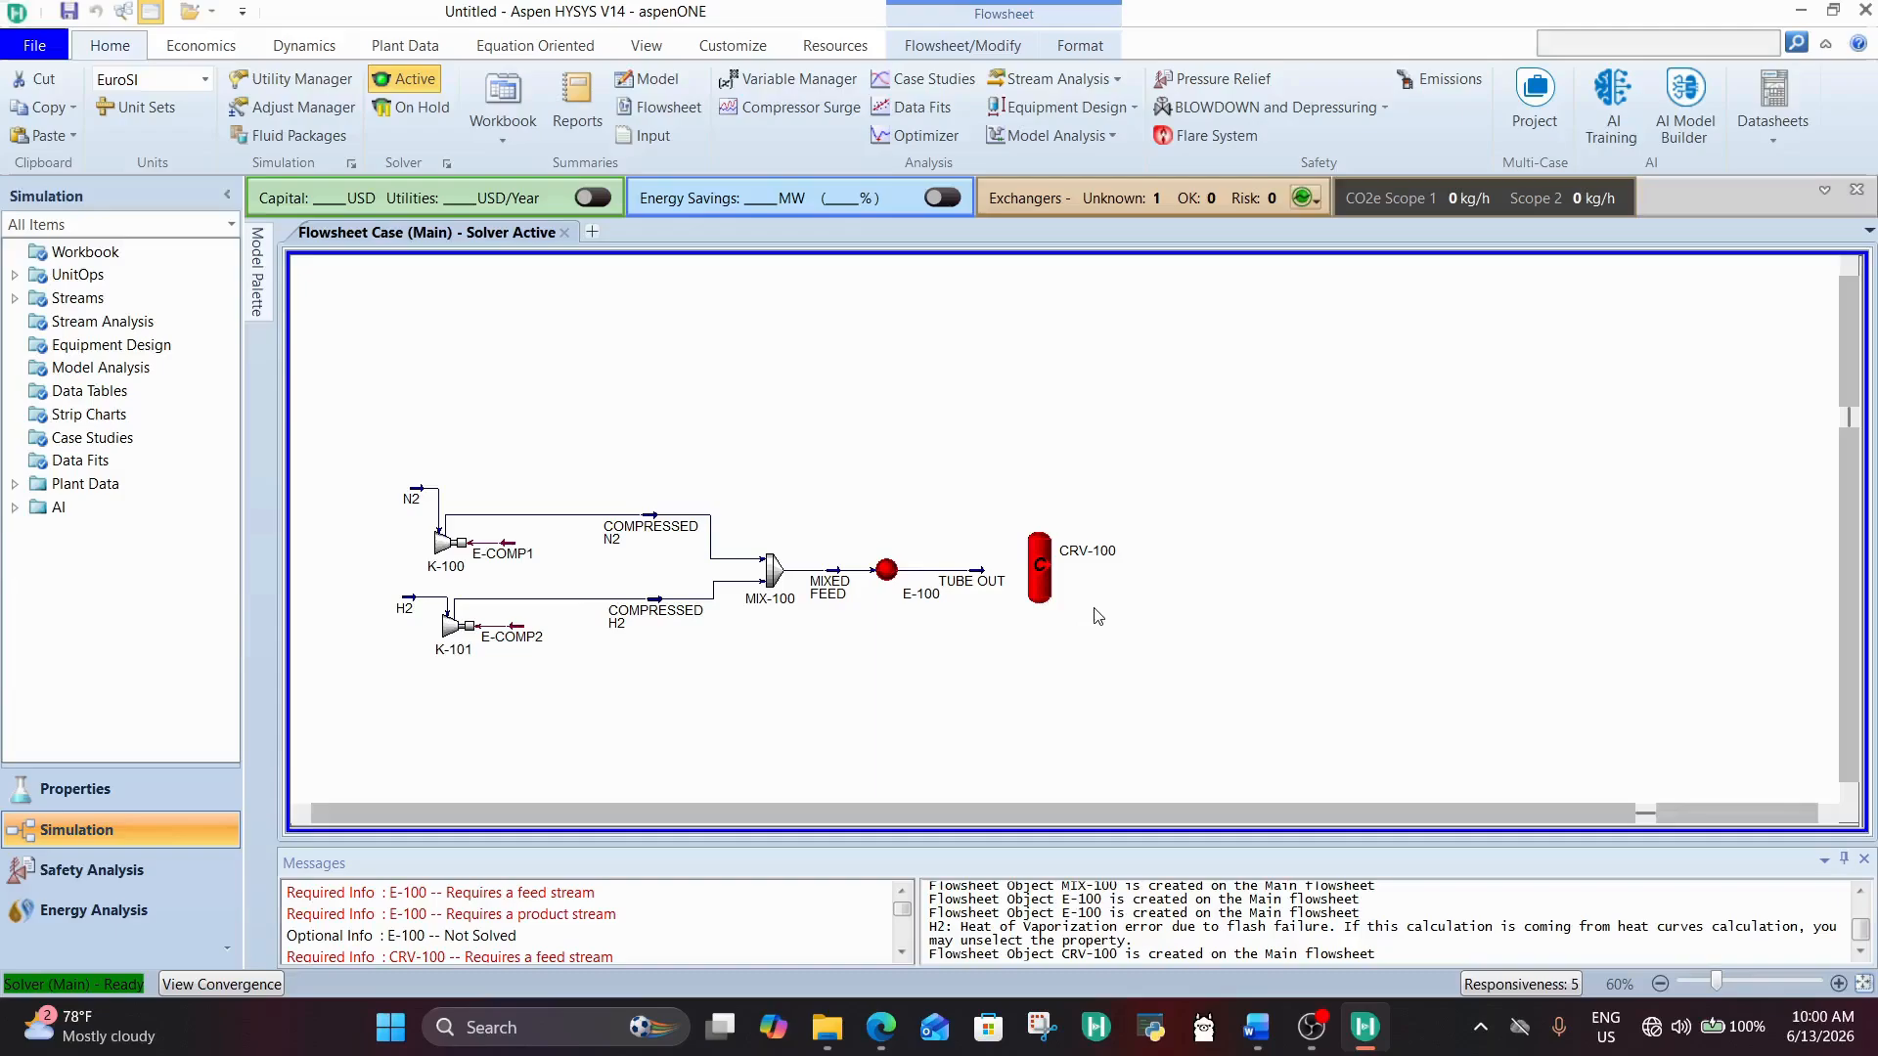
Step: Create a reaction set in the Properties environment and add it to the Basis-1 fluid package
{"action": "left_click", "coordinate": [109, 794]}
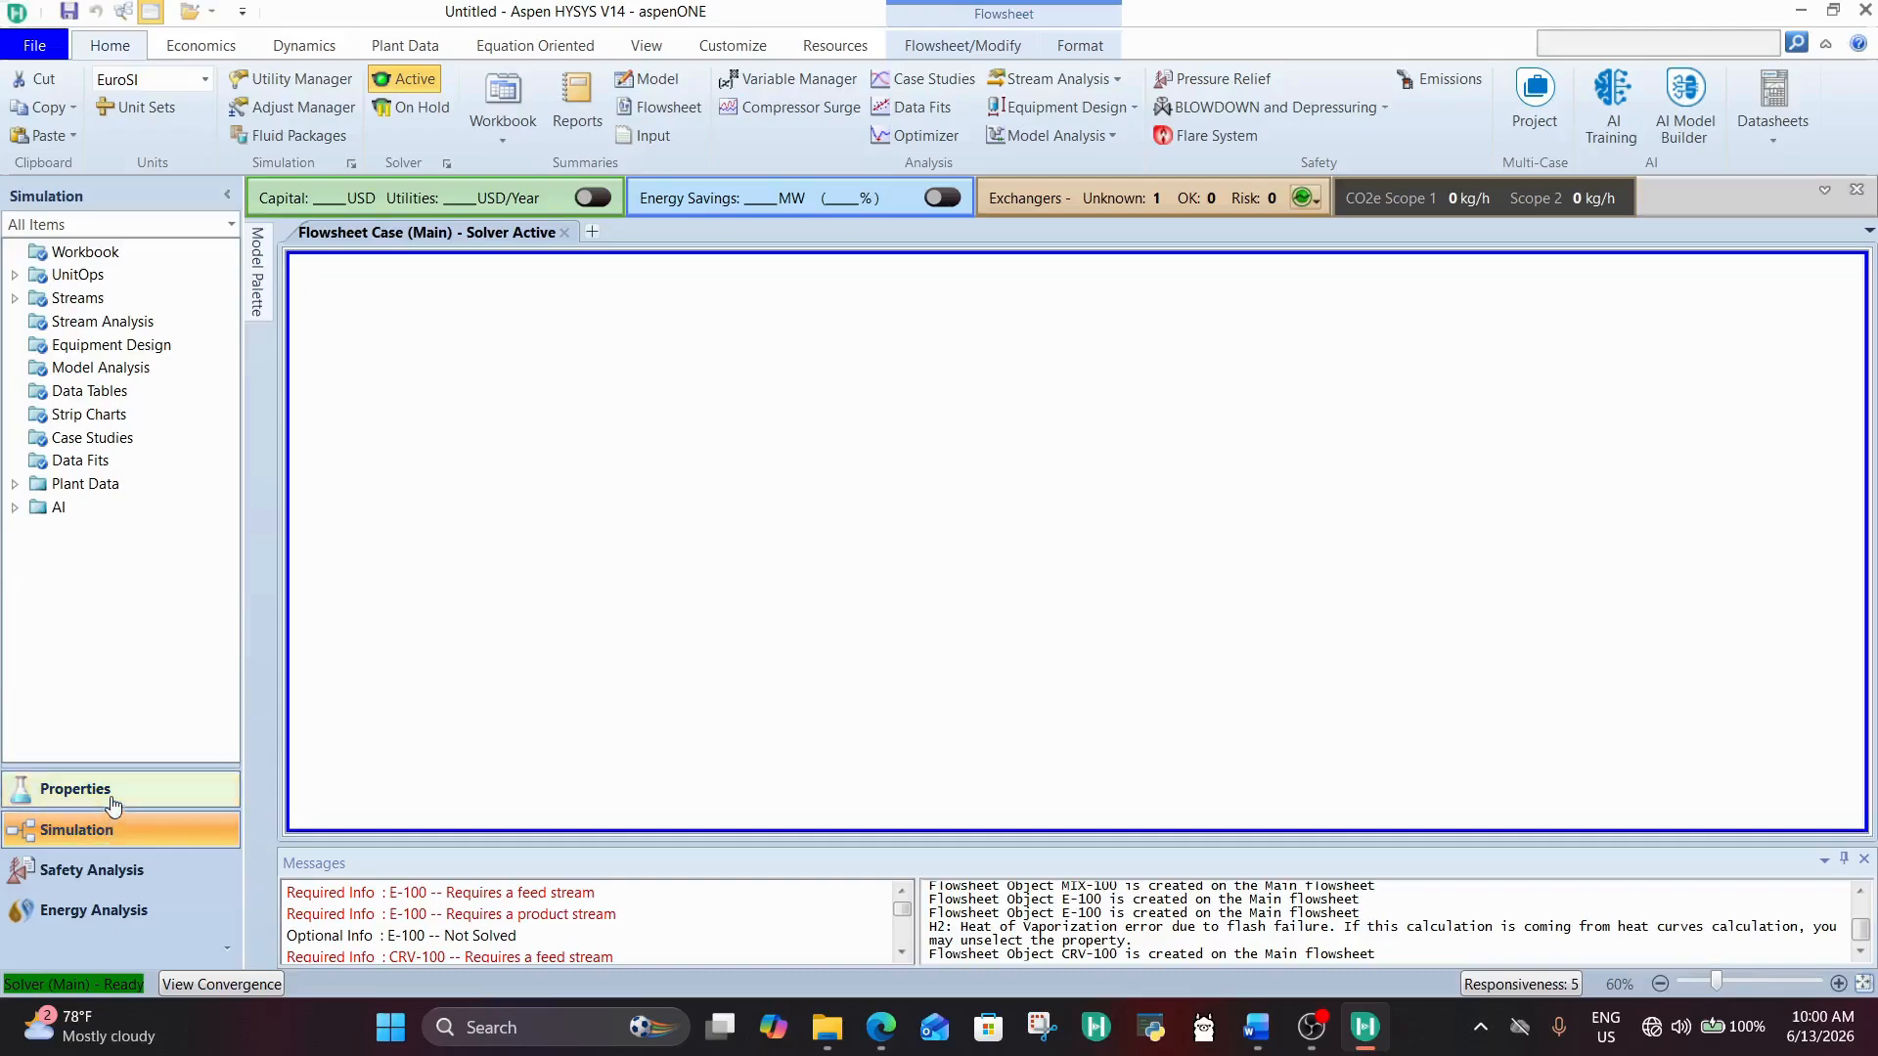
{"action": "left_click", "coordinate": [112, 368]}
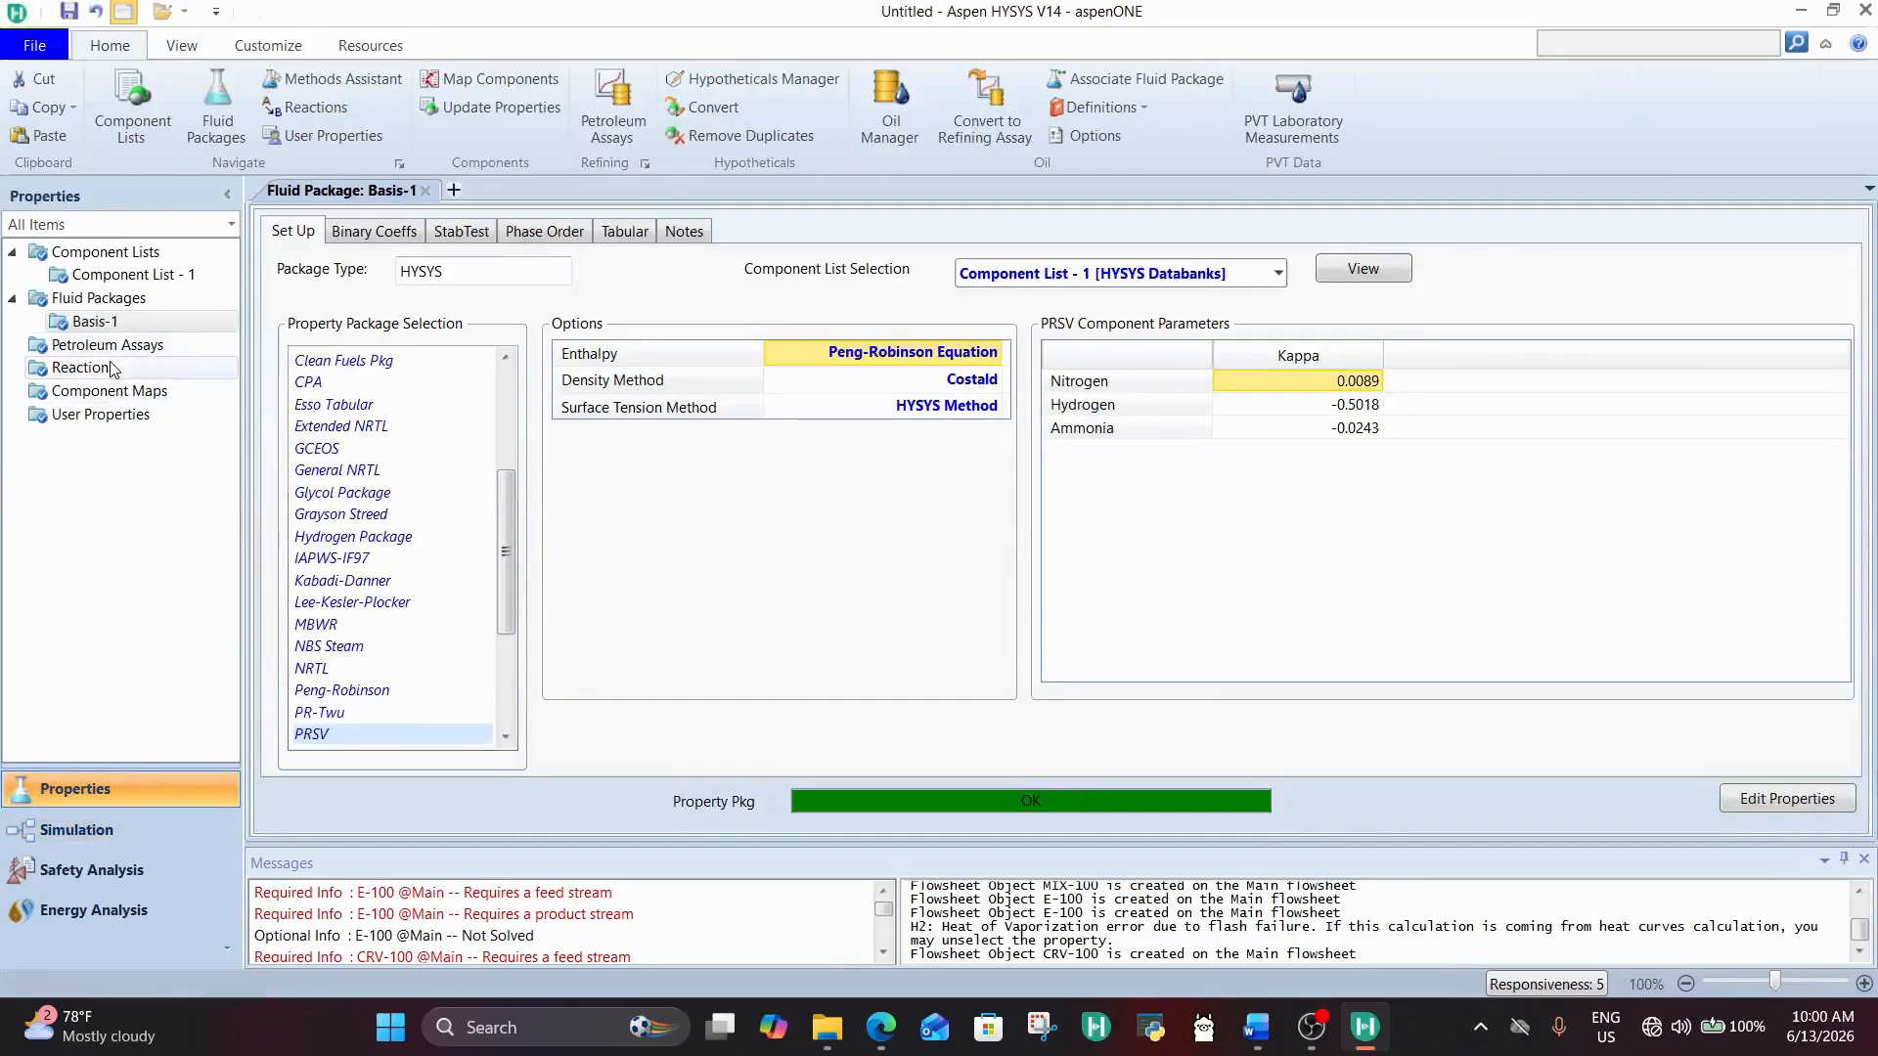
{"action": "left_click", "coordinate": [338, 734]}
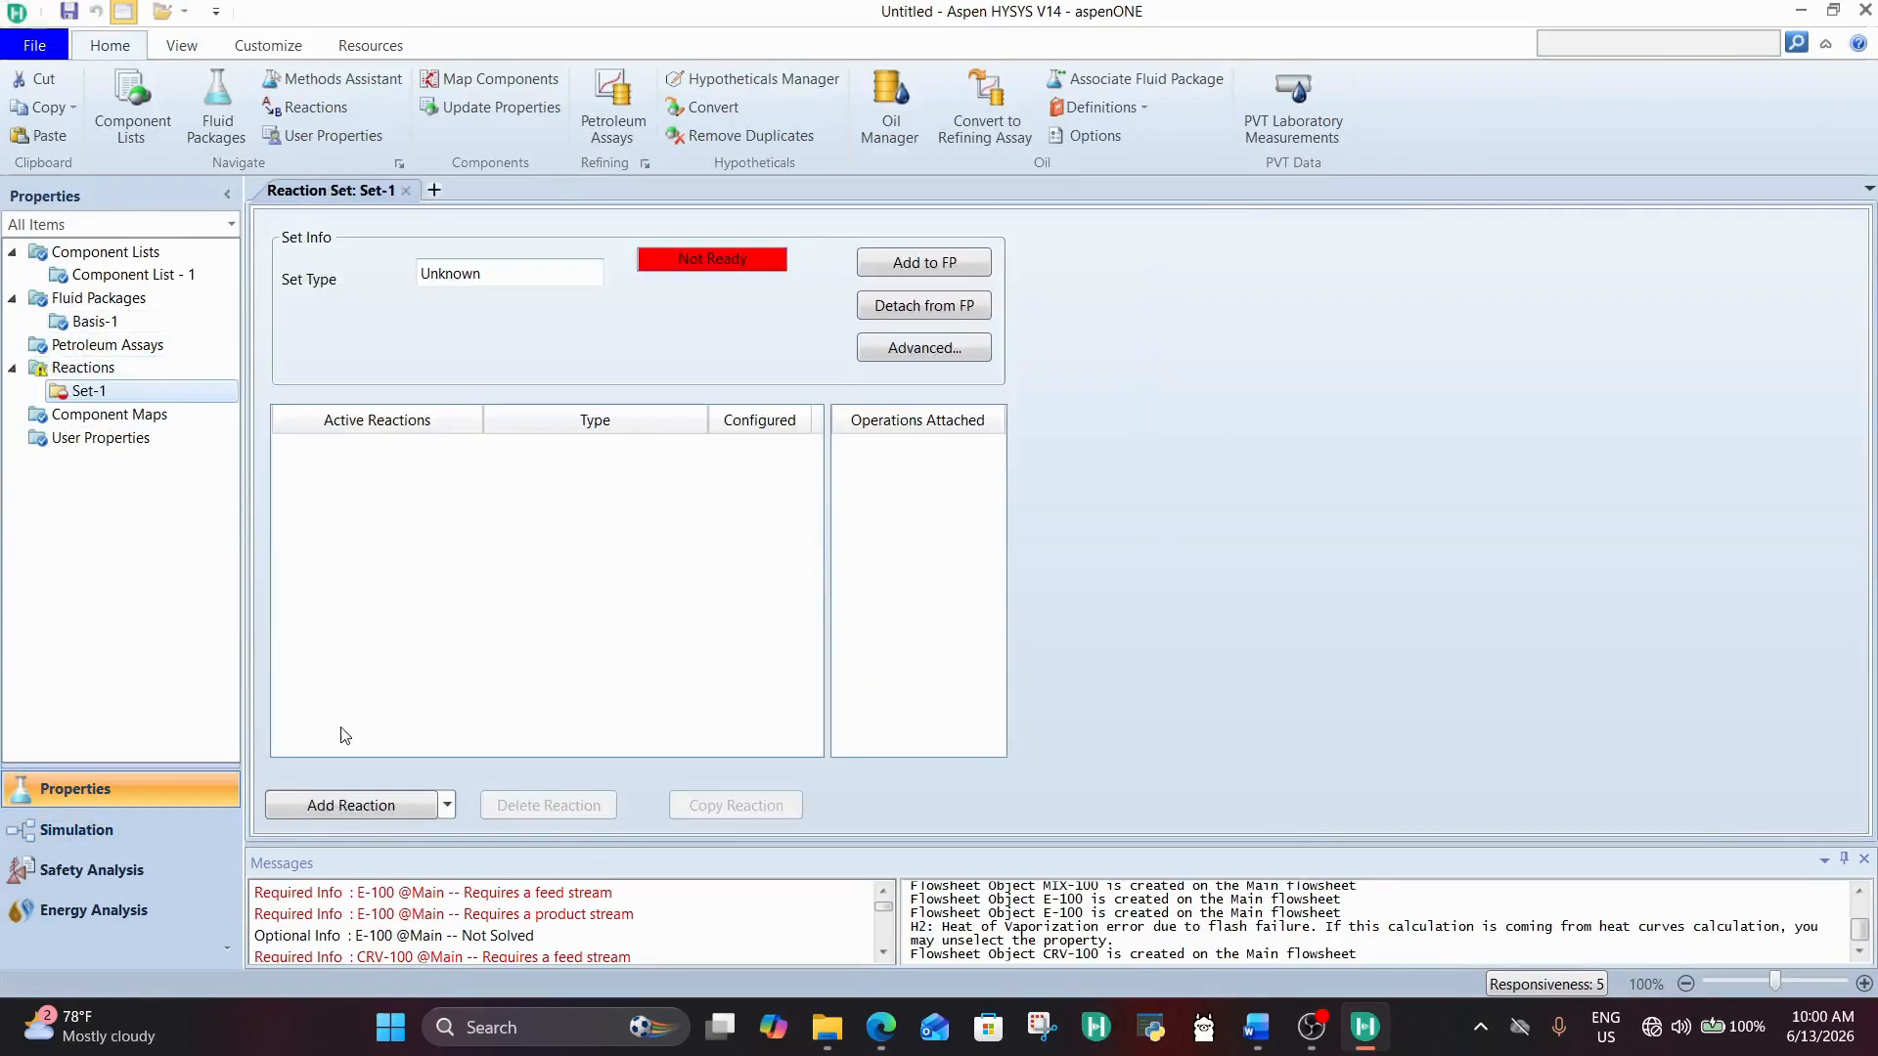
{"action": "left_click", "coordinate": [560, 283]}
{"action": "left_click", "coordinate": [943, 264]}
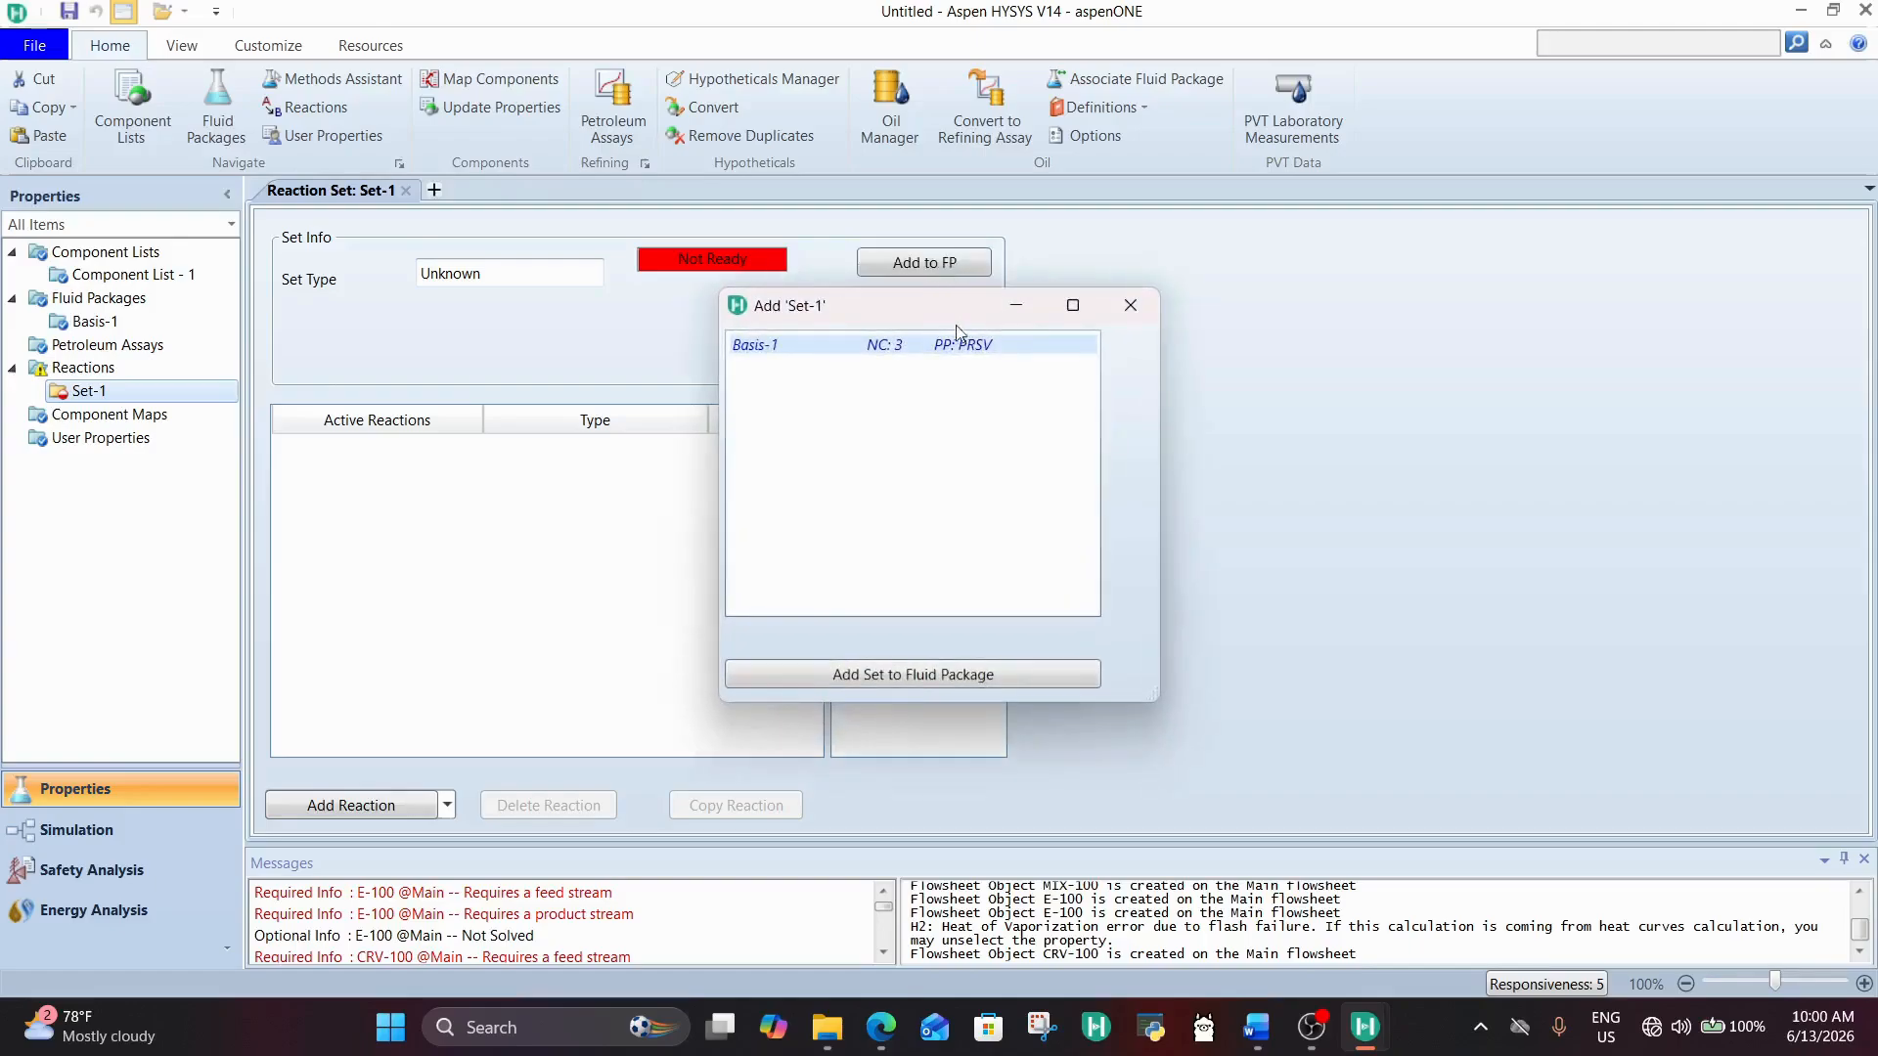
{"action": "left_click", "coordinate": [974, 674]}
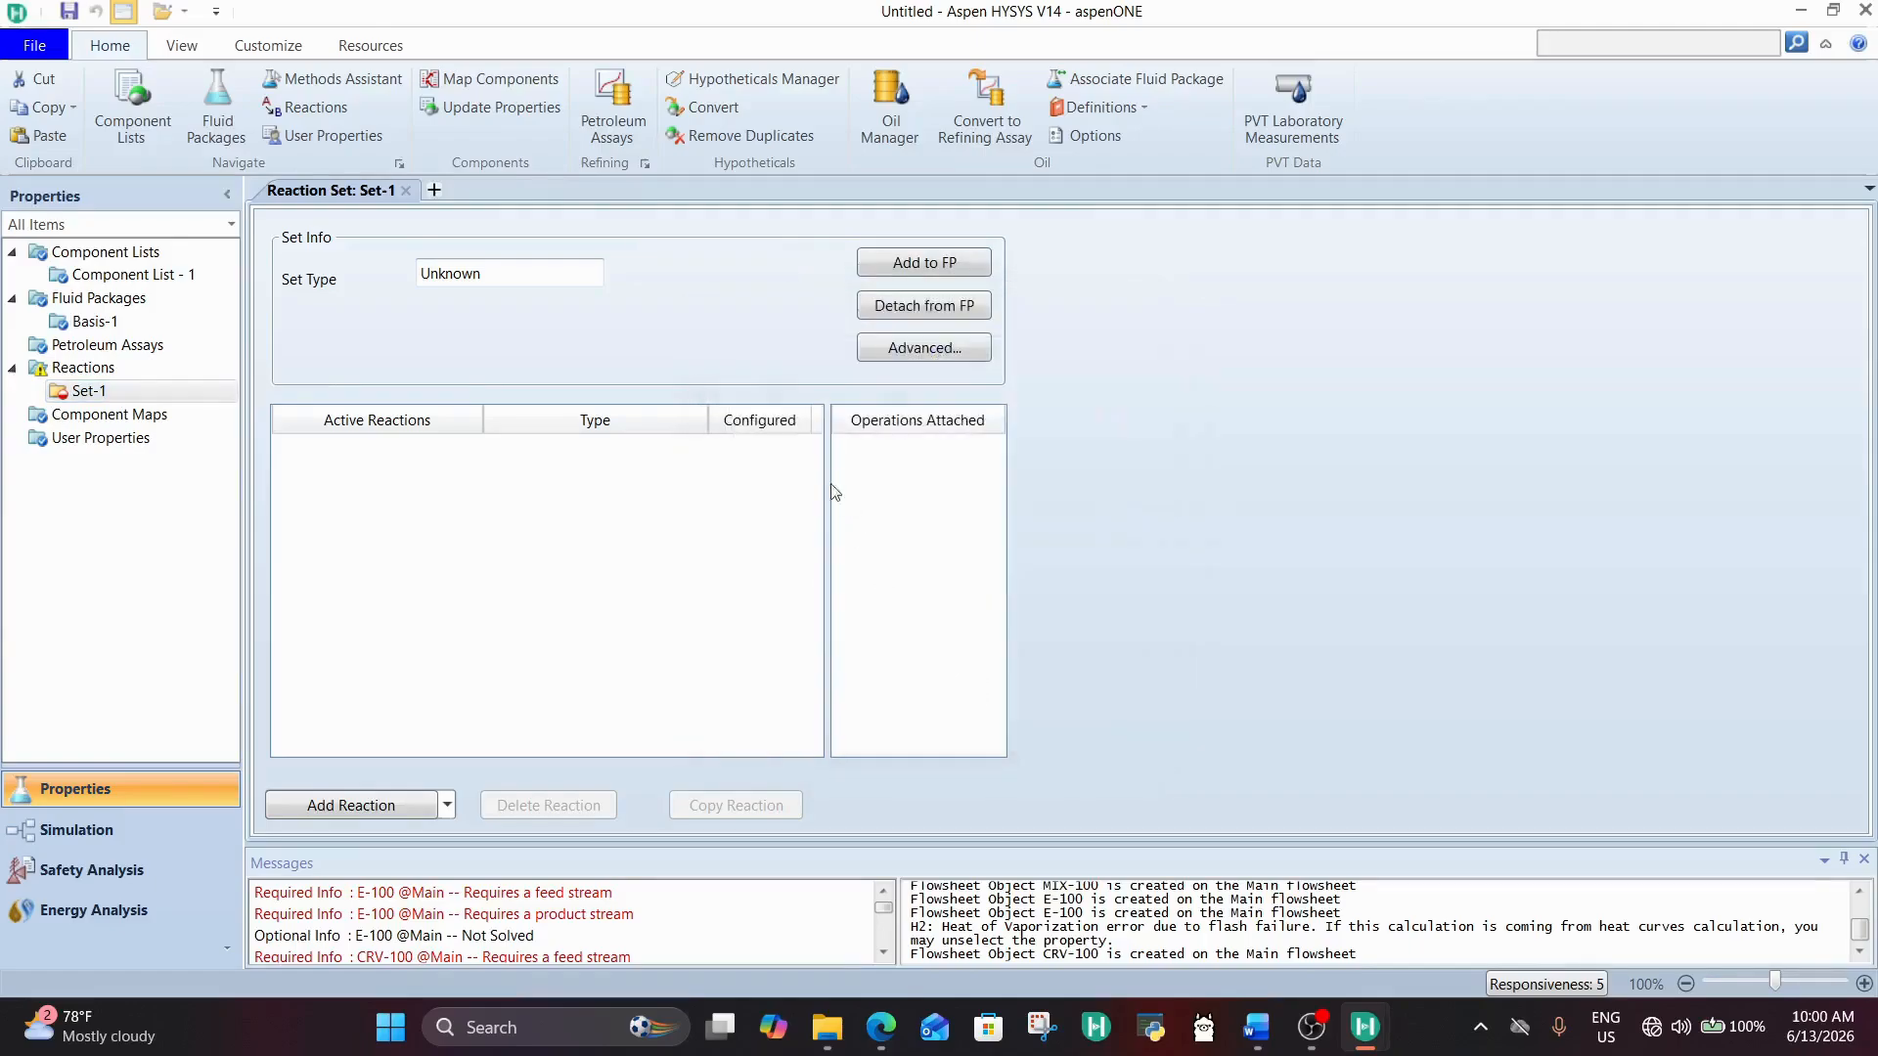
Step: Check which fluid package Set-1 is attached to, view its advanced options, and close both without changes
{"action": "left_click", "coordinate": [916, 301]}
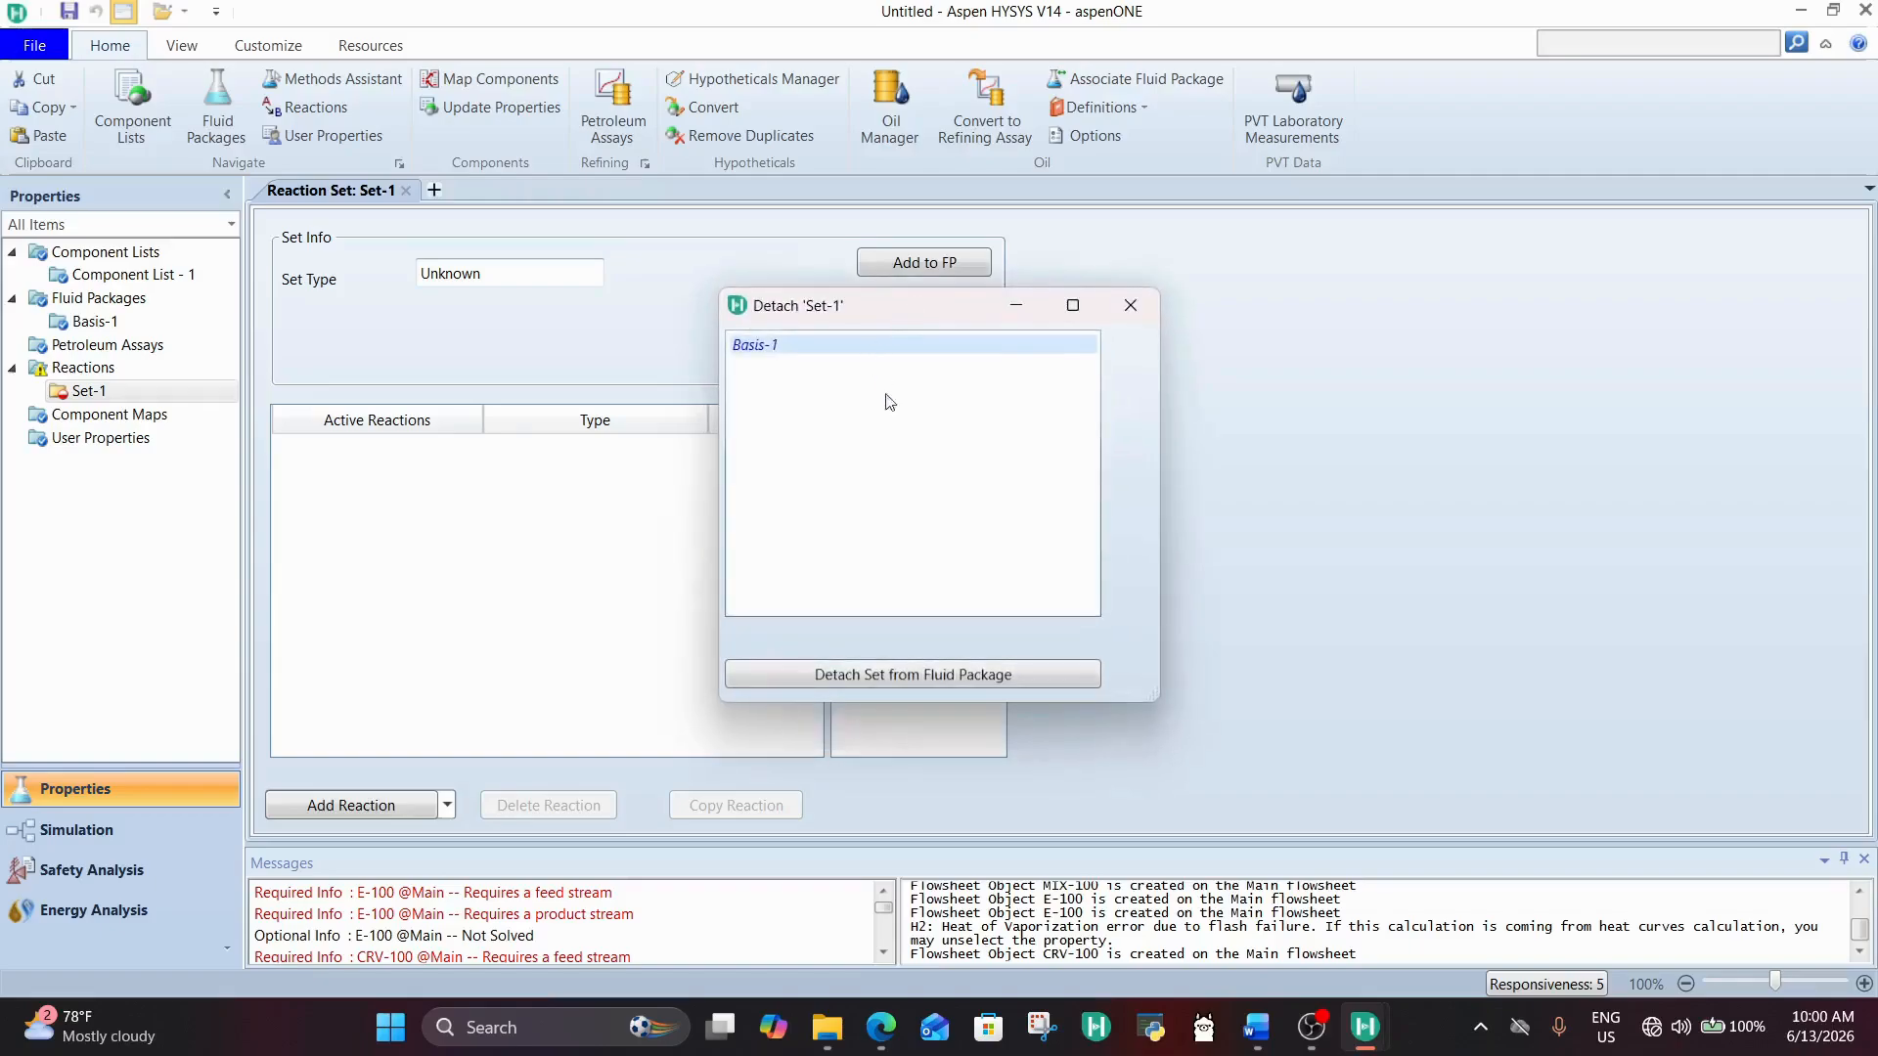
{"action": "left_click", "coordinate": [1144, 305]}
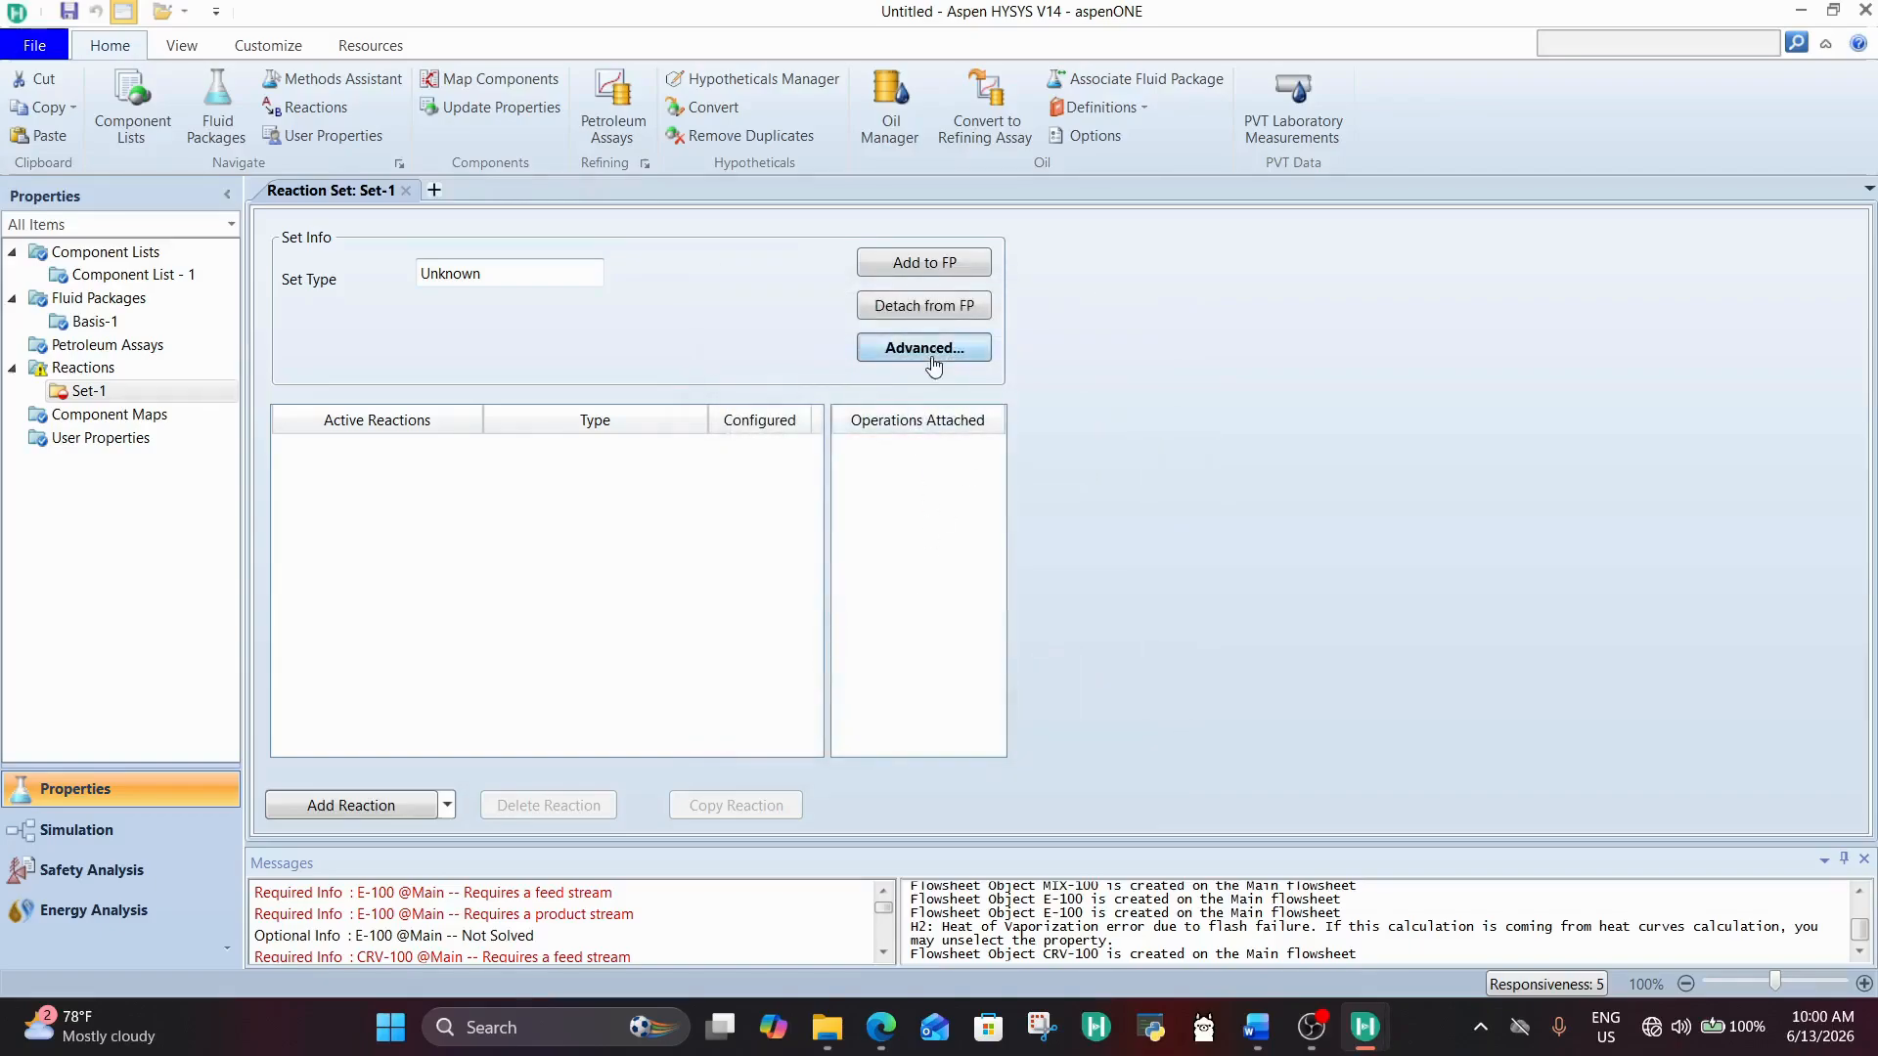
{"action": "left_click", "coordinate": [930, 354]}
{"action": "left_click", "coordinate": [1169, 156]}
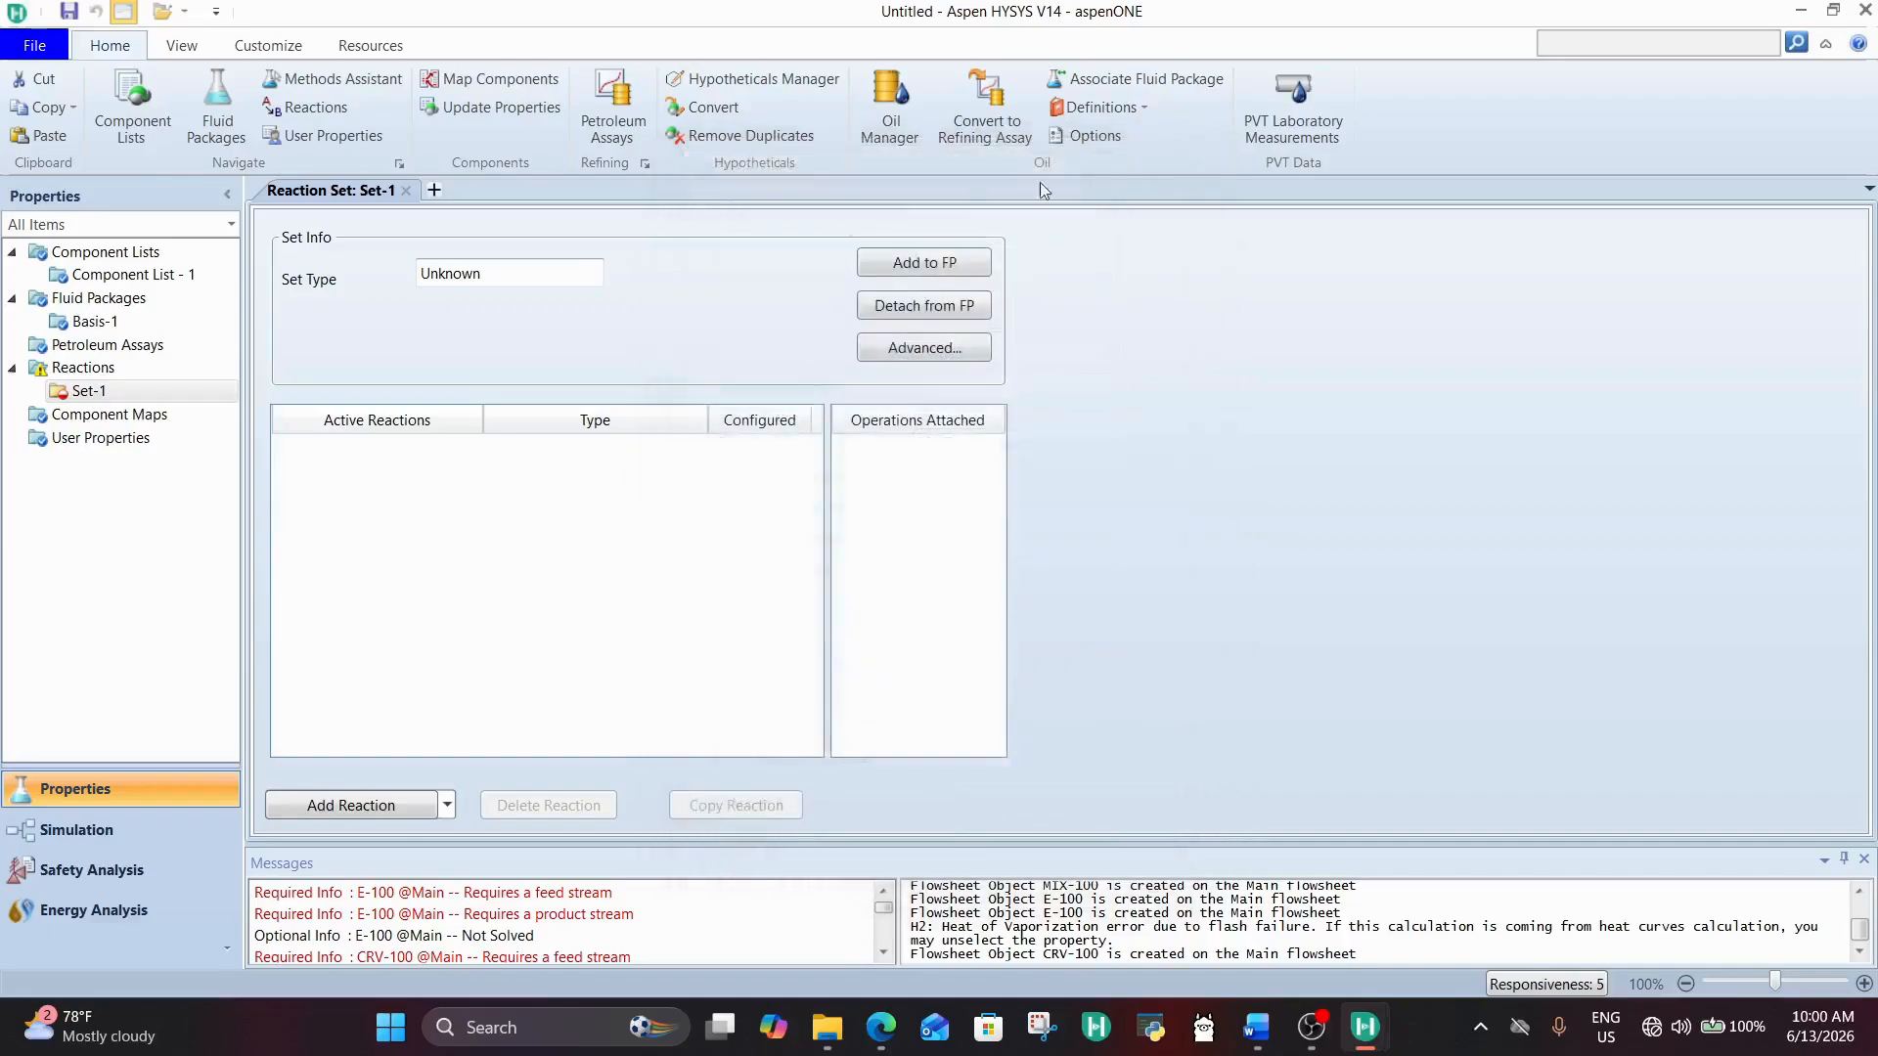
Step: Add a Conversion reaction with HYSYS as reactant source to Set-1, then view and close its definition
{"action": "left_click", "coordinate": [430, 805]}
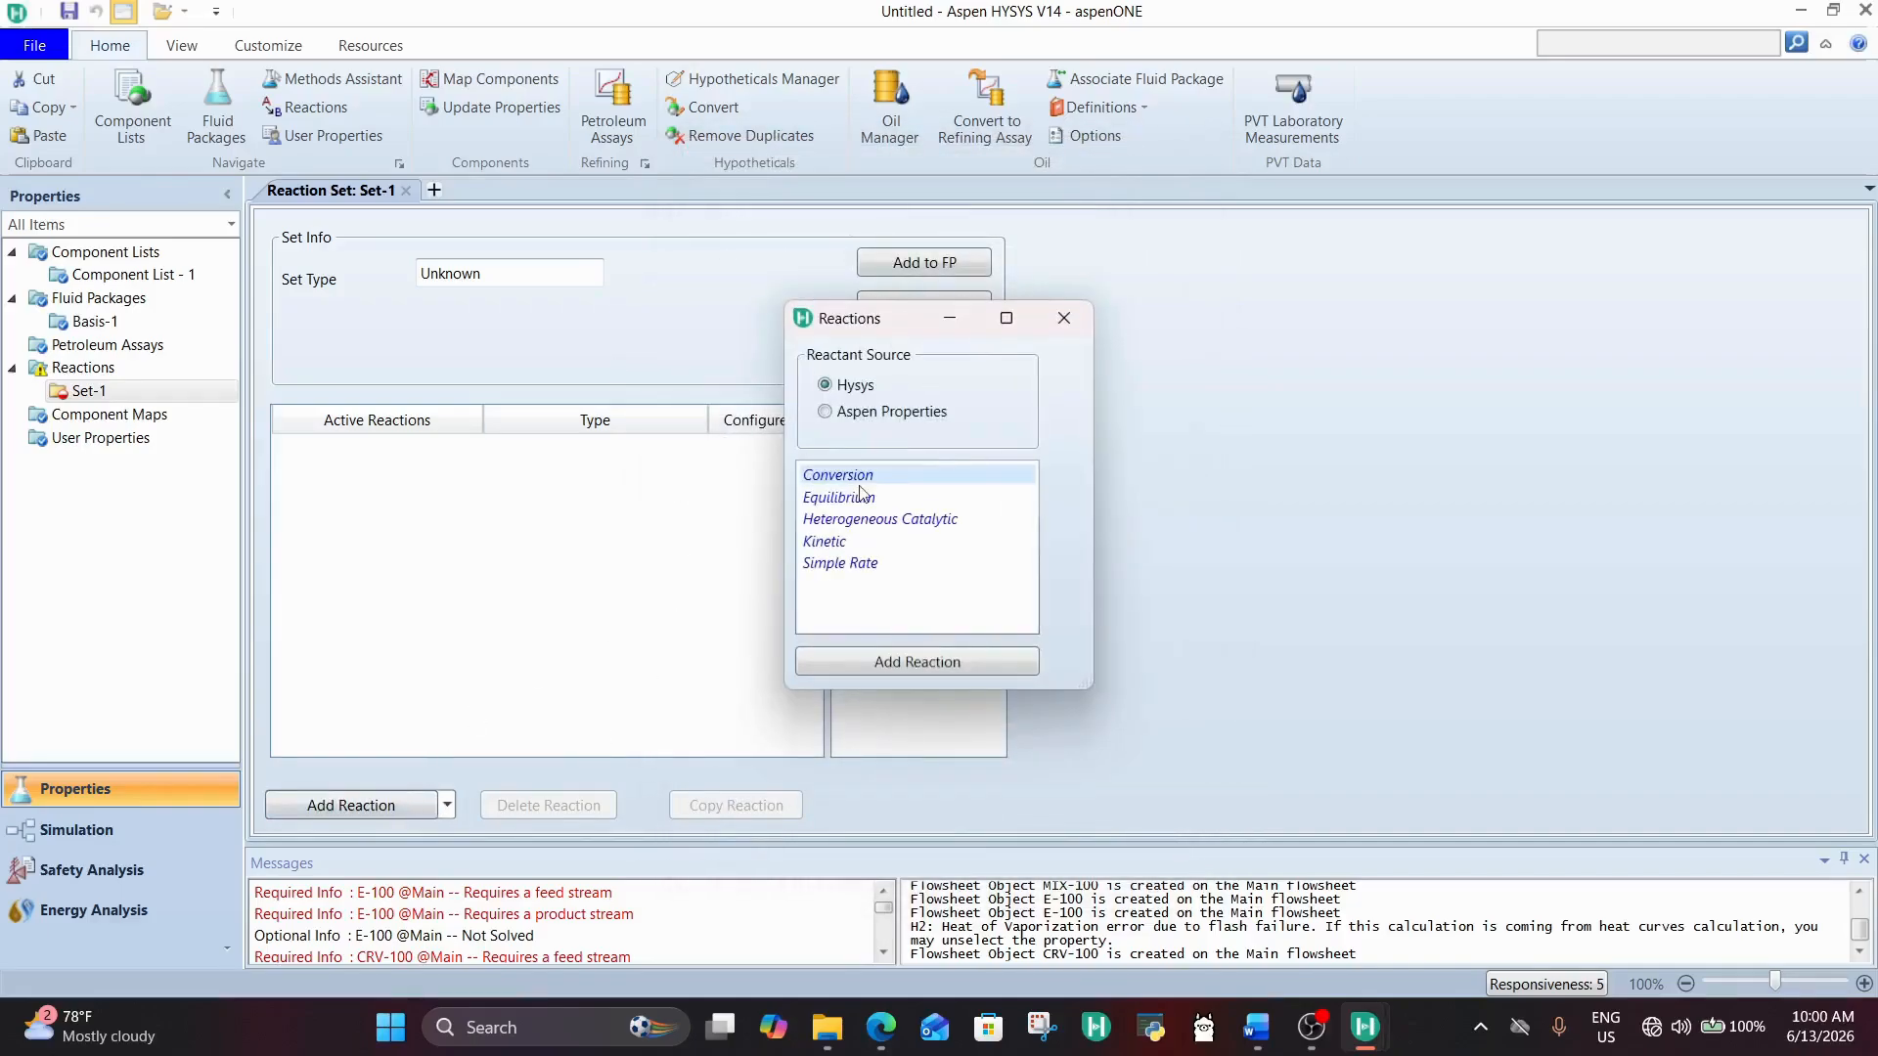
{"action": "left_click", "coordinate": [889, 662]}
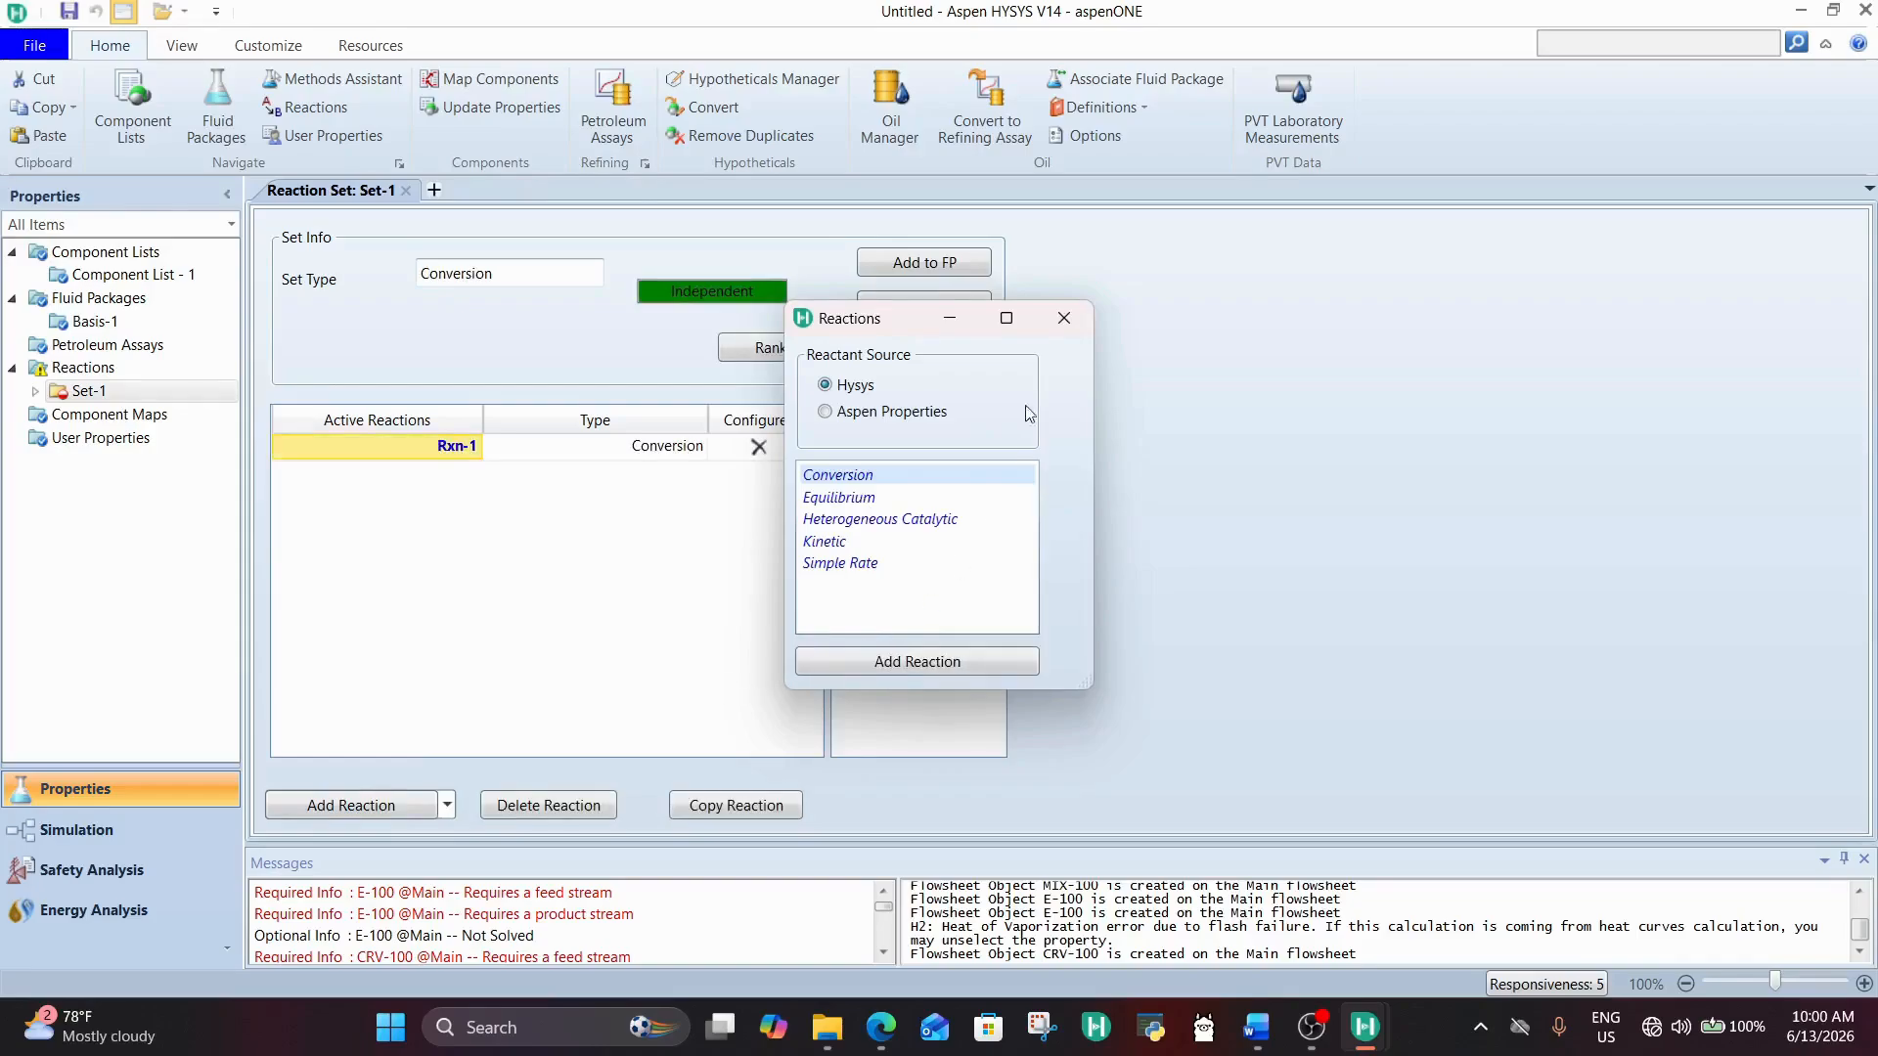
{"action": "left_click", "coordinate": [1064, 318]}
{"action": "double_click", "coordinate": [375, 442]}
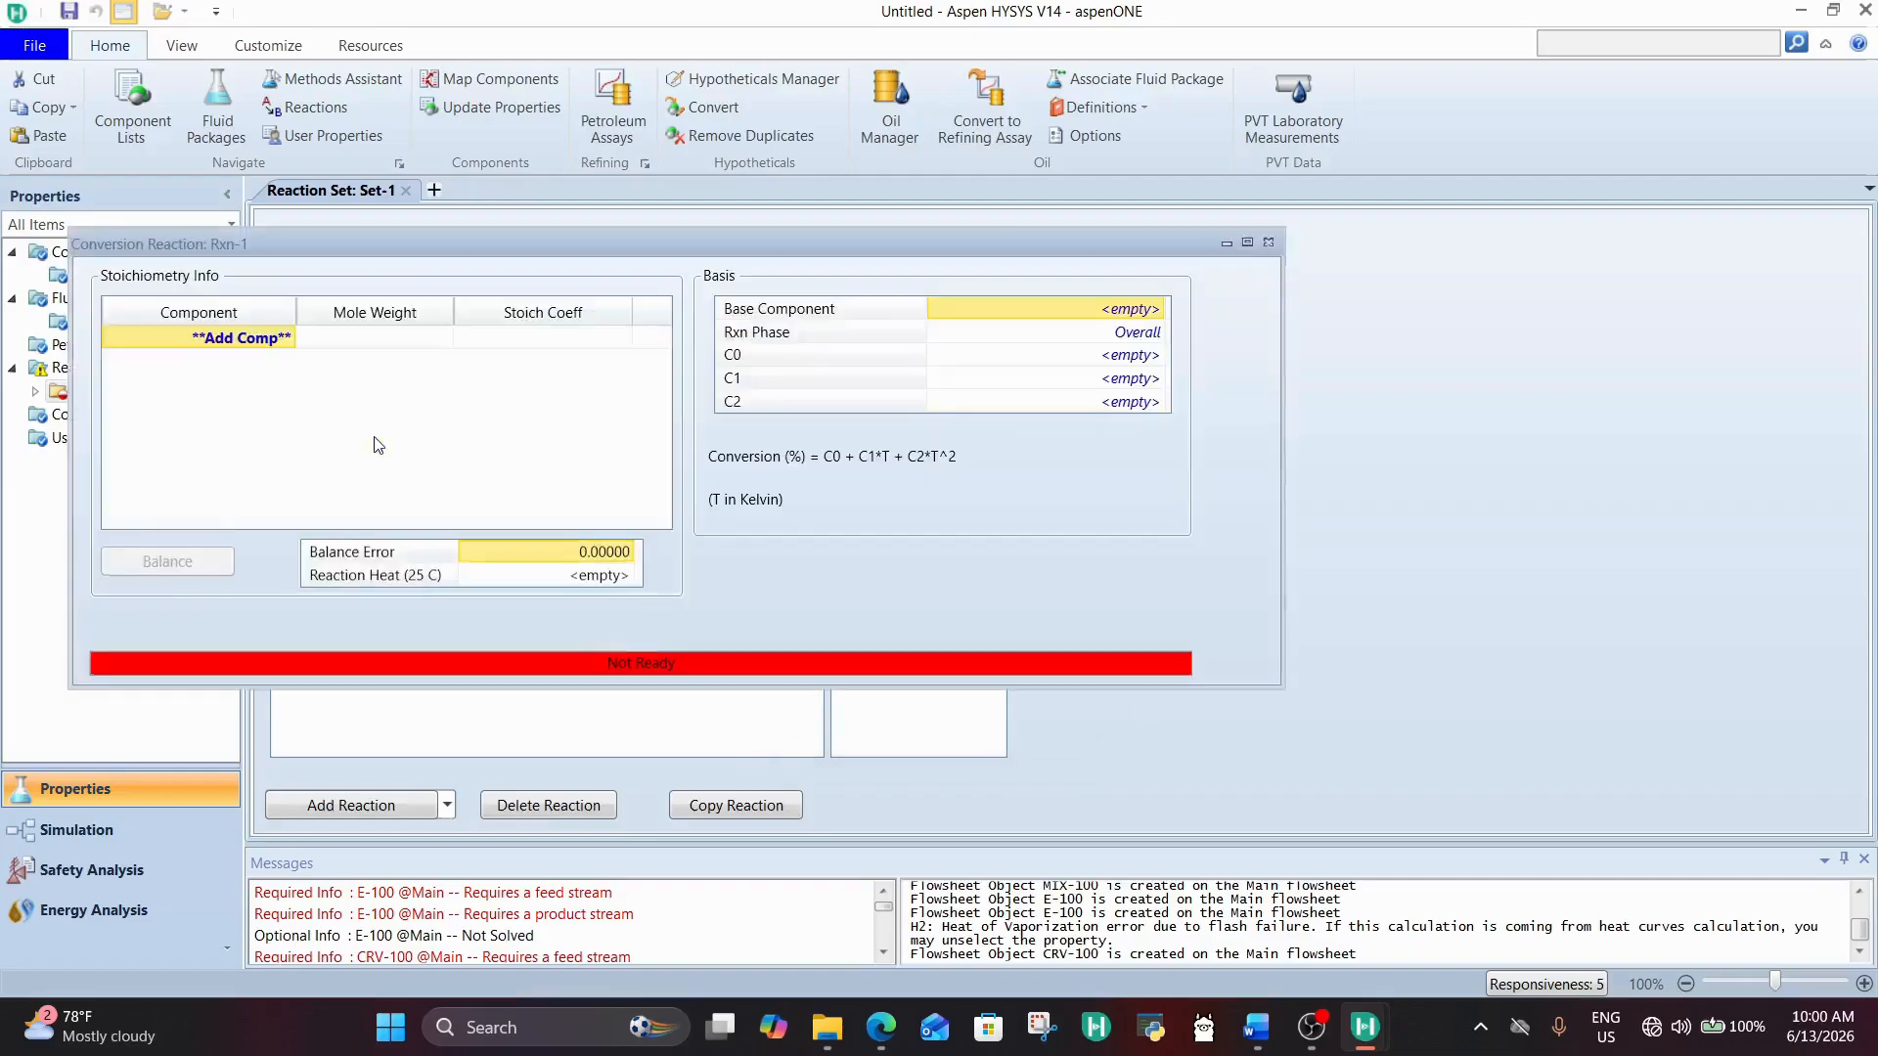
{"action": "left_click", "coordinate": [1265, 243]}
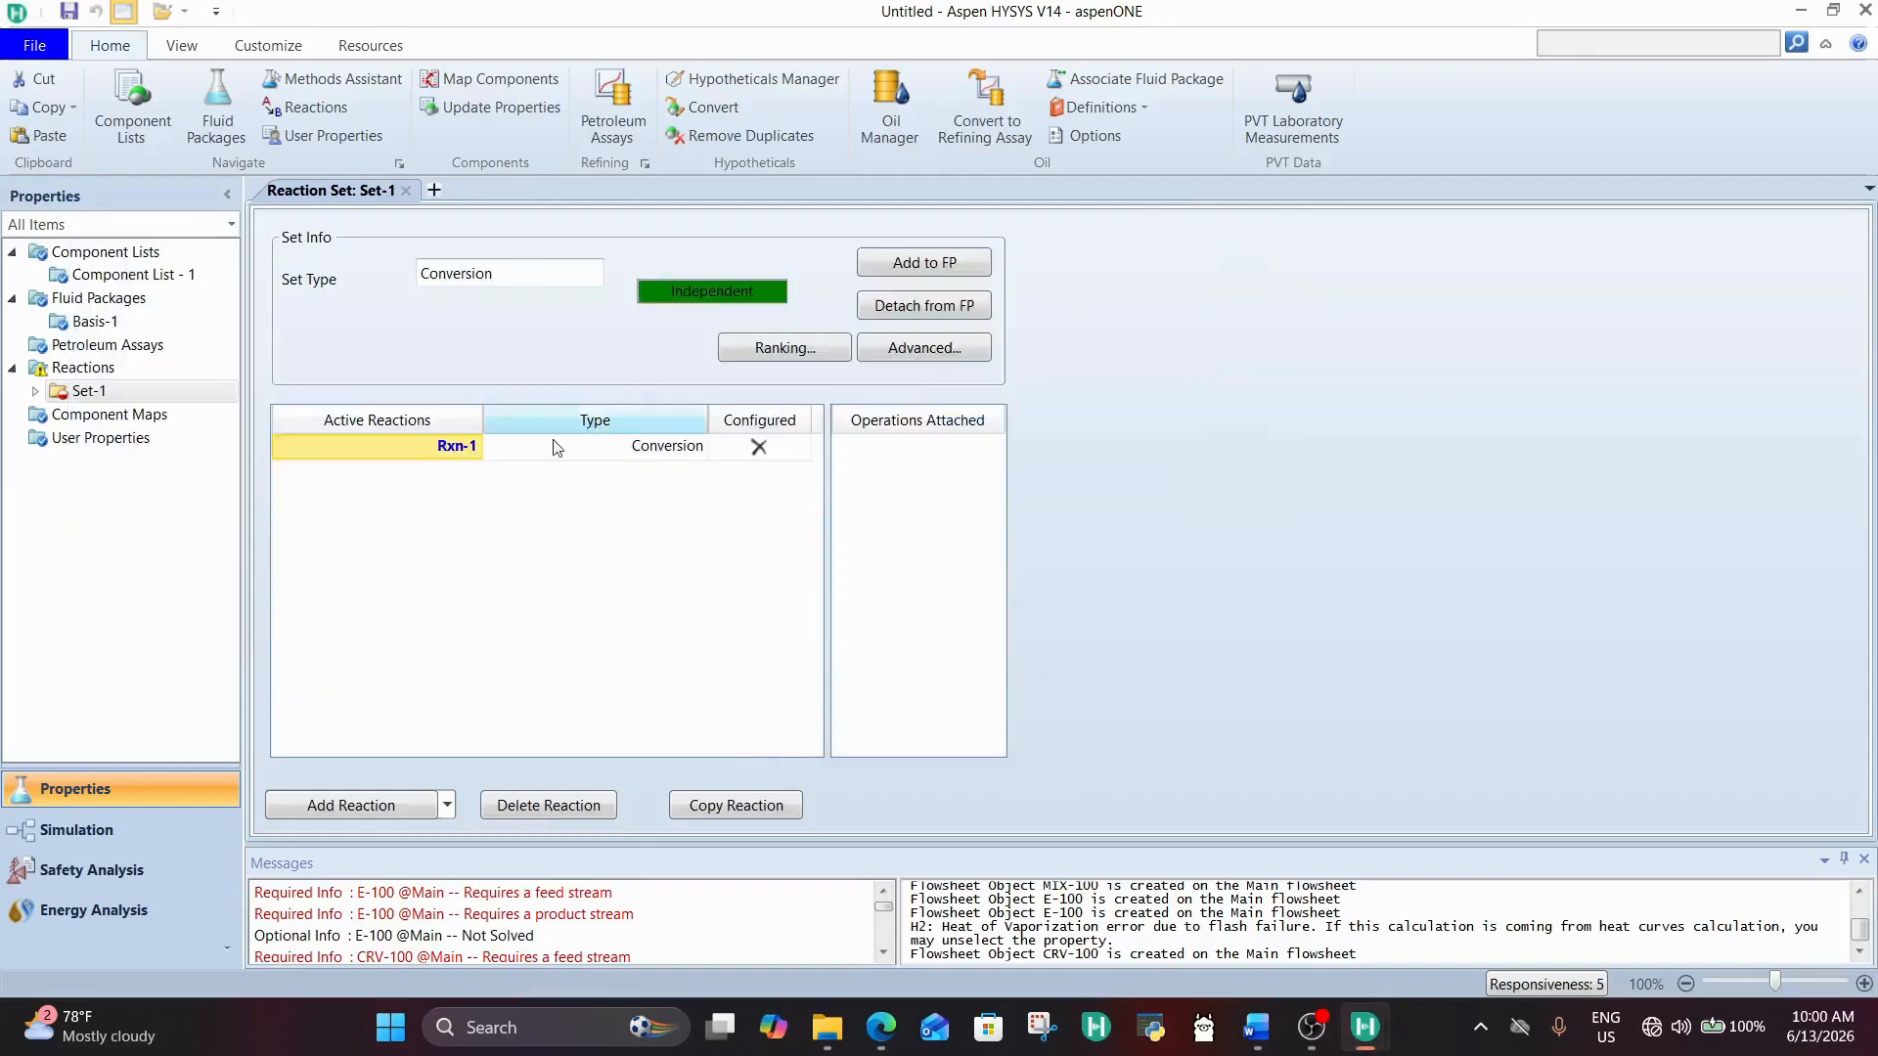
Step: Rename the conversion reaction in Set-1 as Ammonia Synthesis
{"action": "left_click", "coordinate": [448, 452]}
{"action": "type", "text": "A"}
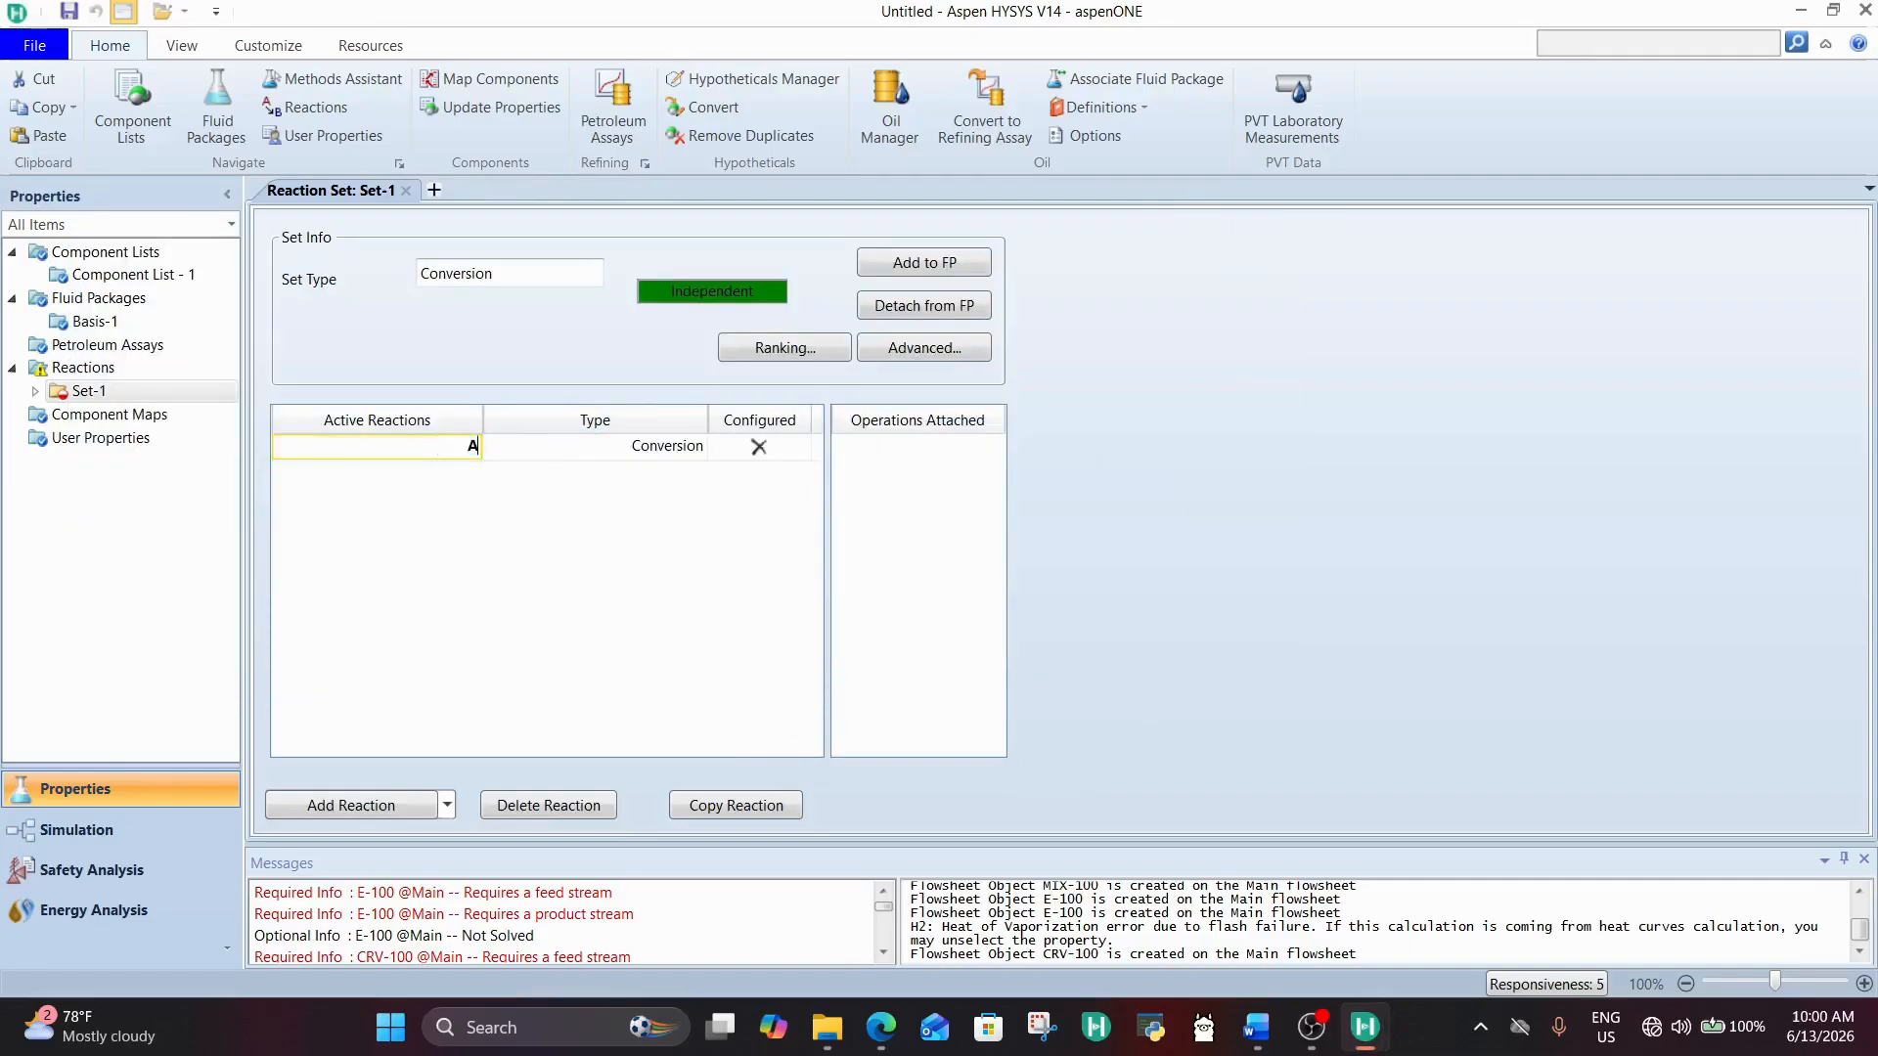
{"action": "type", "text": "mmonia Synthesis"}
{"action": "key", "text": "Return"}
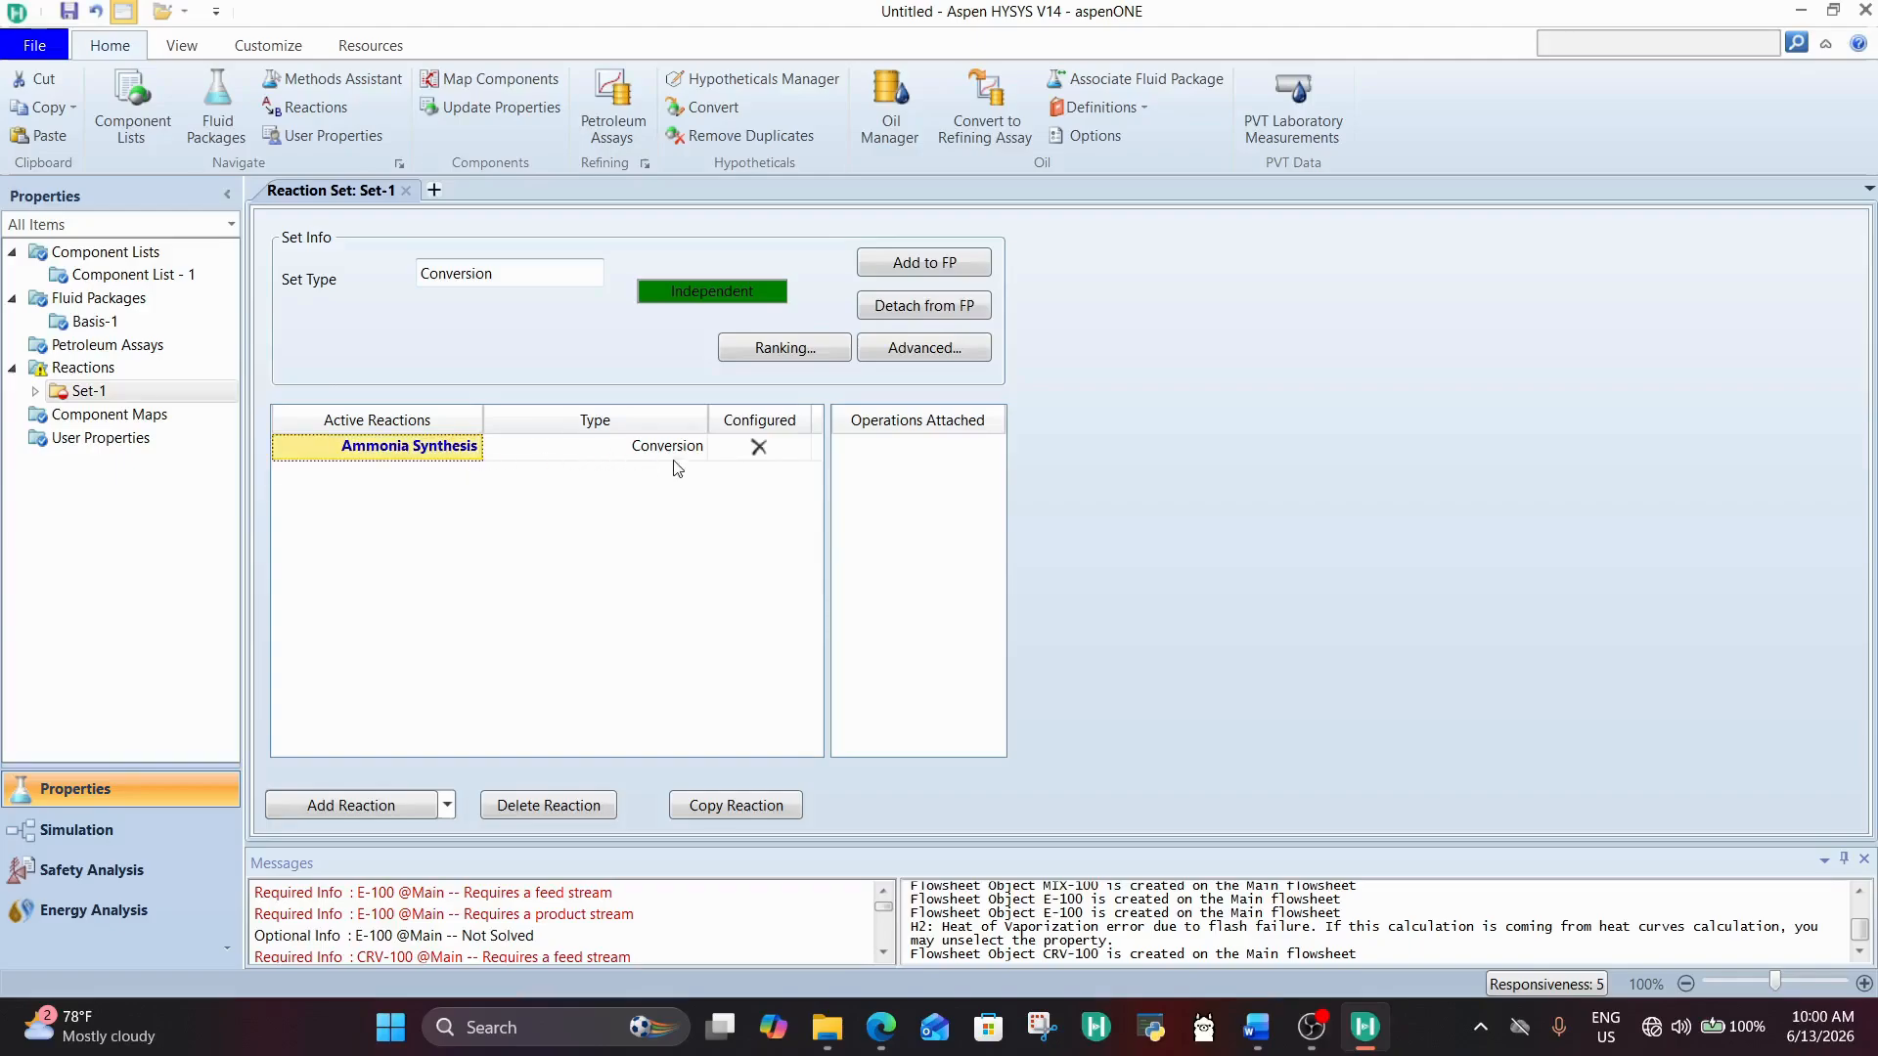
Step: Open the Ammonia Synthesis reaction and add nitrogen, hydrogen and ammonia as its stoichiometry components
{"action": "double_click", "coordinate": [433, 445]}
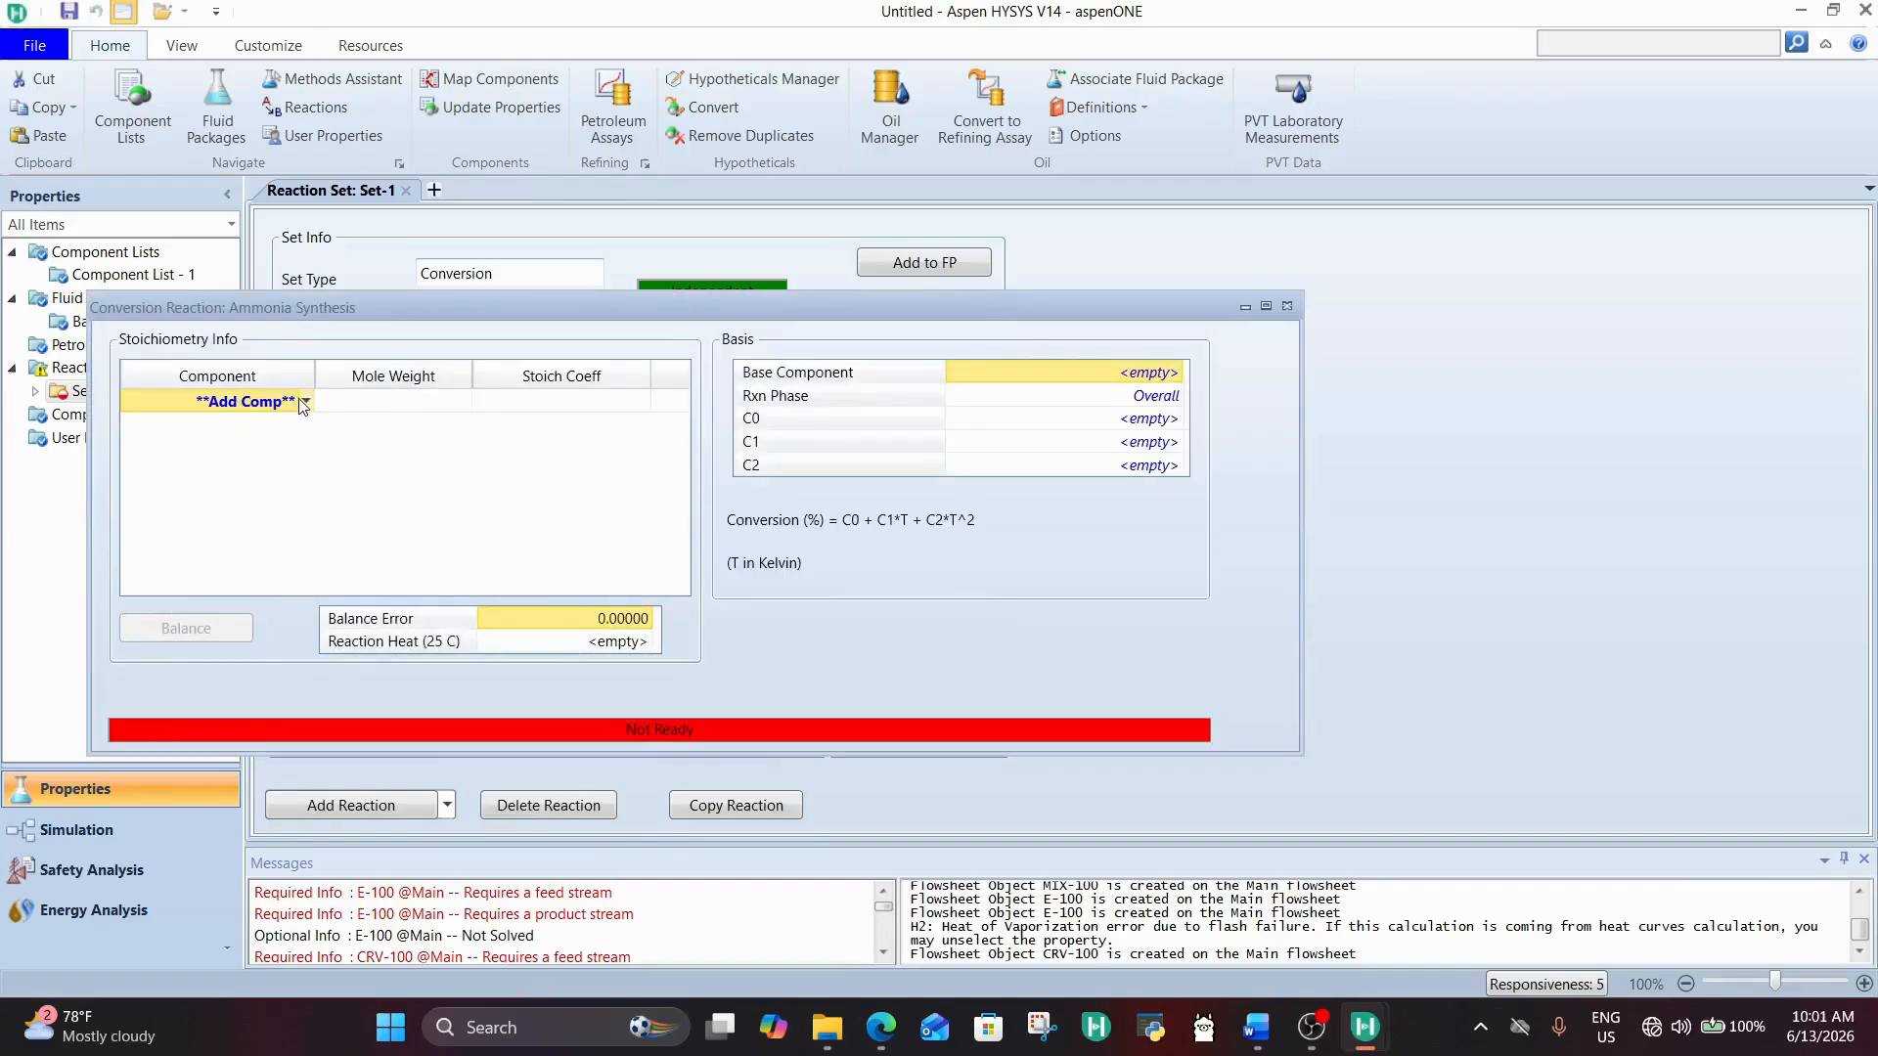
{"action": "left_click", "coordinate": [306, 401]}
{"action": "left_click", "coordinate": [224, 442]}
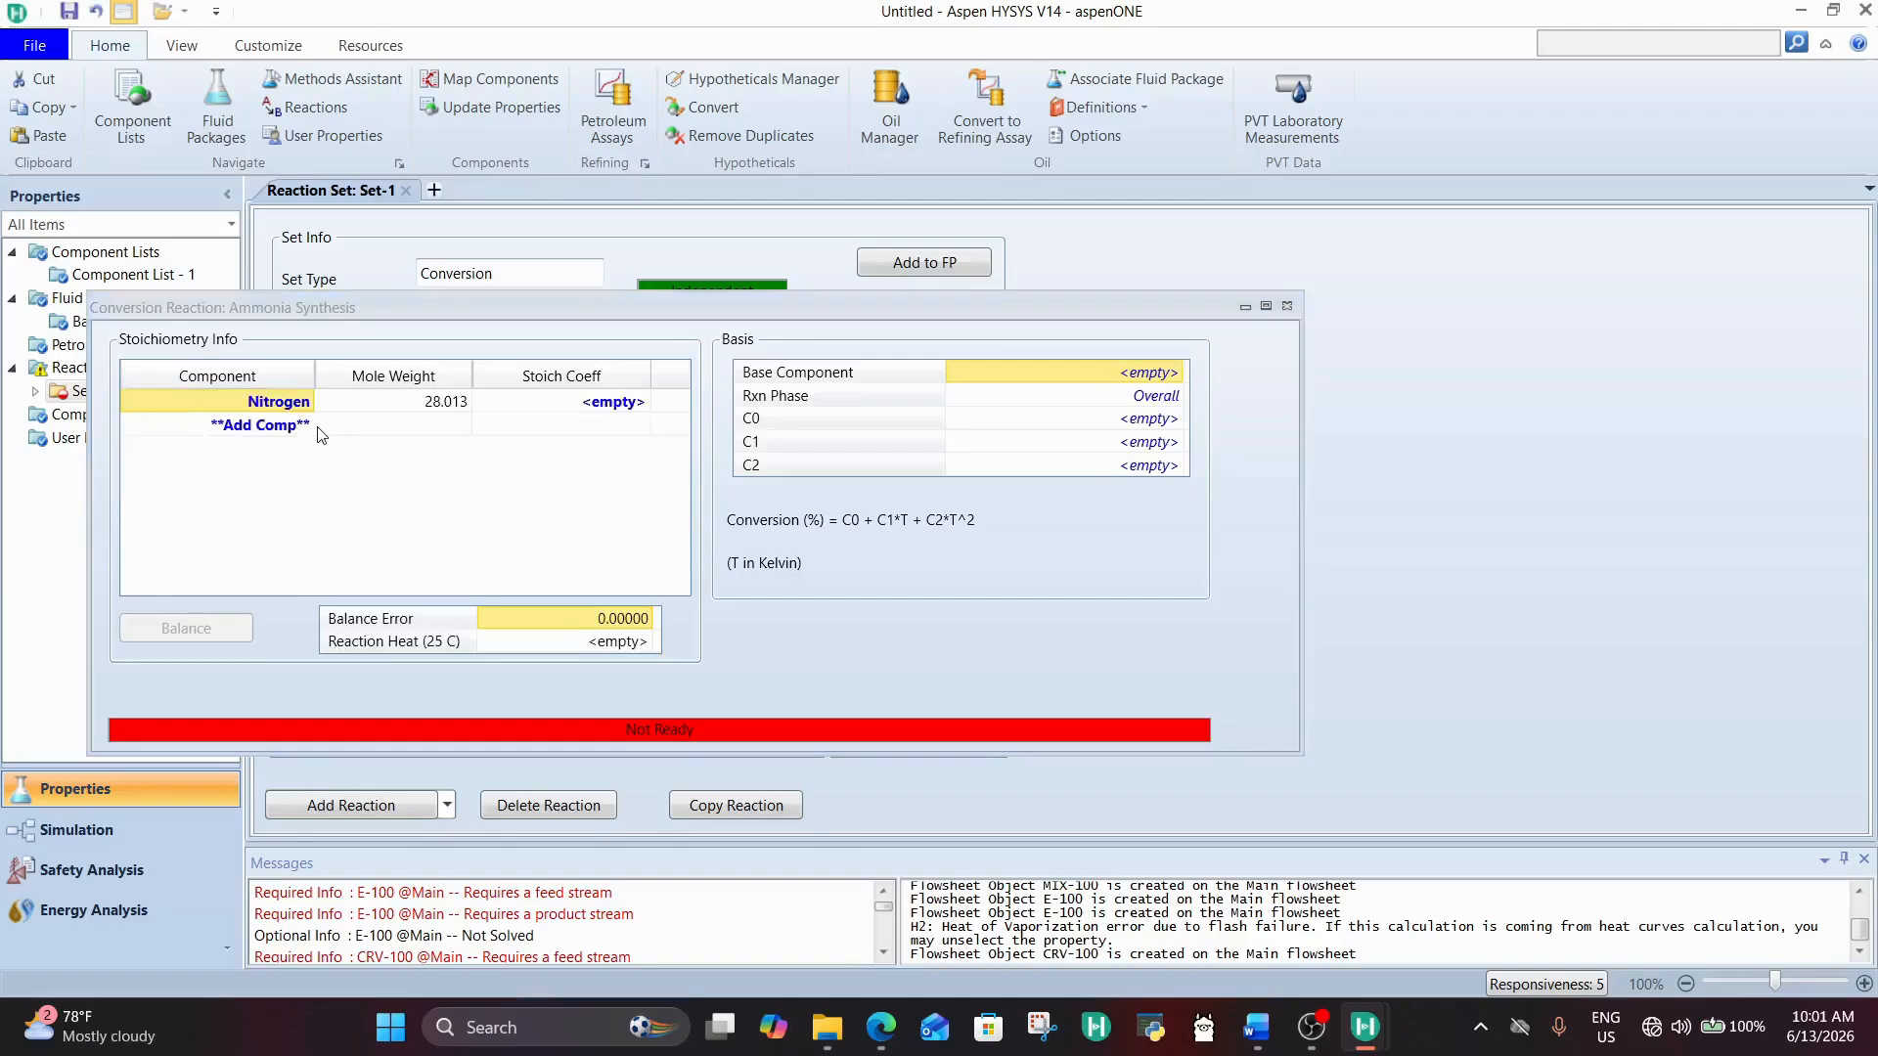
{"action": "left_click", "coordinate": [306, 424]}
{"action": "left_click", "coordinate": [279, 460]}
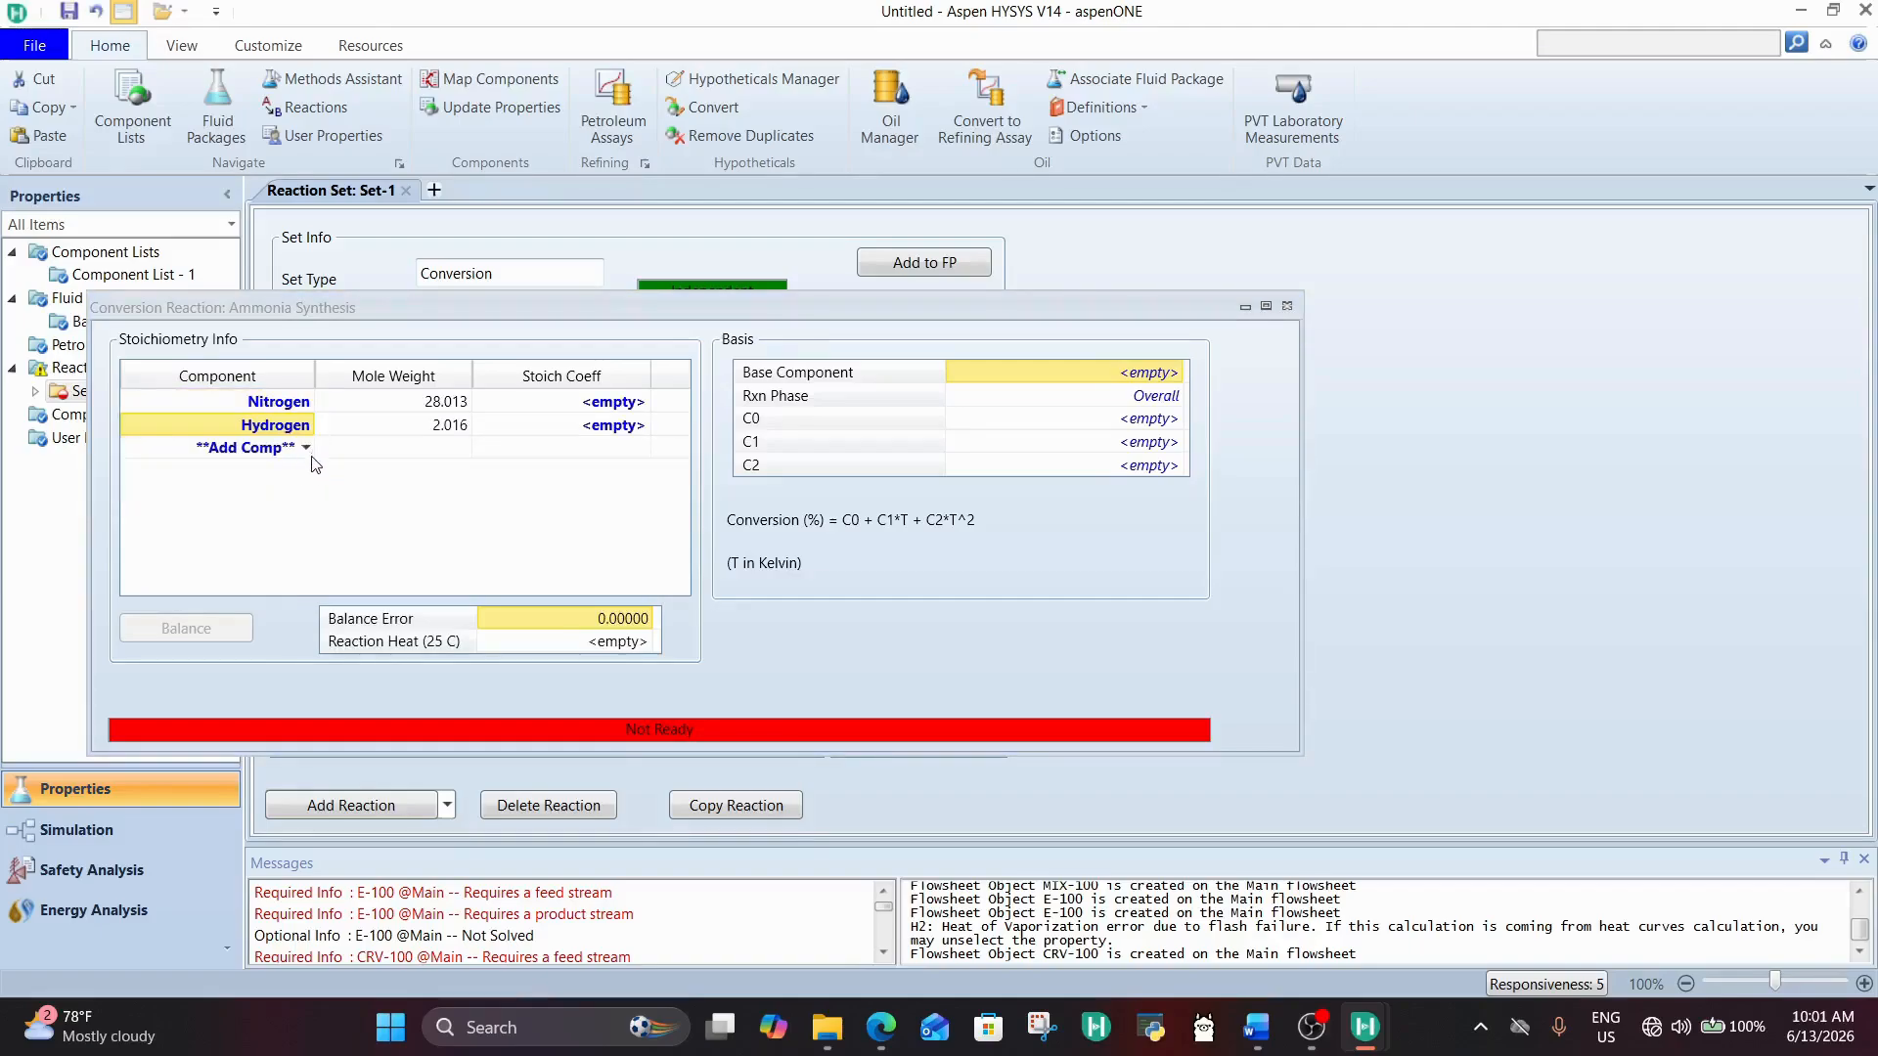
{"action": "left_click", "coordinate": [306, 448]}
{"action": "left_click", "coordinate": [275, 481]}
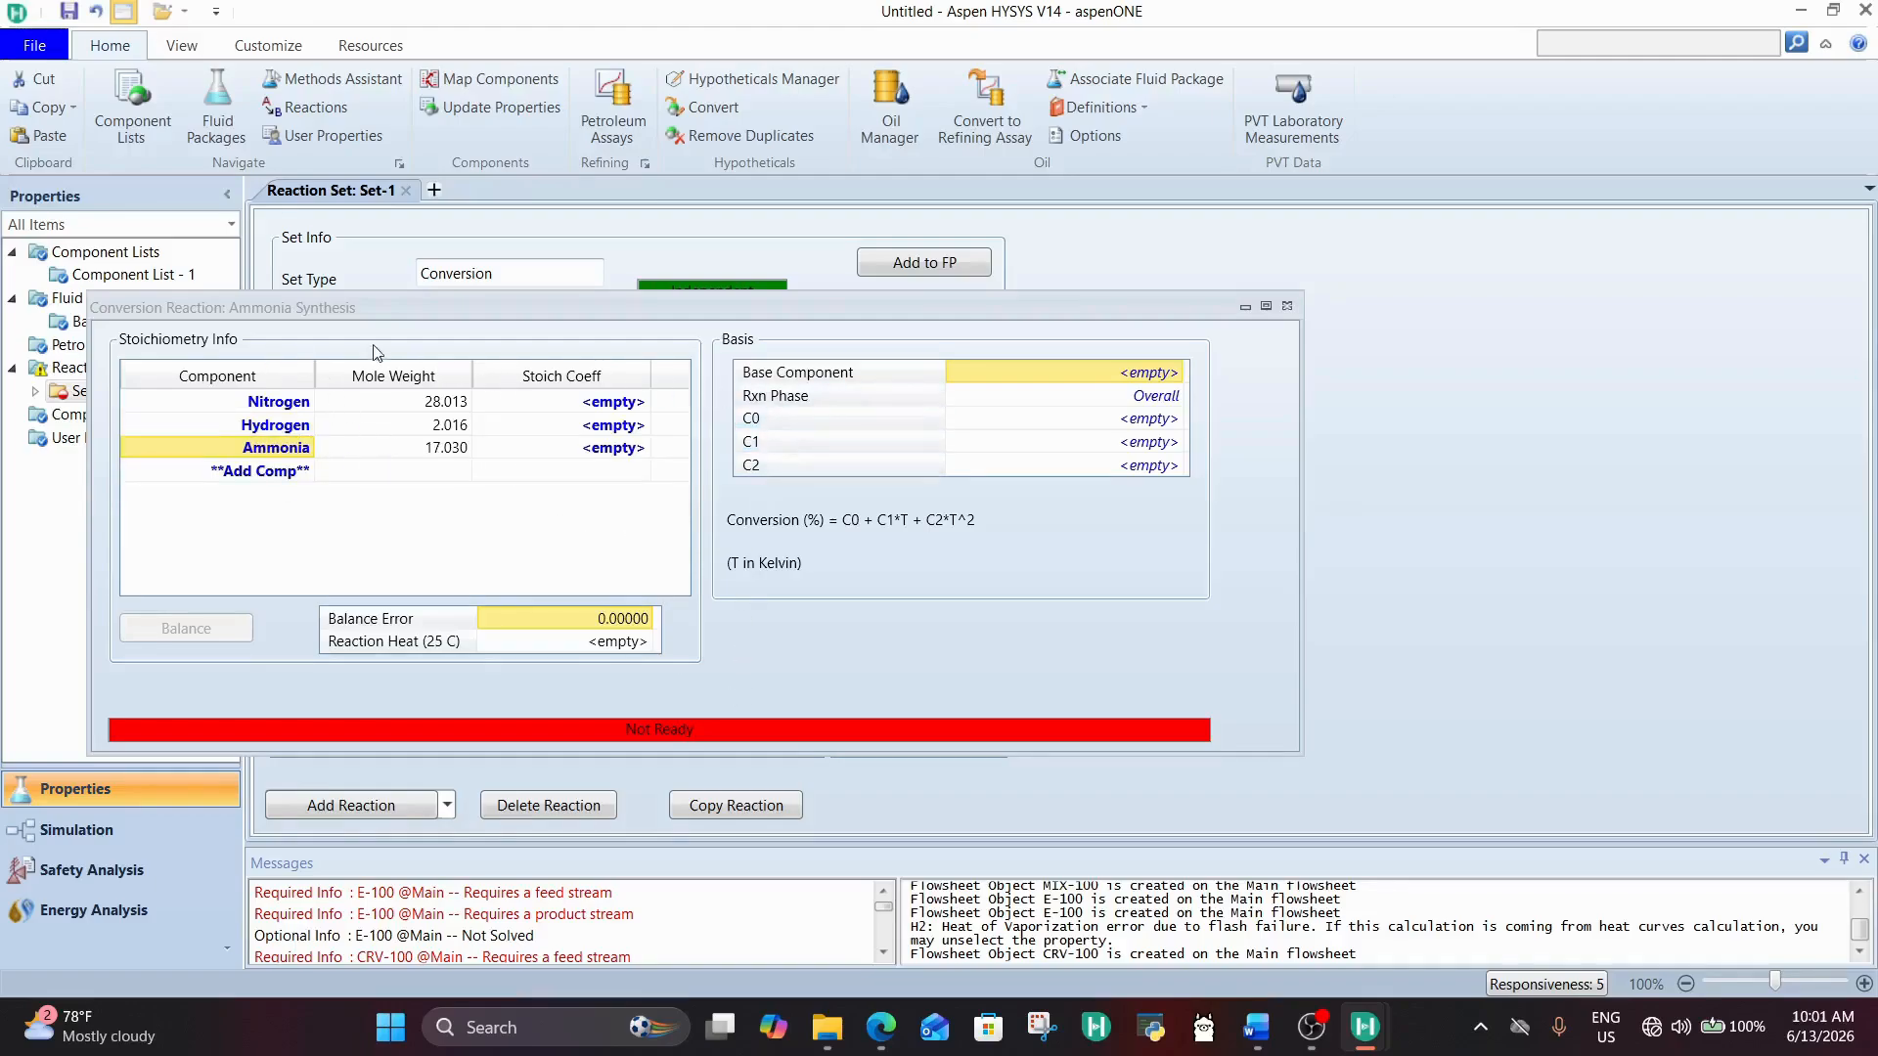
{"action": "left_click", "coordinate": [708, 810]}
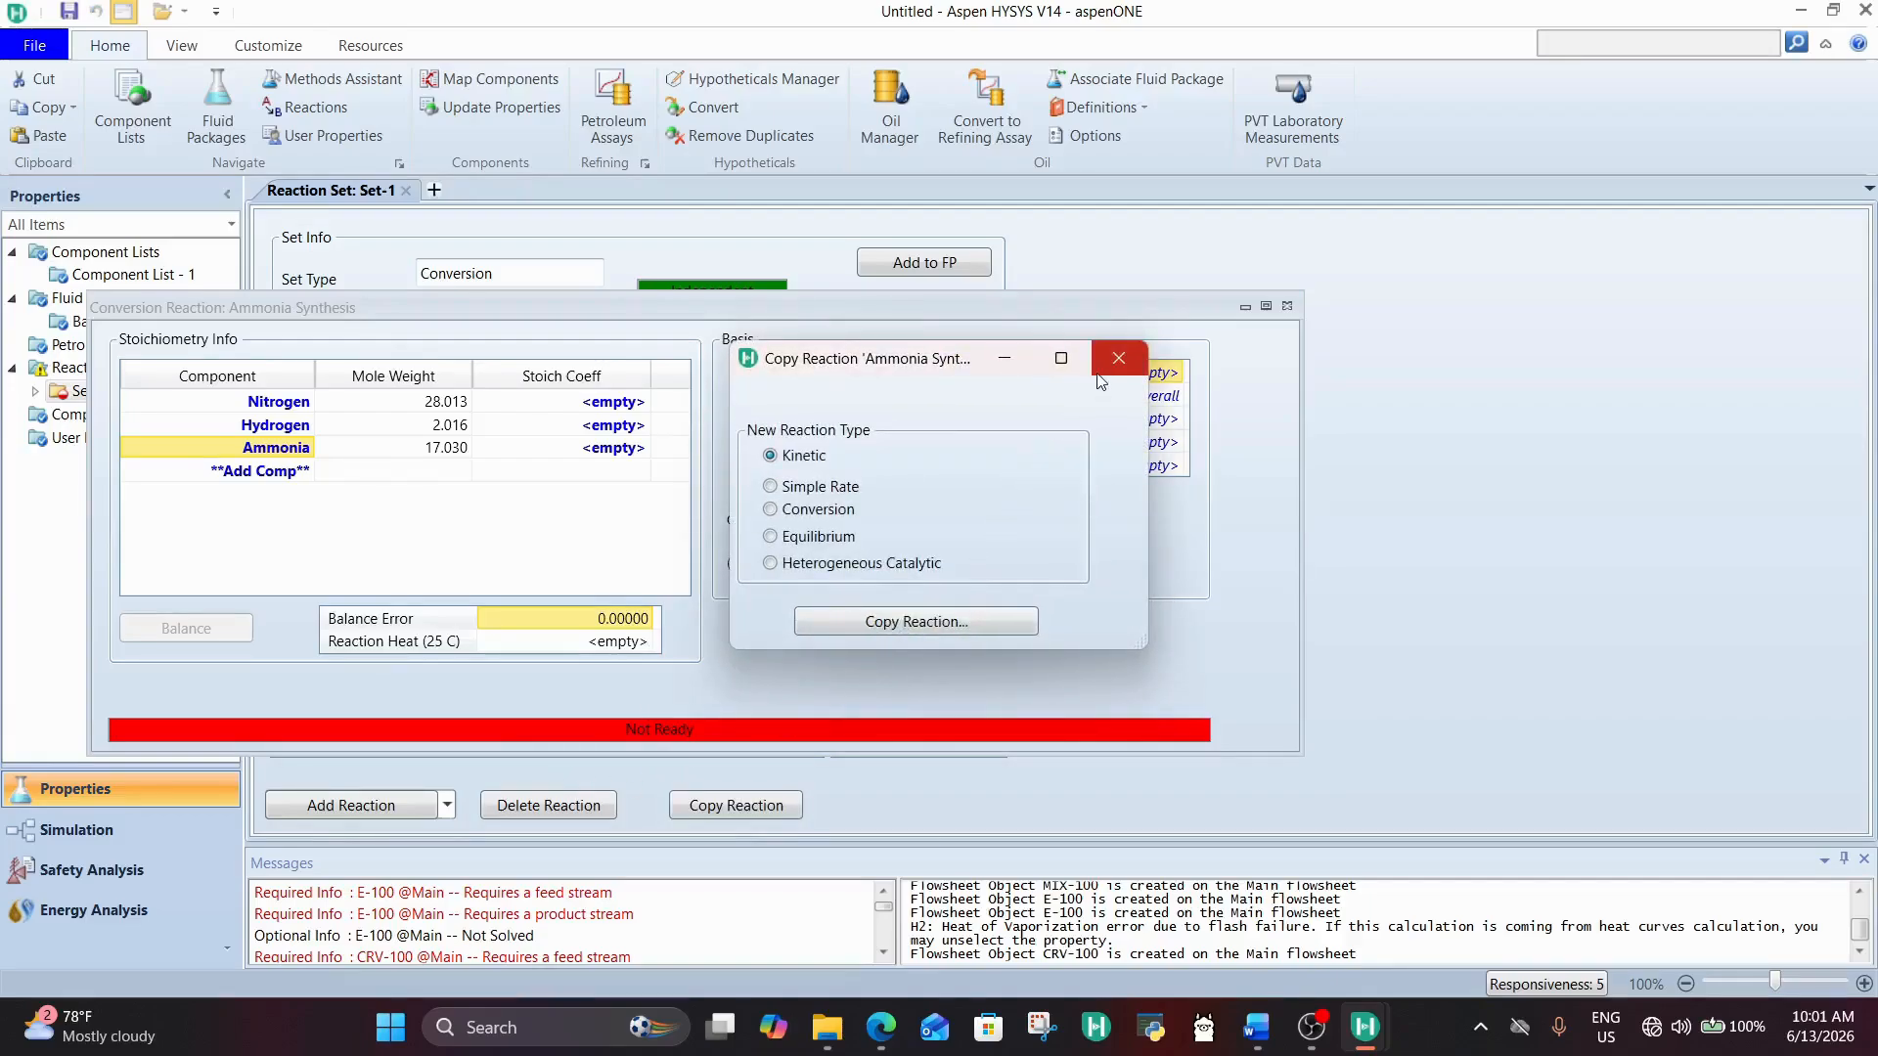
{"action": "left_click", "coordinate": [1117, 358]}
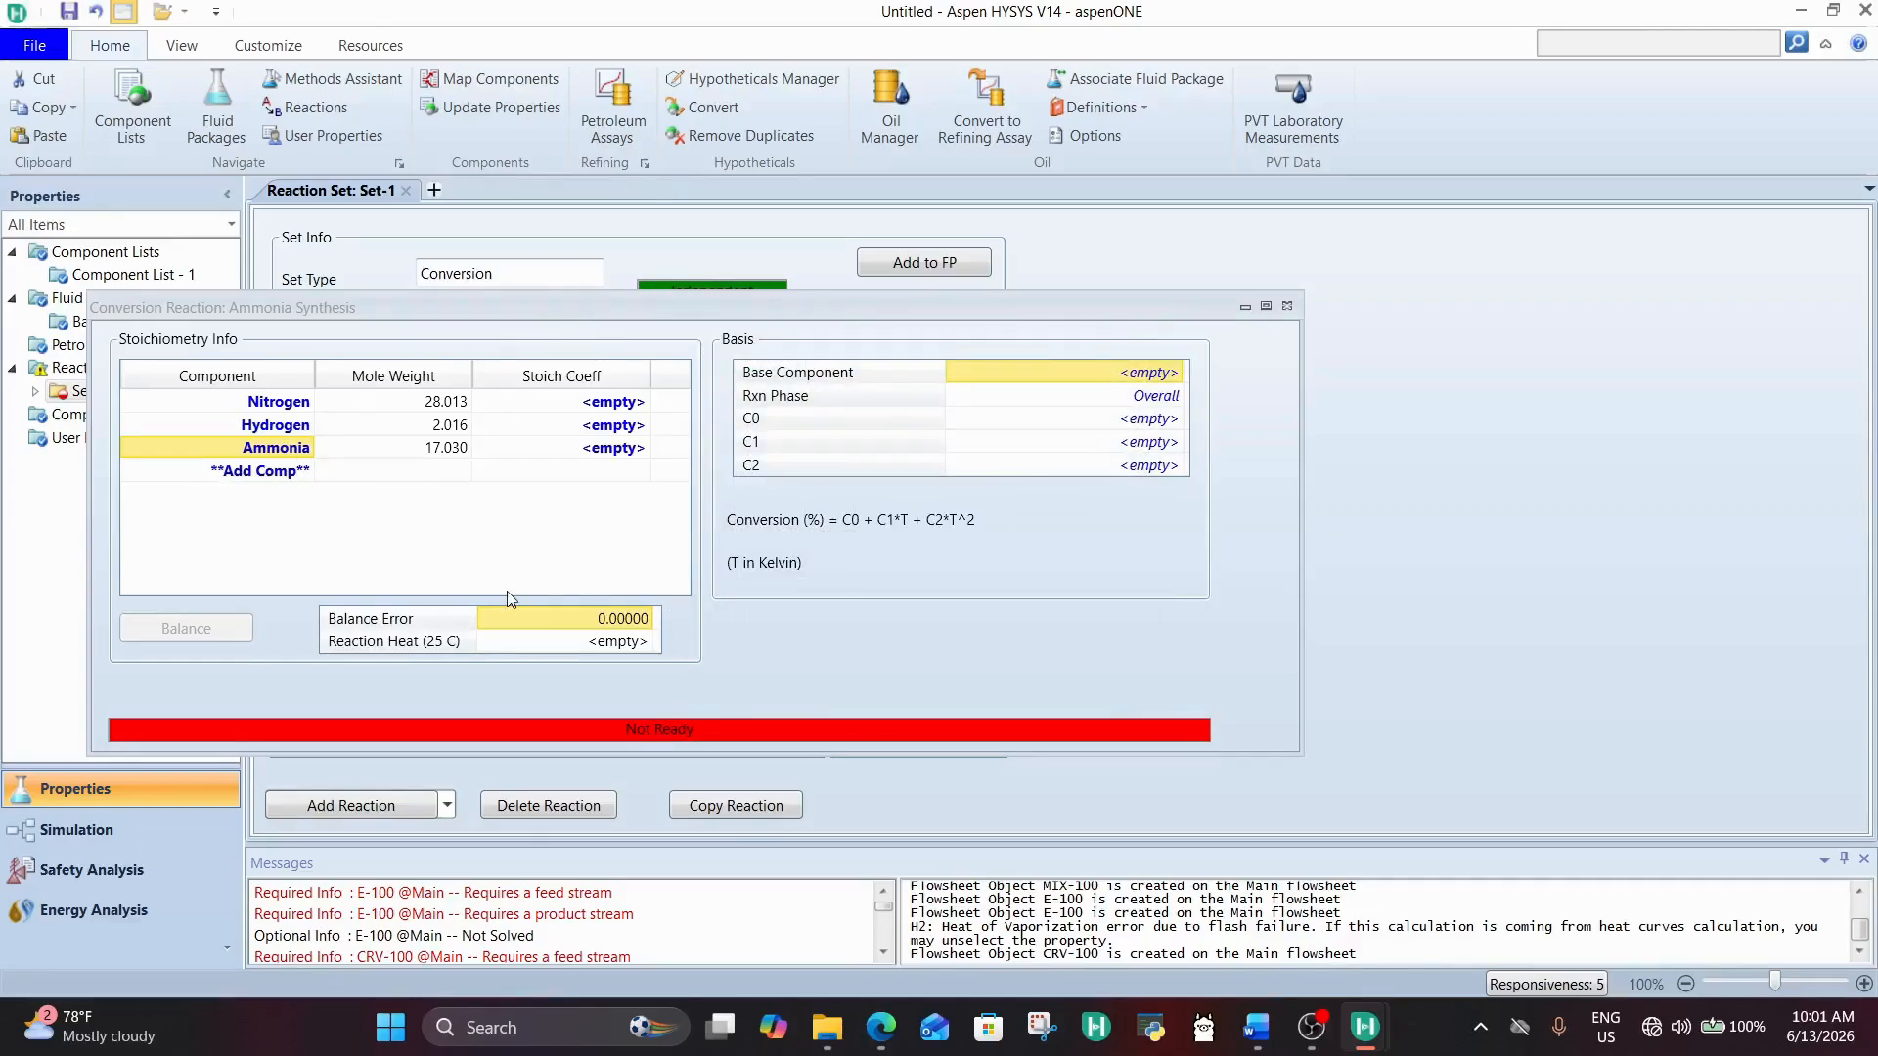
{"action": "mouse_move", "coordinate": [976, 379]}
{"action": "left_click", "coordinate": [1179, 373]}
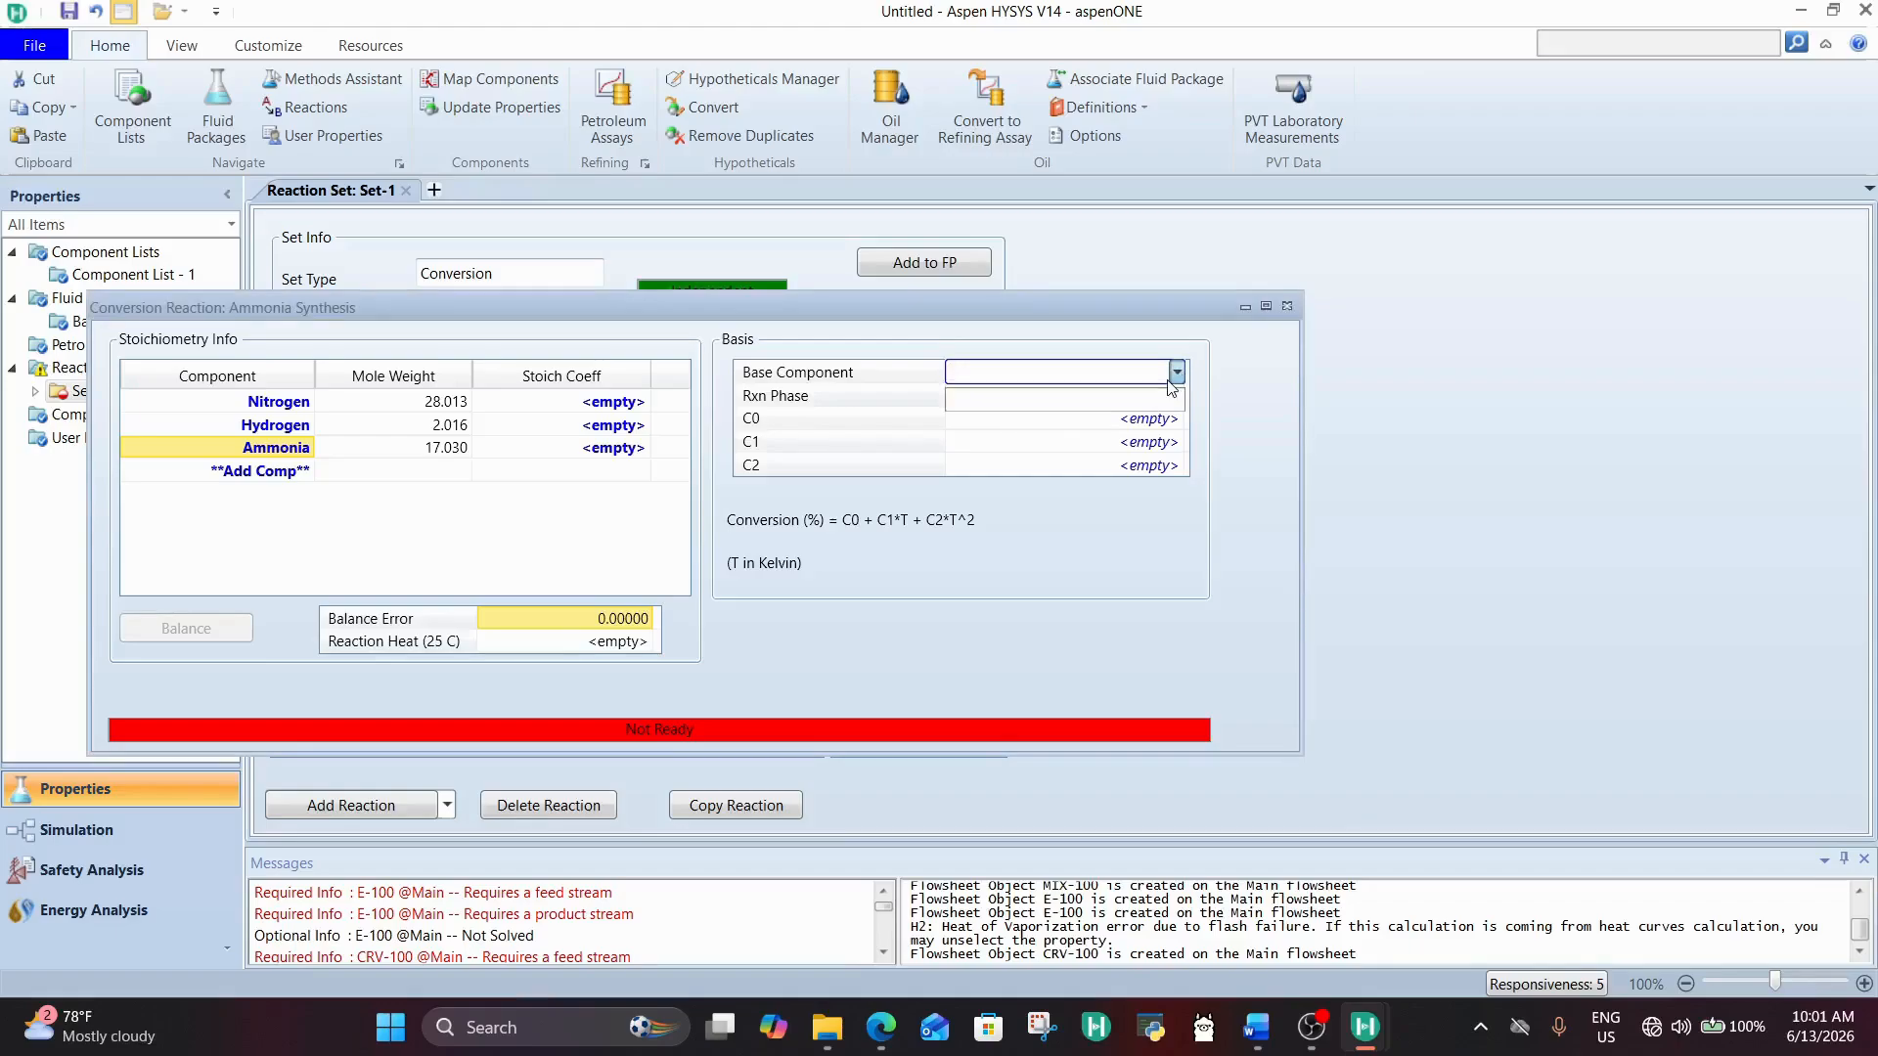
{"action": "left_click", "coordinate": [1174, 376]}
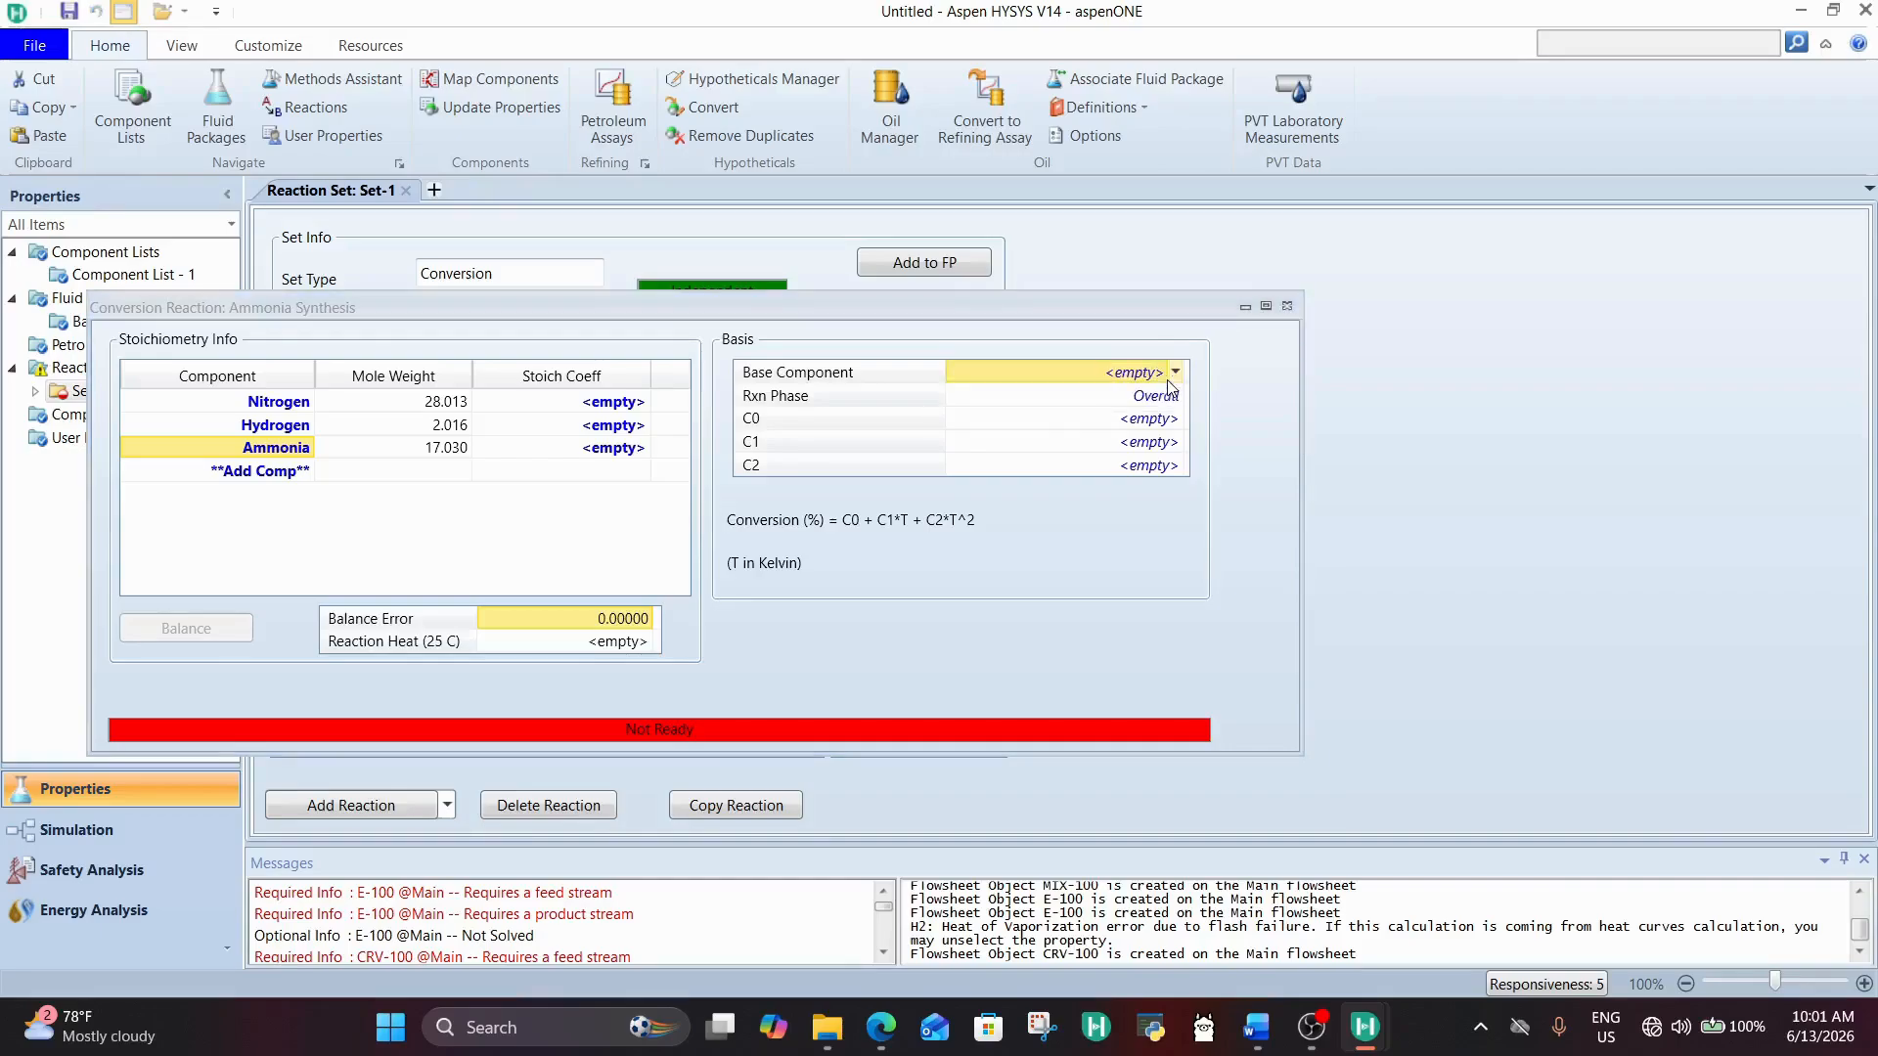
{"action": "left_click", "coordinate": [1176, 376]}
{"action": "left_click", "coordinate": [1176, 378]}
Step: Check the stoichiometric coefficients in the DESIGN MISSION Word document and enter -1 for nitrogen, -3 for hydrogen and 2 for ammonia in HYSYS
{"action": "left_click", "coordinate": [585, 402]}
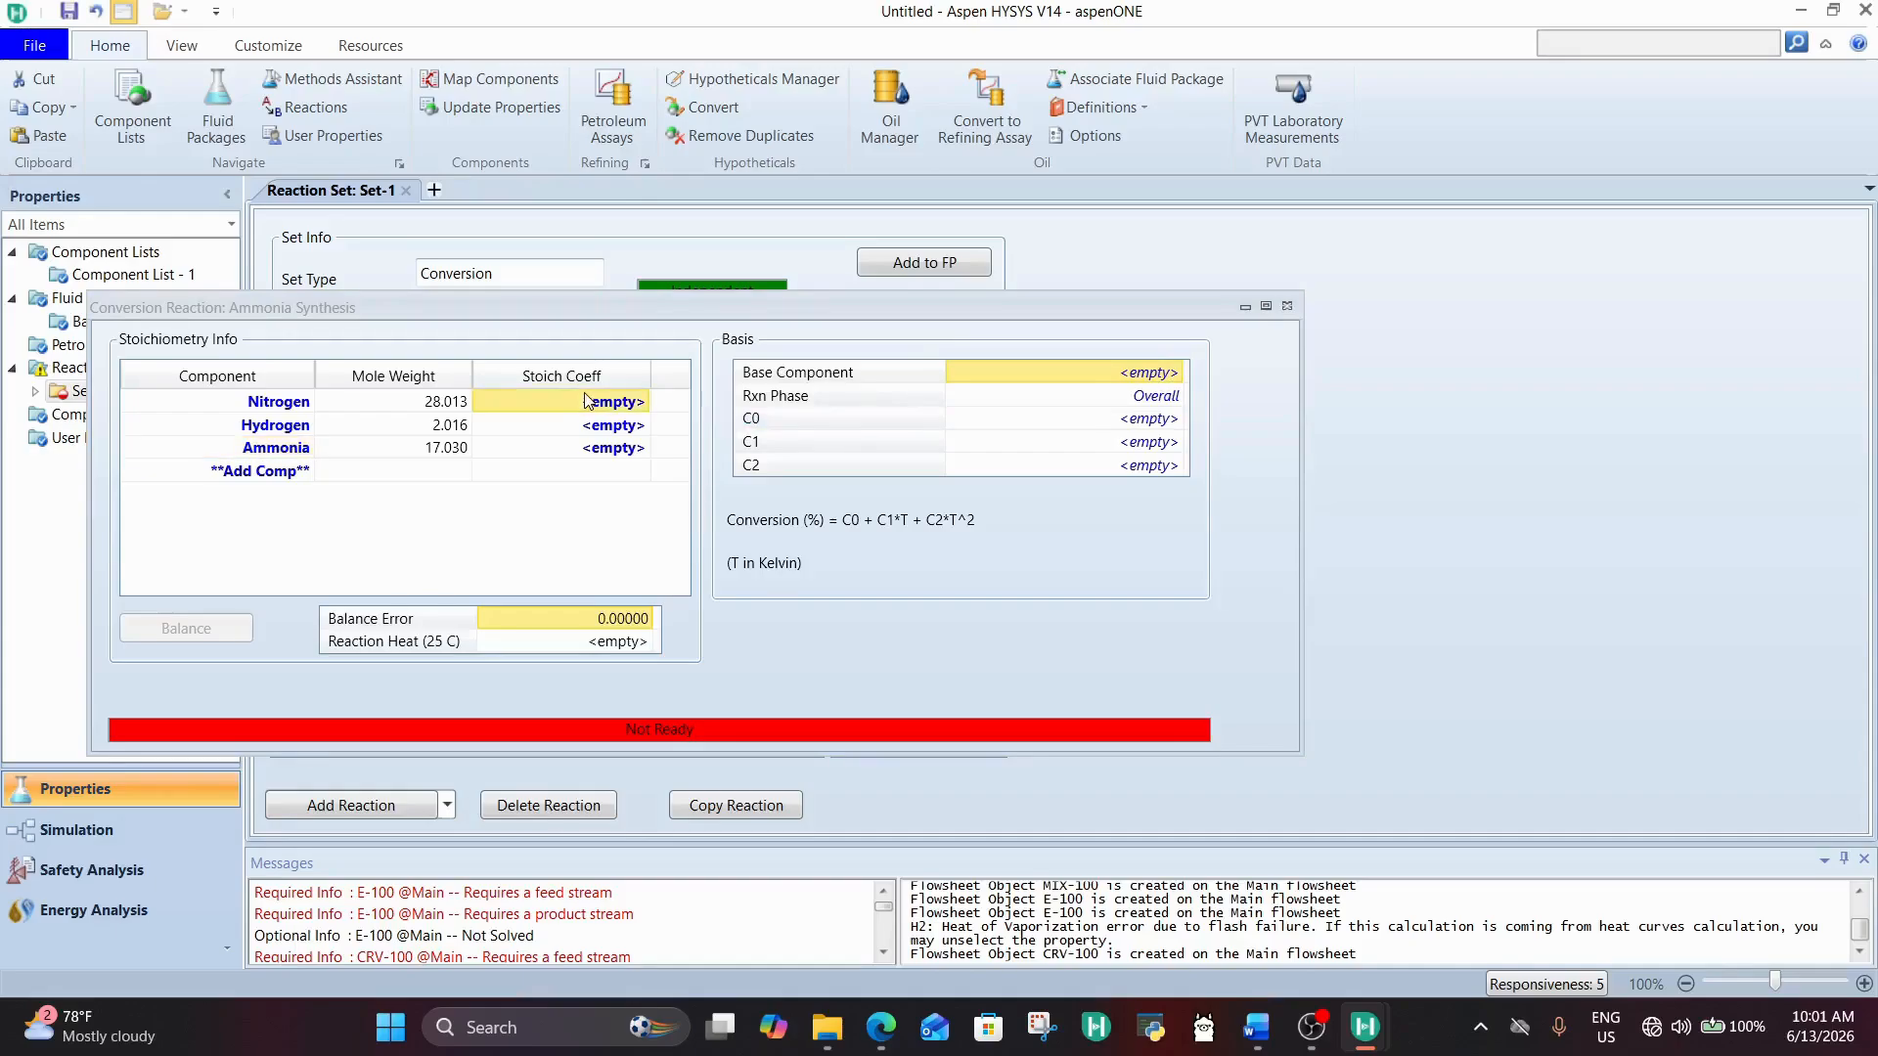
{"action": "left_click", "coordinate": [1256, 1039]}
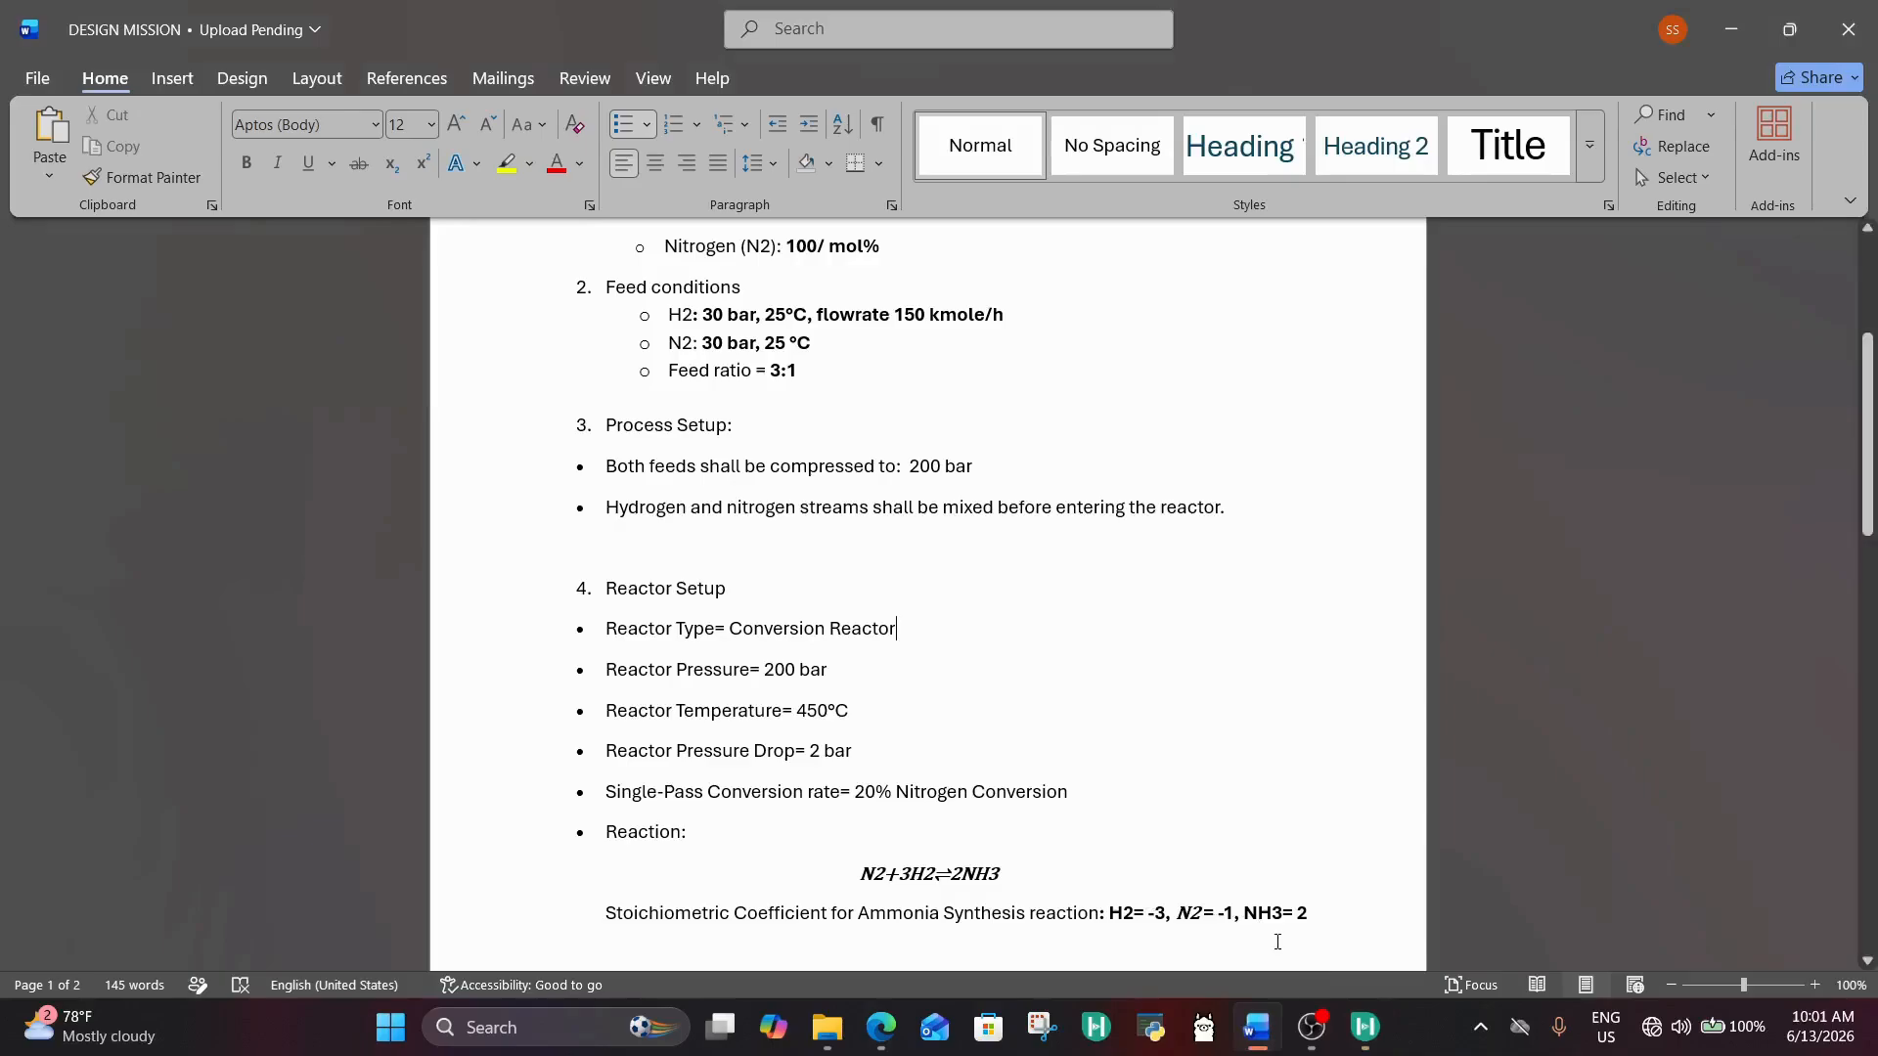
{"action": "mouse_move", "coordinate": [1365, 1027]}
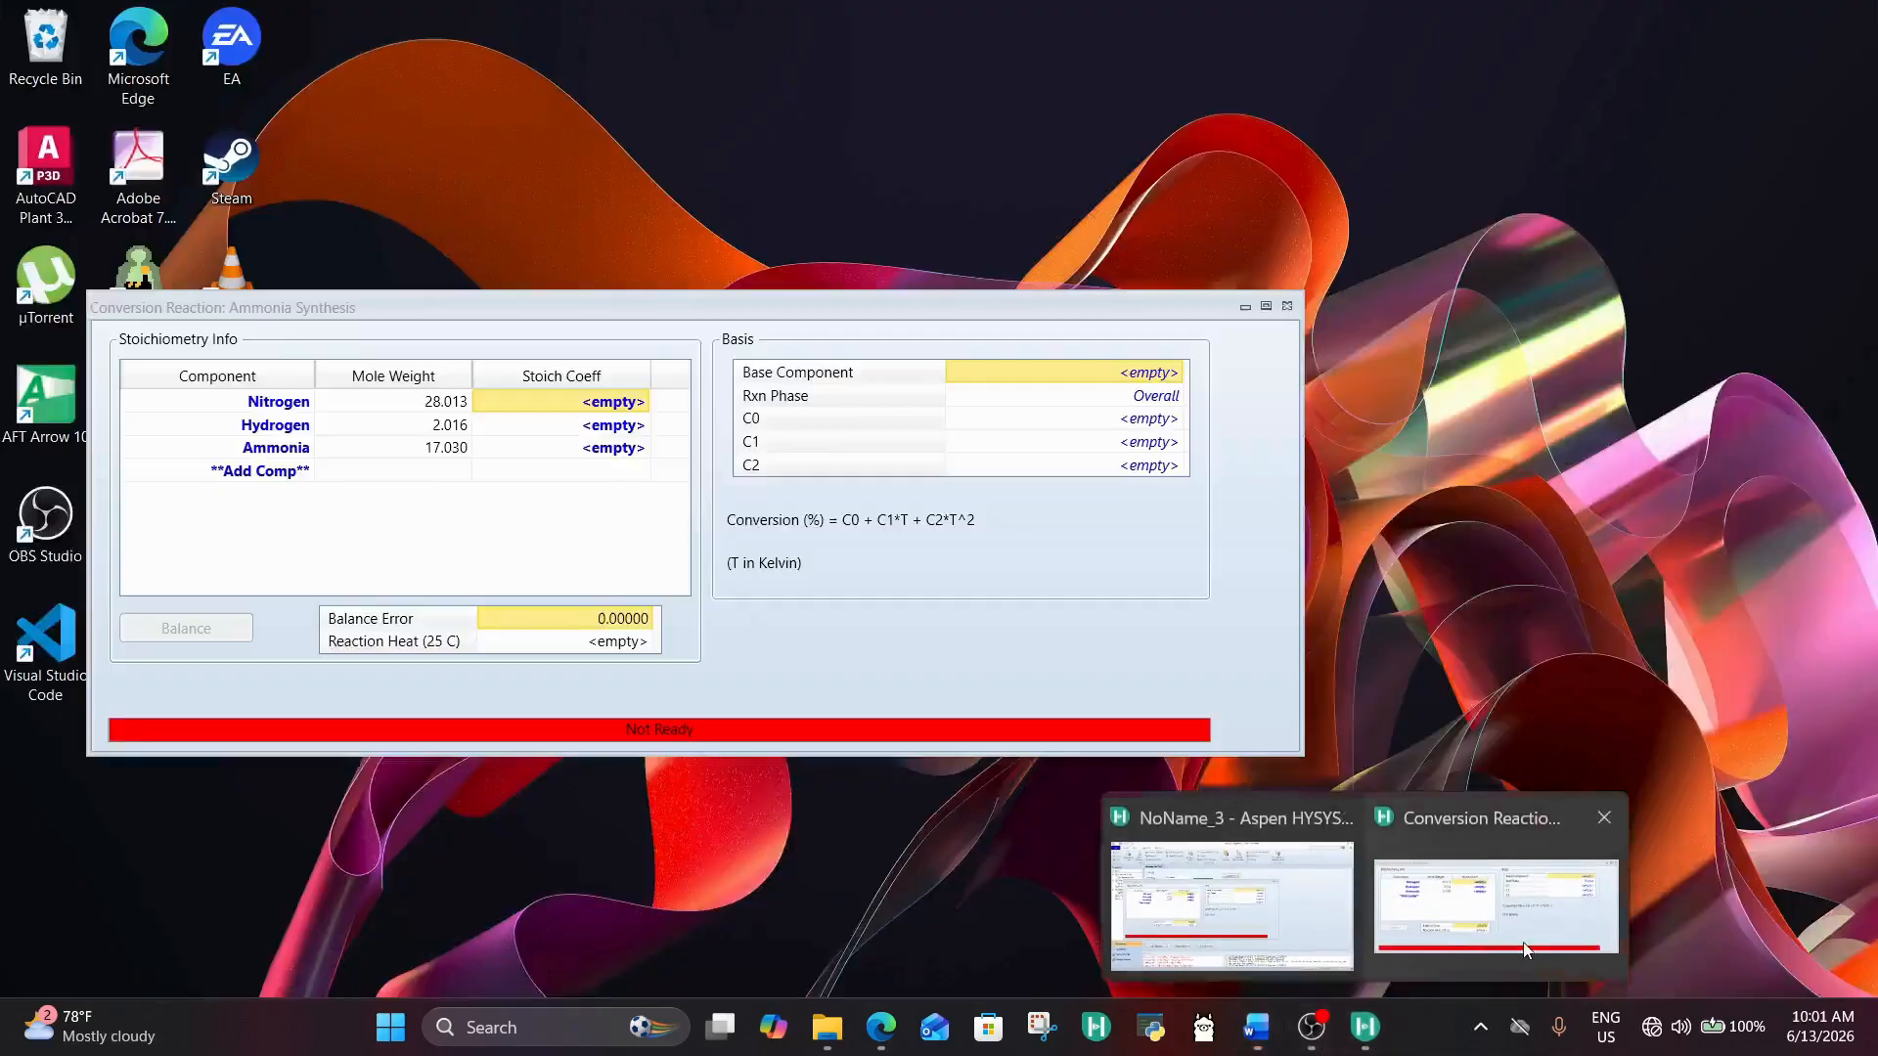
{"action": "left_click", "coordinate": [1448, 911]}
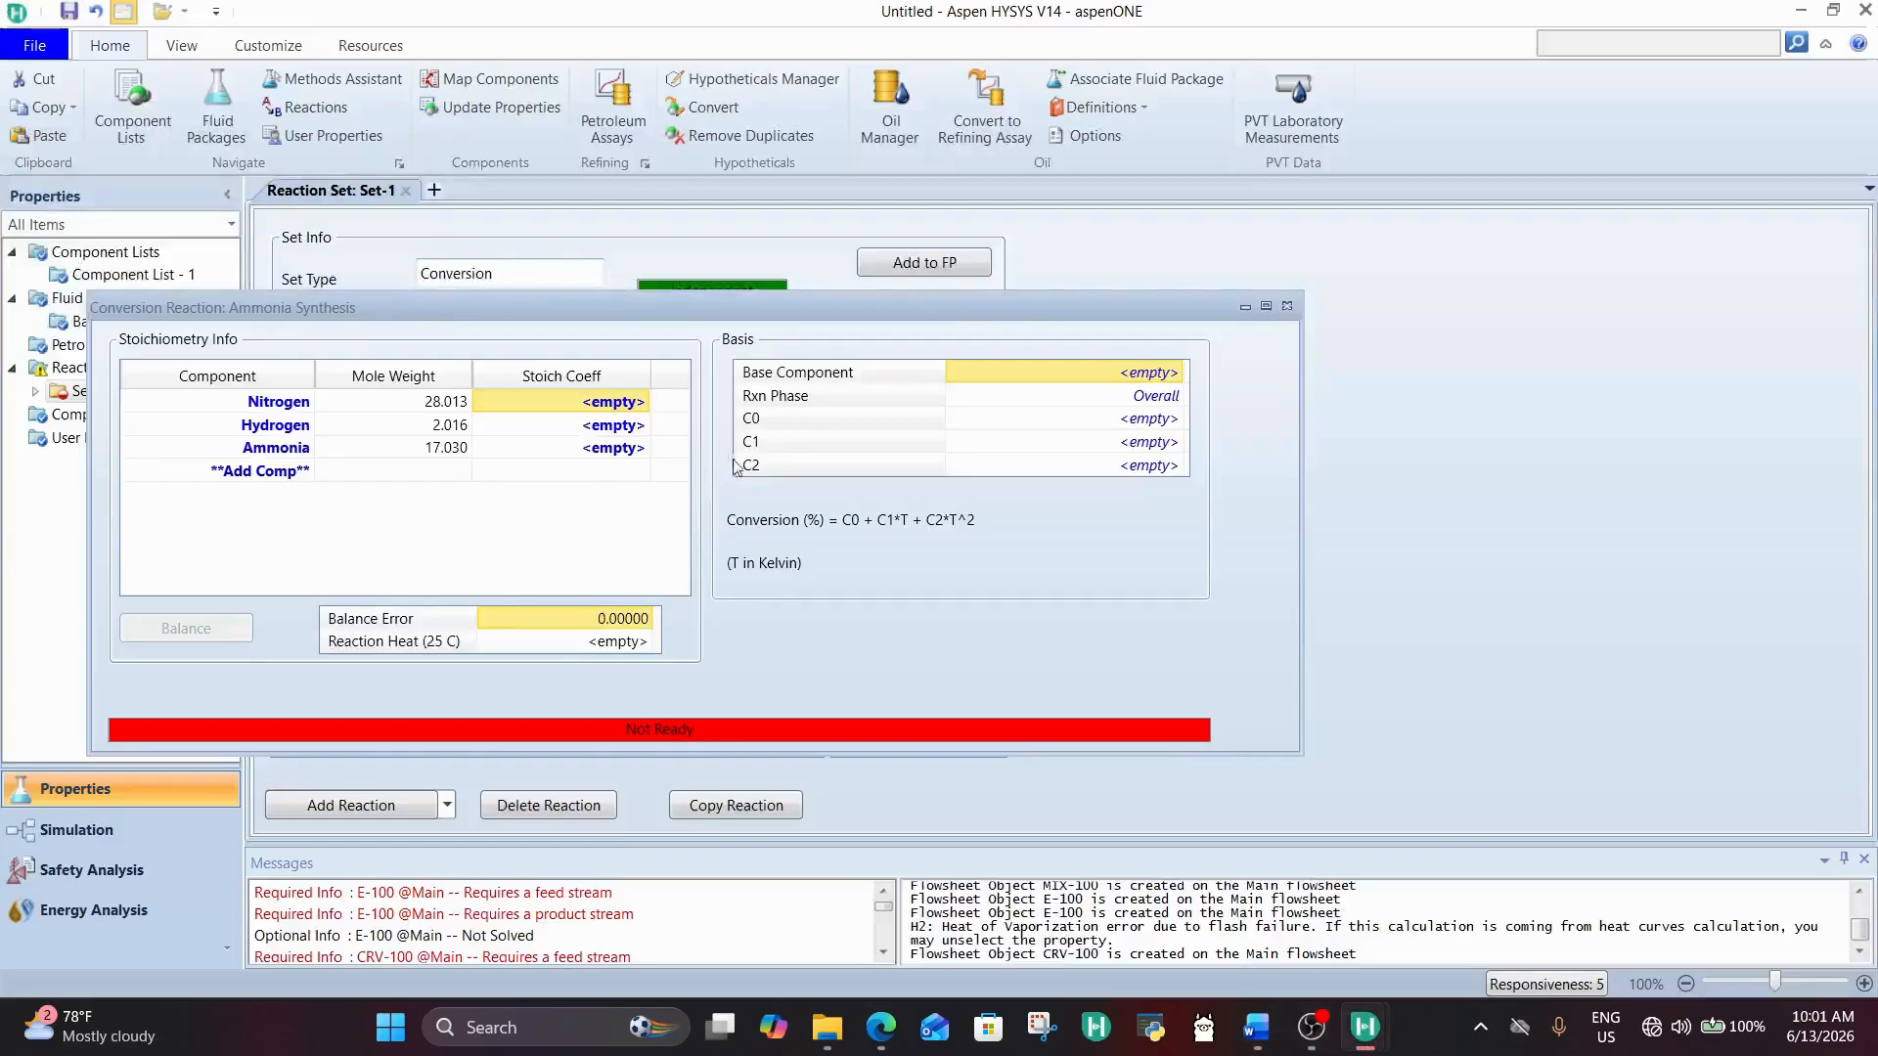
{"action": "left_click", "coordinate": [631, 409]}
{"action": "type", "text": "-1"}
{"action": "key", "text": "Return"}
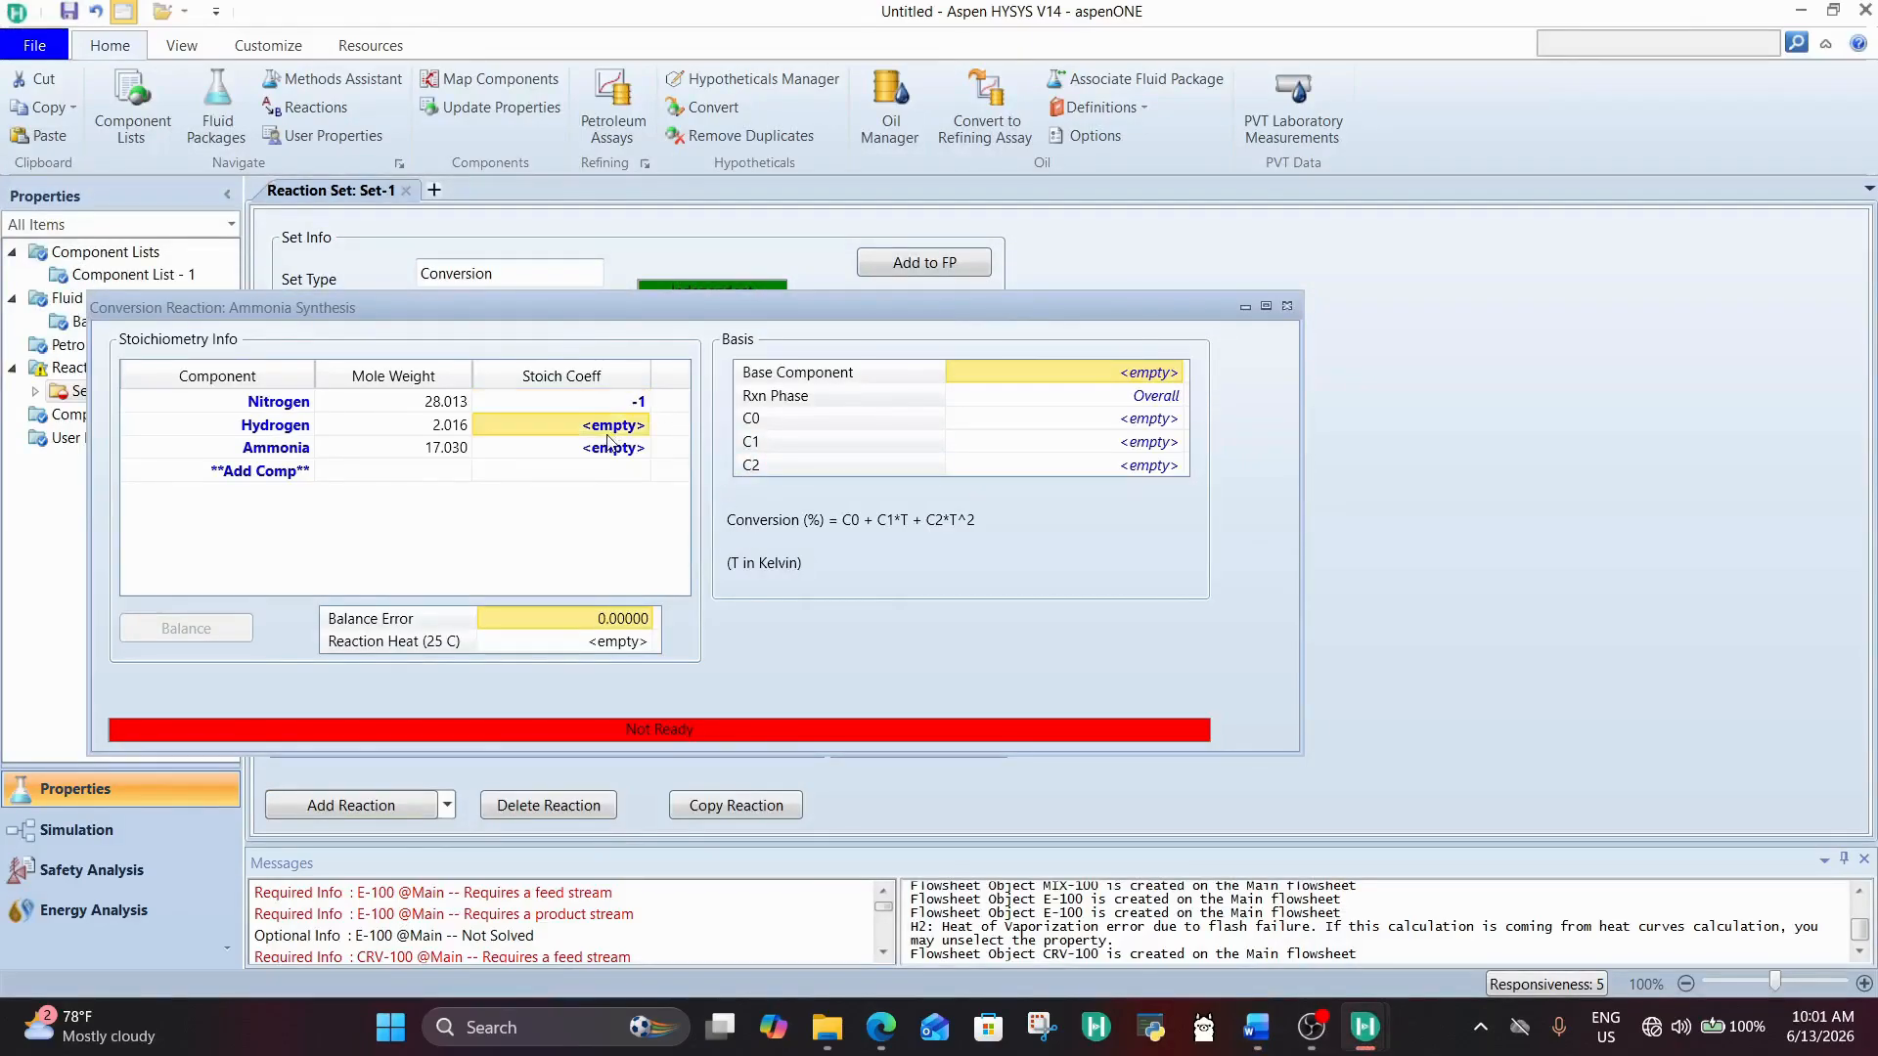
{"action": "type", "text": "-3"}
{"action": "key", "text": "Return"}
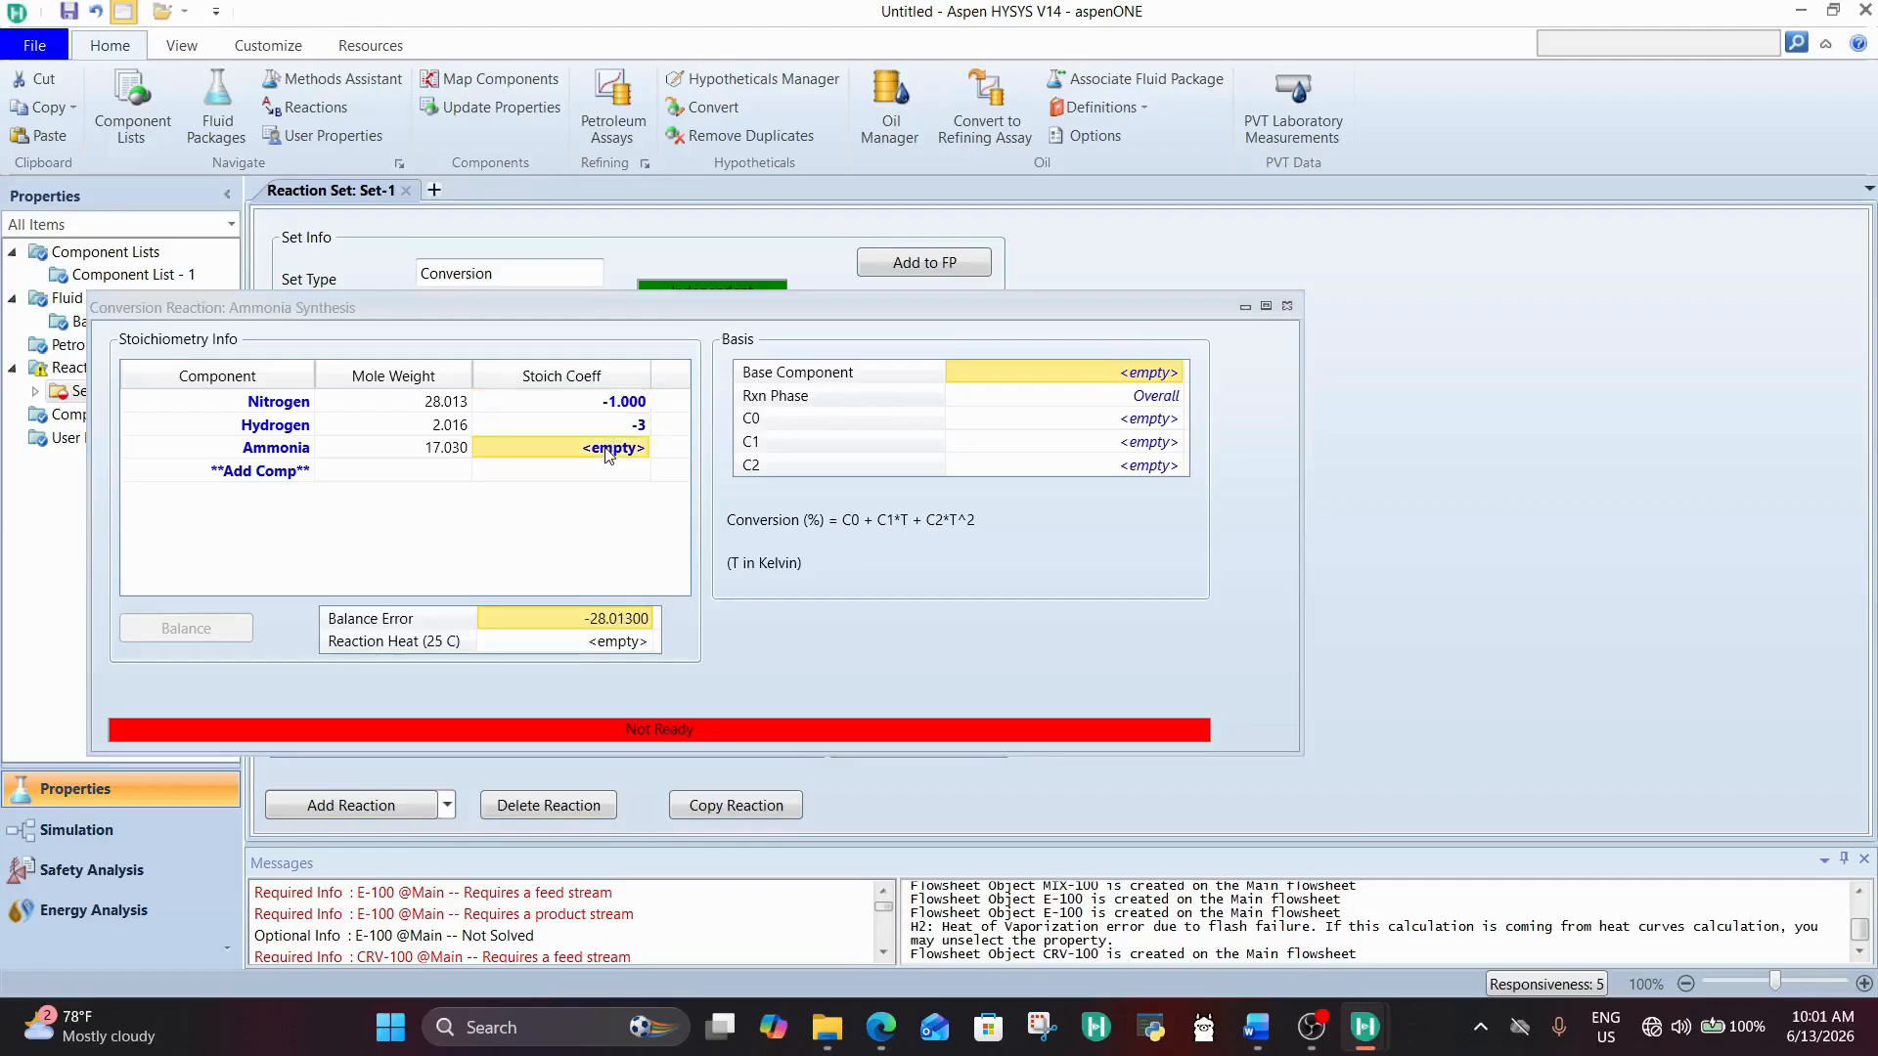
{"action": "type", "text": "2"}
{"action": "key", "text": "Return"}
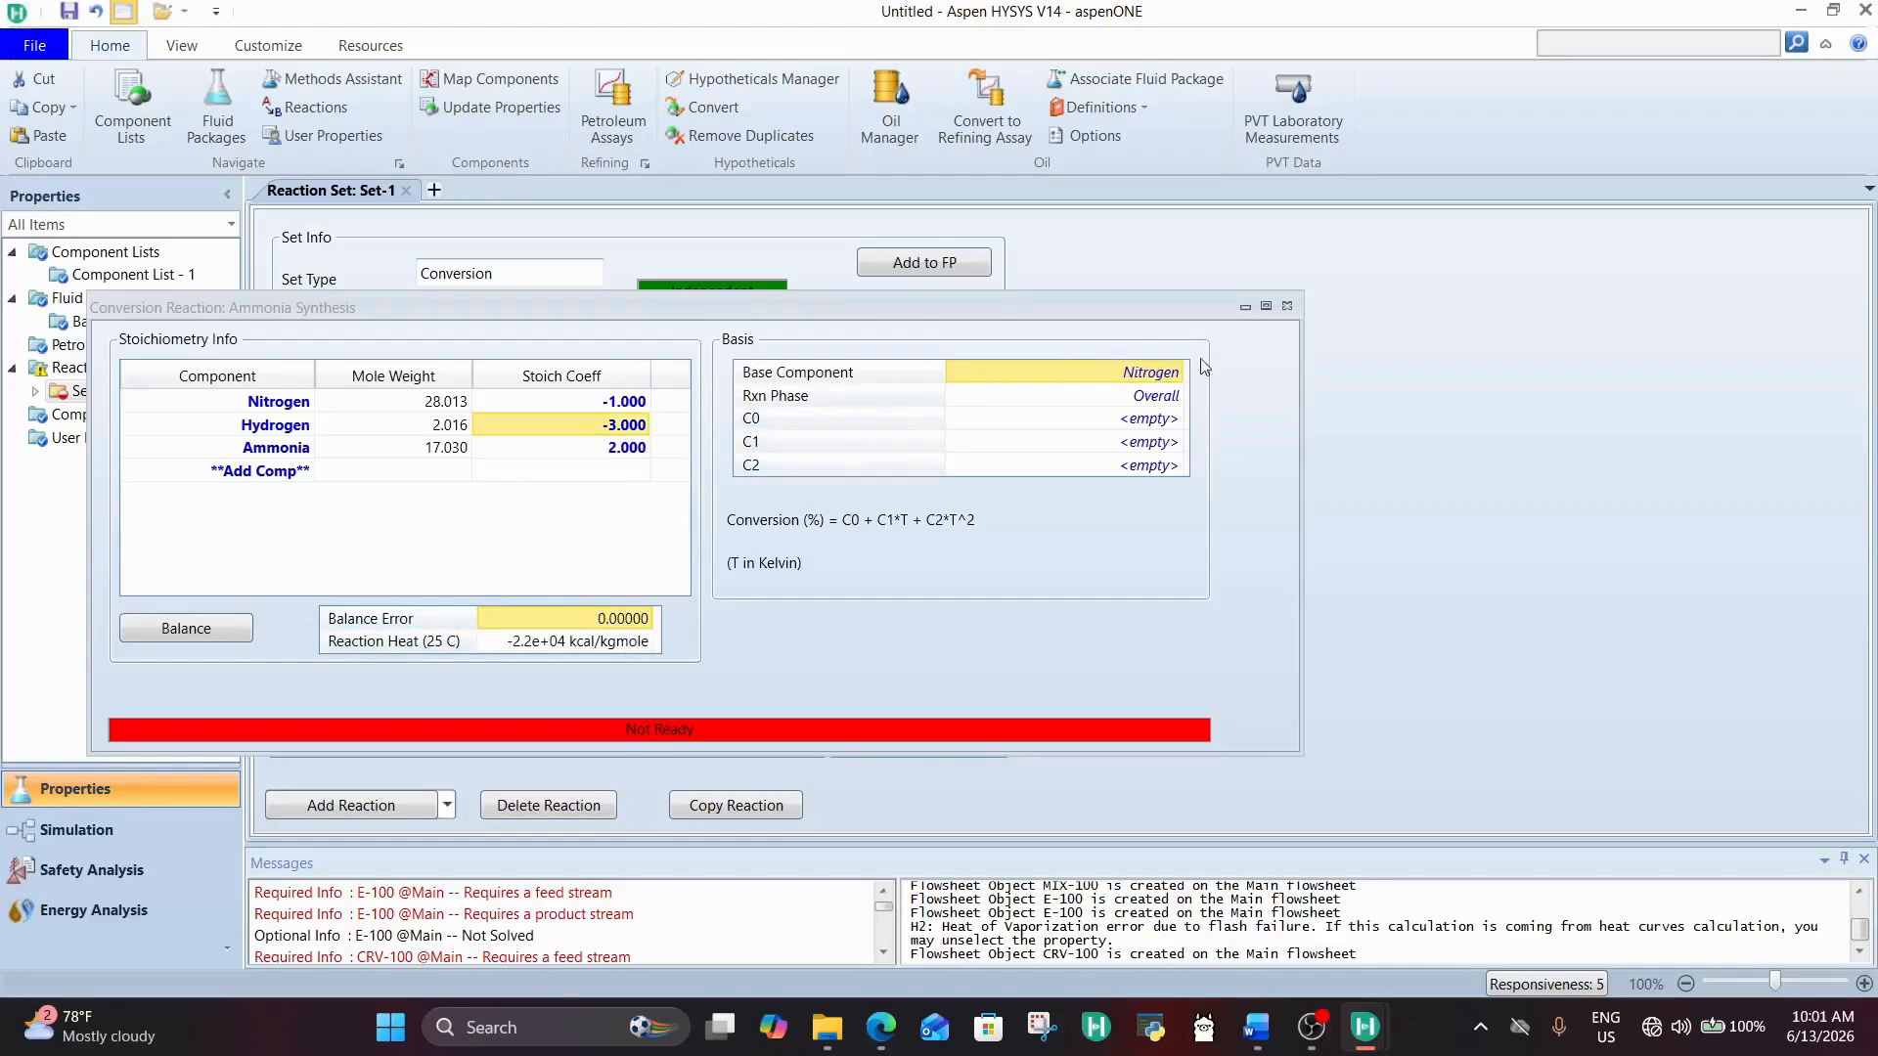
Step: Check the reaction's base component and open the C0 conversion coefficient for editing
{"action": "left_click", "coordinate": [1179, 374]}
{"action": "left_click", "coordinate": [1153, 420]}
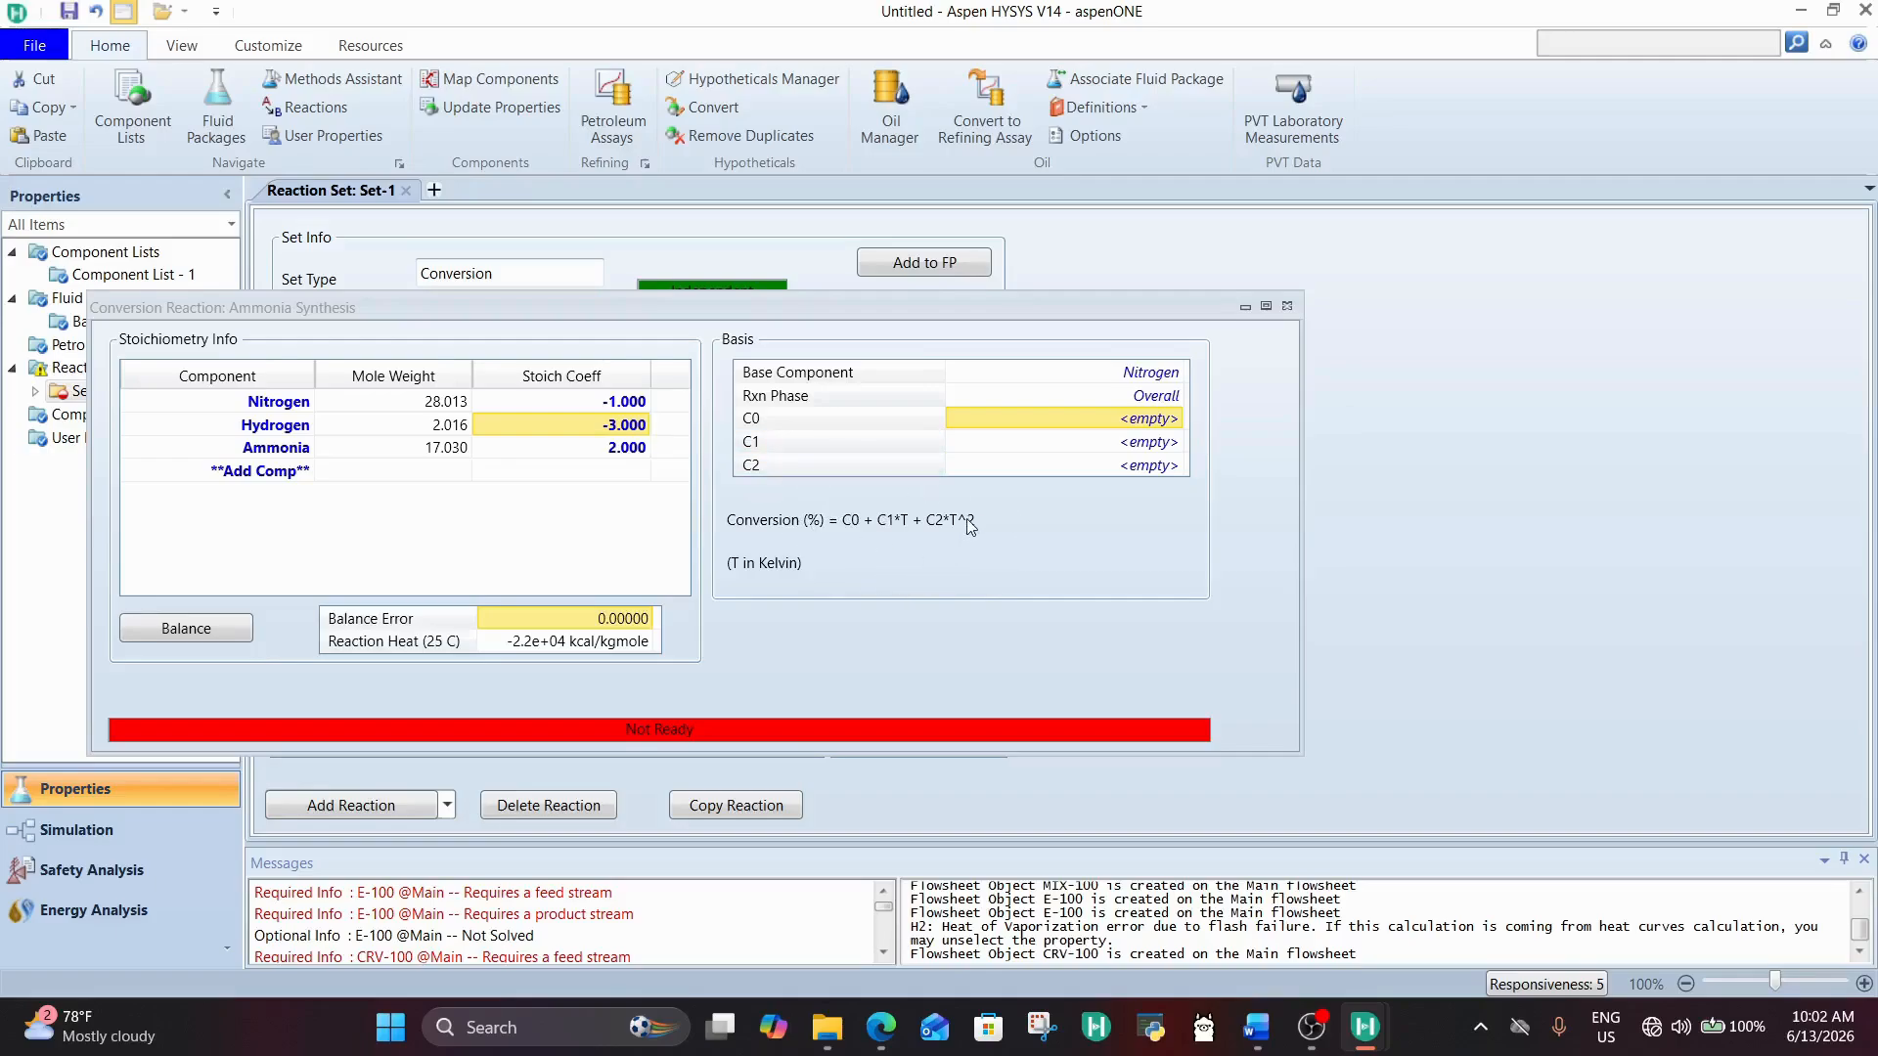
{"action": "left_click", "coordinate": [1142, 427]}
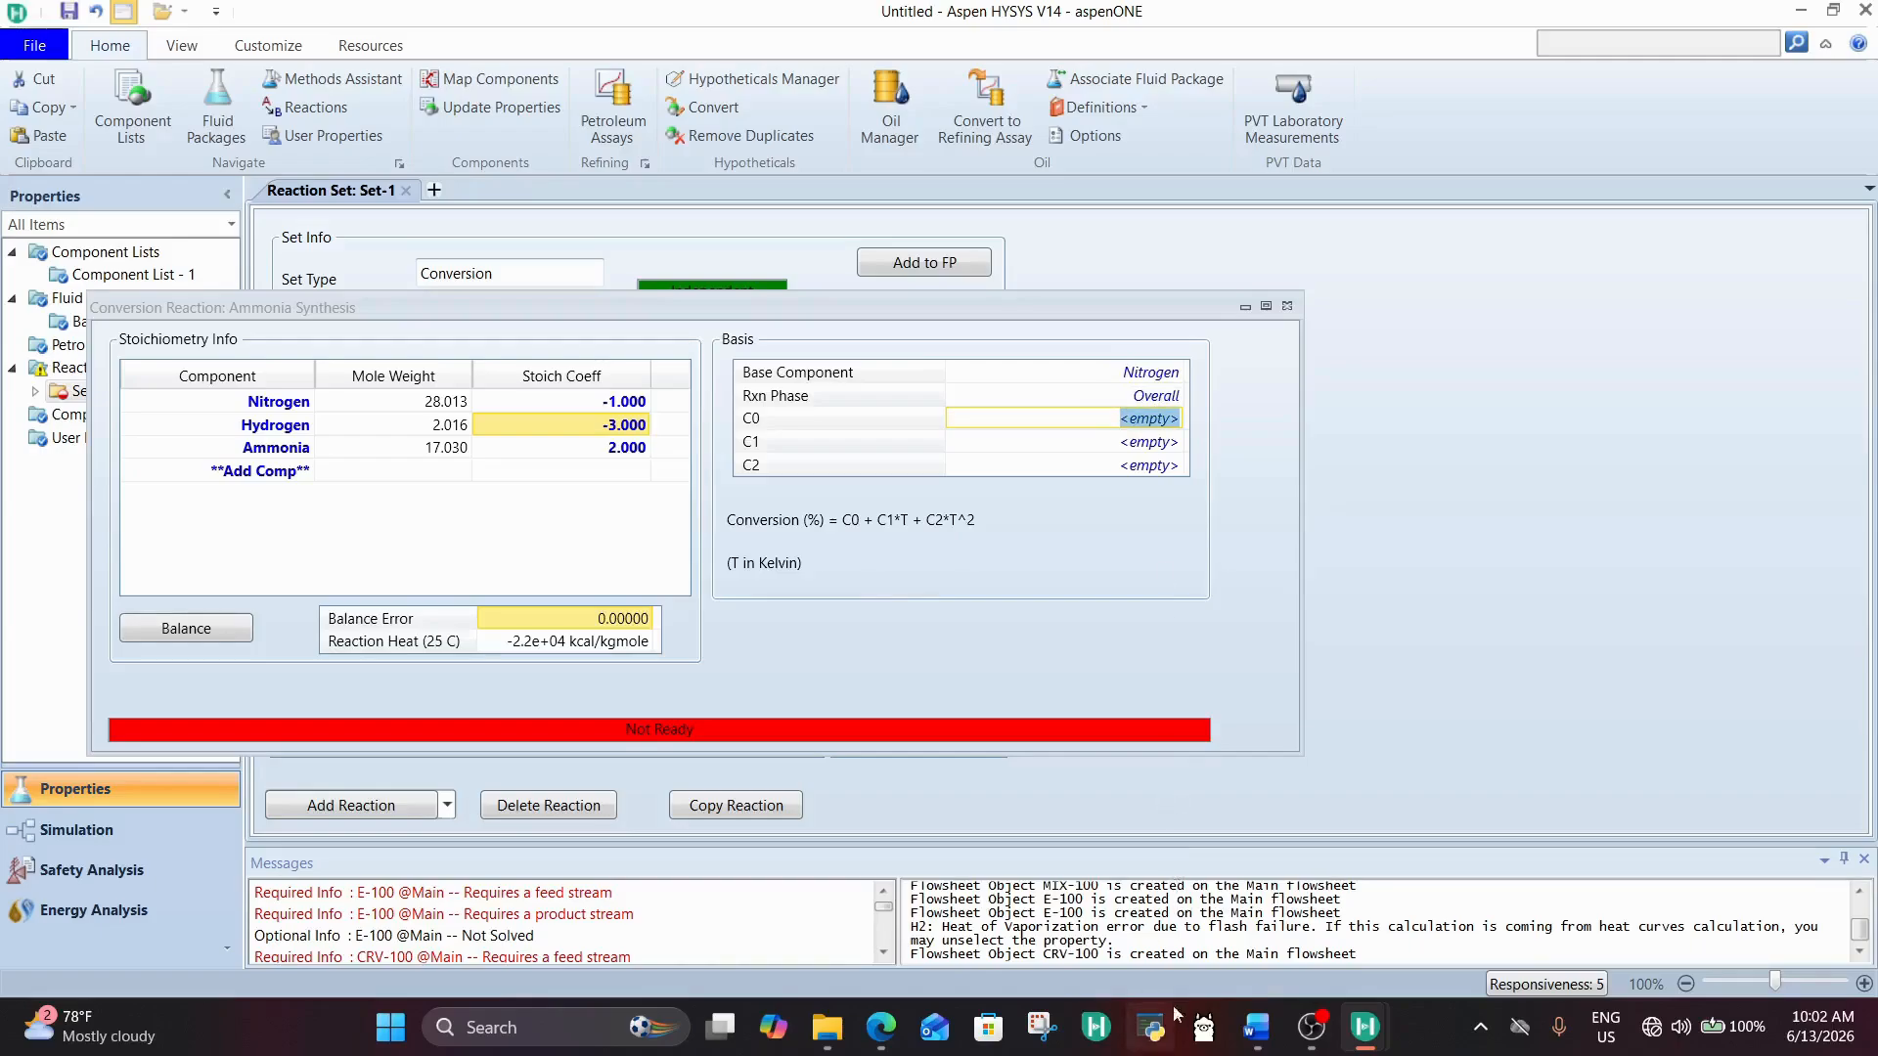
Step: Switch to the DESIGN MISSION document in Word and examine the single-pass nitrogen conversion rate, the ammonia purity target and the reaction equation
{"action": "left_click", "coordinate": [880, 1027]}
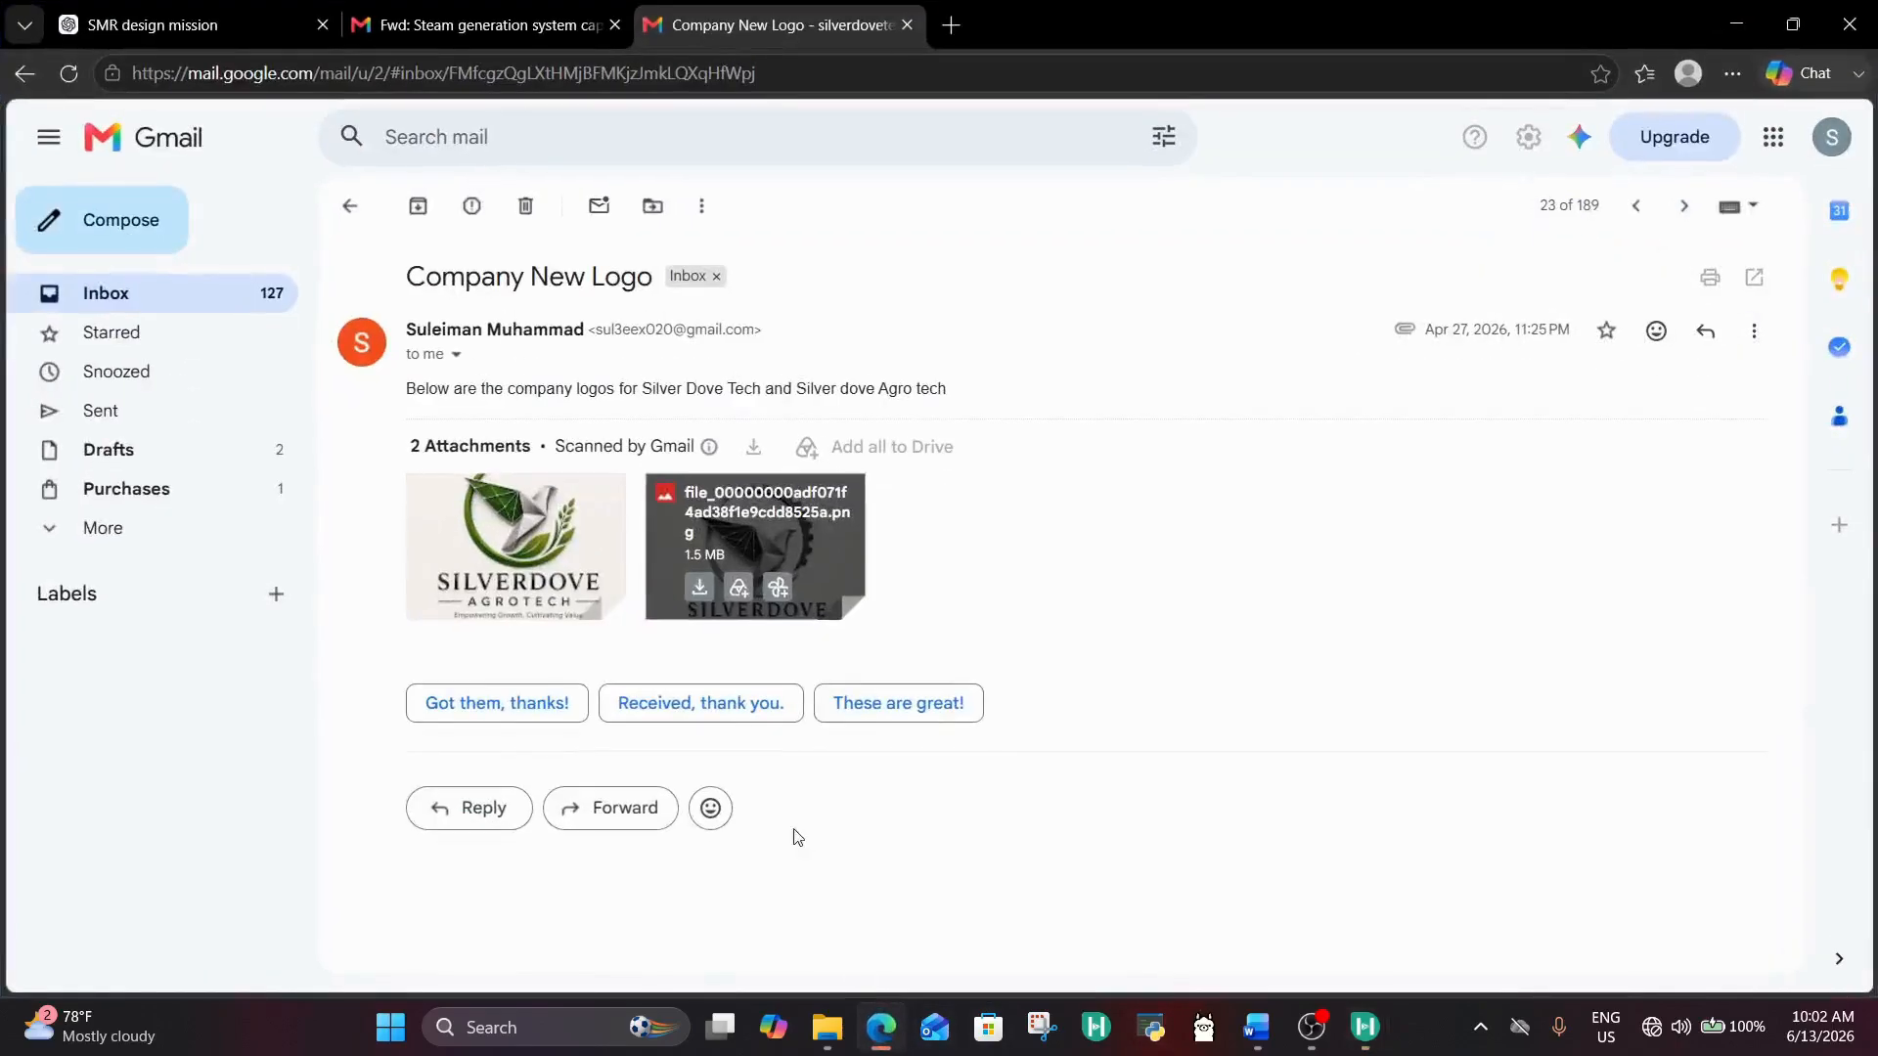
{"action": "left_click", "coordinate": [1257, 1027]}
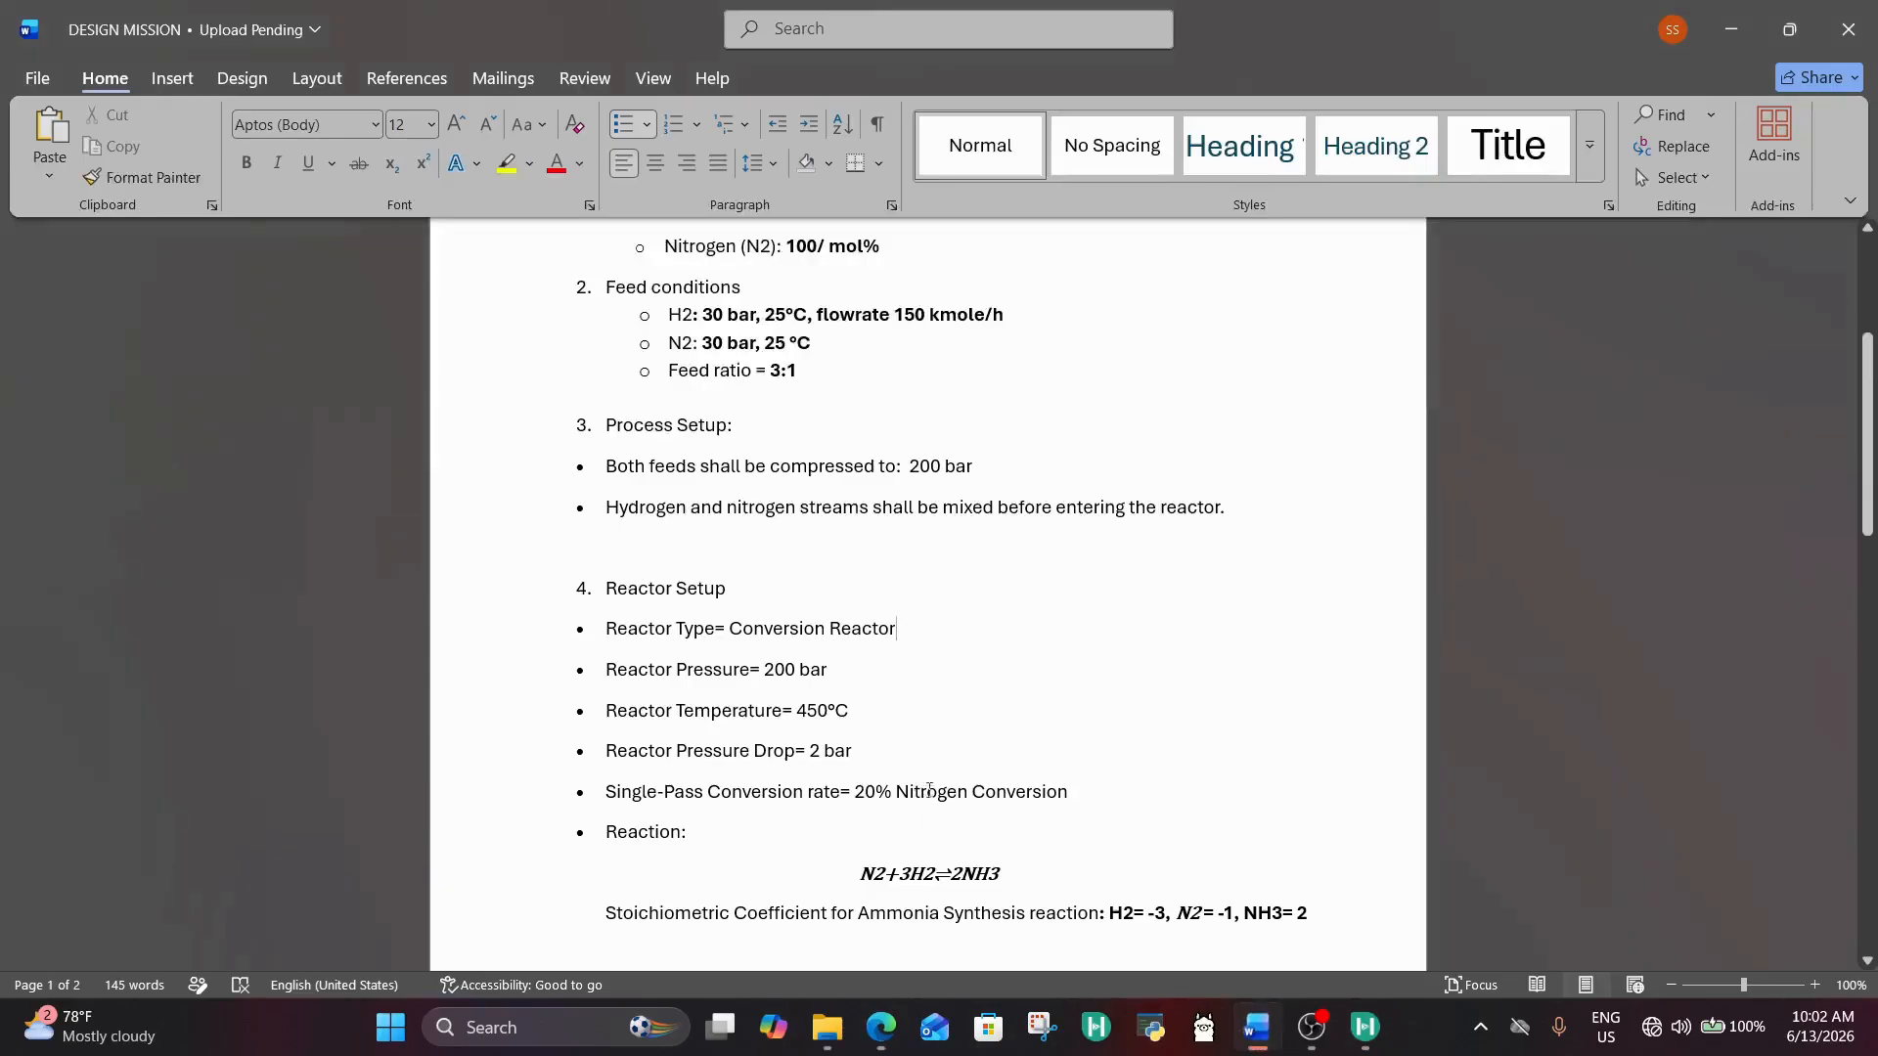
{"action": "scroll", "coordinate": [948, 775], "scroll_direction": "down", "scroll_amount": 2}
{"action": "scroll", "coordinate": [948, 776], "scroll_direction": "down", "scroll_amount": 1}
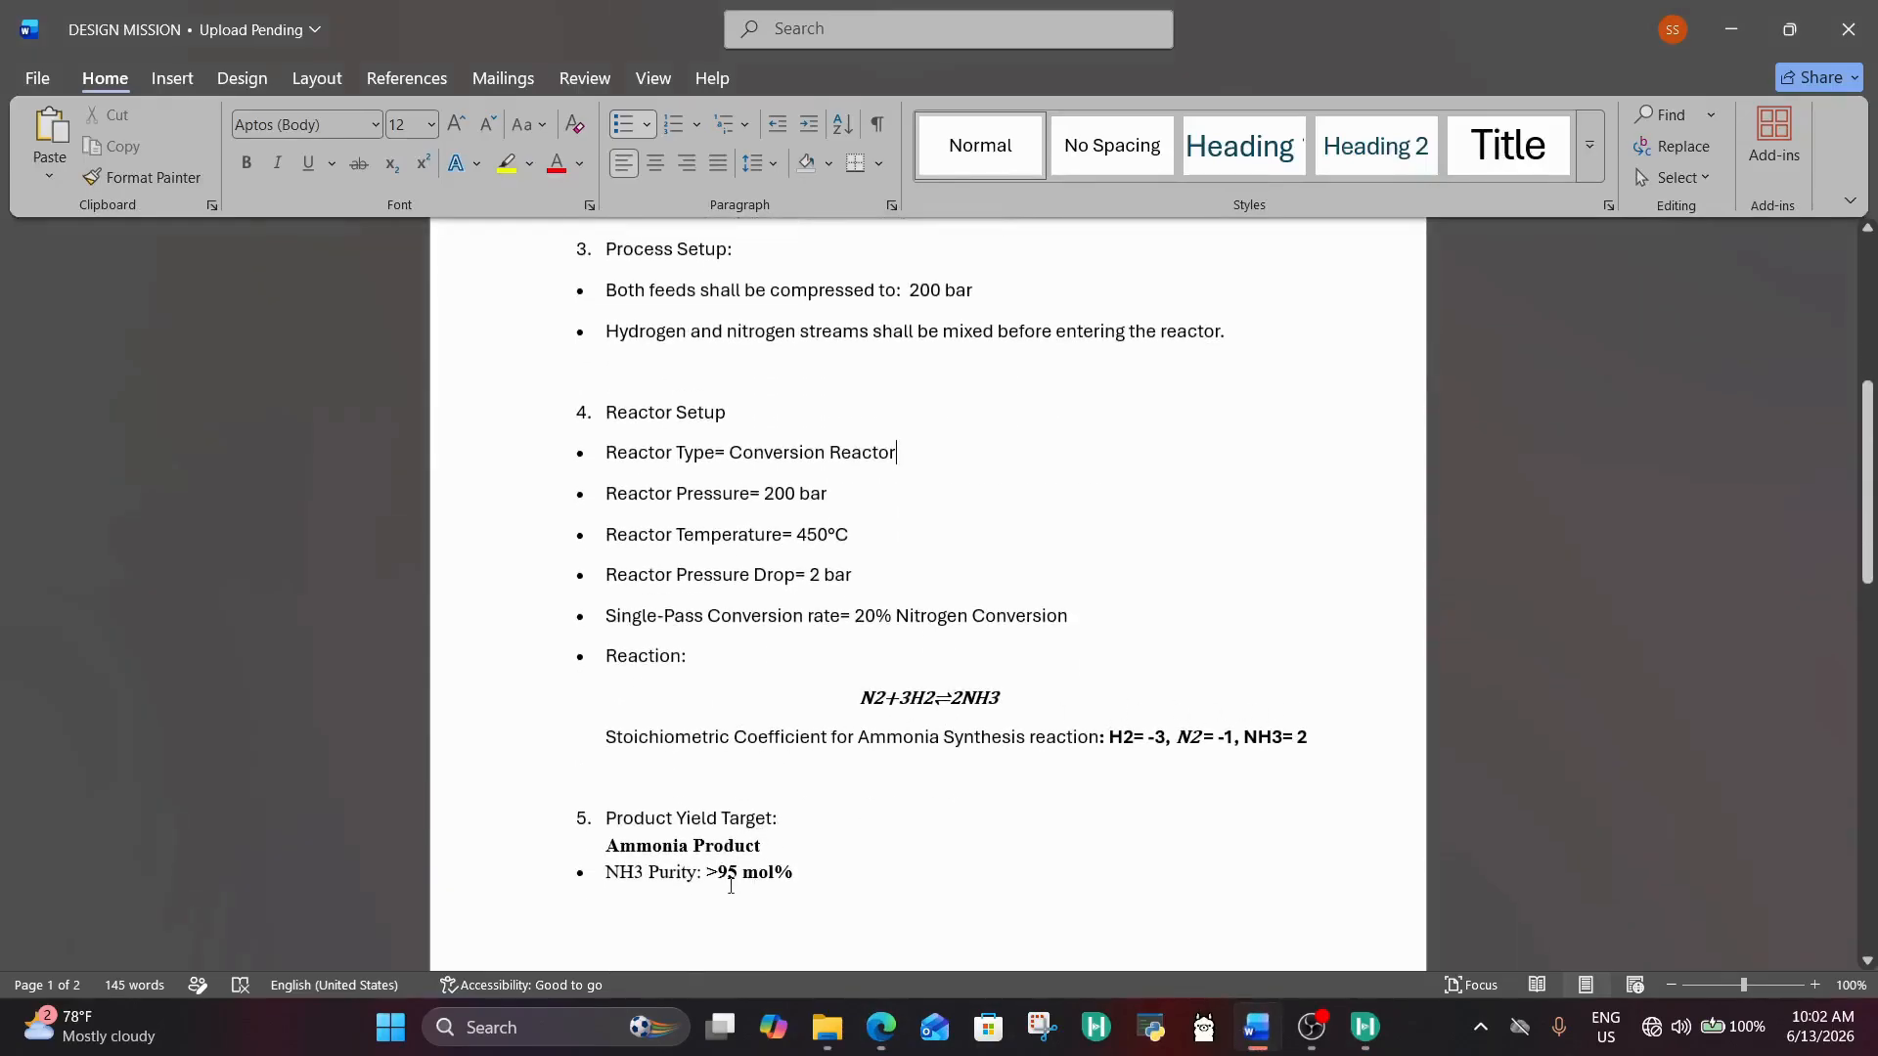
{"action": "left_click", "coordinate": [730, 873]}
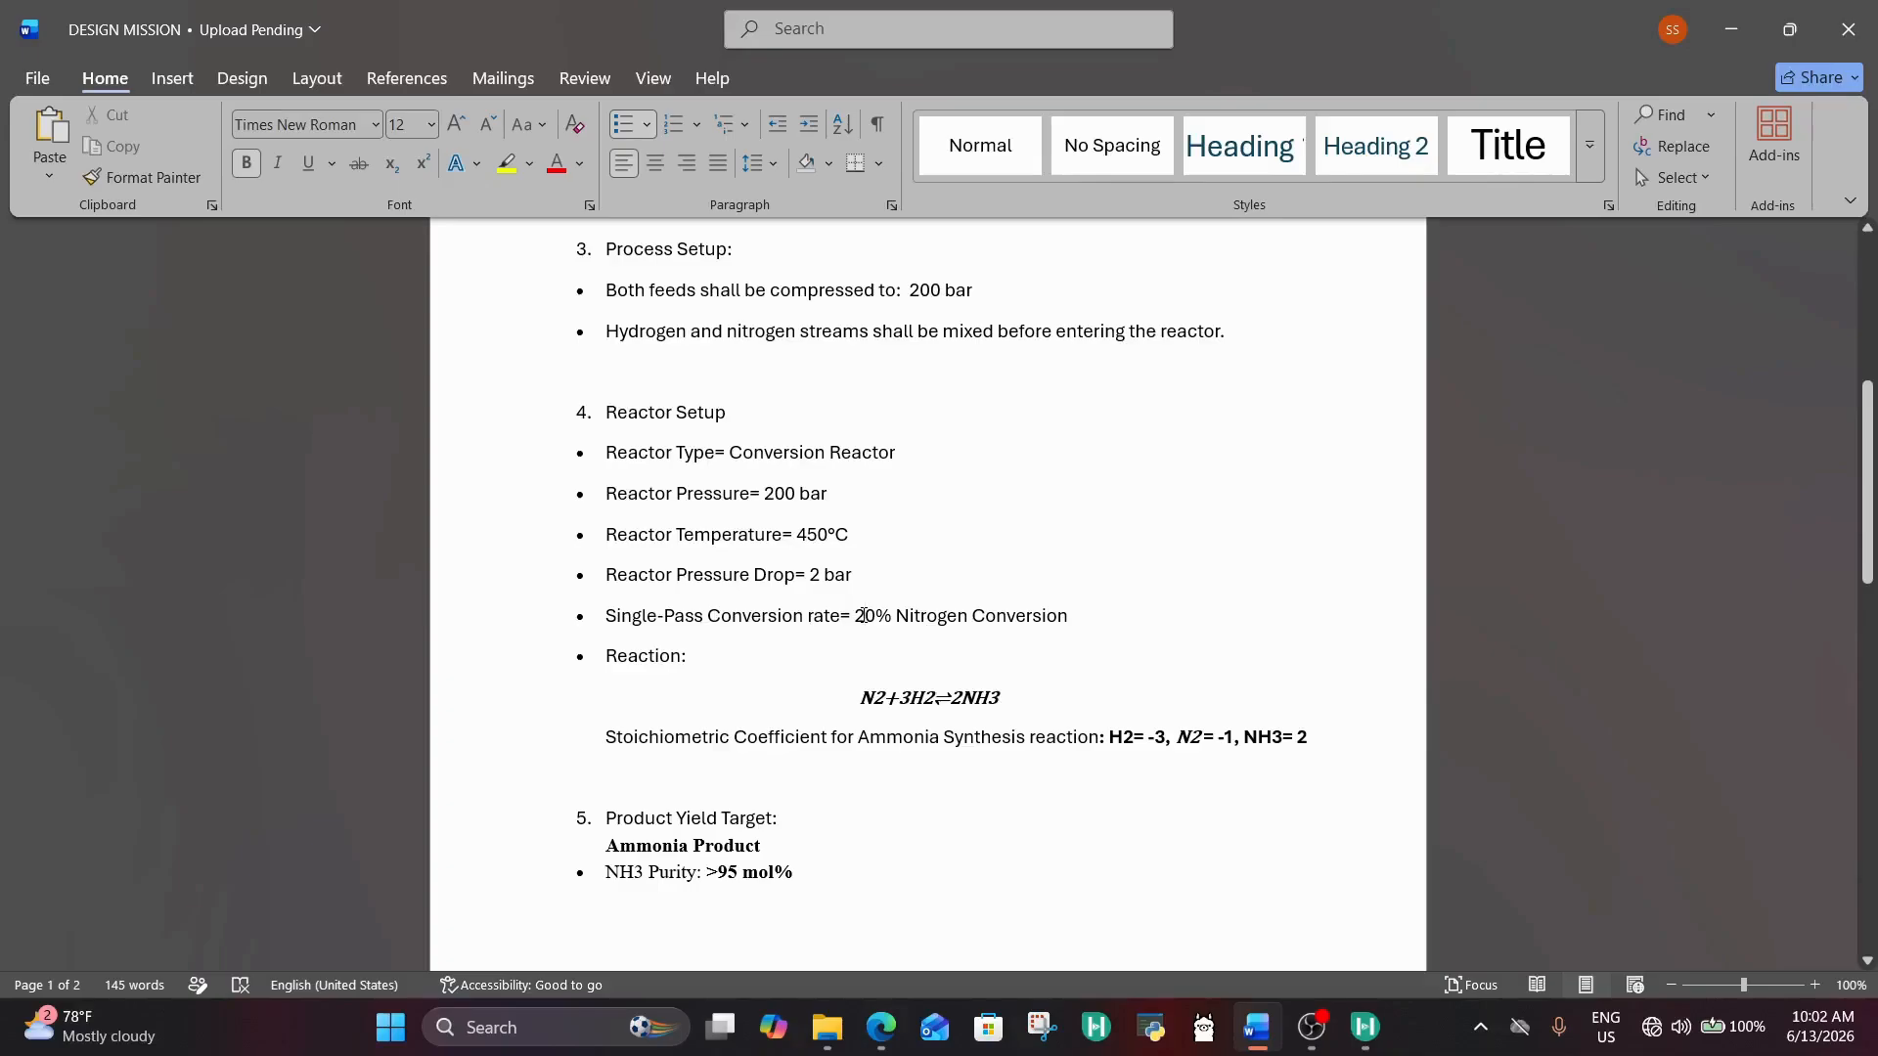
{"action": "left_click", "coordinate": [864, 615]}
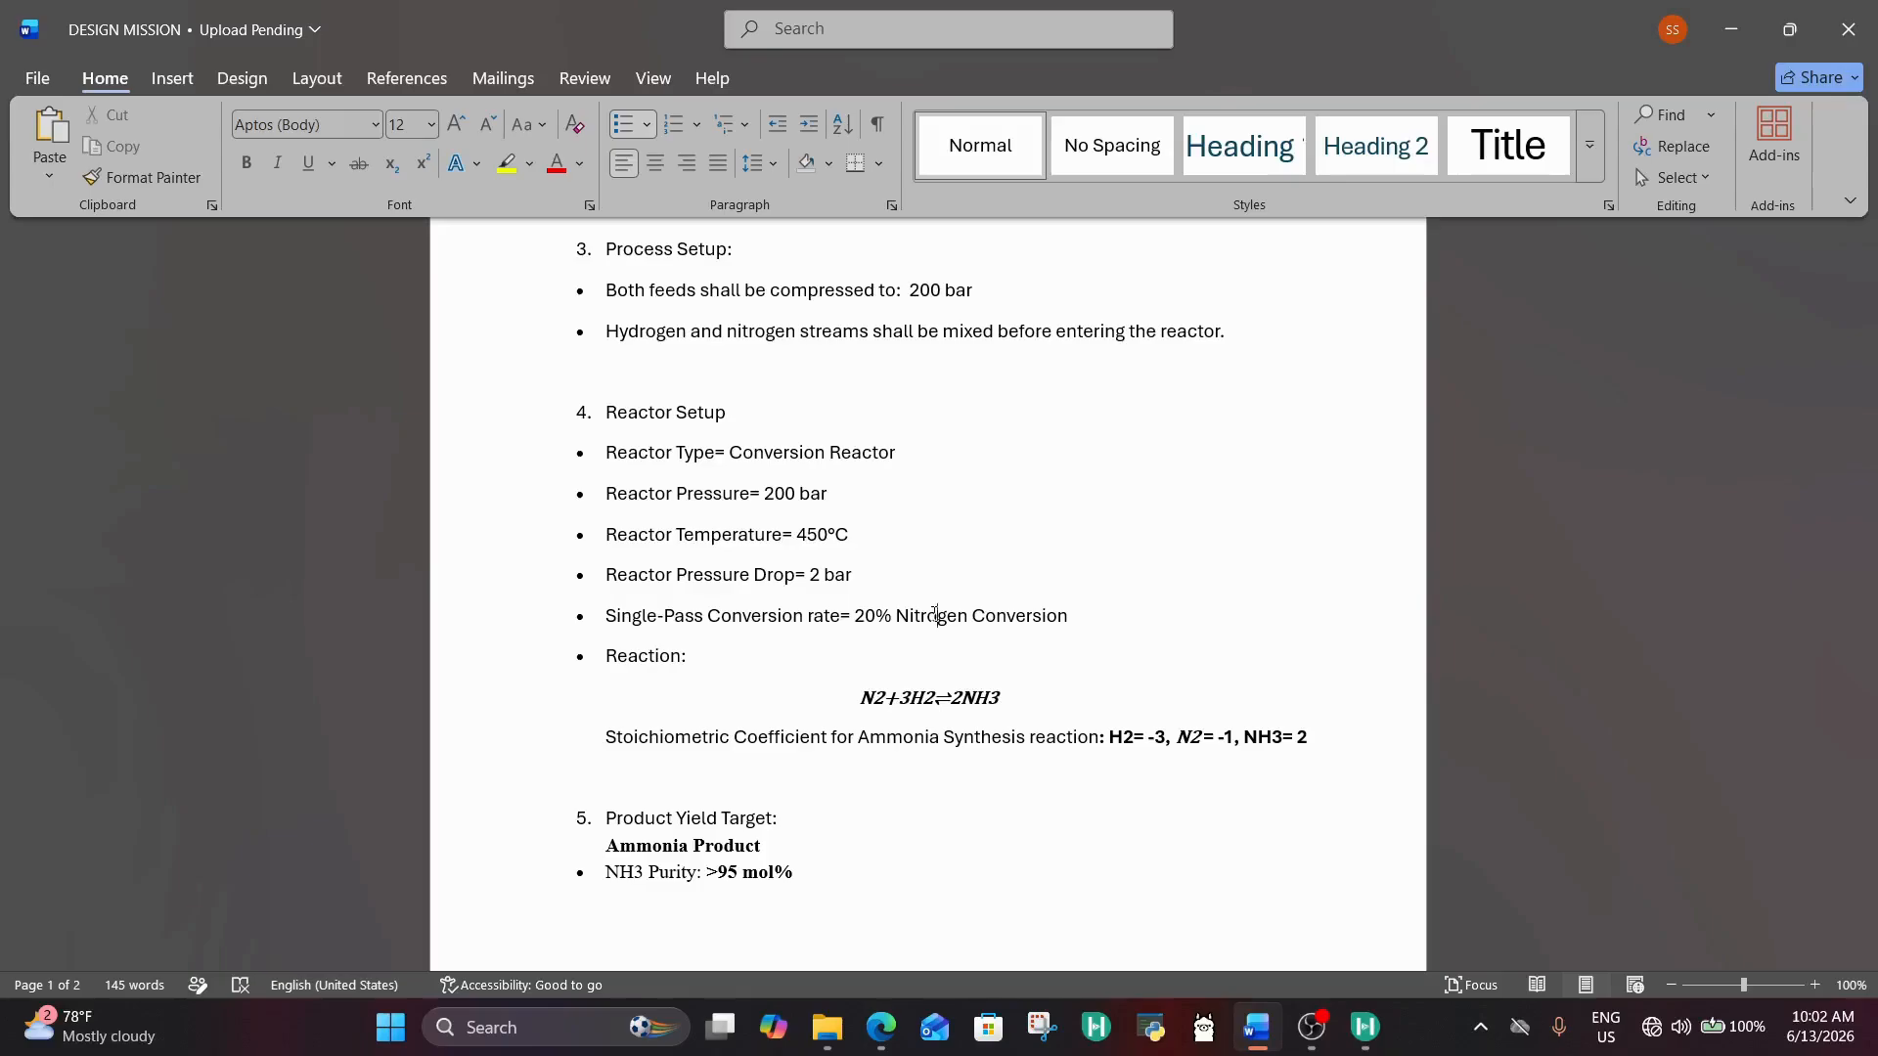
{"action": "left_click", "coordinate": [941, 697]}
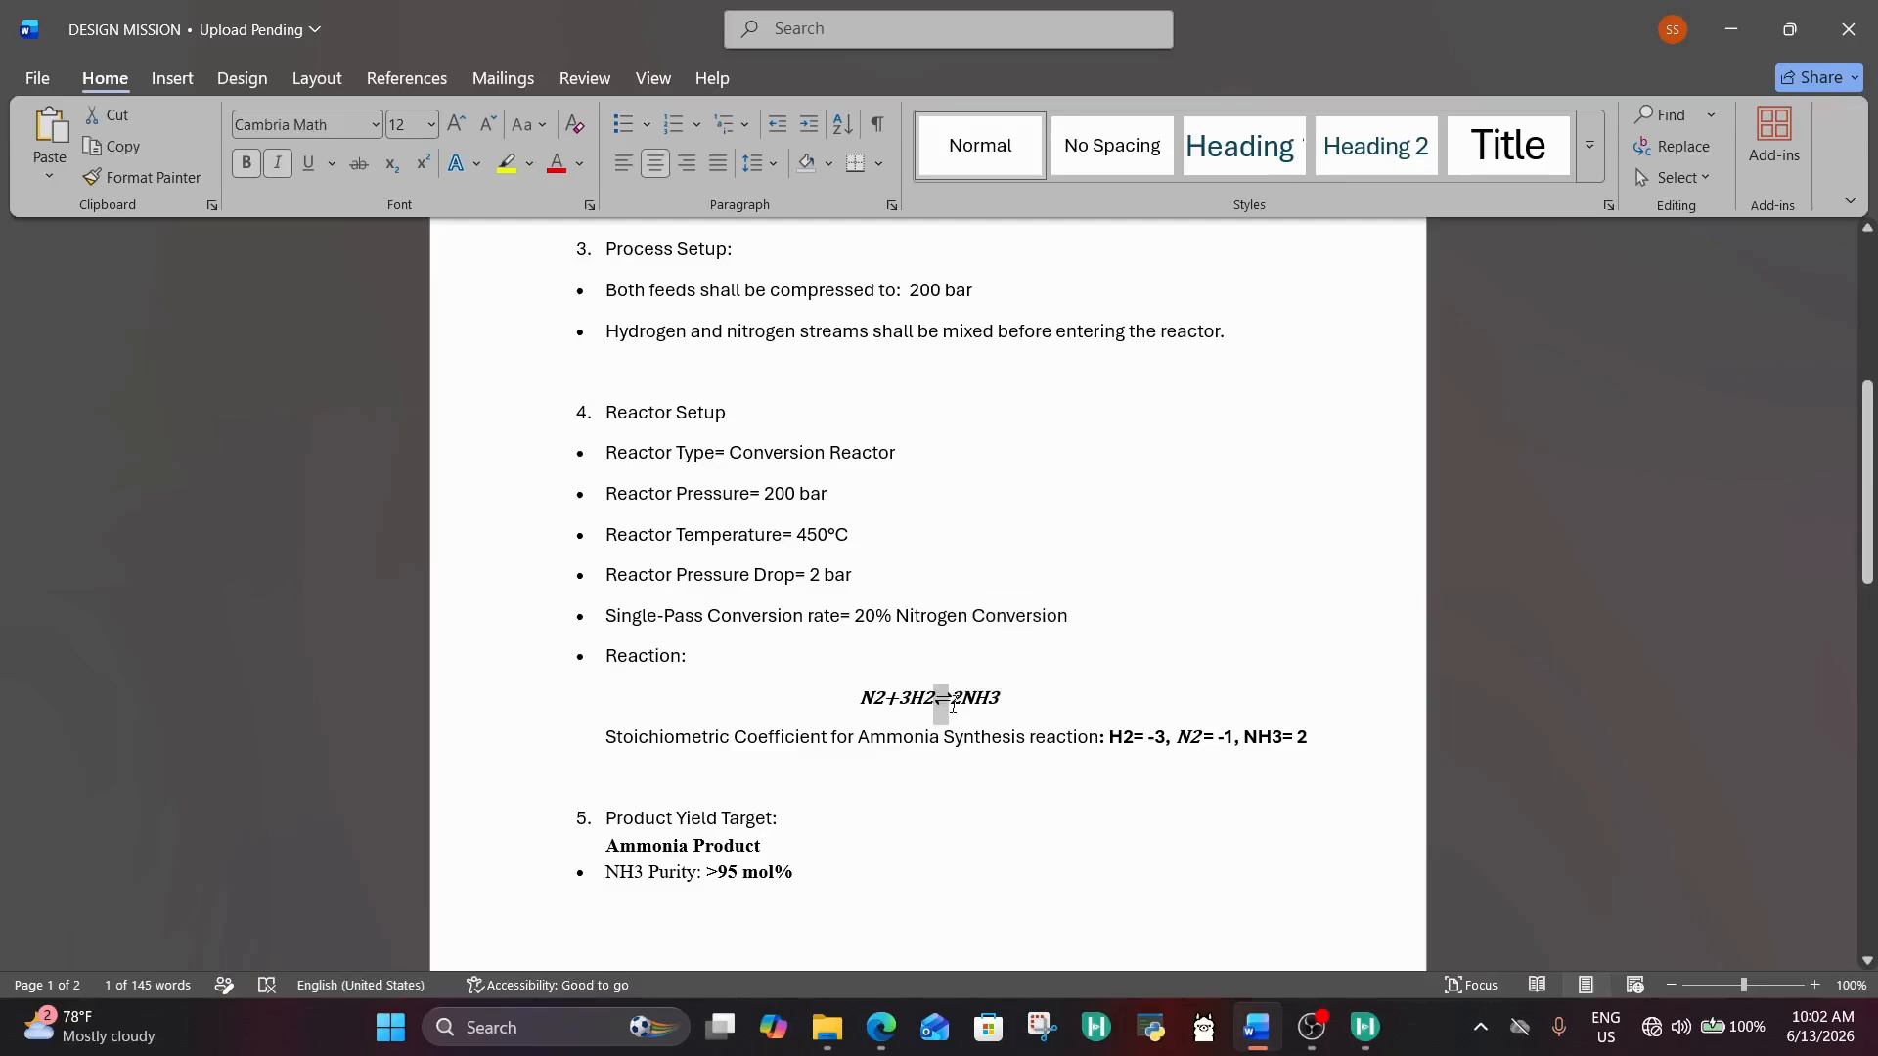
{"action": "left_click", "coordinate": [944, 703]}
{"action": "left_click", "coordinate": [944, 703]}
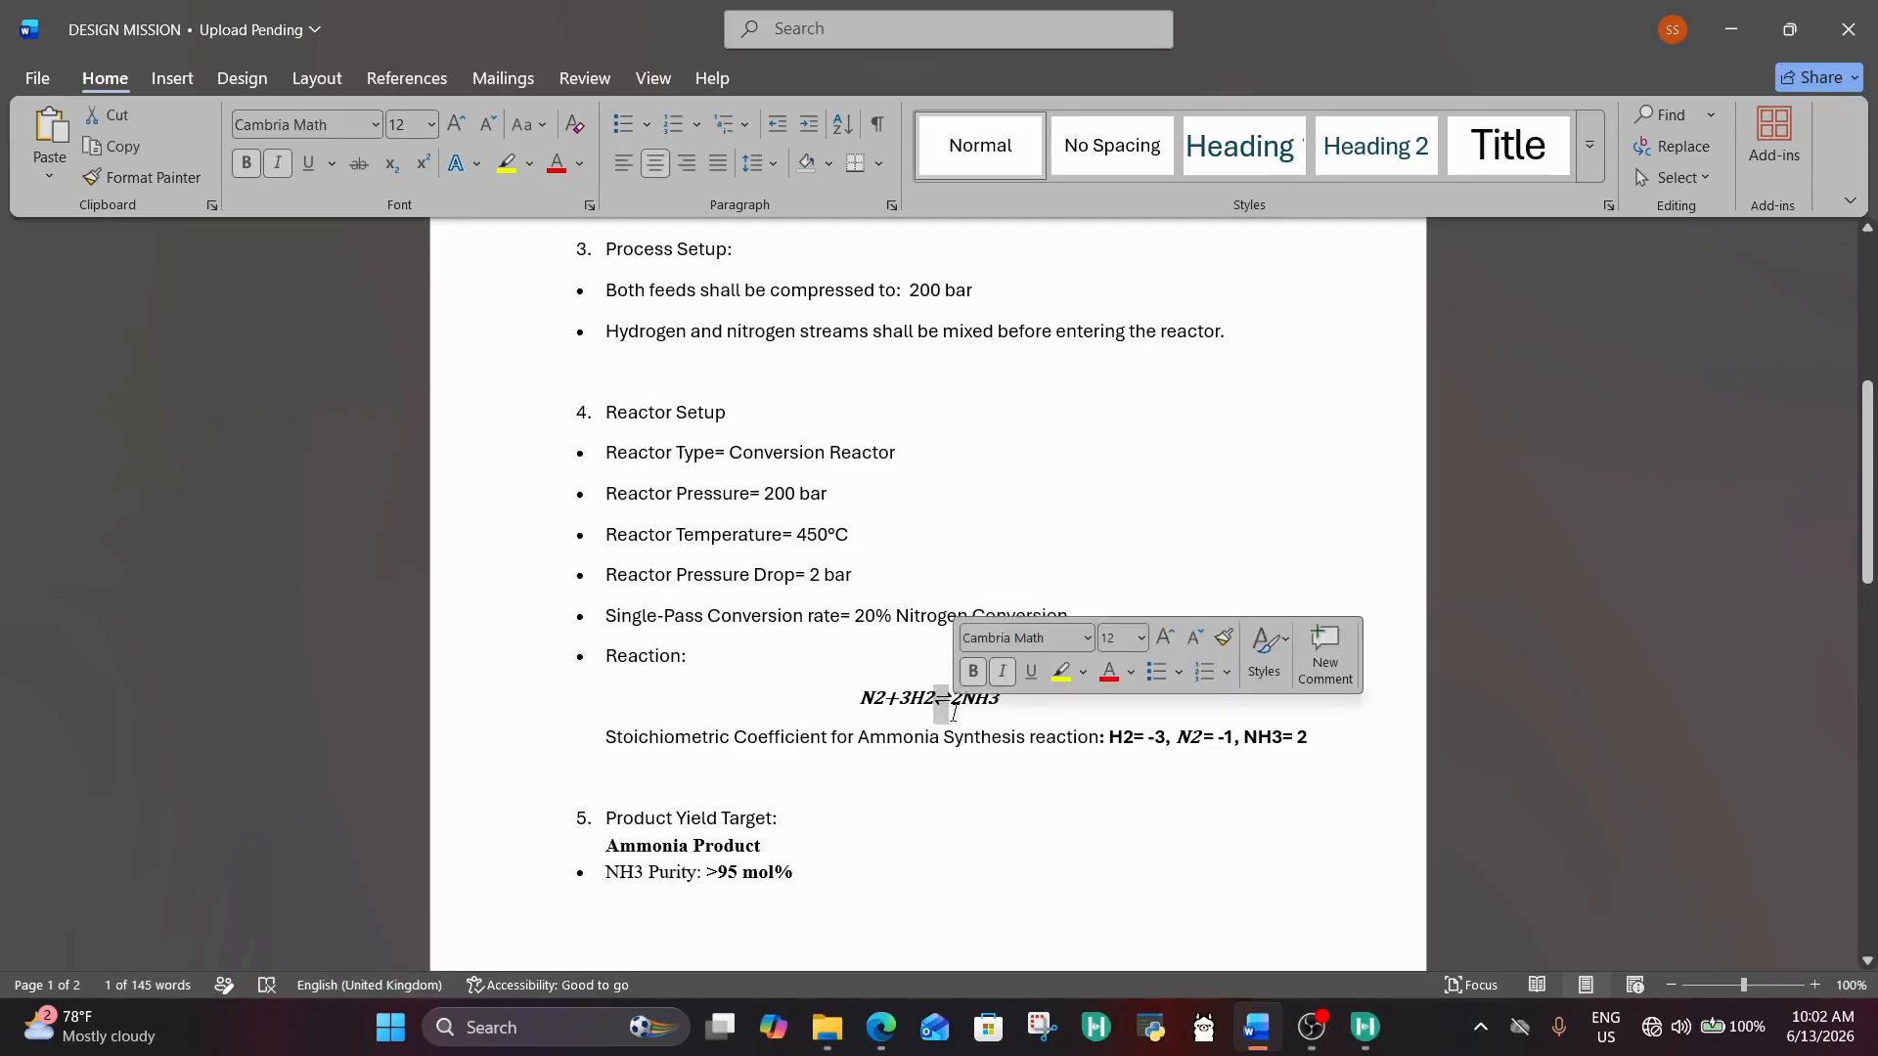
{"action": "left_click", "coordinate": [938, 712]}
{"action": "left_click", "coordinate": [938, 713]}
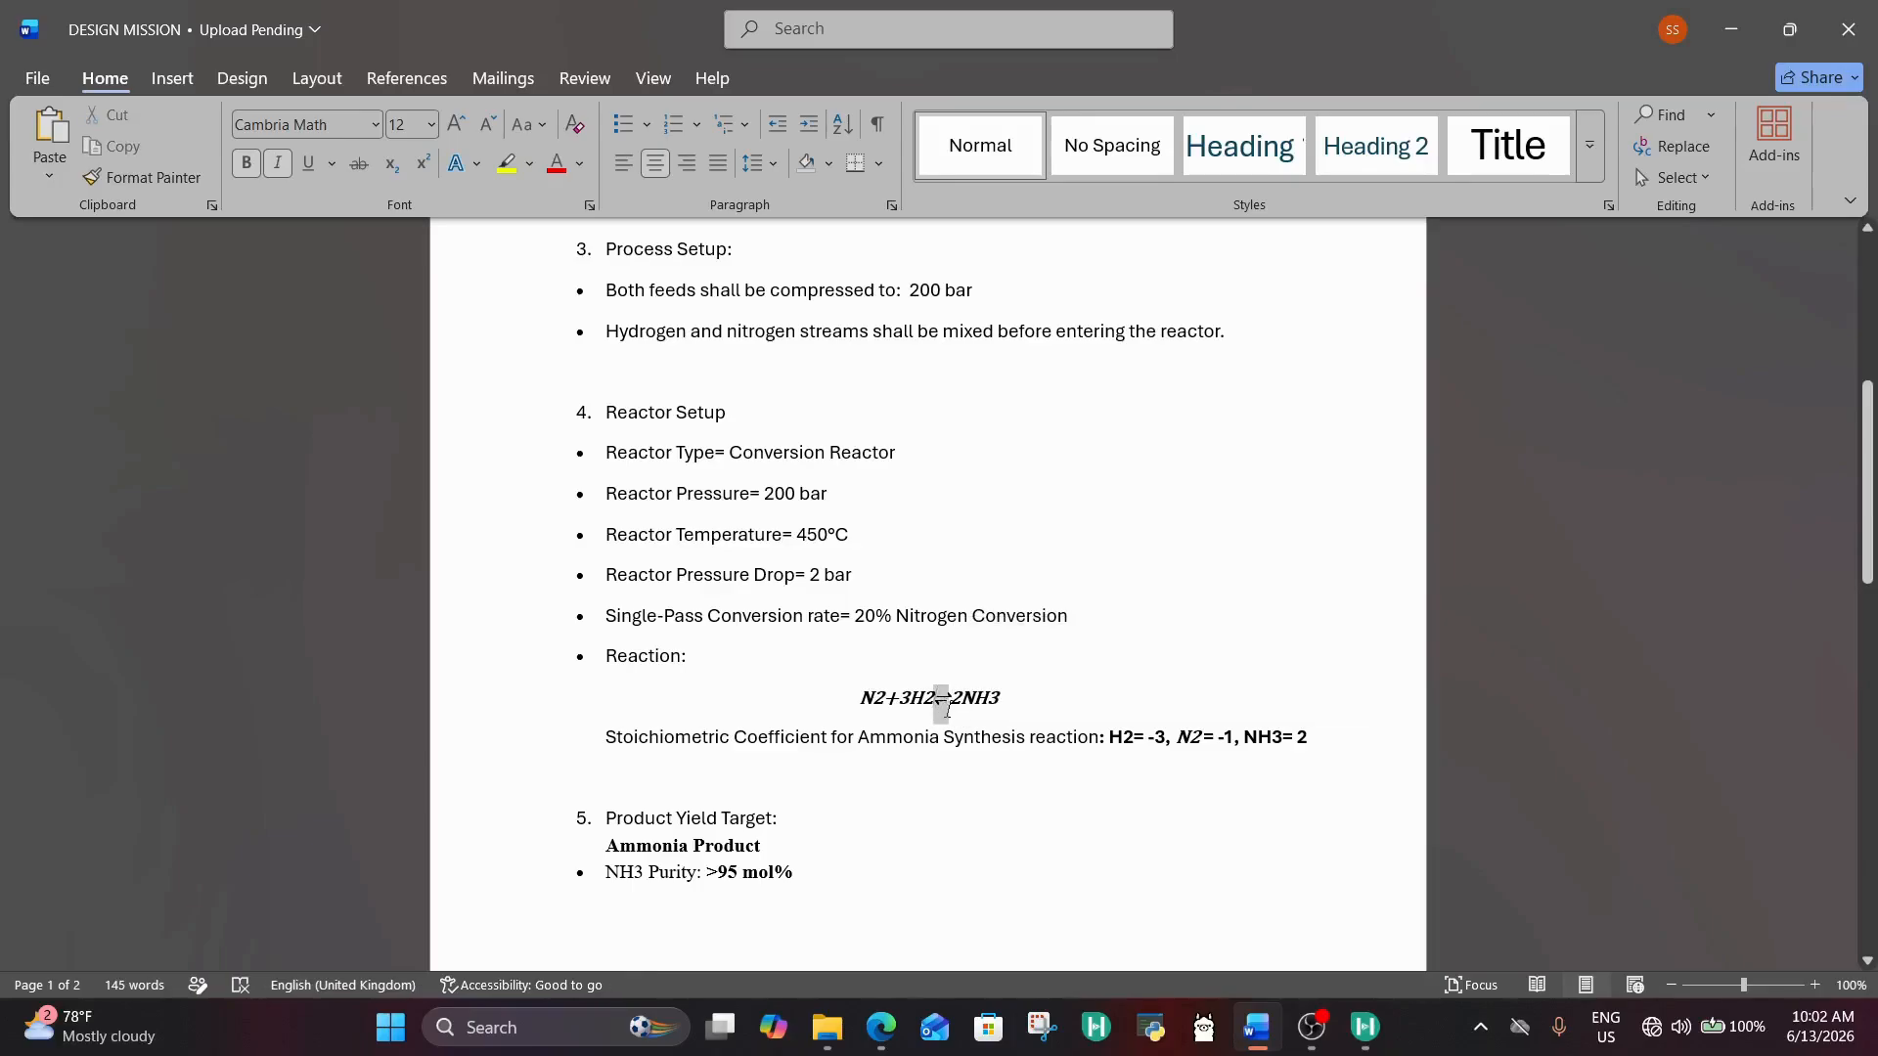
{"action": "left_click", "coordinate": [937, 706]}
{"action": "left_click", "coordinate": [945, 692]}
{"action": "left_click", "coordinate": [942, 697]}
{"action": "left_click_drag", "start_coordinate": [1010, 688], "coordinate": [859, 697]}
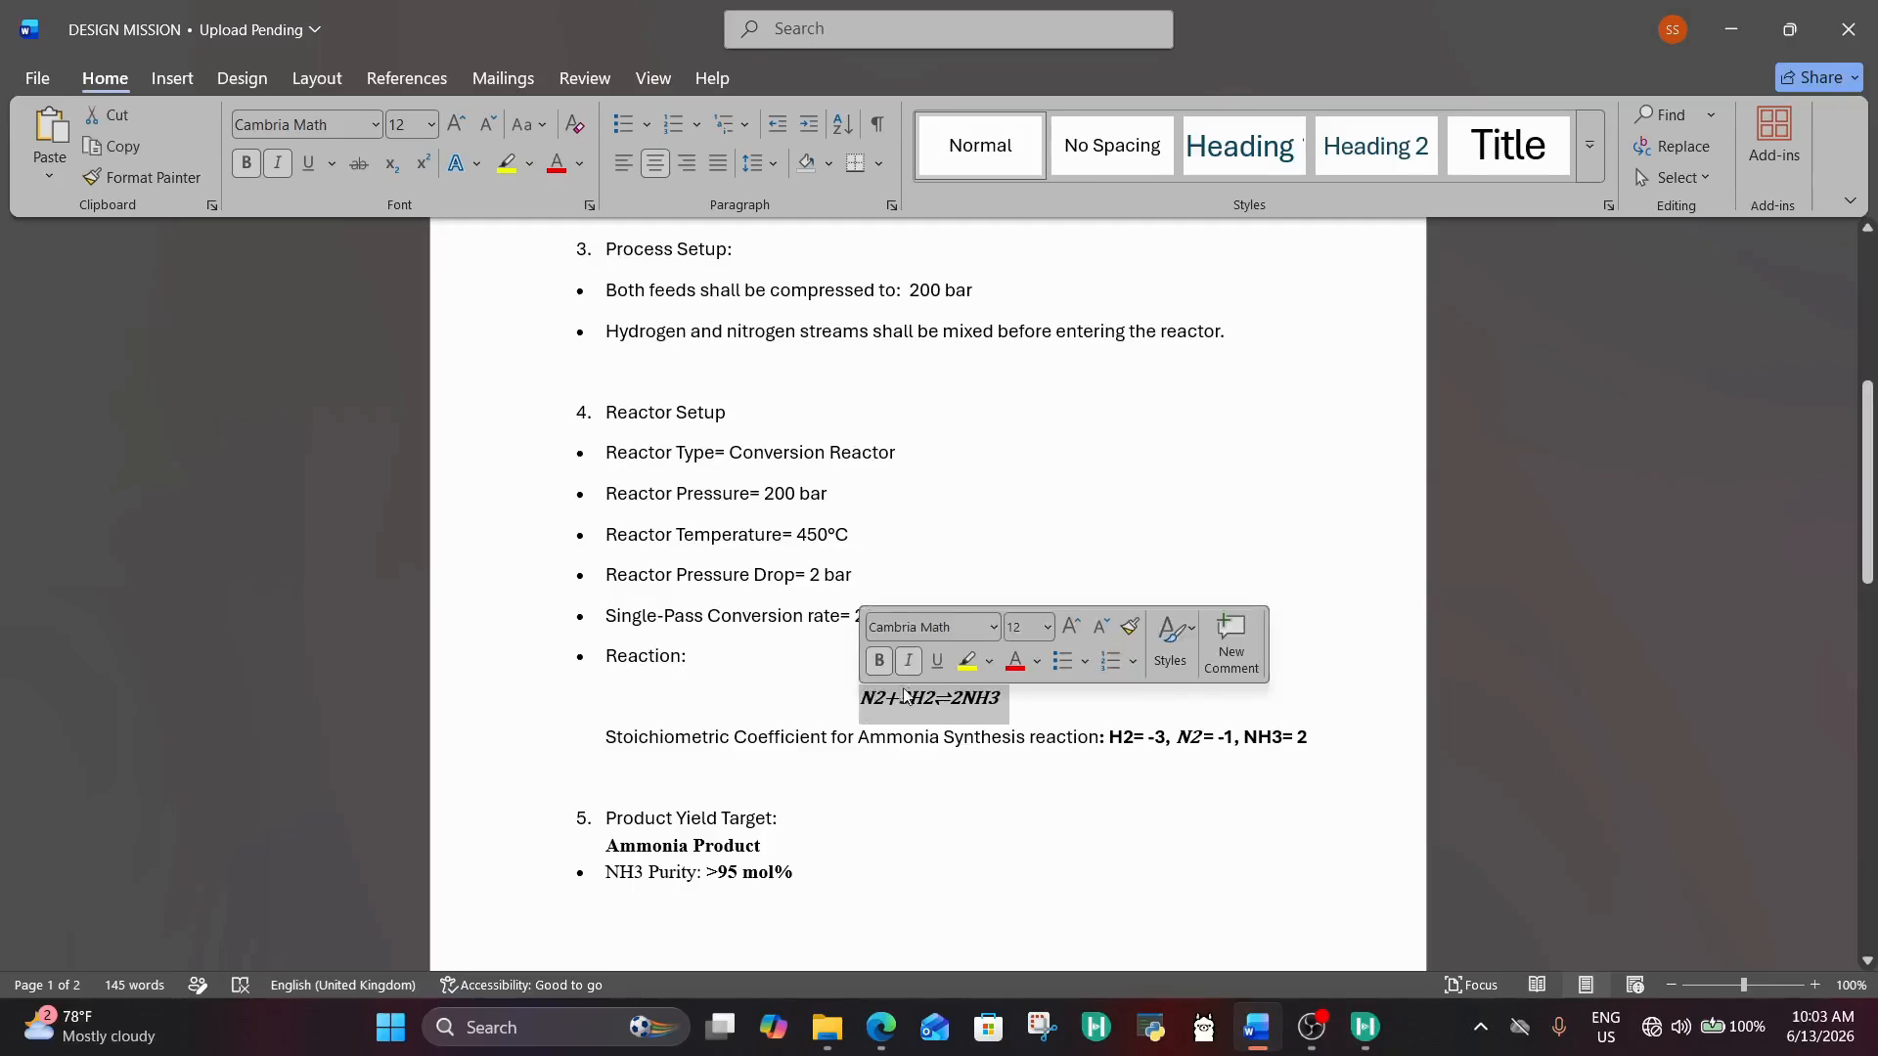
{"action": "left_click", "coordinate": [909, 697]}
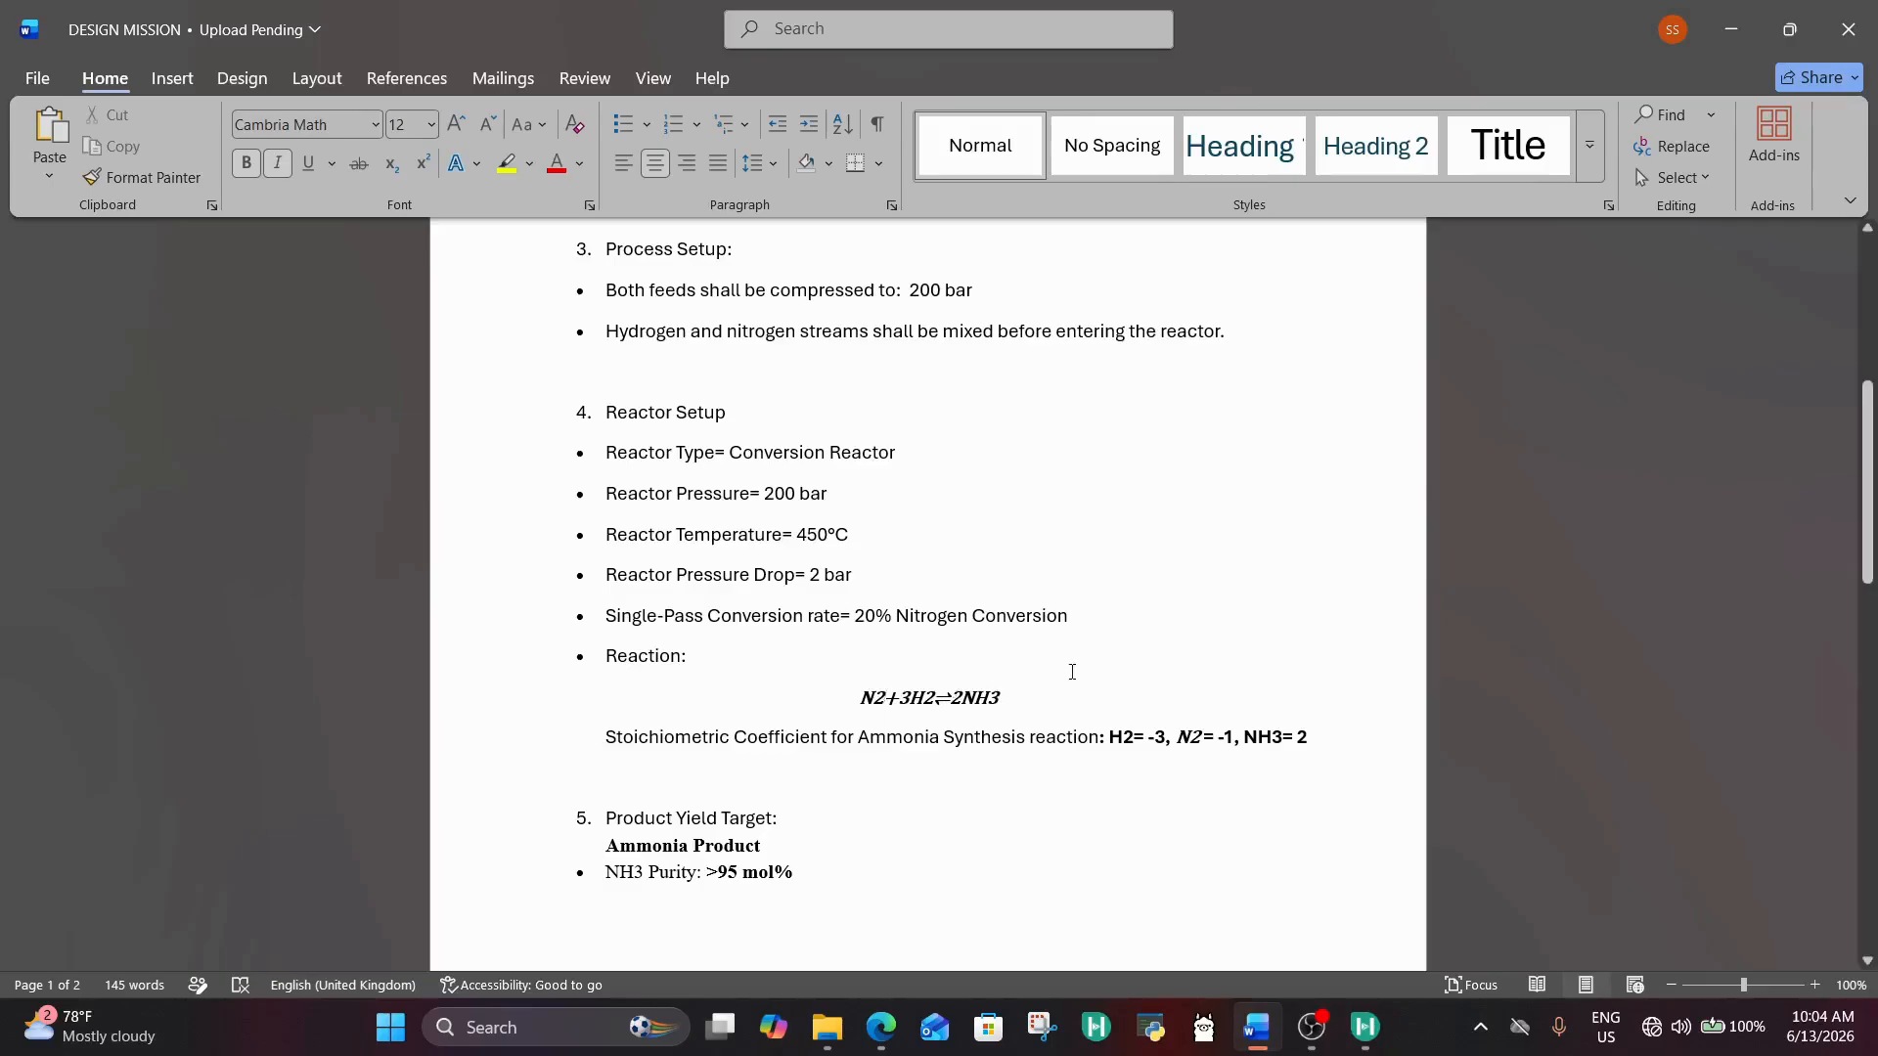
Step: Check the basis component of the single-pass conversion in the Word document, switch back to HYSYS and balance the Ammonia Synthesis stoichiometry
{"action": "left_click_drag", "start_coordinate": [860, 608], "coordinate": [892, 626]}
{"action": "left_click", "coordinate": [979, 614]}
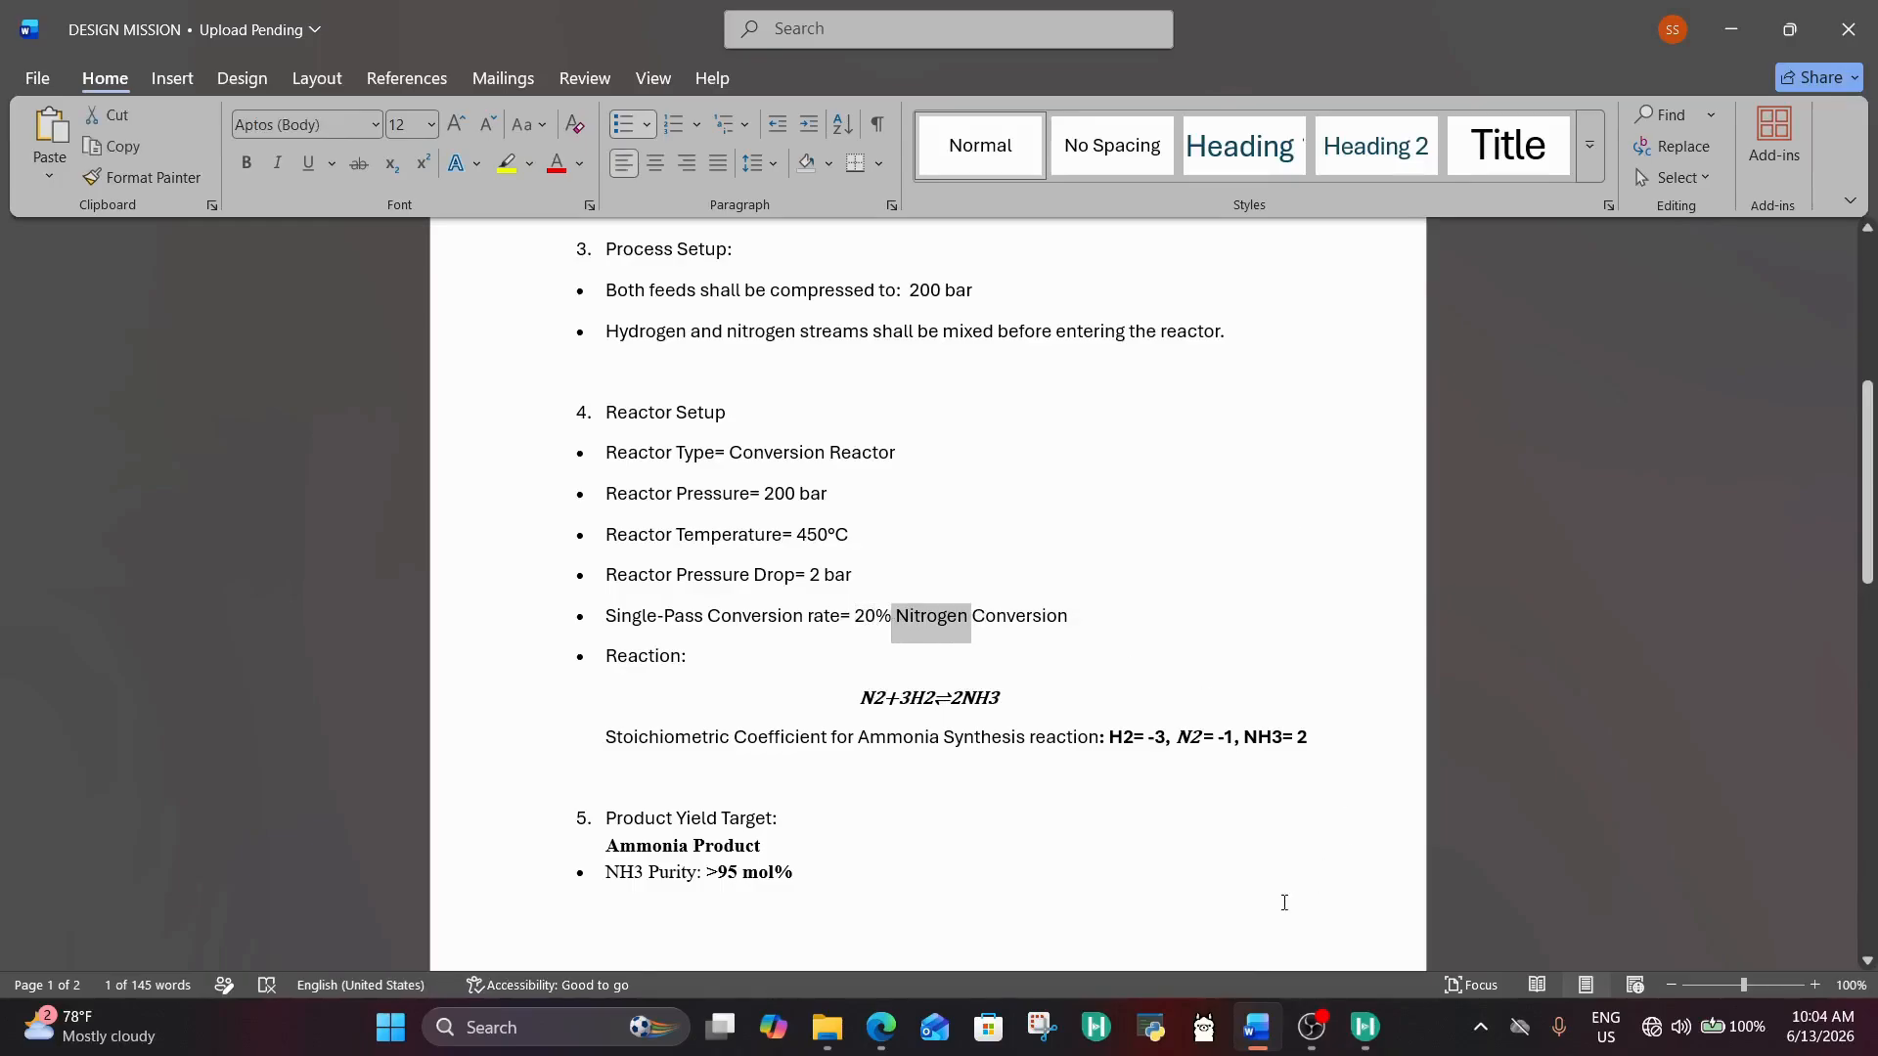
{"action": "mouse_move", "coordinate": [1365, 1027]}
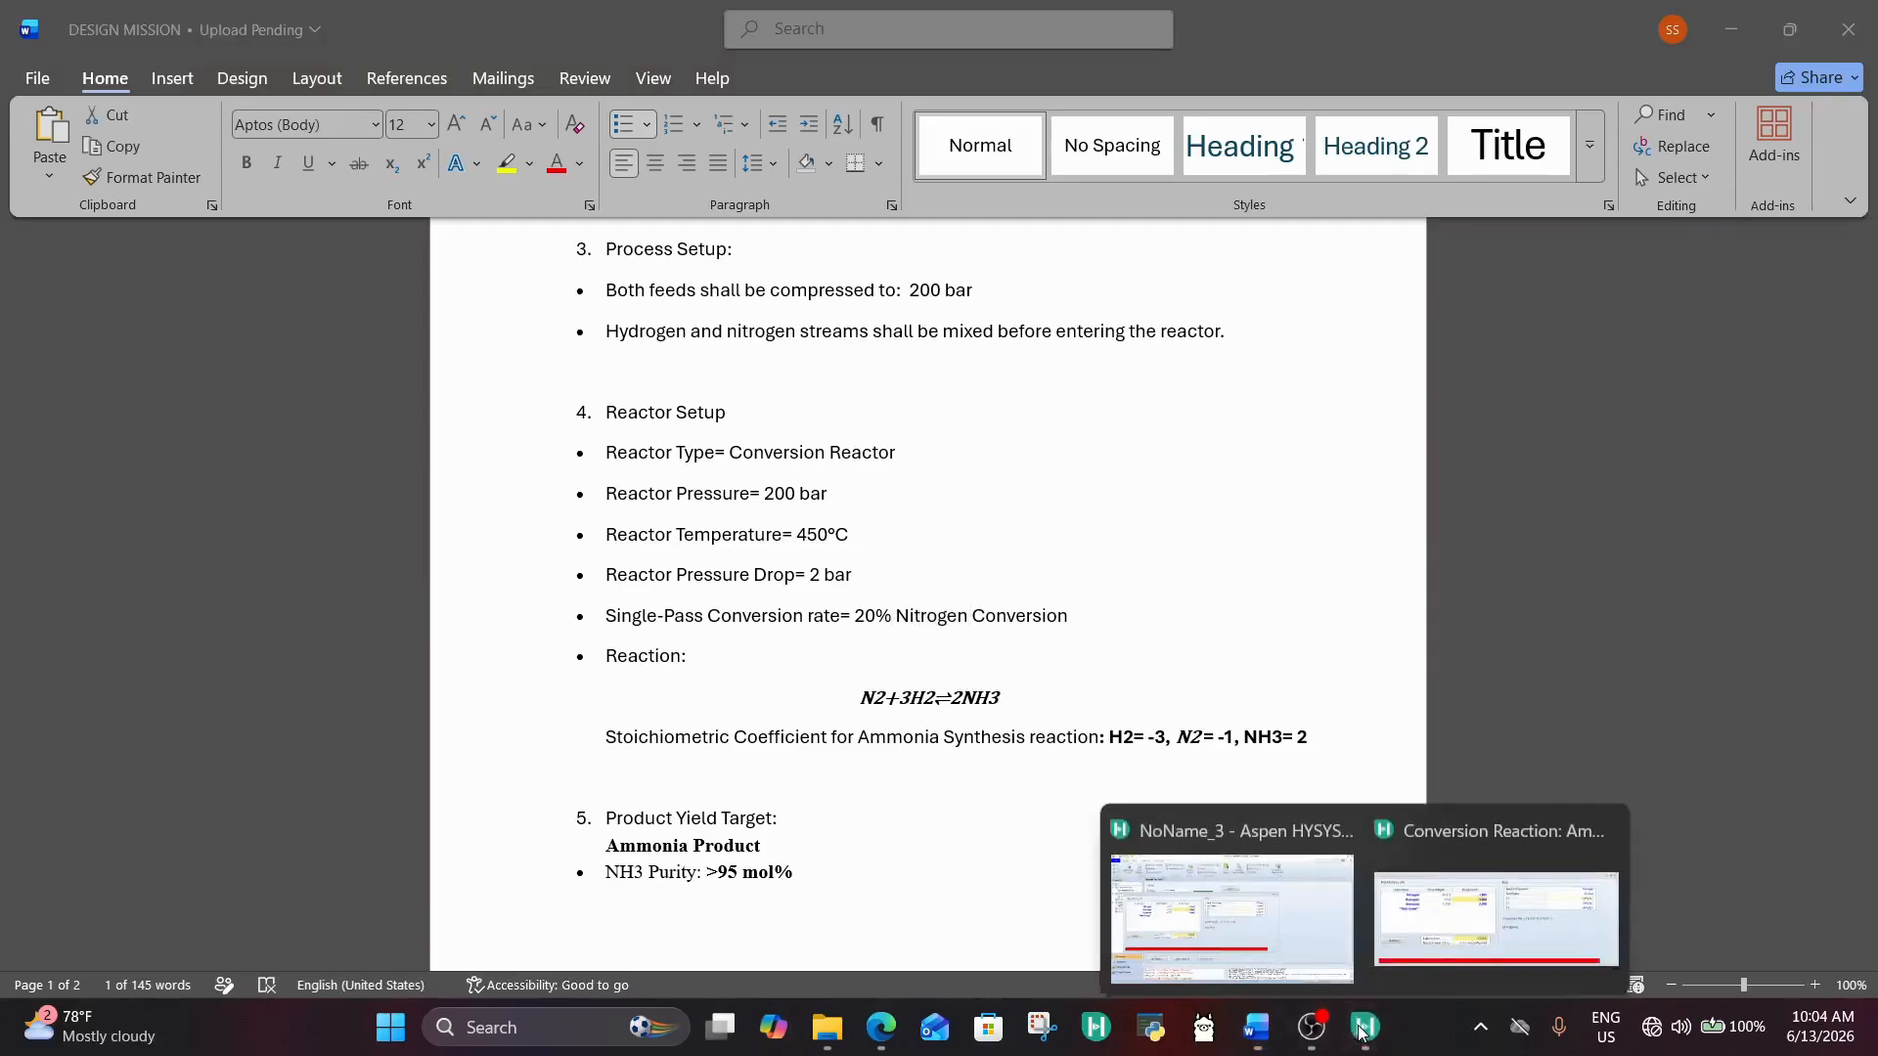
{"action": "left_click", "coordinate": [1430, 914]}
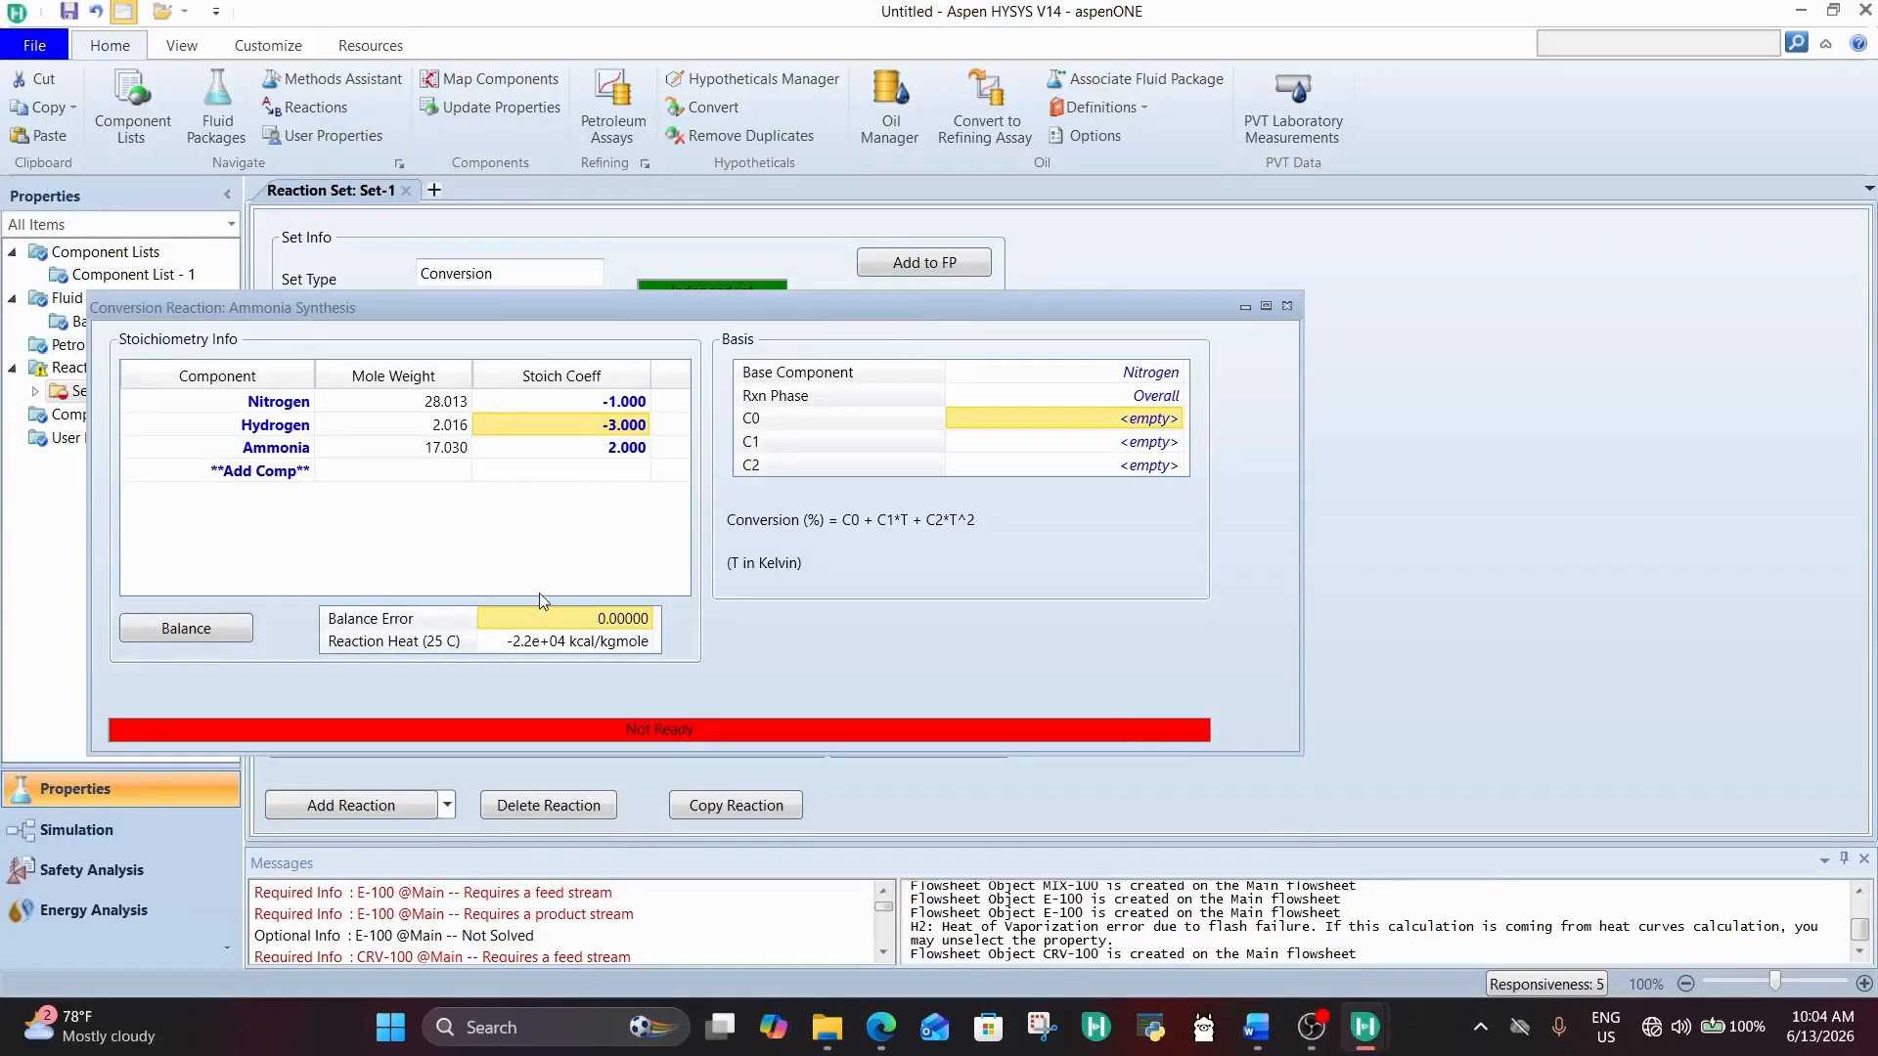
{"action": "left_click", "coordinate": [167, 627]}
{"action": "left_click", "coordinate": [590, 454]}
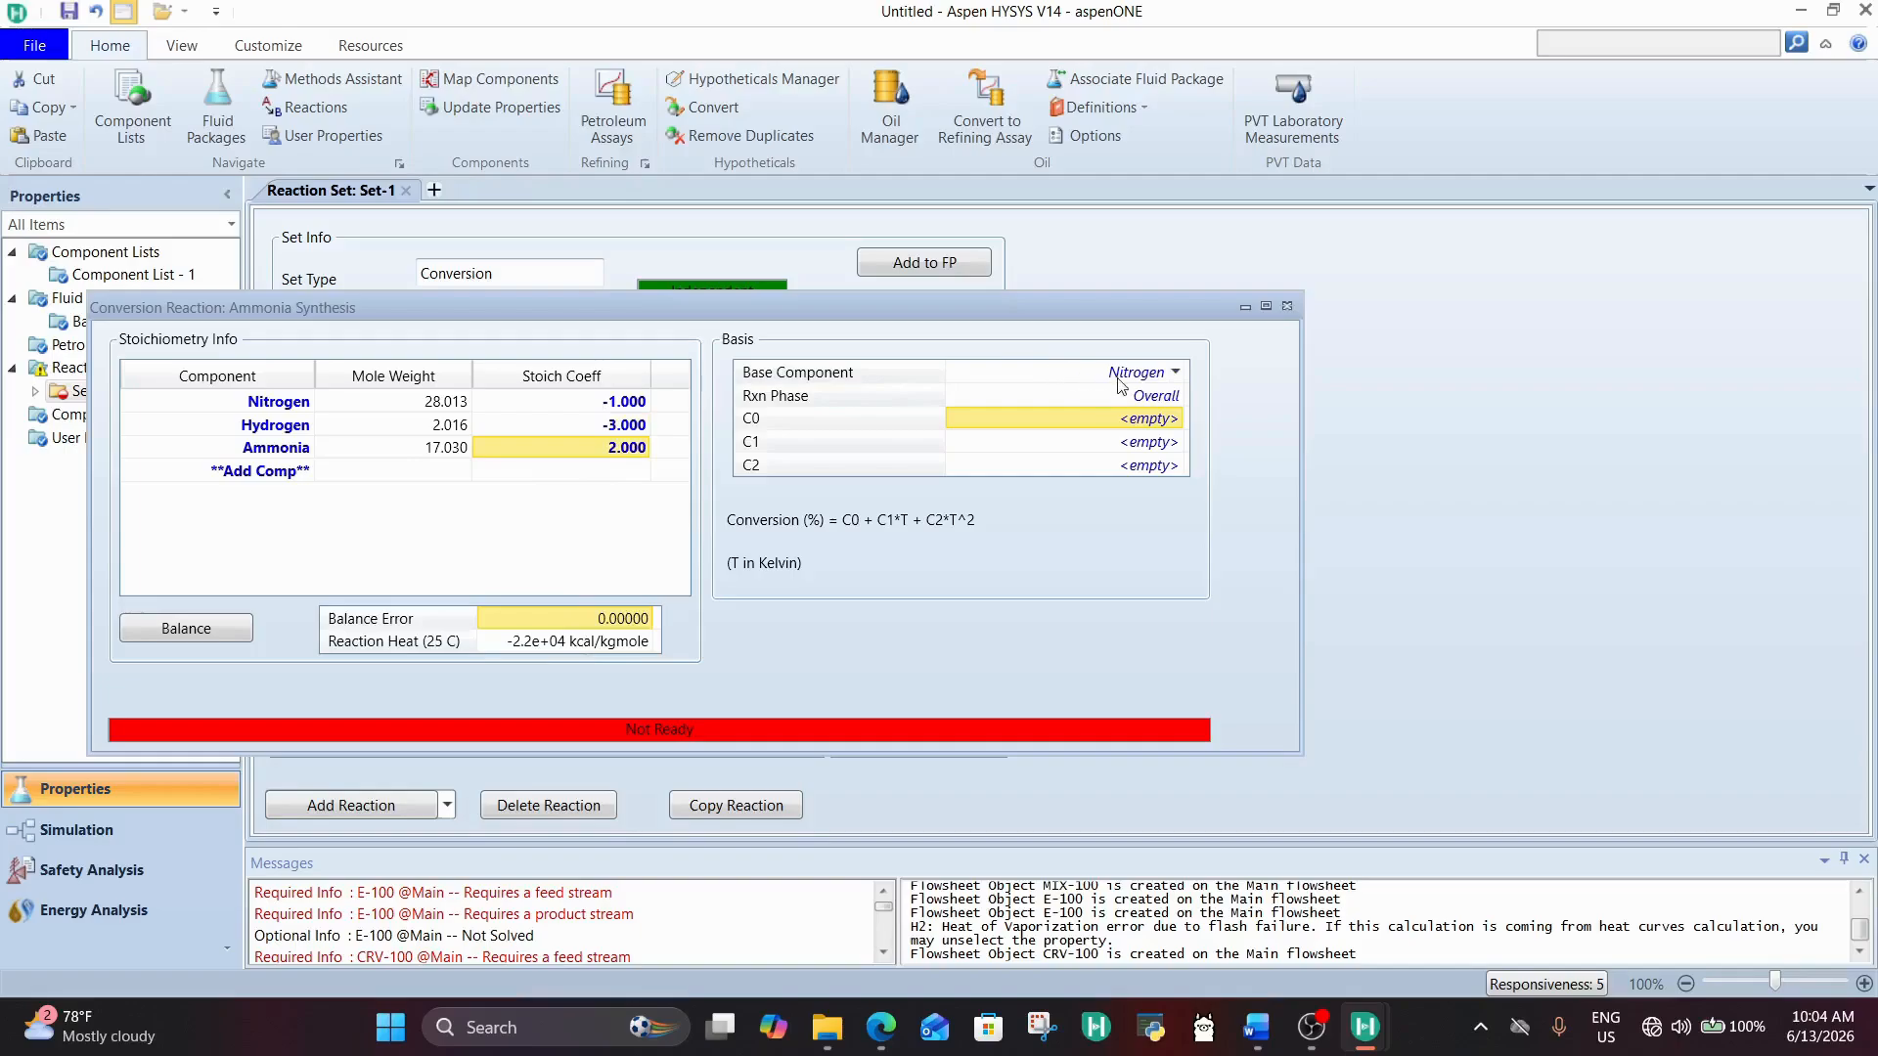
Step: Set the reaction's C0 conversion coefficient to 20, close the reaction and return to the simulation flowsheet
{"action": "left_click", "coordinate": [1141, 418]}
{"action": "type", "text": "2"}
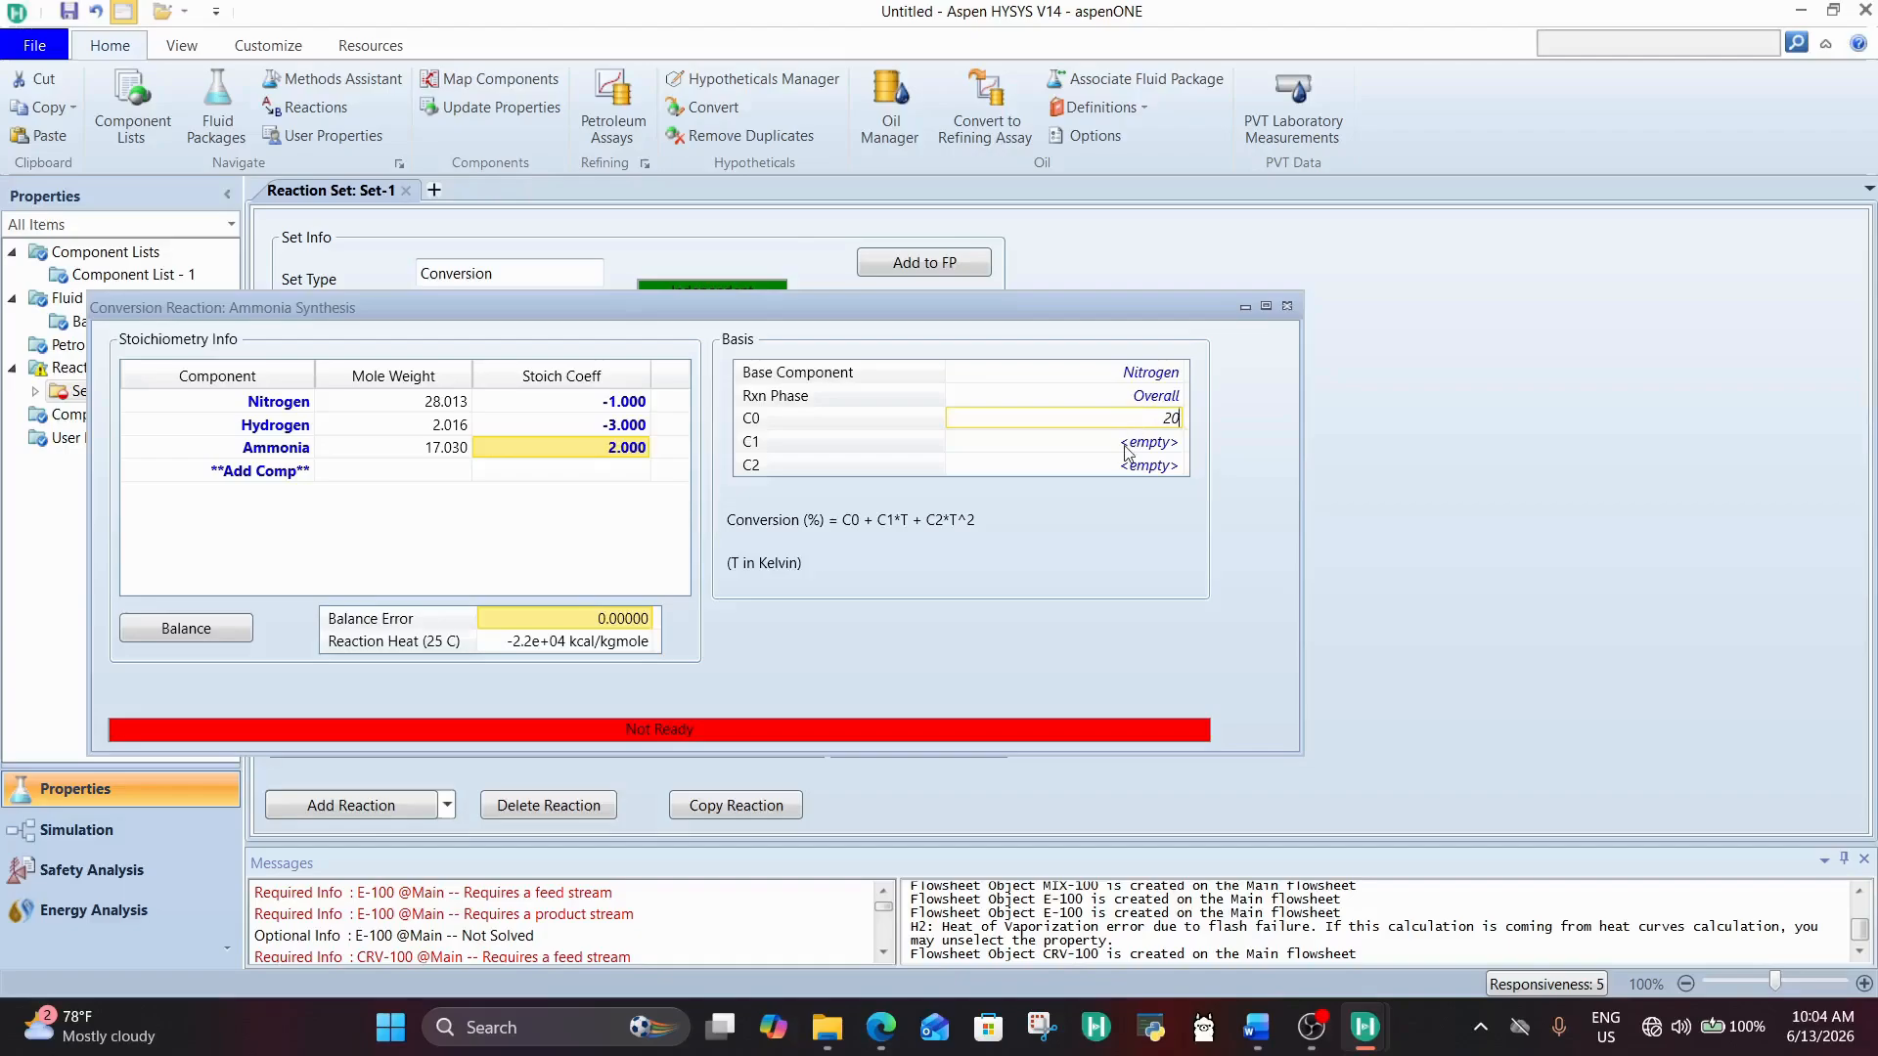
{"action": "type", "text": "0"}
{"action": "key", "text": "Return"}
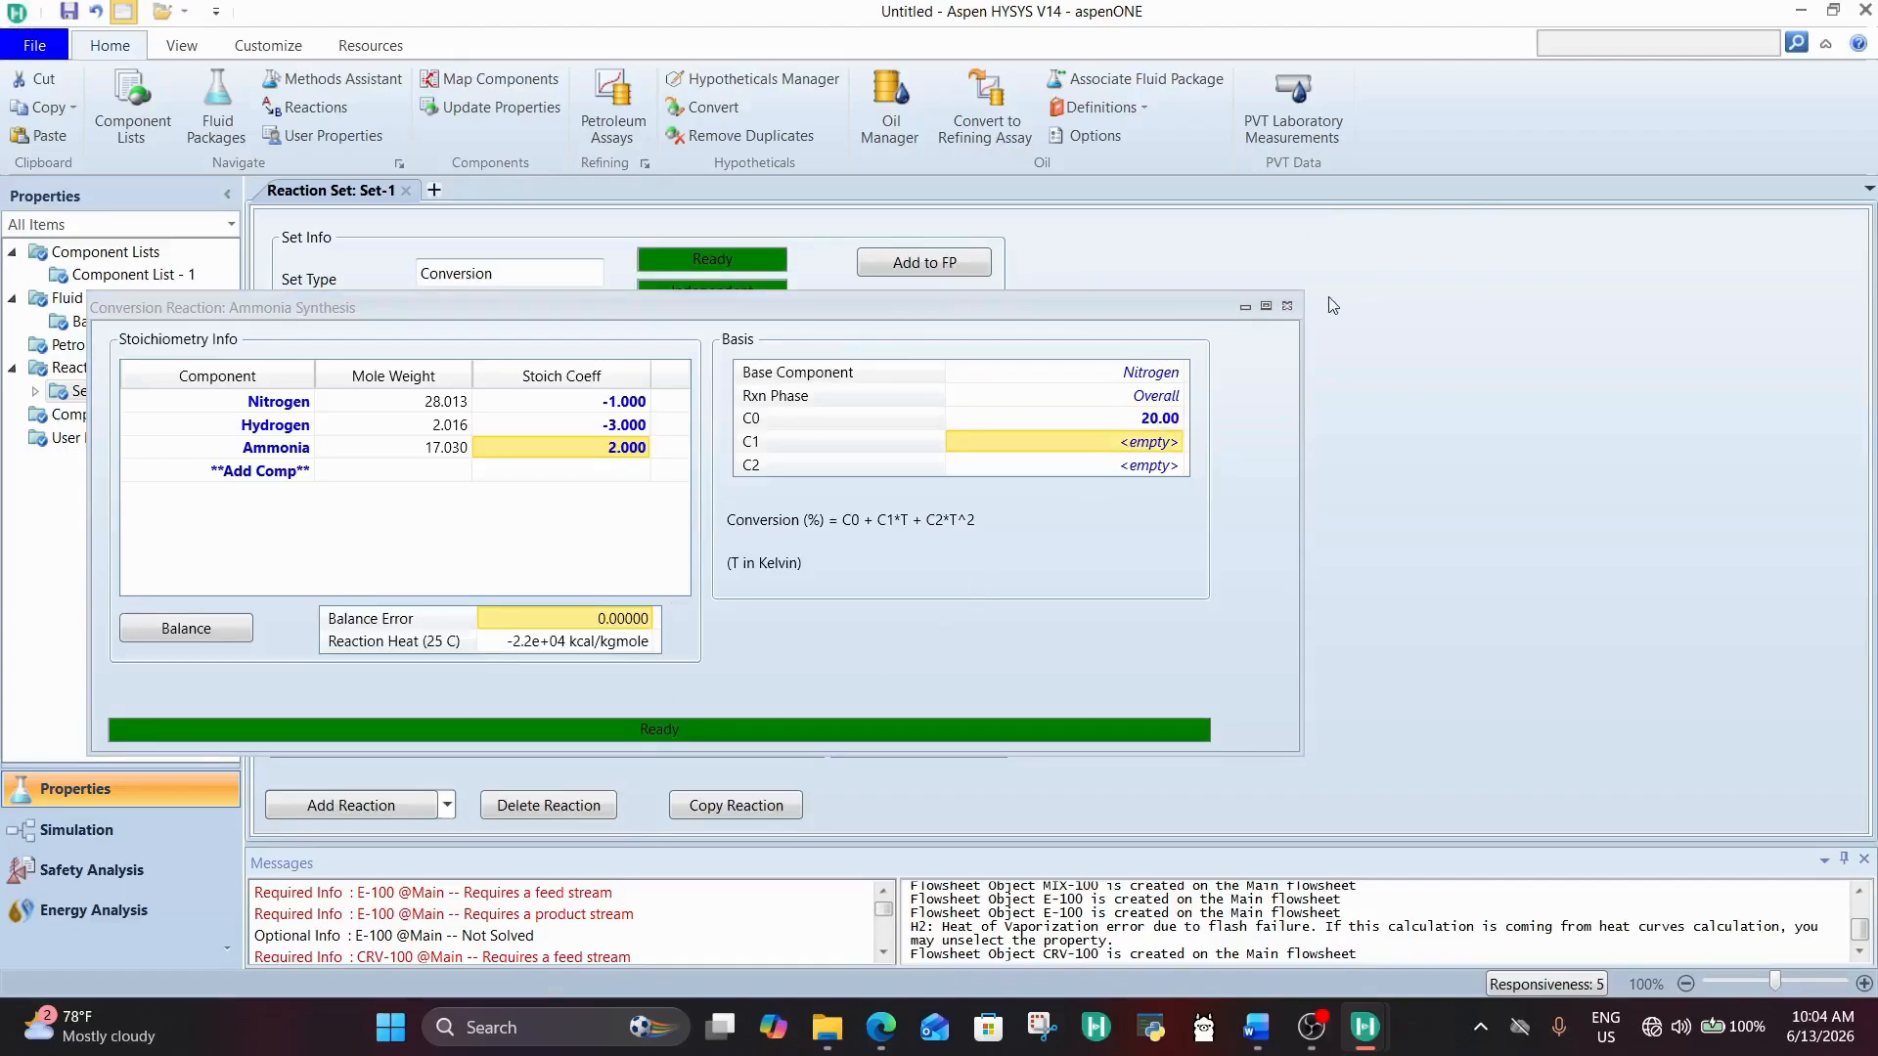
{"action": "left_click", "coordinate": [1289, 304]}
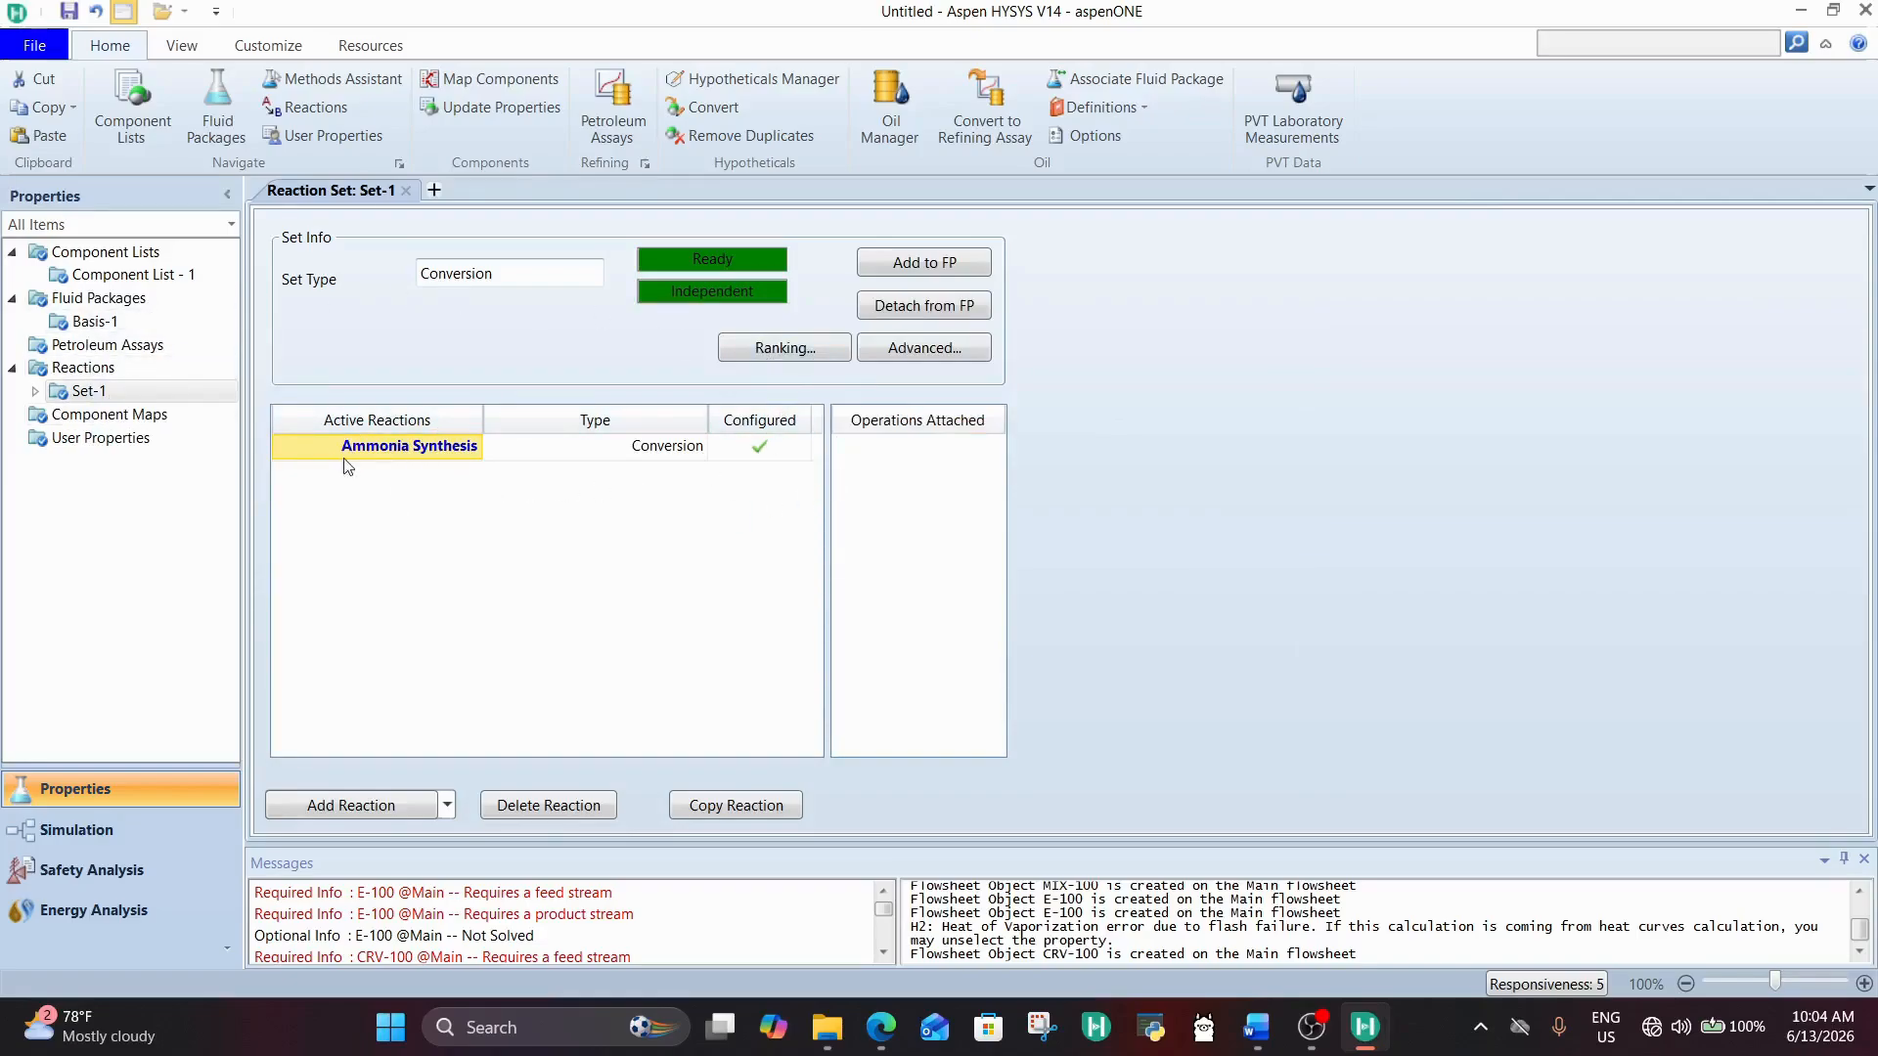
{"action": "left_click", "coordinate": [106, 830]}
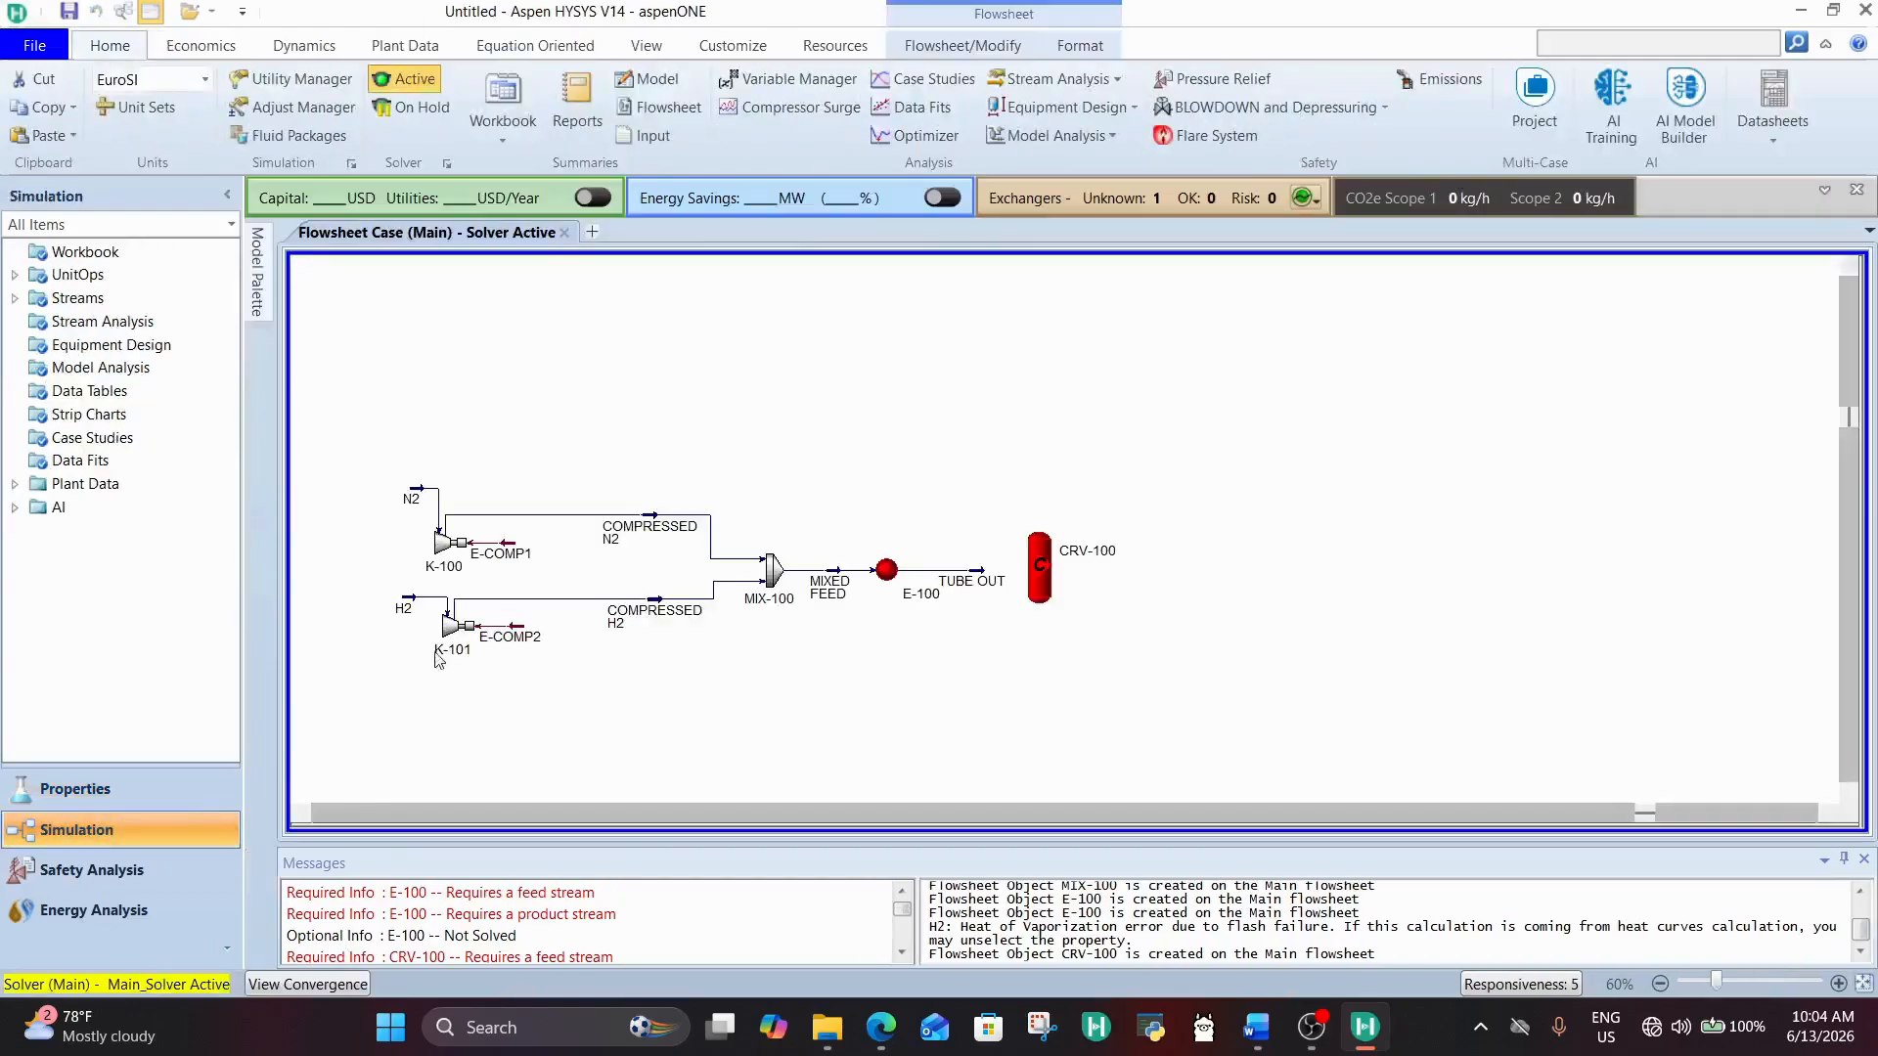
Step: Open the conversion reactor CRV-100 and connect TUBE OUT as its inlet stream
{"action": "left_click_drag", "start_coordinate": [1047, 593], "coordinate": [1042, 597]}
{"action": "double_click", "coordinate": [1042, 594]}
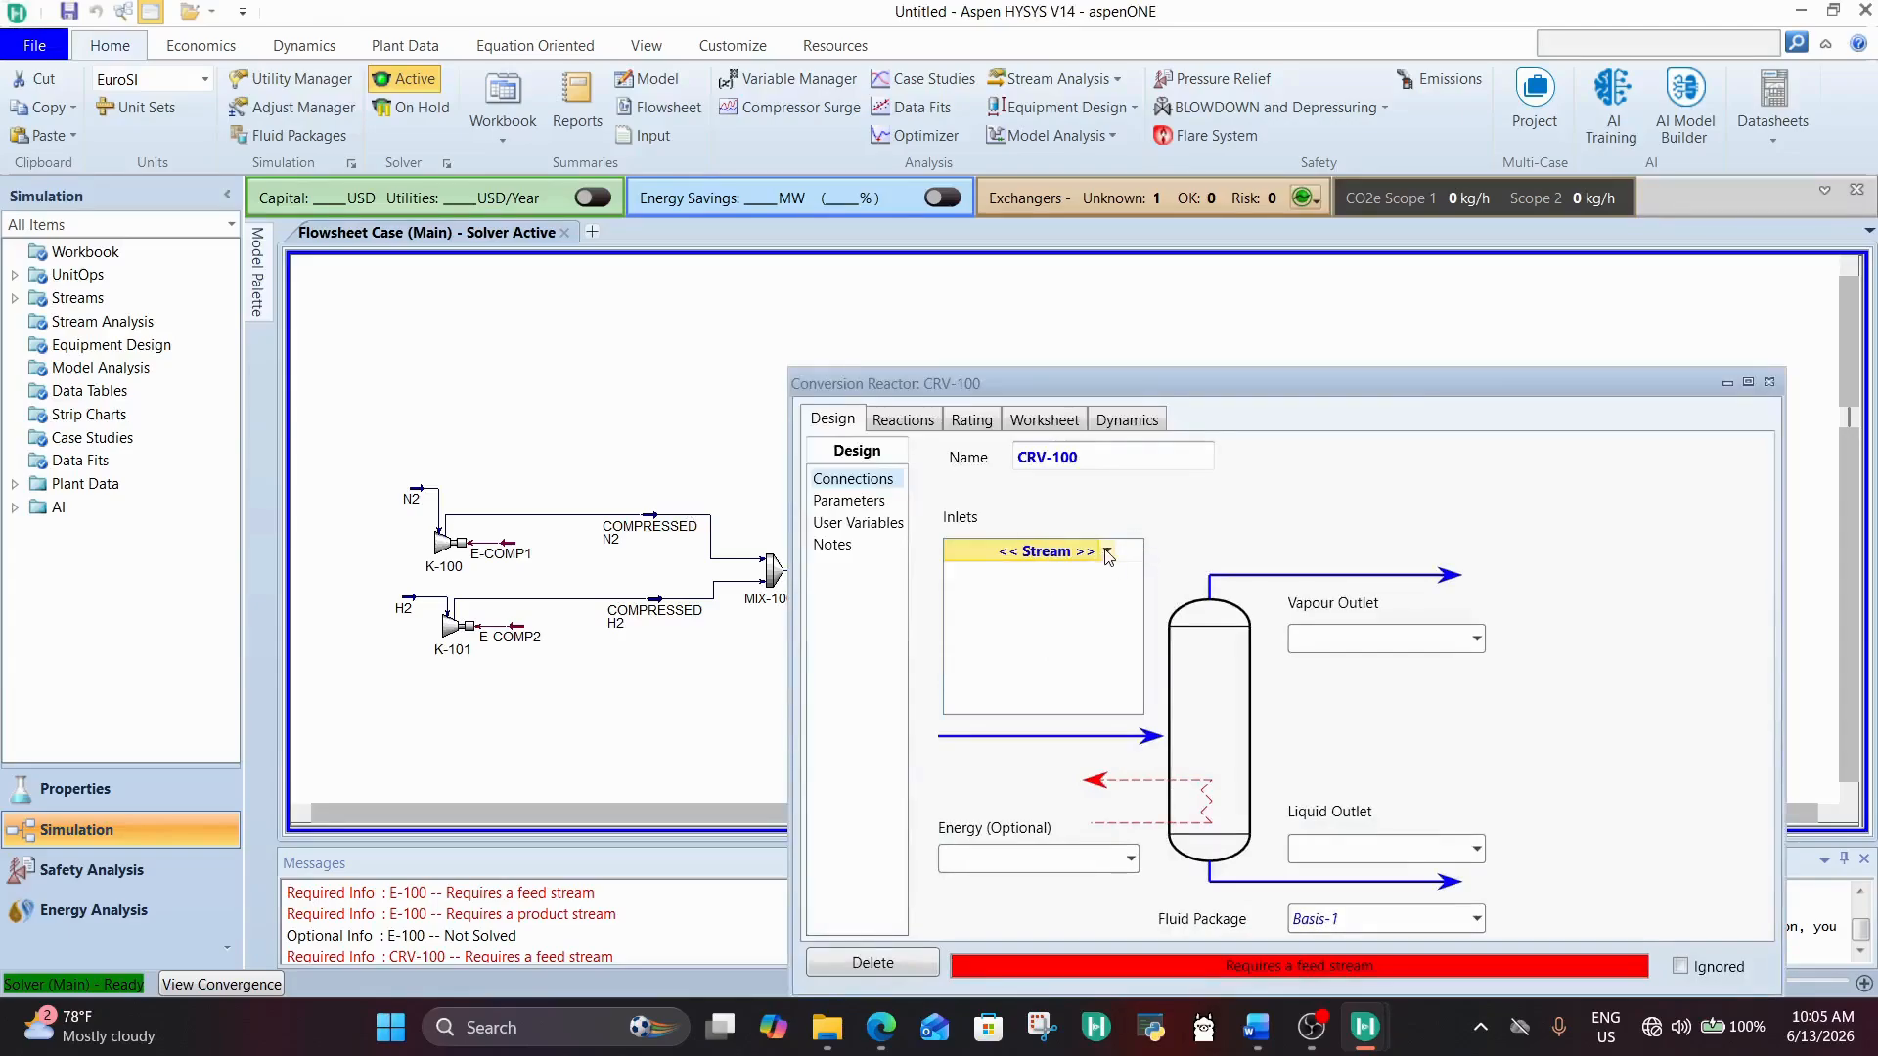
{"action": "left_click", "coordinate": [1108, 553]}
{"action": "left_click", "coordinate": [1007, 581]}
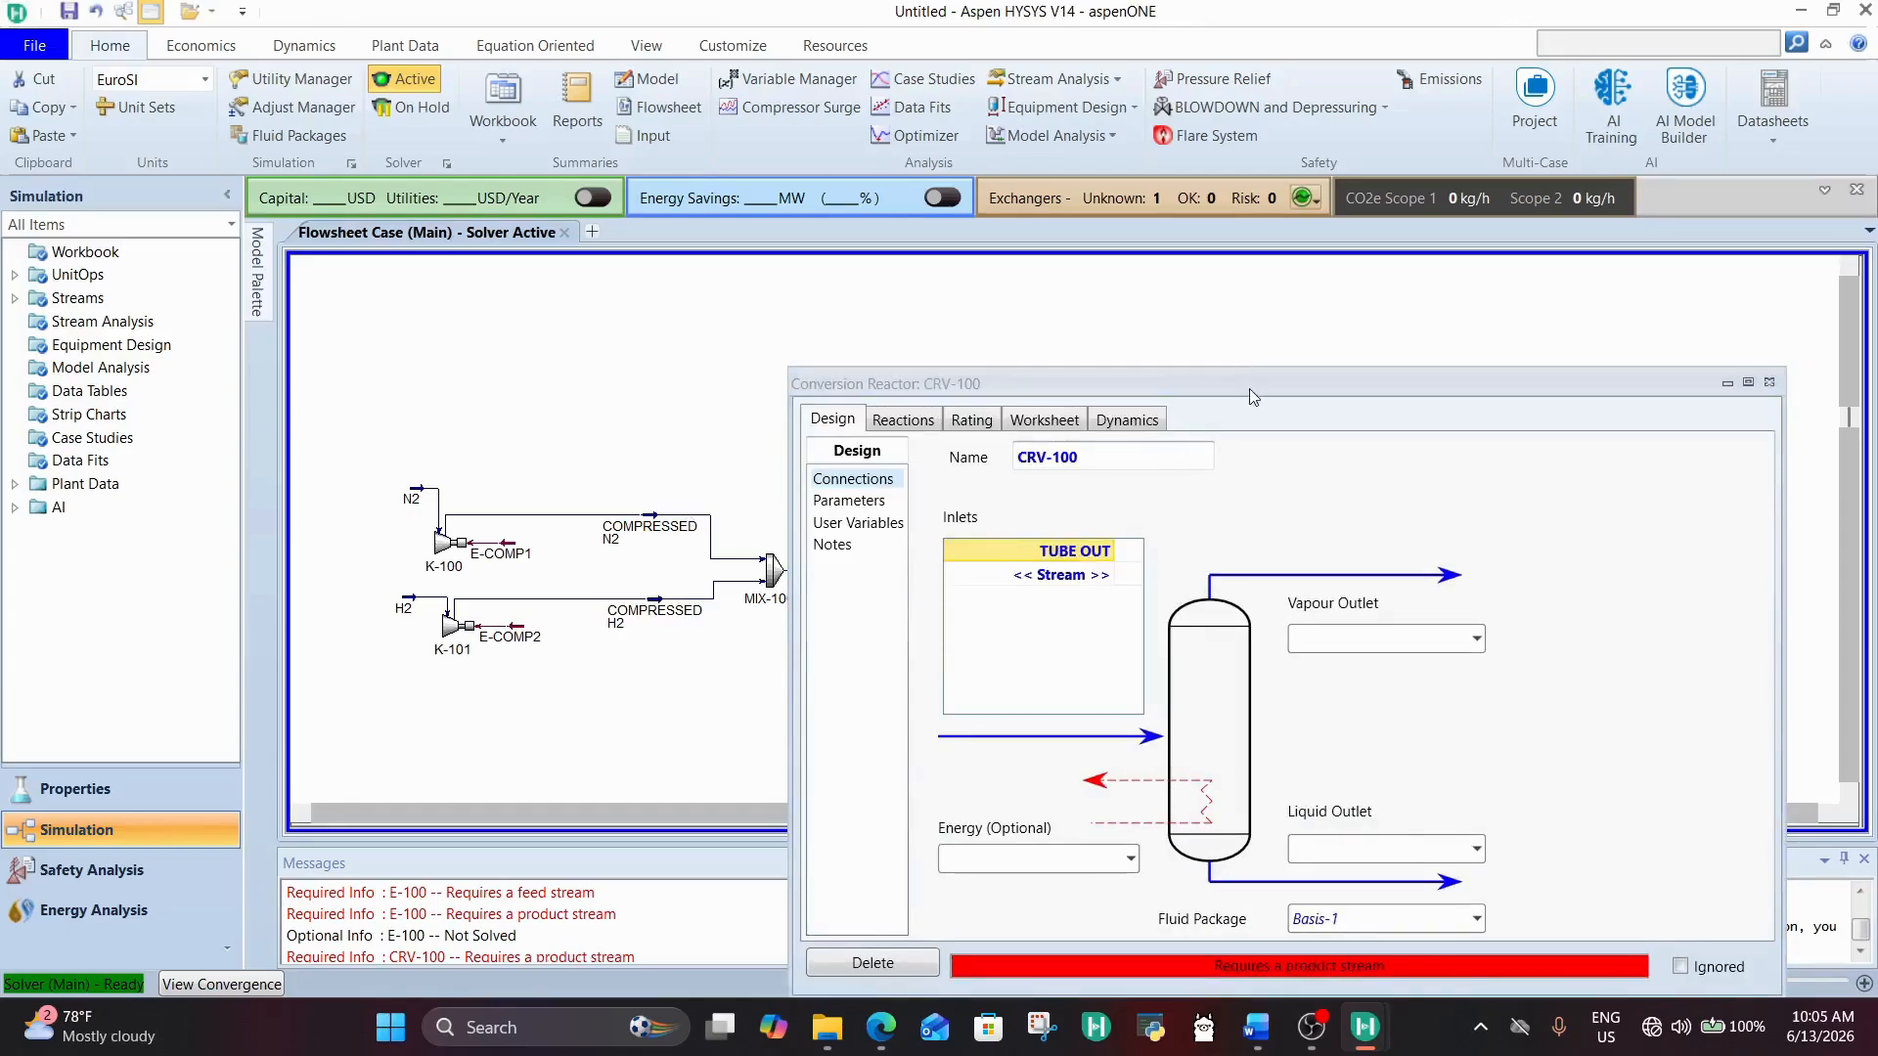
Step: Create TOPS as the vapour outlet and BOTTOMS as the liquid outlet of CRV-100
{"action": "left_click_drag", "start_coordinate": [1252, 396], "coordinate": [925, 258]}
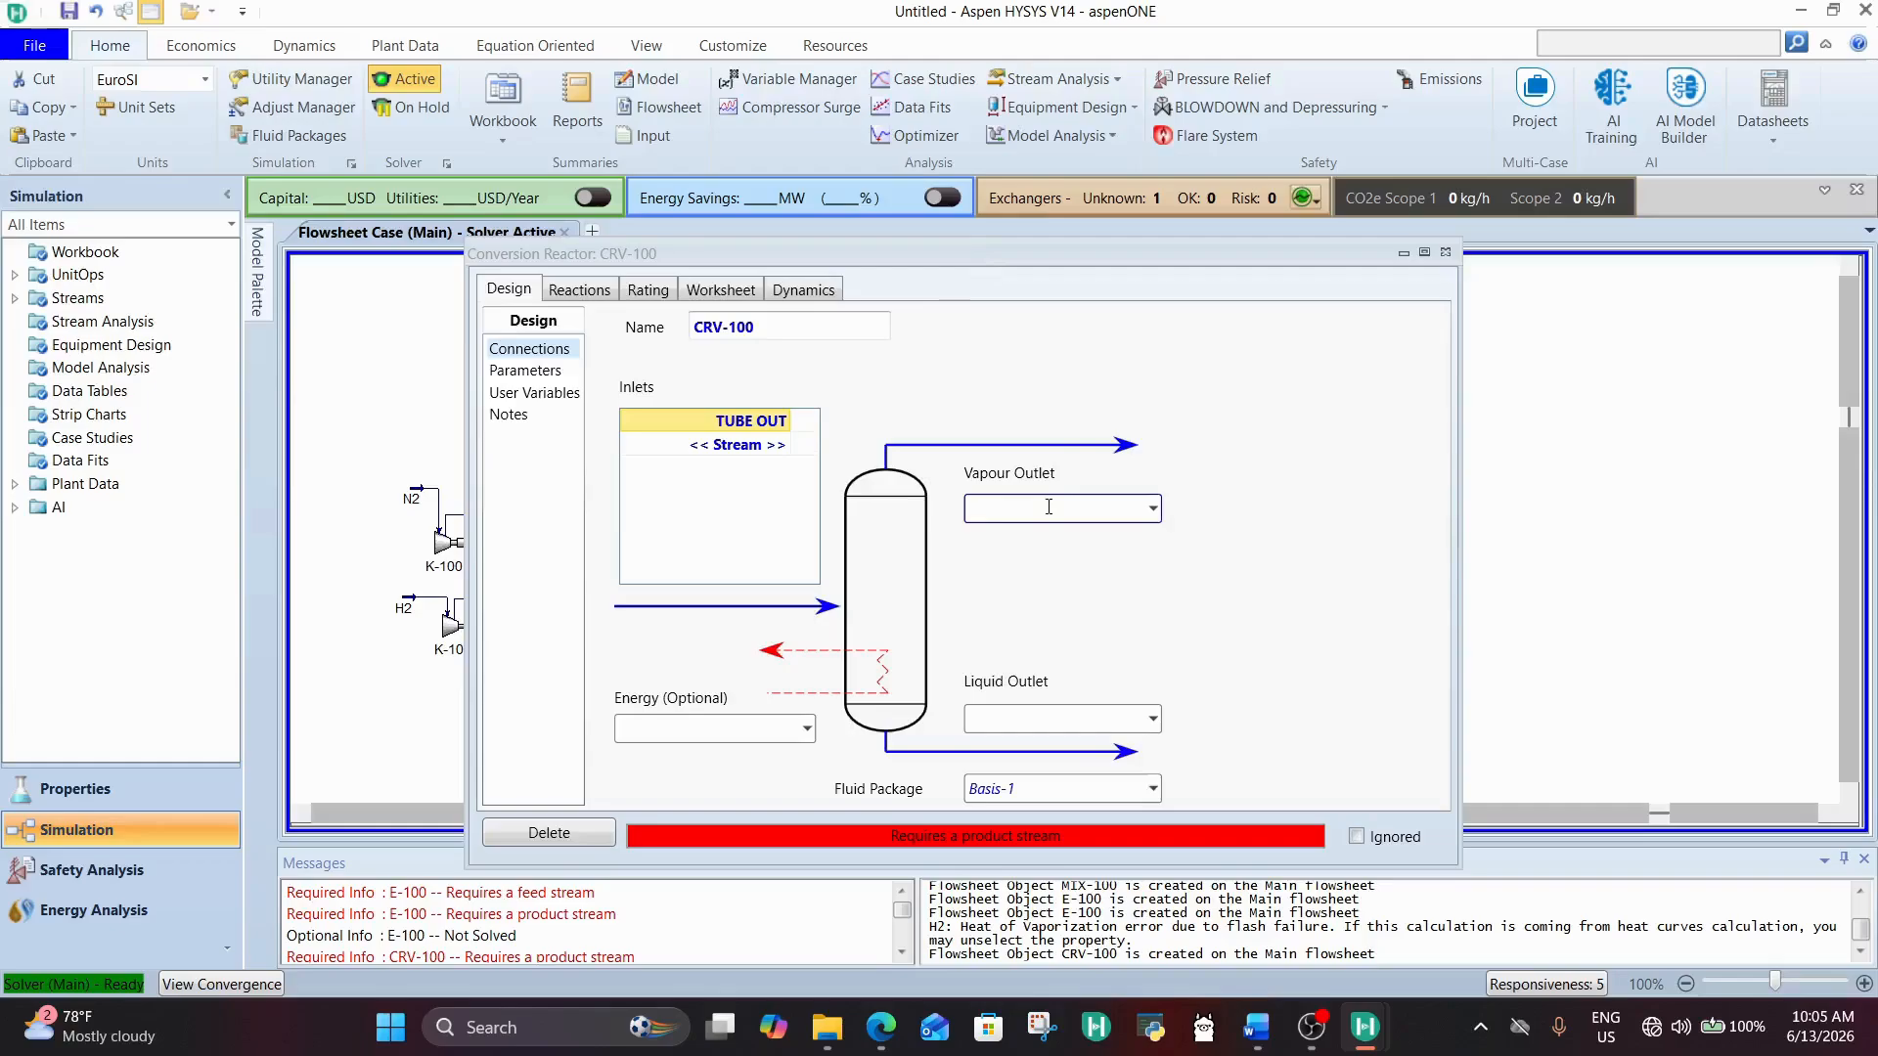
{"action": "type", "text": "OPS"}
{"action": "key", "text": "Return"}
{"action": "left_click", "coordinate": [1064, 714]}
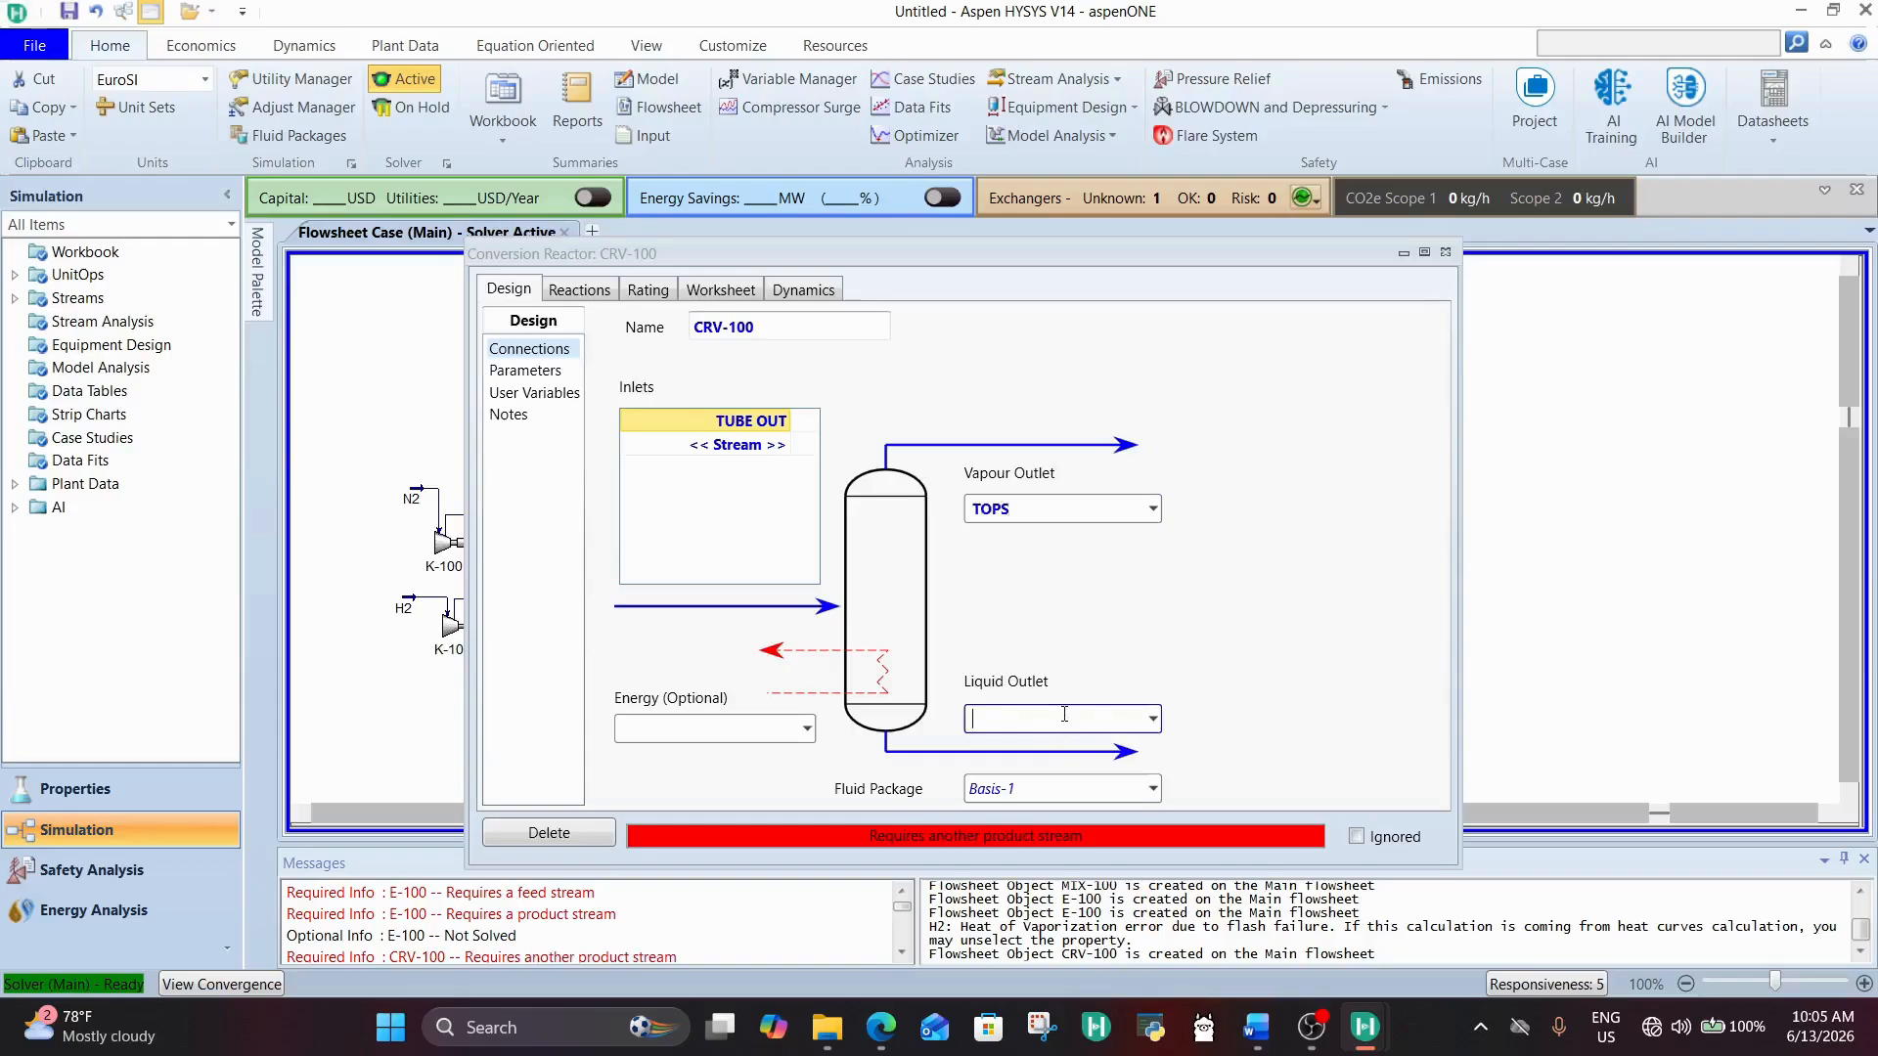
{"action": "type", "text": "BOTTOMS"}
{"action": "key", "text": "Return"}
Step: Enable Single Phase for CRV-100, assign it the reaction set Set-1 and close the reactor
{"action": "left_click", "coordinate": [548, 372]}
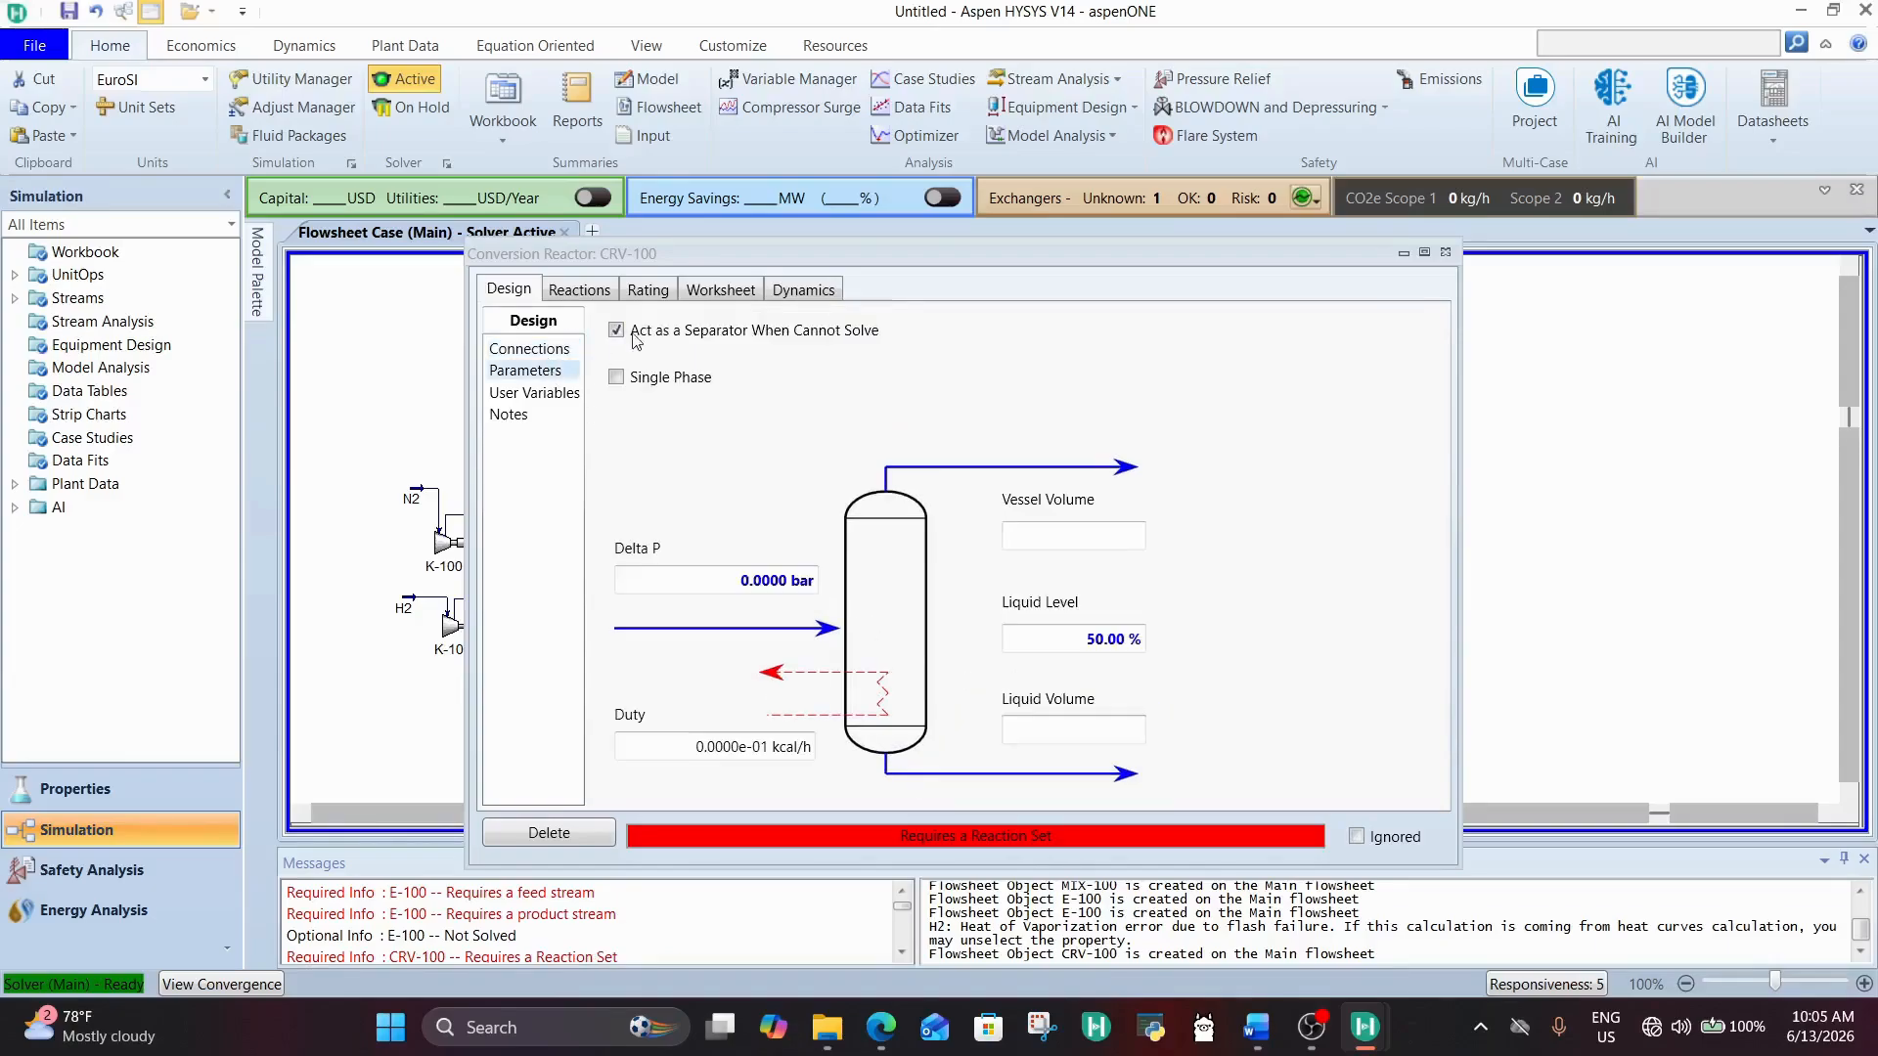
{"action": "left_click", "coordinate": [641, 380]}
{"action": "left_click", "coordinate": [536, 352]}
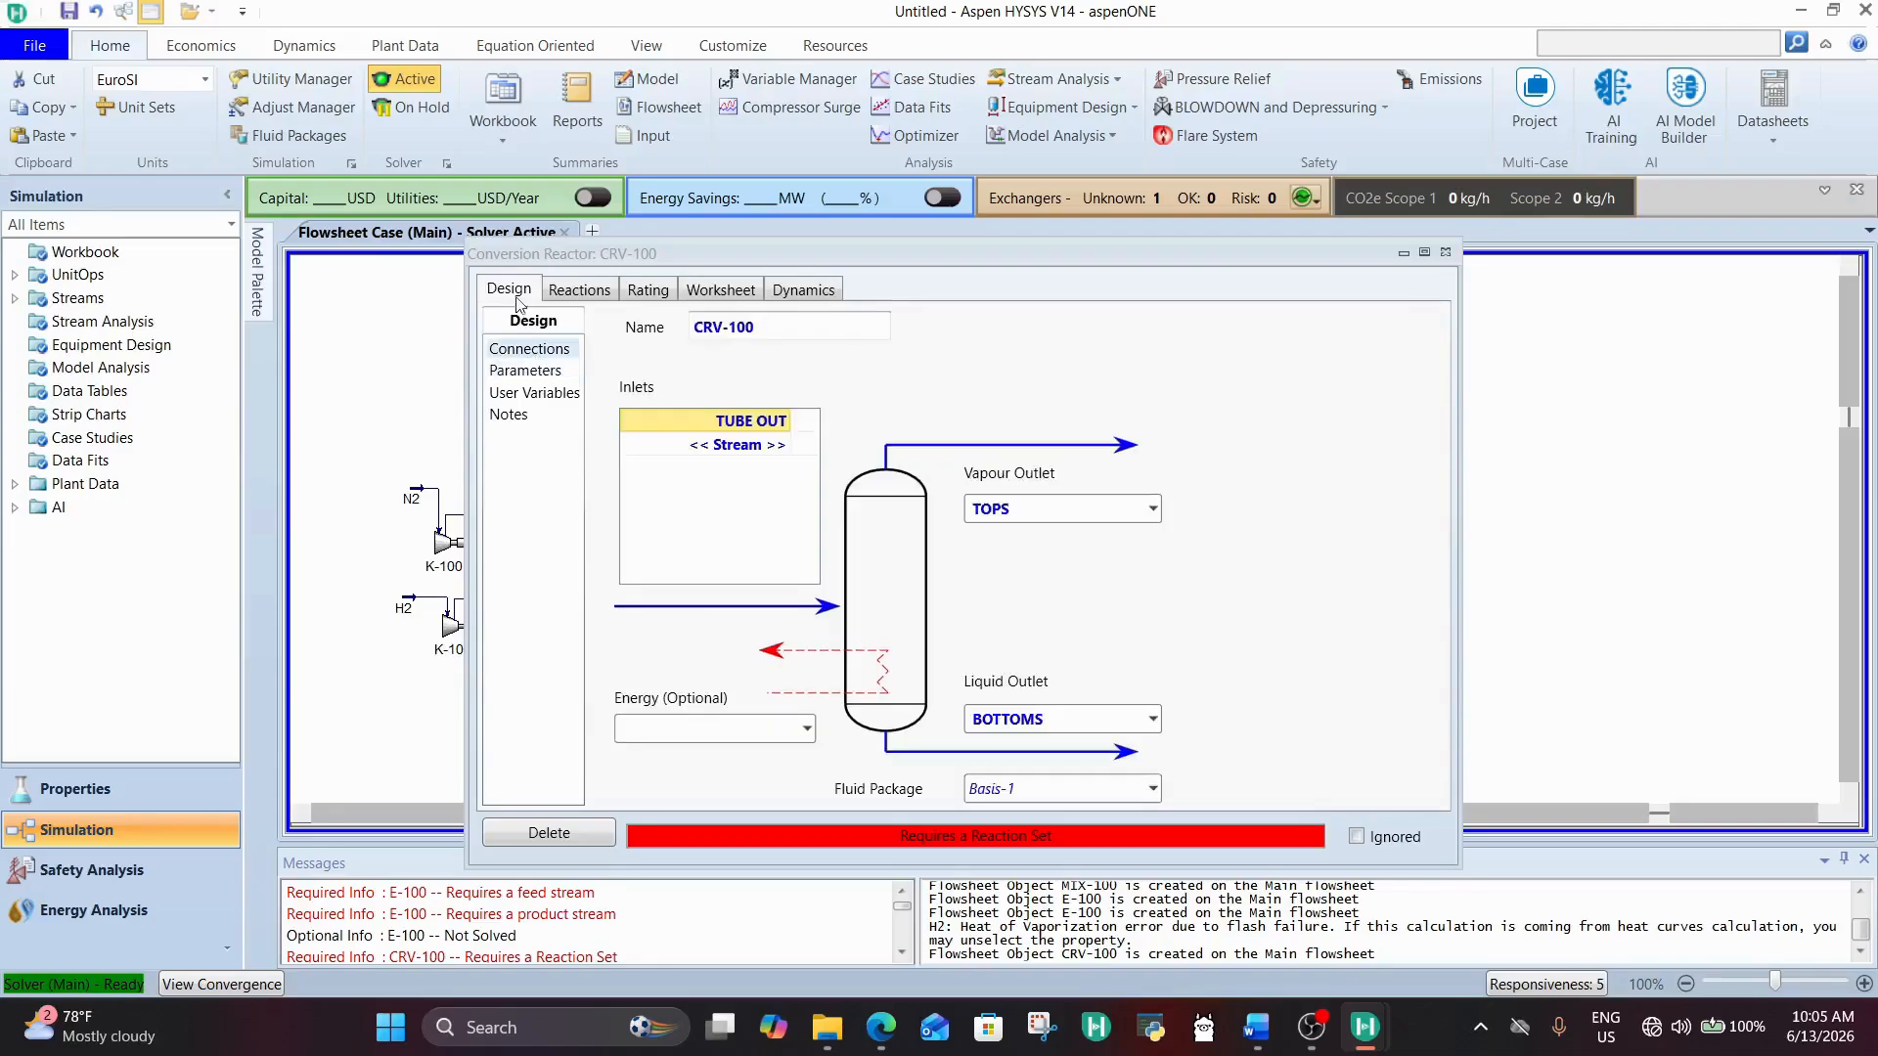
{"action": "left_click", "coordinate": [579, 289]}
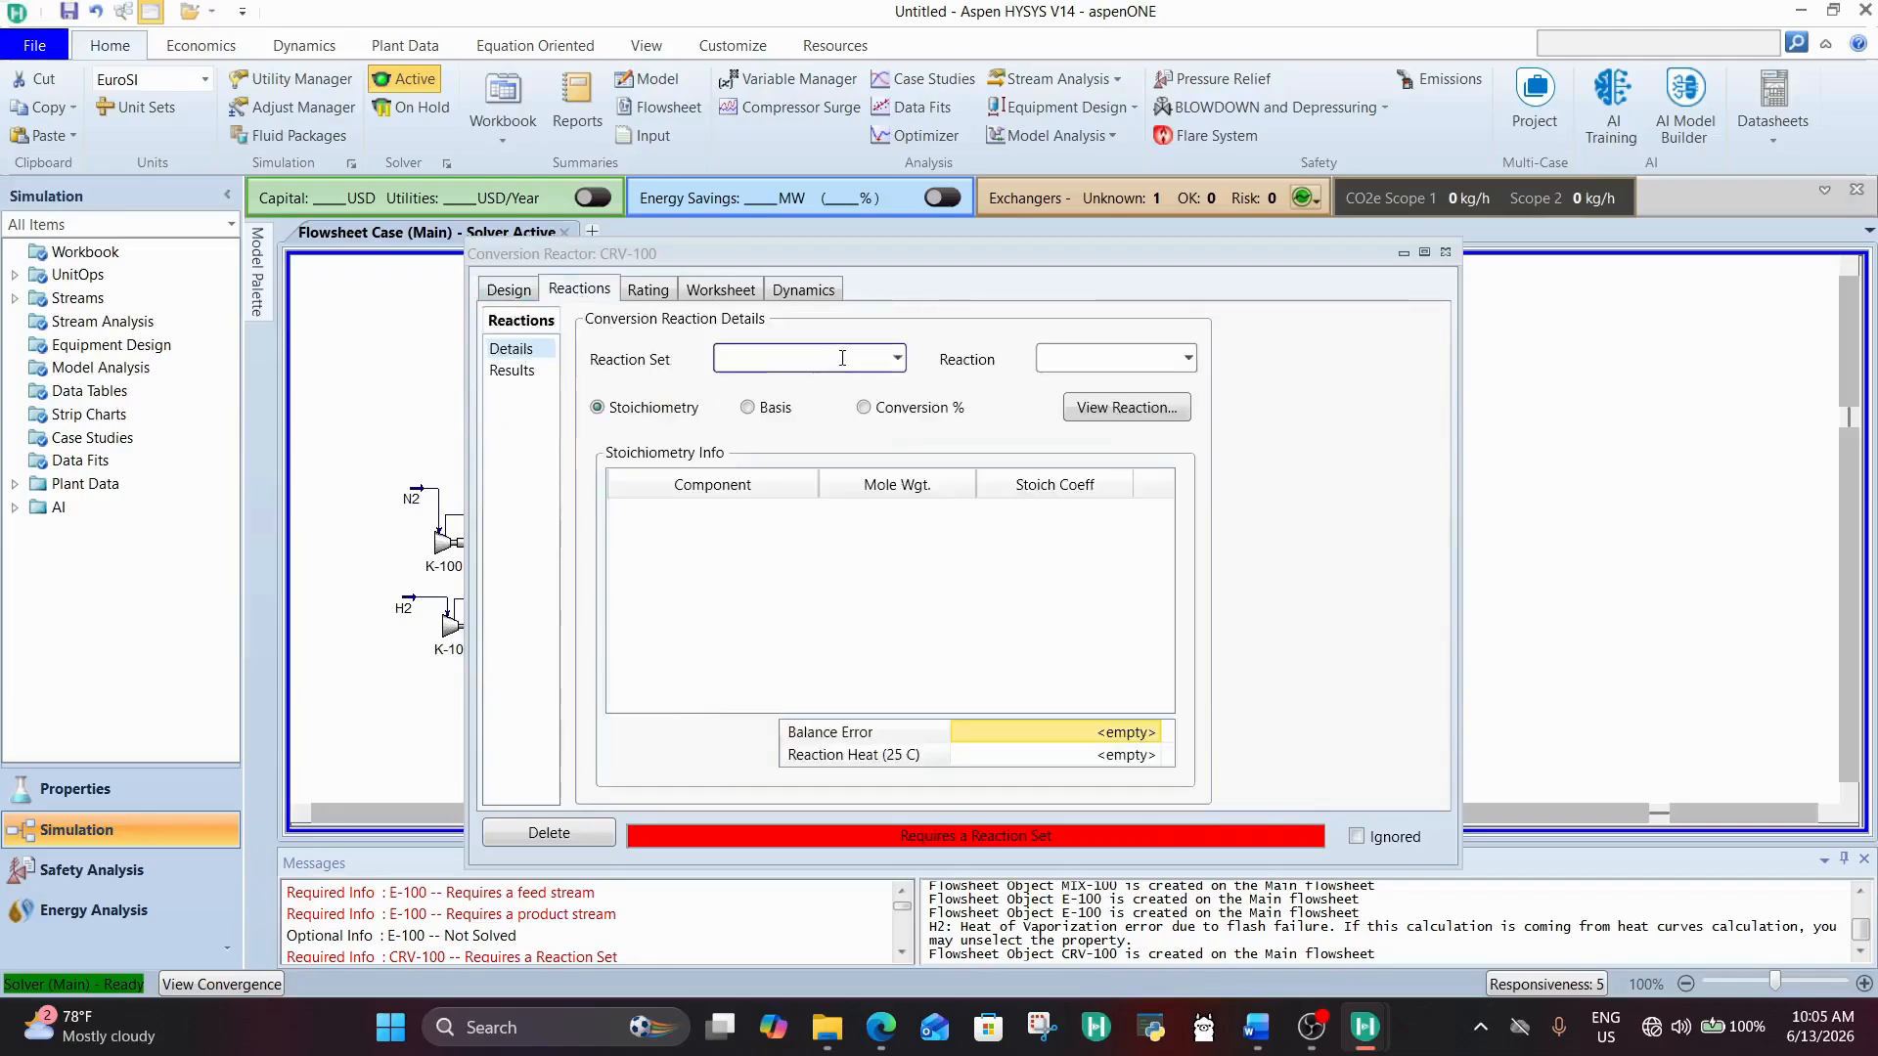
{"action": "left_click", "coordinate": [897, 358]}
{"action": "left_click", "coordinate": [821, 386]}
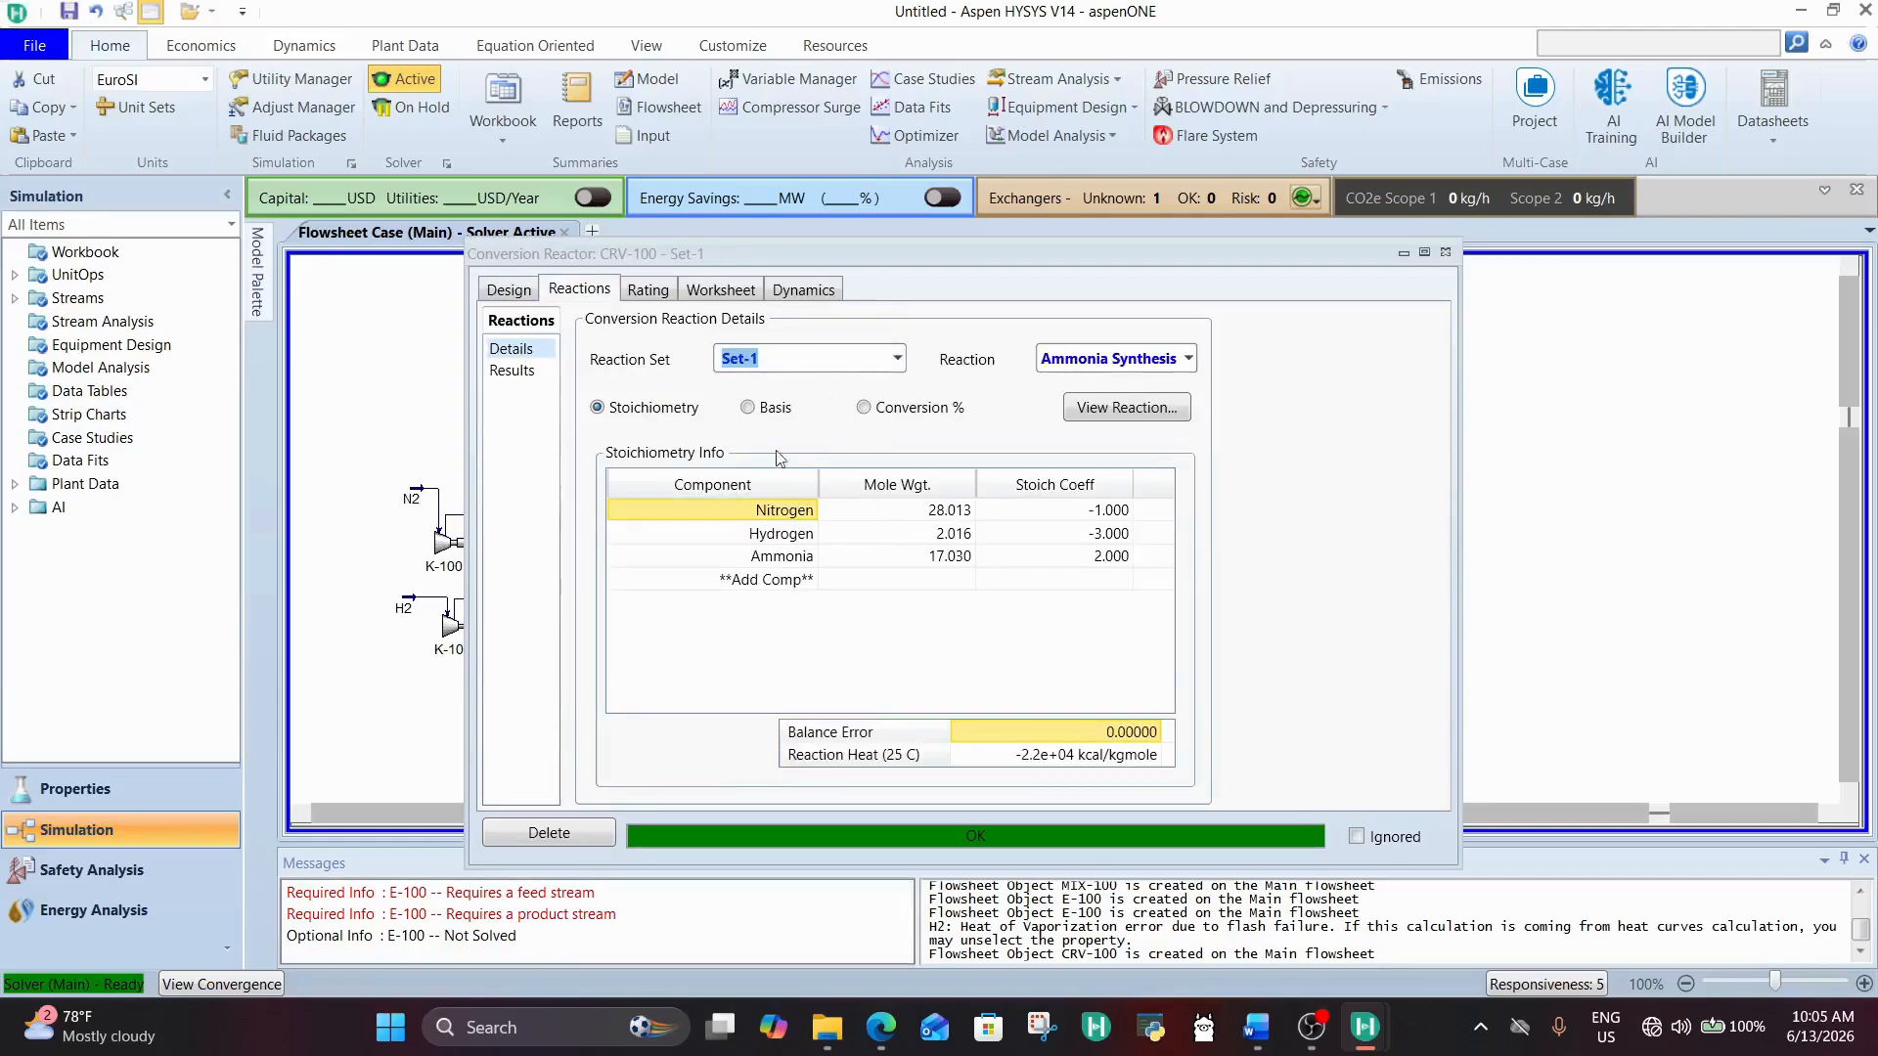
{"action": "left_click", "coordinate": [509, 293]}
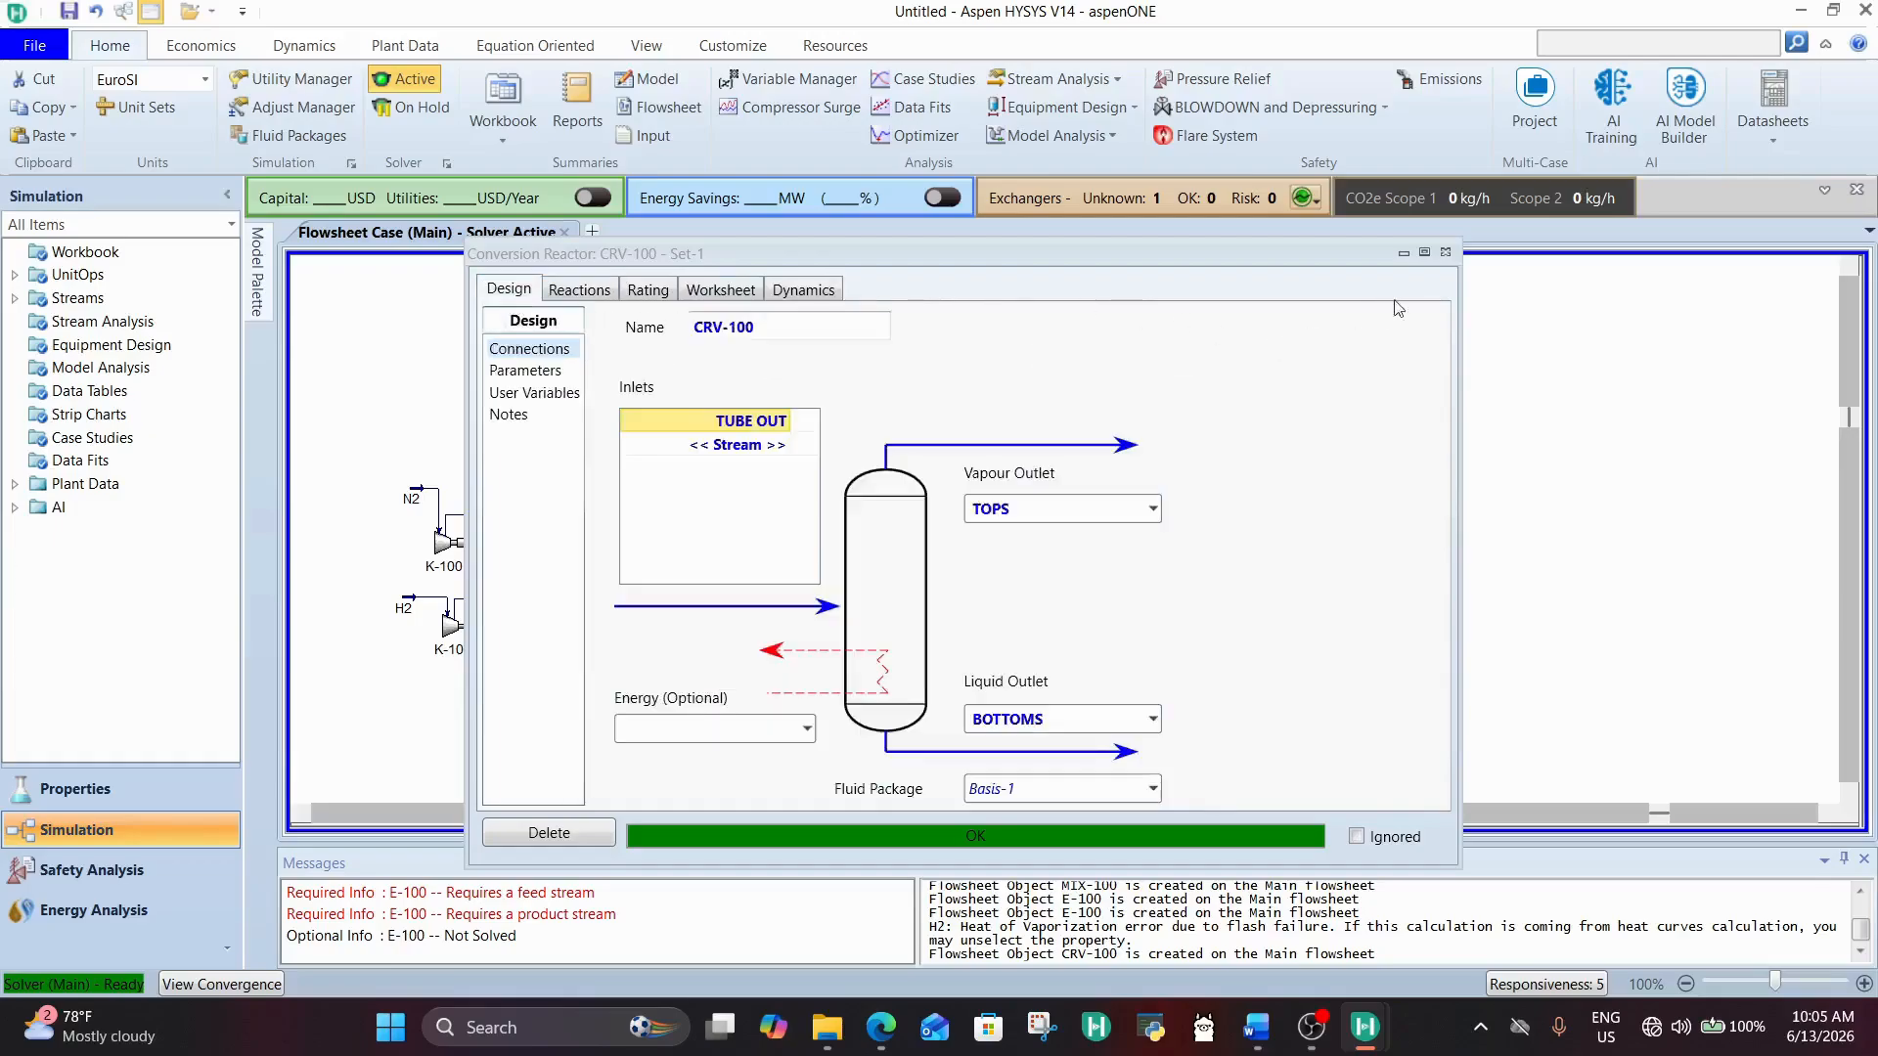
{"action": "left_click", "coordinate": [1446, 252]}
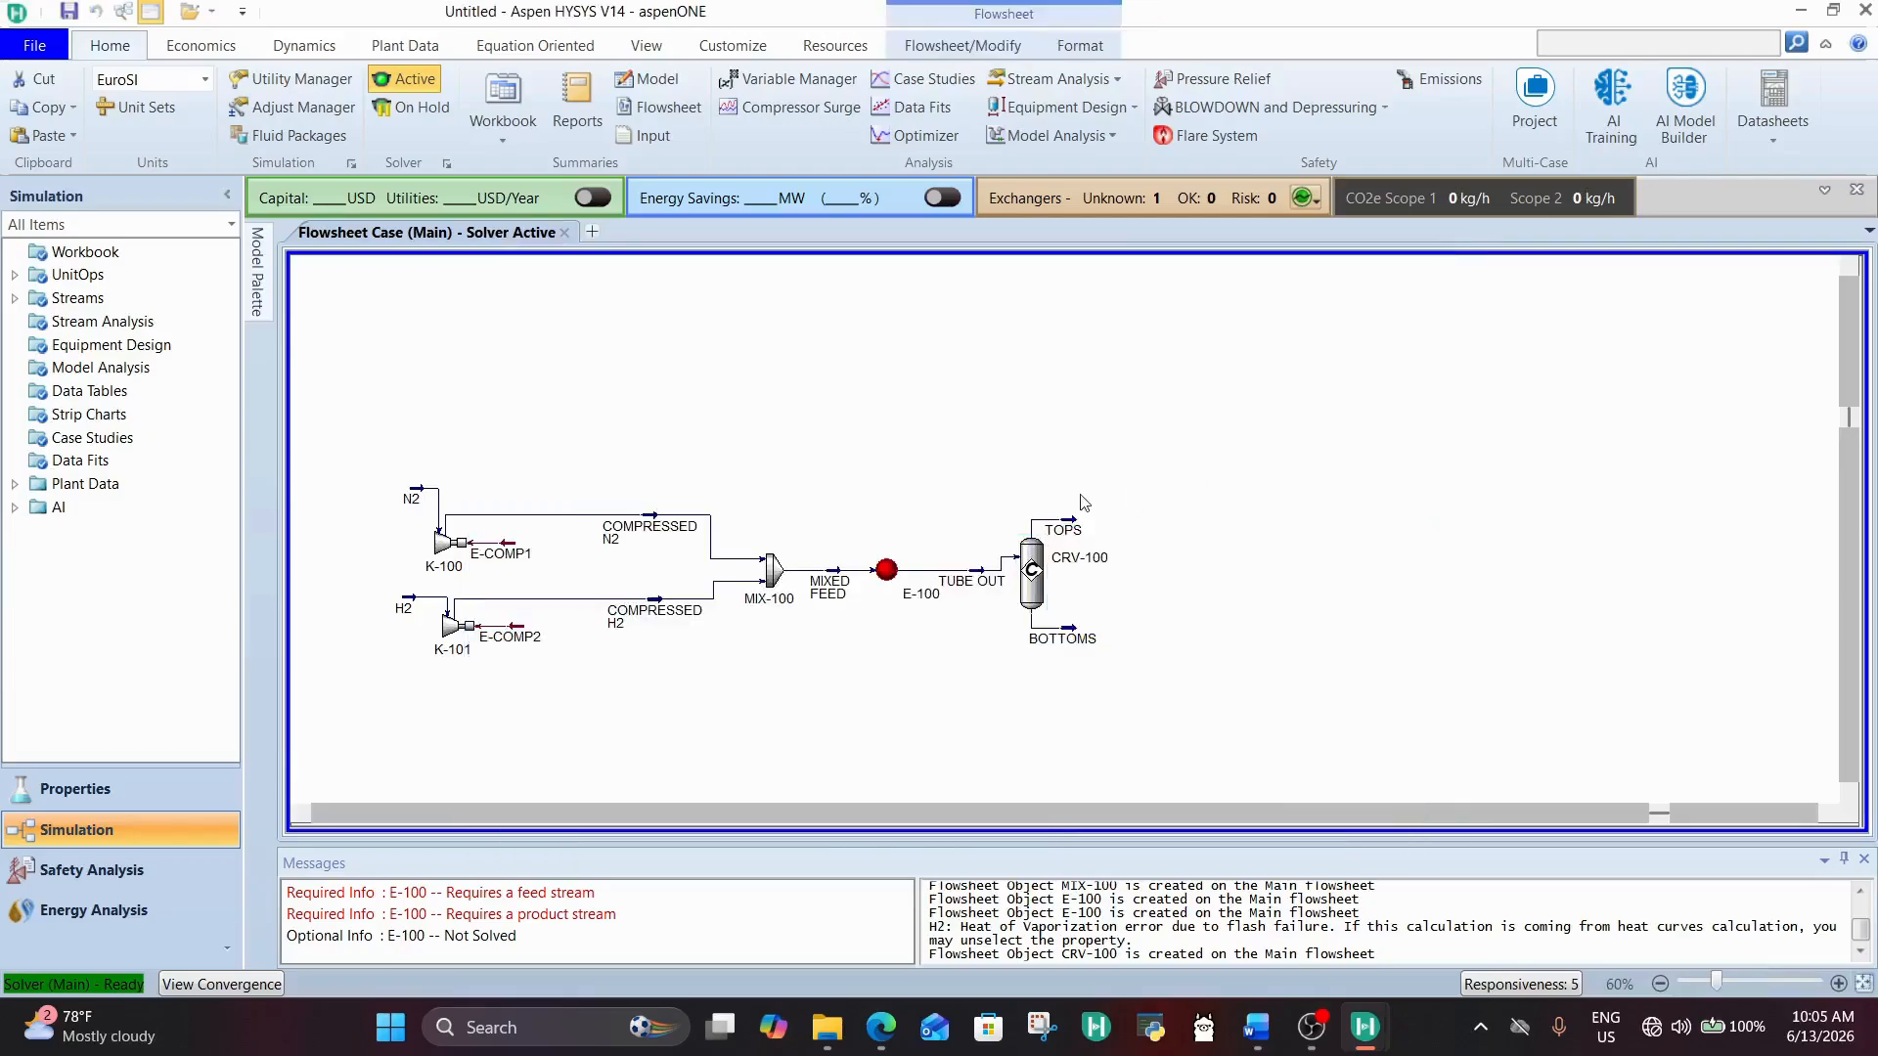
Step: Move the TOPS and BOTTOMS streams farther from CRV-100 on the flowsheet and check their conditions
{"action": "left_click_drag", "start_coordinate": [1072, 528], "coordinate": [1099, 507]}
{"action": "left_click_drag", "start_coordinate": [1058, 640], "coordinate": [1097, 655]}
{"action": "mouse_move", "coordinate": [1099, 516]}
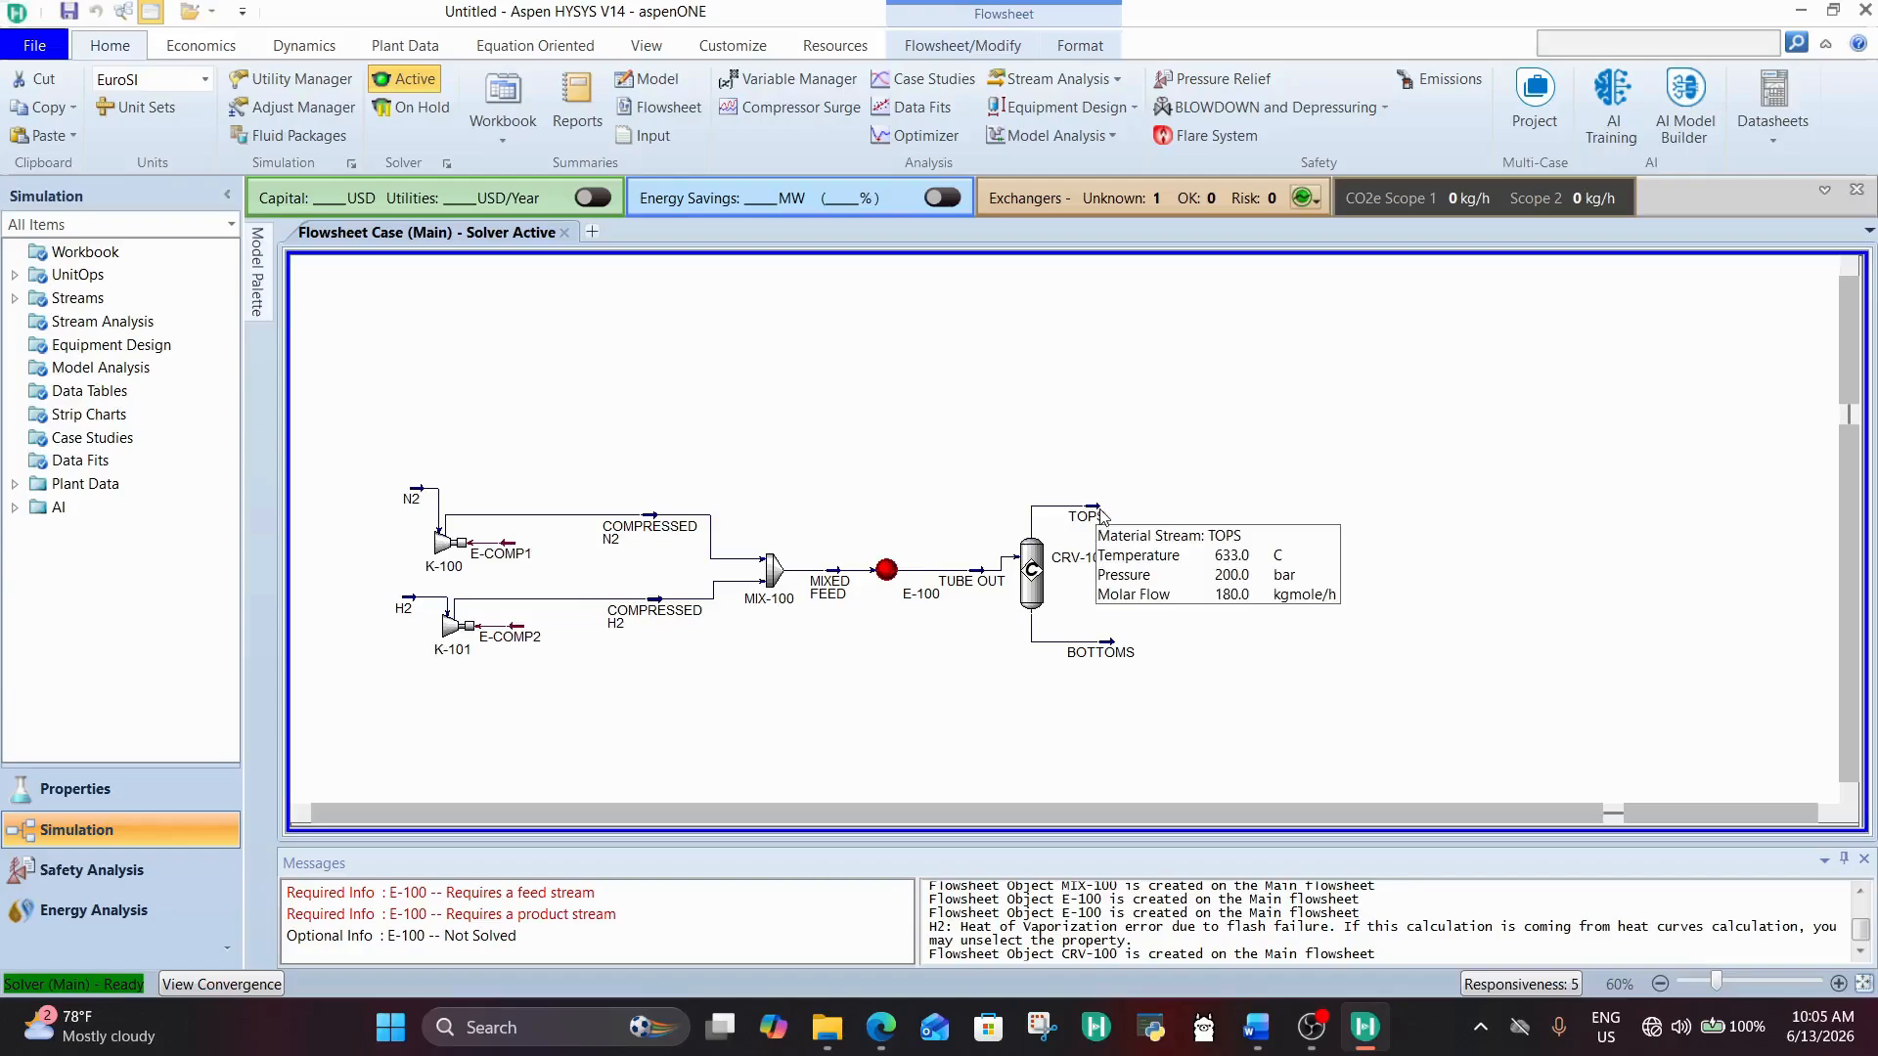
{"action": "mouse_move", "coordinate": [1095, 658]}
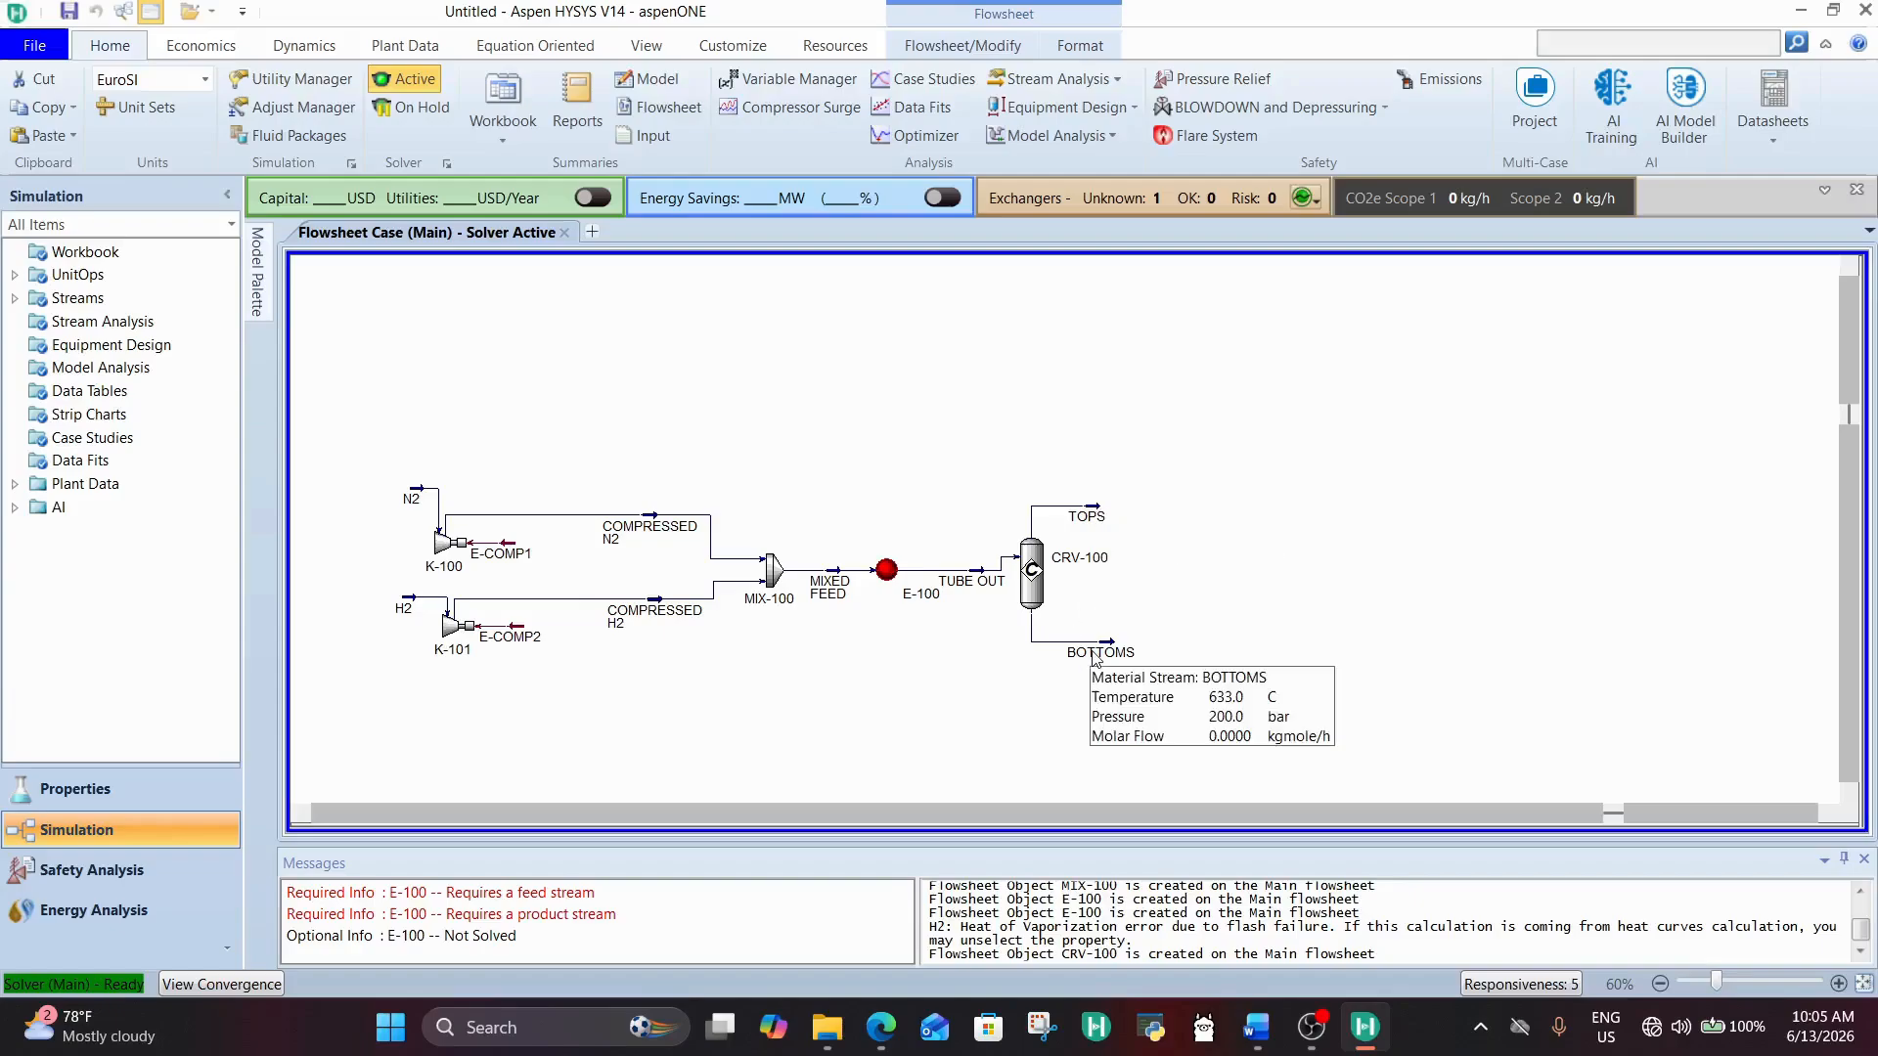
Step: Compare the TUBE OUT and TOPS stream conditions and examine the temperature in the TOPS worksheet
{"action": "left_click", "coordinate": [975, 587]}
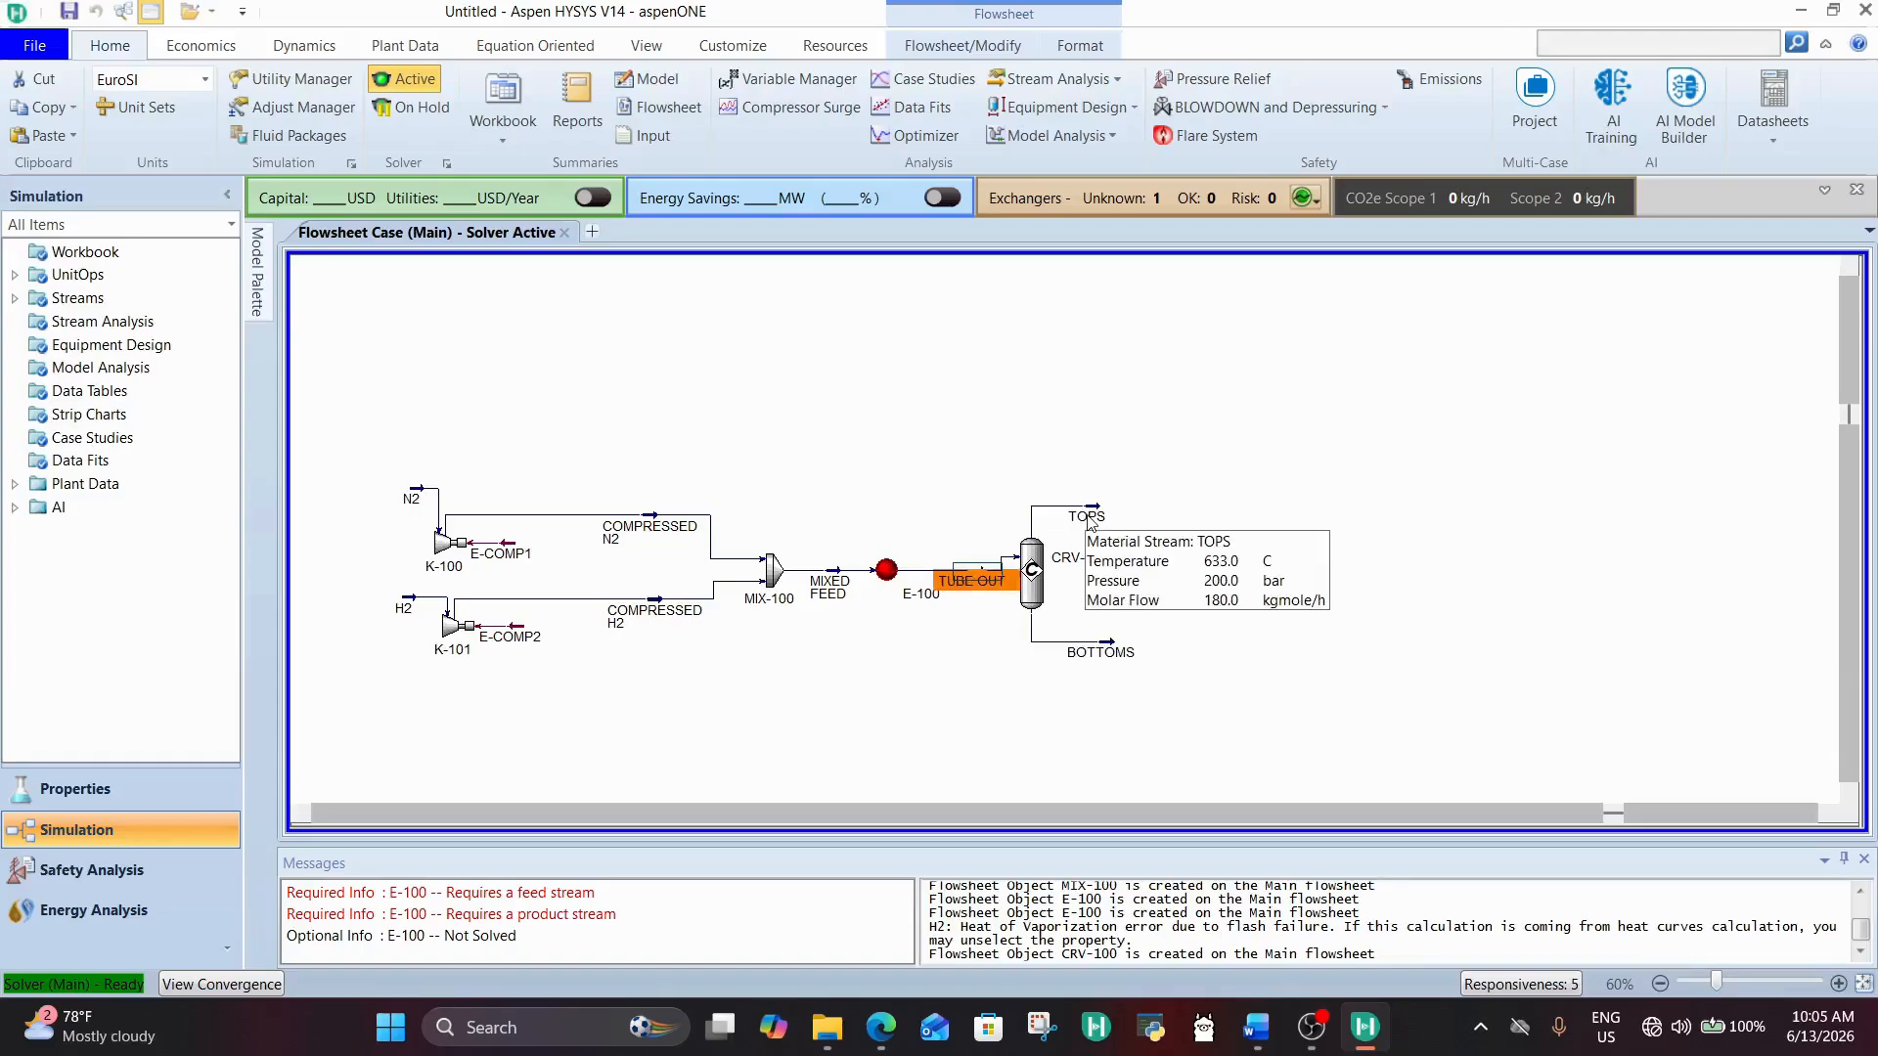
{"action": "left_click", "coordinate": [1218, 490]}
{"action": "mouse_move", "coordinate": [973, 594]}
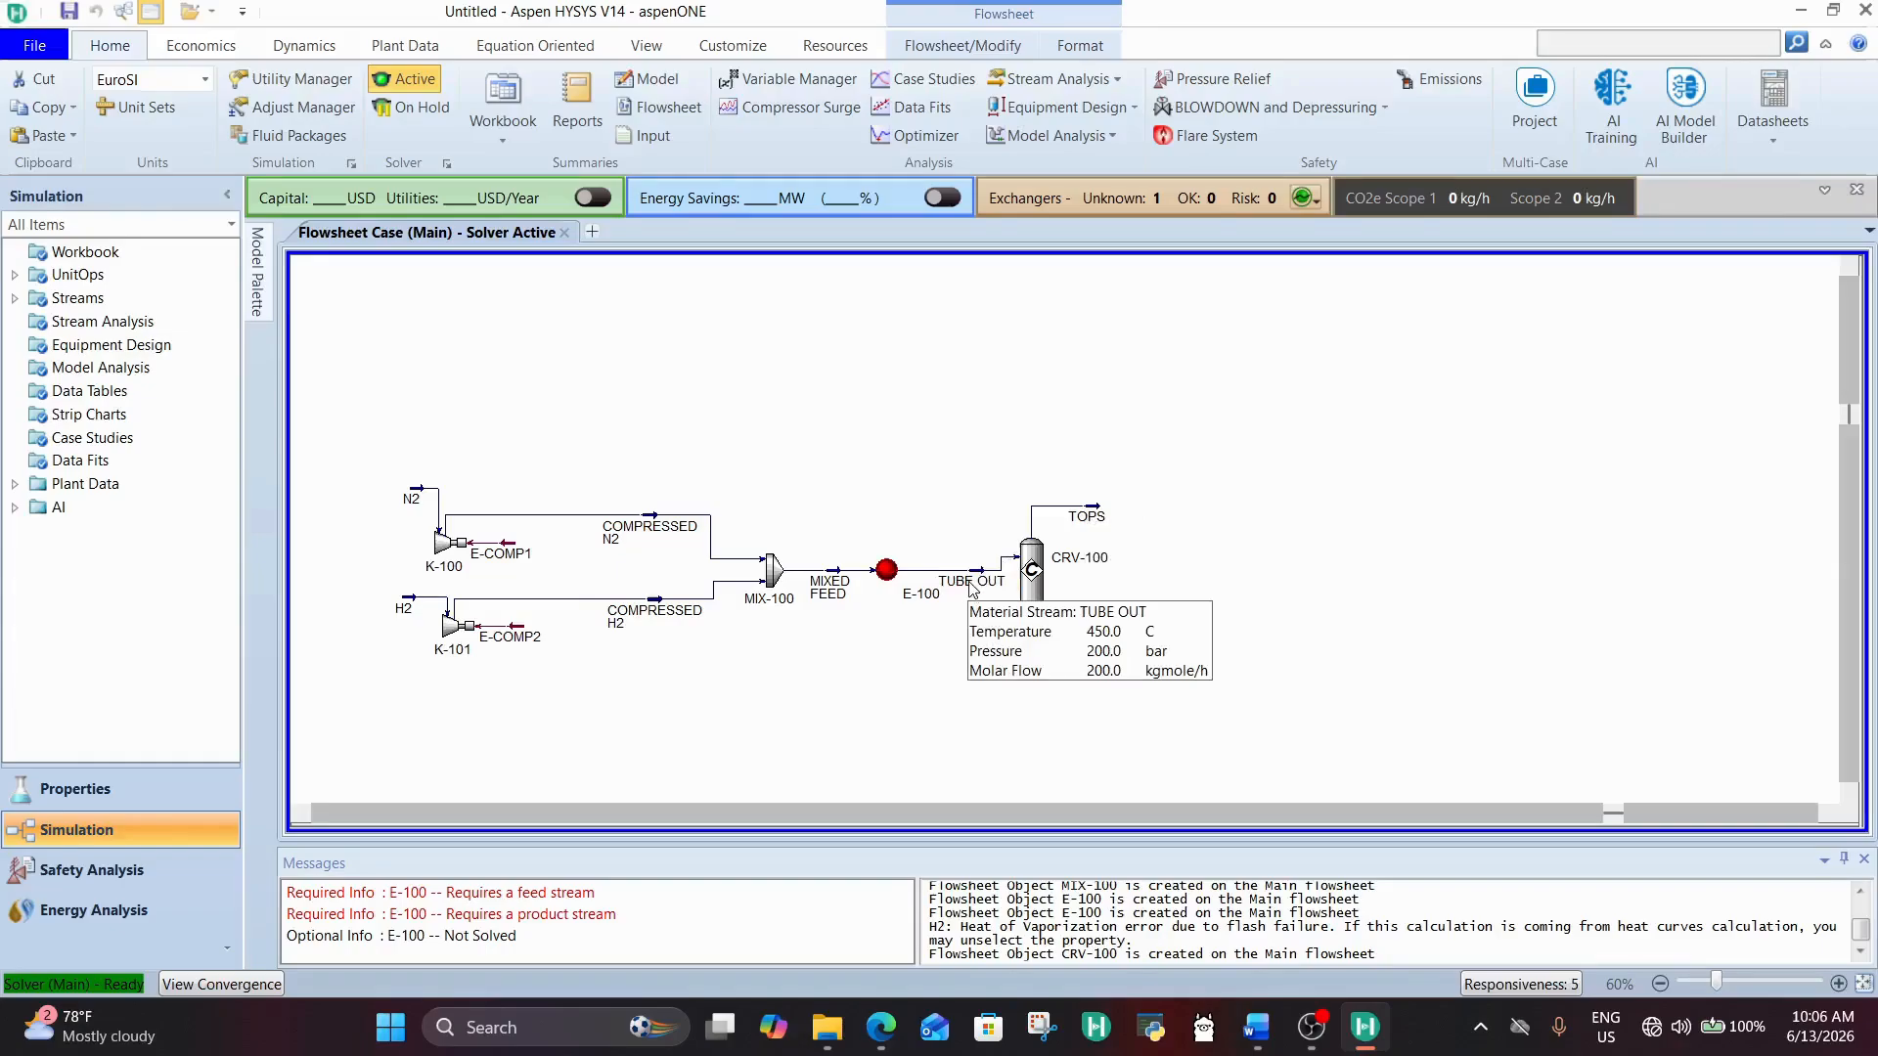
{"action": "mouse_move", "coordinate": [1091, 523]}
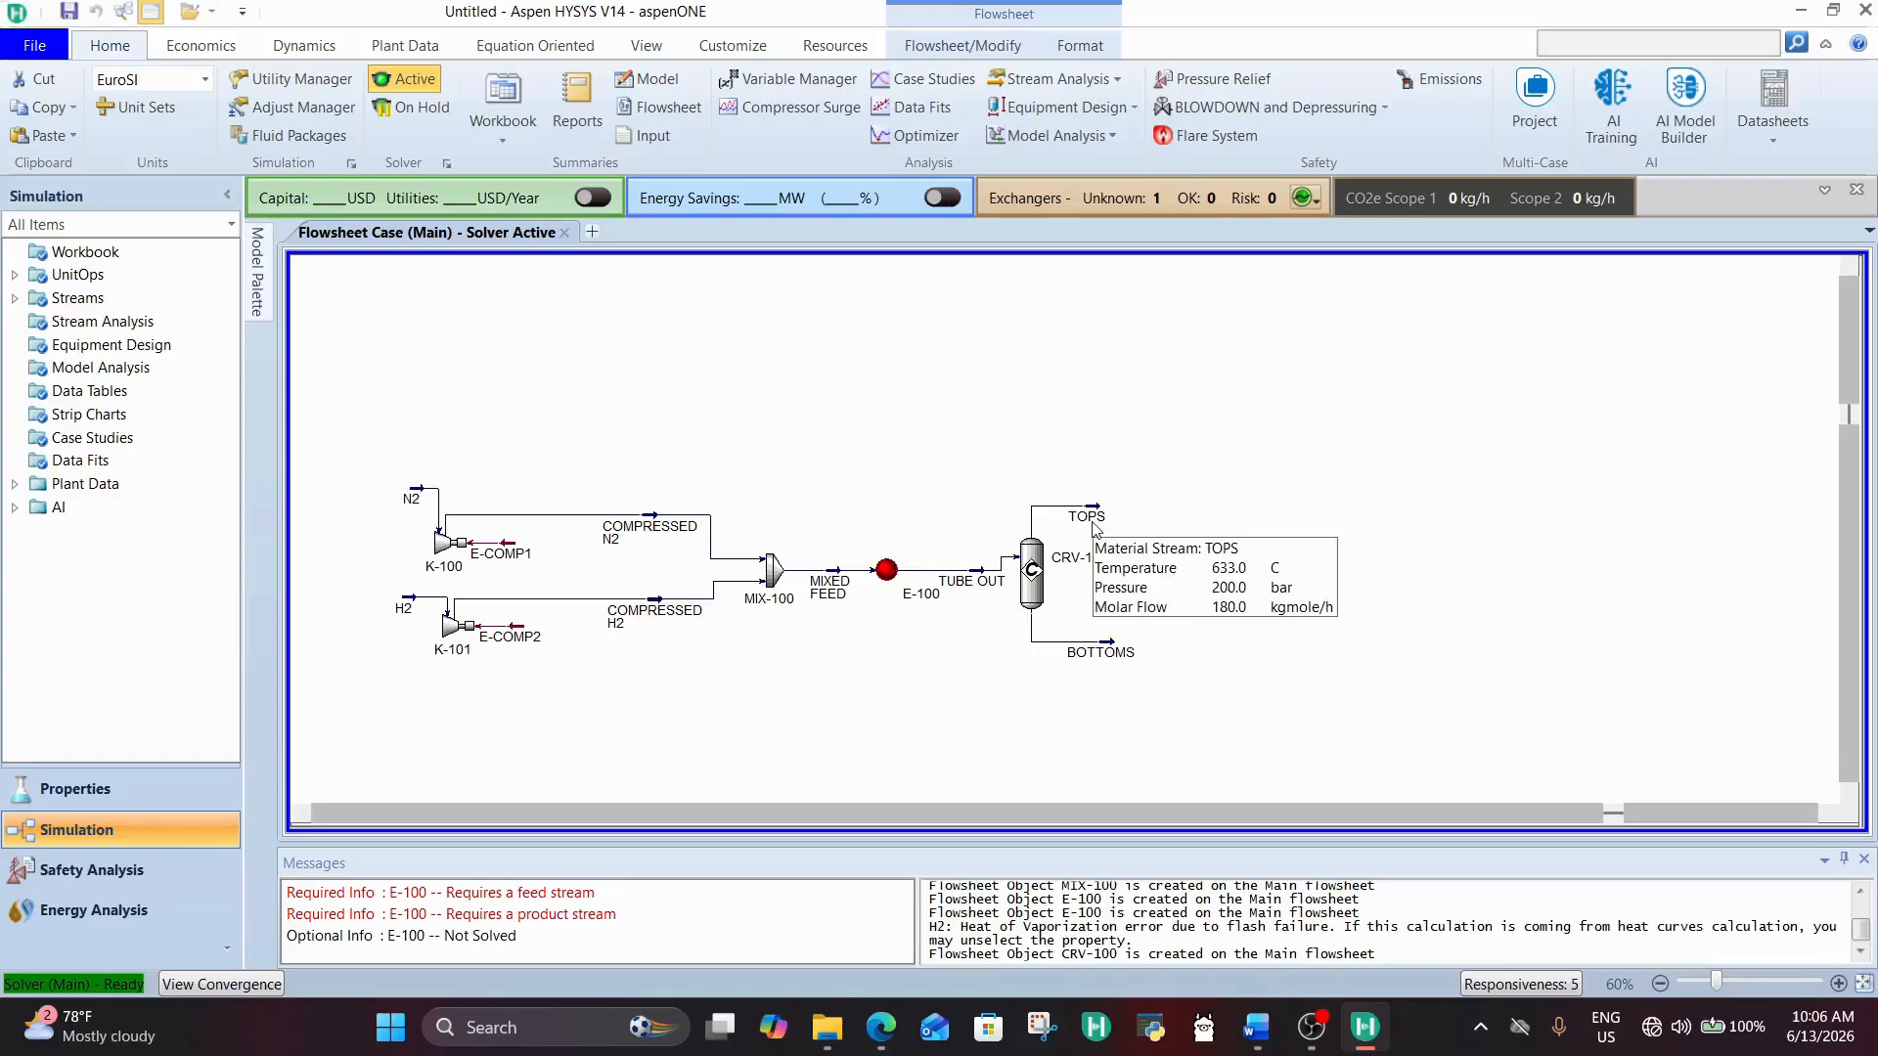
{"action": "double_click", "coordinate": [1093, 526]}
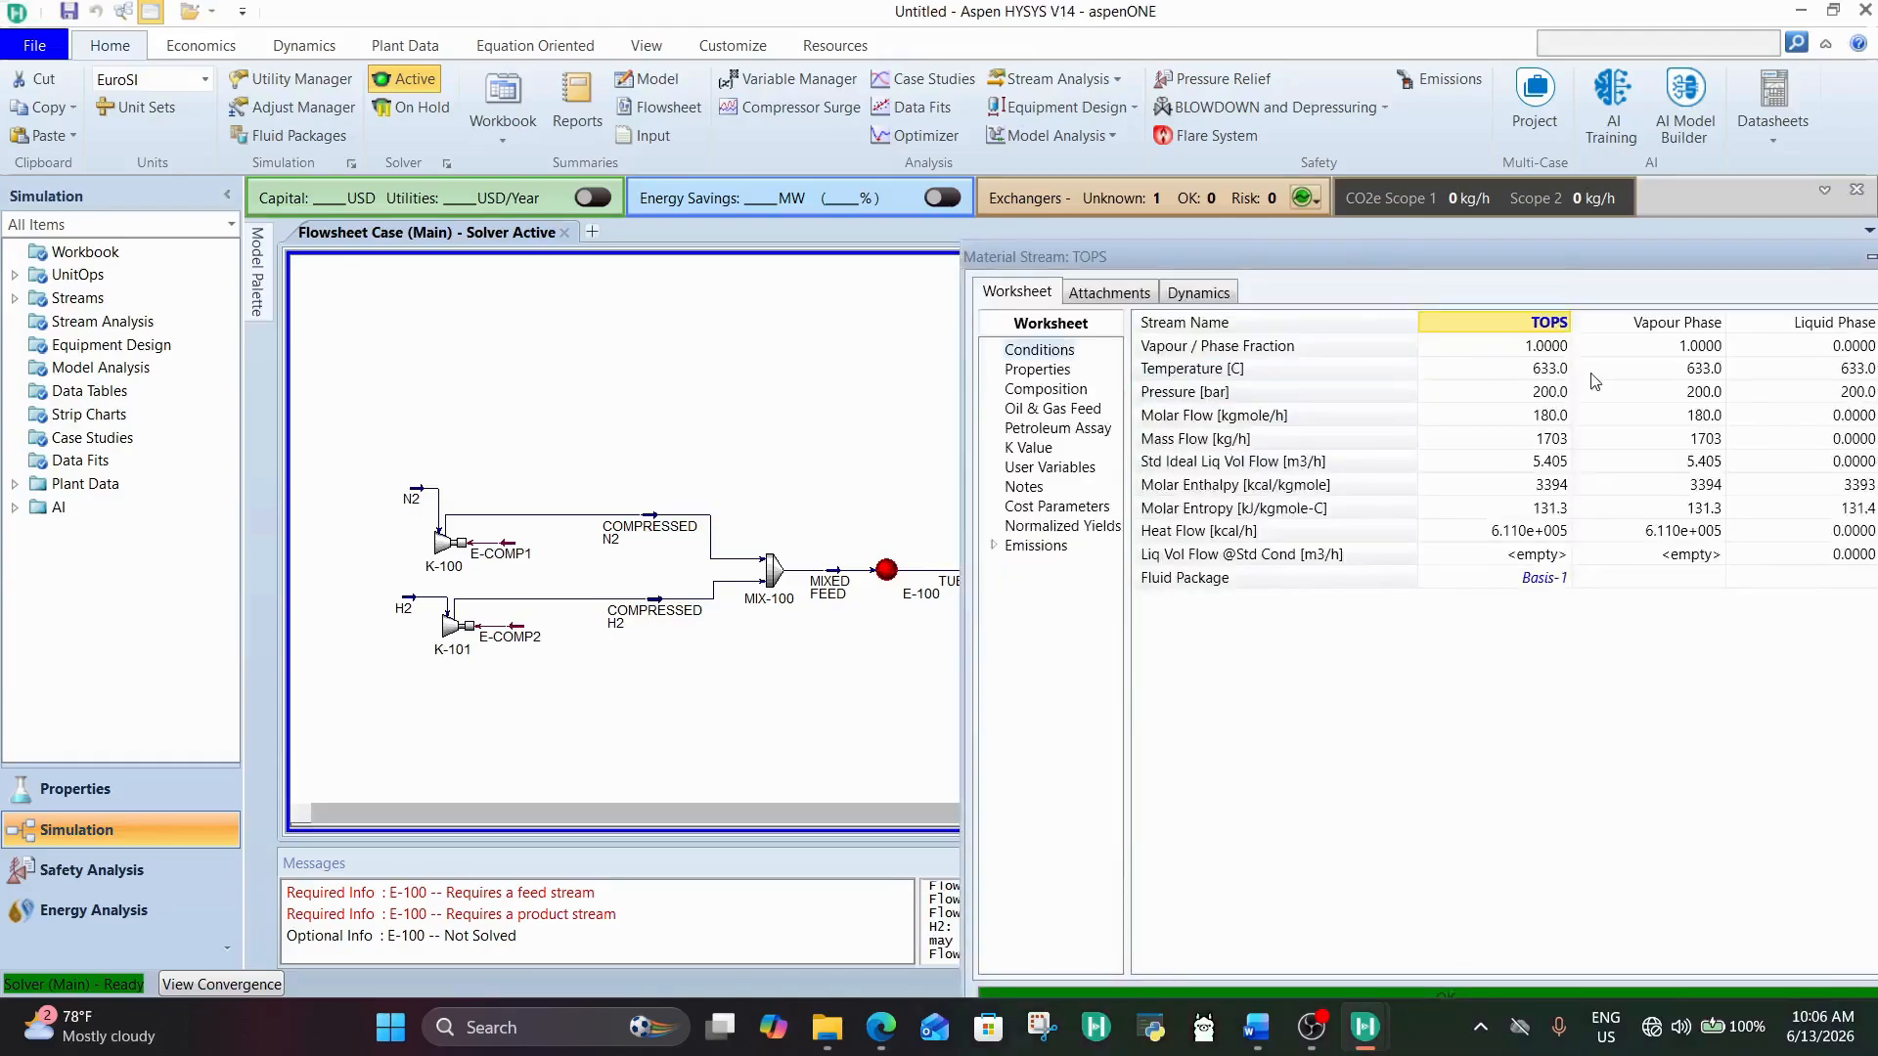
{"action": "left_click", "coordinate": [1560, 380]}
{"action": "left_click_drag", "start_coordinate": [1477, 256], "coordinate": [1234, 199]}
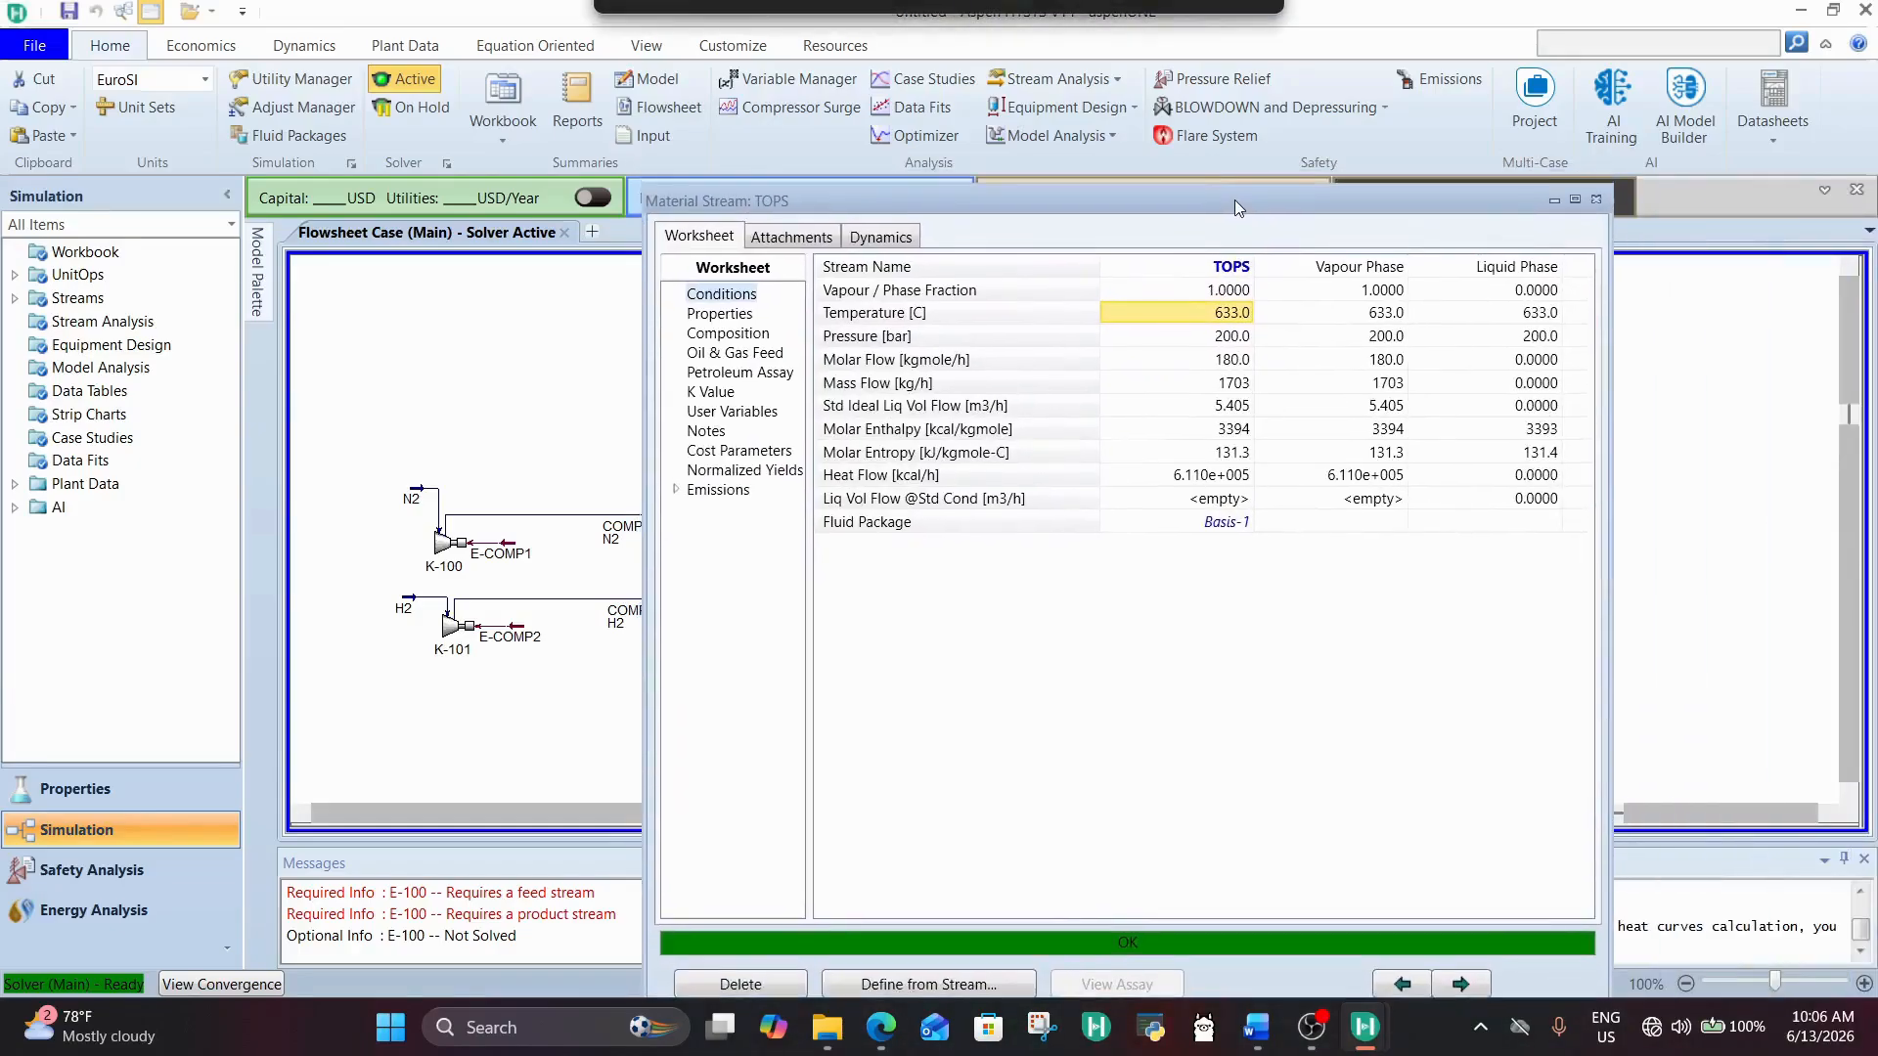
{"action": "left_click", "coordinate": [1598, 200]}
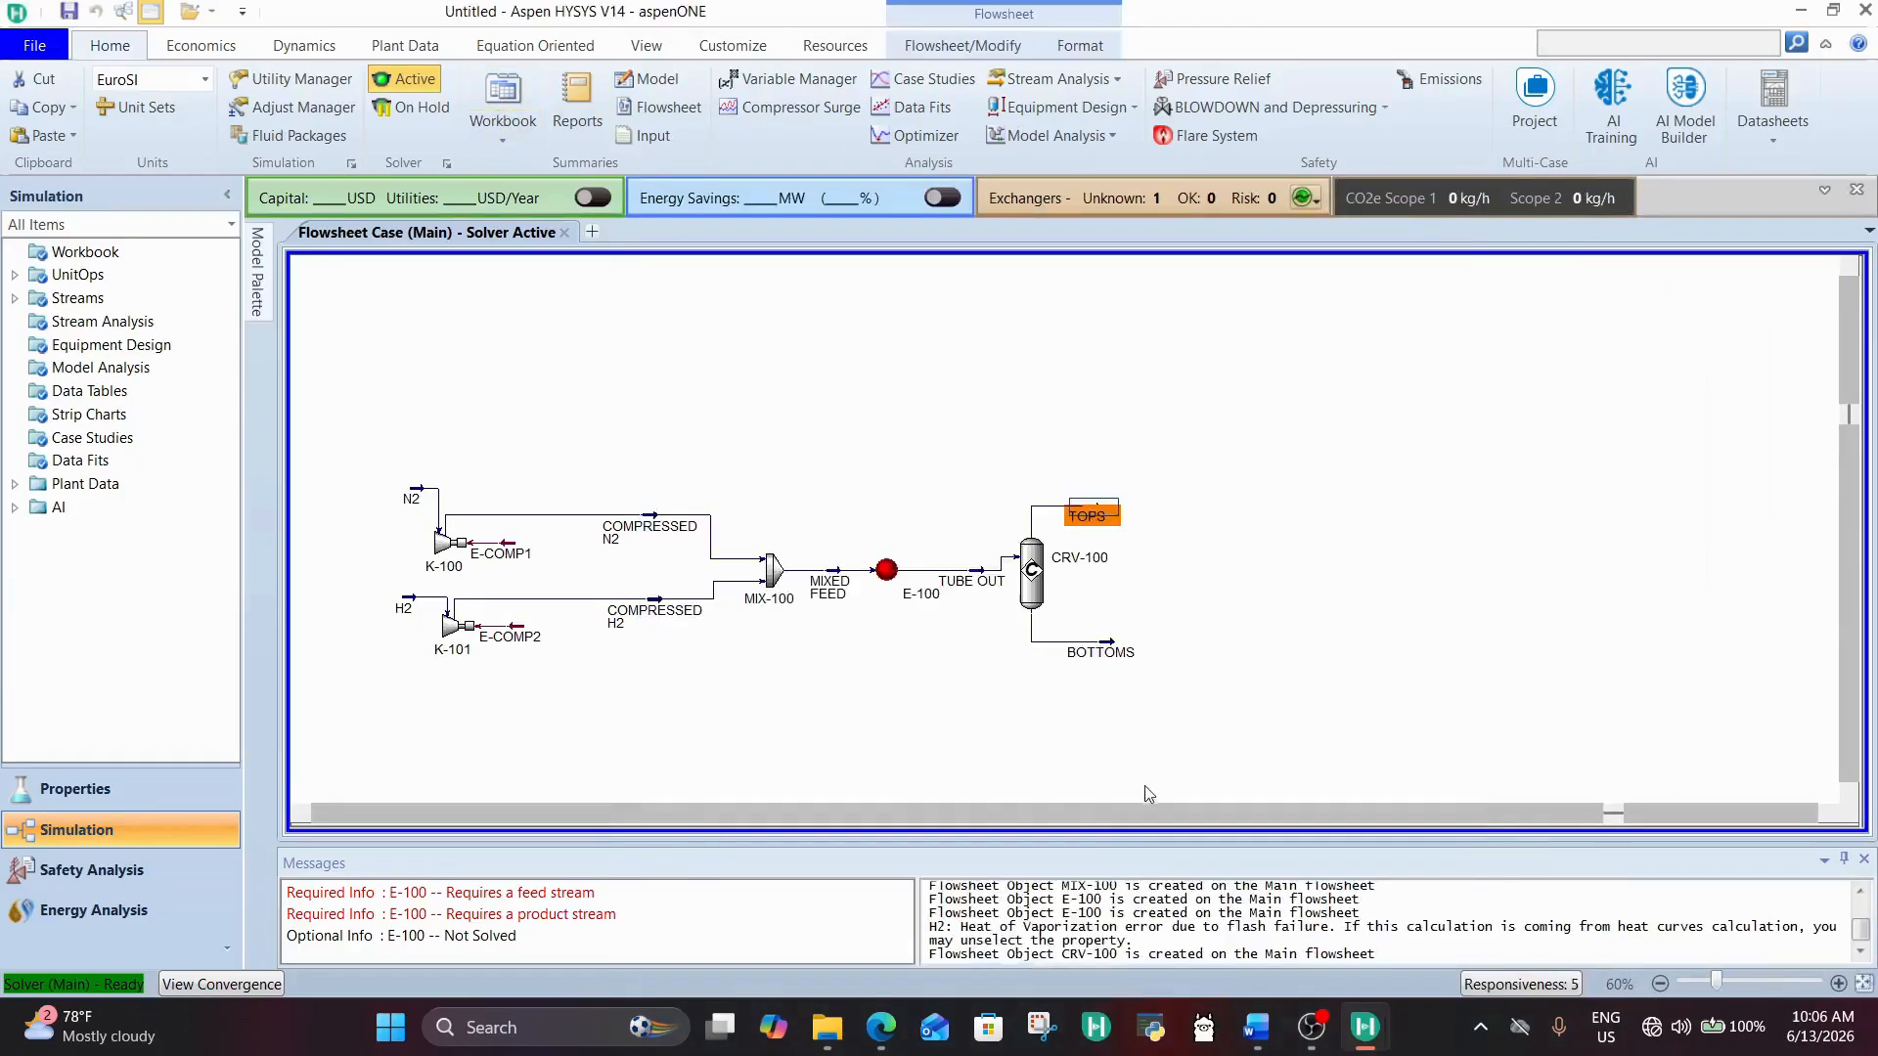
Step: Check the reactor pressure drop in the Word document and set CRV-100's Delta P to 2 bar in HYSYS
{"action": "left_click", "coordinate": [1255, 1027]}
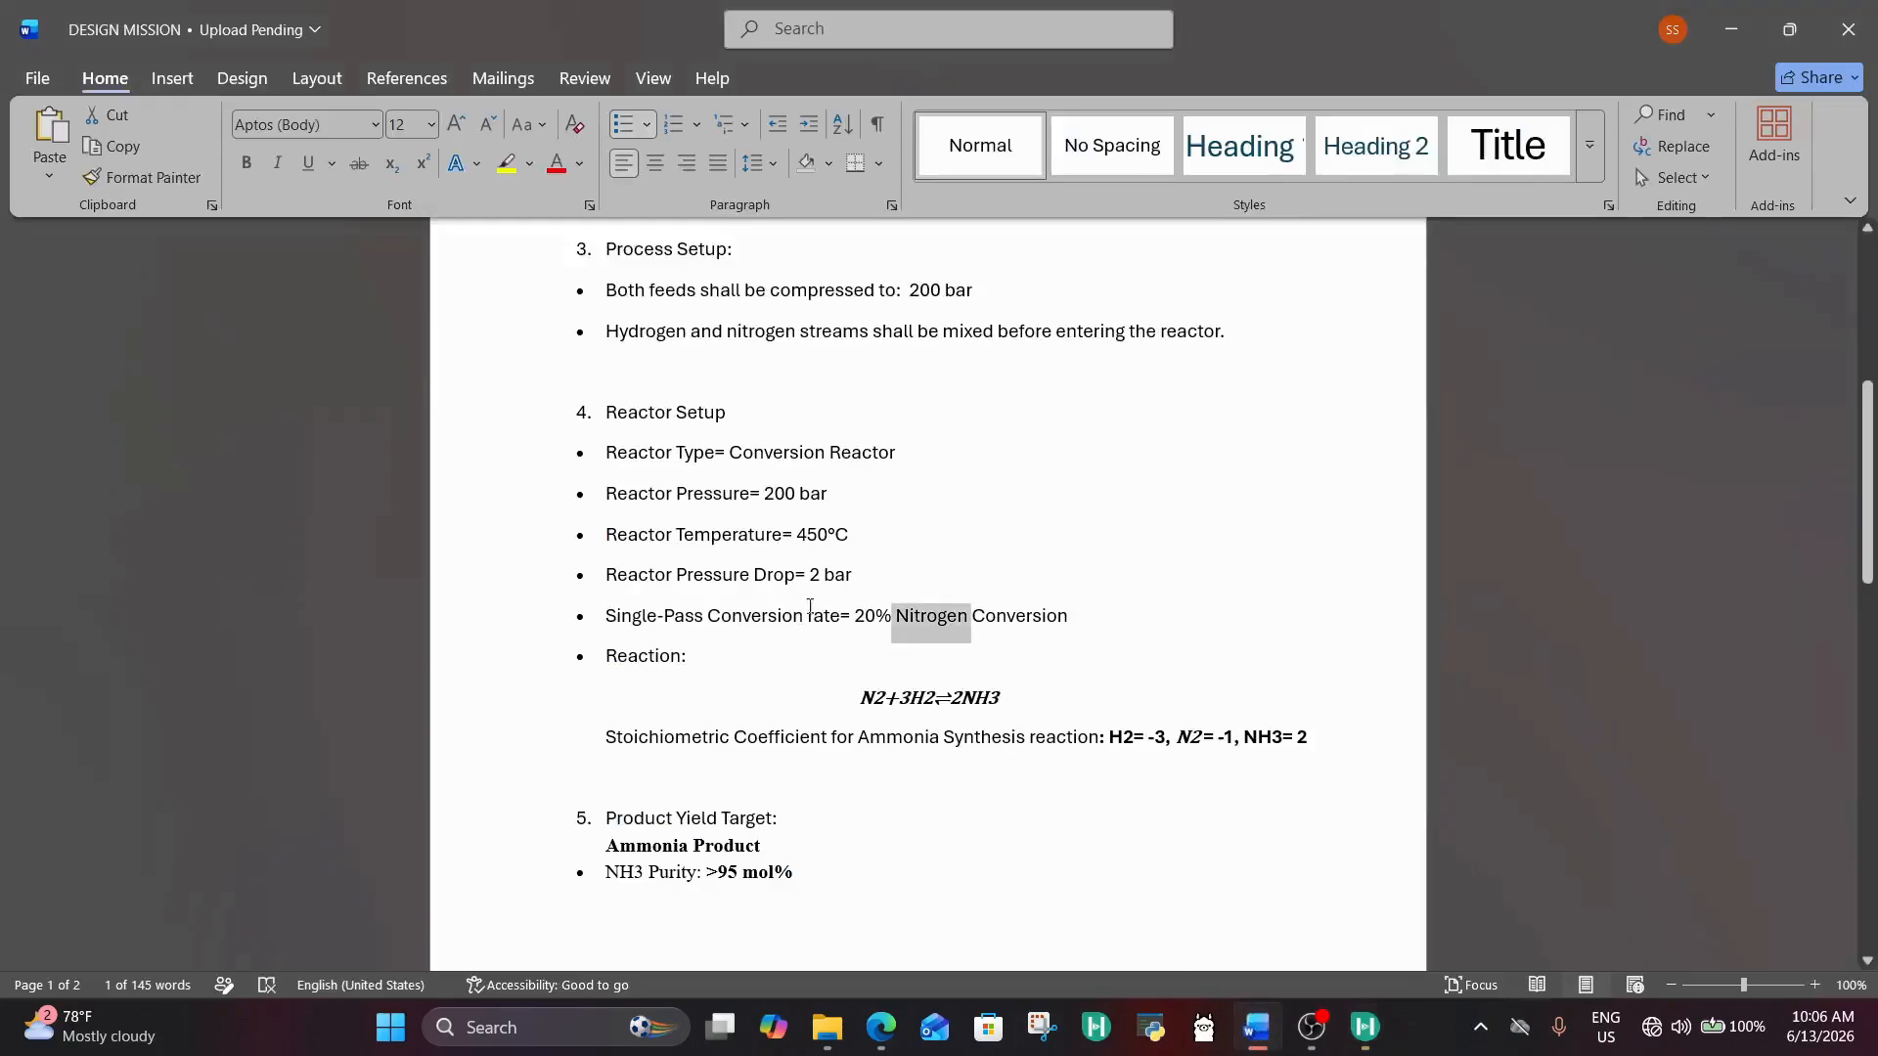
{"action": "left_click", "coordinate": [1365, 1027]}
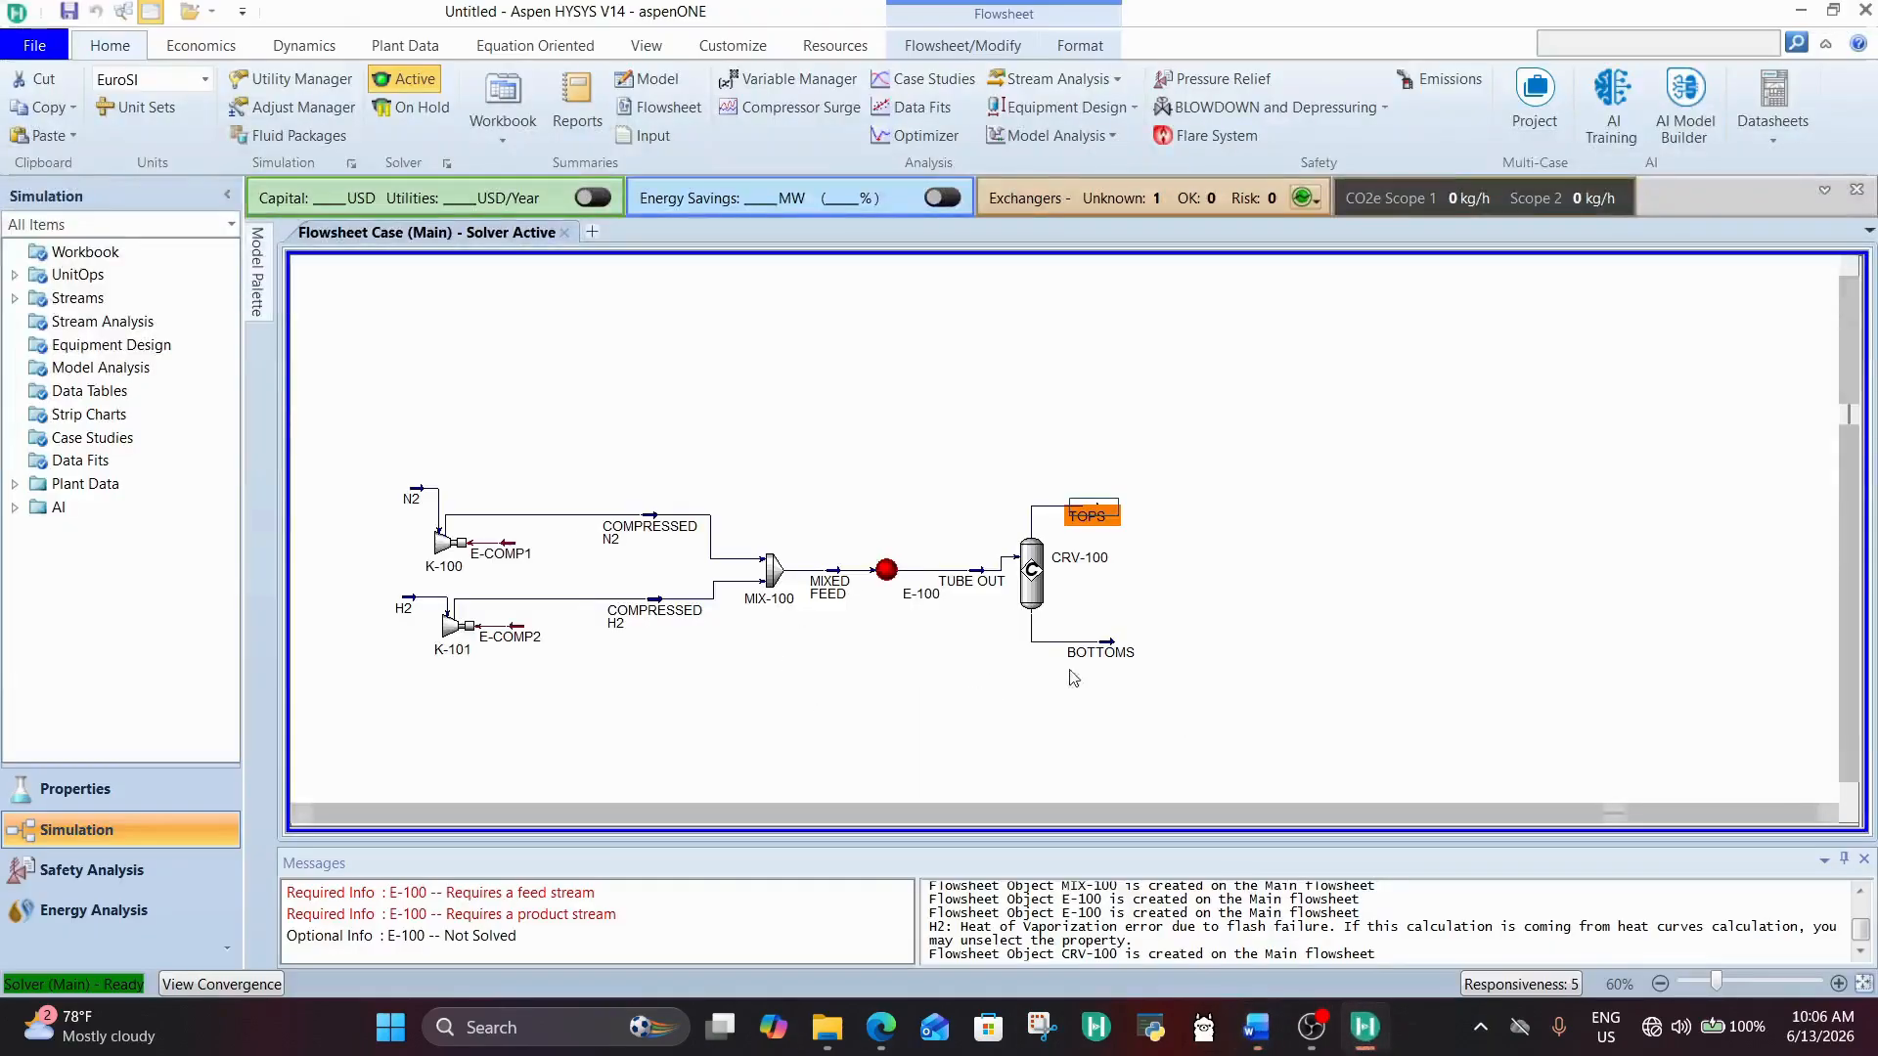
{"action": "double_click", "coordinate": [1032, 575]}
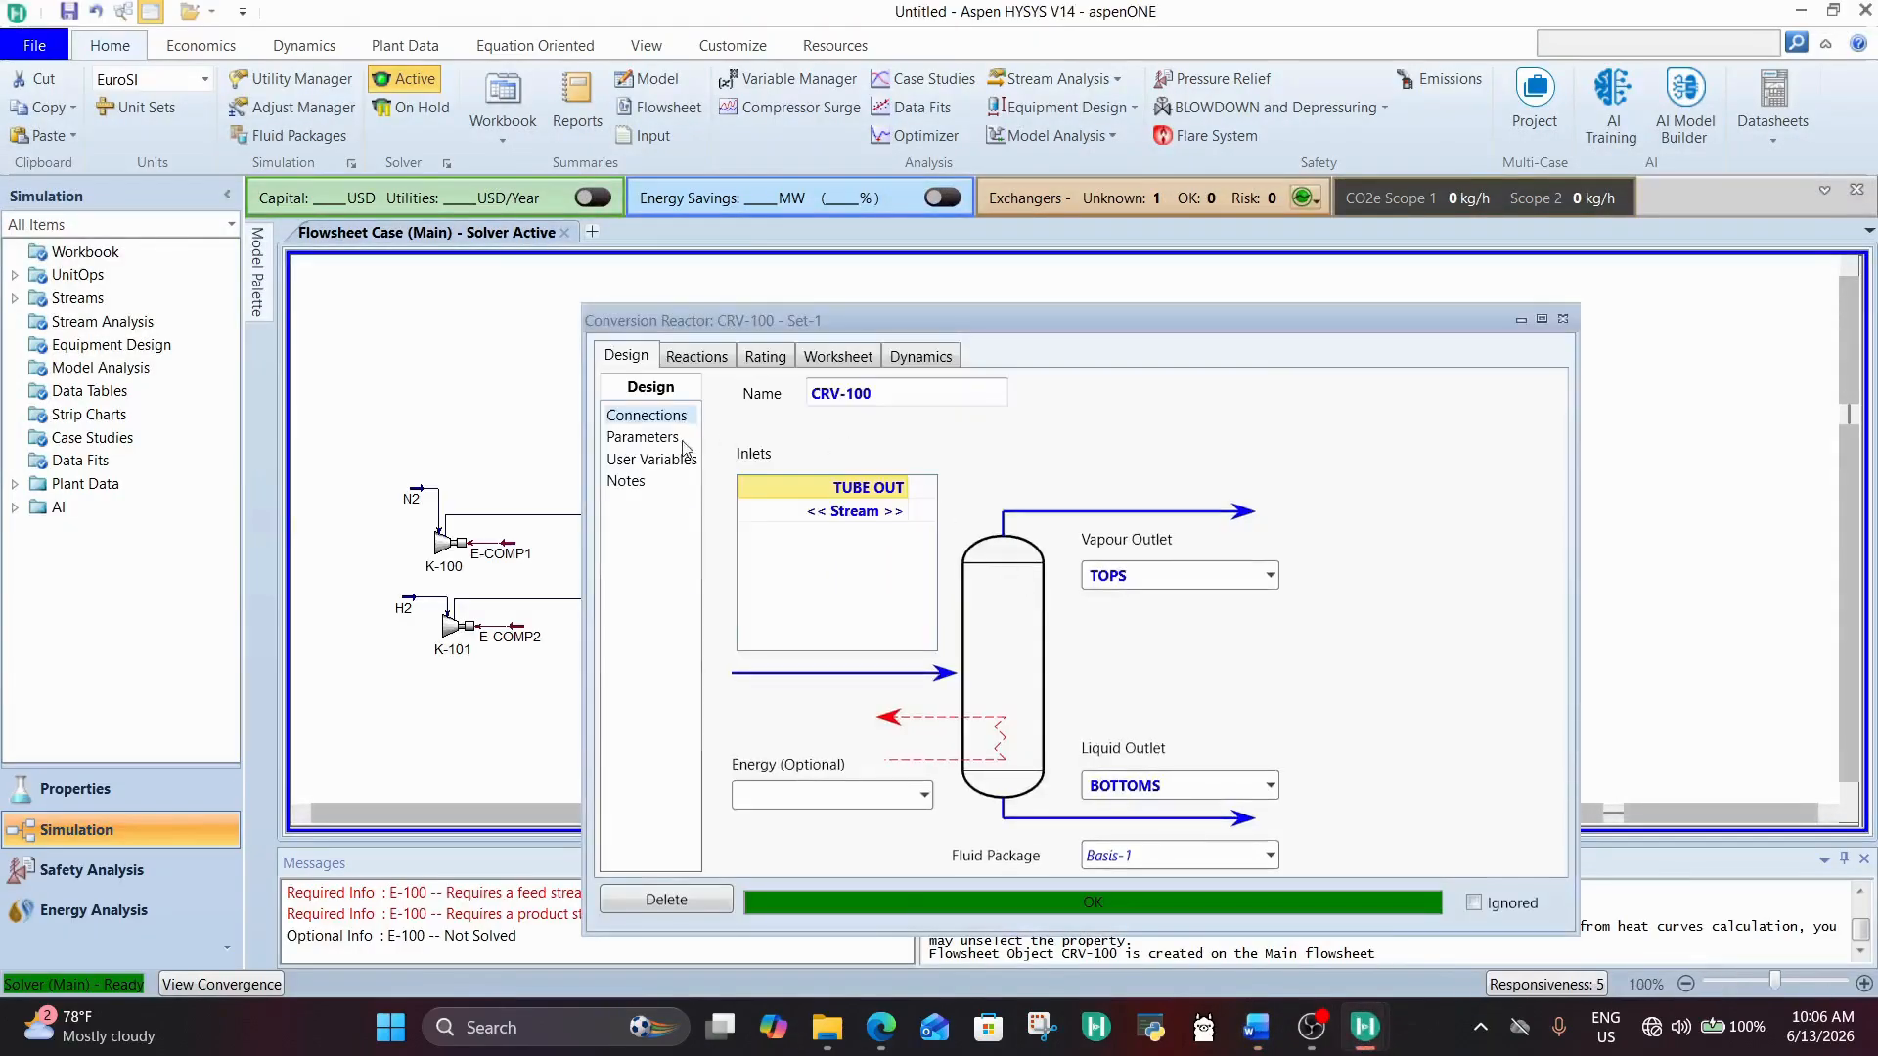
{"action": "left_click", "coordinate": [645, 438]}
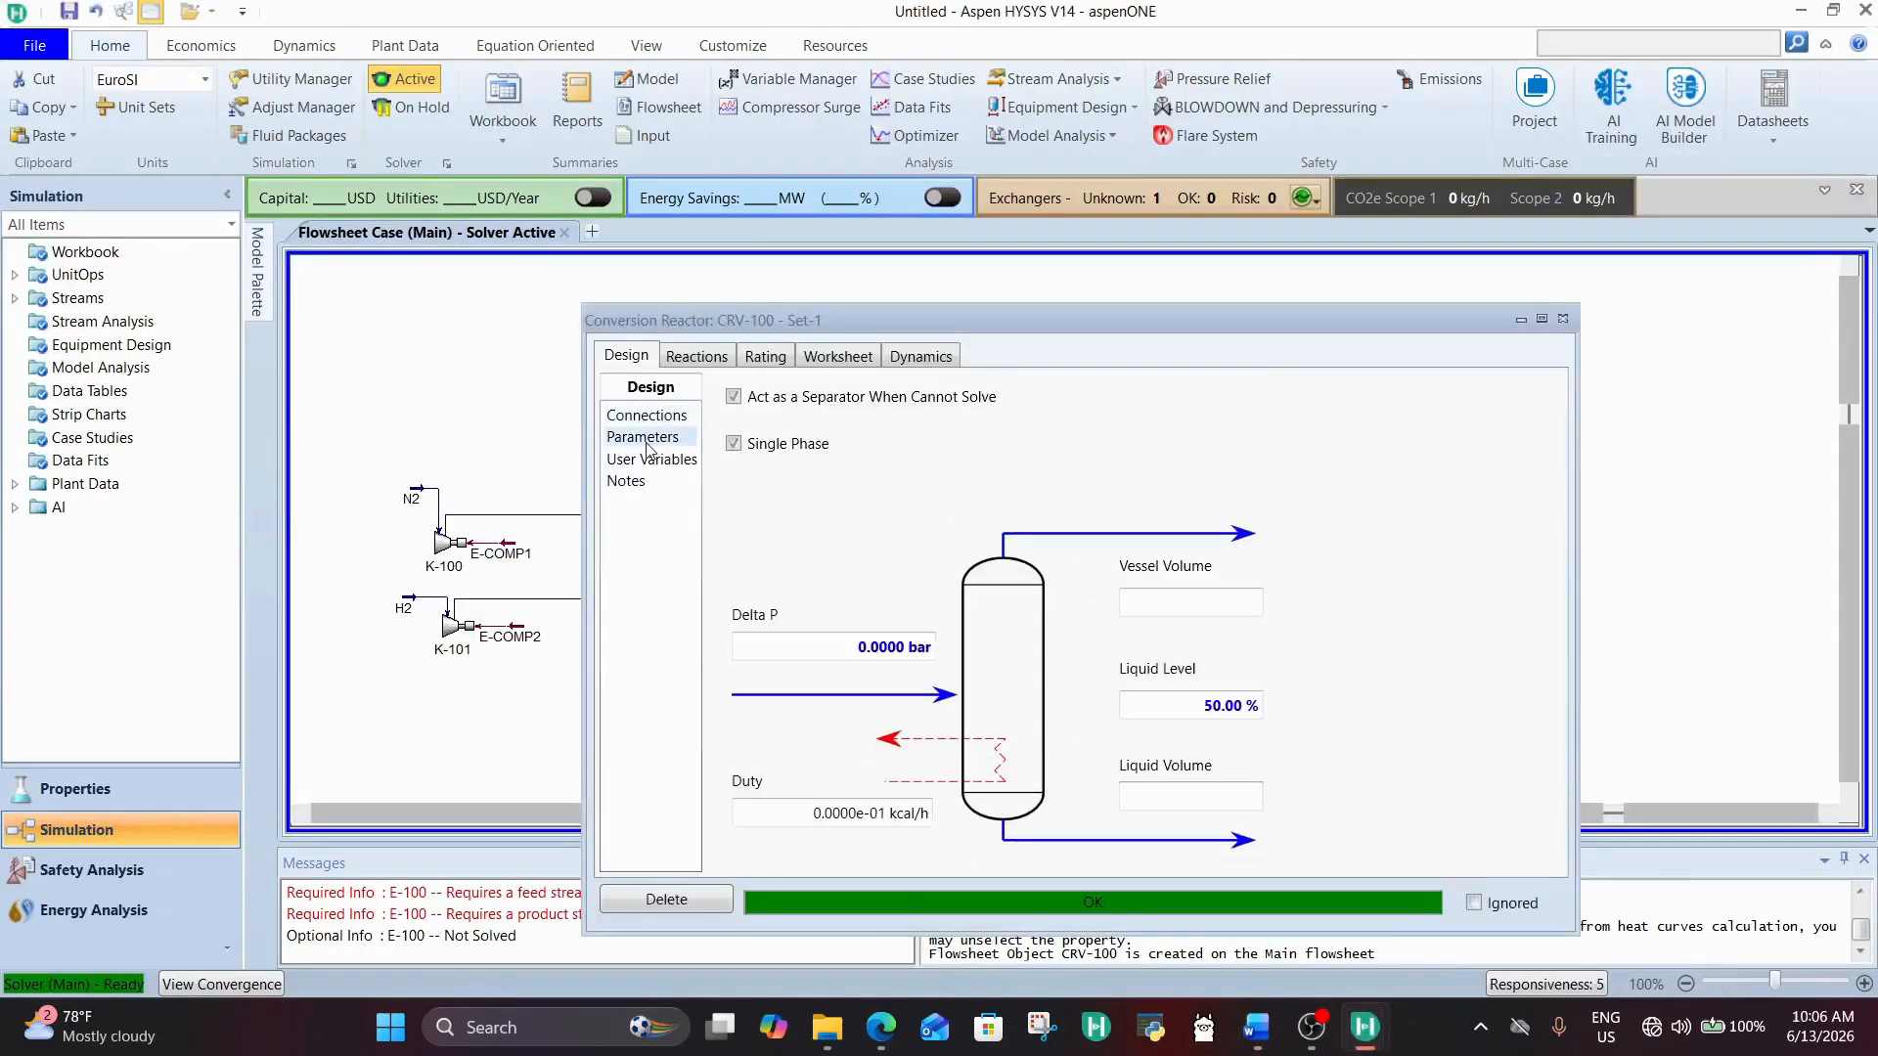
{"action": "left_click", "coordinate": [879, 646]}
{"action": "type", "text": "2"}
{"action": "key", "text": "Return"}
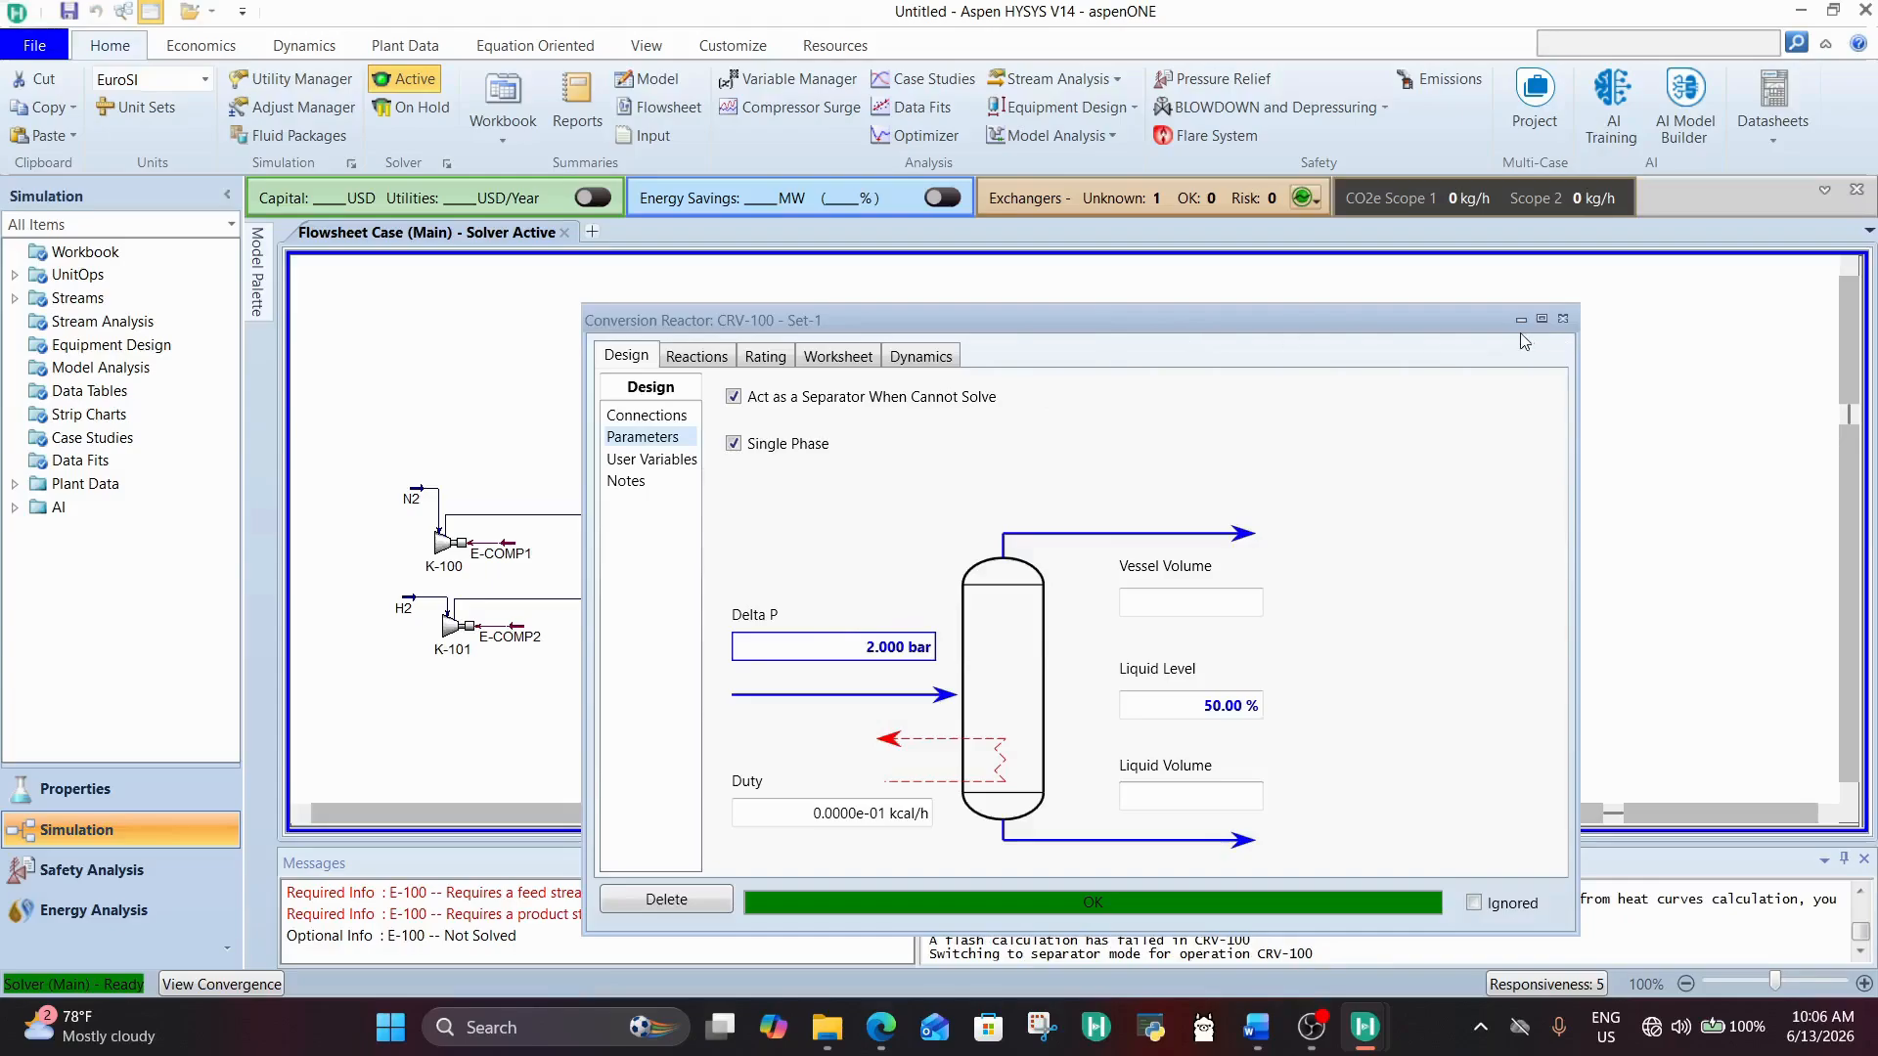
{"action": "left_click", "coordinate": [1562, 319]}
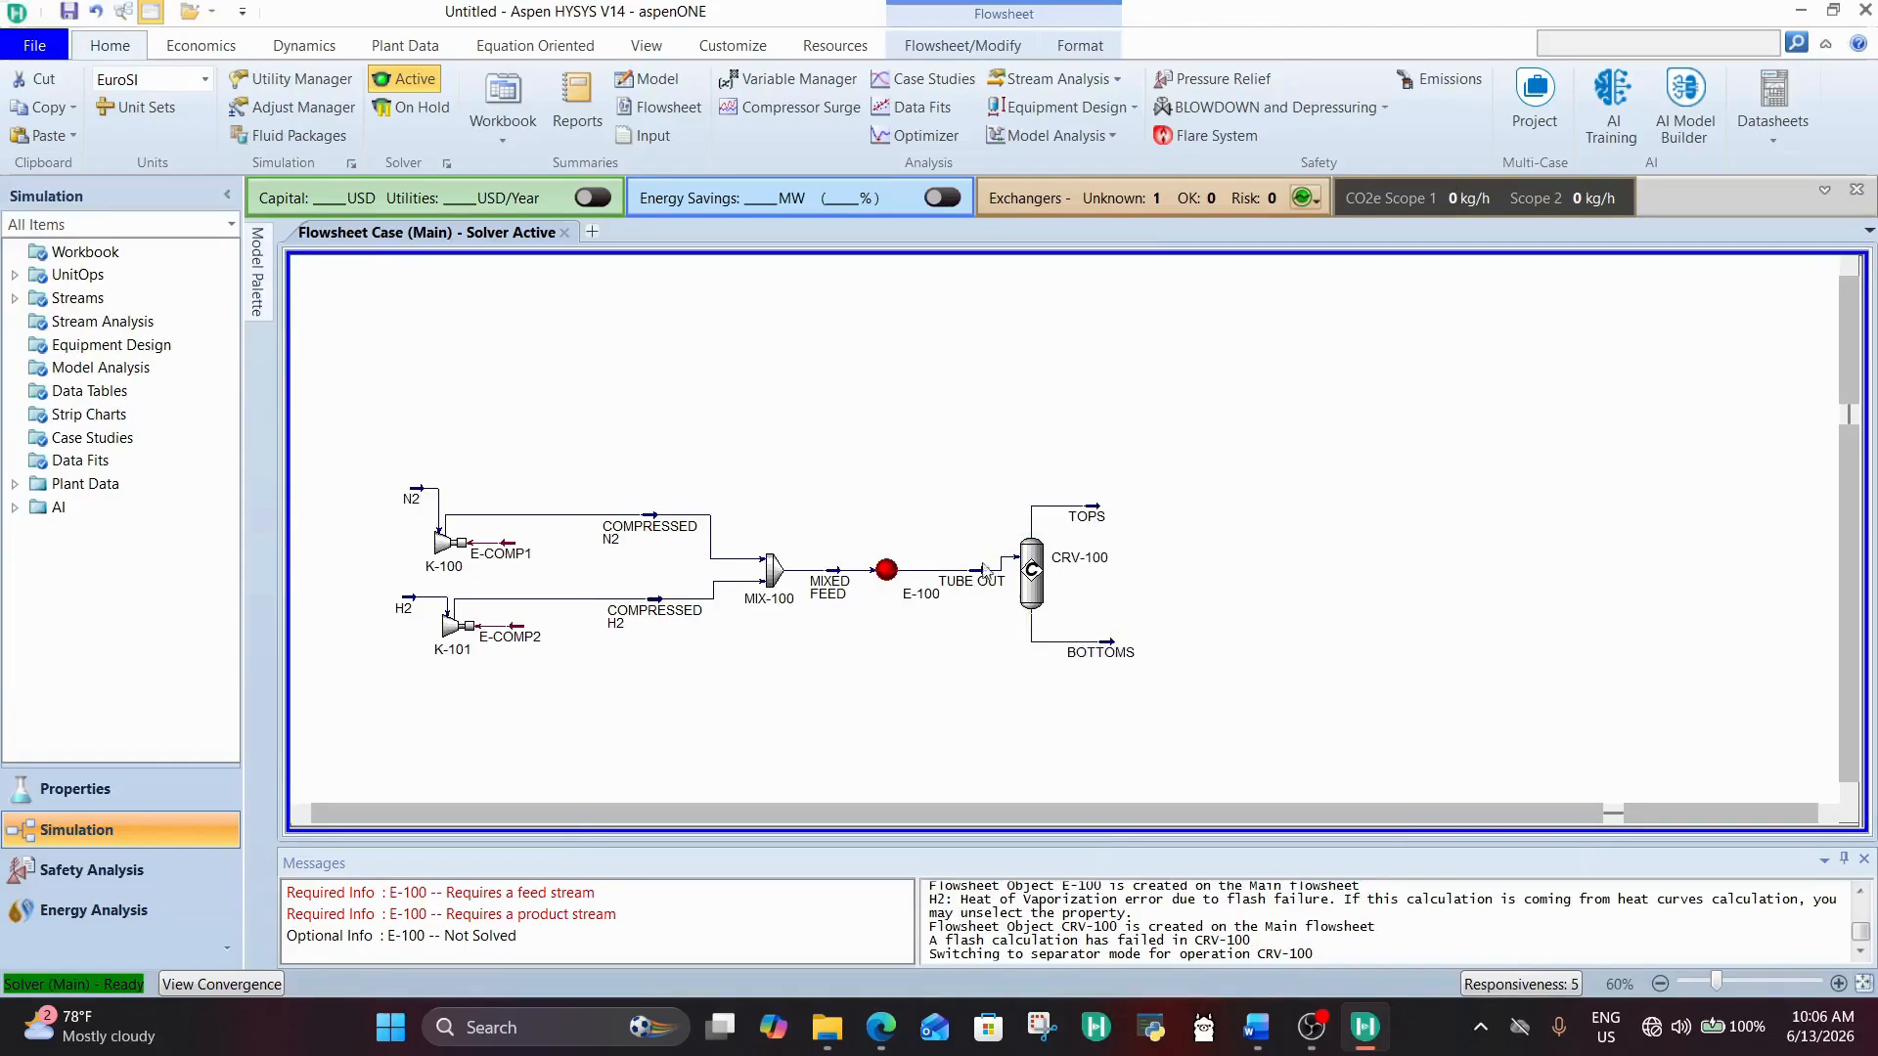
Step: Check the reactor's outlet stream conditions and delete CRV-100 together with the TOPS and BOTTOMS streams
{"action": "mouse_move", "coordinate": [1091, 525]}
{"action": "mouse_move", "coordinate": [1097, 654]}
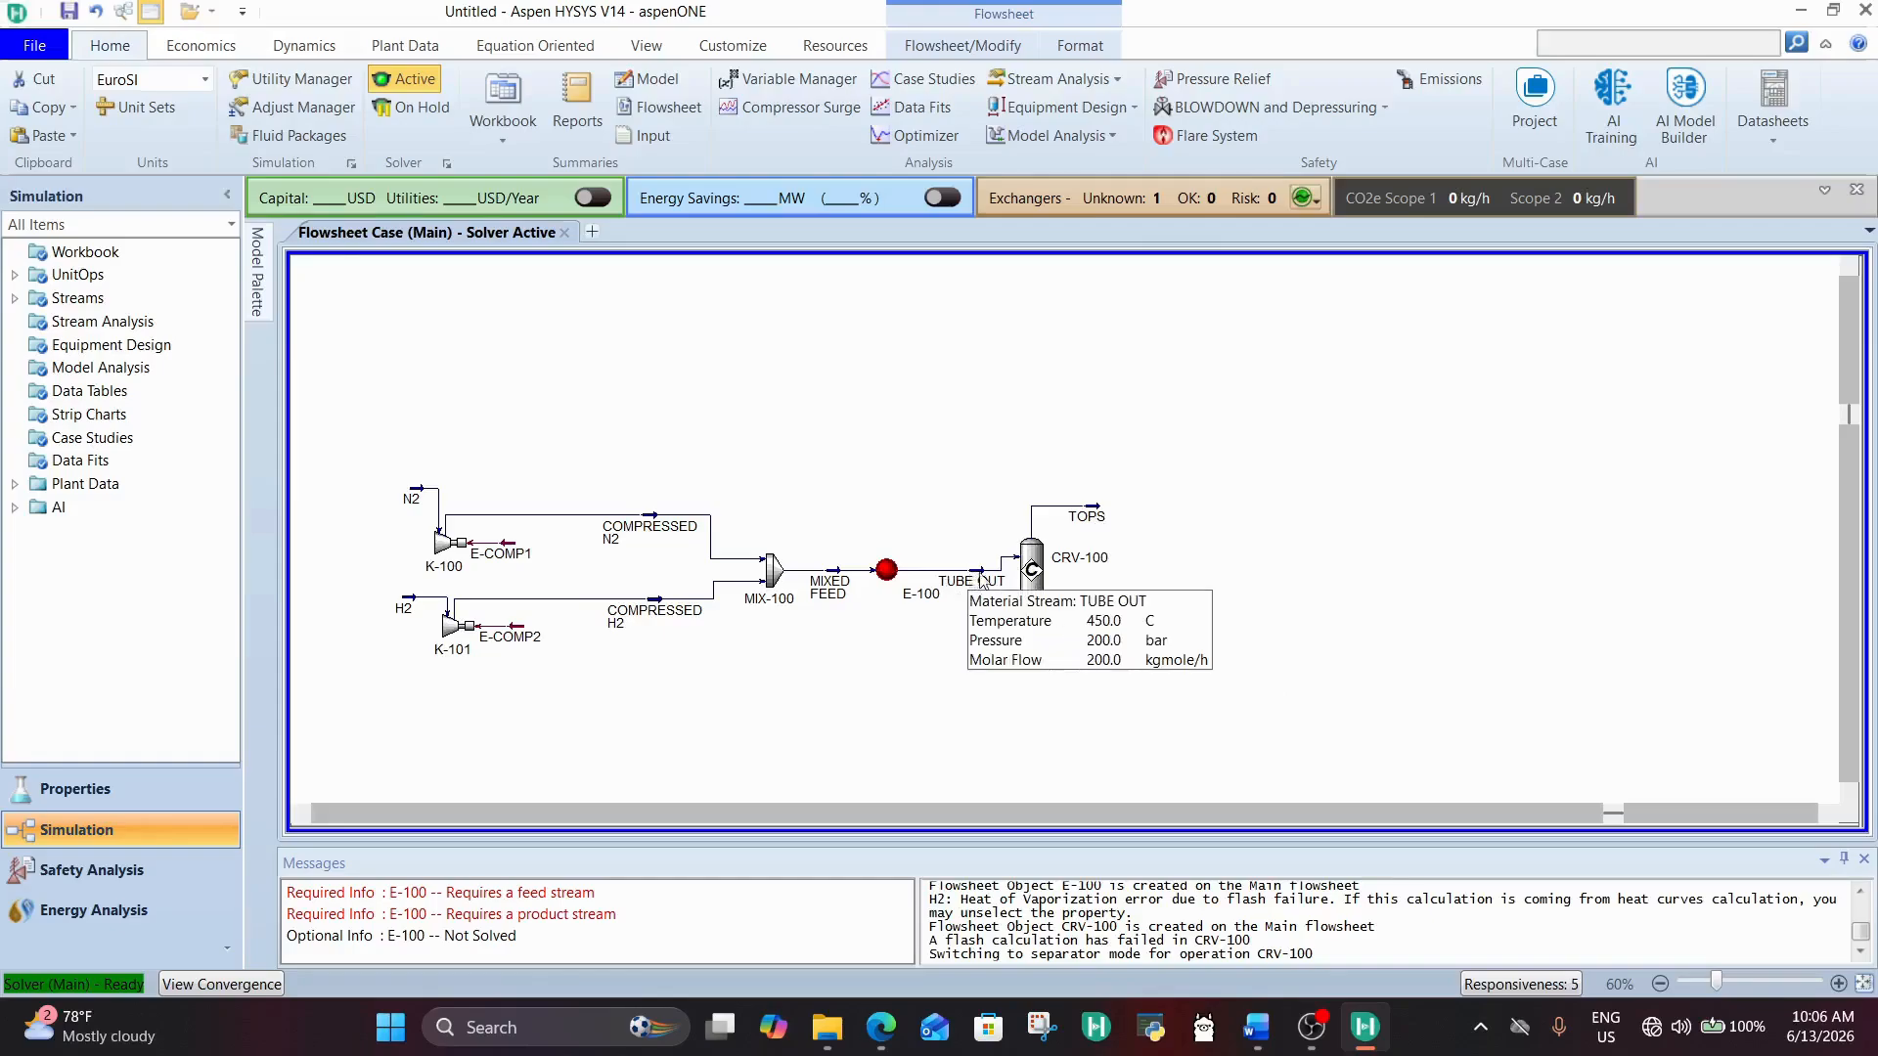
{"action": "left_click_drag", "start_coordinate": [1017, 477], "coordinate": [1178, 698]}
{"action": "key", "text": "Delete"}
{"action": "key", "text": "Return"}
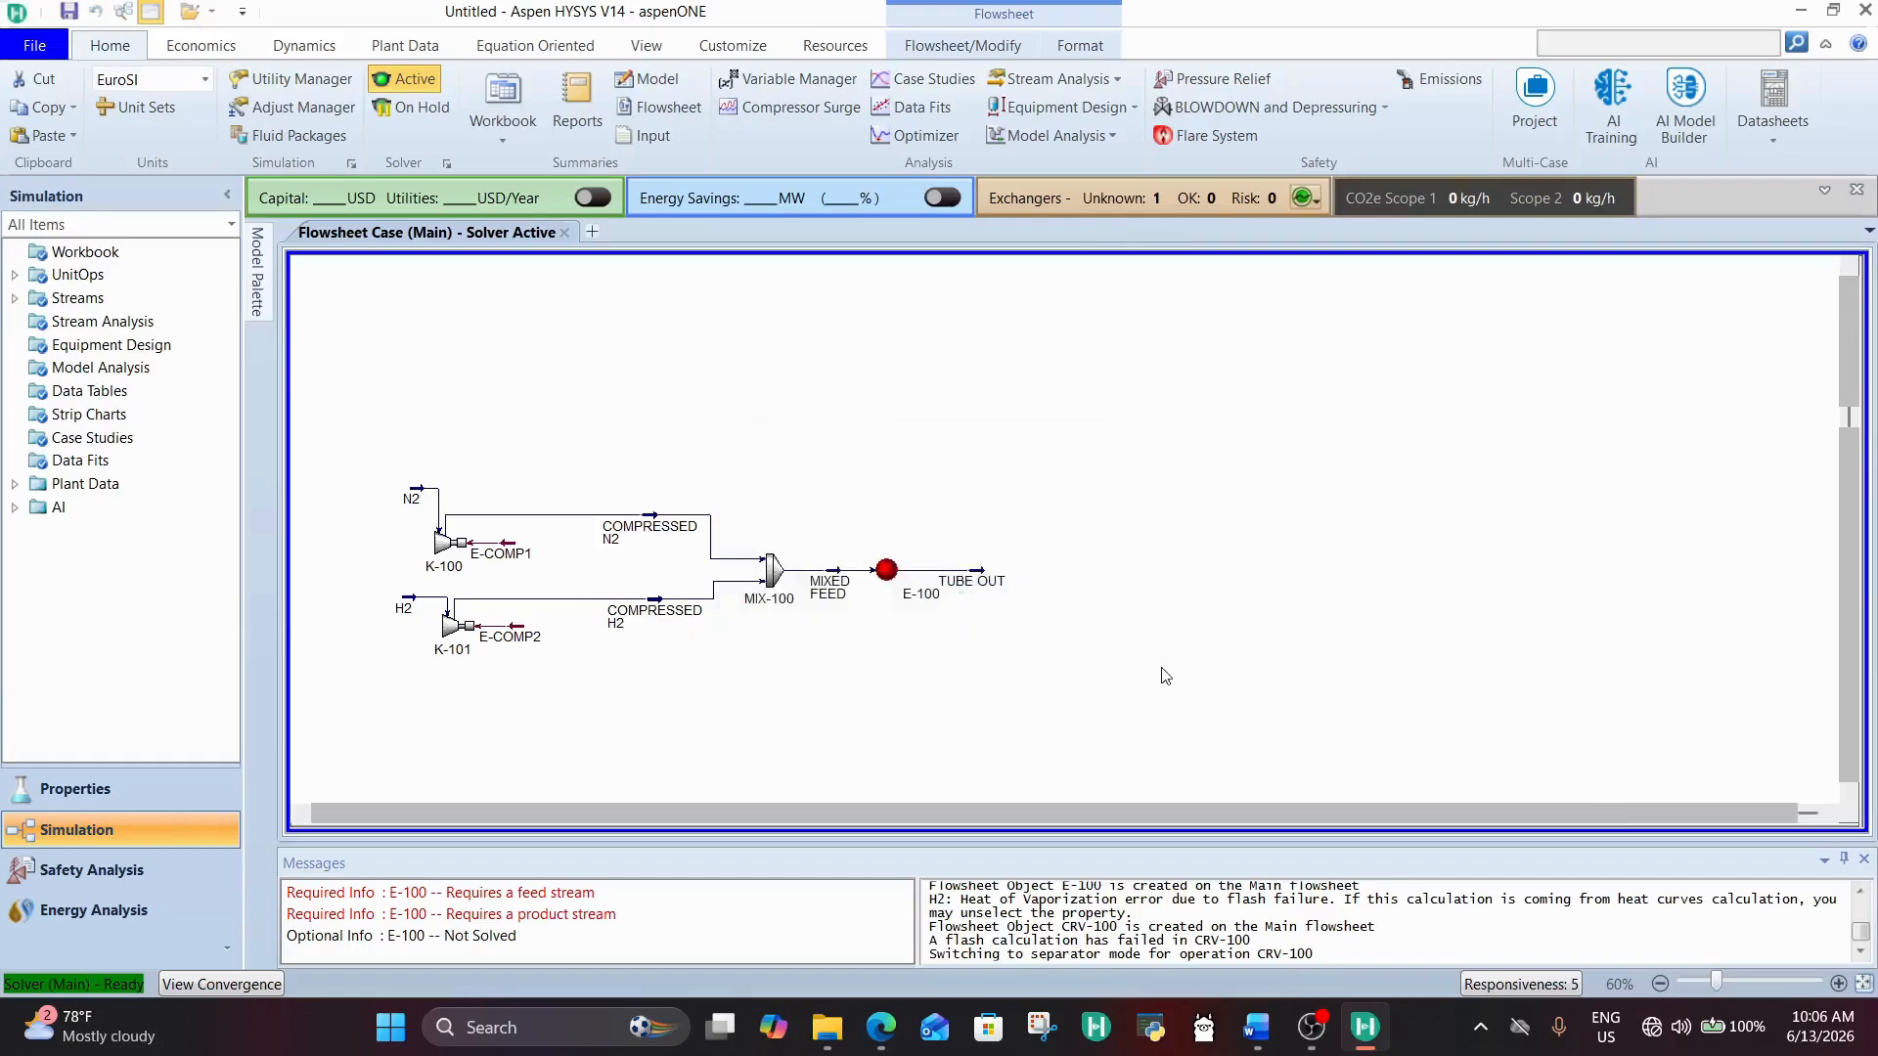
Step: Add a new conversion reactor to the flowsheet beside the TUBE OUT stream and open its properties
{"action": "left_click", "coordinate": [260, 296]}
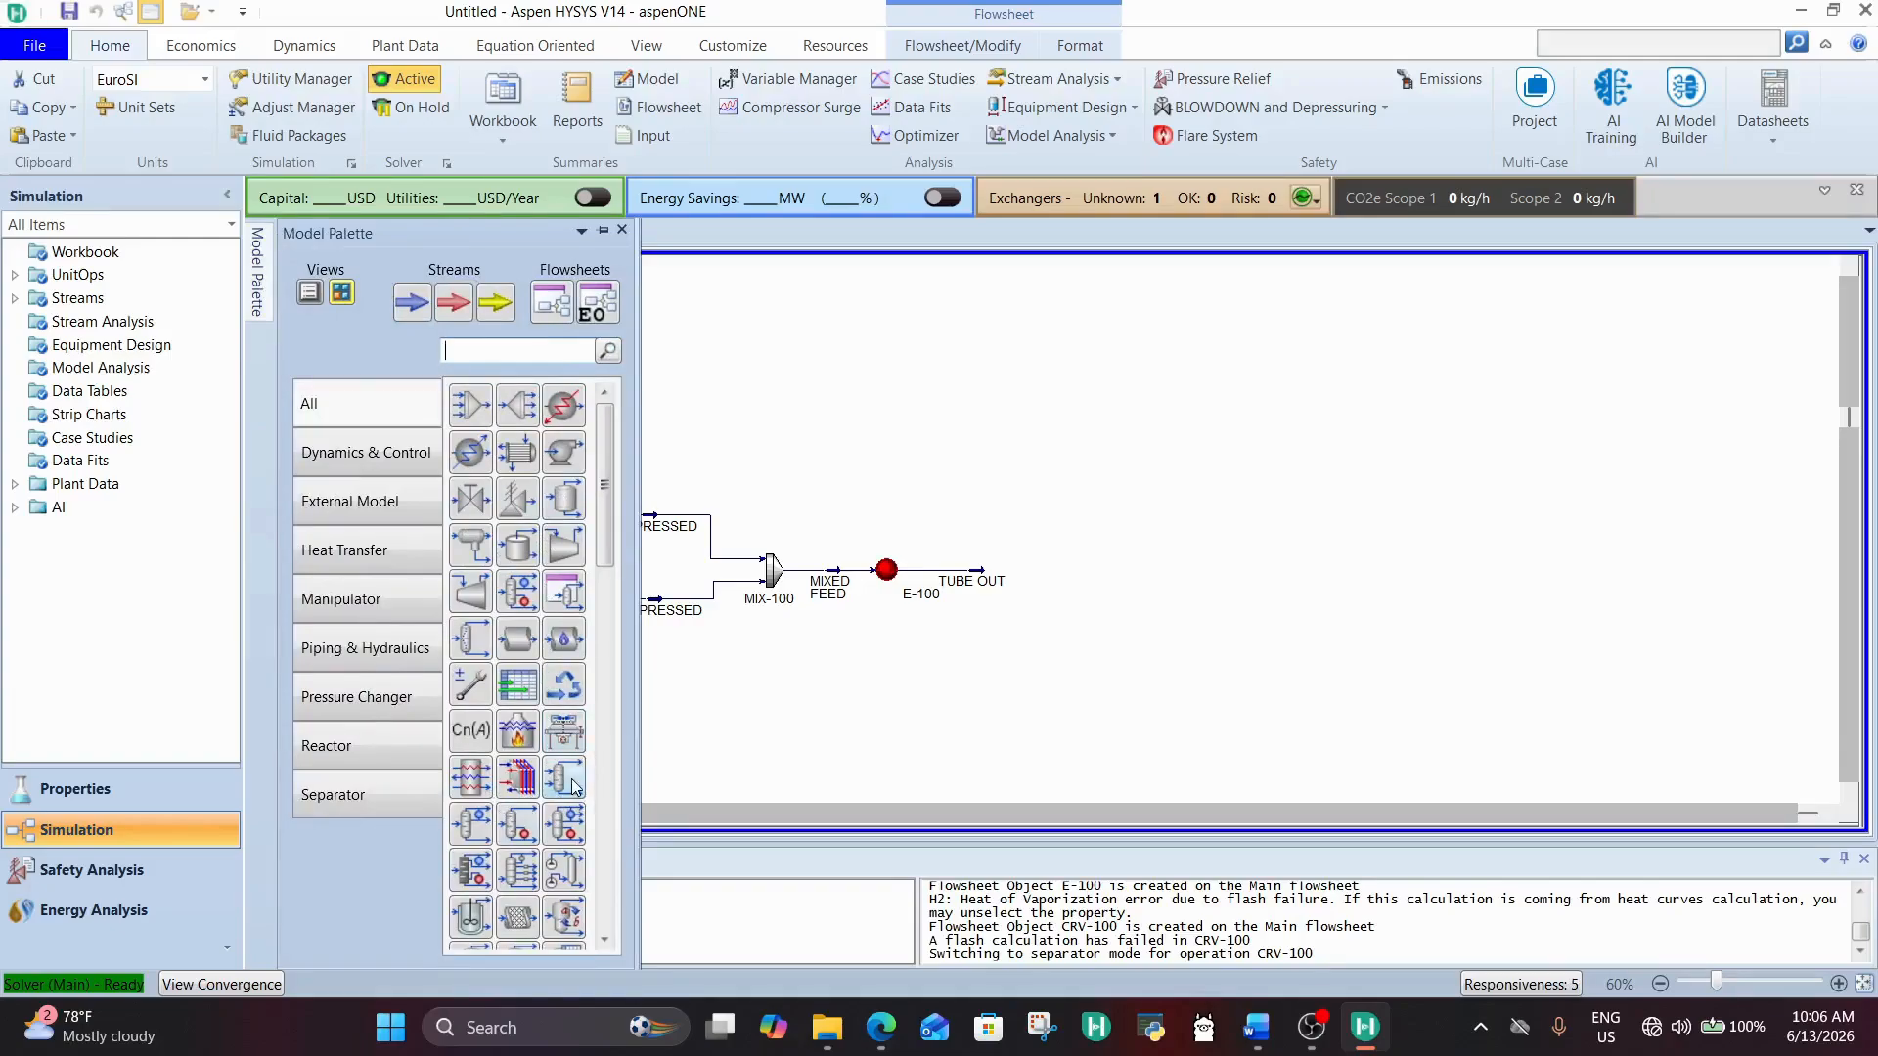
{"action": "scroll", "coordinate": [536, 696], "scroll_direction": "down", "scroll_amount": 1}
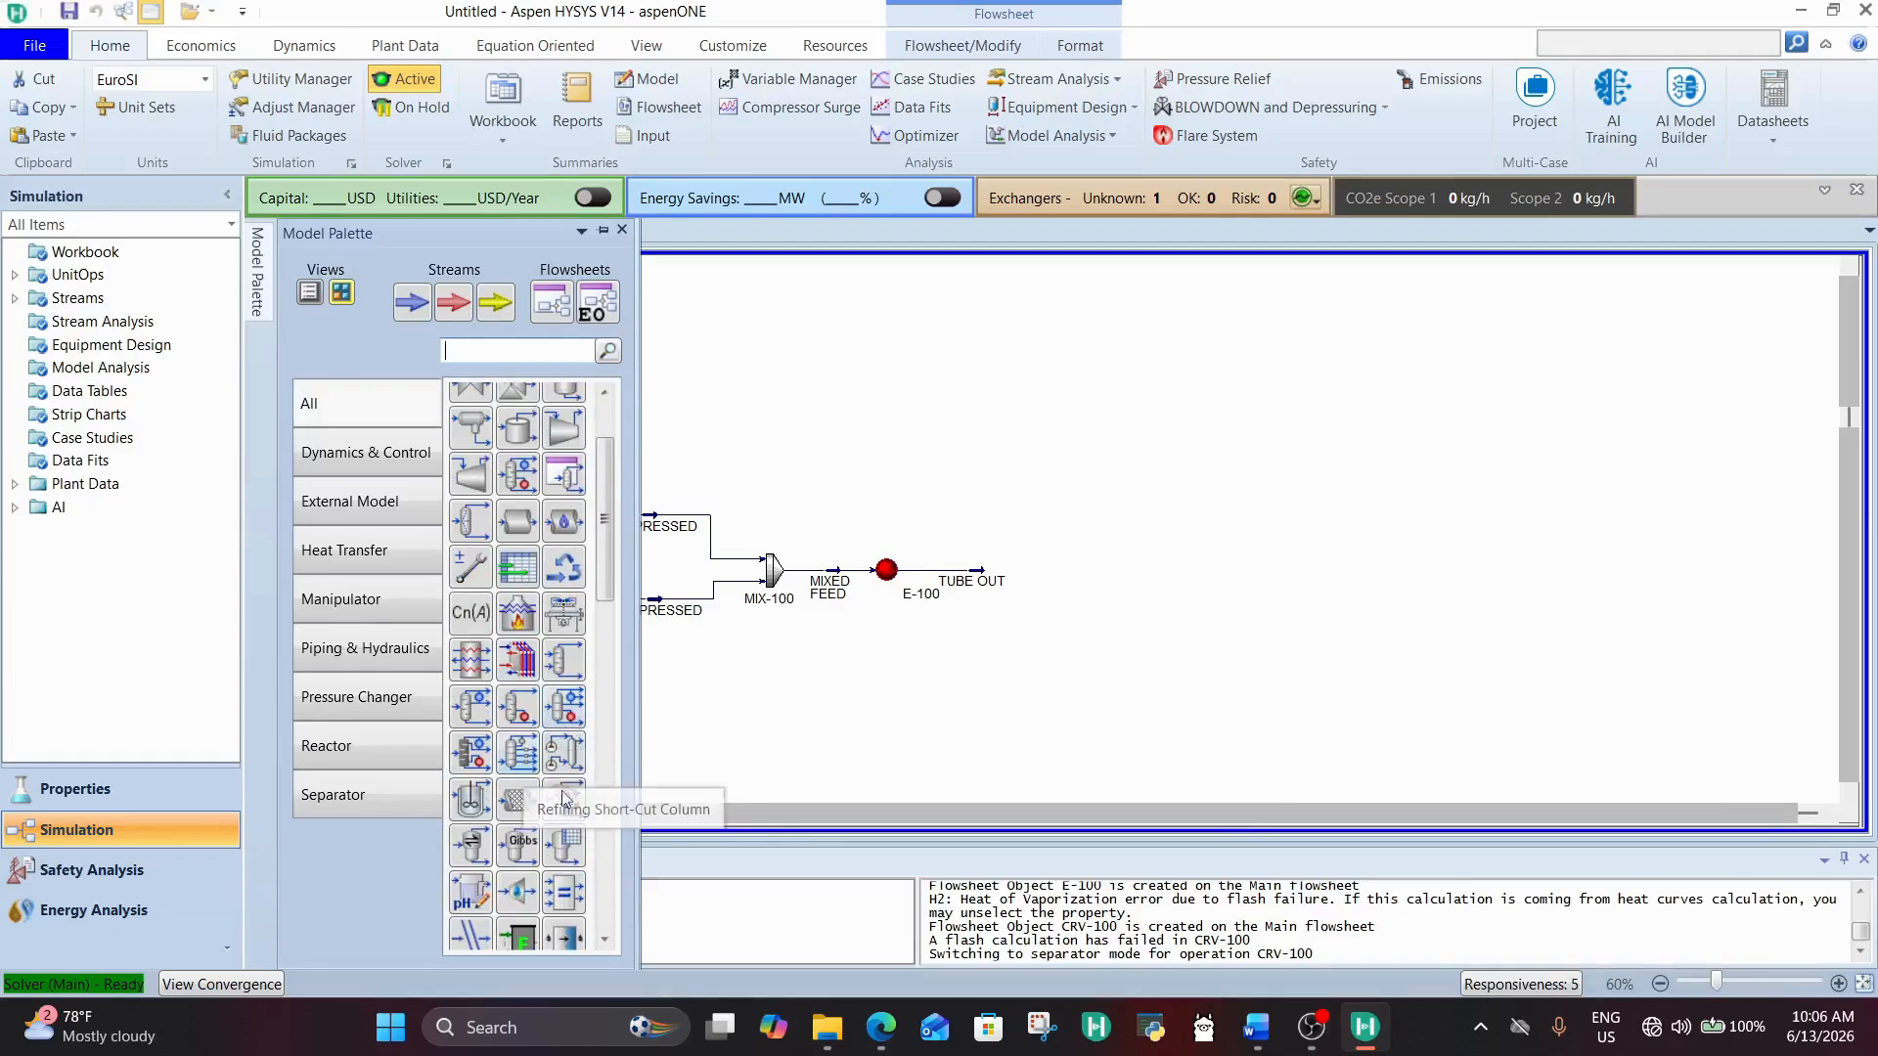
{"action": "left_click_drag", "start_coordinate": [577, 802], "coordinate": [1075, 587]}
{"action": "double_click", "coordinate": [1076, 601]}
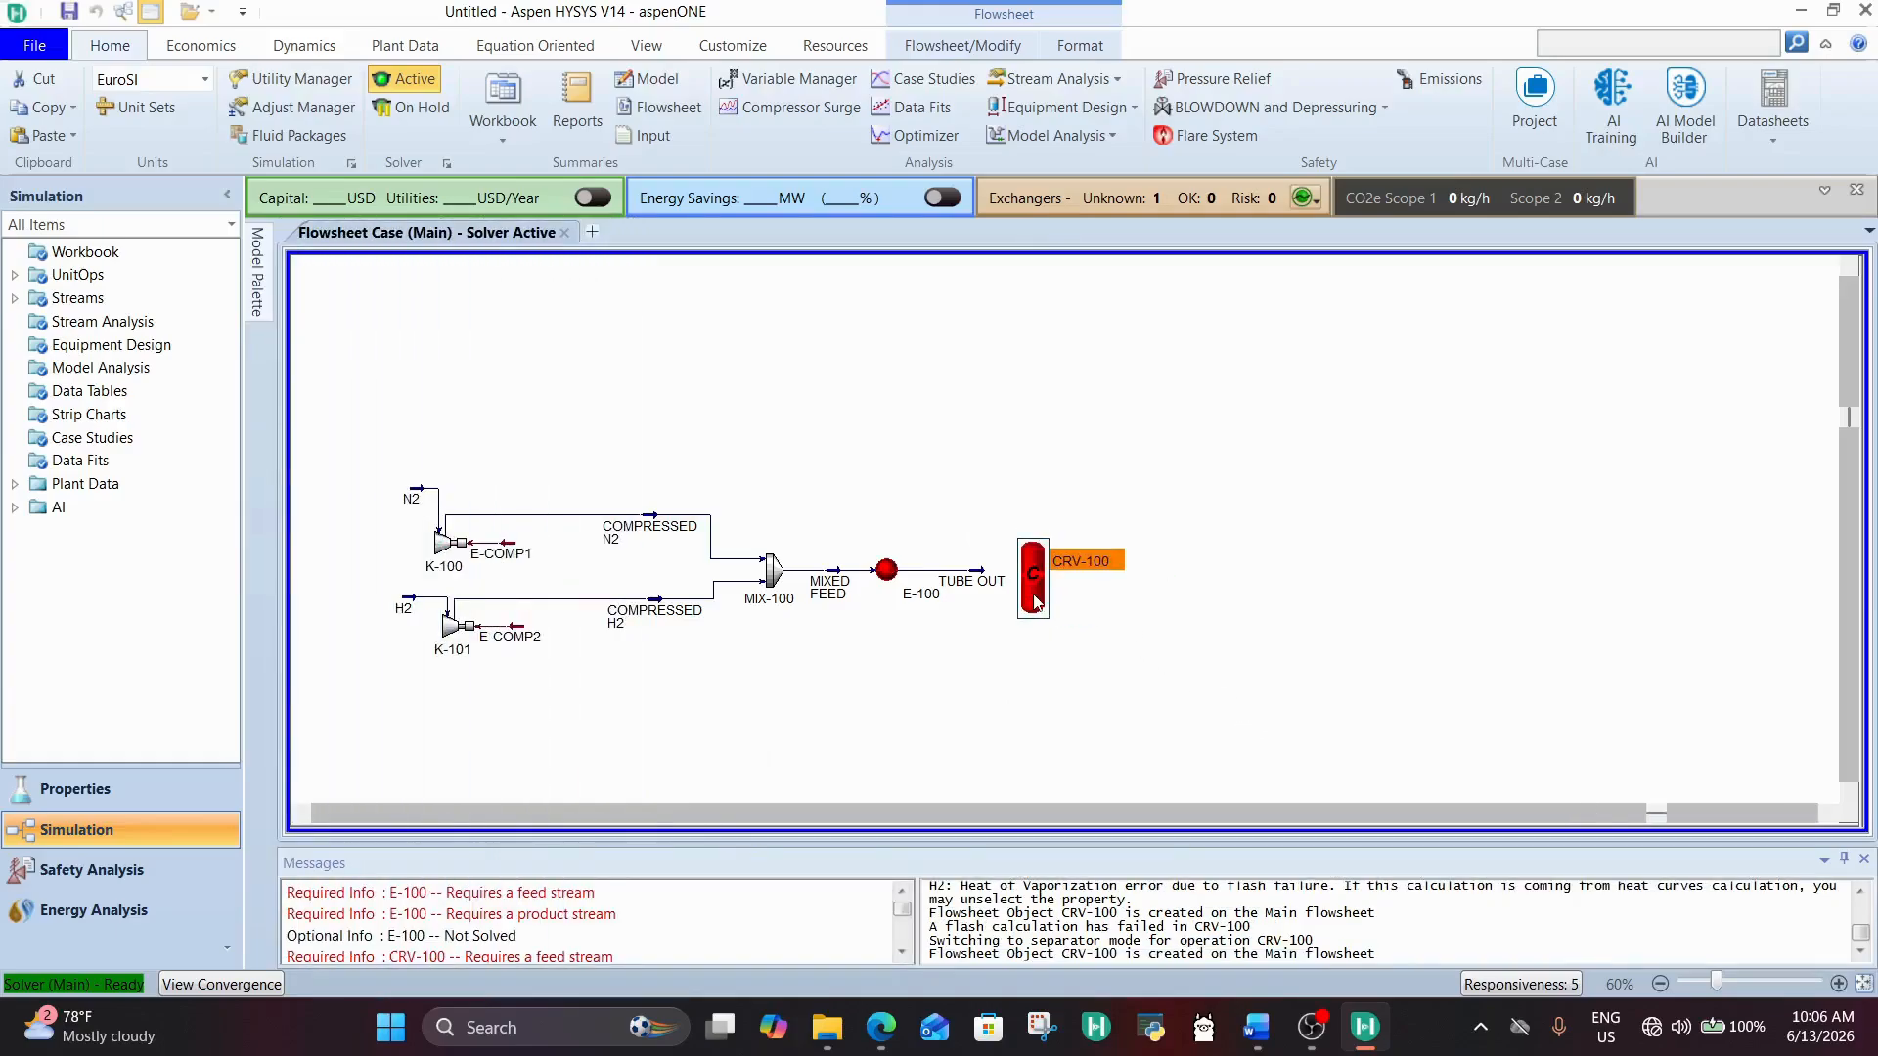
Step: Connect CRV-100 with TUBE OUT as inlet, TOPS as vapour outlet and BOTTOMS as liquid outlet
{"action": "left_click", "coordinate": [1047, 570]}
{"action": "left_click", "coordinate": [1009, 595]}
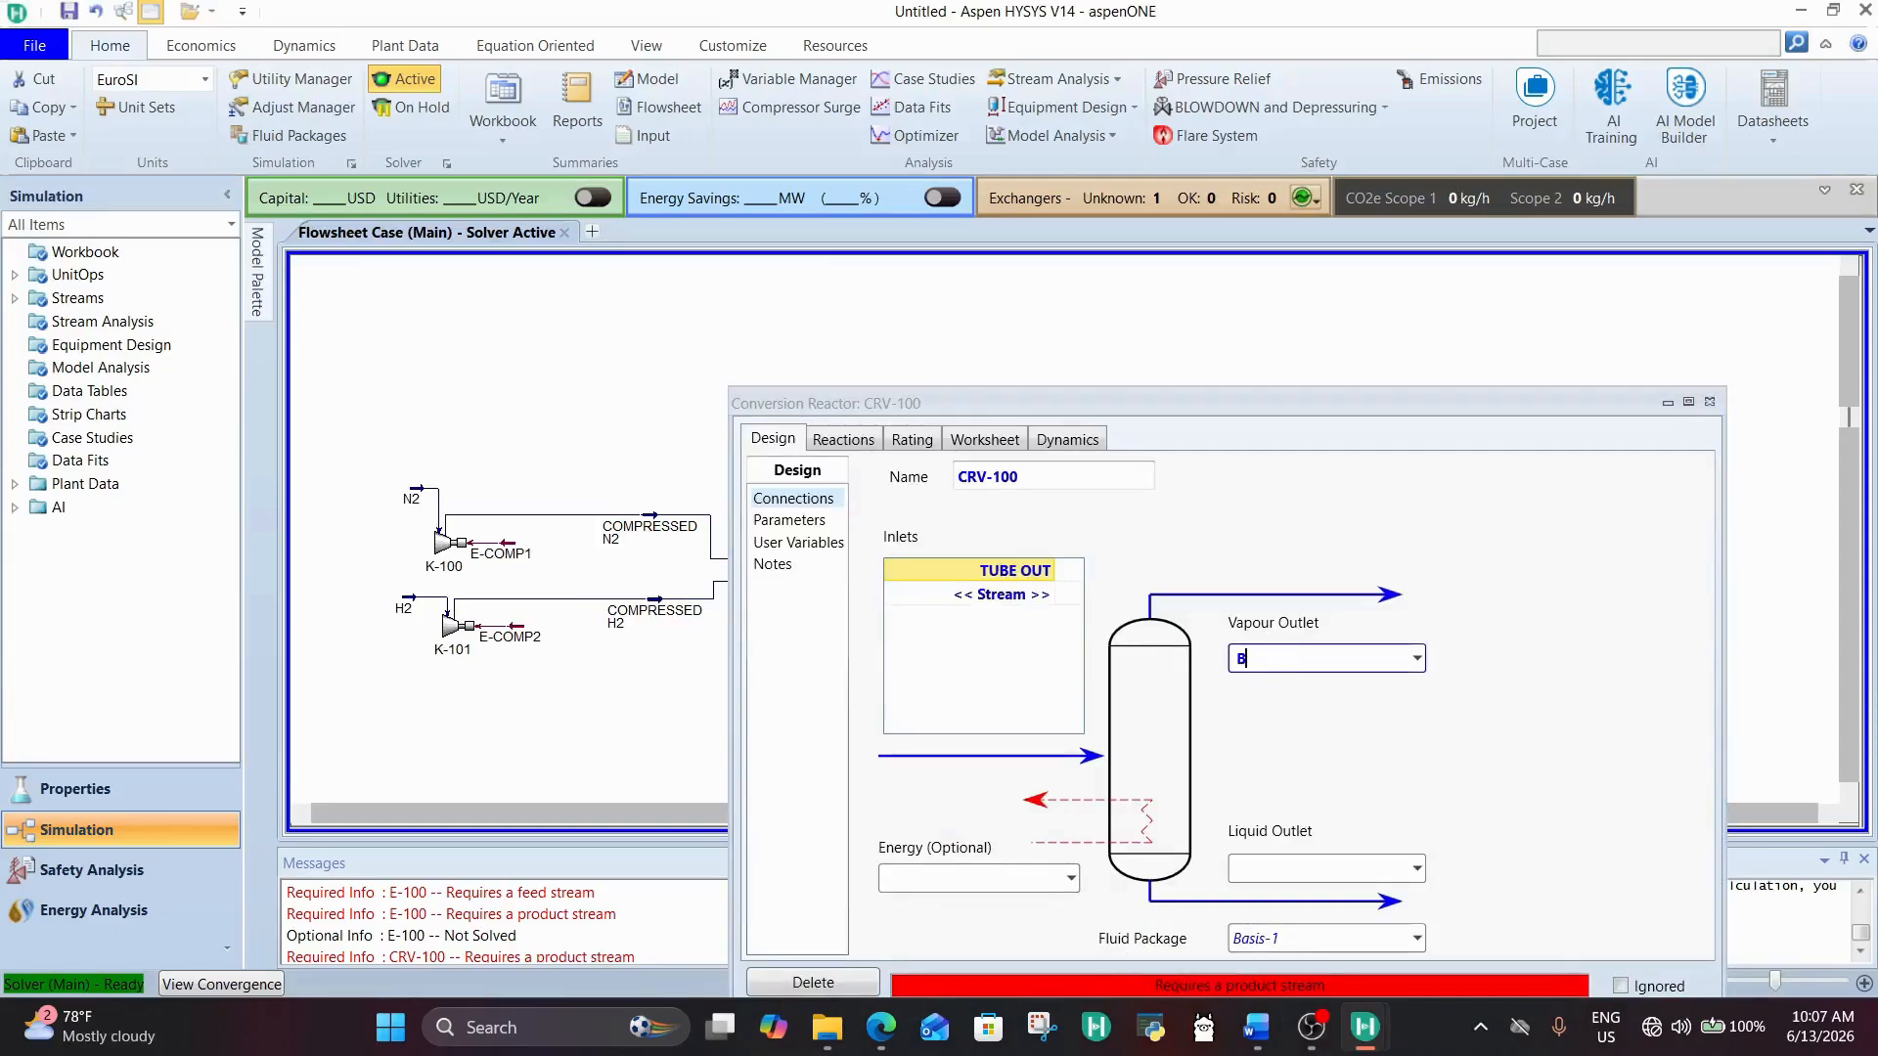
{"action": "type", "text": "TOPS"}
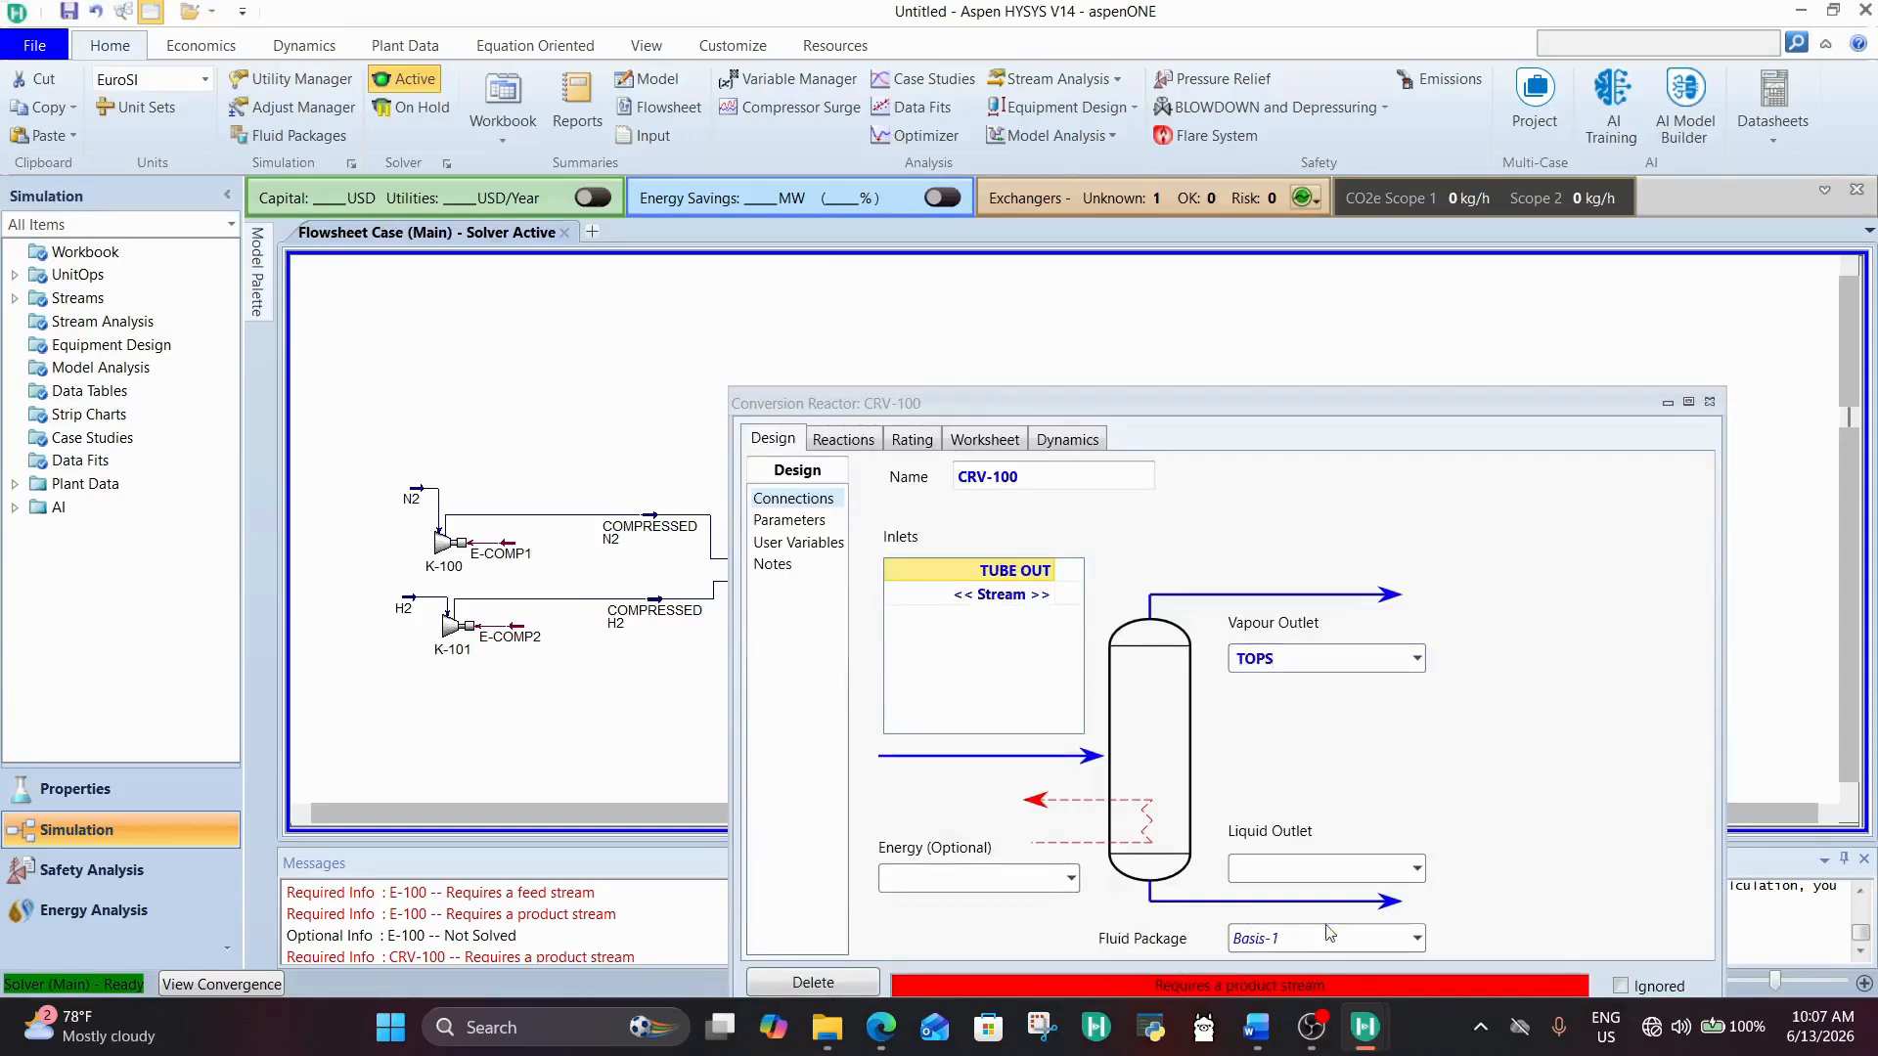
{"action": "left_click", "coordinate": [1339, 868]}
{"action": "type", "text": "B"}
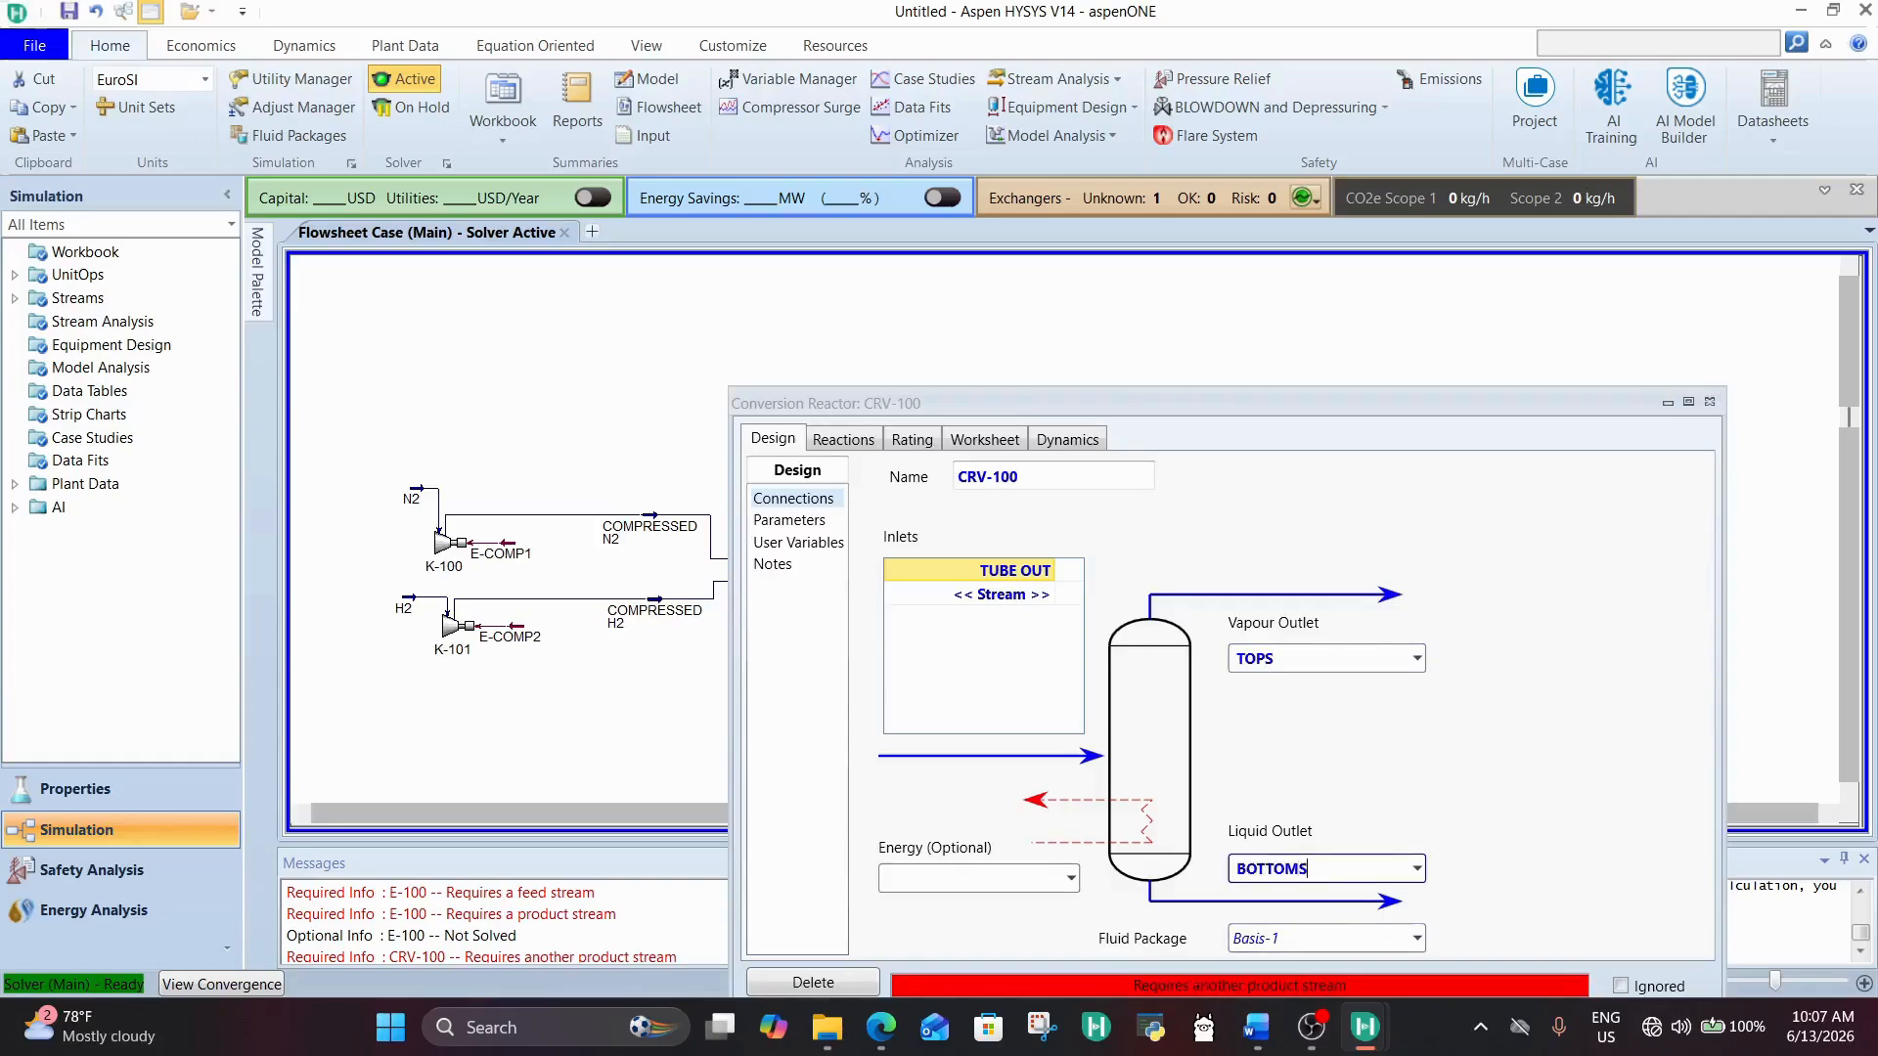
{"action": "type", "text": "OTTOMS"}
{"action": "key", "text": "Return"}
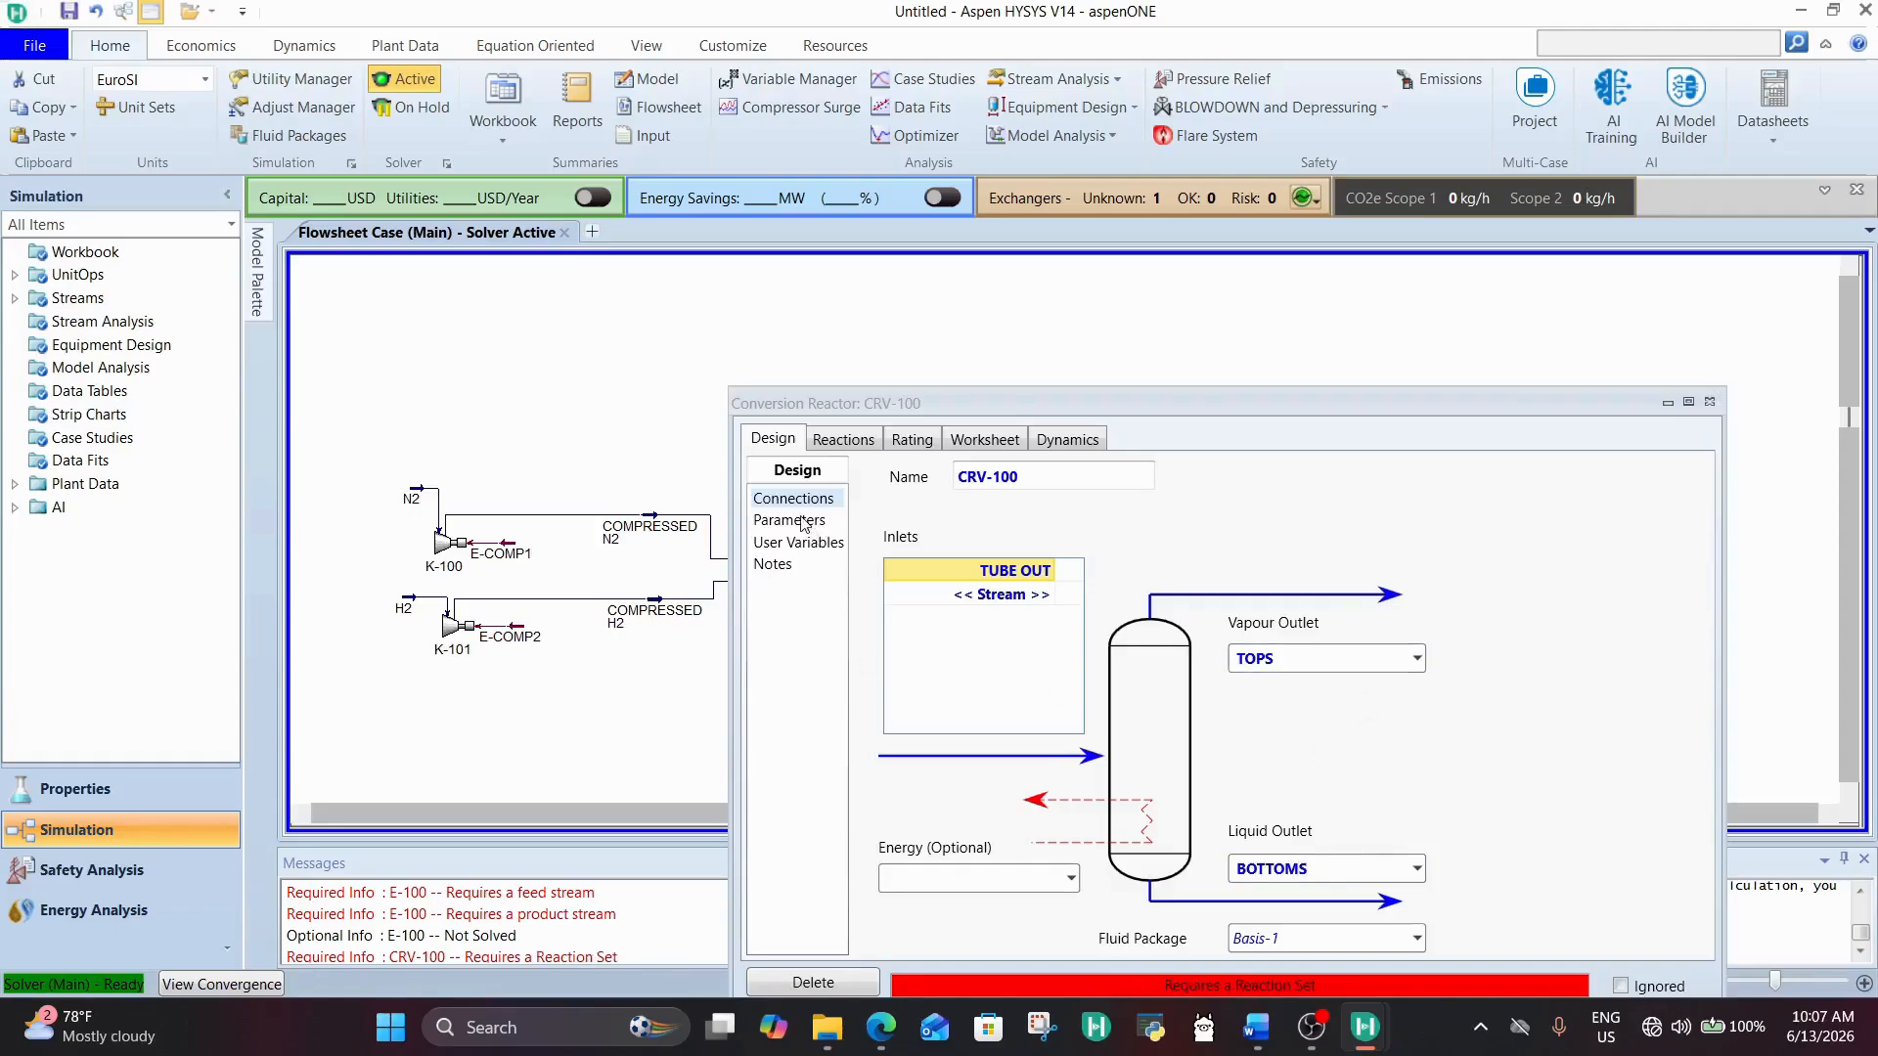
Step: Set CRV-100's Delta P to 2 bar
{"action": "left_click", "coordinate": [802, 521]}
{"action": "left_click", "coordinate": [960, 538]}
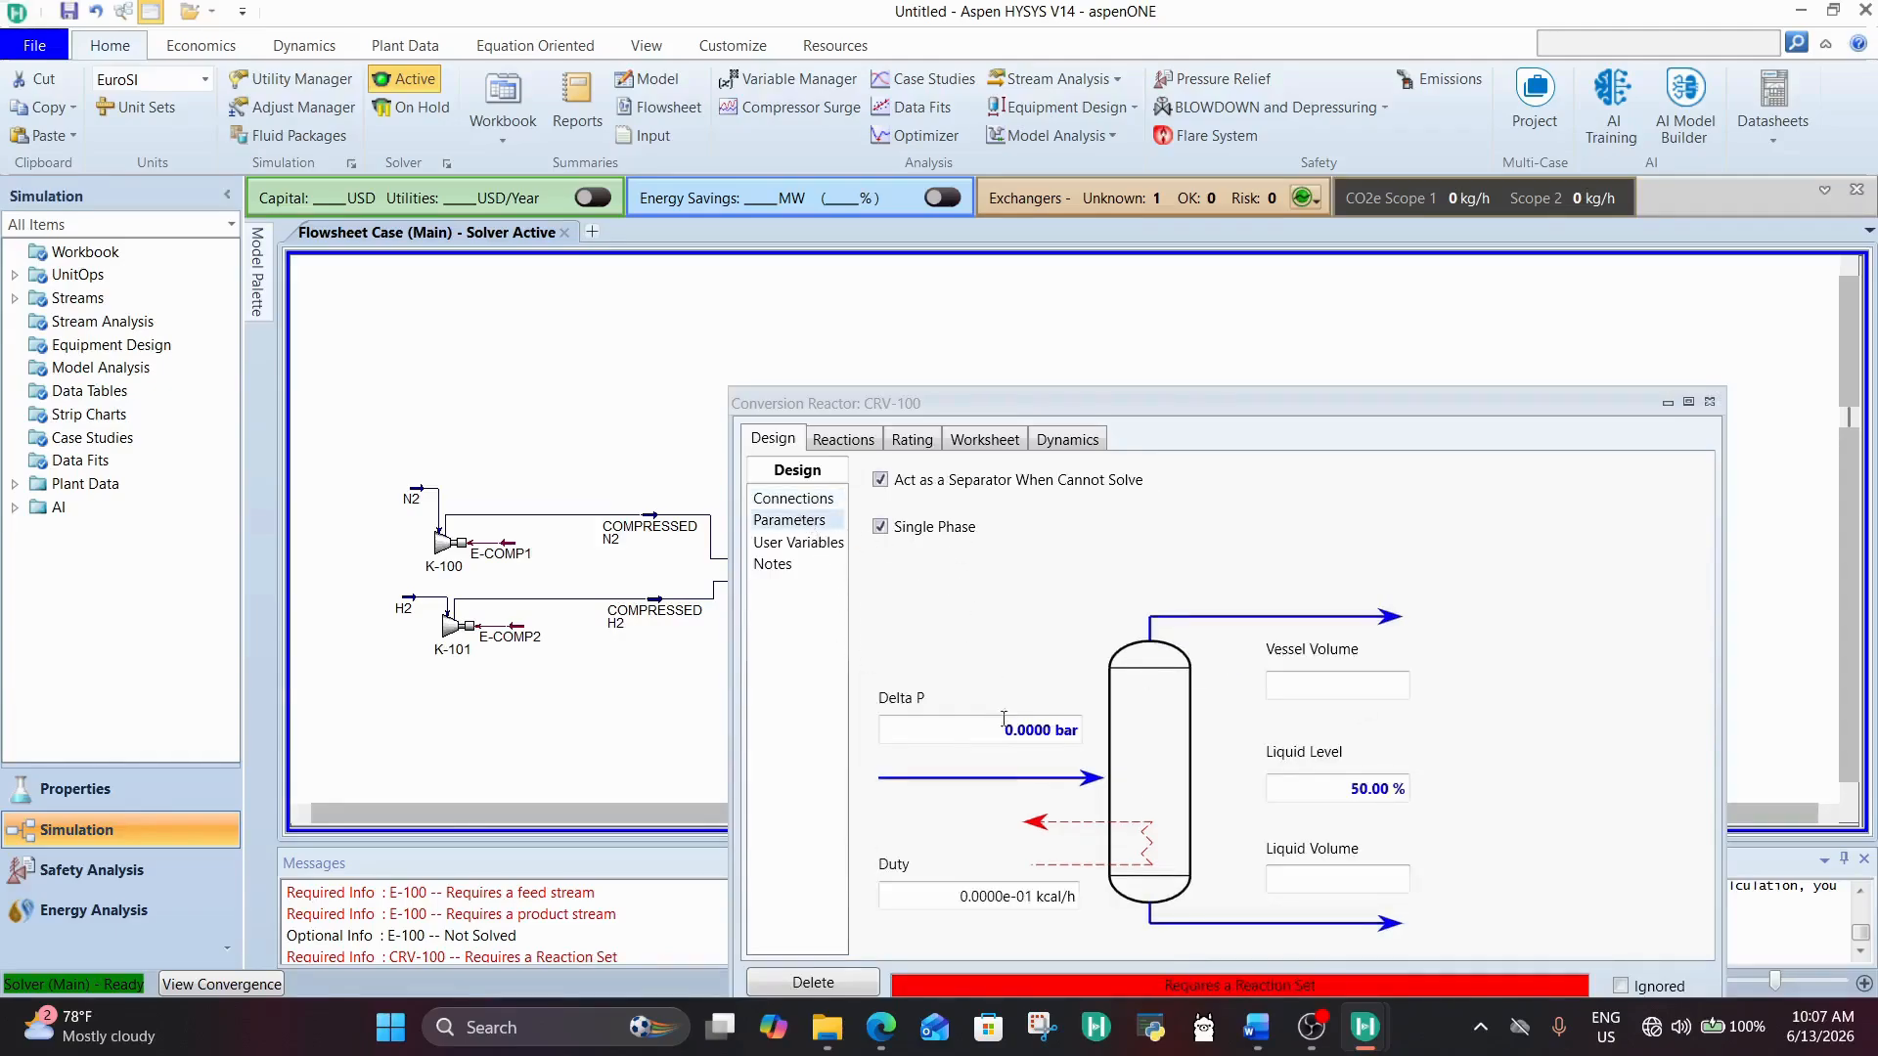
{"action": "left_click", "coordinate": [1010, 731]}
{"action": "type", "text": "2"}
{"action": "key", "text": "Return"}
Step: Assign reaction set Set-1 to CRV-100 and close the reactor's properties
{"action": "left_click", "coordinate": [860, 442]}
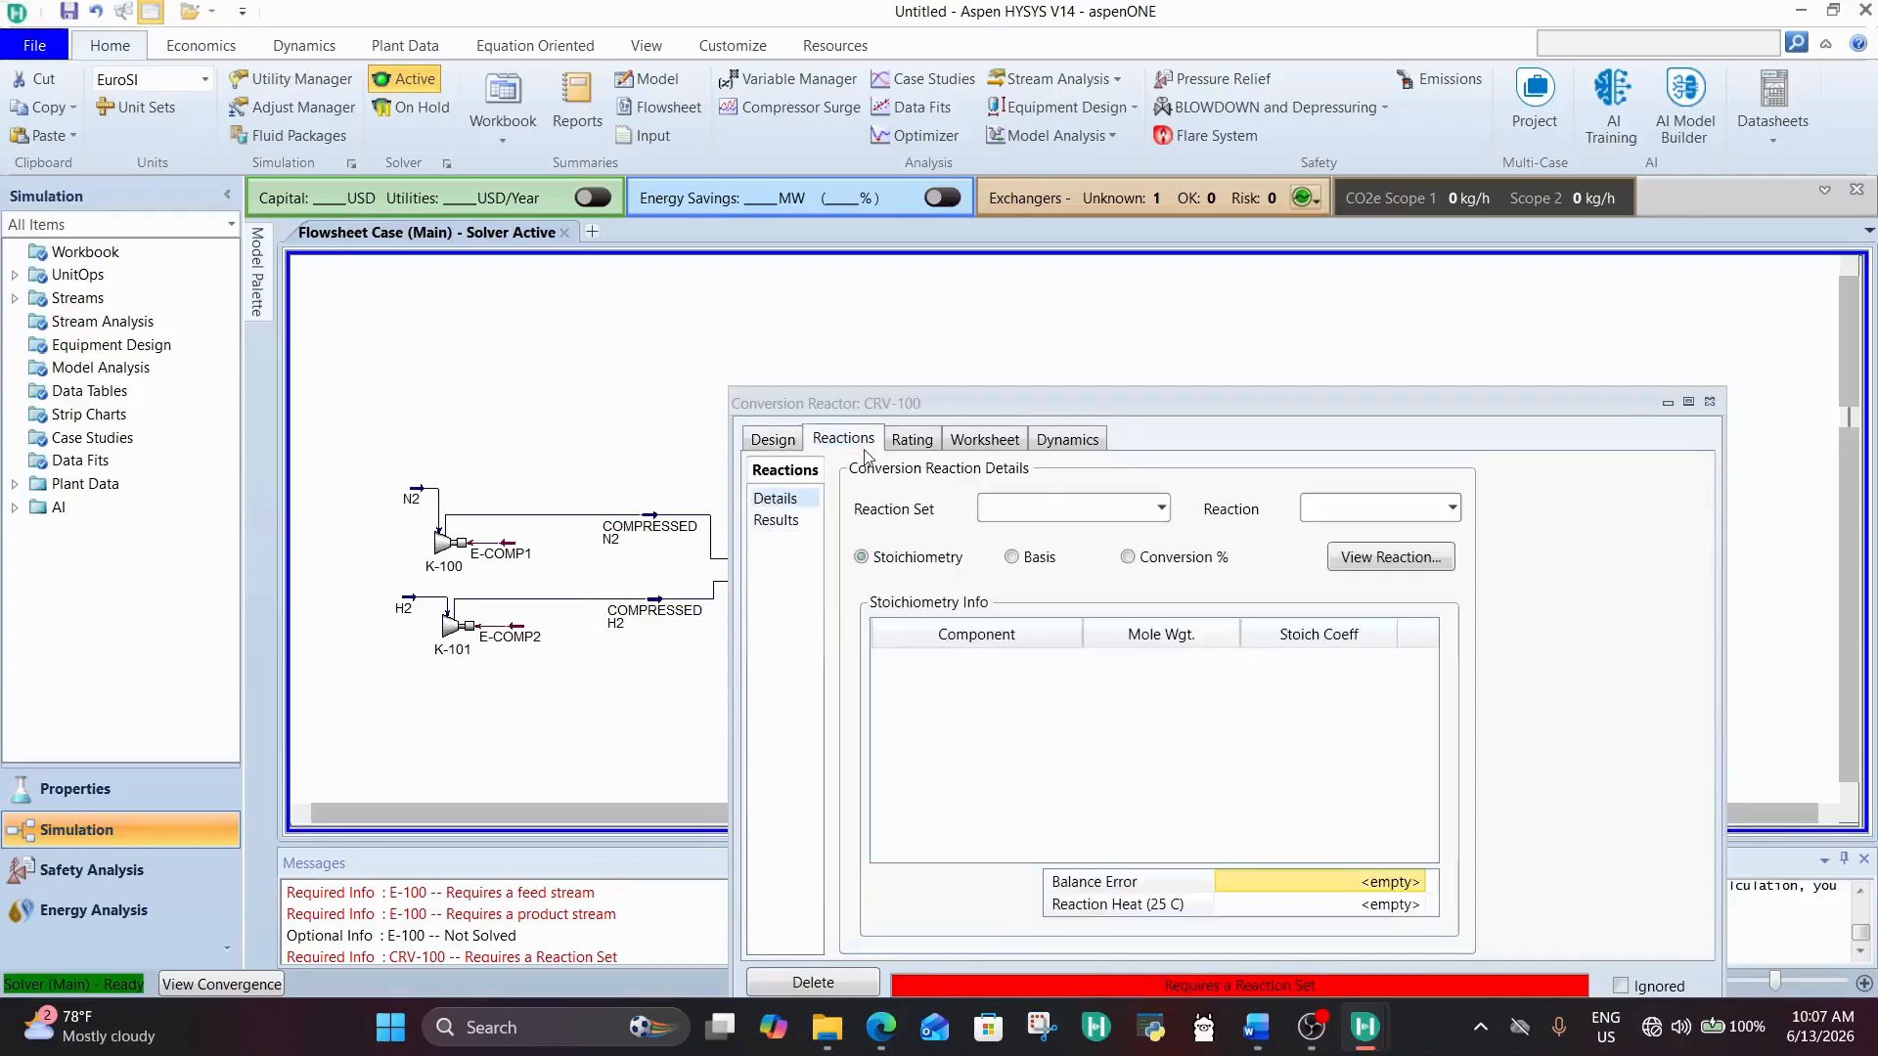
{"action": "left_click", "coordinate": [1161, 508]}
{"action": "left_click", "coordinate": [1115, 544]}
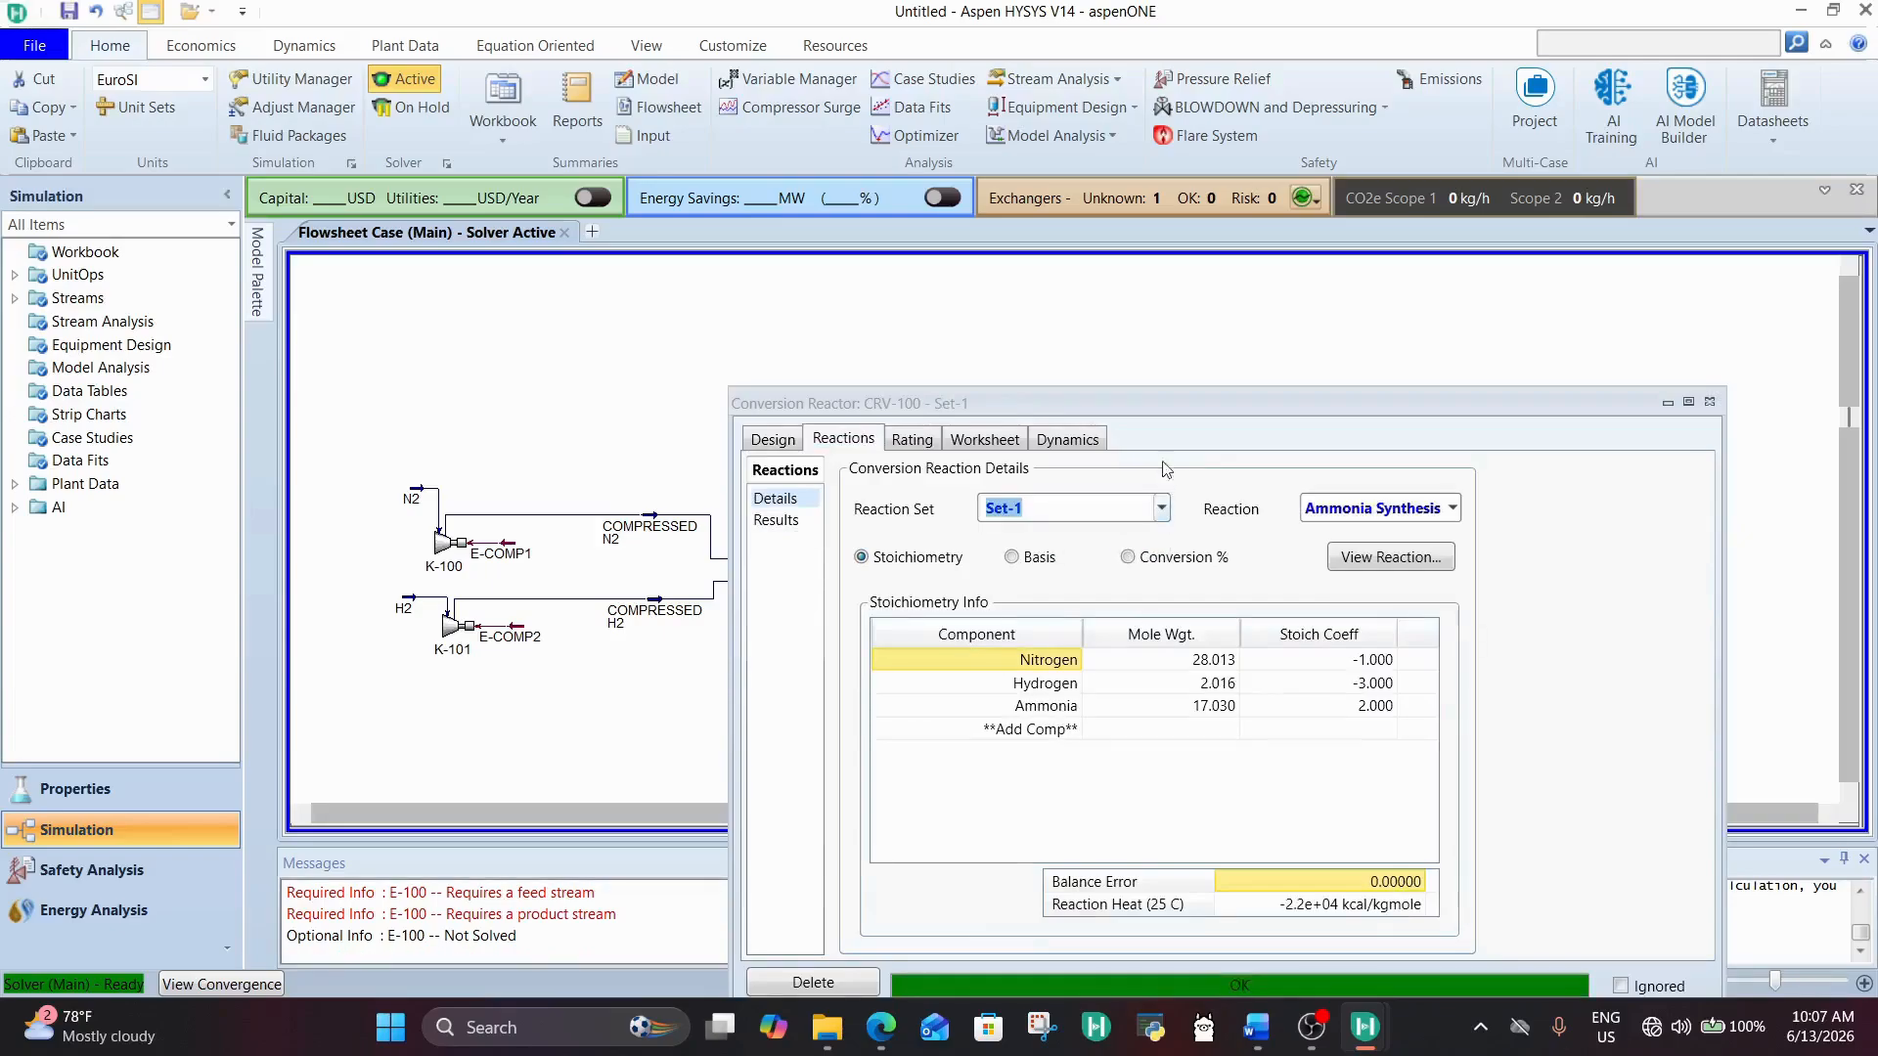
{"action": "left_click_drag", "start_coordinate": [1184, 397], "coordinate": [1018, 242]}
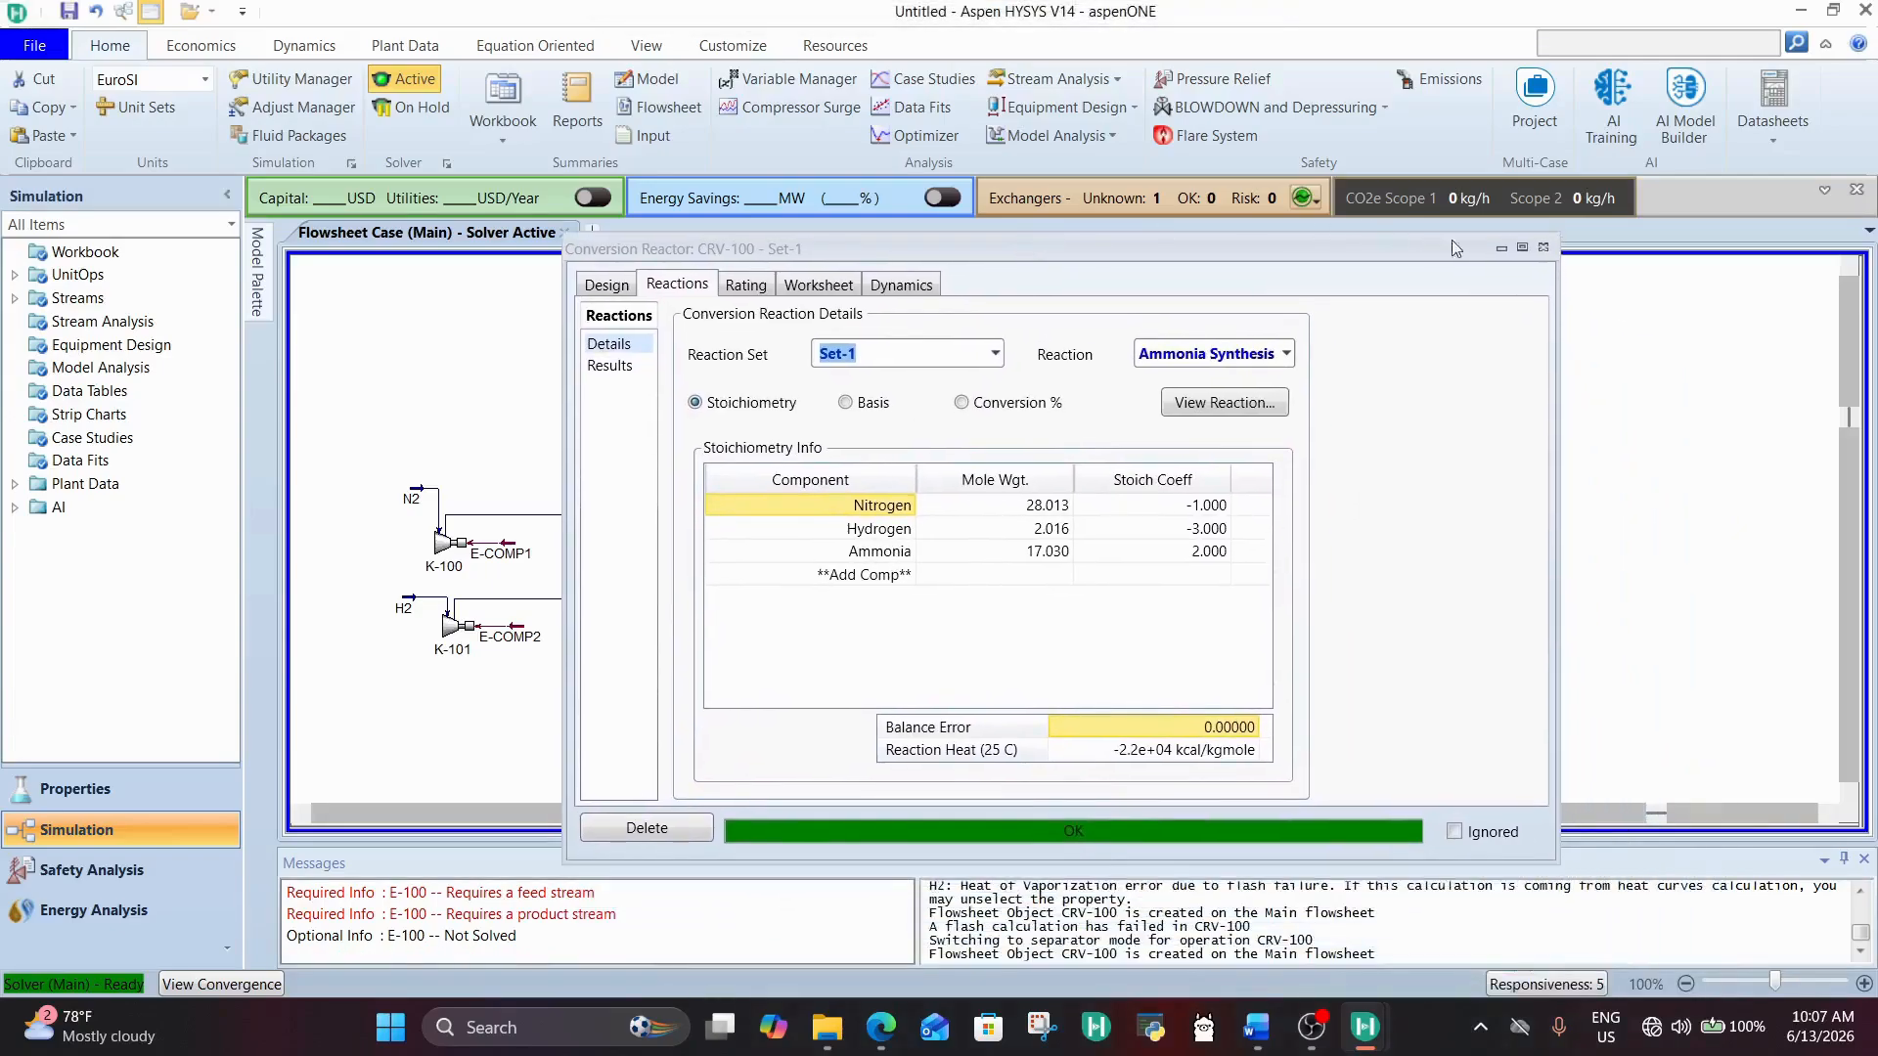
{"action": "left_click", "coordinate": [1544, 248]}
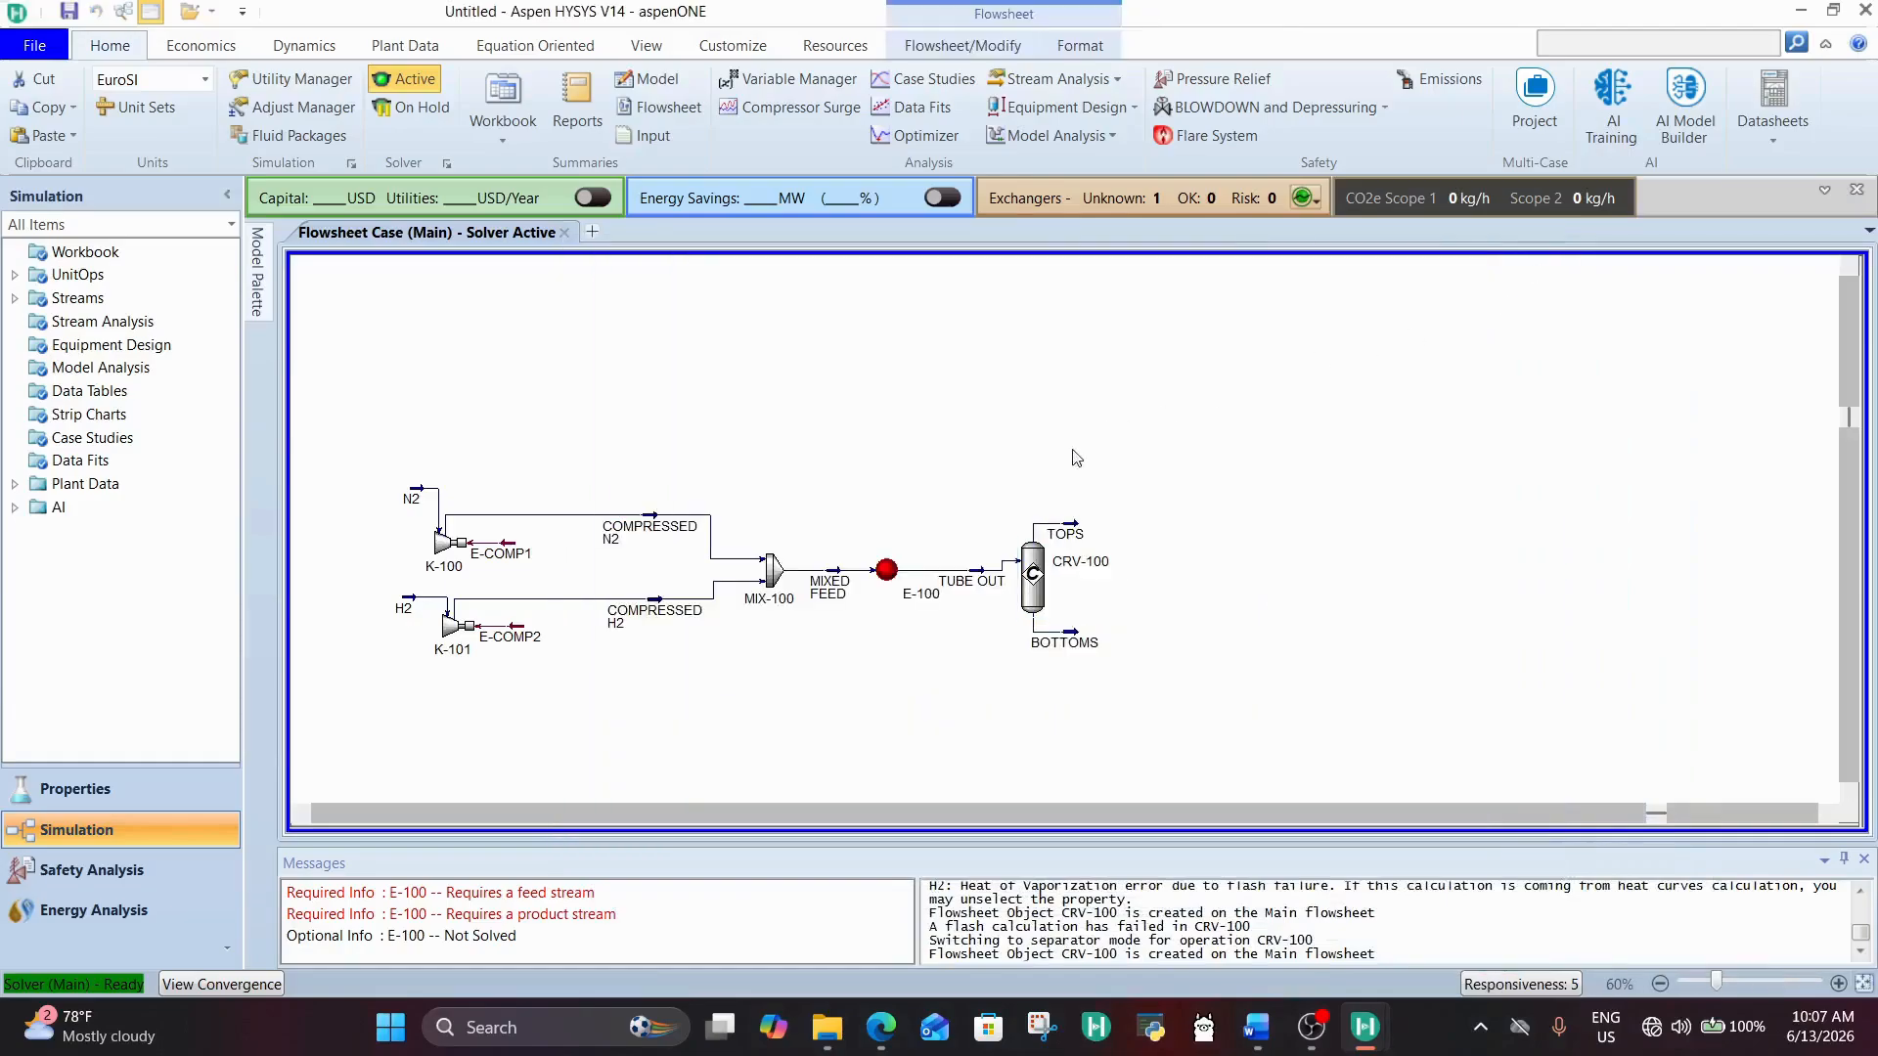
Step: Check the TOPS stream and CRV-100 conditions on the flowsheet and review the reactor's reaction details
{"action": "mouse_move", "coordinate": [1067, 536]}
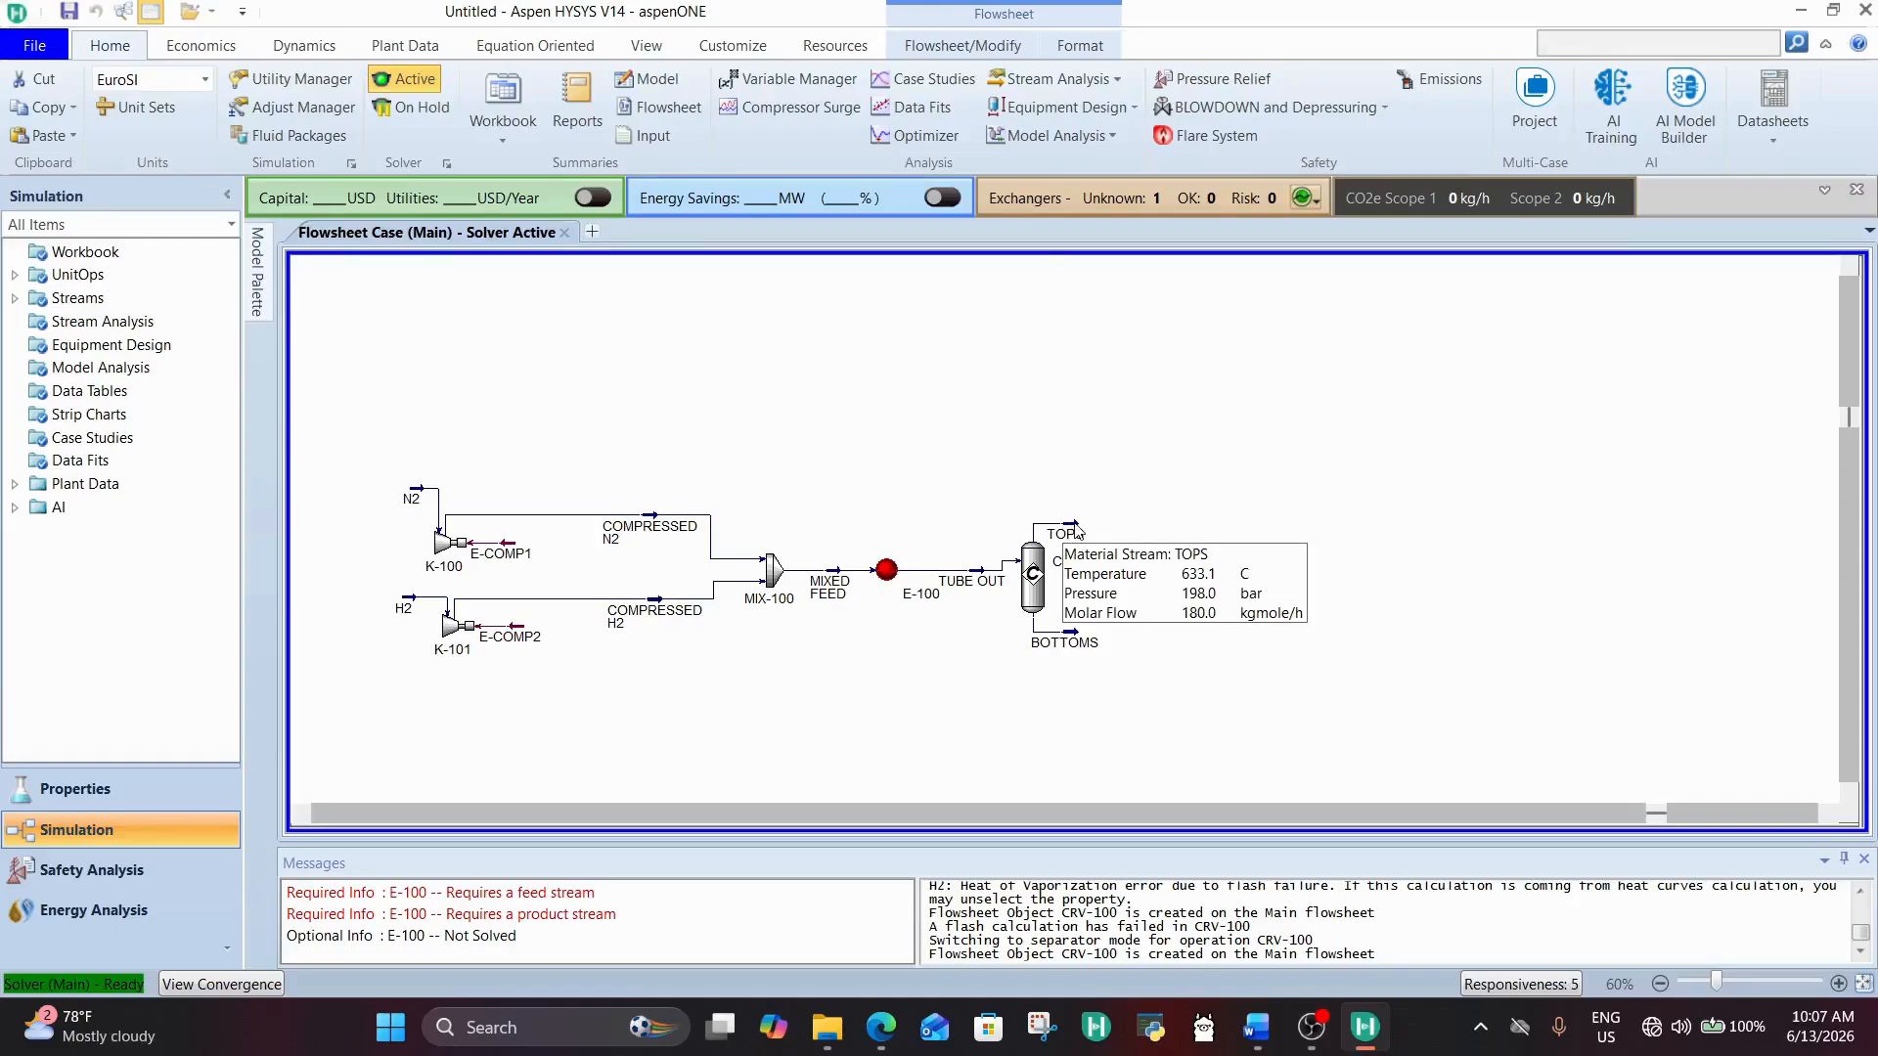
{"action": "left_click", "coordinate": [1035, 592]}
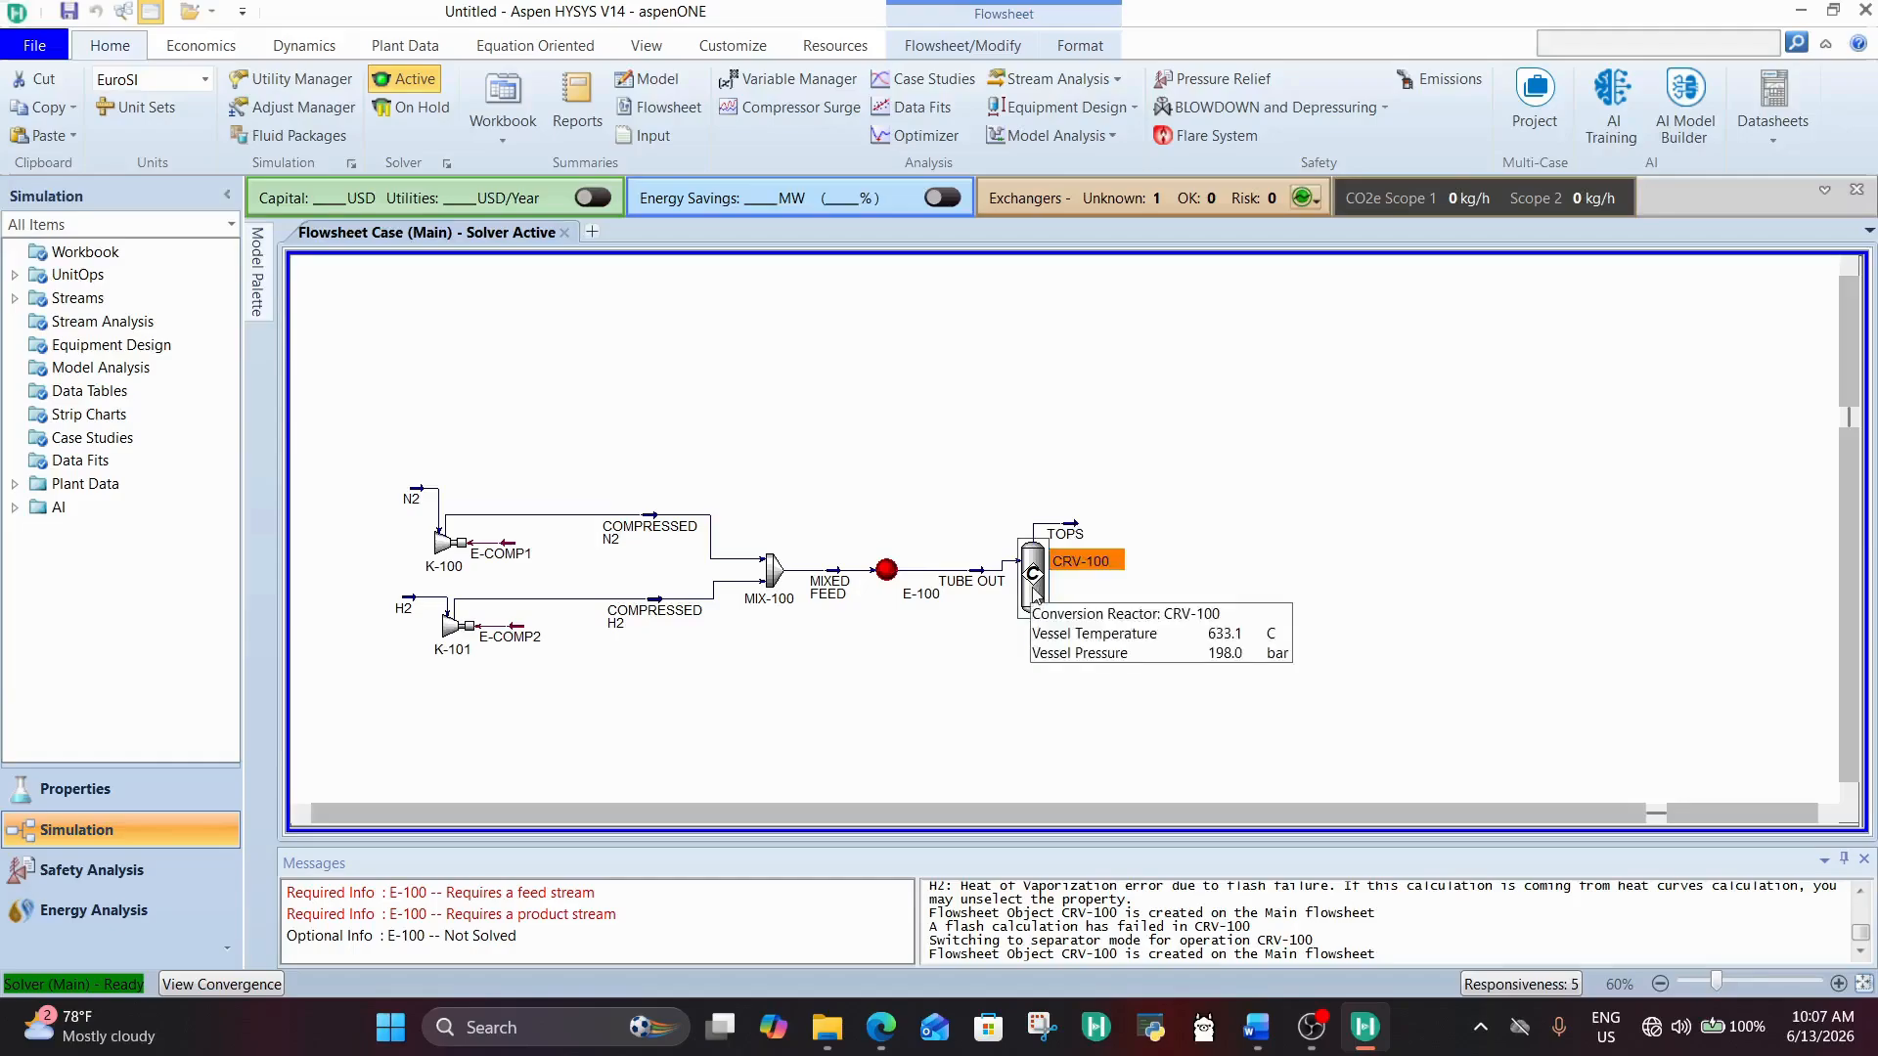
{"action": "double_click", "coordinate": [1036, 593]}
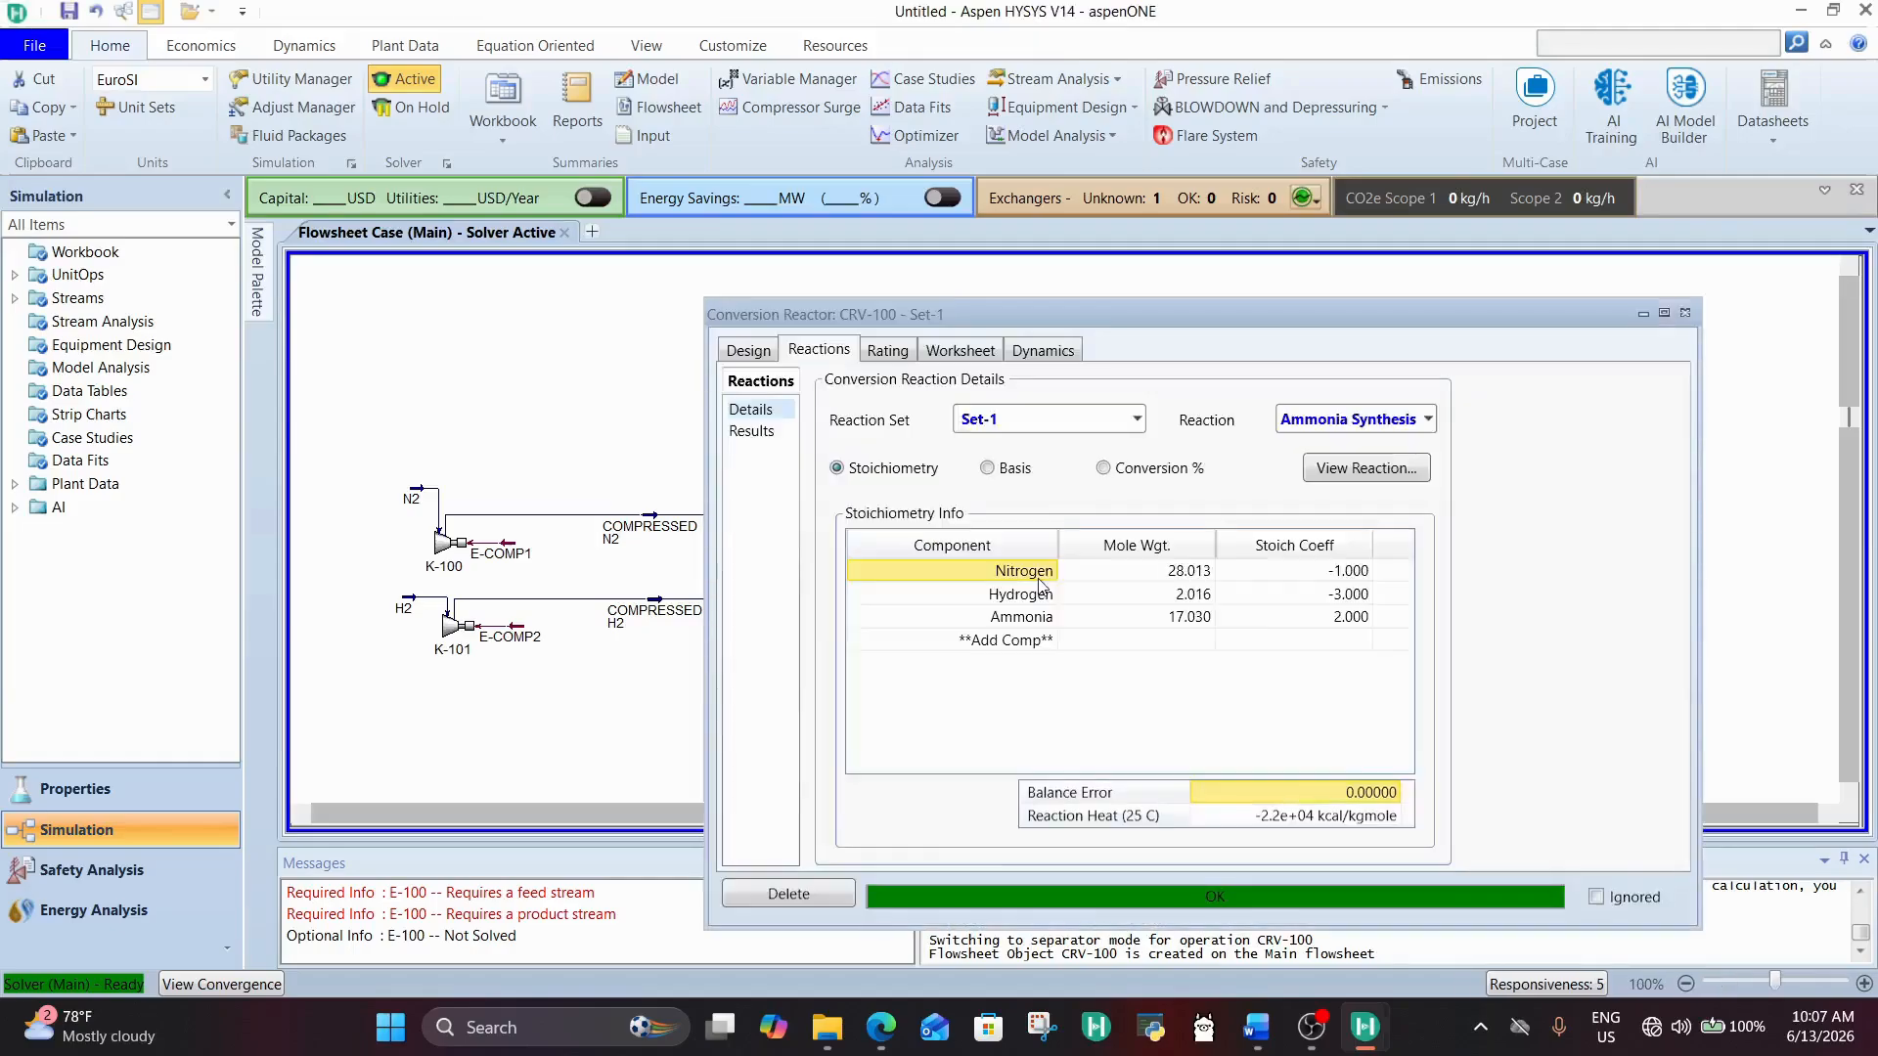
{"action": "left_click_drag", "start_coordinate": [1066, 313], "coordinate": [852, 175]}
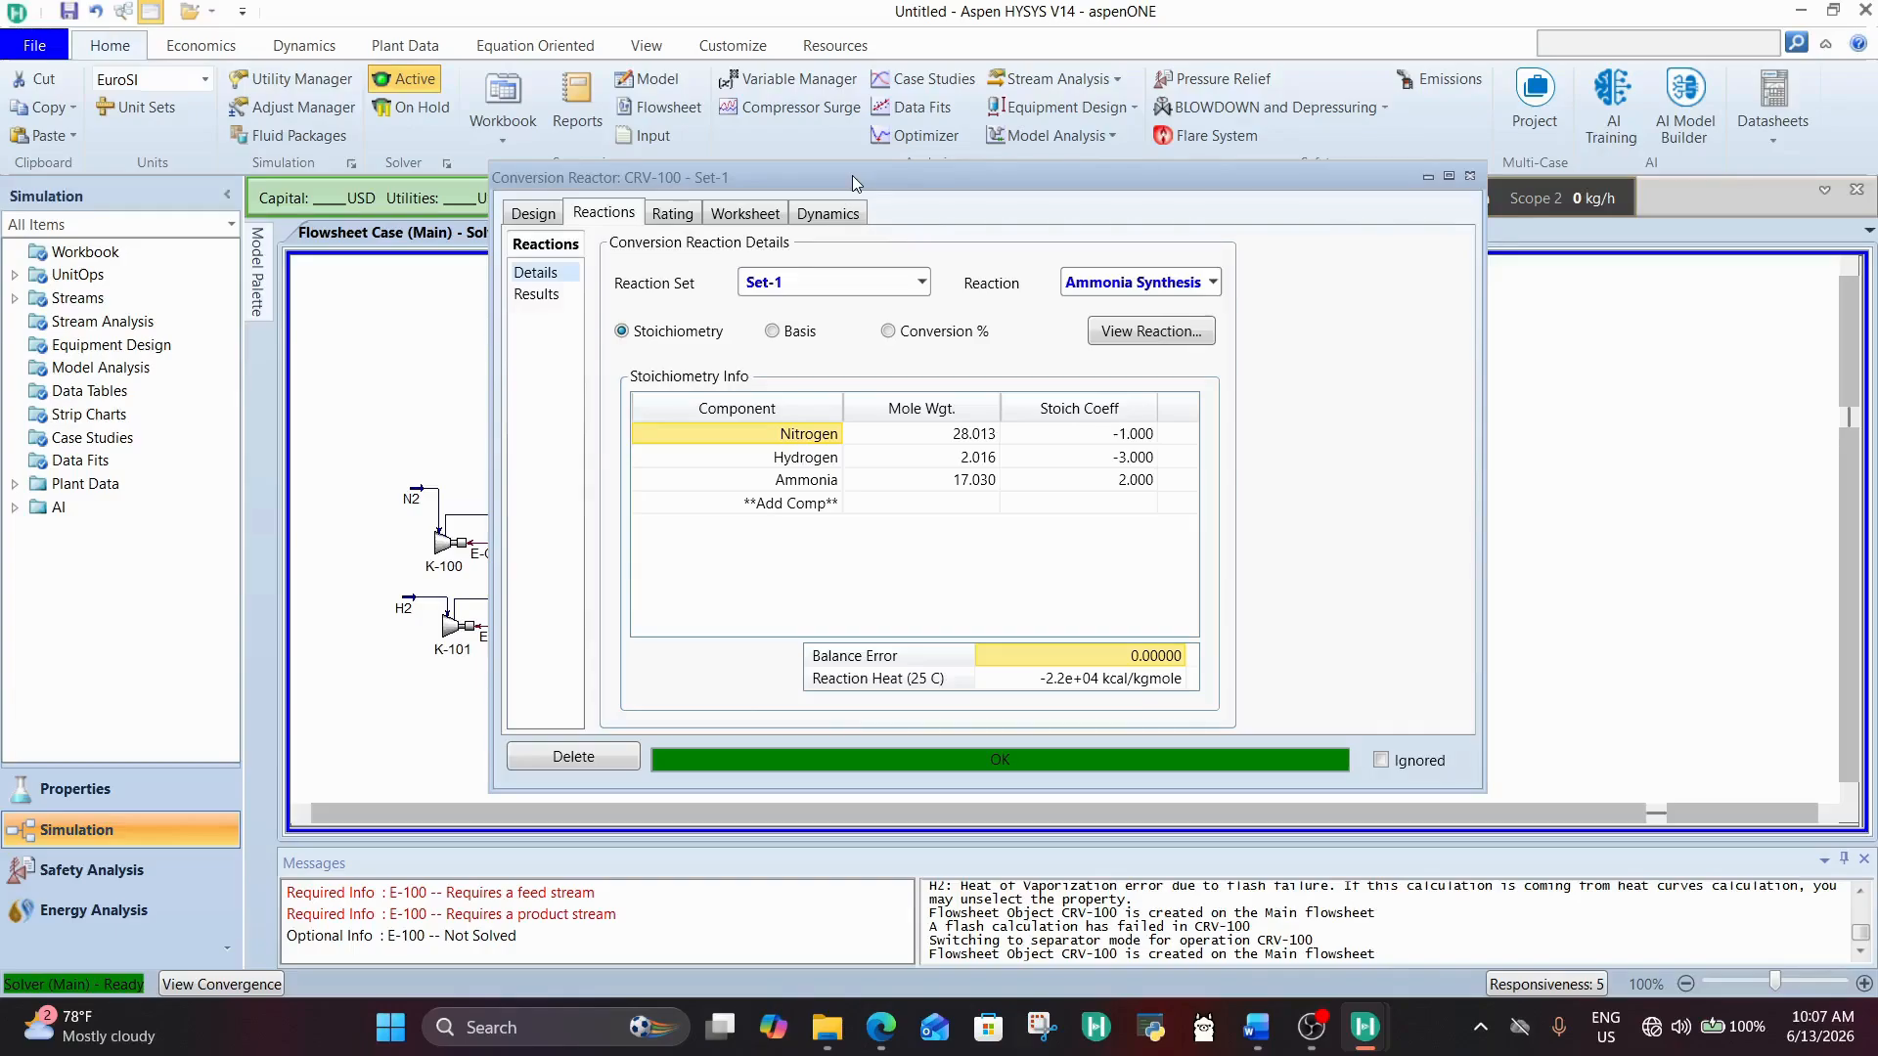
{"action": "left_click_drag", "start_coordinate": [852, 176], "coordinate": [970, 203]}
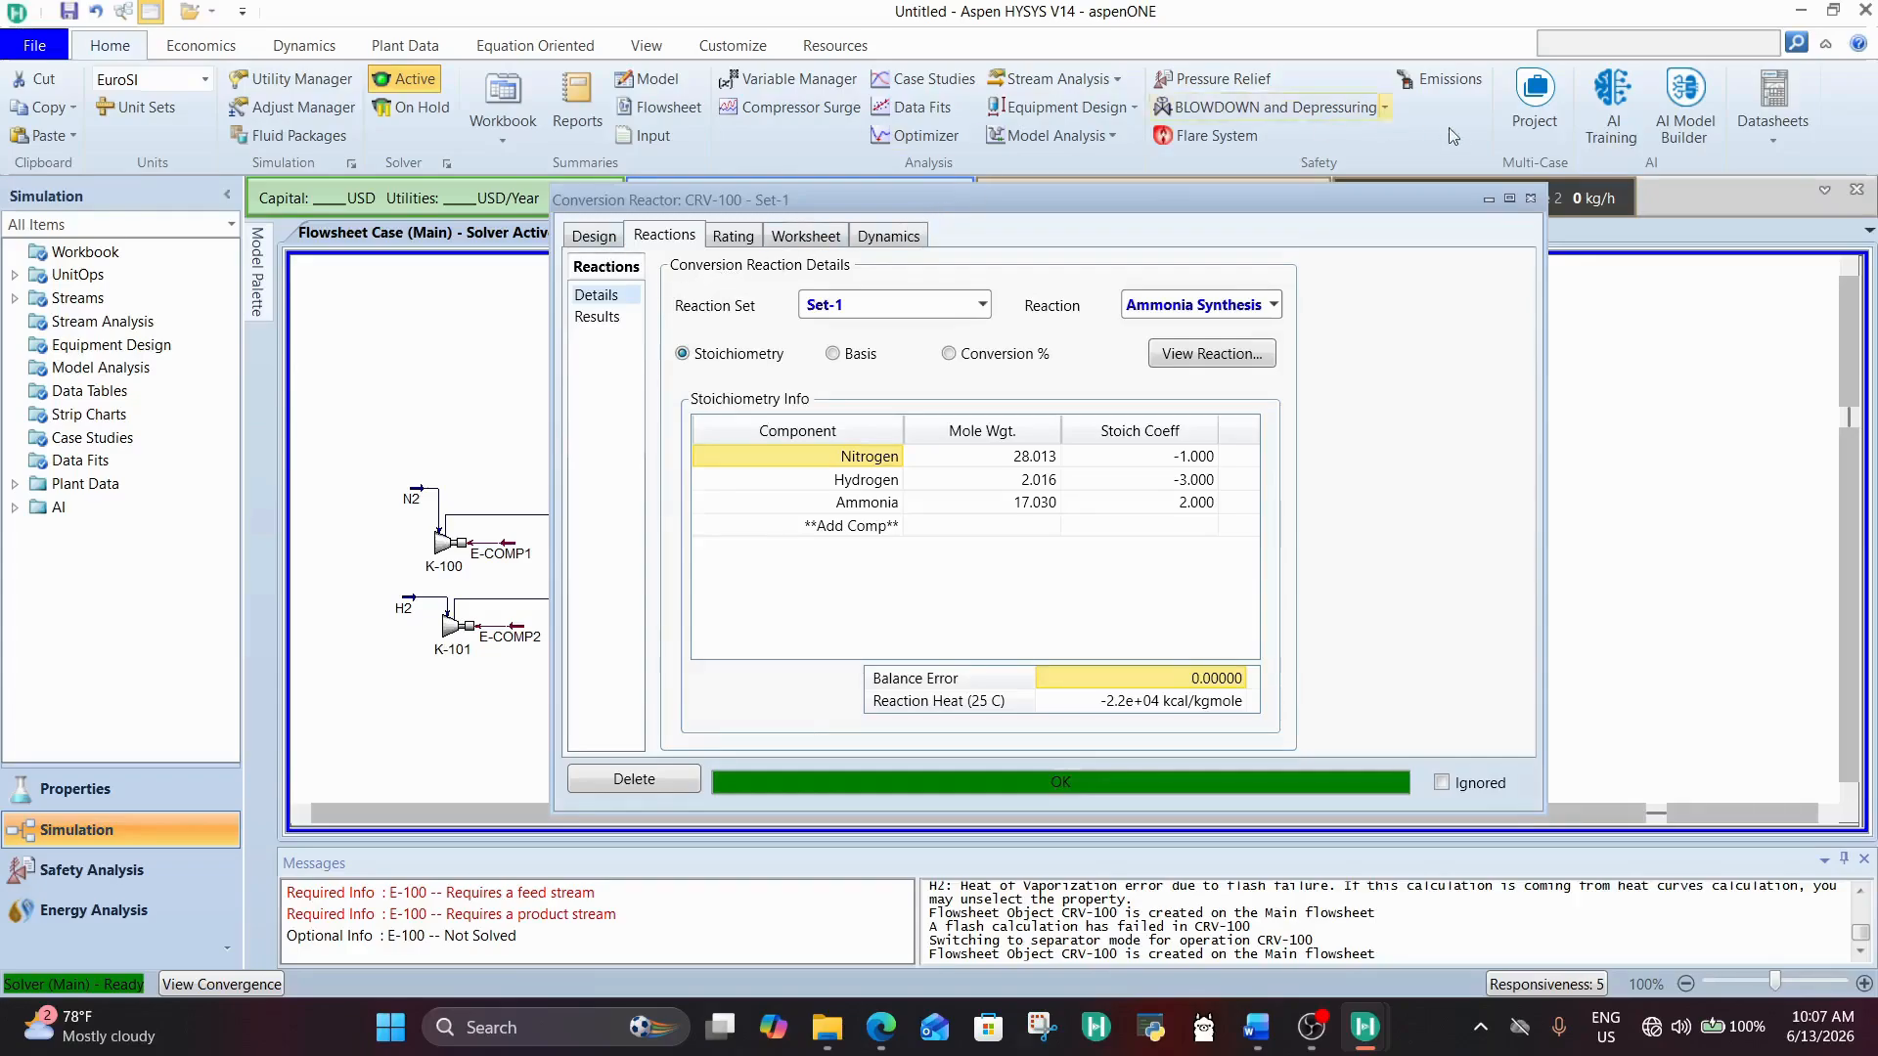
{"action": "left_click", "coordinate": [1530, 198]}
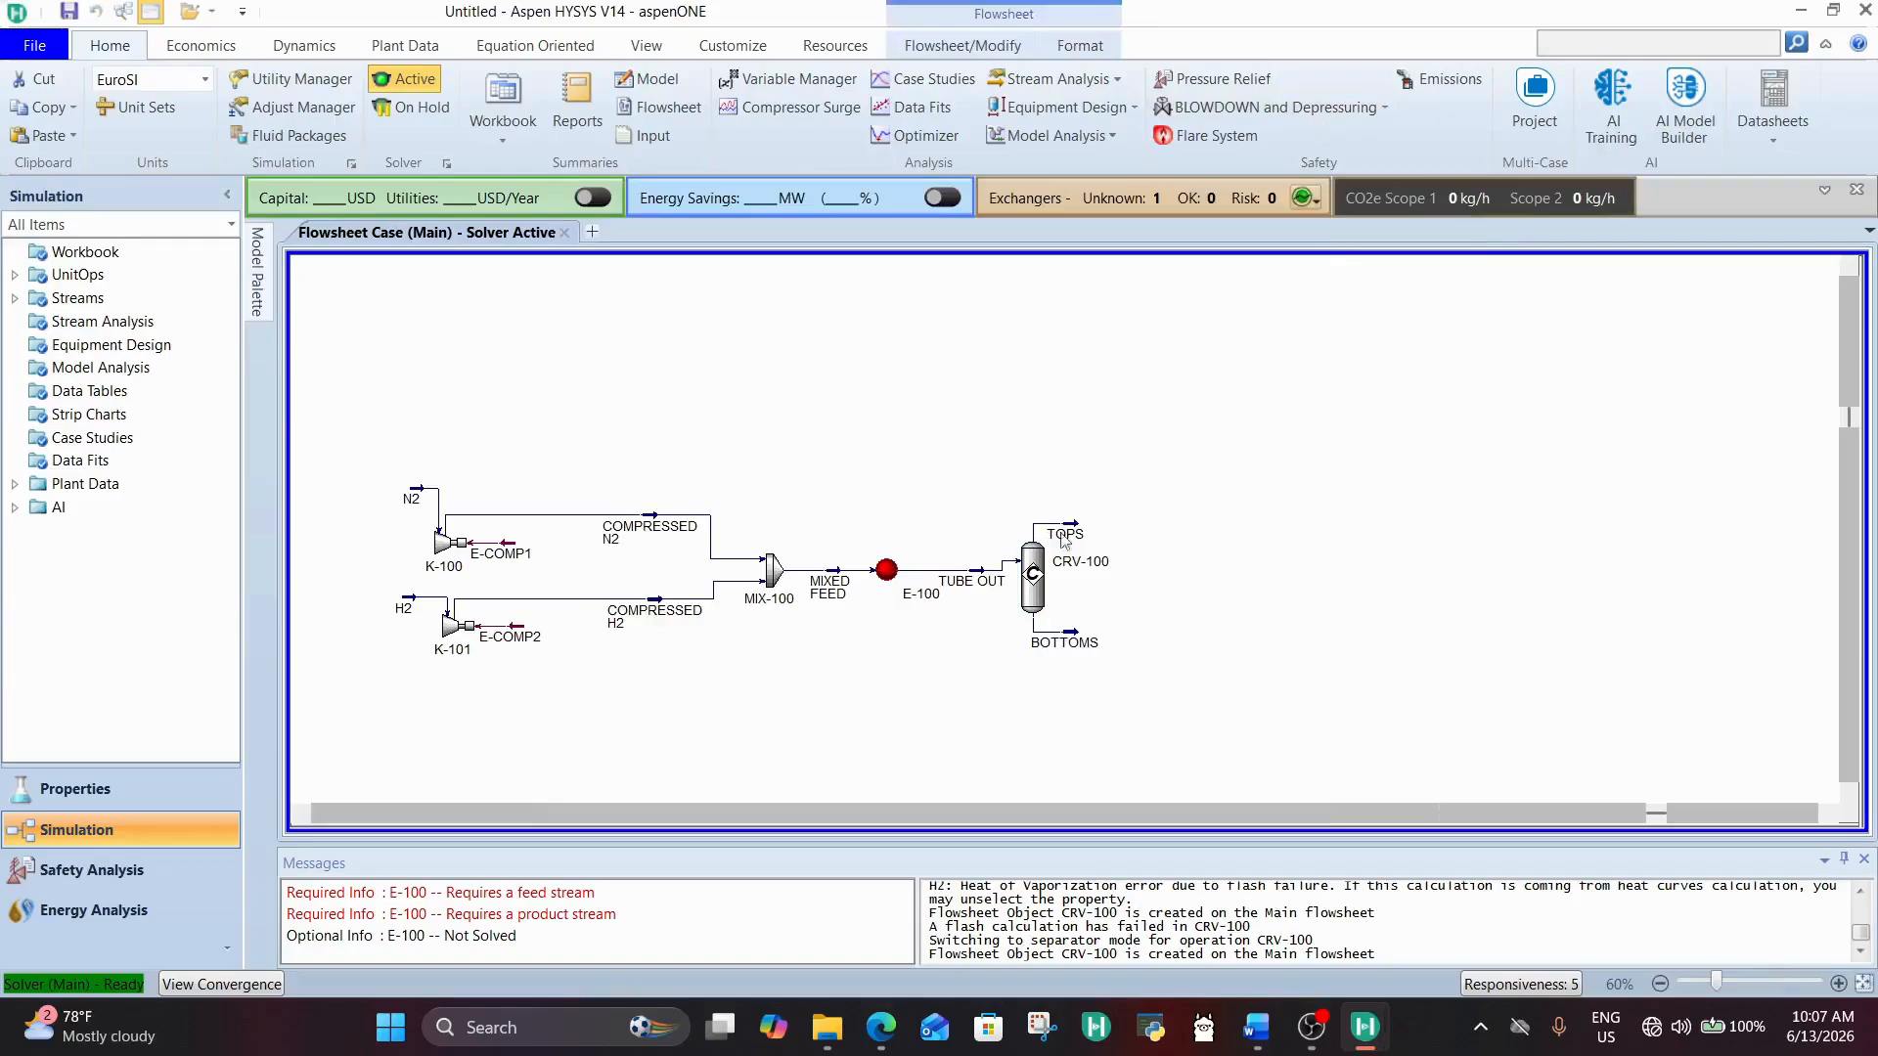
Step: Open the TOPS stream's worksheet and examine the mole fractions of nitrogen, hydrogen and ammonia in its composition
{"action": "left_click_drag", "start_coordinate": [1082, 544], "coordinate": [1127, 507]}
{"action": "double_click", "coordinate": [1127, 506]}
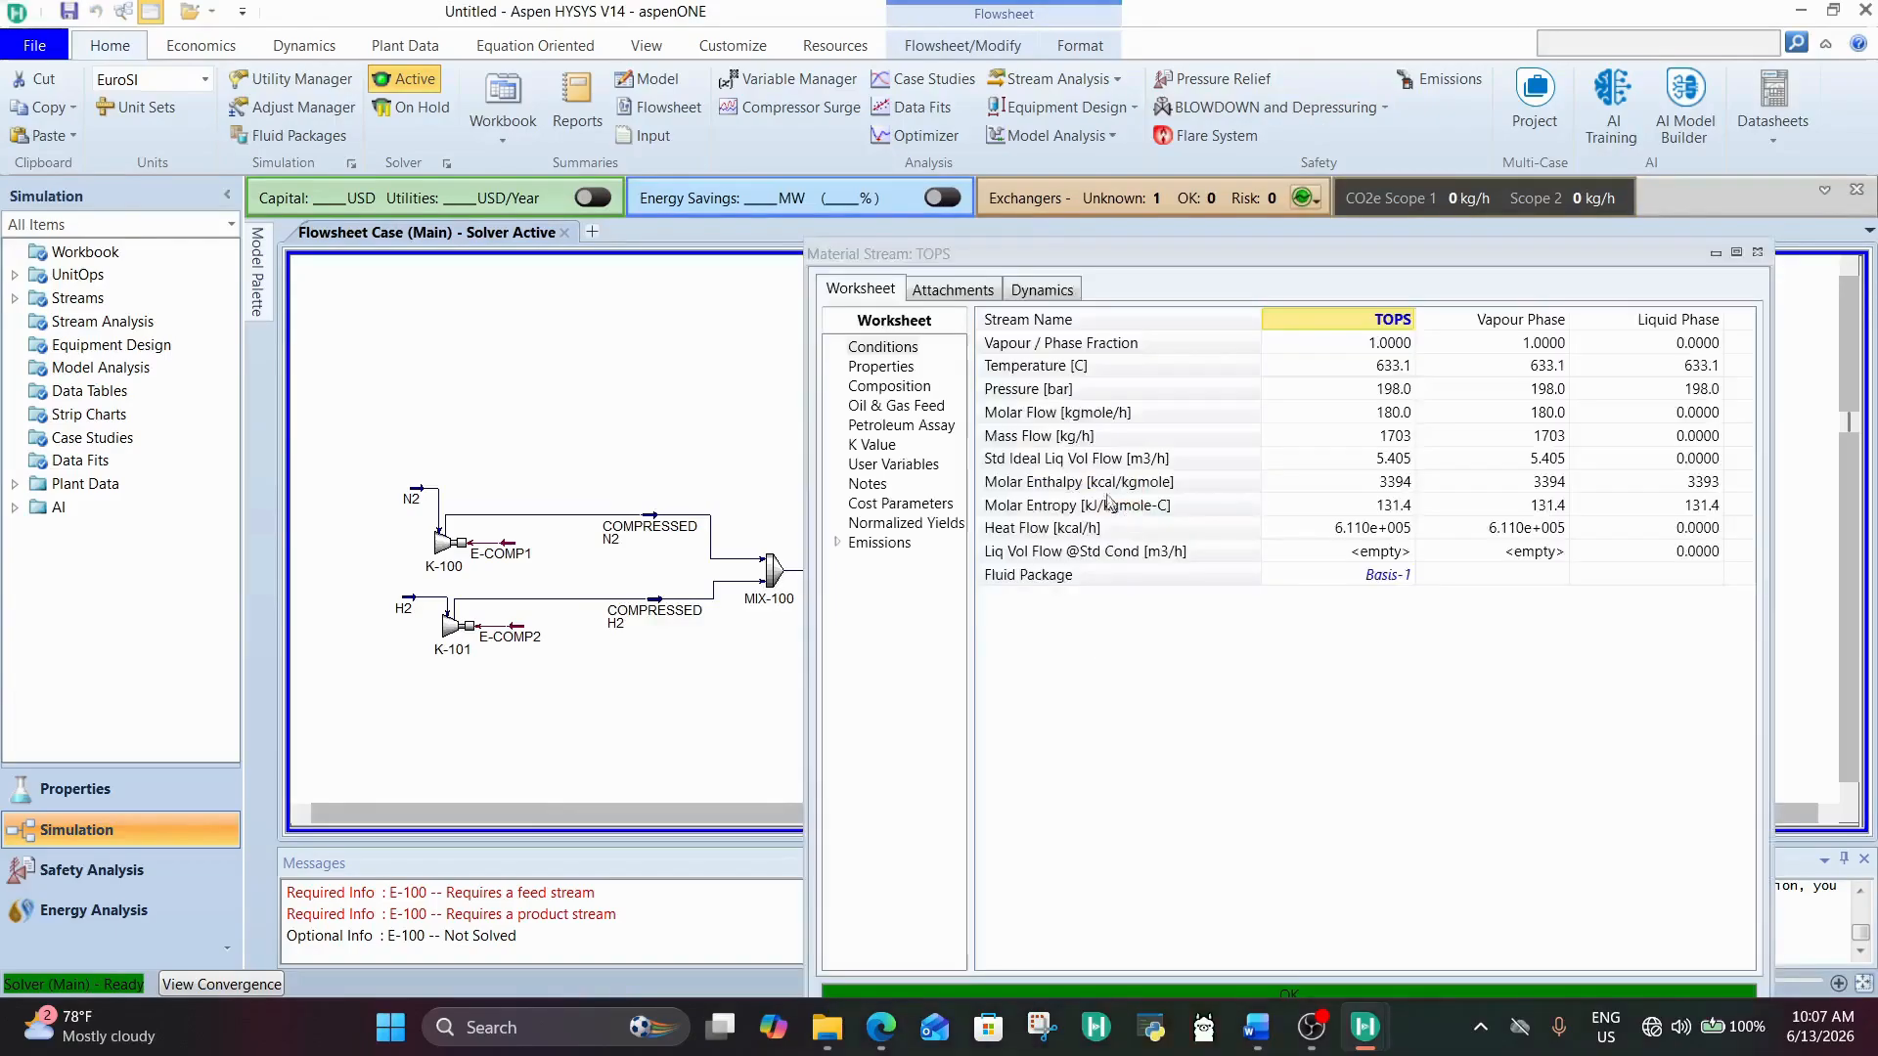
{"action": "left_click_drag", "start_coordinate": [1078, 246], "coordinate": [837, 142]}
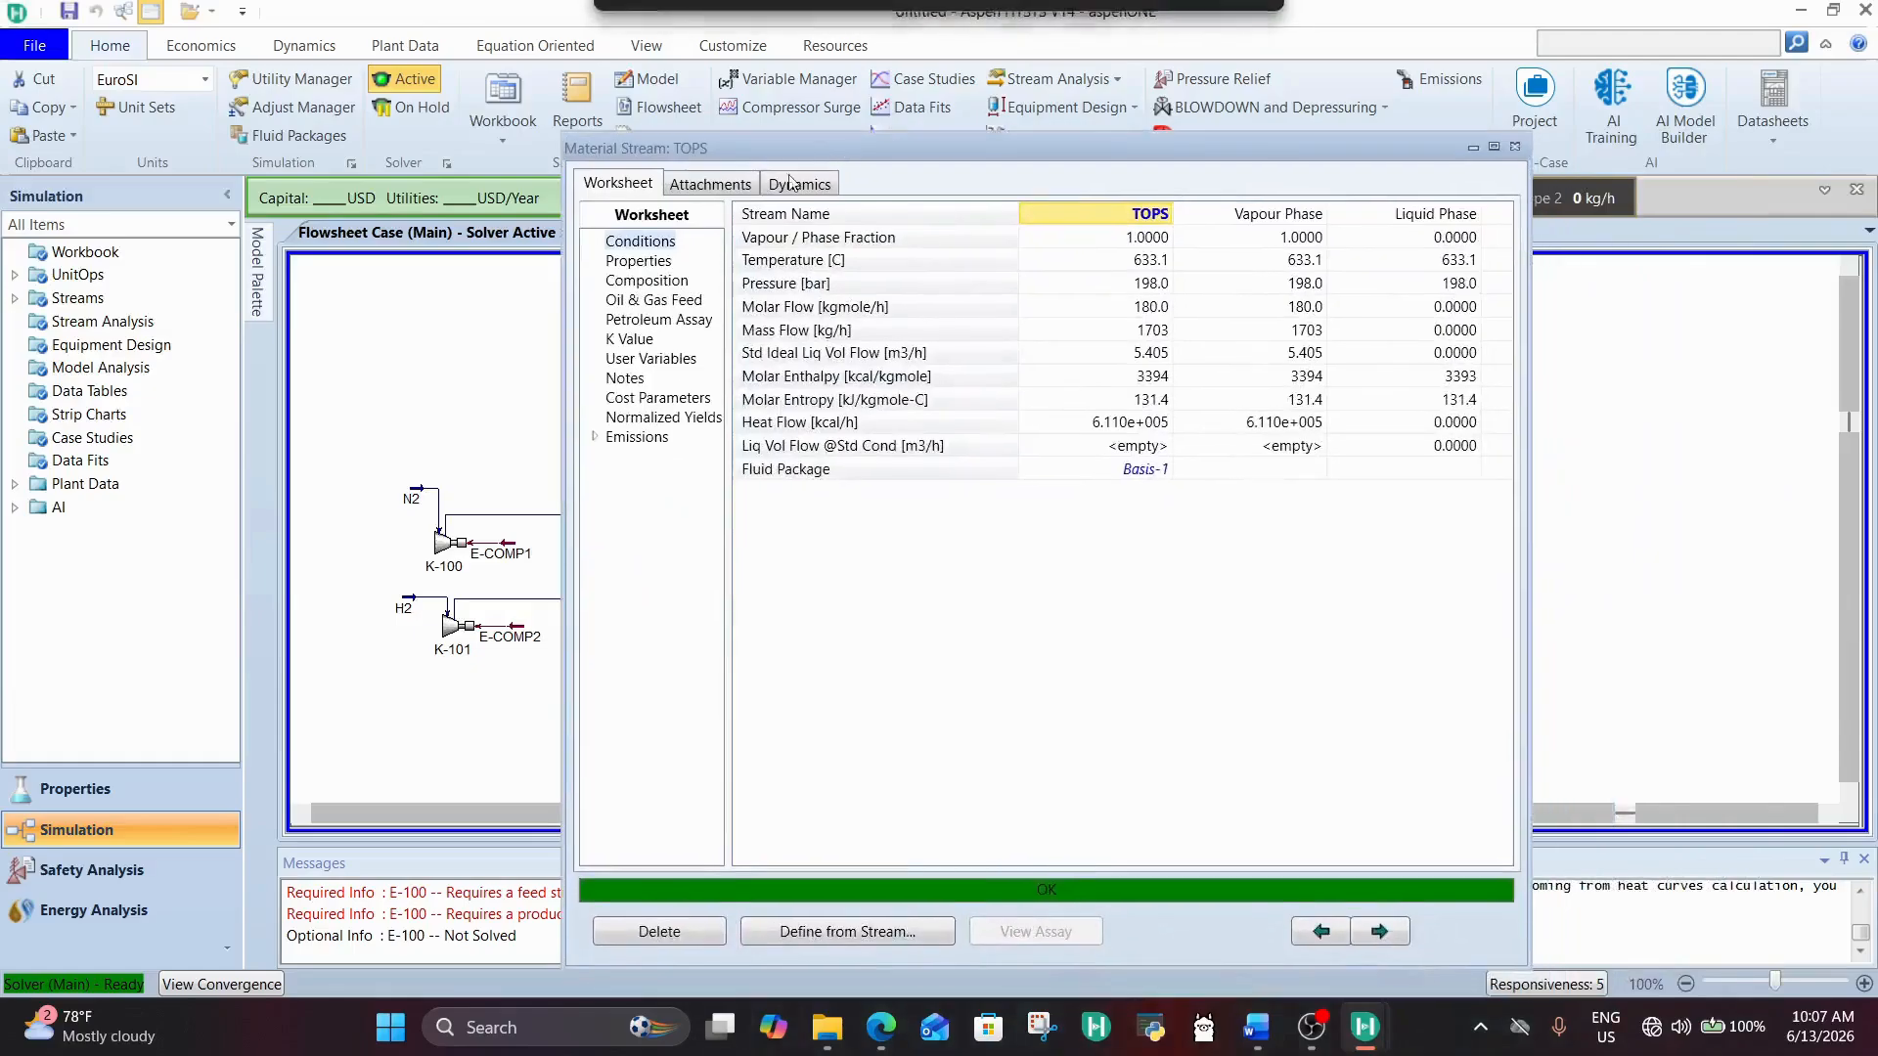
{"action": "left_click", "coordinate": [638, 262]}
{"action": "left_click", "coordinate": [652, 281]}
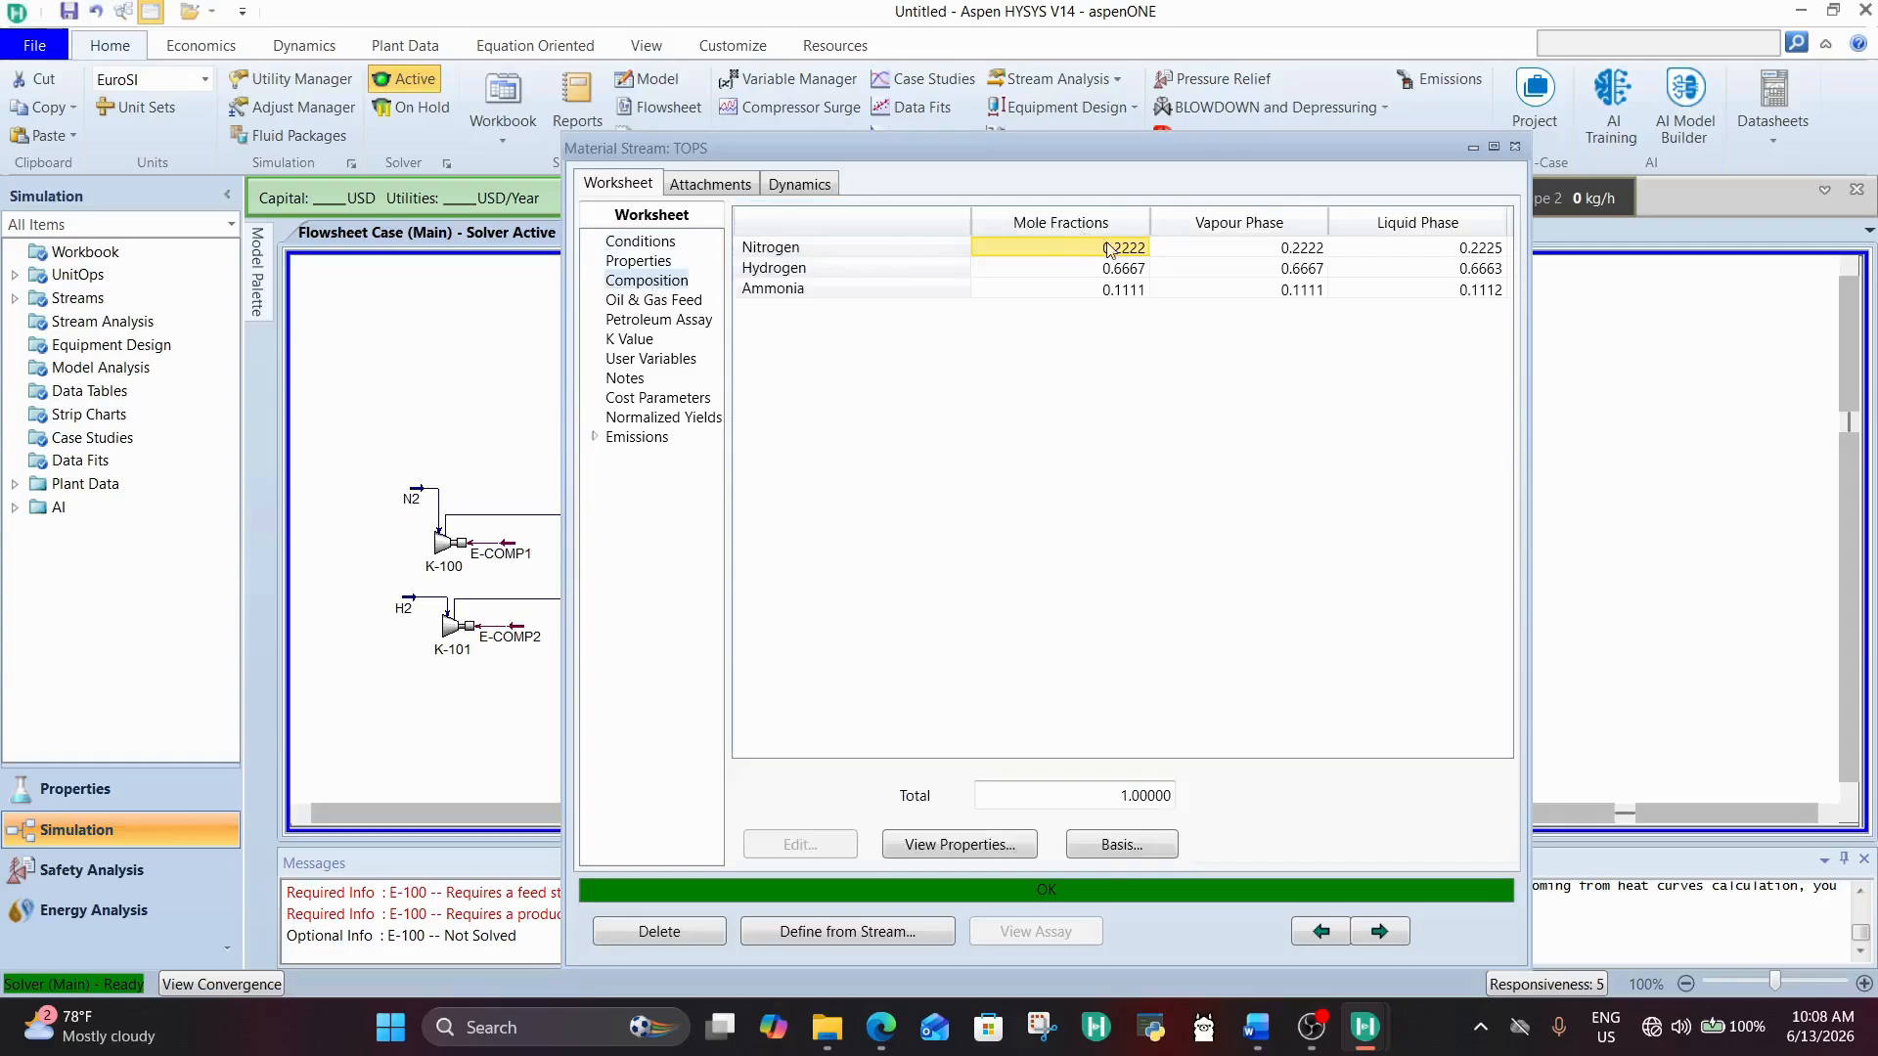
{"action": "left_click", "coordinate": [1125, 293]}
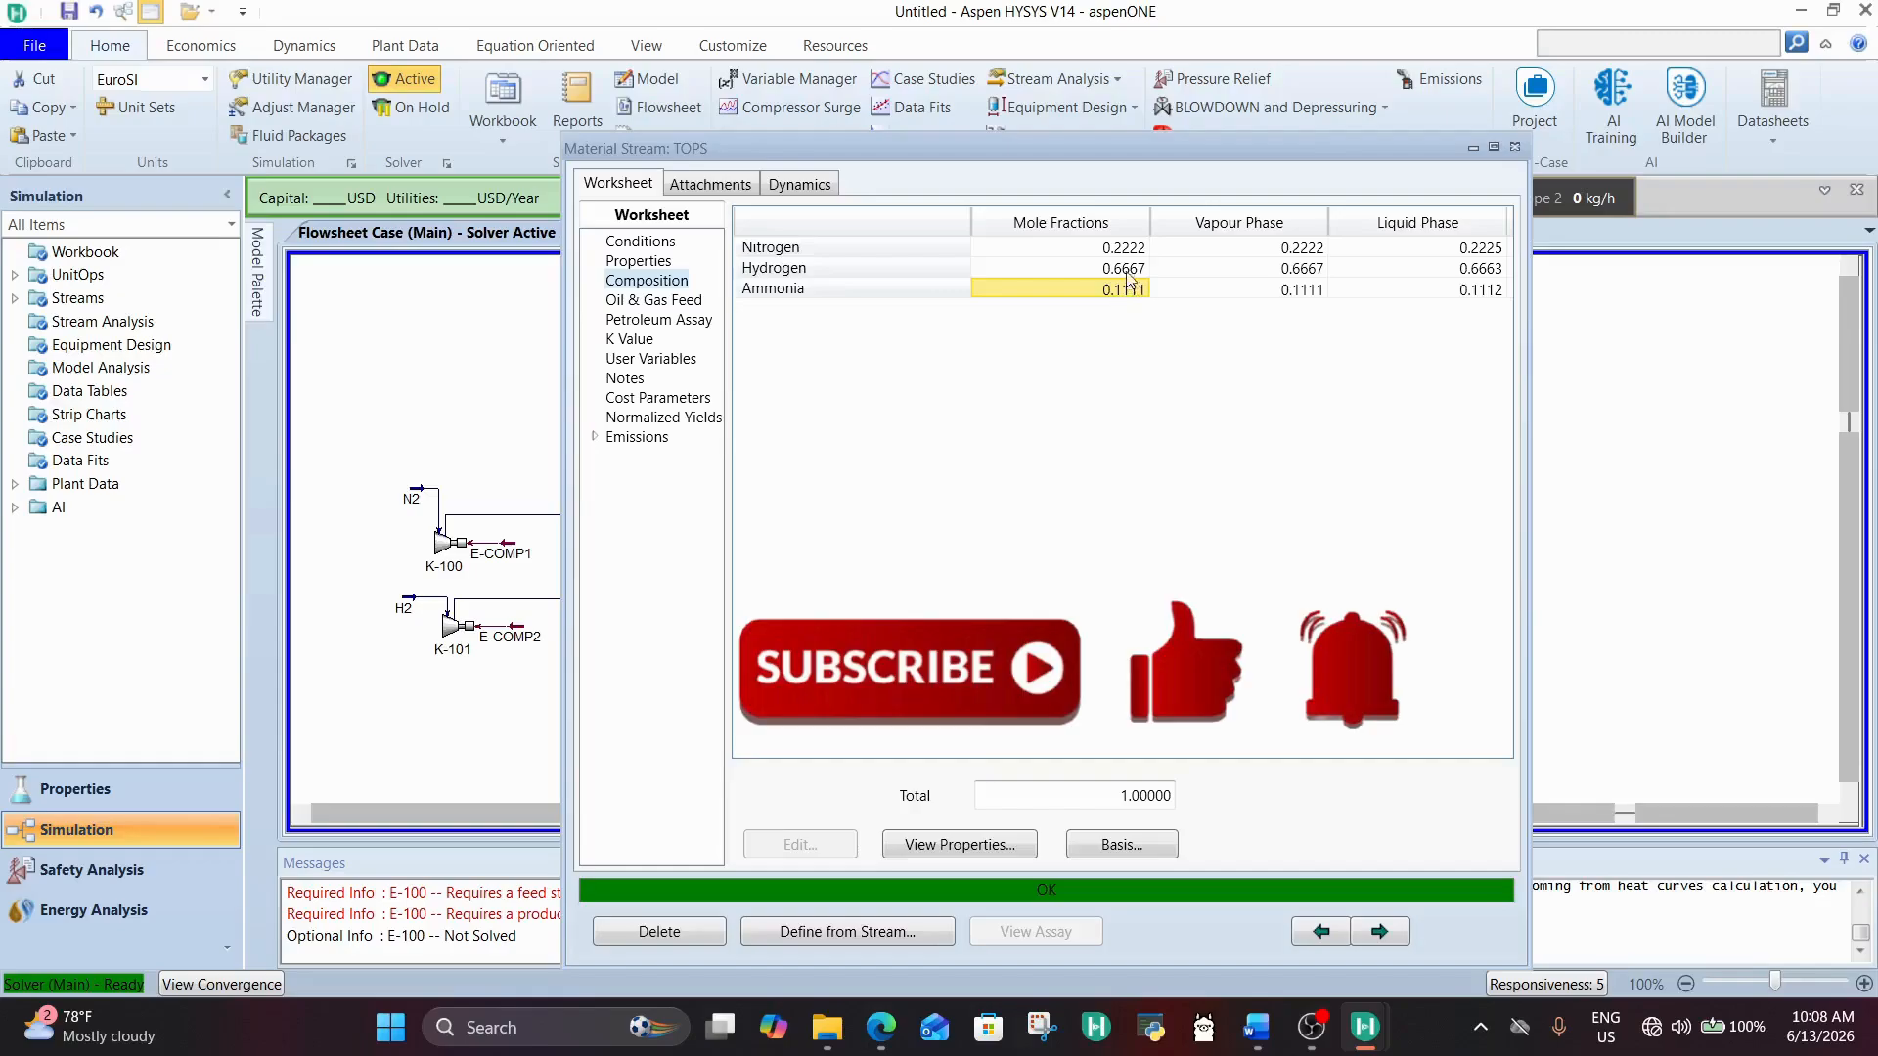
{"action": "left_click", "coordinate": [1127, 268]}
{"action": "left_click", "coordinate": [1126, 247]}
{"action": "left_click", "coordinate": [1126, 269]}
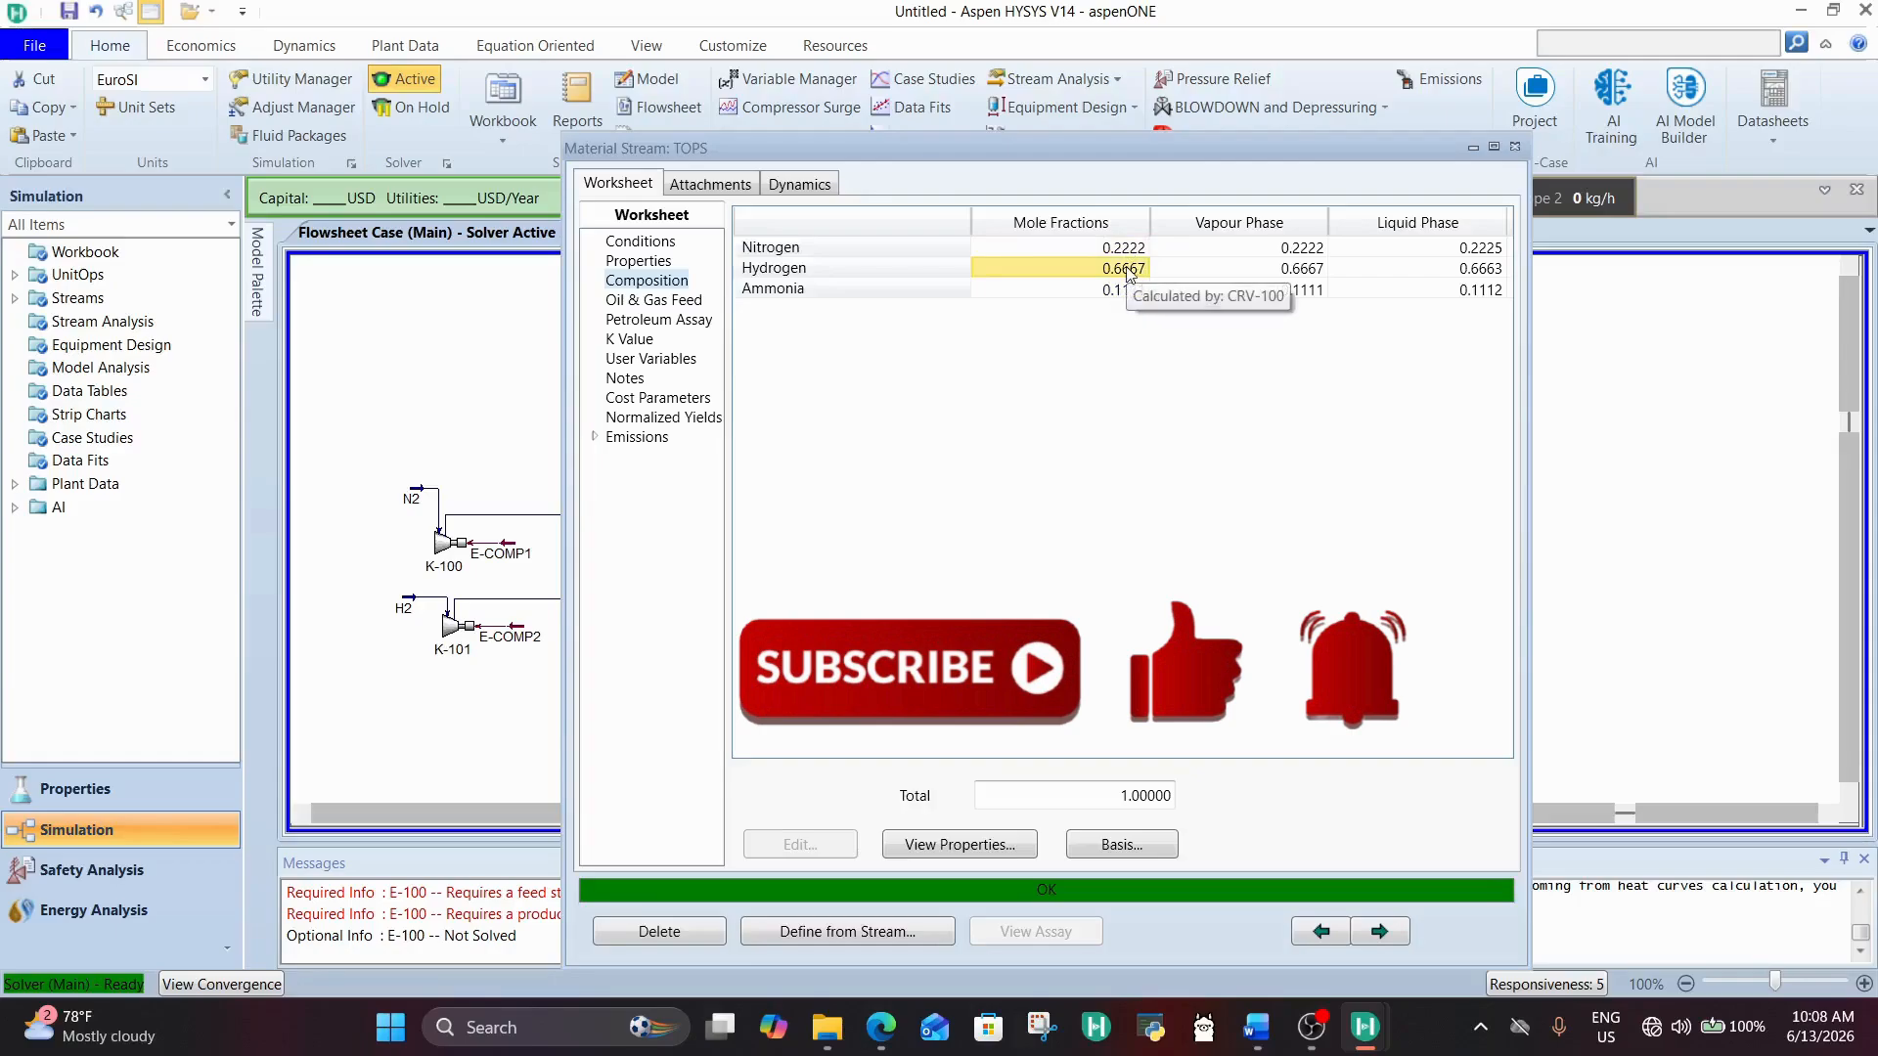
{"action": "left_click", "coordinate": [1126, 248]}
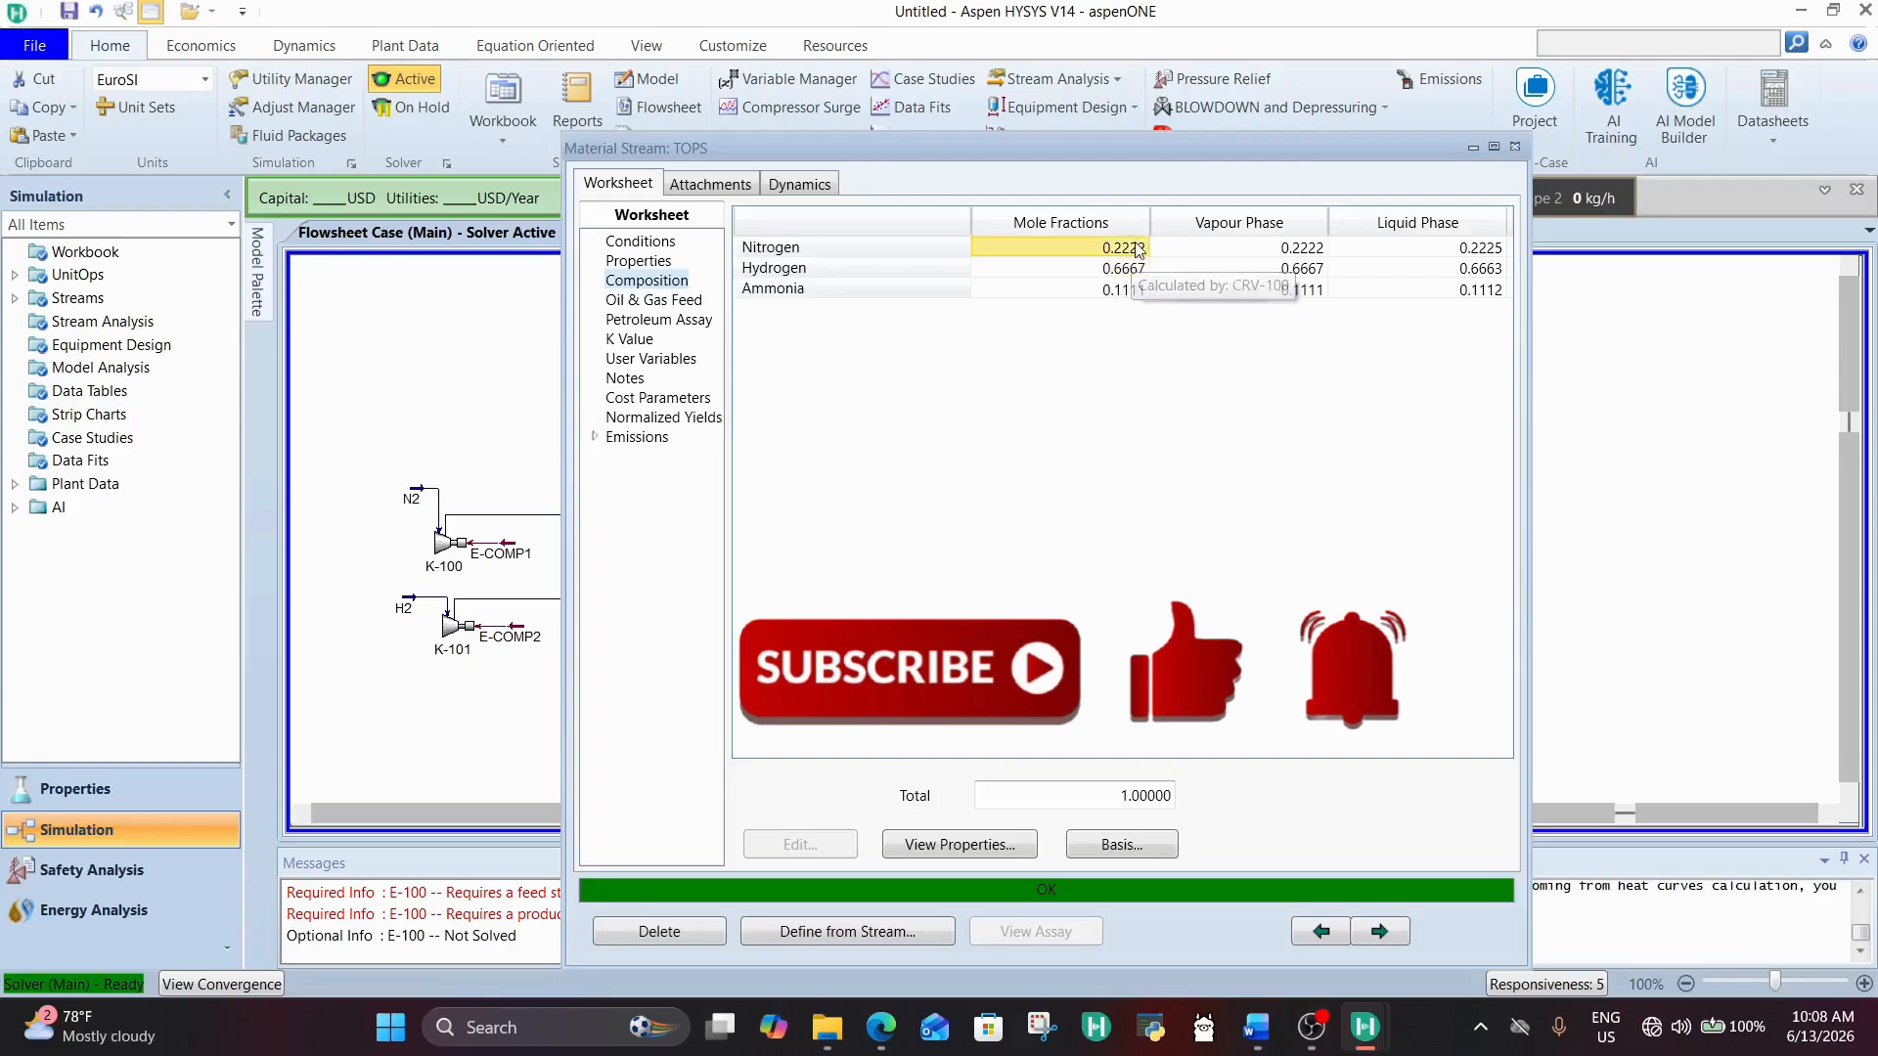
{"action": "left_click", "coordinate": [1129, 293]}
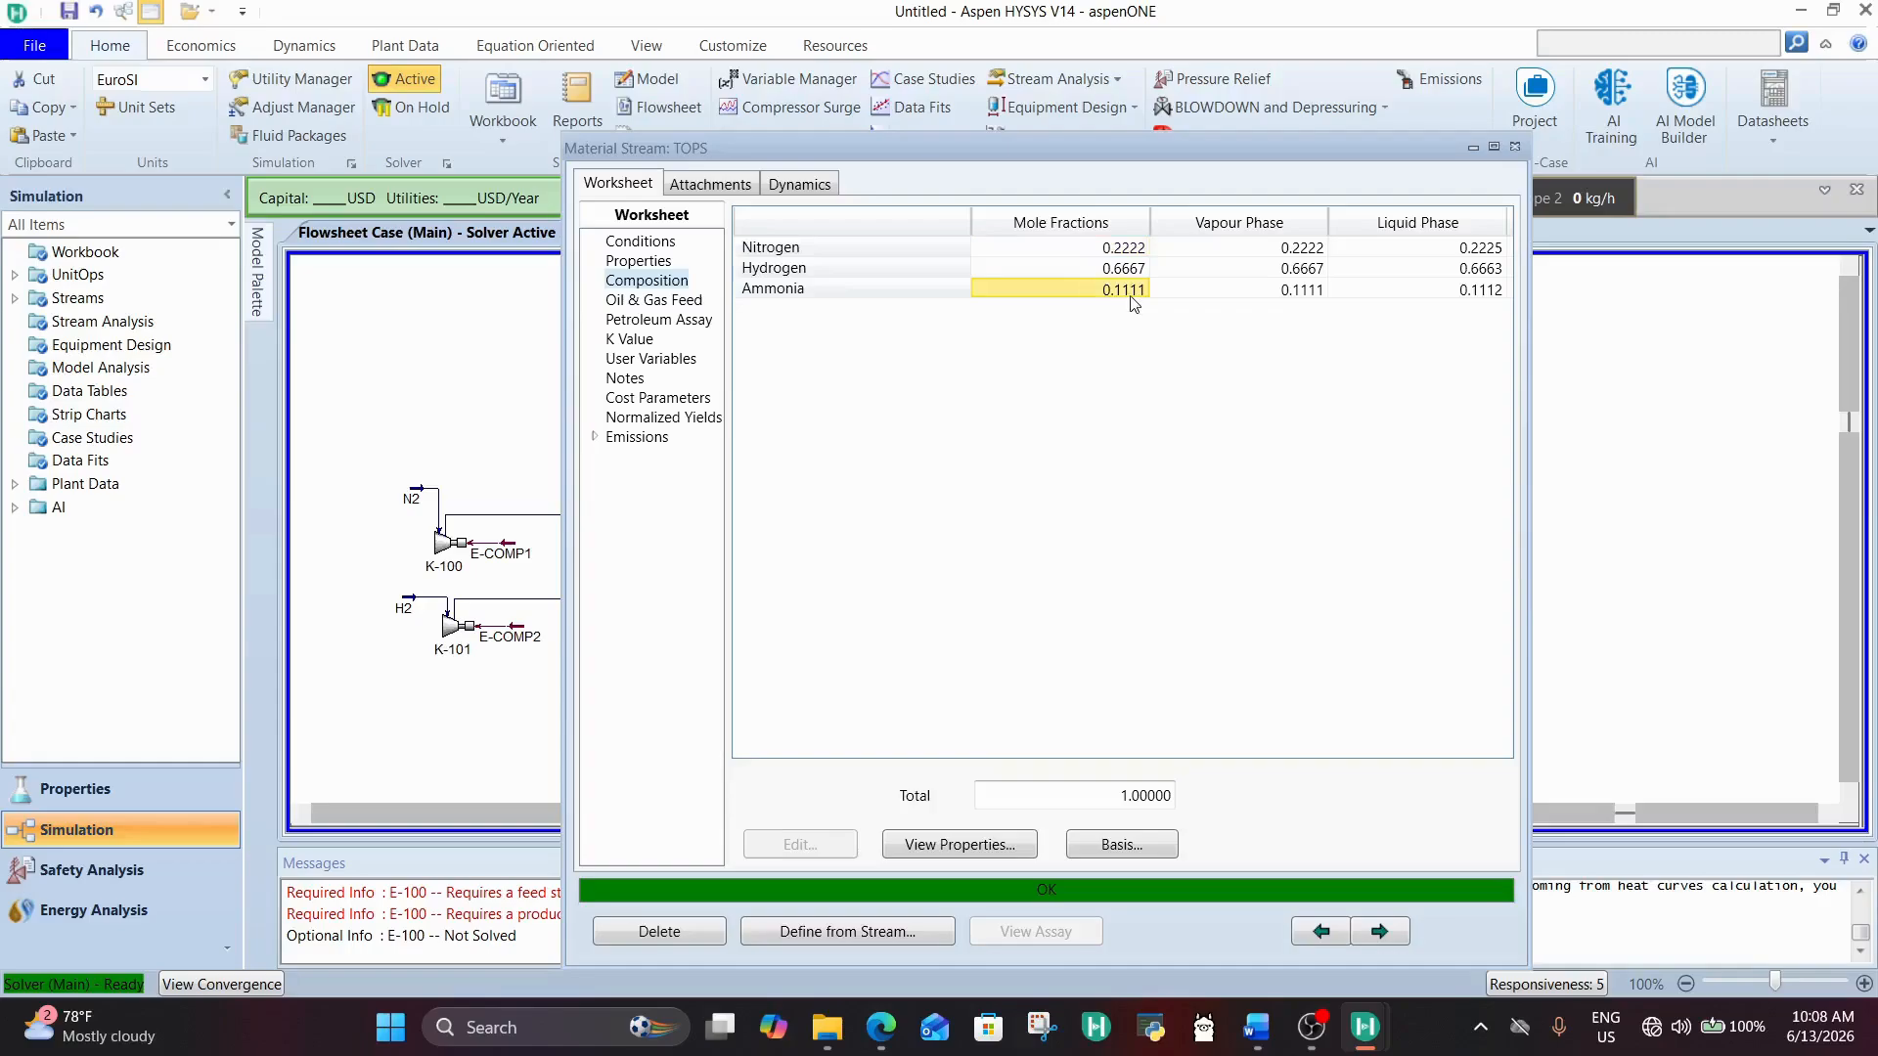
Step: Switch to the Word design document and review the product yield targets, especially the required NH3 production rate
{"action": "left_click", "coordinate": [1262, 1024]}
{"action": "scroll", "coordinate": [861, 622], "scroll_direction": "down", "scroll_amount": 3}
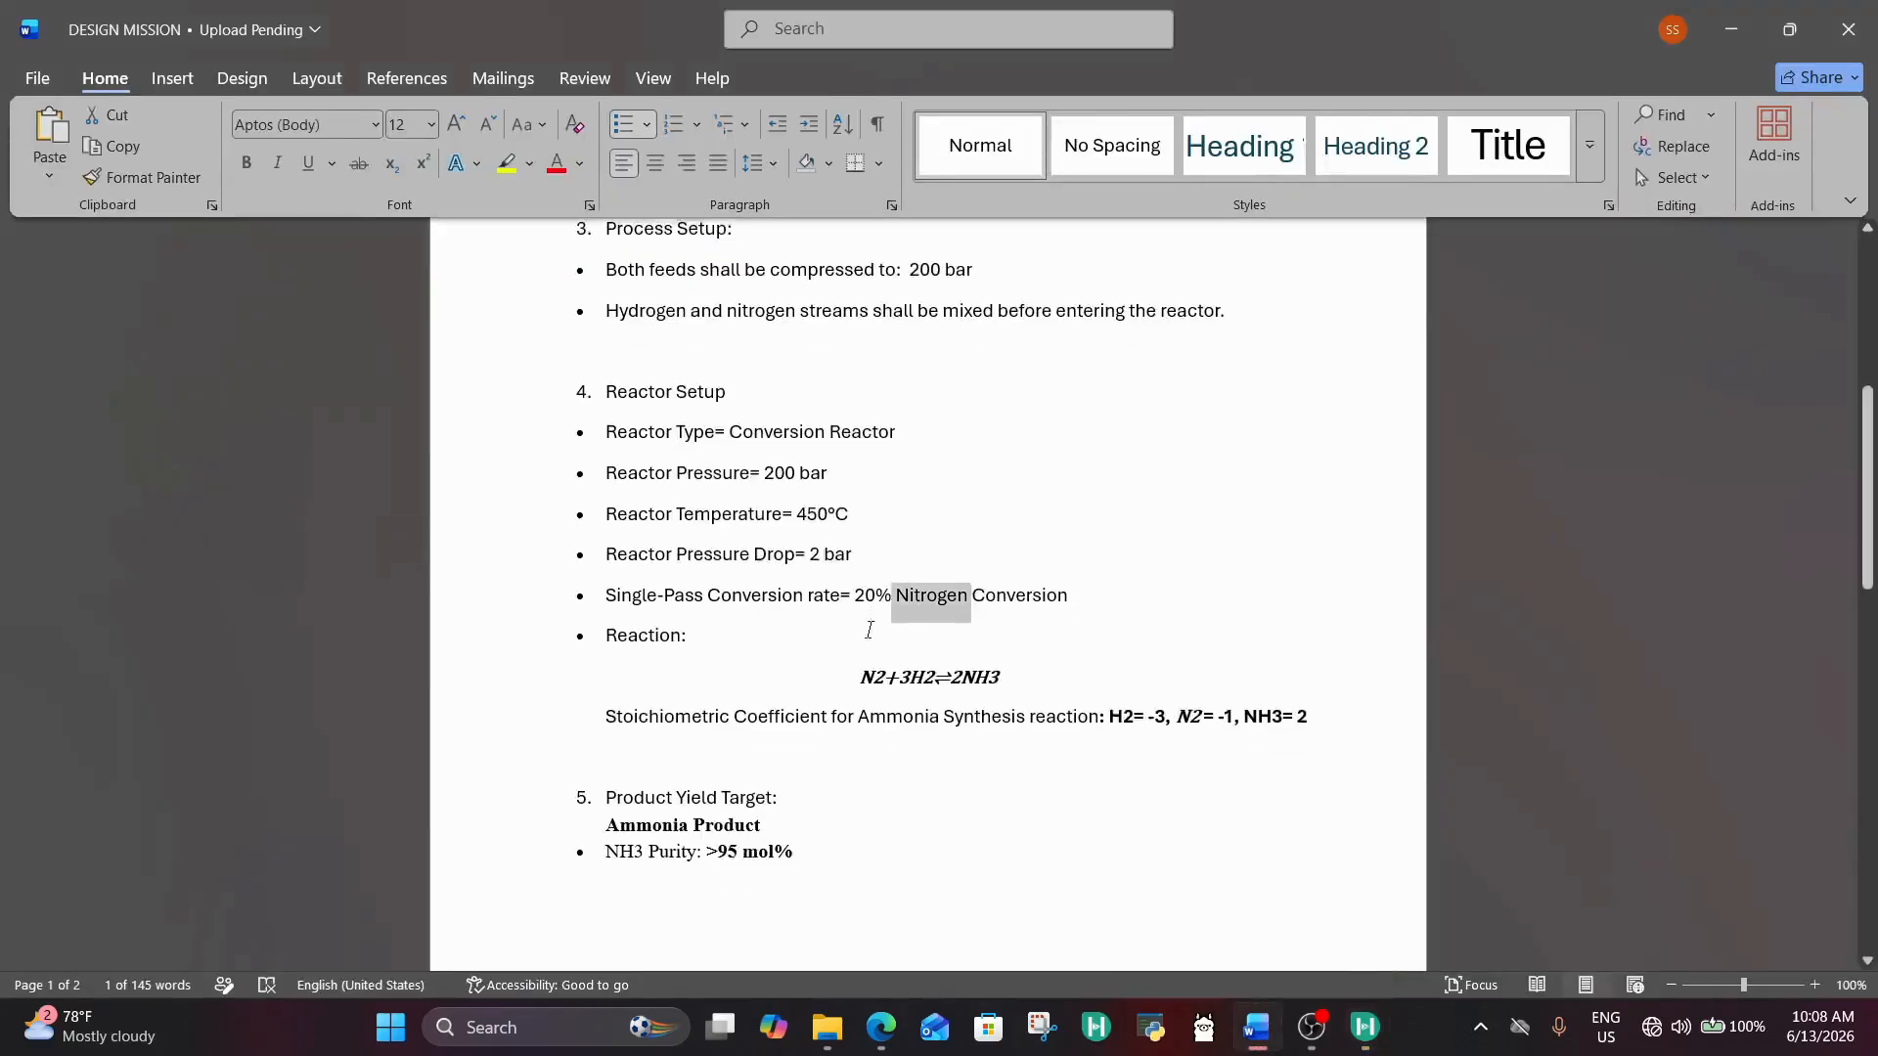
{"action": "scroll", "coordinate": [782, 675], "scroll_direction": "down", "scroll_amount": 2}
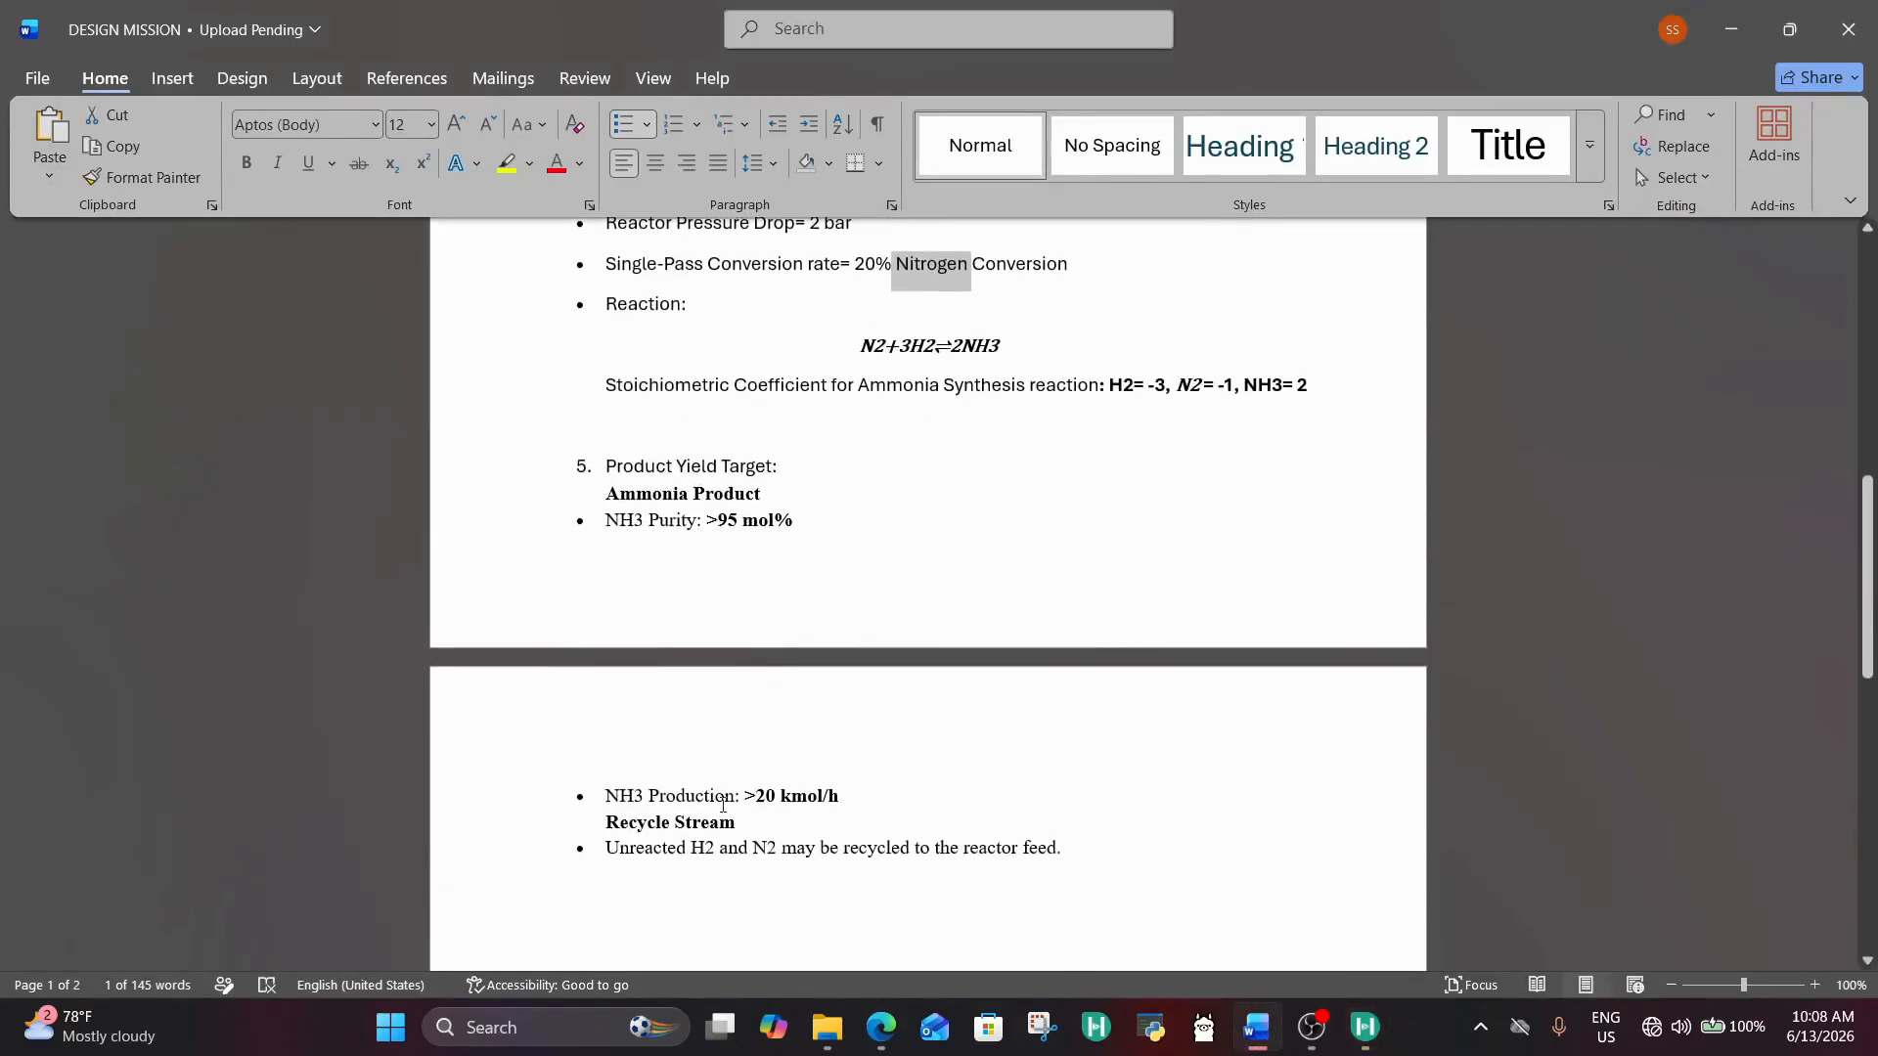
{"action": "left_click_drag", "start_coordinate": [757, 797], "coordinate": [855, 792]}
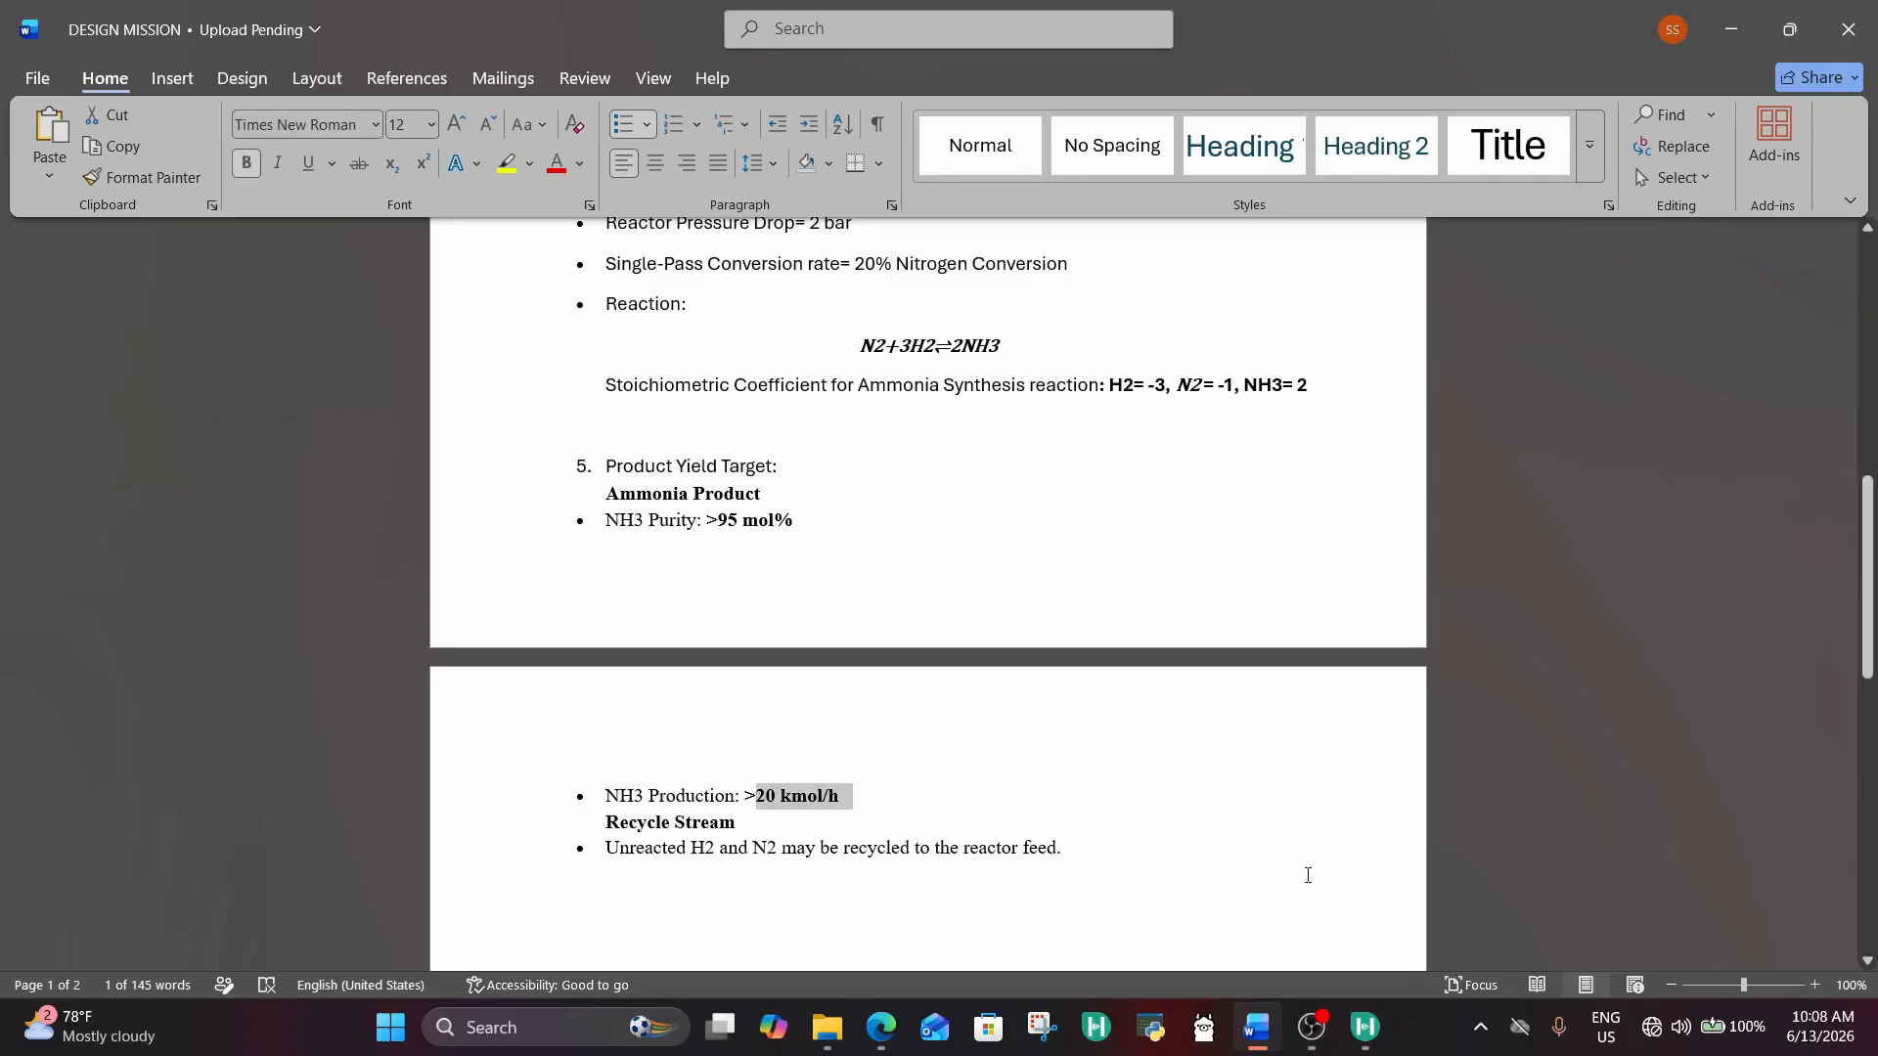
{"action": "left_click", "coordinate": [1310, 873]}
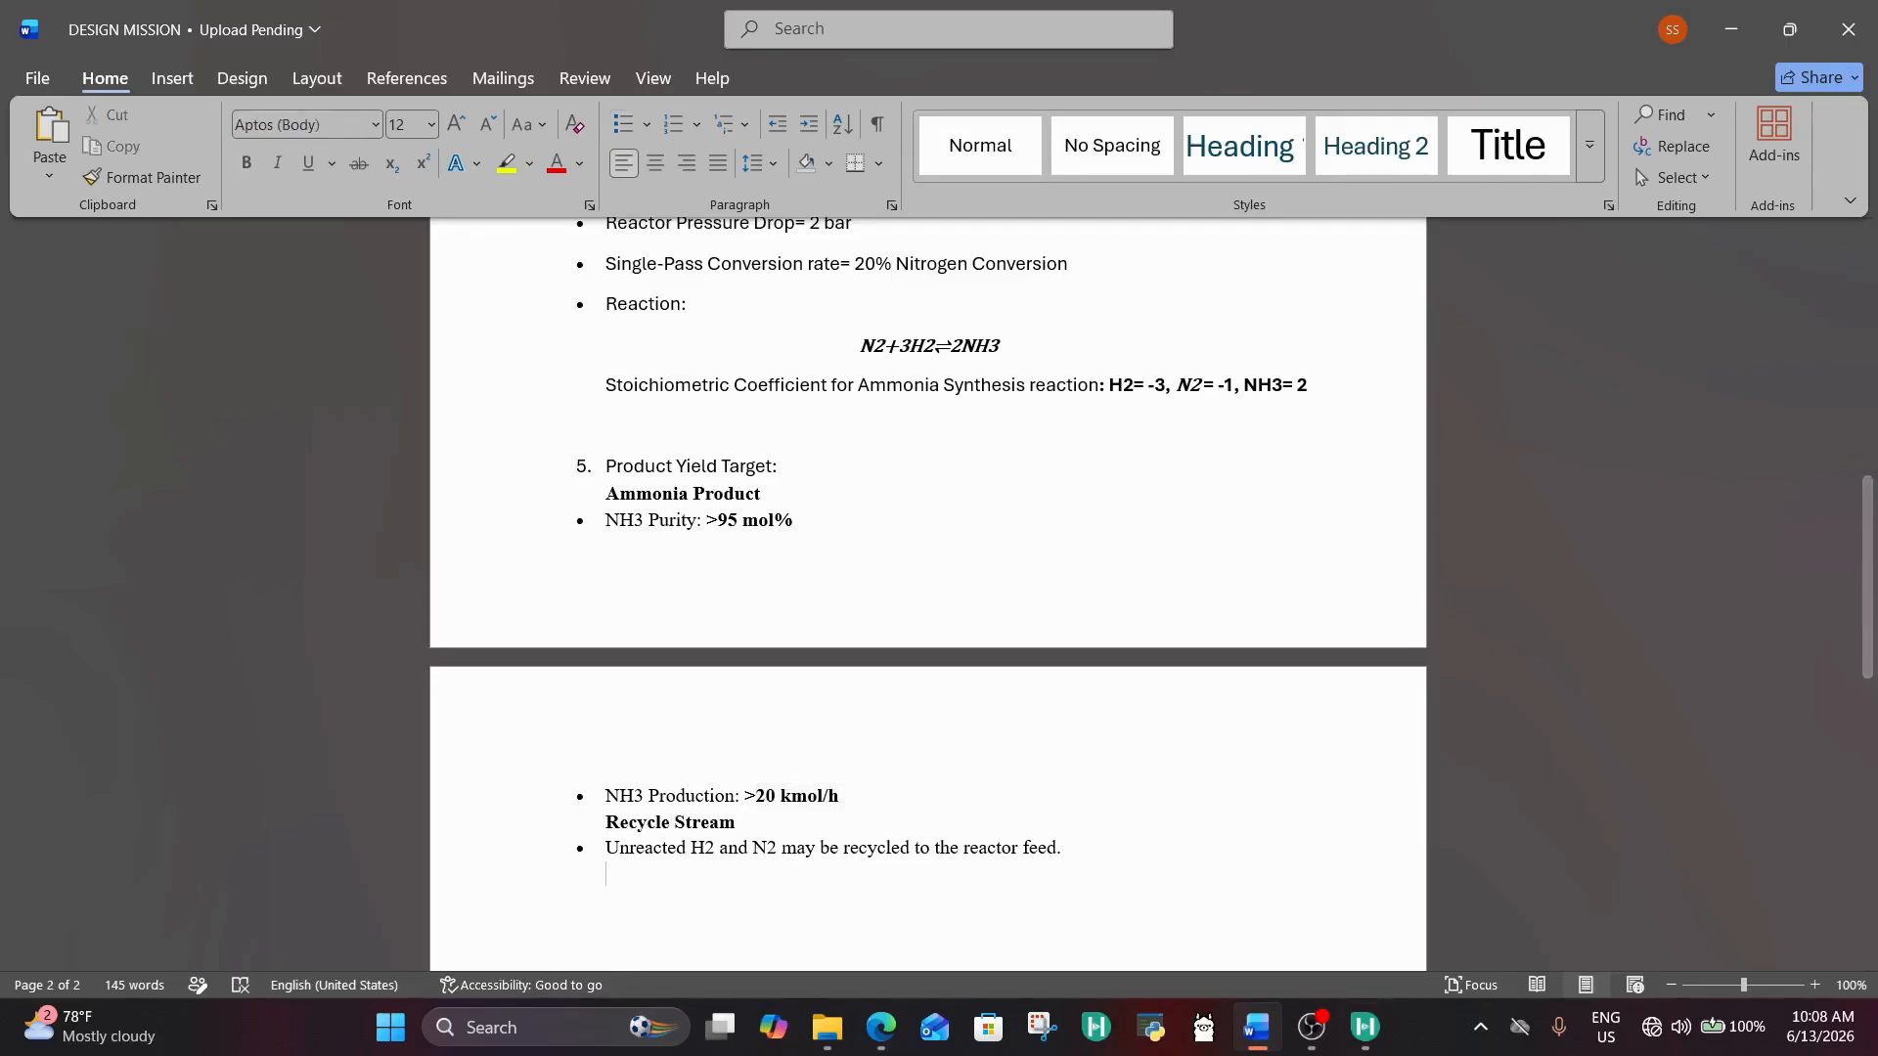
Step: Return to HYSYS and examine the TOPS stream's molar flow, mass flow, pressure and composition
{"action": "mouse_move", "coordinate": [1362, 1051]}
{"action": "left_click", "coordinate": [1496, 953]}
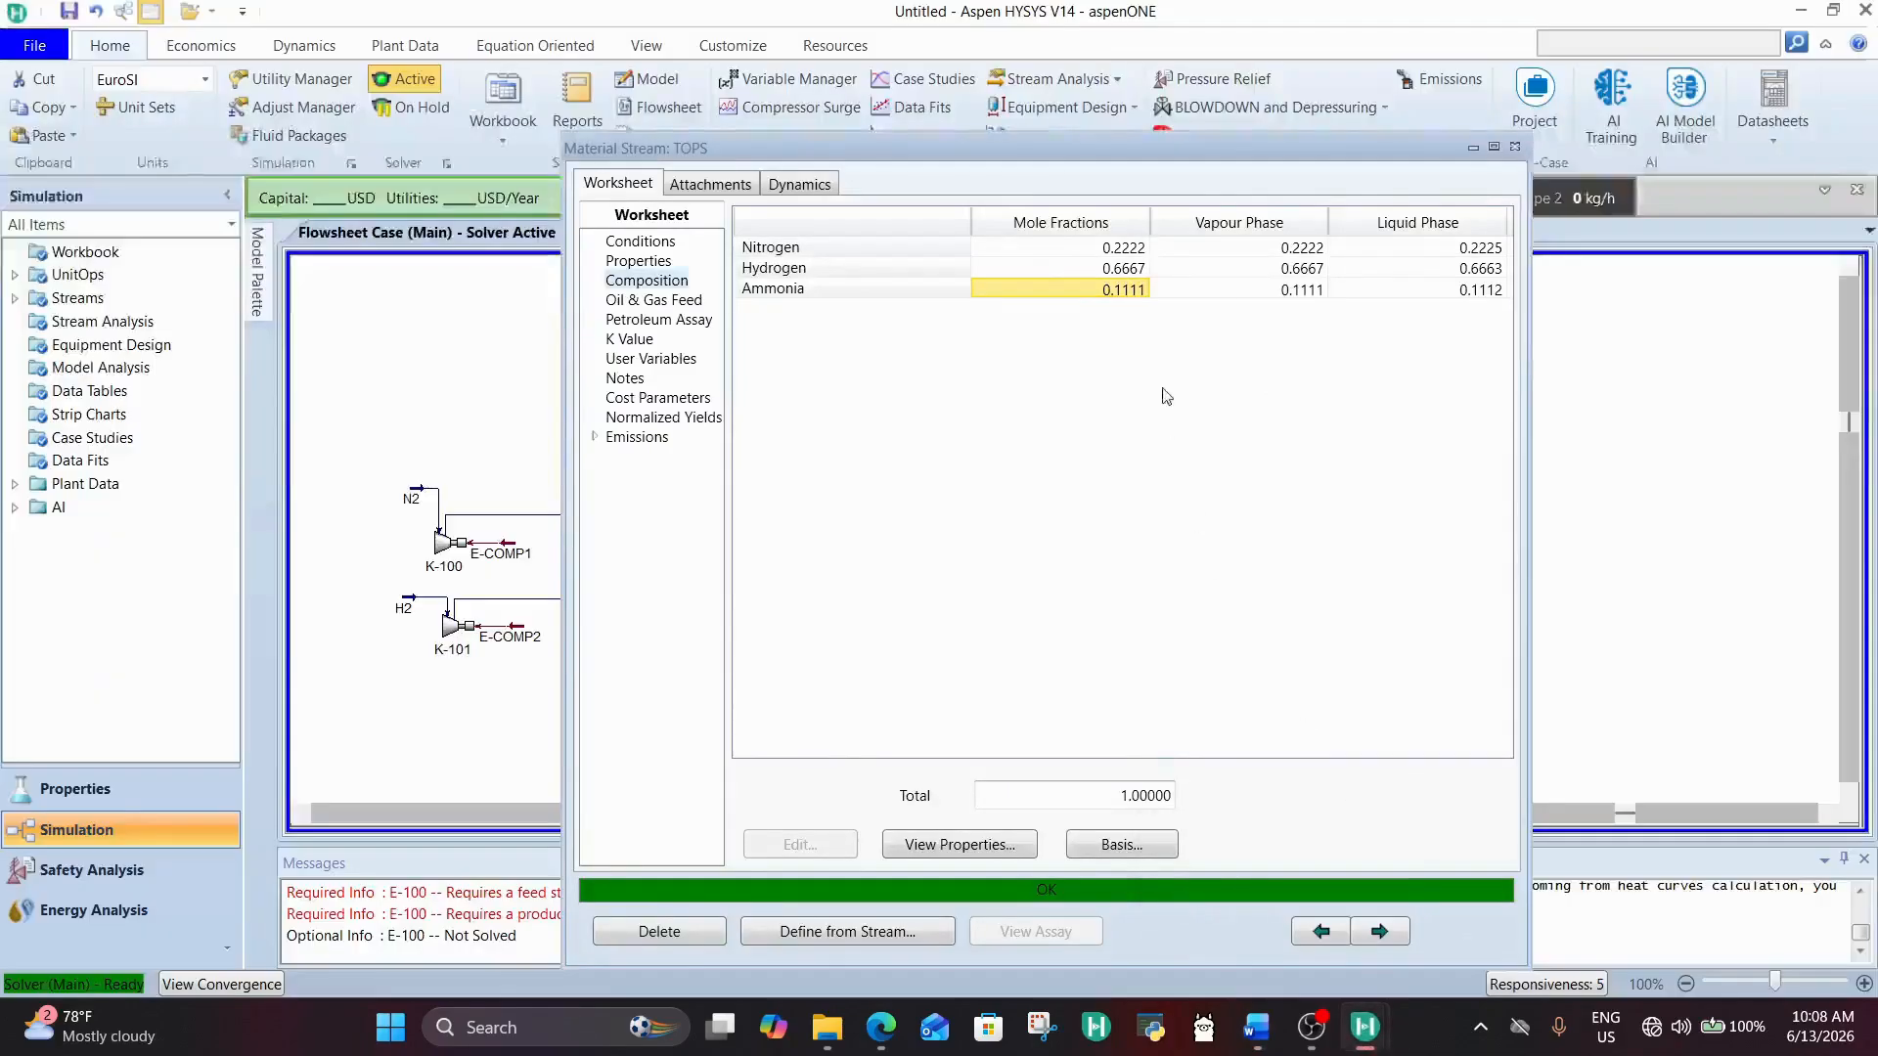
{"action": "left_click", "coordinate": [637, 243]}
{"action": "left_click", "coordinate": [1145, 309]}
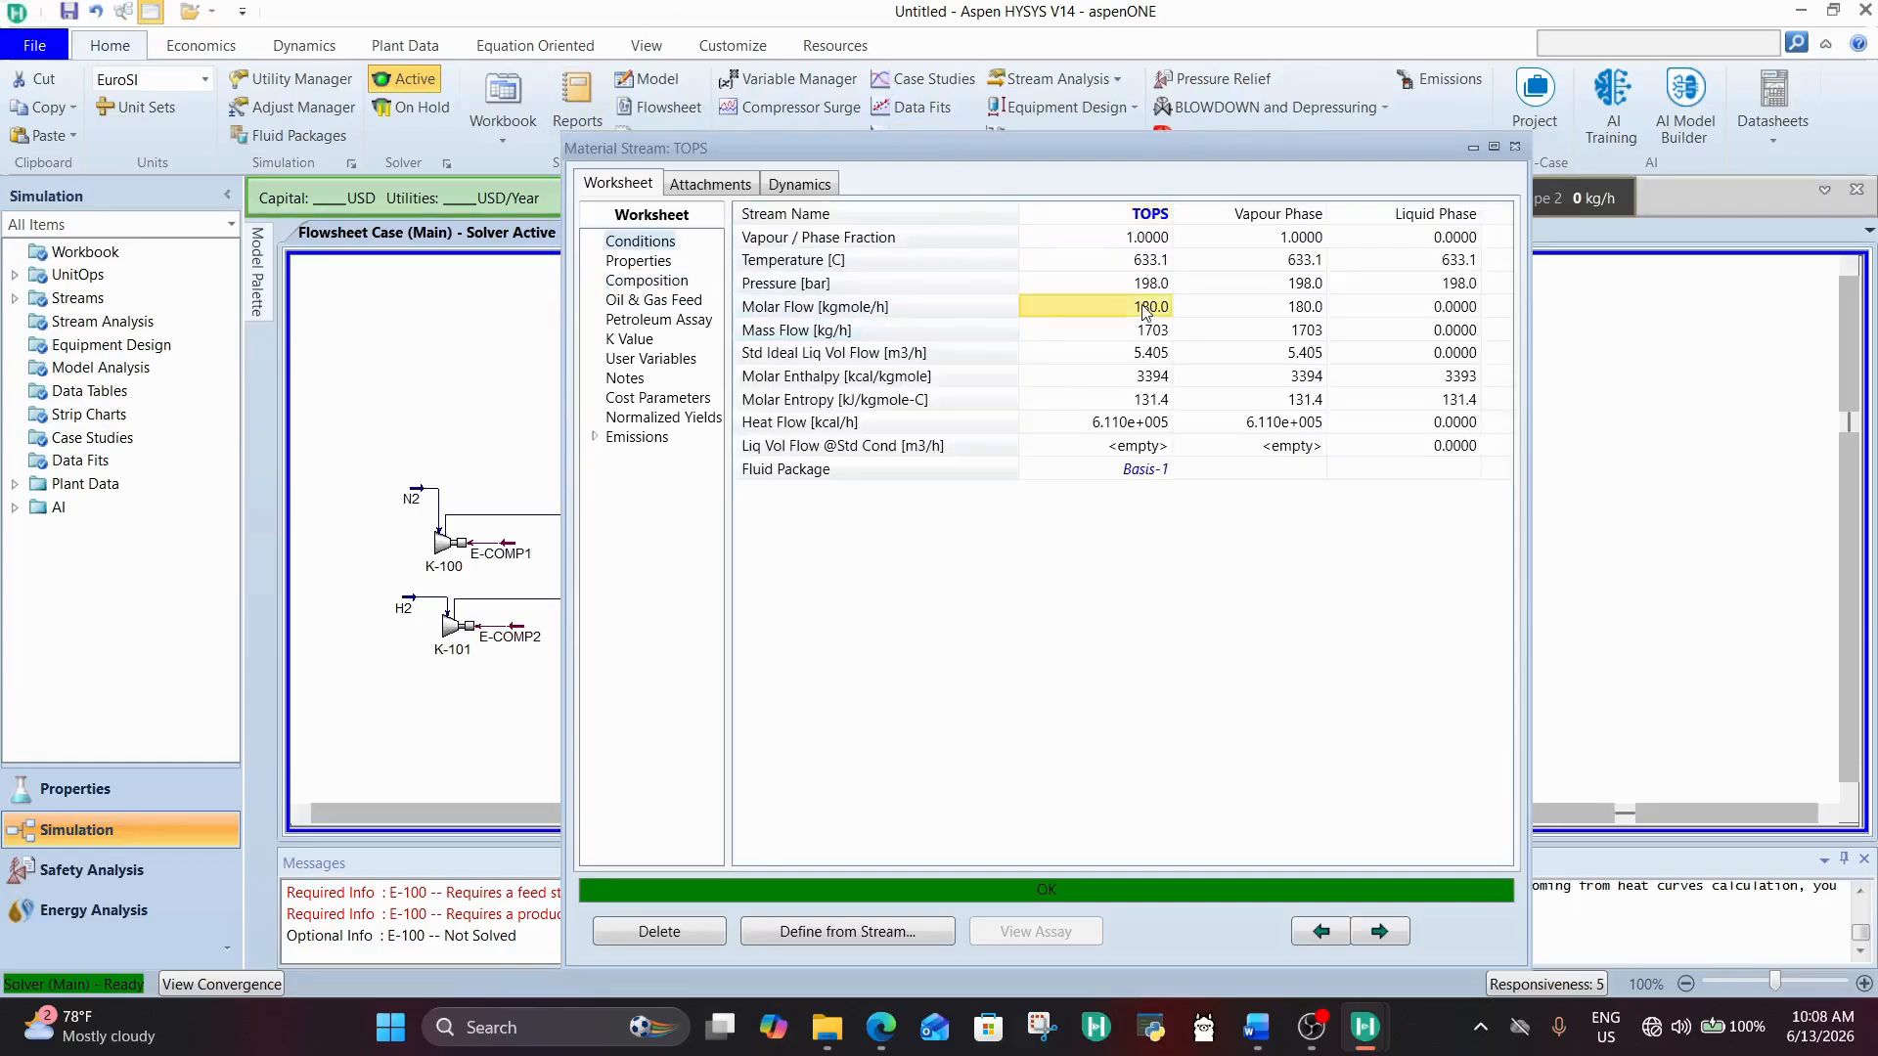
{"action": "mouse_move", "coordinate": [1111, 370]}
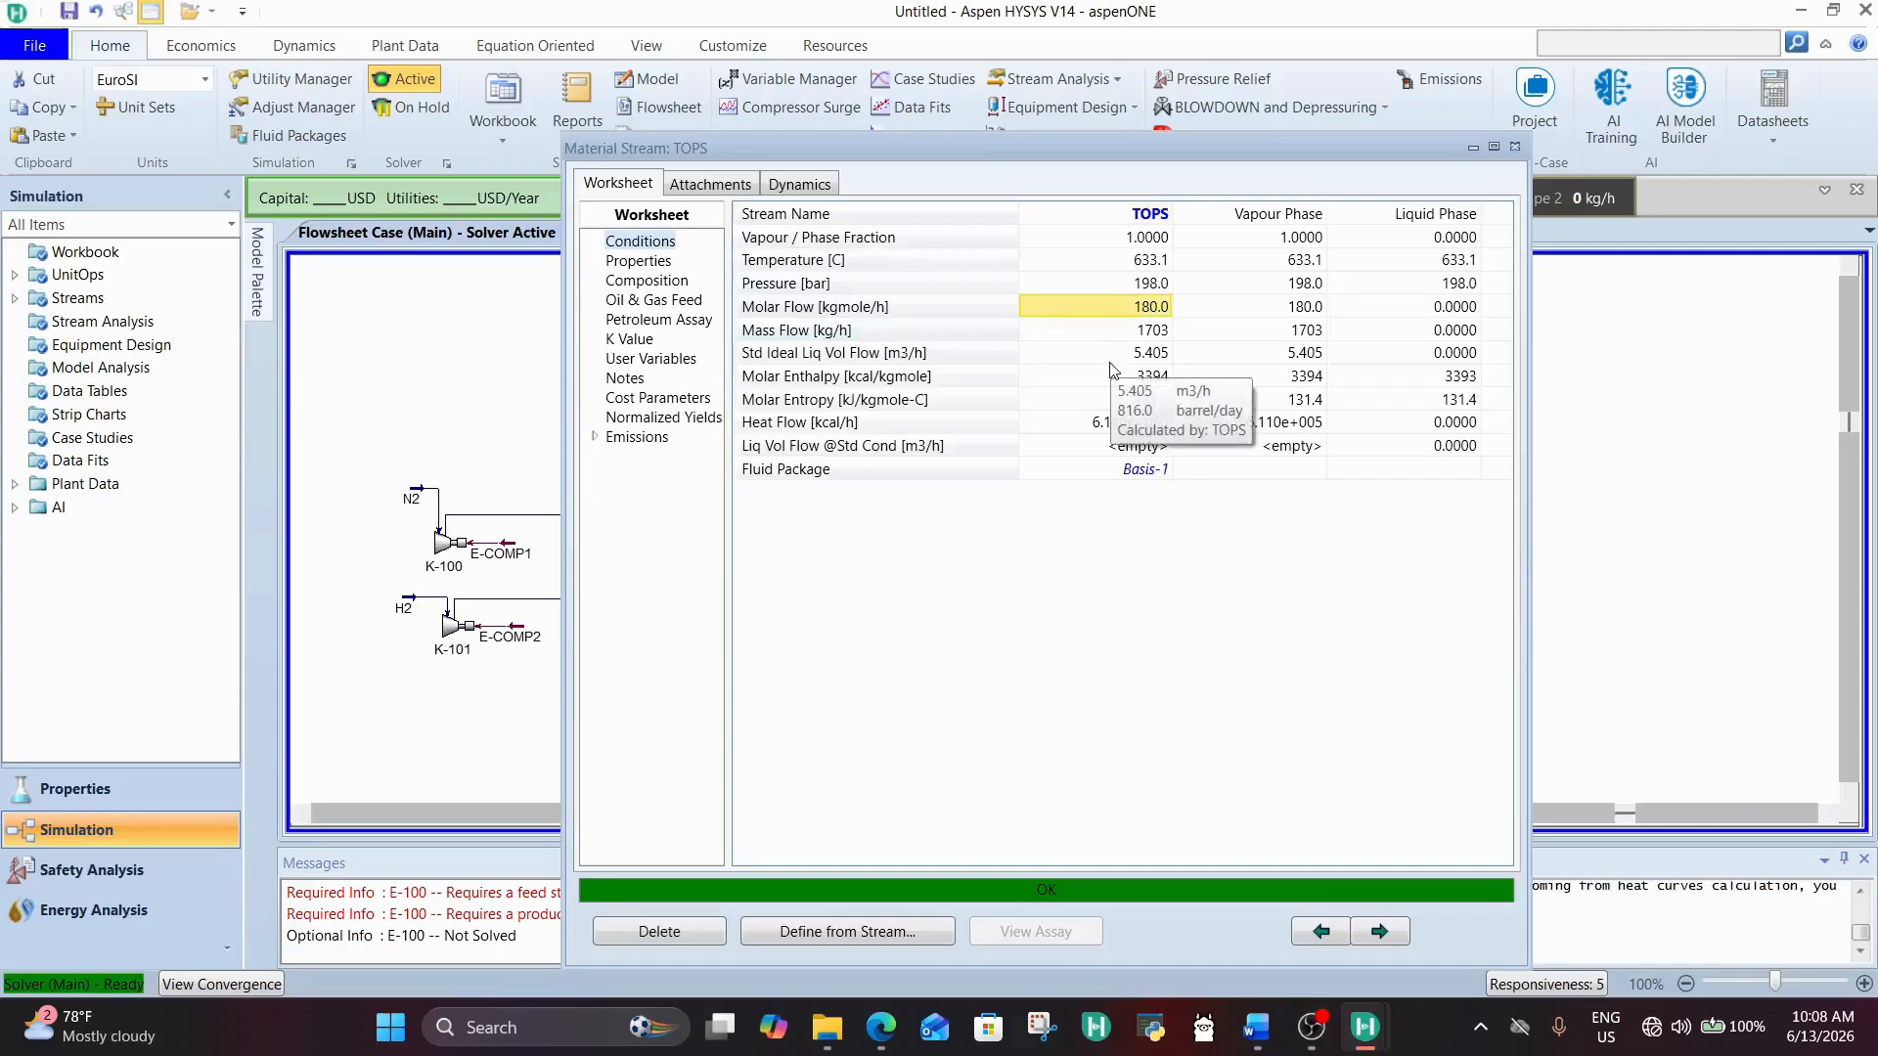
{"action": "mouse_move", "coordinate": [1179, 322]}
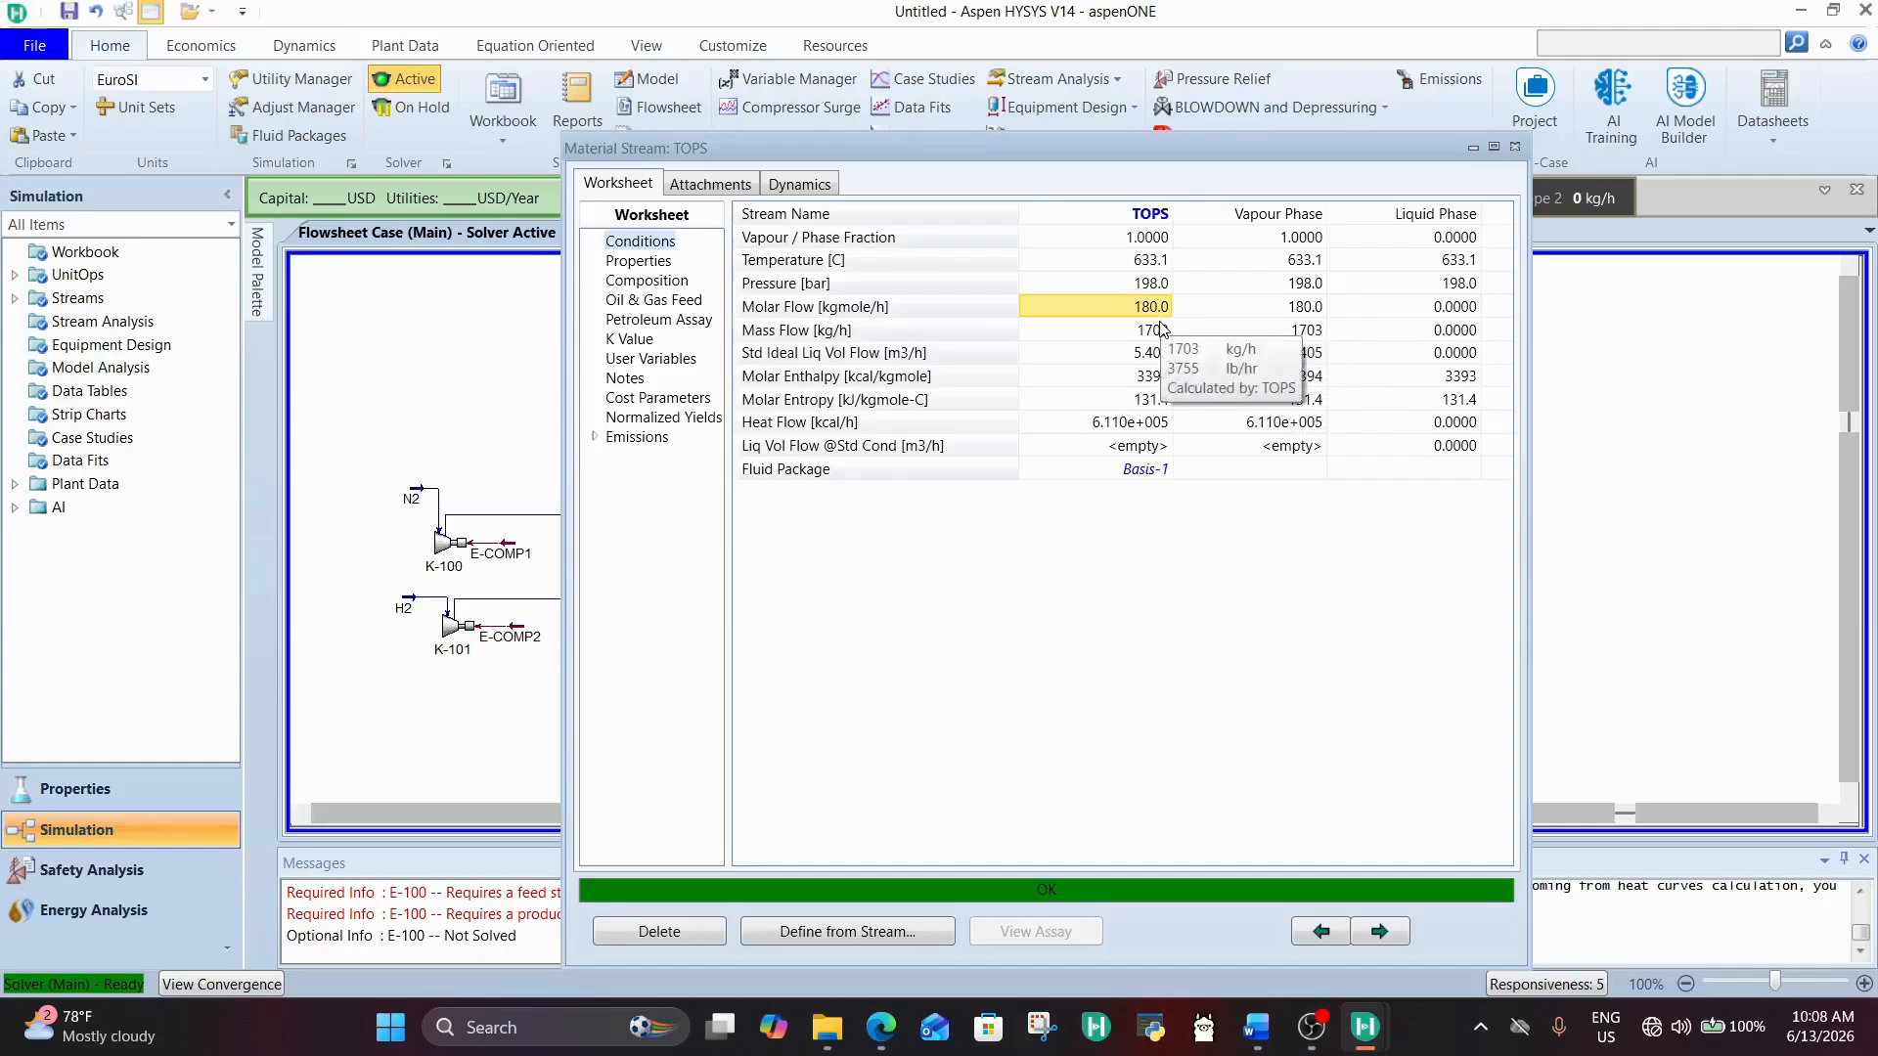
{"action": "left_click", "coordinate": [1162, 329]}
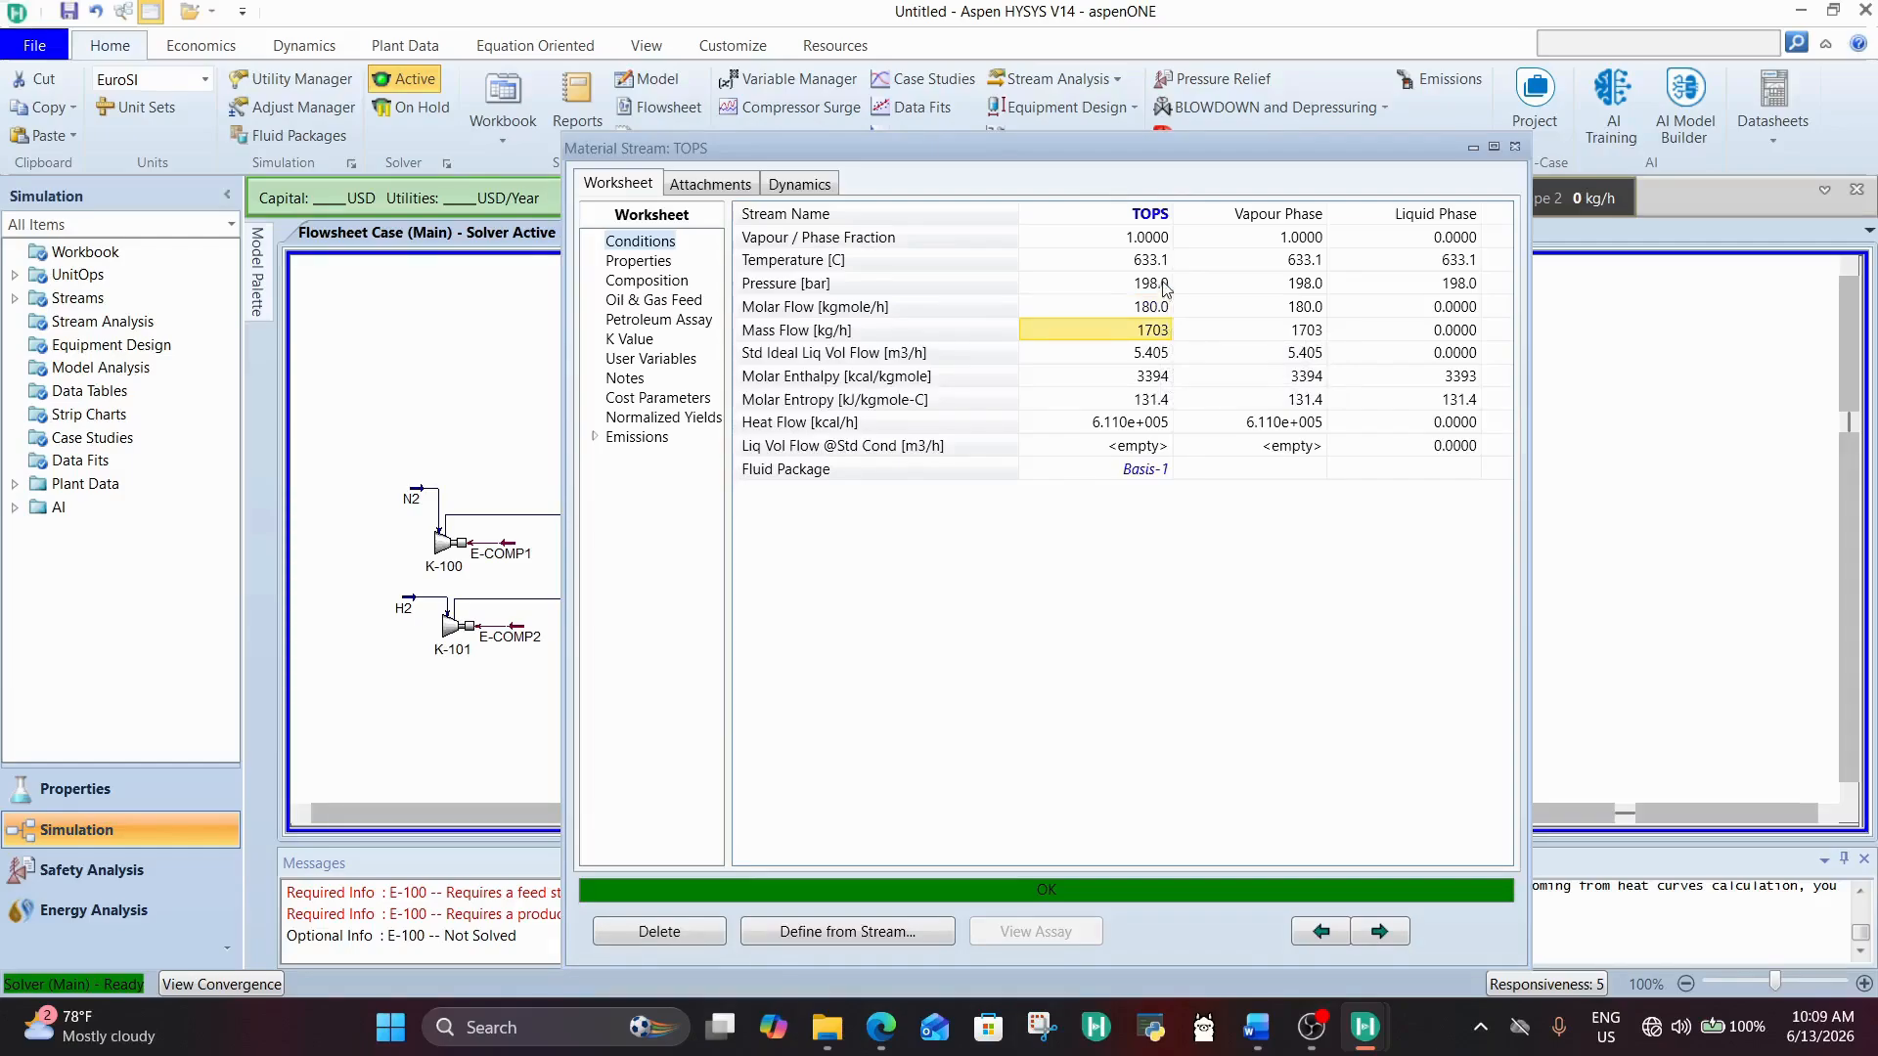
{"action": "left_click", "coordinate": [1166, 289]}
{"action": "left_click", "coordinate": [647, 281]}
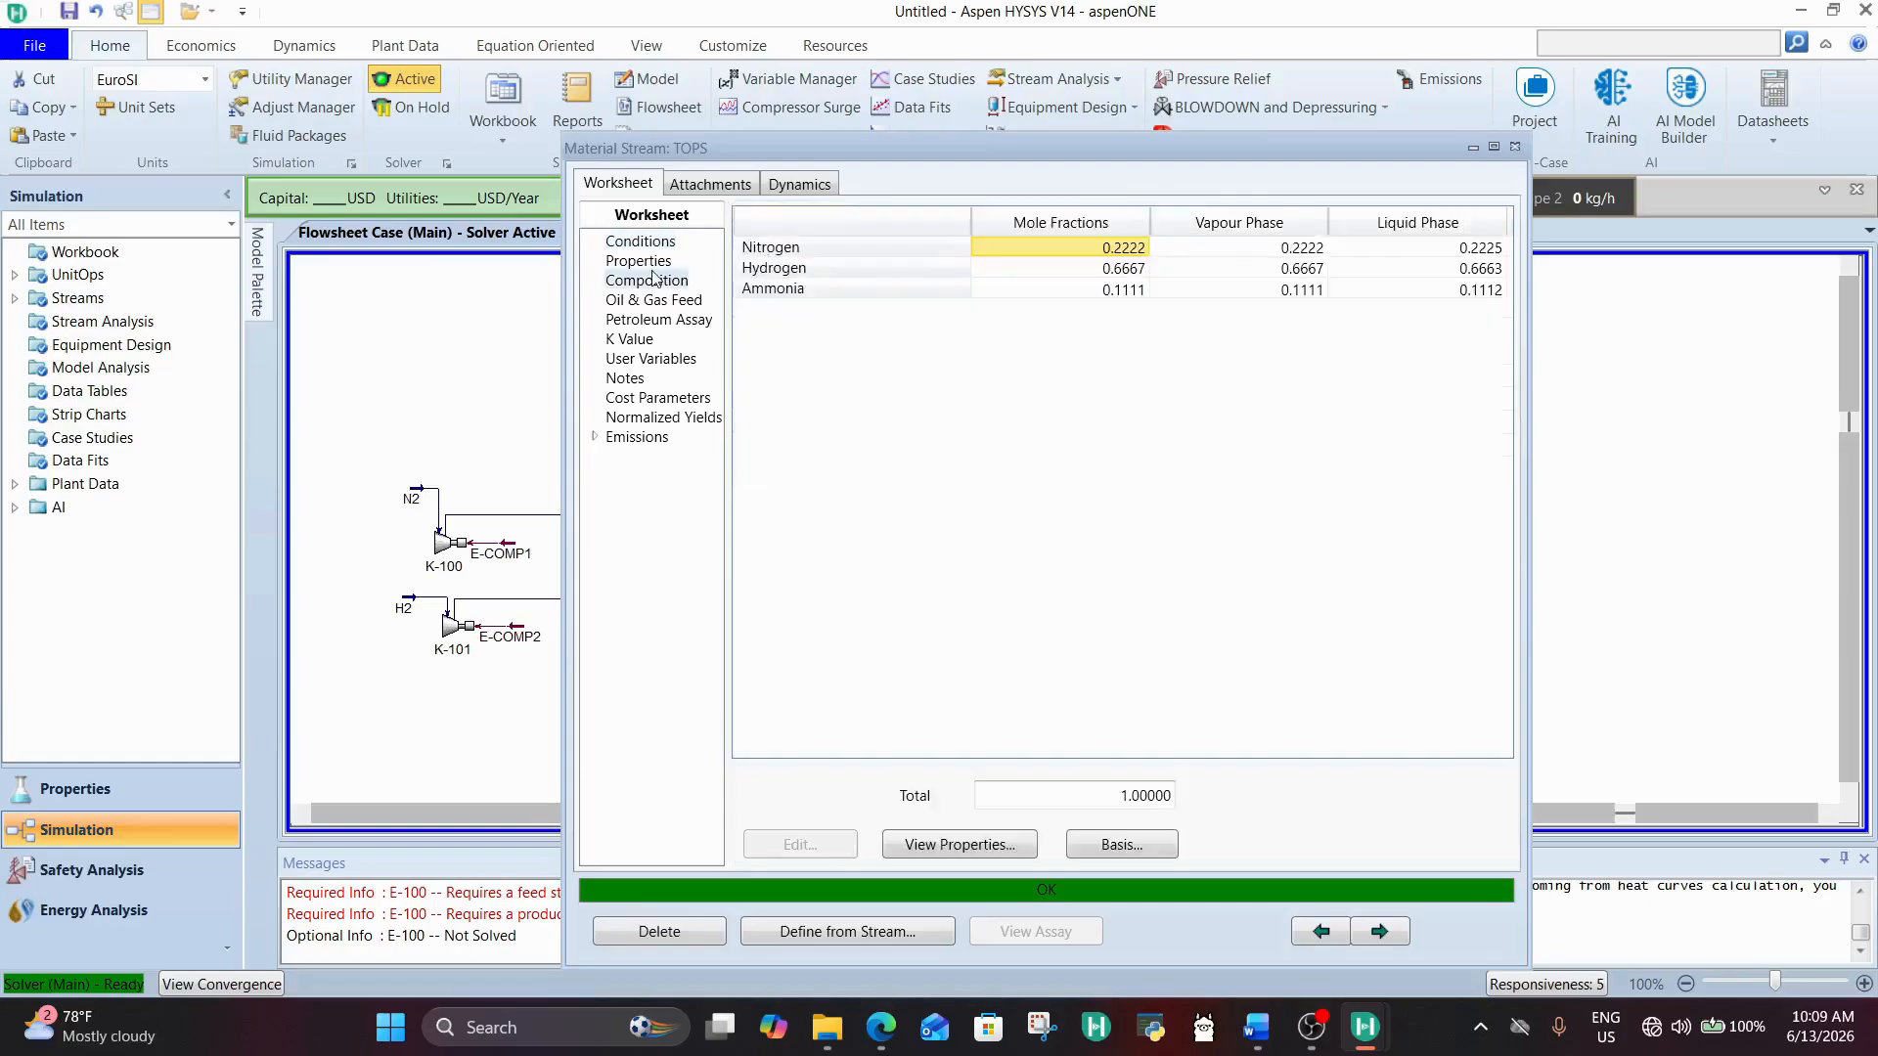
Step: Close and reopen the TOPS stream's worksheet and examine its composition, especially the hydrogen and ammonia mole fractions
{"action": "left_click", "coordinate": [1135, 271]}
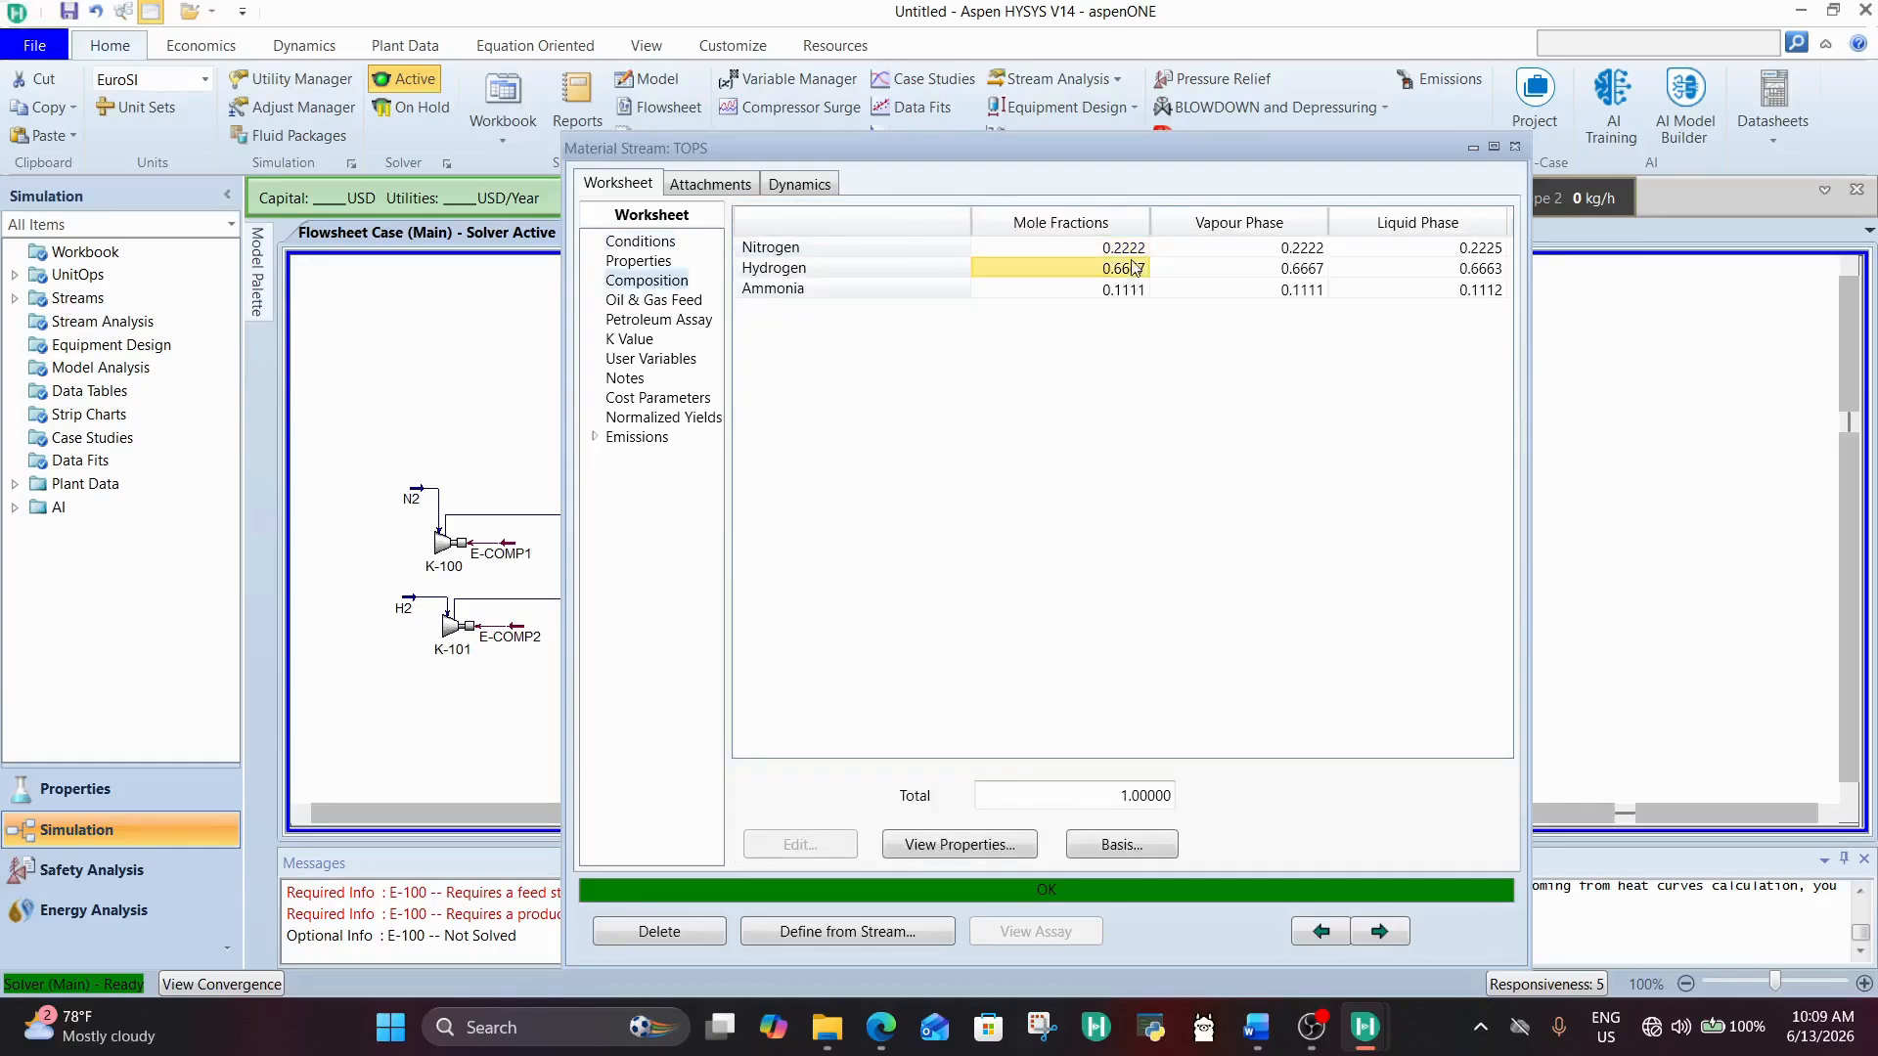
{"action": "left_click", "coordinate": [1515, 147]}
{"action": "left_click", "coordinate": [262, 299]}
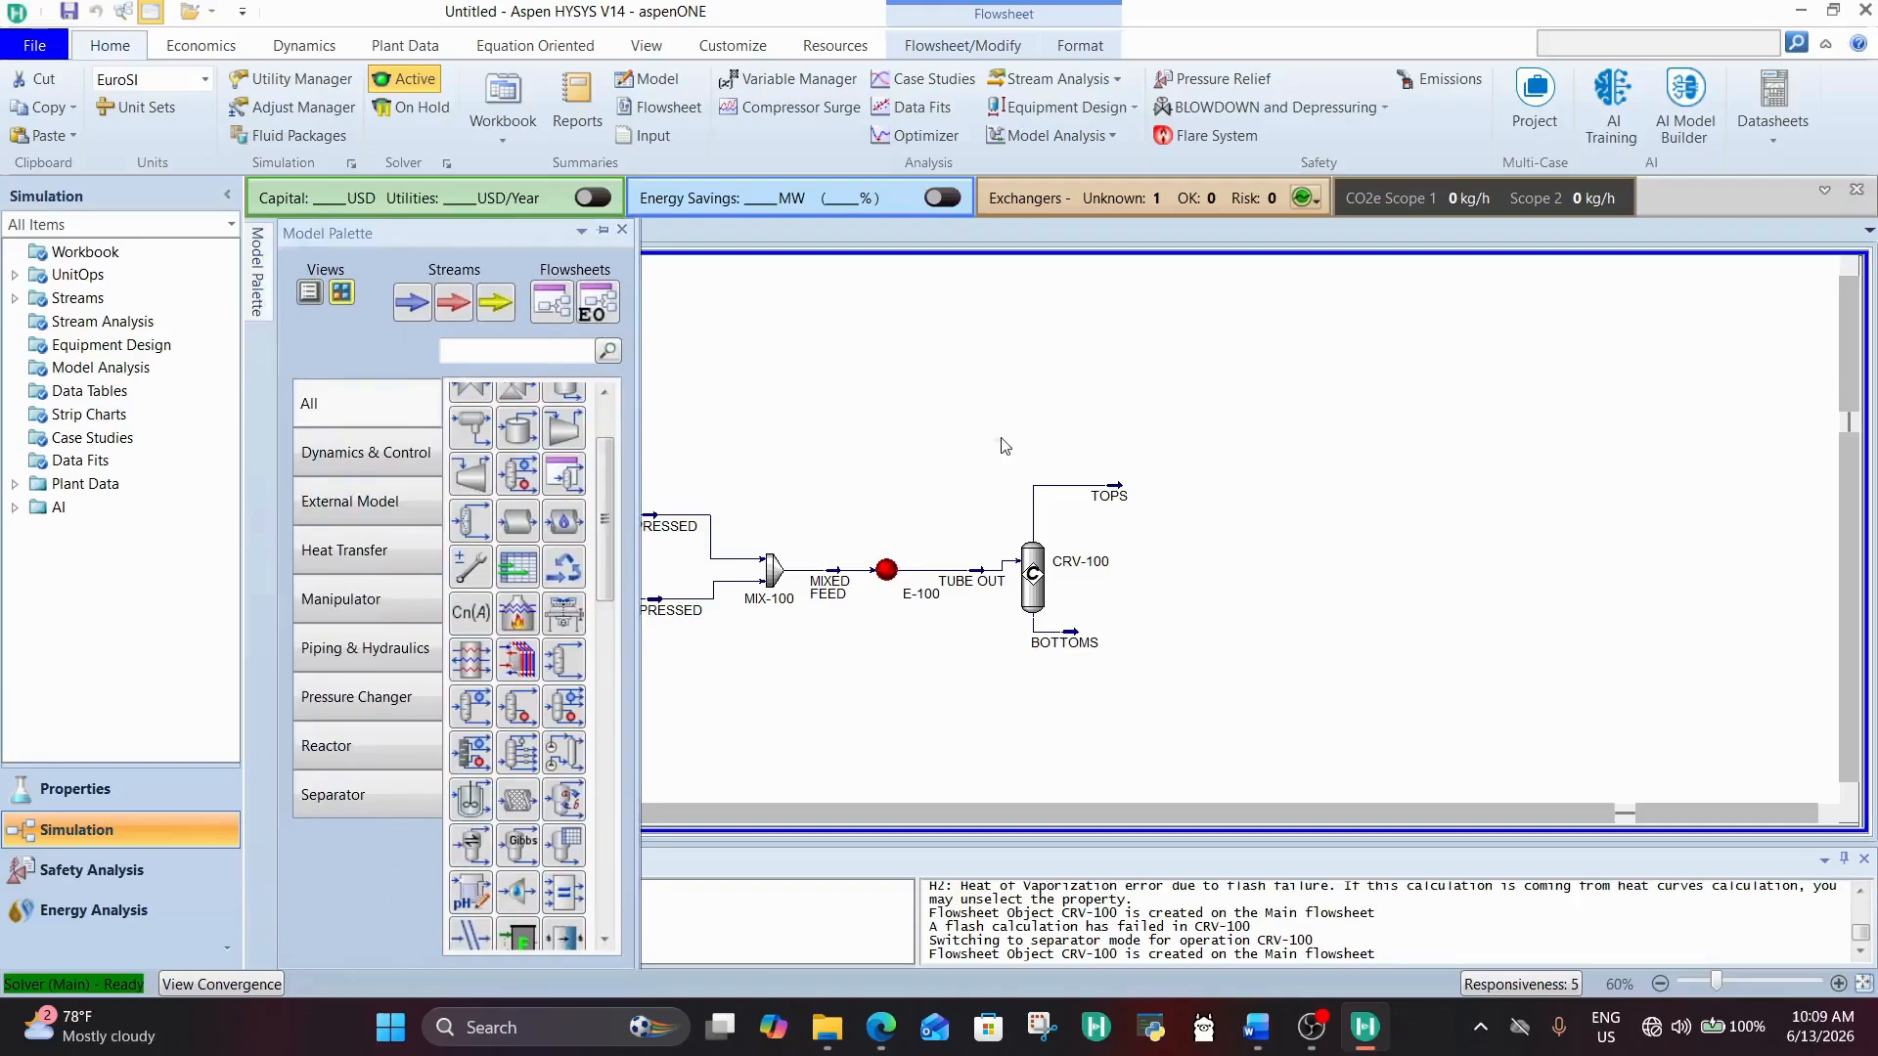
{"action": "mouse_move", "coordinate": [1123, 503]}
{"action": "left_click_drag", "start_coordinate": [1122, 503], "coordinate": [1127, 509]}
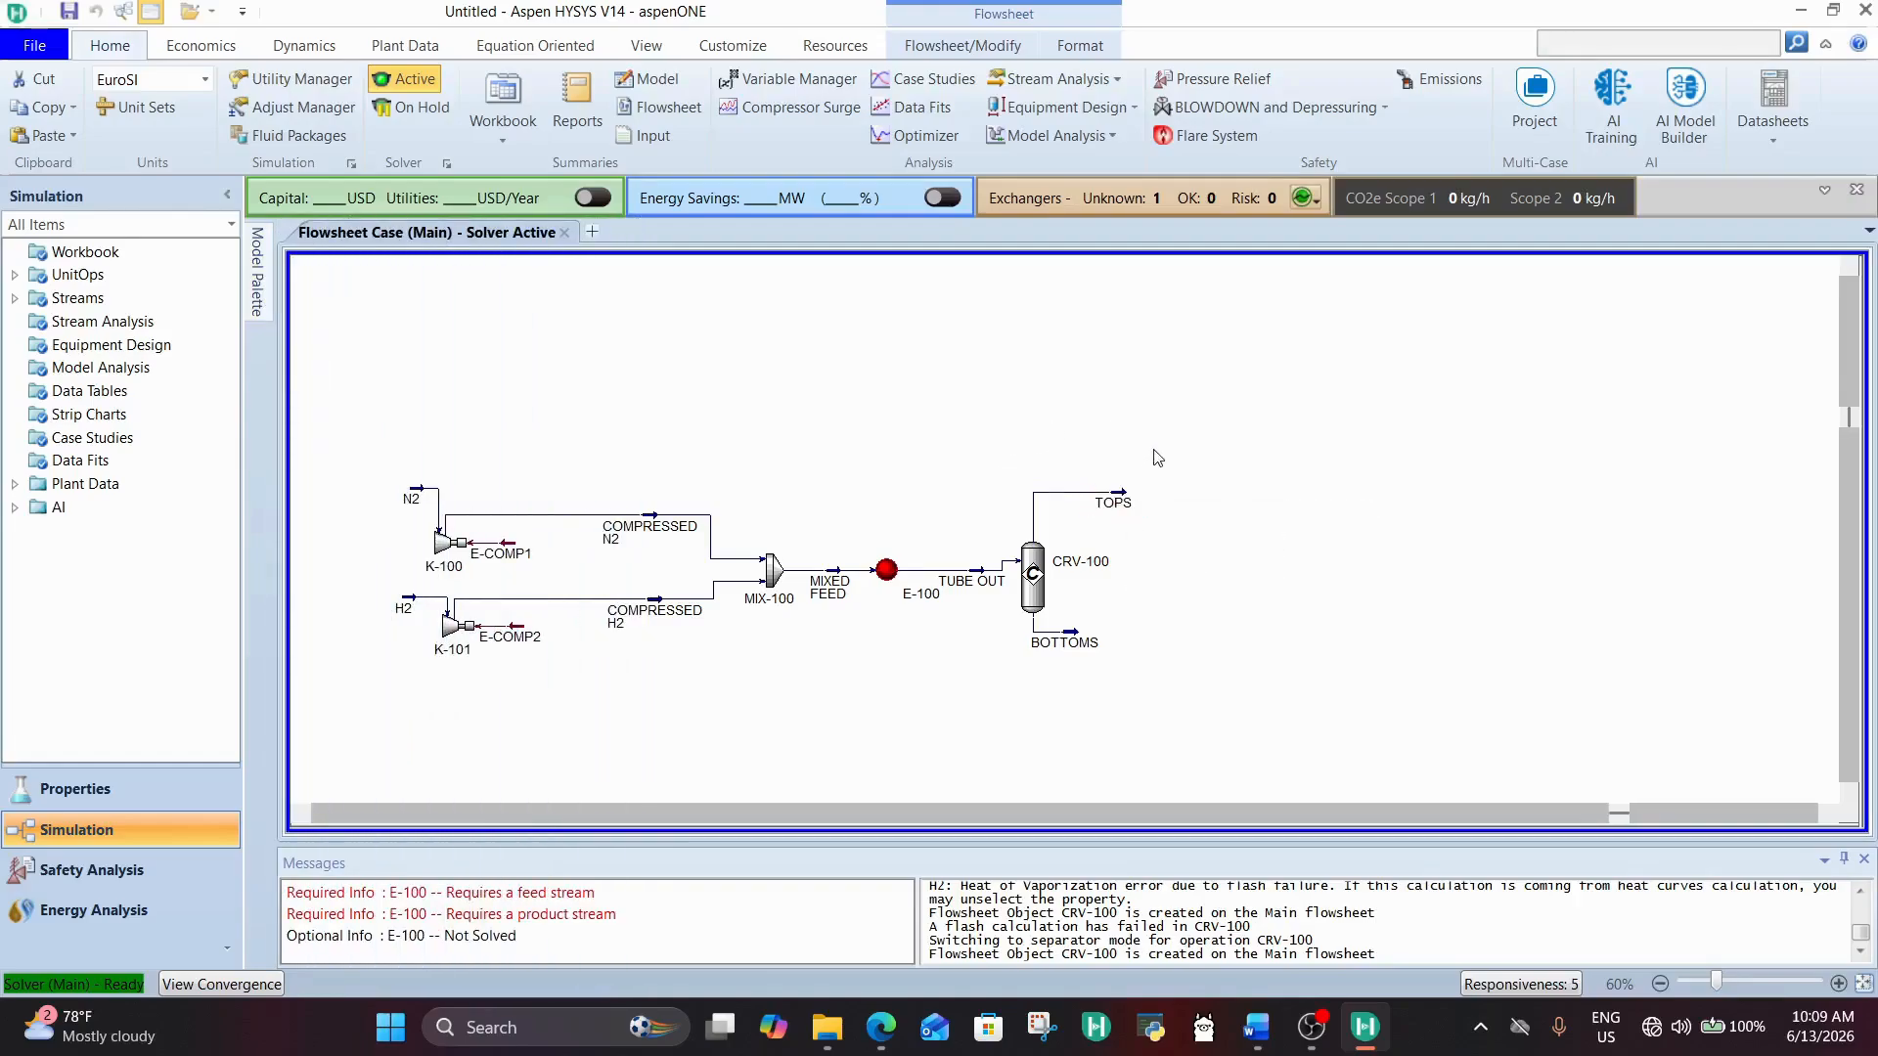
{"action": "left_click", "coordinate": [1123, 508]}
{"action": "double_click", "coordinate": [1124, 515]}
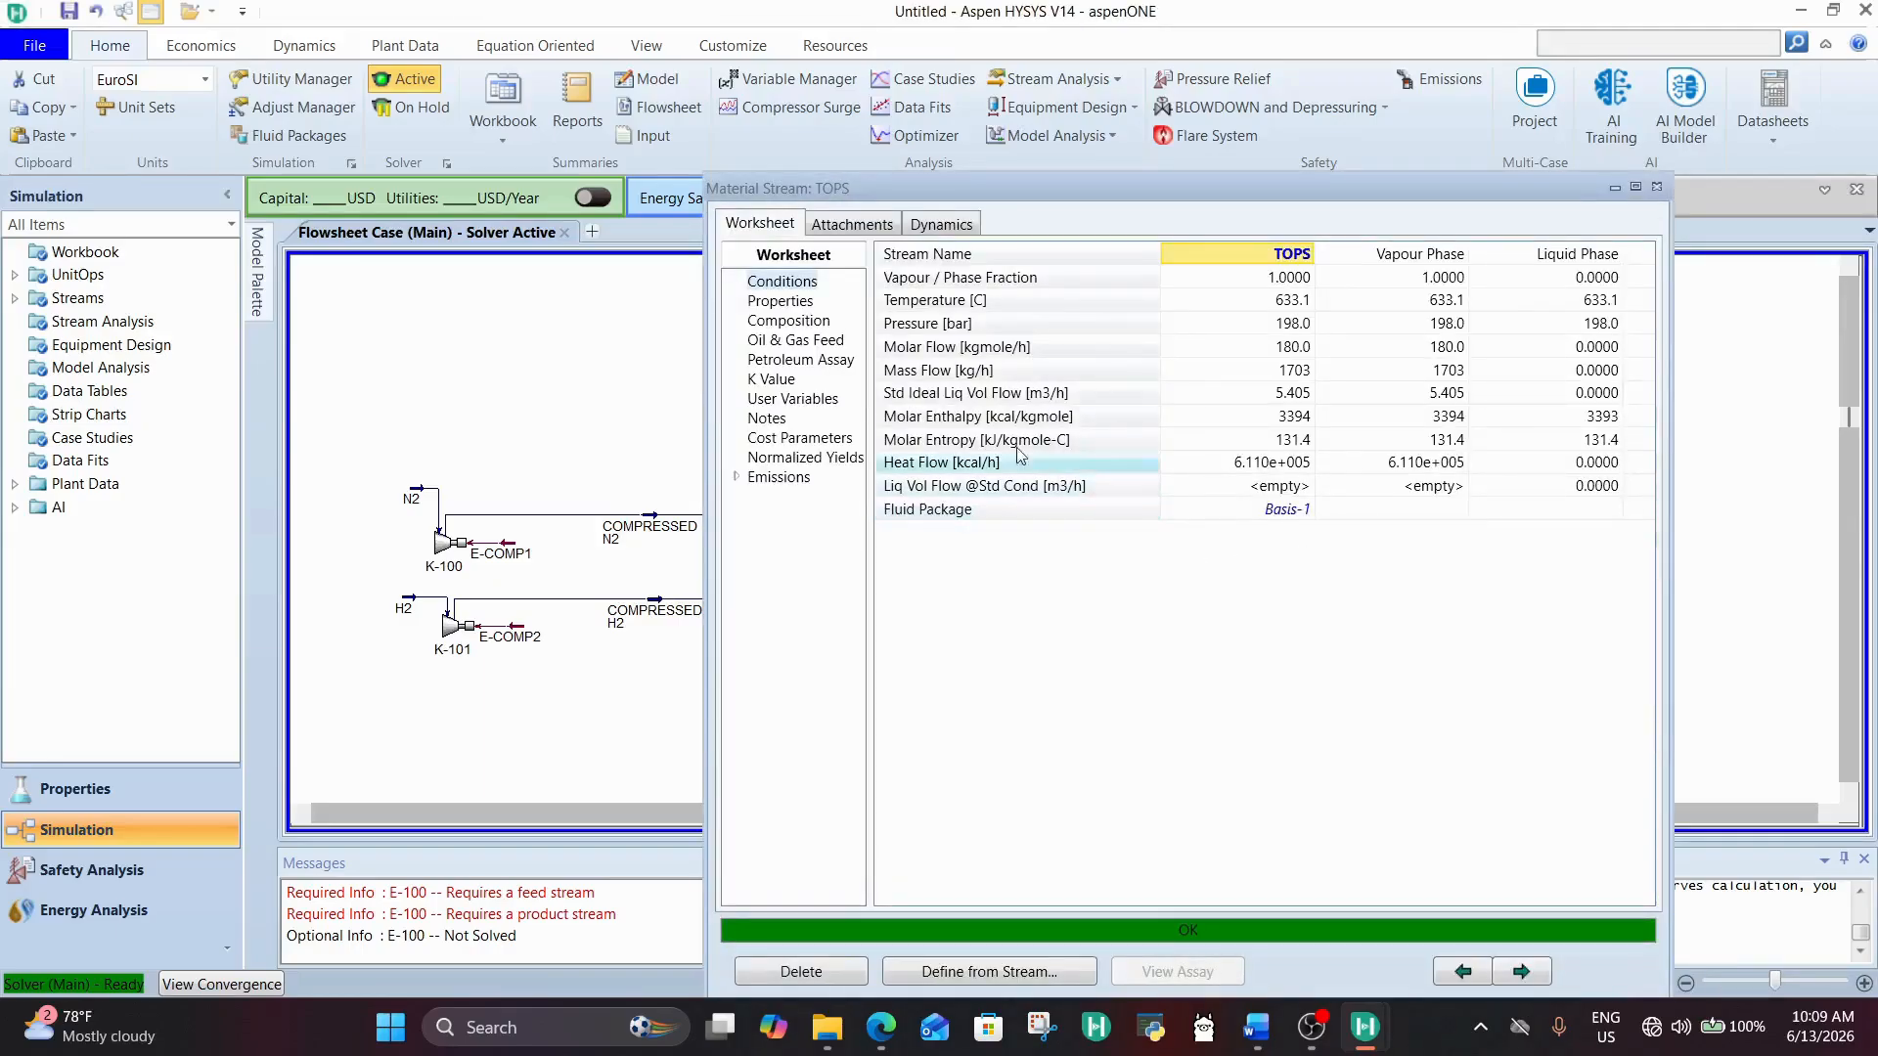
{"action": "left_click", "coordinate": [790, 320]}
{"action": "left_click", "coordinate": [1195, 330]}
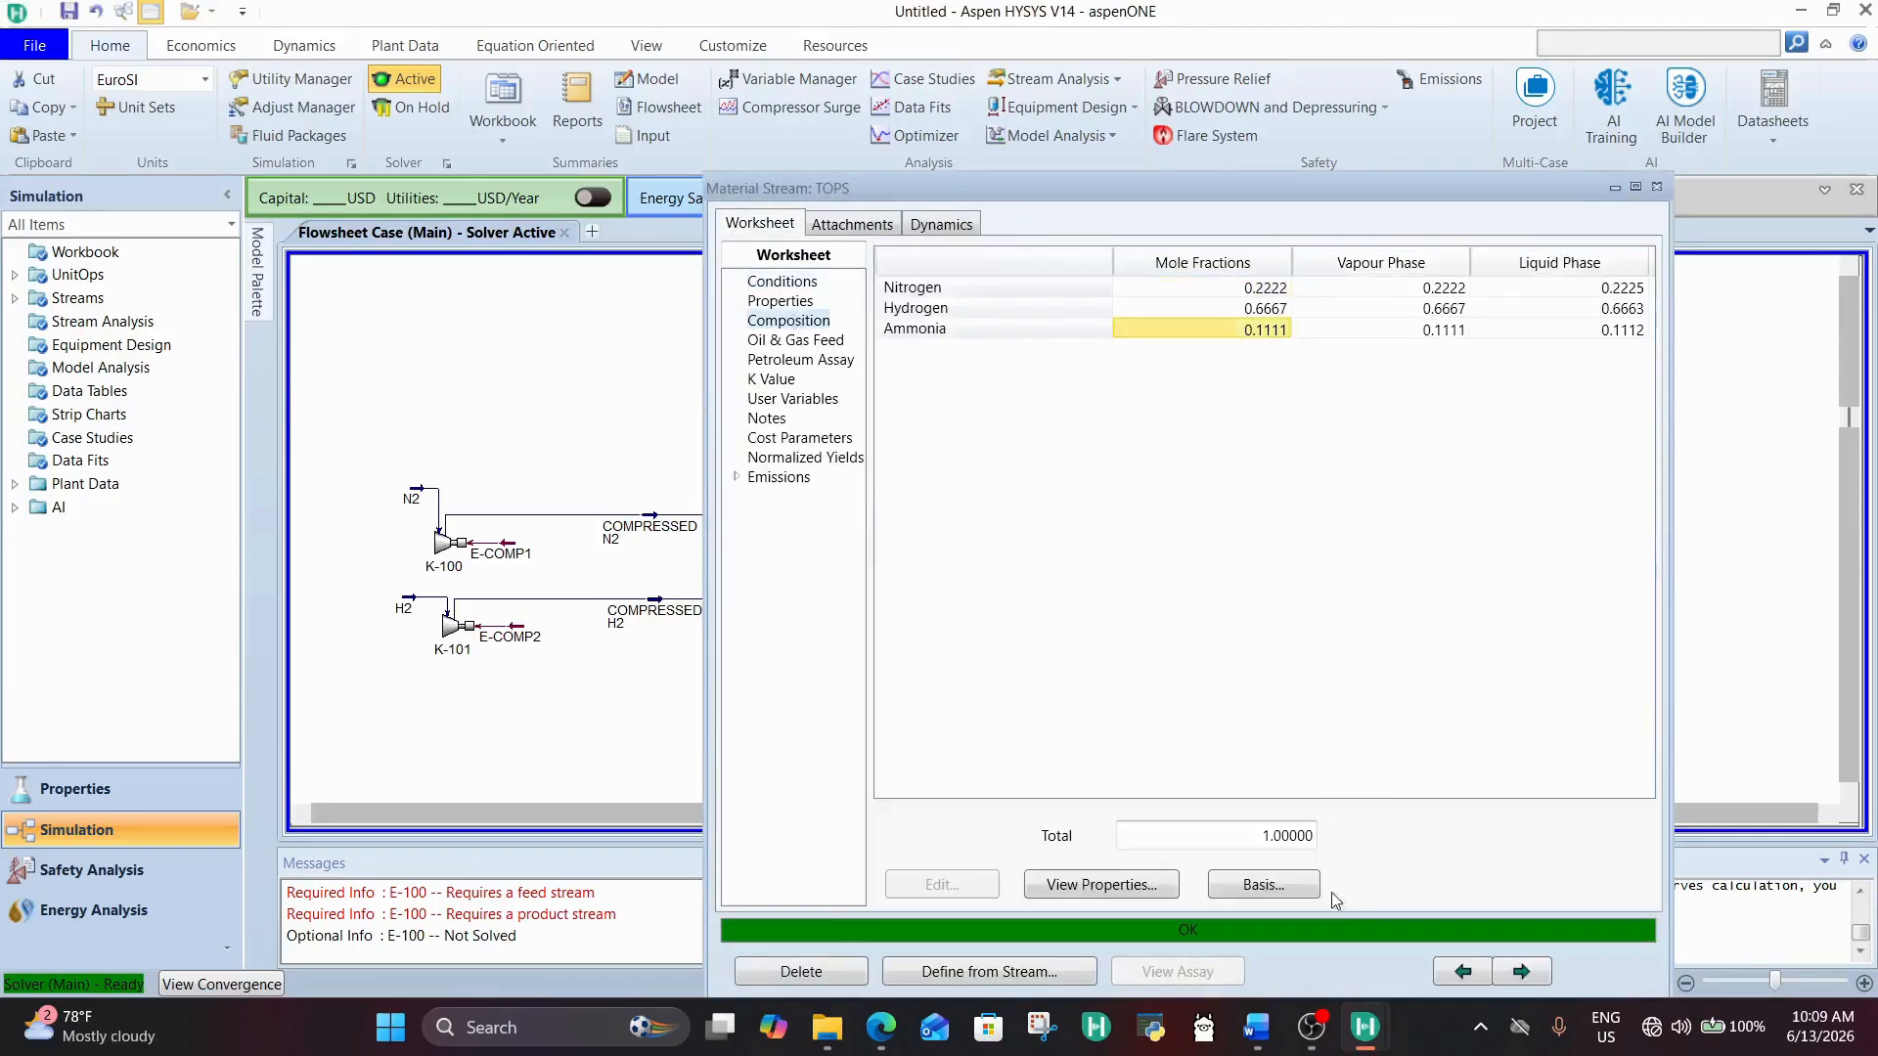
Step: Check the NH3 purity and production targets in the Word design document, return to HYSYS and close the TOPS stream
{"action": "left_click", "coordinate": [1272, 1022]}
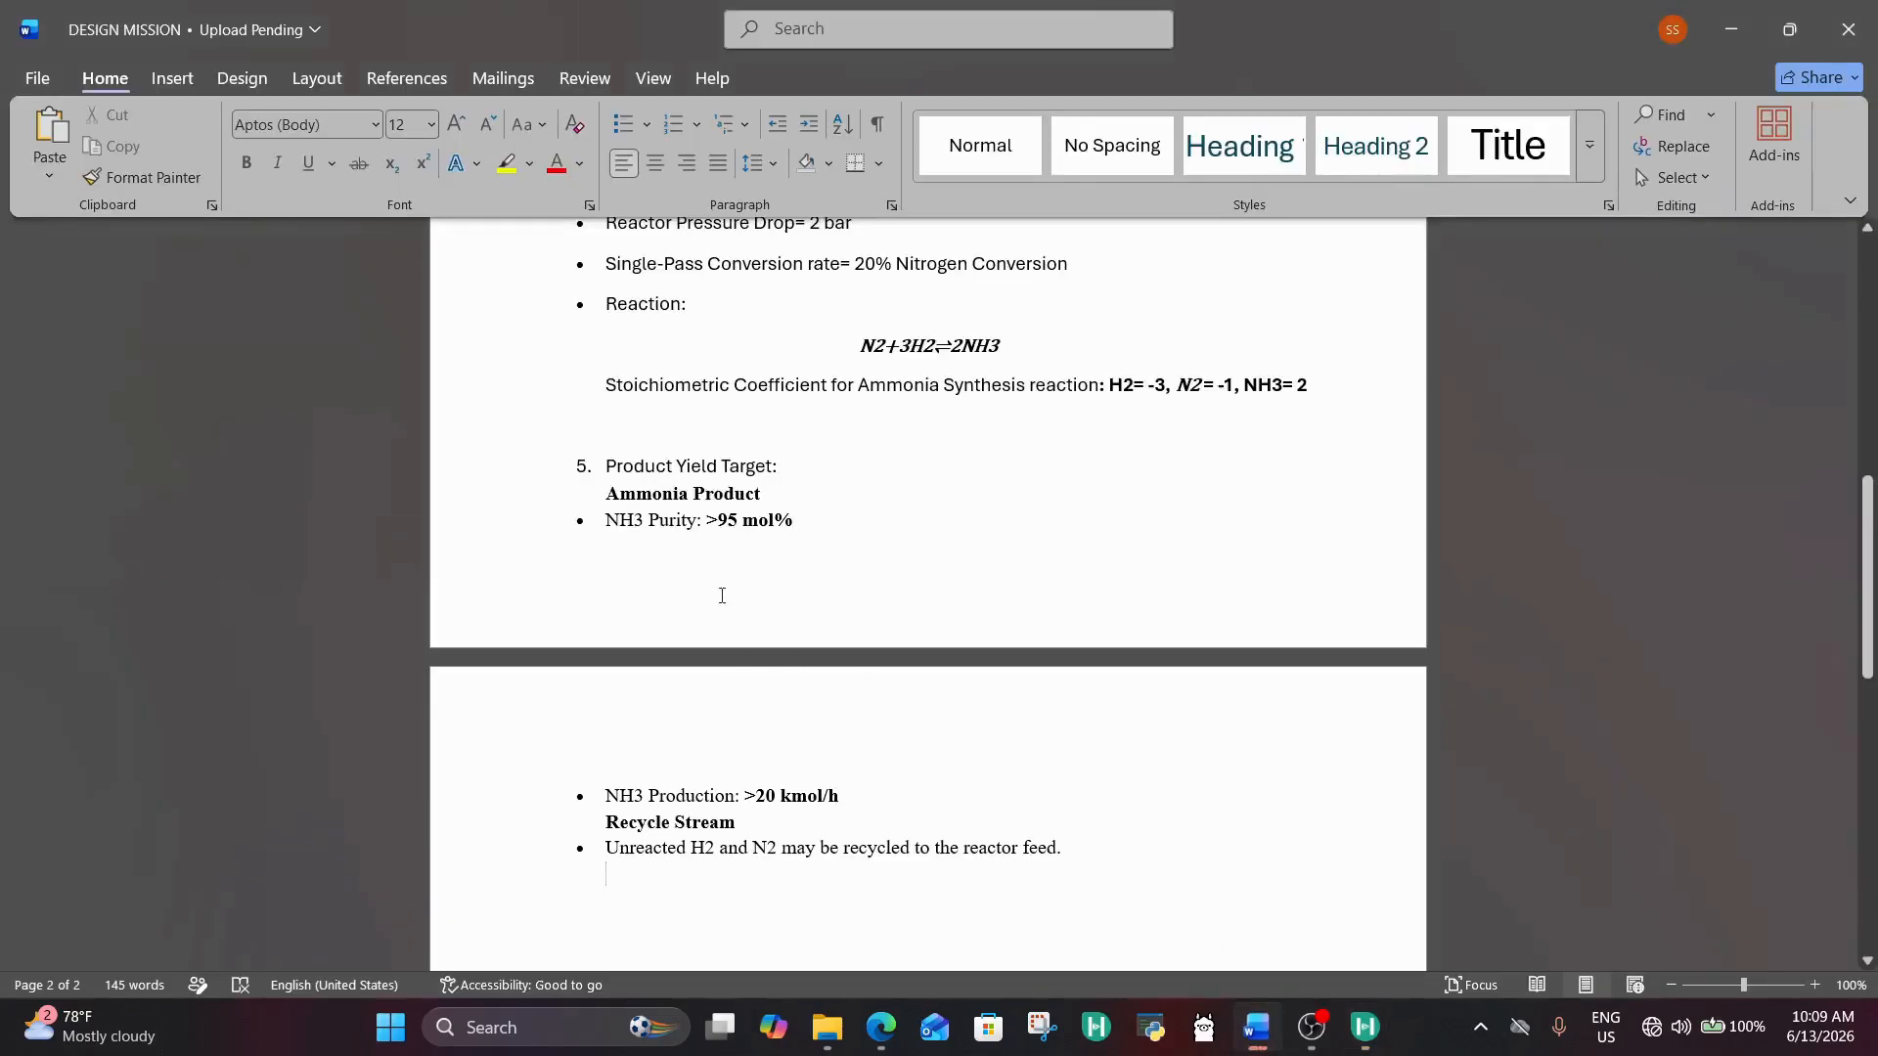
{"action": "left_click", "coordinate": [1731, 29]}
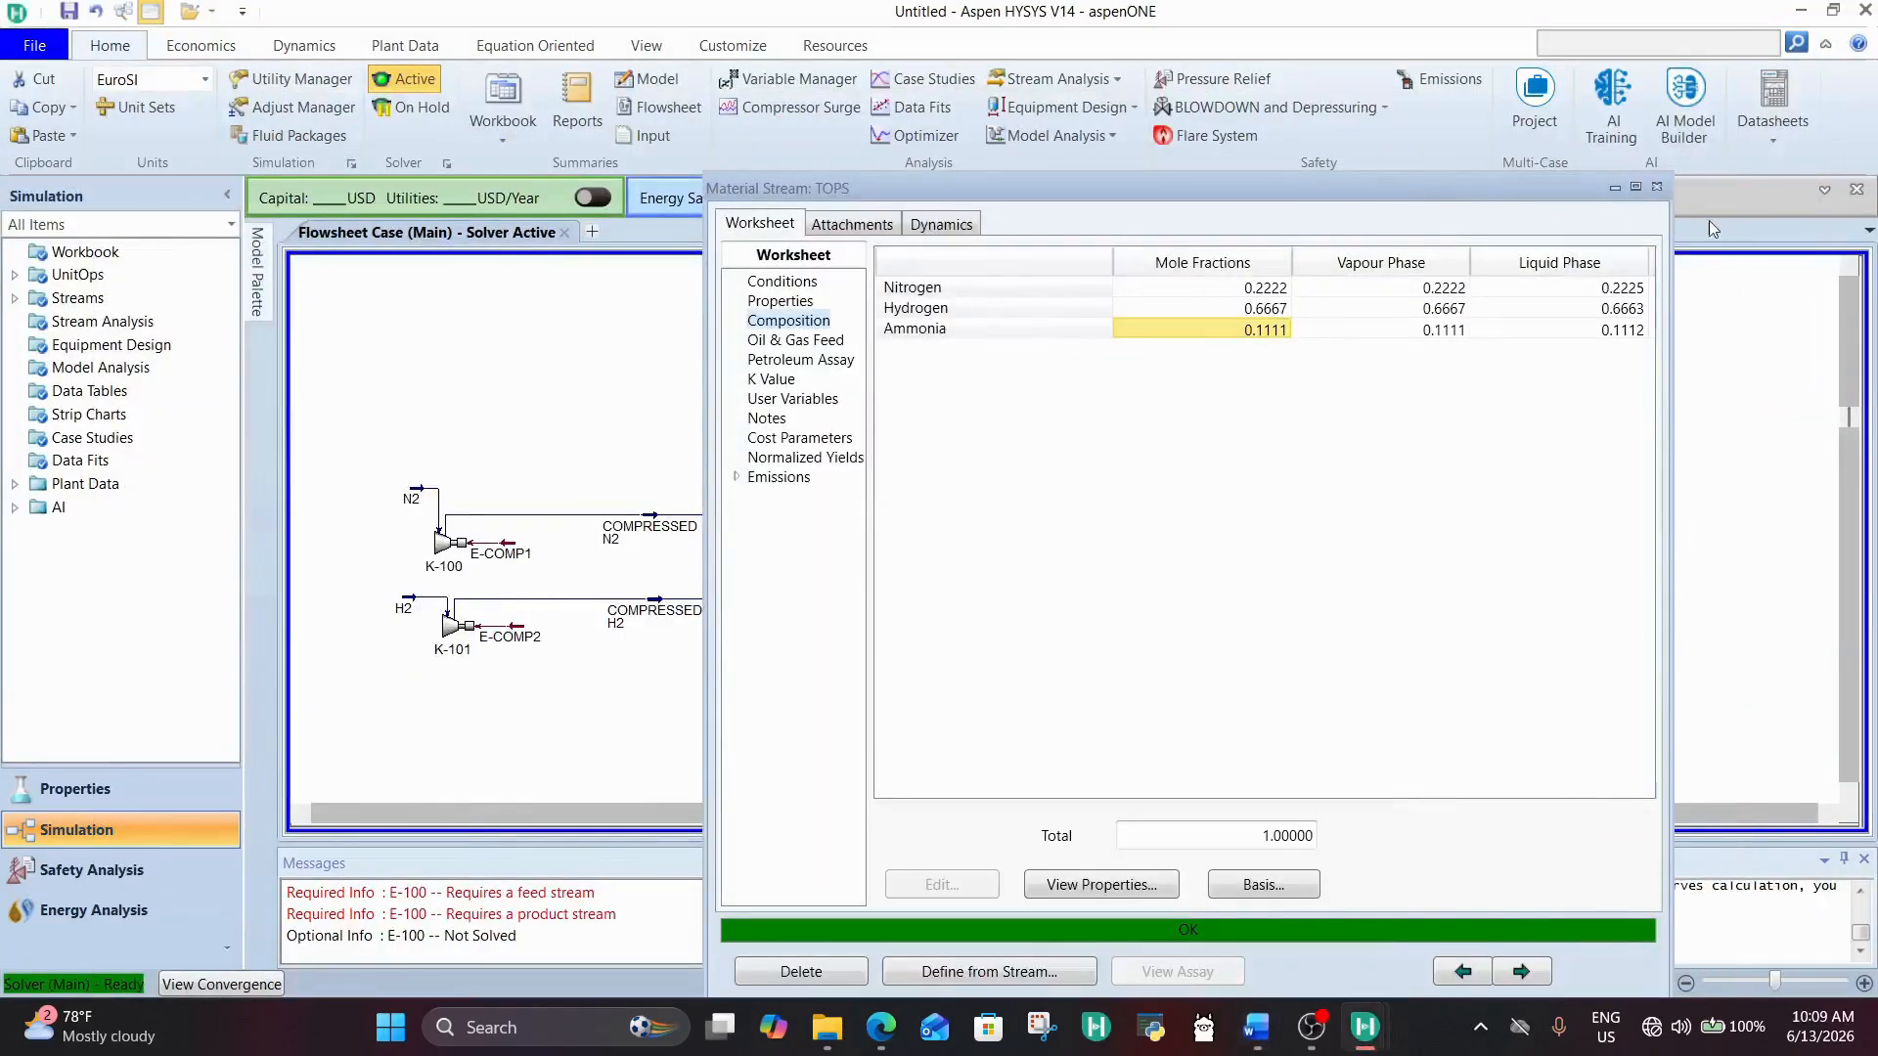
{"action": "left_click", "coordinate": [1654, 188]}
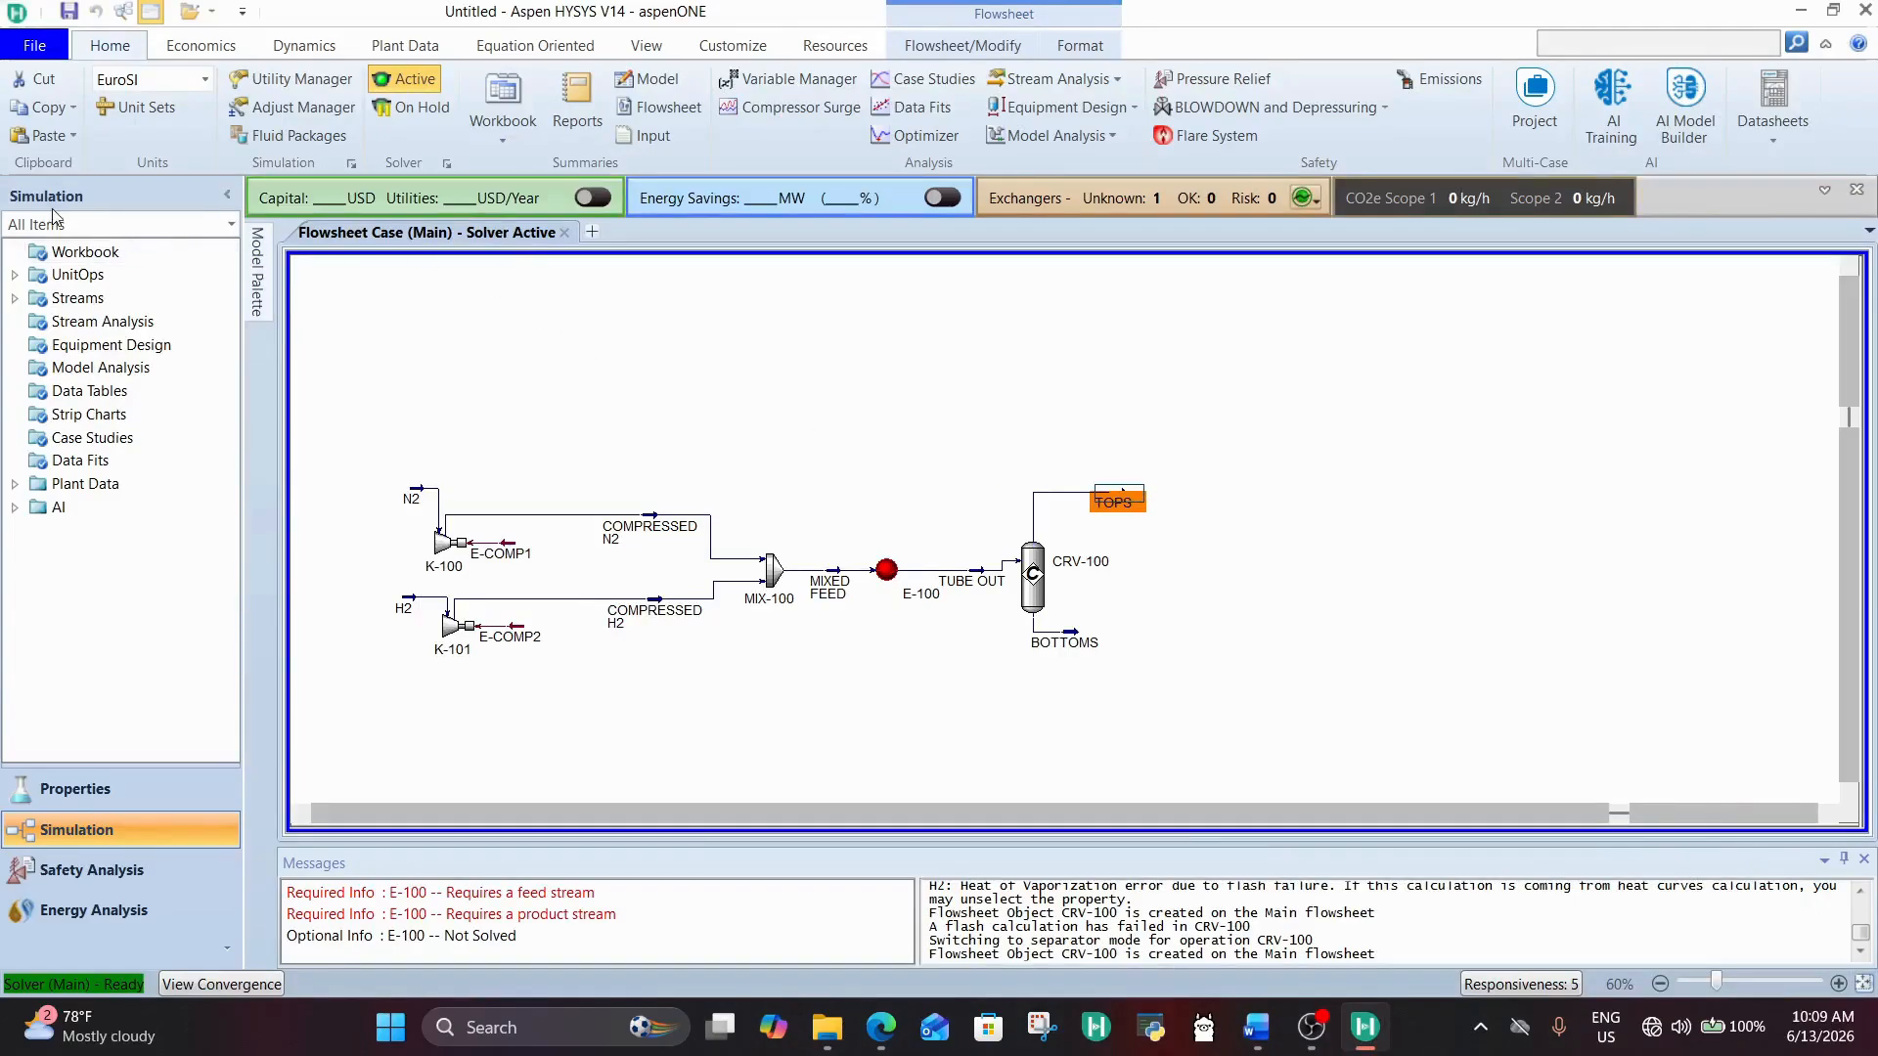
Step: Compare the conditions of the TOPS stream, the MIXED FEED stream and exchanger E-100 on the flowsheet
{"action": "mouse_move", "coordinate": [258, 279]}
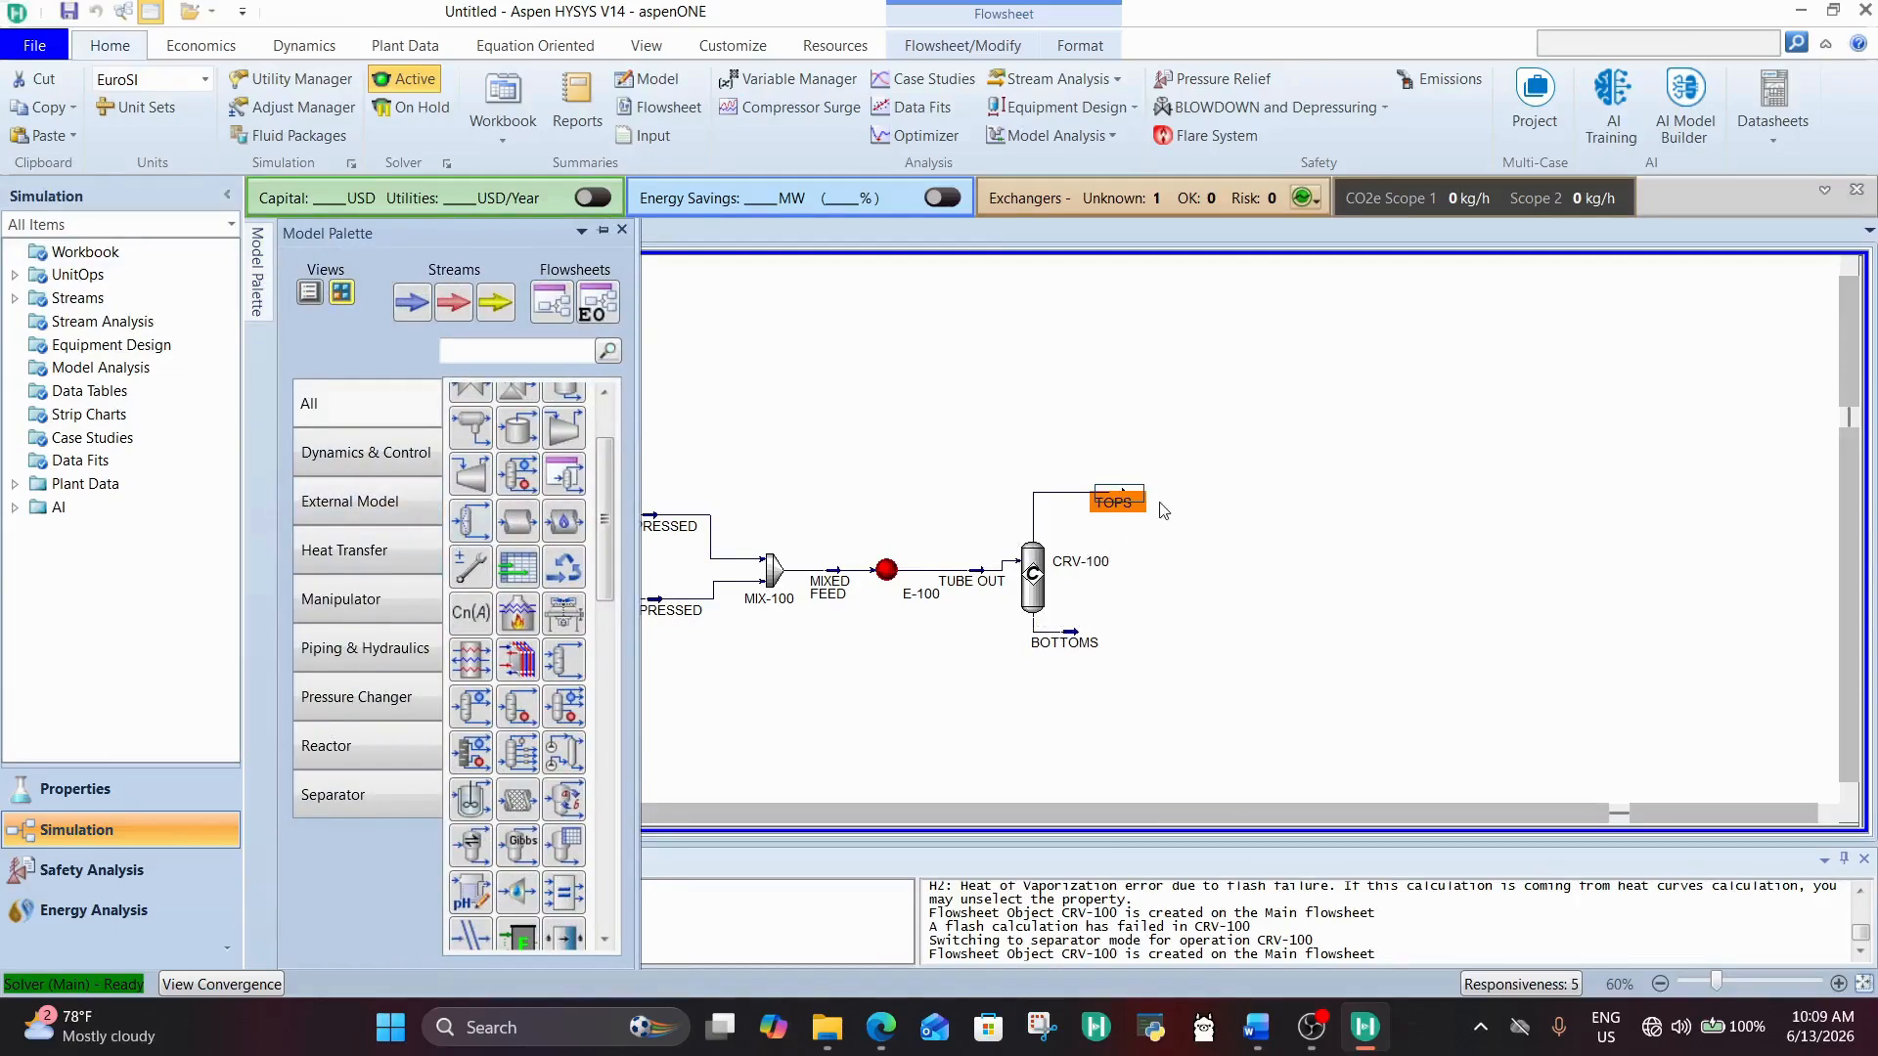
{"action": "left_click", "coordinate": [1166, 538]}
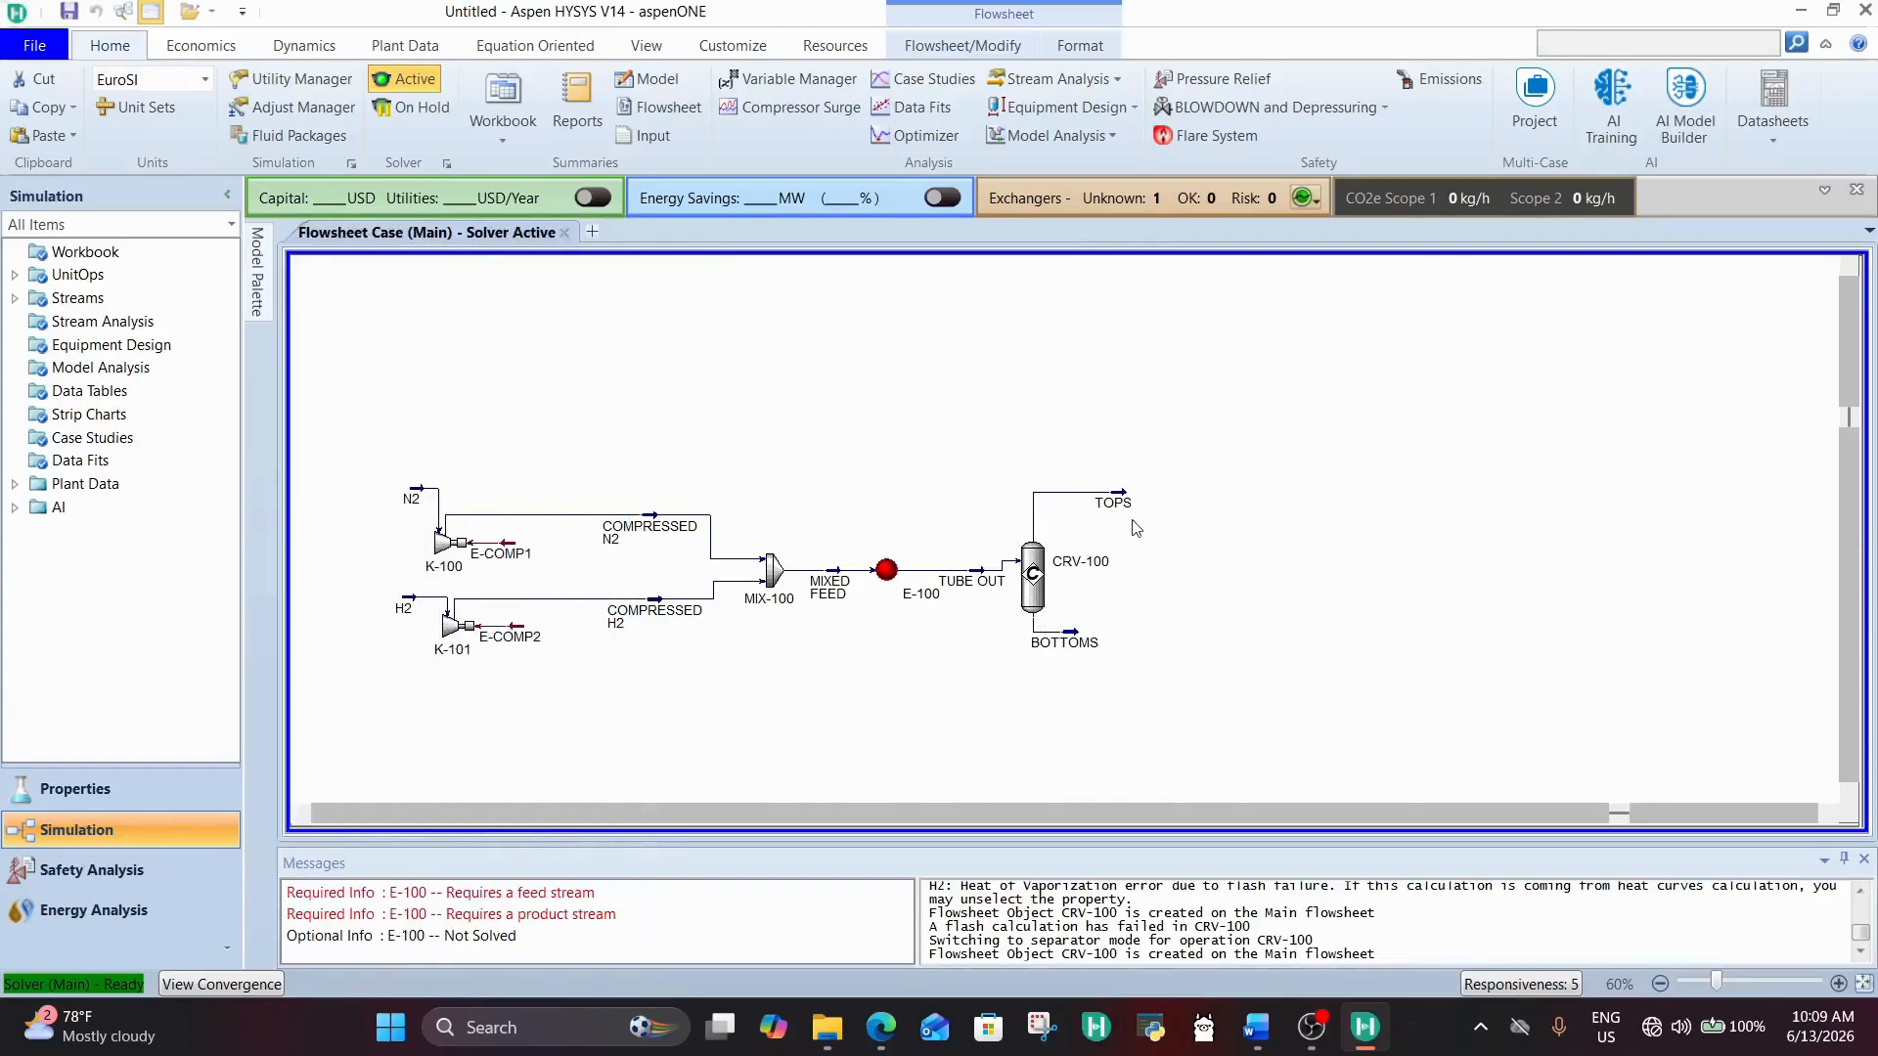
{"action": "left_click_drag", "start_coordinate": [1124, 496], "coordinate": [1150, 475]}
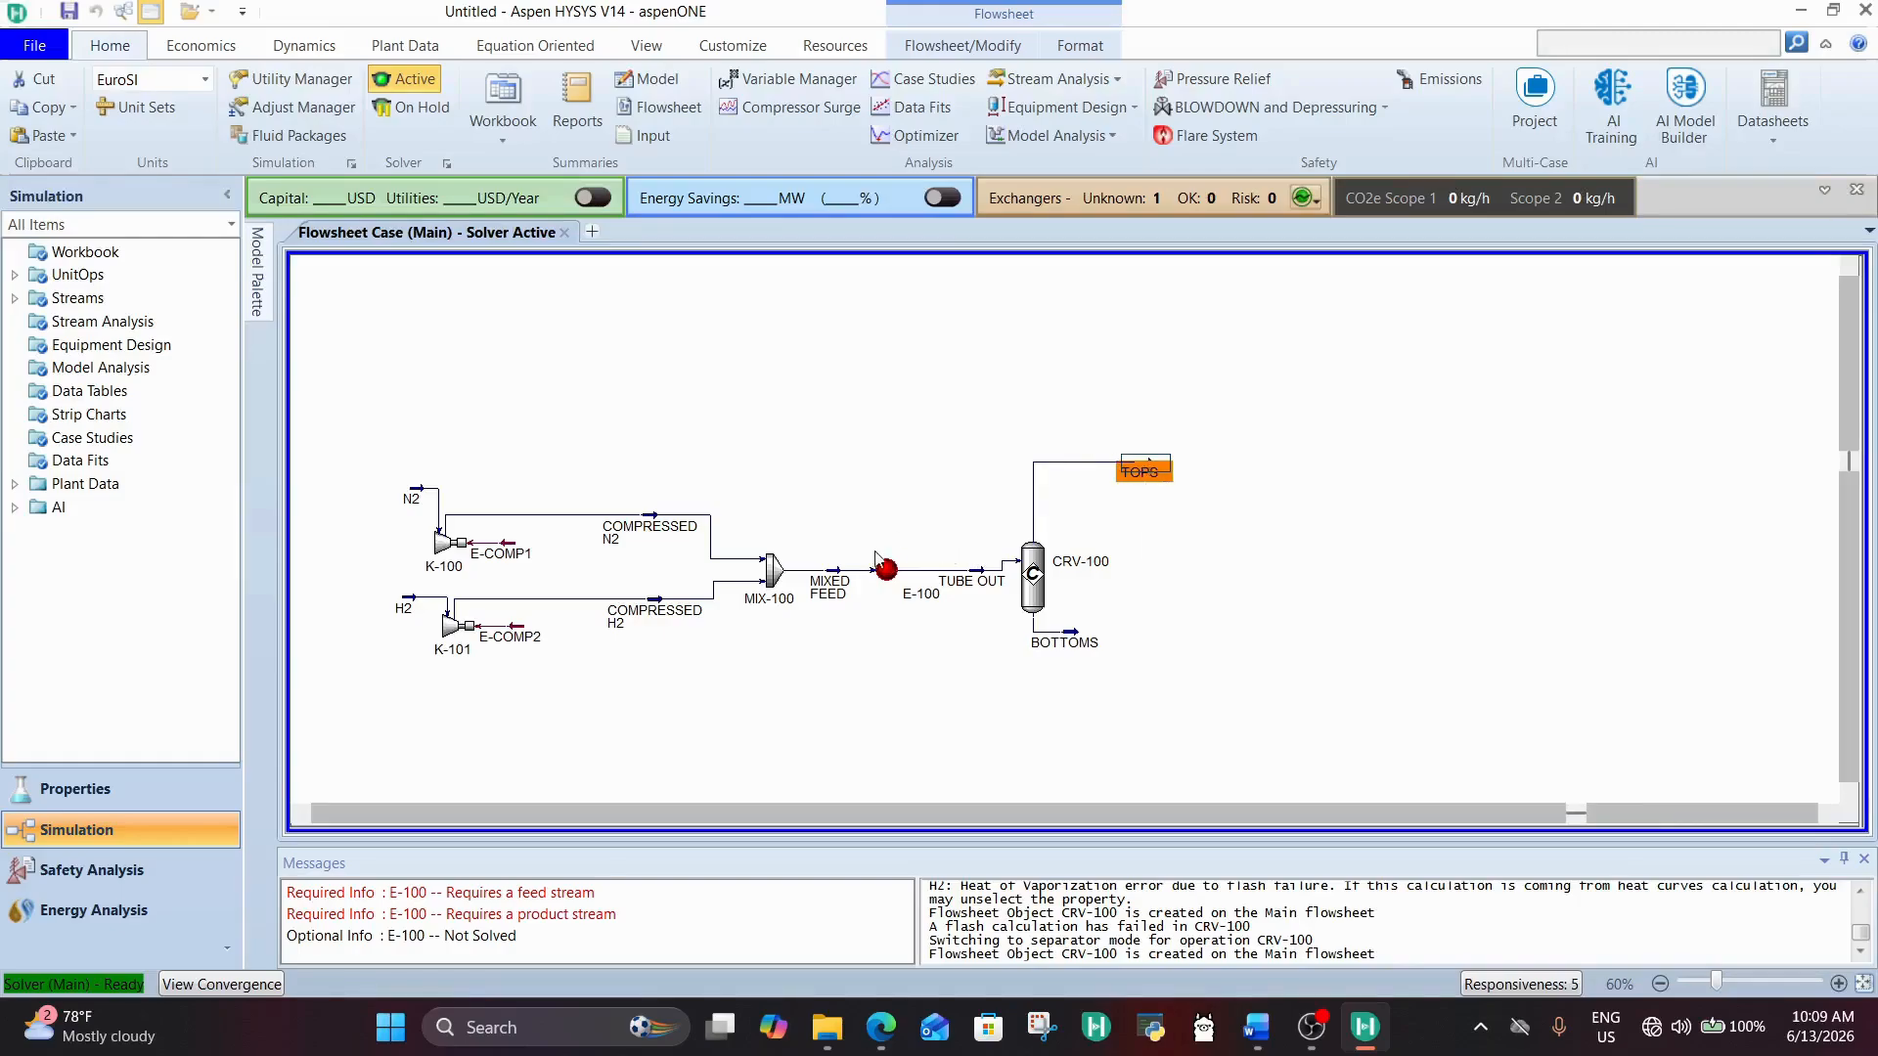
{"action": "left_click", "coordinate": [887, 572]}
{"action": "left_click", "coordinate": [1146, 491]}
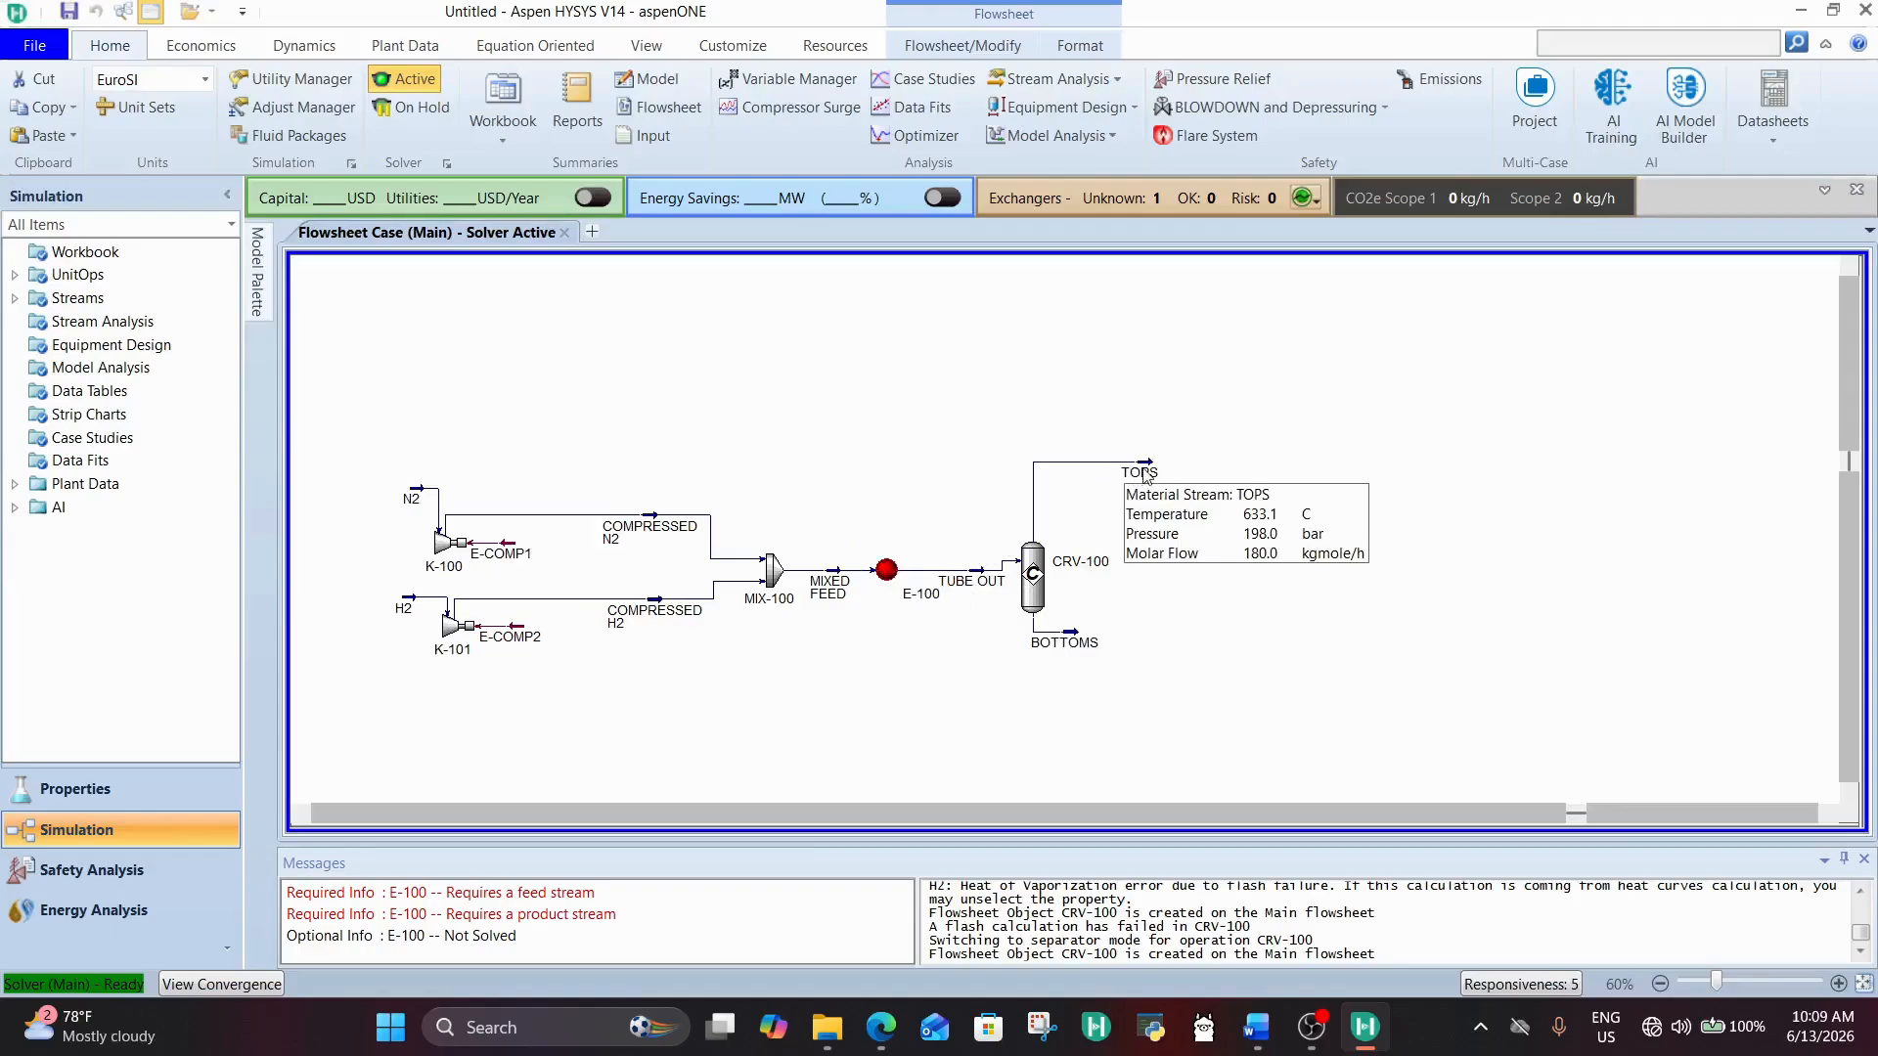
{"action": "left_click", "coordinate": [1145, 474]}
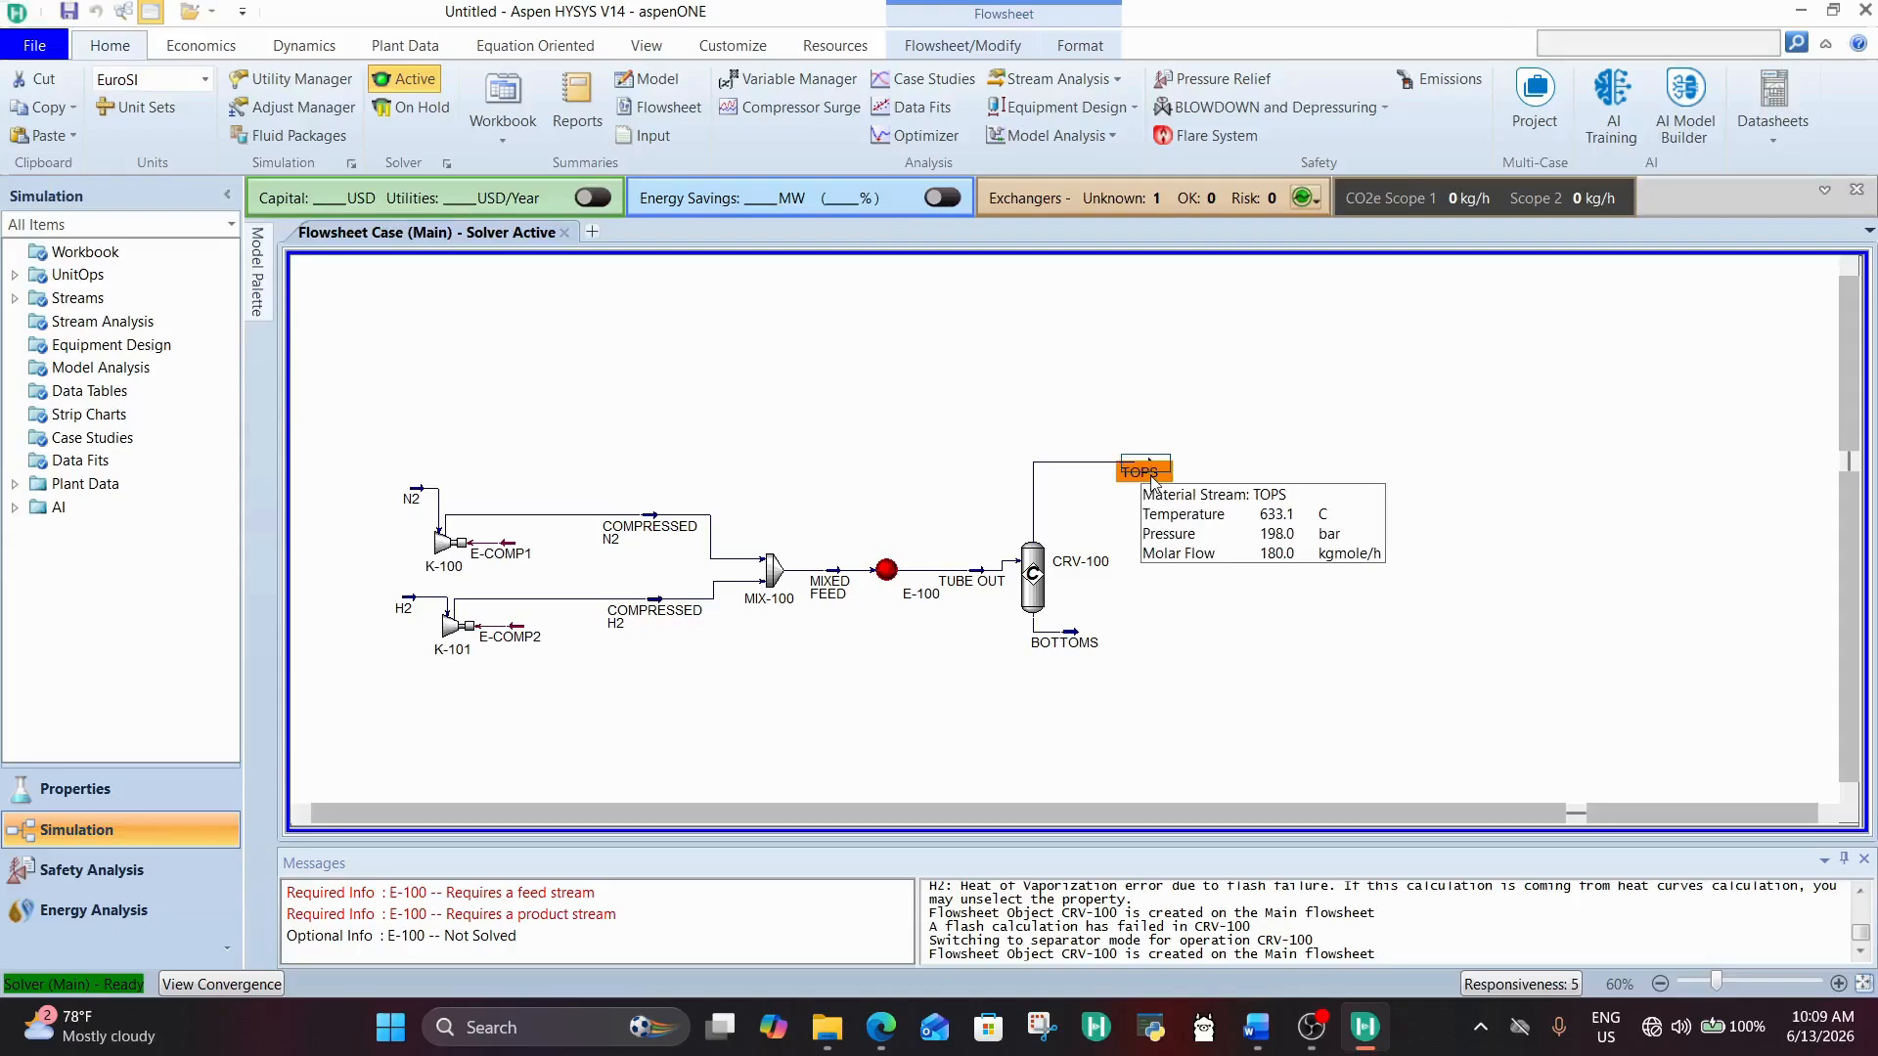
{"action": "mouse_move", "coordinate": [829, 590]}
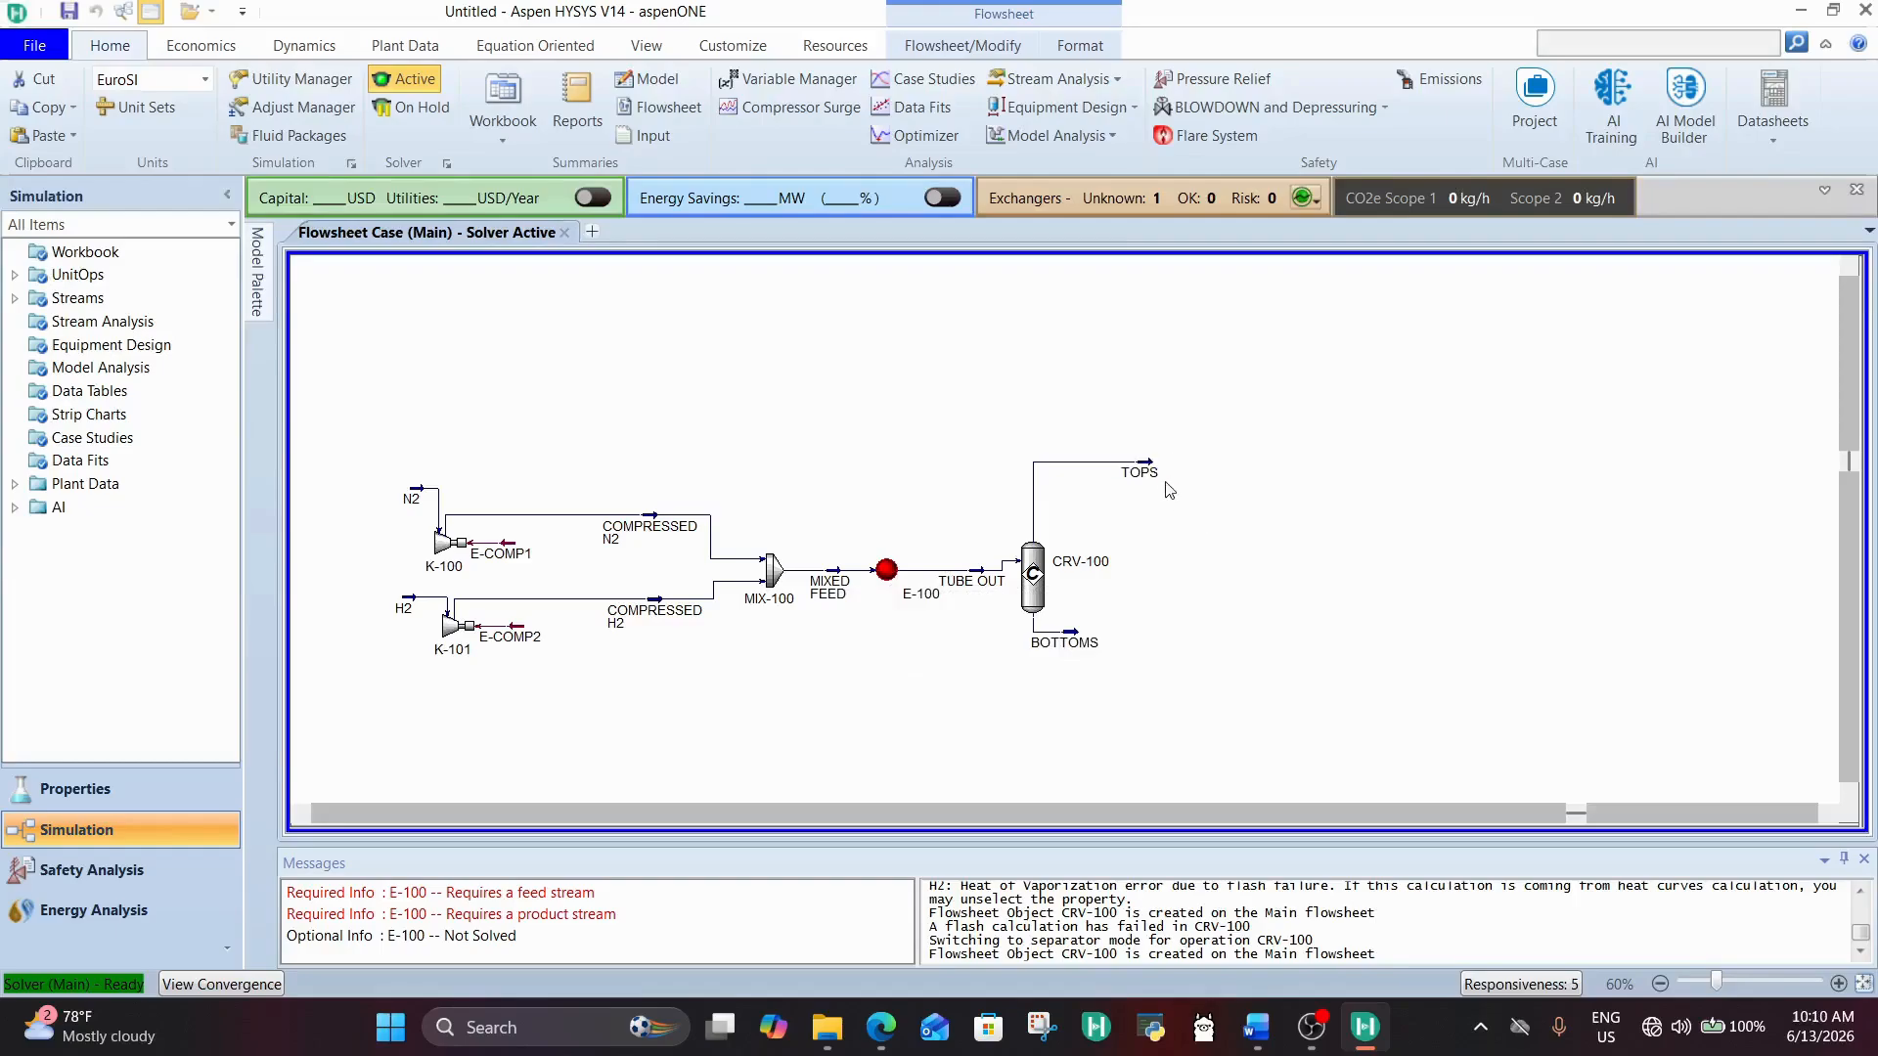
{"action": "mouse_move", "coordinate": [1148, 476]}
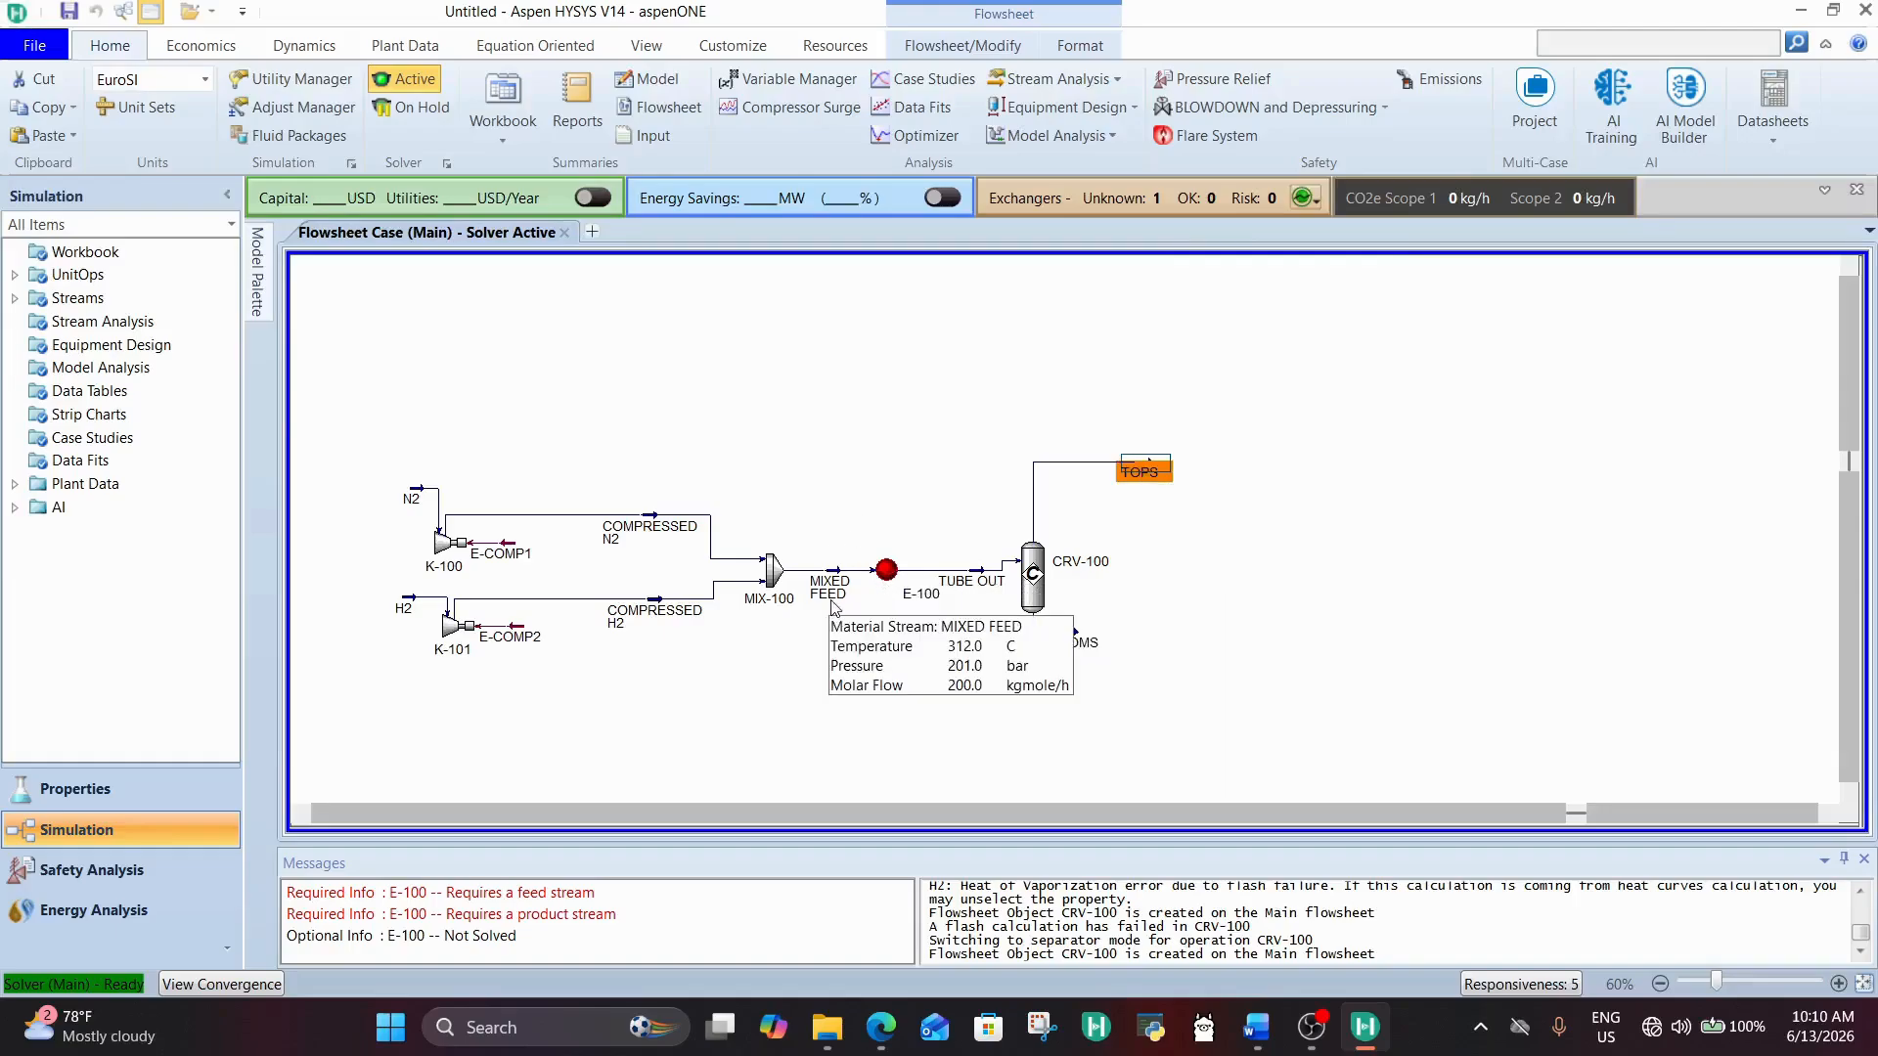
{"action": "mouse_move", "coordinate": [890, 573]}
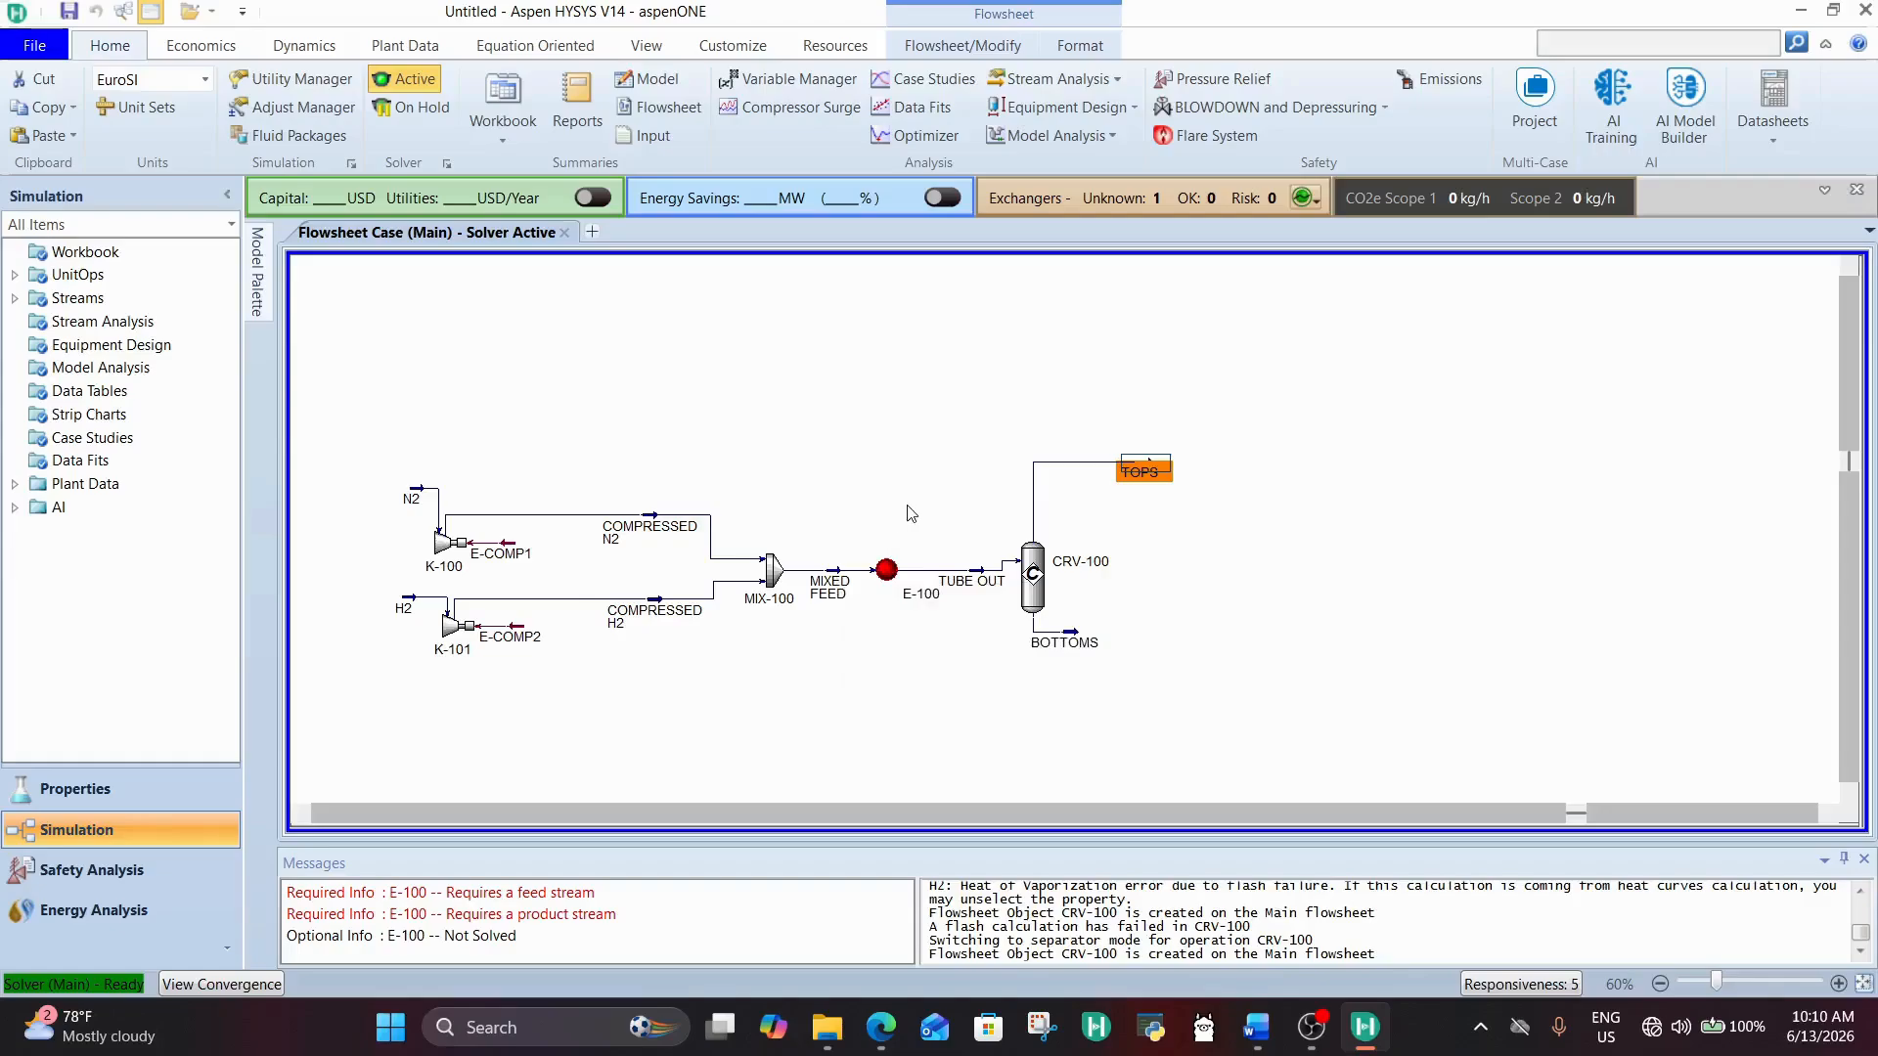
Step: Connect the TOPS stream as the shell side inlet of heat exchanger E-100
{"action": "double_click", "coordinate": [885, 571]}
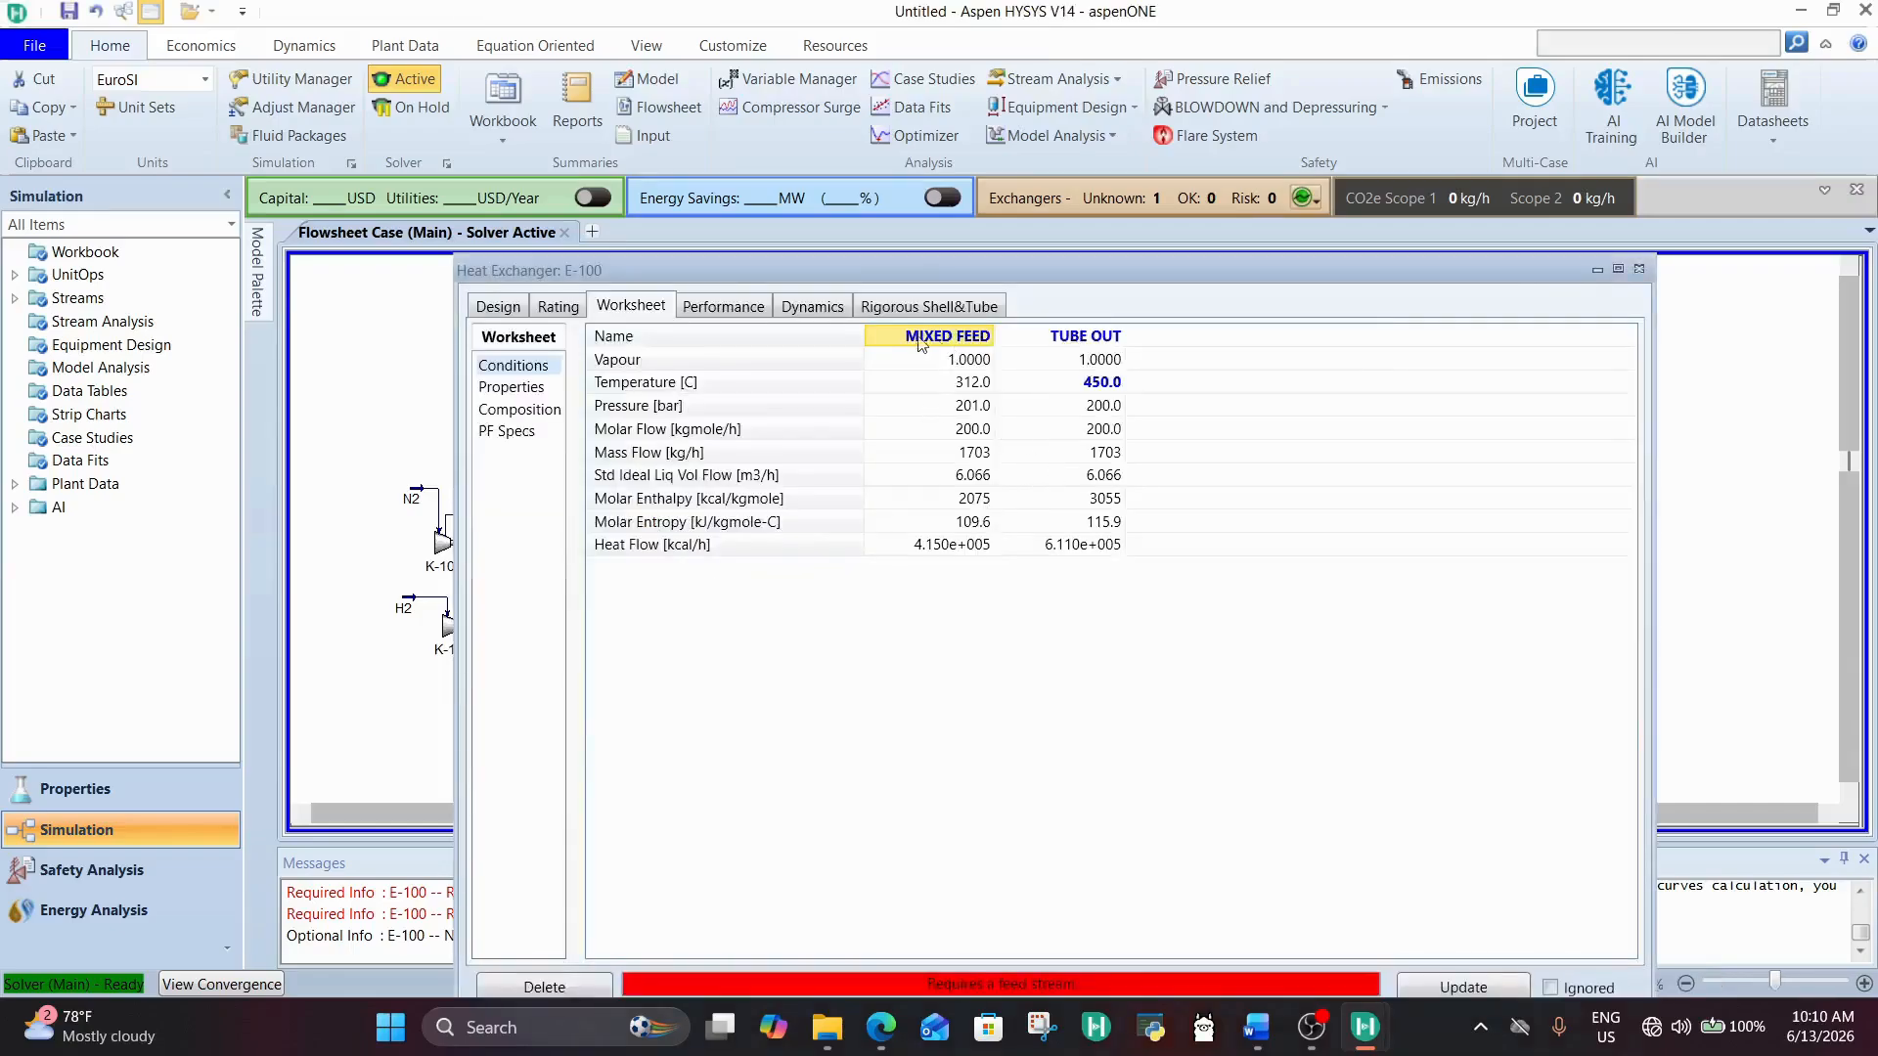
{"action": "left_click_drag", "start_coordinate": [895, 272], "coordinate": [896, 135]}
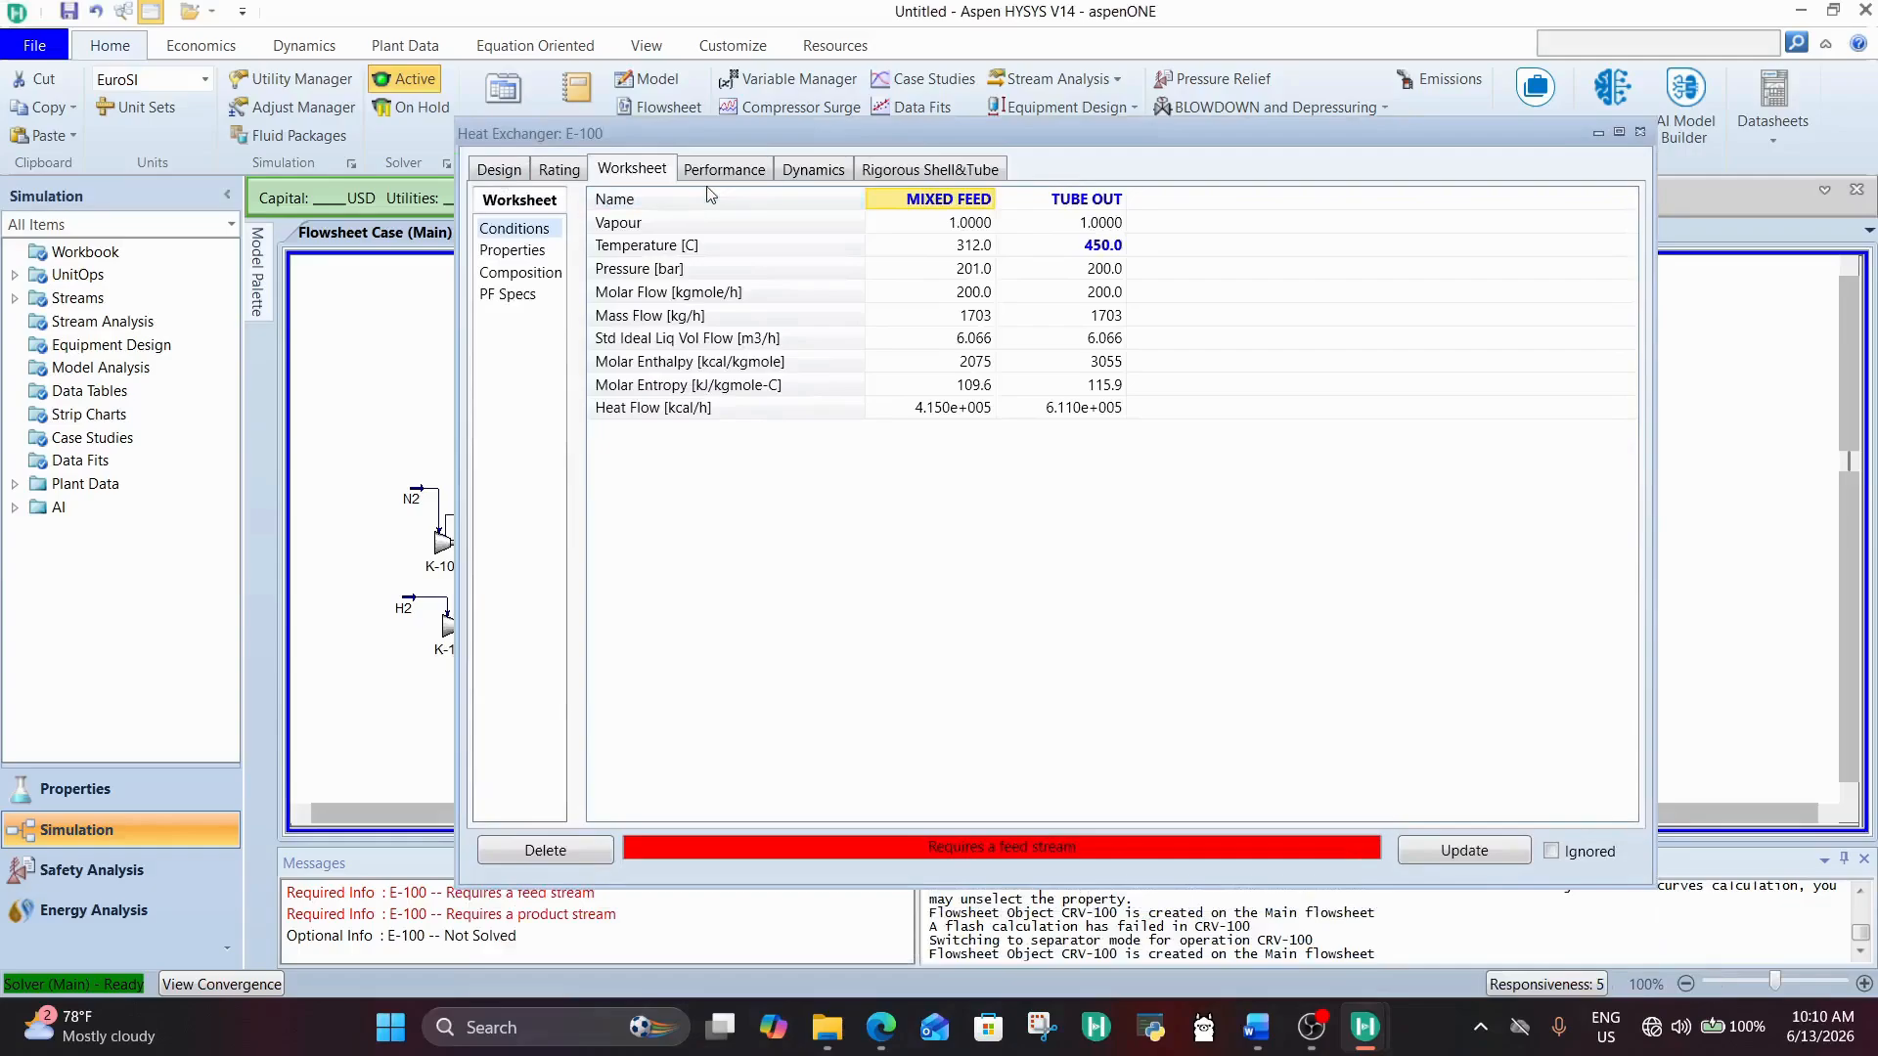
{"action": "left_click", "coordinate": [510, 181]}
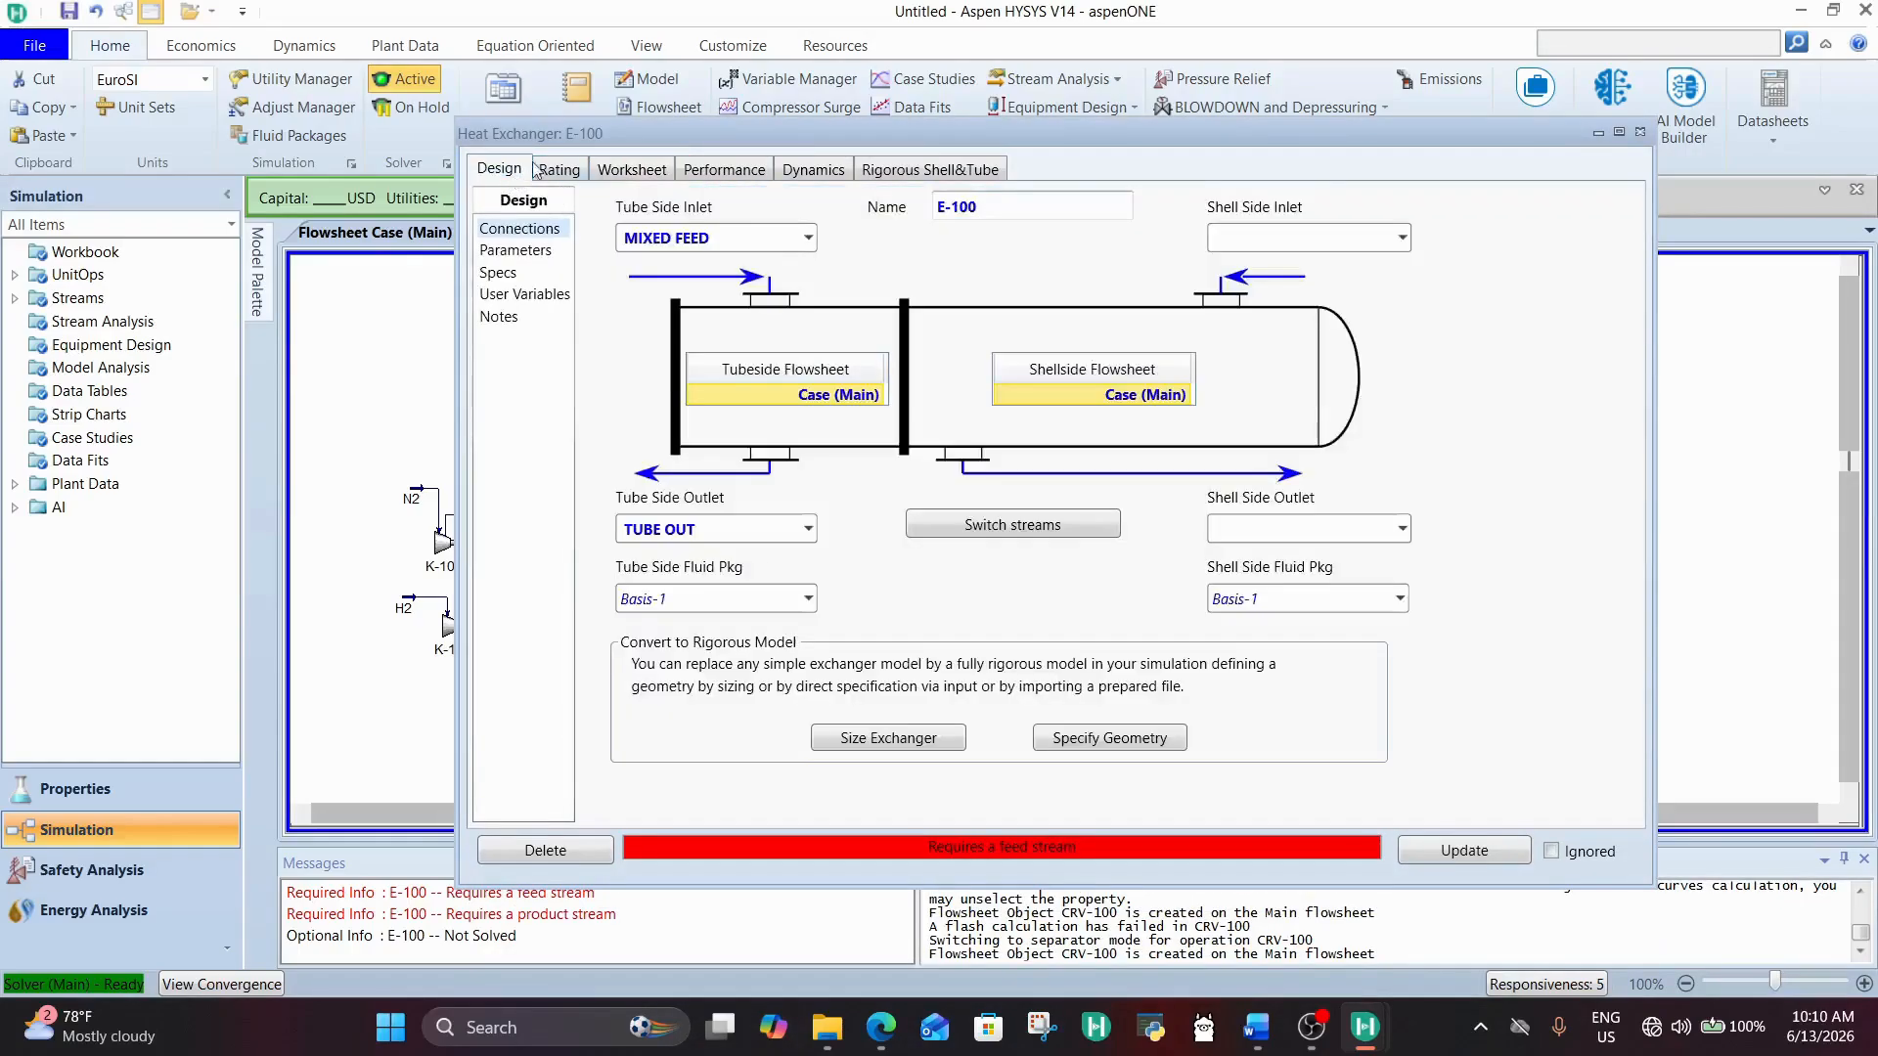
{"action": "left_click", "coordinate": [1402, 238]}
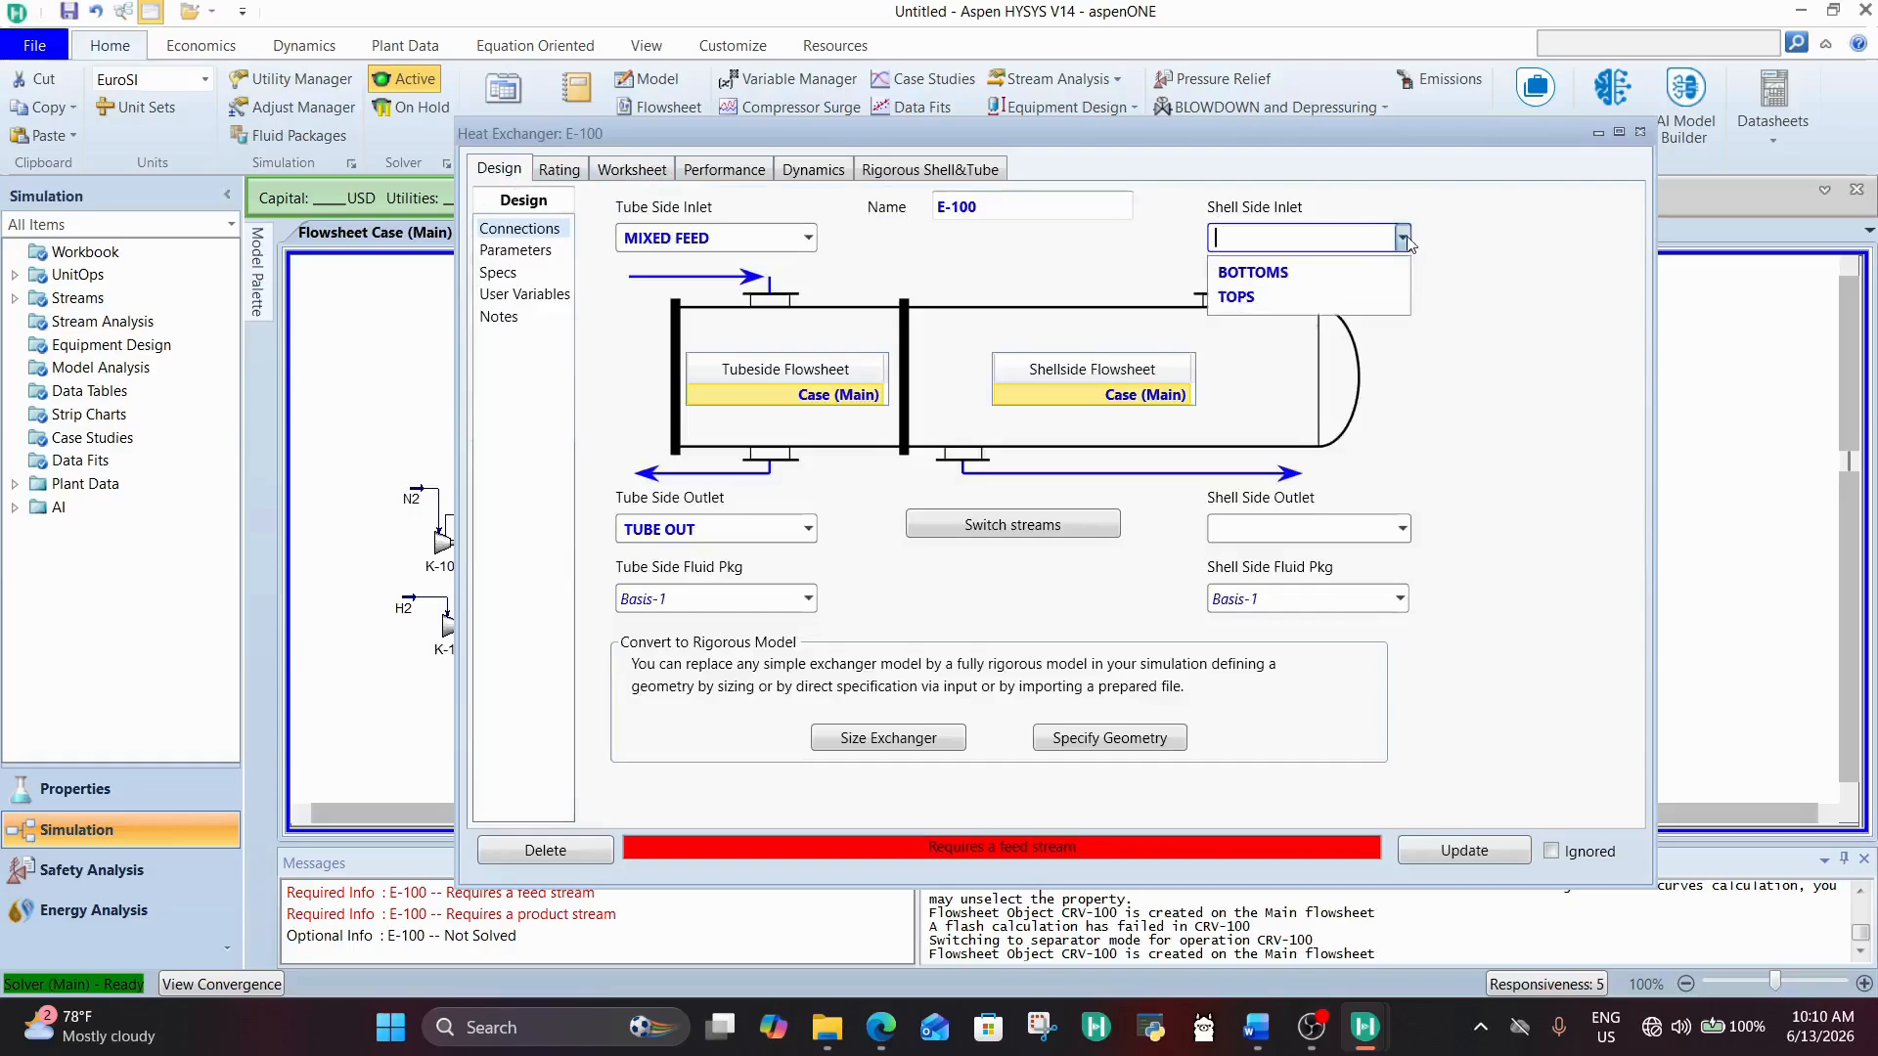
{"action": "left_click", "coordinate": [1335, 296]}
Step: Create a shell side outlet stream named SHELL OUT for heat exchanger E-100
{"action": "left_click", "coordinate": [1316, 526]}
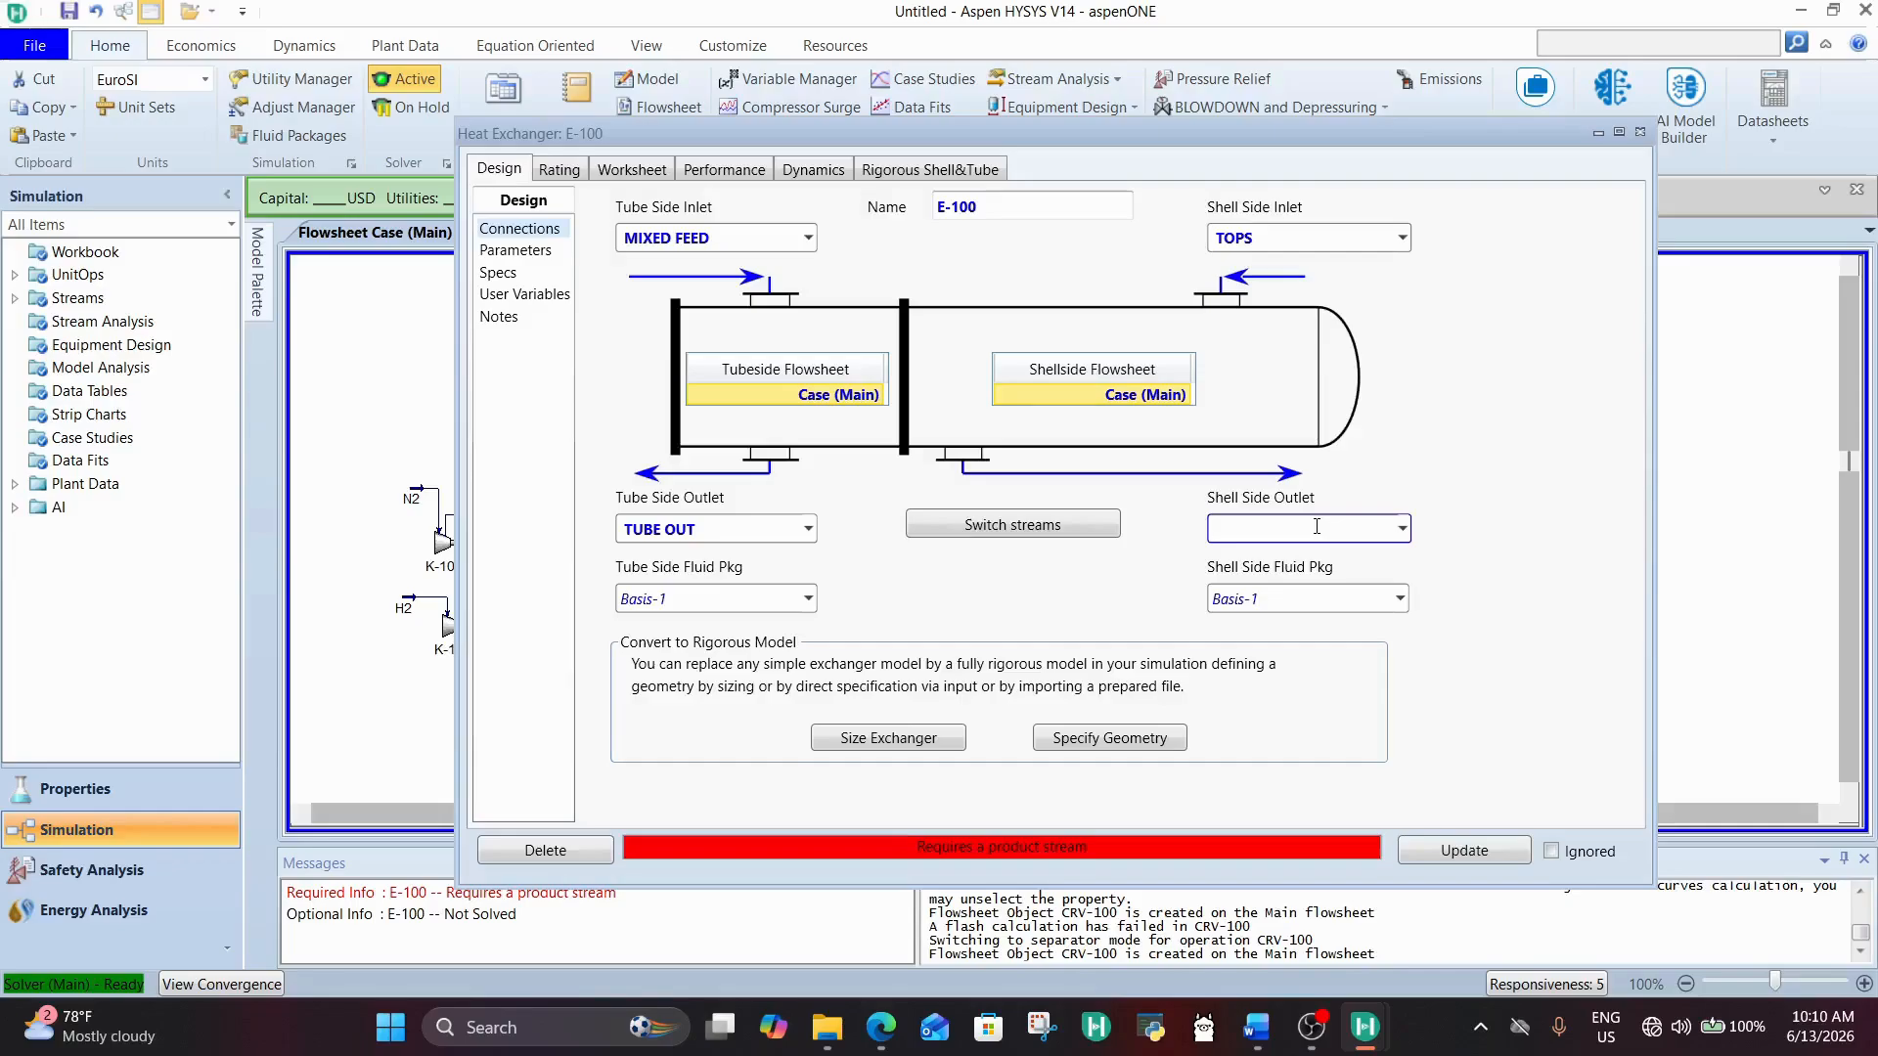
{"action": "type", "text": "She"}
{"action": "key", "text": "BackSpace"}
{"action": "key", "text": "BackSpace"}
{"action": "key", "text": "BackSpace"}
{"action": "key", "text": "BackSpace"}
{"action": "type", "text": "SHELL OUT"}
{"action": "key", "text": "Return"}
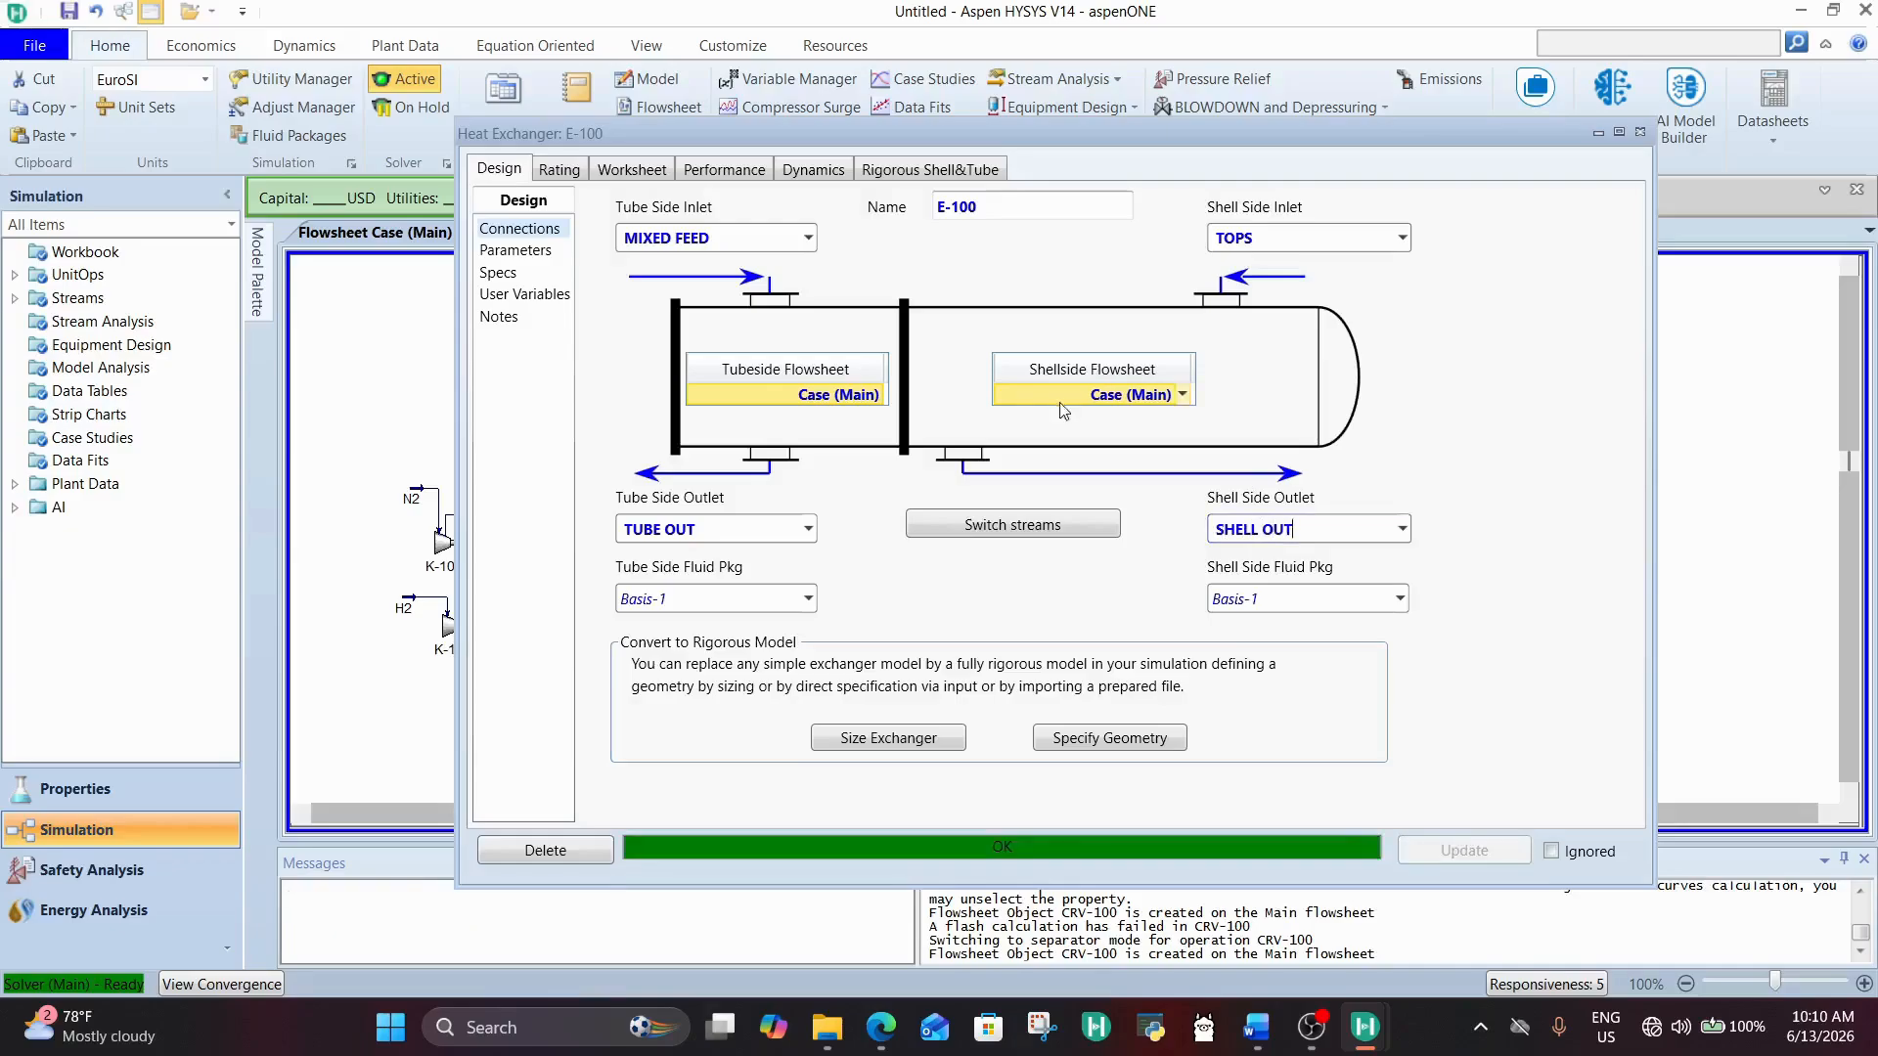
Step: Examine E-100's stream conditions, comparing the SHELL OUT and TUBE OUT temperatures, and close the exchanger
{"action": "left_click", "coordinate": [634, 170]}
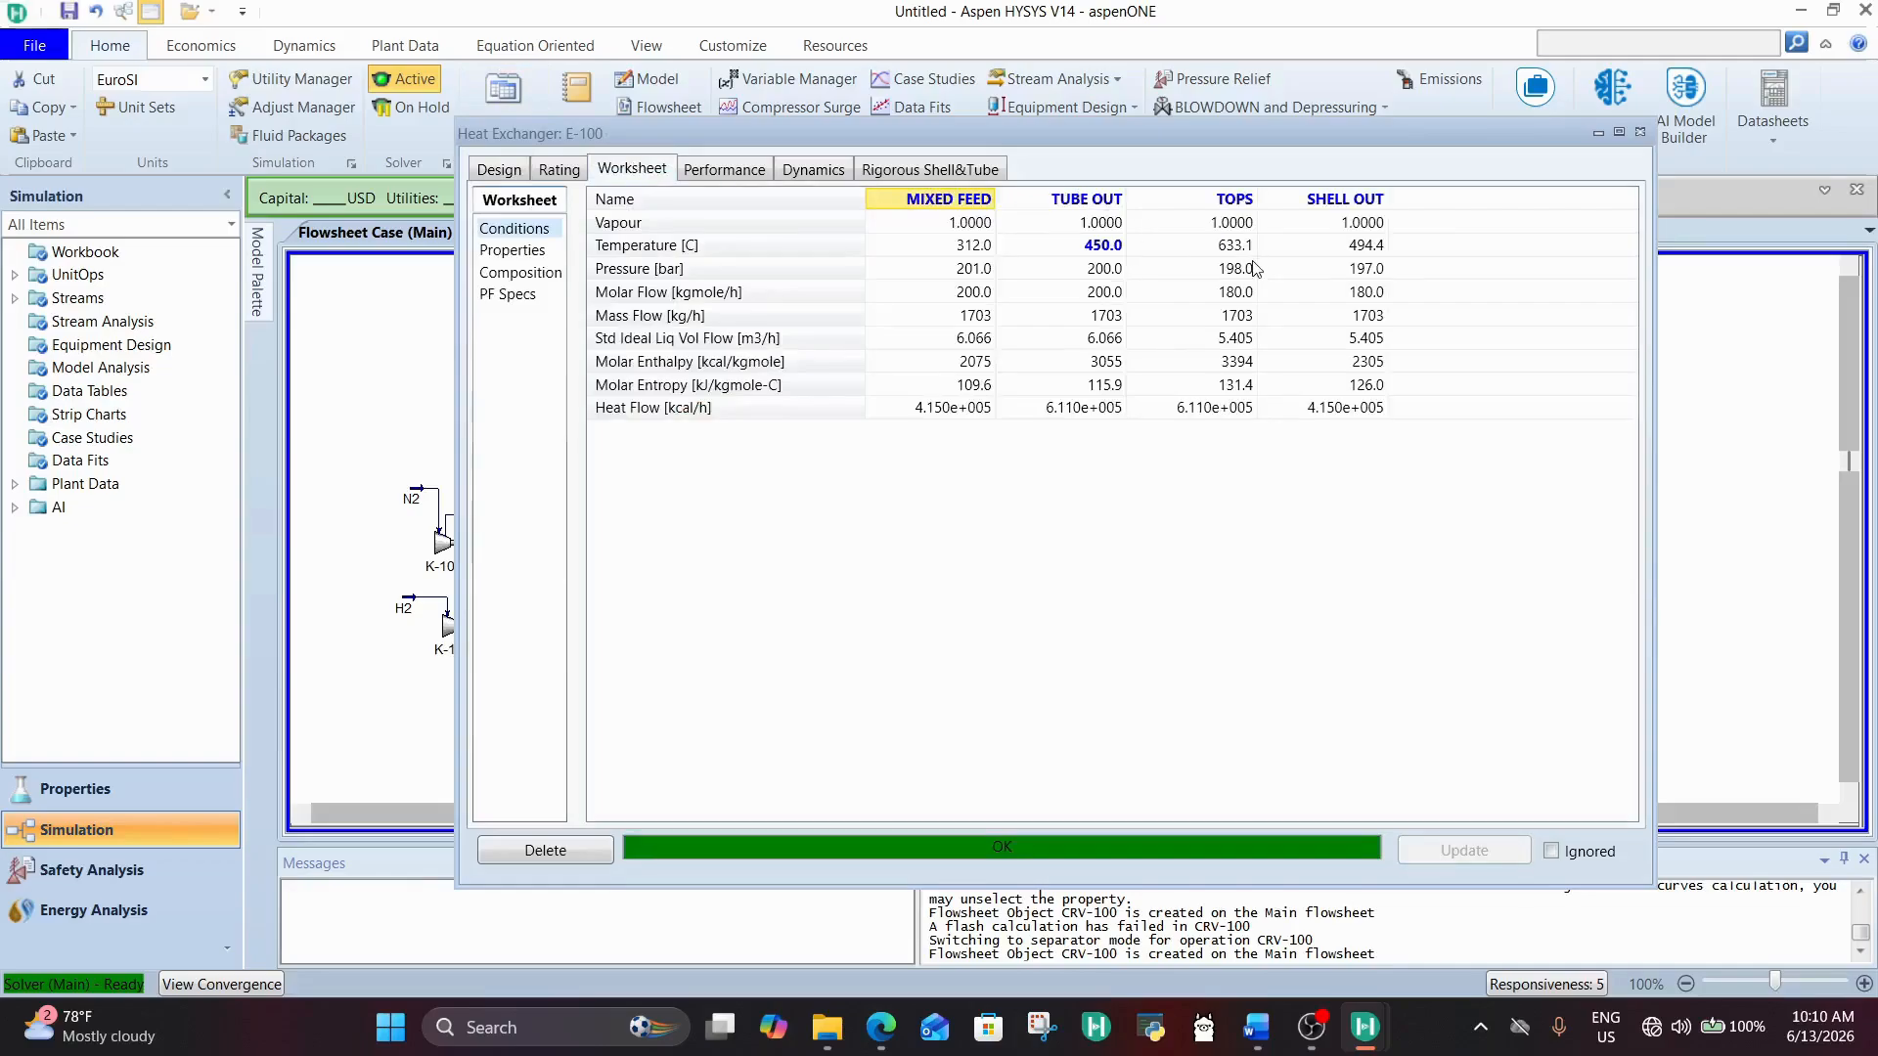
{"action": "left_click", "coordinate": [1362, 252]}
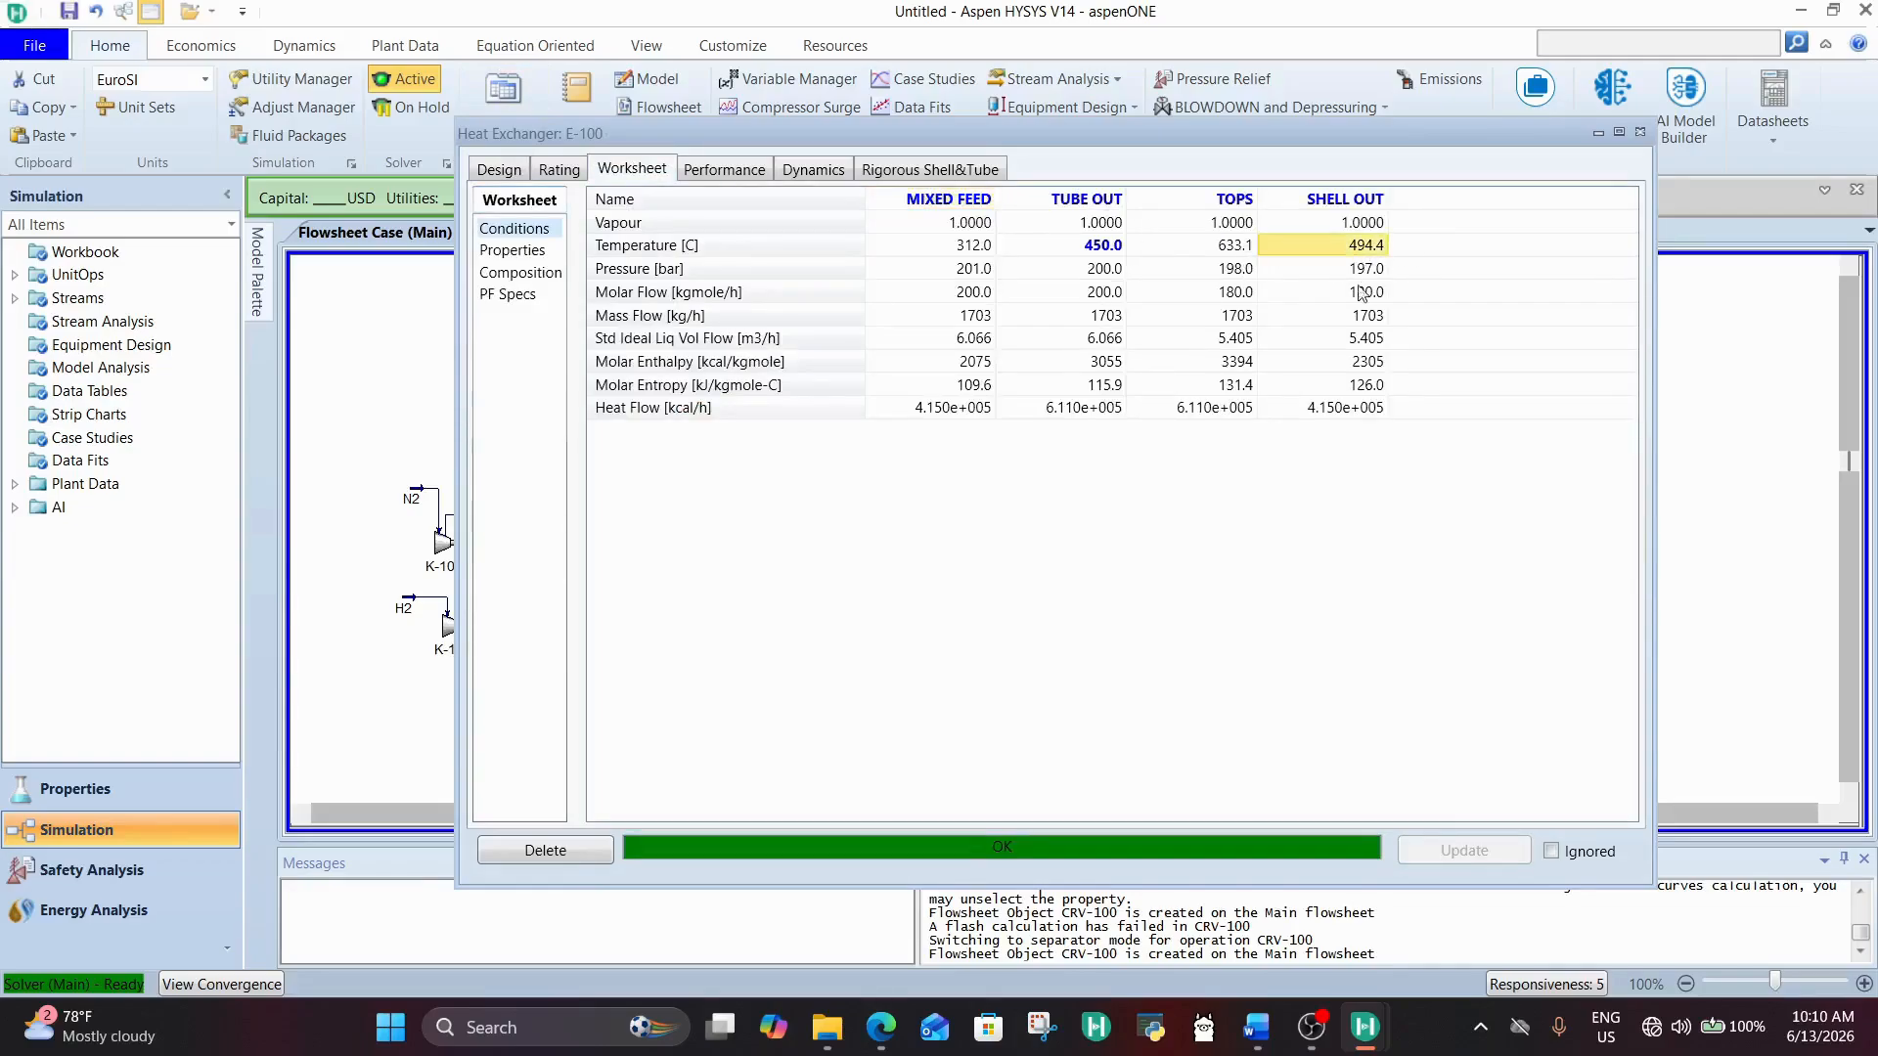
{"action": "mouse_move", "coordinate": [1357, 305]}
{"action": "left_click", "coordinate": [1105, 245]}
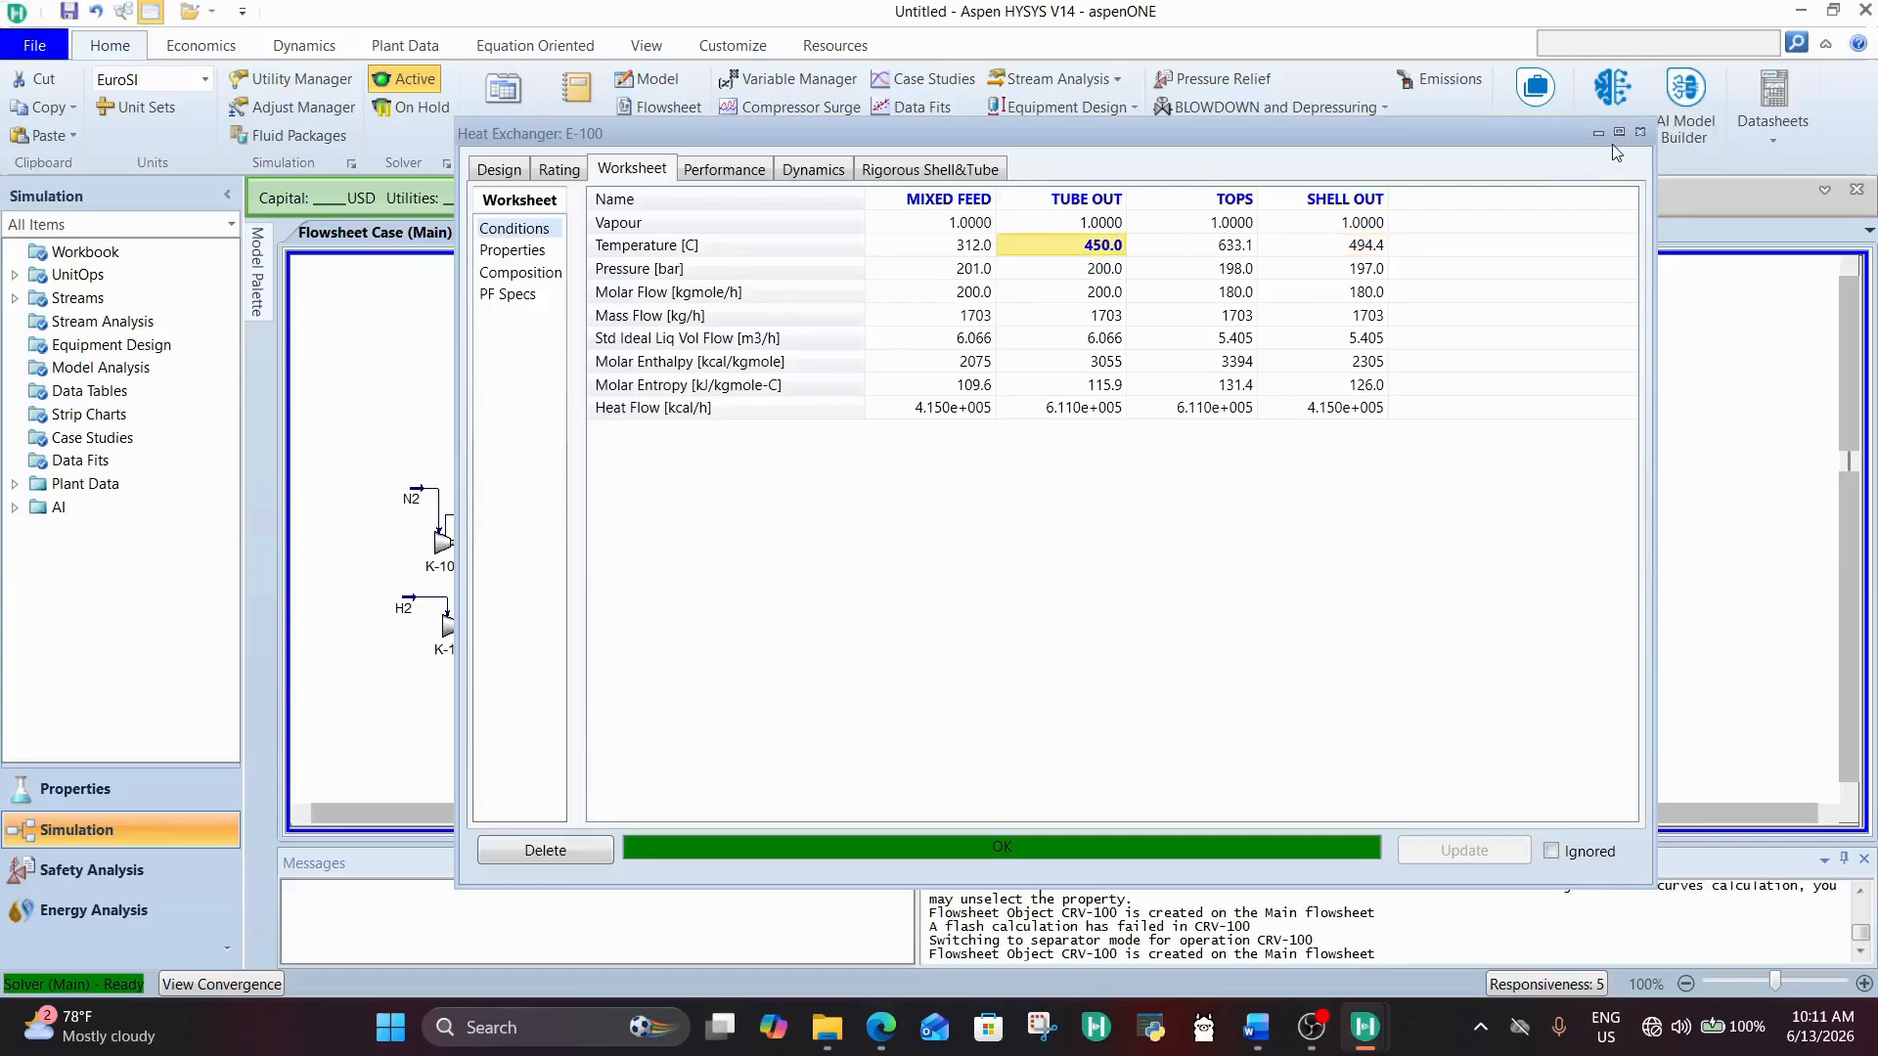
{"action": "left_click", "coordinate": [1638, 132]}
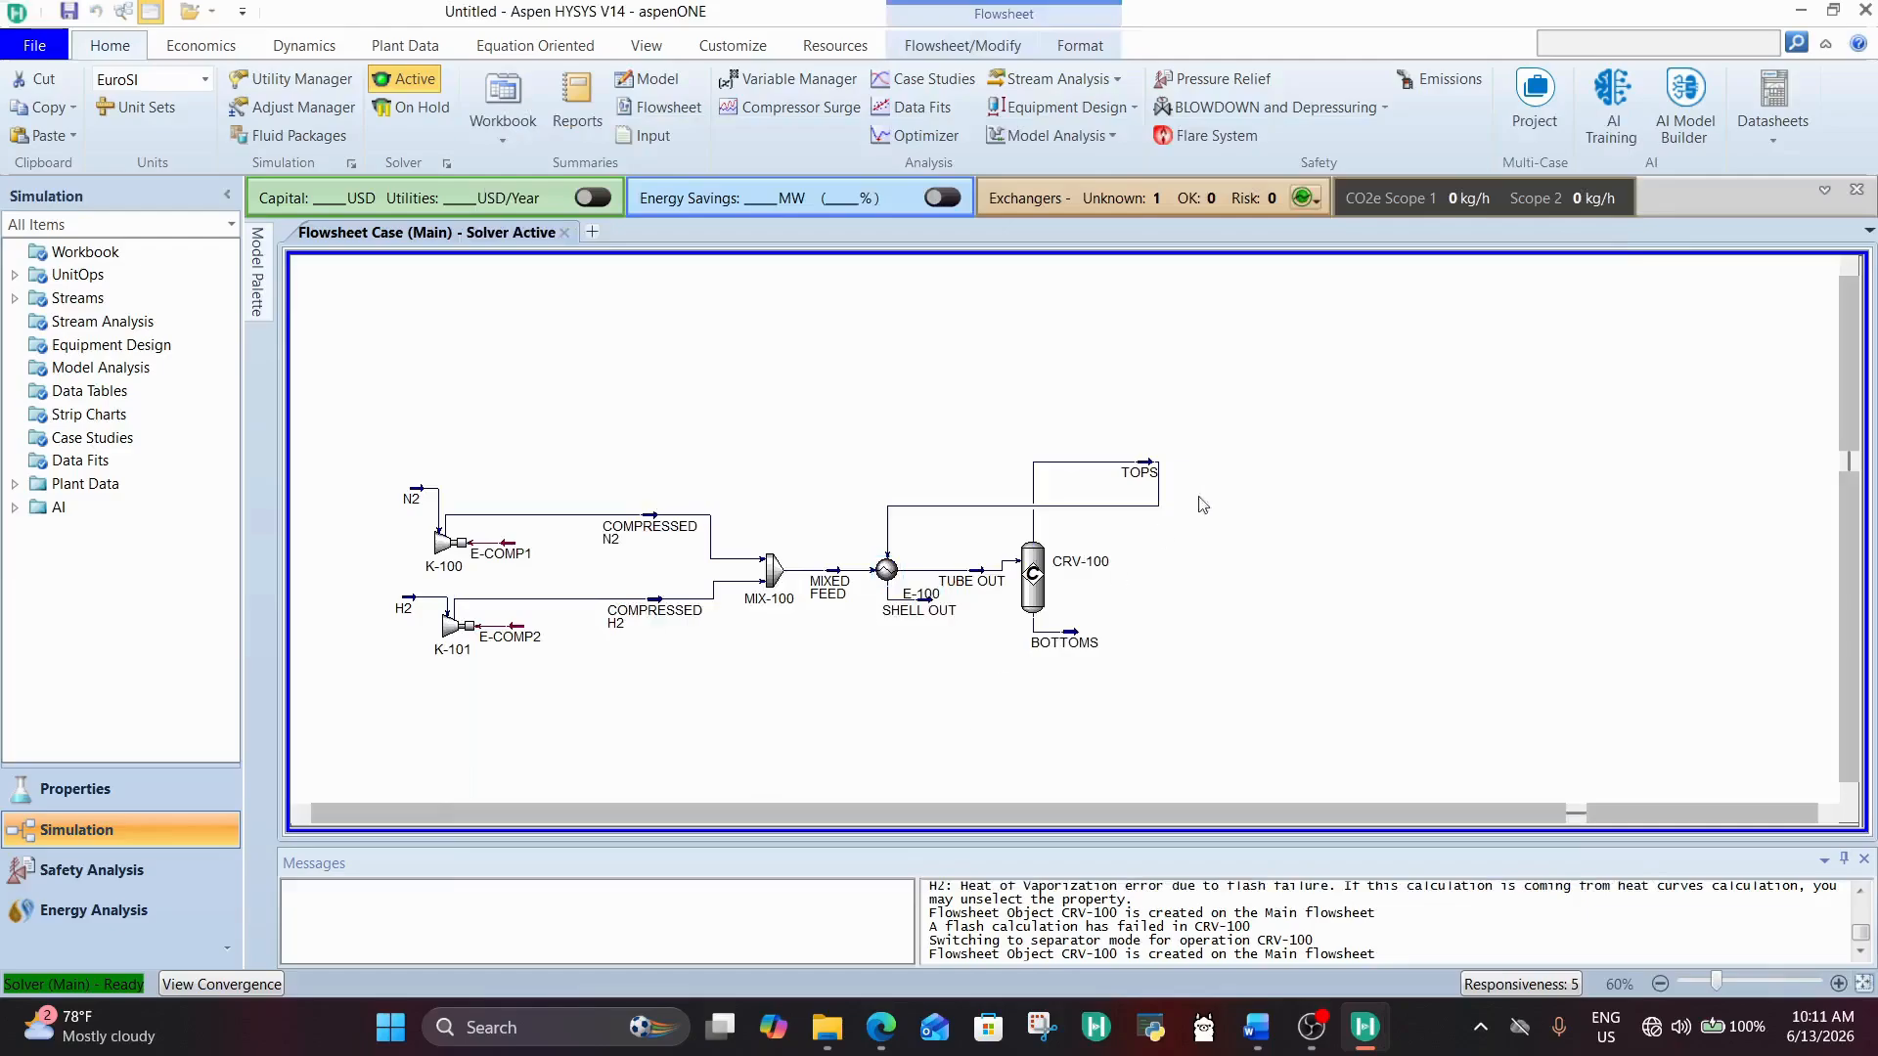
Step: Rotate the TOPS stream symbol by 180 degrees so that its arrow points back toward E-100
{"action": "left_click", "coordinate": [1144, 471]}
{"action": "left_click", "coordinate": [968, 45]}
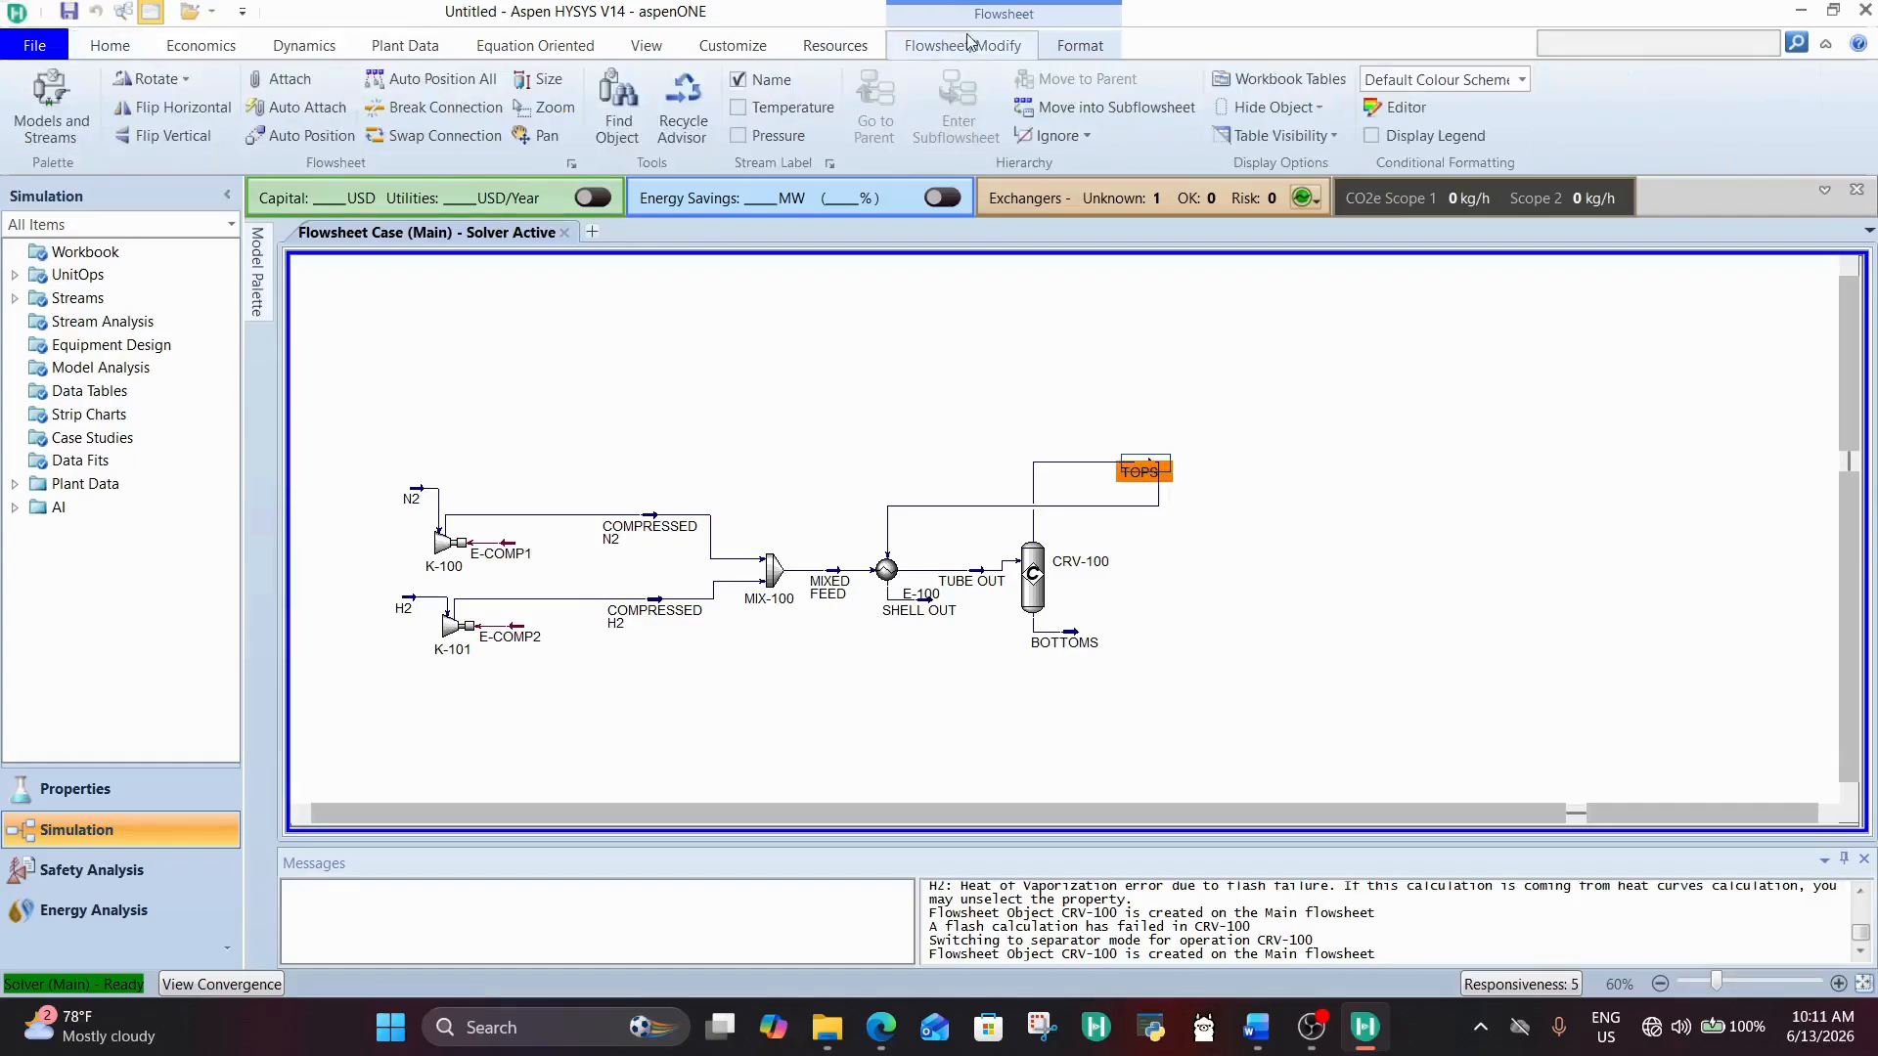
{"action": "left_click", "coordinate": [154, 78]}
{"action": "left_click", "coordinate": [154, 78]}
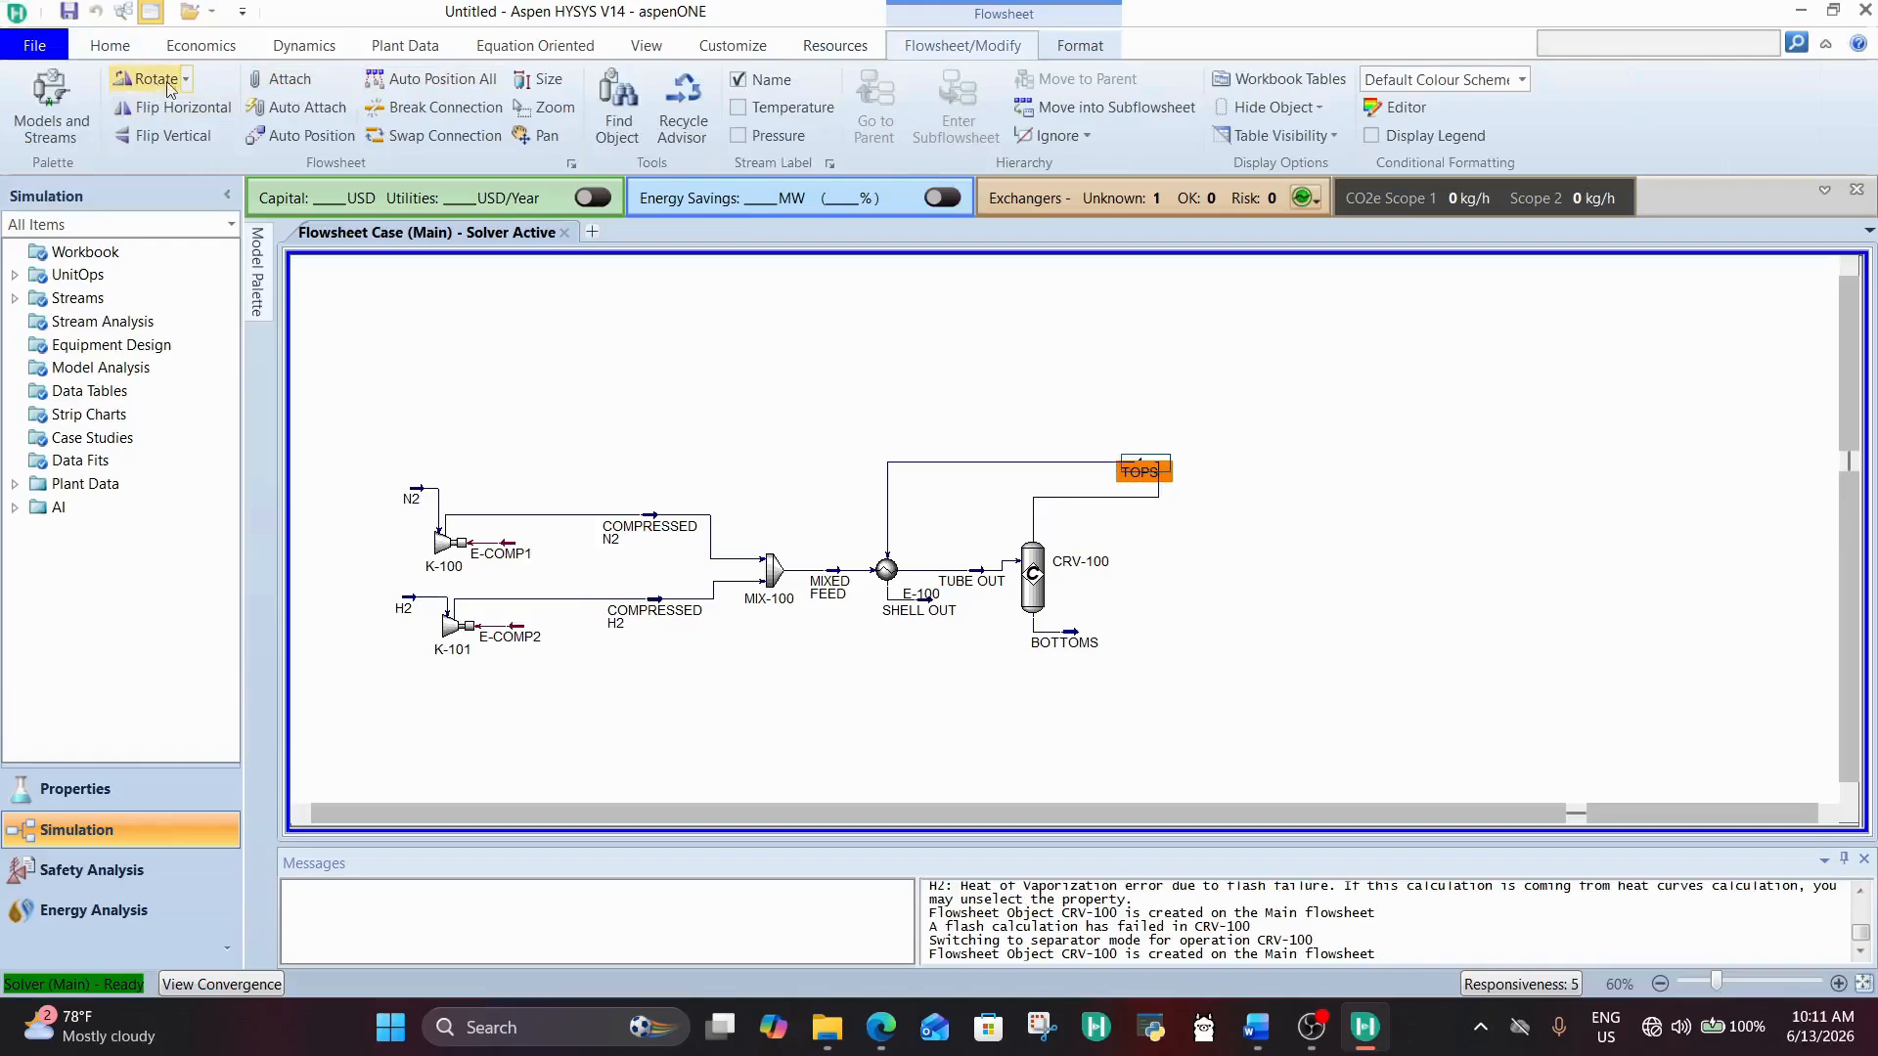
{"action": "left_click", "coordinate": [1343, 461]}
Step: Rearrange the flowsheet with TOPS above and between E-100 and CRV-100, and SHELL OUT below and beyond the reactor
{"action": "left_click_drag", "start_coordinate": [924, 609], "coordinate": [1067, 786]}
{"action": "left_click", "coordinate": [1240, 682]}
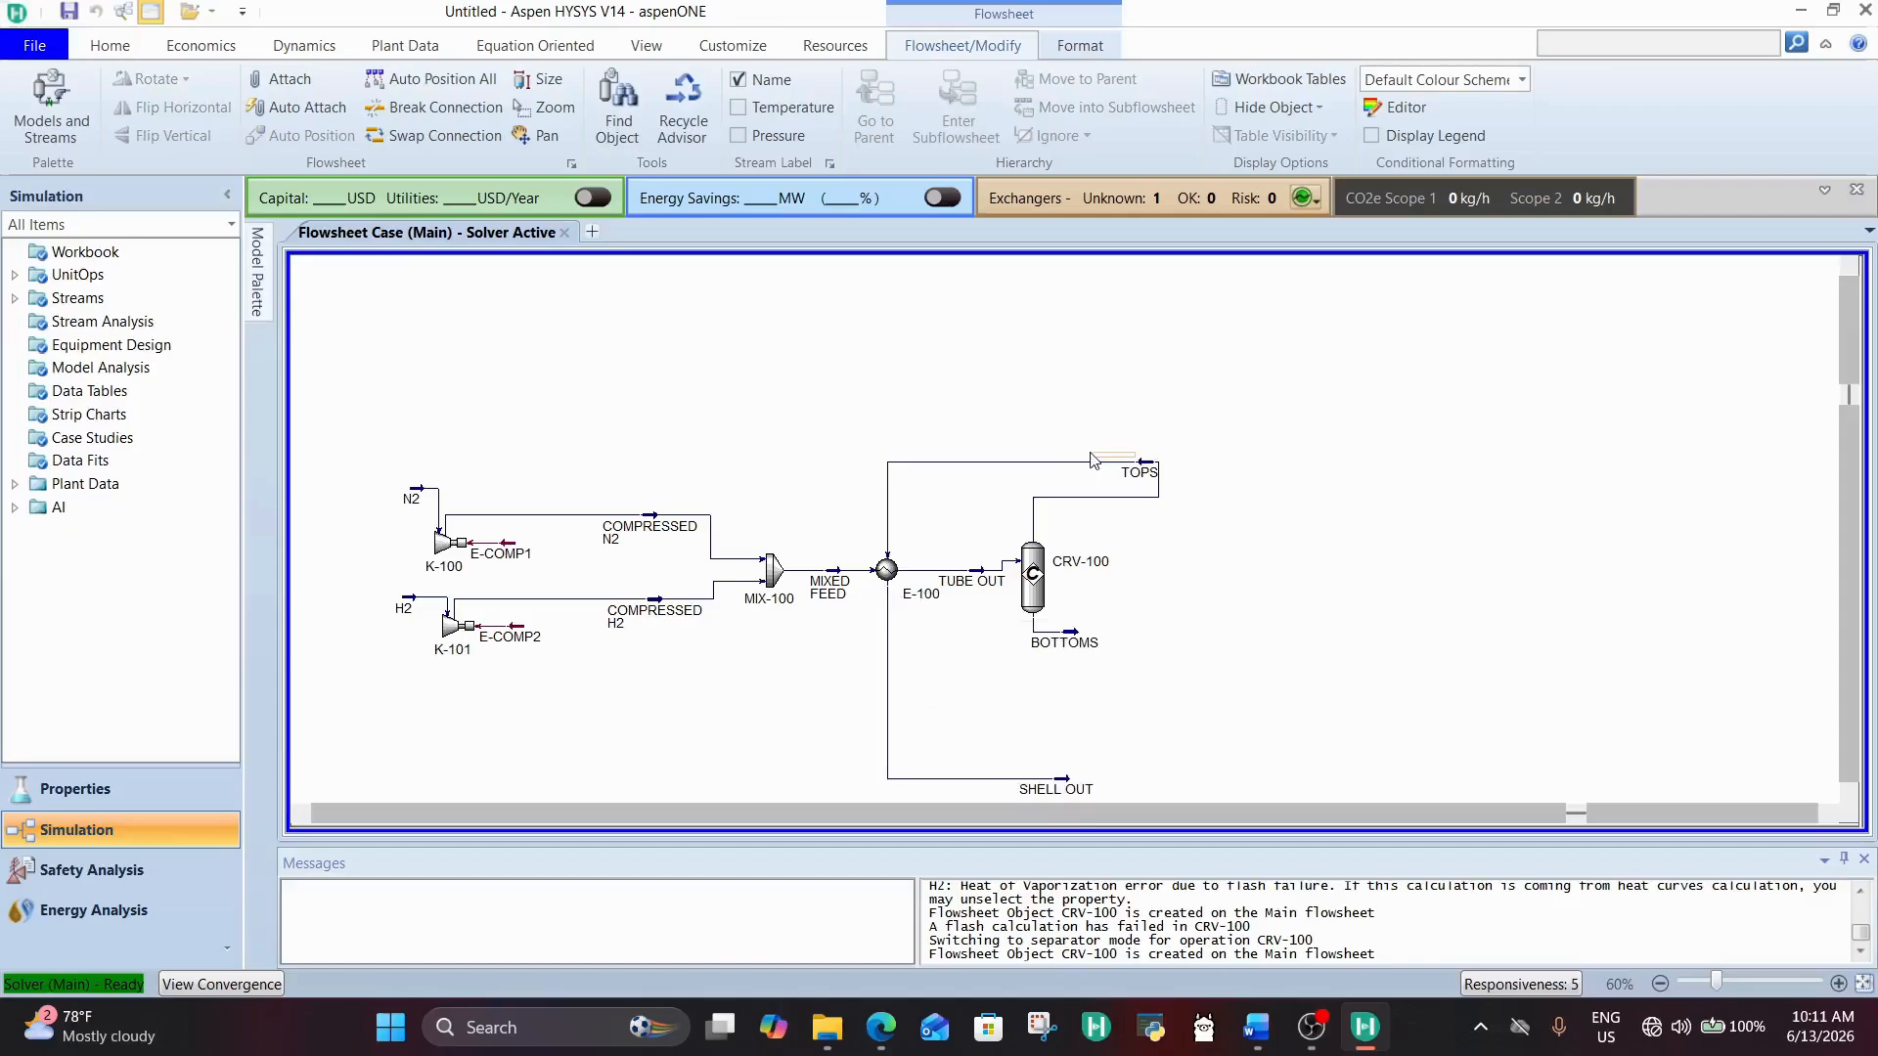
{"action": "left_click_drag", "start_coordinate": [1156, 477], "coordinate": [999, 395]}
{"action": "left_click", "coordinate": [1184, 410]}
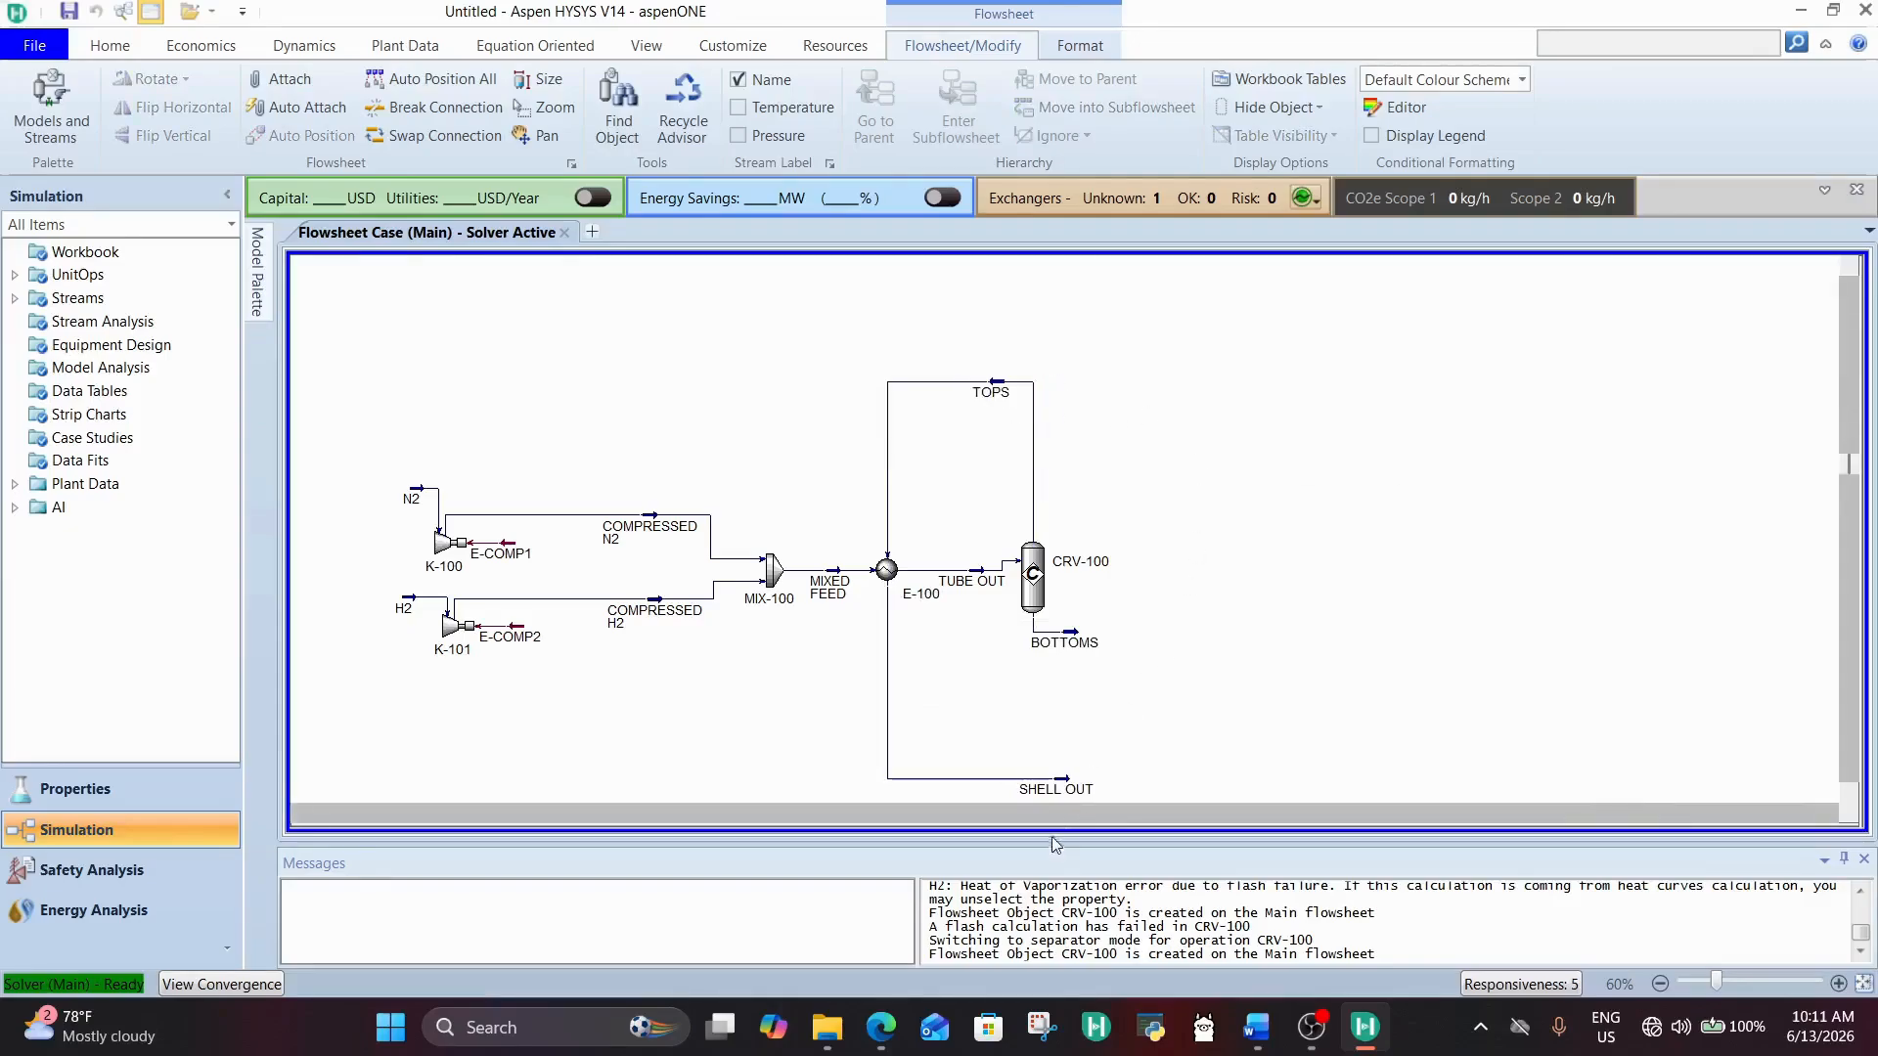
{"action": "left_click_drag", "start_coordinate": [1056, 779], "coordinate": [1139, 745]}
{"action": "left_click", "coordinate": [1282, 713]}
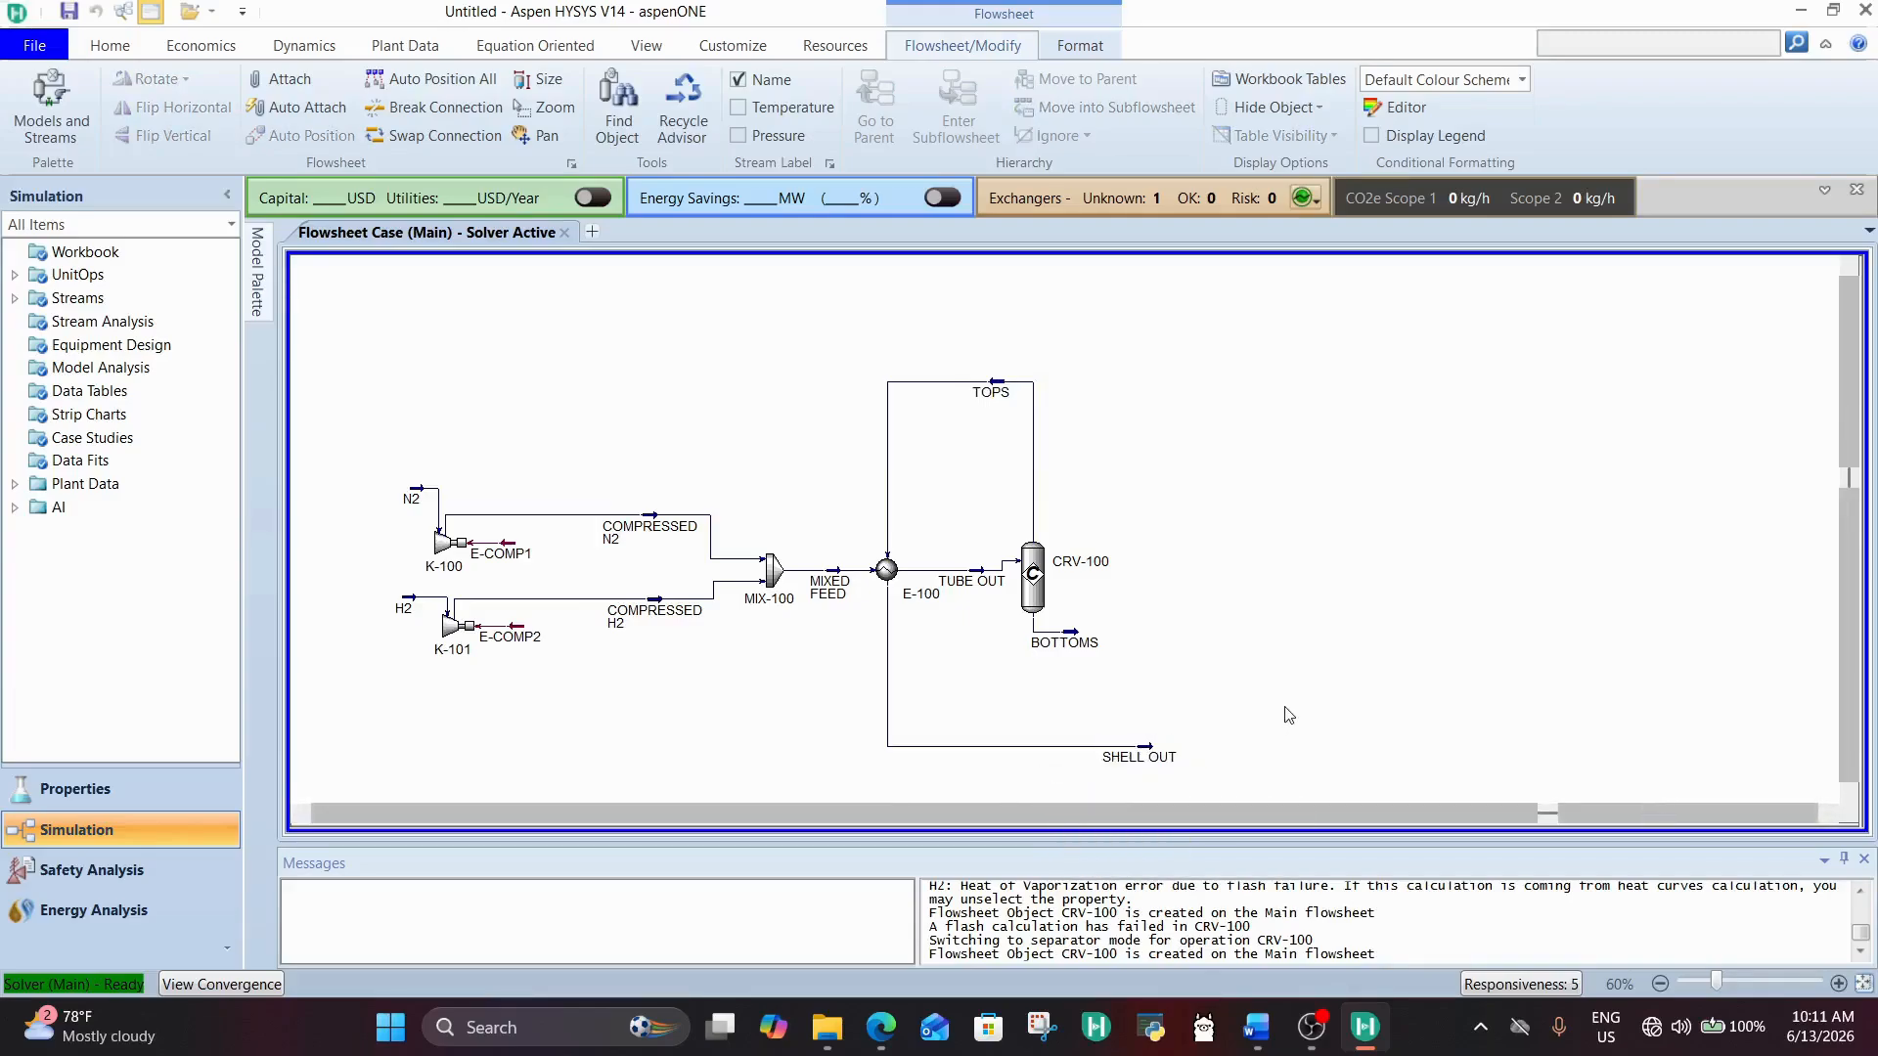
Step: Open the SHELL OUT stream, review its temperature, pressure and flow conditions, and close it
{"action": "double_click", "coordinate": [1156, 759]}
{"action": "left_click", "coordinate": [1469, 333]}
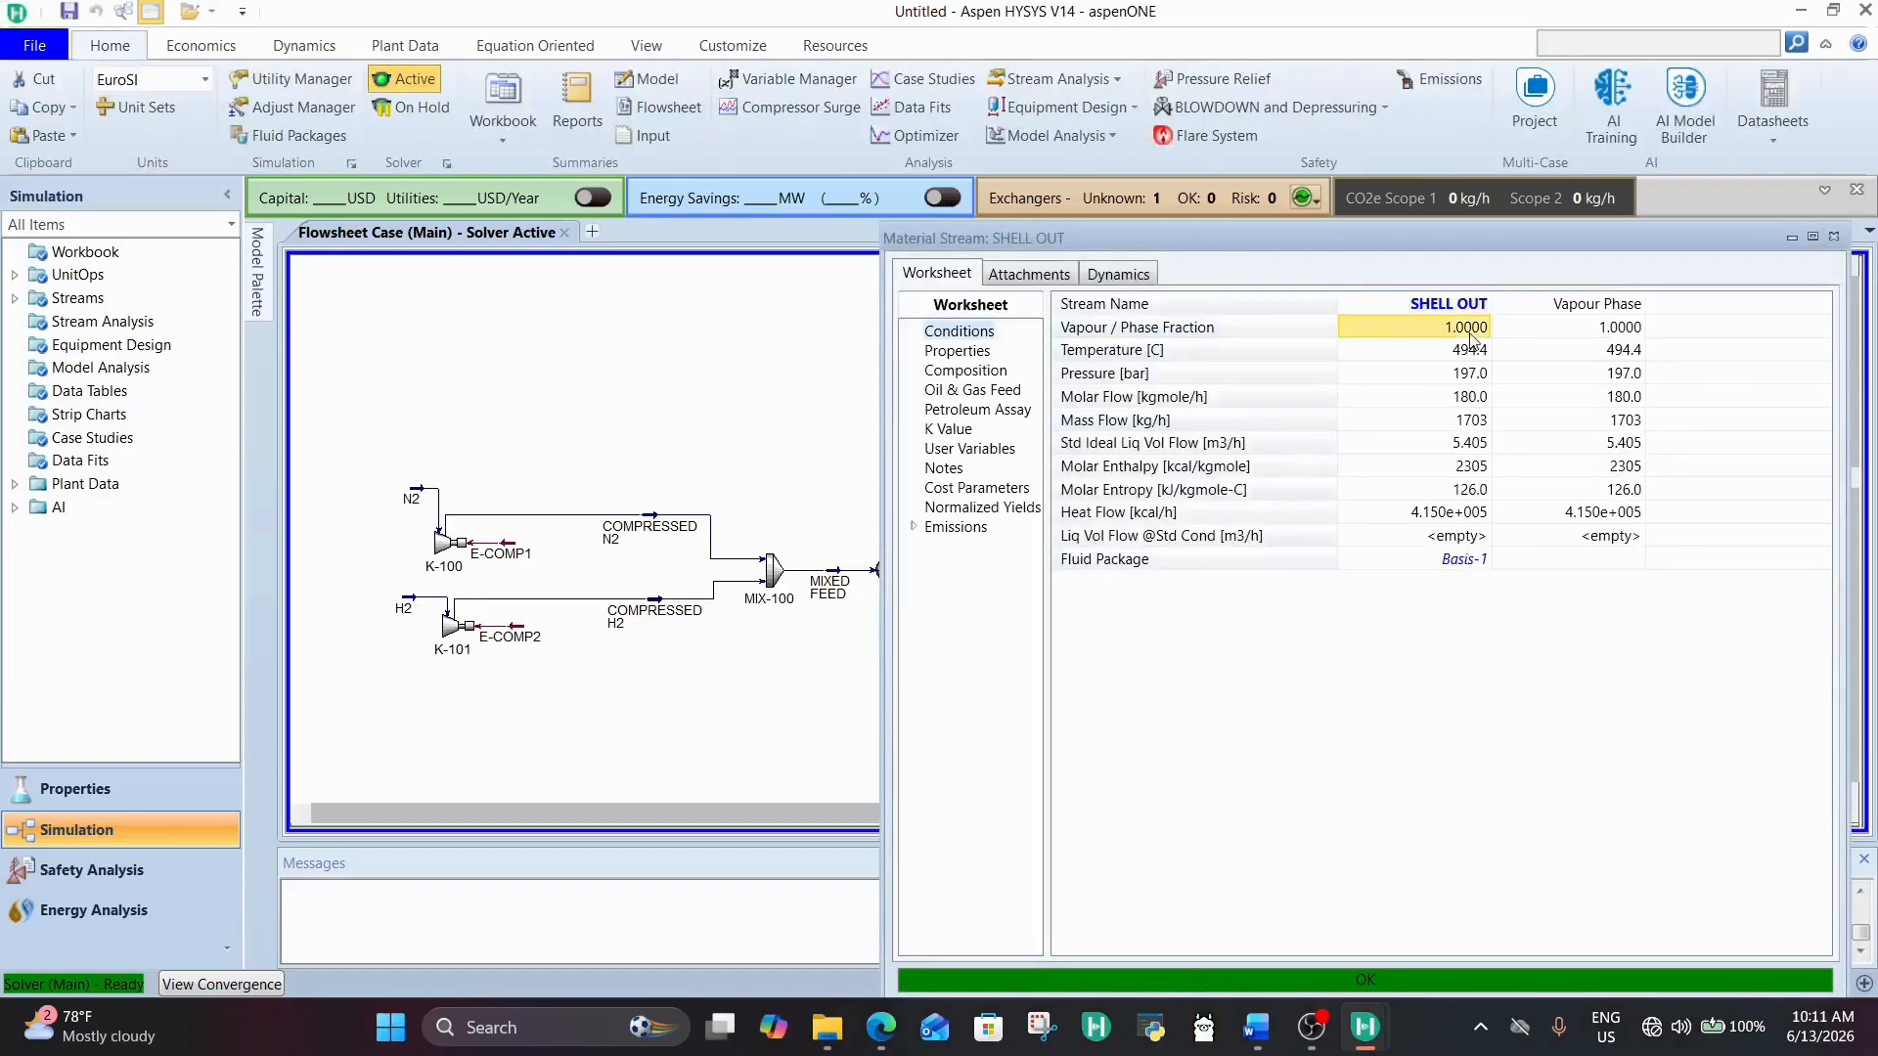
{"action": "left_click_drag", "start_coordinate": [1616, 238], "coordinate": [1486, 196]}
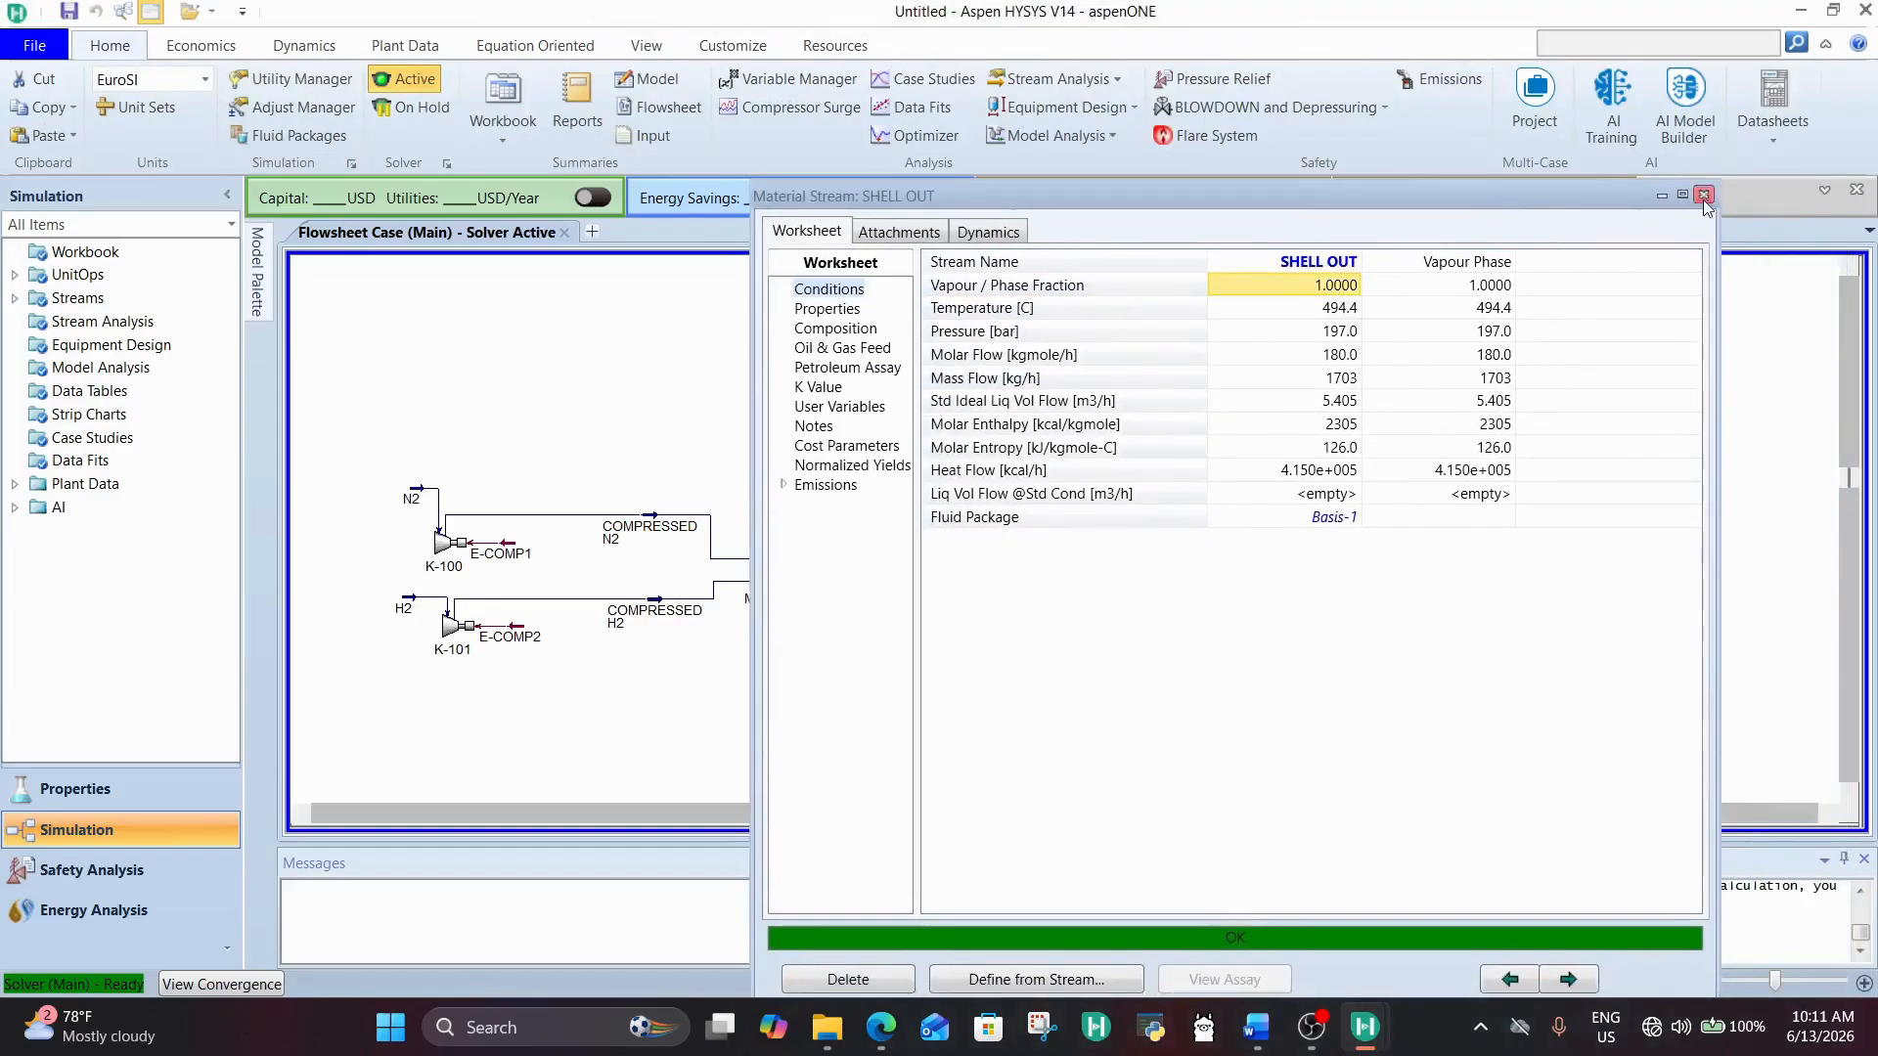
{"action": "left_click", "coordinate": [1703, 195]}
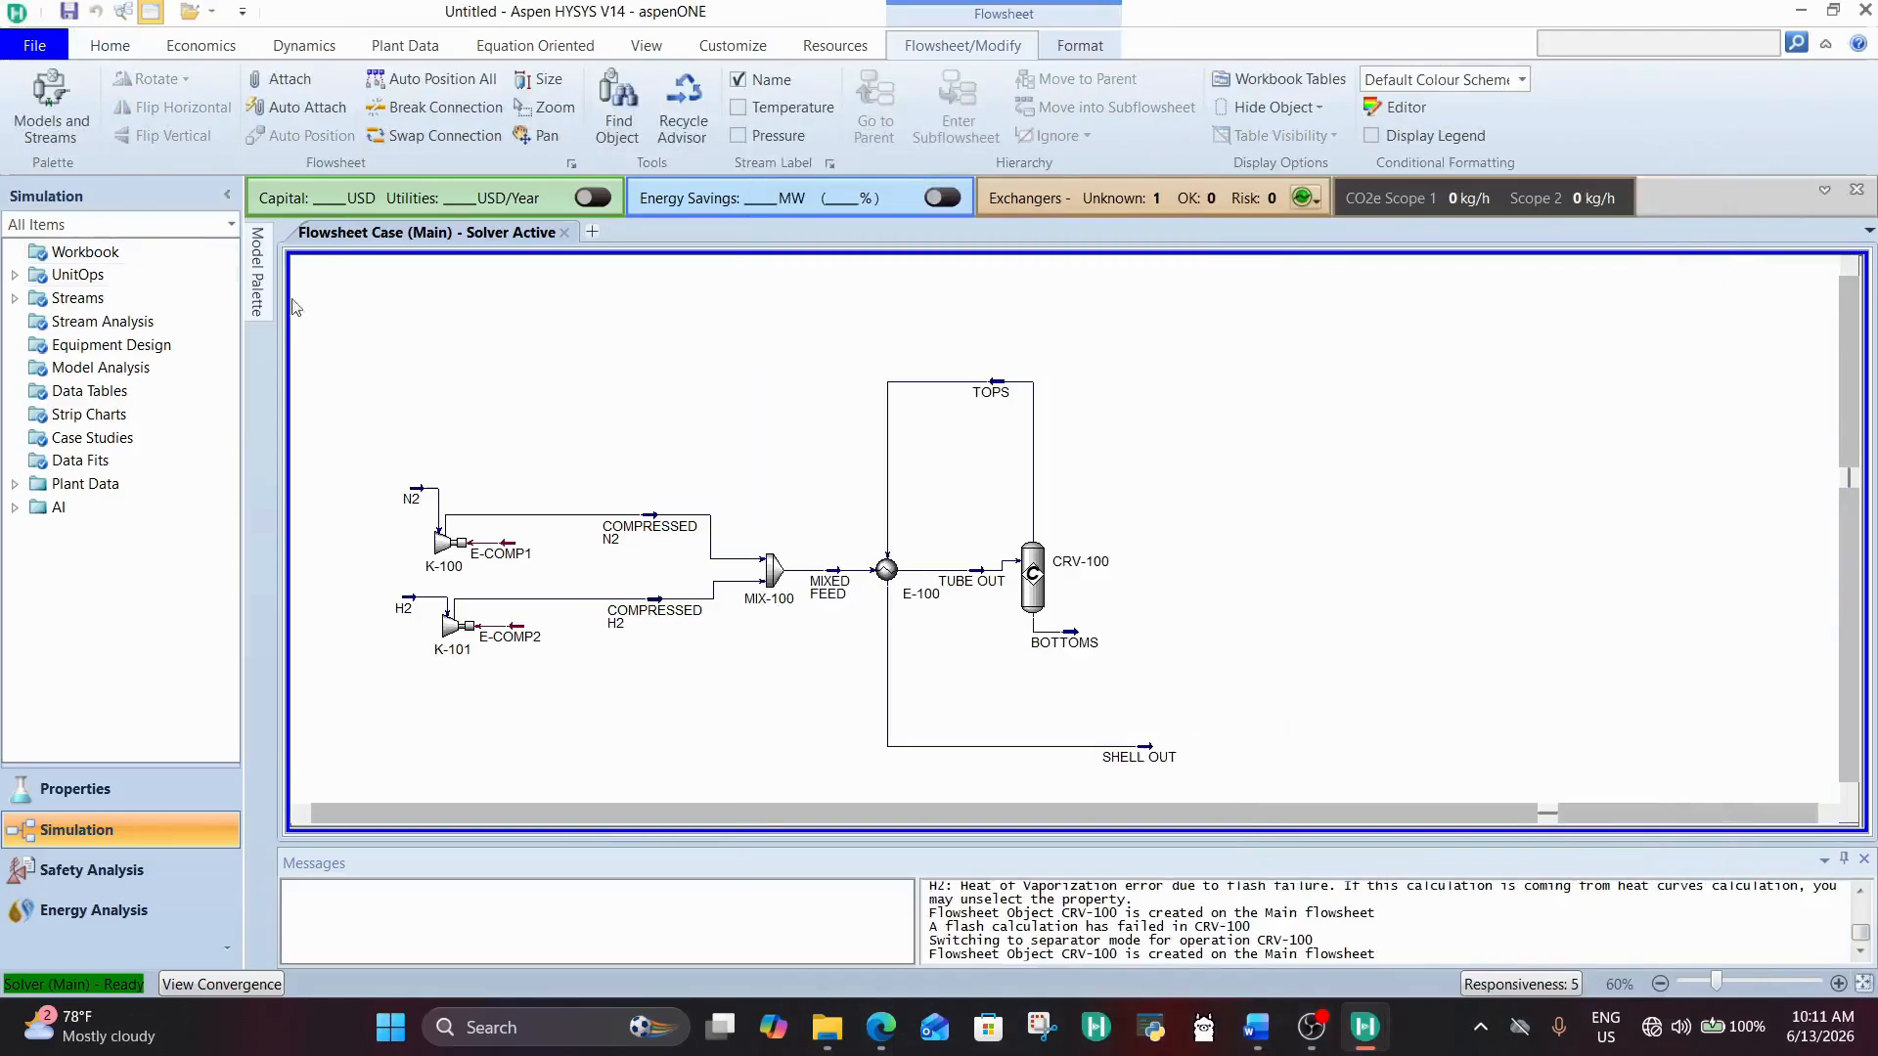
Step: Add a Cooler to the flowsheet just beyond the SHELL OUT stream
{"action": "mouse_move", "coordinate": [257, 283]}
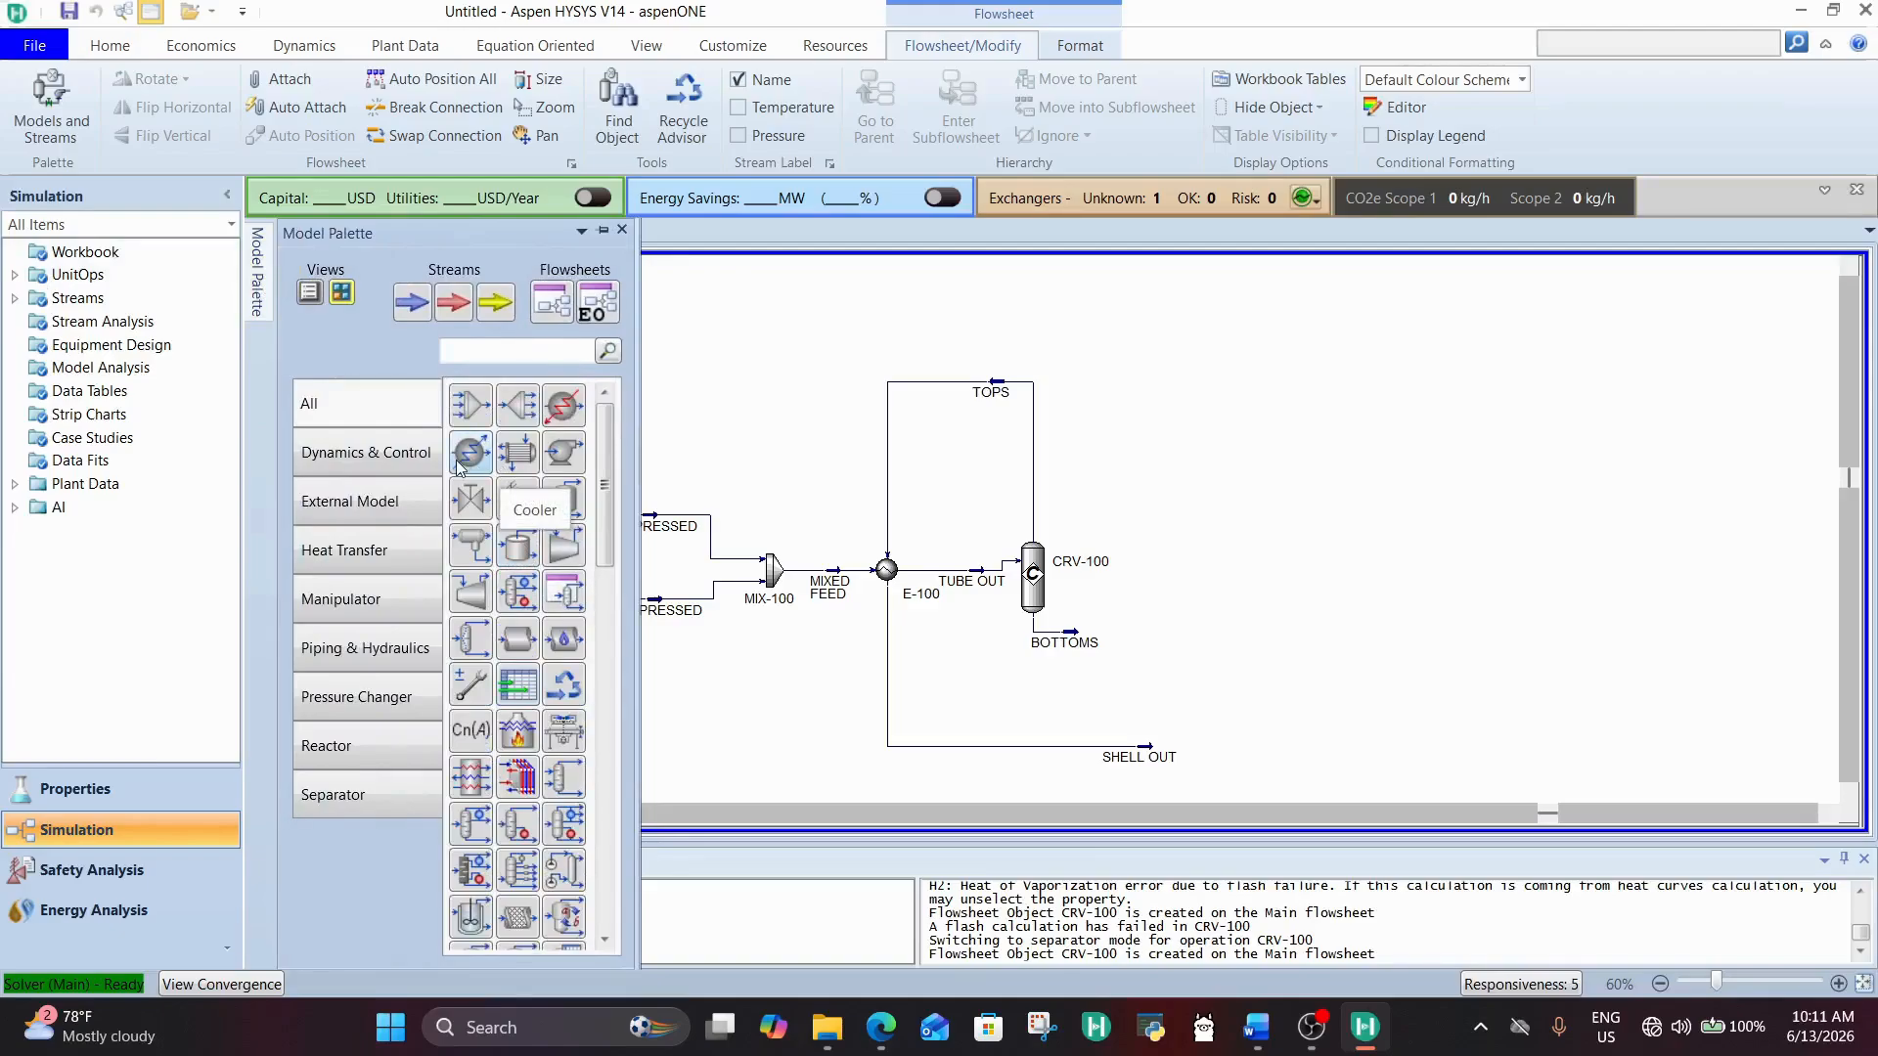
{"action": "left_click_drag", "start_coordinate": [456, 459], "coordinate": [1267, 705]}
{"action": "scroll", "coordinate": [1262, 672], "scroll_direction": "down", "scroll_amount": 4}
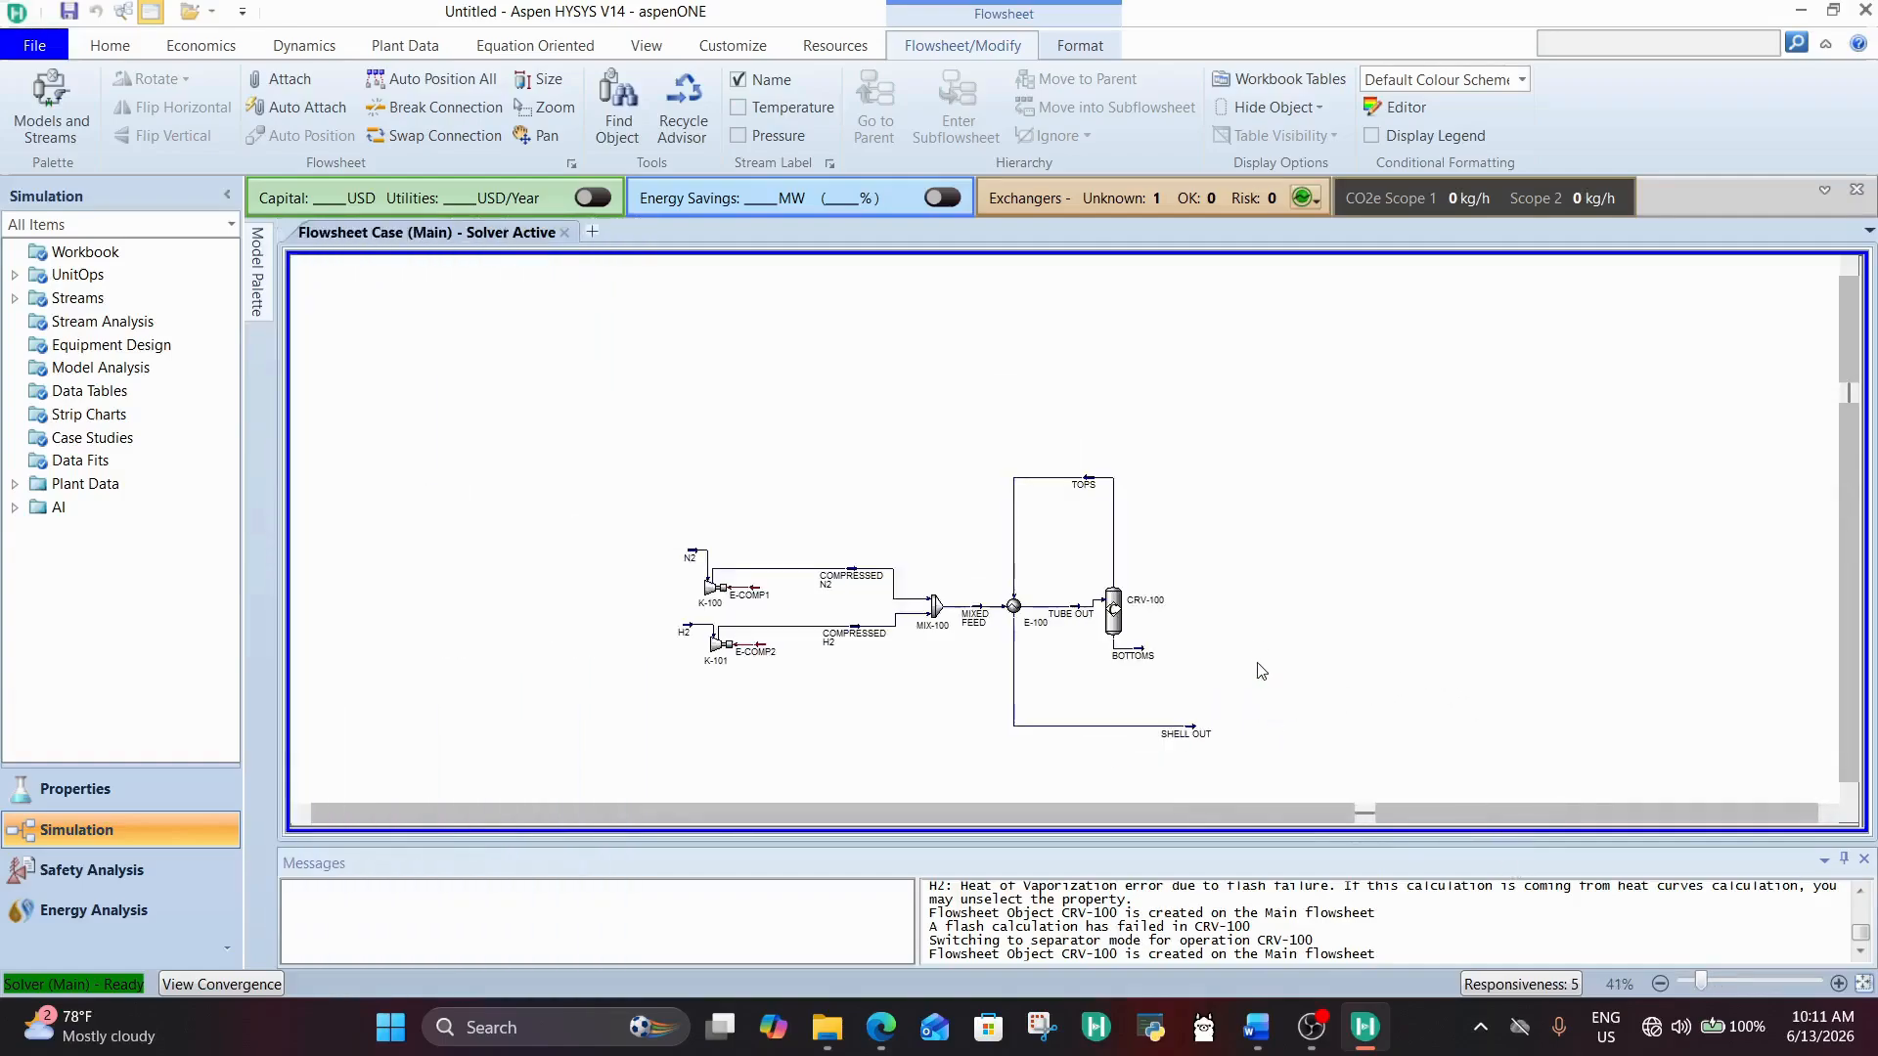
{"action": "scroll", "coordinate": [1260, 675], "scroll_direction": "up", "scroll_amount": 6}
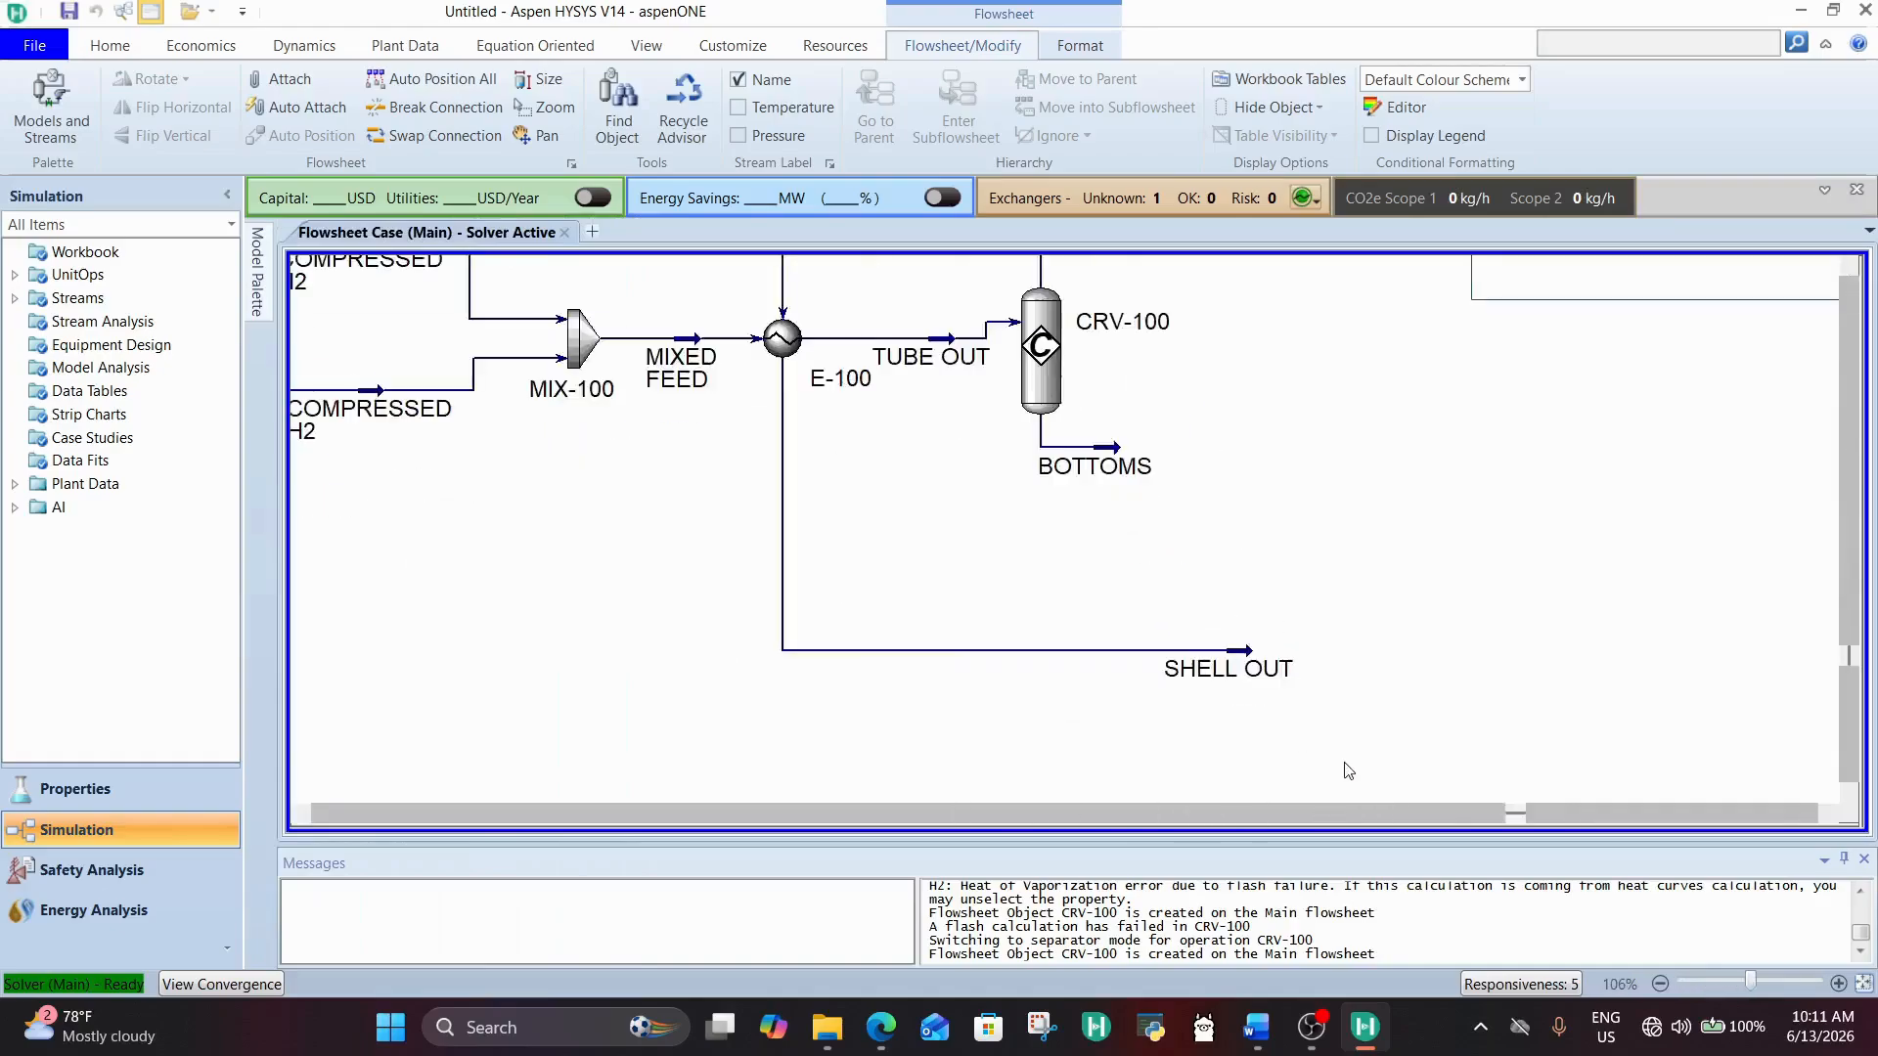
{"action": "scroll", "coordinate": [1348, 769], "scroll_direction": "down", "scroll_amount": 2}
{"action": "scroll", "coordinate": [1348, 770], "scroll_direction": "down", "scroll_amount": 3}
{"action": "scroll", "coordinate": [1236, 746], "scroll_direction": "up", "scroll_amount": 2}
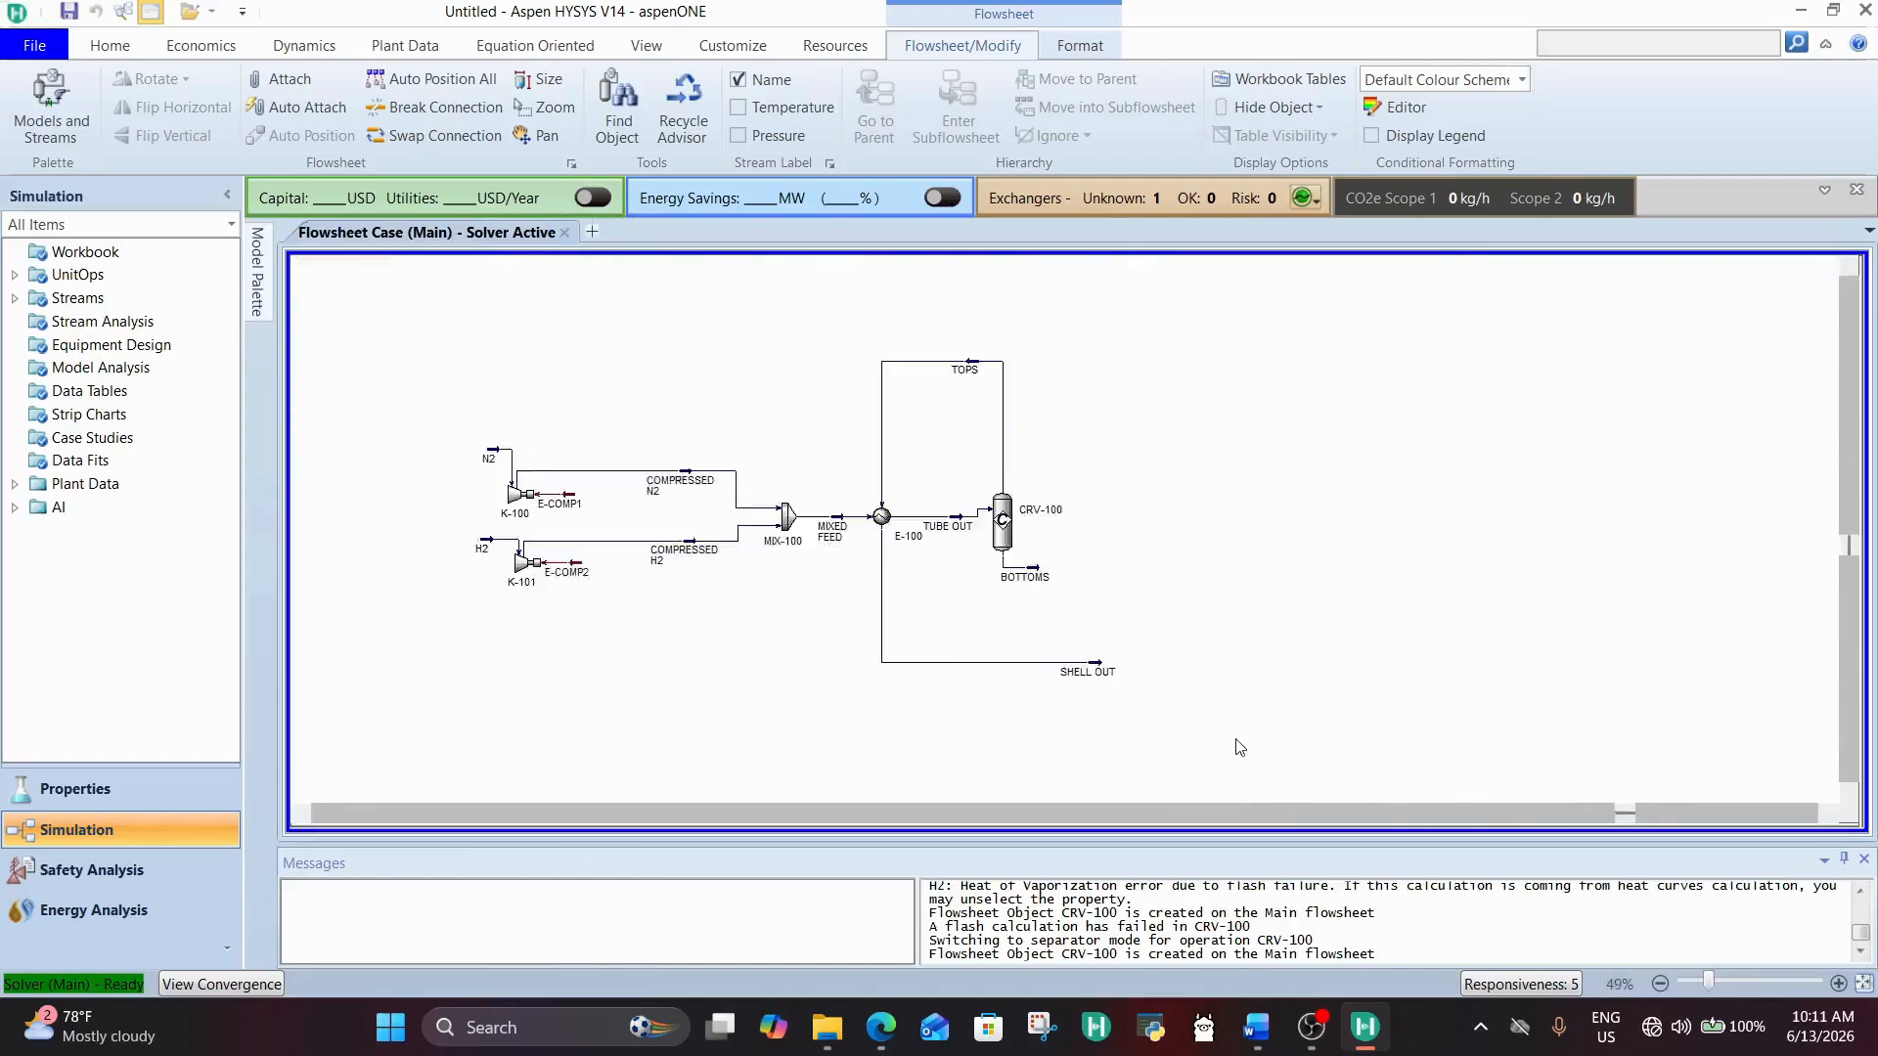
{"action": "mouse_move", "coordinate": [1102, 662]}
{"action": "left_click", "coordinate": [258, 274]}
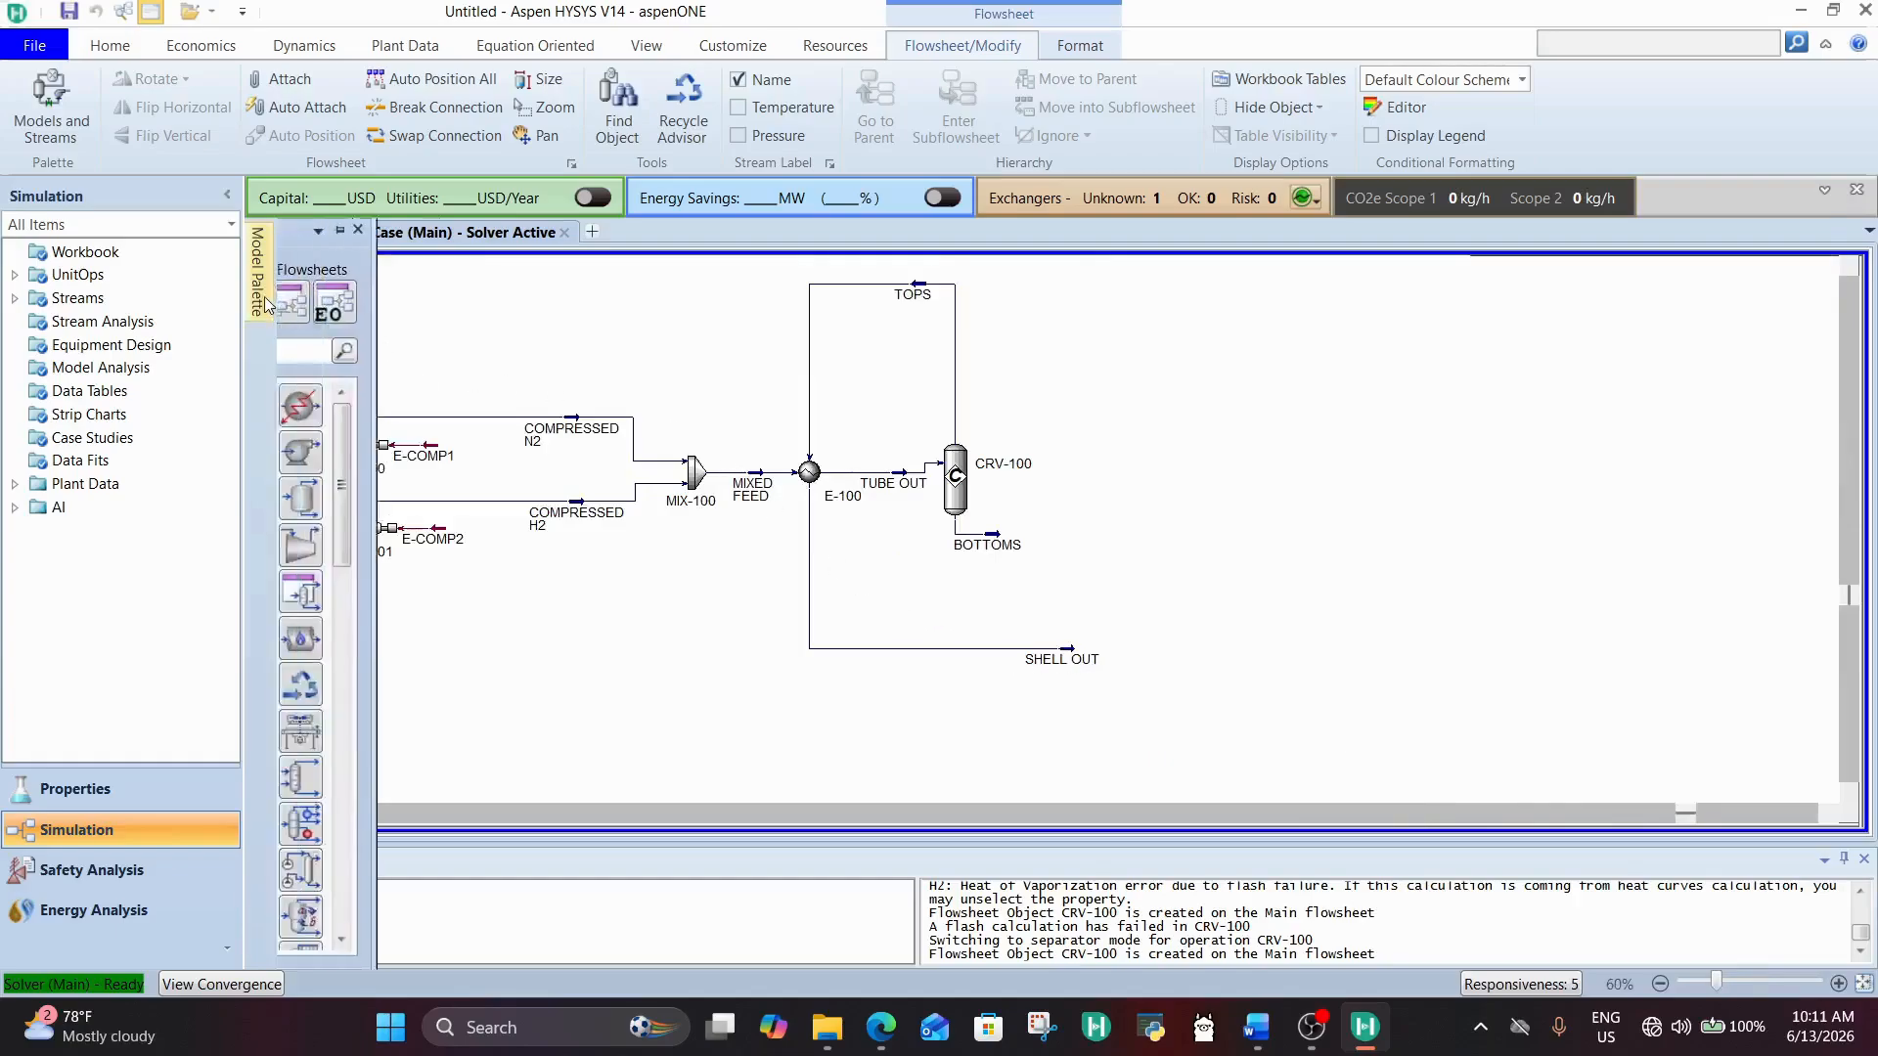
{"action": "left_click_drag", "start_coordinate": [470, 452], "coordinate": [1134, 645]}
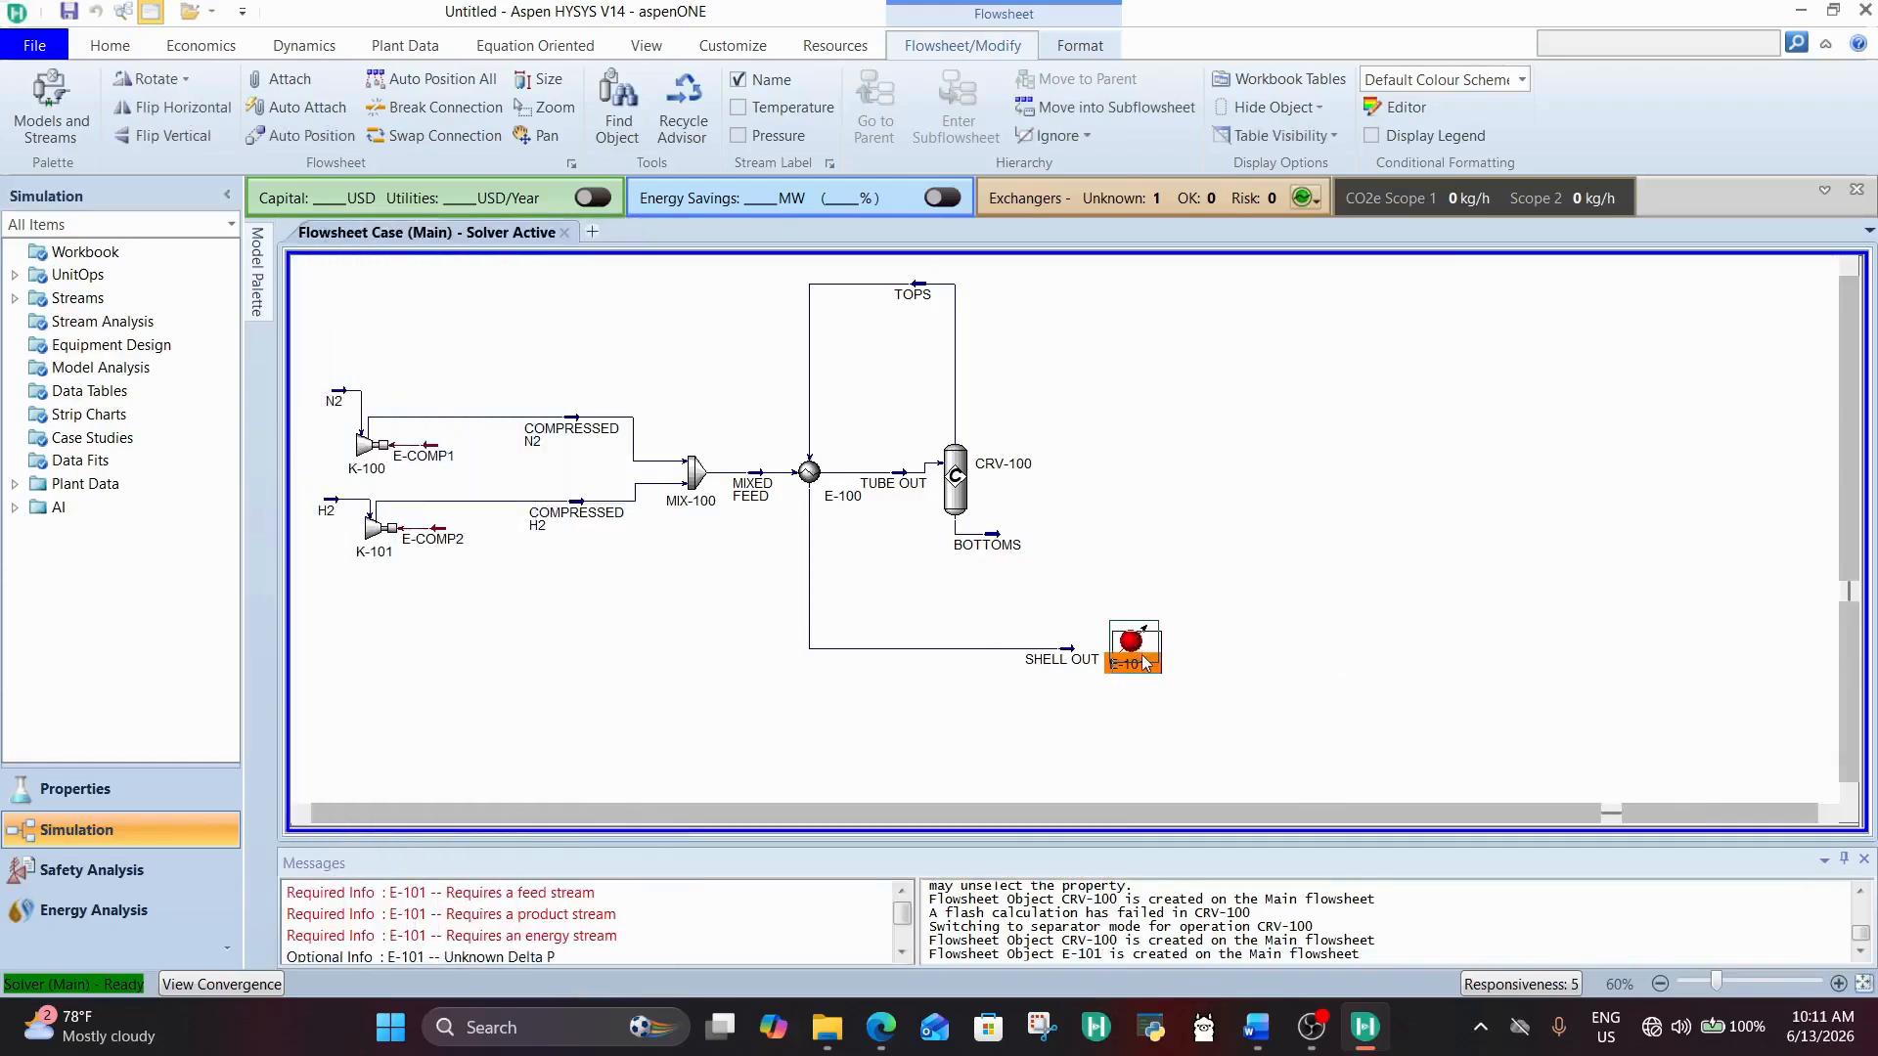
Step: Connect cooler E-101 with SHELL OUT as inlet, E-COOLER1 as energy stream and CONDENSED STREAM as outlet
{"action": "double_click", "coordinate": [1135, 653]}
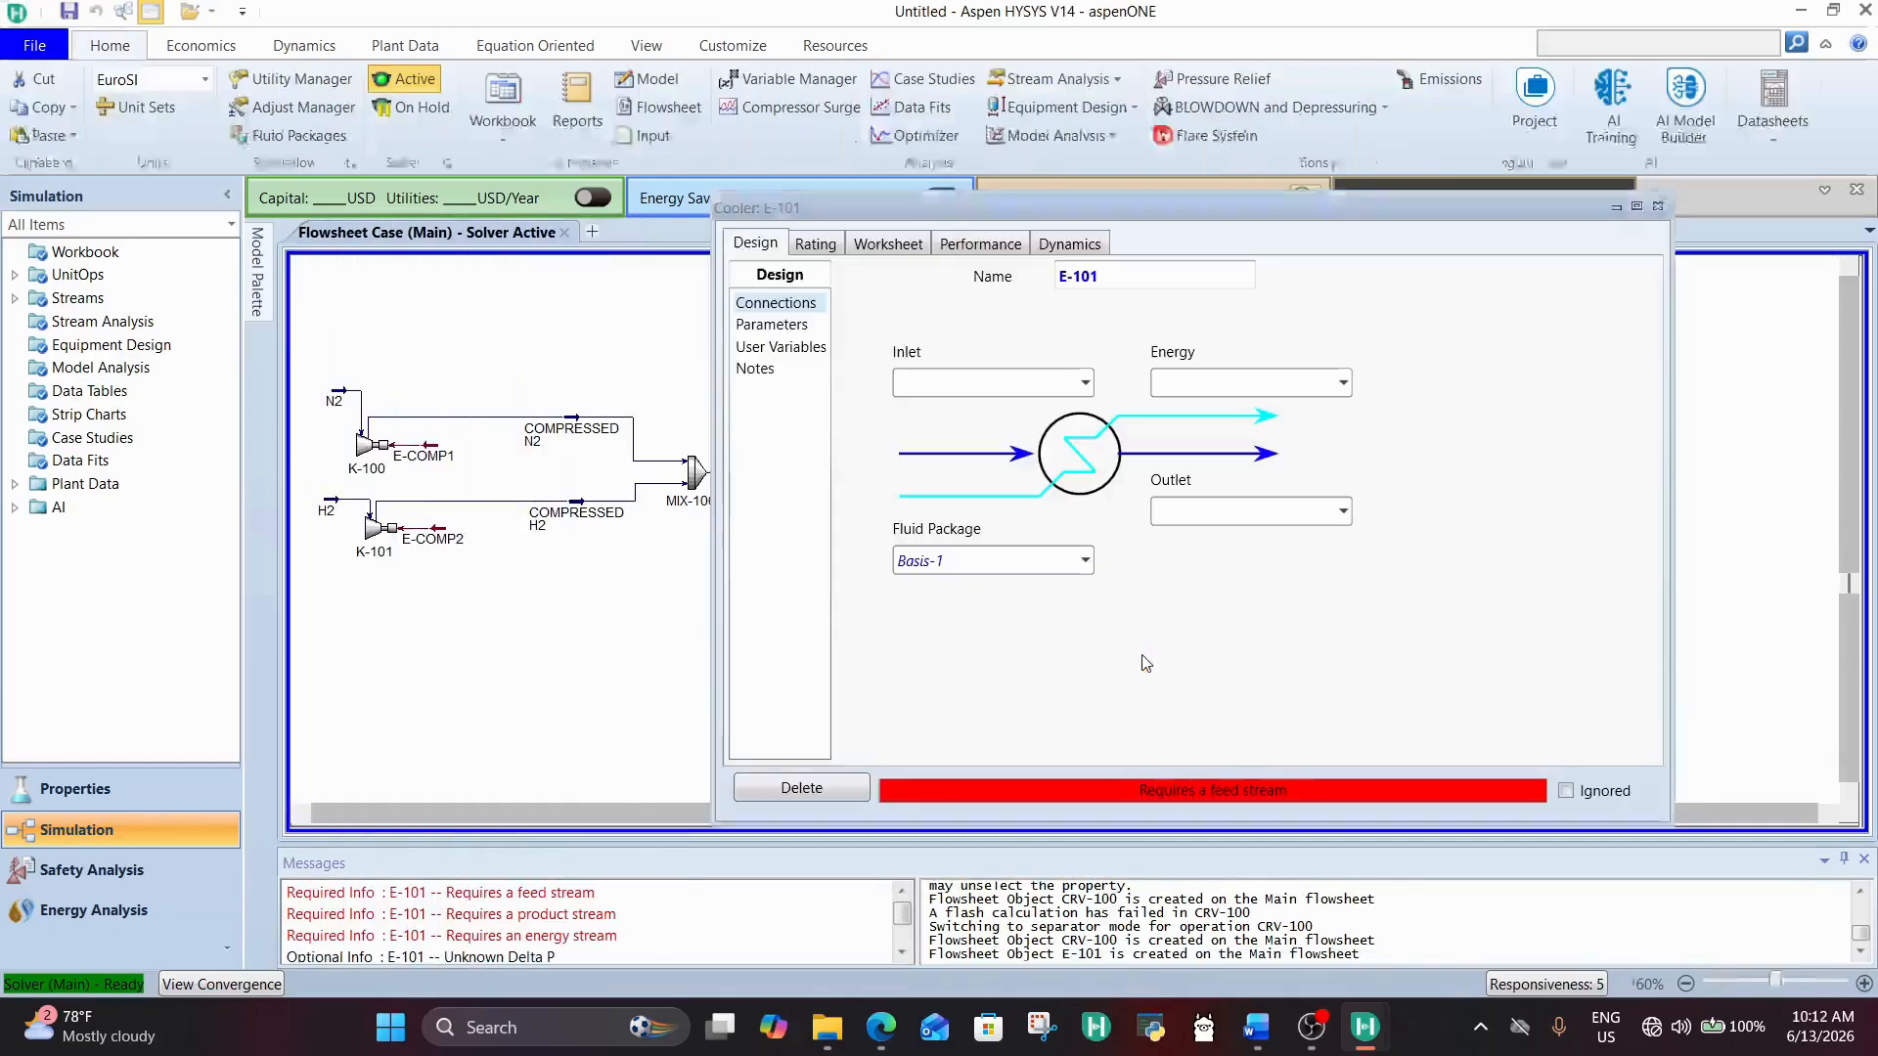
{"action": "left_click", "coordinate": [1084, 383]}
{"action": "left_click", "coordinate": [963, 441]}
{"action": "left_click", "coordinate": [1209, 381]}
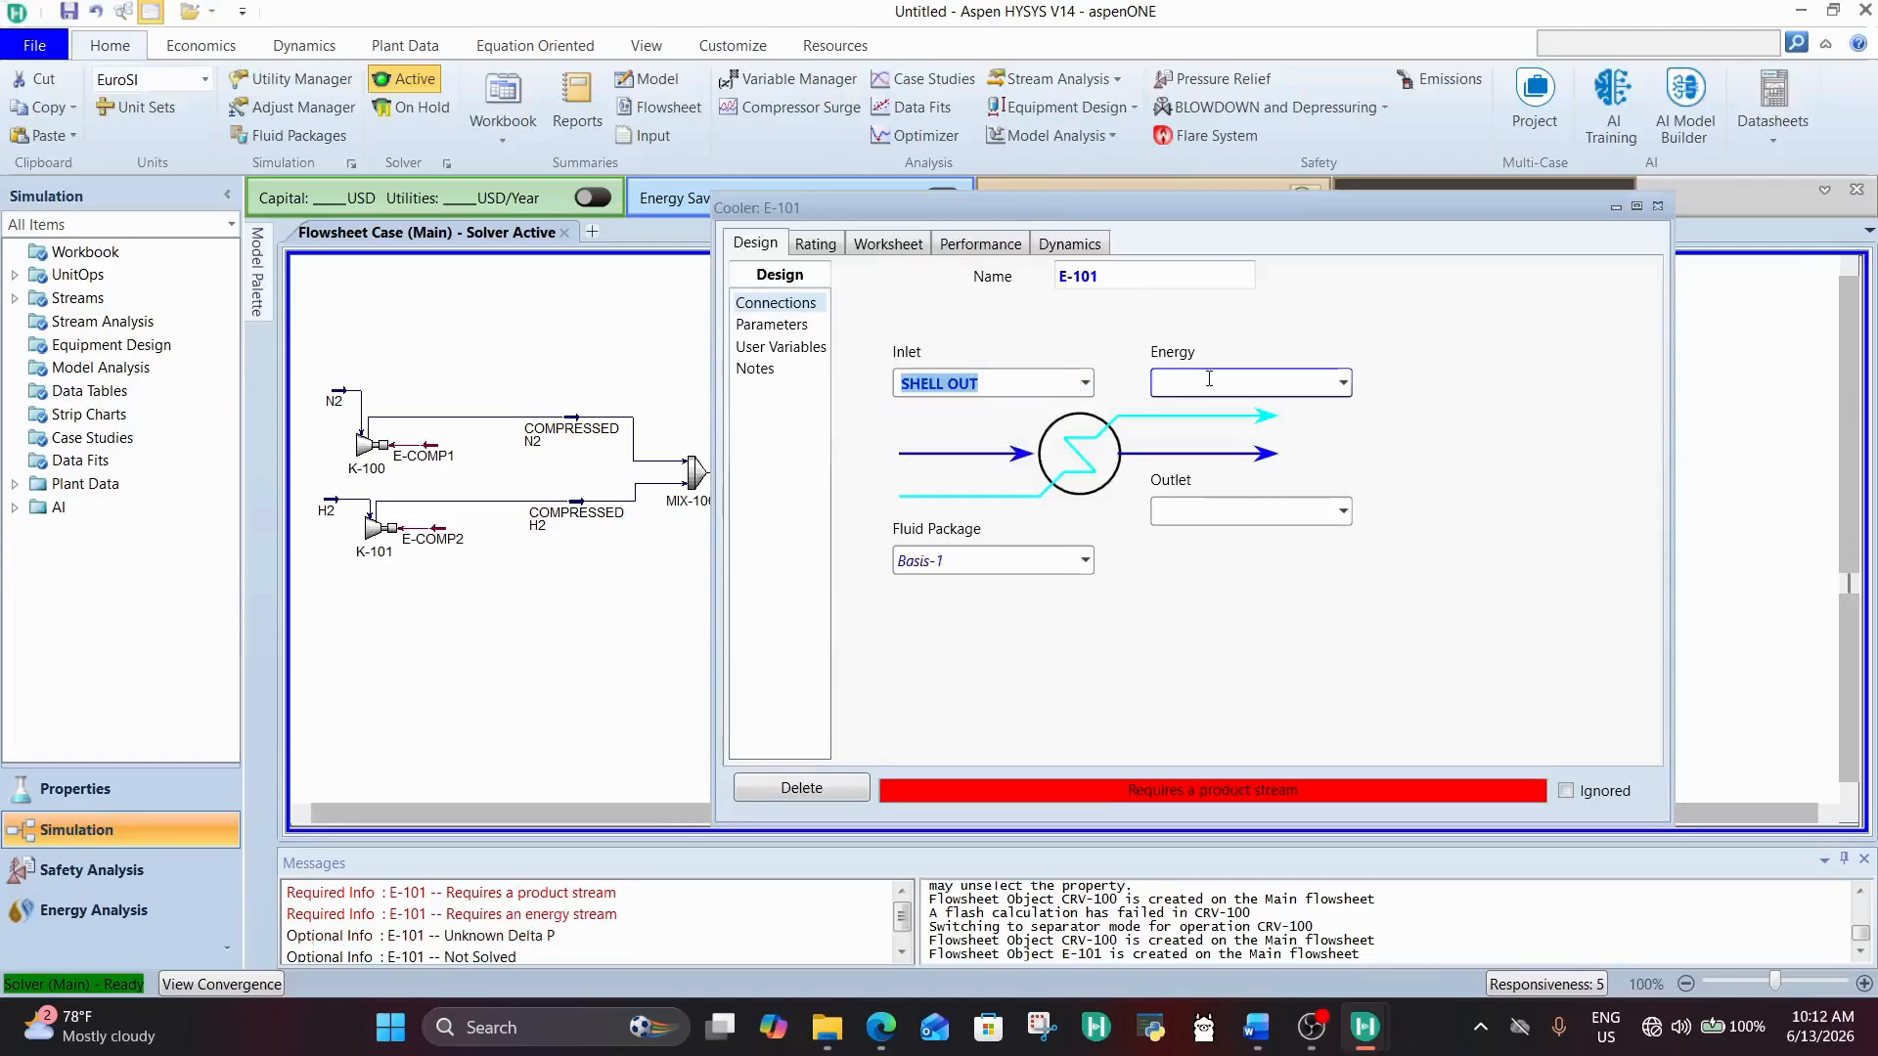
{"action": "type", "text": "E-COOLER1"}
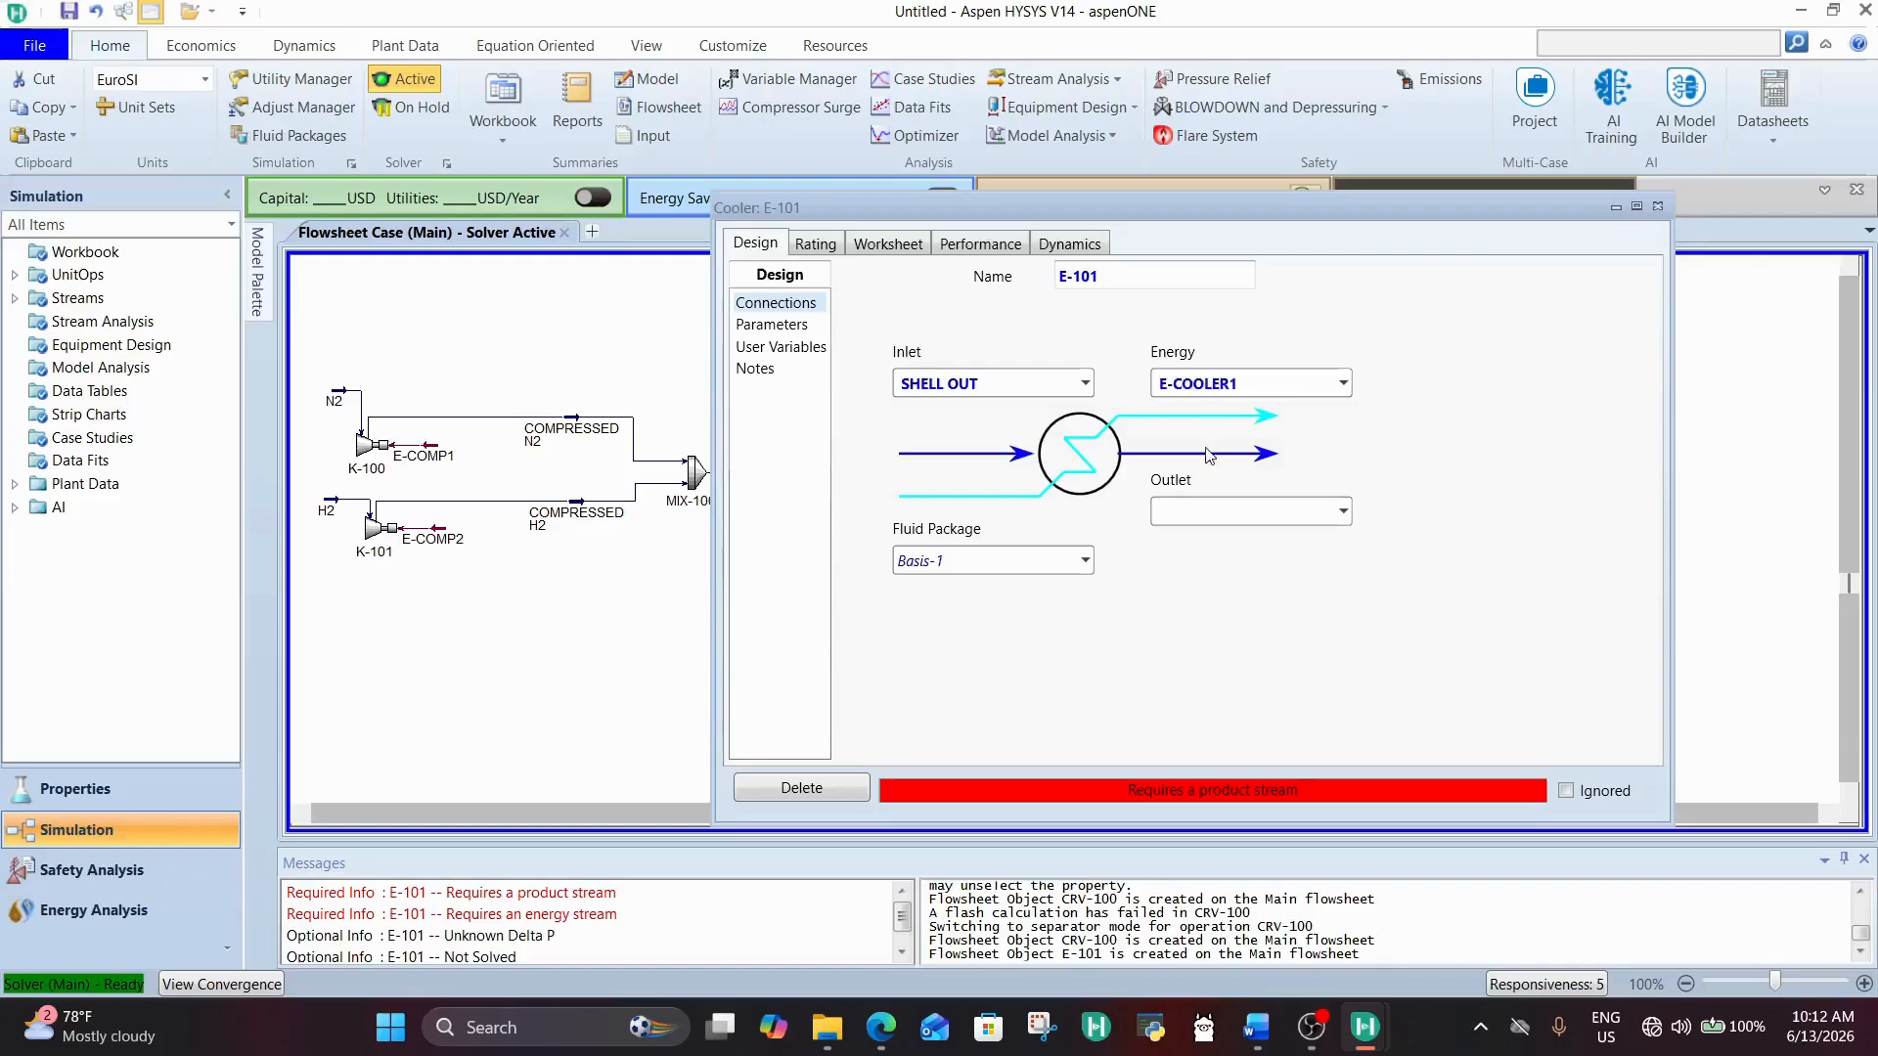
{"action": "left_click", "coordinate": [1205, 514]}
{"action": "type", "text": "CO"}
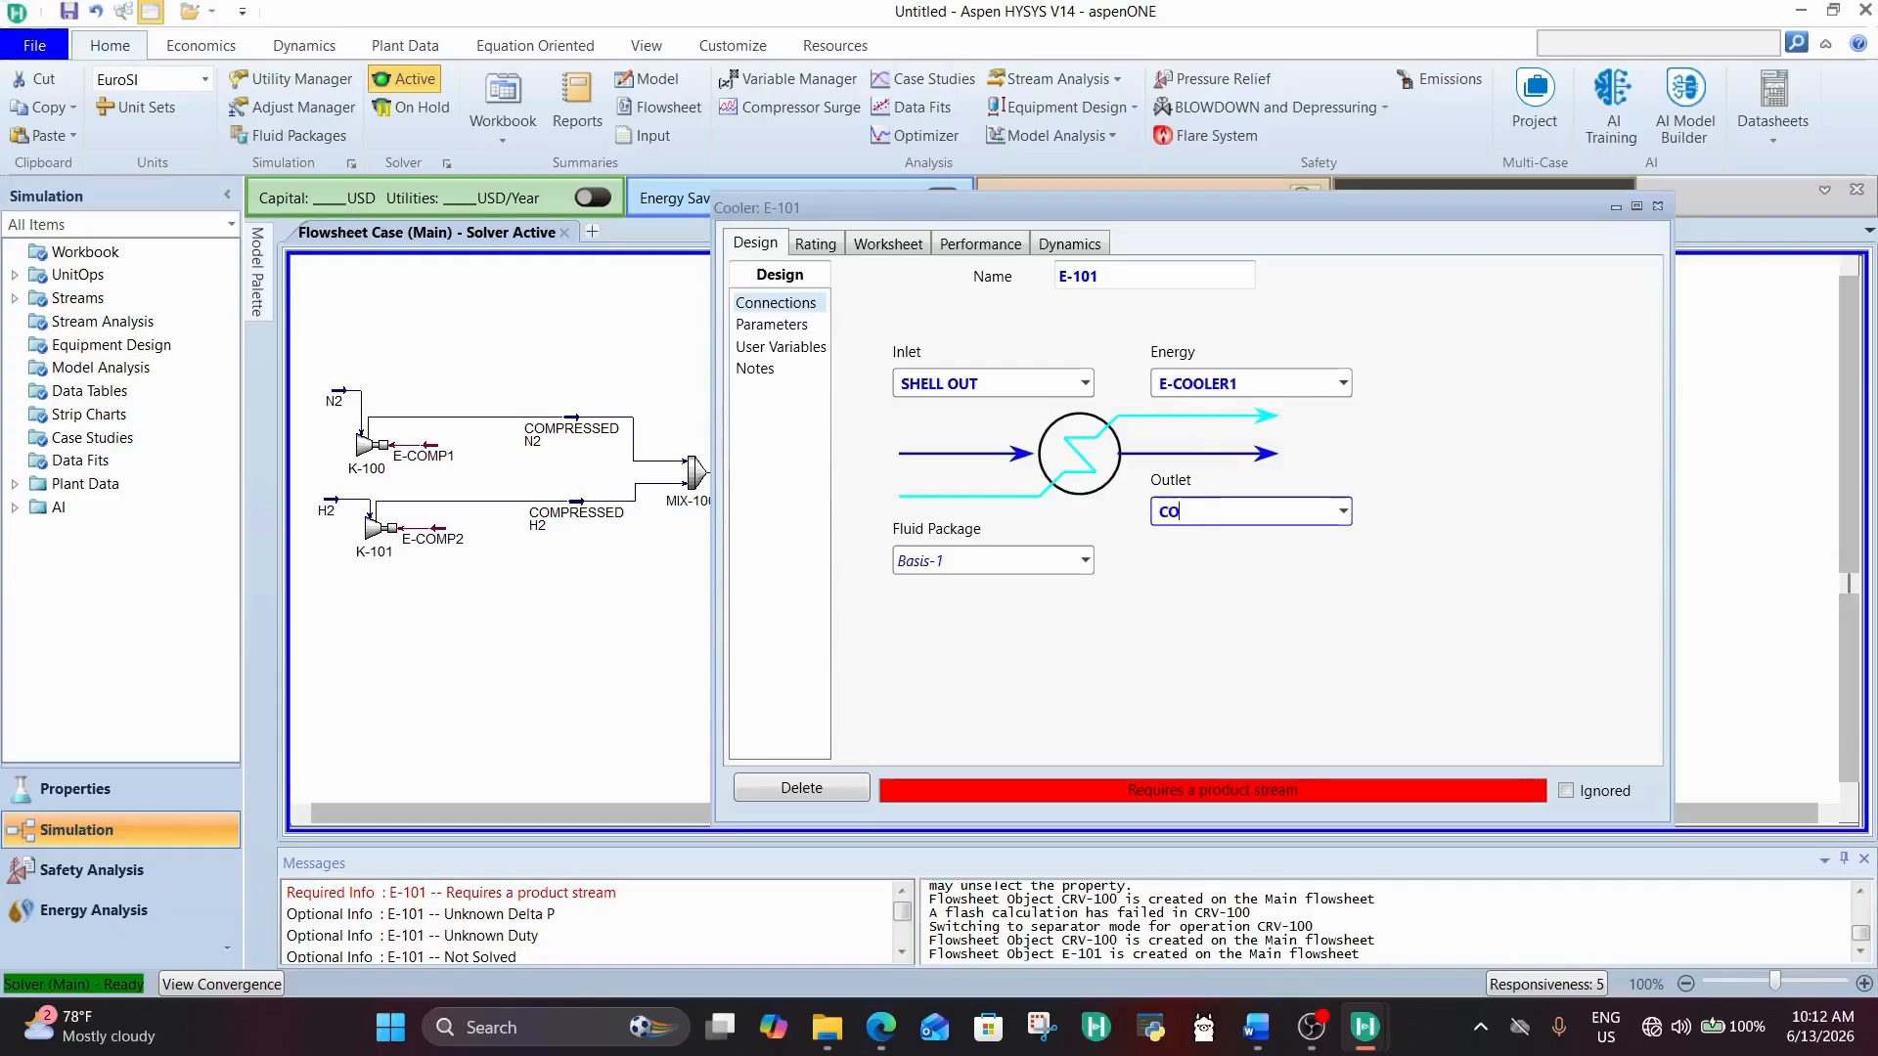
{"action": "type", "text": "NDENSED STREAM"}
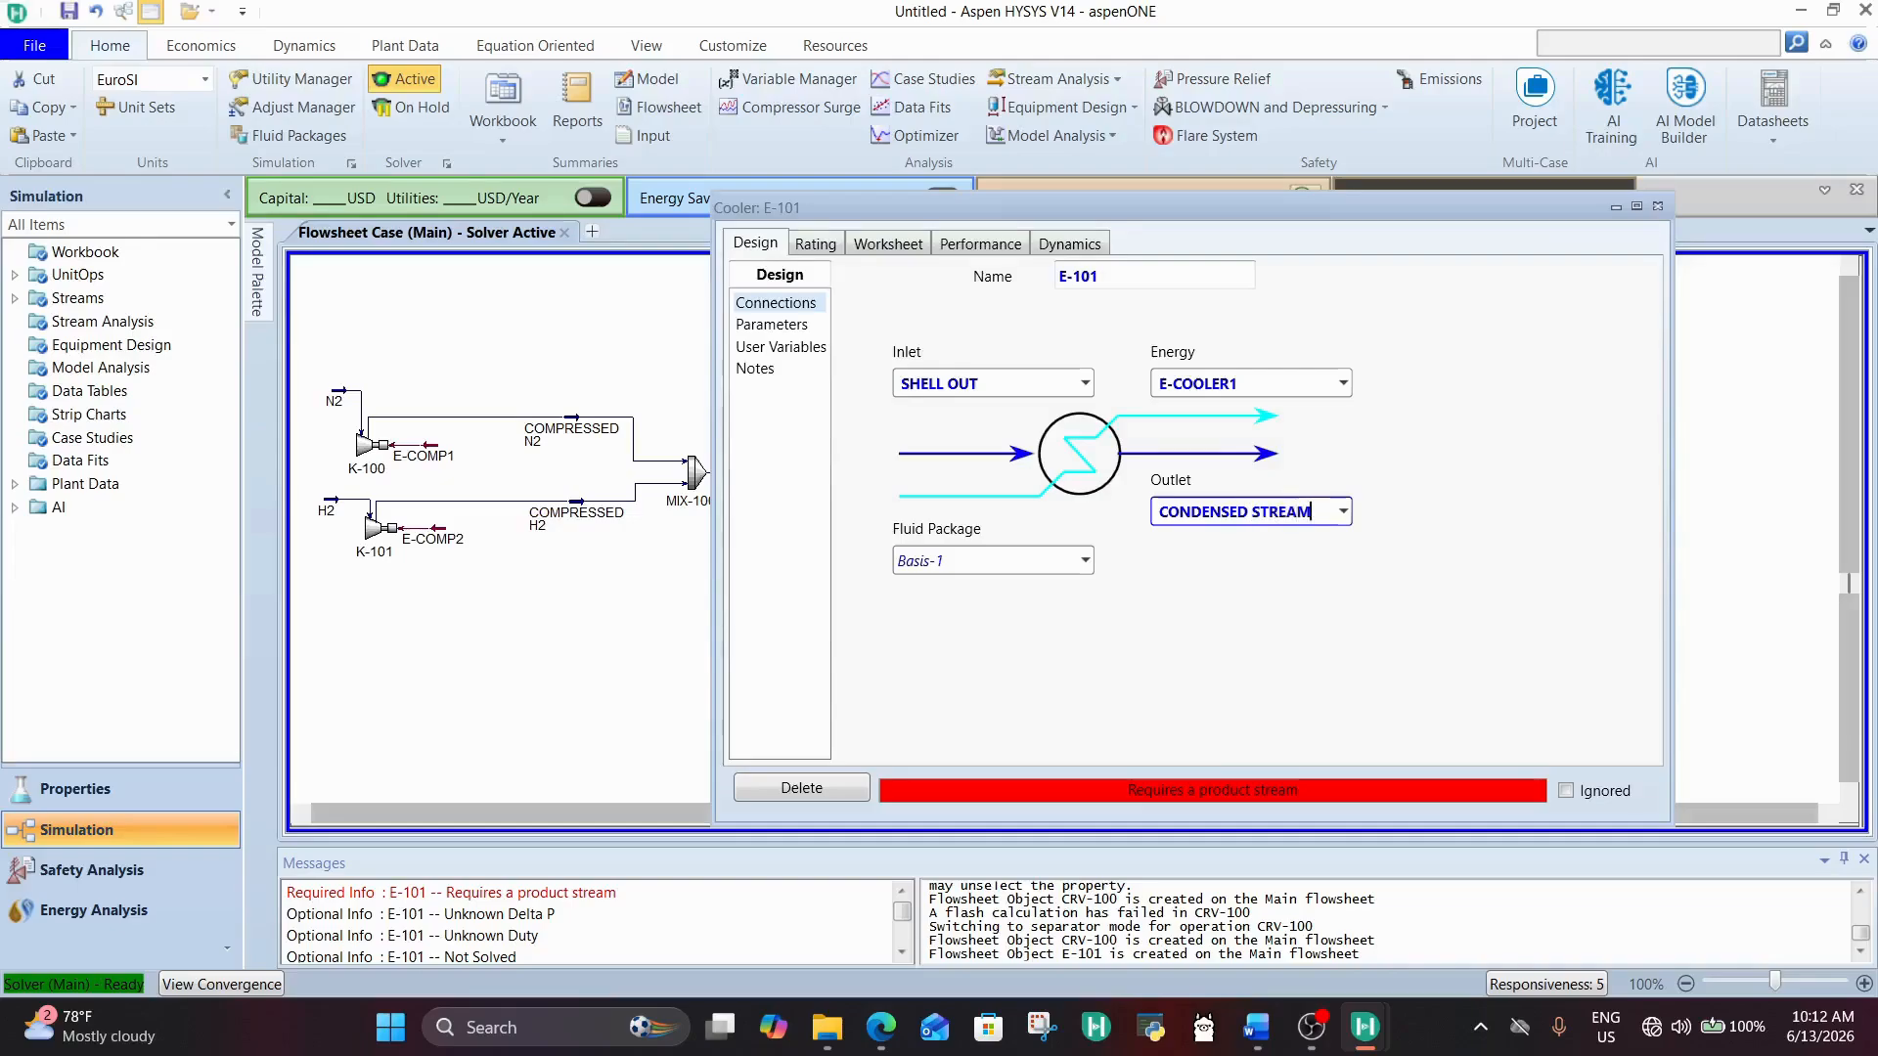
{"action": "key", "text": "Return"}
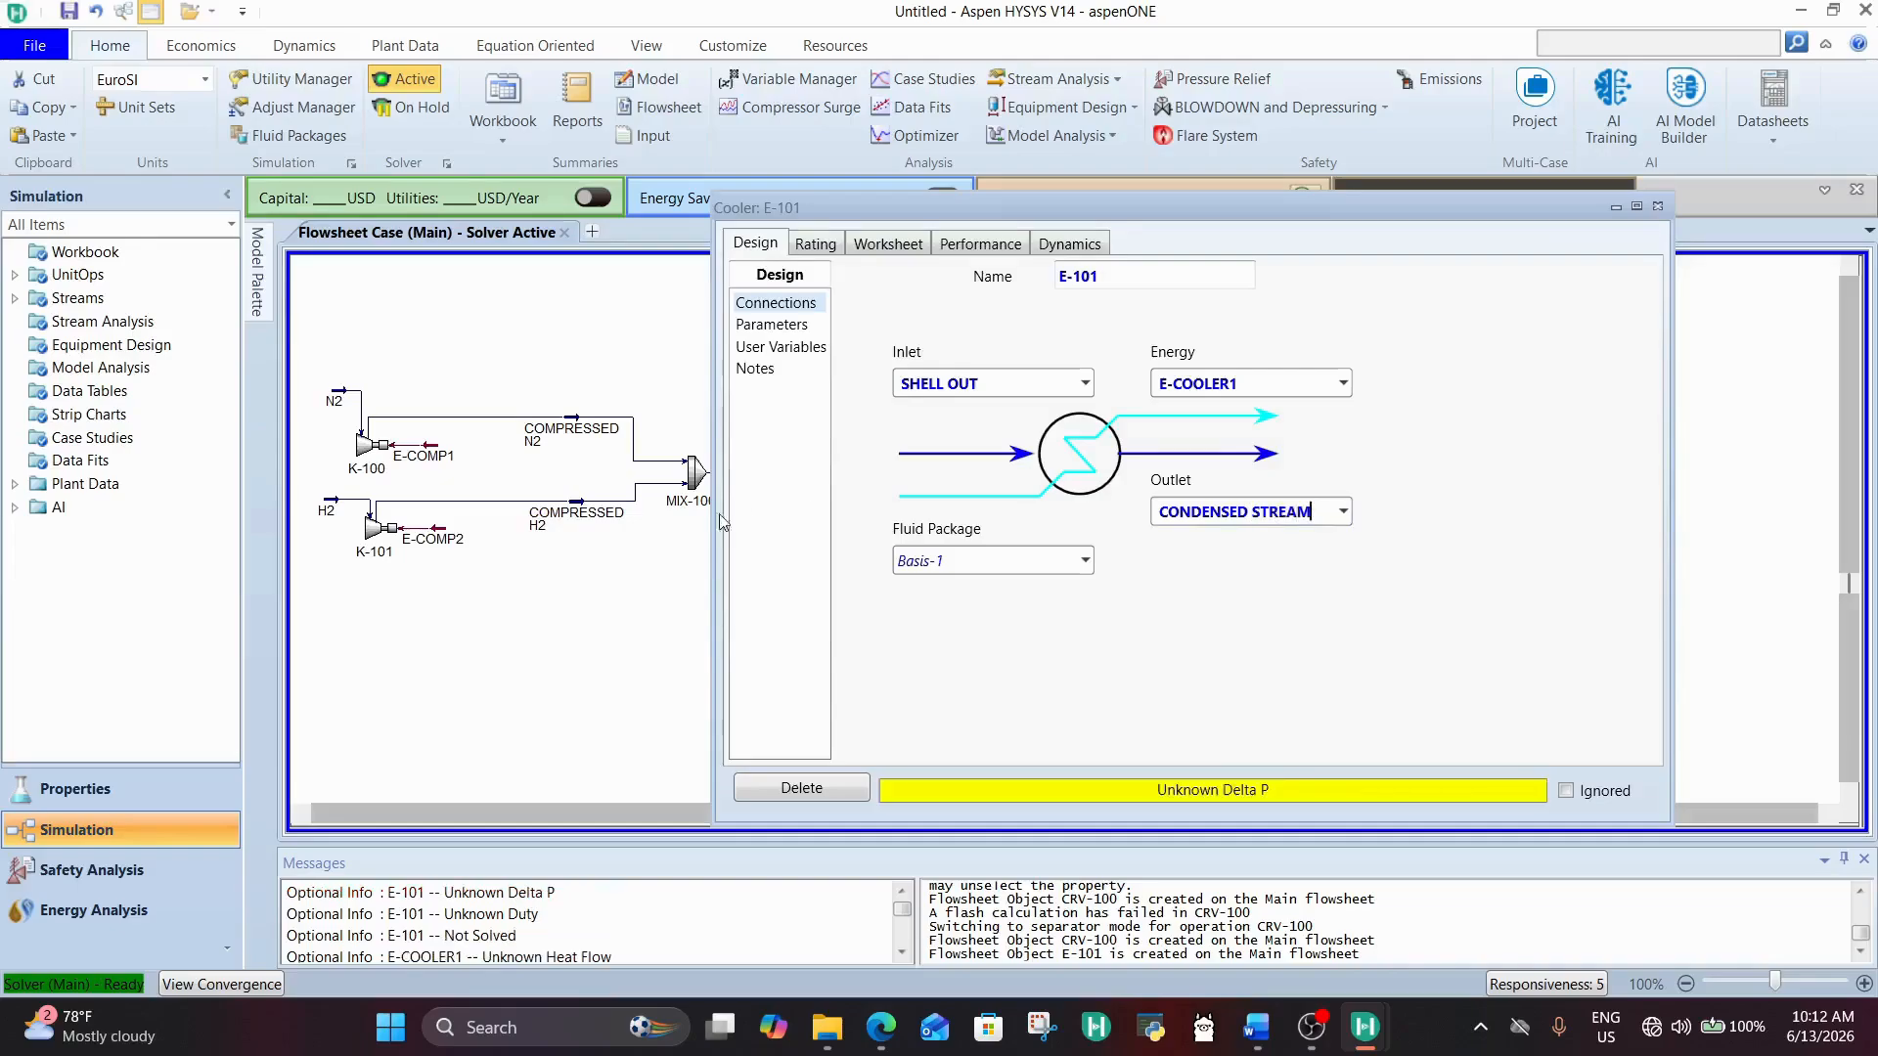
Step: Set the pressure drop (Delta P) of cooler E-101 to 0.5 bar
{"action": "left_click", "coordinate": [889, 246]}
{"action": "left_click", "coordinate": [750, 246]}
{"action": "left_click", "coordinate": [753, 325]}
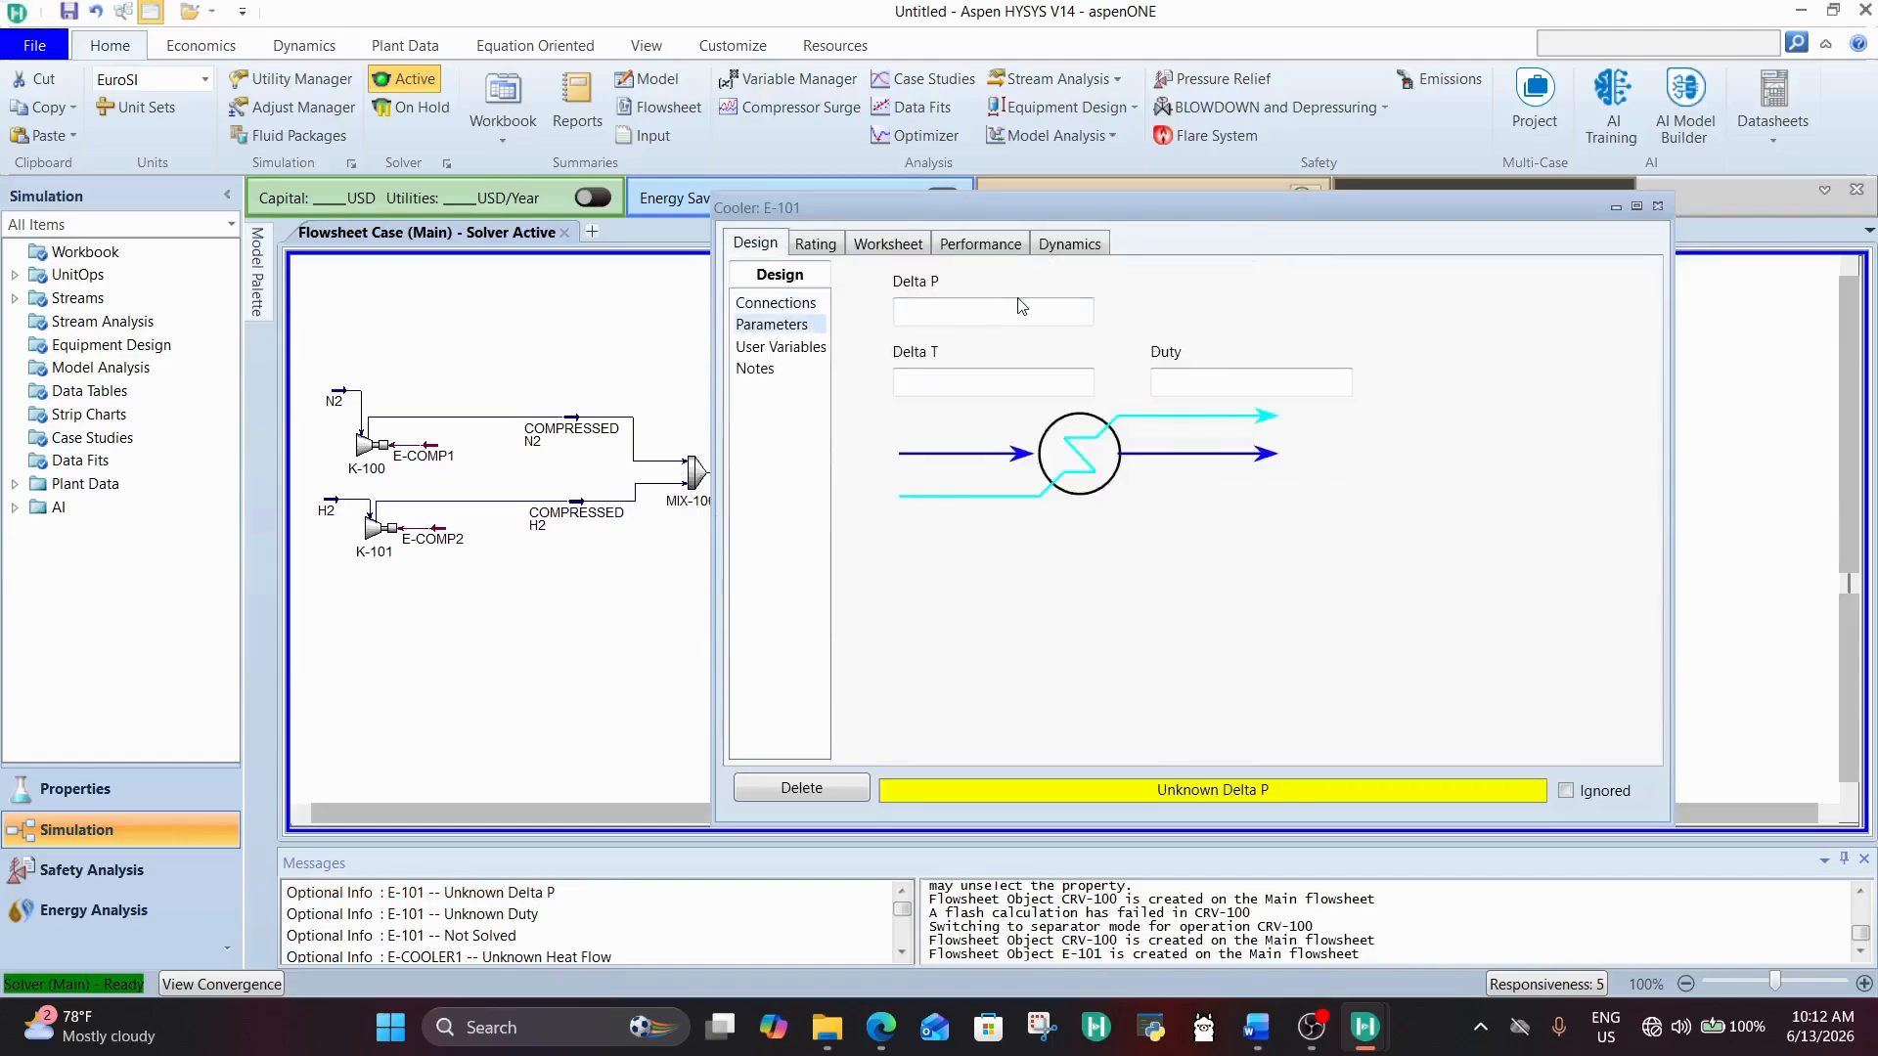
{"action": "left_click", "coordinate": [1020, 304]}
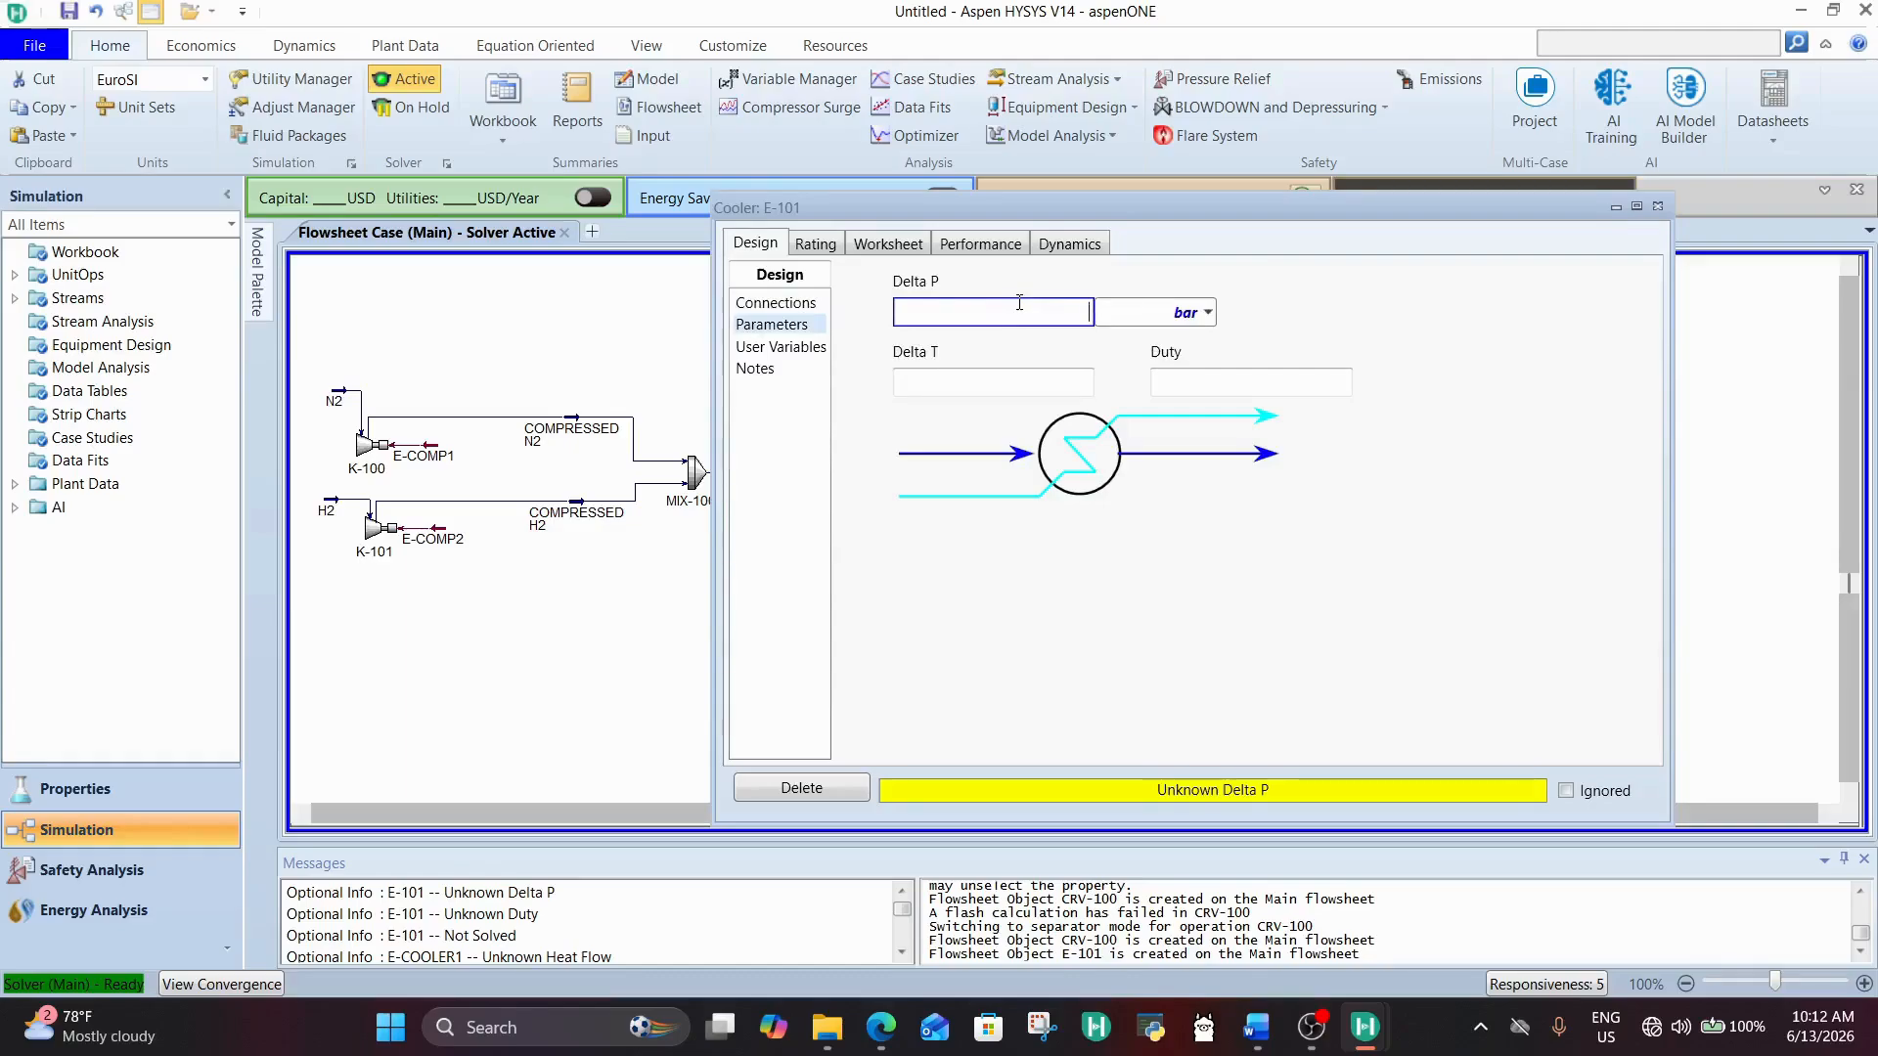
{"action": "type", "text": "0.5"}
{"action": "left_click", "coordinate": [1031, 378]}
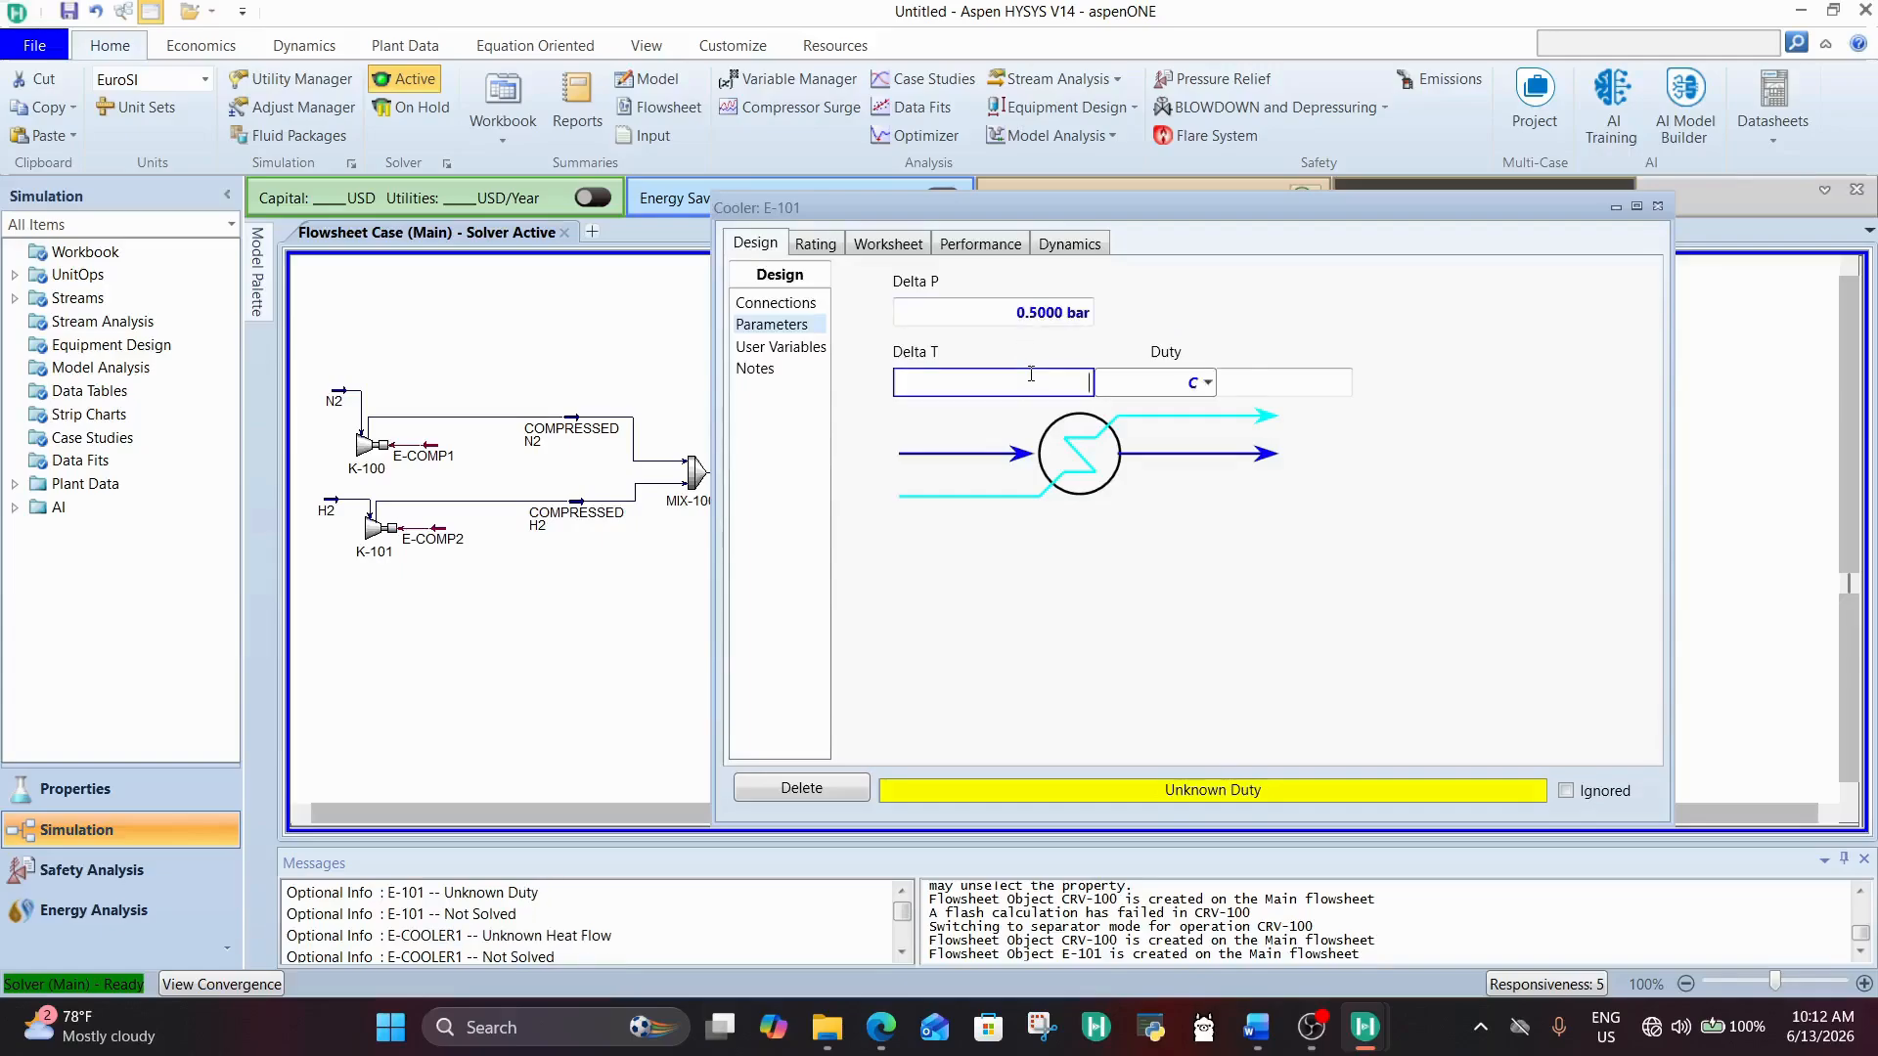
Step: Set the CONDENSED STREAM temperature to -150 °C in the cooler's worksheet
{"action": "left_click", "coordinate": [963, 247]}
{"action": "left_click", "coordinate": [874, 249]}
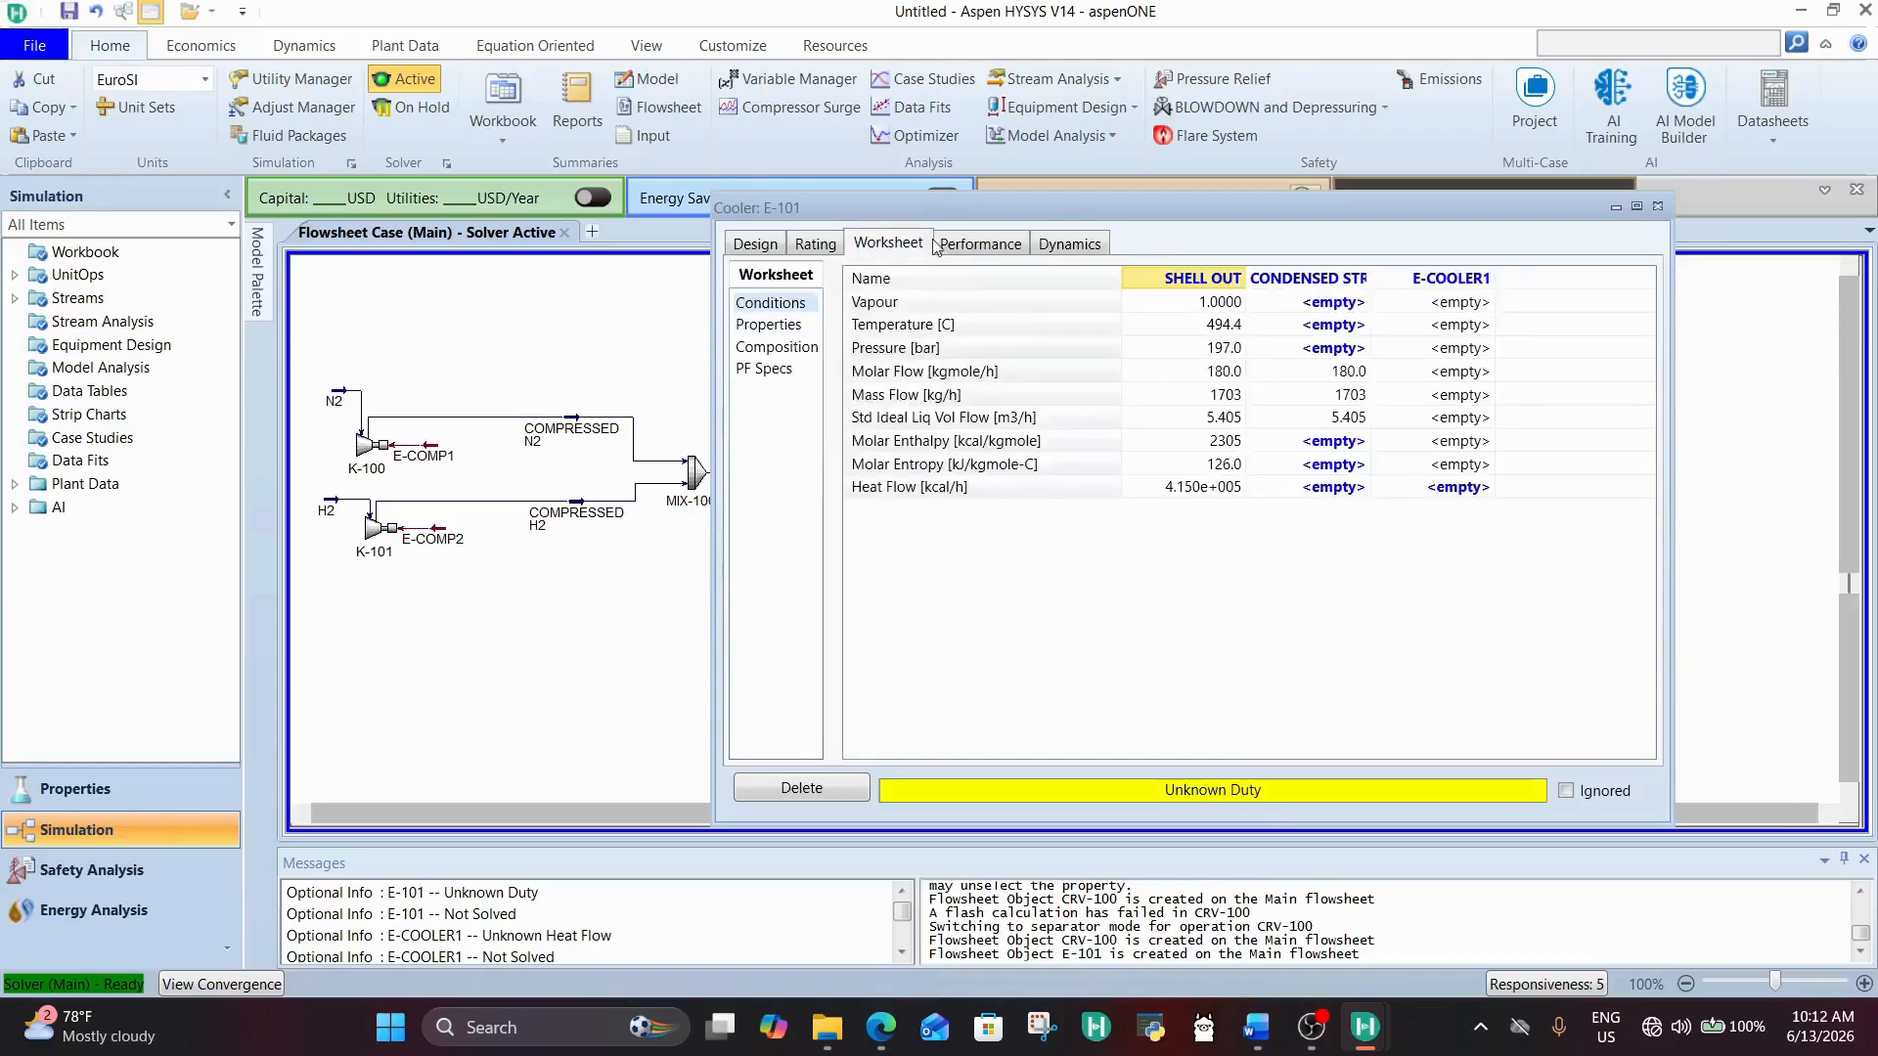
{"action": "left_click", "coordinate": [1326, 331]}
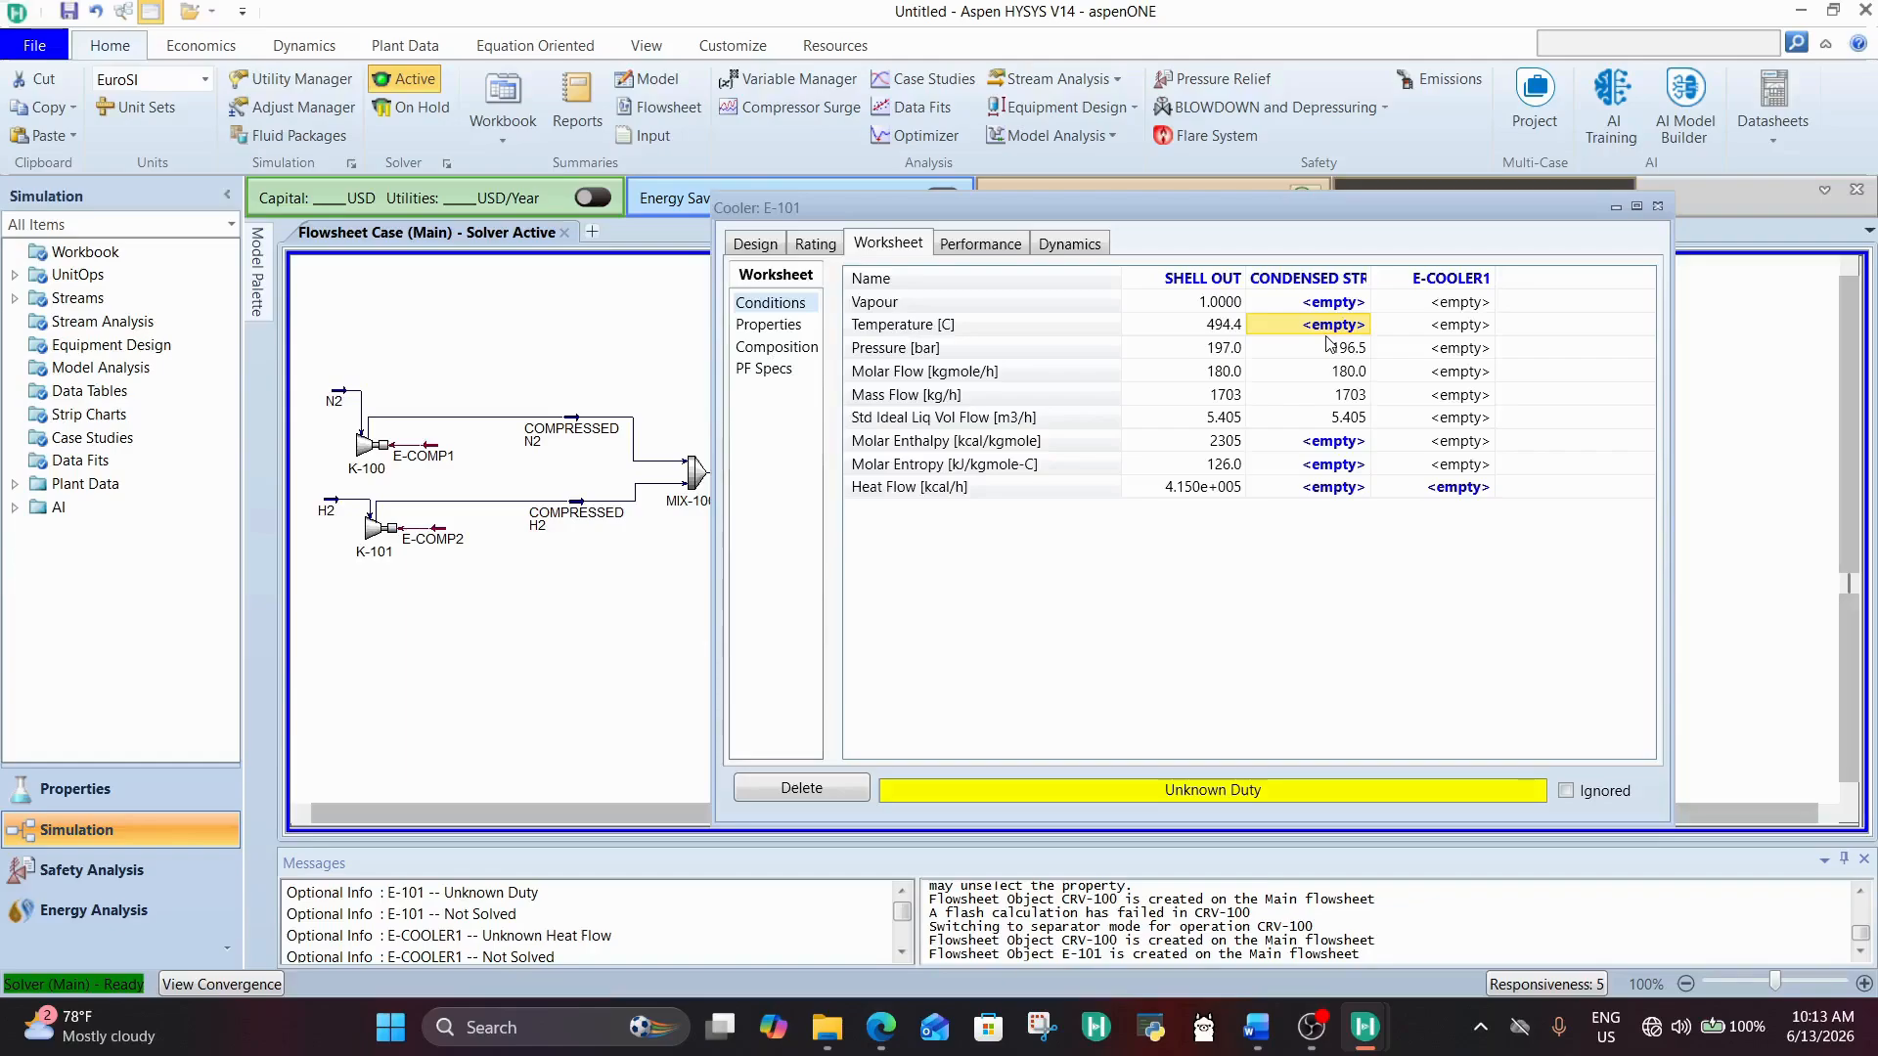
{"action": "type", "text": "-"}
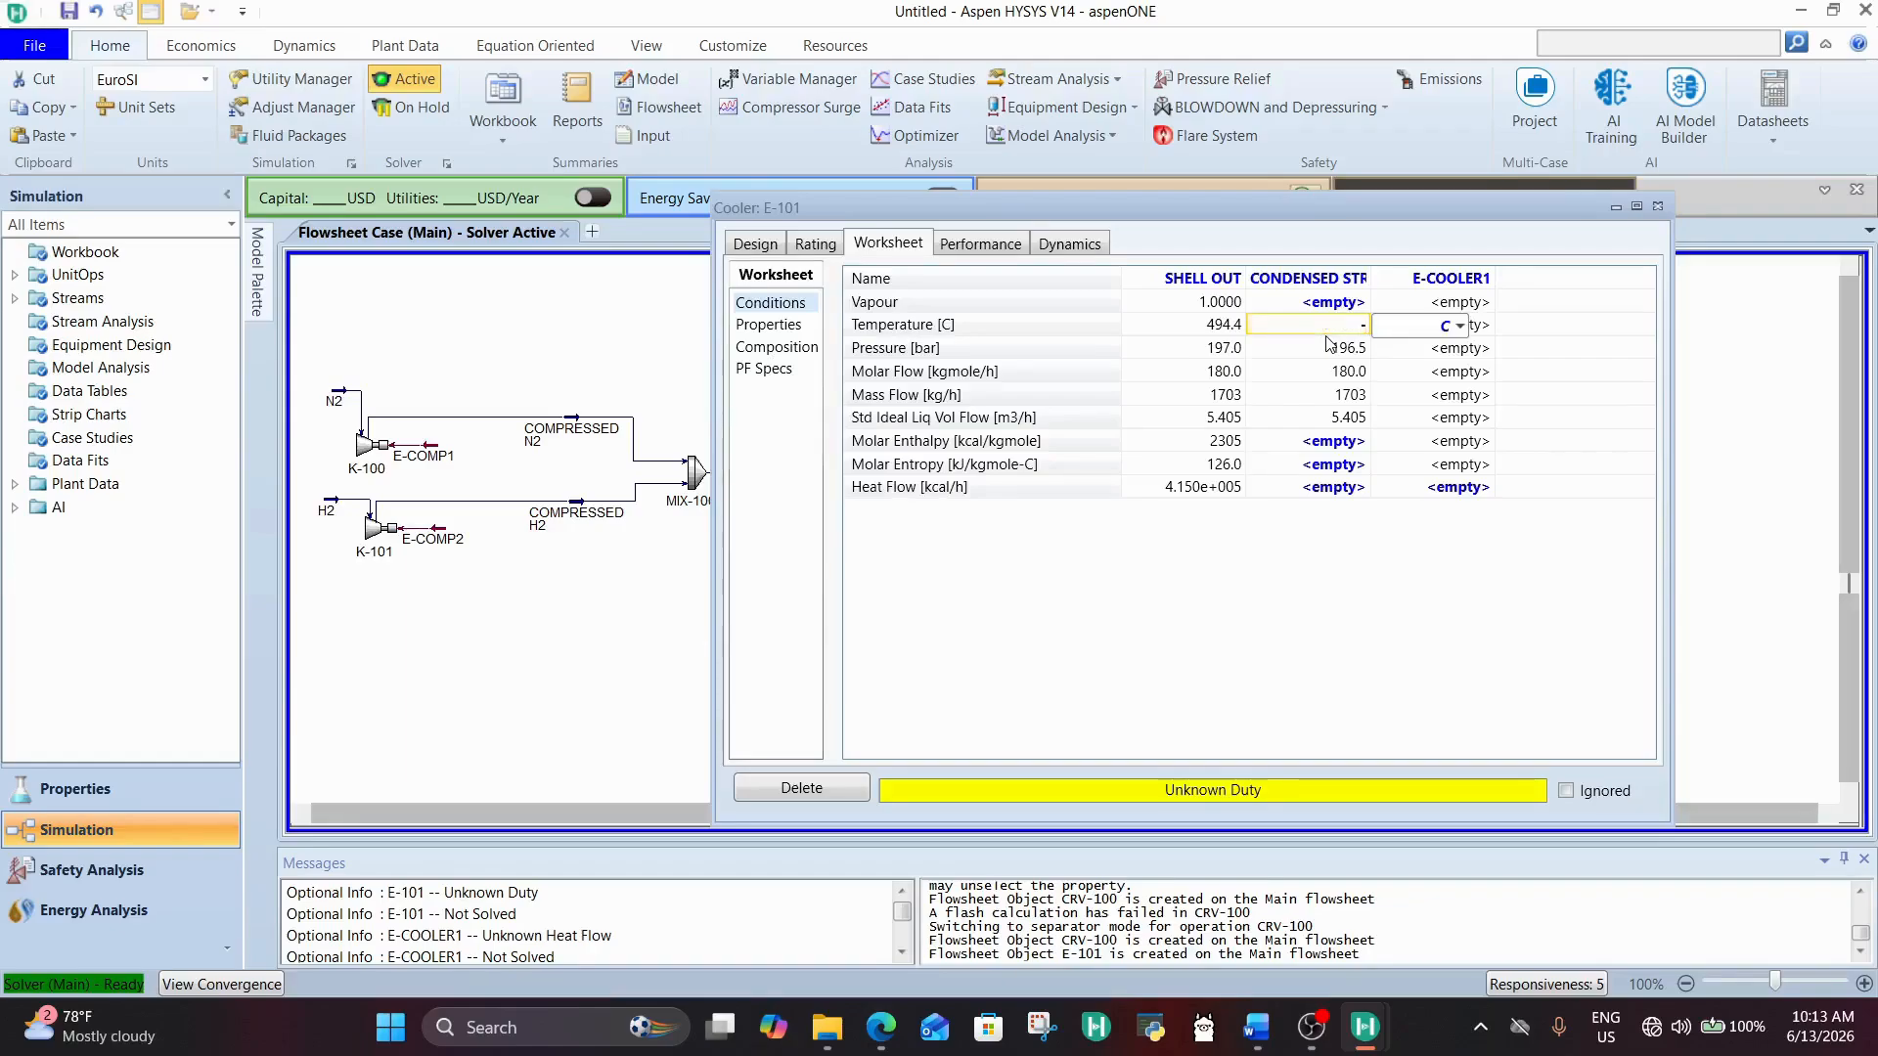
{"action": "type", "text": "150"}
{"action": "left_click", "coordinate": [1338, 379]}
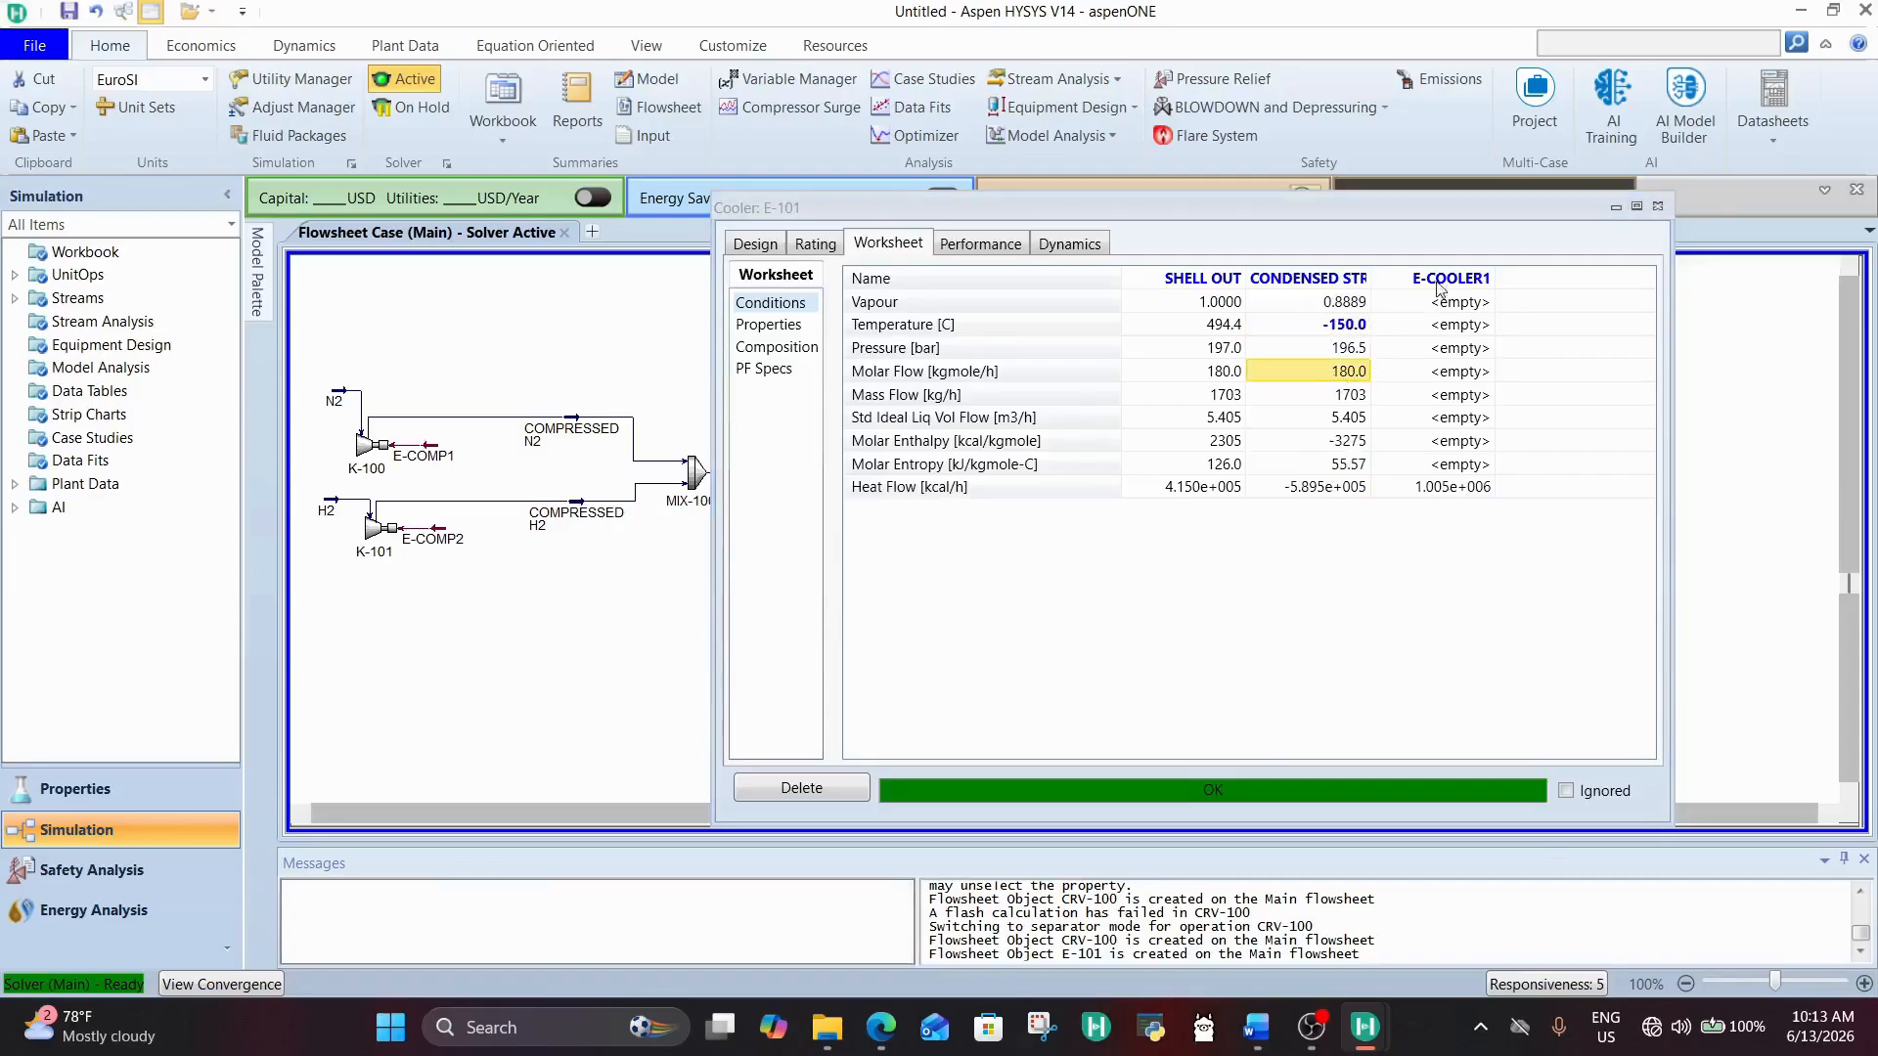
Step: Review the vapour fraction and temperature of CONDENSED STREAM in the cooler's stream conditions
{"action": "left_click_drag", "start_coordinate": [1418, 202], "coordinate": [867, 241]}
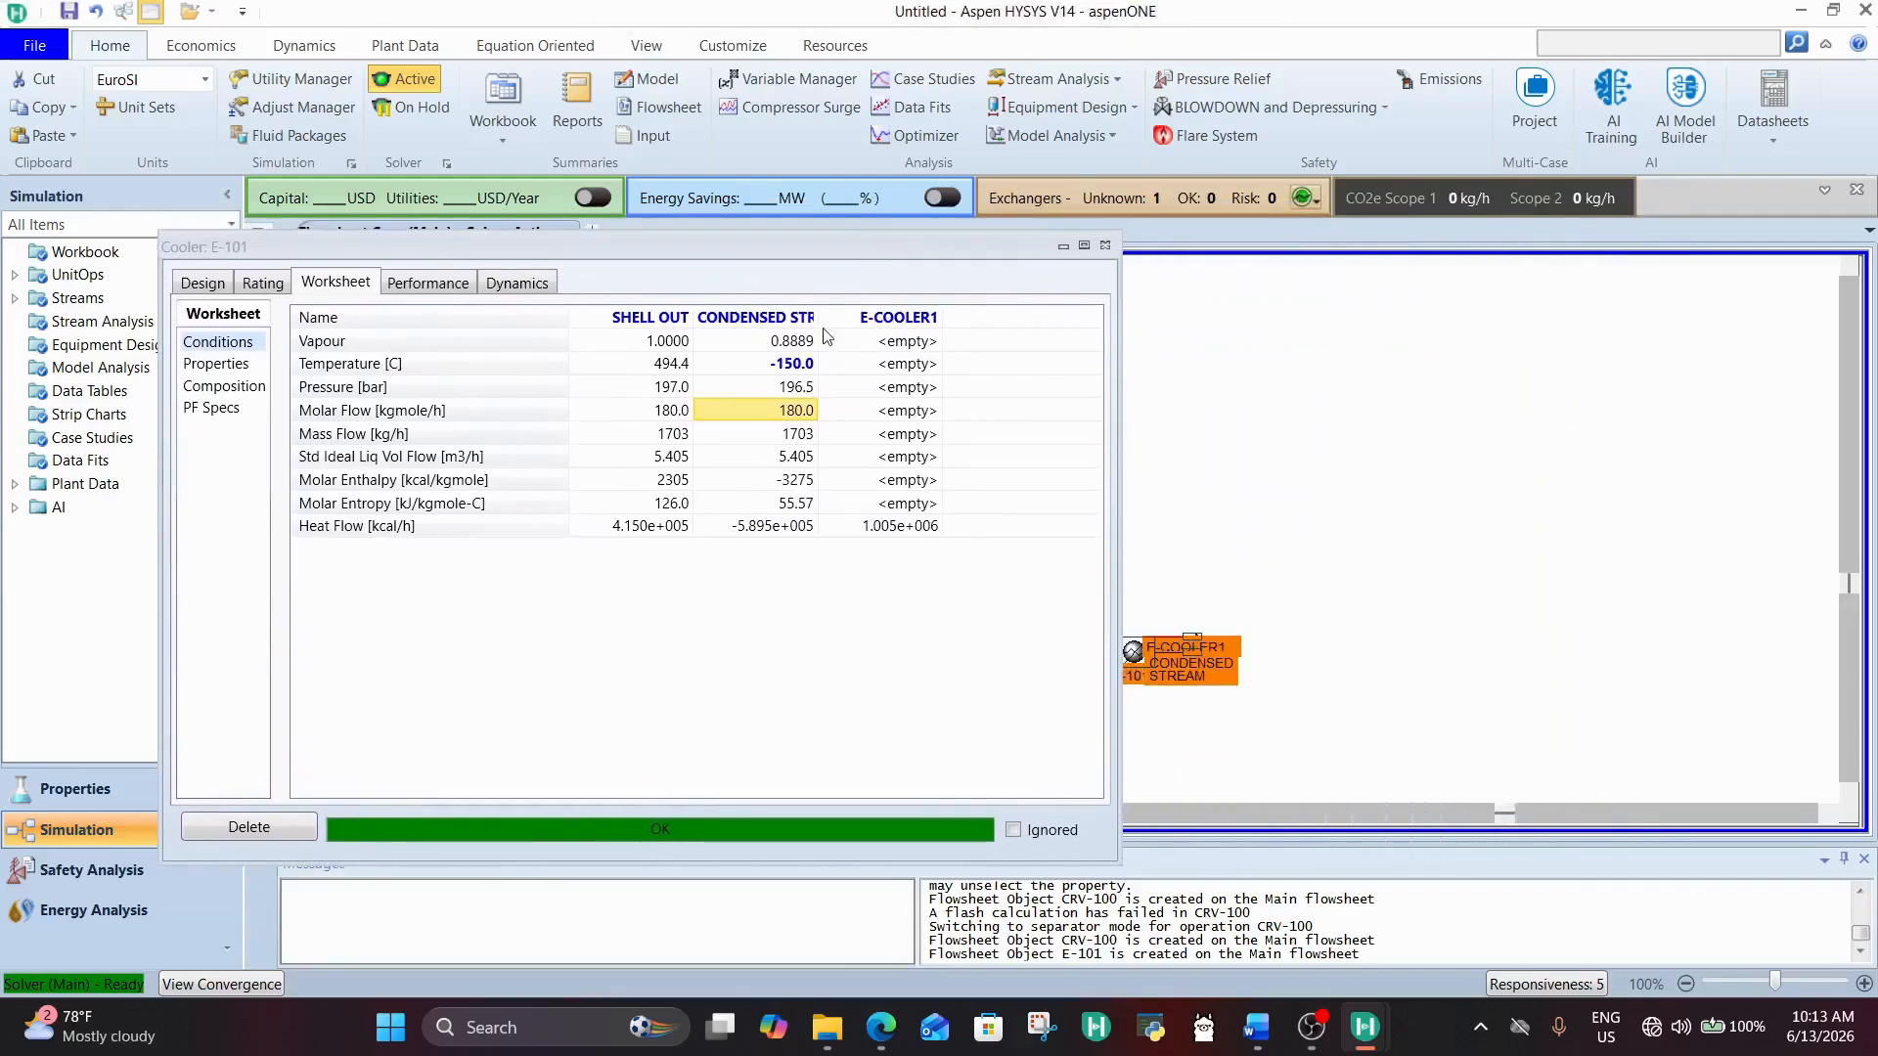
{"action": "left_click", "coordinate": [800, 341]}
{"action": "left_click", "coordinate": [785, 368]}
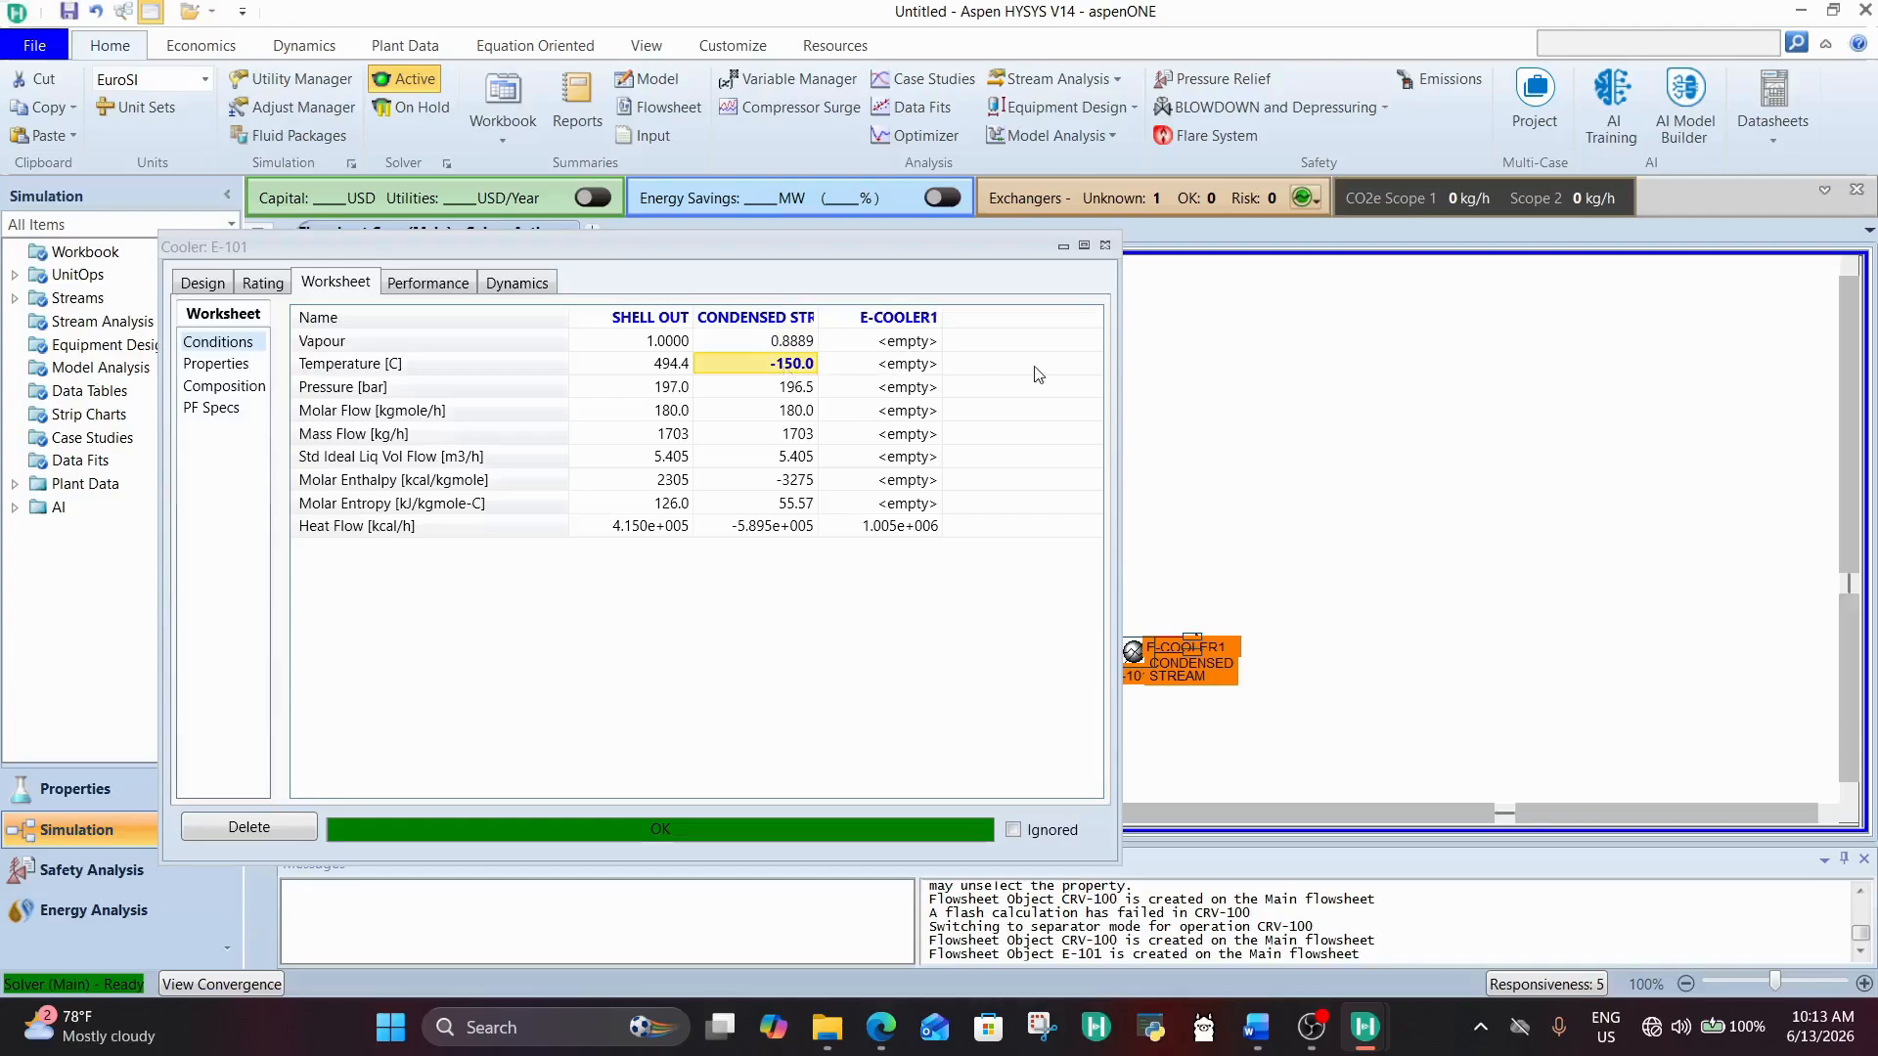
{"action": "left_click", "coordinate": [771, 346]}
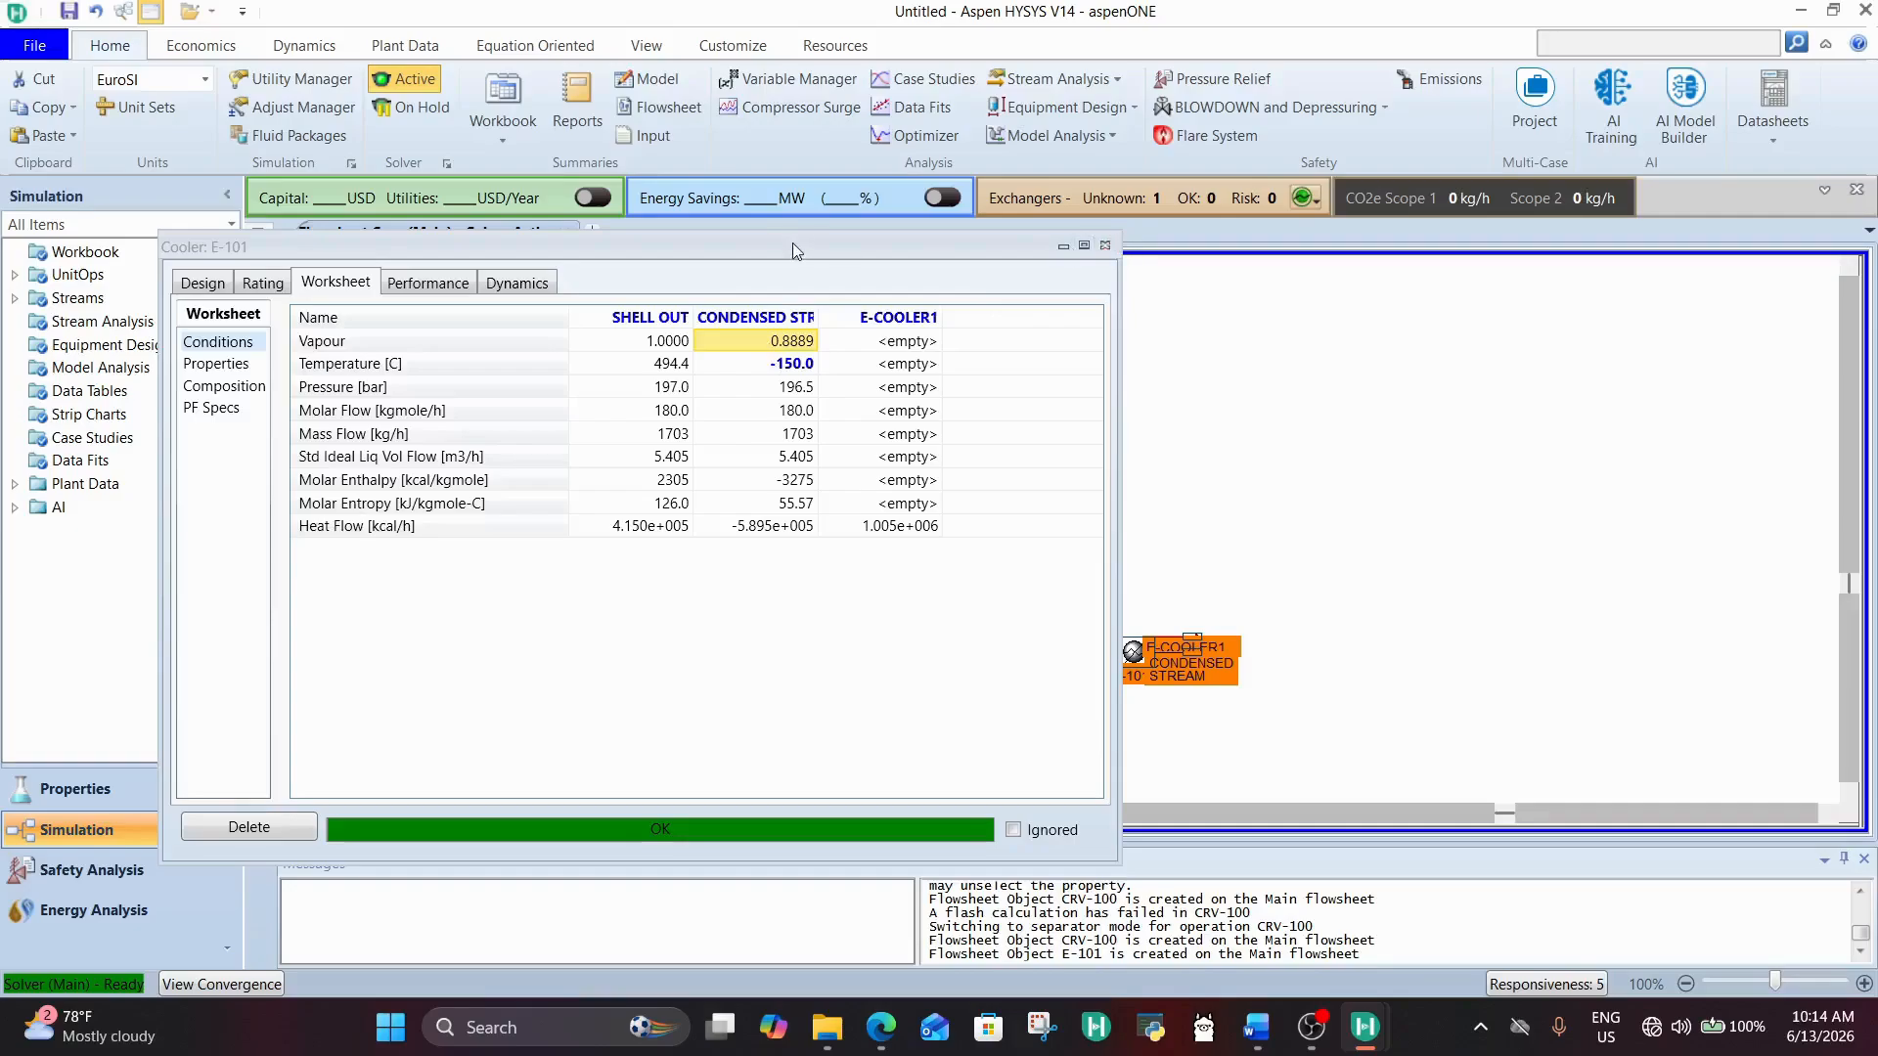
Step: Spread out the E-COOLER1 and CONDENSED STREAM symbols around cooler E-101, and minimize the cooler's window
{"action": "left_click_drag", "start_coordinate": [792, 243], "coordinate": [639, 293]}
{"action": "left_click_drag", "start_coordinate": [1195, 641], "coordinate": [1195, 583]}
{"action": "left_click", "coordinate": [1341, 600]}
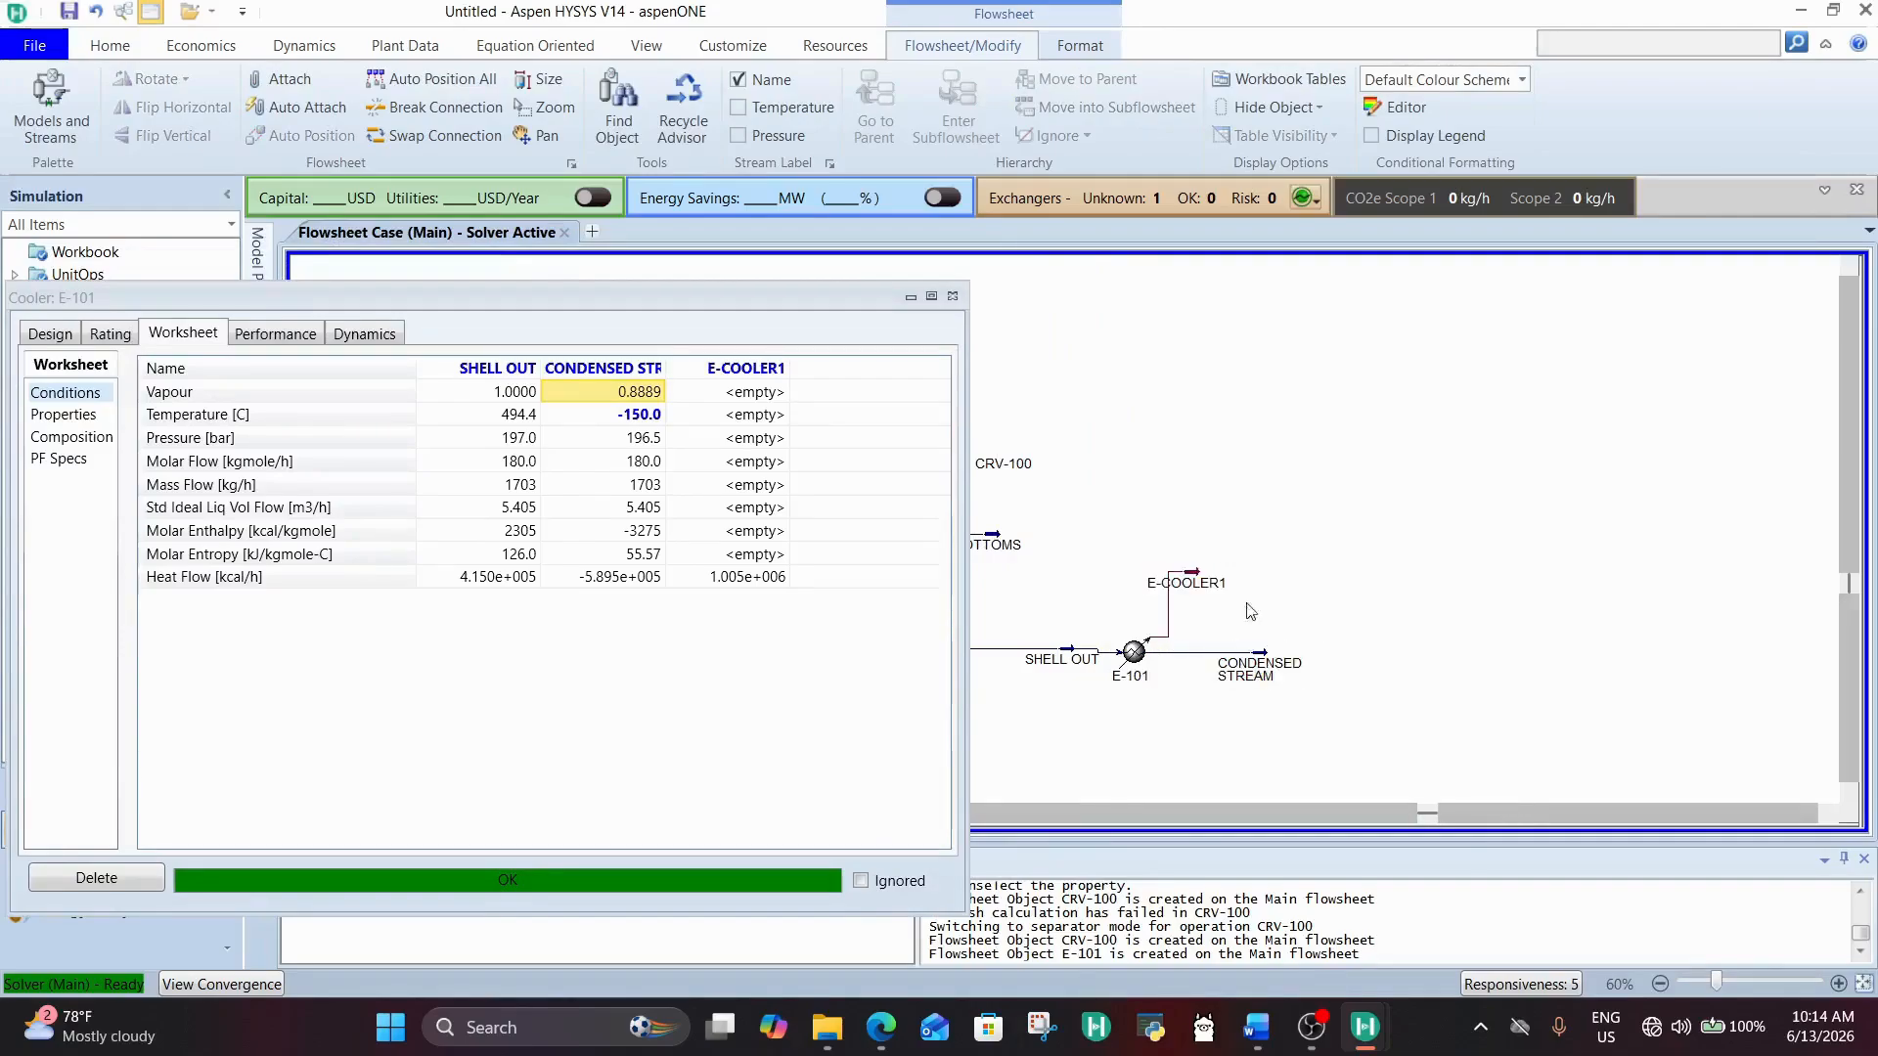
{"action": "left_click", "coordinate": [912, 298]}
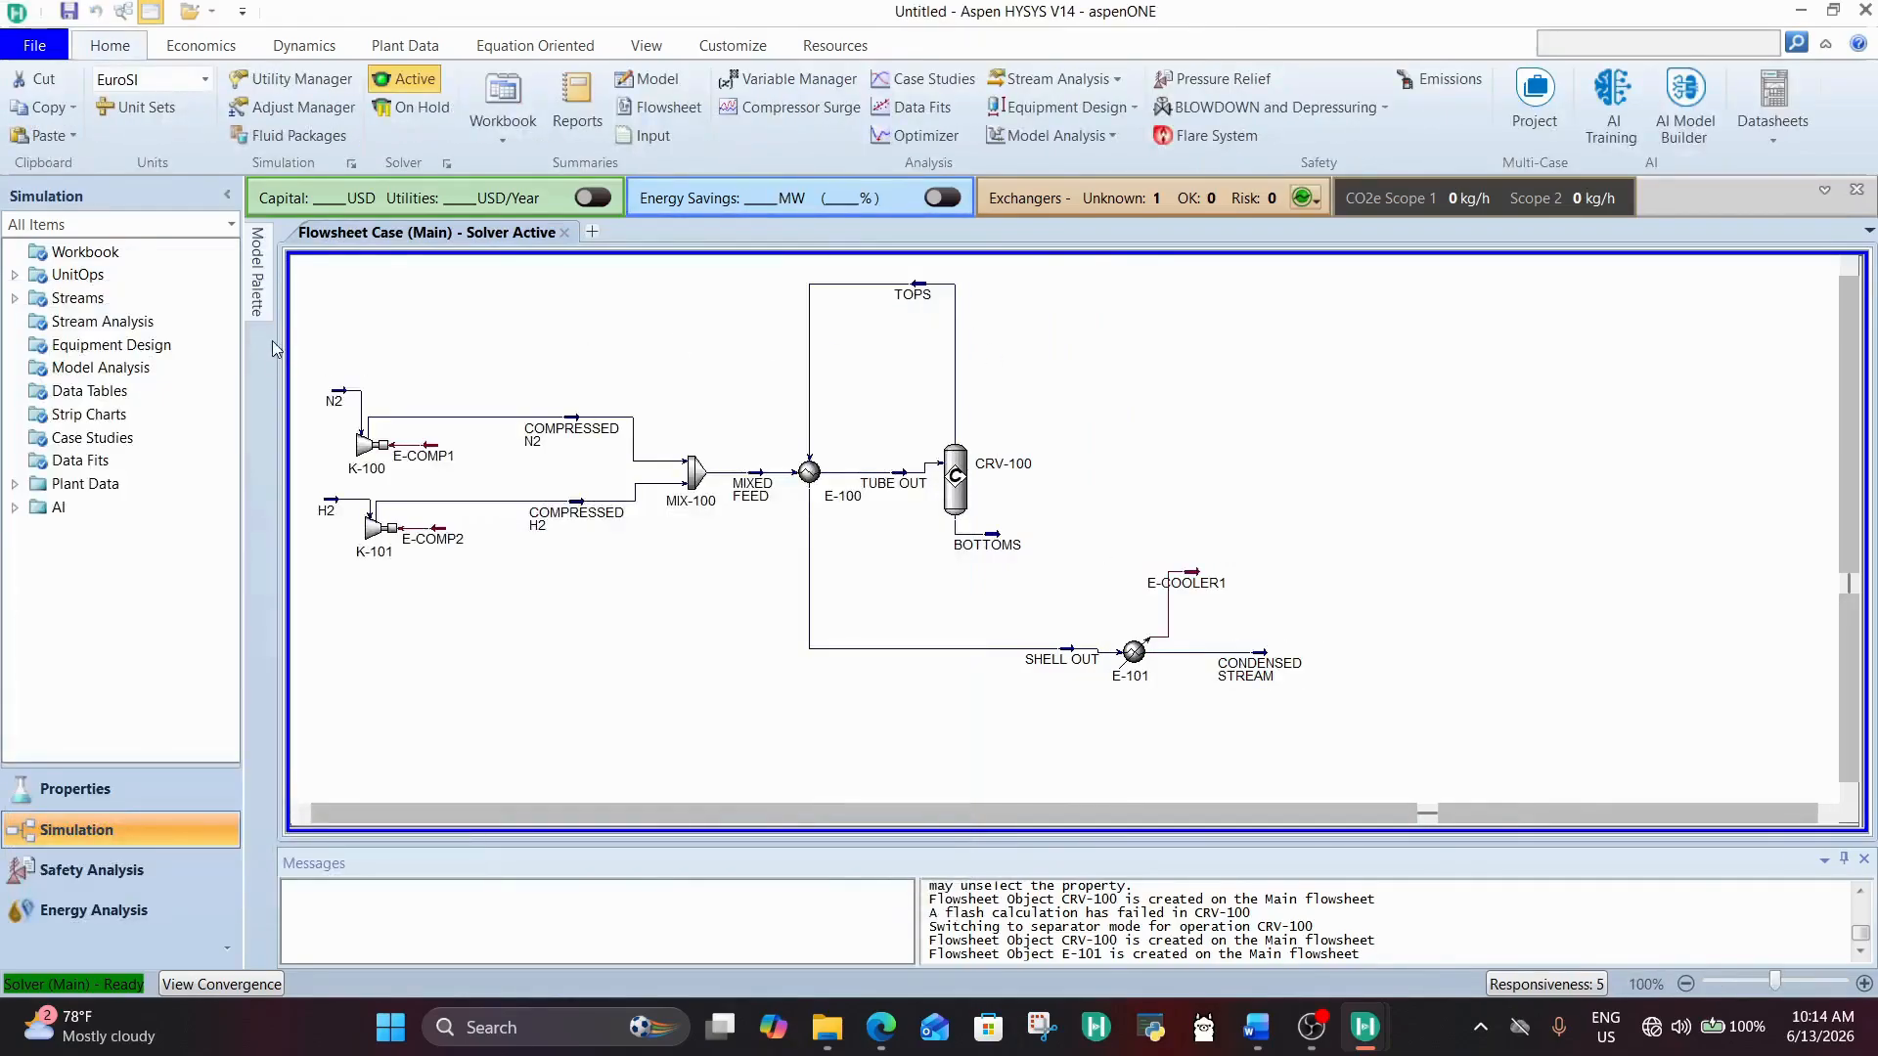
Step: Add a Separator to the flowsheet and position it just beyond CONDENSED STREAM
{"action": "left_click", "coordinate": [257, 259]}
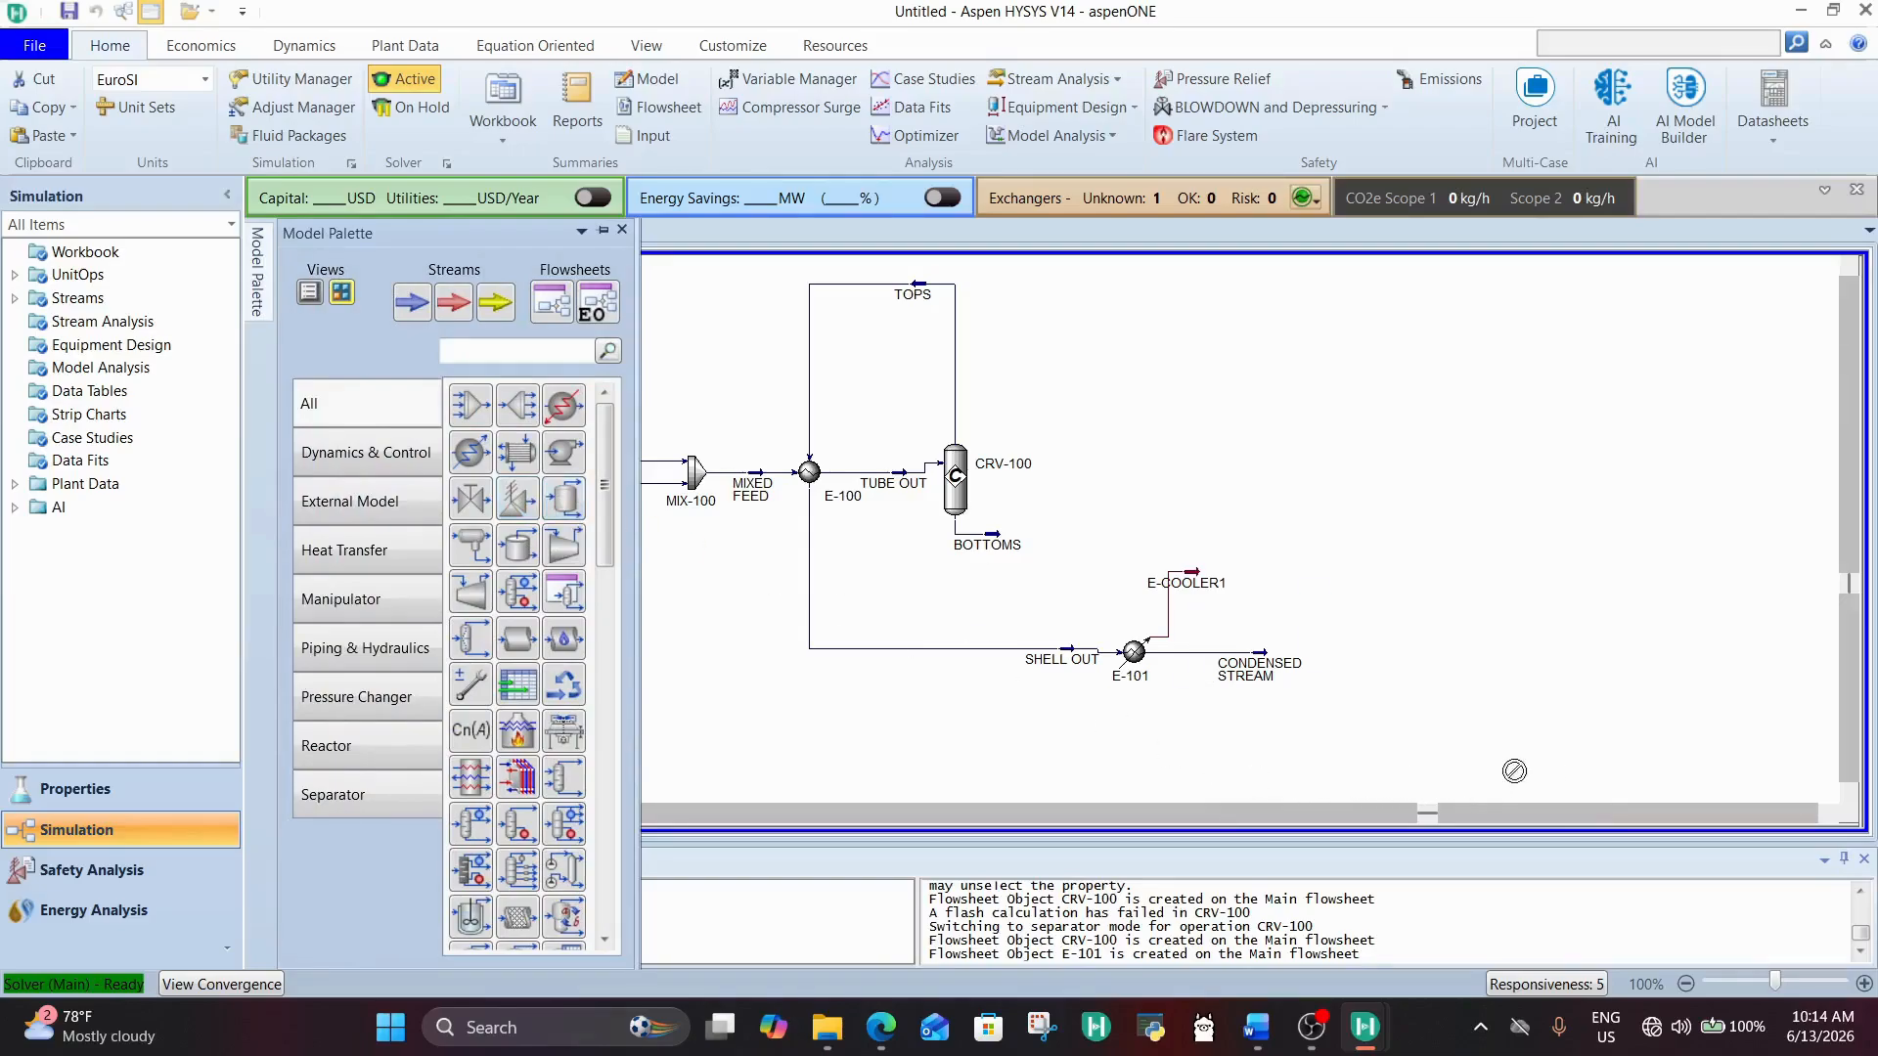
{"action": "left_click", "coordinate": [1348, 665]}
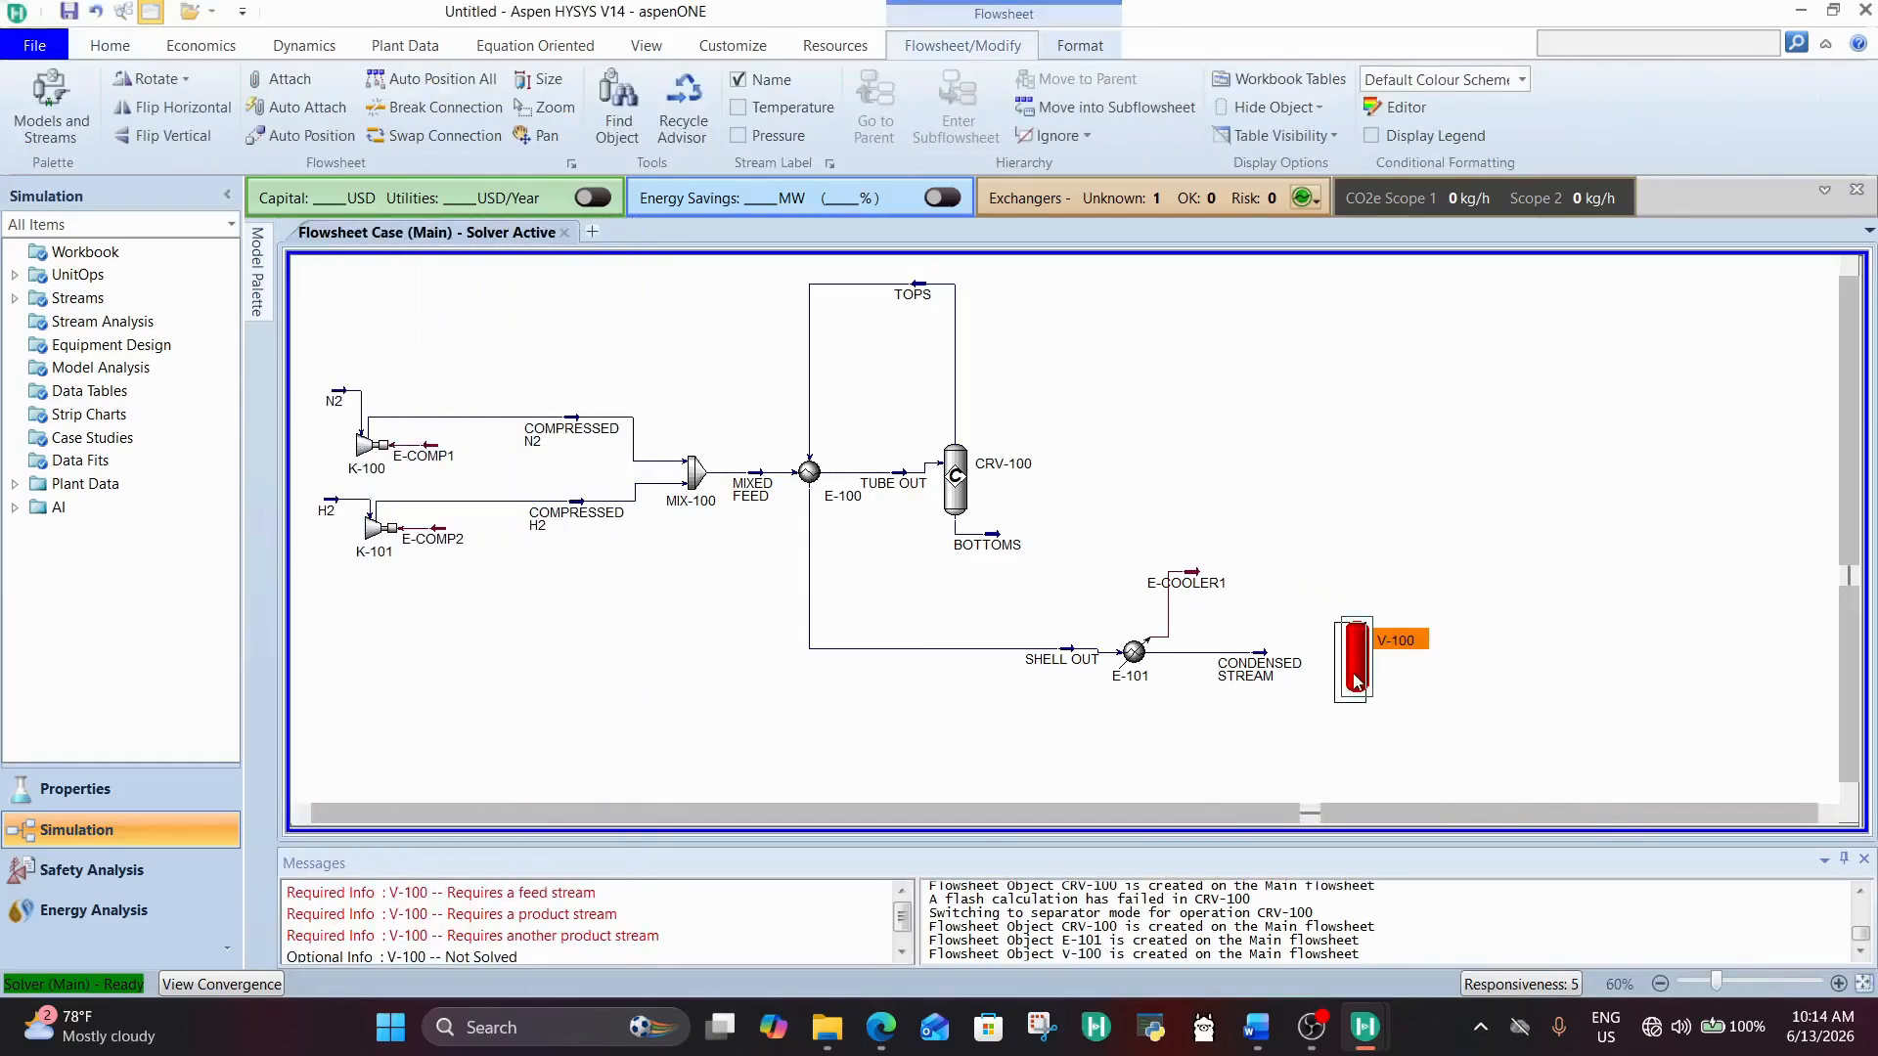
{"action": "left_click_drag", "start_coordinate": [1340, 677], "coordinate": [1337, 681]}
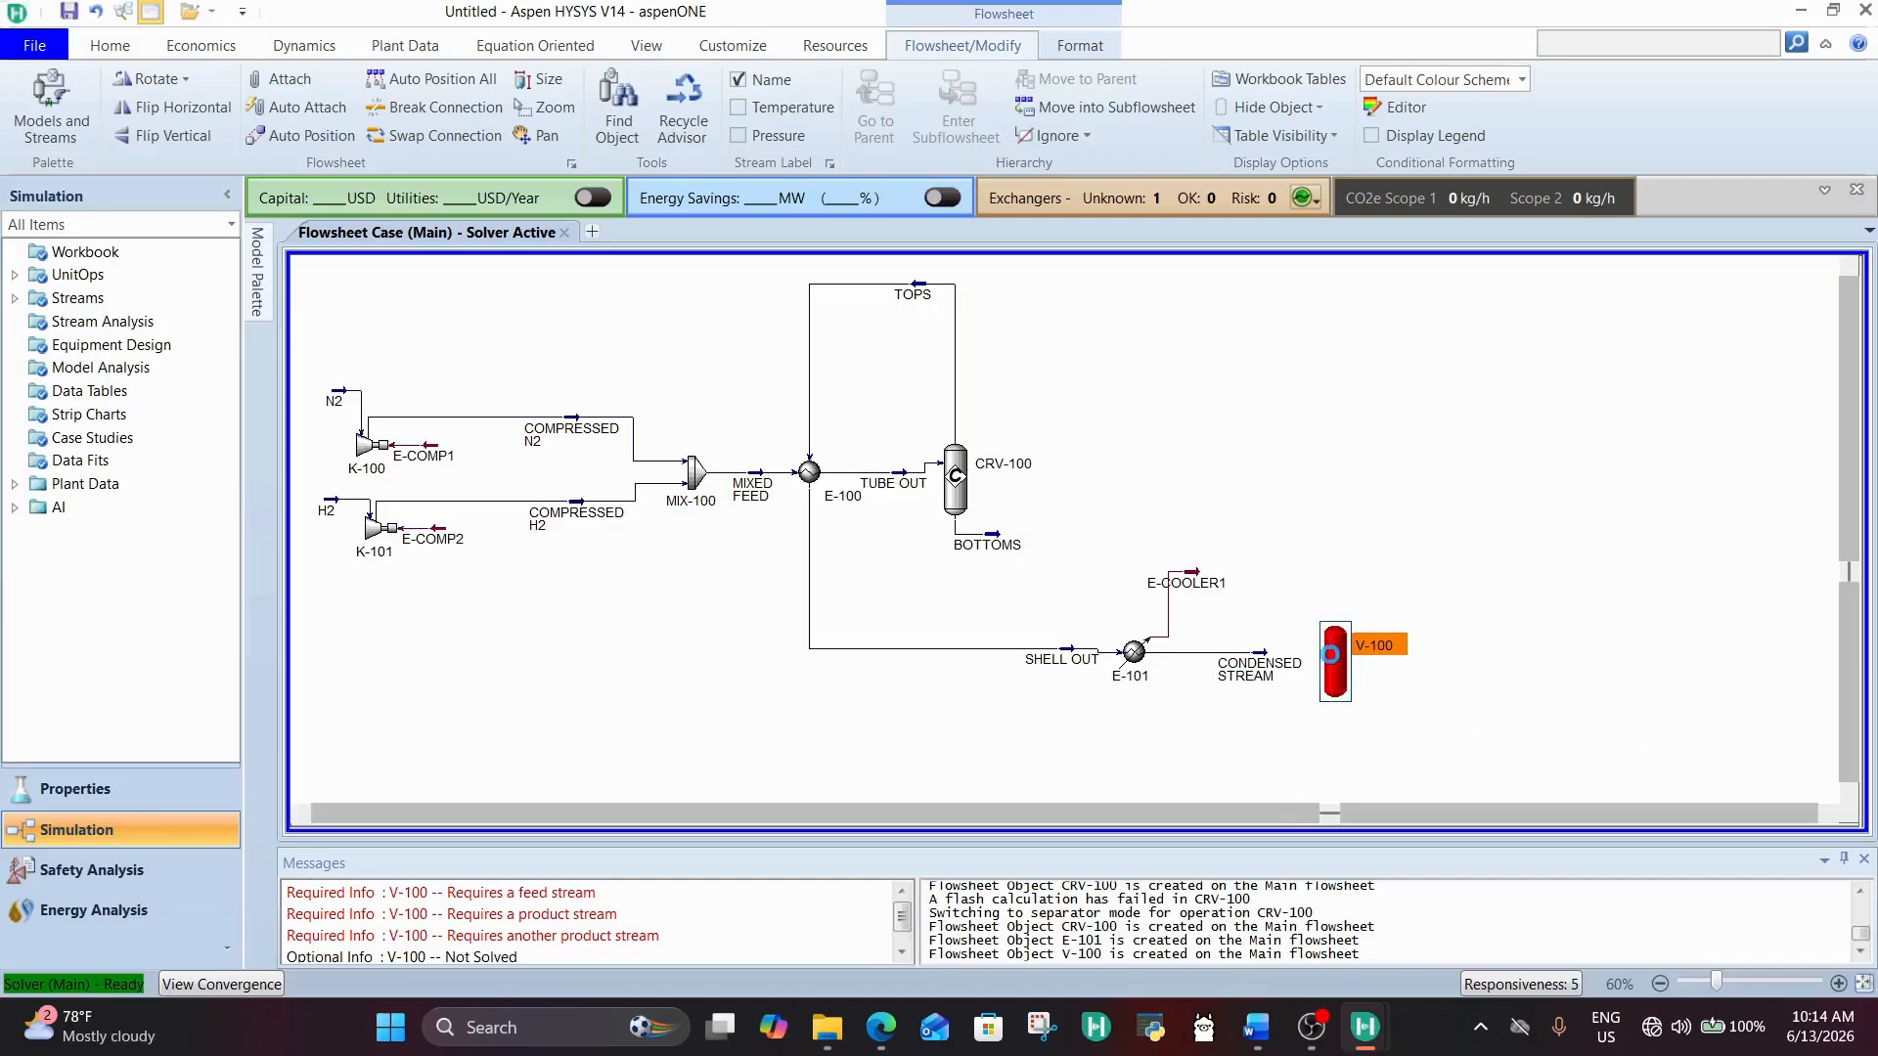
Step: Connect separator V-100 with CONDENSED STREAM as inlet, GAS as vapour outlet and LIQUIDS as liquid outlet, and close its window
{"action": "double_click", "coordinate": [1330, 654]}
{"action": "left_click", "coordinate": [1332, 626]}
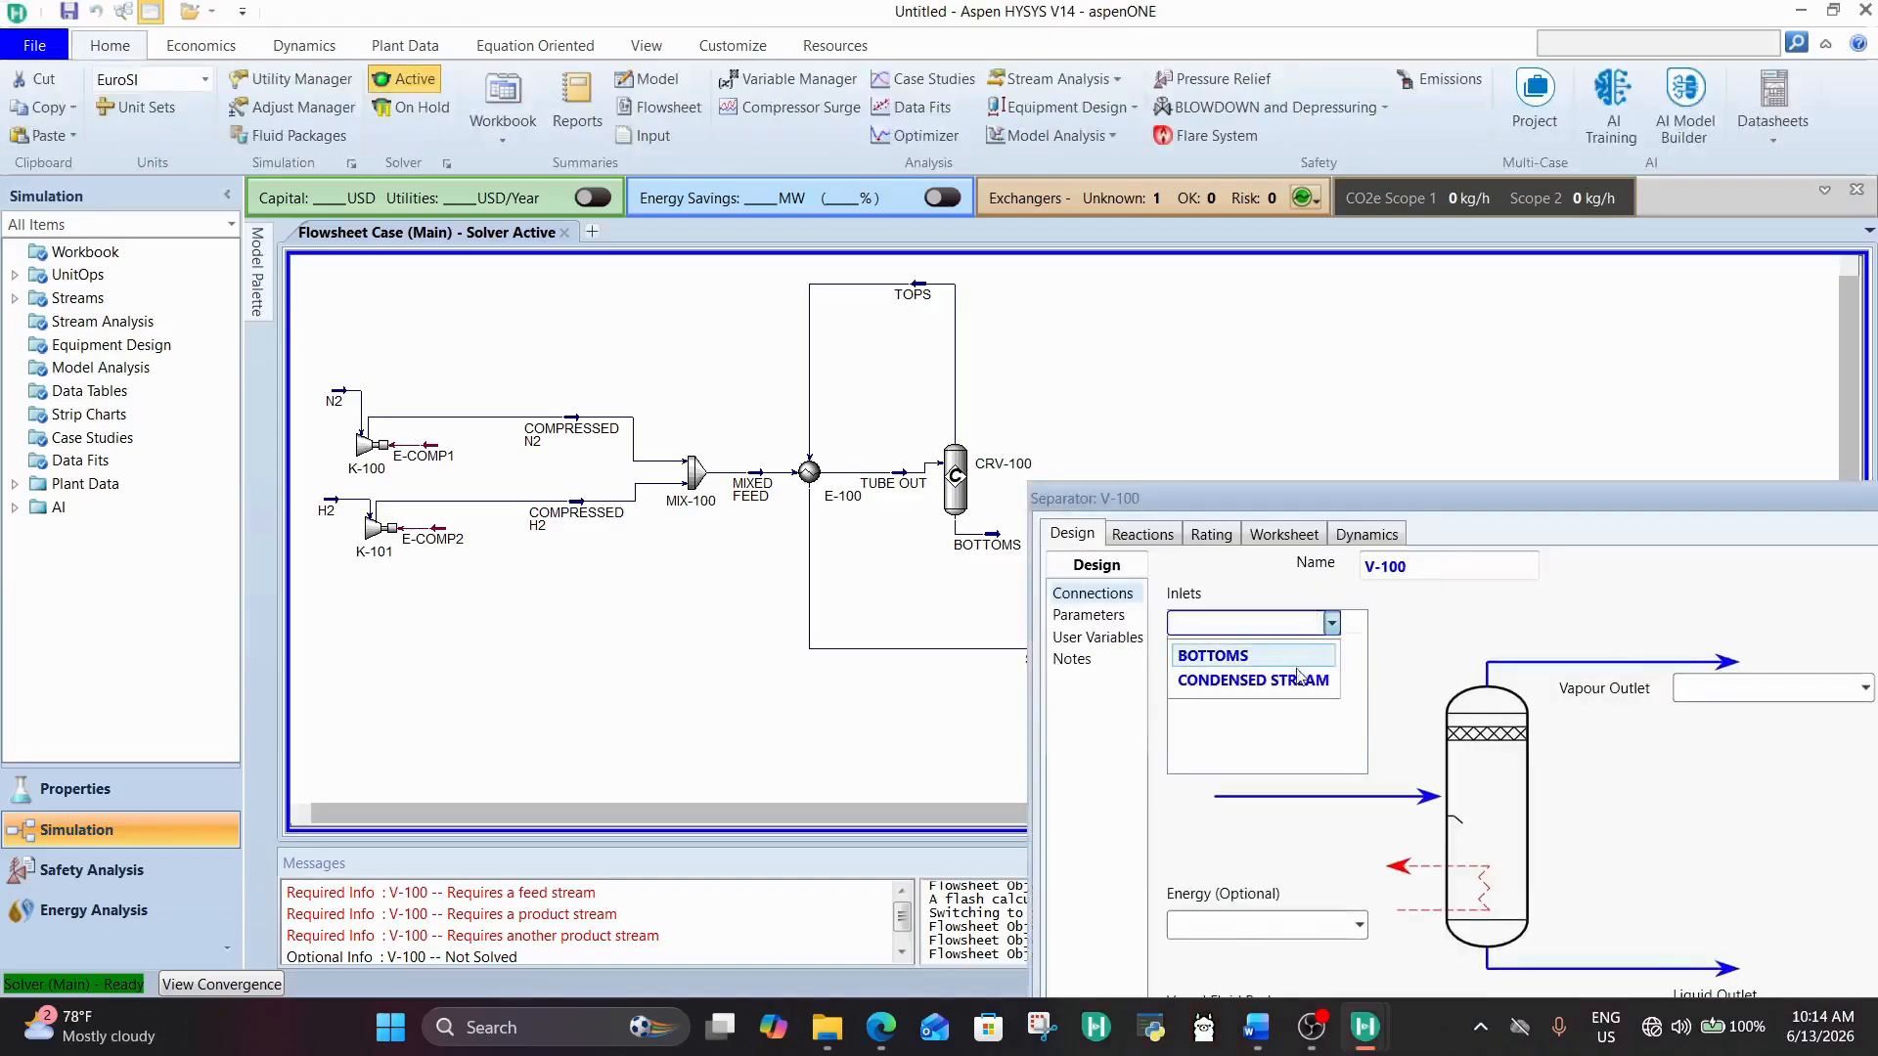
{"action": "left_click", "coordinate": [1297, 682]}
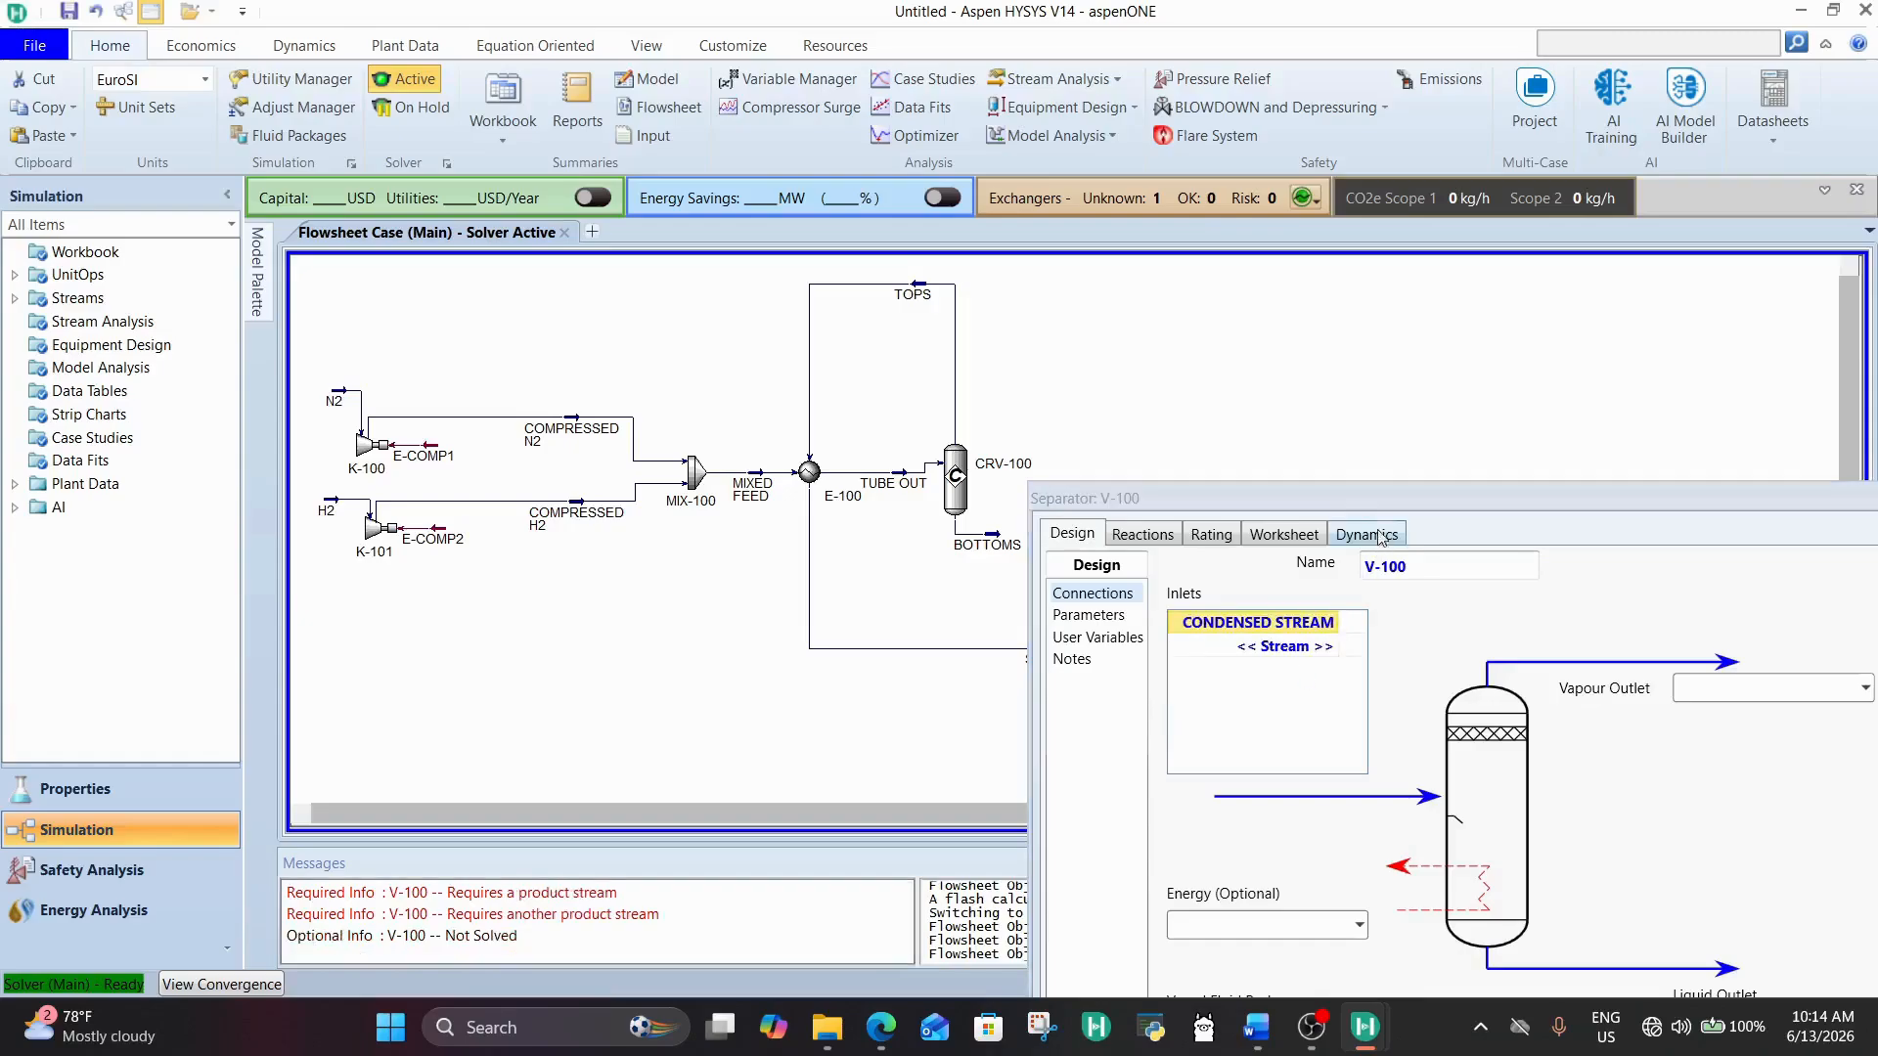
{"action": "left_click_drag", "start_coordinate": [1379, 512], "coordinate": [1043, 220]}
{"action": "left_click", "coordinate": [1420, 396]}
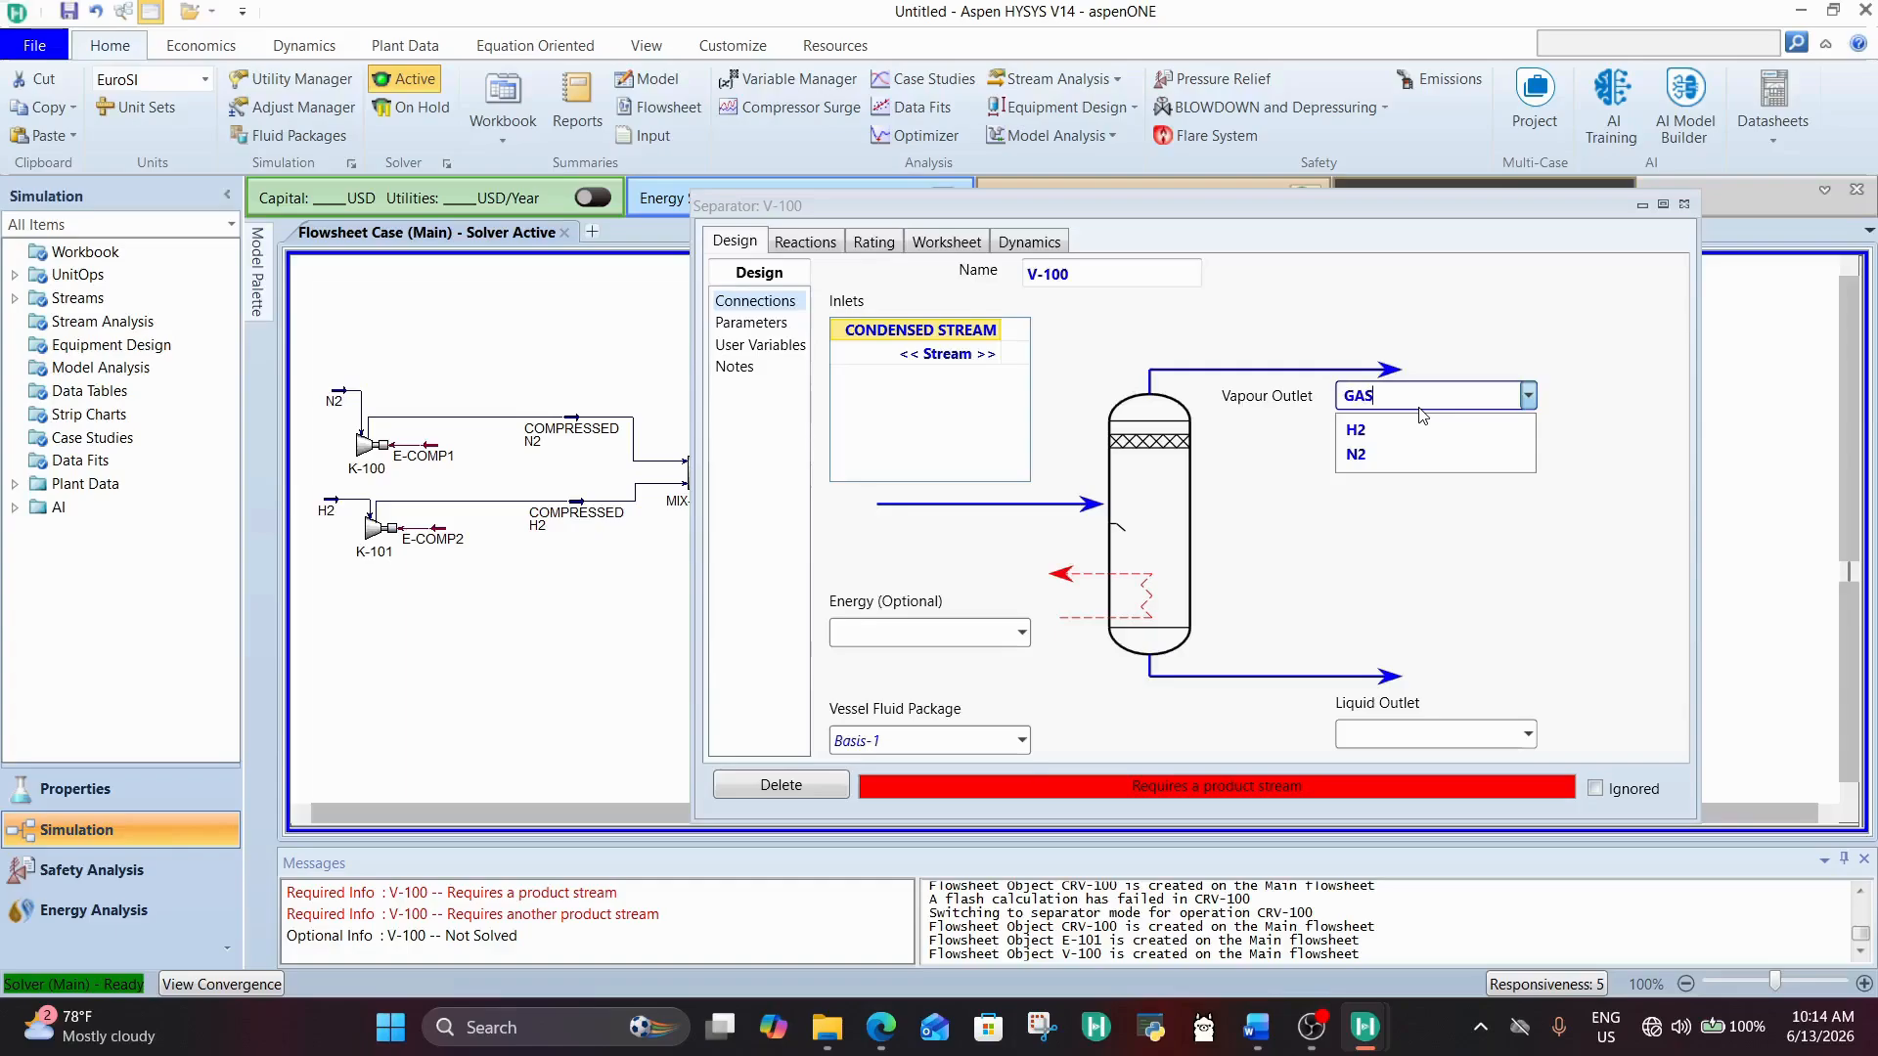
{"action": "left_click", "coordinate": [1446, 732]}
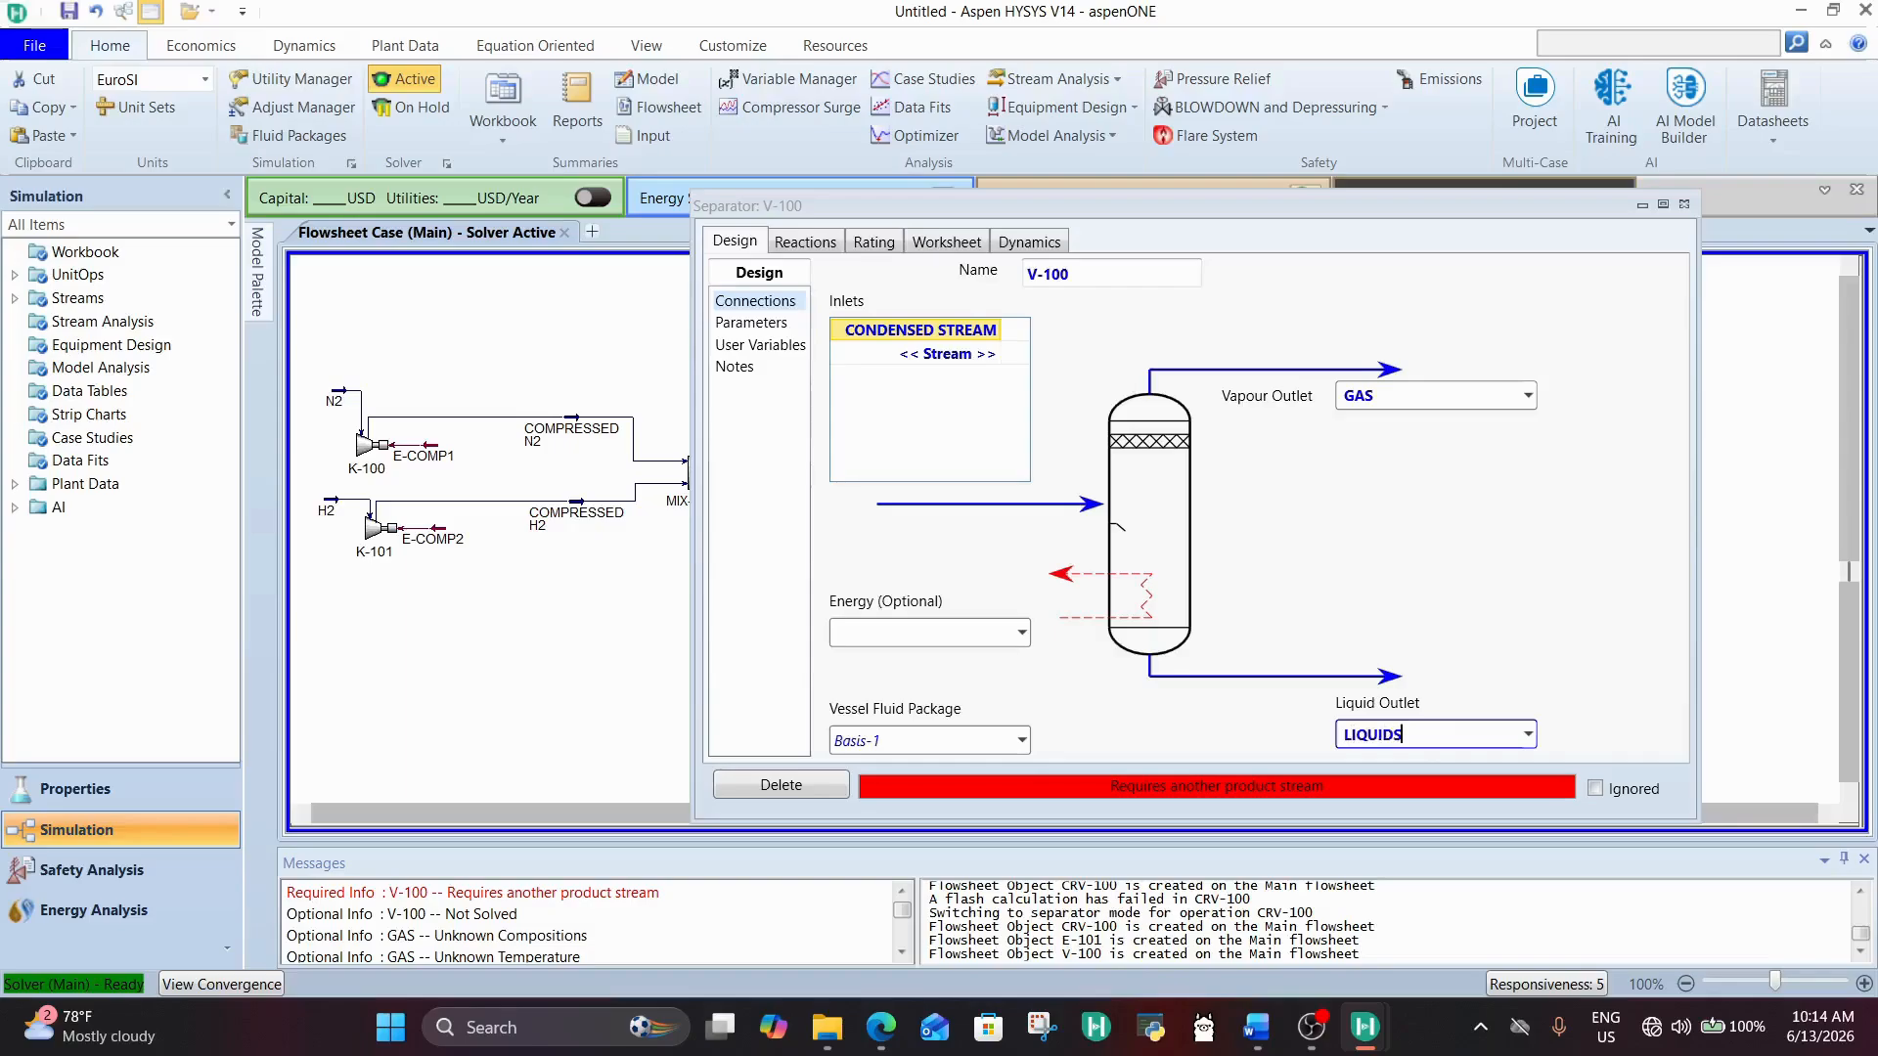
{"action": "key", "text": "Return"}
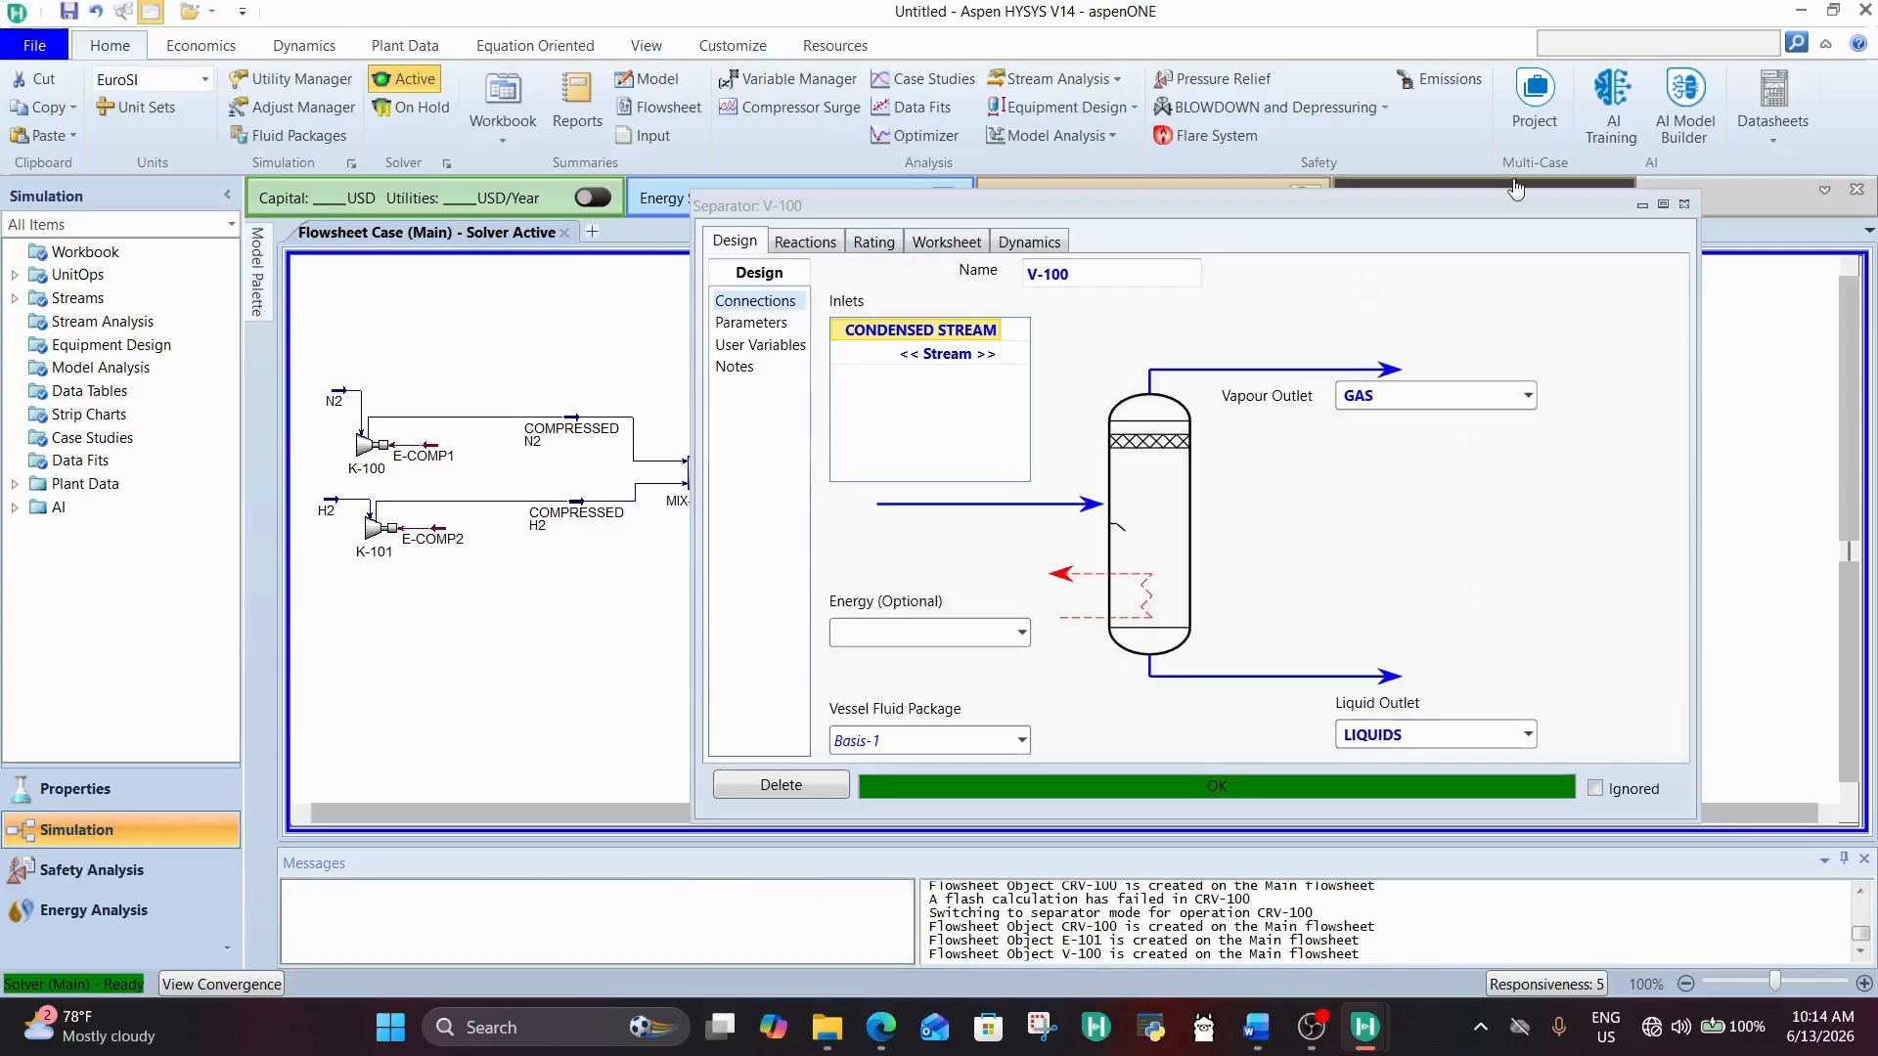
{"action": "left_click", "coordinate": [1684, 204]}
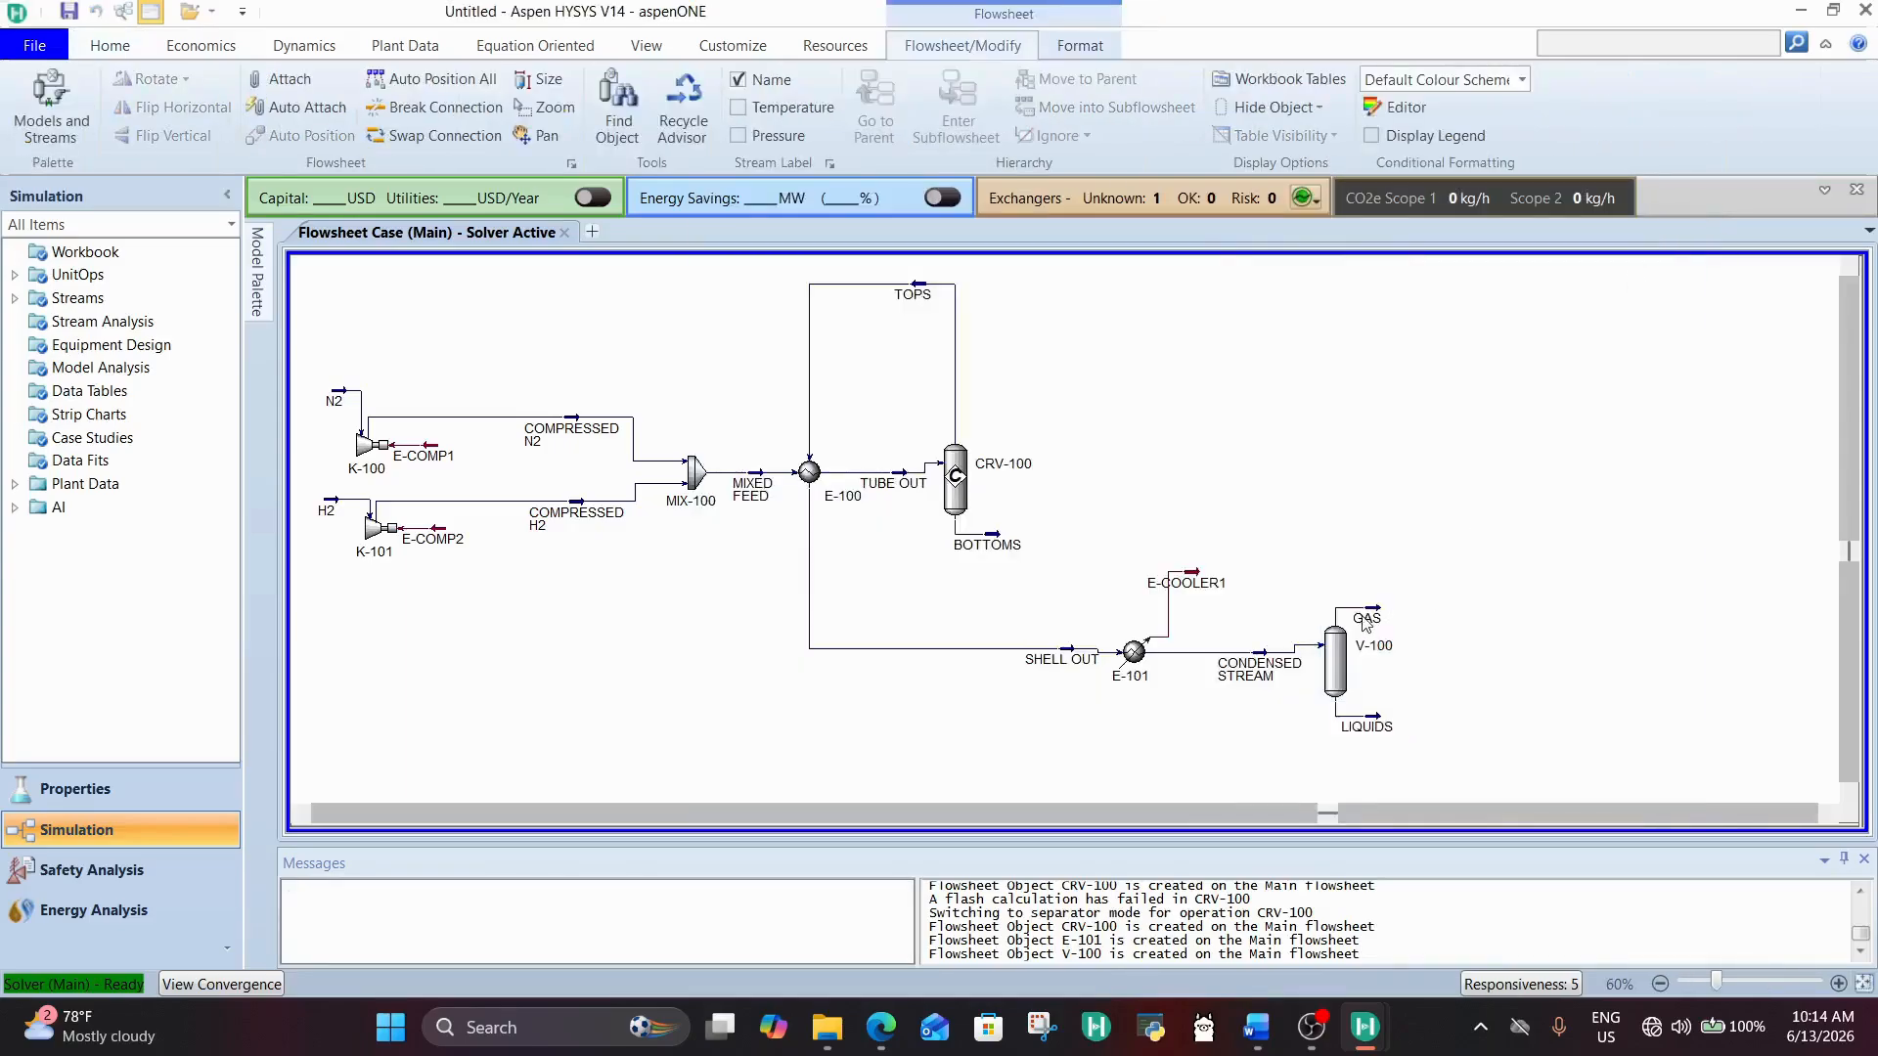
Step: Reposition separator V-100 and its GAS and LIQUIDS outlet streams to tidy the flowsheet layout
{"action": "left_click_drag", "start_coordinate": [1367, 622], "coordinate": [1388, 623]}
{"action": "left_click_drag", "start_coordinate": [1332, 683], "coordinate": [1418, 740]}
{"action": "left_click", "coordinate": [1413, 683]}
{"action": "left_click", "coordinate": [1413, 708]}
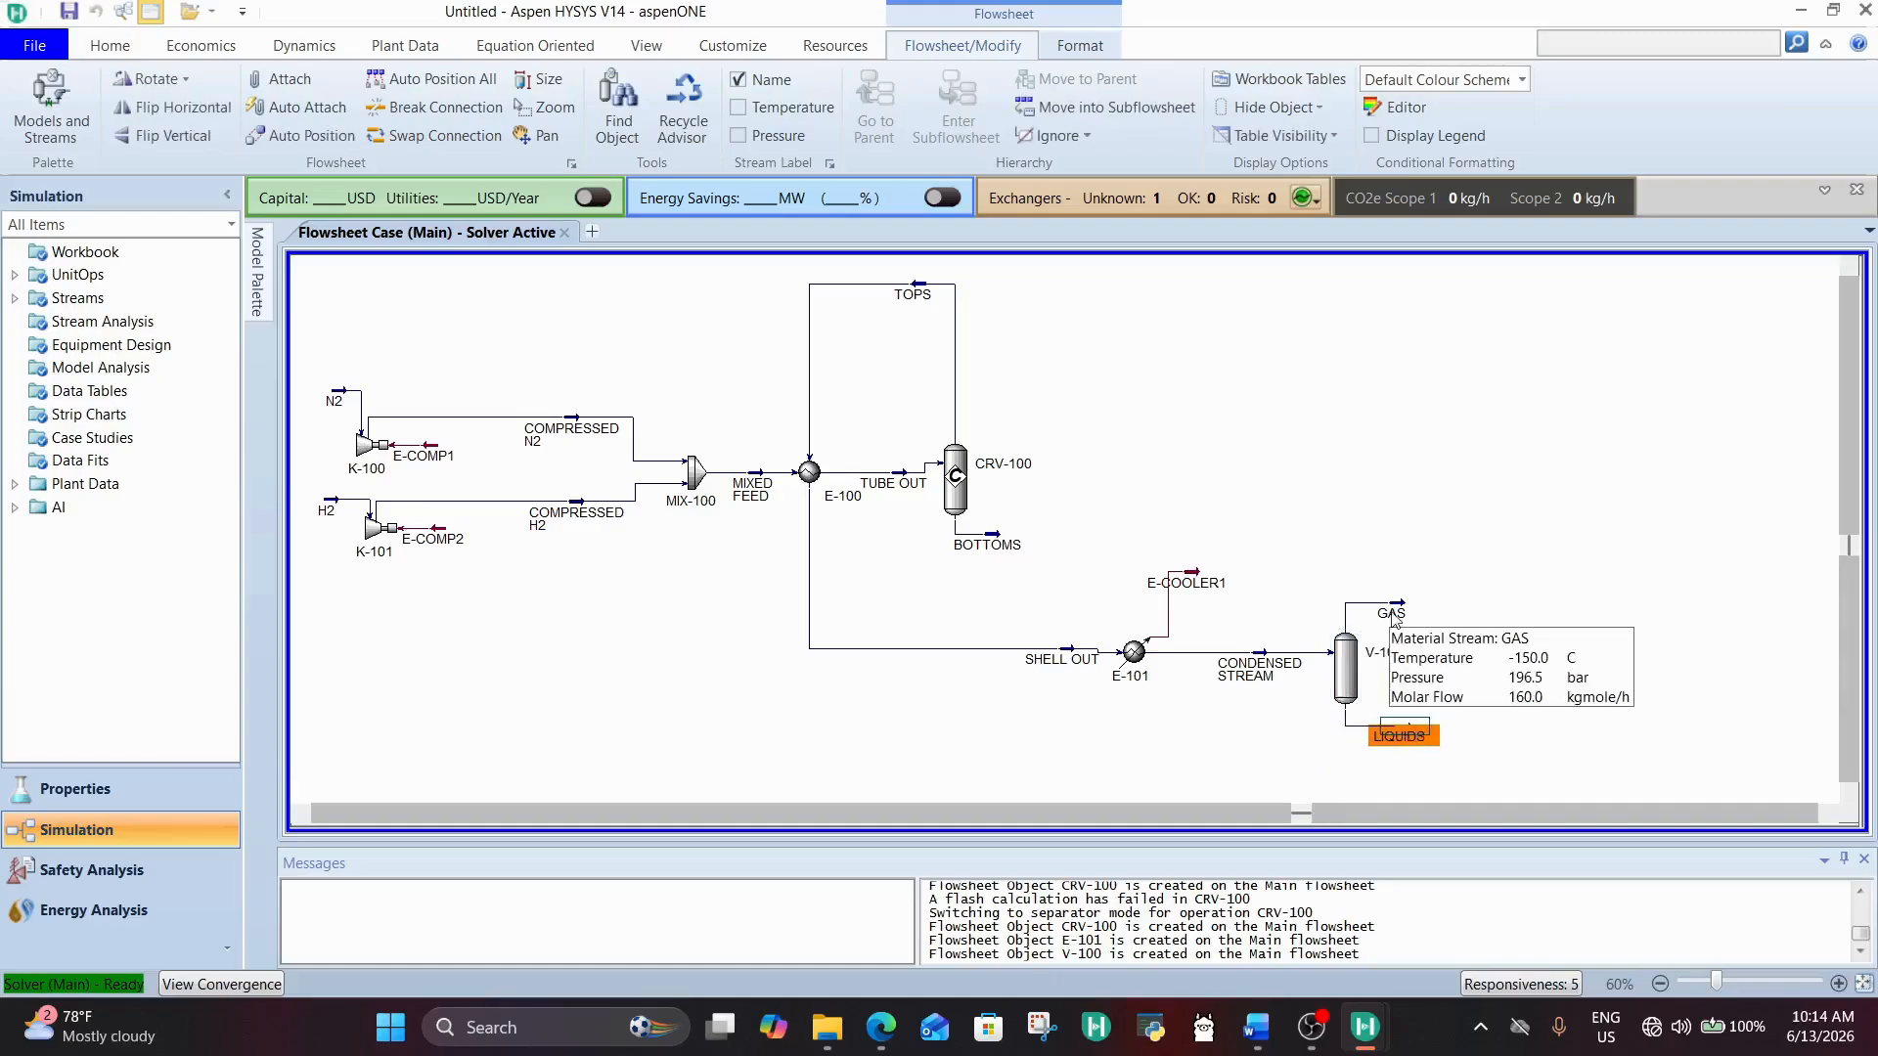
Step: Examine the GAS stream's conditions and its nitrogen and hydrogen mole fractions, and close its window
{"action": "left_click_drag", "start_coordinate": [1394, 616], "coordinate": [1396, 619]}
{"action": "double_click", "coordinate": [1395, 616]}
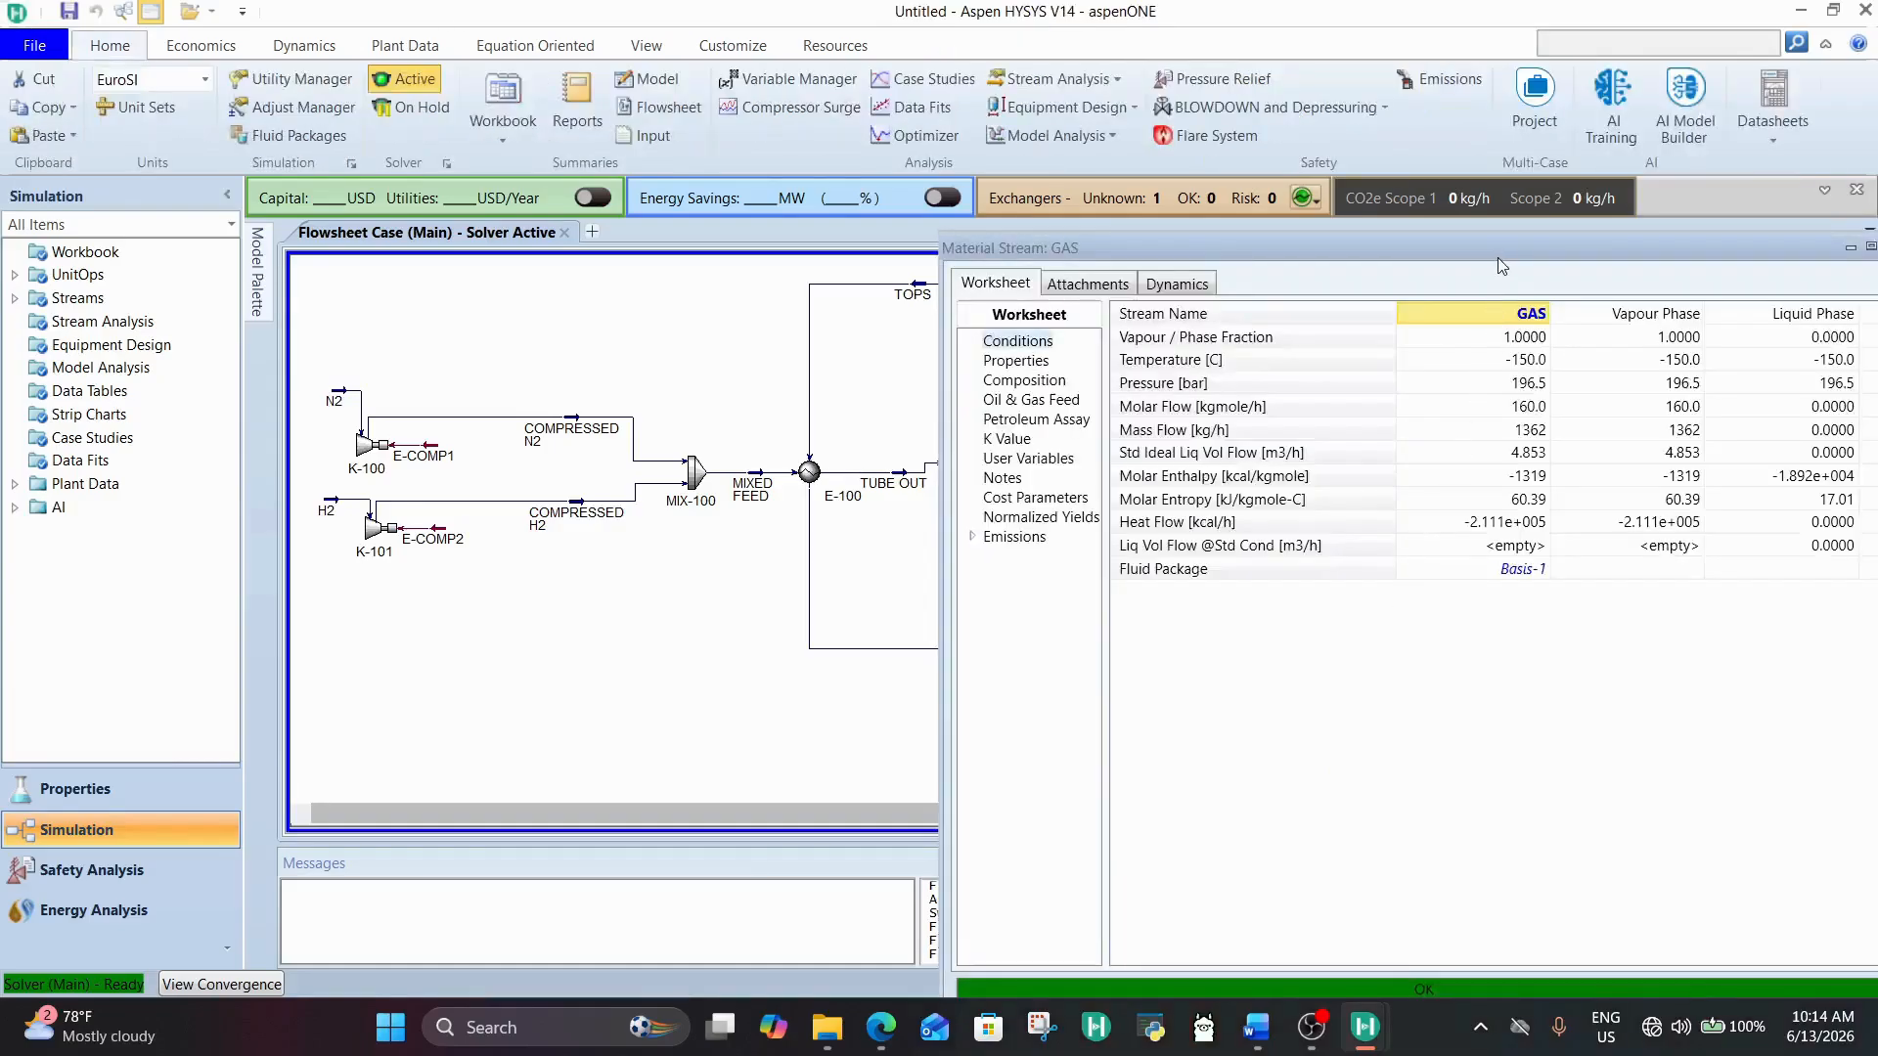
{"action": "left_click_drag", "start_coordinate": [1498, 257], "coordinate": [1268, 202]}
{"action": "left_click", "coordinate": [1274, 309]}
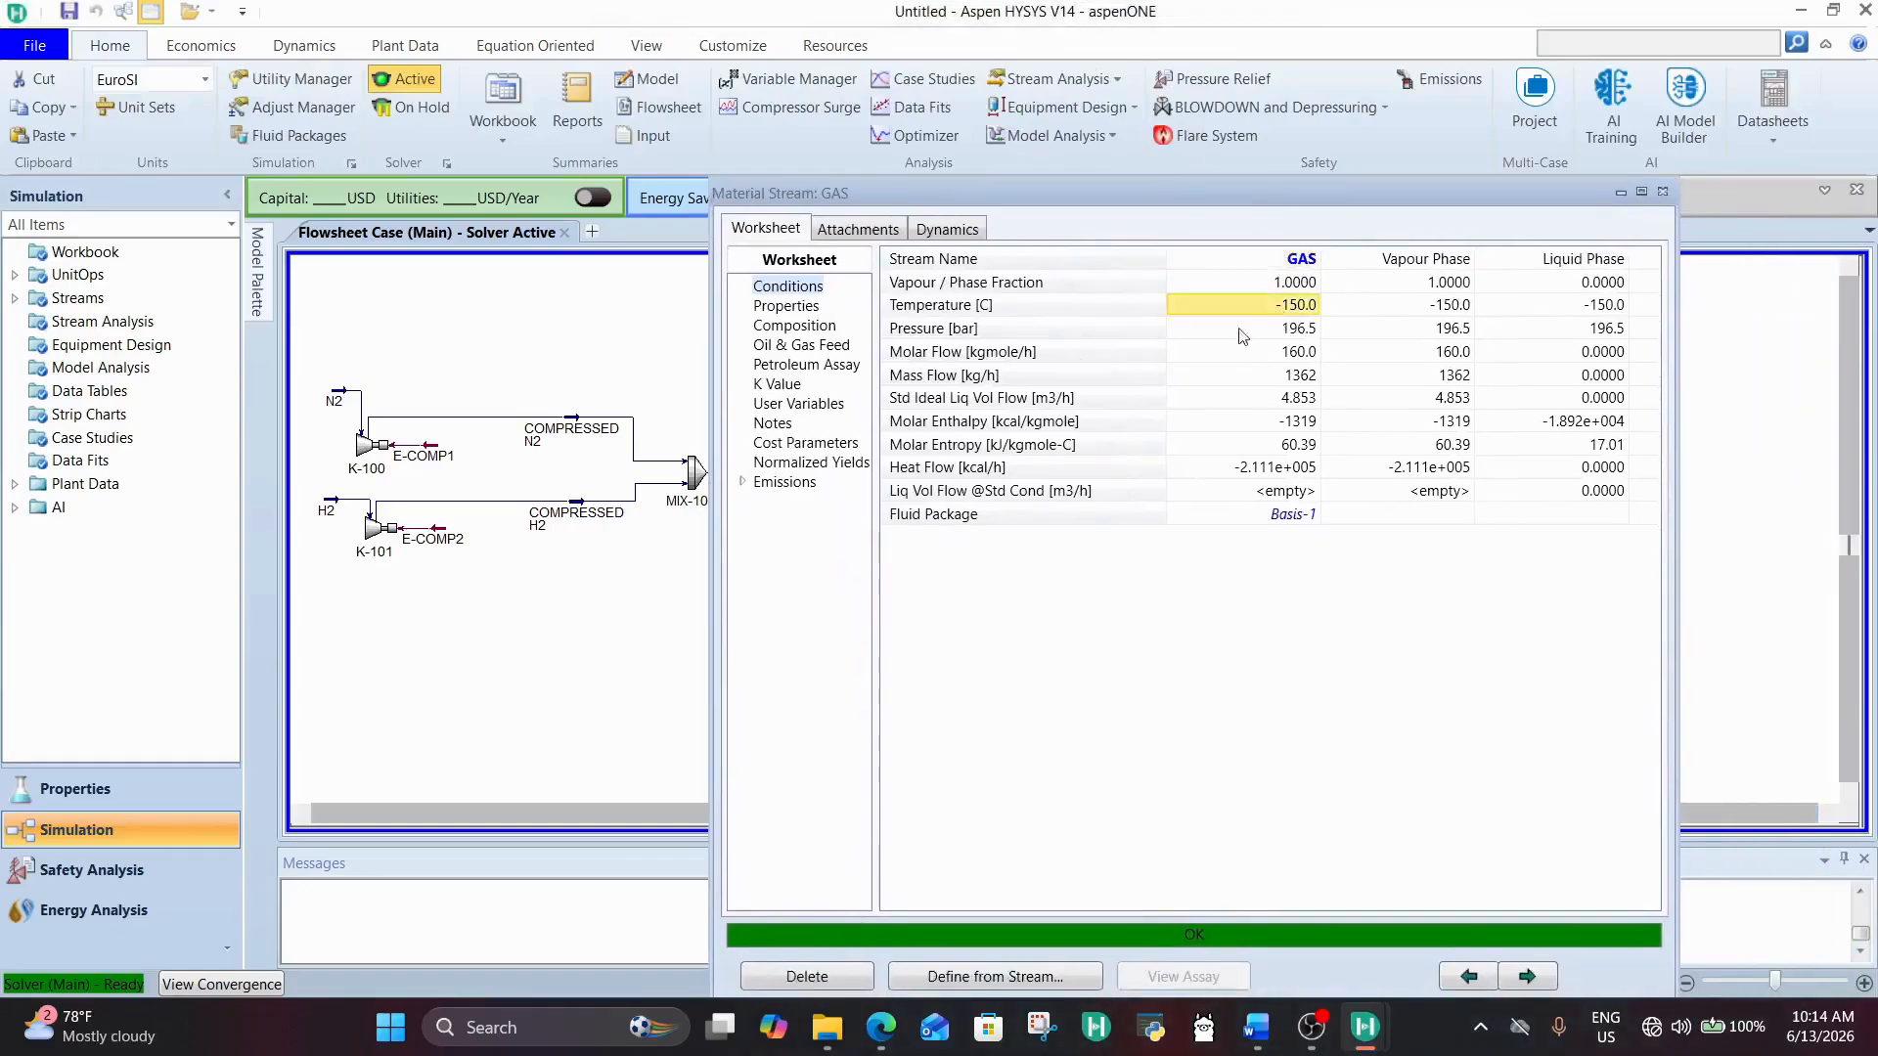
{"action": "left_click", "coordinate": [830, 324]}
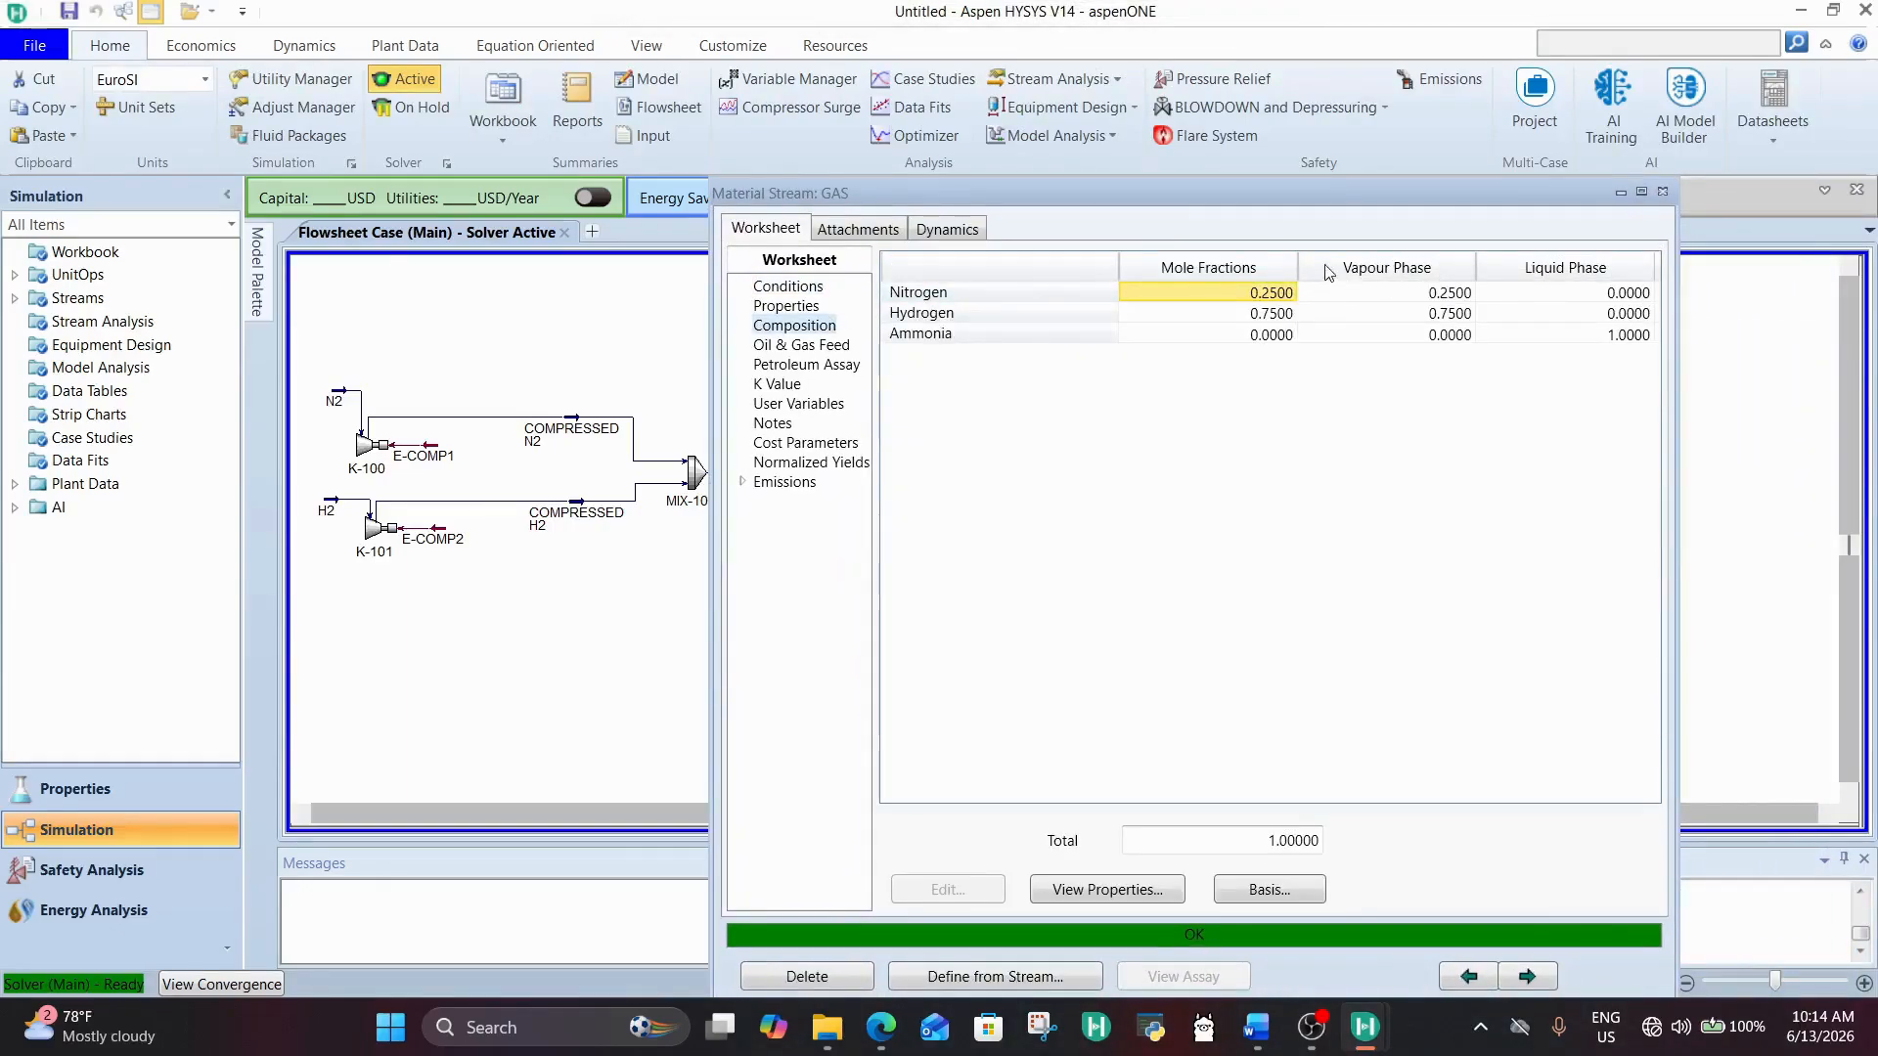
{"action": "left_click", "coordinate": [1251, 318]}
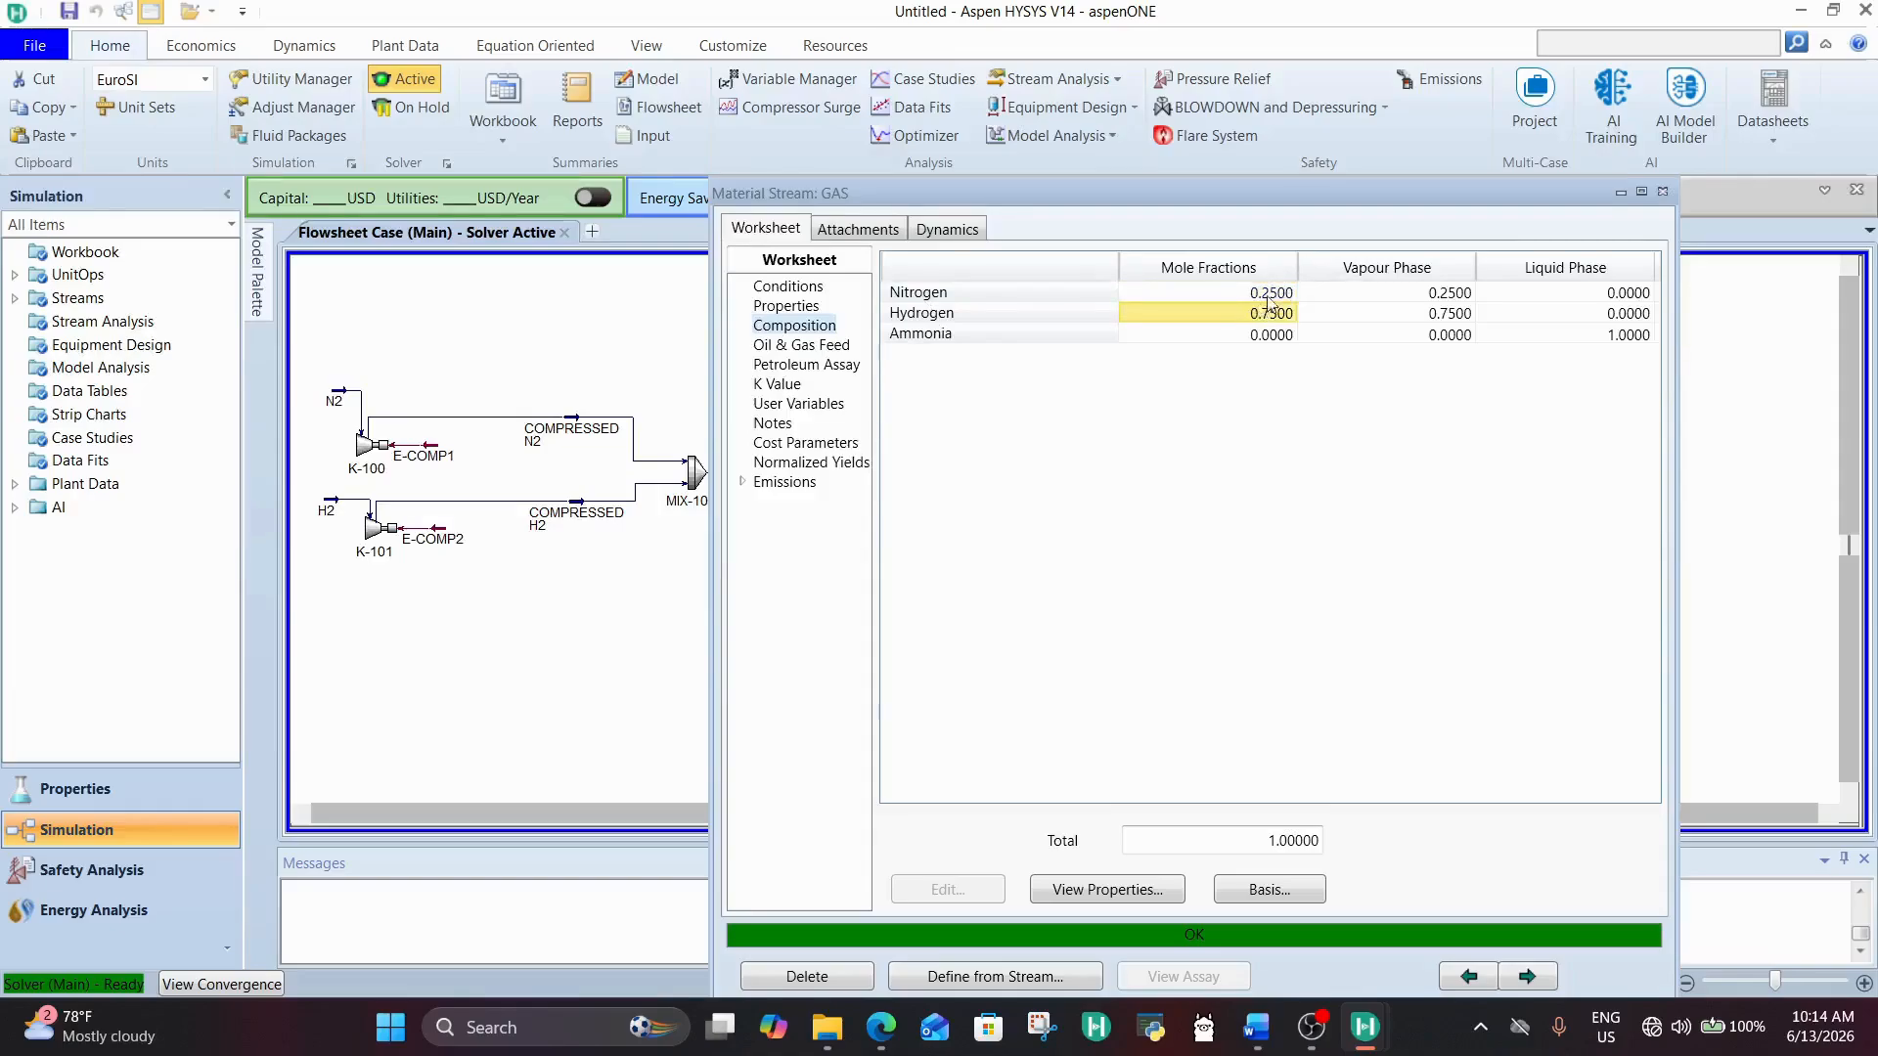
{"action": "left_click", "coordinate": [1278, 293]}
{"action": "left_click", "coordinate": [1285, 315]}
{"action": "left_click", "coordinate": [1662, 192]}
Step: Open the LIQUIDS stream from separator V-100 and check the ammonia mole fraction in its composition
{"action": "double_click", "coordinate": [1408, 733]}
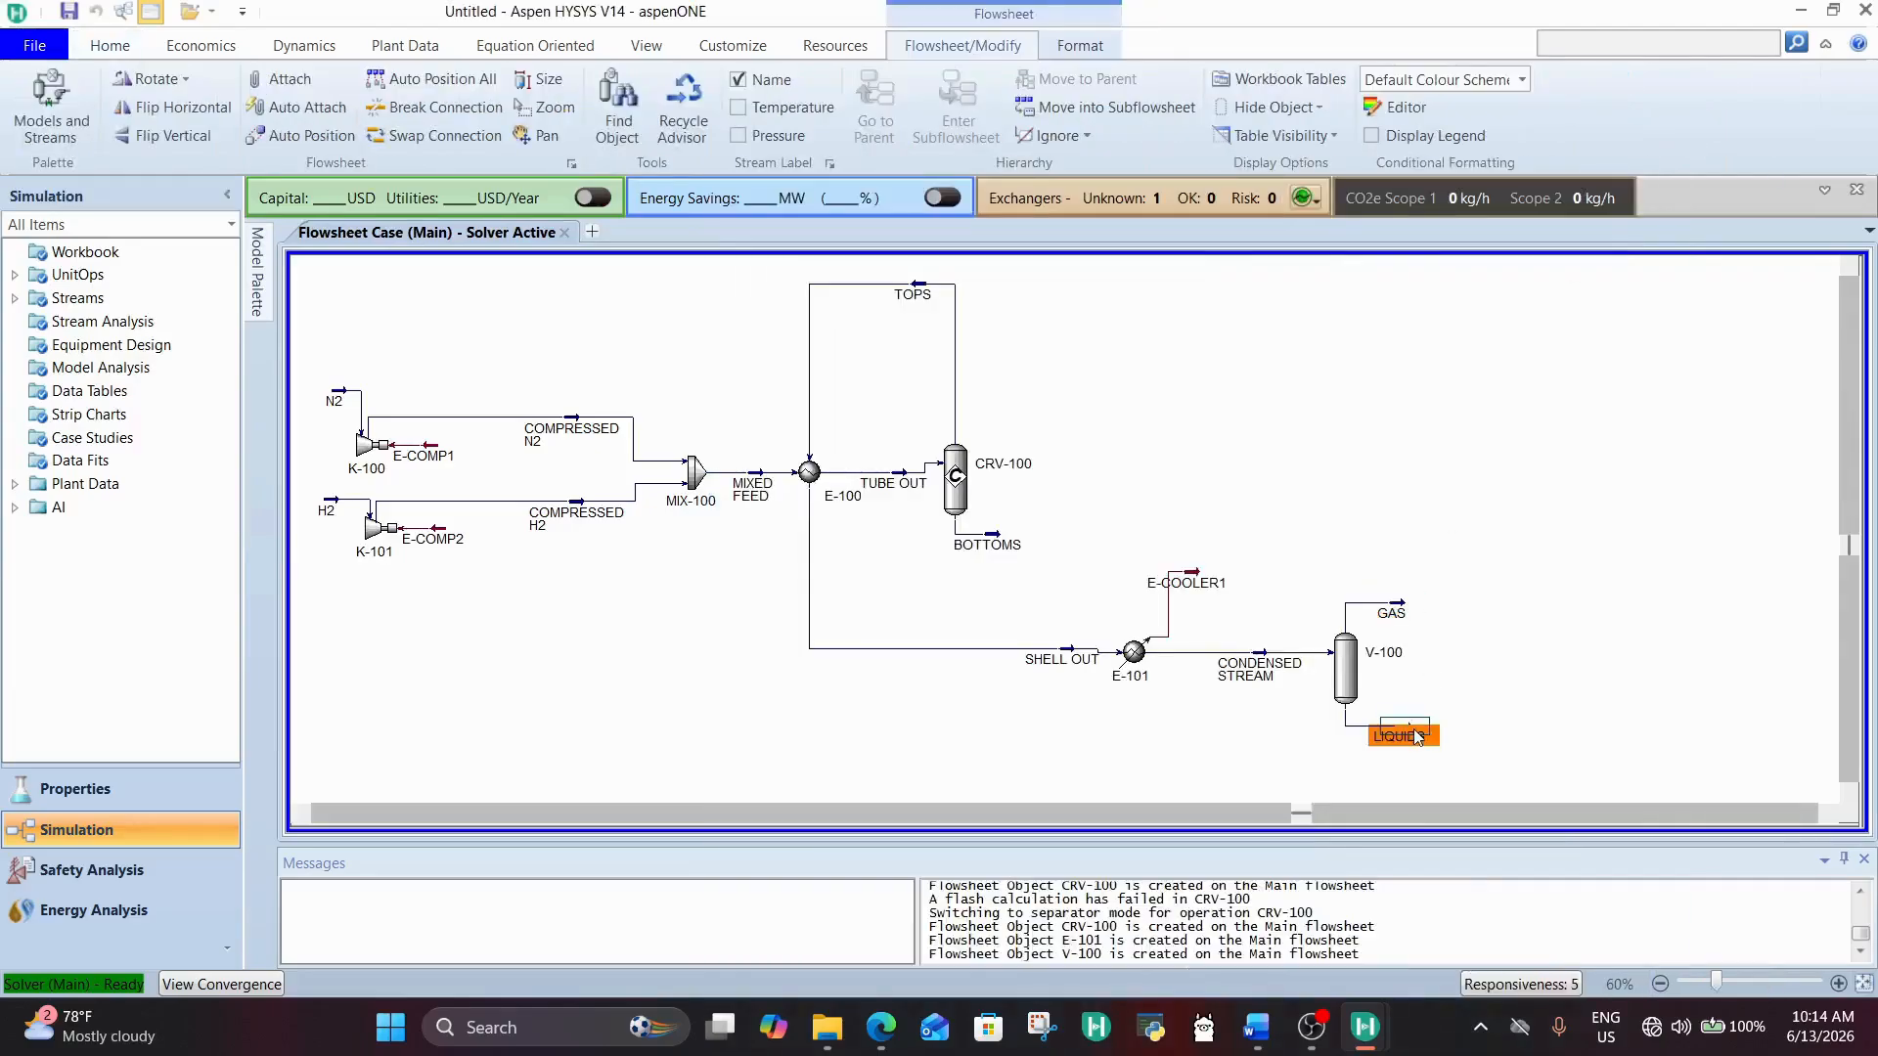
{"action": "left_click", "coordinate": [969, 377]}
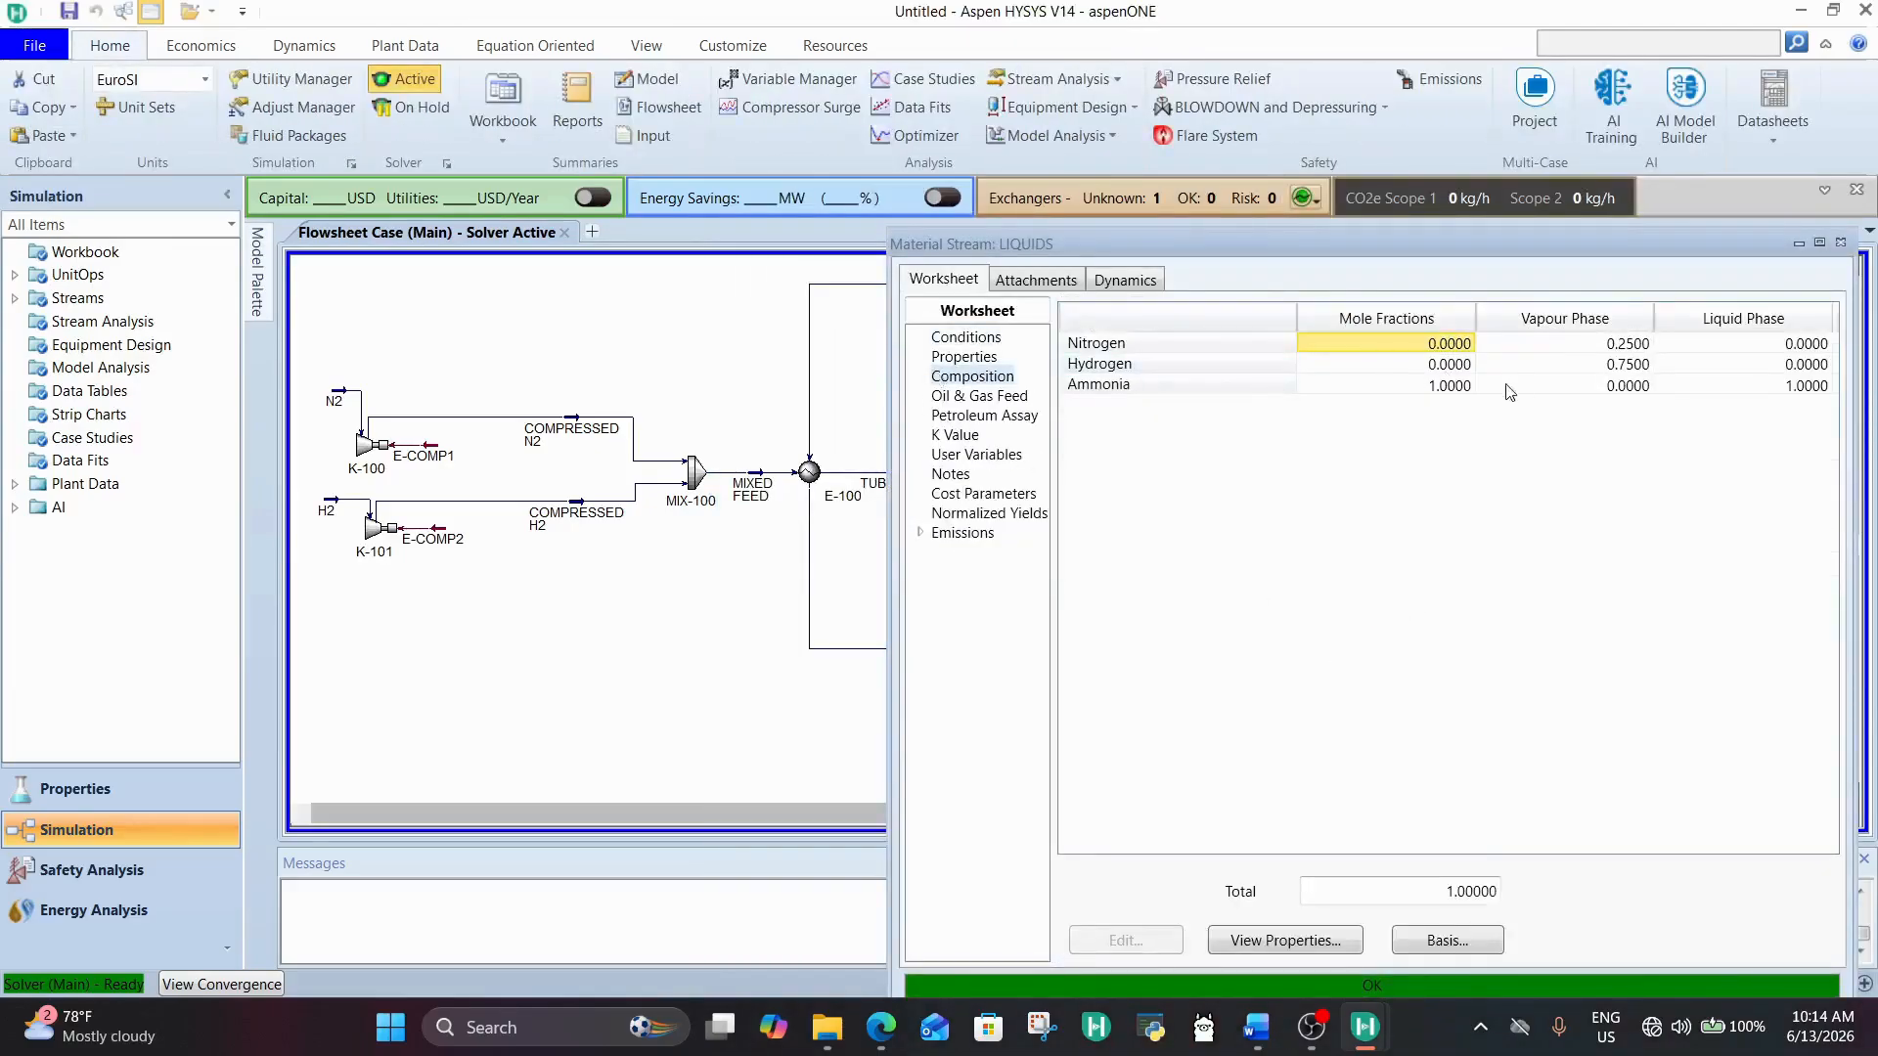
{"action": "left_click", "coordinate": [1442, 386]}
{"action": "left_click_drag", "start_coordinate": [1454, 244], "coordinate": [1250, 176]}
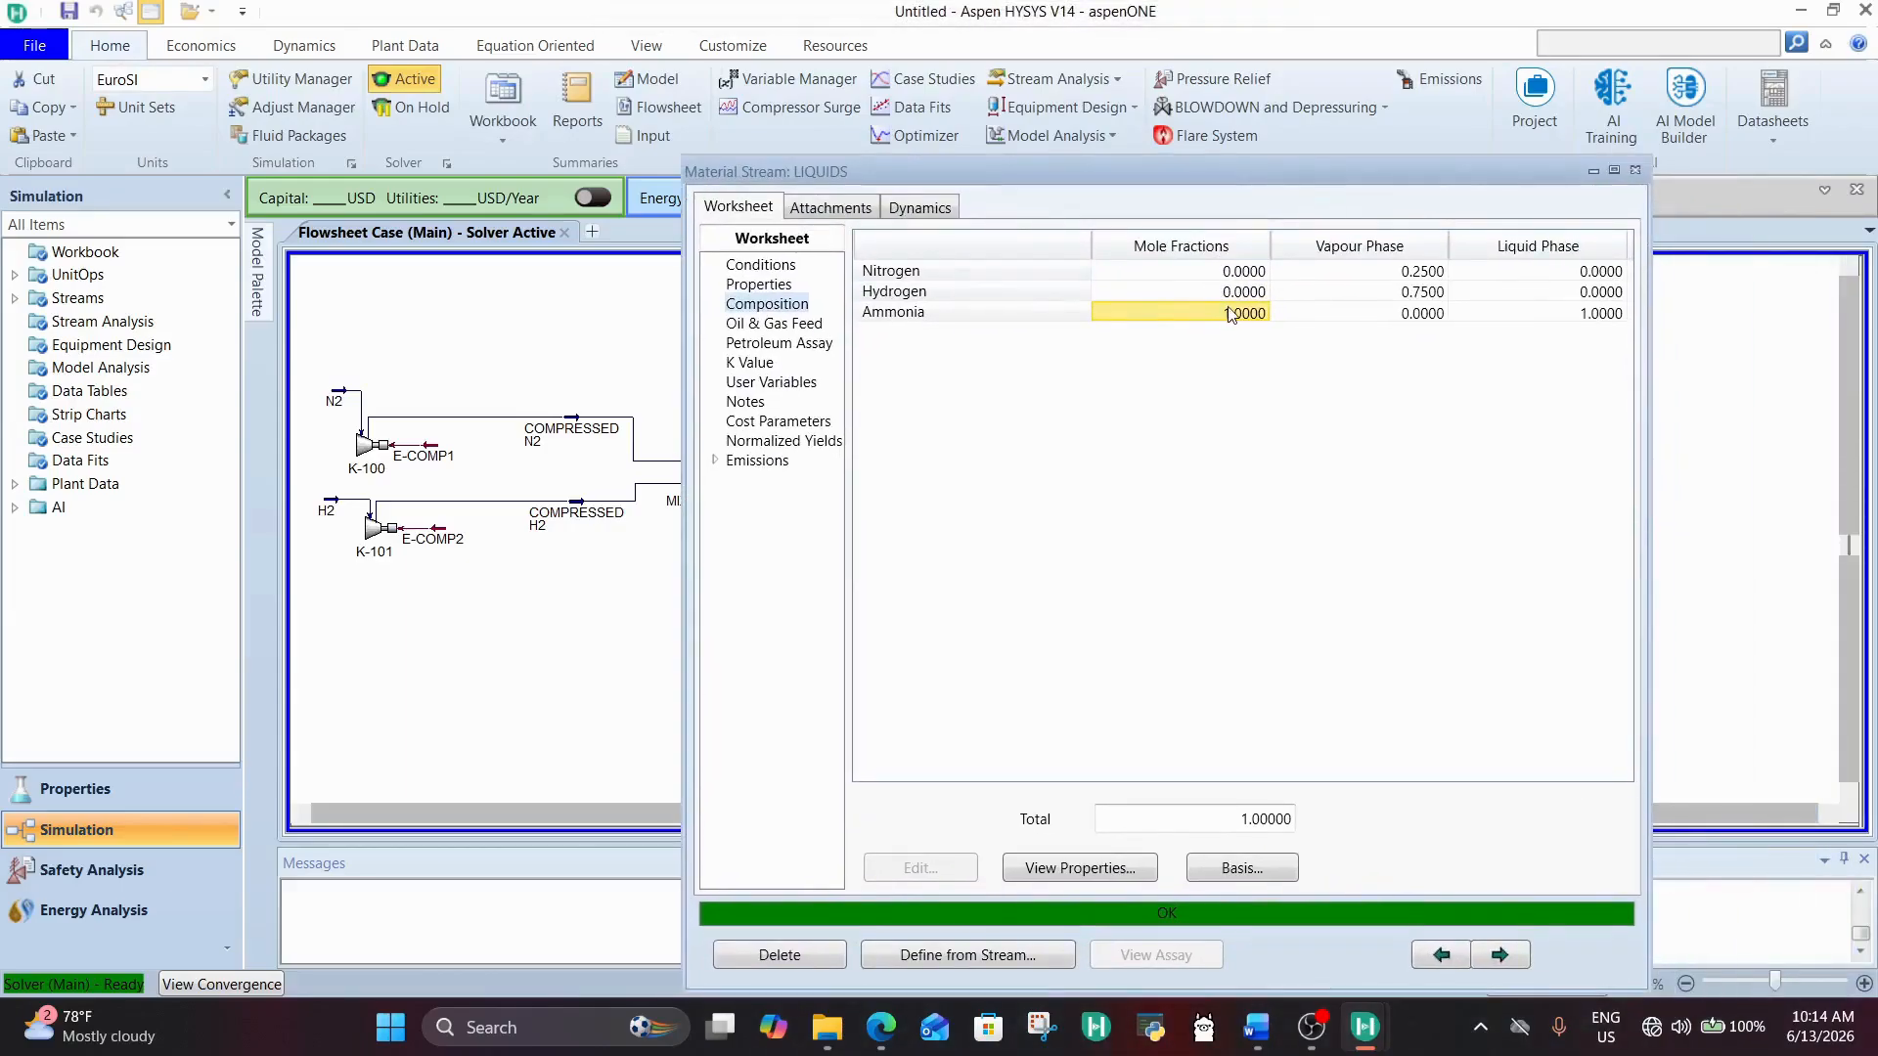
Step: Review the LIQUIDS stream's molar and mass flow, vapour fraction, temperature and pressure
{"action": "left_click", "coordinate": [745, 270]}
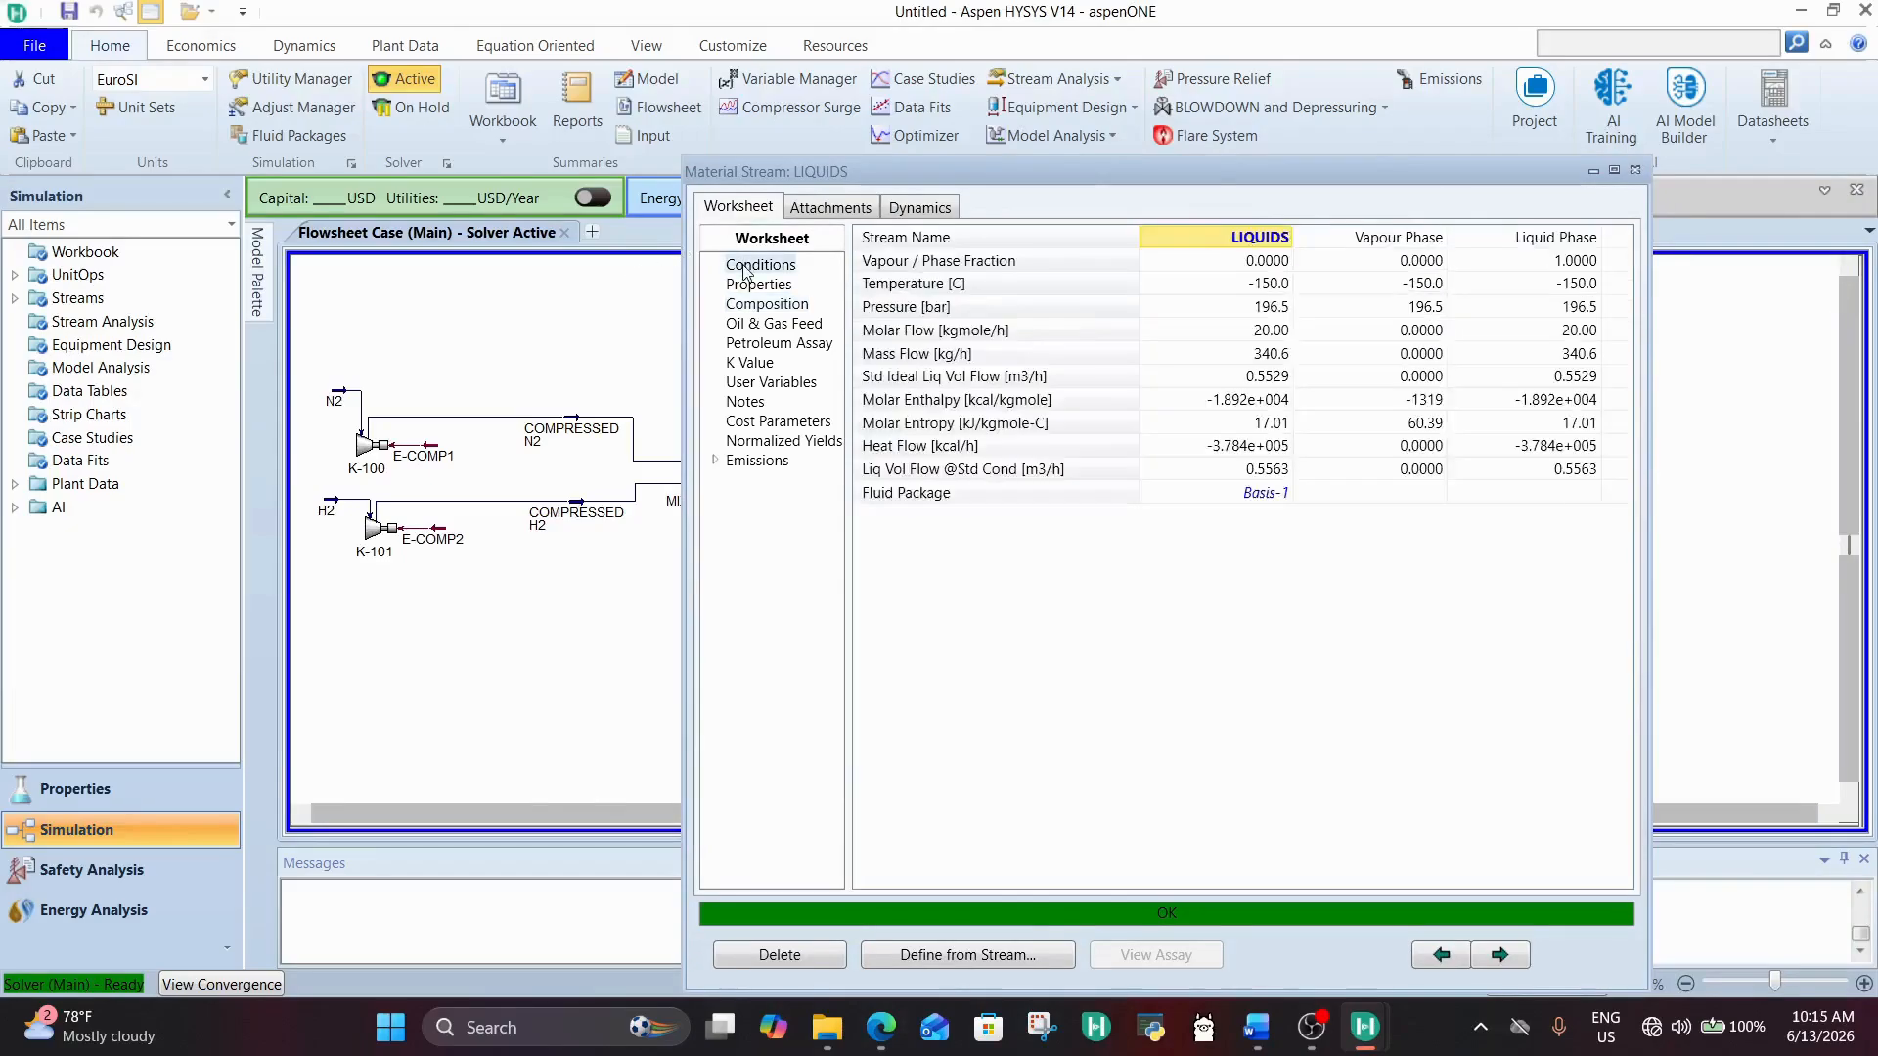
{"action": "left_click", "coordinate": [1252, 331]}
{"action": "left_click", "coordinate": [1275, 378]}
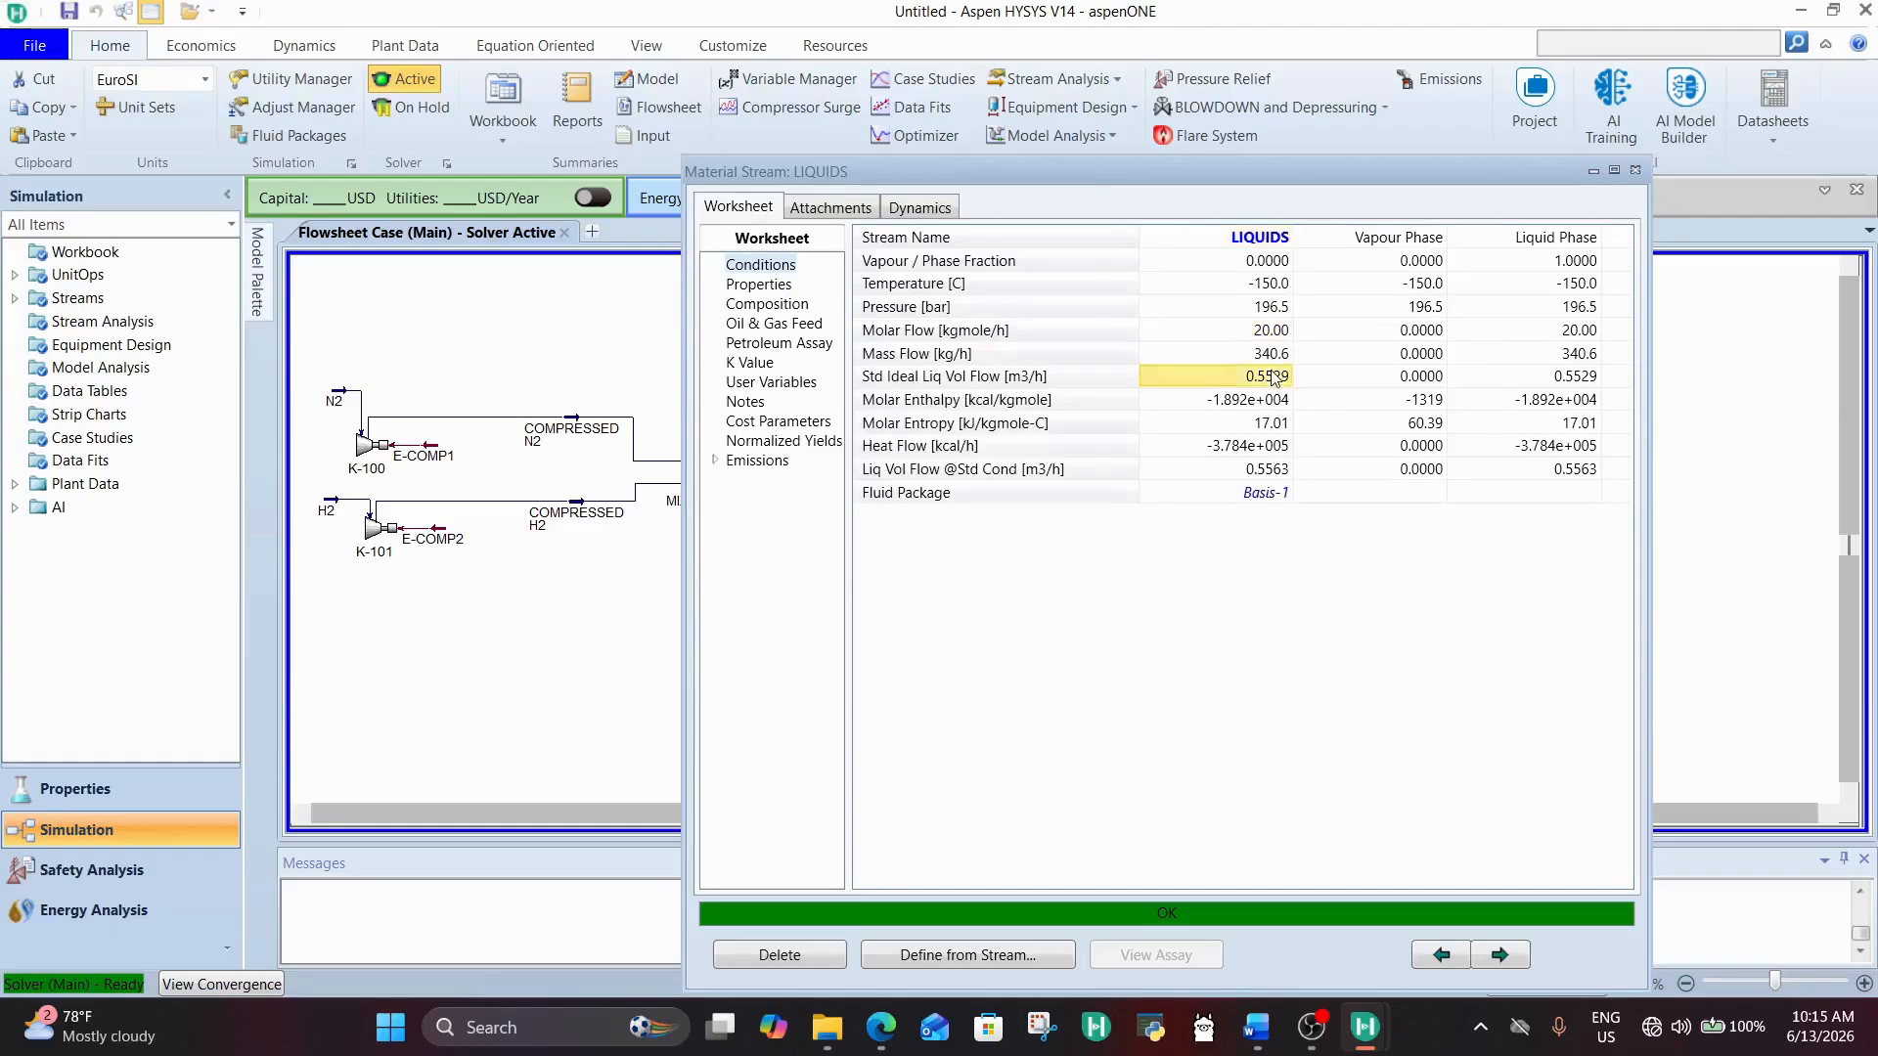
{"action": "left_click", "coordinate": [1271, 338]}
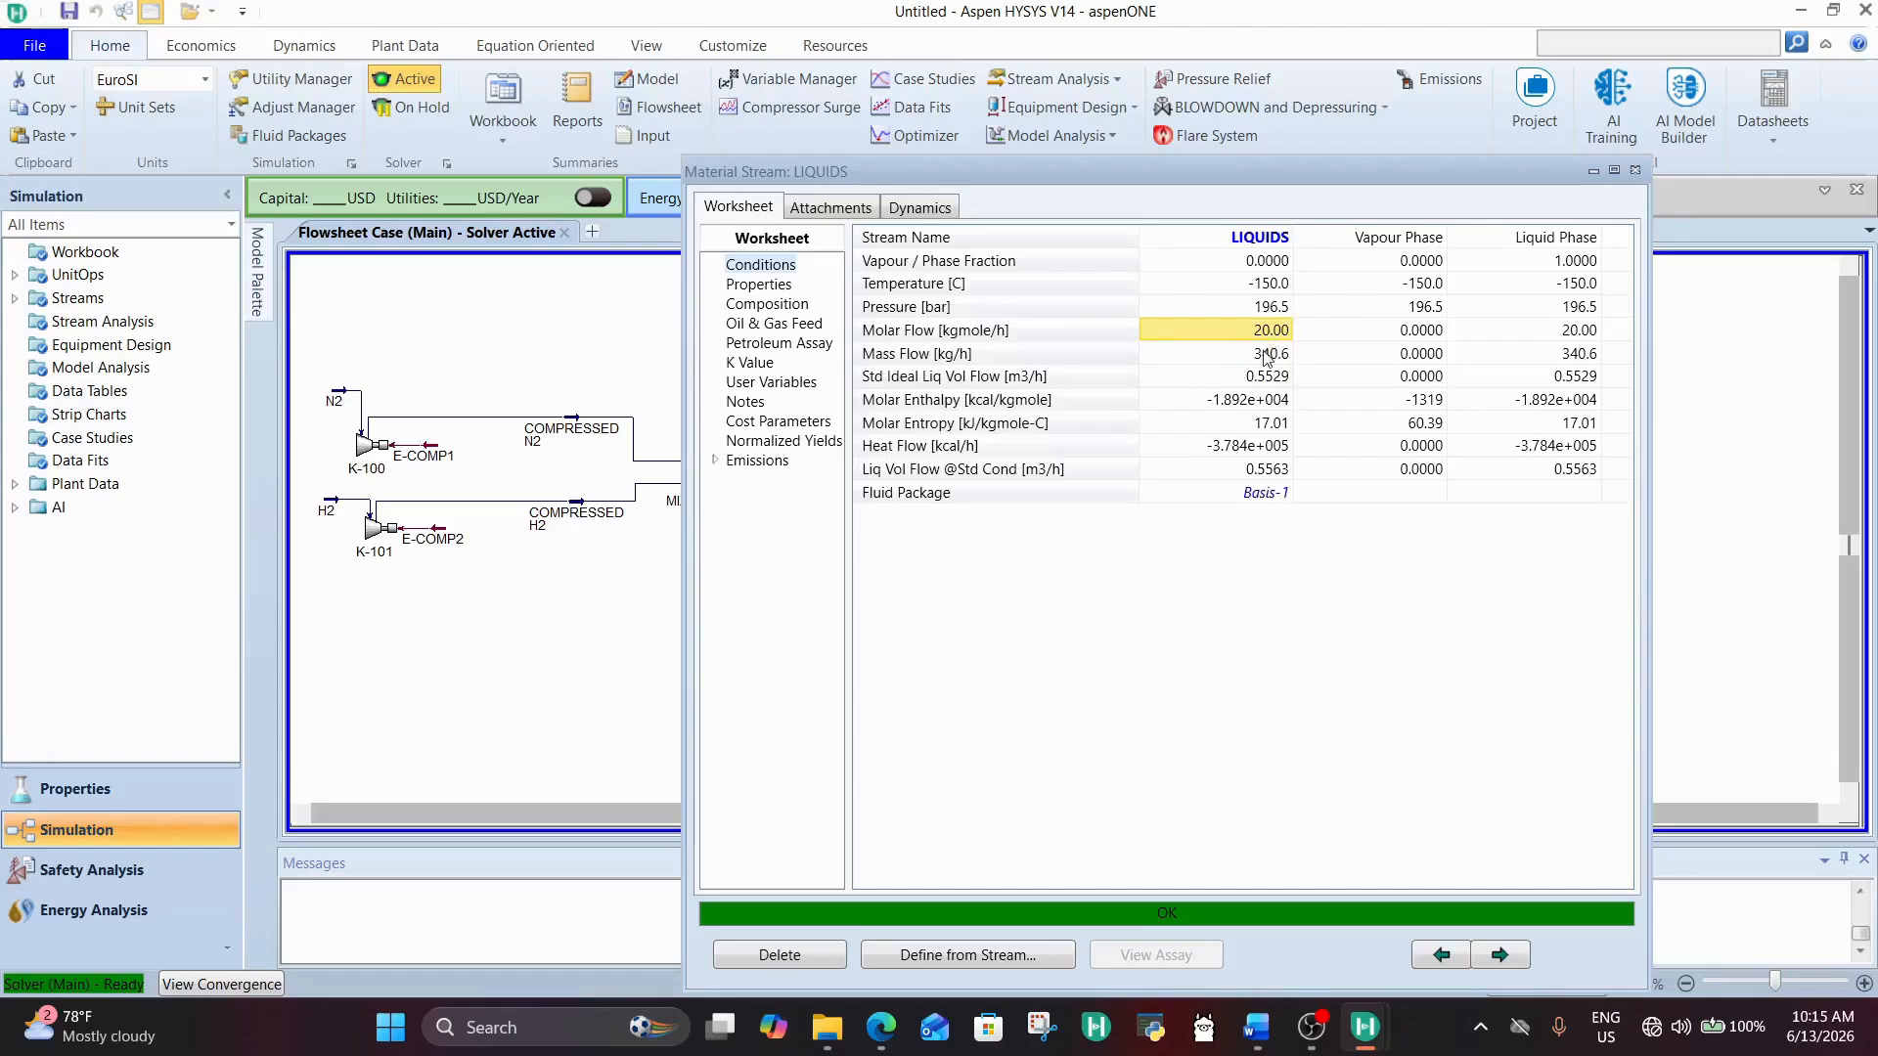
{"action": "left_click", "coordinate": [1268, 356]}
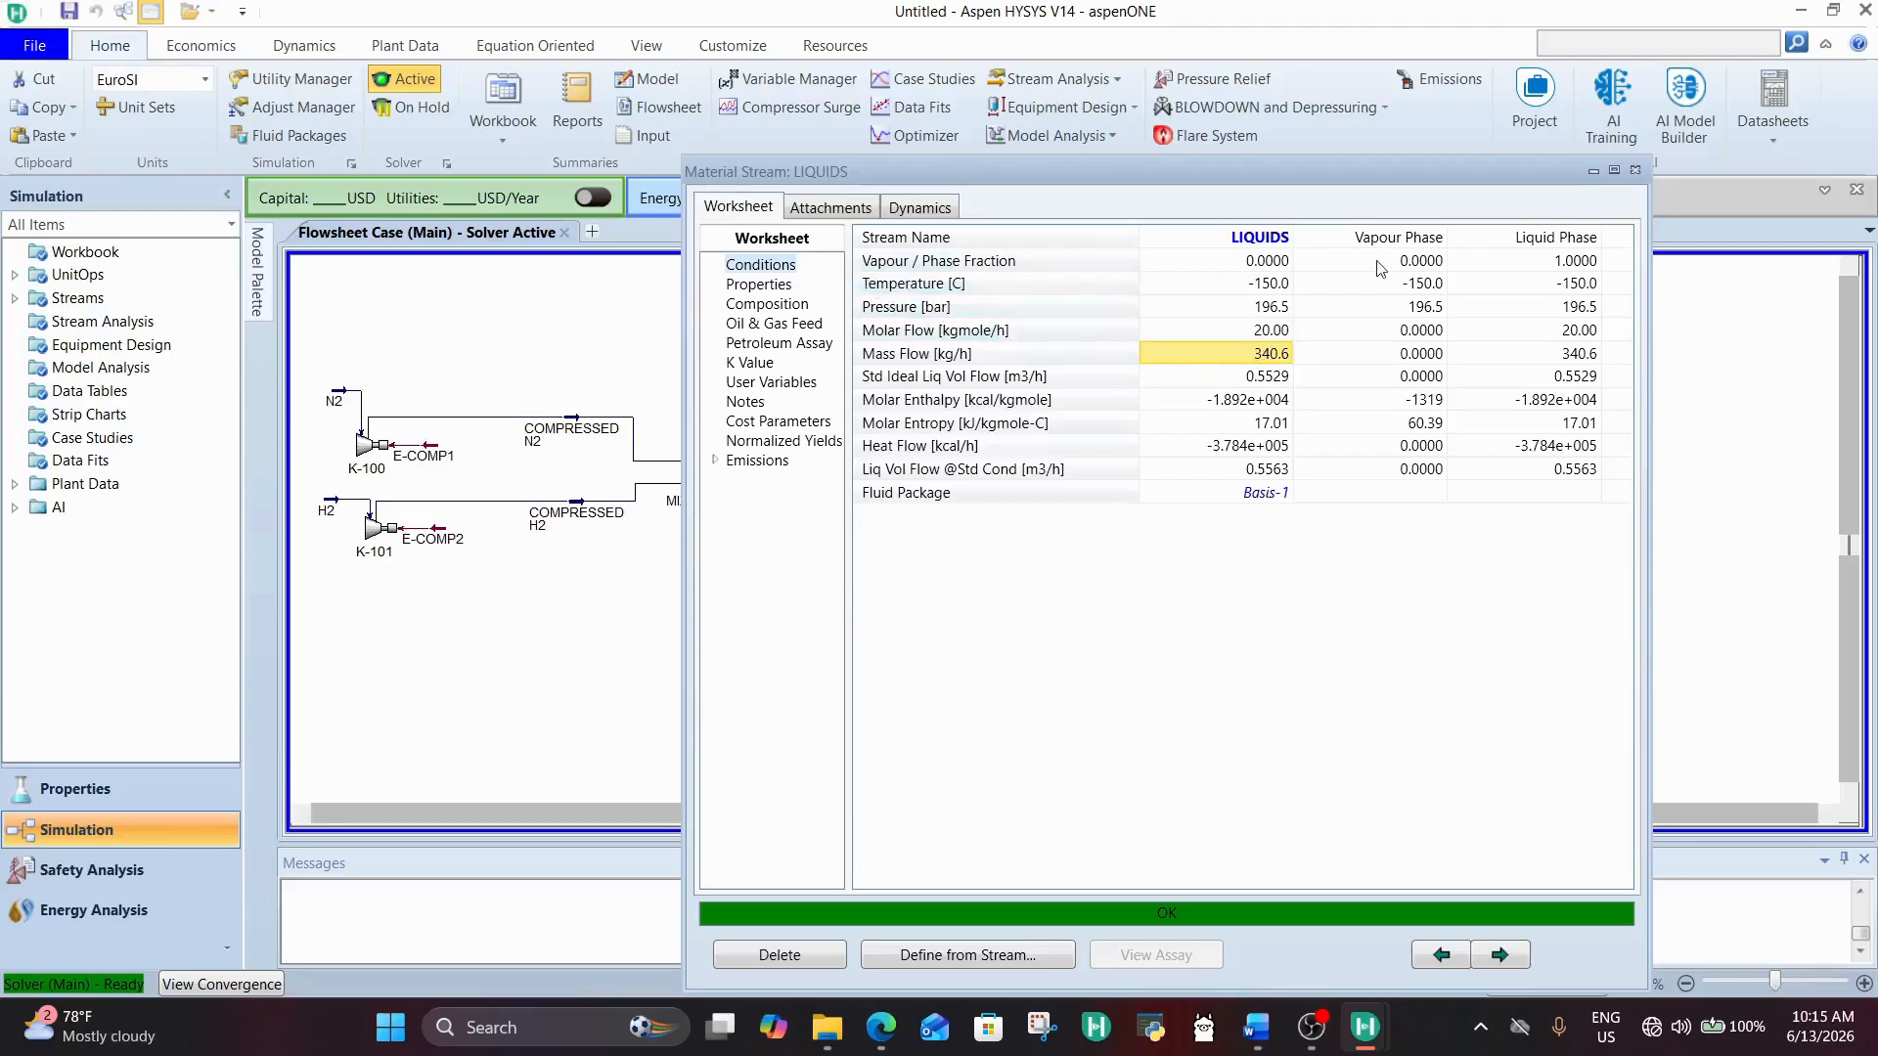
{"action": "left_click", "coordinate": [1261, 262]}
{"action": "left_click", "coordinate": [1256, 286]}
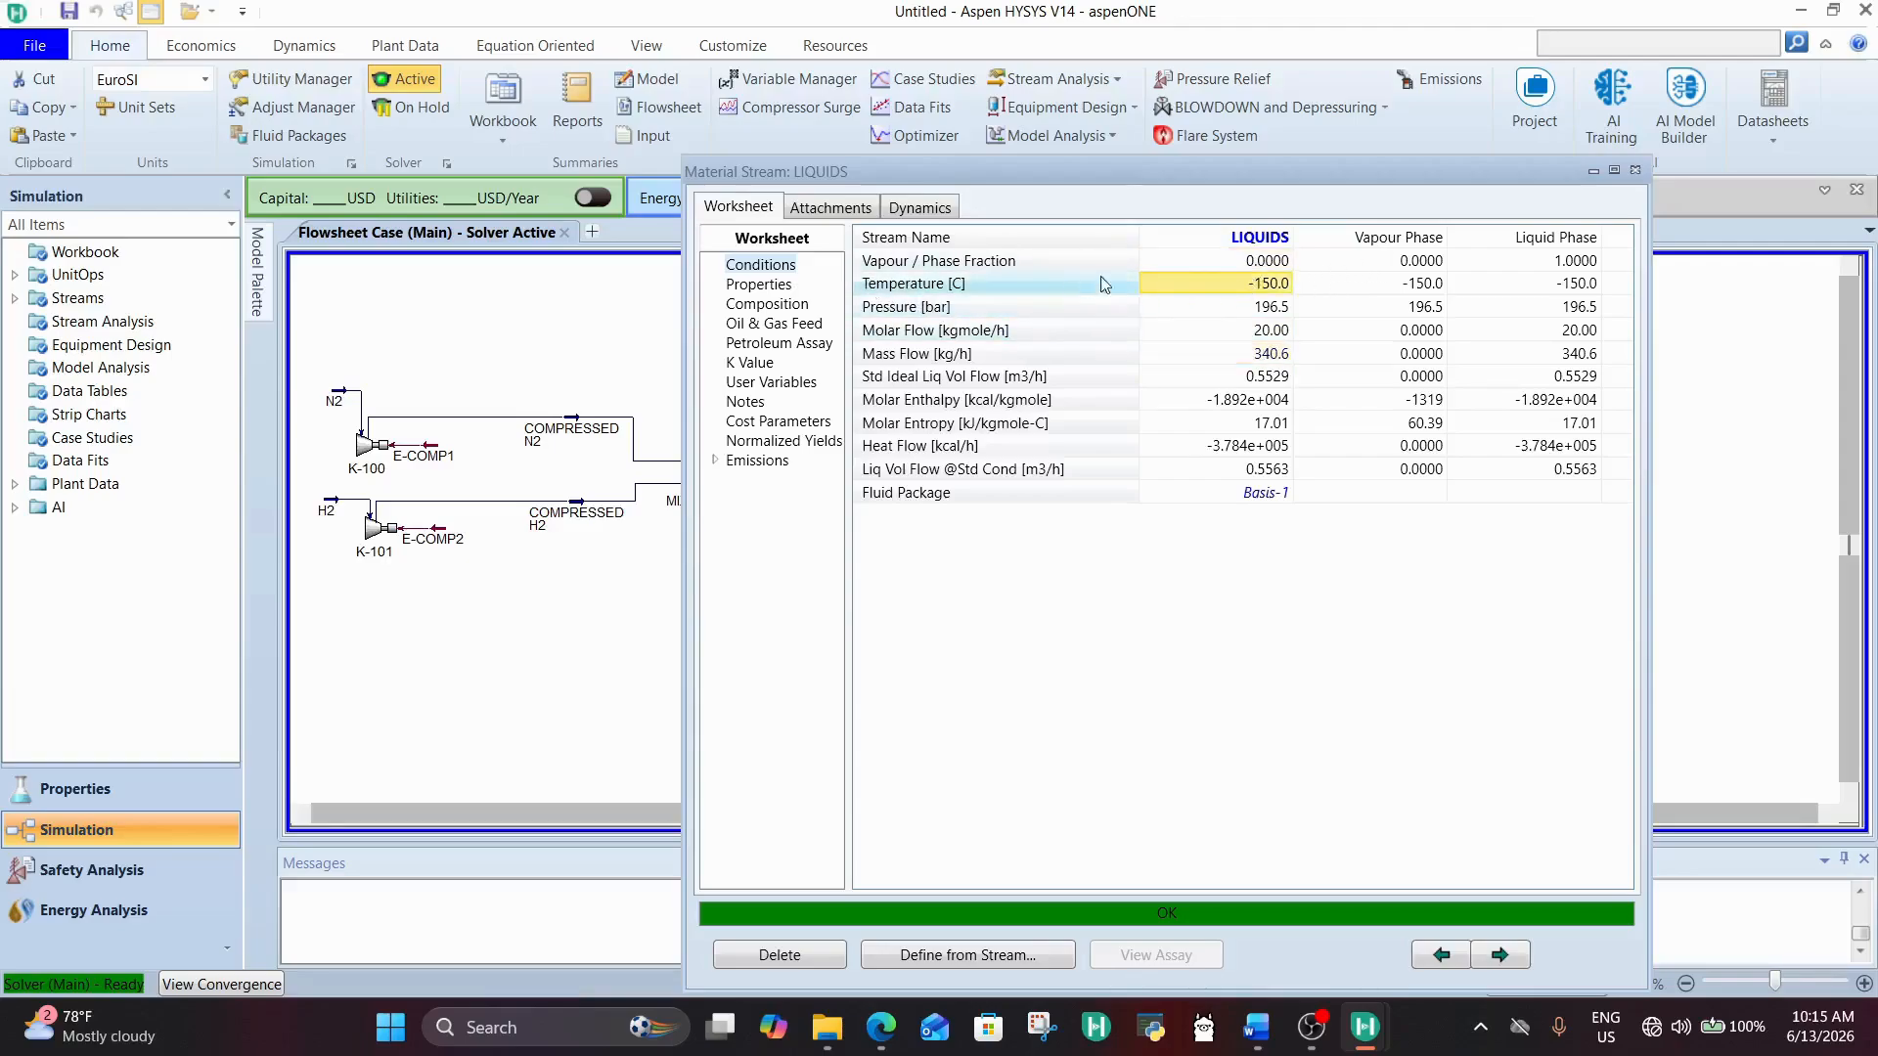
{"action": "left_click", "coordinate": [1265, 311]}
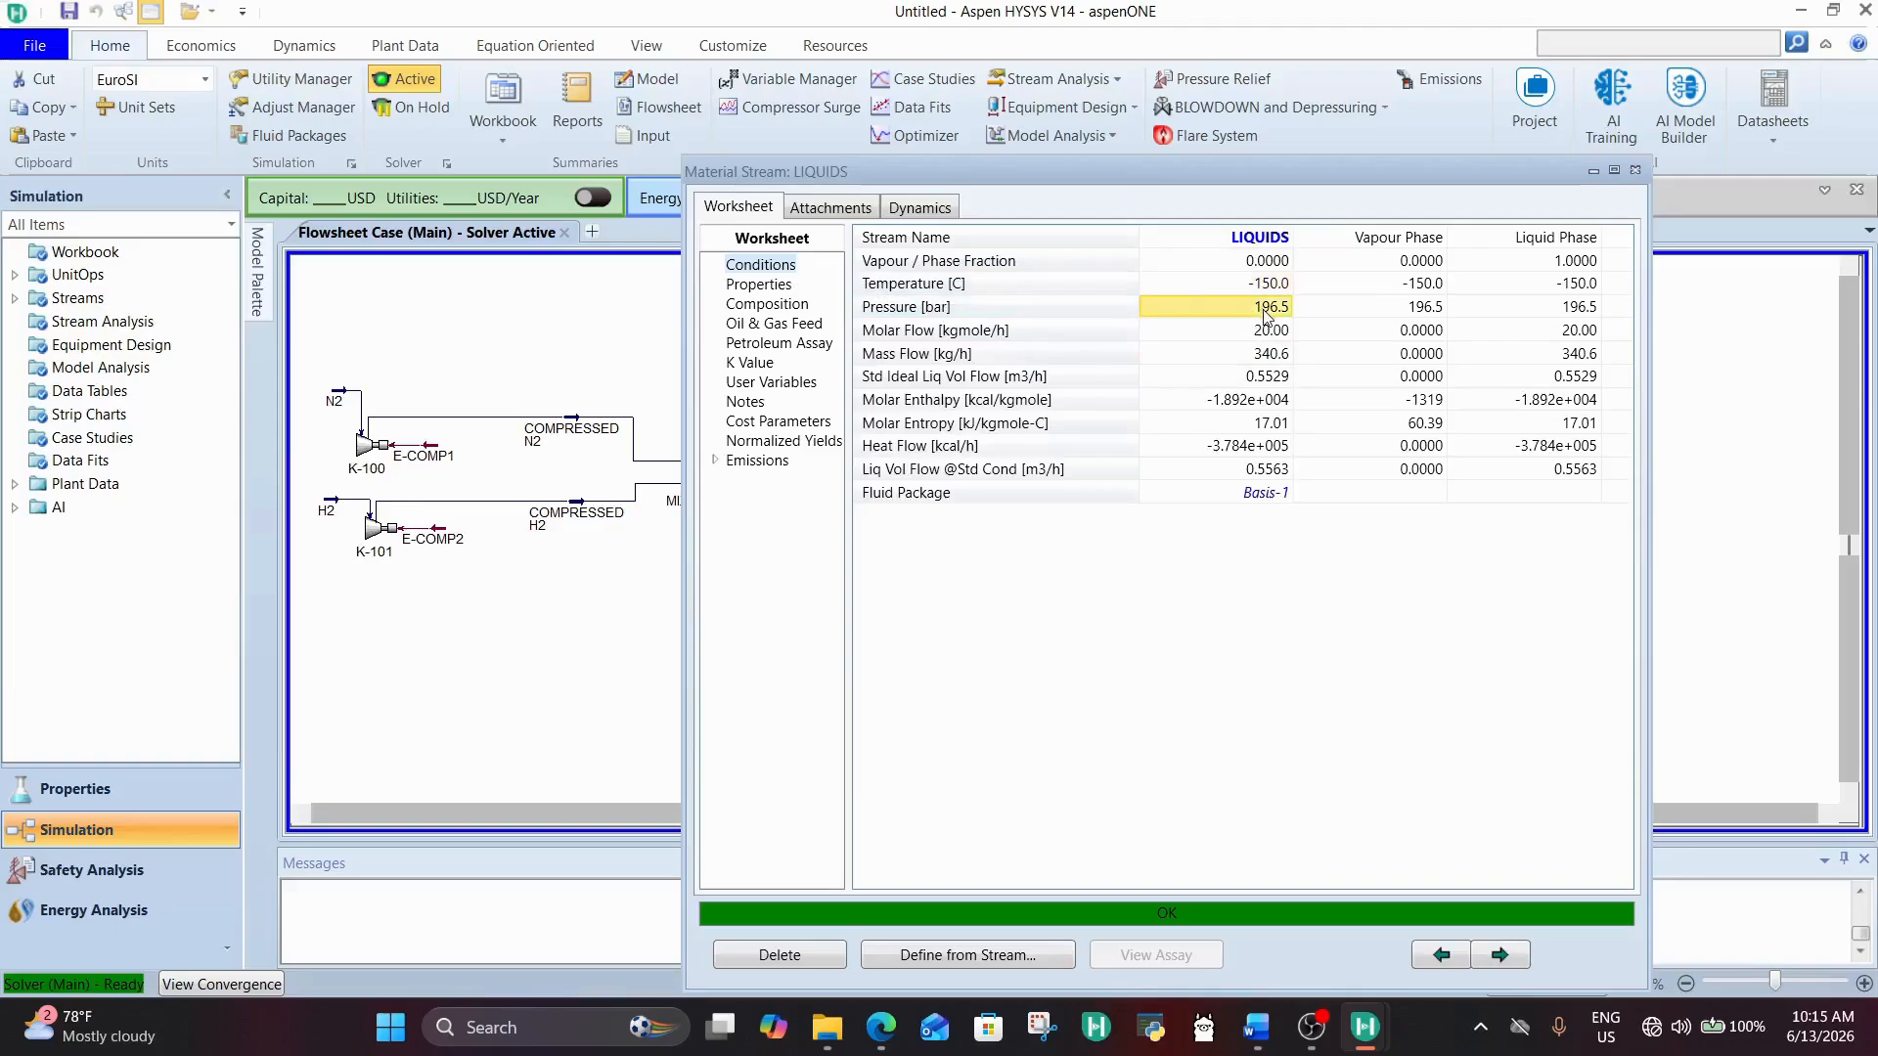
{"action": "left_click", "coordinate": [1276, 285]}
Step: Set the CONDENSED STREAM temperature in cooler E-101 to -100 °C, keeping the LIQUIDS window open
{"action": "left_click_drag", "start_coordinate": [1288, 167], "coordinate": [1289, 702]}
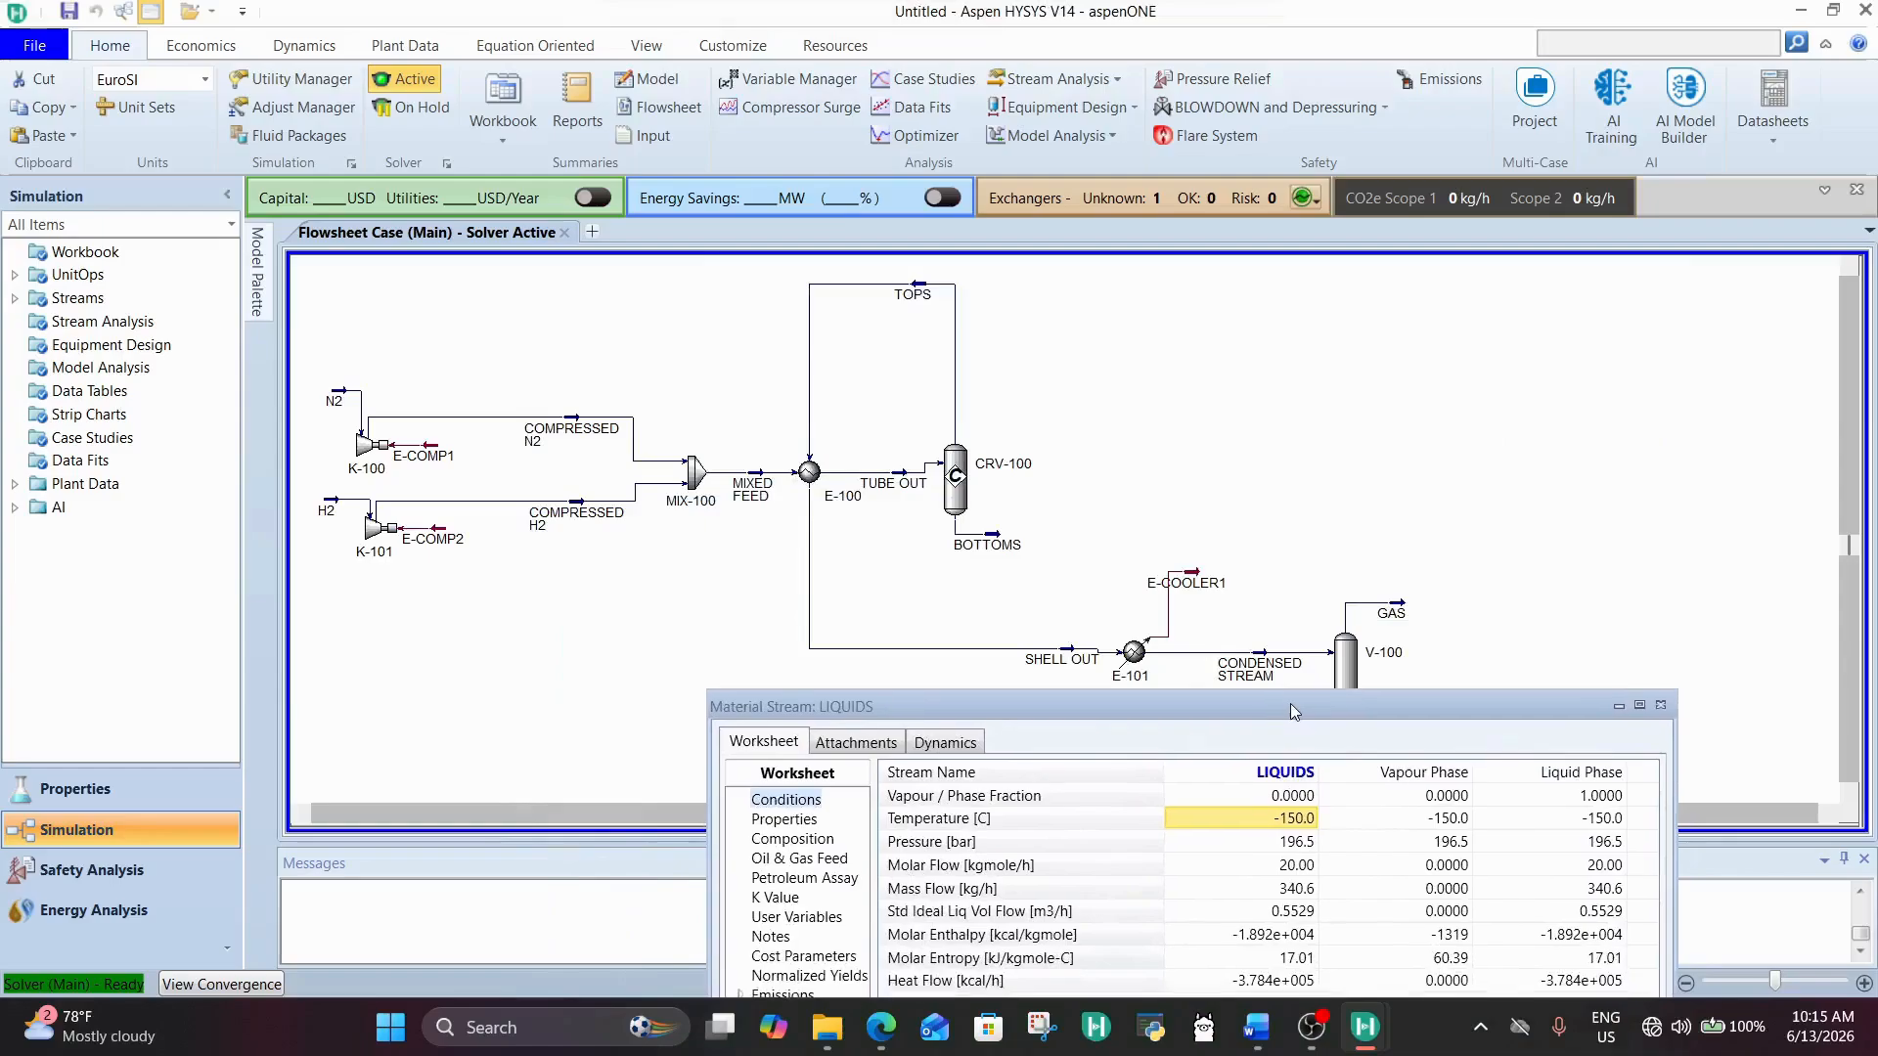
{"action": "double_click", "coordinate": [1133, 651]}
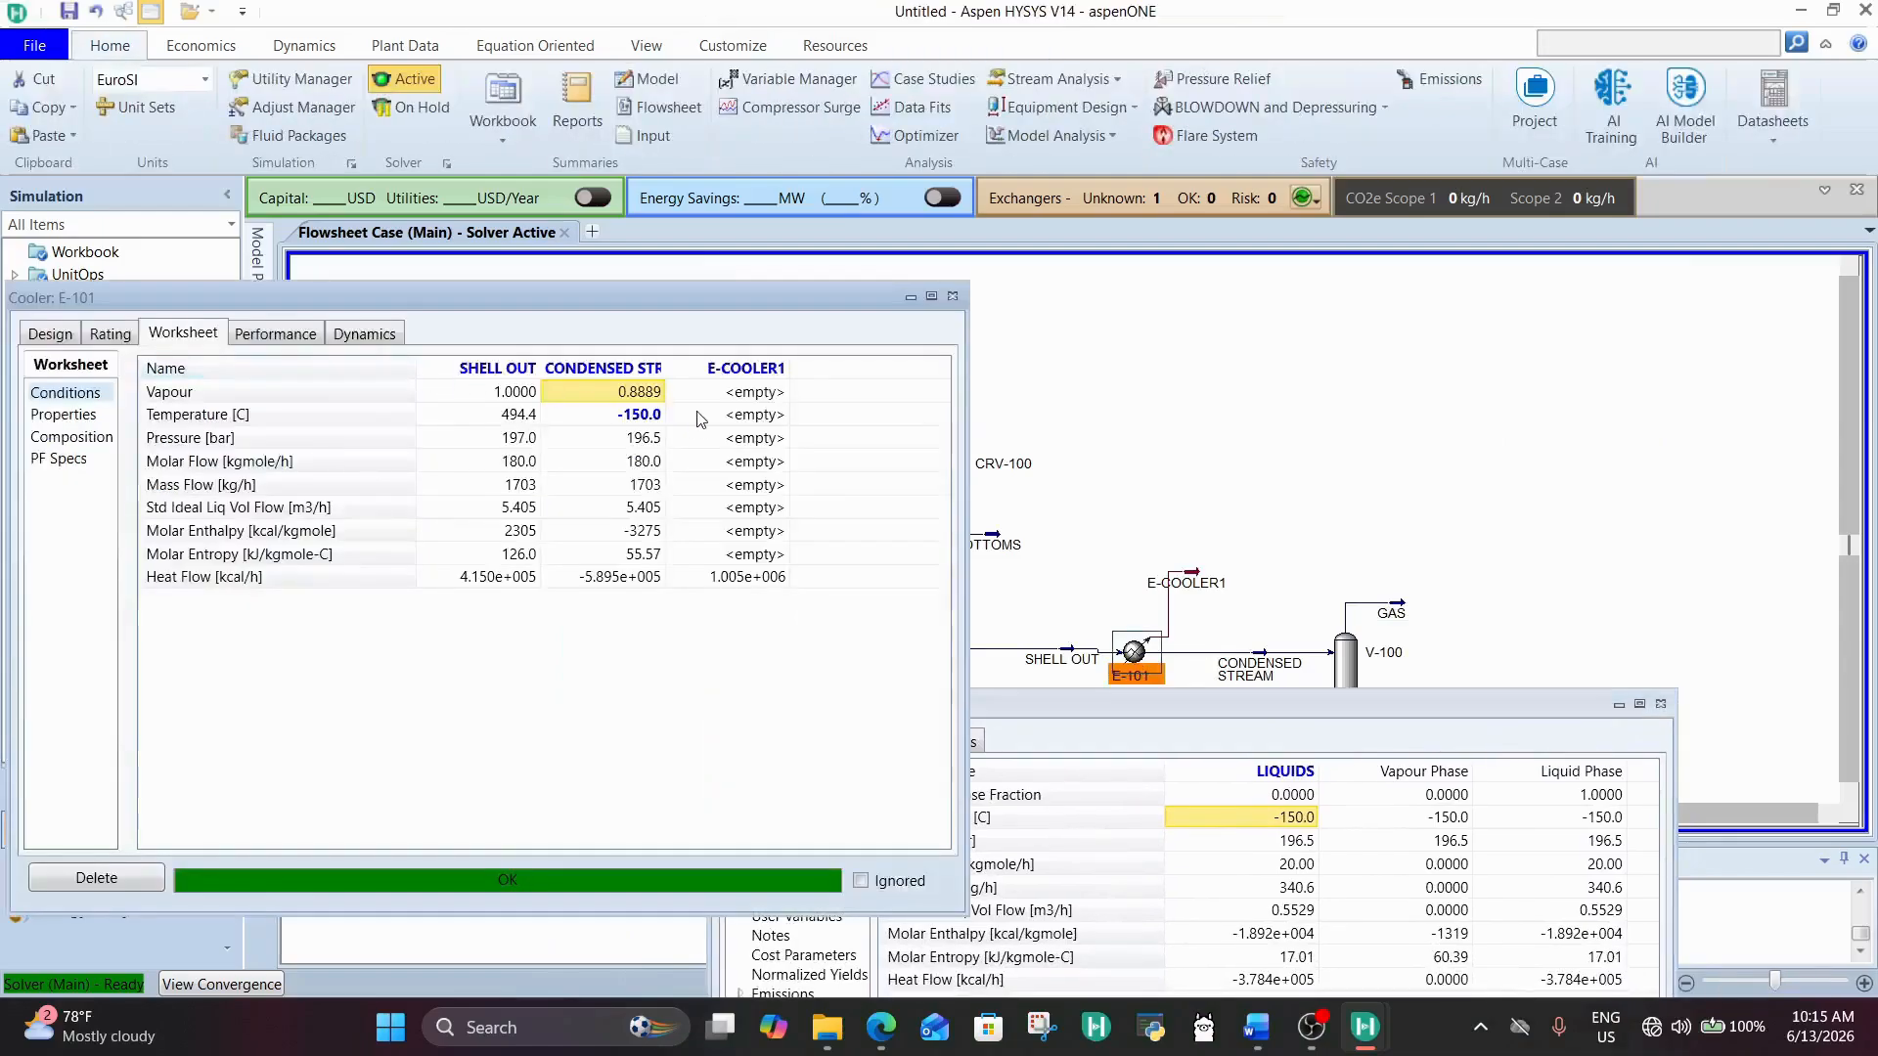
{"action": "left_click", "coordinate": [622, 415]}
{"action": "type", "text": "-"}
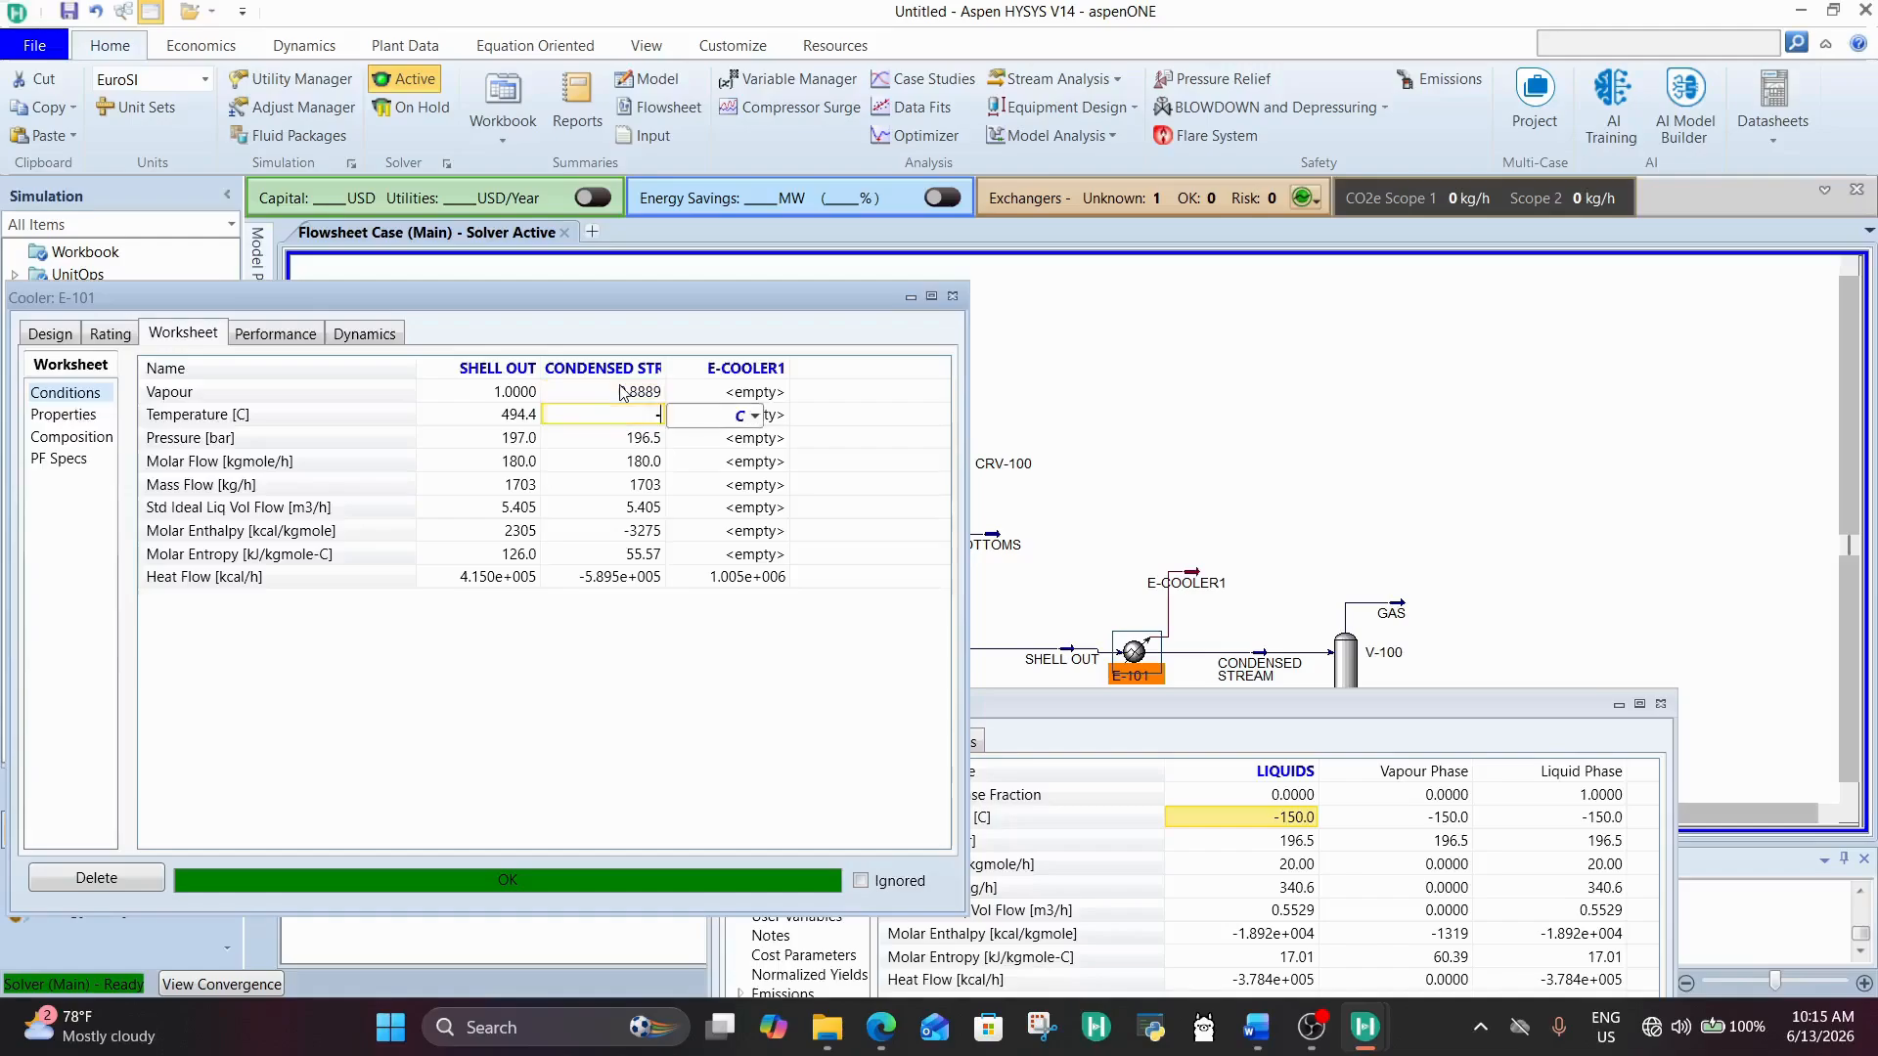
{"action": "type", "text": "100"}
{"action": "key", "text": "Return"}
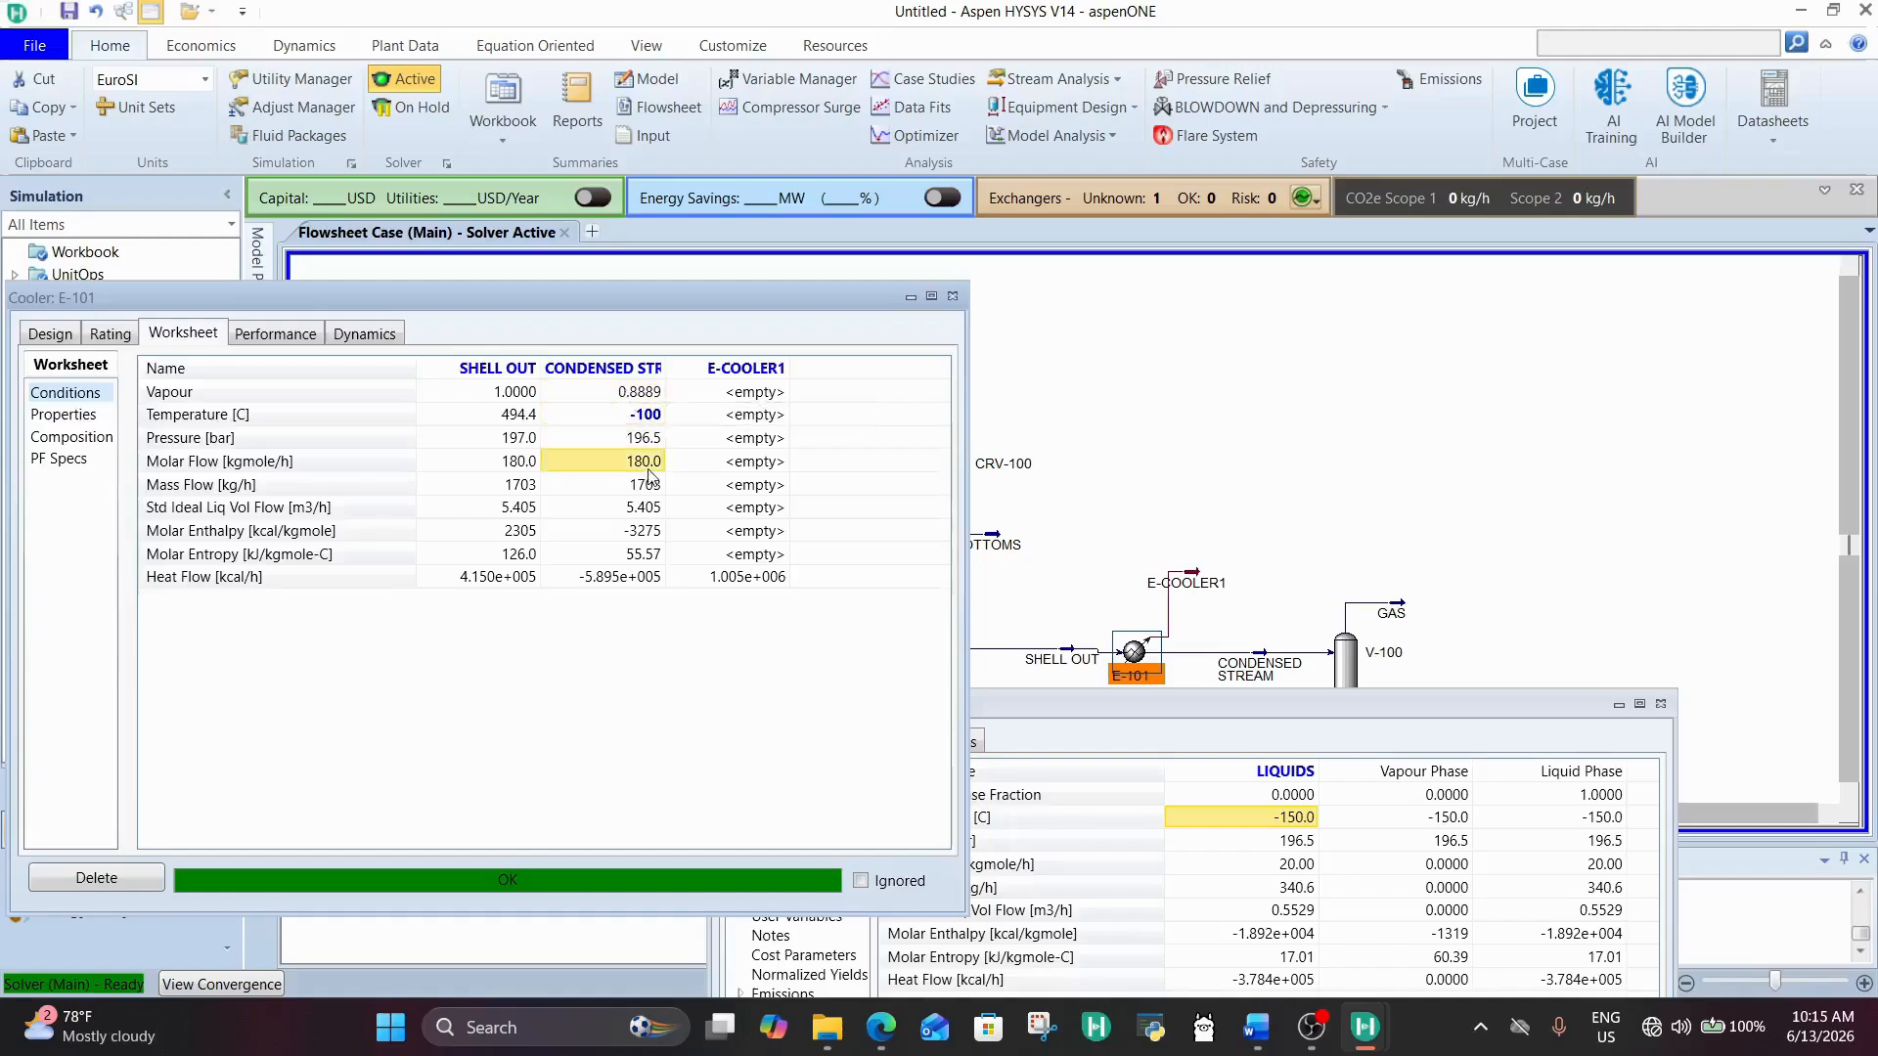
Step: Check how the new cooler temperature affects the LIQUIDS stream's ammonia purity and molar flow
{"action": "left_click_drag", "start_coordinate": [1271, 706], "coordinate": [1373, 625]}
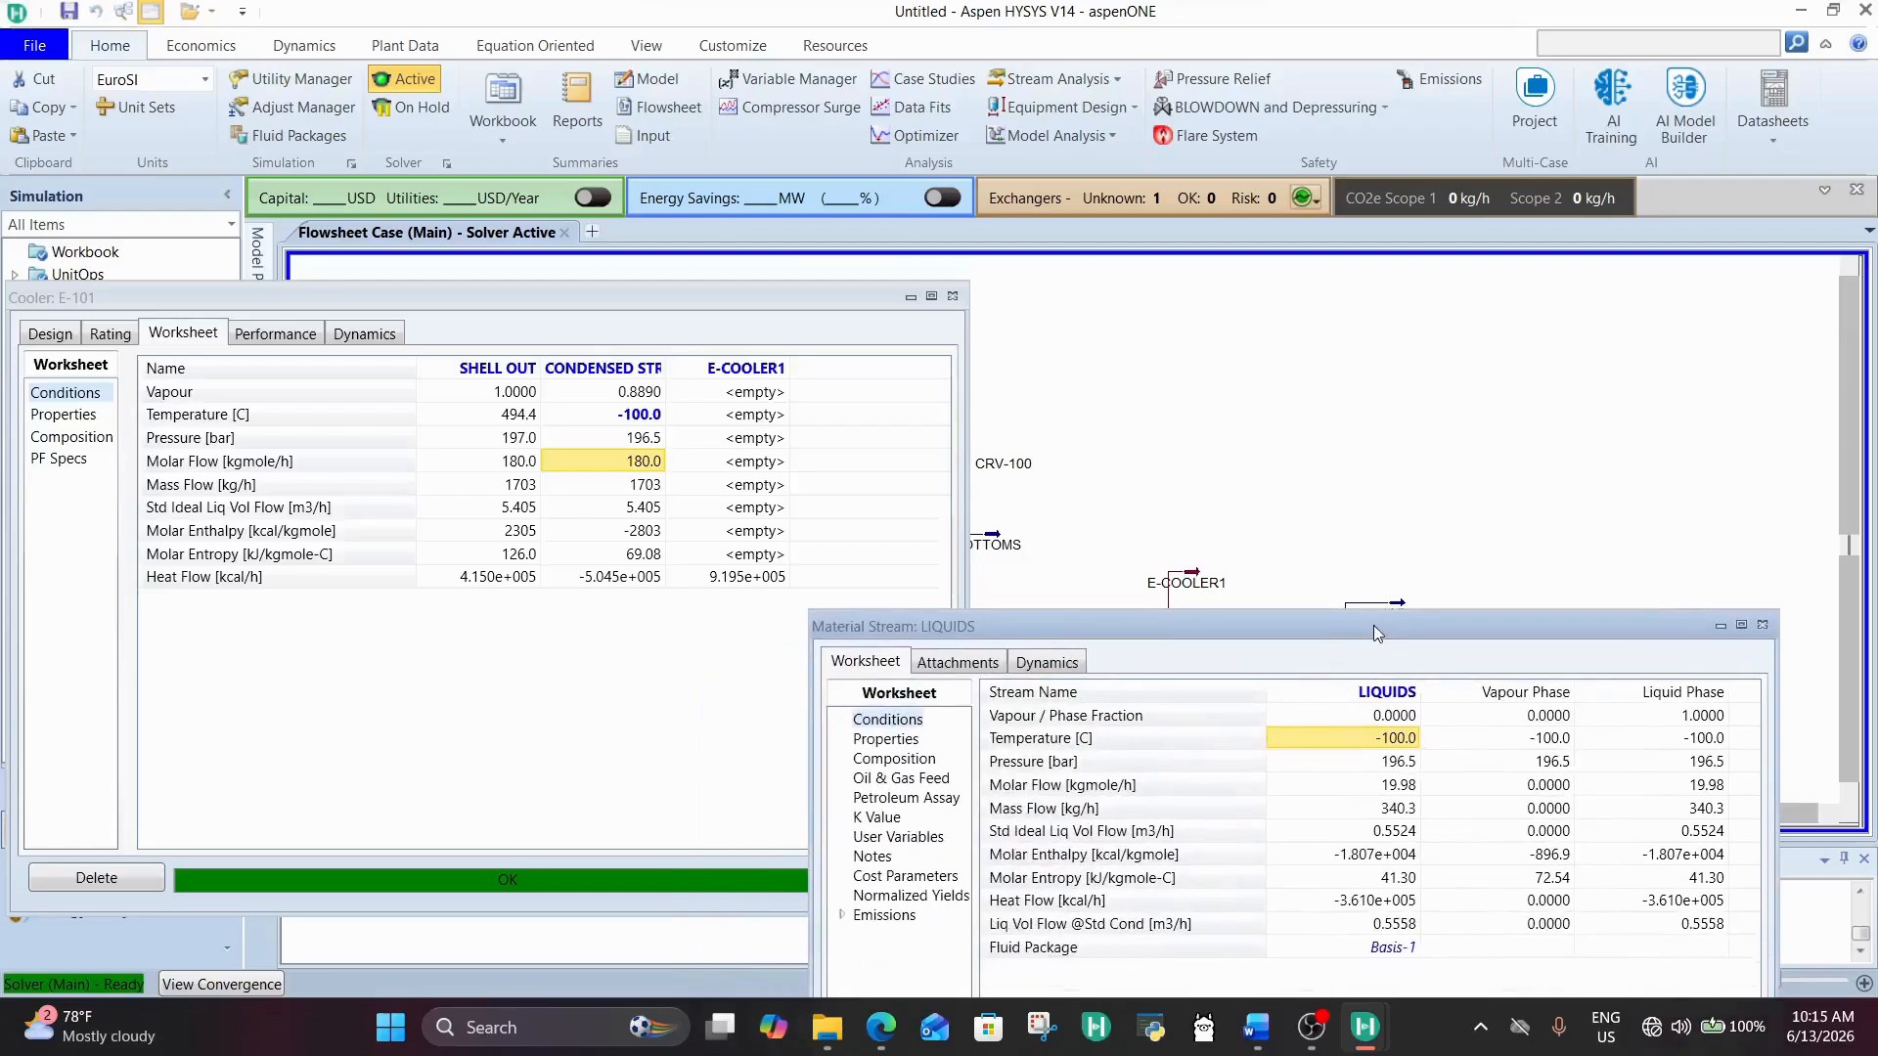
{"action": "left_click", "coordinate": [894, 759]}
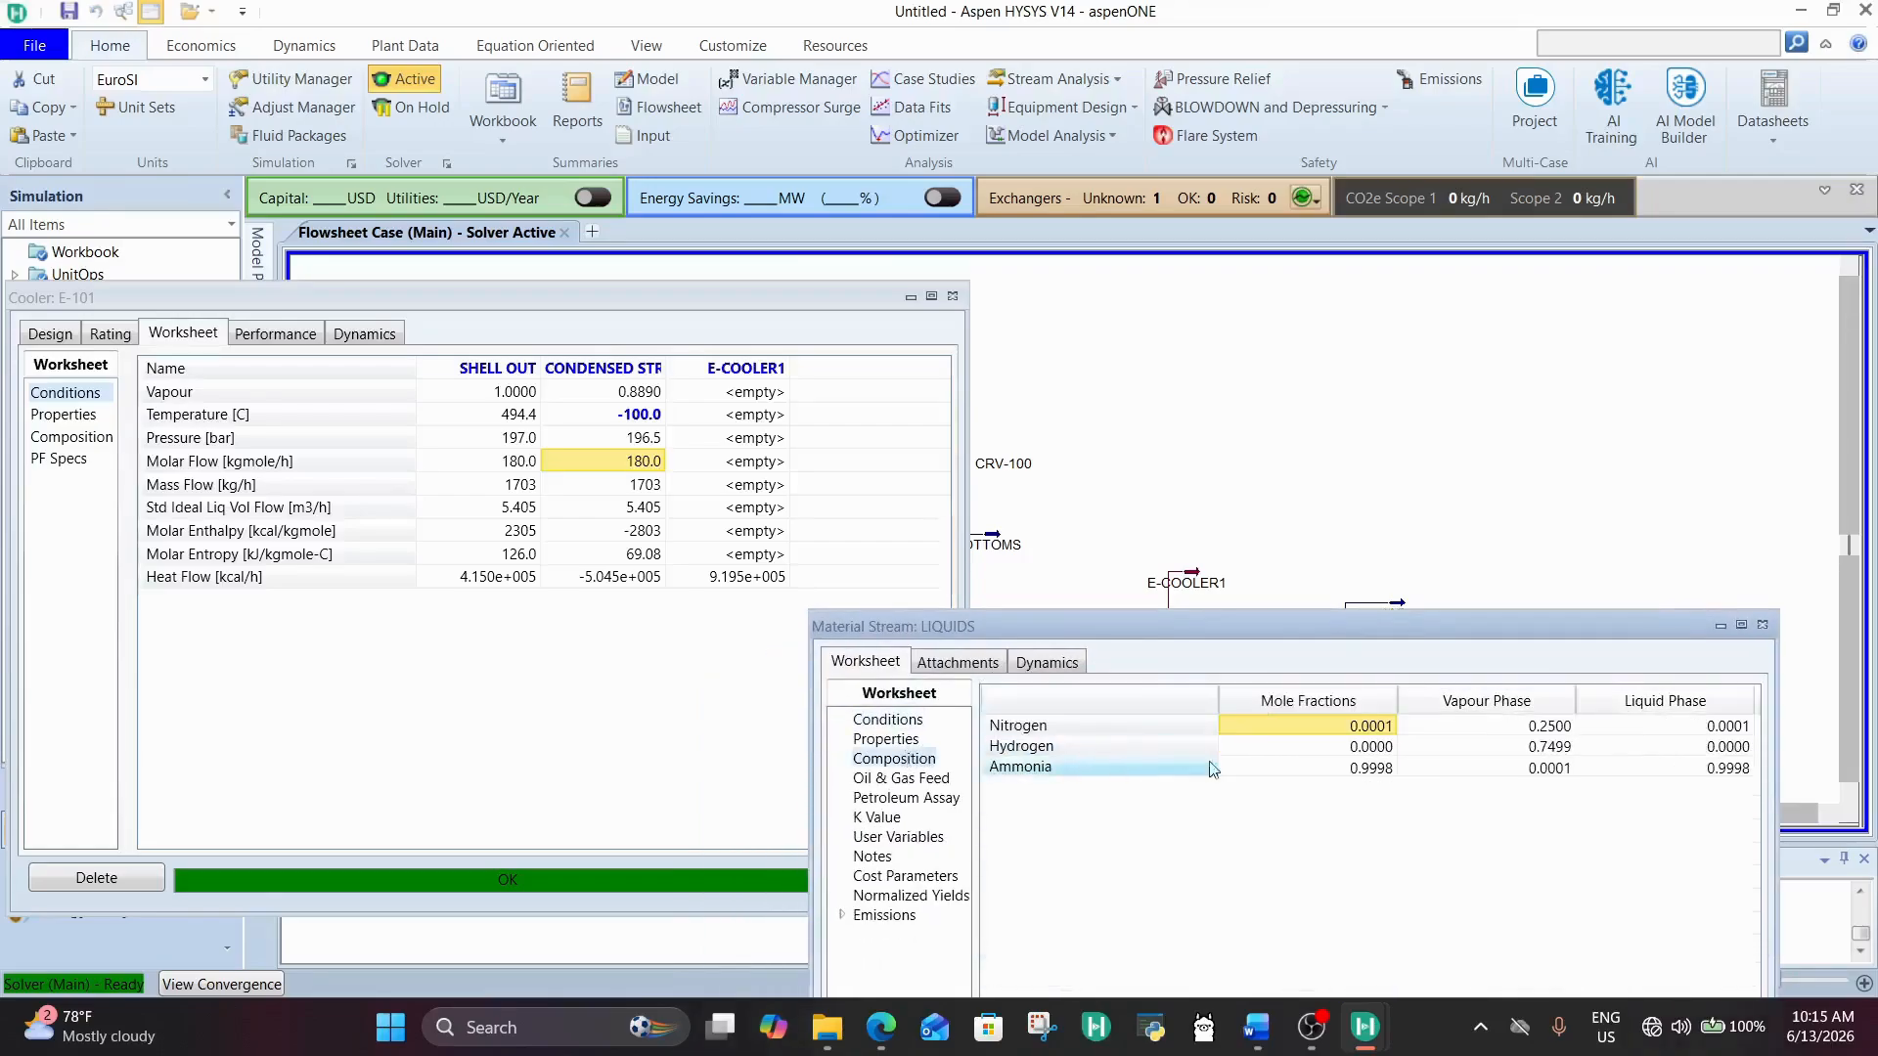
{"action": "left_click", "coordinate": [887, 720]}
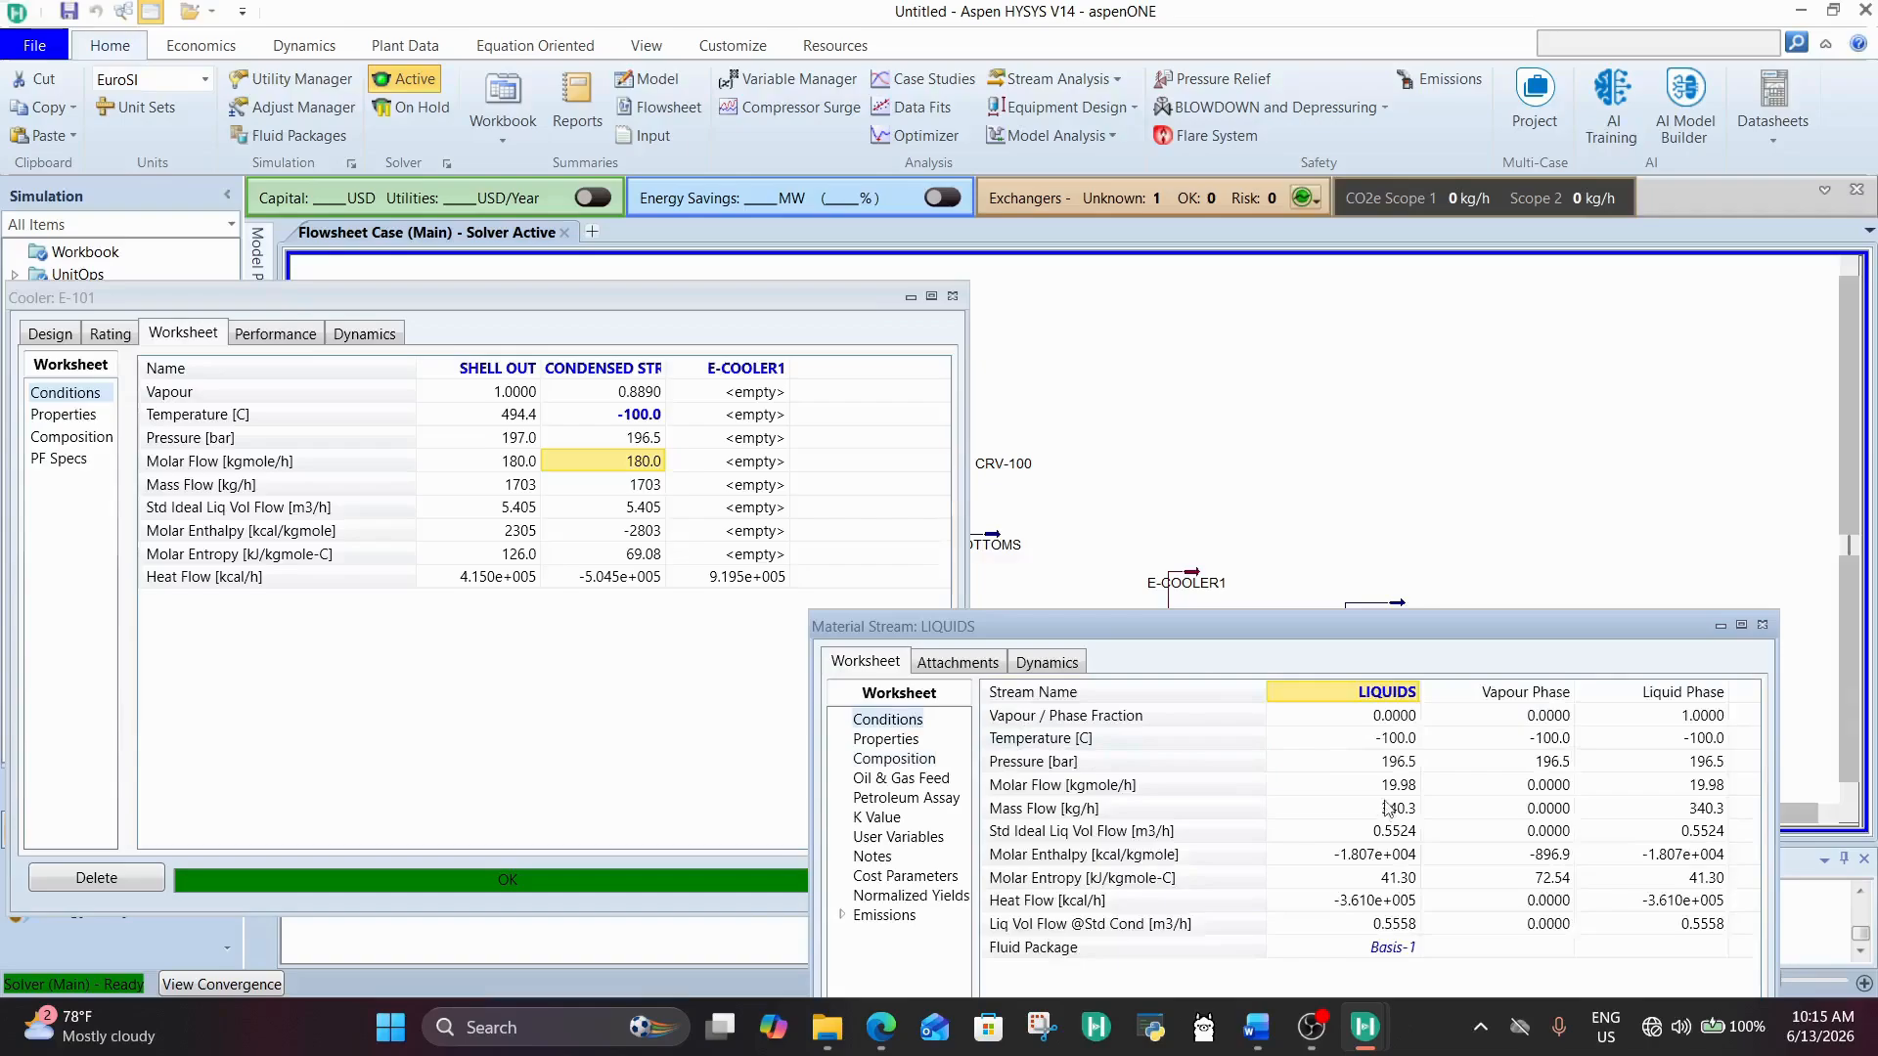
{"action": "left_click", "coordinate": [1383, 782]}
{"action": "left_click", "coordinate": [922, 756]}
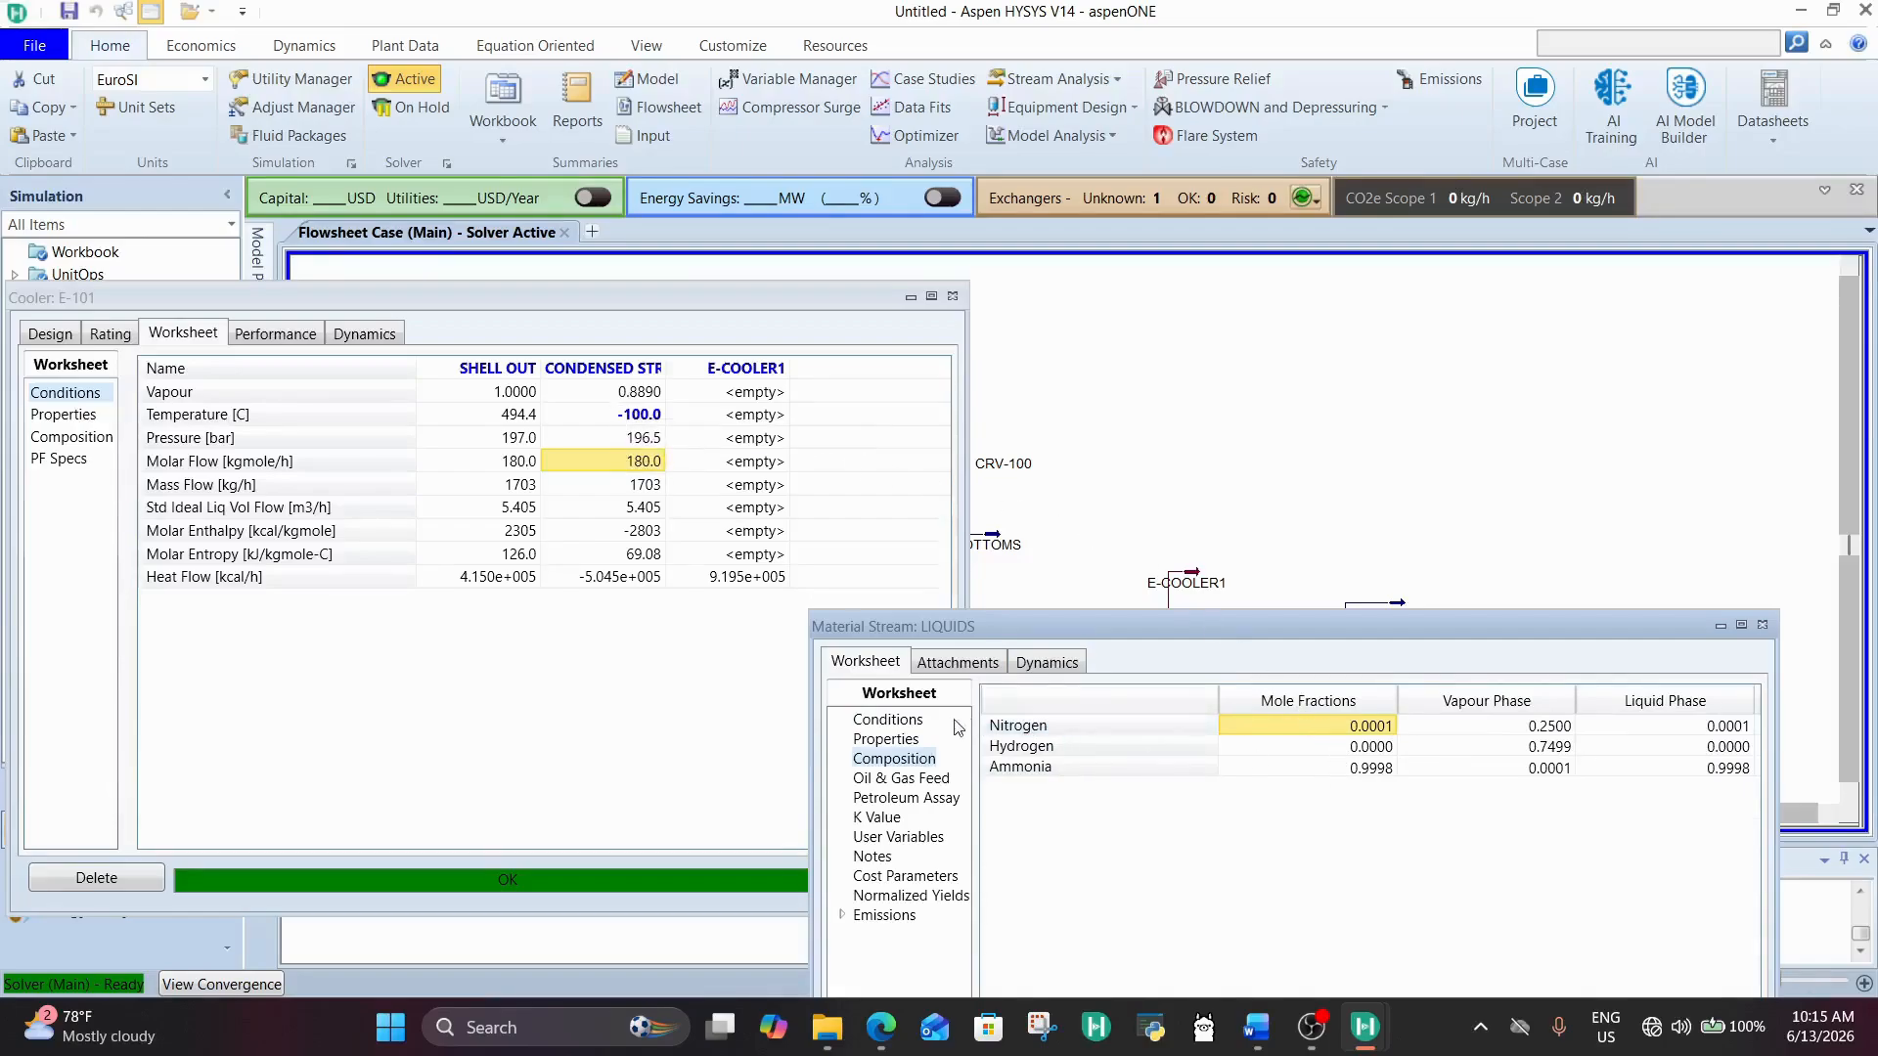
{"action": "left_click", "coordinate": [890, 720]}
{"action": "left_click", "coordinate": [1362, 791]}
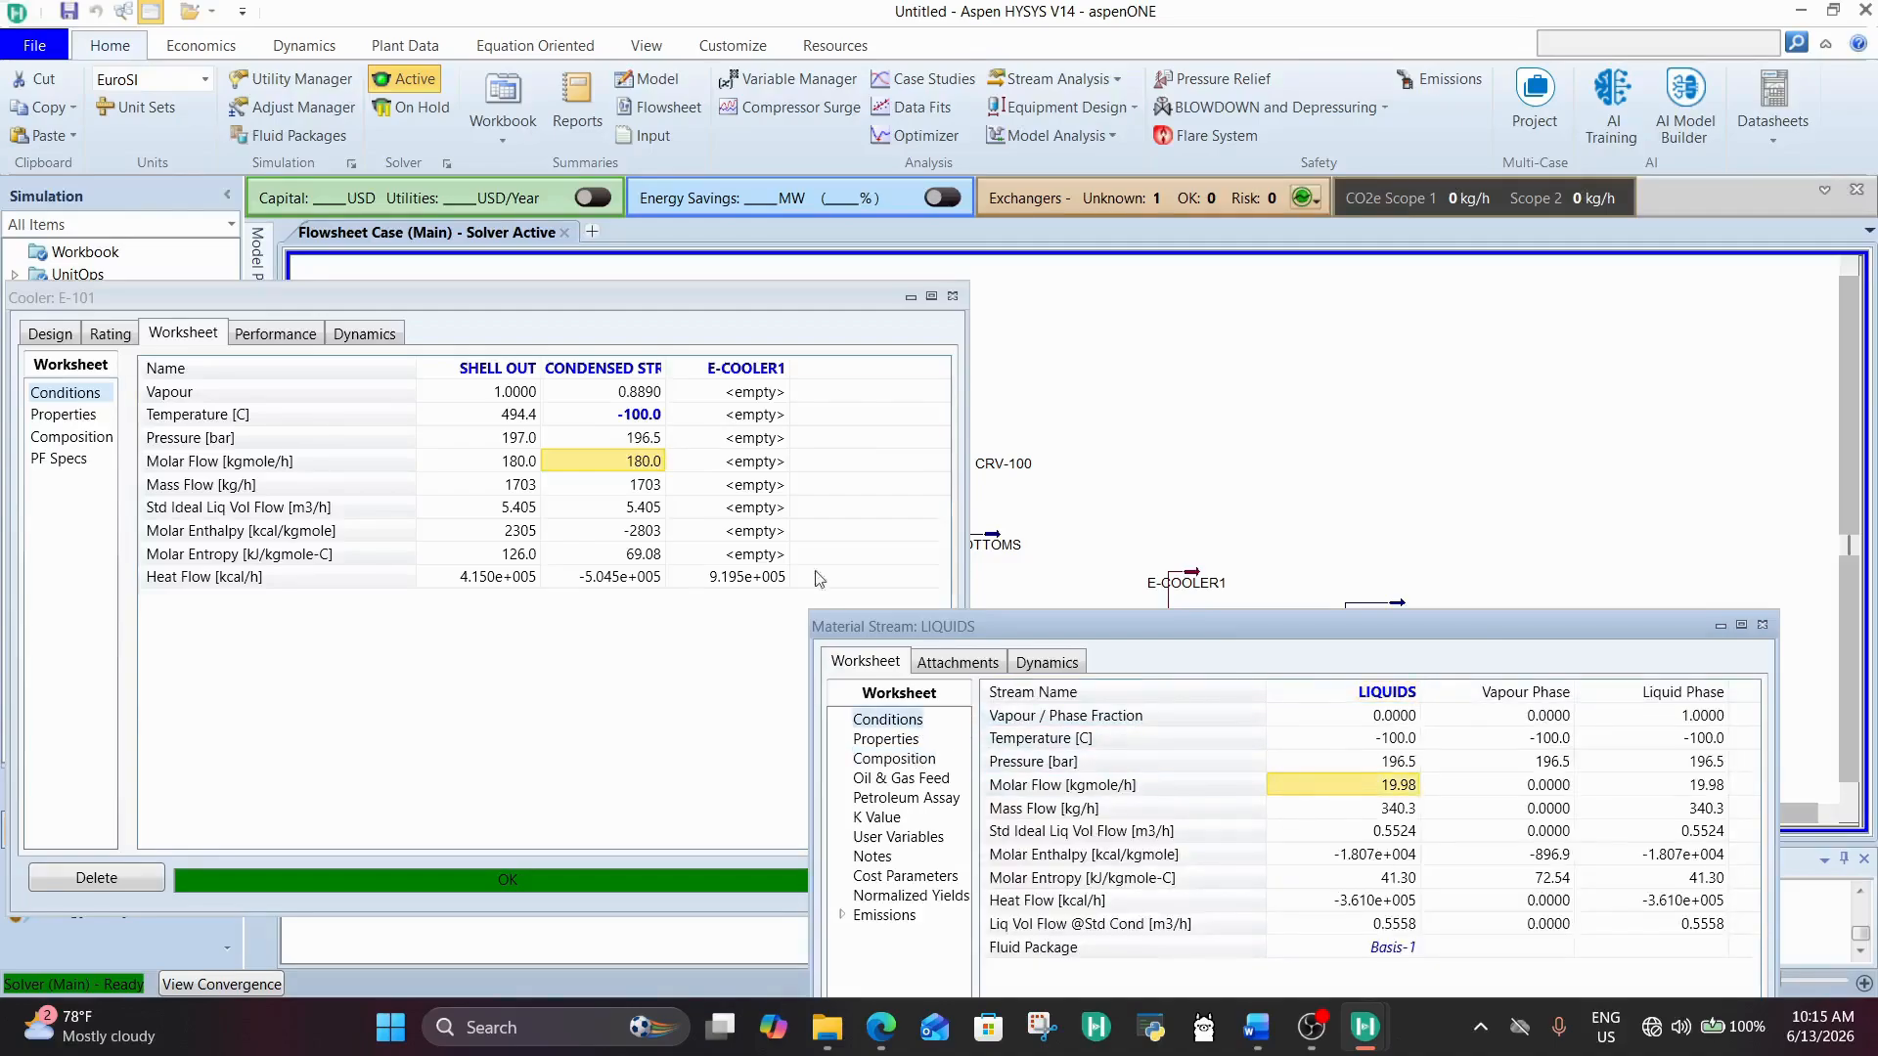
Step: Set the CONDENSED STREAM temperature in cooler E-101 to -120 °C
{"action": "left_click", "coordinate": [650, 440]}
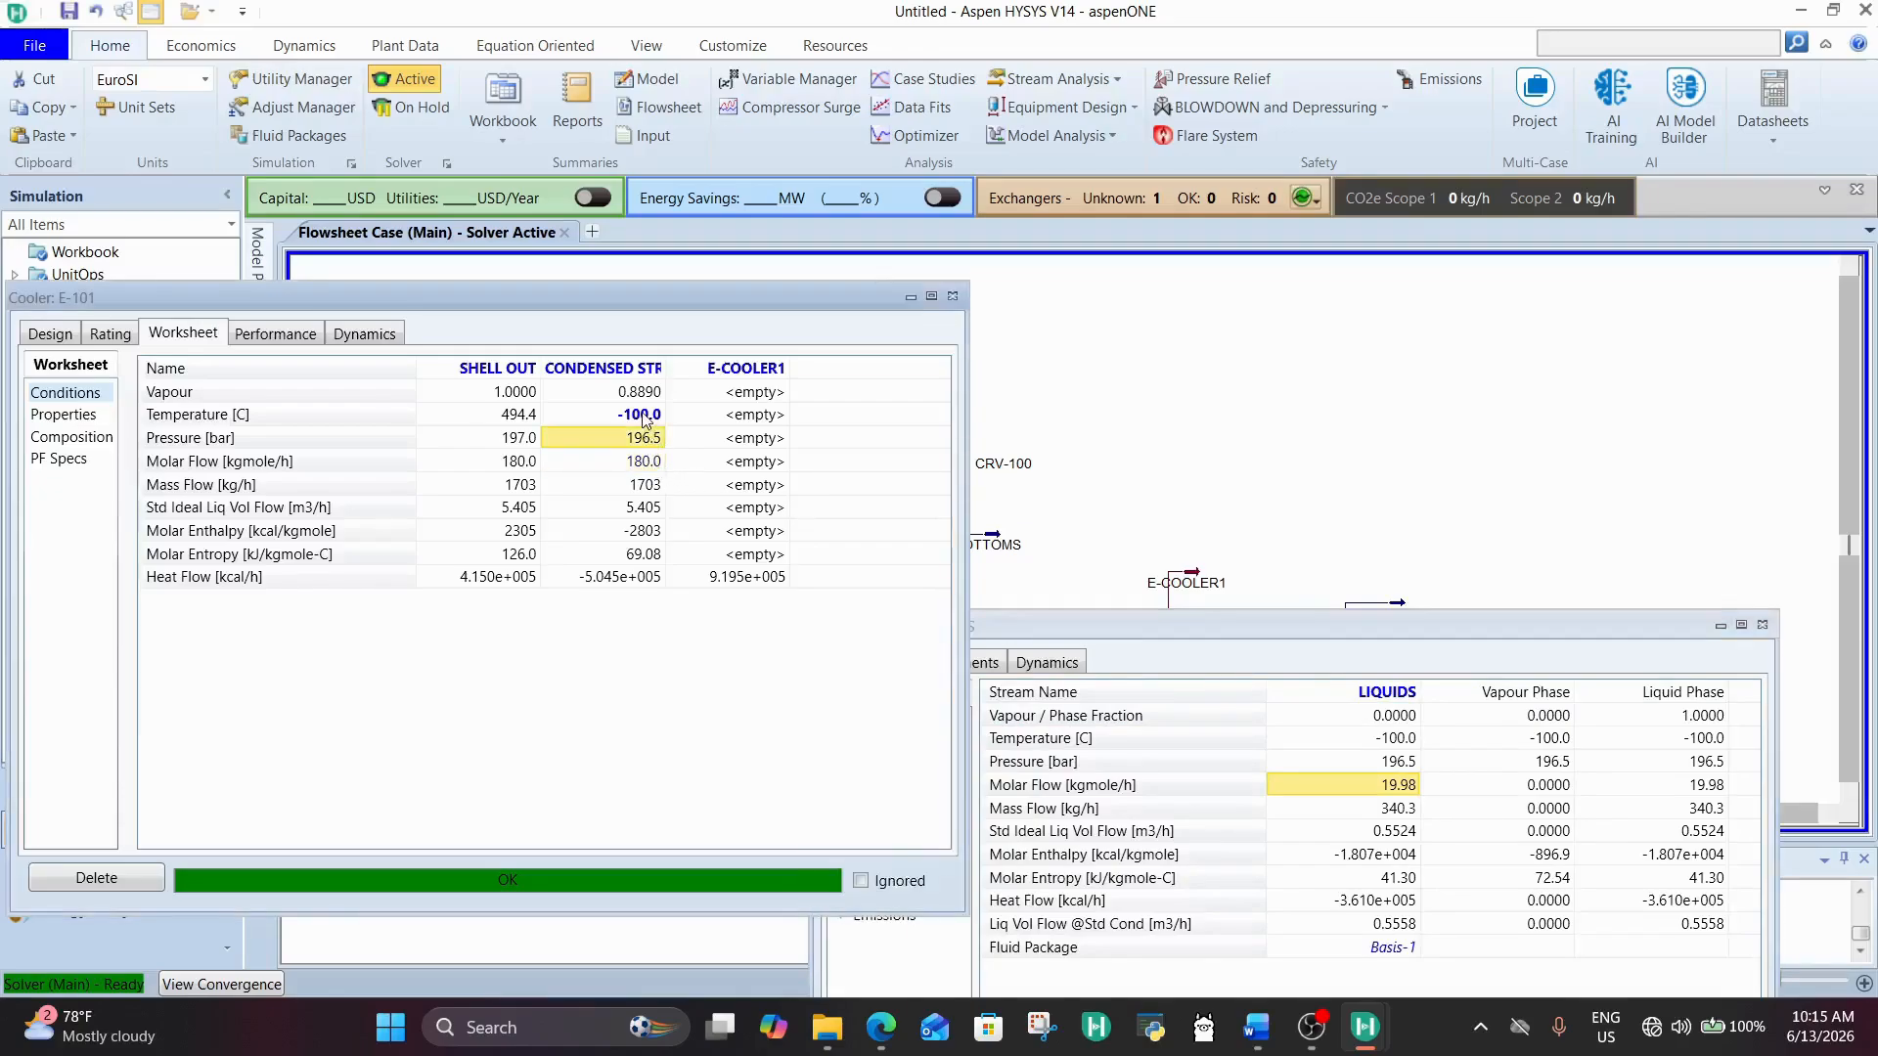
{"action": "left_click", "coordinate": [647, 419]}
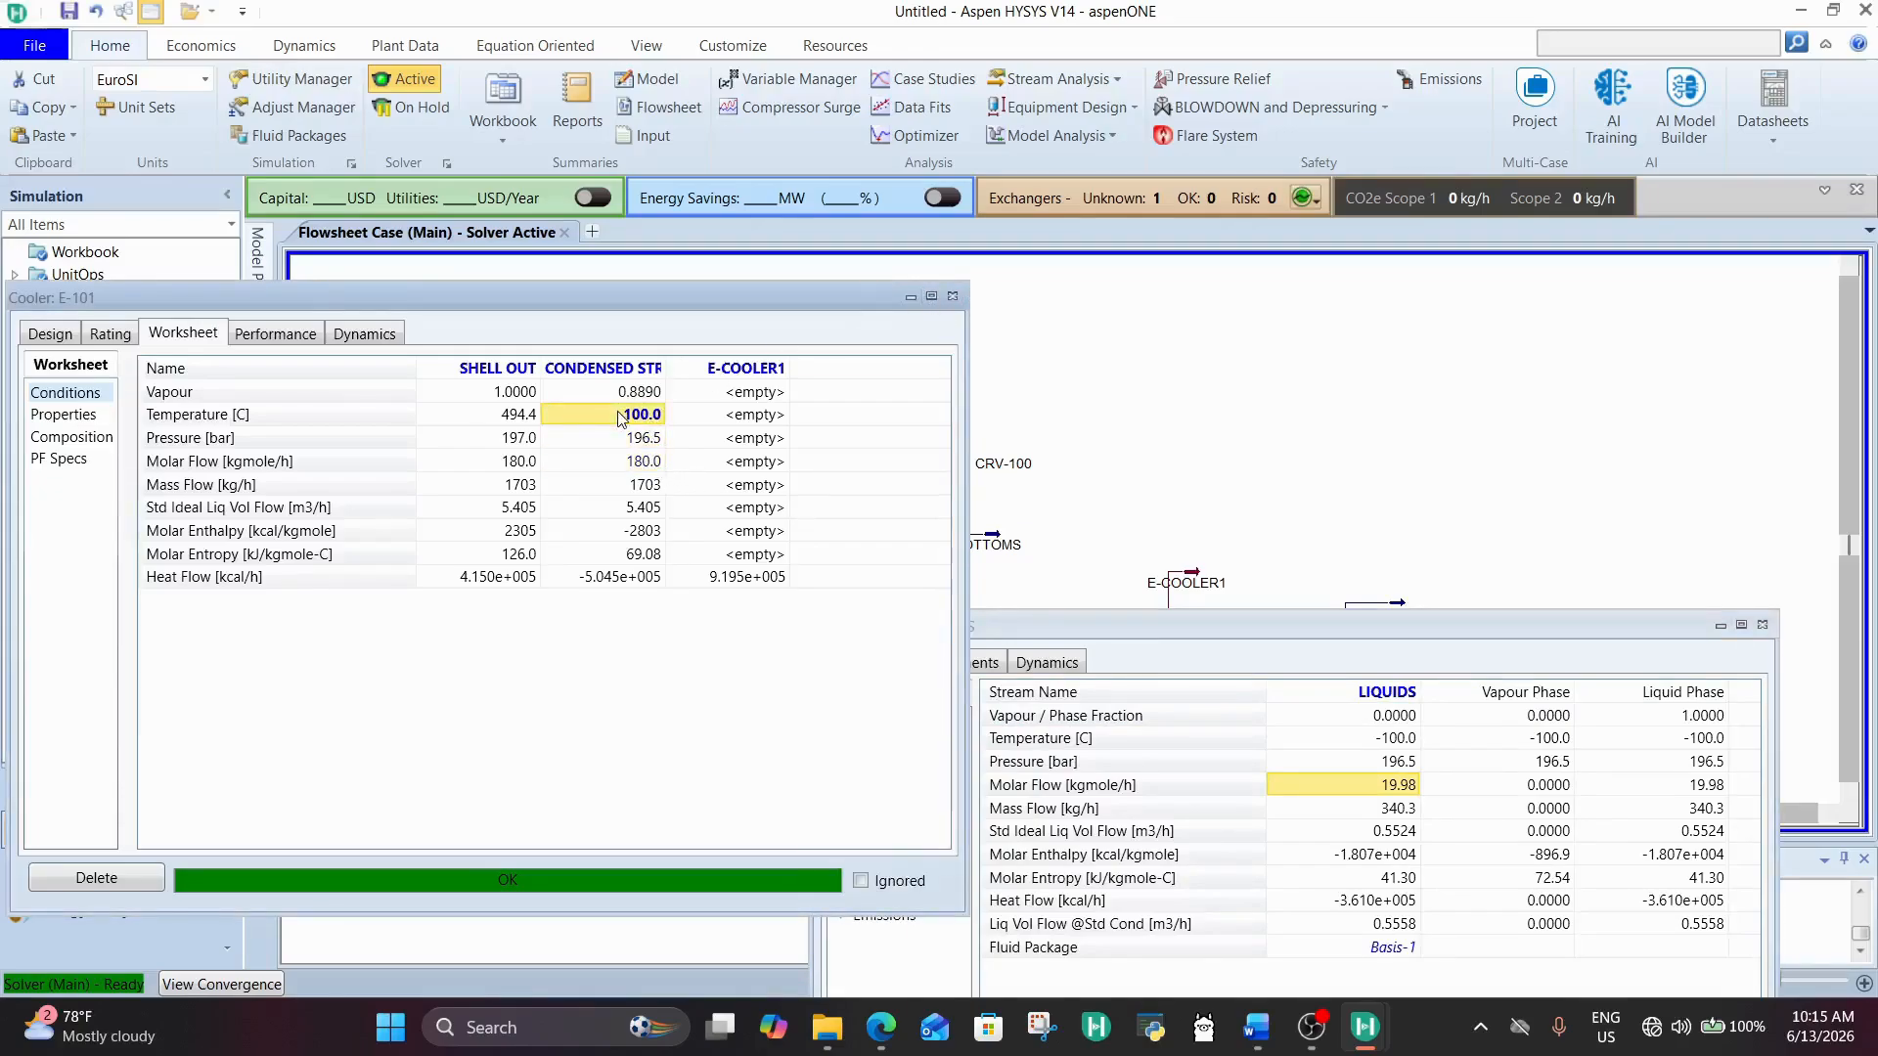
{"action": "type", "text": "-120"}
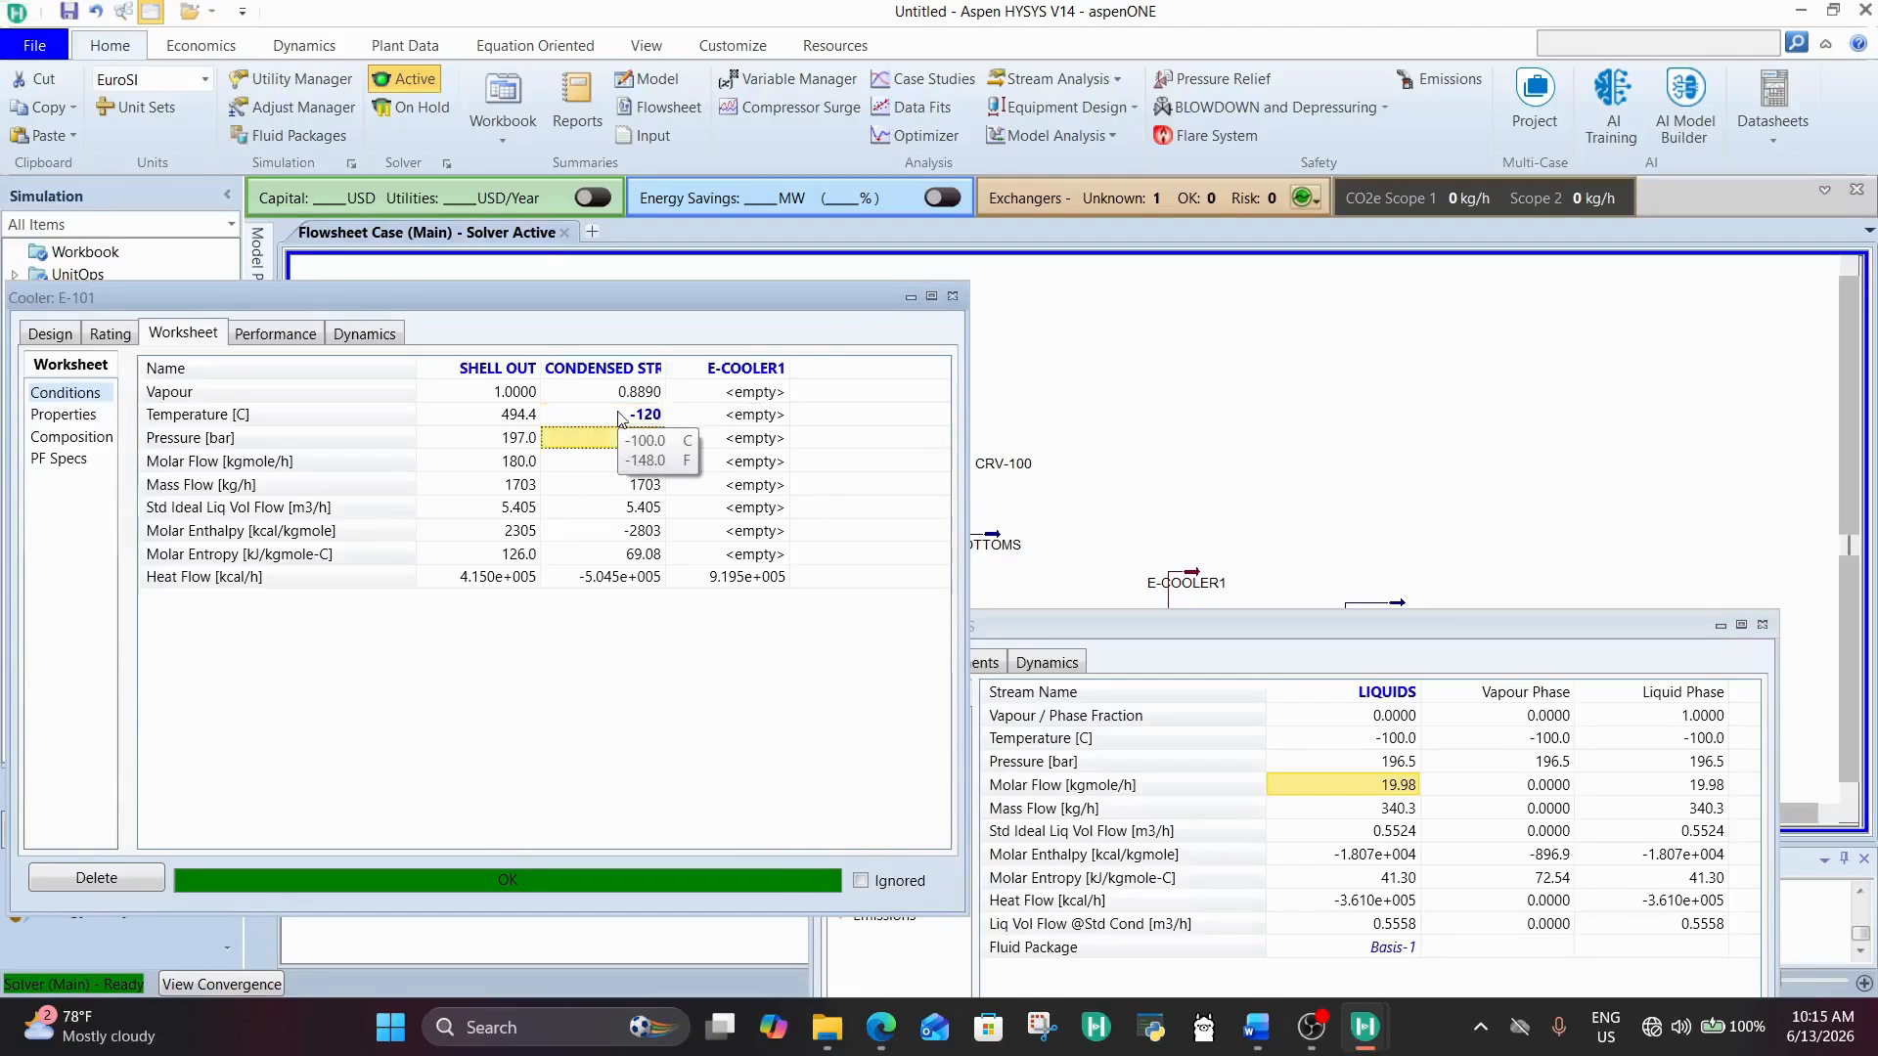
{"action": "key", "text": "Return"}
Step: Recheck the LIQUIDS stream's composition and molar flow, and close the cooler and LIQUIDS windows
{"action": "left_click", "coordinate": [1100, 783]}
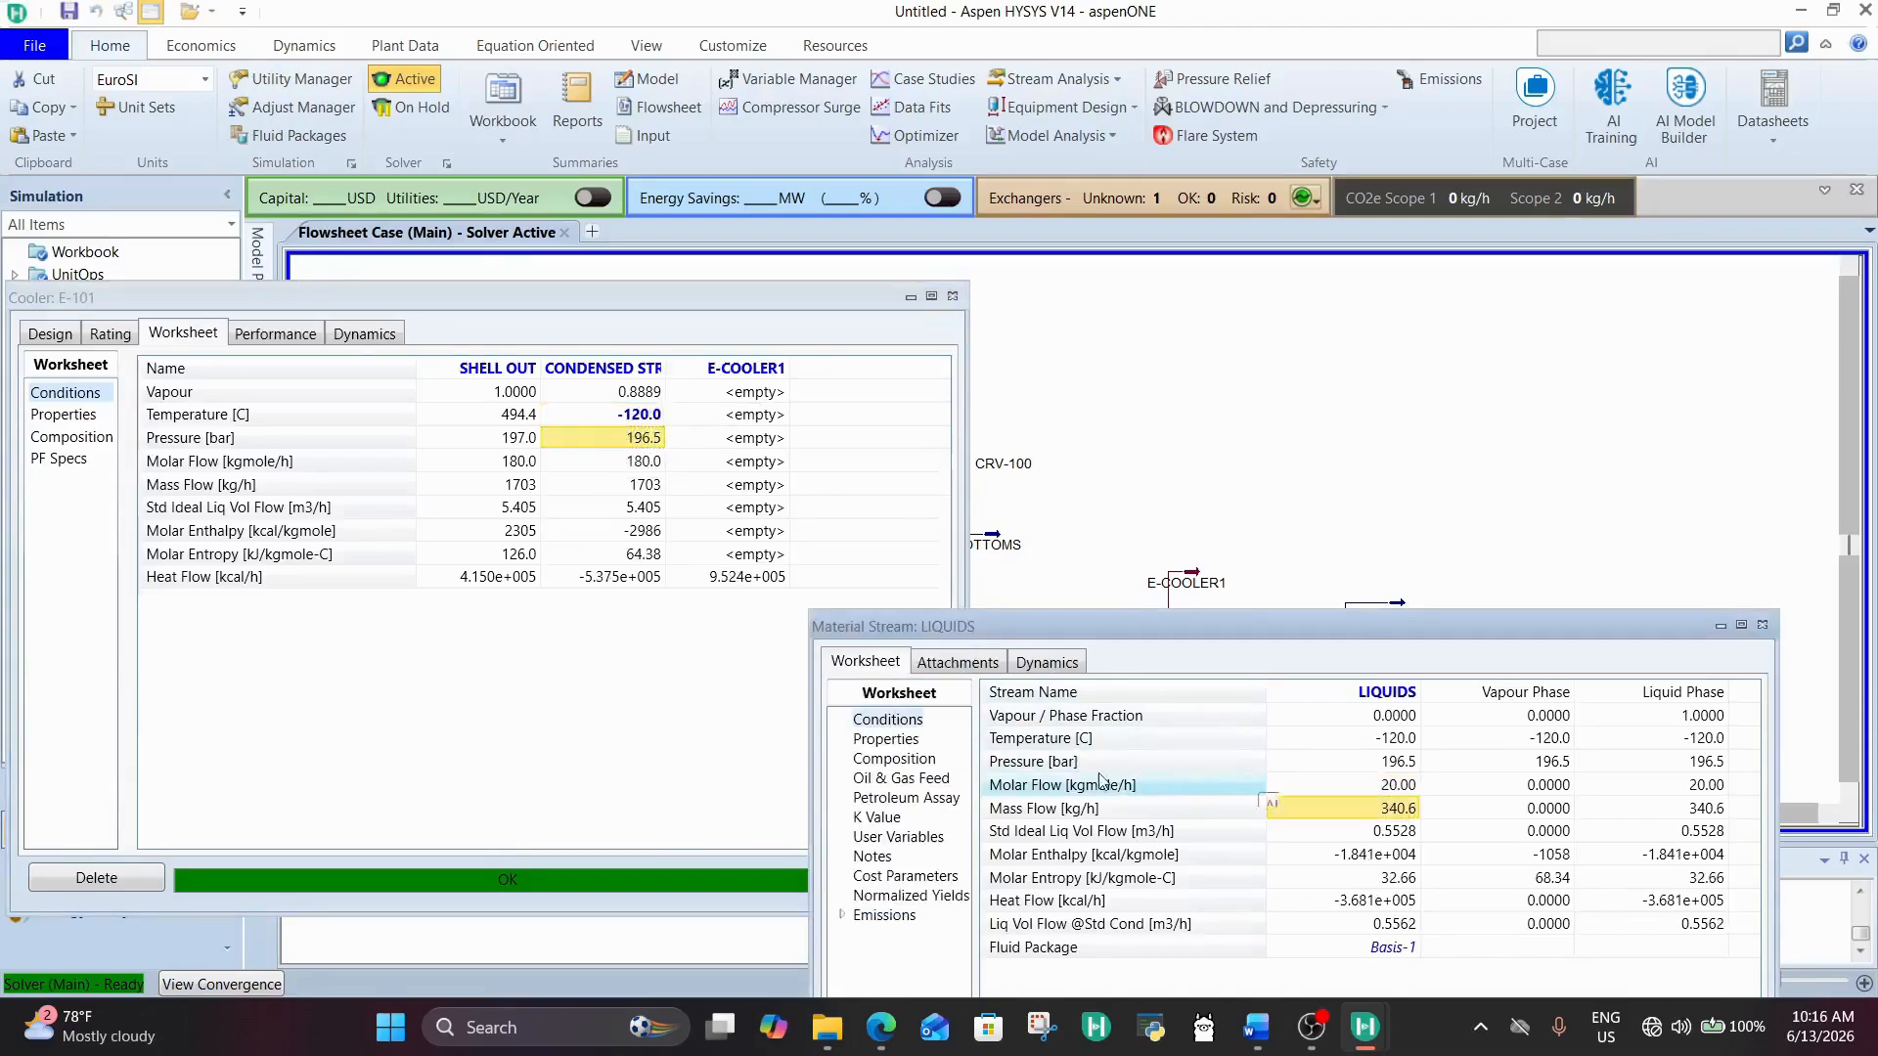
{"action": "left_click", "coordinate": [874, 760]}
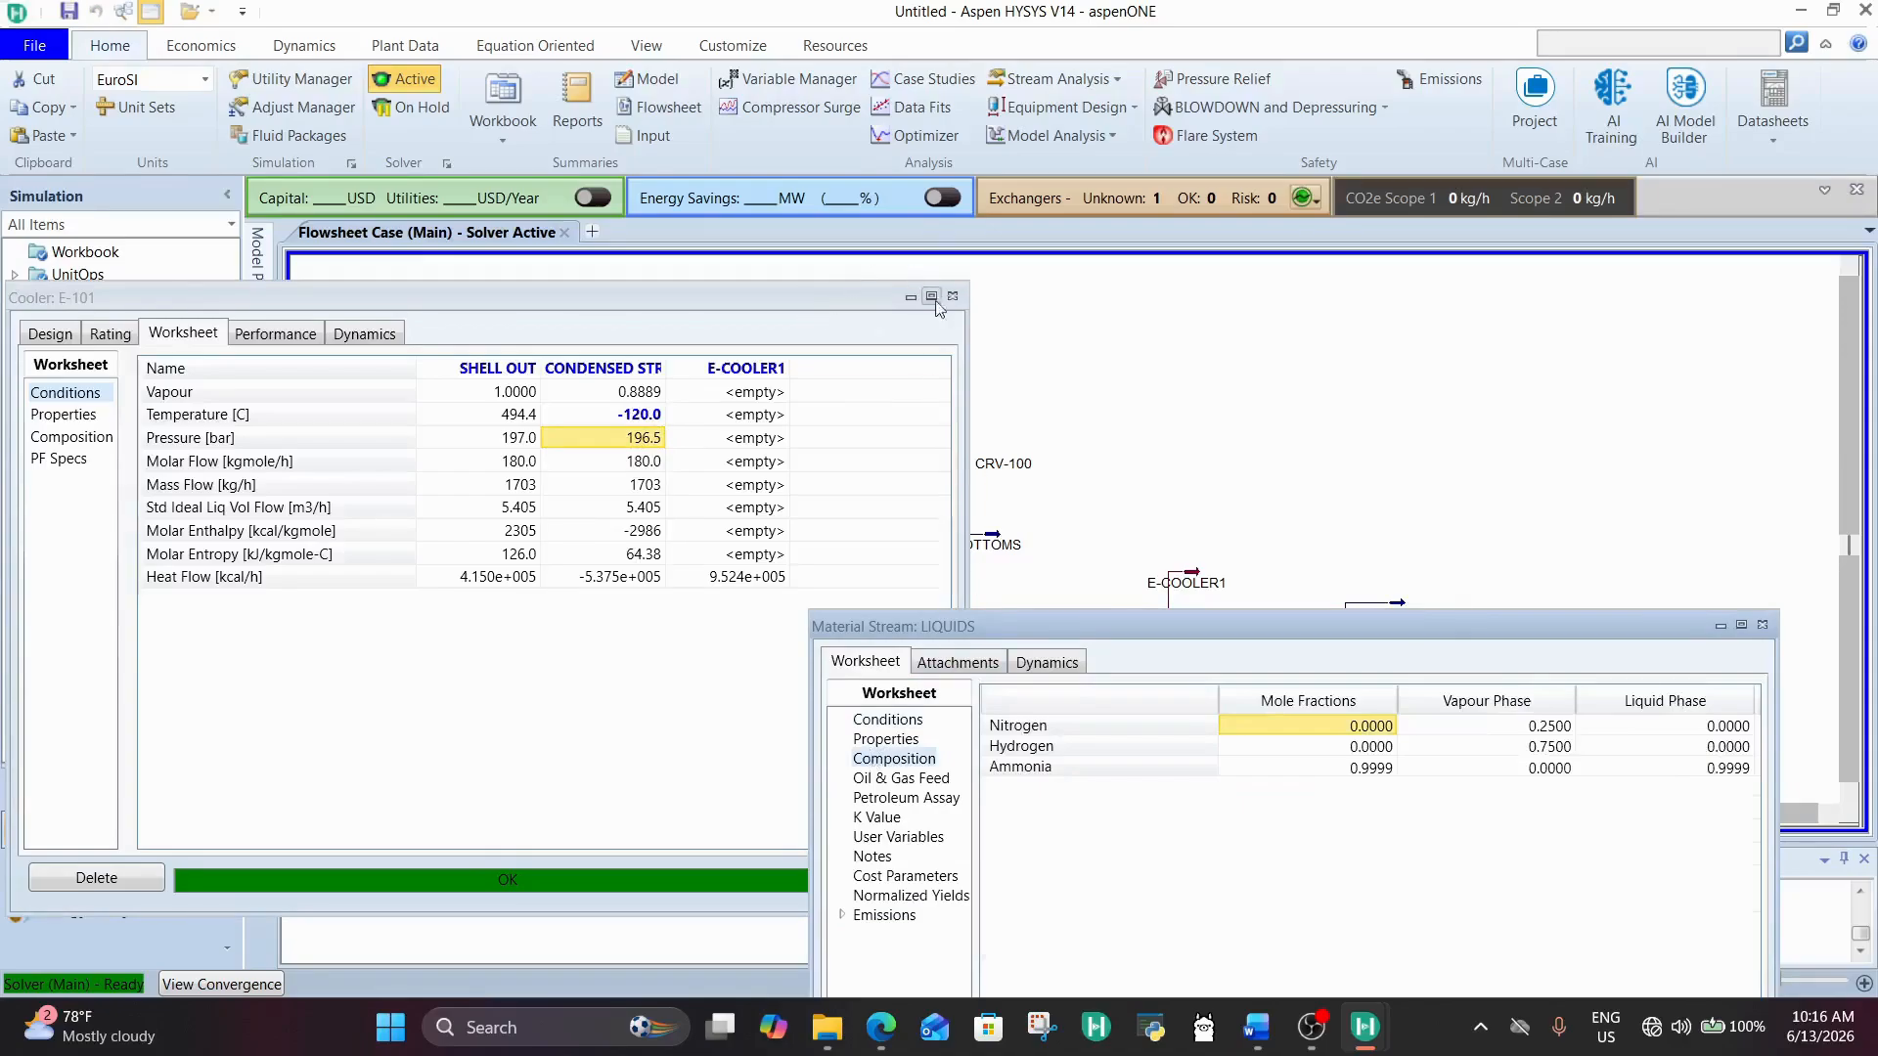
{"action": "left_click", "coordinate": [900, 724]}
{"action": "left_click", "coordinate": [1397, 790]}
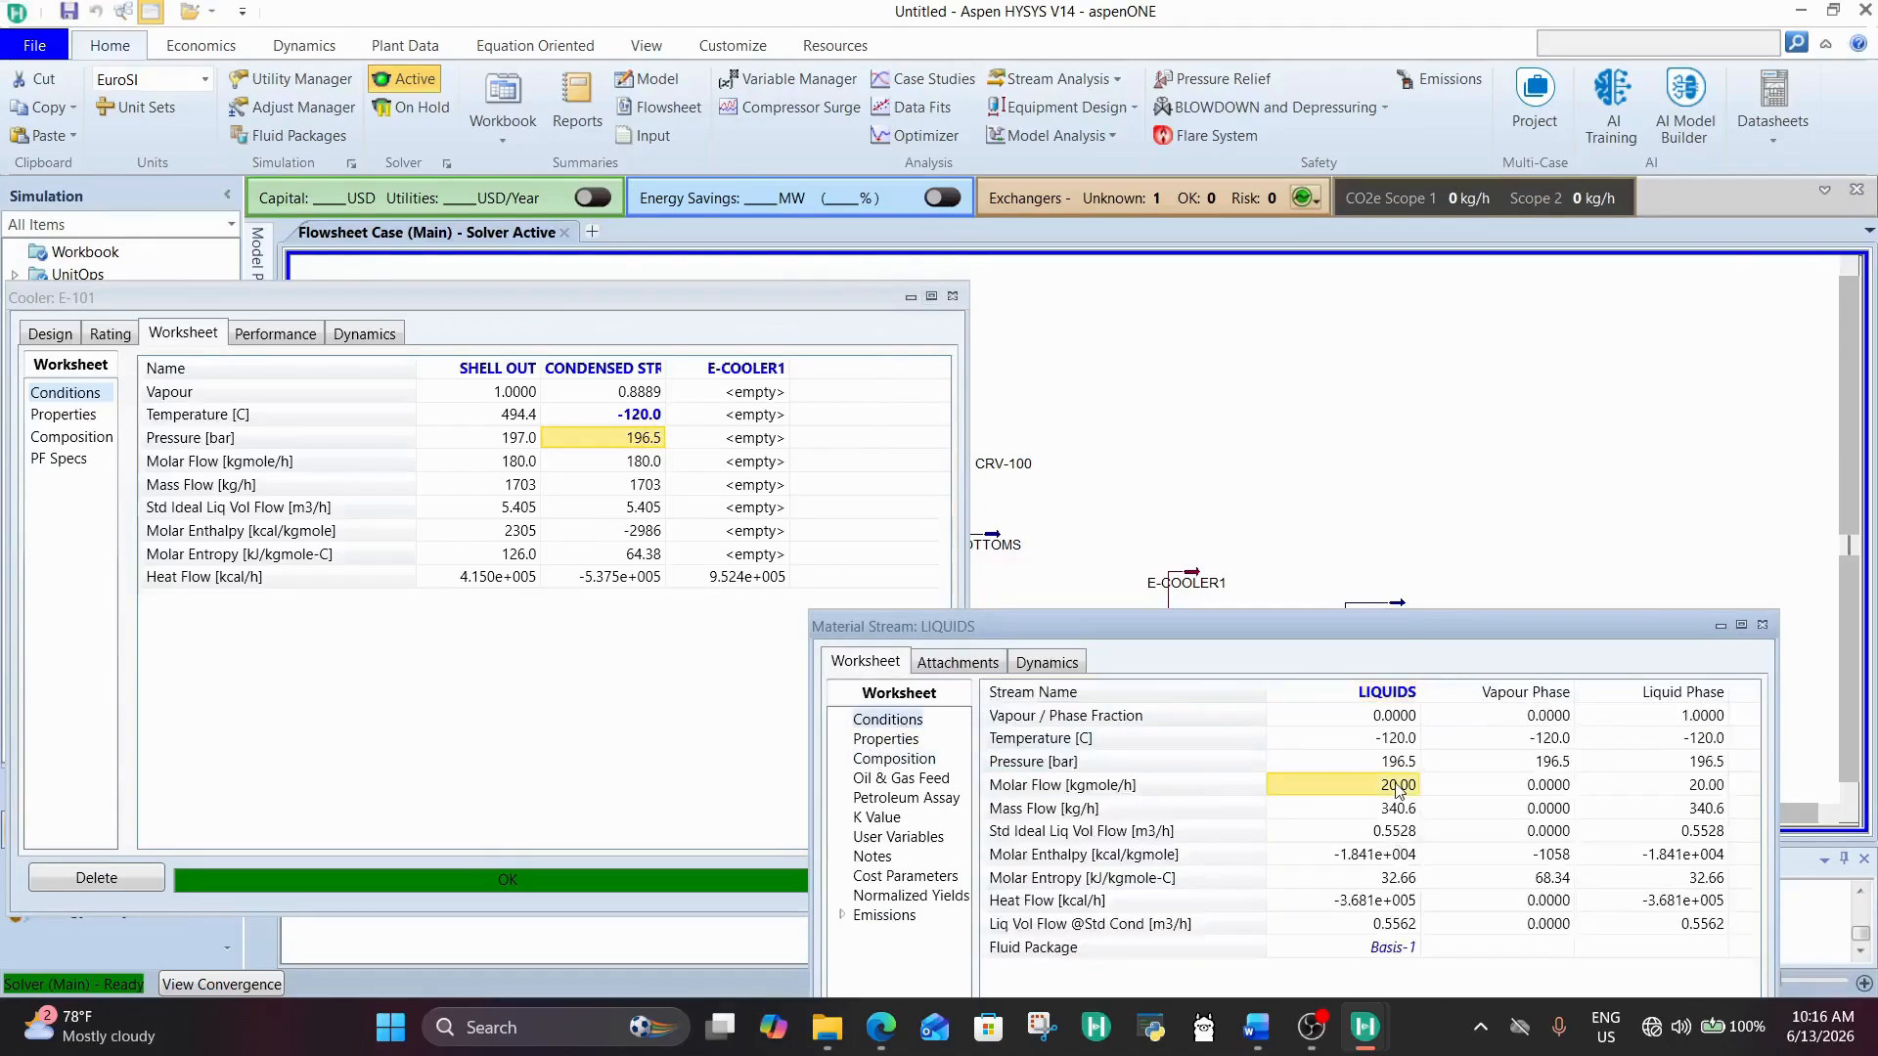
{"action": "left_click", "coordinate": [952, 295]}
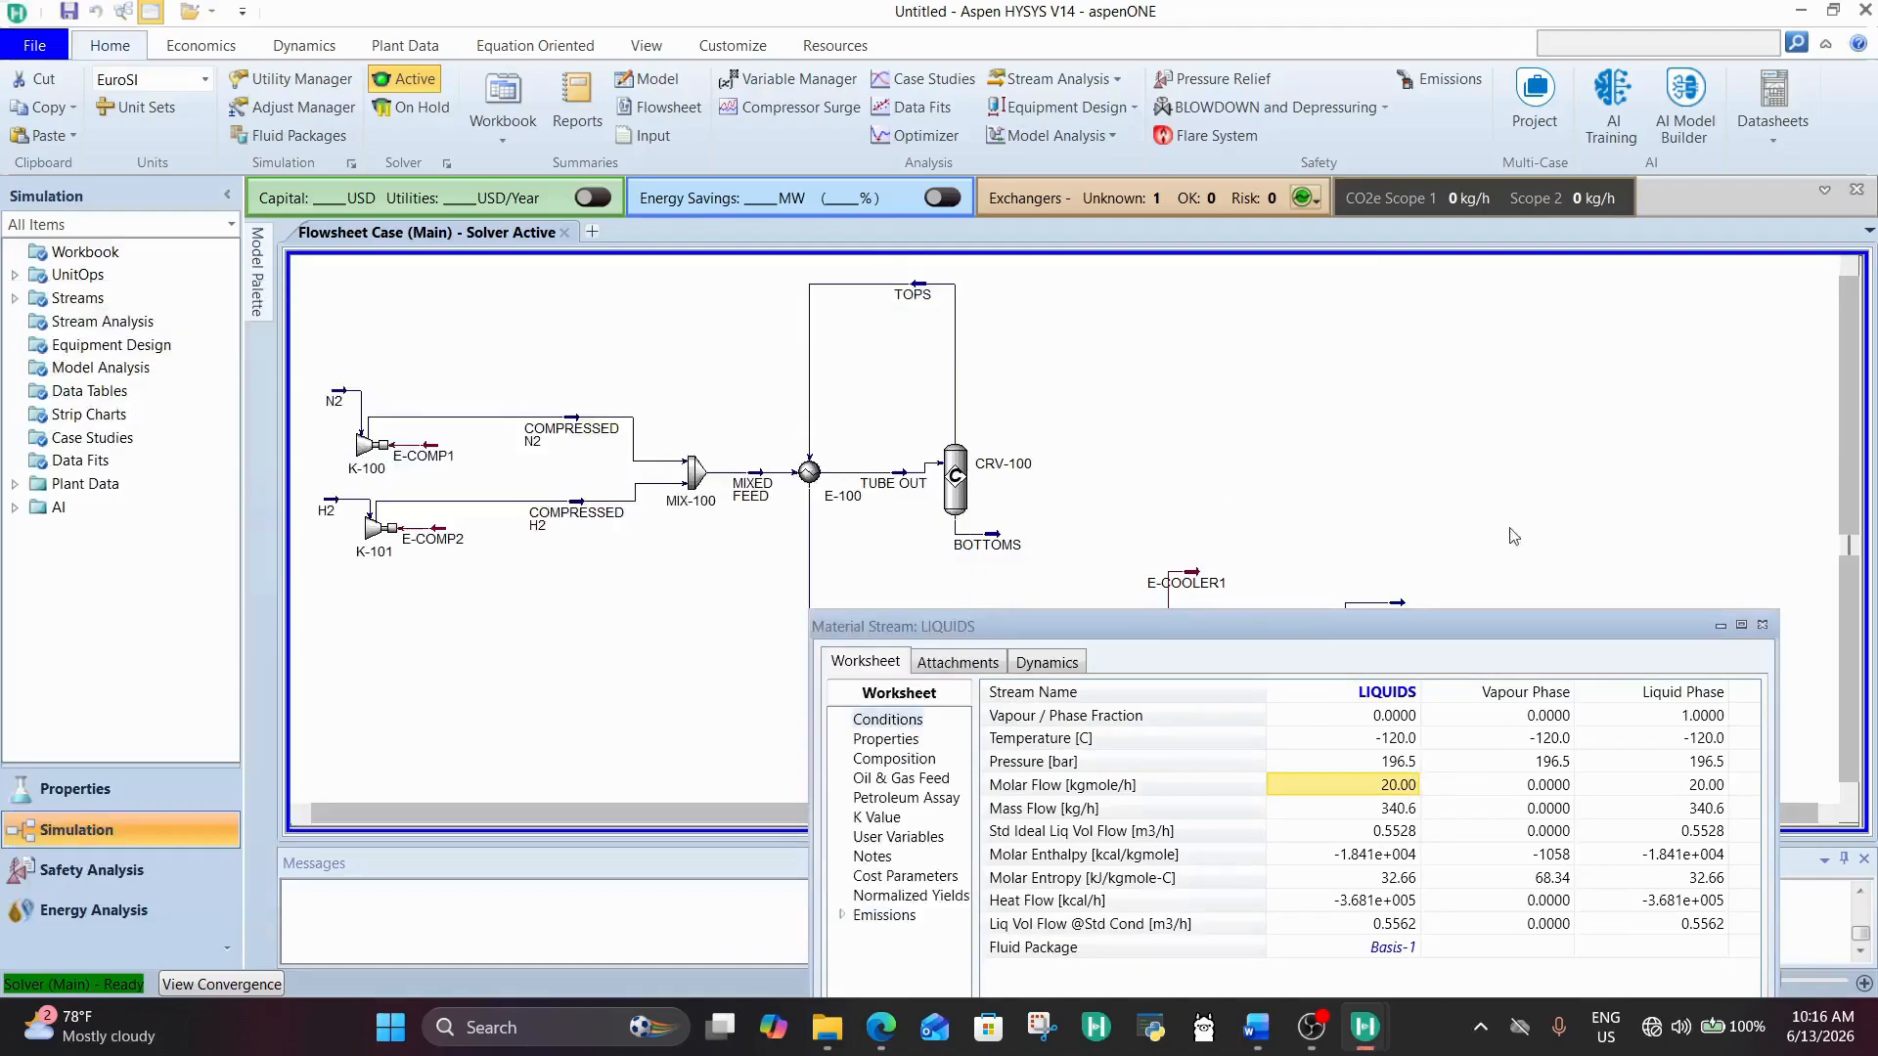
{"action": "left_click", "coordinate": [1761, 623]}
Step: Inspect the GAS stream's composition after the cooler temperature change, and close its window
{"action": "double_click", "coordinate": [1390, 612]}
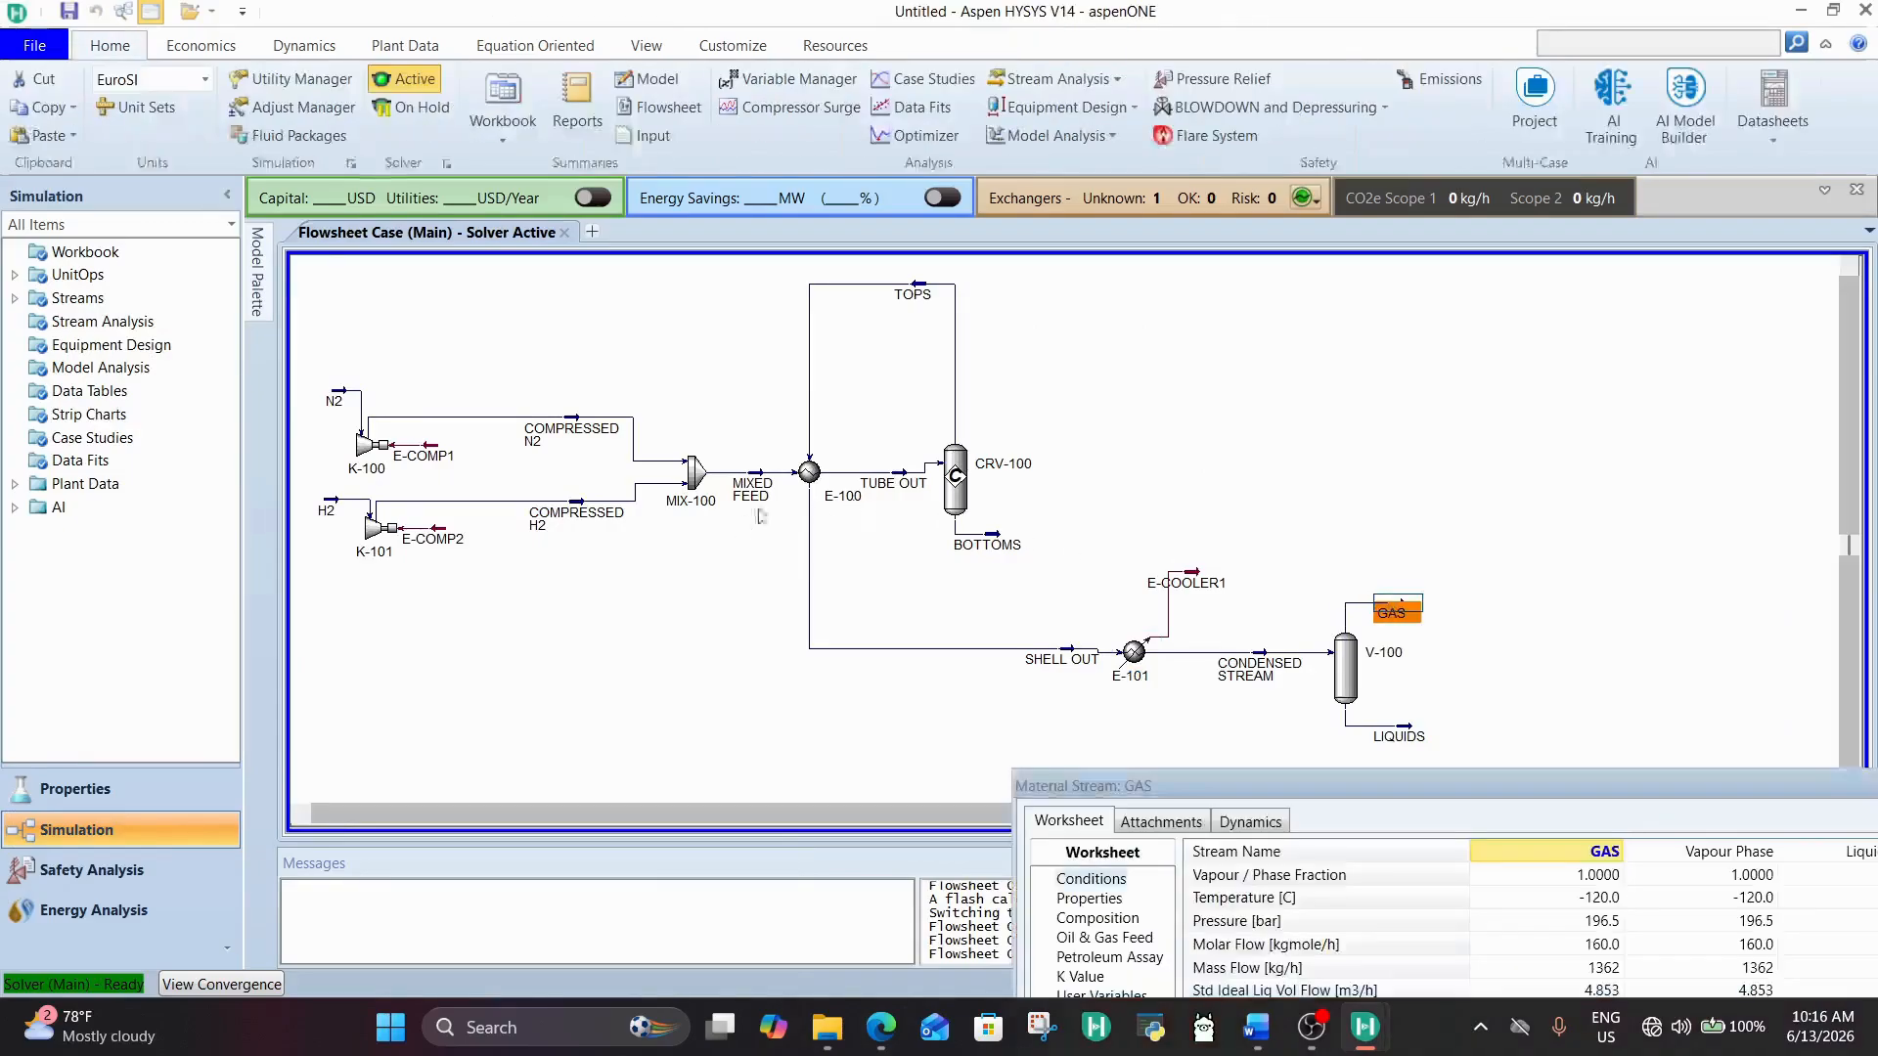
{"action": "left_click_drag", "start_coordinate": [1233, 777], "coordinate": [899, 492]}
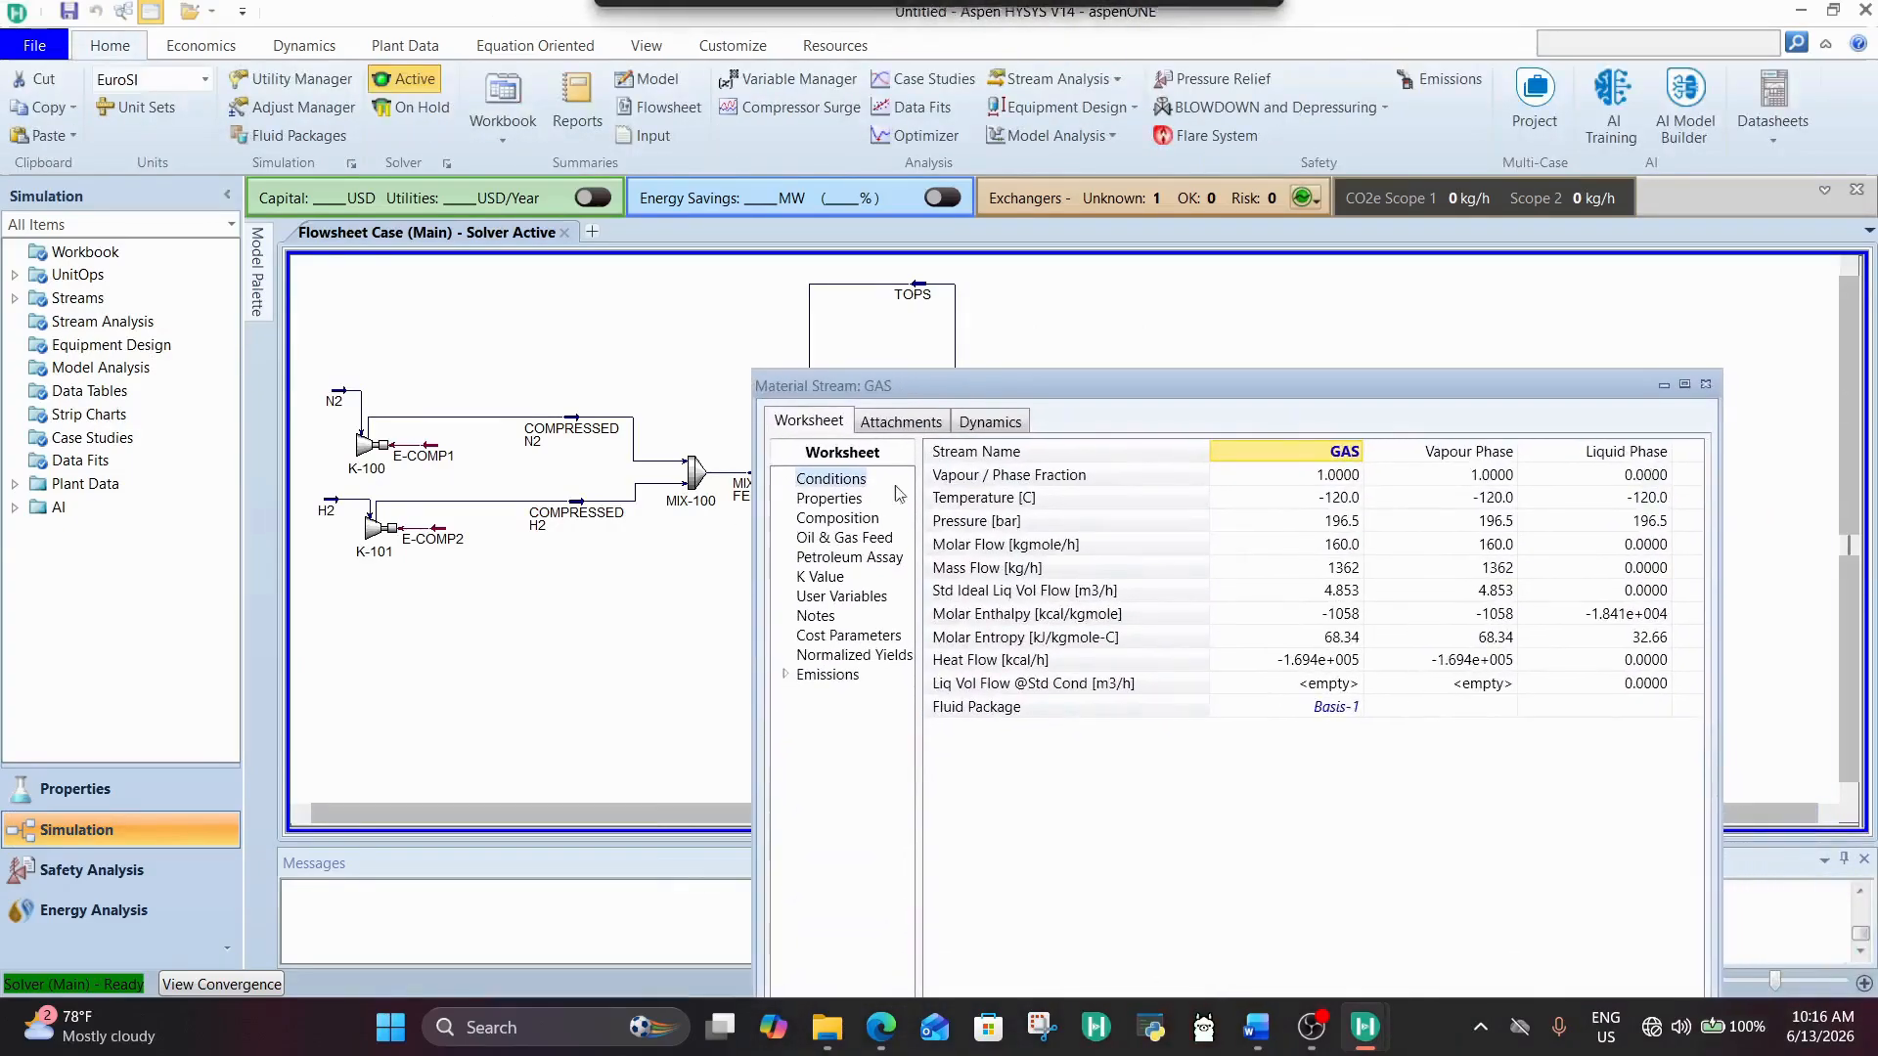
{"action": "left_click", "coordinate": [838, 518]}
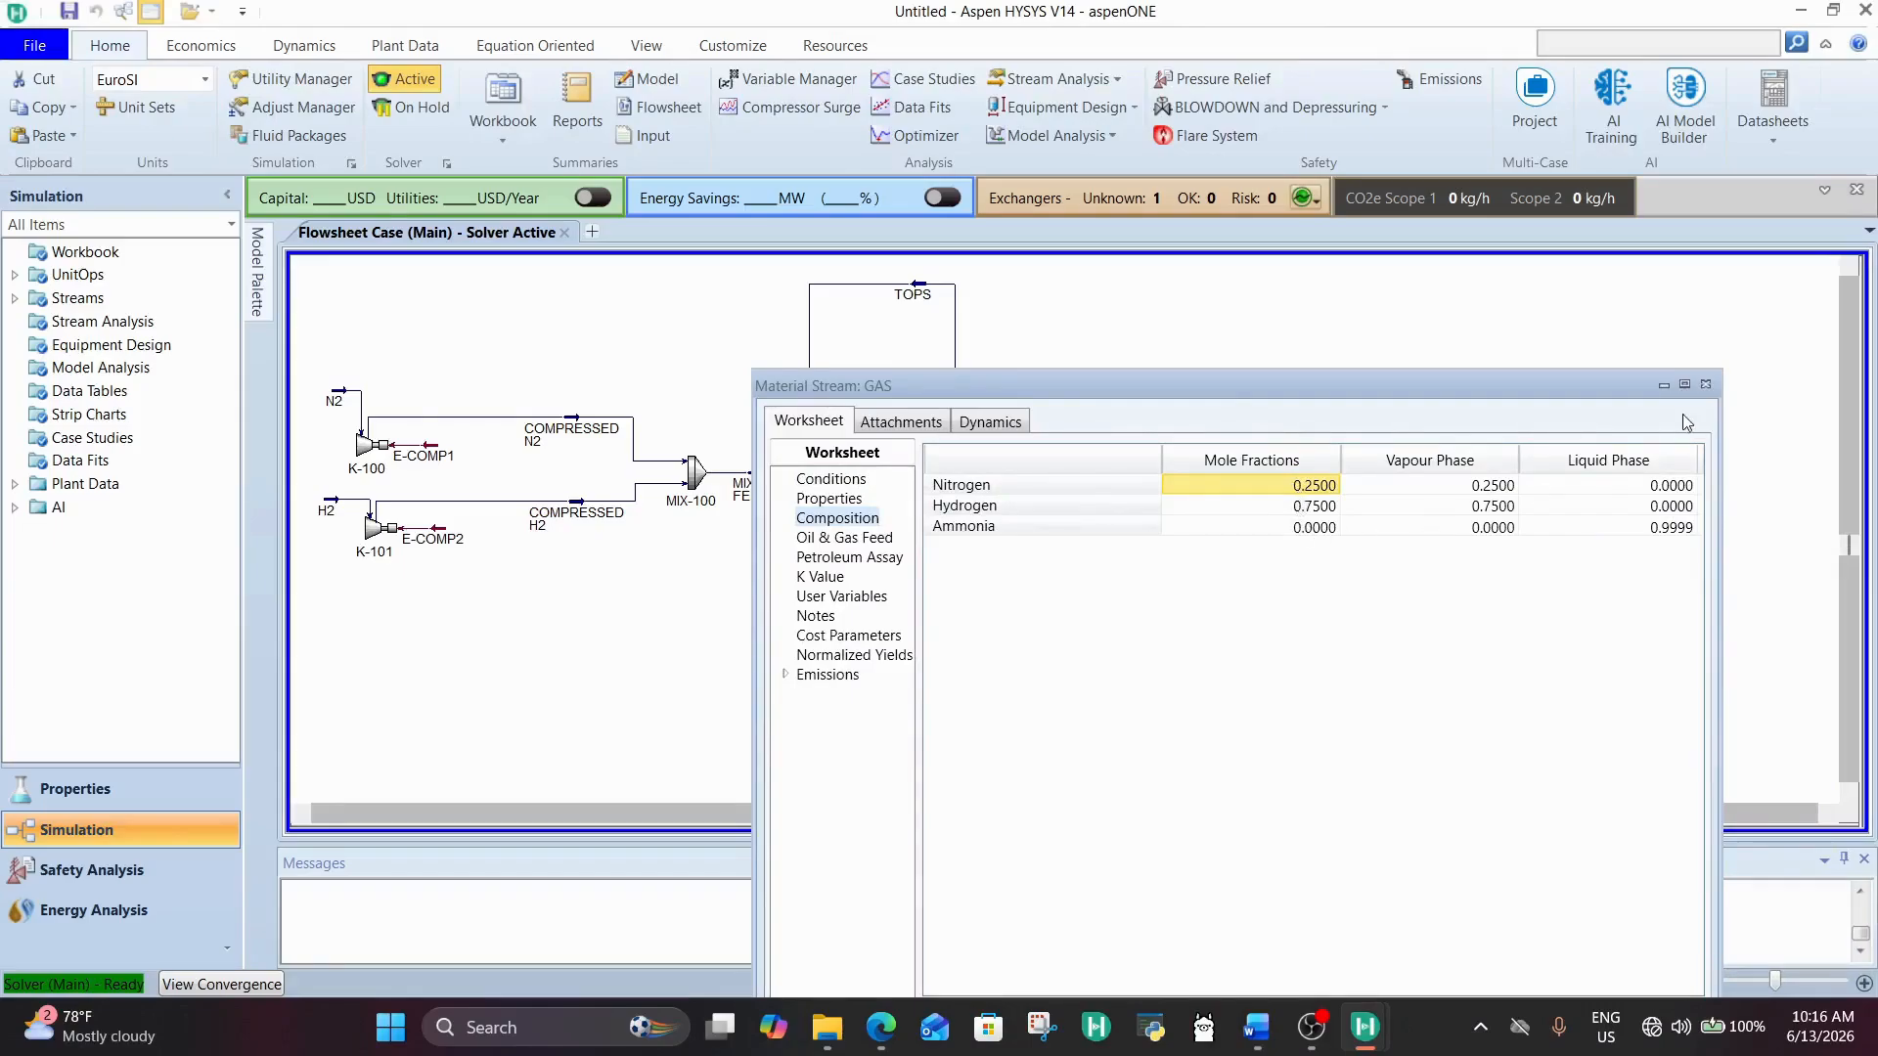
{"action": "left_click", "coordinate": [1705, 384]}
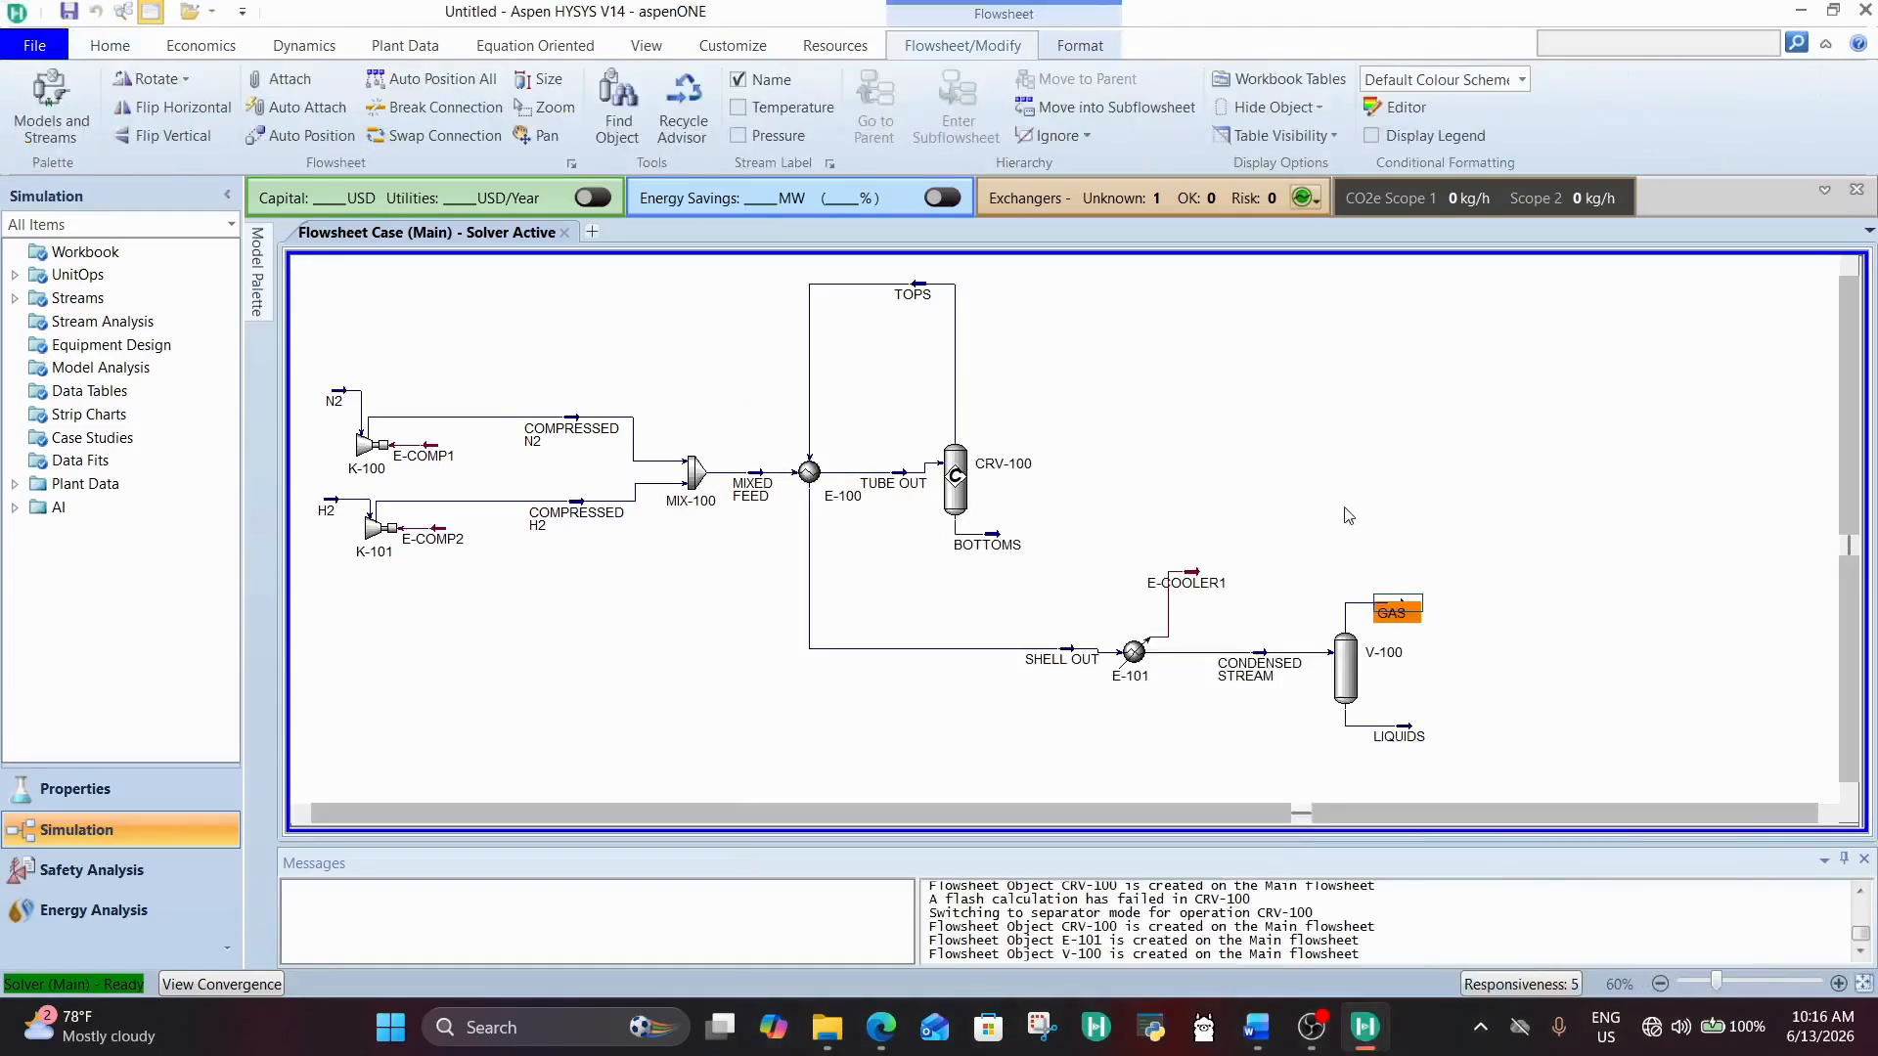
Step: Rename the GAS stream leaving separator V-100 to UNREACTED GAS and close its window
{"action": "scroll", "coordinate": [1320, 535], "scroll_direction": "down", "scroll_amount": 2}
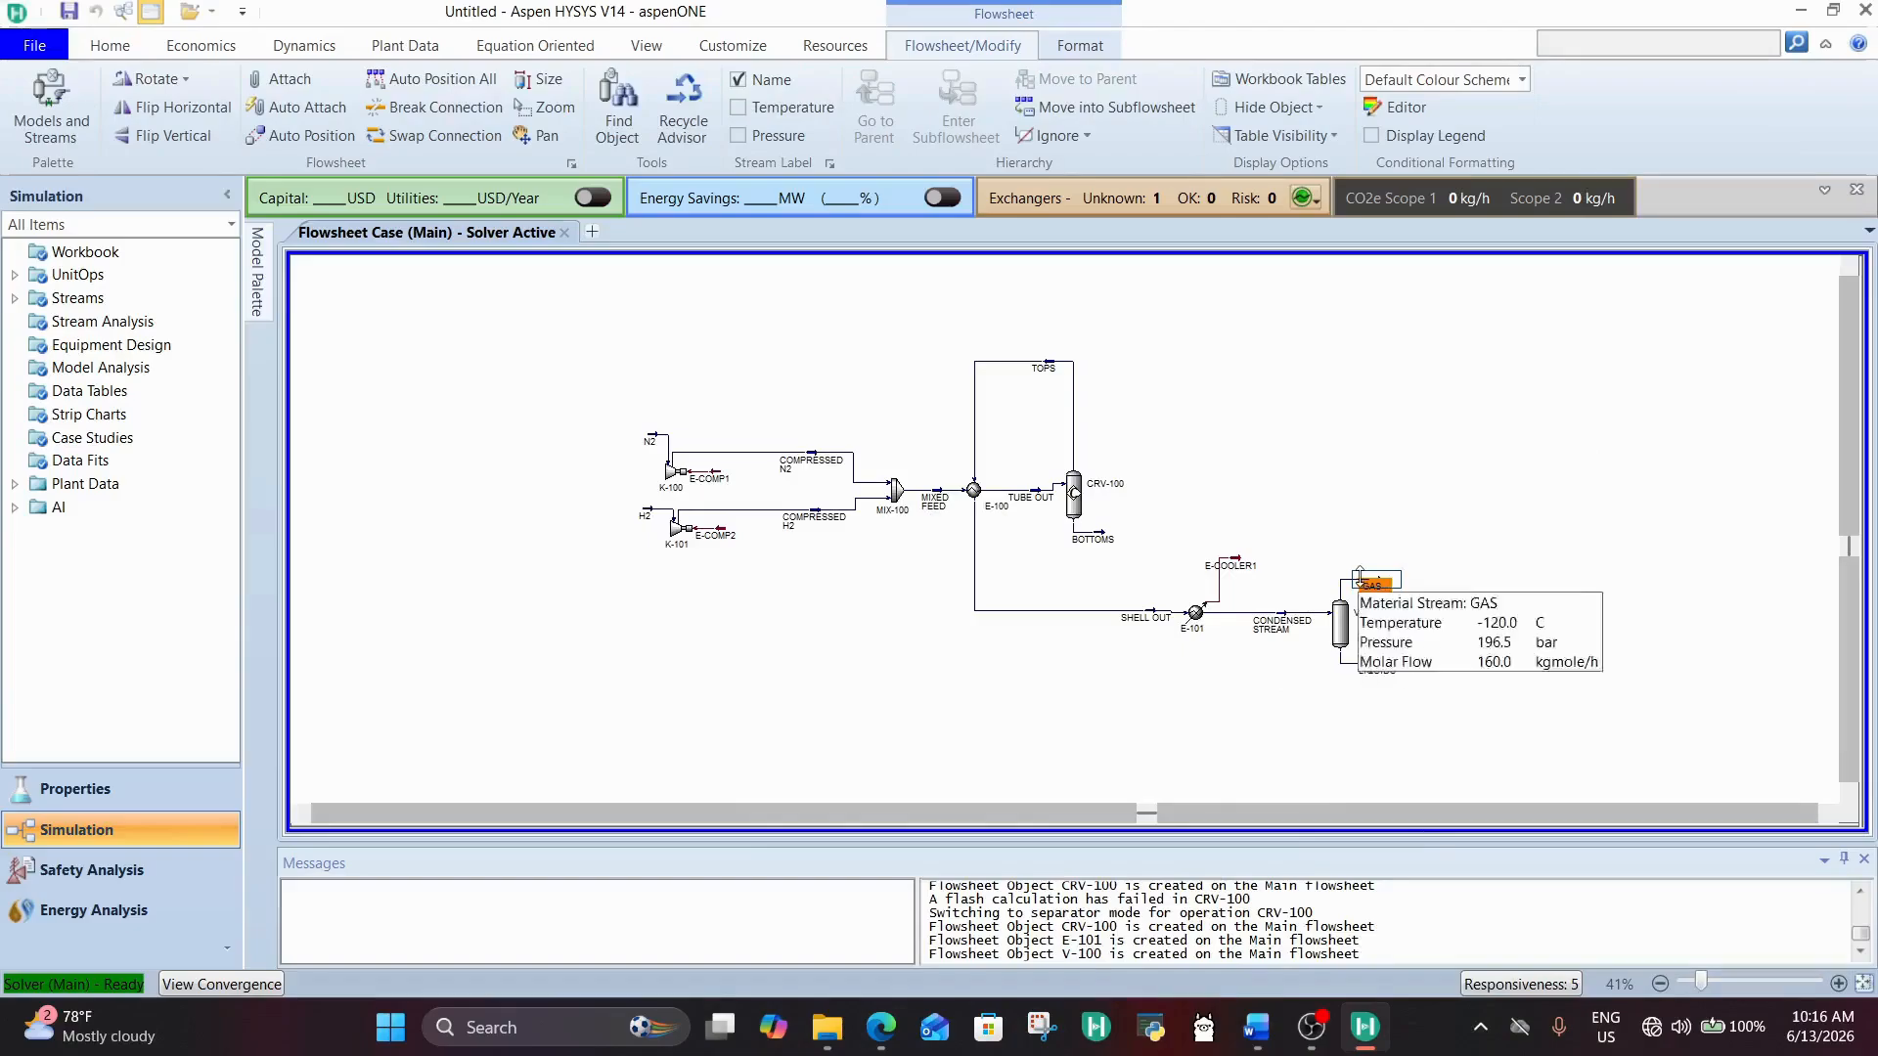
{"action": "double_click", "coordinate": [1375, 587]}
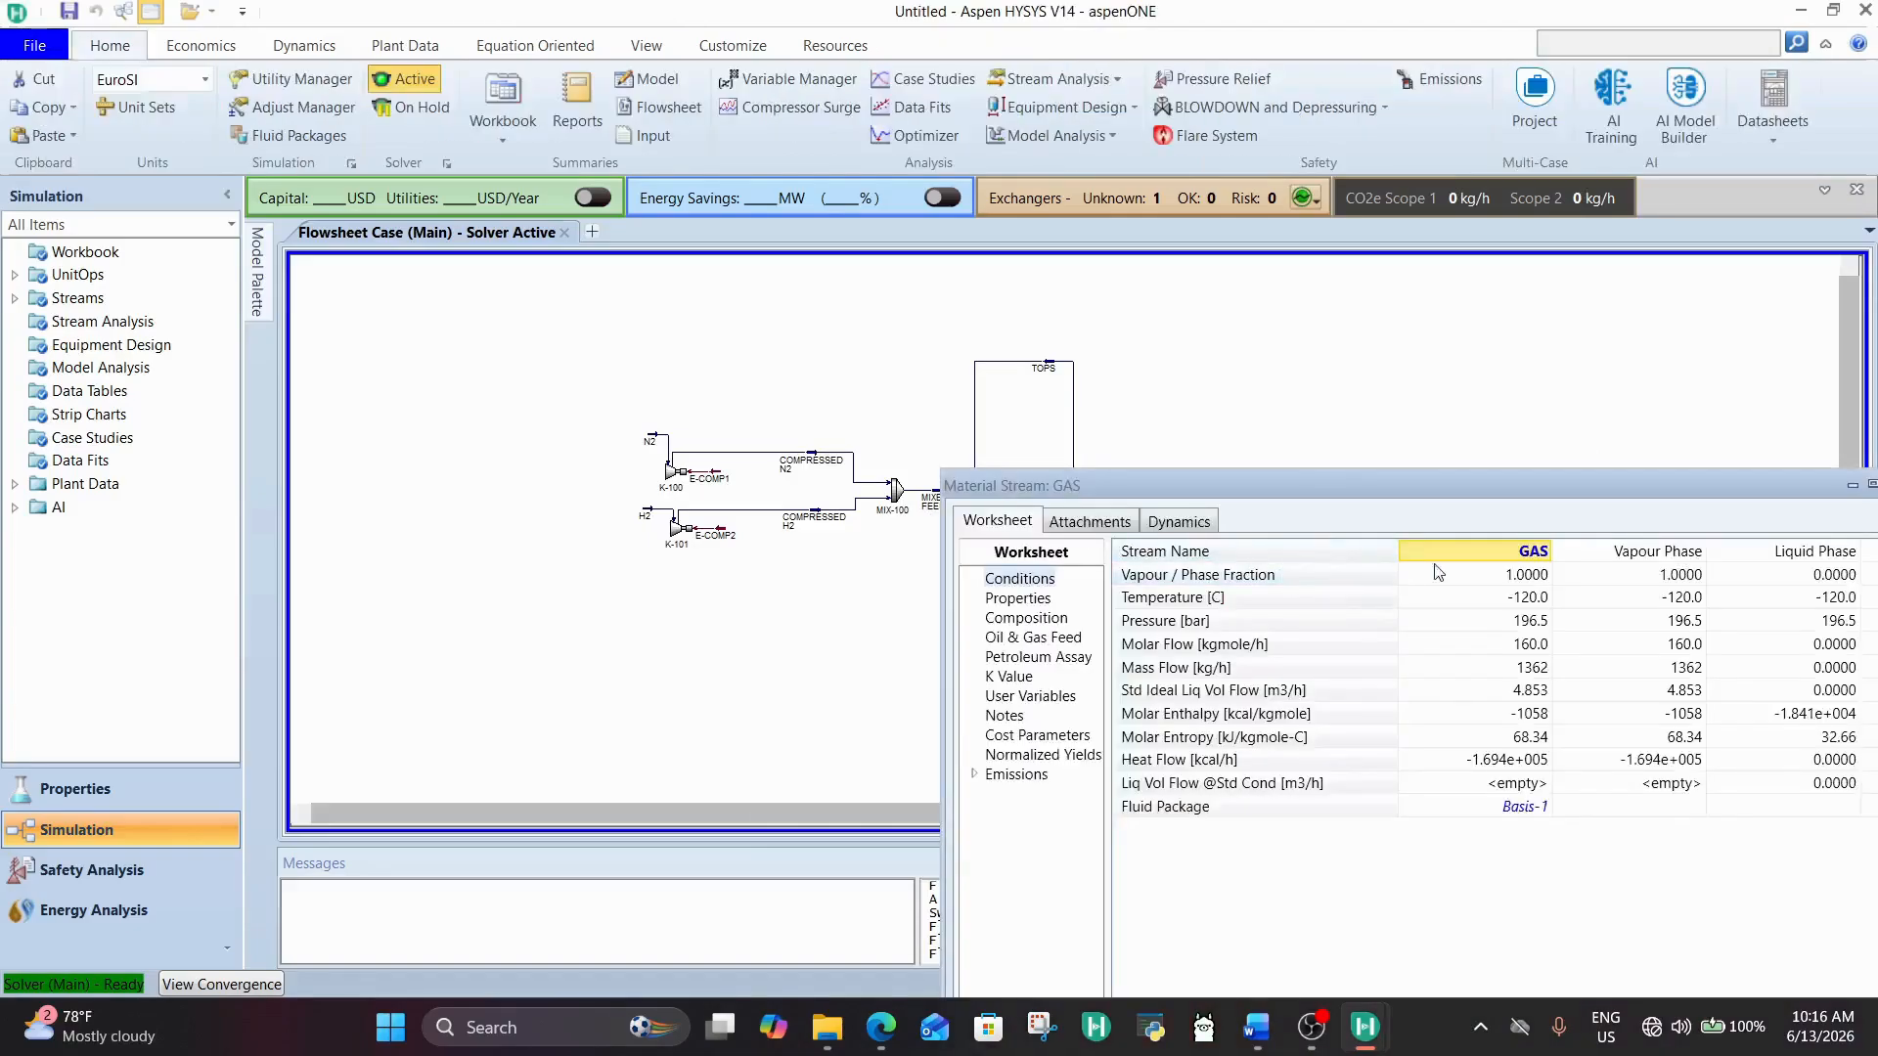
{"action": "left_click", "coordinate": [1488, 554]}
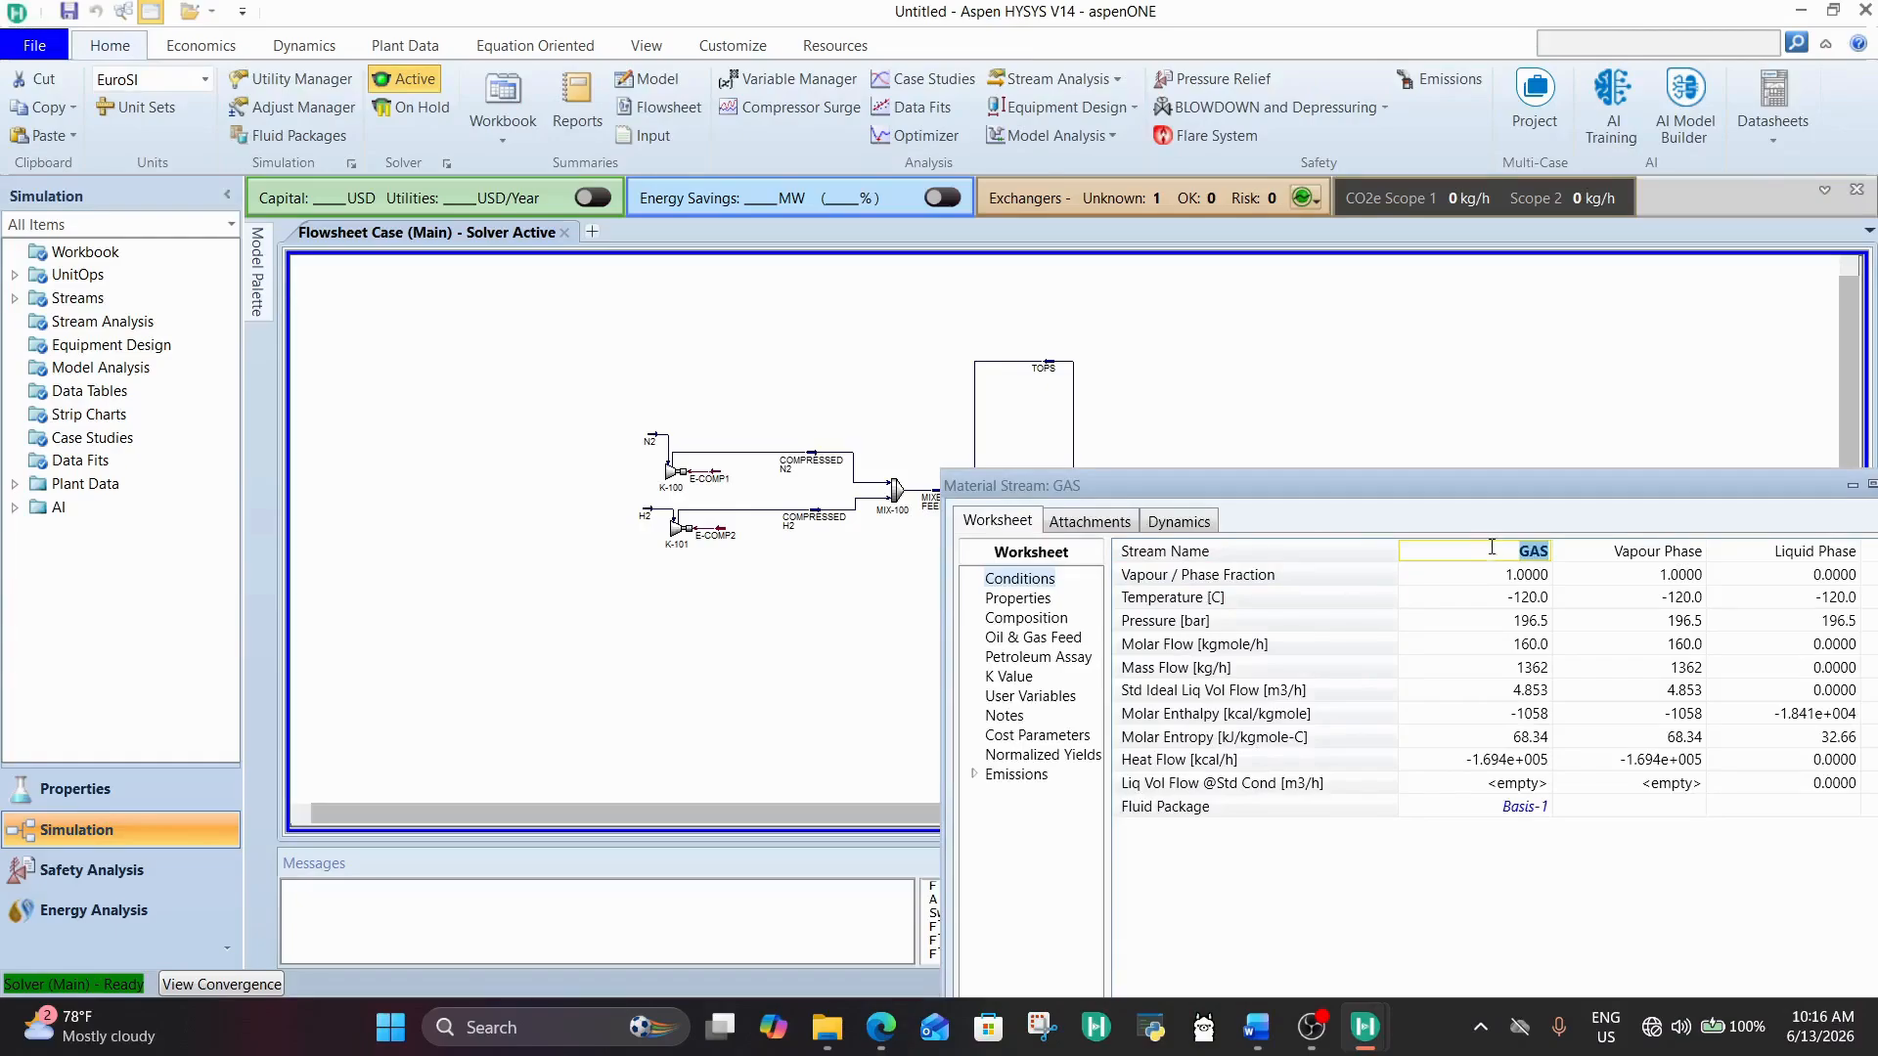
{"action": "type", "text": "UNREACTED GAS"}
{"action": "key", "text": "Return"}
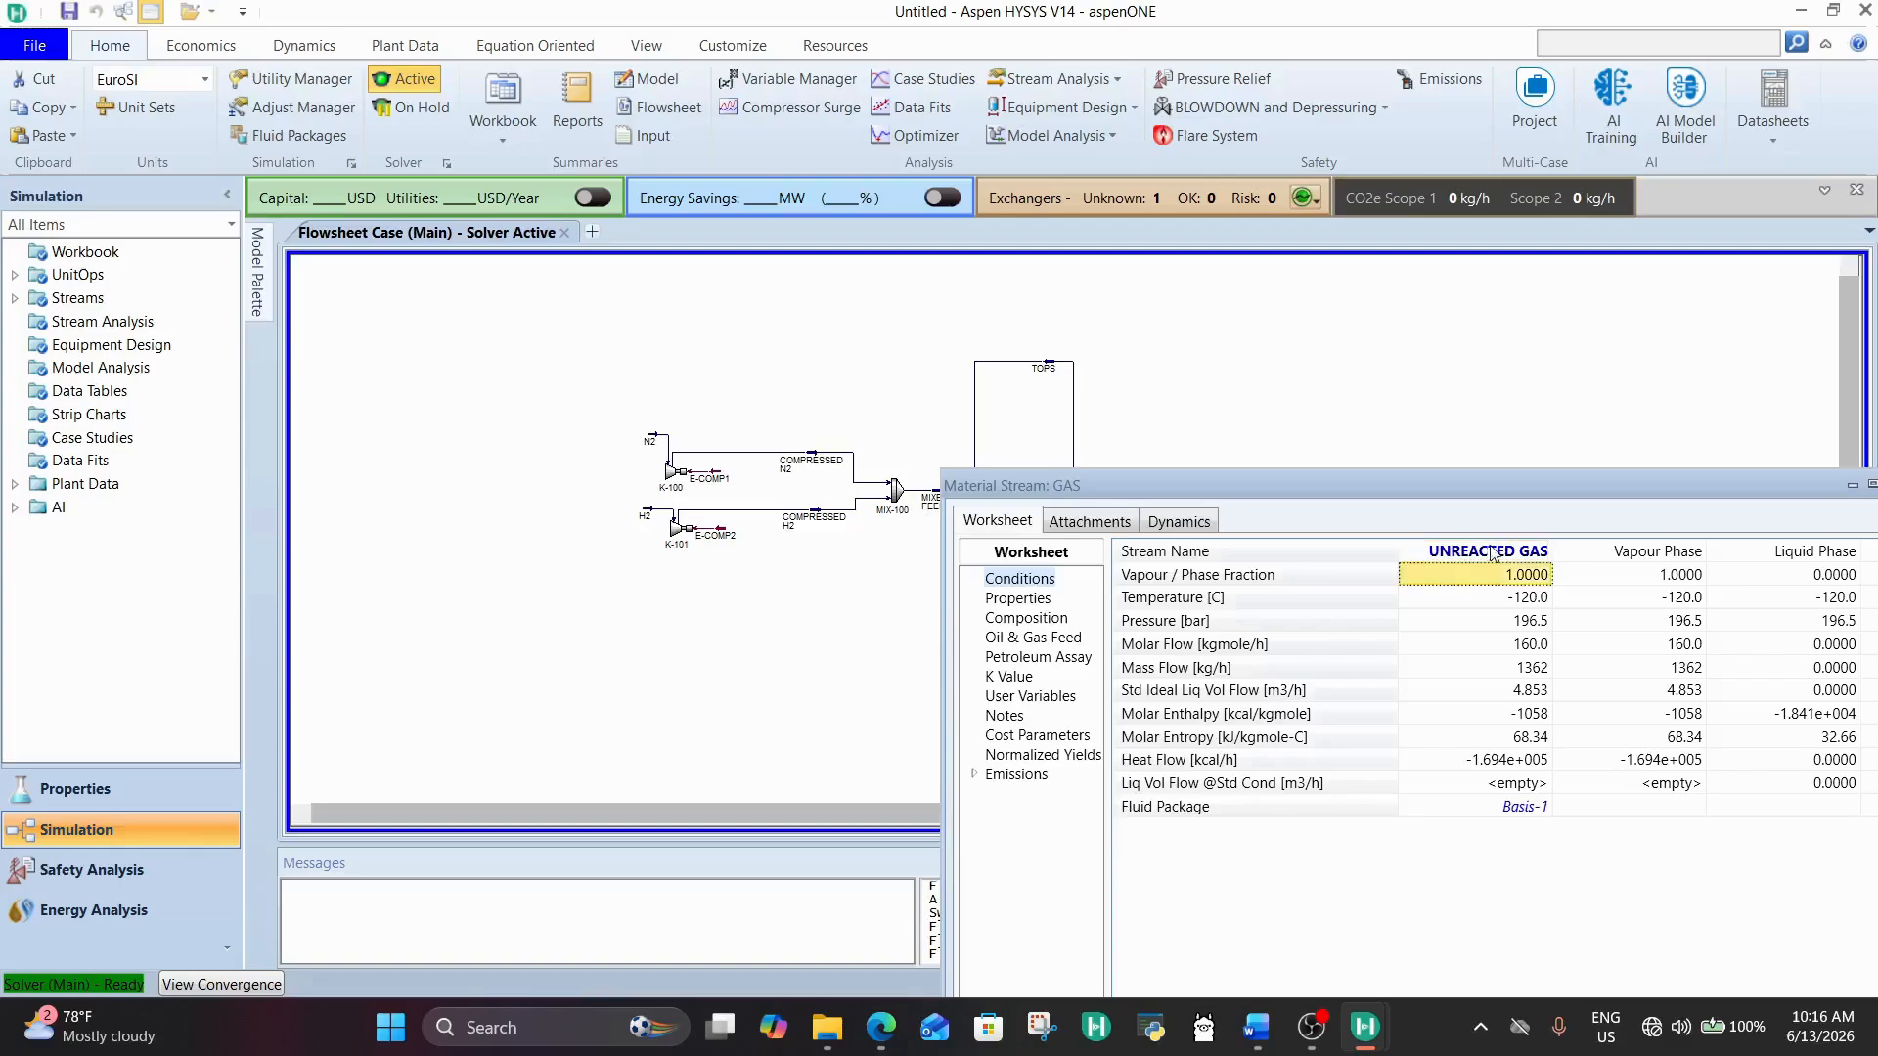
{"action": "left_click_drag", "start_coordinate": [1598, 486], "coordinate": [992, 6]}
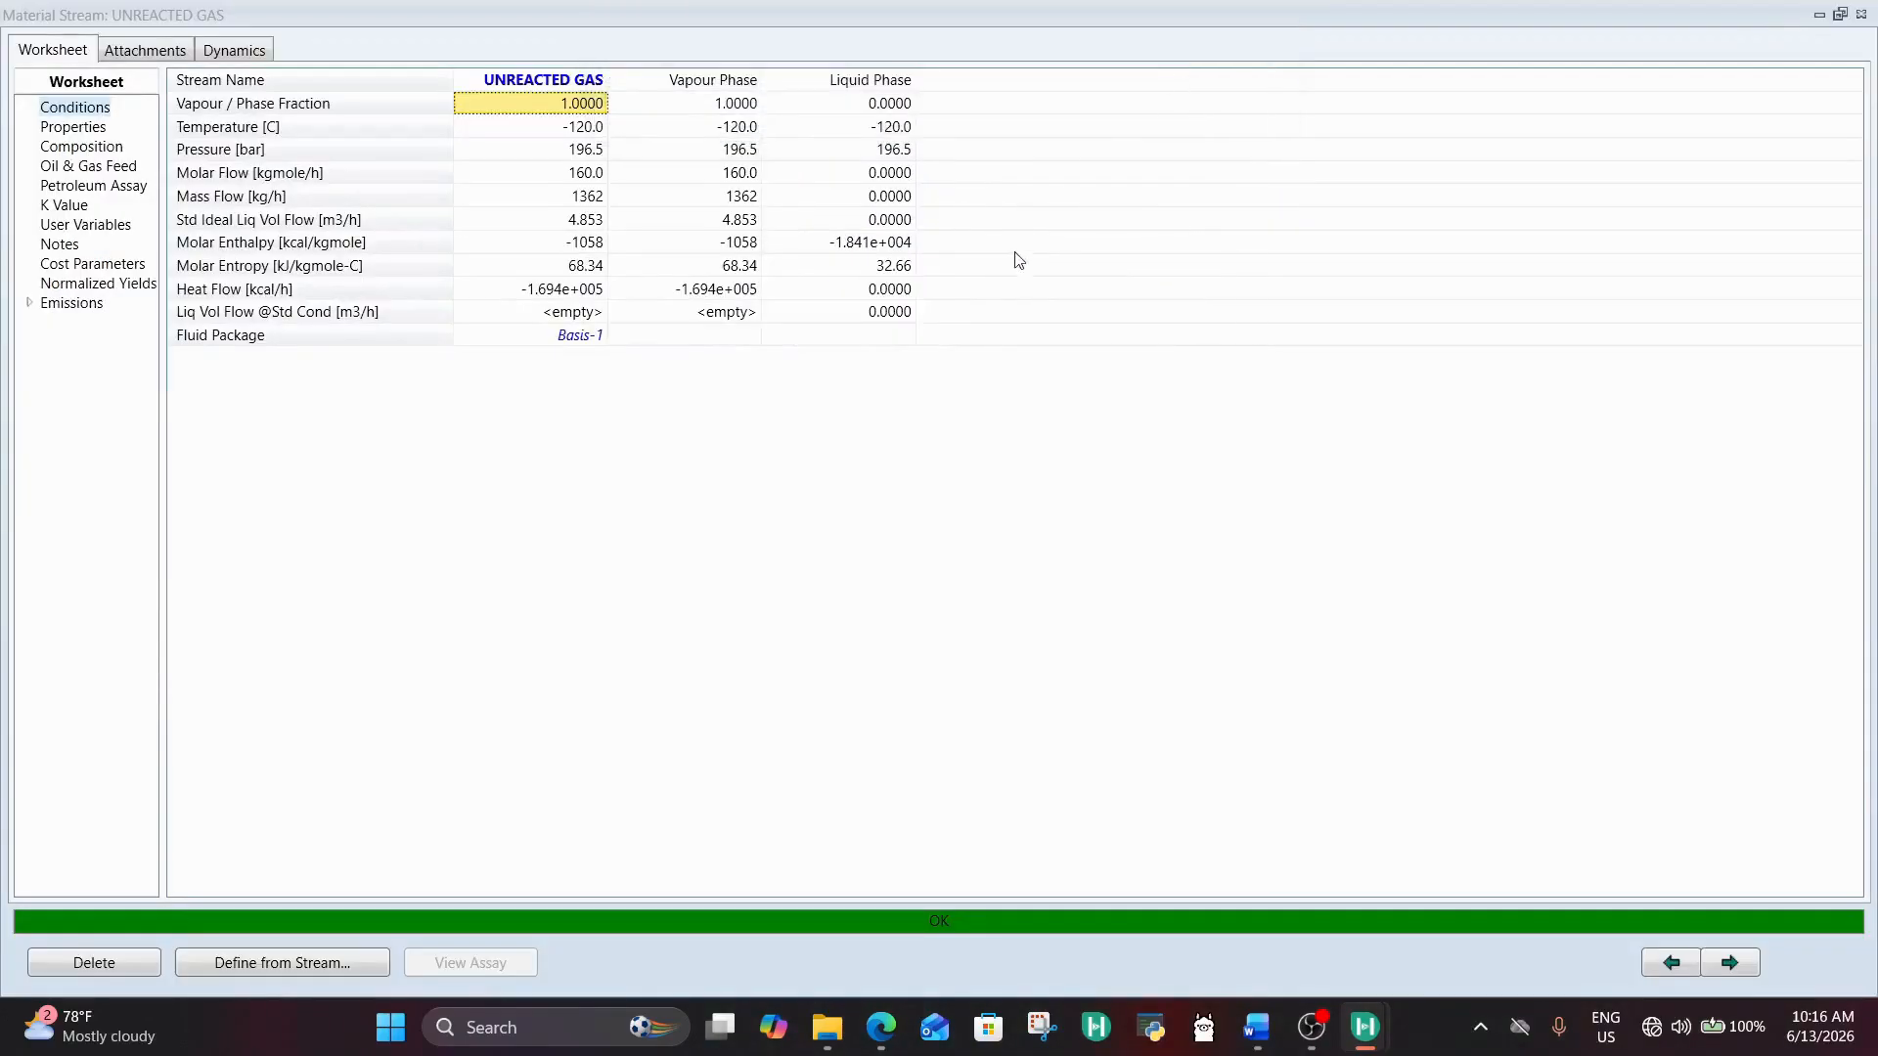
{"action": "left_click", "coordinate": [1839, 17]}
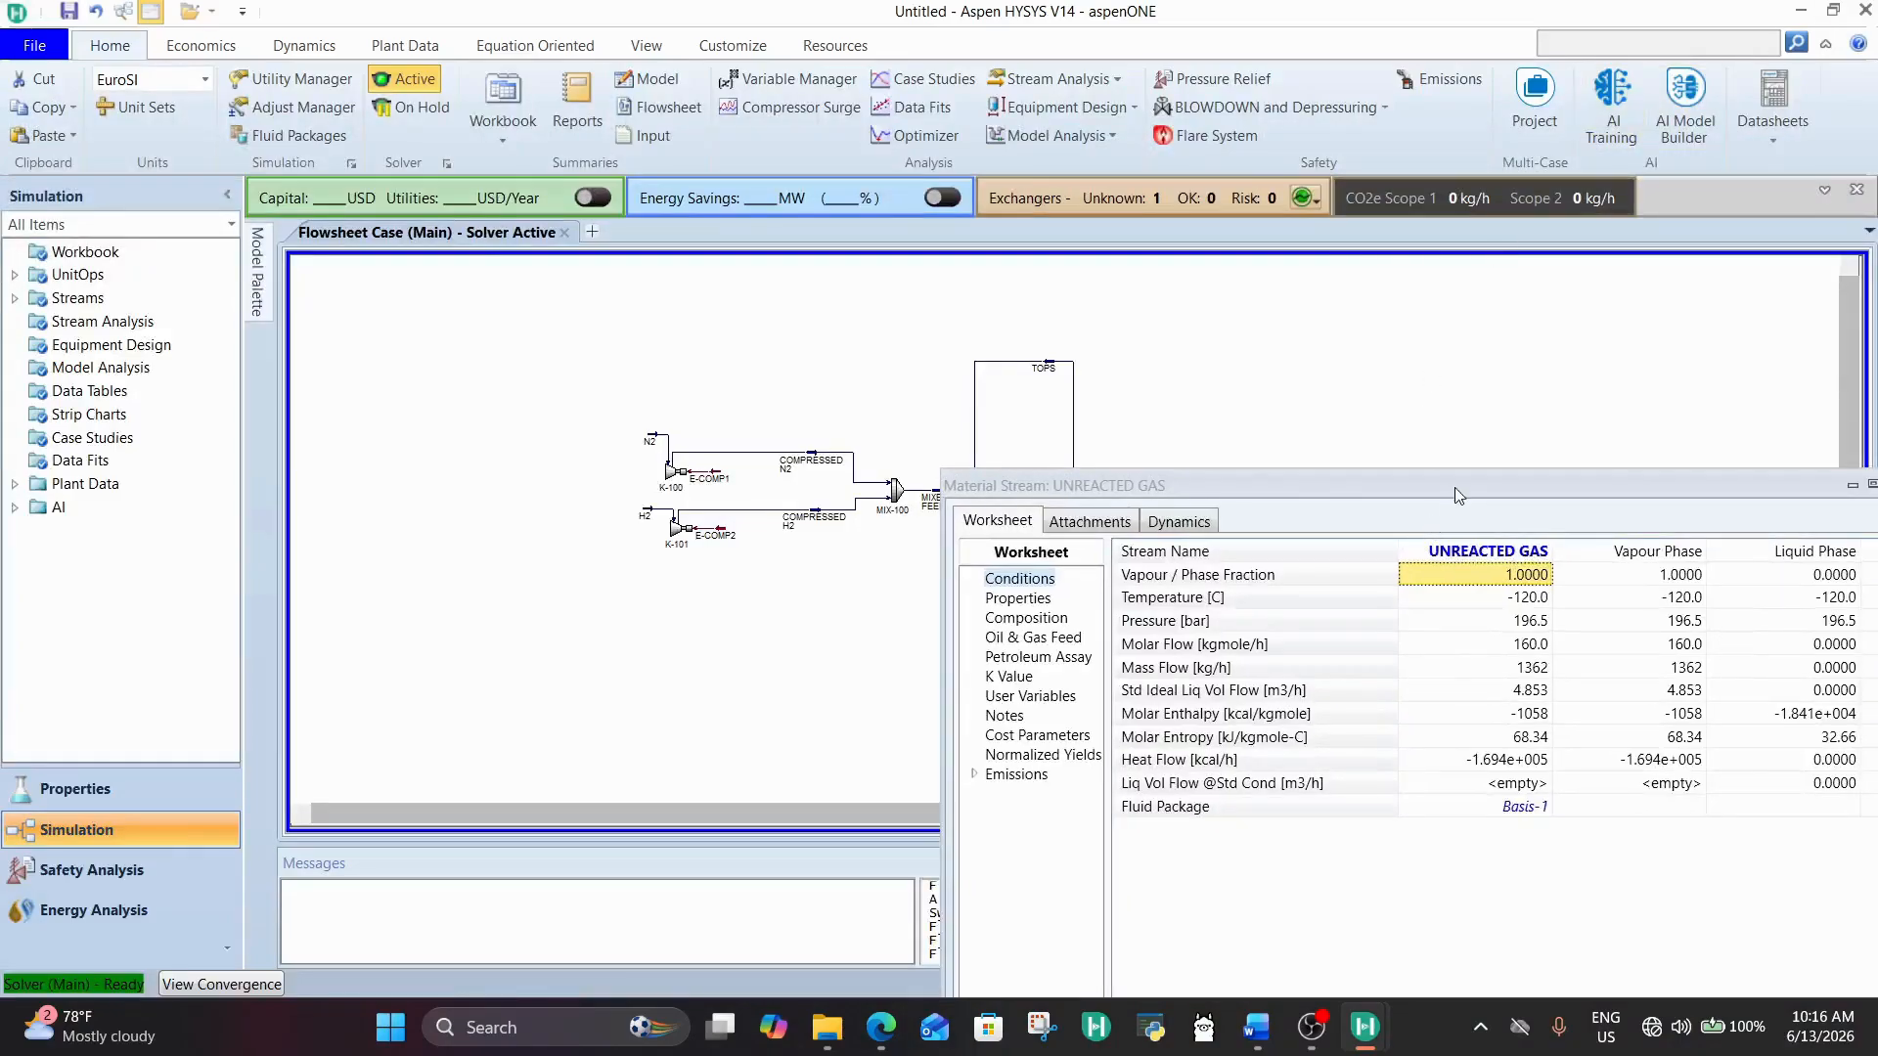
{"action": "left_click_drag", "start_coordinate": [1454, 494], "coordinate": [1160, 203]}
{"action": "left_click", "coordinate": [1599, 209]}
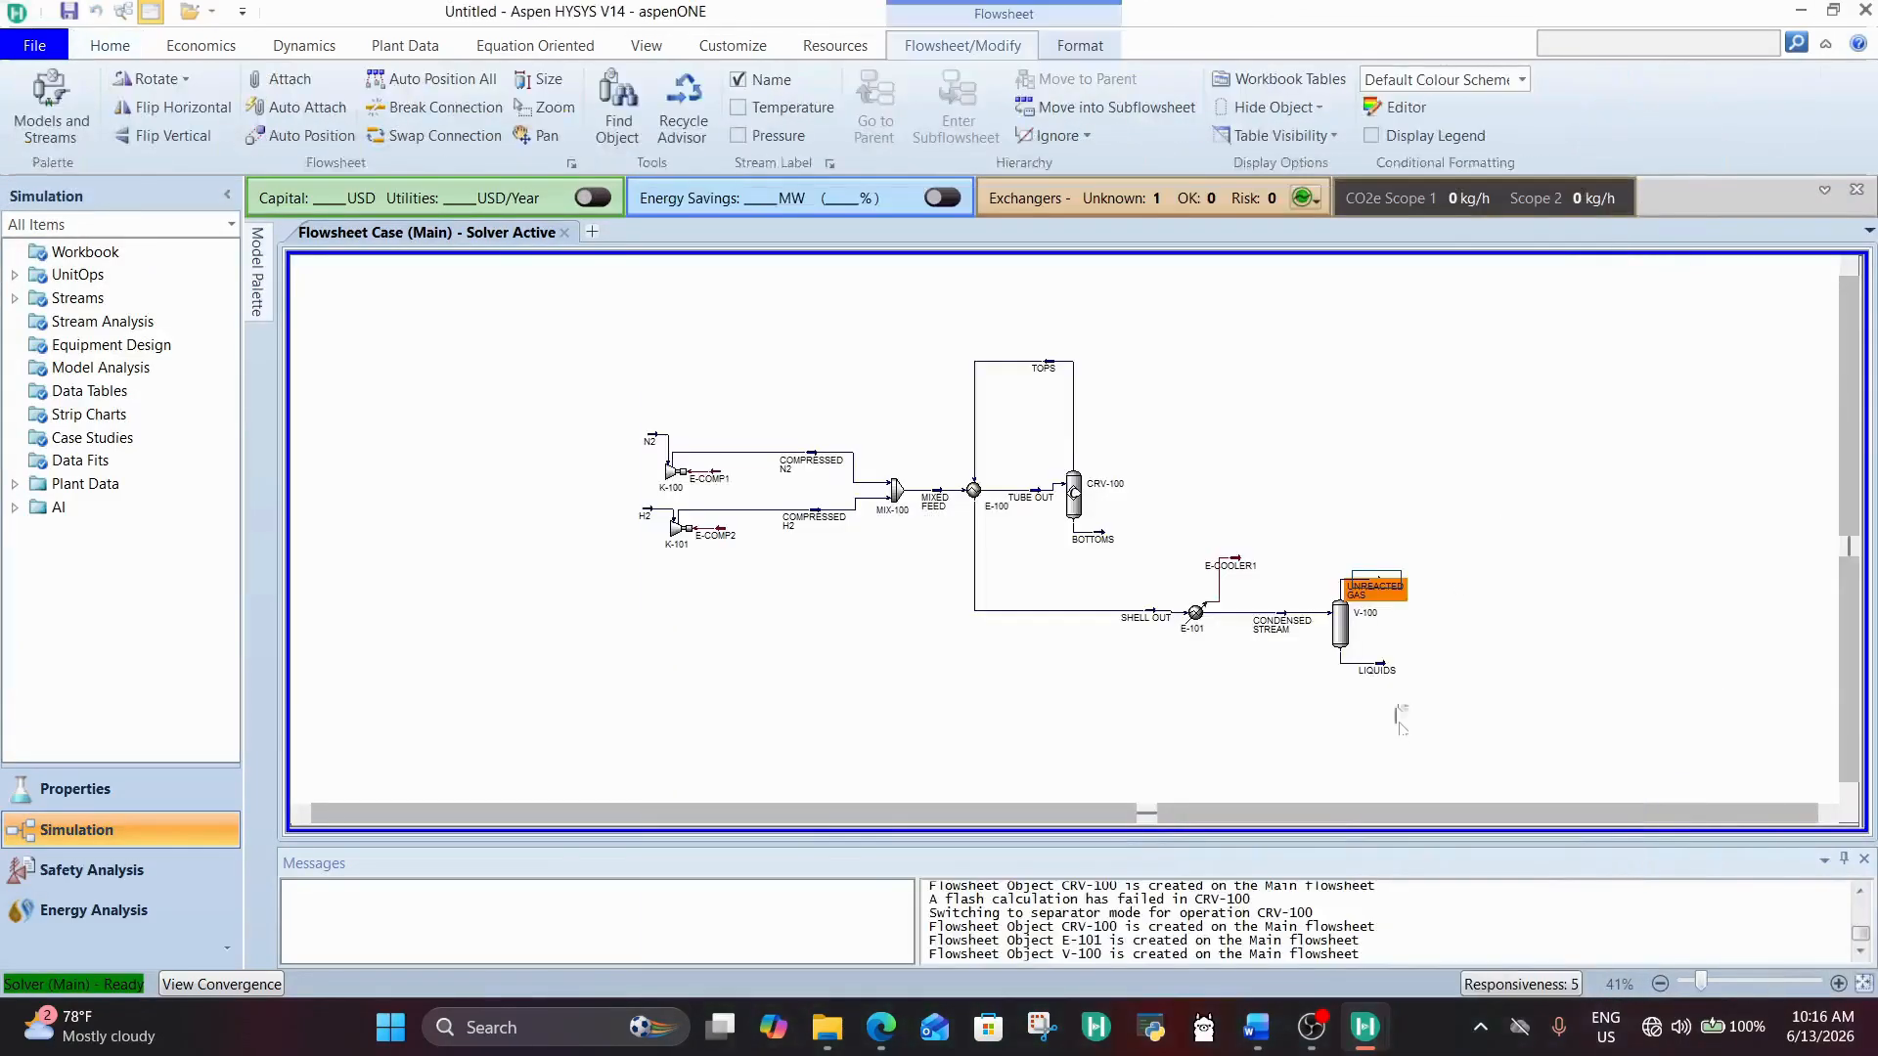
Step: Rename the LIQUIDS stream leaving separator V-100 to NH3 and close its window
{"action": "left_click", "coordinate": [1383, 667]}
{"action": "double_click", "coordinate": [1383, 667]}
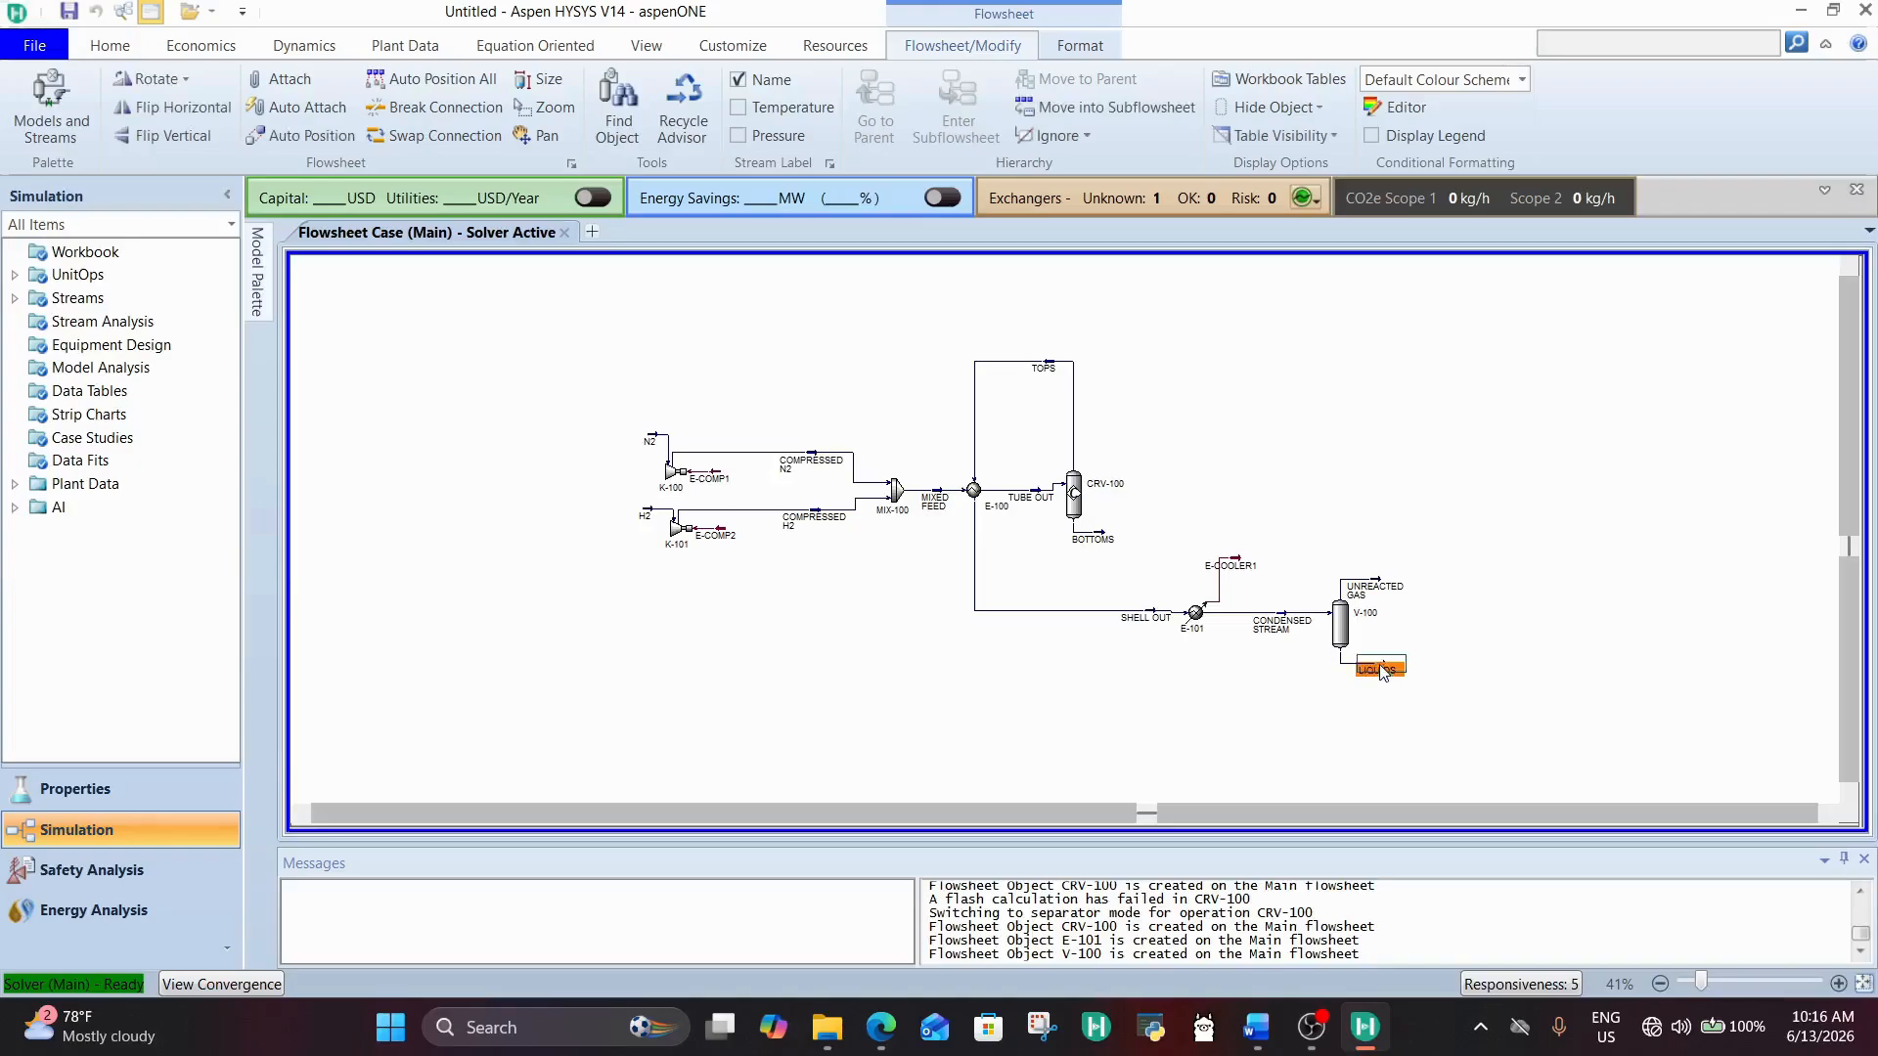
{"action": "left_click", "coordinate": [1412, 325]}
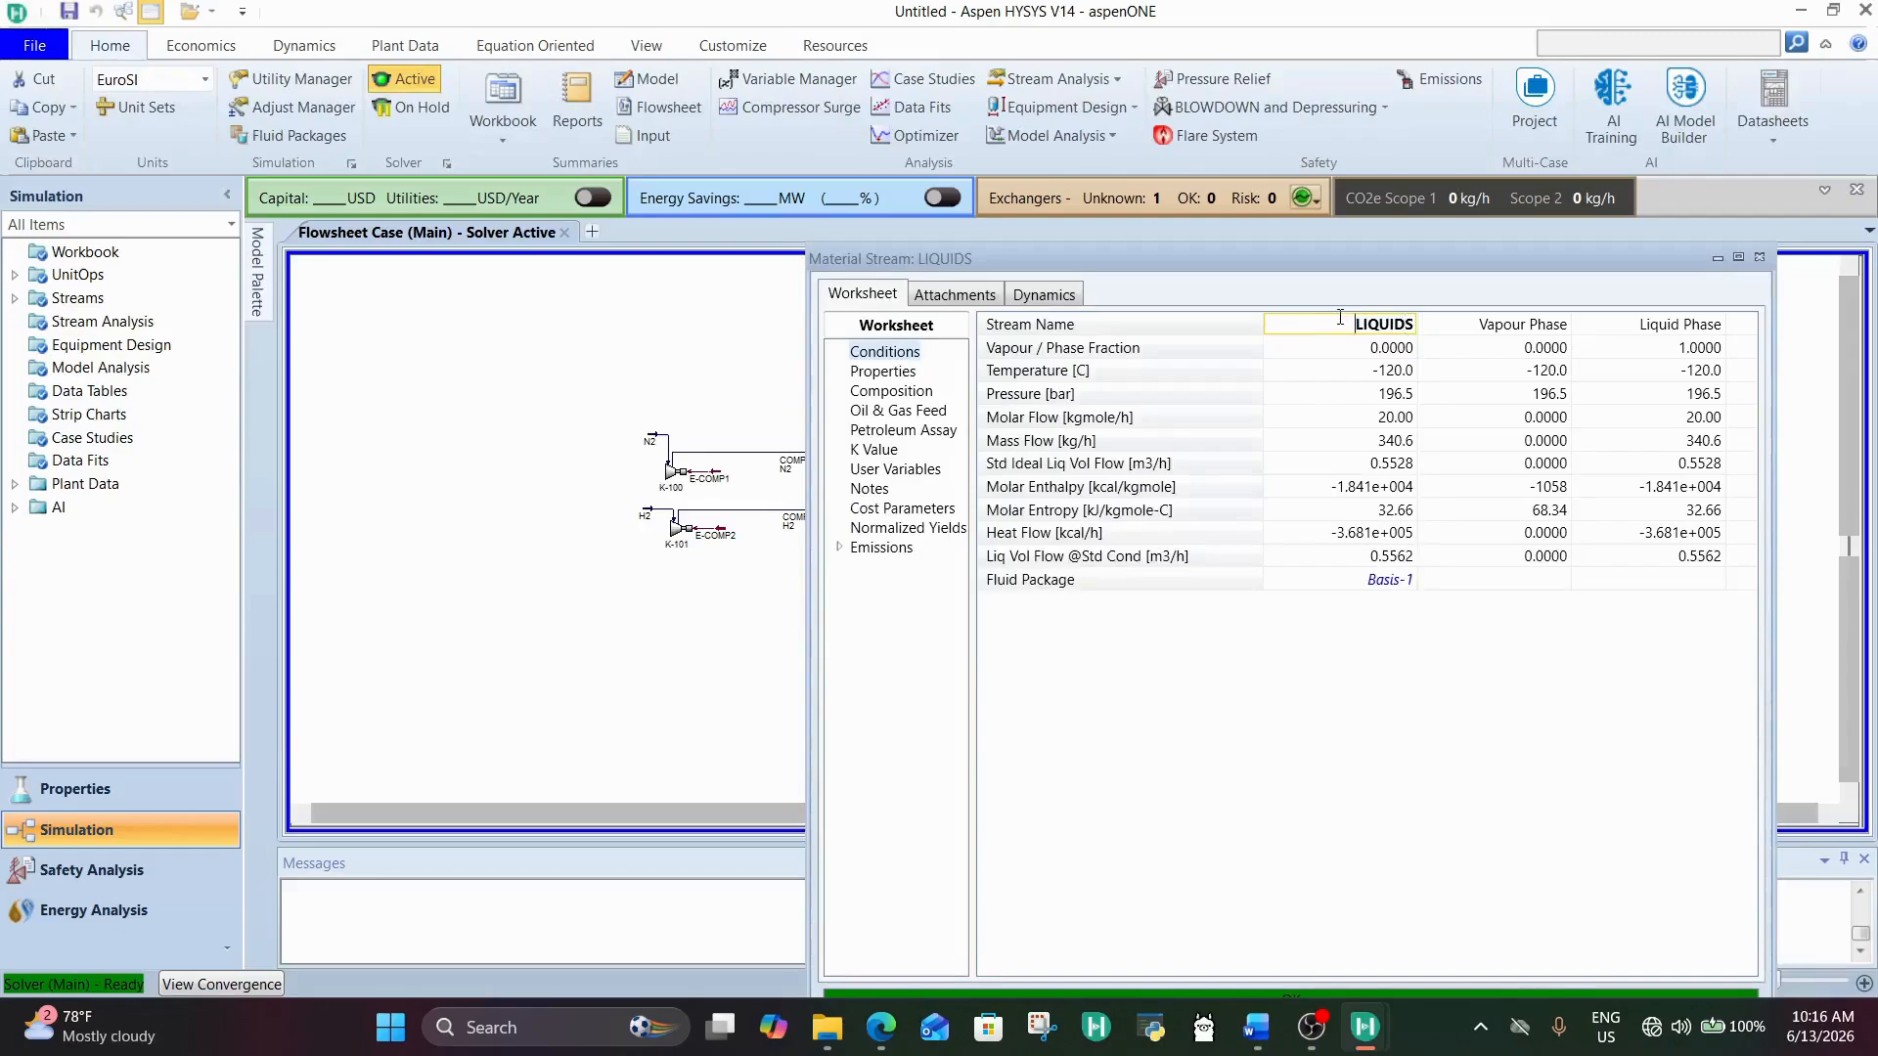
{"action": "left_click_drag", "start_coordinate": [1340, 318], "coordinate": [1513, 362]}
{"action": "type", "text": "NH3"}
{"action": "key", "text": "Return"}
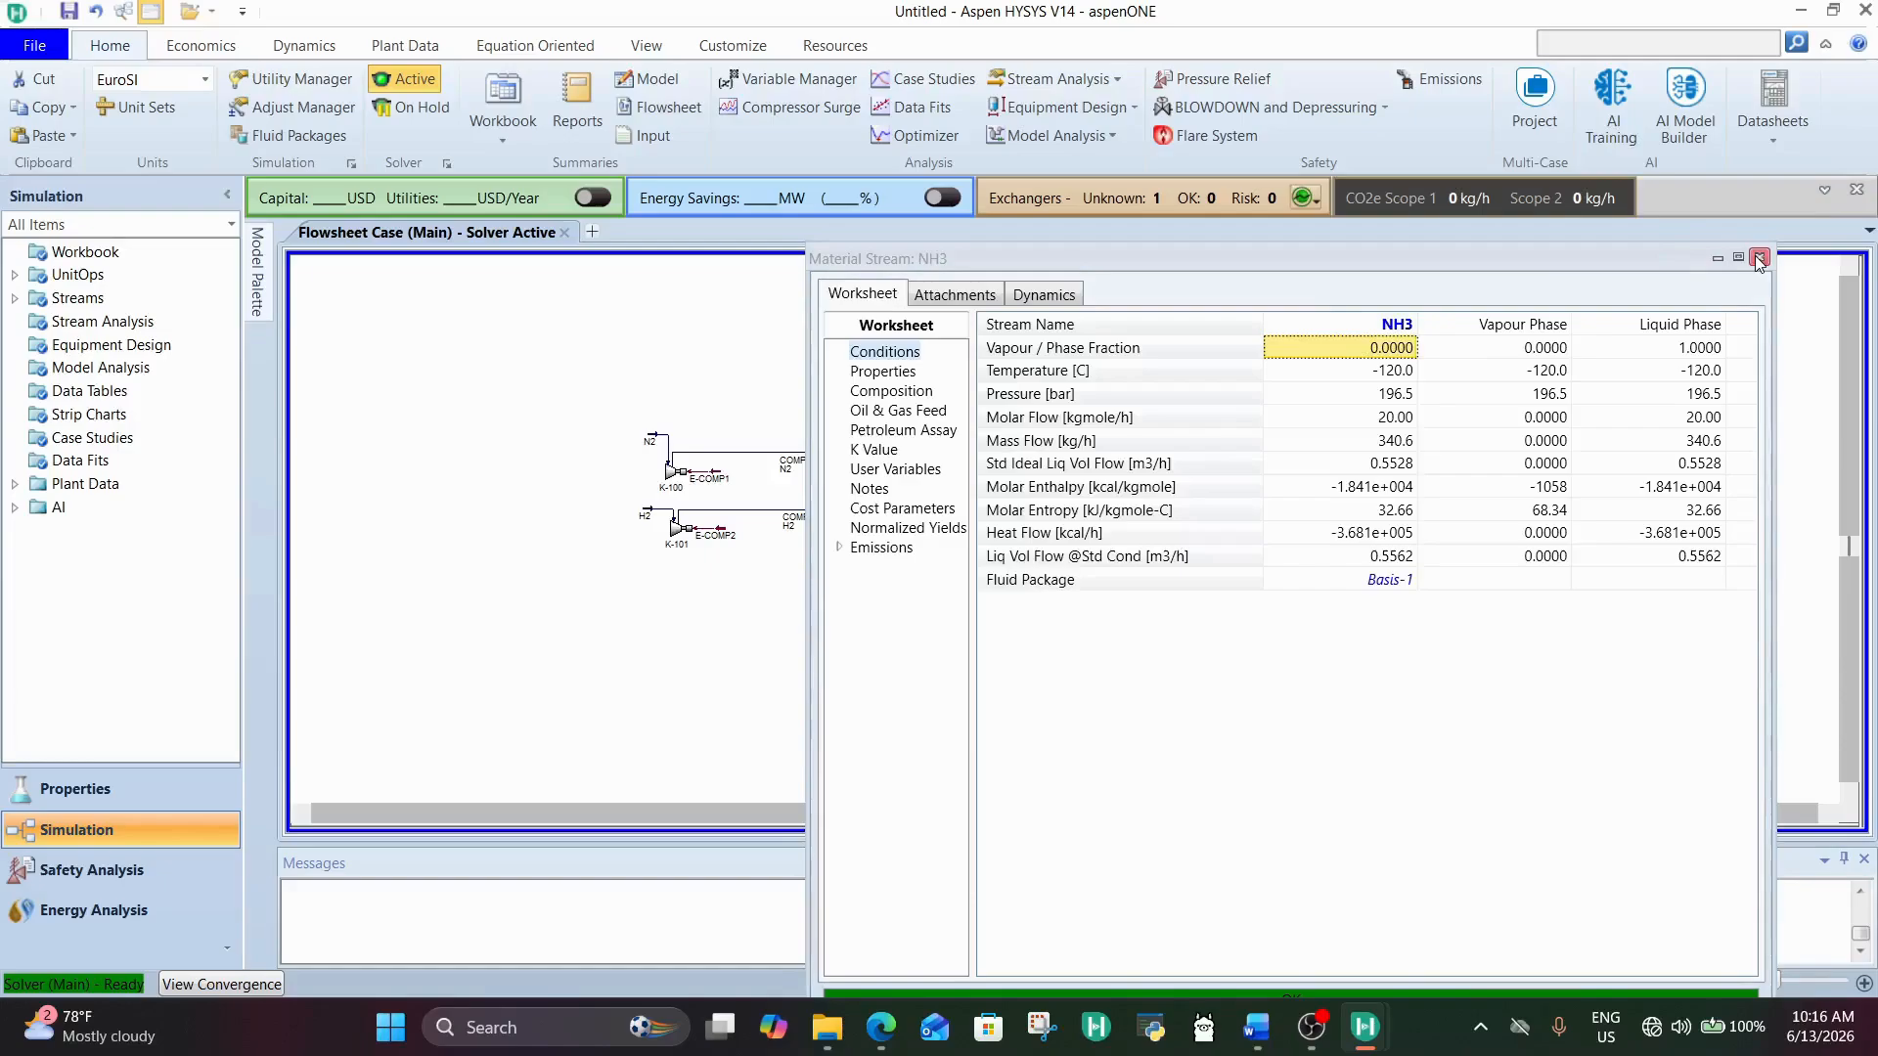
{"action": "left_click", "coordinate": [1757, 257]}
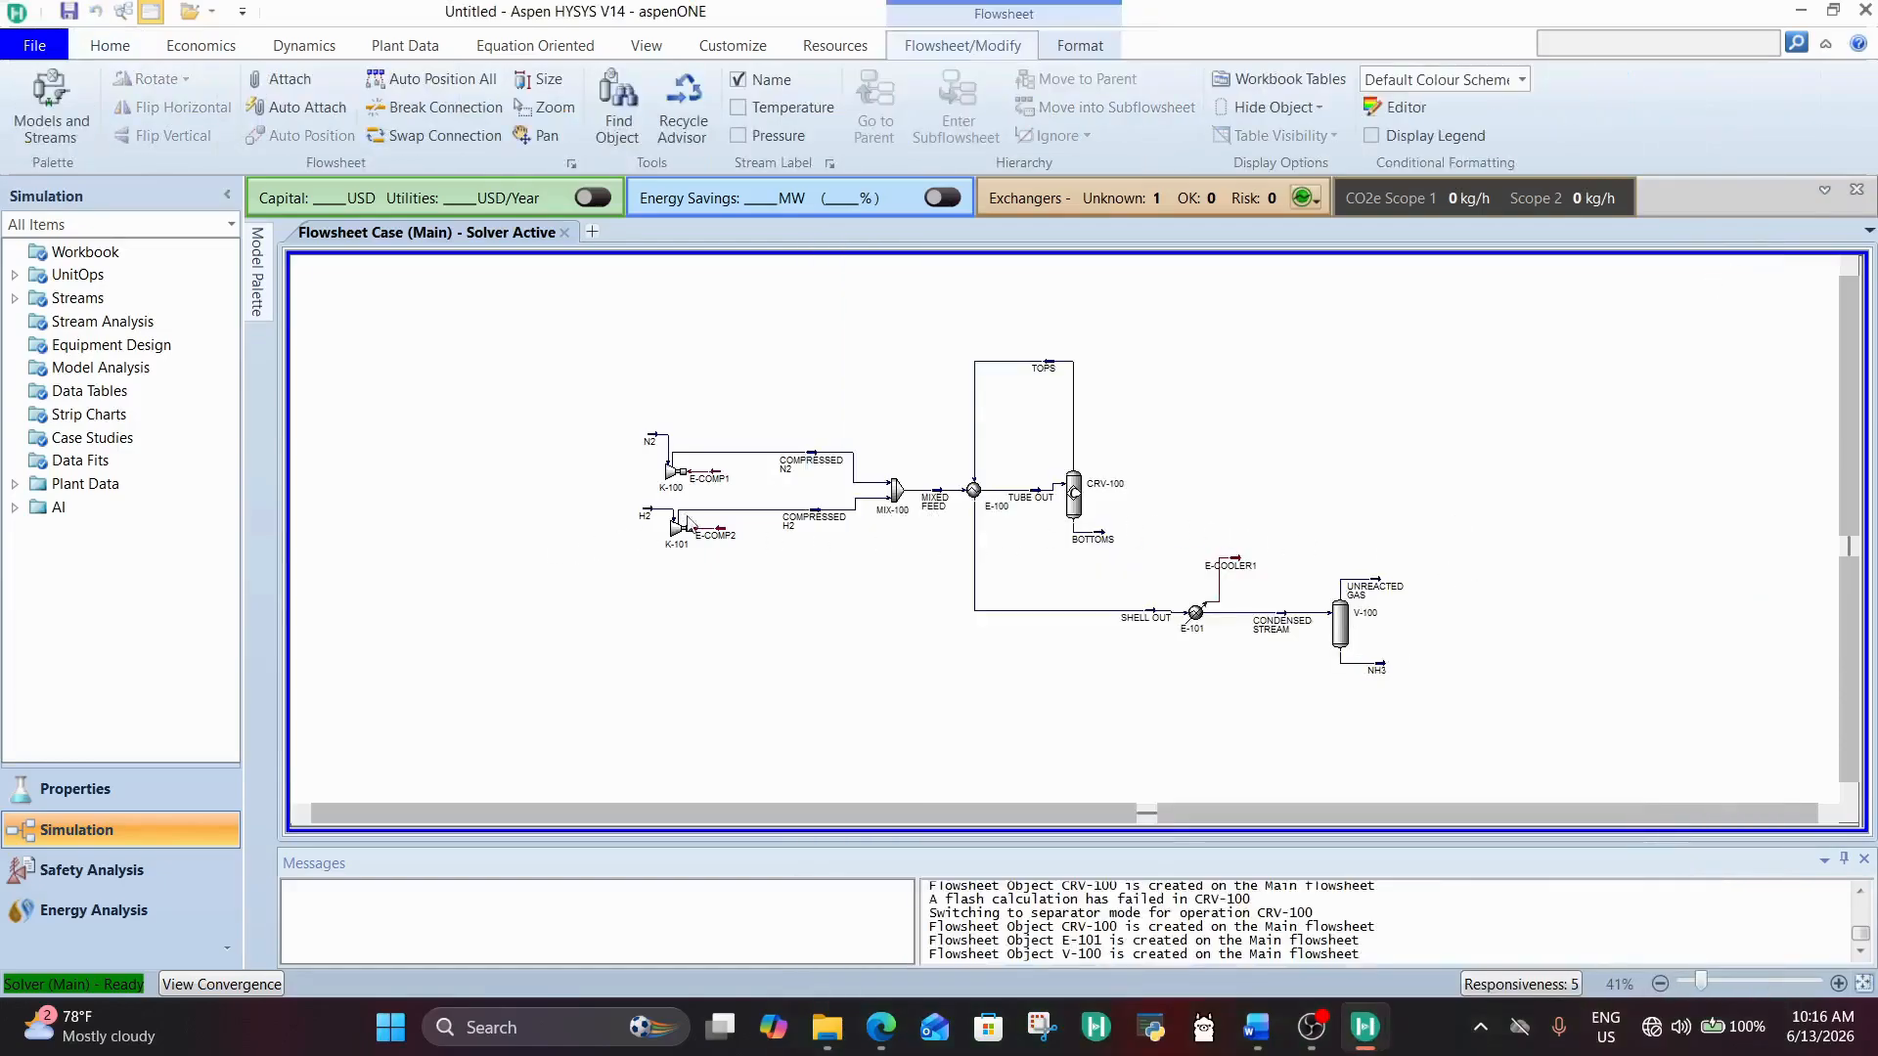
Step: Reposition the UNREACTED GAS stream on the flowsheet, placing it above and to the right of separator V-100
{"action": "left_click_drag", "start_coordinate": [1378, 585], "coordinate": [1215, 350]}
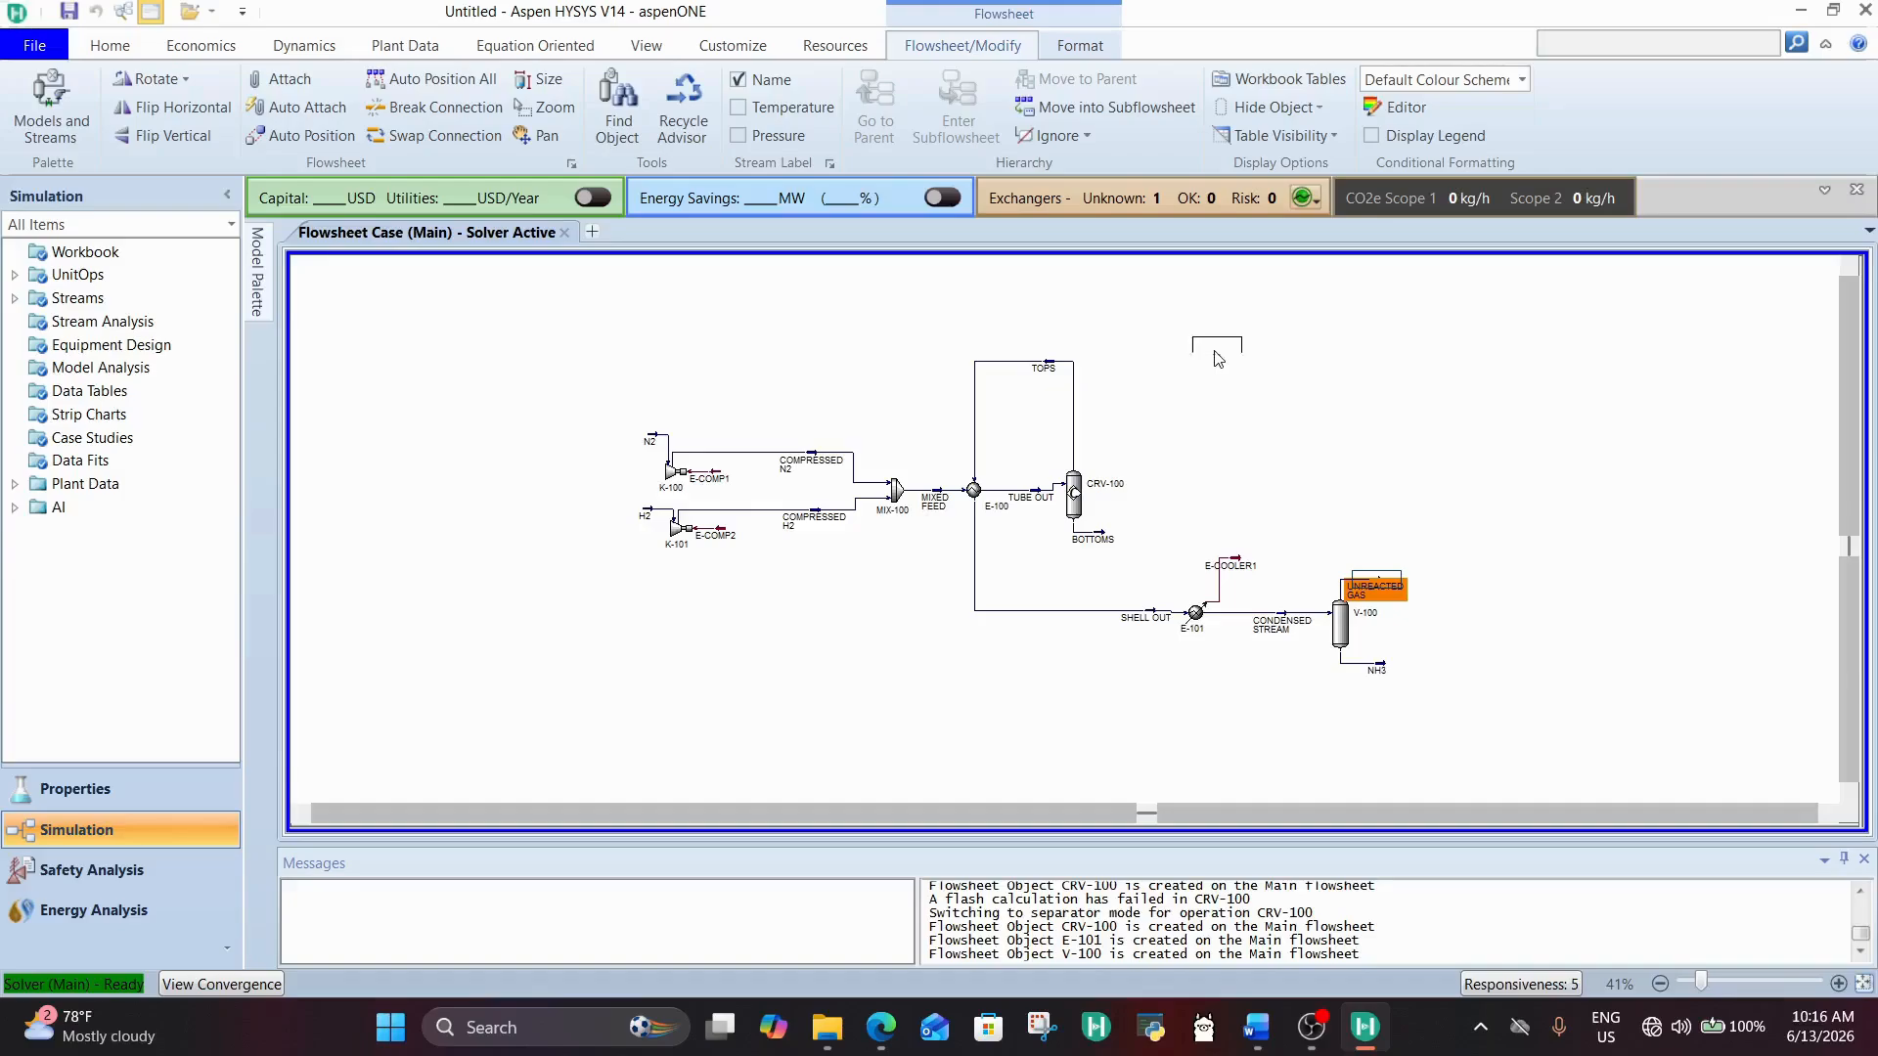
{"action": "left_click_drag", "start_coordinate": [1218, 358], "coordinate": [1149, 587]}
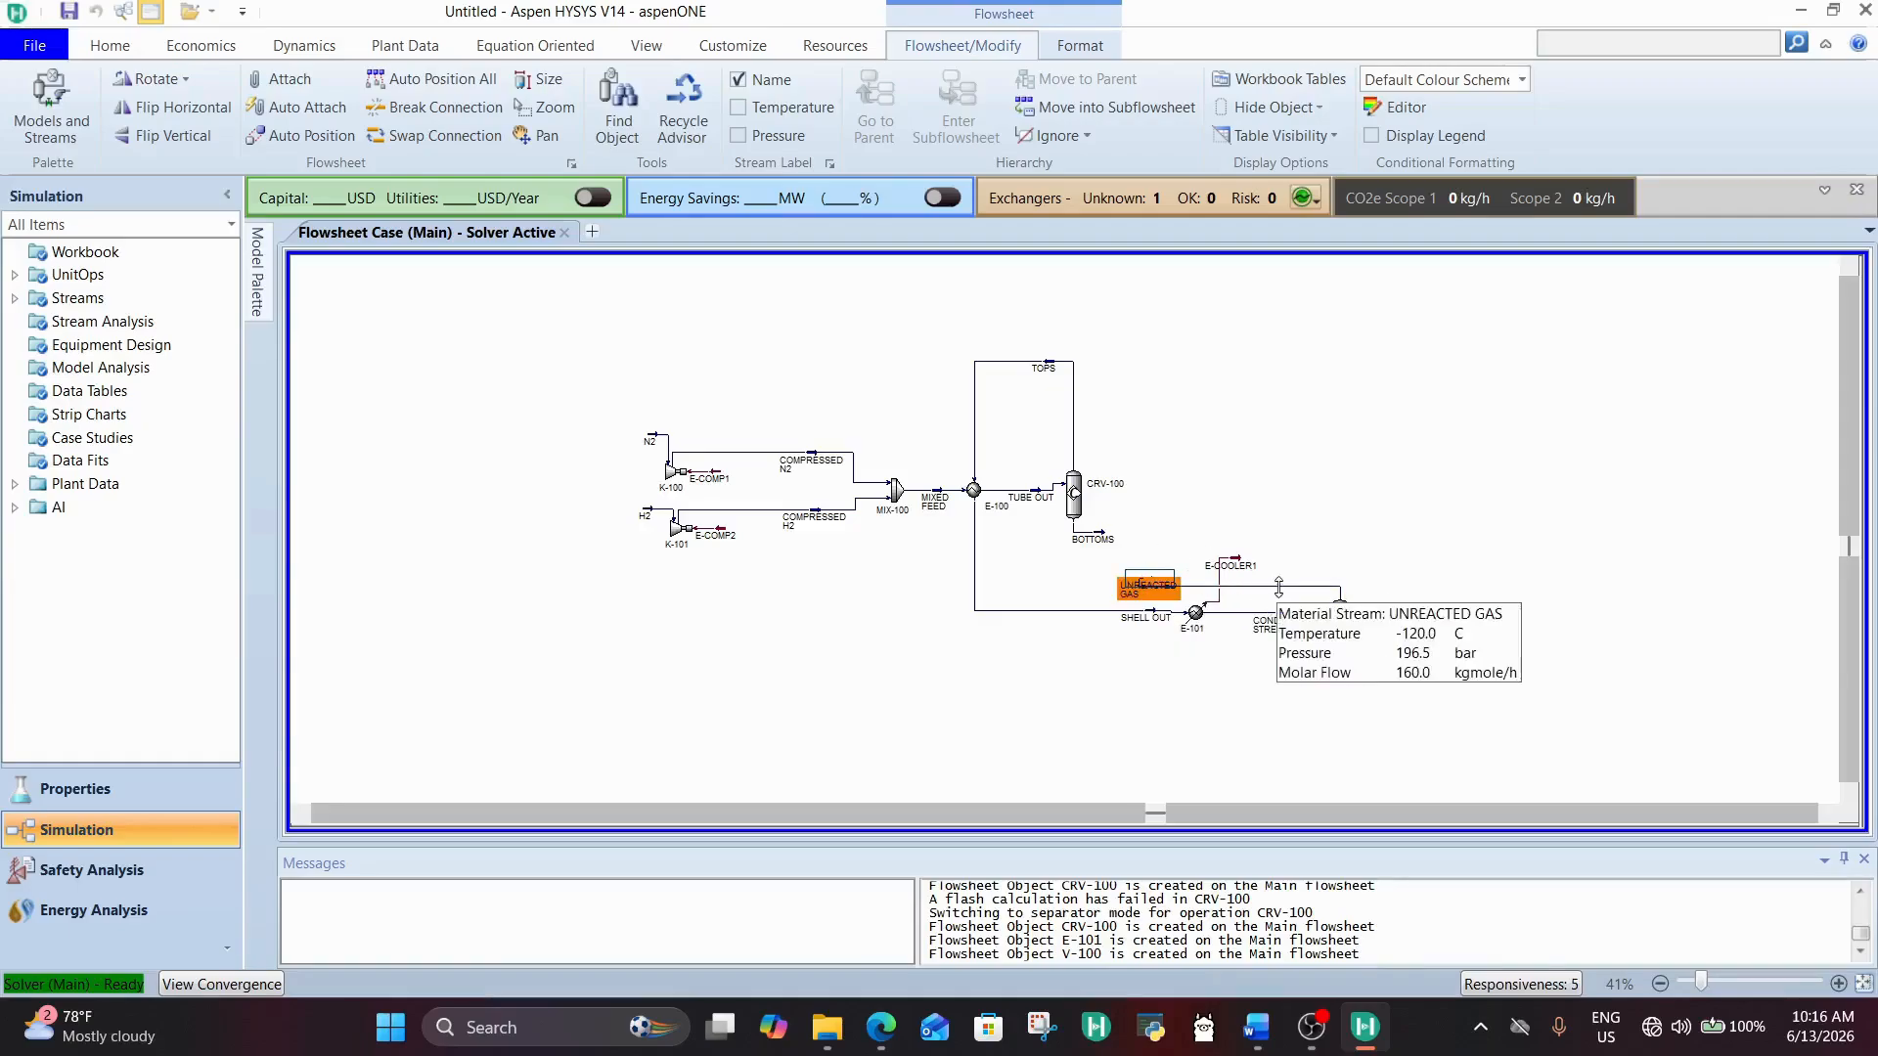
{"action": "left_click_drag", "start_coordinate": [1279, 586], "coordinate": [1279, 554]}
{"action": "left_click_drag", "start_coordinate": [1137, 598], "coordinate": [1054, 574]}
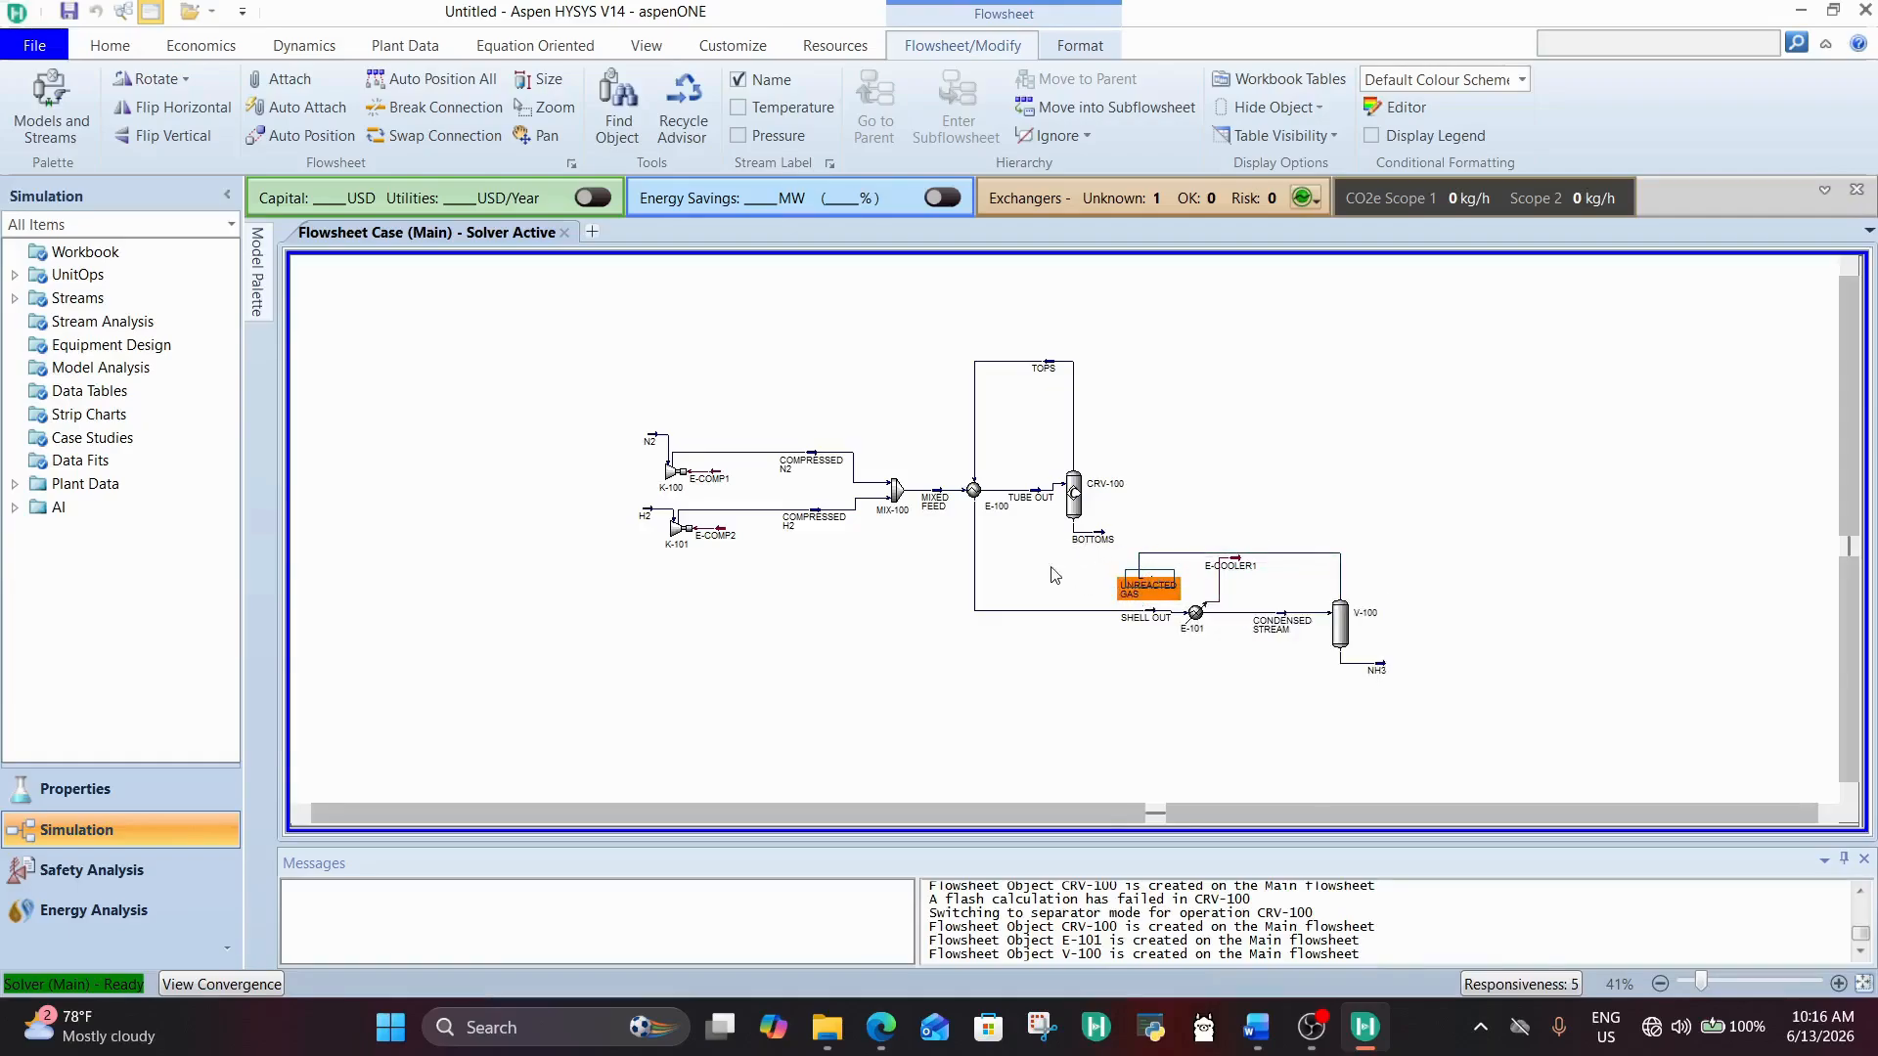
{"action": "left_click_drag", "start_coordinate": [1299, 568], "coordinate": [1412, 573]}
{"action": "left_click", "coordinate": [1415, 533]}
Step: Add a Recycle block to the flowsheet and place it just right of the UNREACTED GAS stream
{"action": "left_click", "coordinate": [258, 274]}
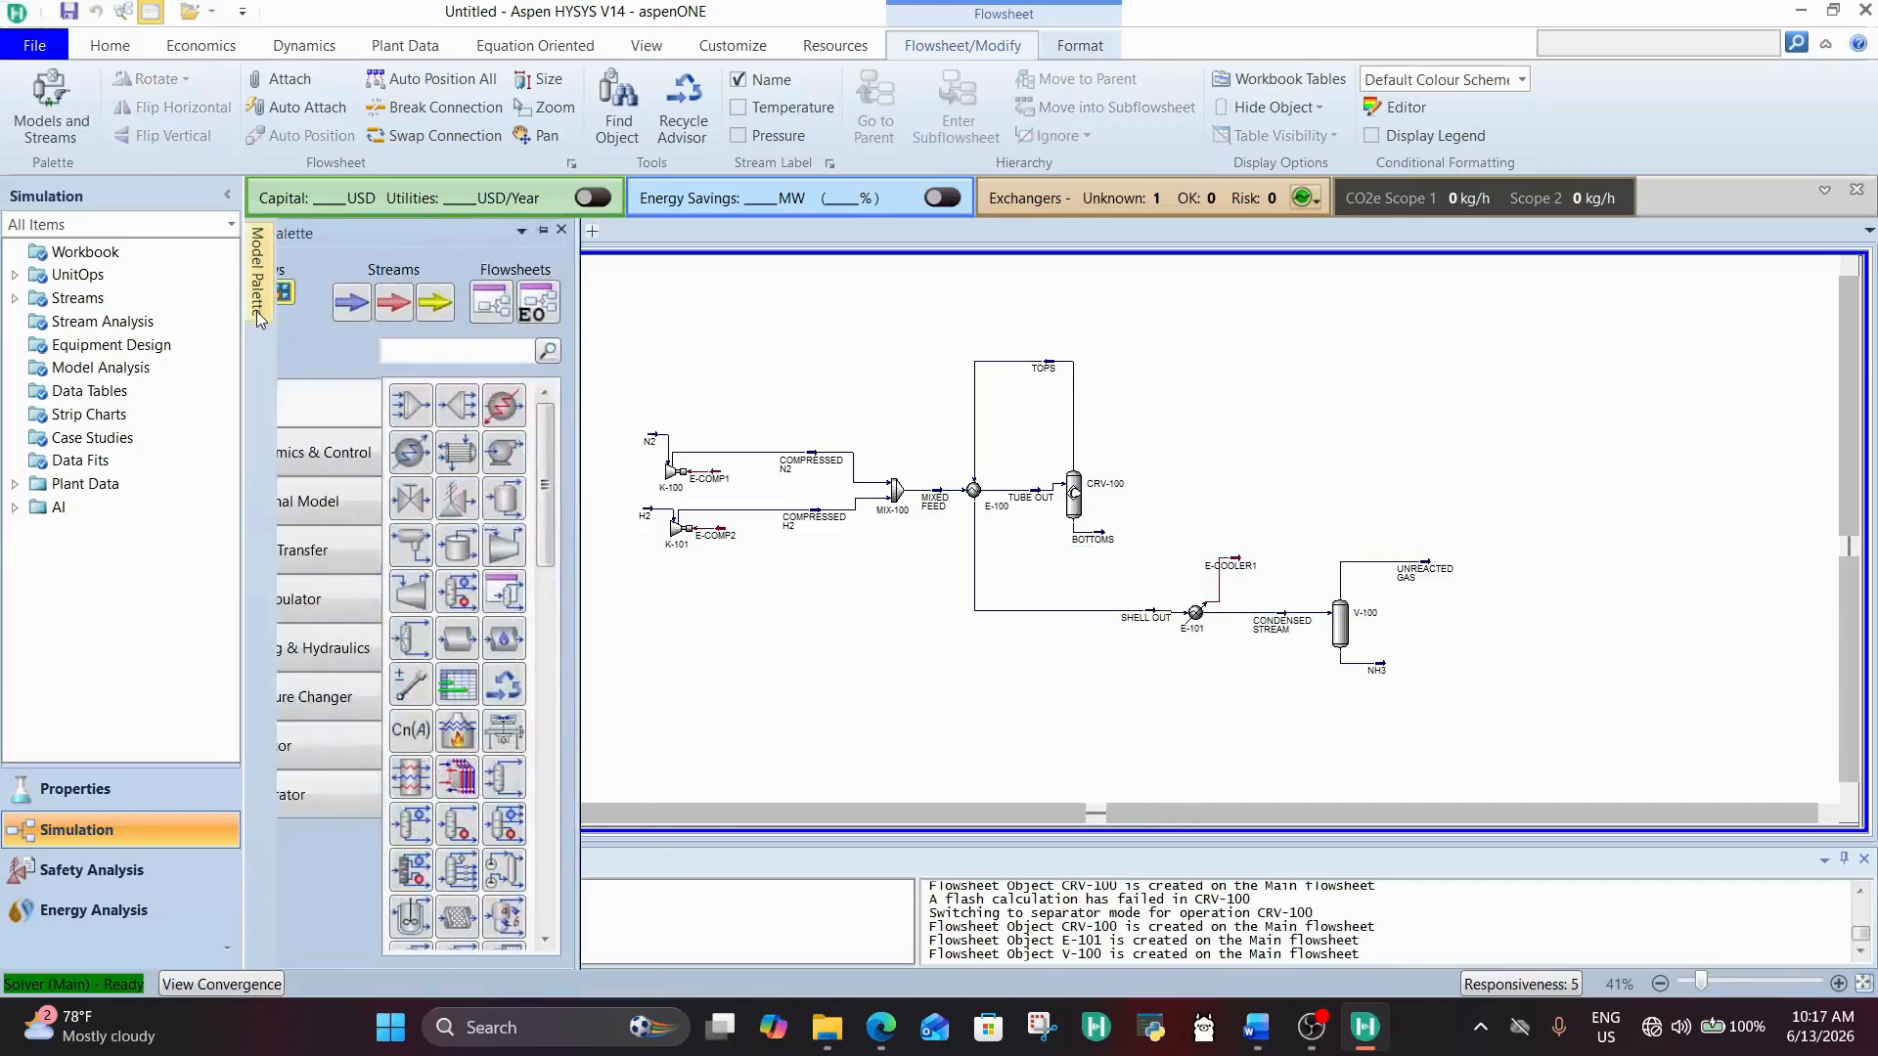
{"action": "left_click", "coordinate": [527, 349]}
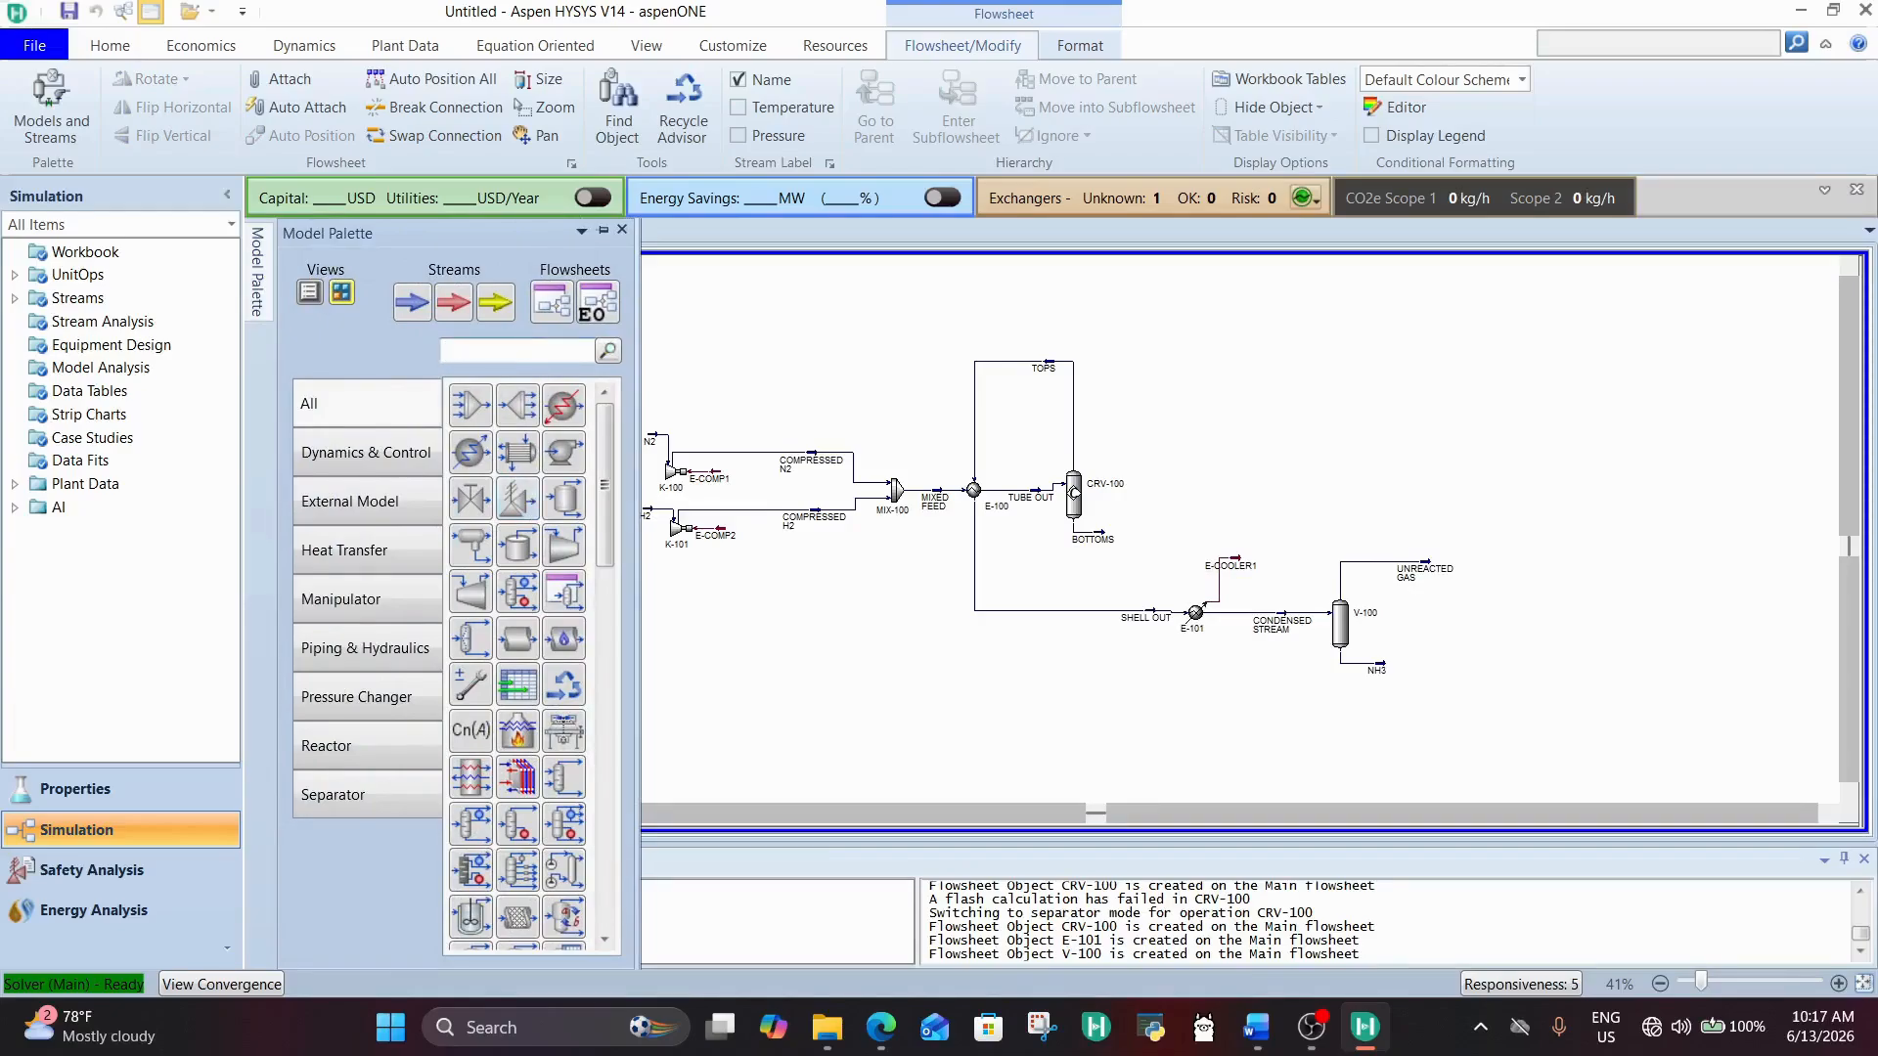
{"action": "type", "text": "RE"}
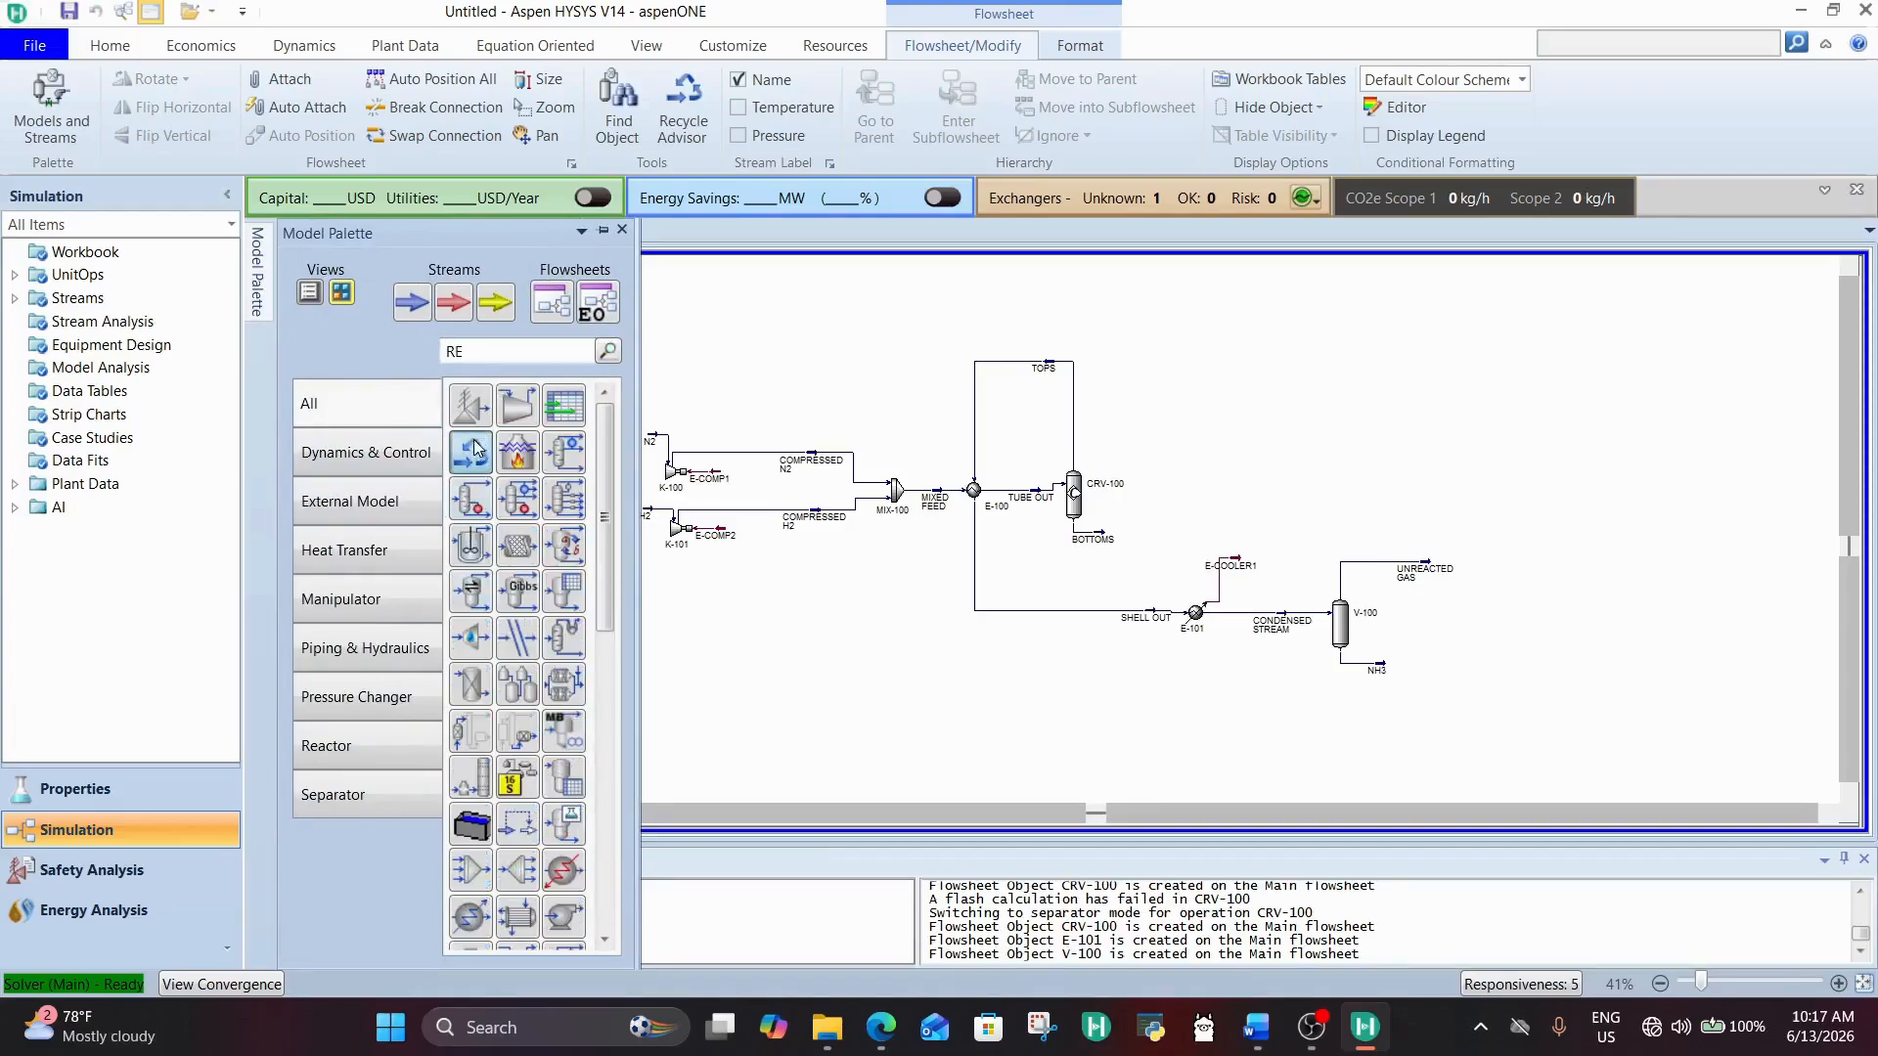
{"action": "left_click", "coordinate": [474, 441]}
{"action": "left_click", "coordinate": [1605, 536]}
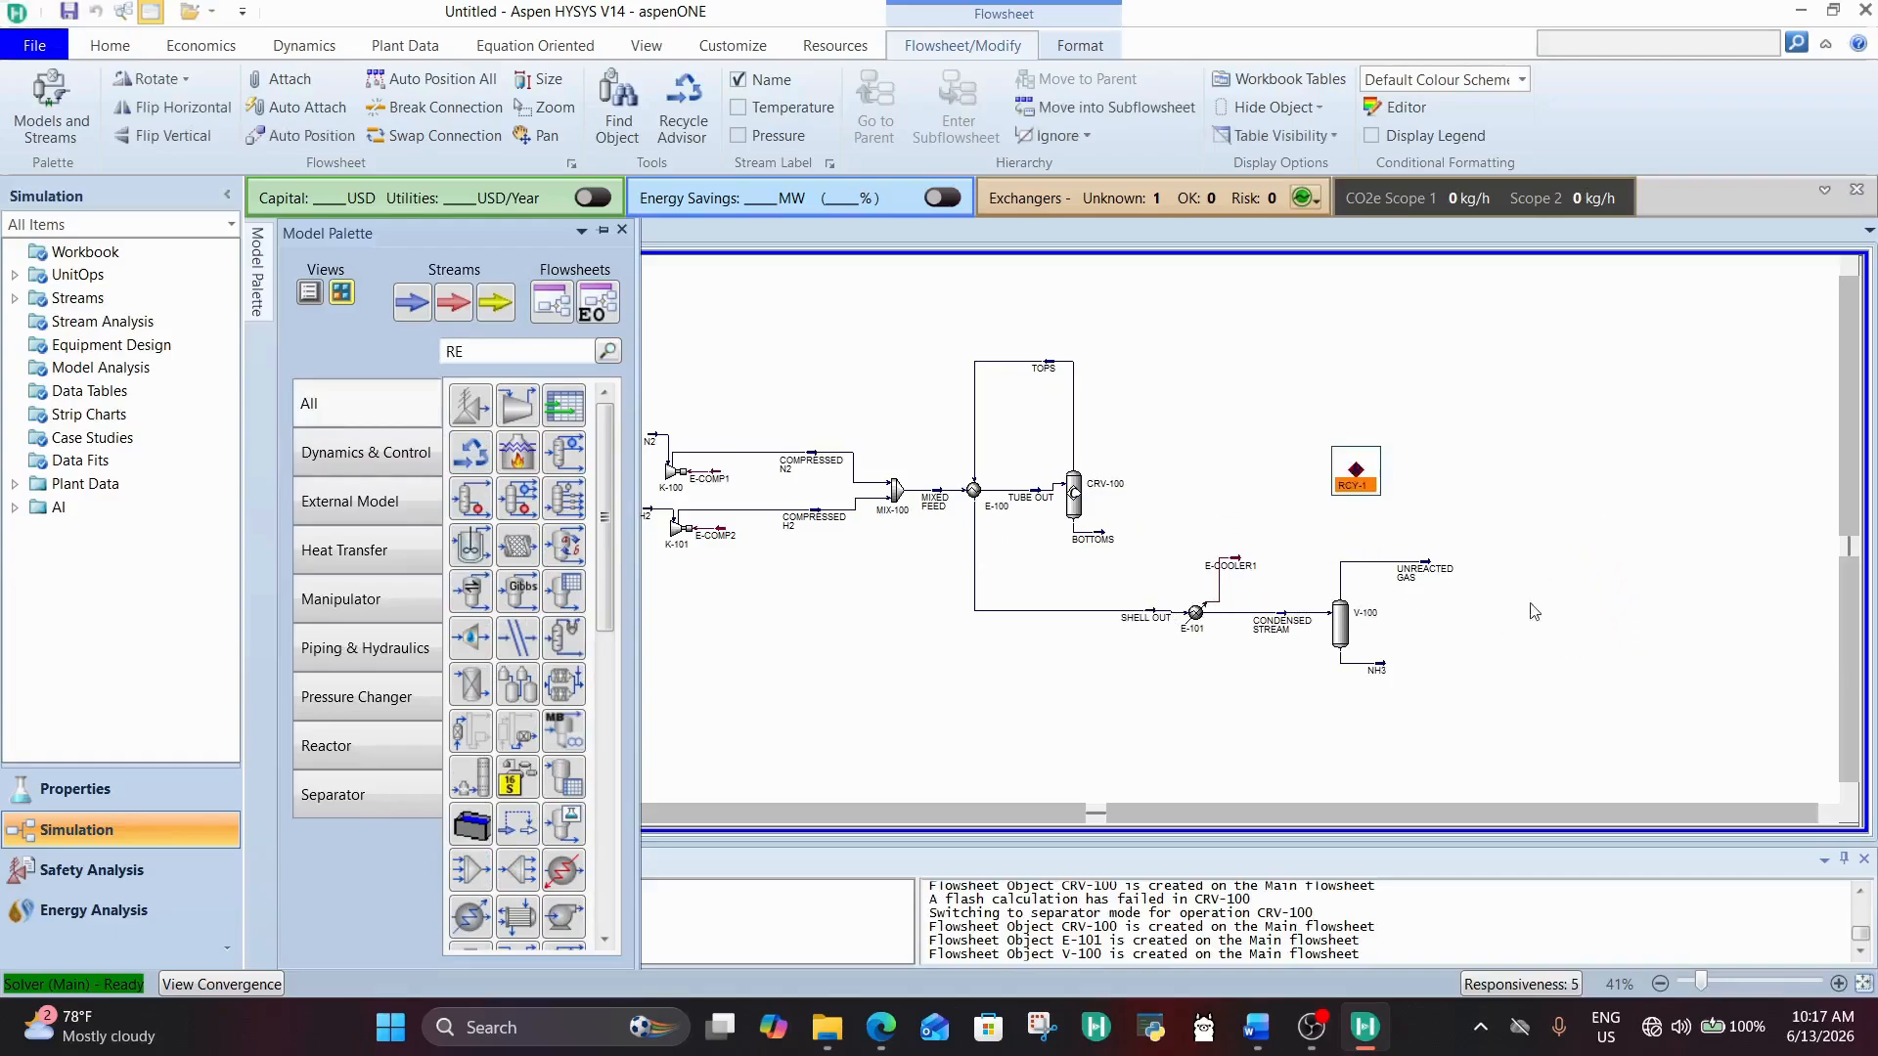
{"action": "left_click", "coordinate": [1534, 611]}
{"action": "left_click_drag", "start_coordinate": [1359, 493], "coordinate": [1498, 575]}
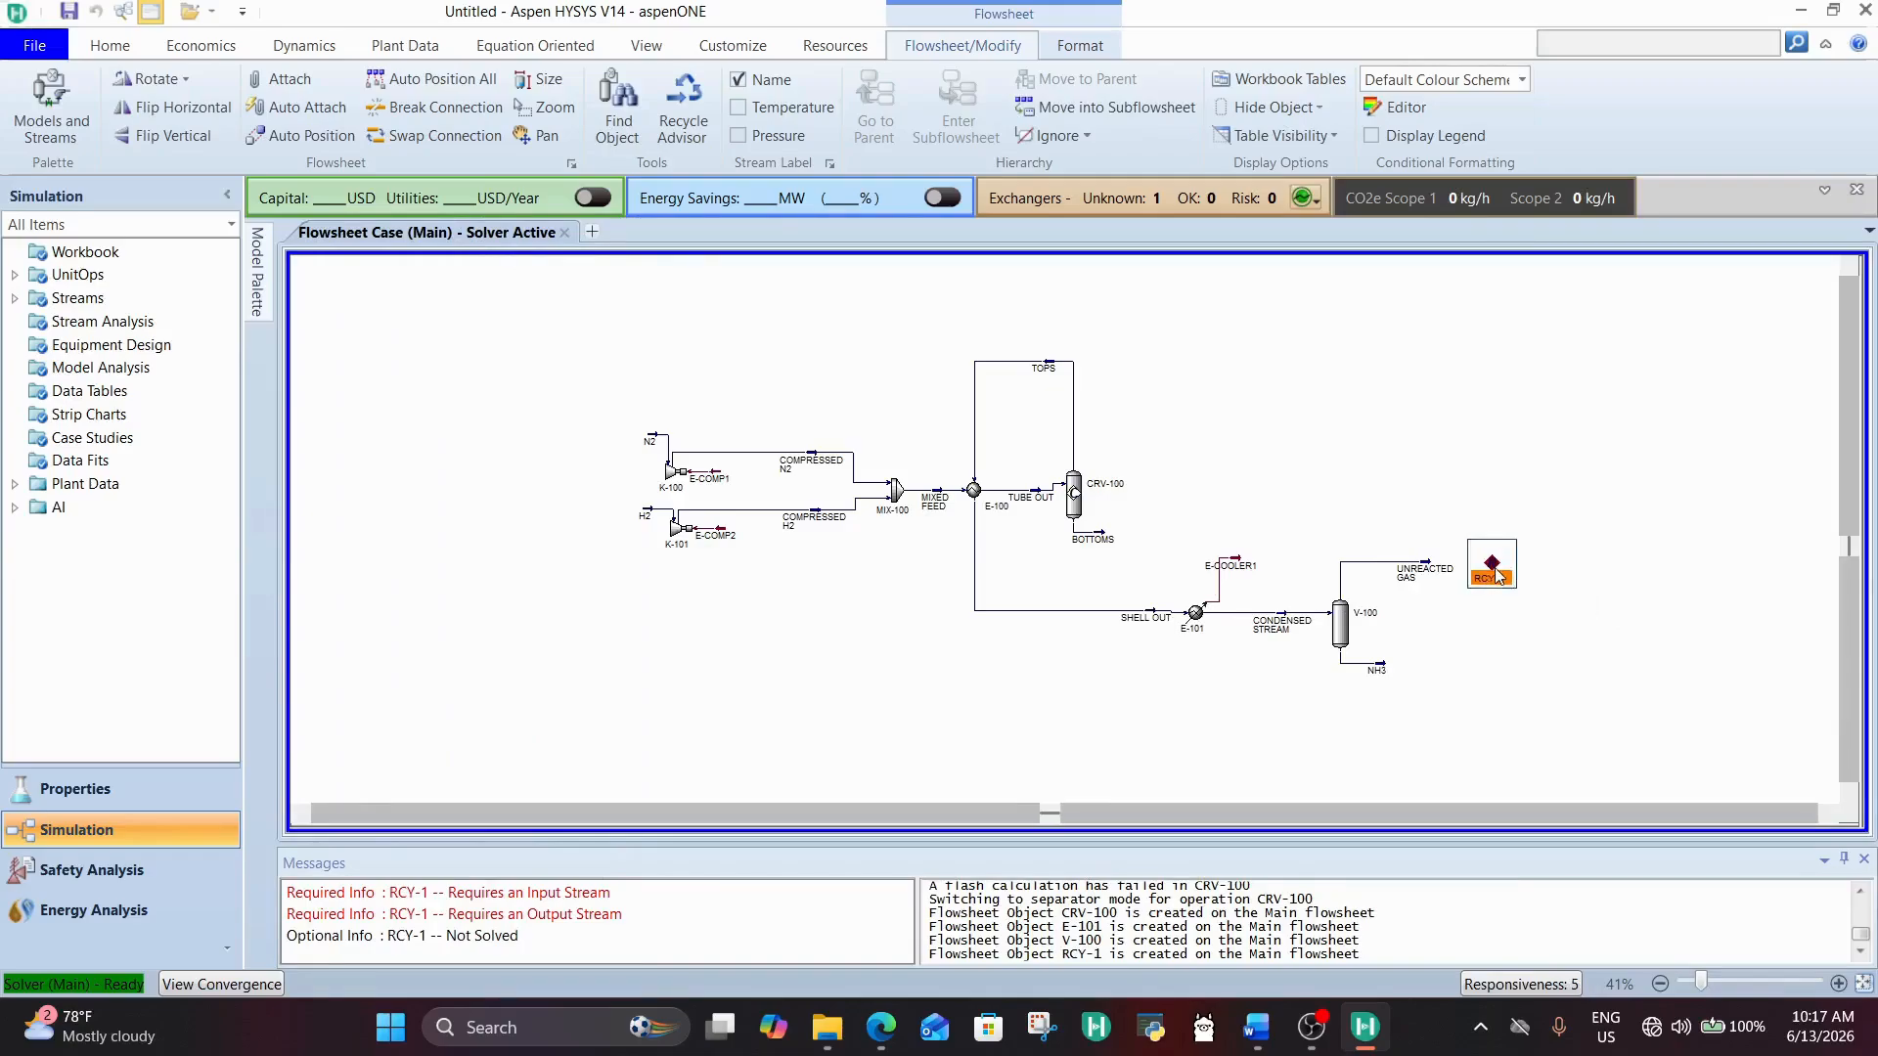
Step: Connect UNREACTED GAS as the inlet and RE:OUT as the outlet of recycle RCY-1, and check its worksheet conditions
{"action": "double_click", "coordinate": [1494, 572]}
{"action": "left_click", "coordinate": [844, 638]}
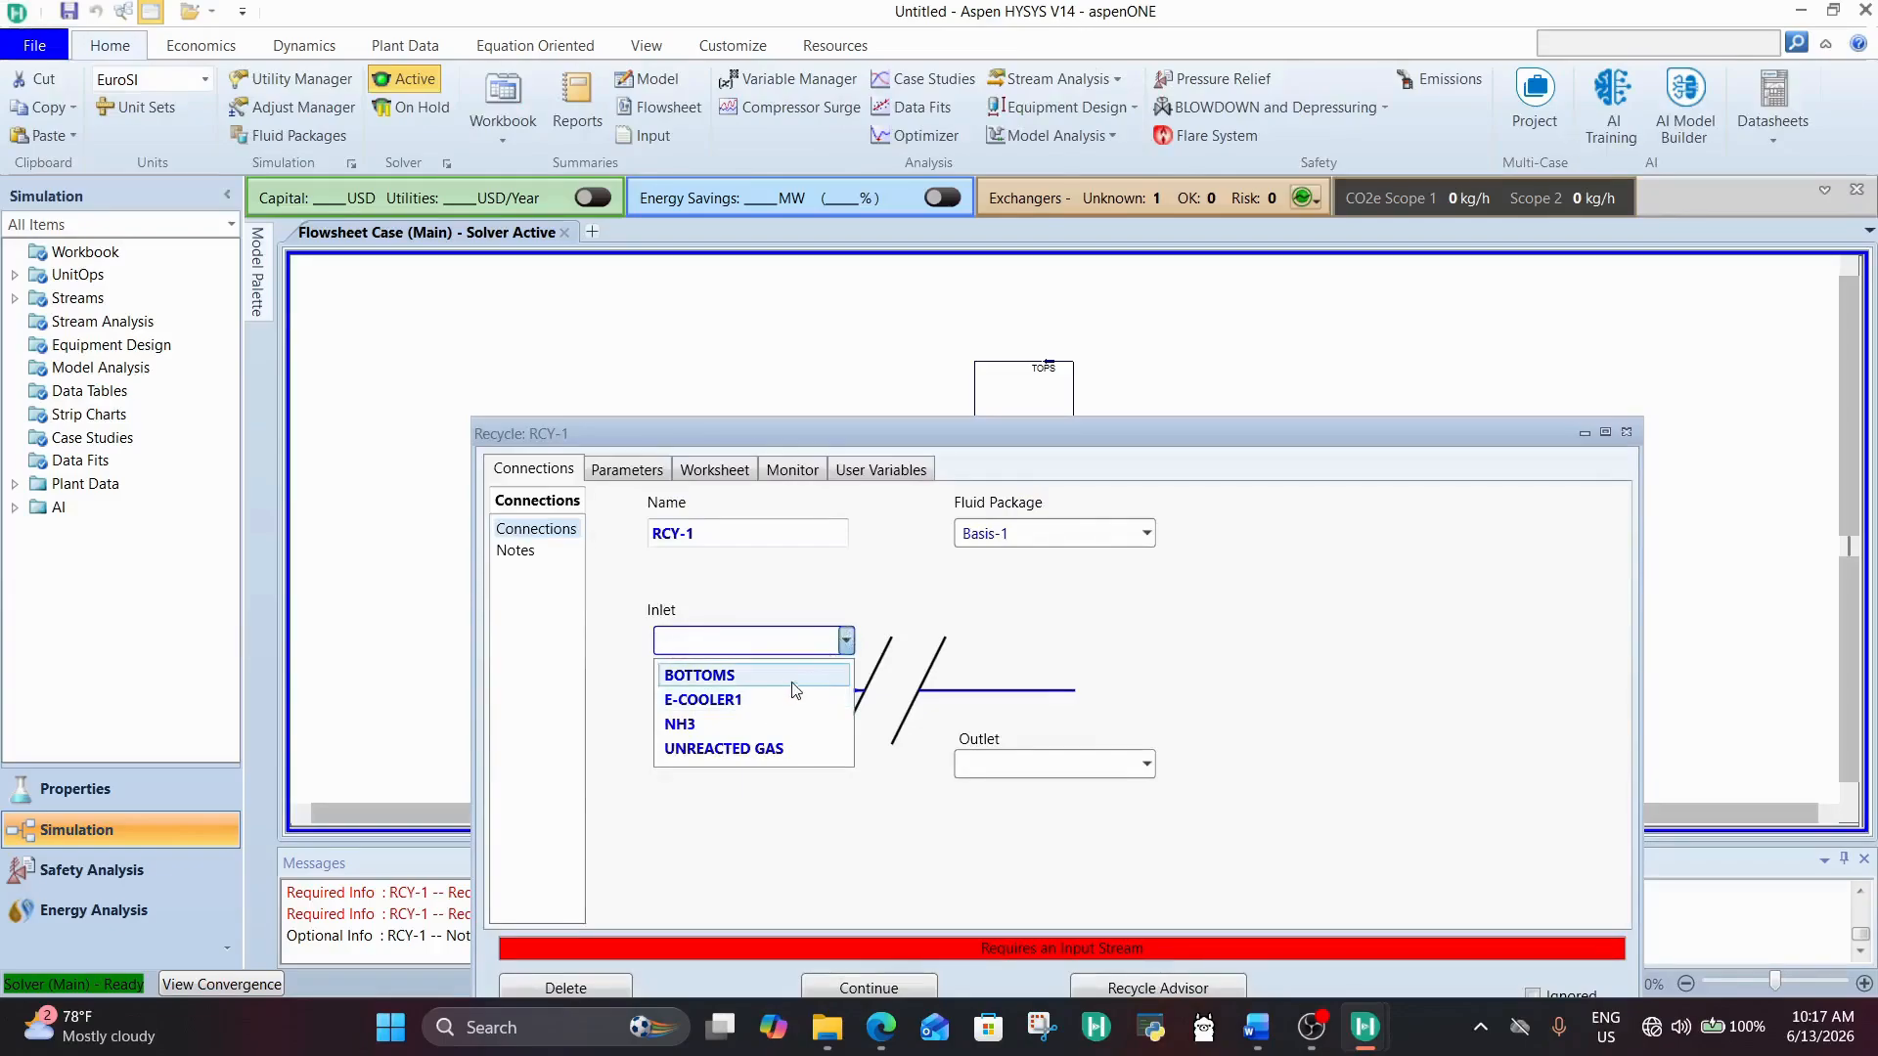
{"action": "left_click", "coordinate": [743, 748]}
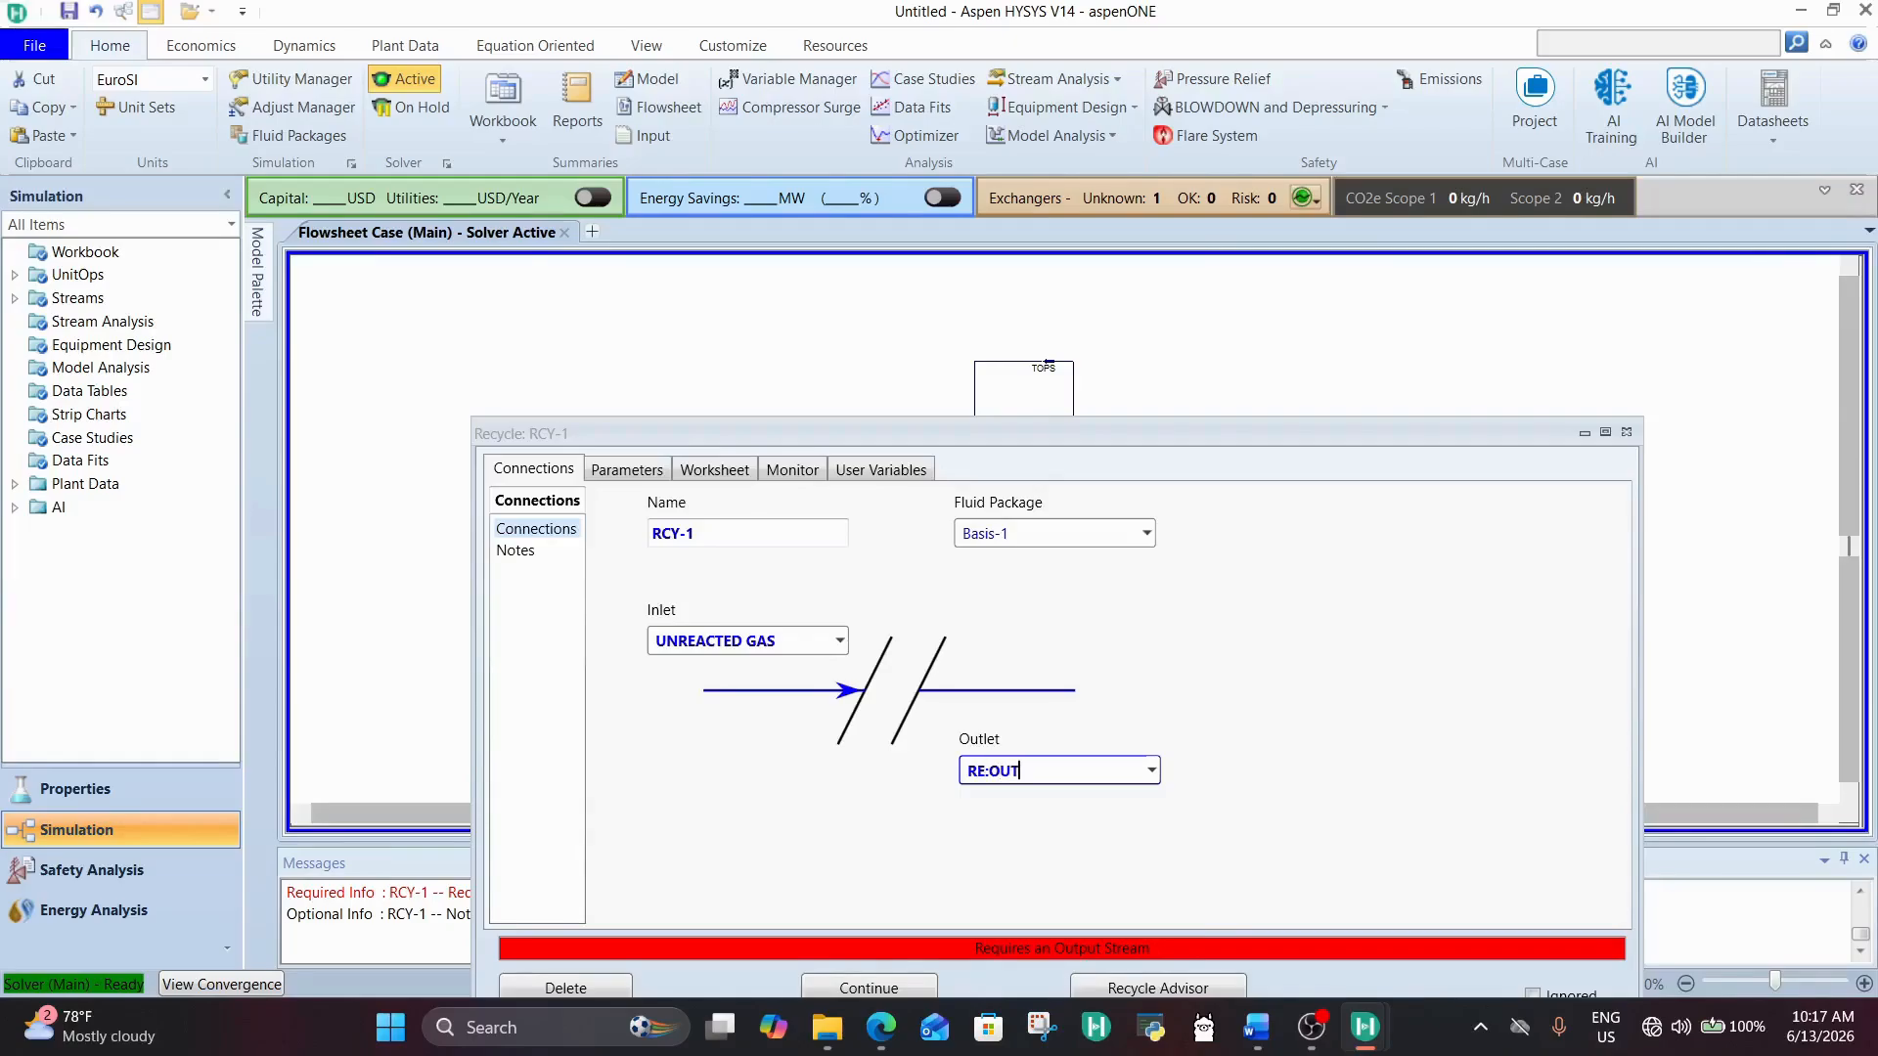
{"action": "key", "text": "Return"}
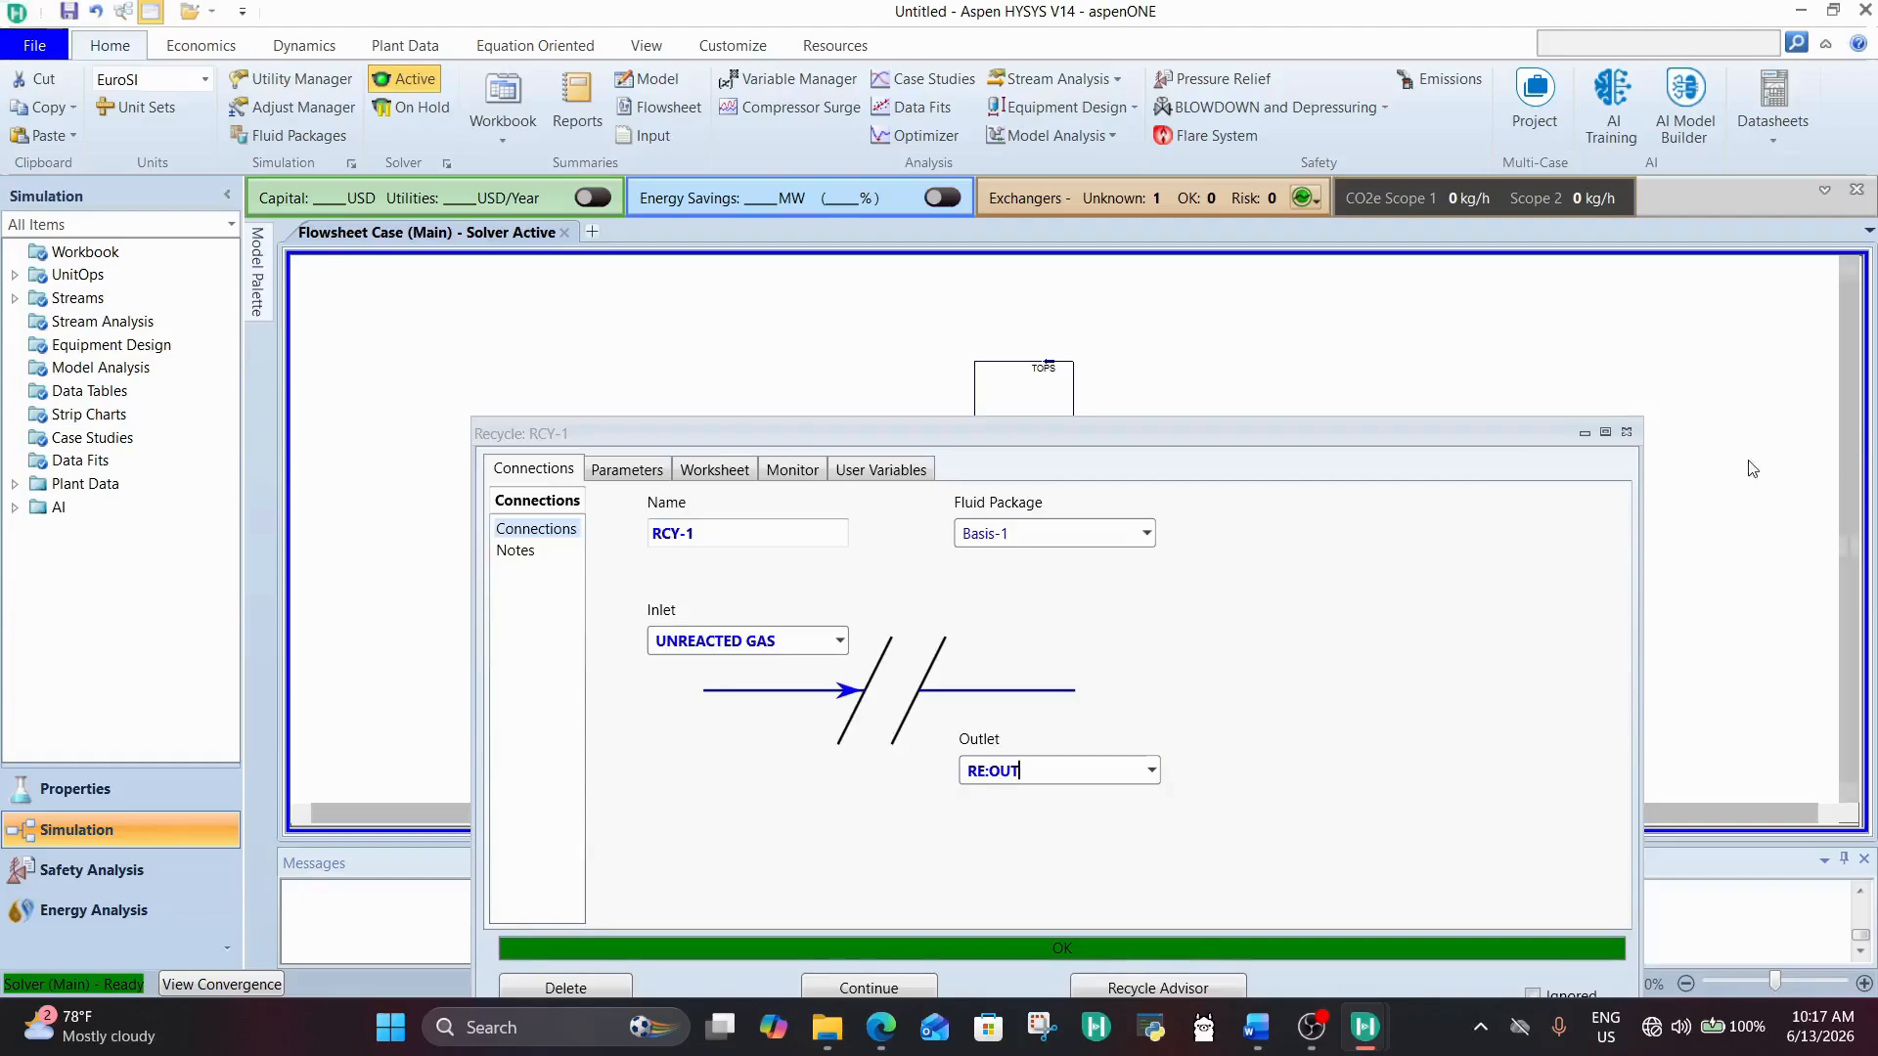
{"action": "left_click", "coordinate": [709, 471]}
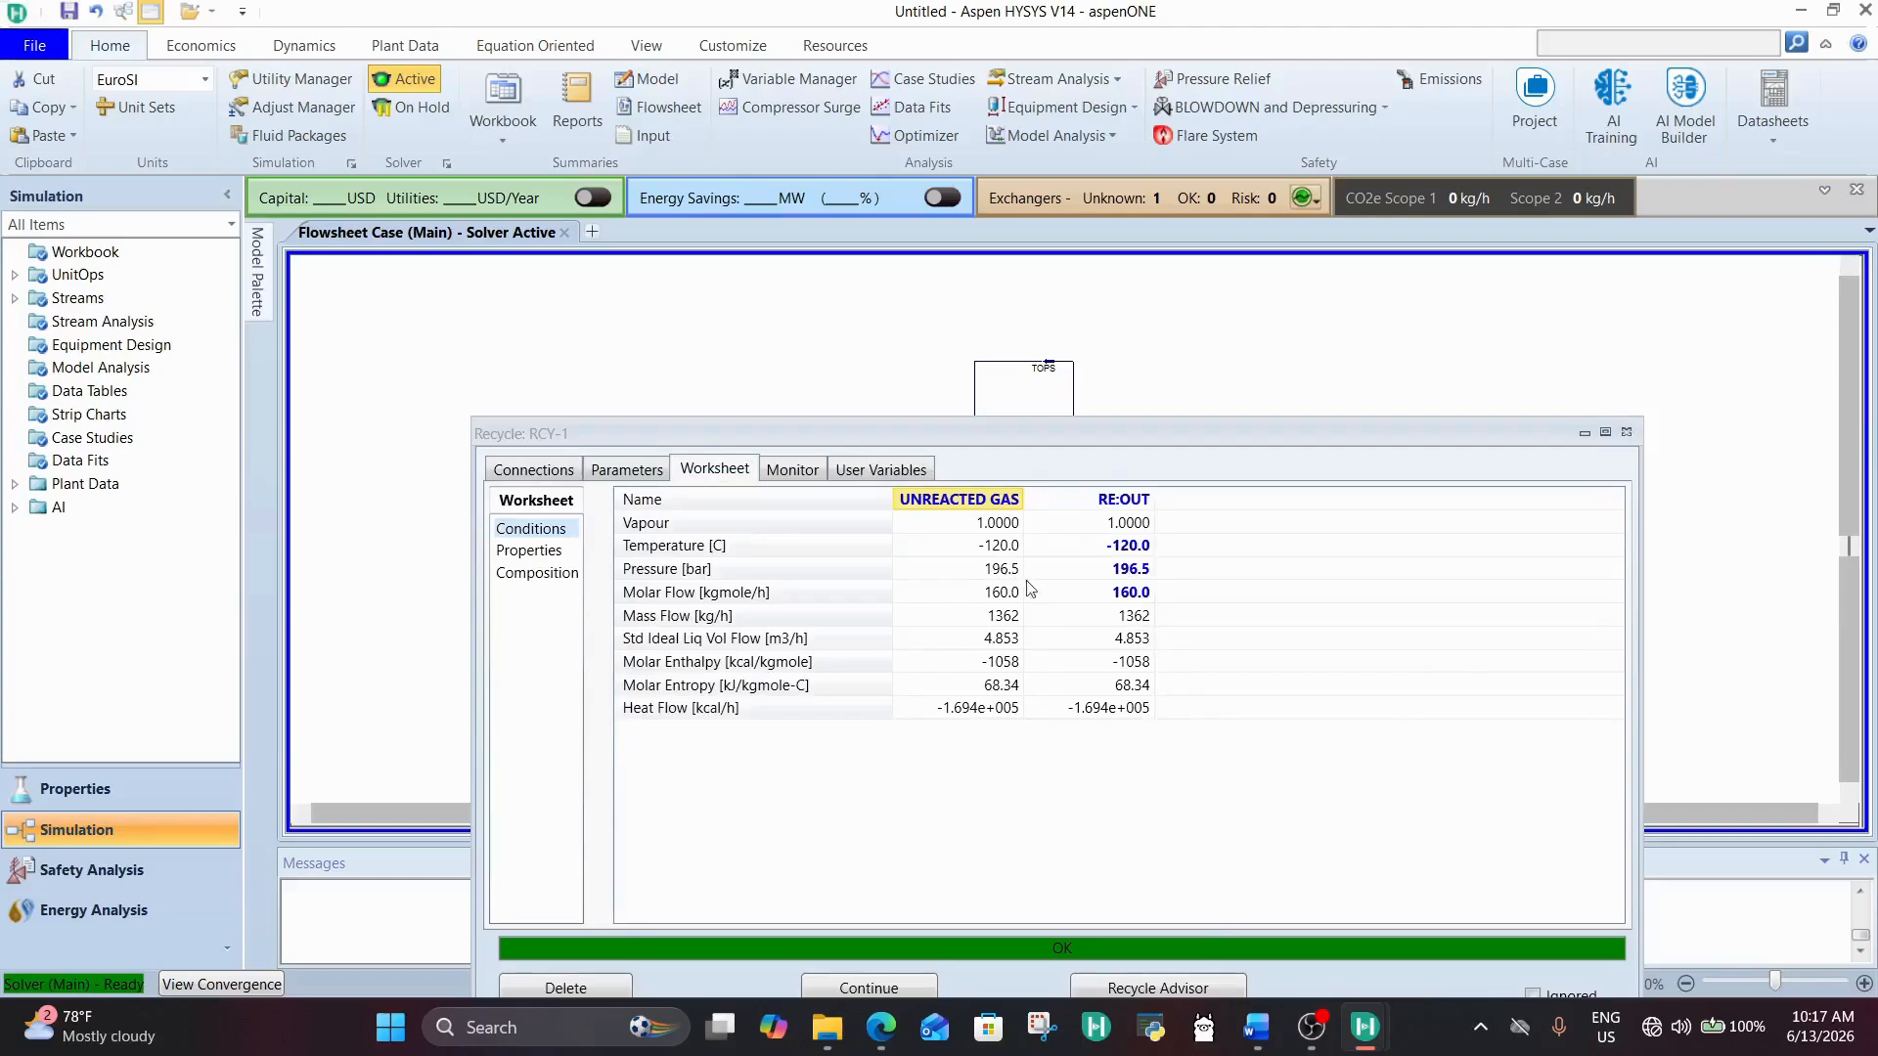
{"action": "left_click", "coordinate": [1621, 432]}
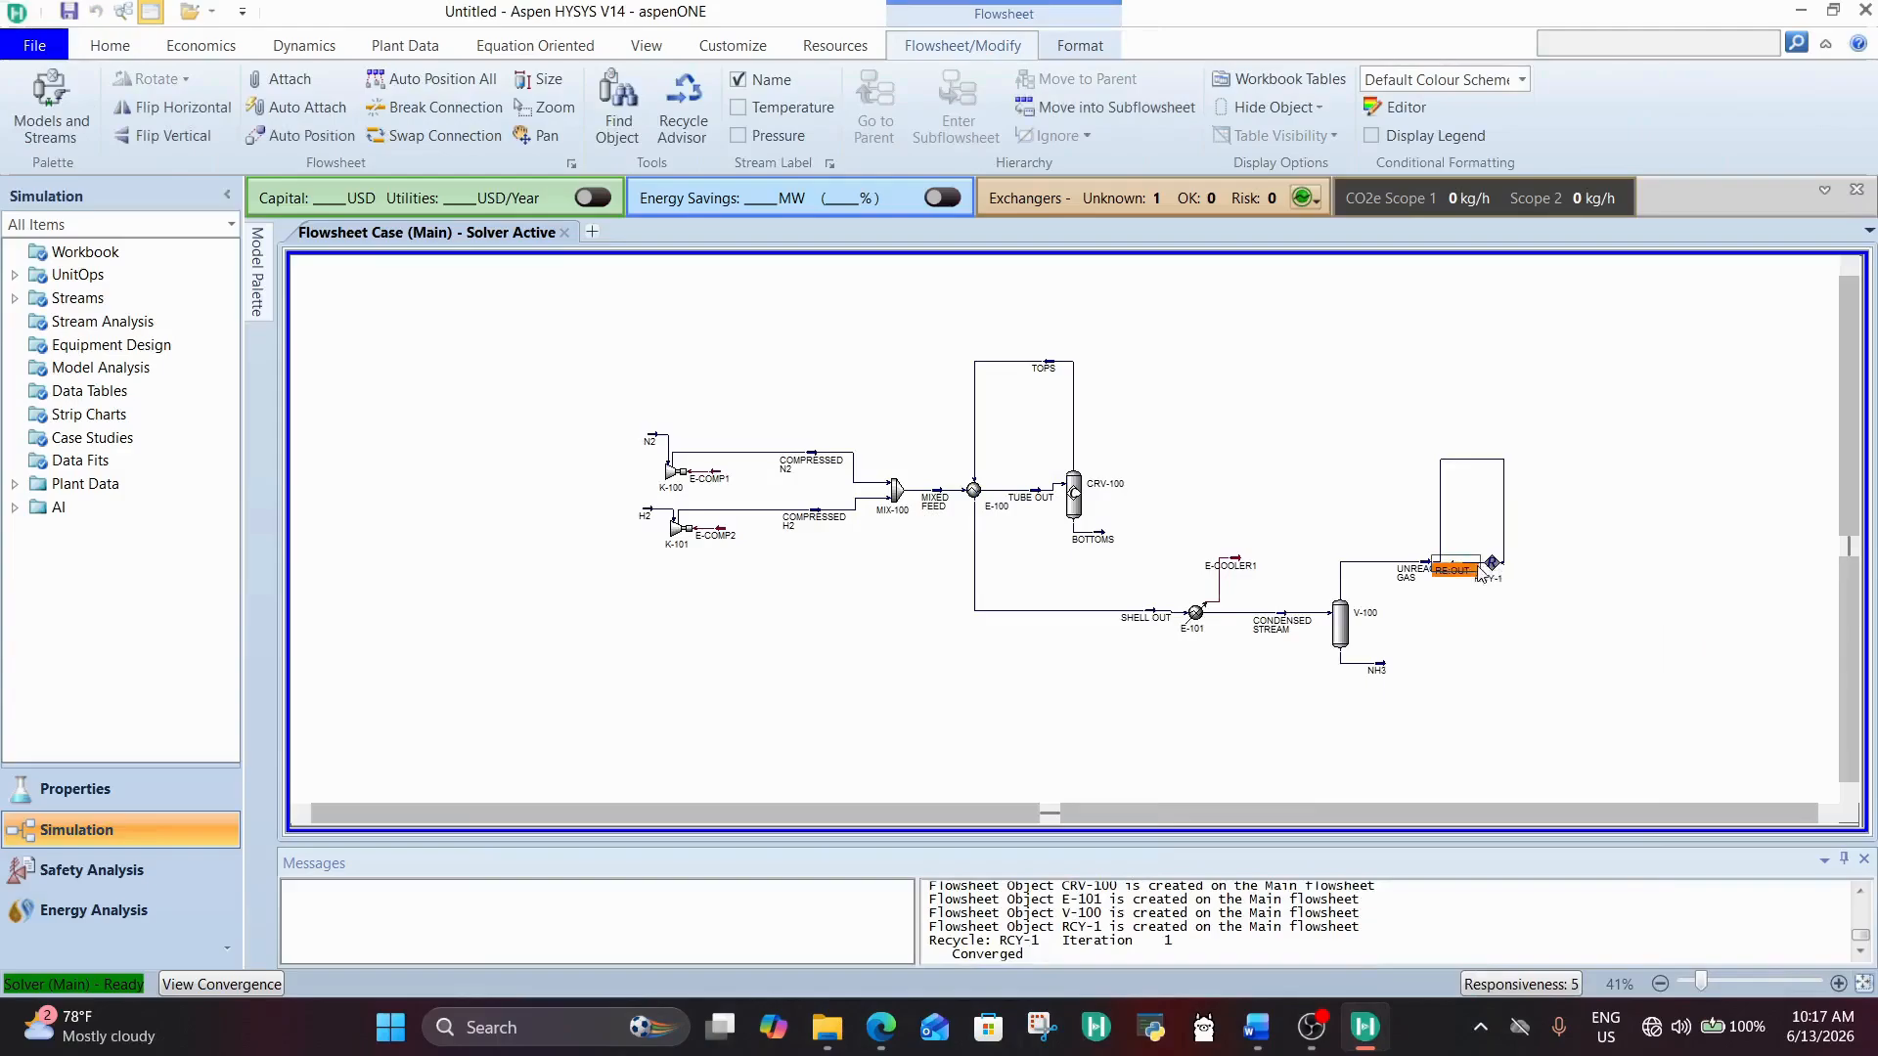
Step: Rotate recycle RCY-1 and move the RE:OUT stream to just below reactor CRV-100 for a cleaner layout
{"action": "left_click_drag", "start_coordinate": [1480, 573], "coordinate": [1434, 446]}
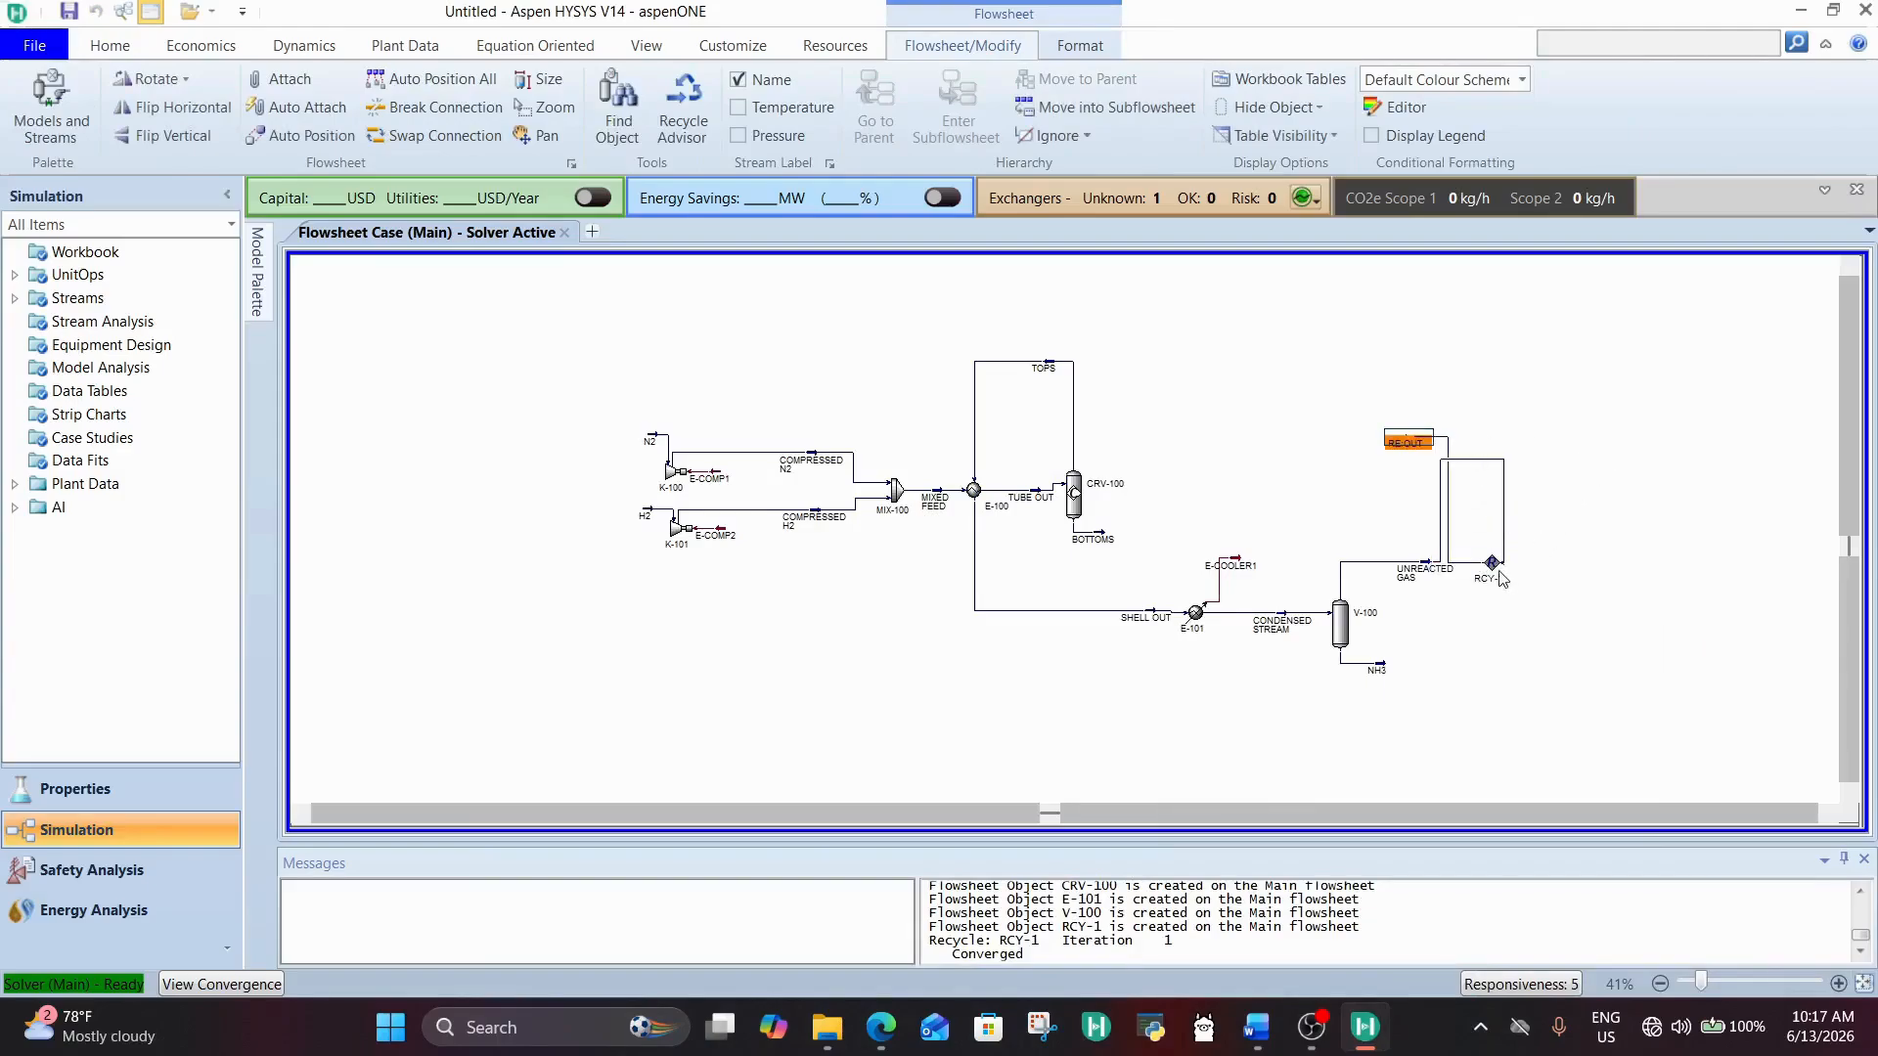
{"action": "left_click_drag", "start_coordinate": [1499, 571], "coordinate": [1521, 565]}
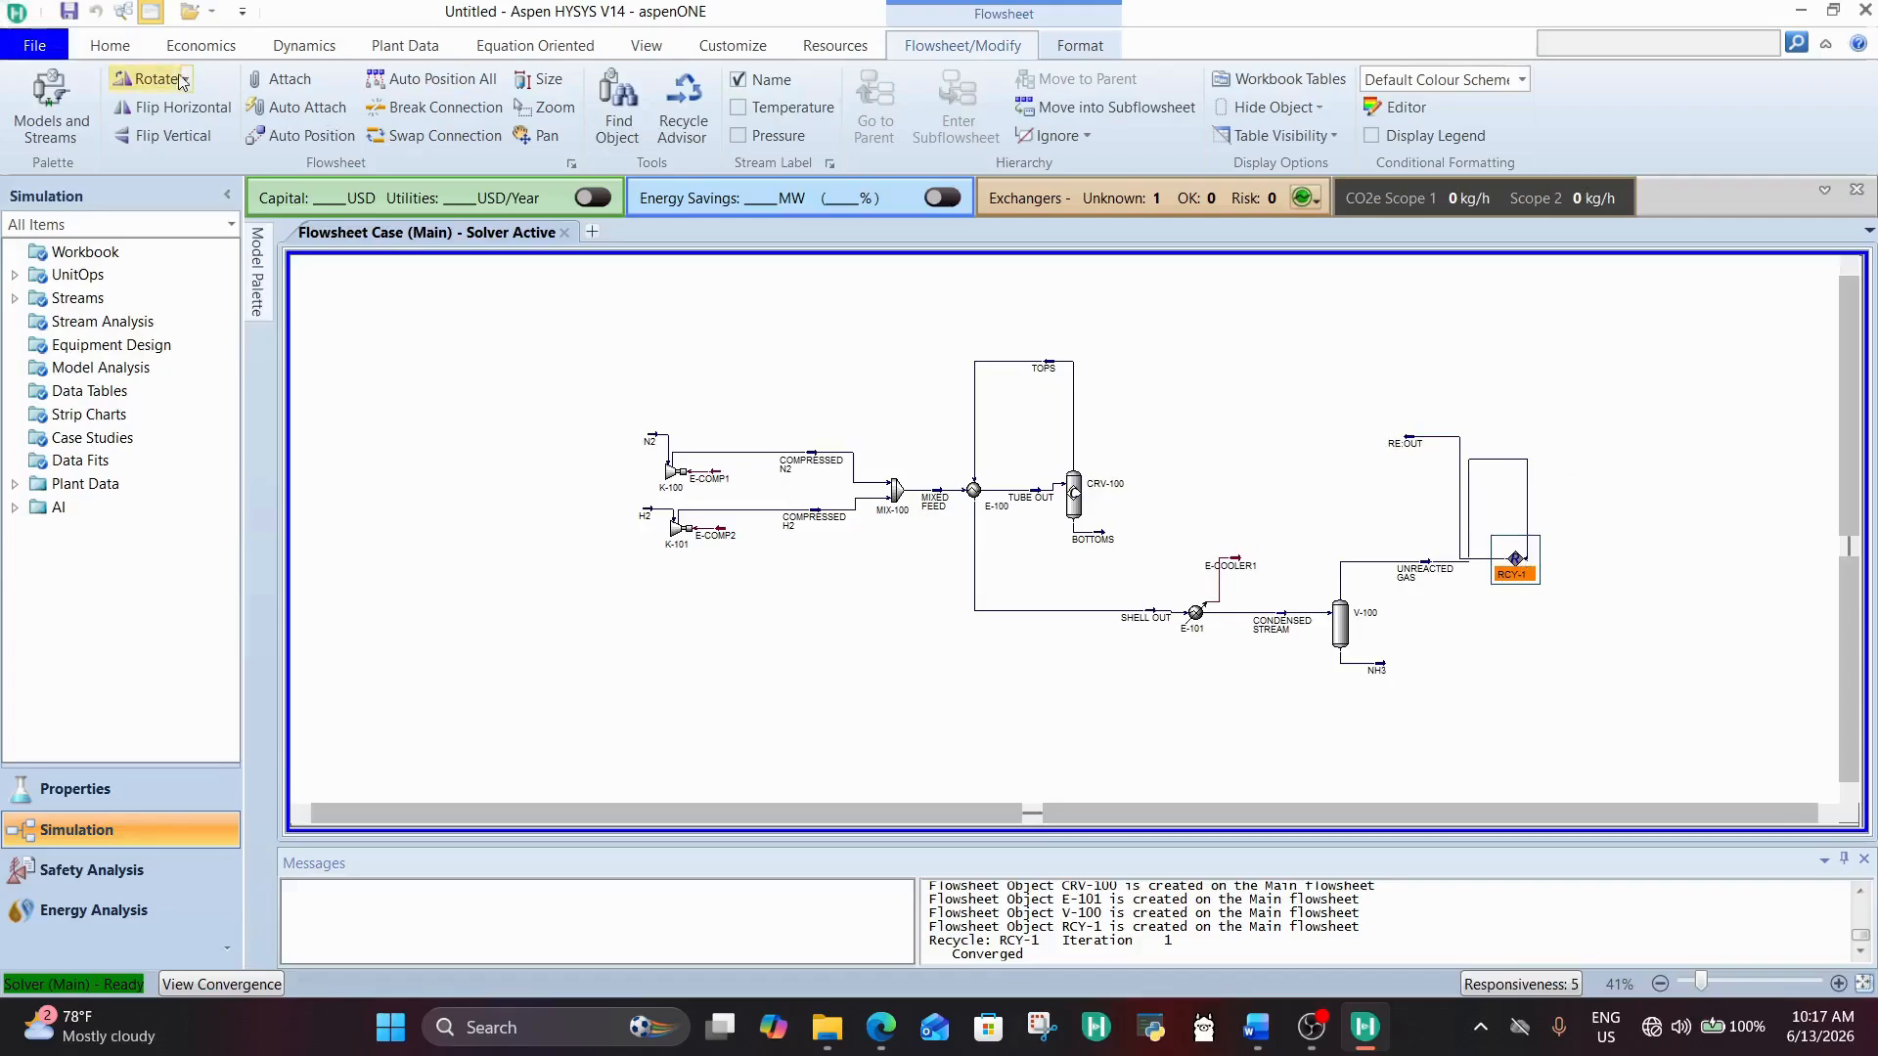
{"action": "left_click", "coordinate": [149, 85]}
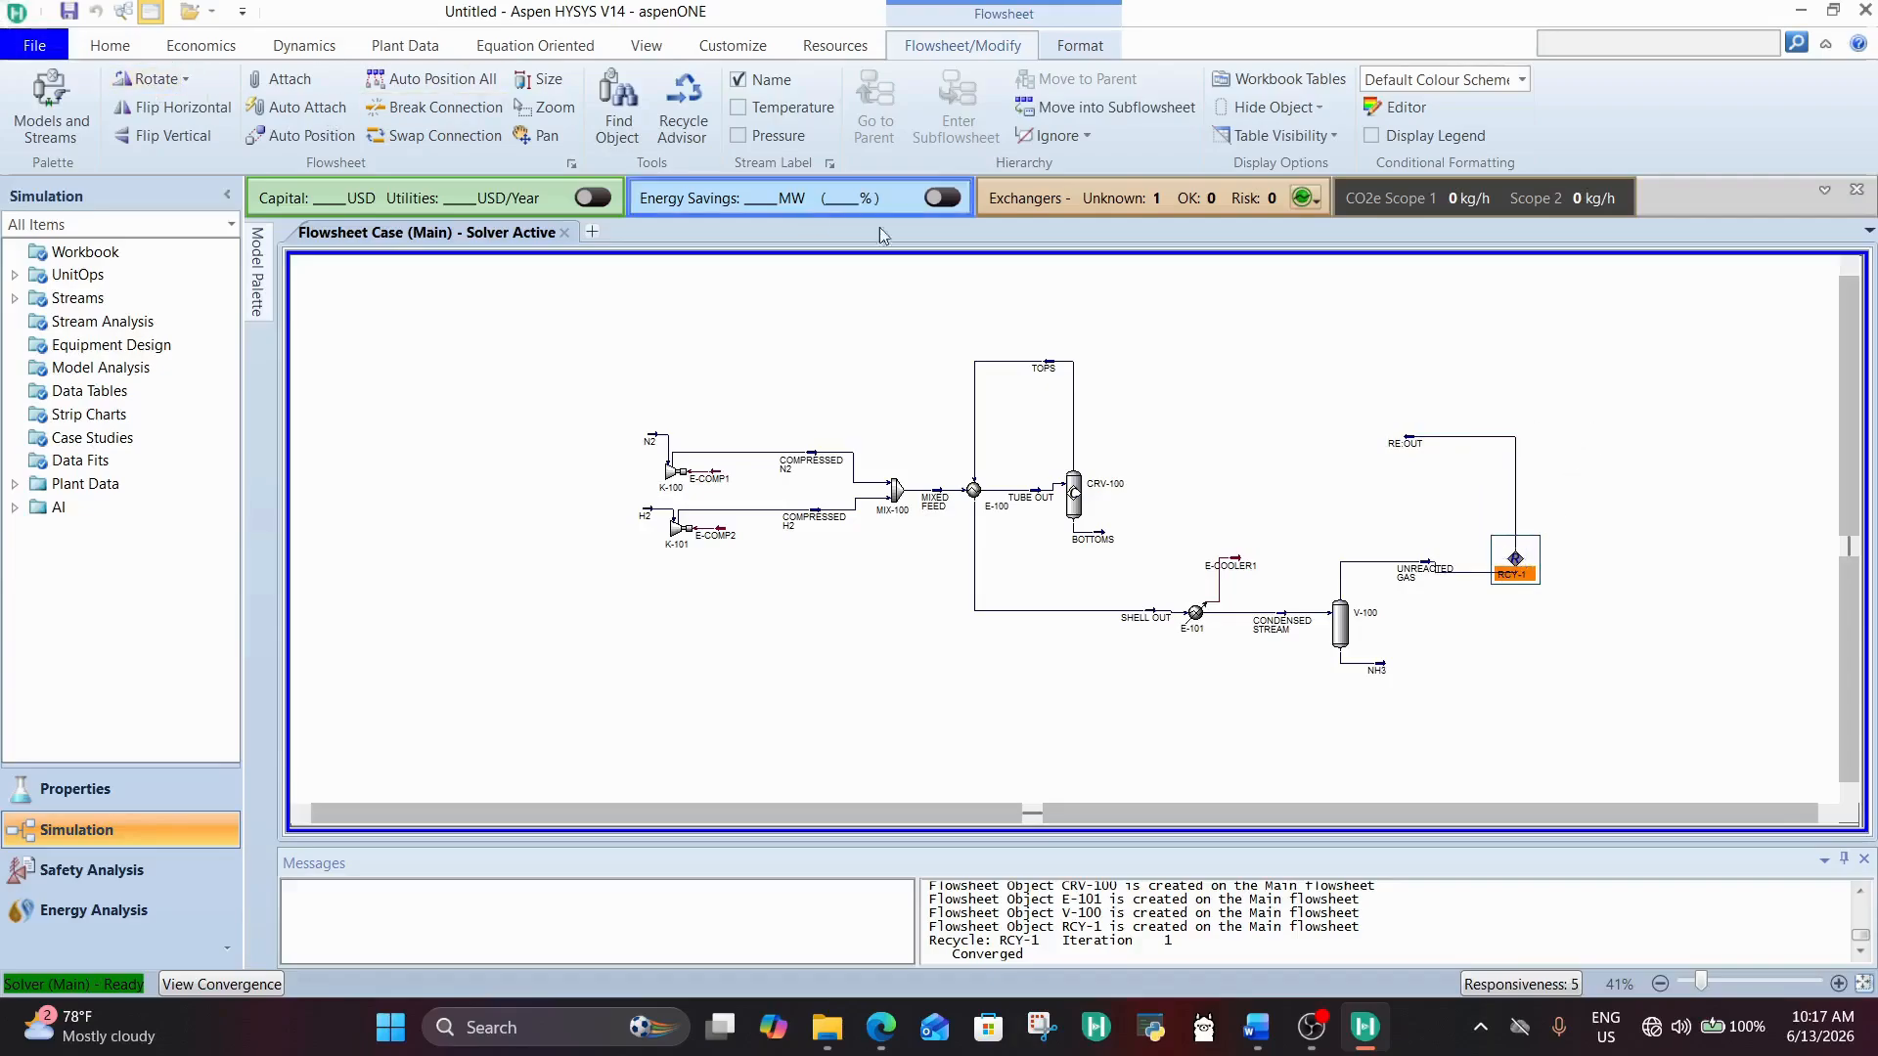
{"action": "left_click_drag", "start_coordinate": [1521, 560], "coordinate": [1514, 546]}
{"action": "left_click", "coordinate": [1553, 515]}
{"action": "left_click_drag", "start_coordinate": [1411, 450], "coordinate": [1042, 550]}
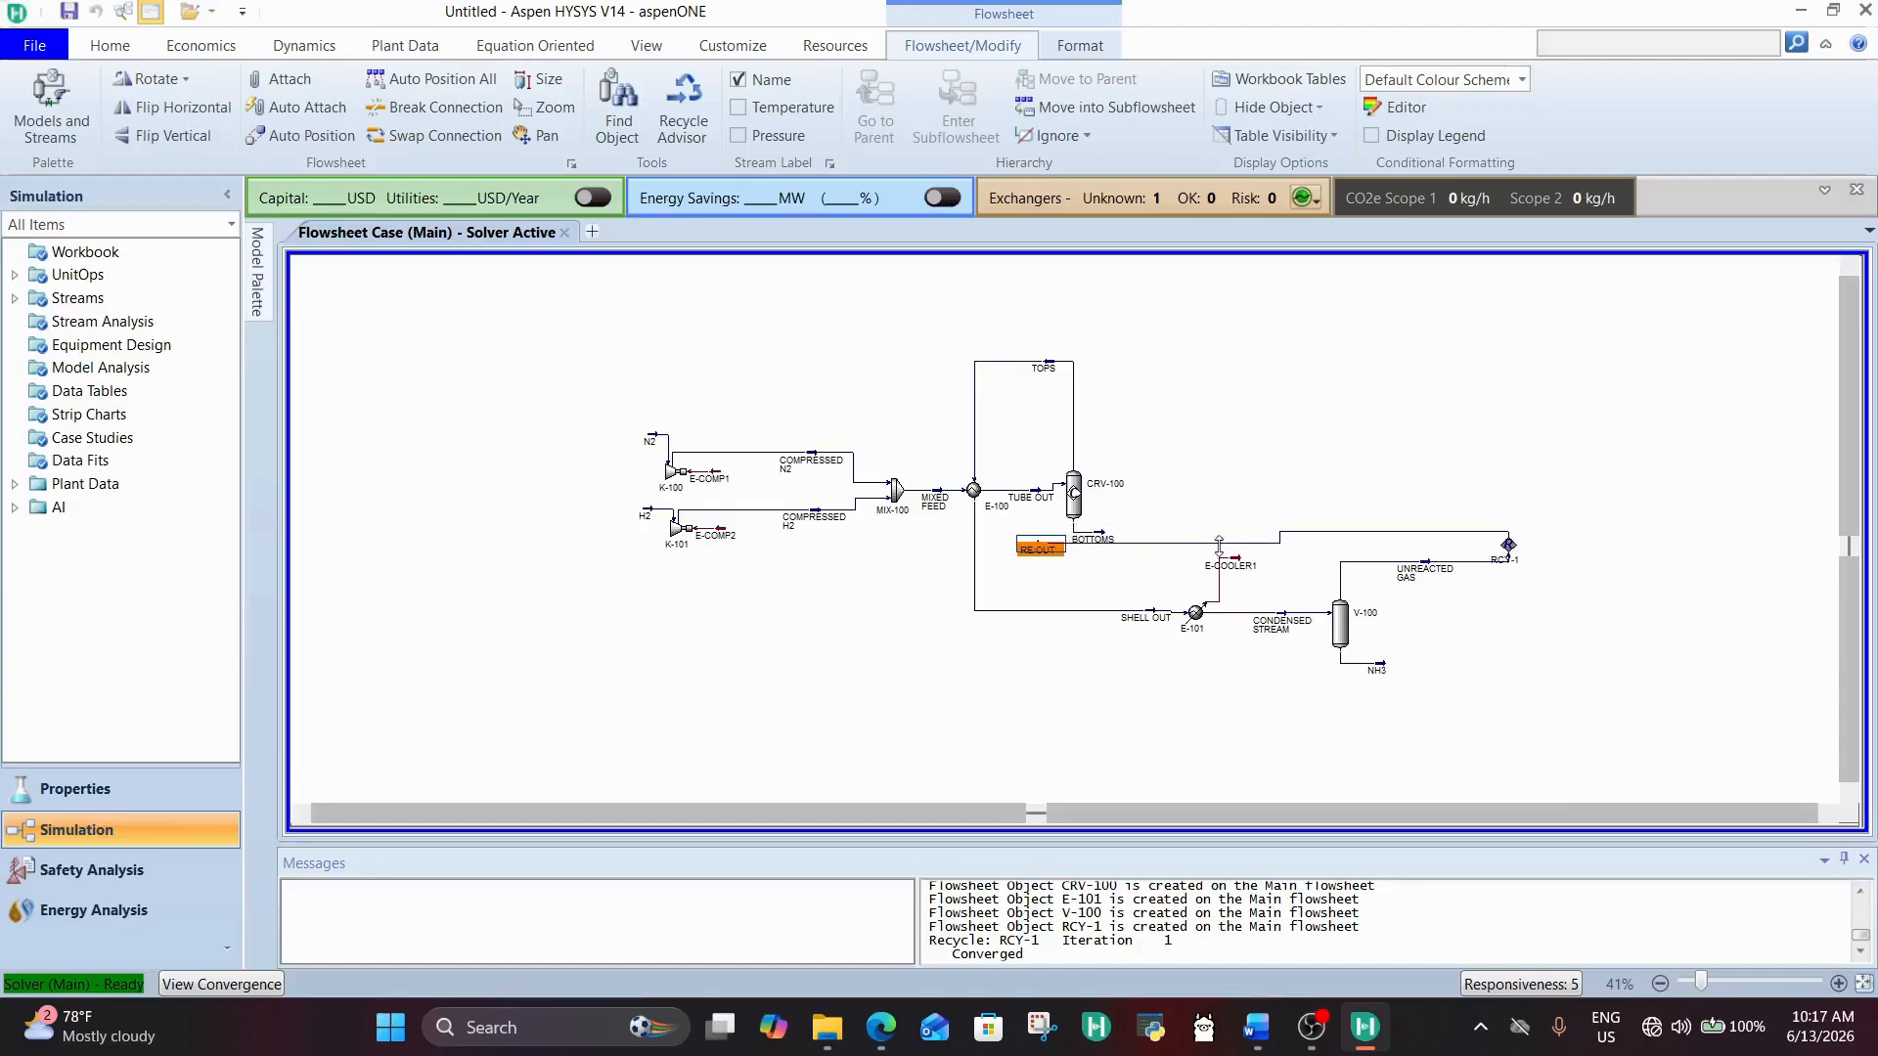
Step: Add RE:OUT as a second inlet of conversion reactor CRV-100 and close the reactor window
{"action": "double_click", "coordinate": [1073, 499]}
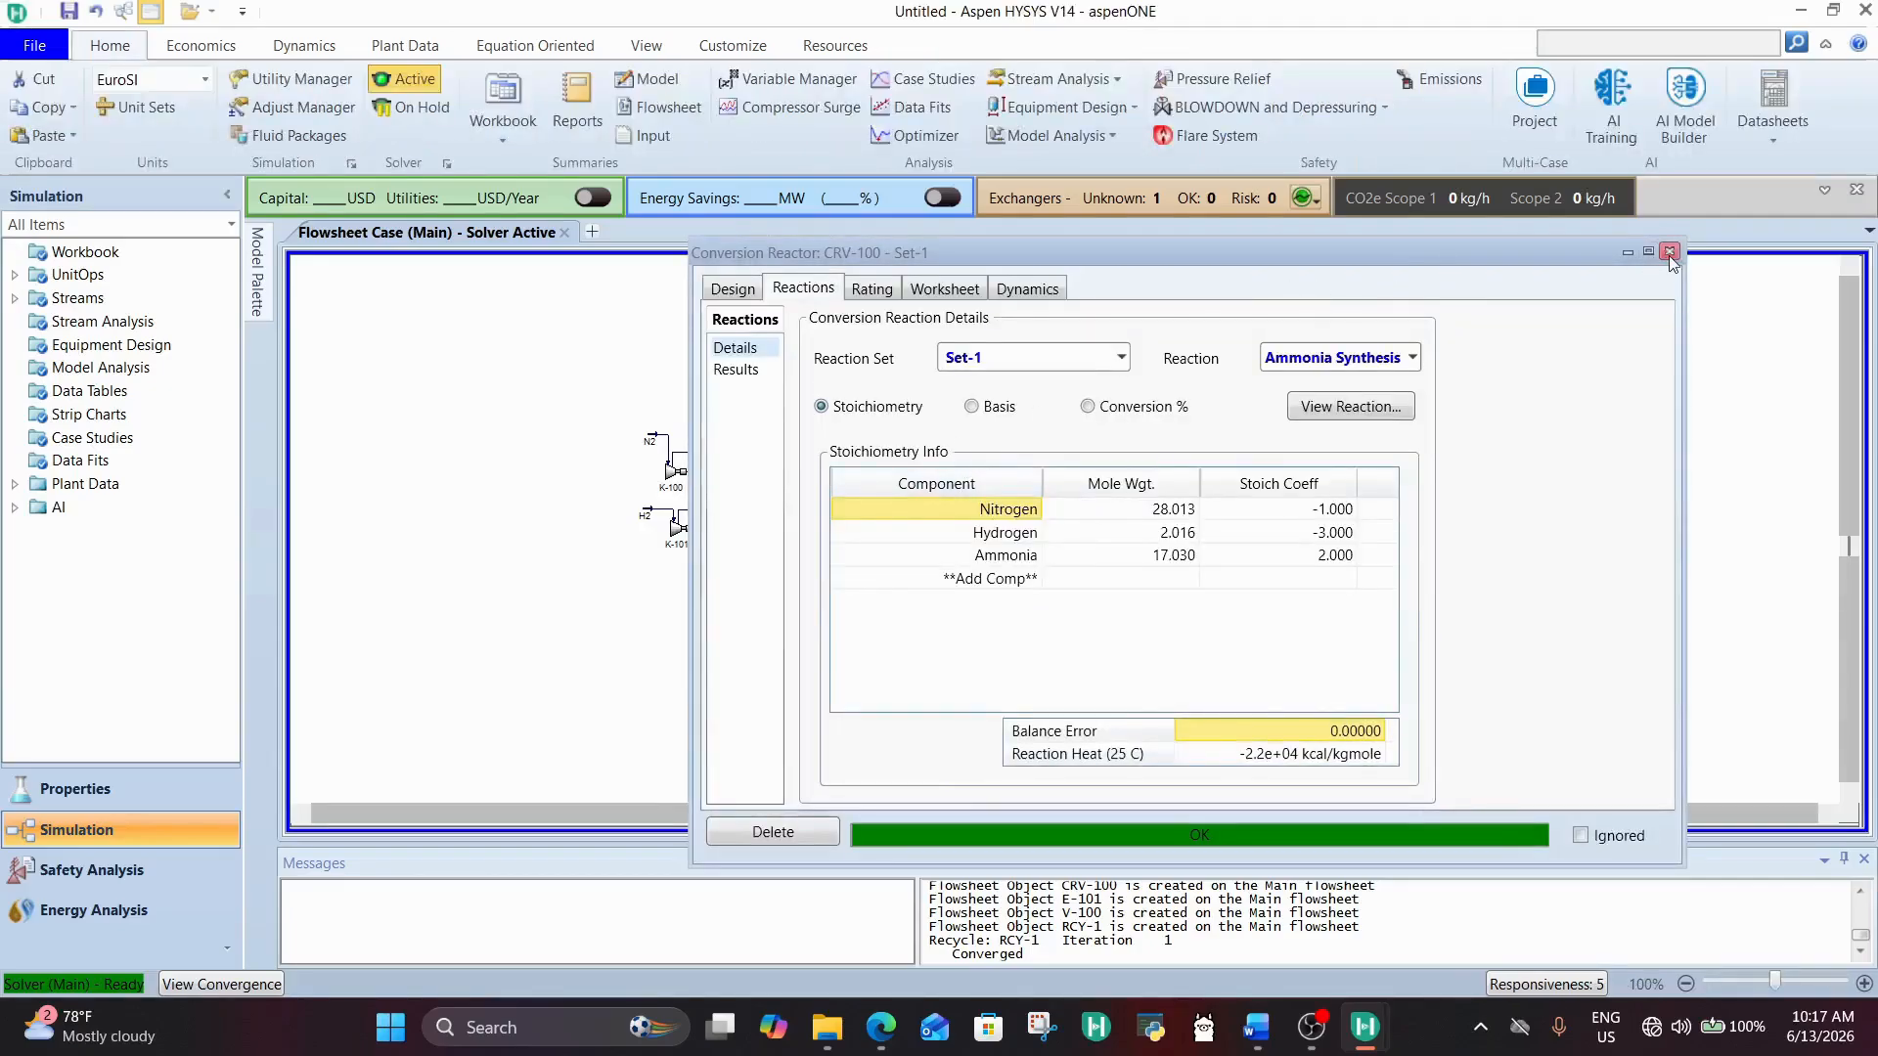
{"action": "left_click", "coordinate": [732, 288]}
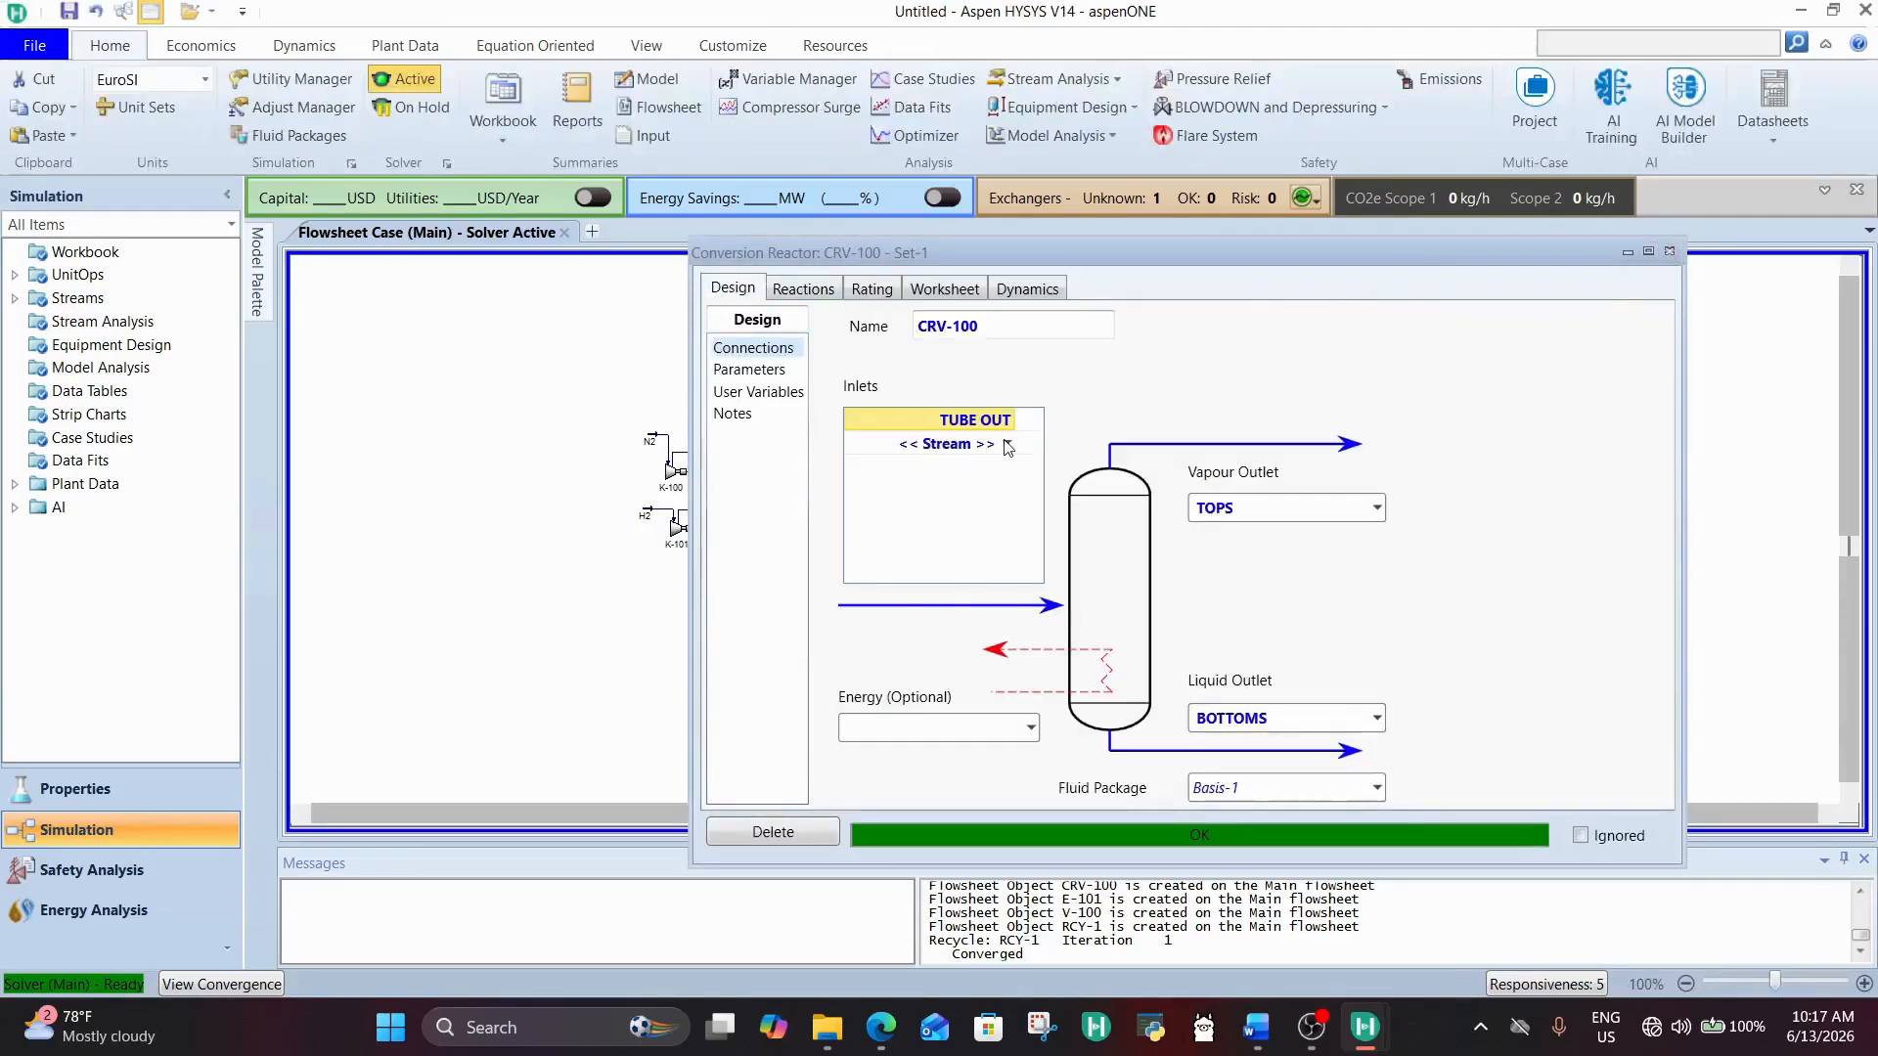
{"action": "left_click", "coordinate": [1008, 443]}
{"action": "left_click", "coordinate": [934, 501]}
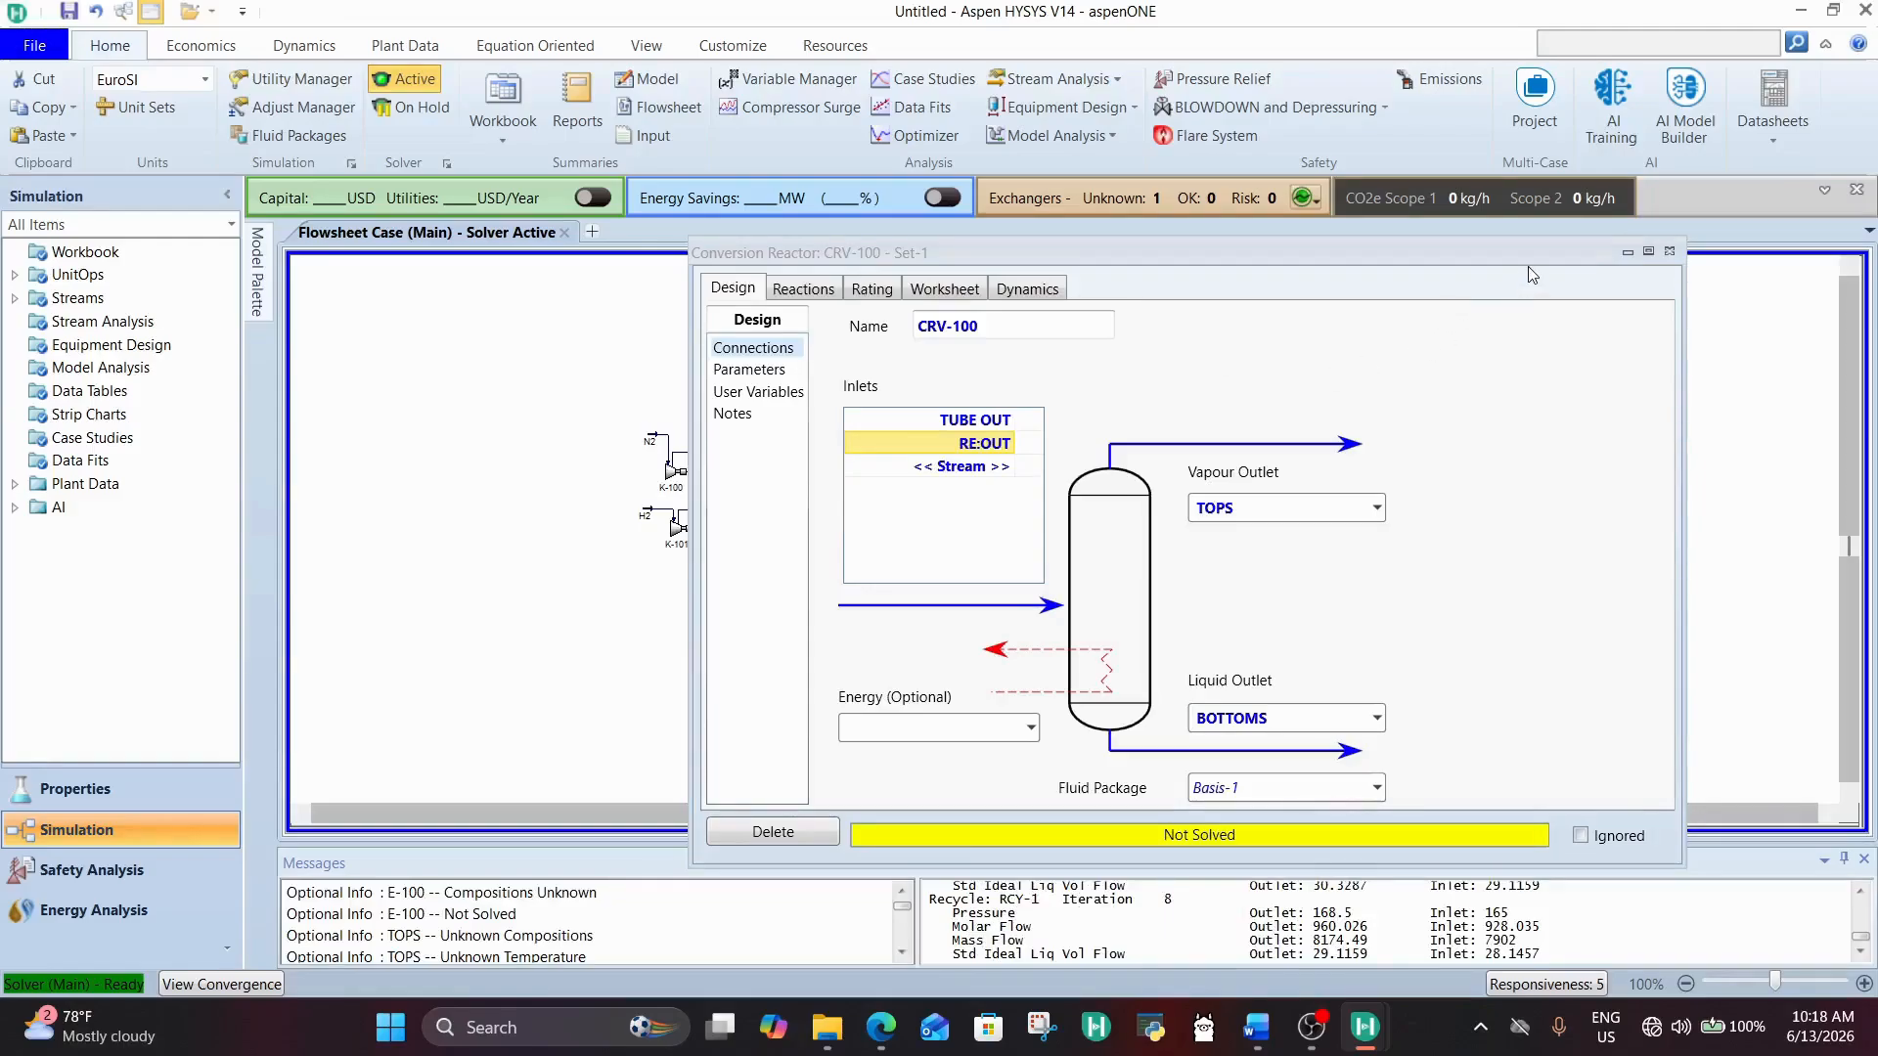
{"action": "left_click", "coordinate": [1669, 251]}
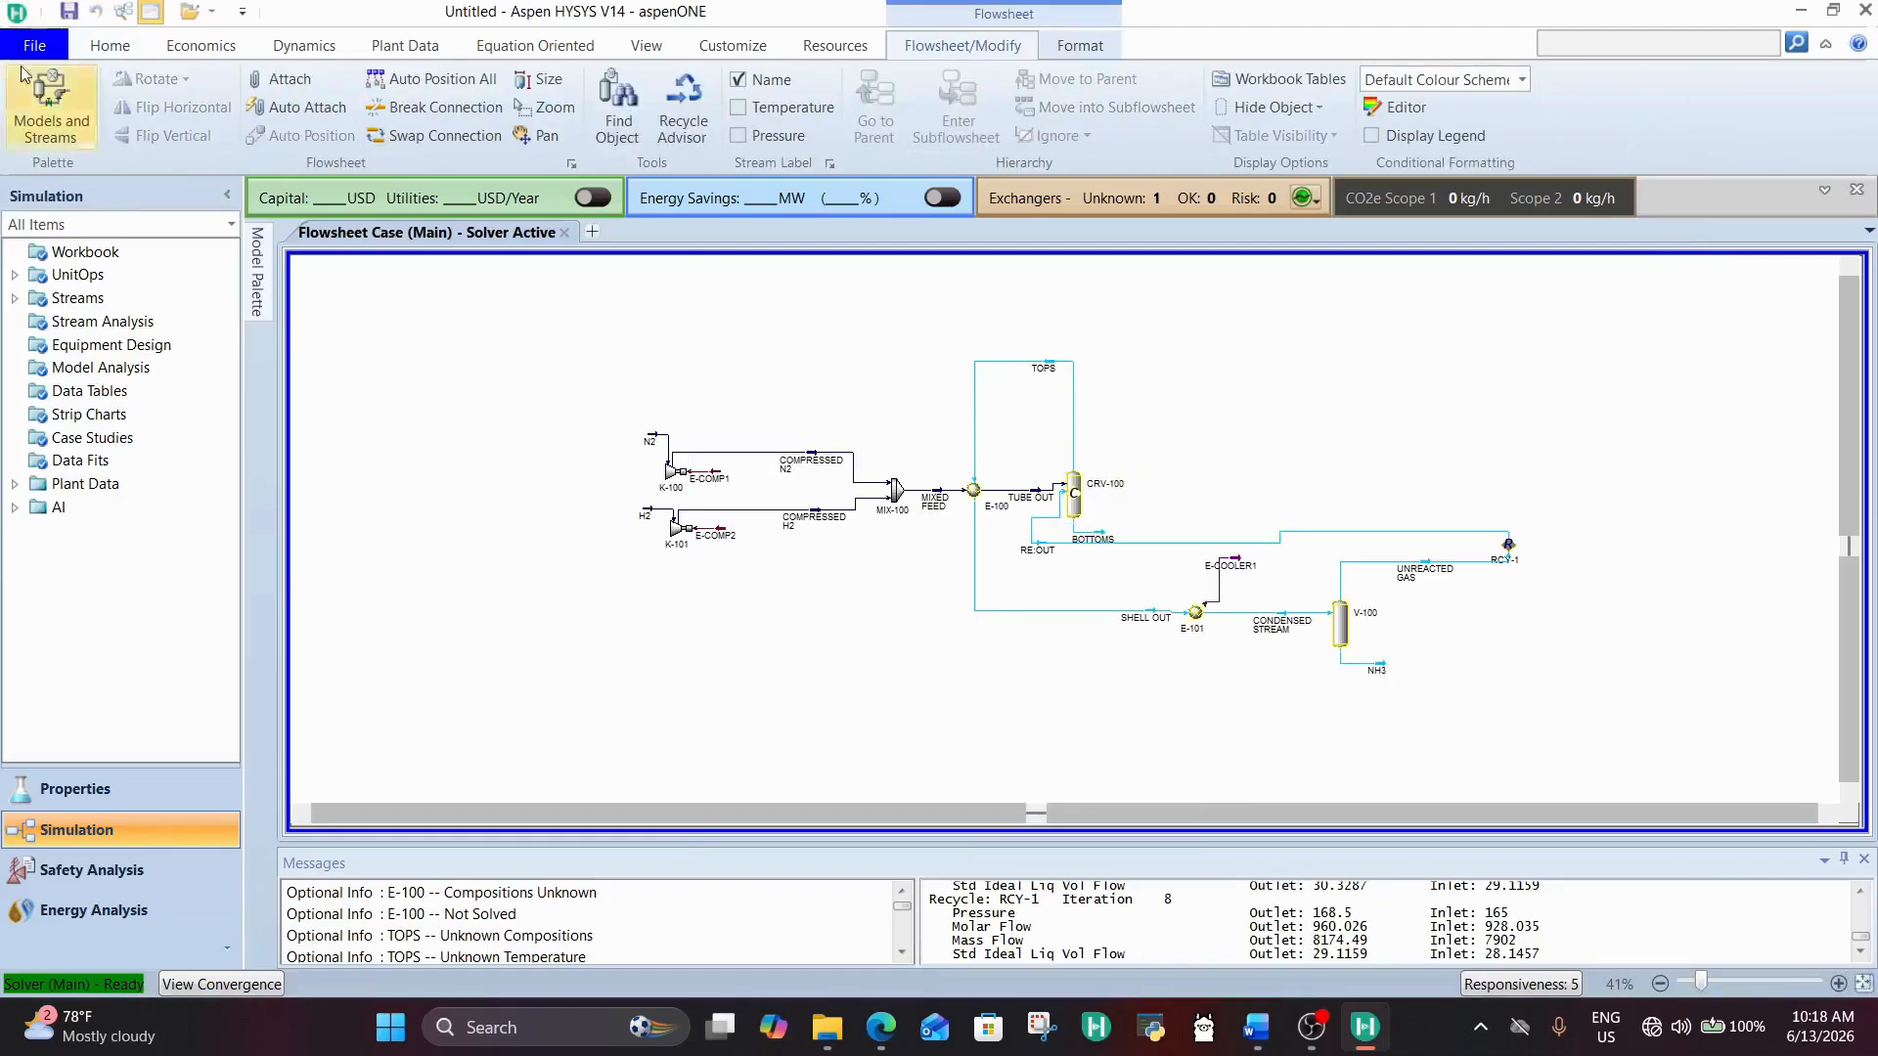
Step: Put the solver on hold and break the connection between recycle RCY-1 and the RE:OUT stream
{"action": "left_click", "coordinate": [110, 45]}
{"action": "left_click", "coordinate": [416, 107]}
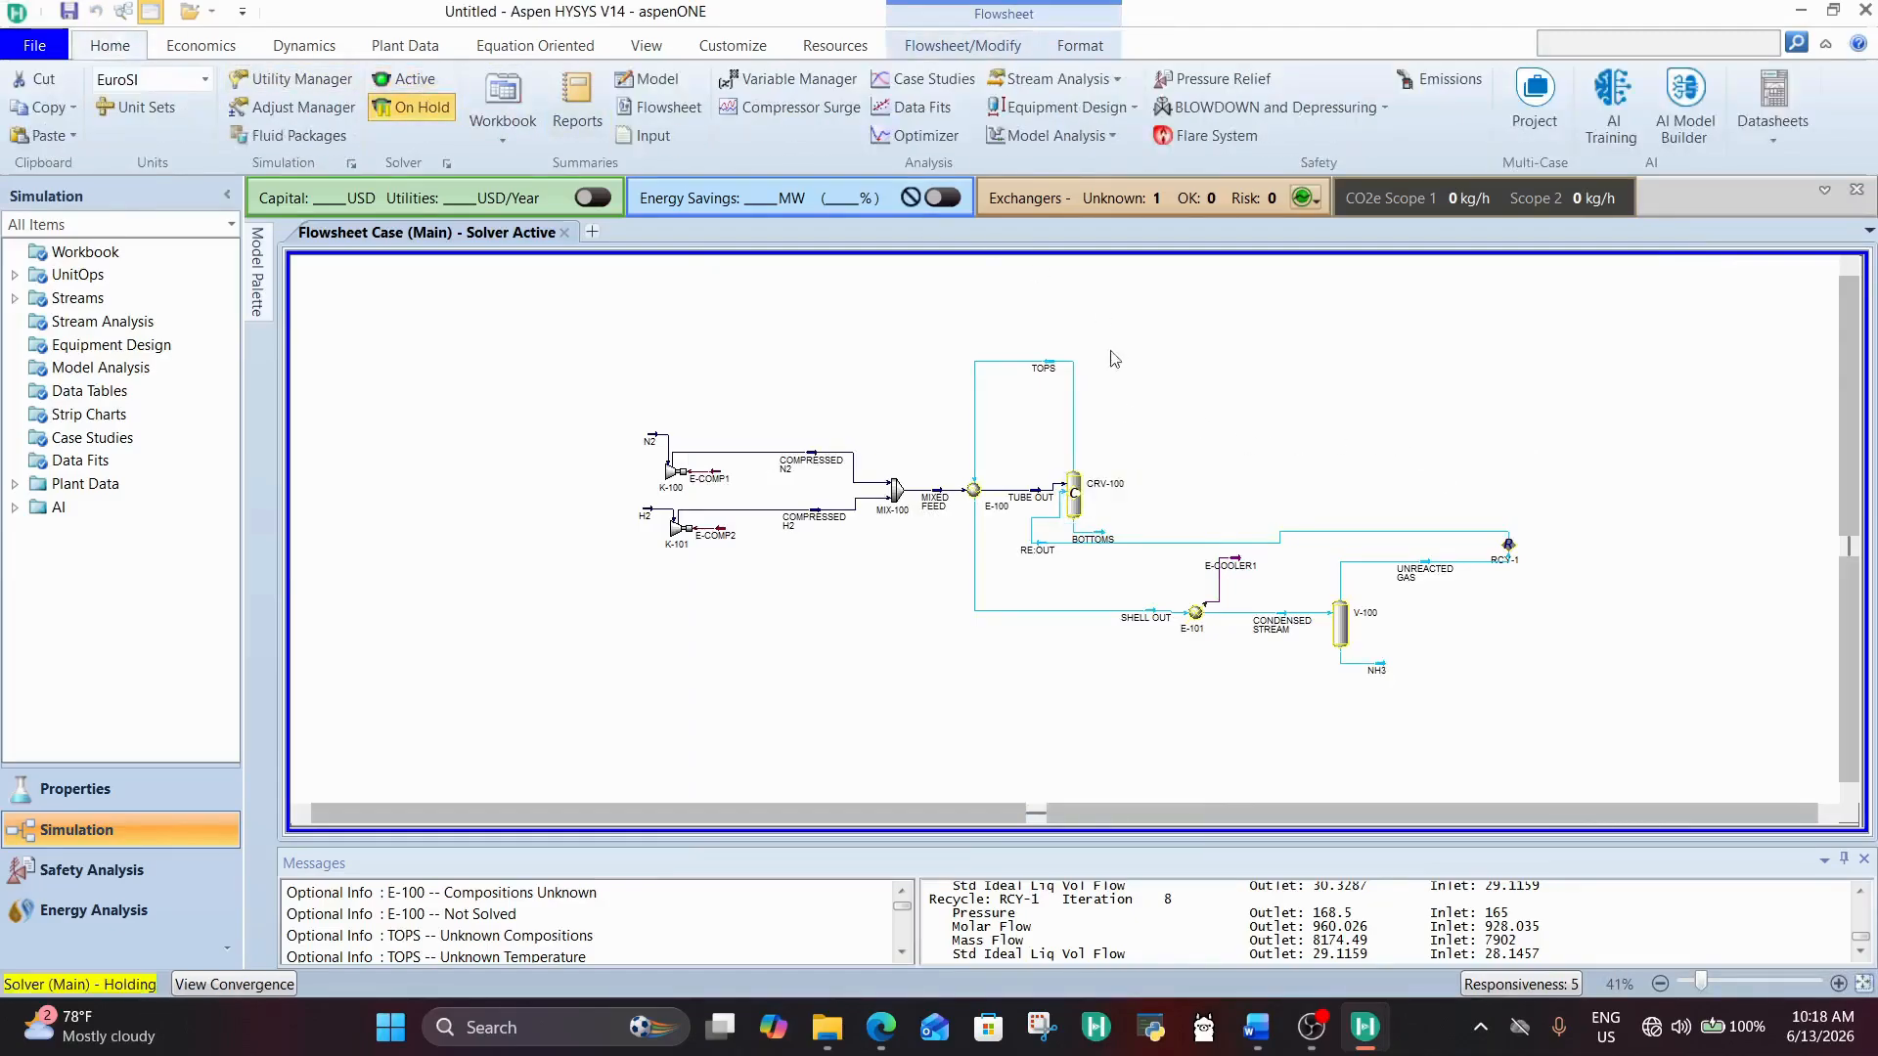
{"action": "right_click", "coordinate": [1044, 515]}
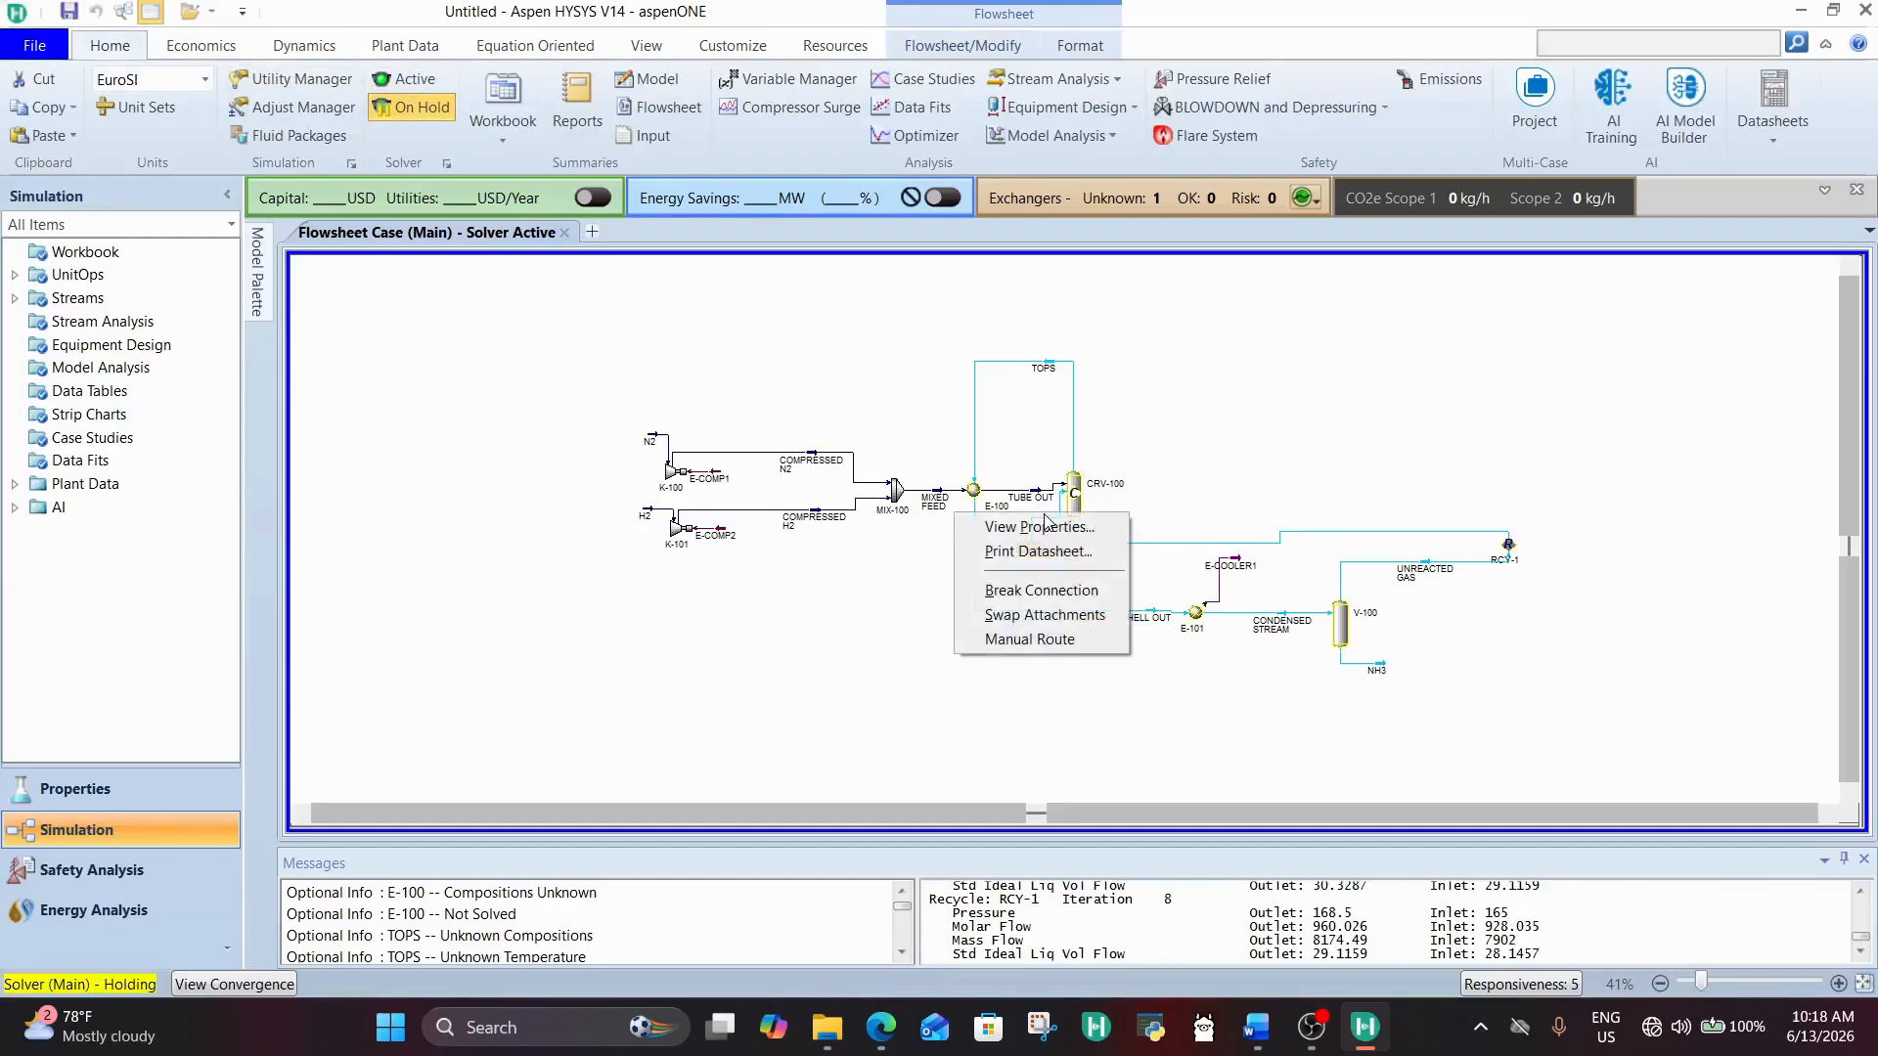
{"action": "left_click", "coordinate": [1053, 592]}
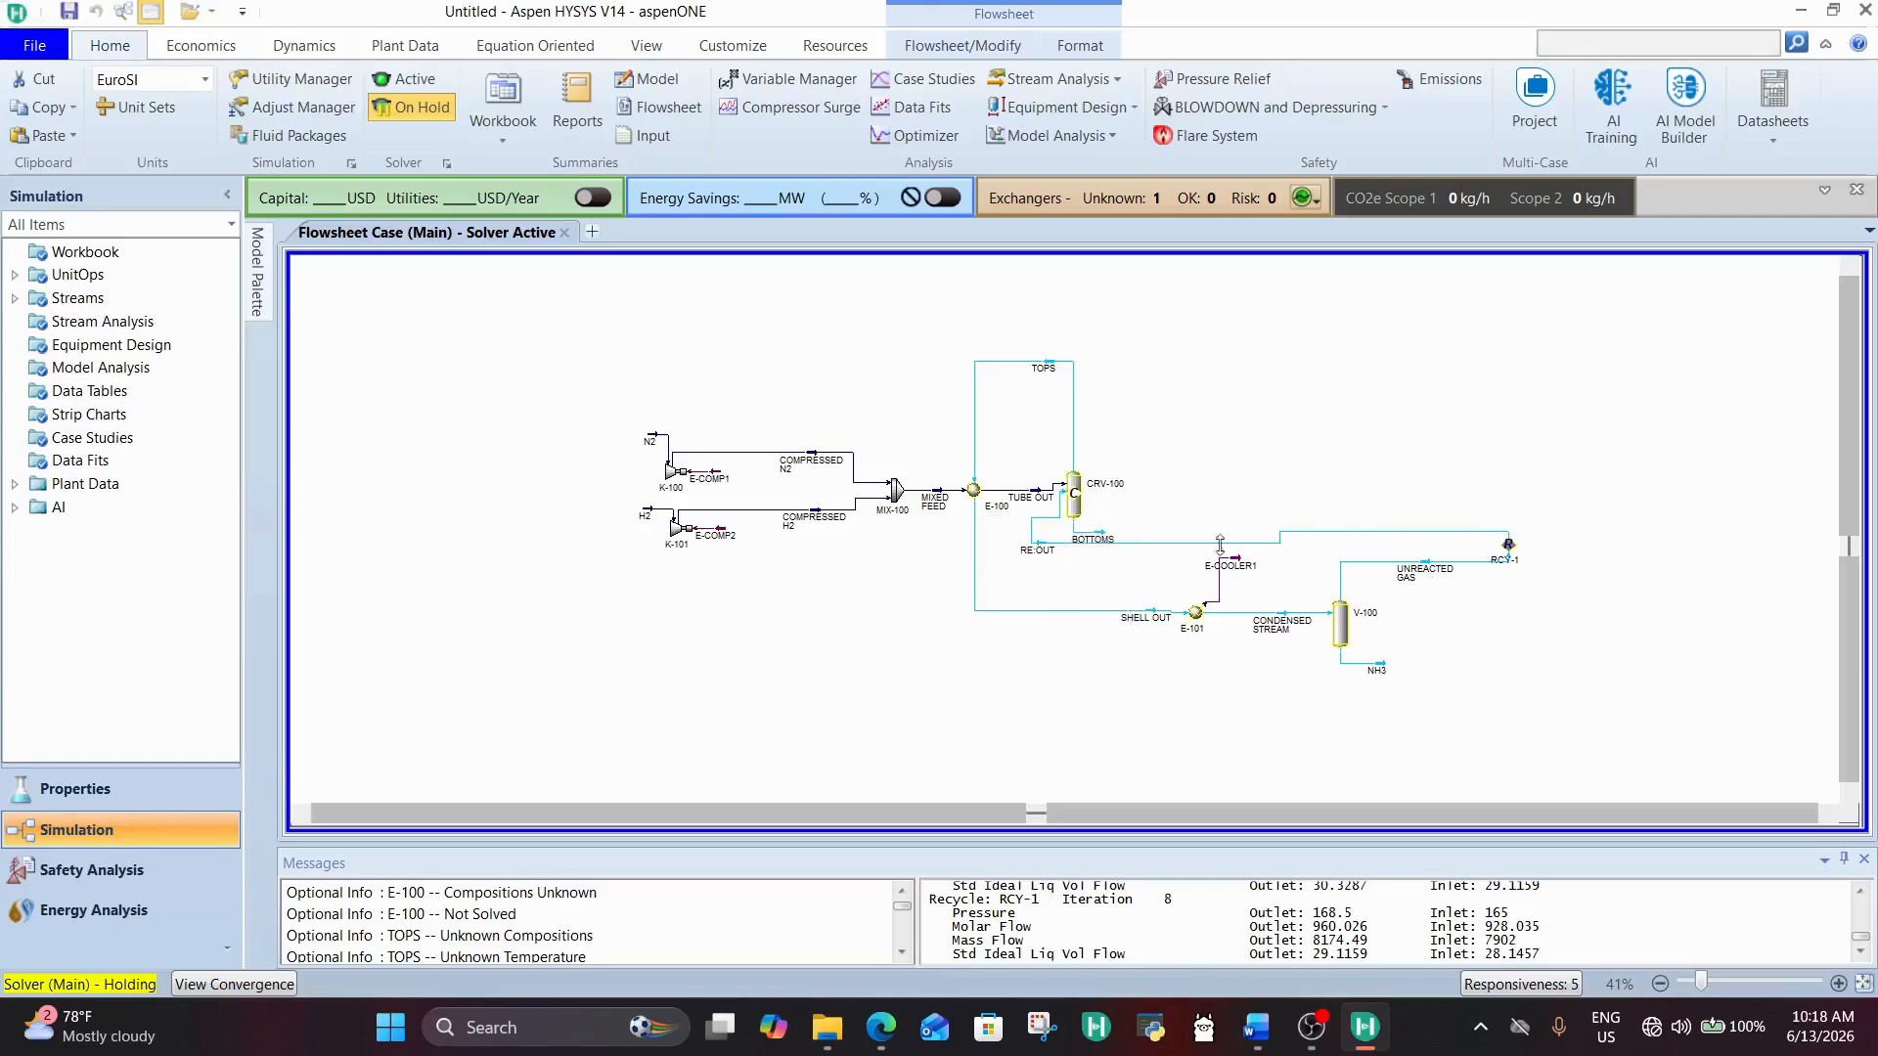
{"action": "right_click", "coordinate": [1079, 536]}
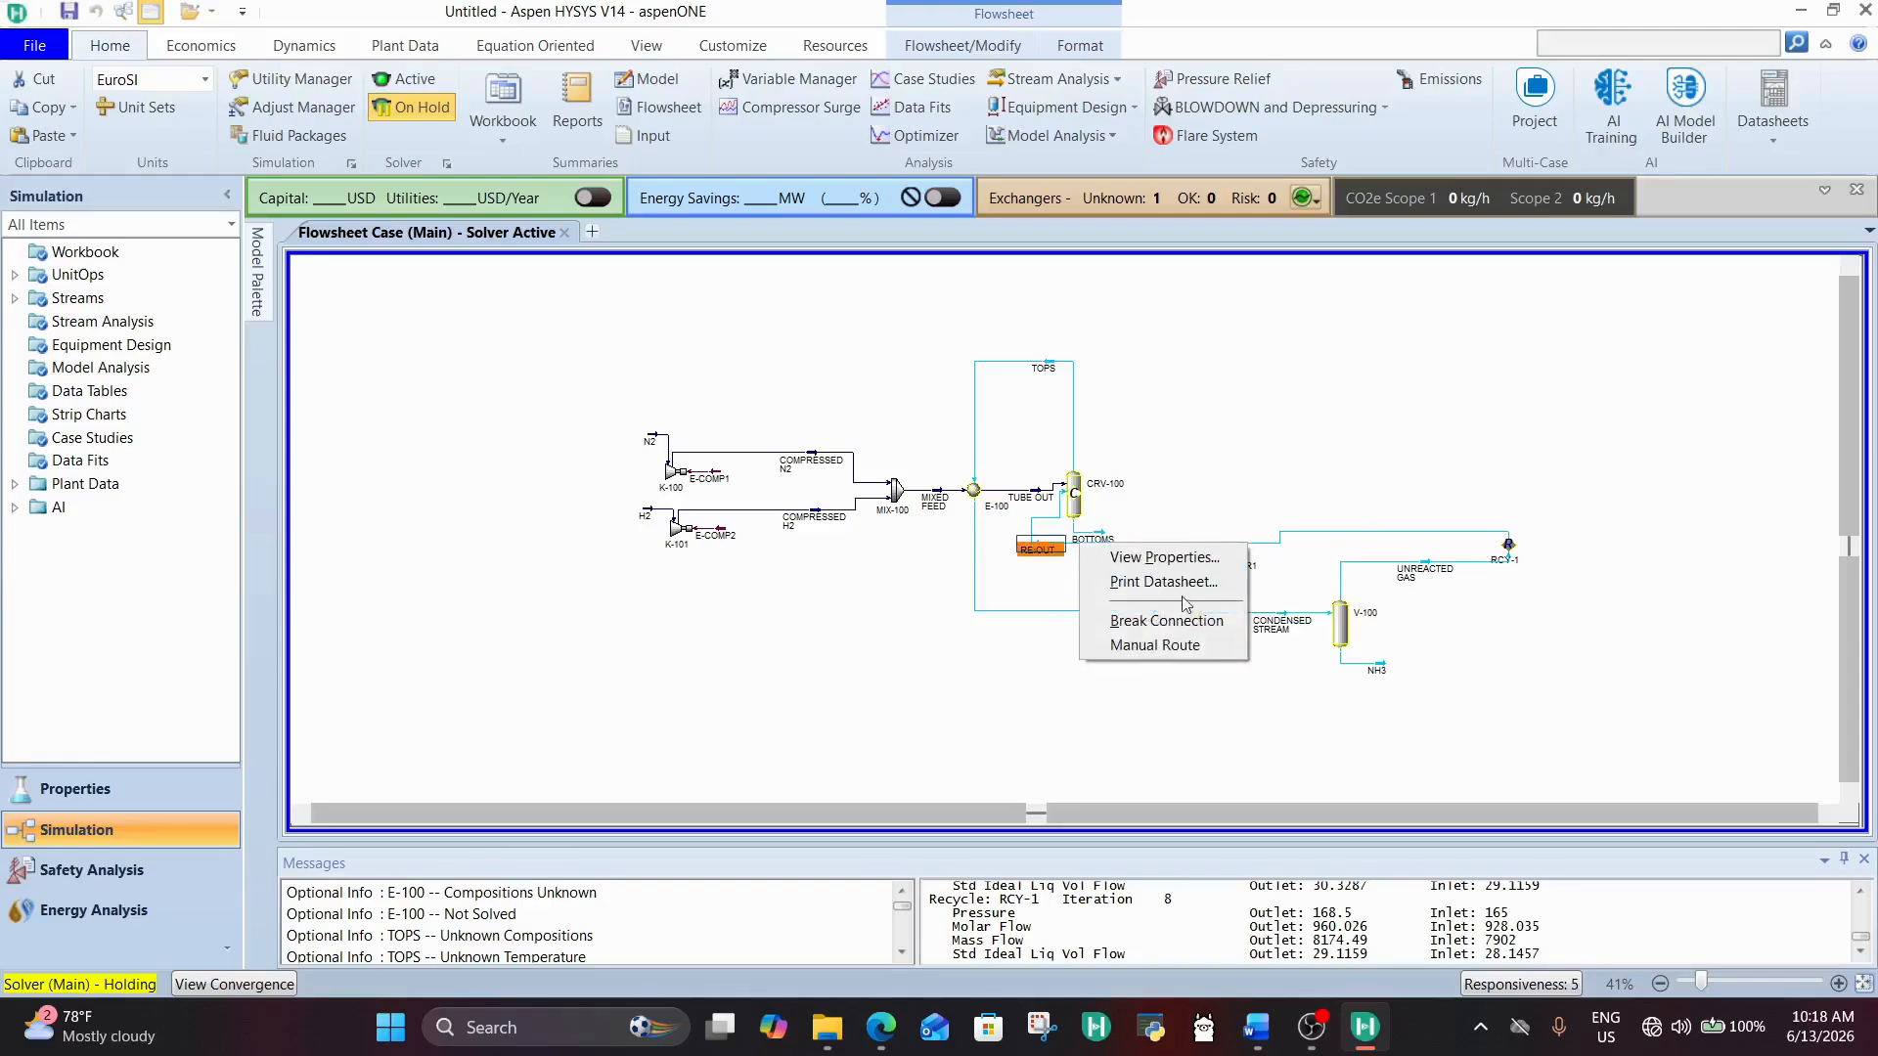
{"action": "left_click", "coordinate": [1144, 620]}
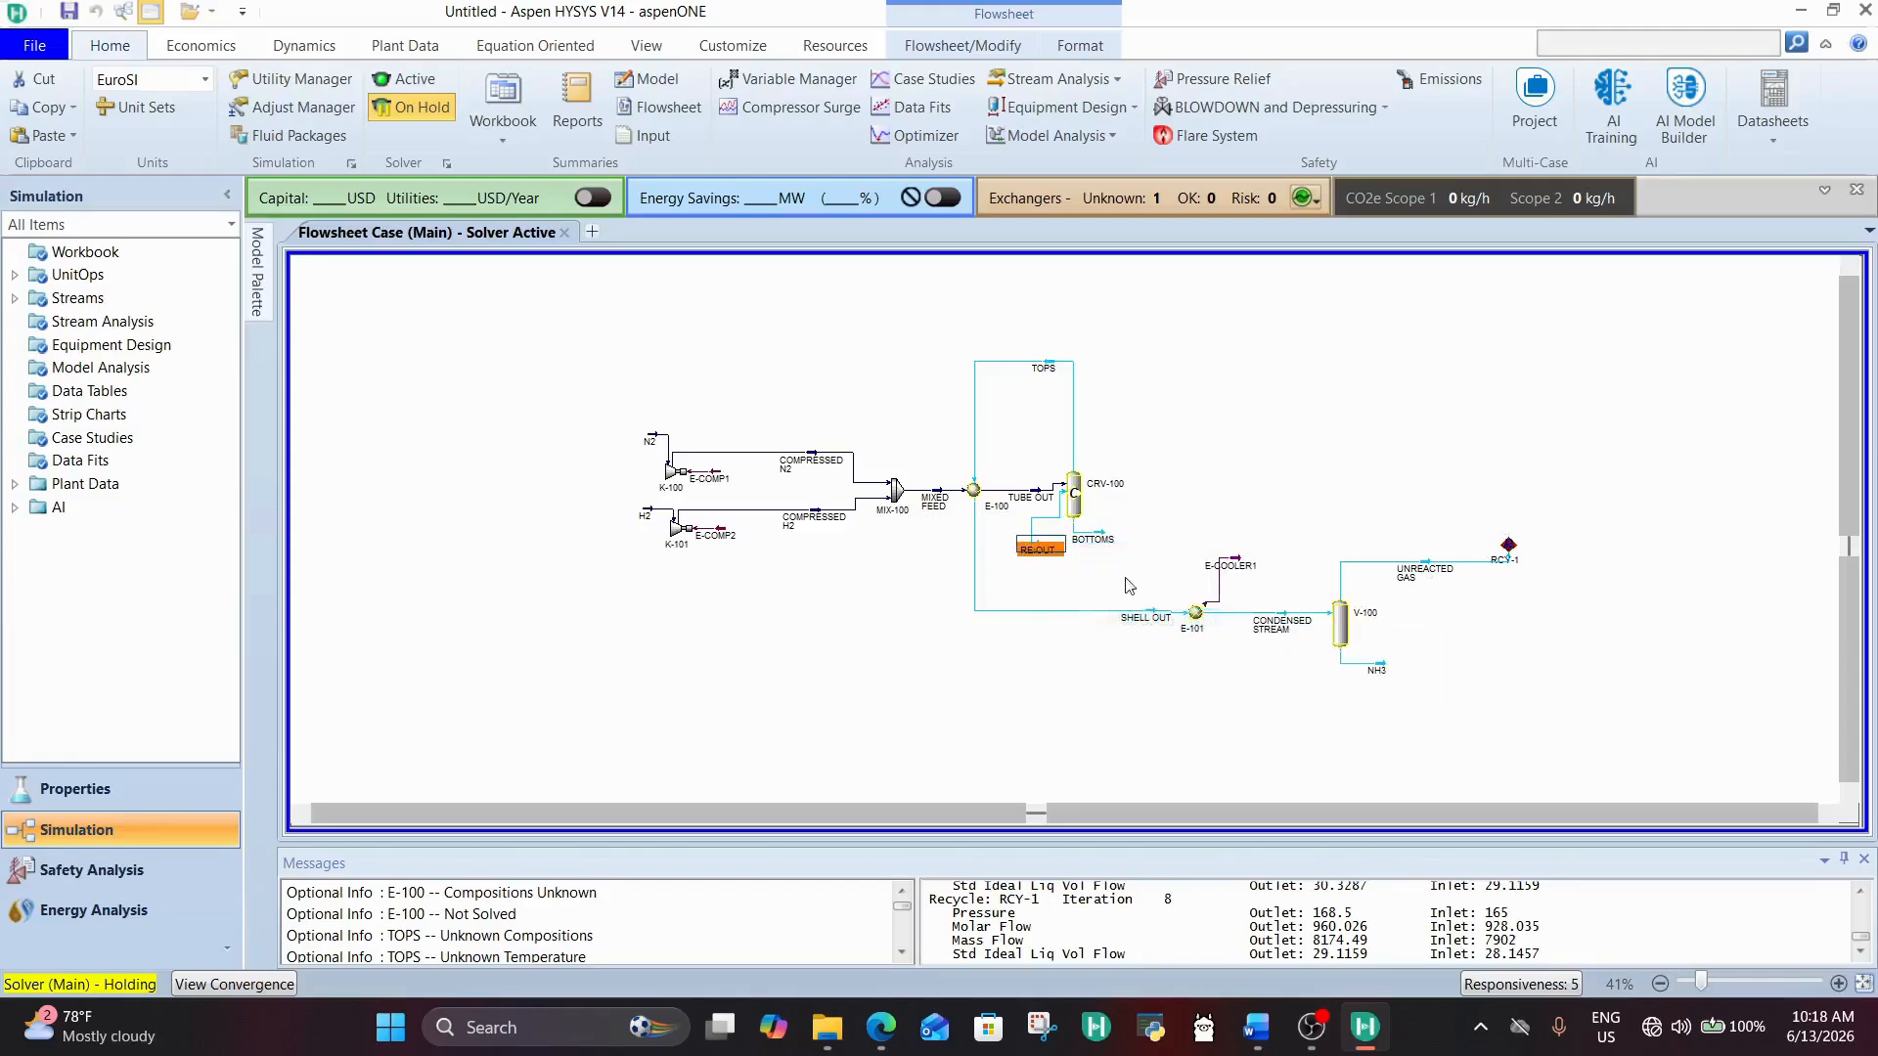
Step: Delete the RE:OUT stream from the flowsheet and set the solver back to active
{"action": "left_click", "coordinate": [1039, 550]}
{"action": "key", "text": "Delete"}
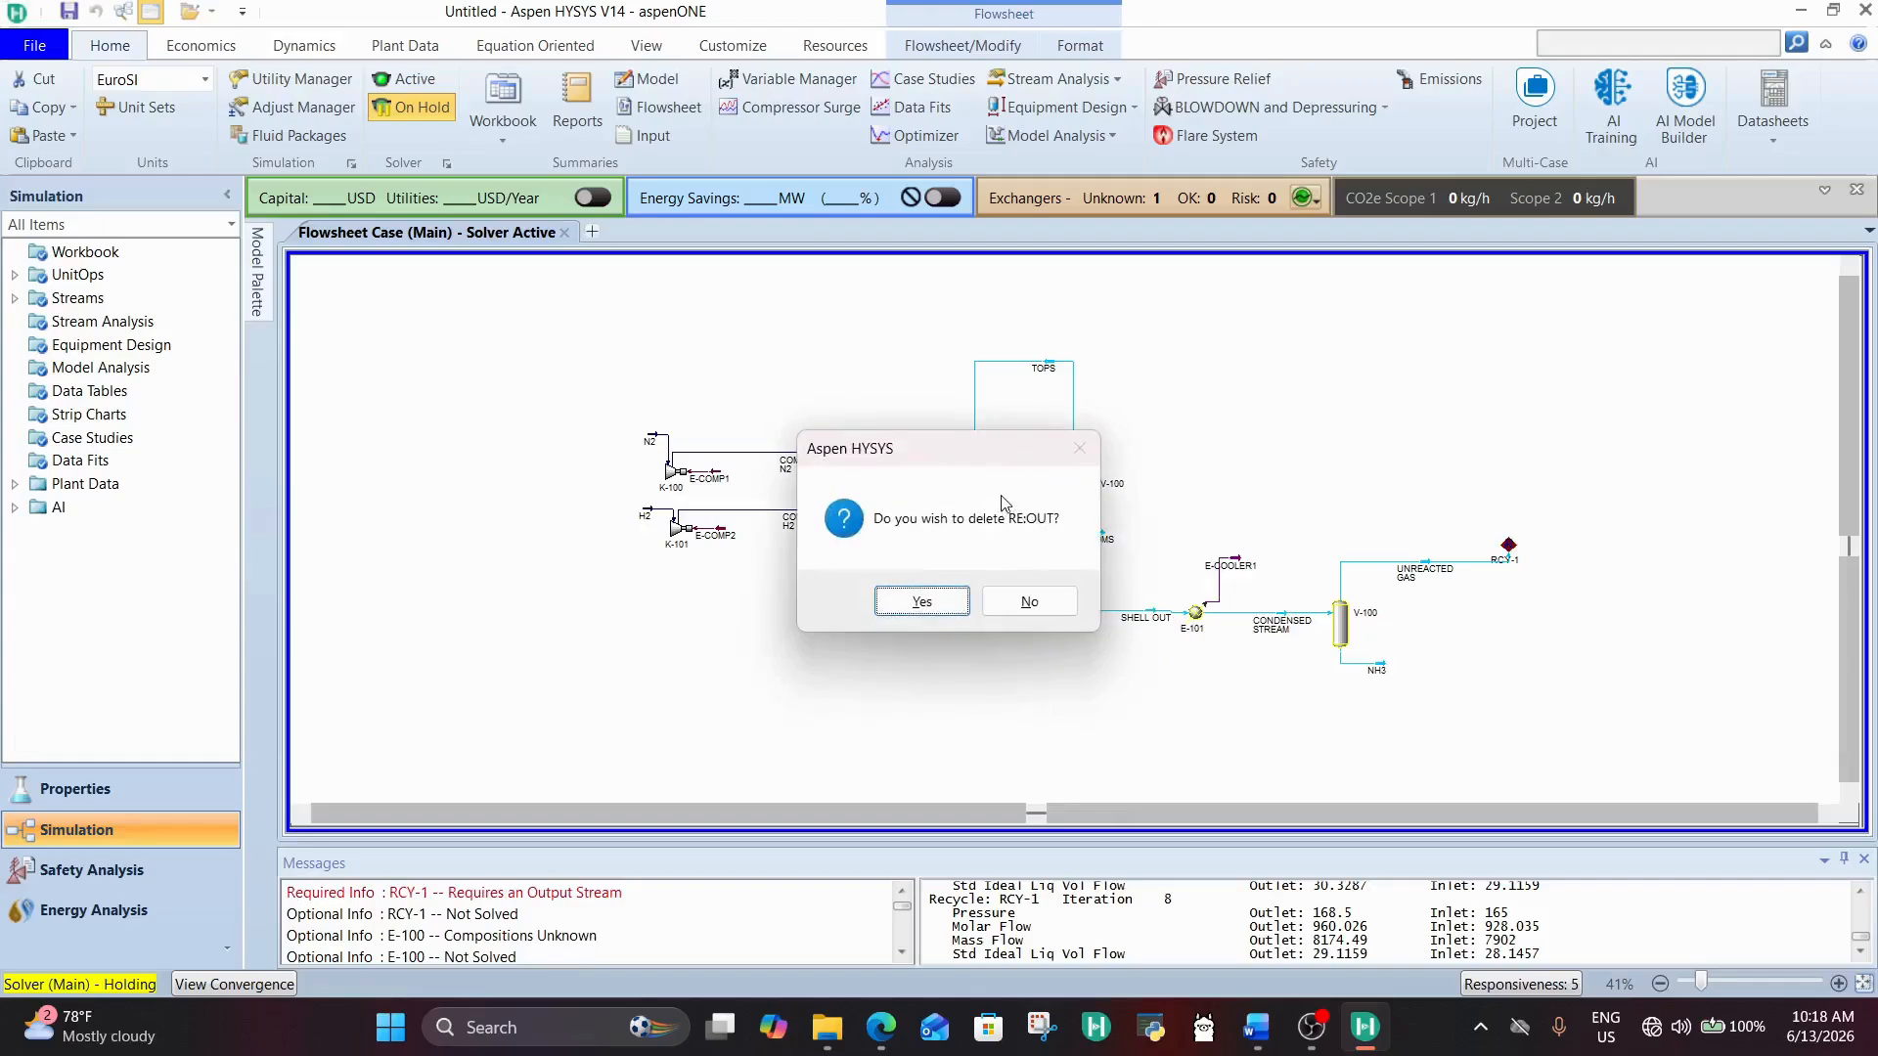
{"action": "left_click", "coordinate": [920, 603]}
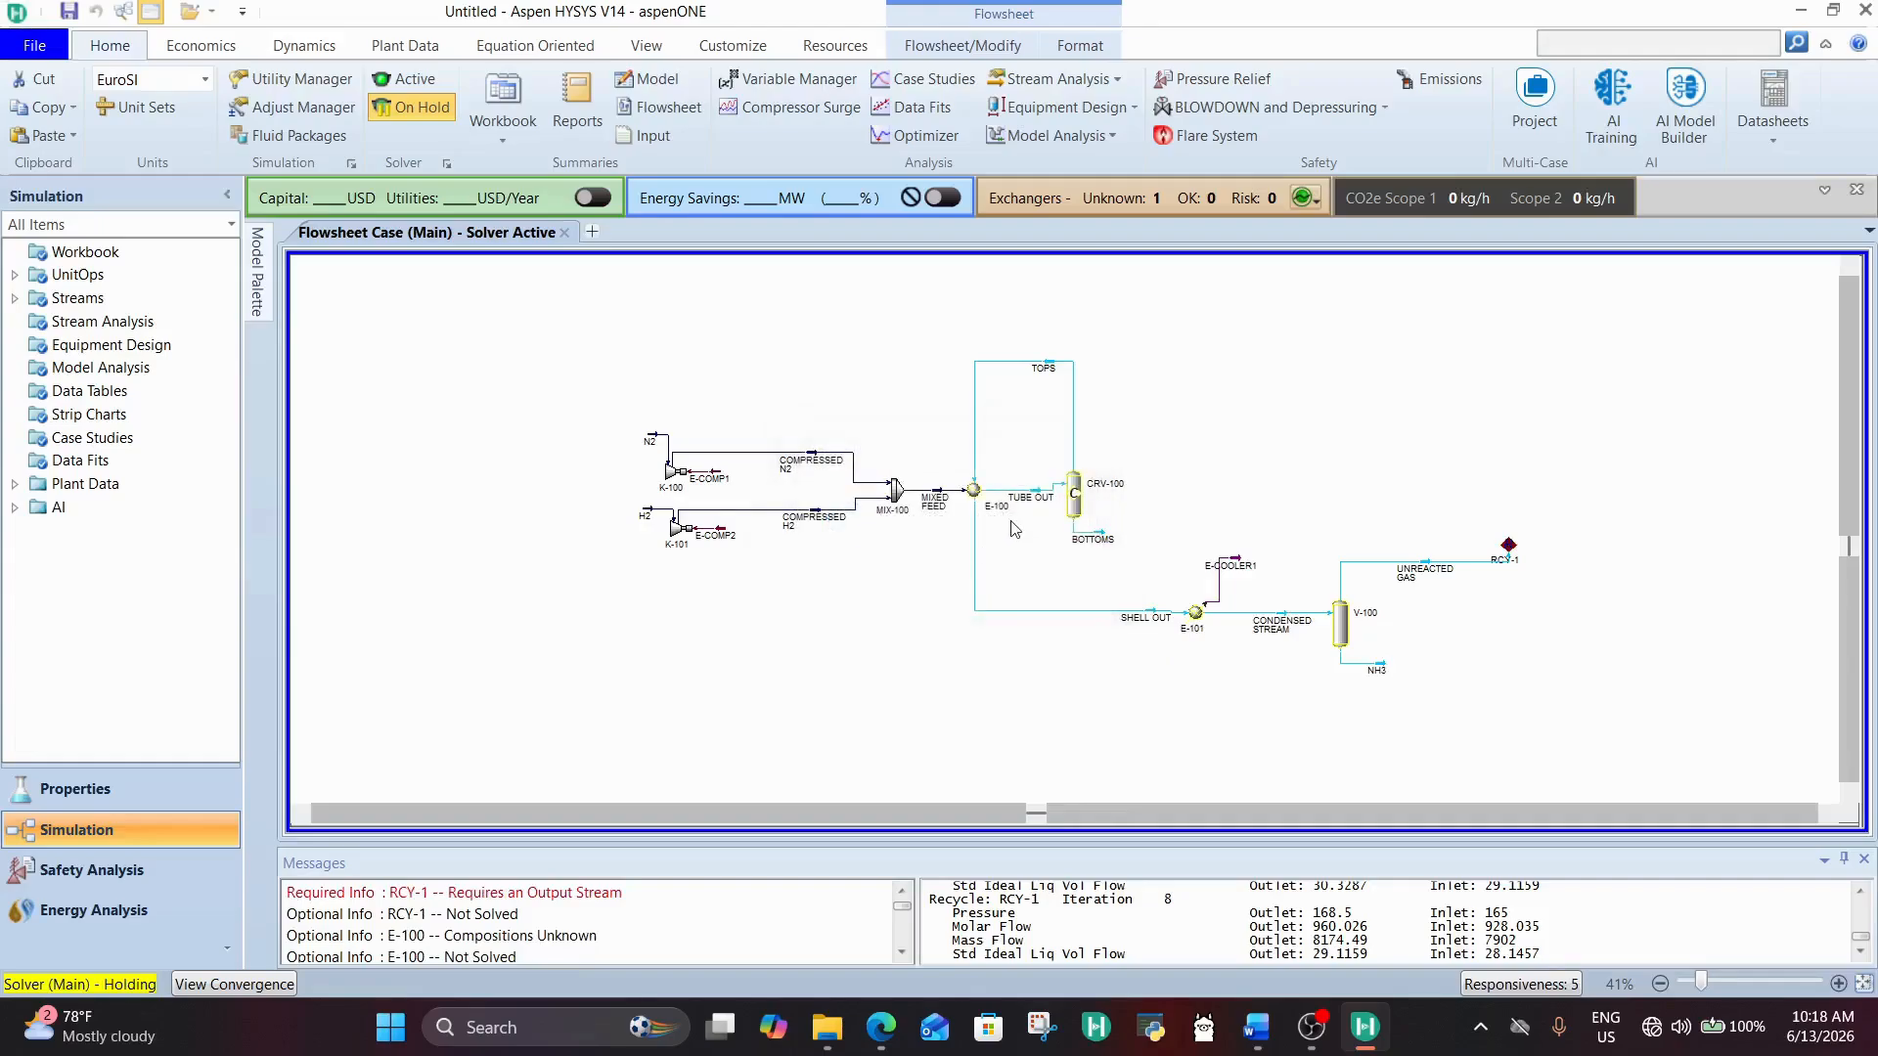
{"action": "left_click", "coordinate": [411, 81]}
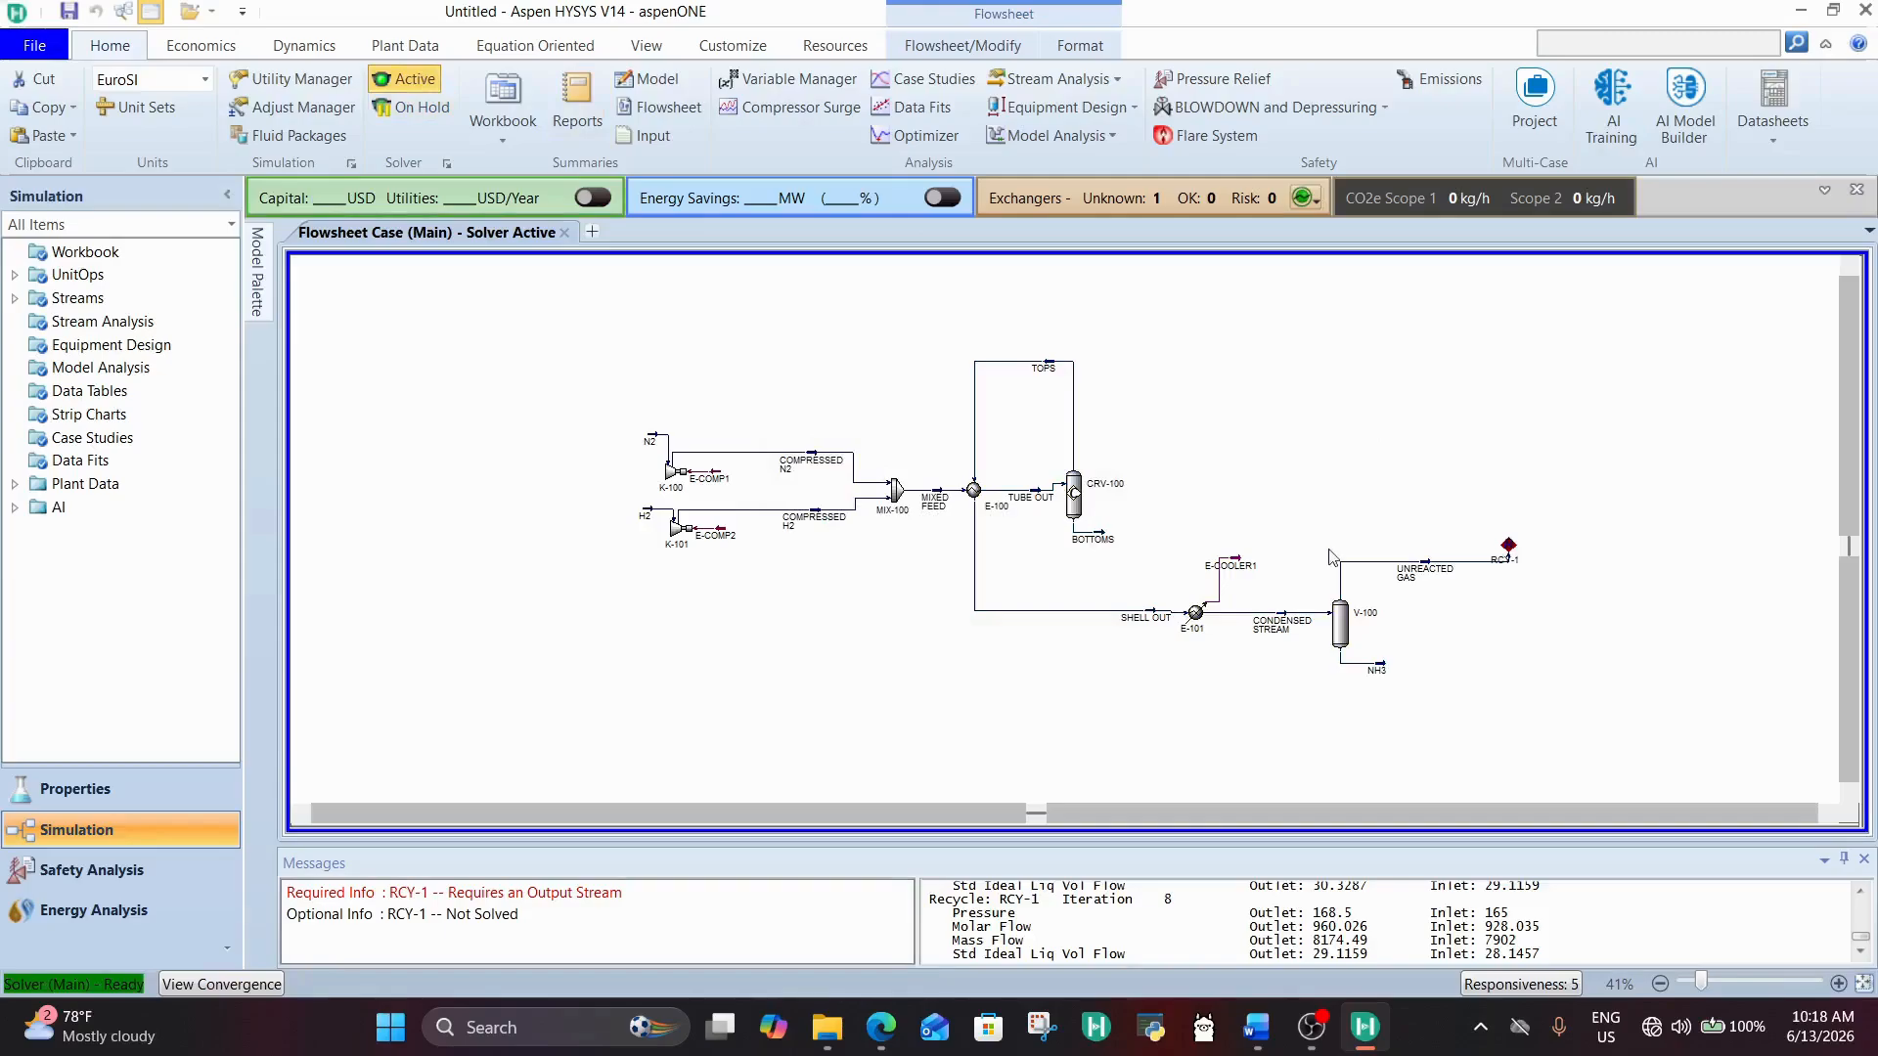
Step: Check the composition and conditions of the TOPS stream, including its temperature, and close its window
{"action": "double_click", "coordinate": [1044, 368]}
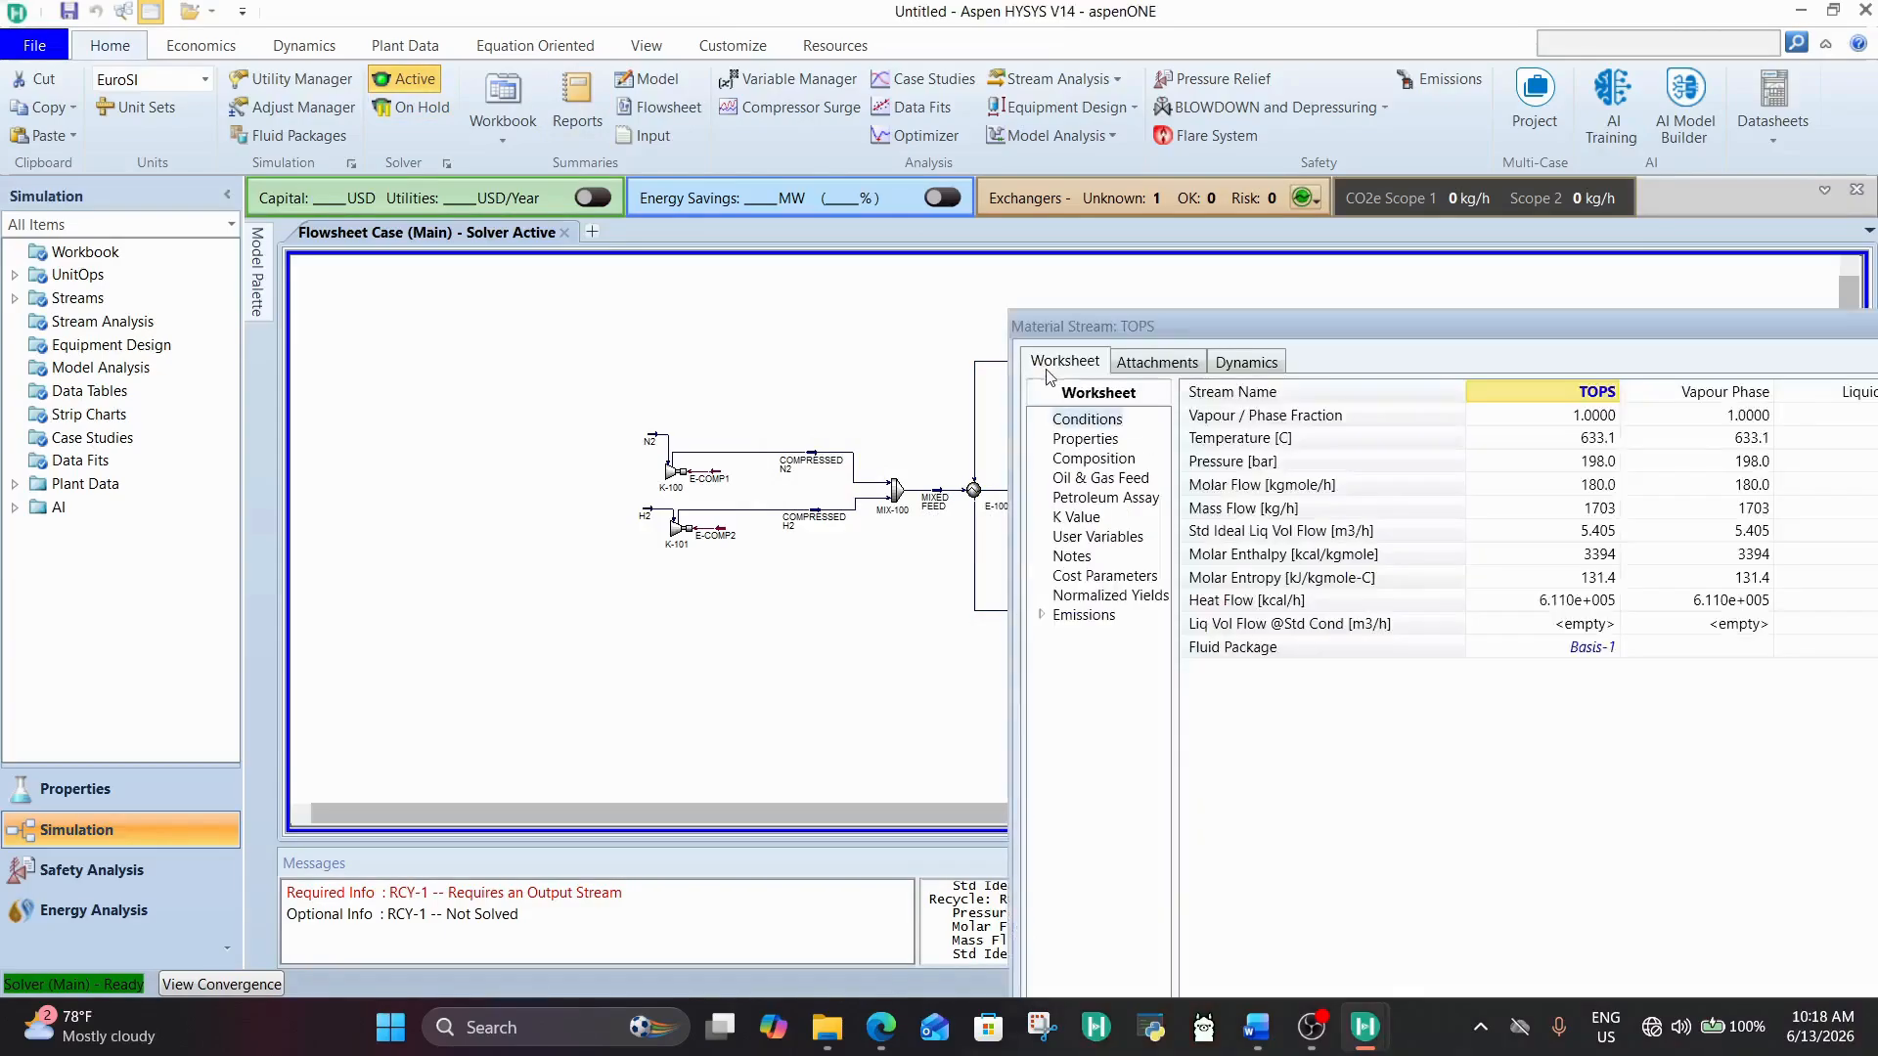
{"action": "left_click", "coordinate": [1112, 462]}
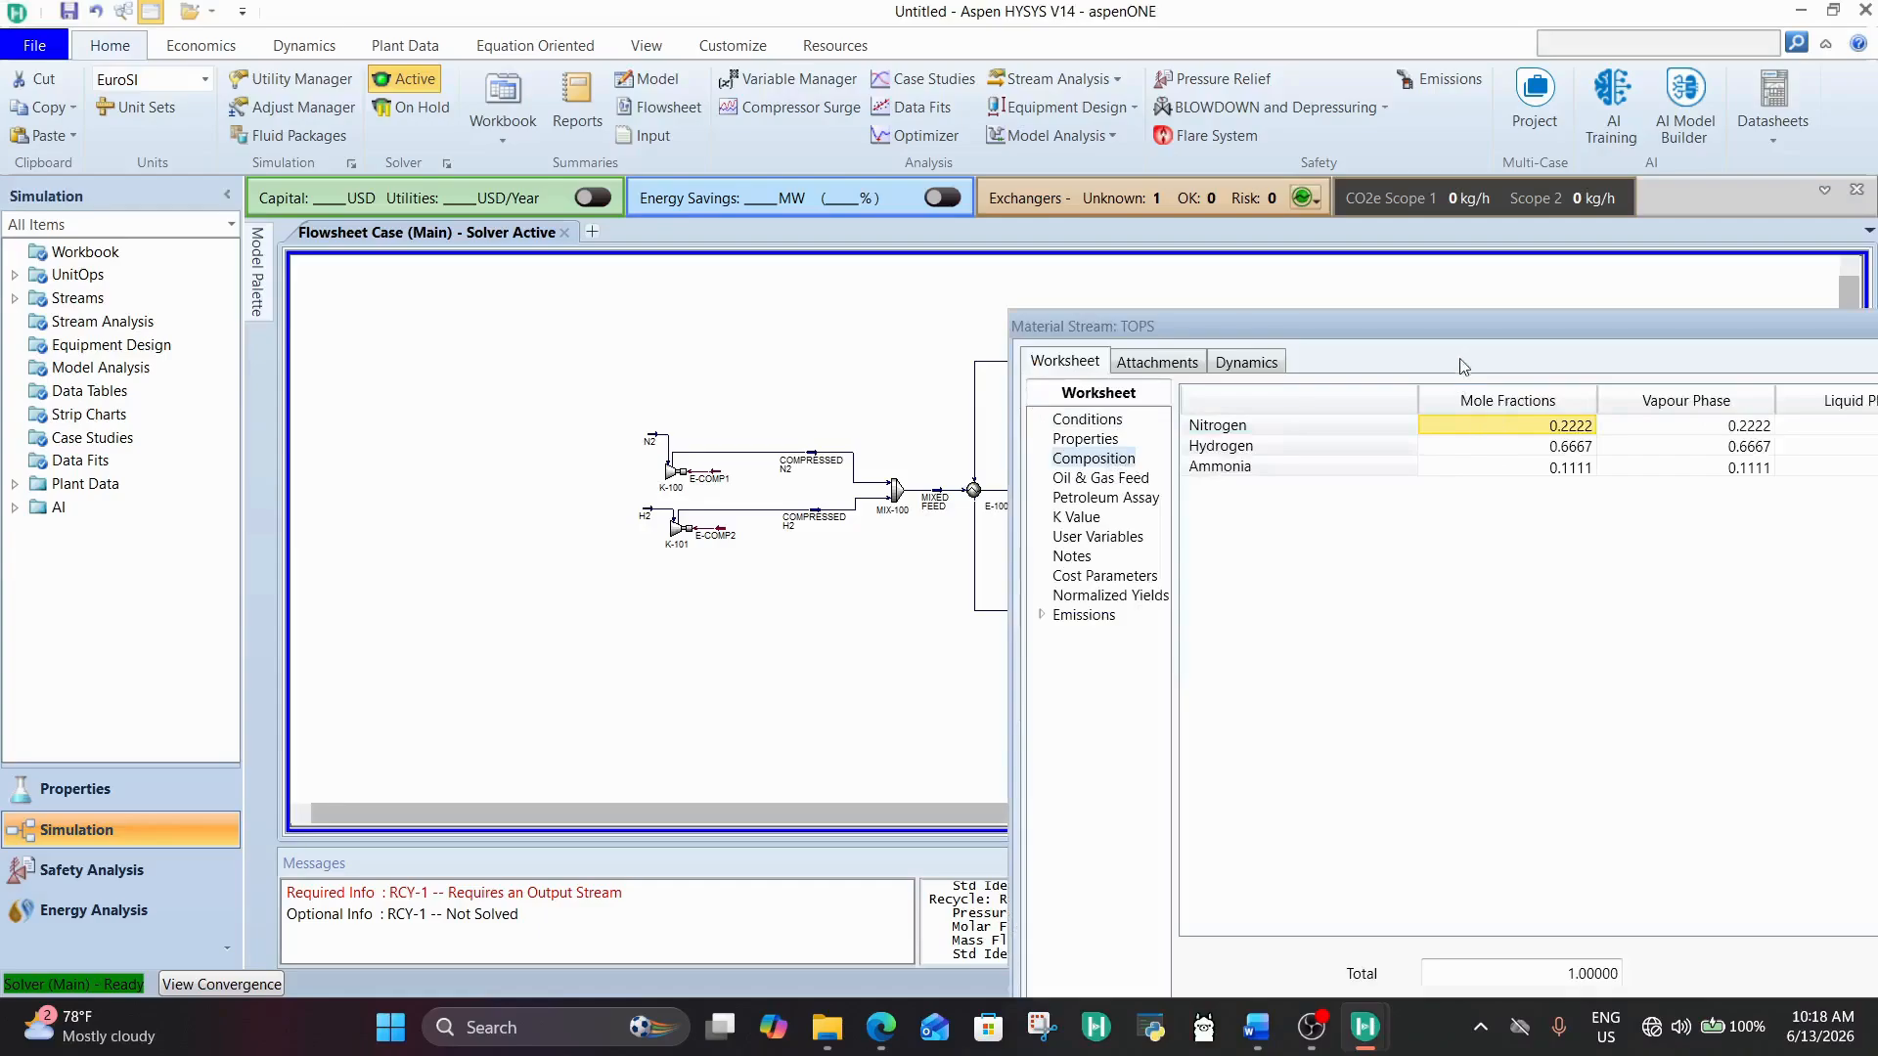
{"action": "left_click_drag", "start_coordinate": [1470, 330], "coordinate": [1002, 295]}
{"action": "left_click", "coordinate": [748, 337]}
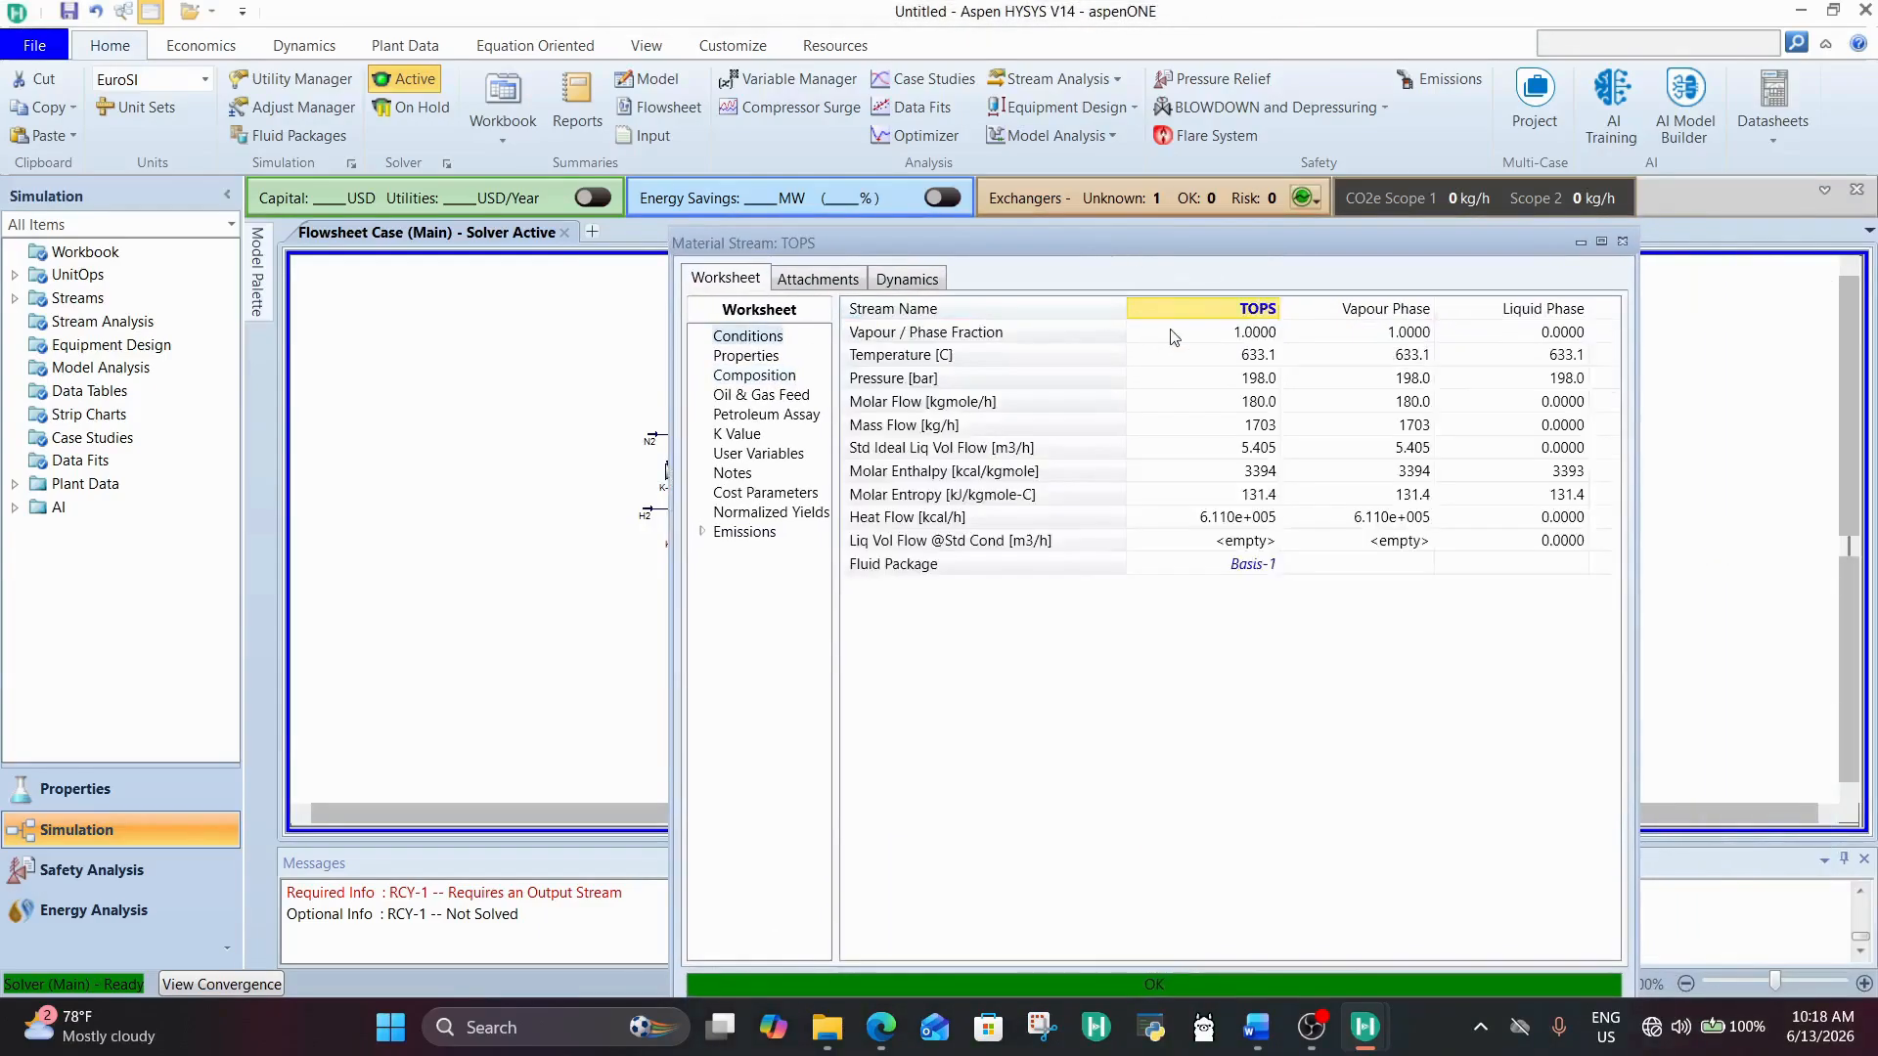
{"action": "left_click", "coordinate": [1244, 355]}
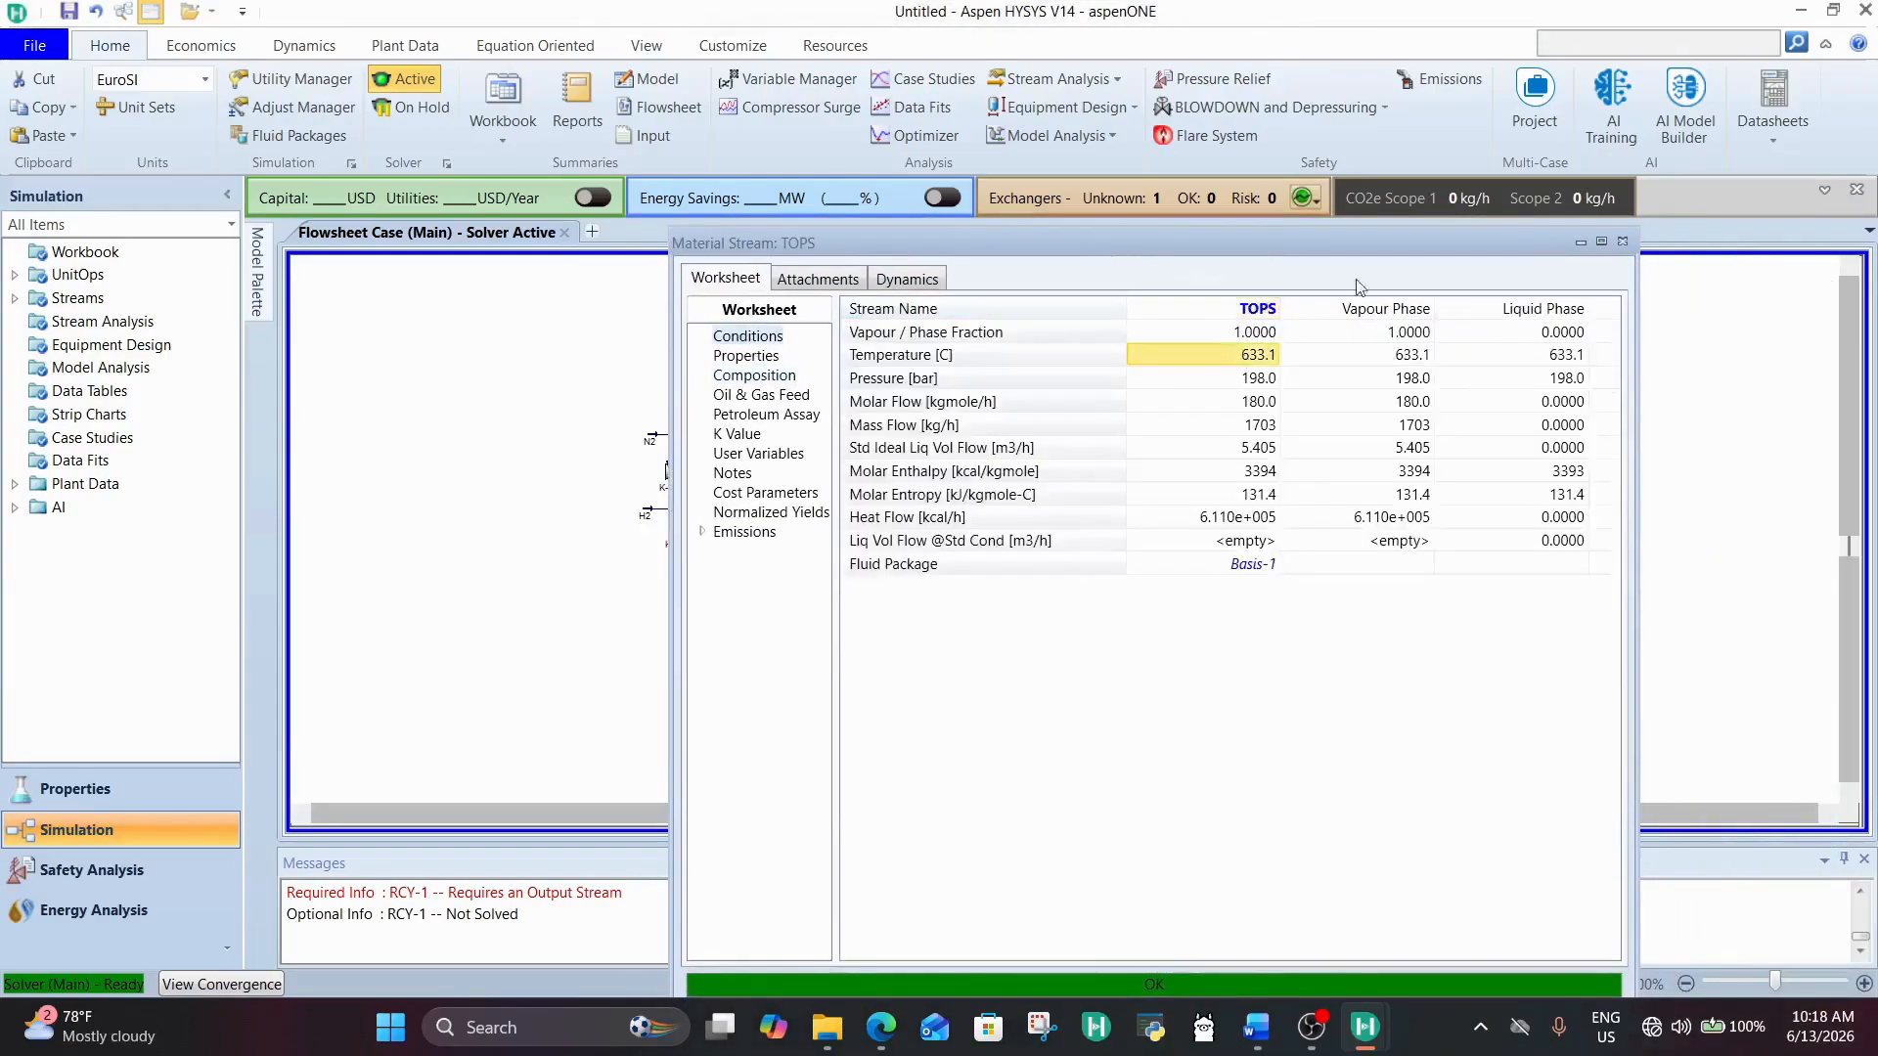
{"action": "left_click", "coordinate": [1622, 240]}
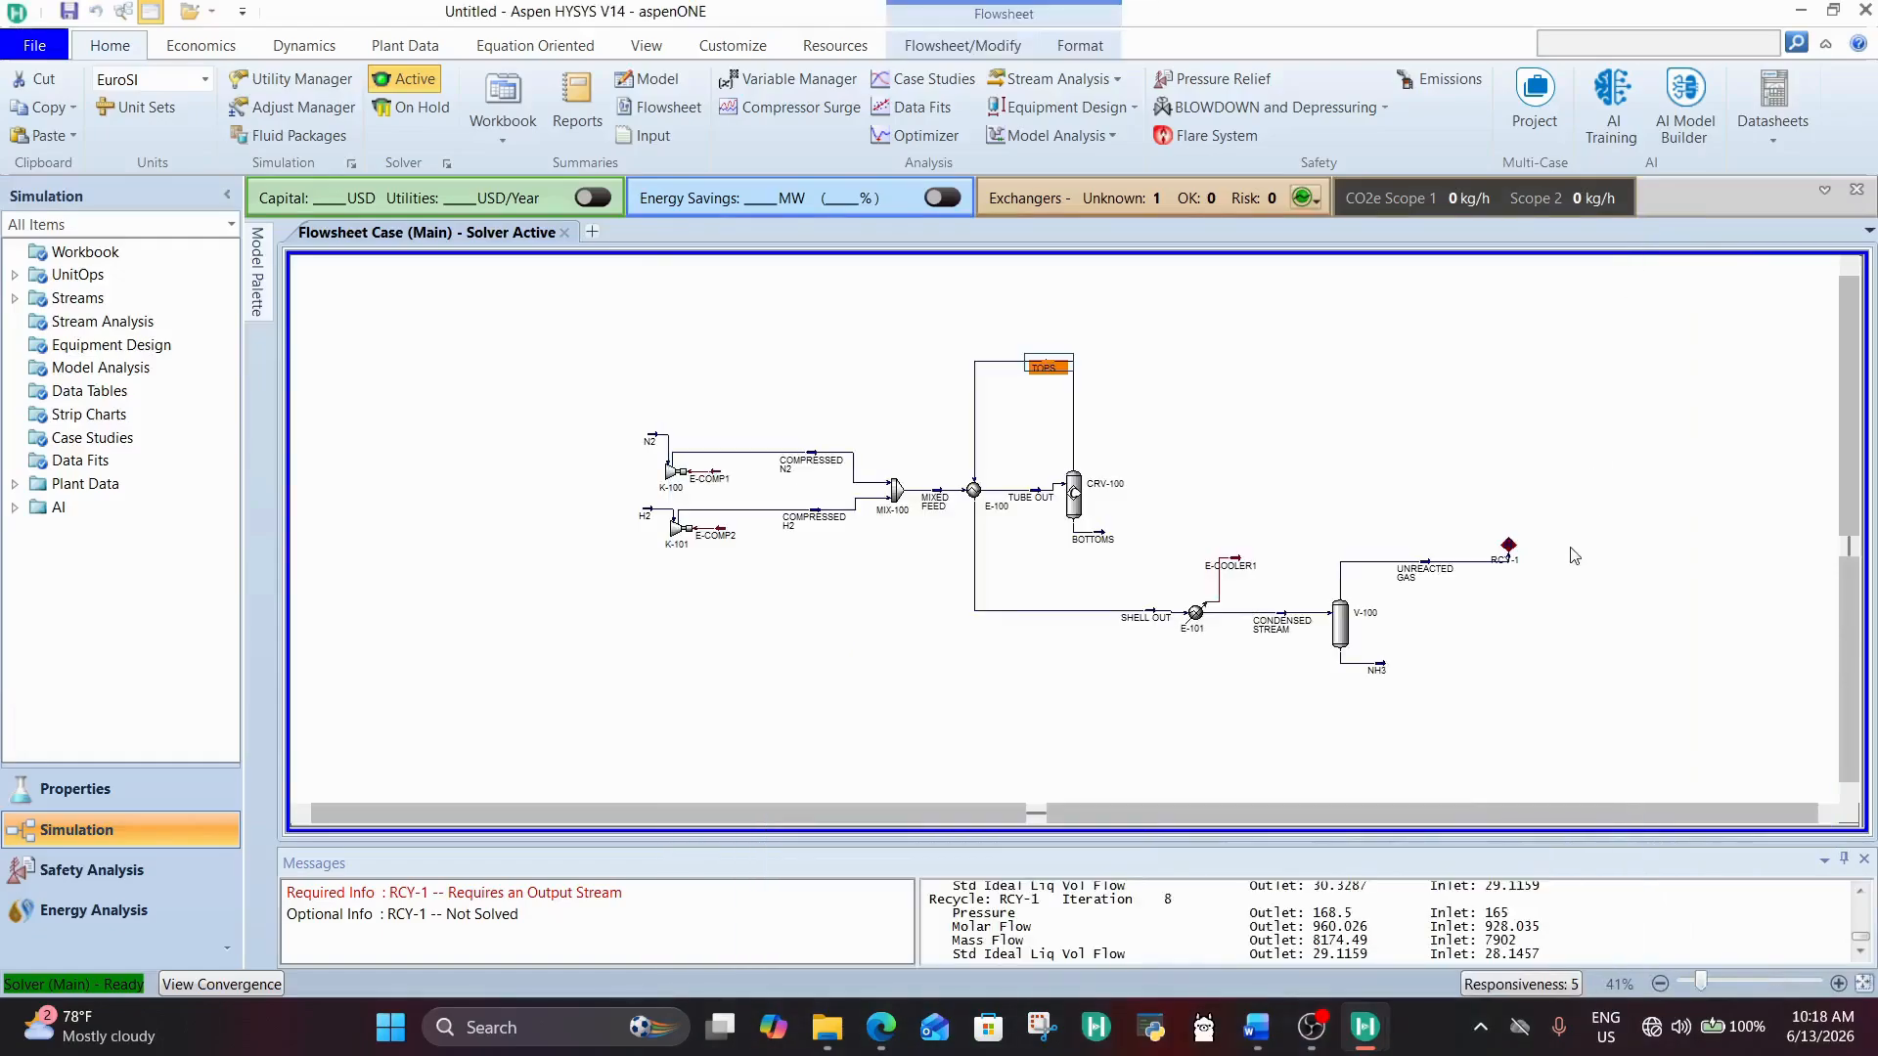
Step: Delete recycle RCY-1 from the flowsheet
{"action": "left_click", "coordinate": [1511, 551]}
{"action": "left_click_drag", "start_coordinate": [1519, 557], "coordinate": [1522, 557]}
{"action": "key", "text": "Delete"}
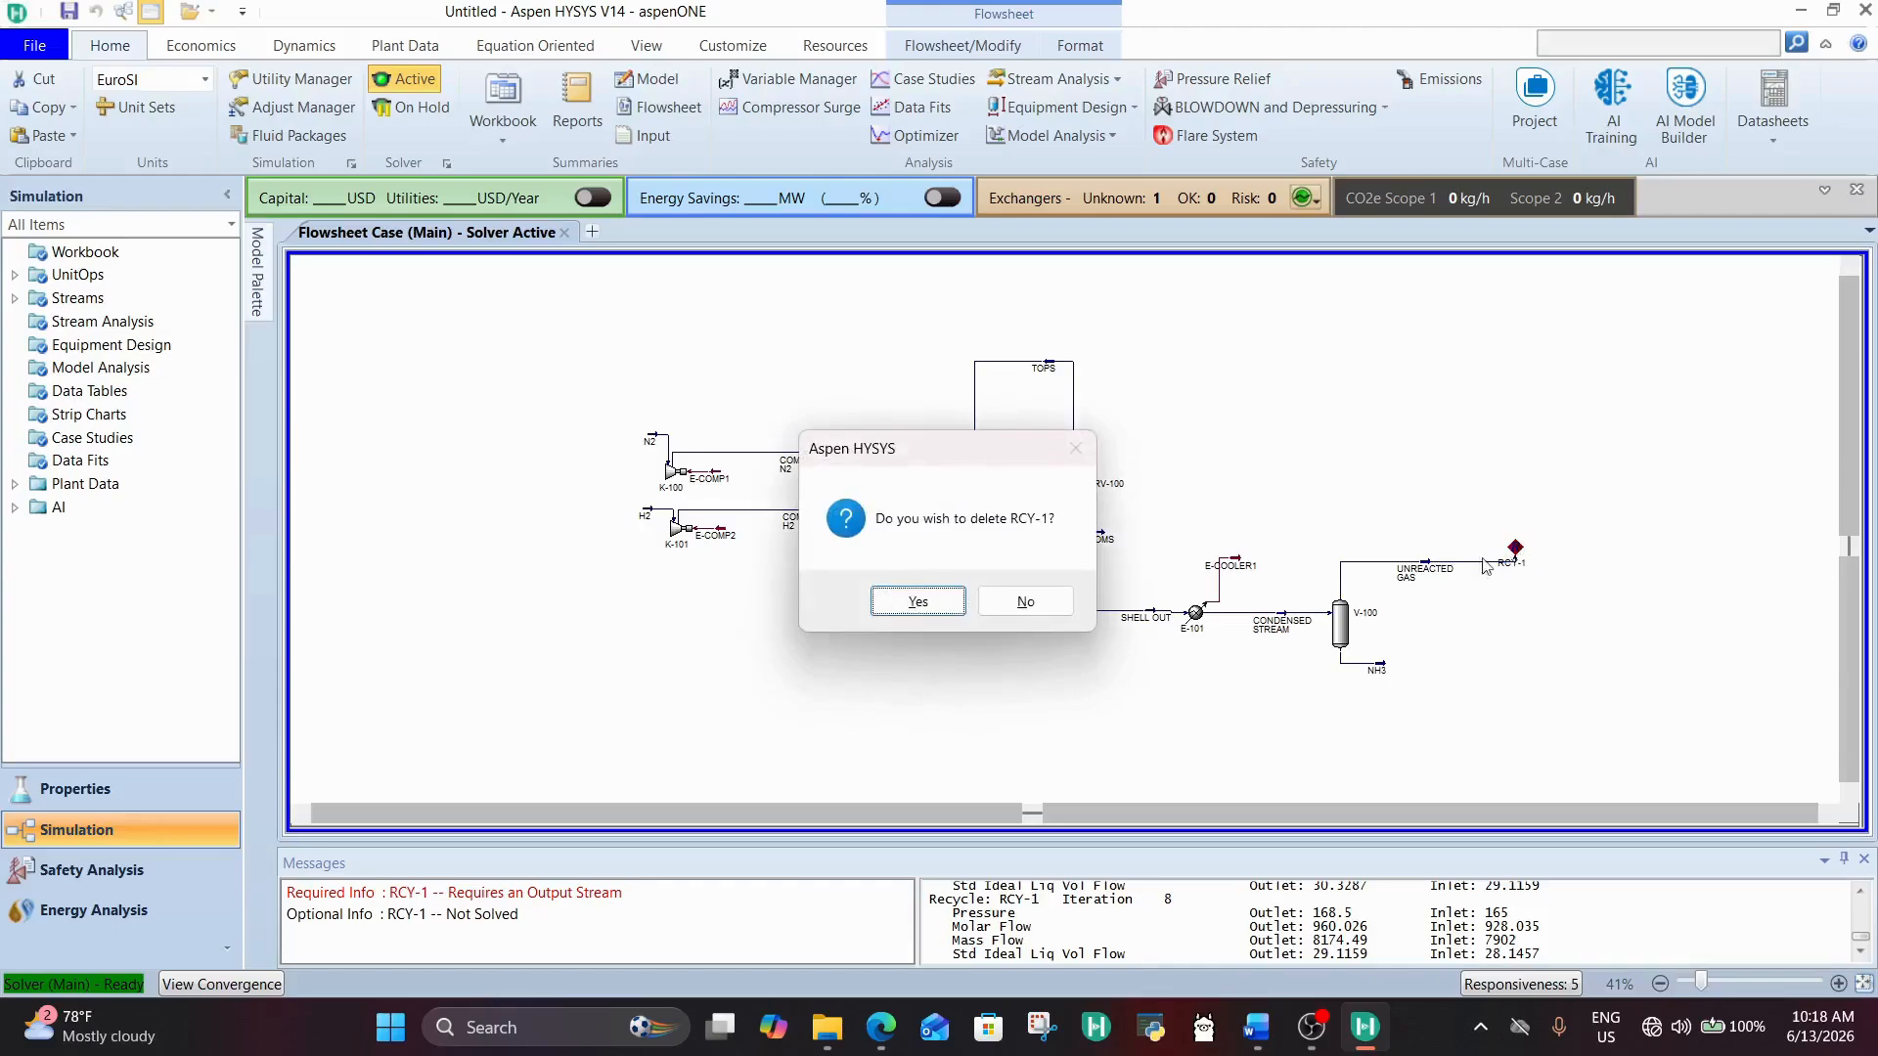
{"action": "left_click", "coordinate": [929, 602]}
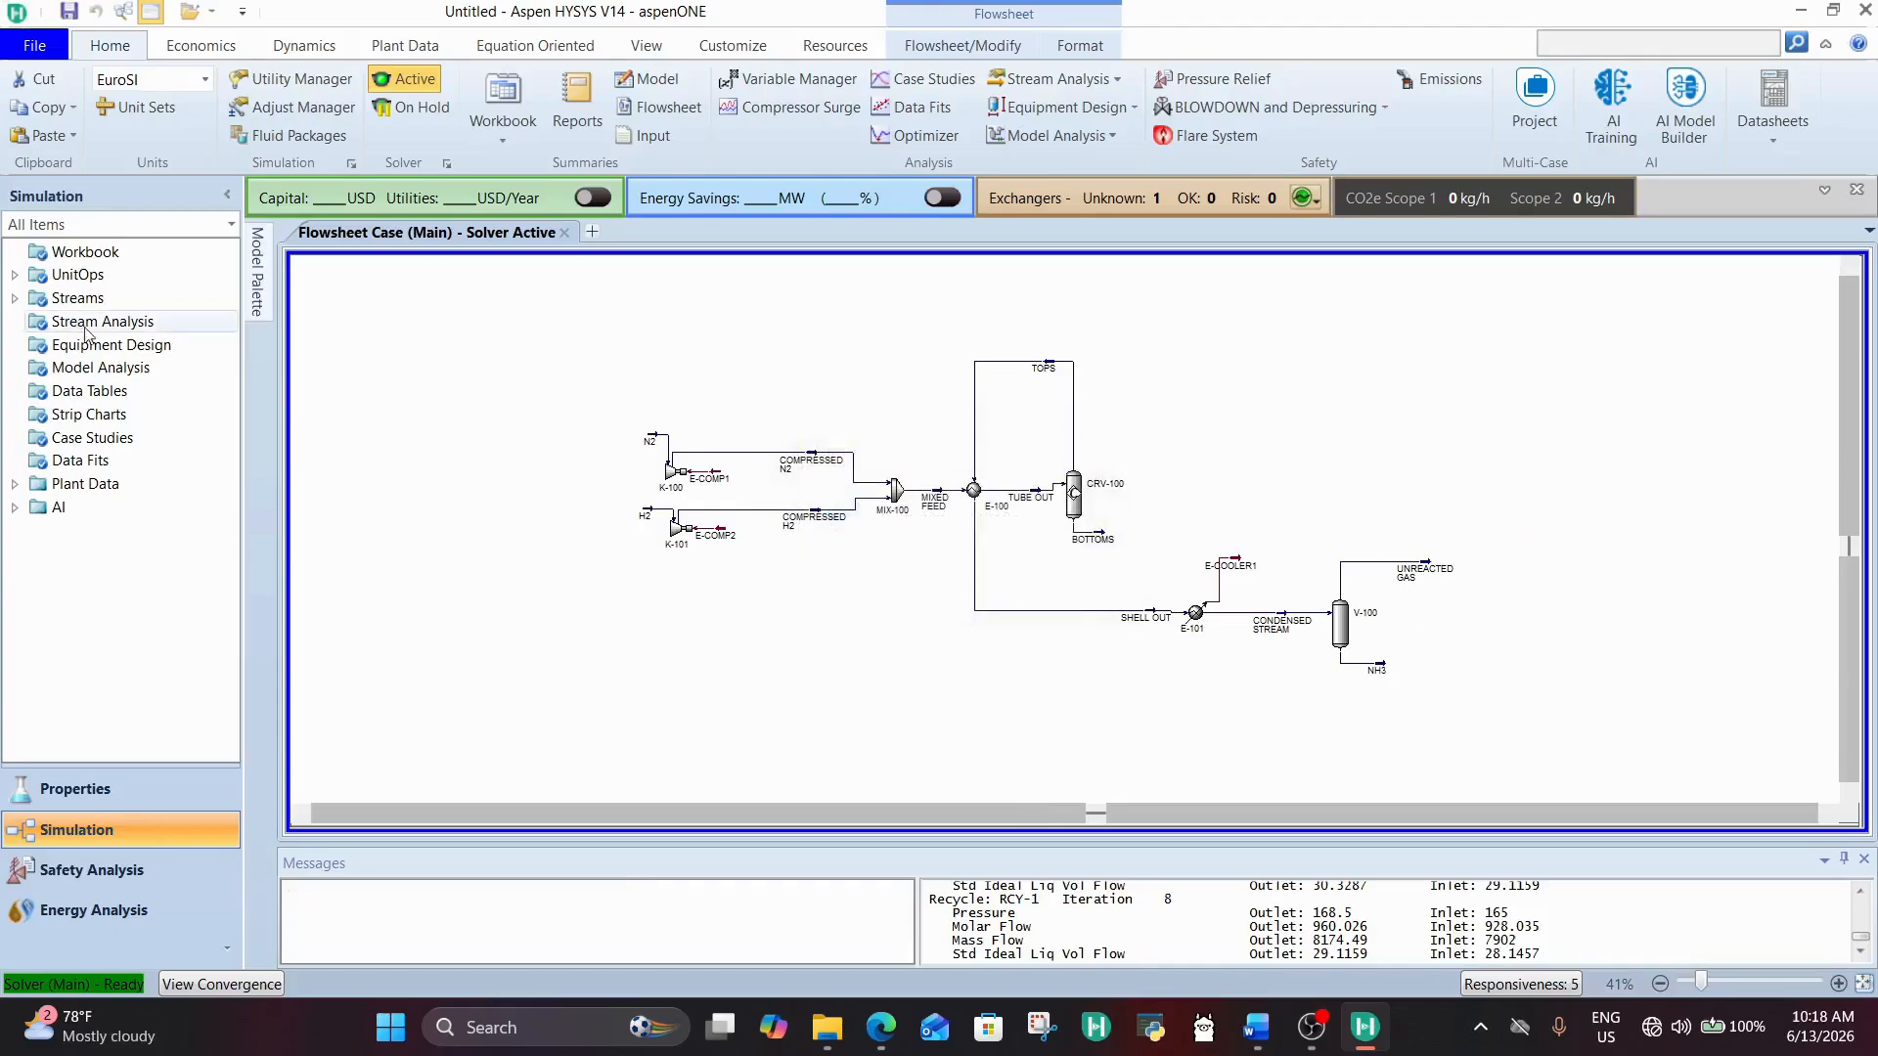
Step: Add a Tee block just right of the UNREACTED GAS stream and open its properties
{"action": "mouse_move", "coordinate": [258, 266]}
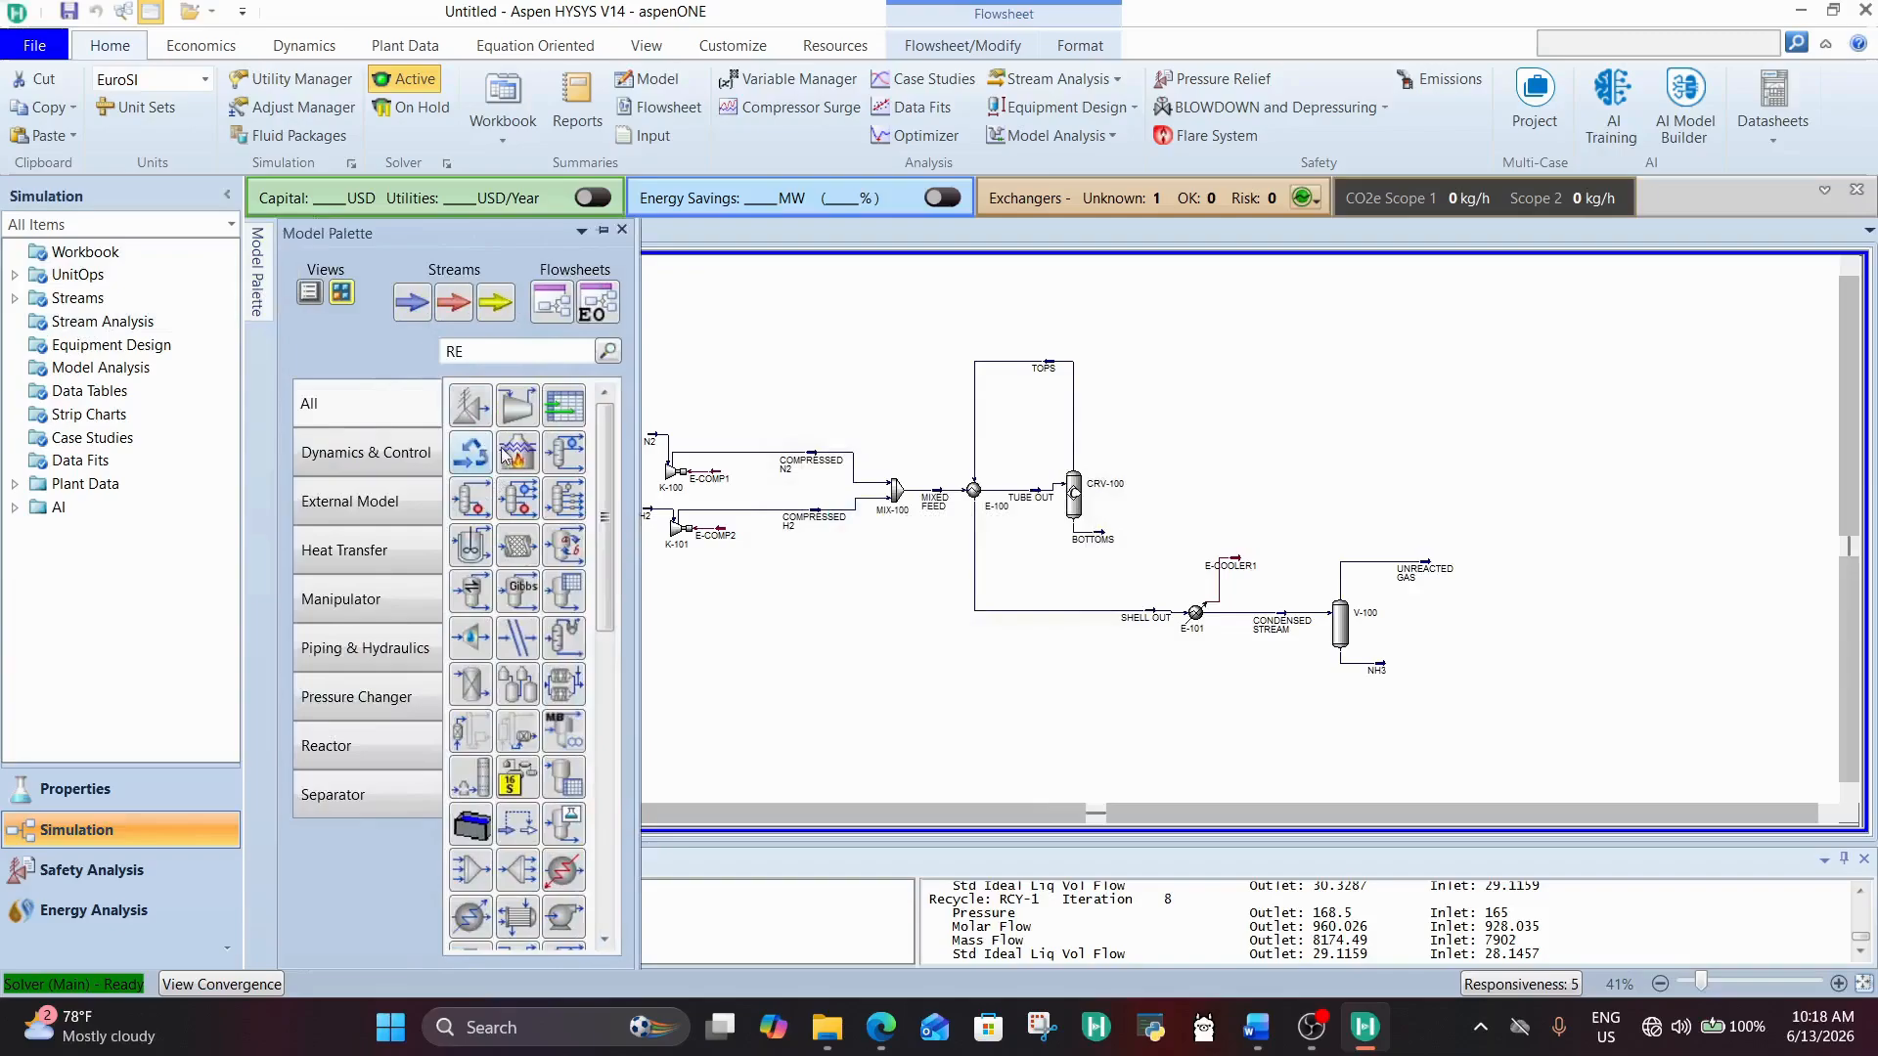
{"action": "left_click", "coordinate": [520, 353]}
{"action": "type", "text": "TEE"}
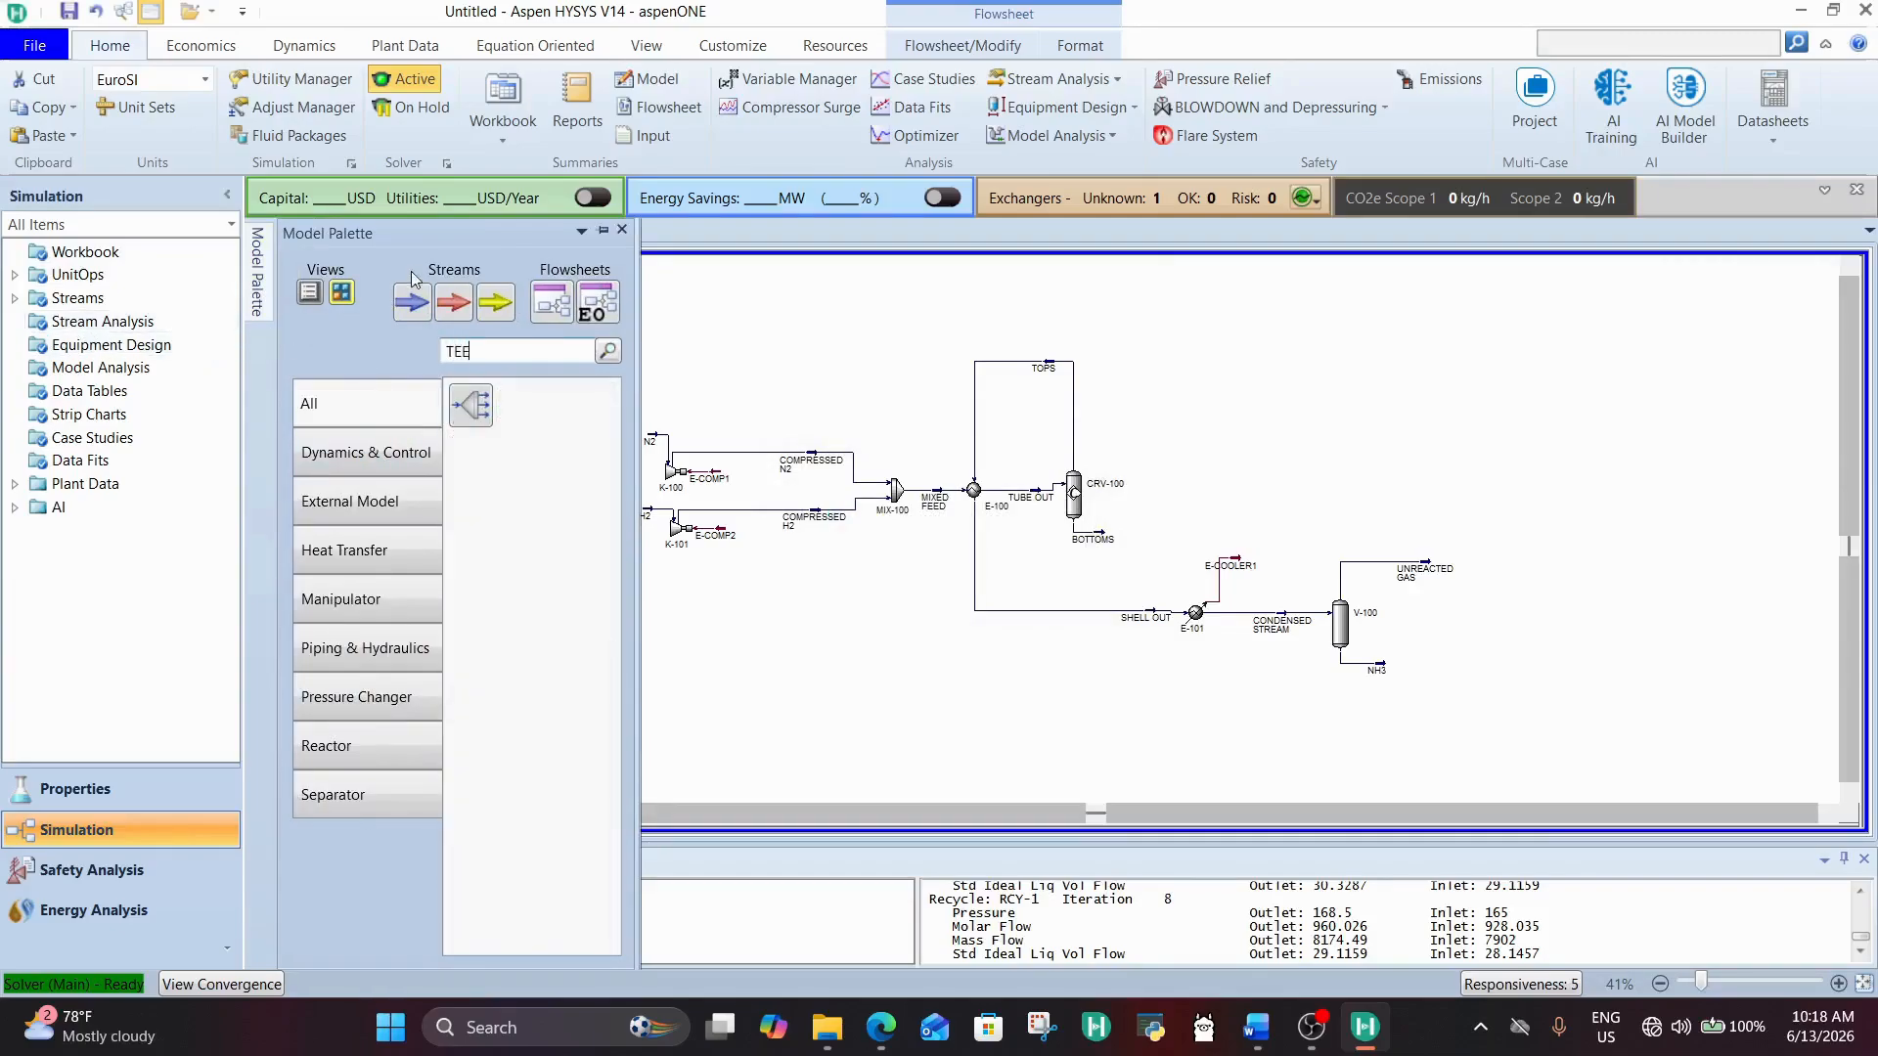
{"action": "left_click", "coordinate": [471, 405]}
{"action": "left_click", "coordinate": [1339, 503]}
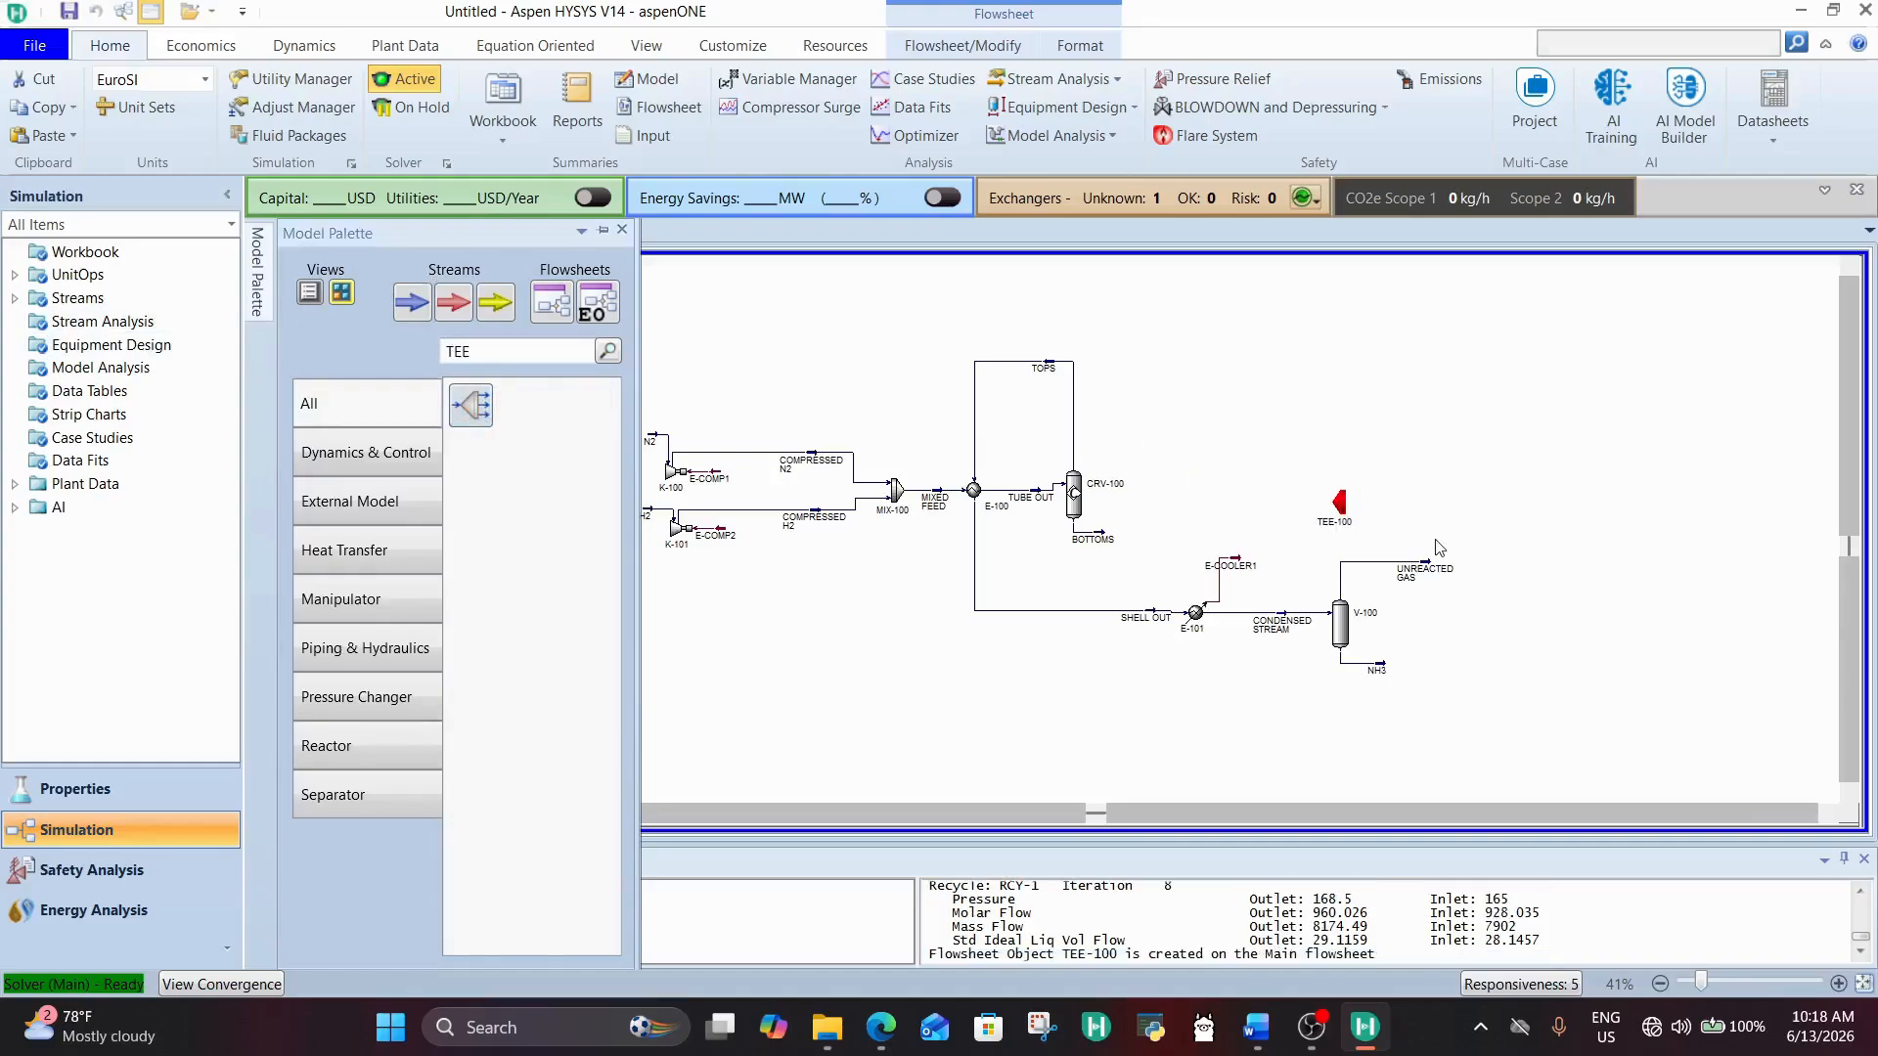
{"action": "double_click", "coordinate": [1338, 502]}
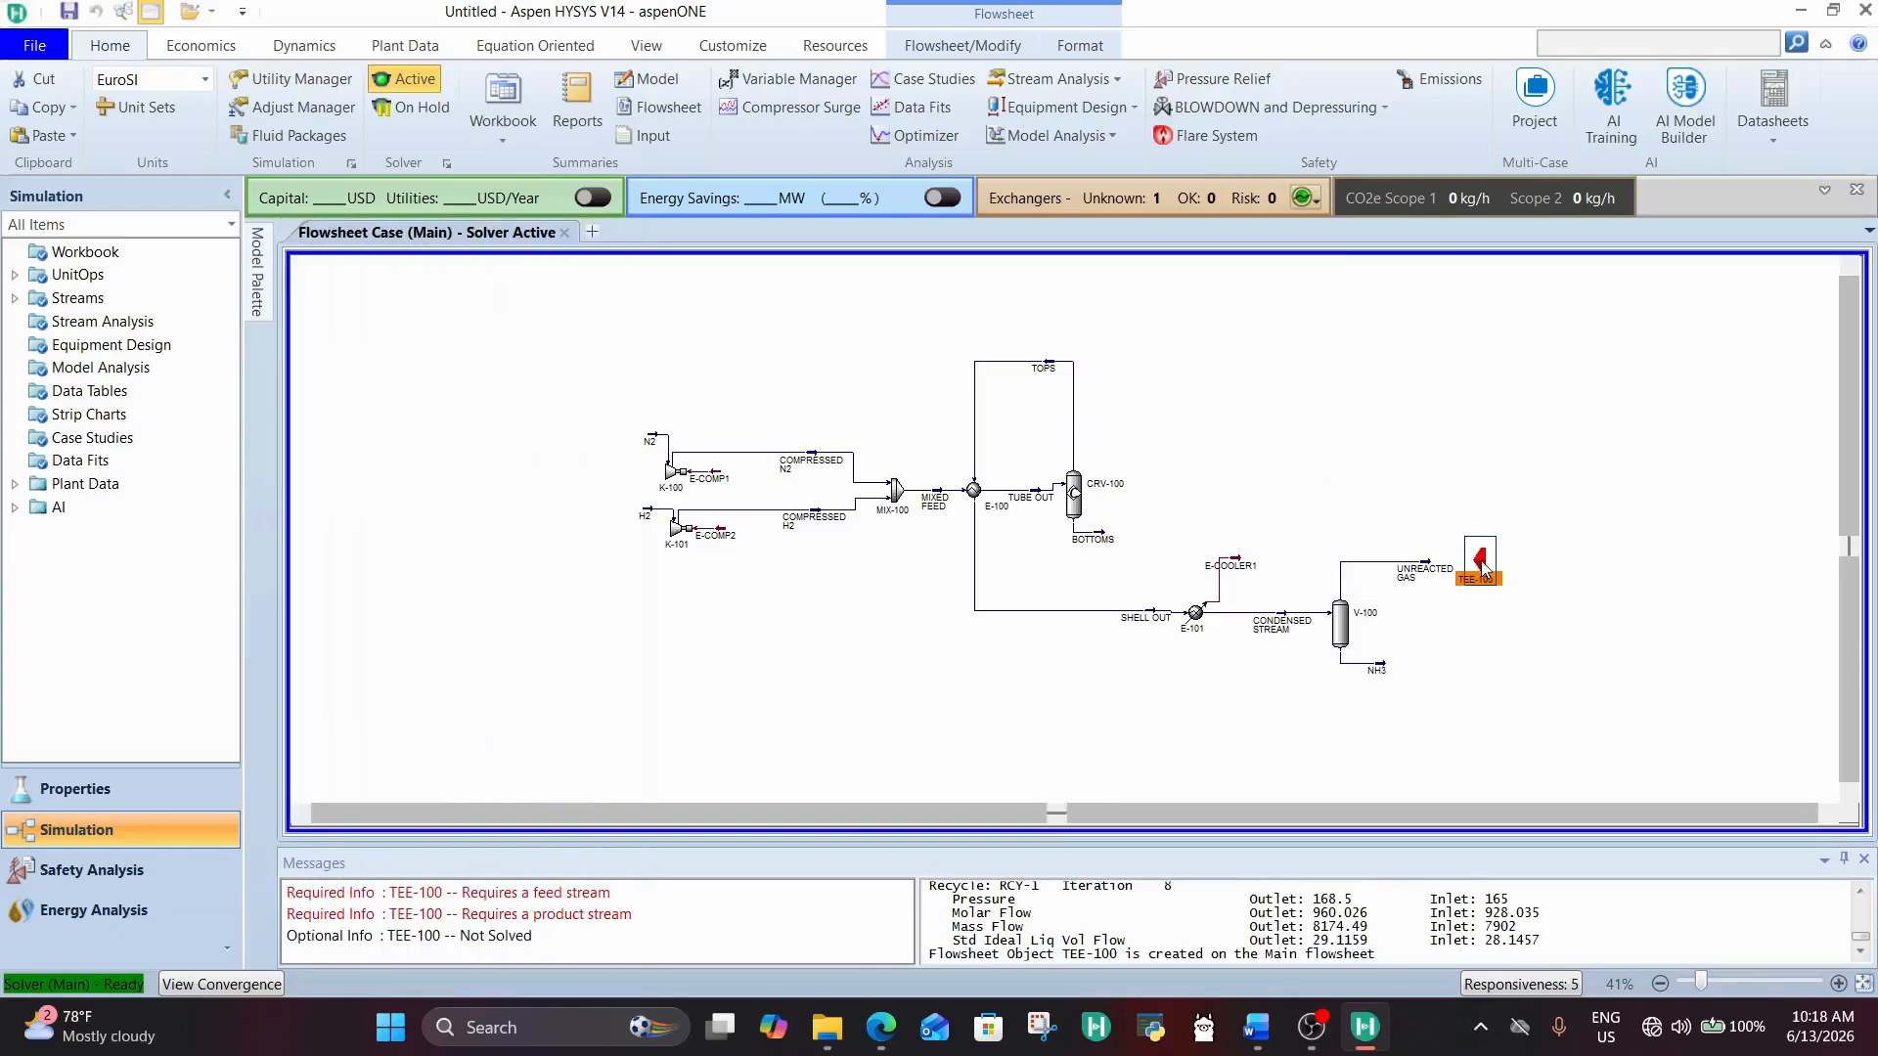
Step: Connect UNREACTED GAS as the inlet of TEE-100 and start assigning its first outlet stream
{"action": "left_click", "coordinate": [1358, 527]}
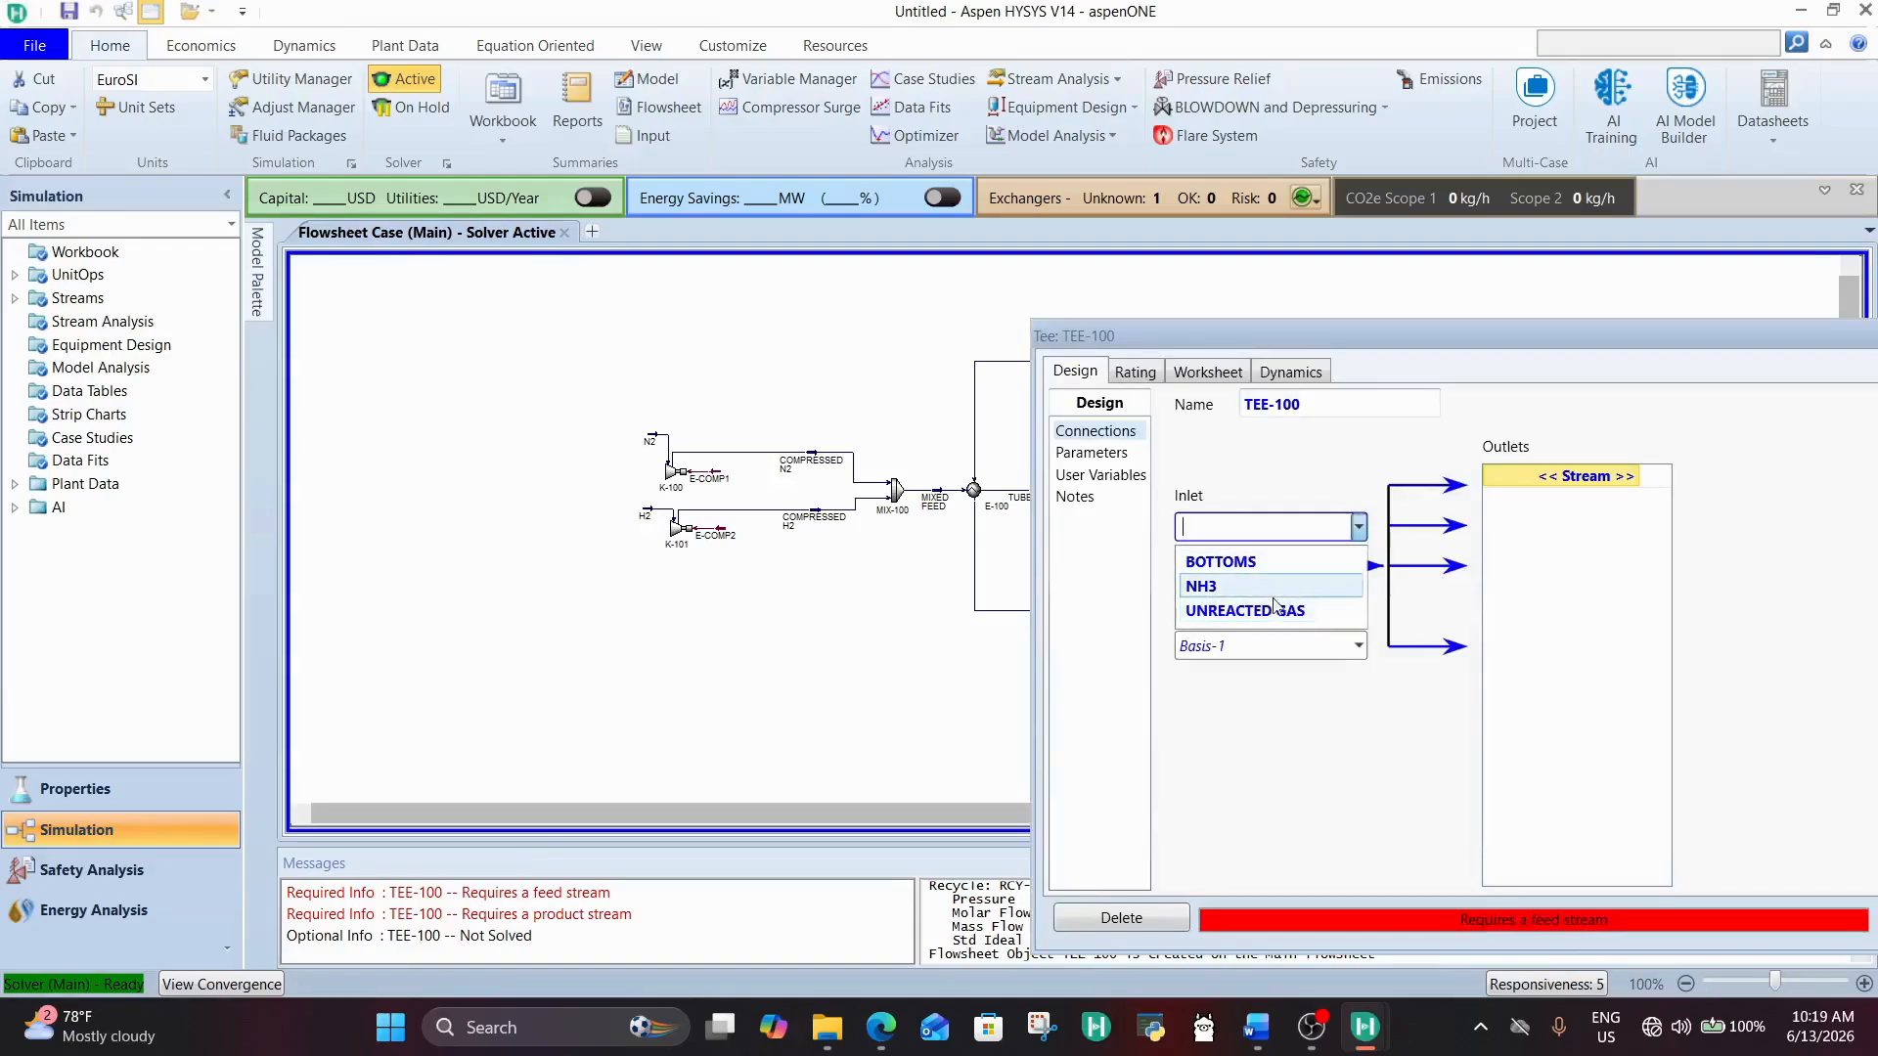
{"action": "left_click", "coordinate": [1271, 610]}
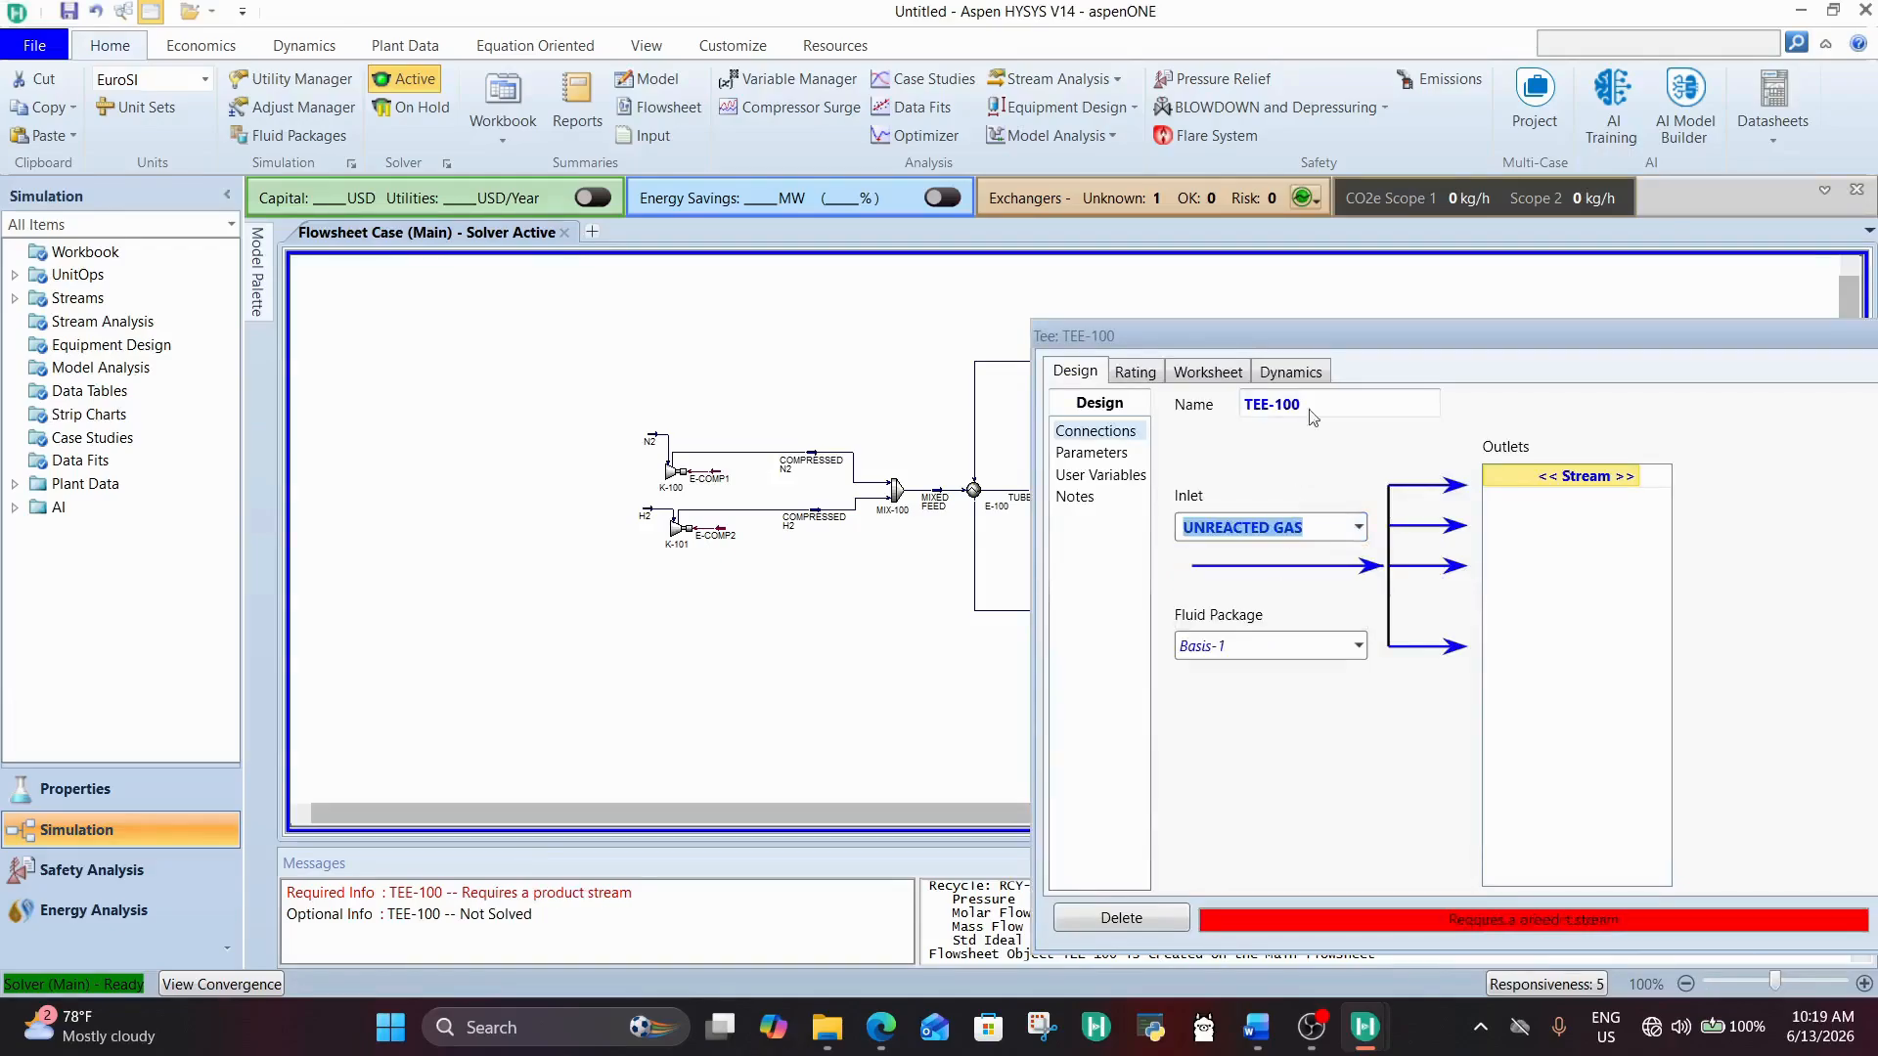
{"action": "left_click", "coordinate": [1633, 476]}
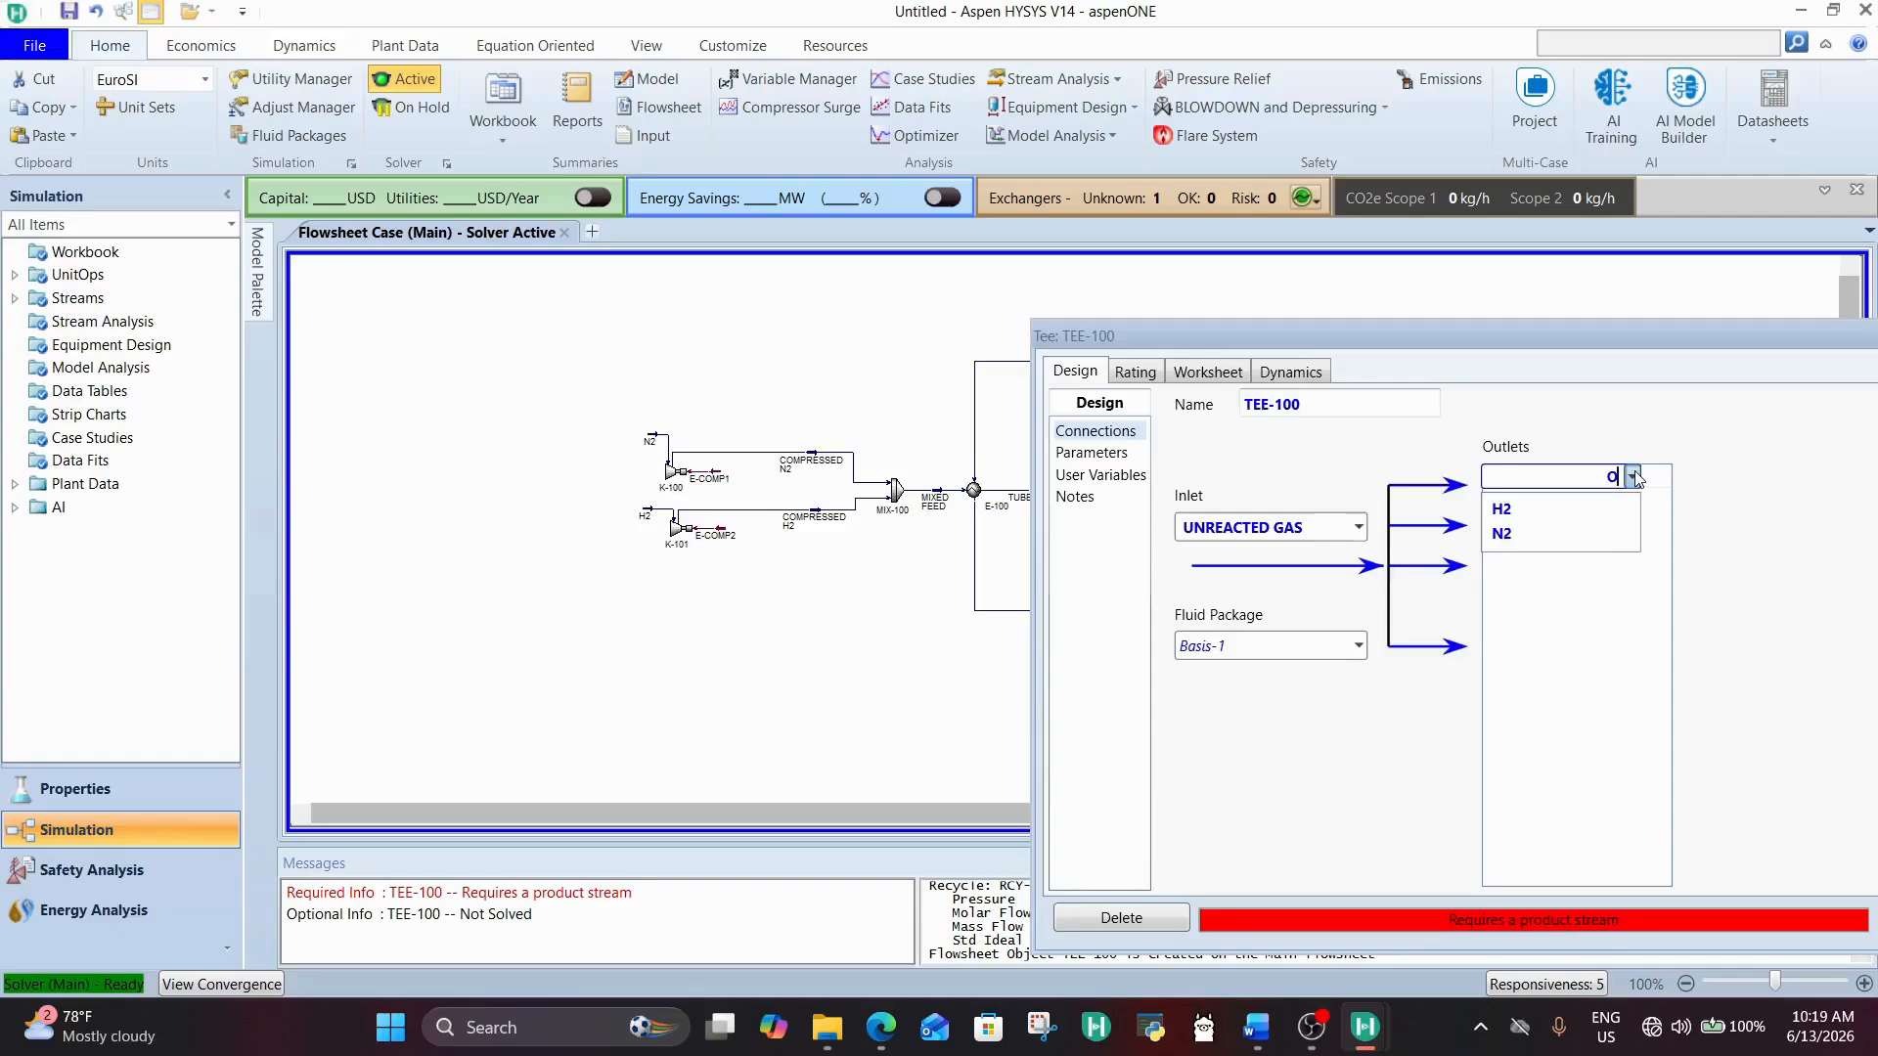
Step: Name the tee's two outlet streams HALF and SECOND HALF
{"action": "type", "text": "HALF"}
{"action": "key", "text": "Return"}
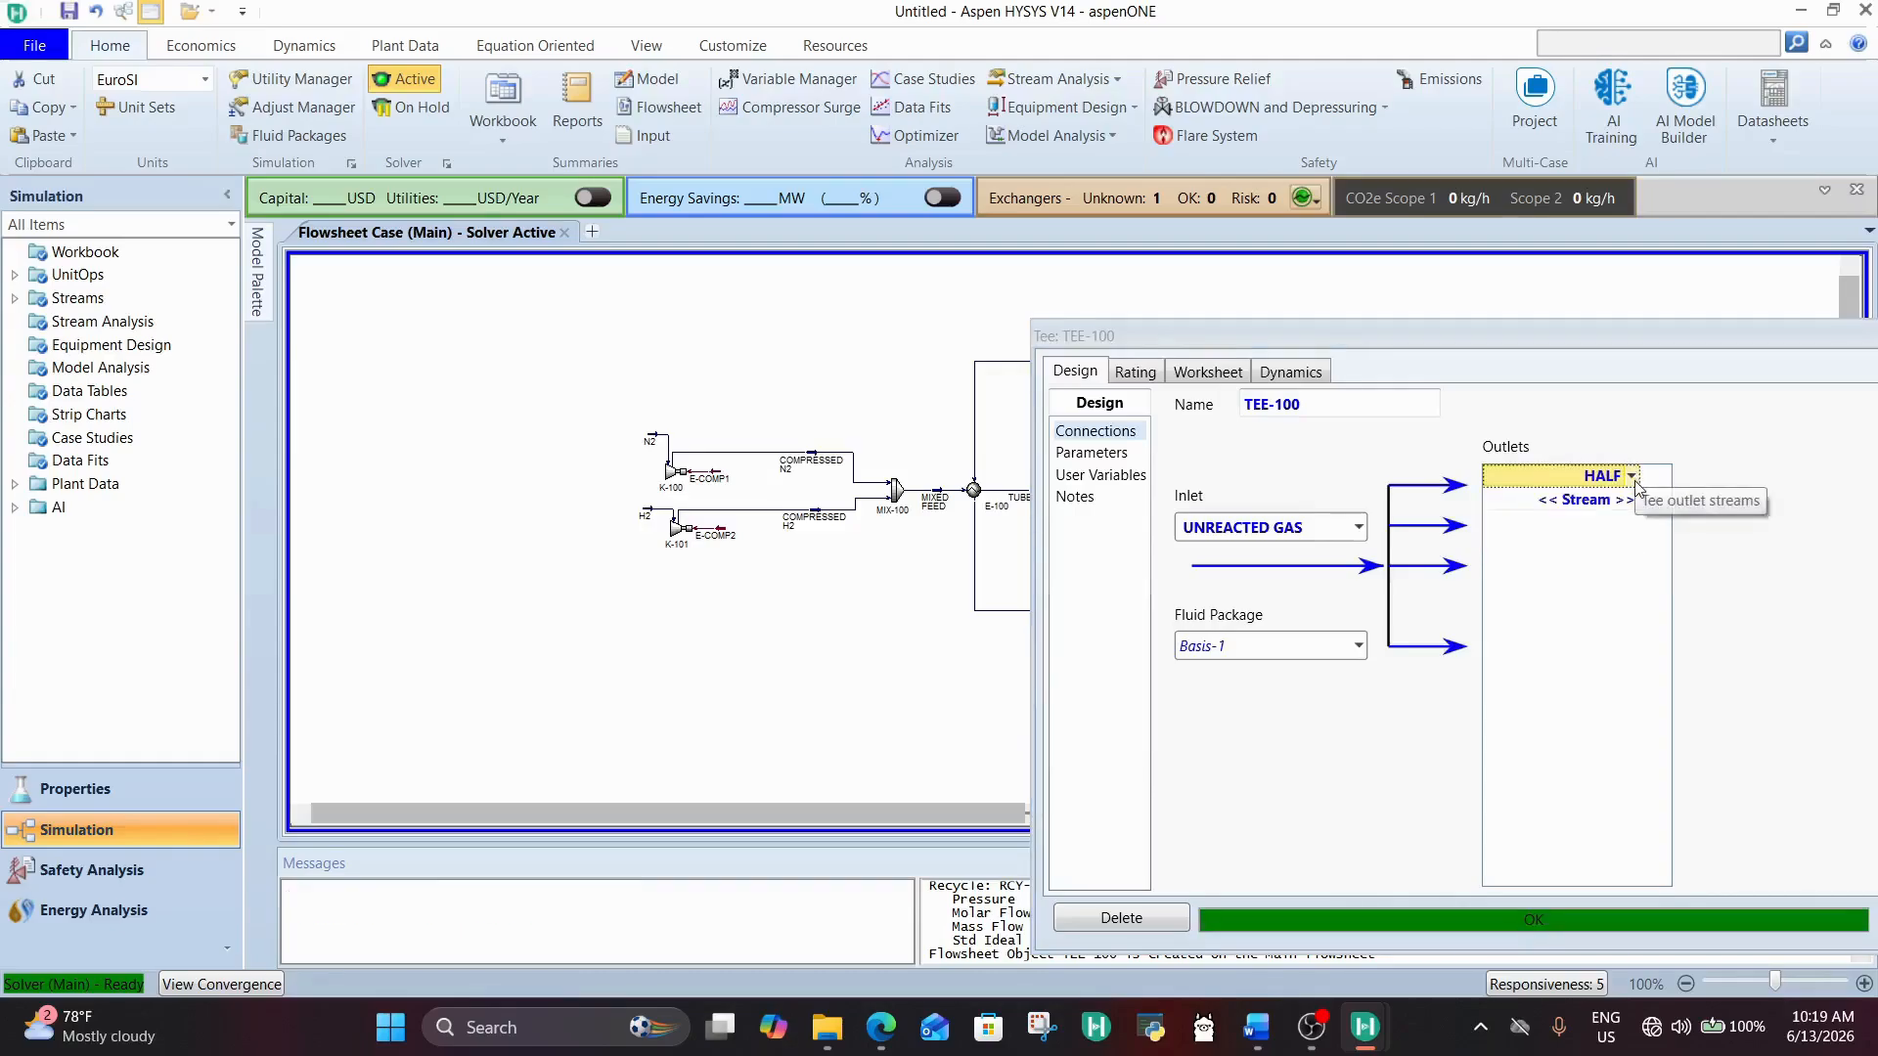
{"action": "left_click", "coordinate": [1631, 479]}
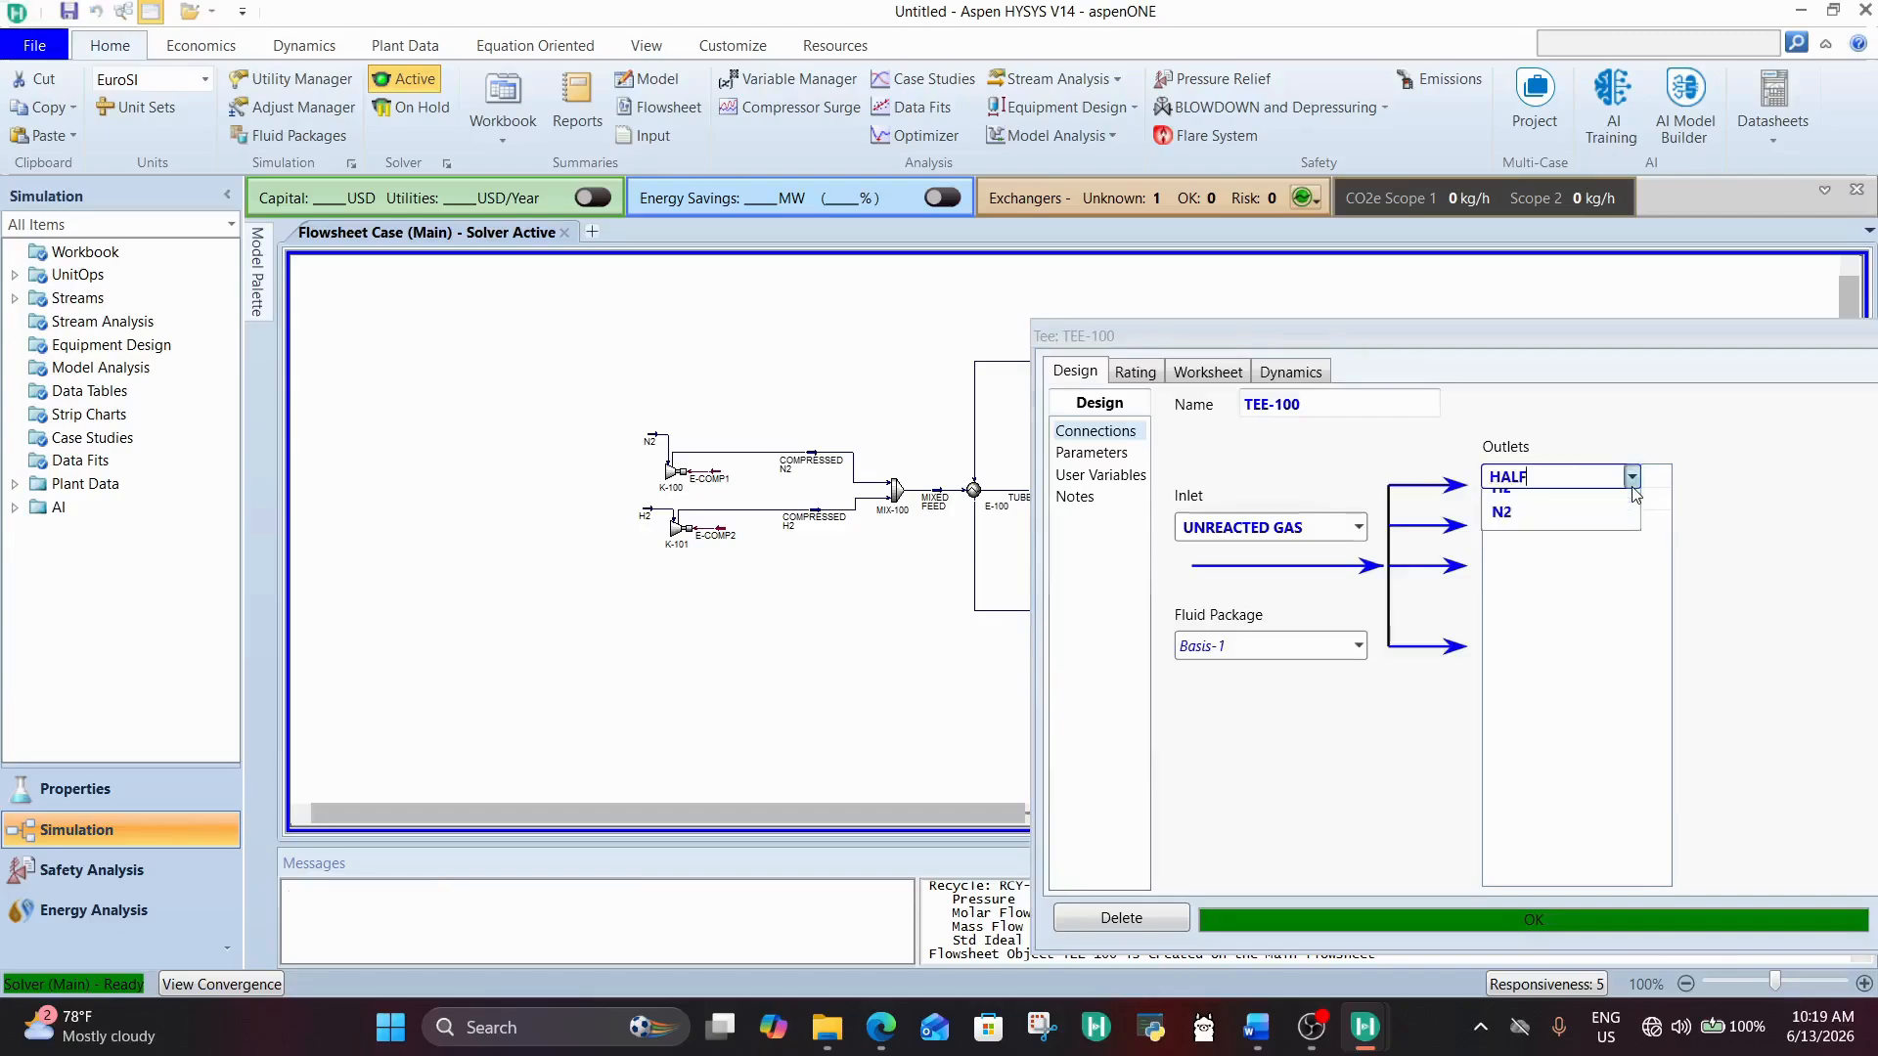
{"action": "left_click", "coordinate": [1631, 479]}
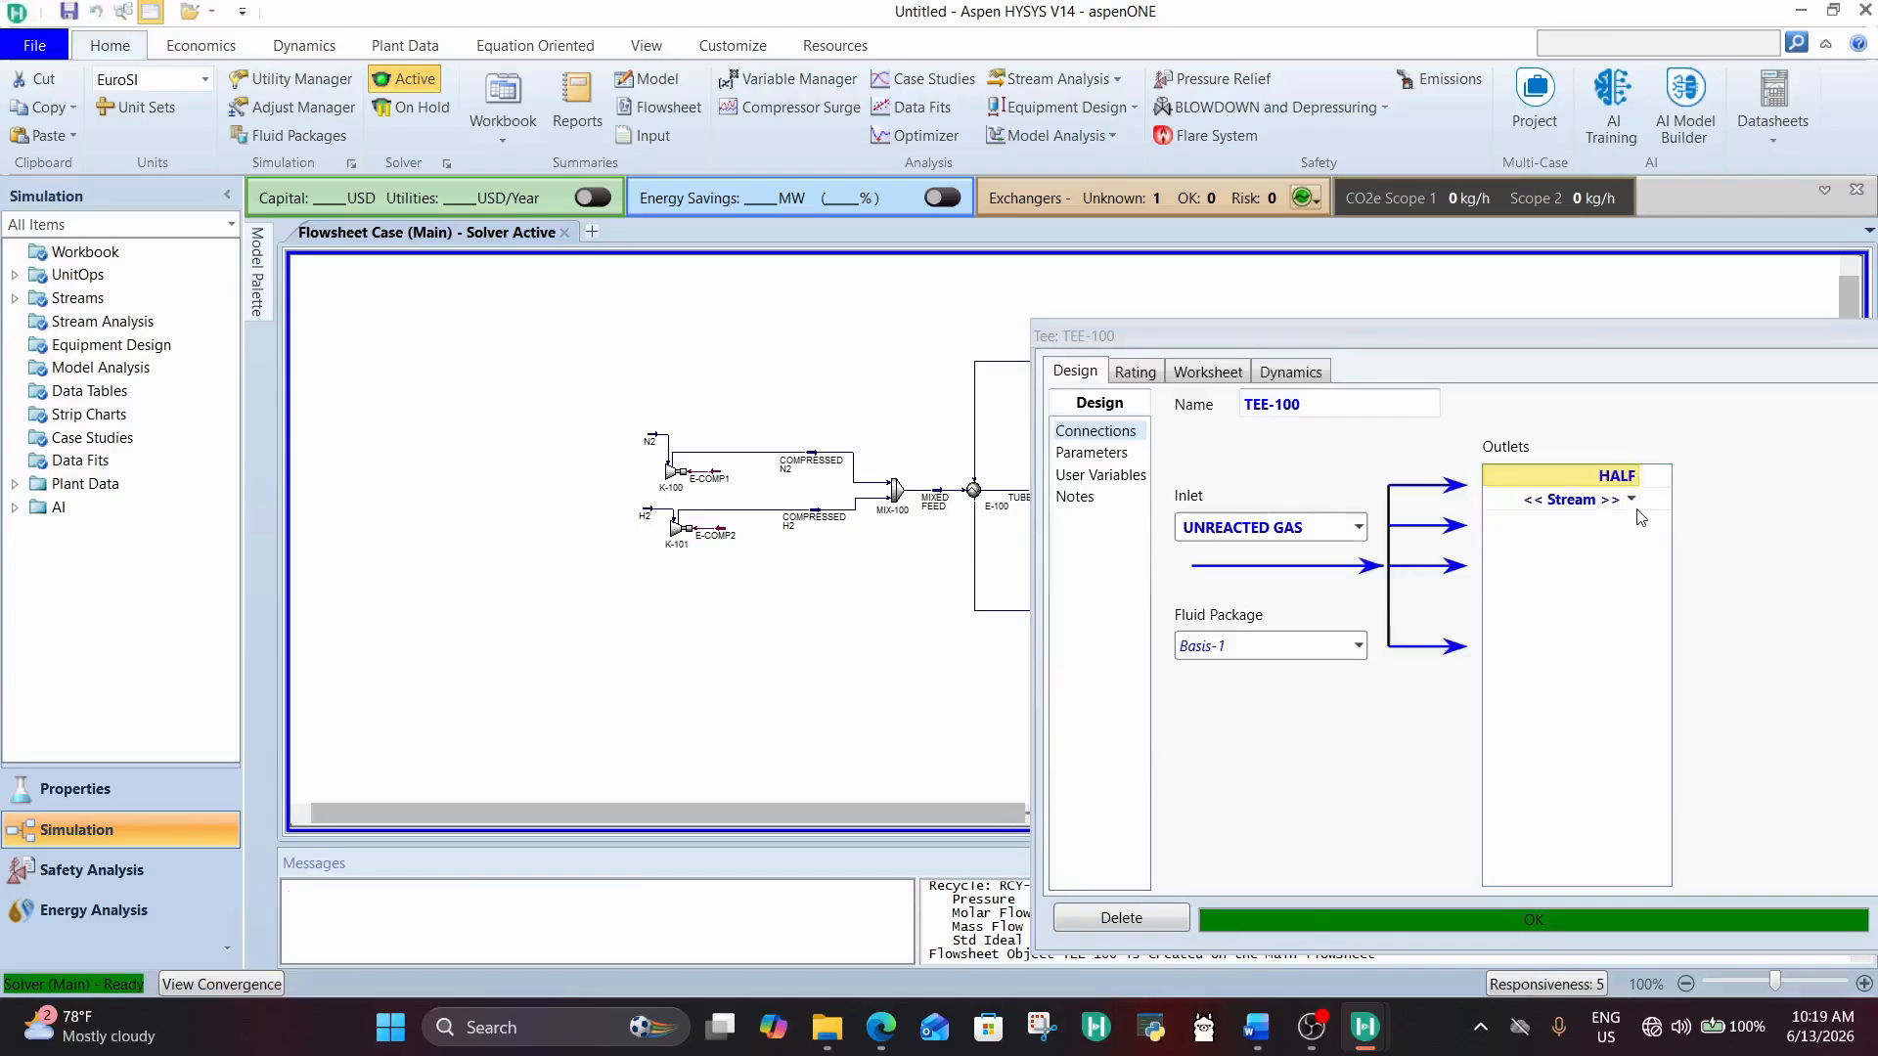
{"action": "left_click", "coordinate": [1632, 500]}
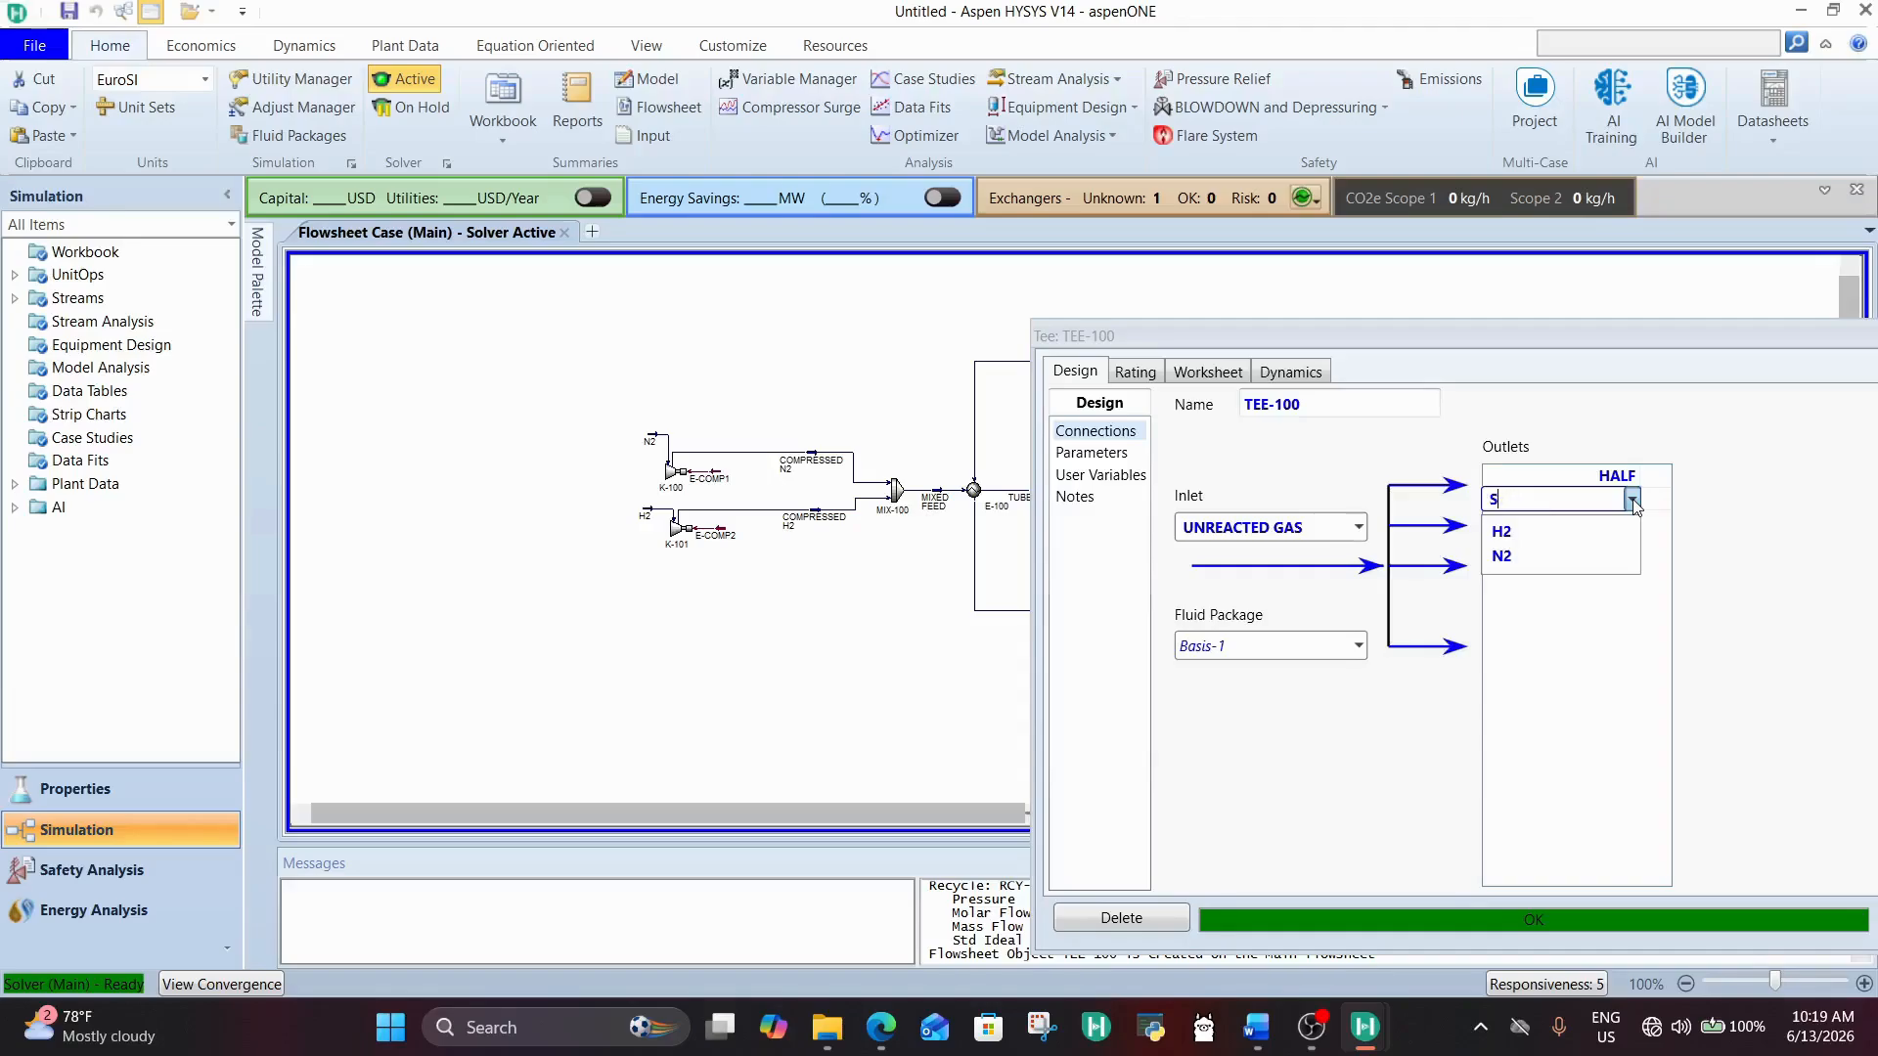
{"action": "type", "text": "SECOND HALF"}
{"action": "key", "text": "Return"}
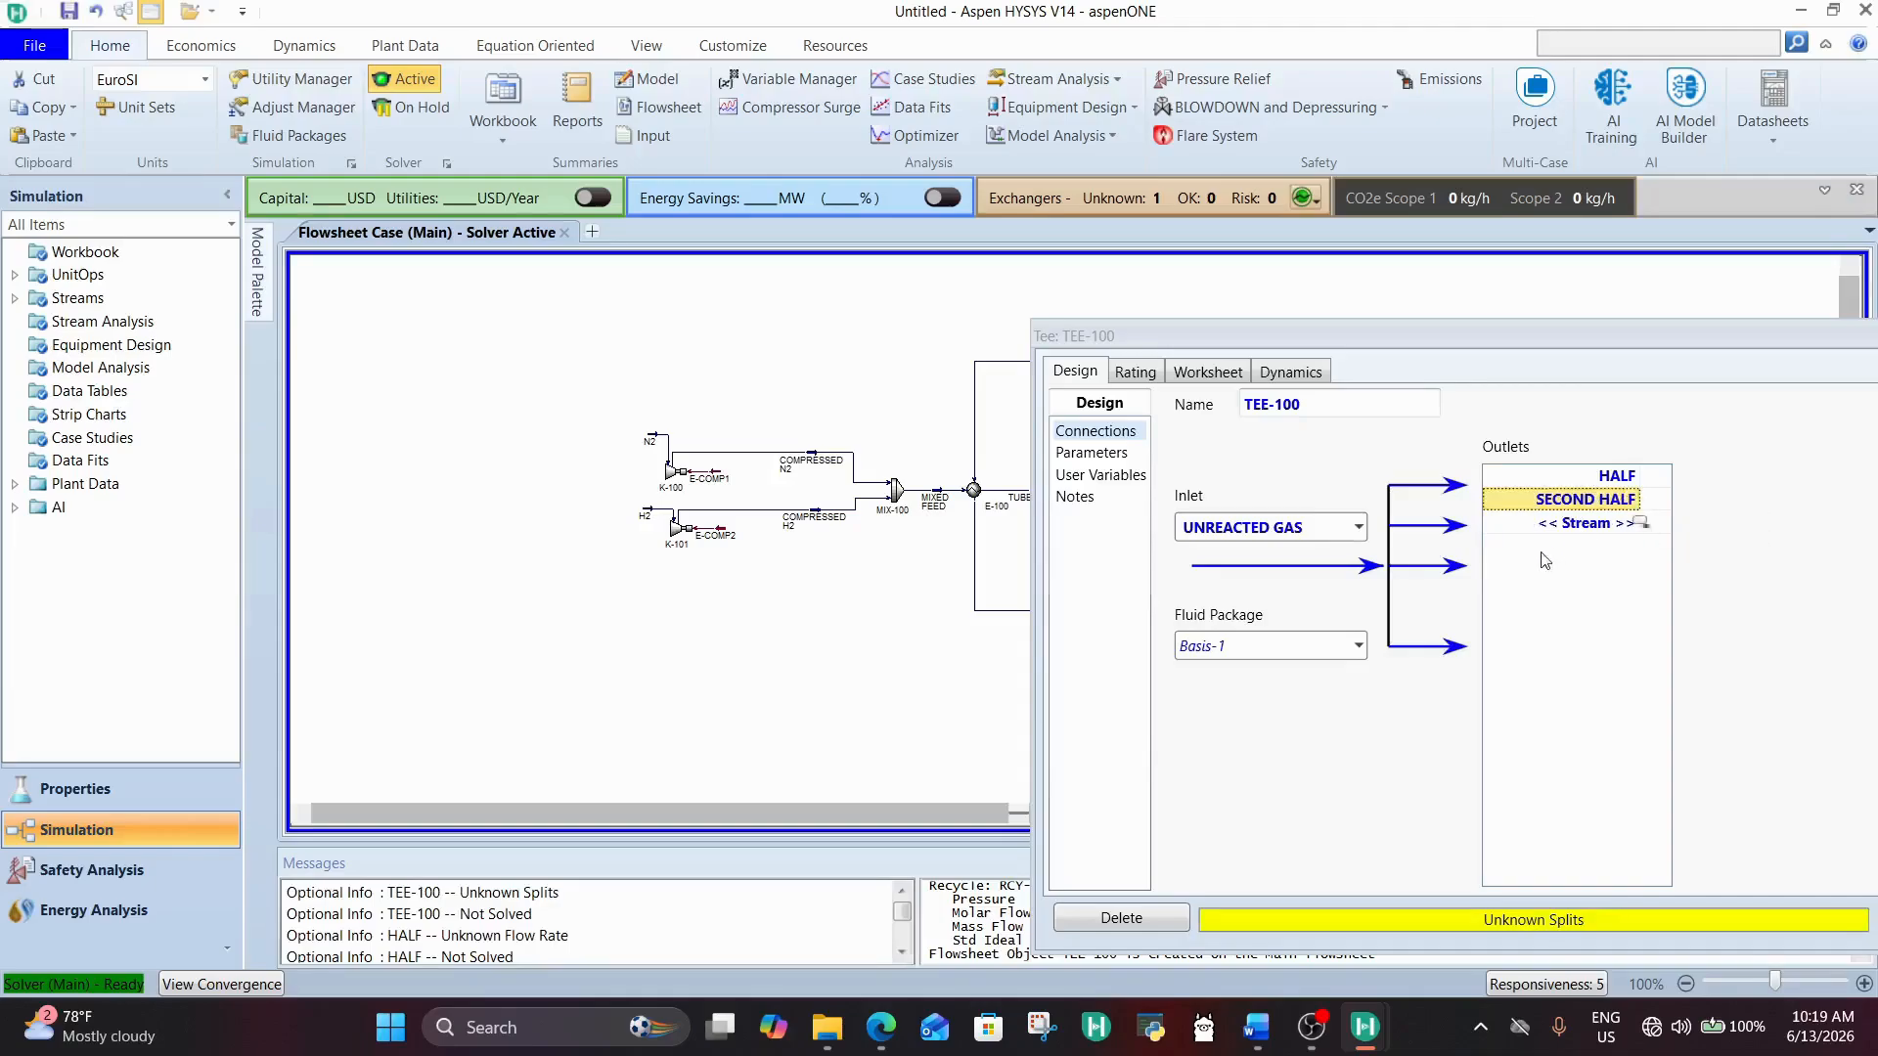
Step: Set the tee's flow ratio for the HALF stream to 0.5 and close the tee's window
{"action": "left_click", "coordinate": [1100, 457]}
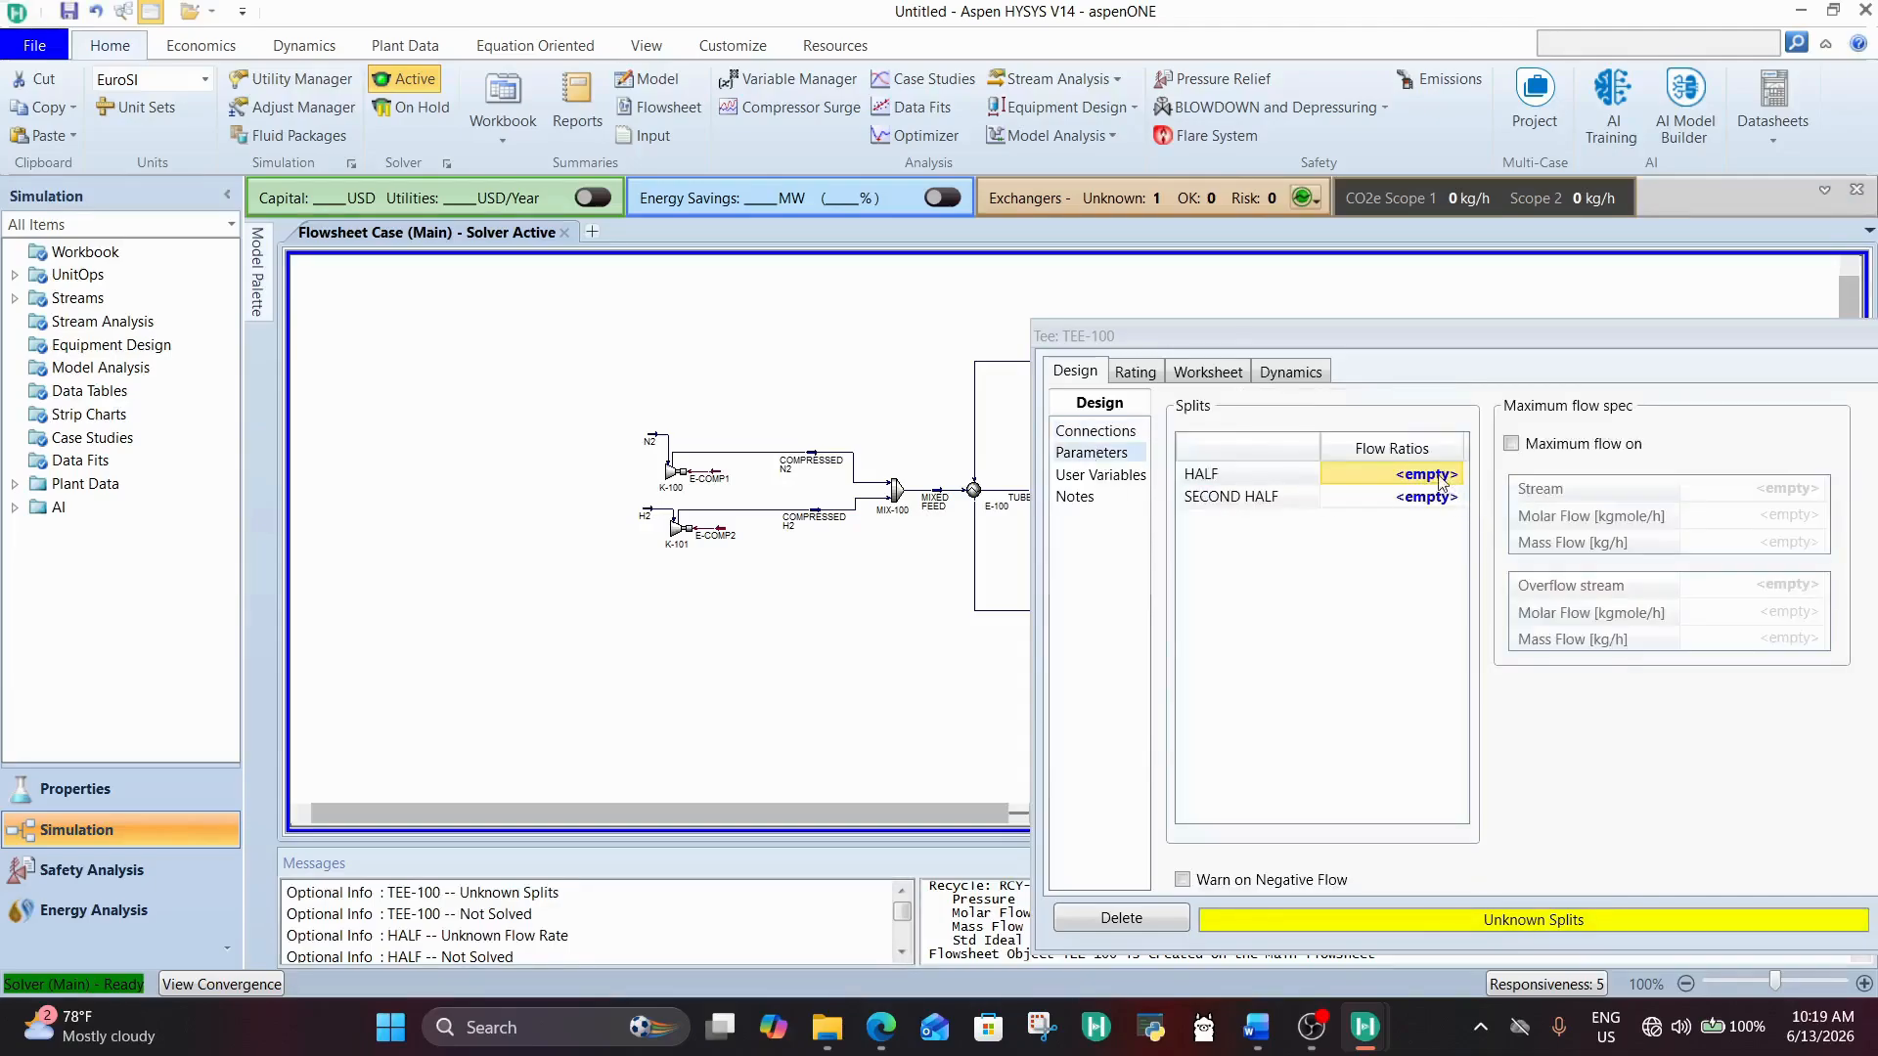
{"action": "left_click", "coordinate": [1439, 481]}
{"action": "type", "text": "0.5"}
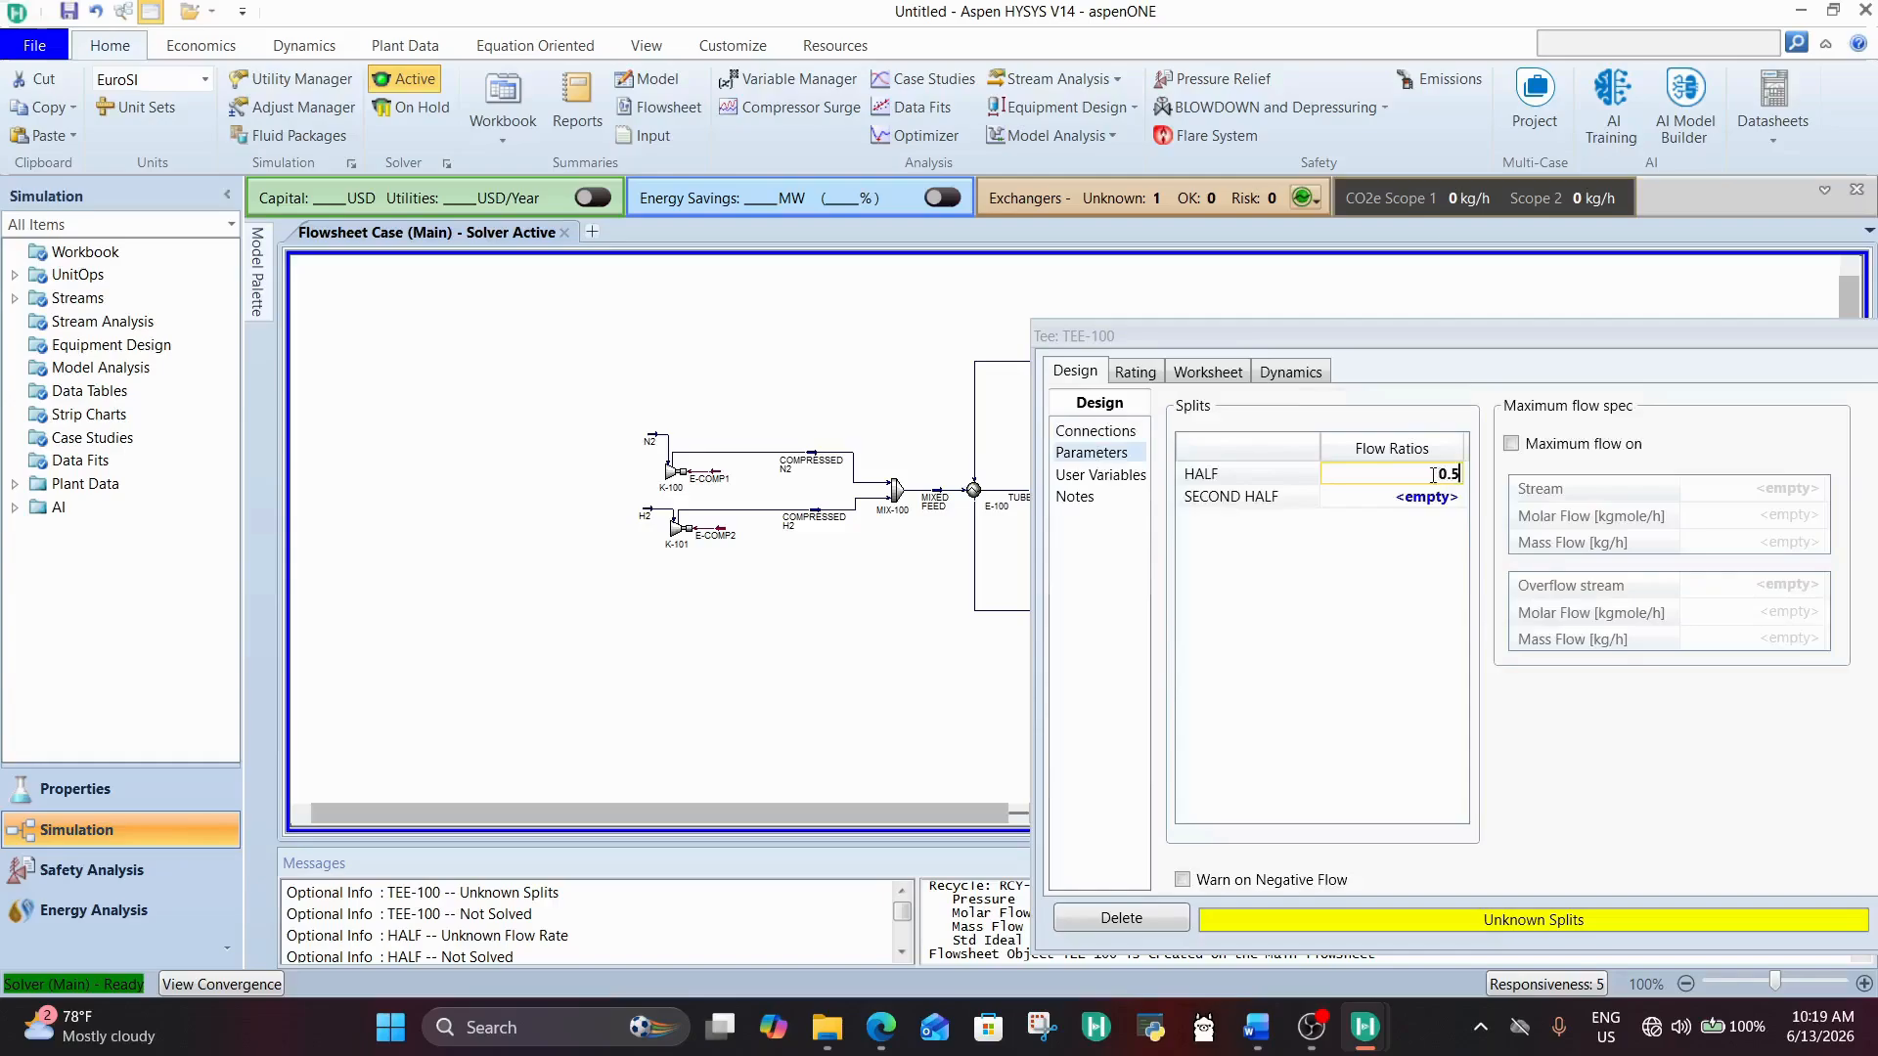
{"action": "key", "text": "Return"}
{"action": "left_click_drag", "start_coordinate": [1486, 336], "coordinate": [1017, 346]}
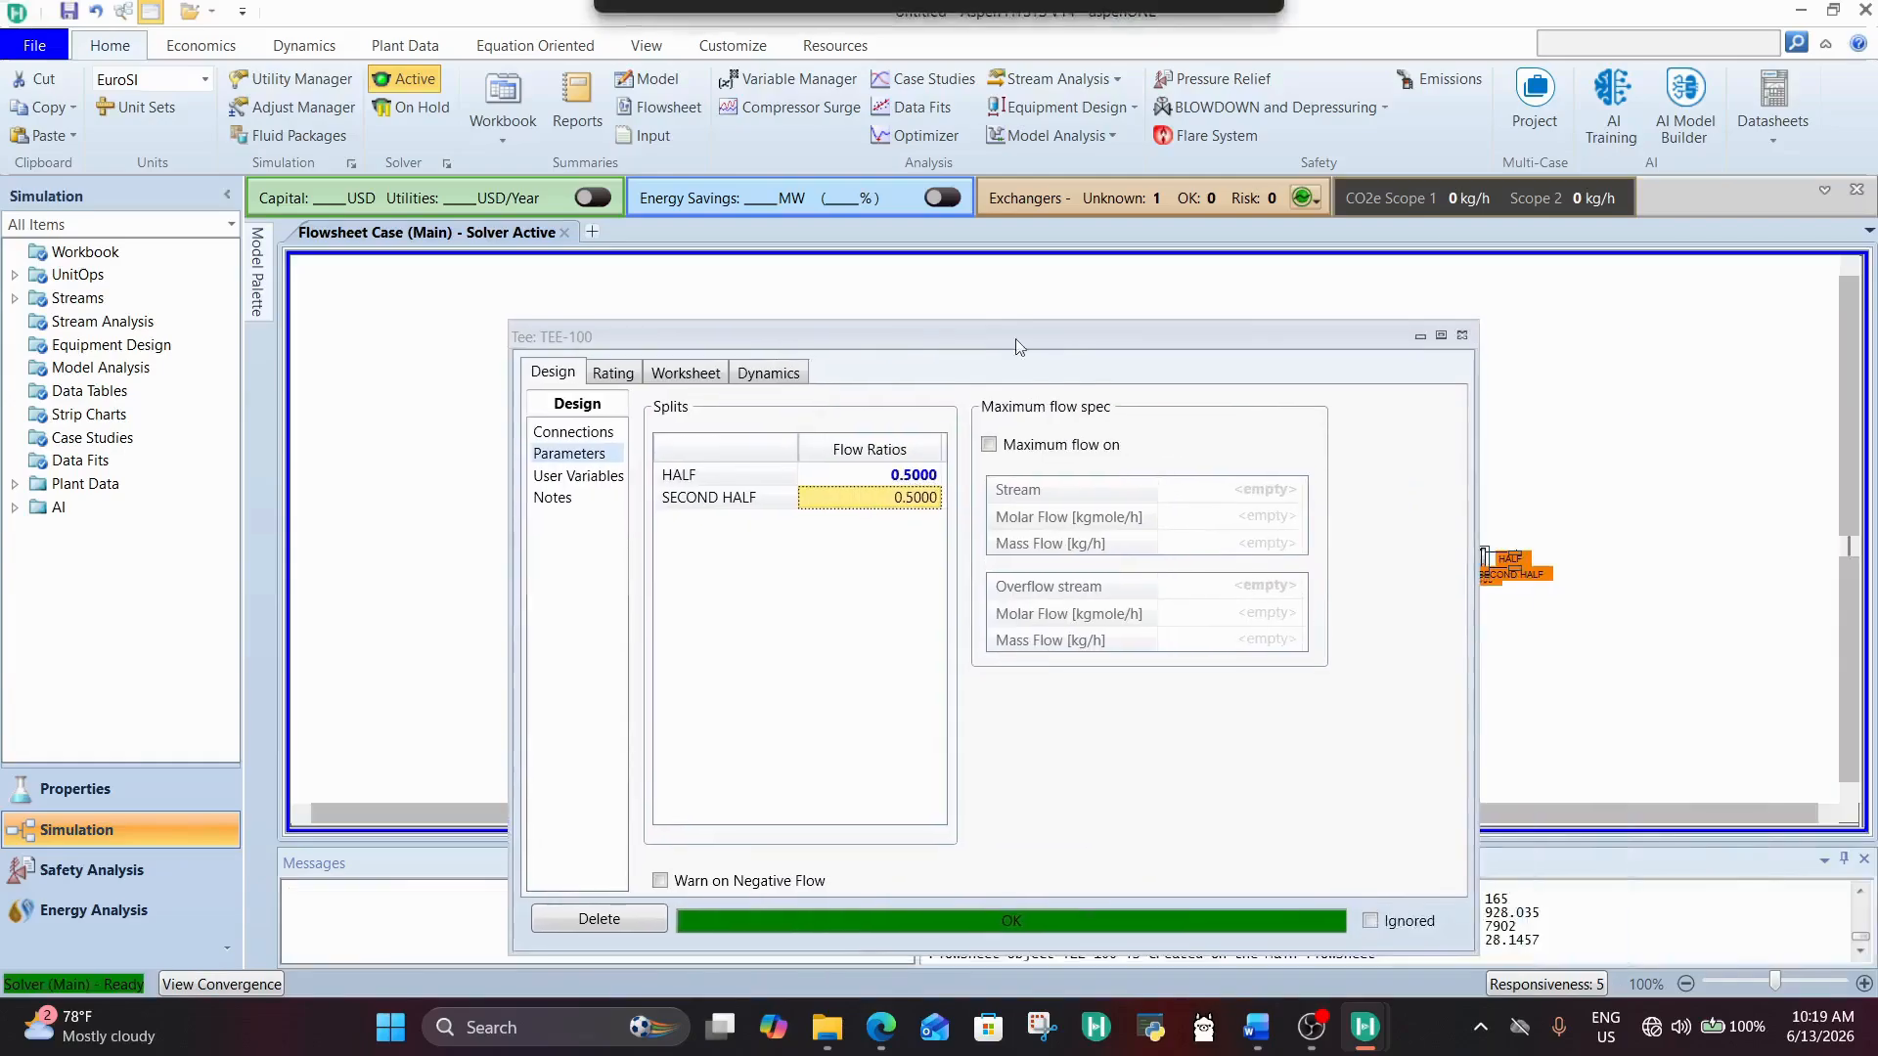
{"action": "left_click", "coordinate": [1462, 335]}
Step: Place the HALF stream above TEE-100 on the flowsheet and flip it horizontally
{"action": "mouse_move", "coordinate": [1520, 566]}
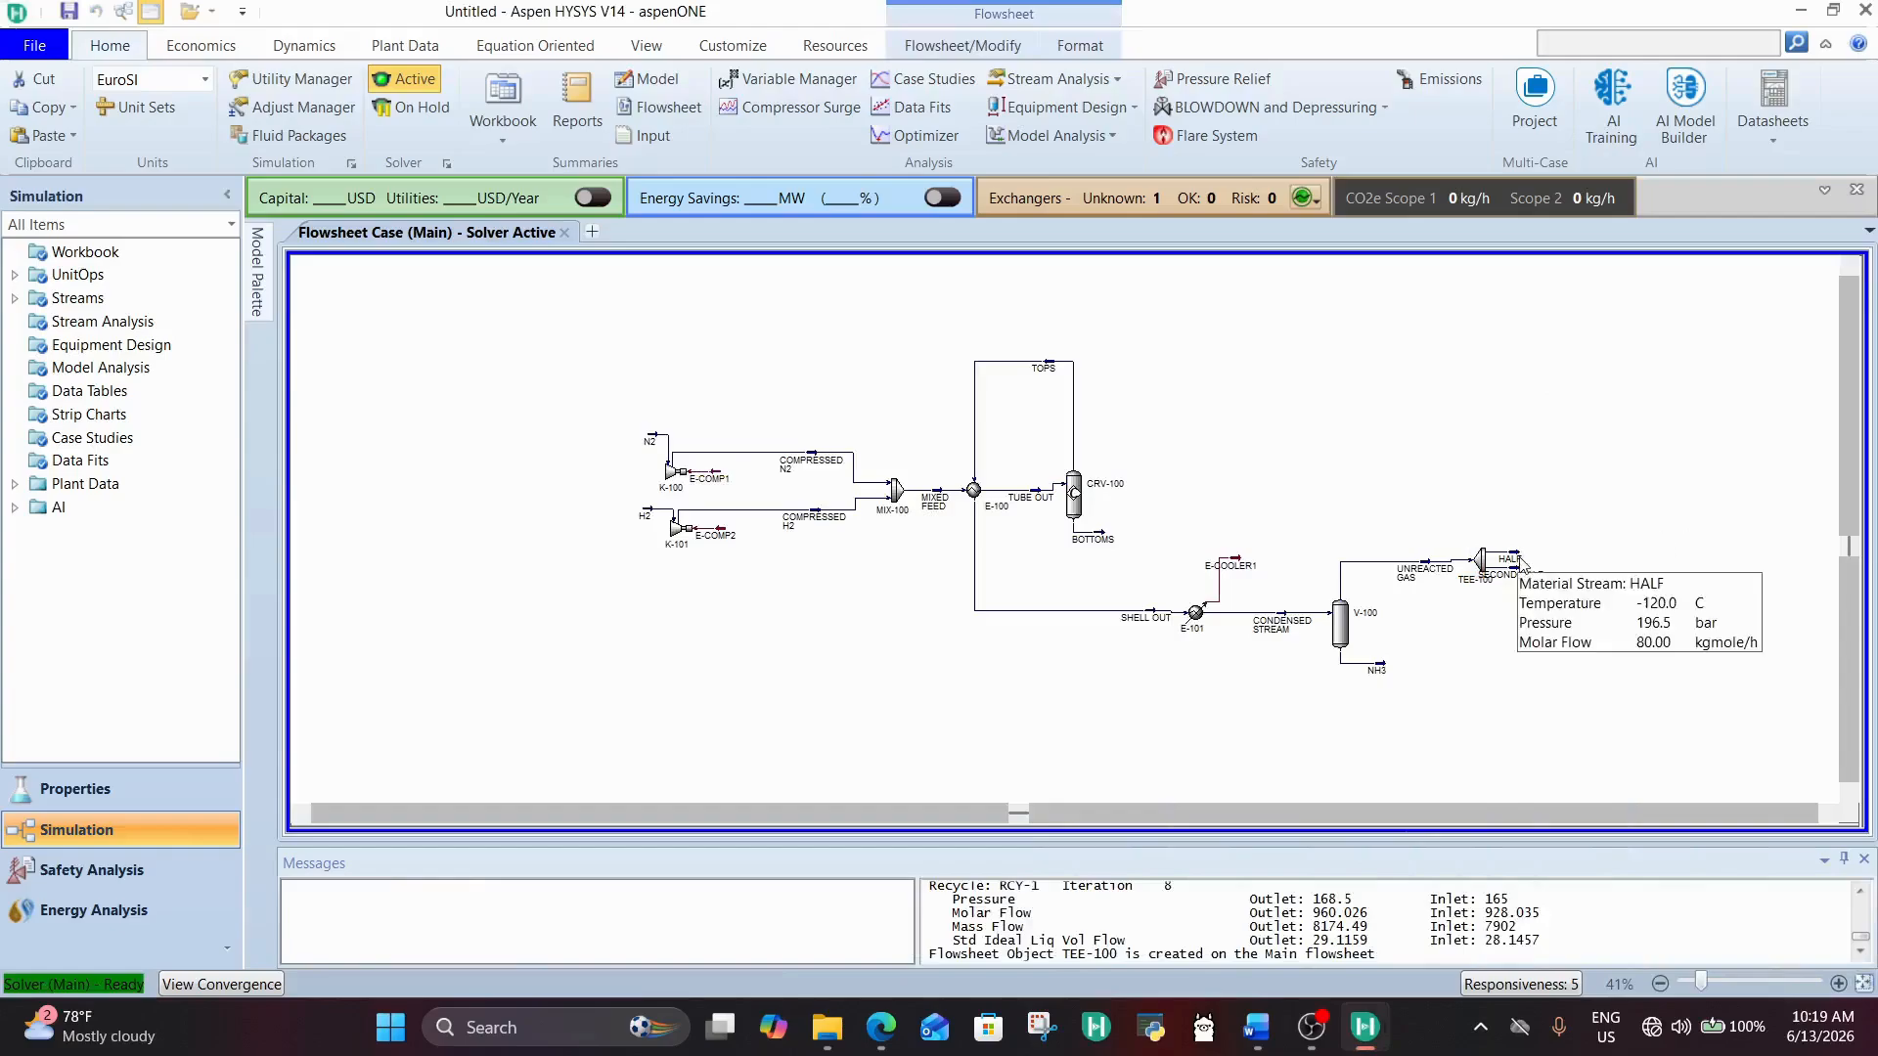
{"action": "left_click_drag", "start_coordinate": [1521, 565], "coordinate": [1482, 562]}
{"action": "mouse_move", "coordinate": [1435, 579]}
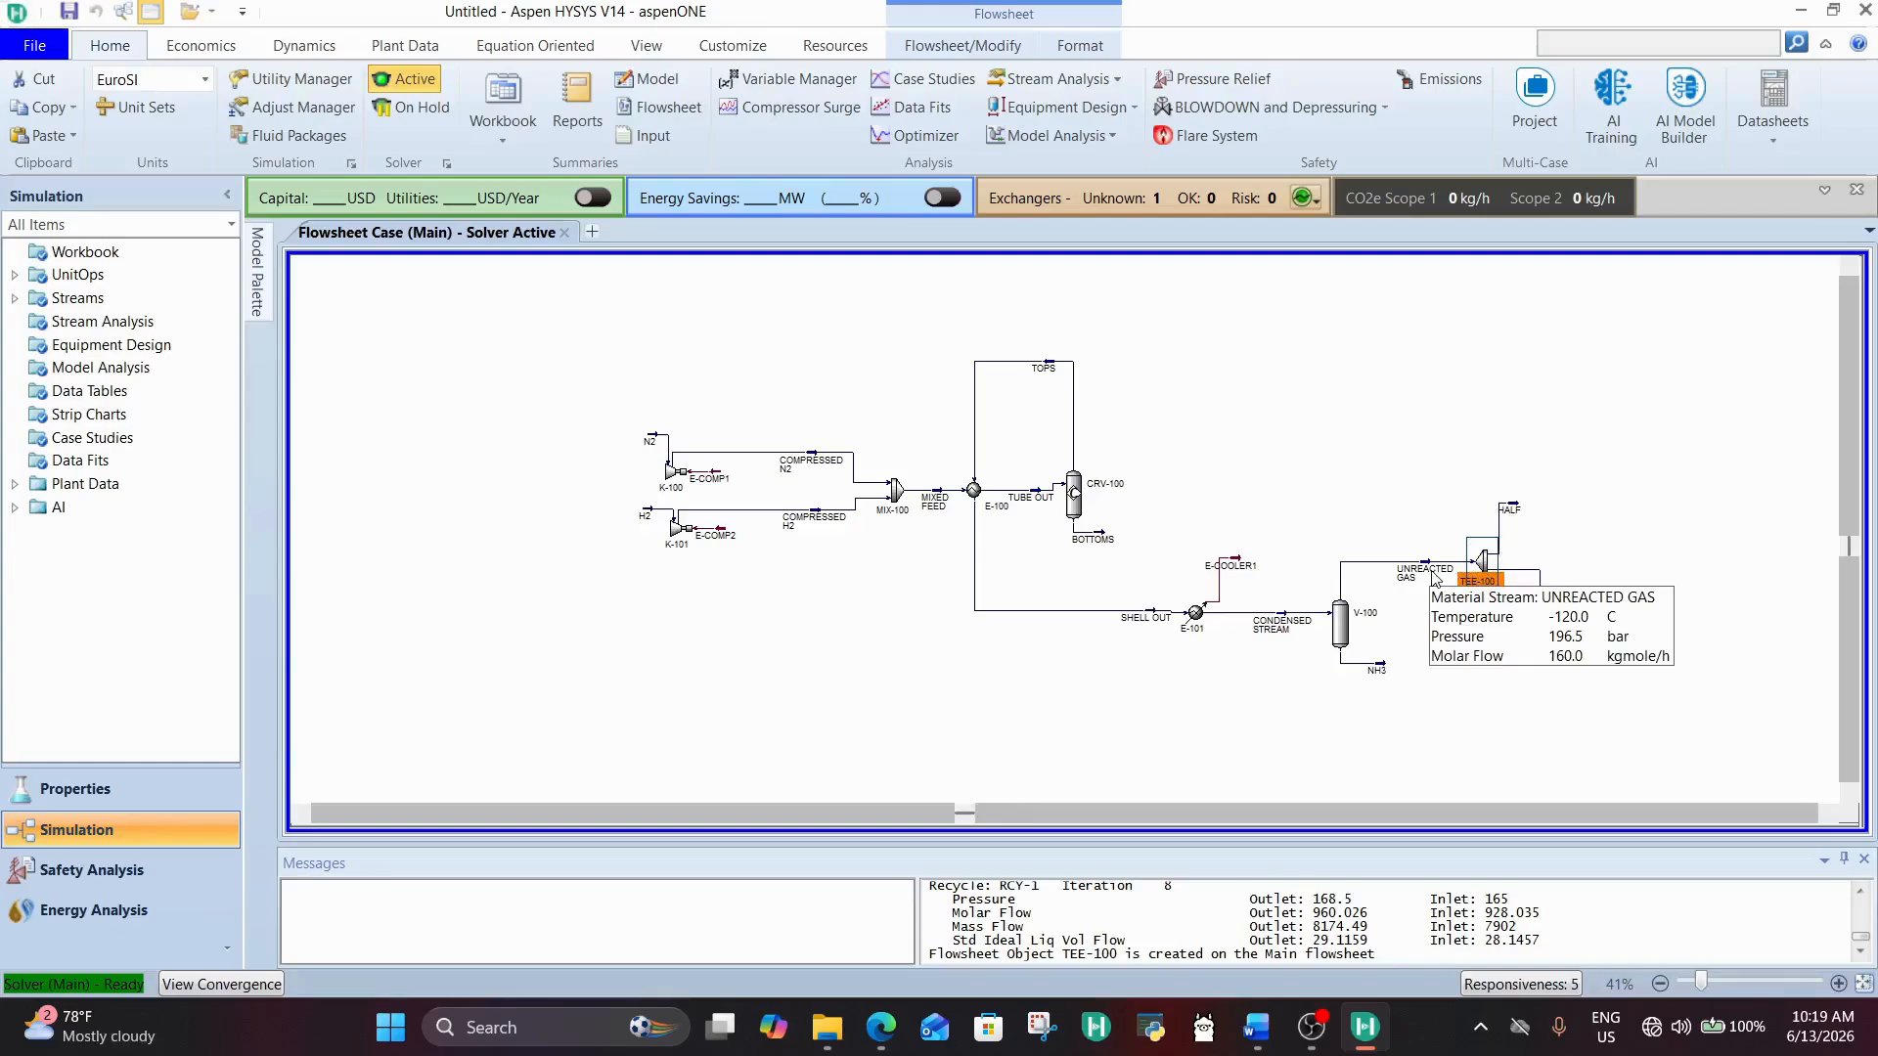
{"action": "mouse_move", "coordinate": [1376, 672]}
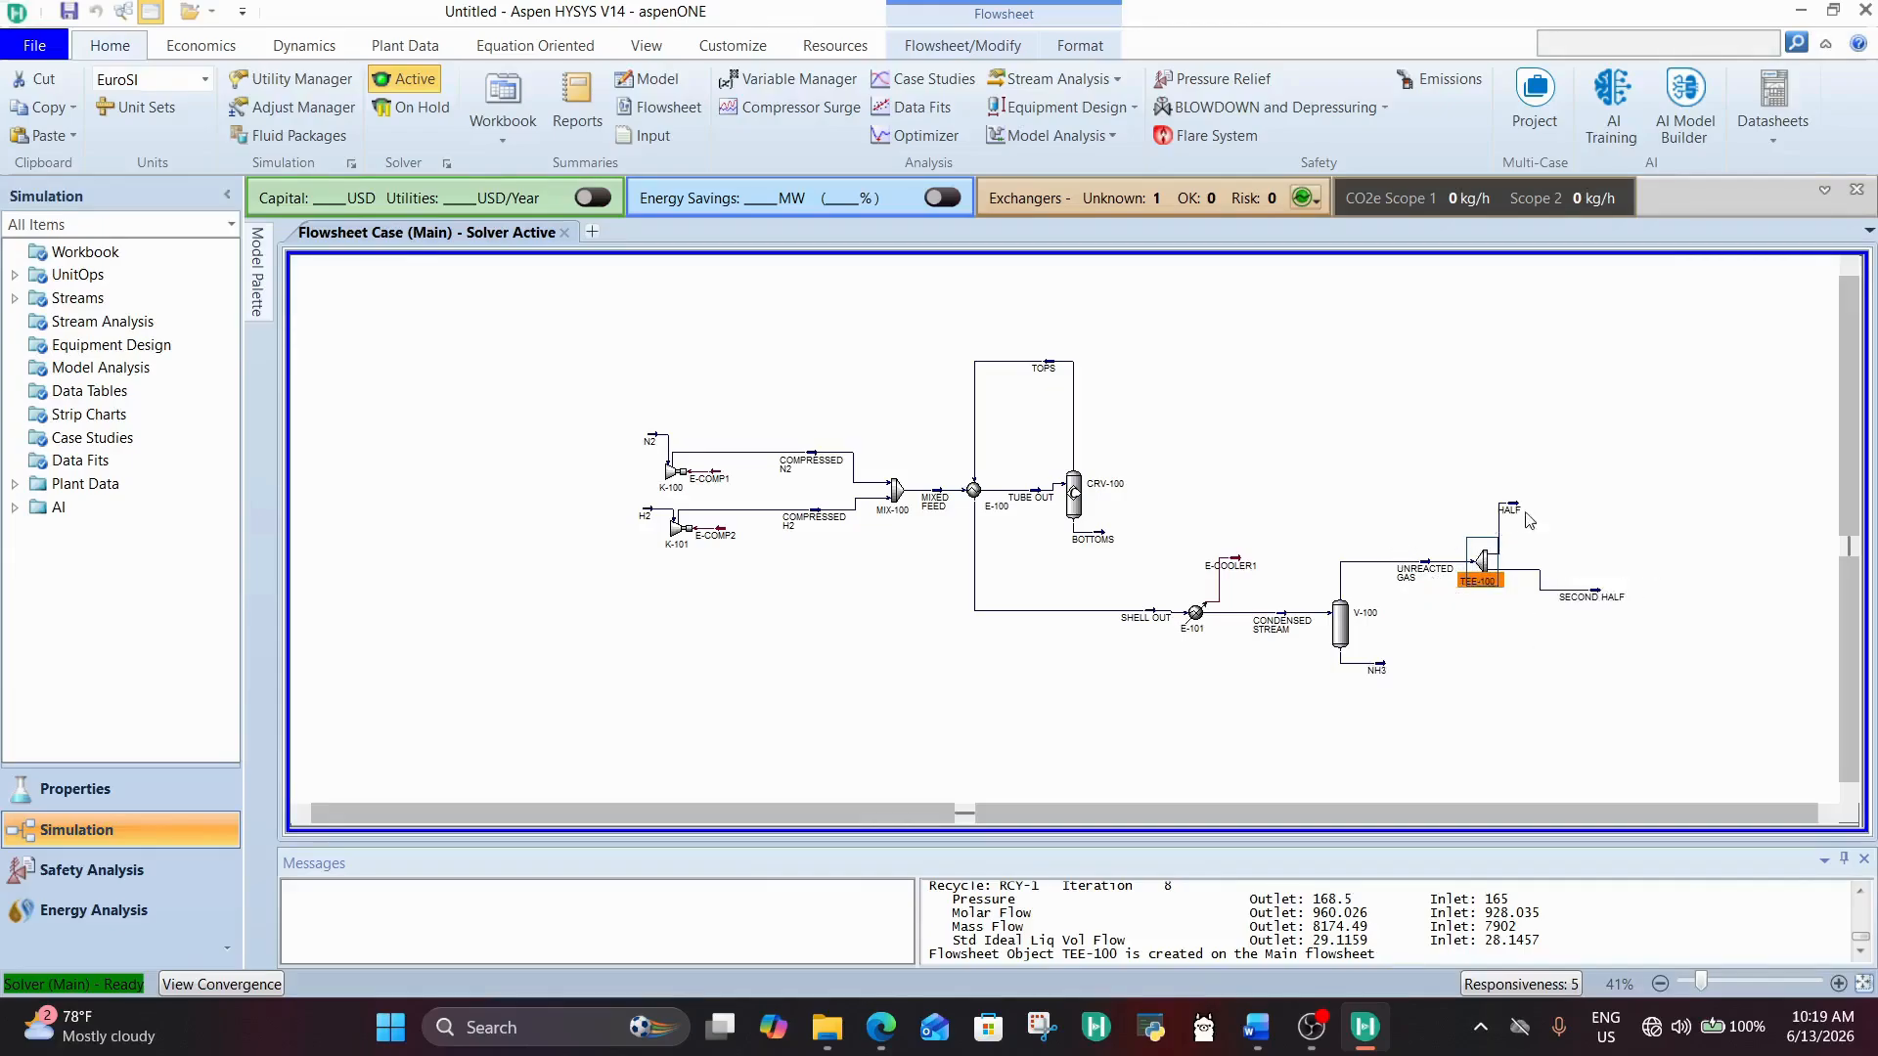
{"action": "left_click_drag", "start_coordinate": [1509, 517], "coordinate": [1536, 514]}
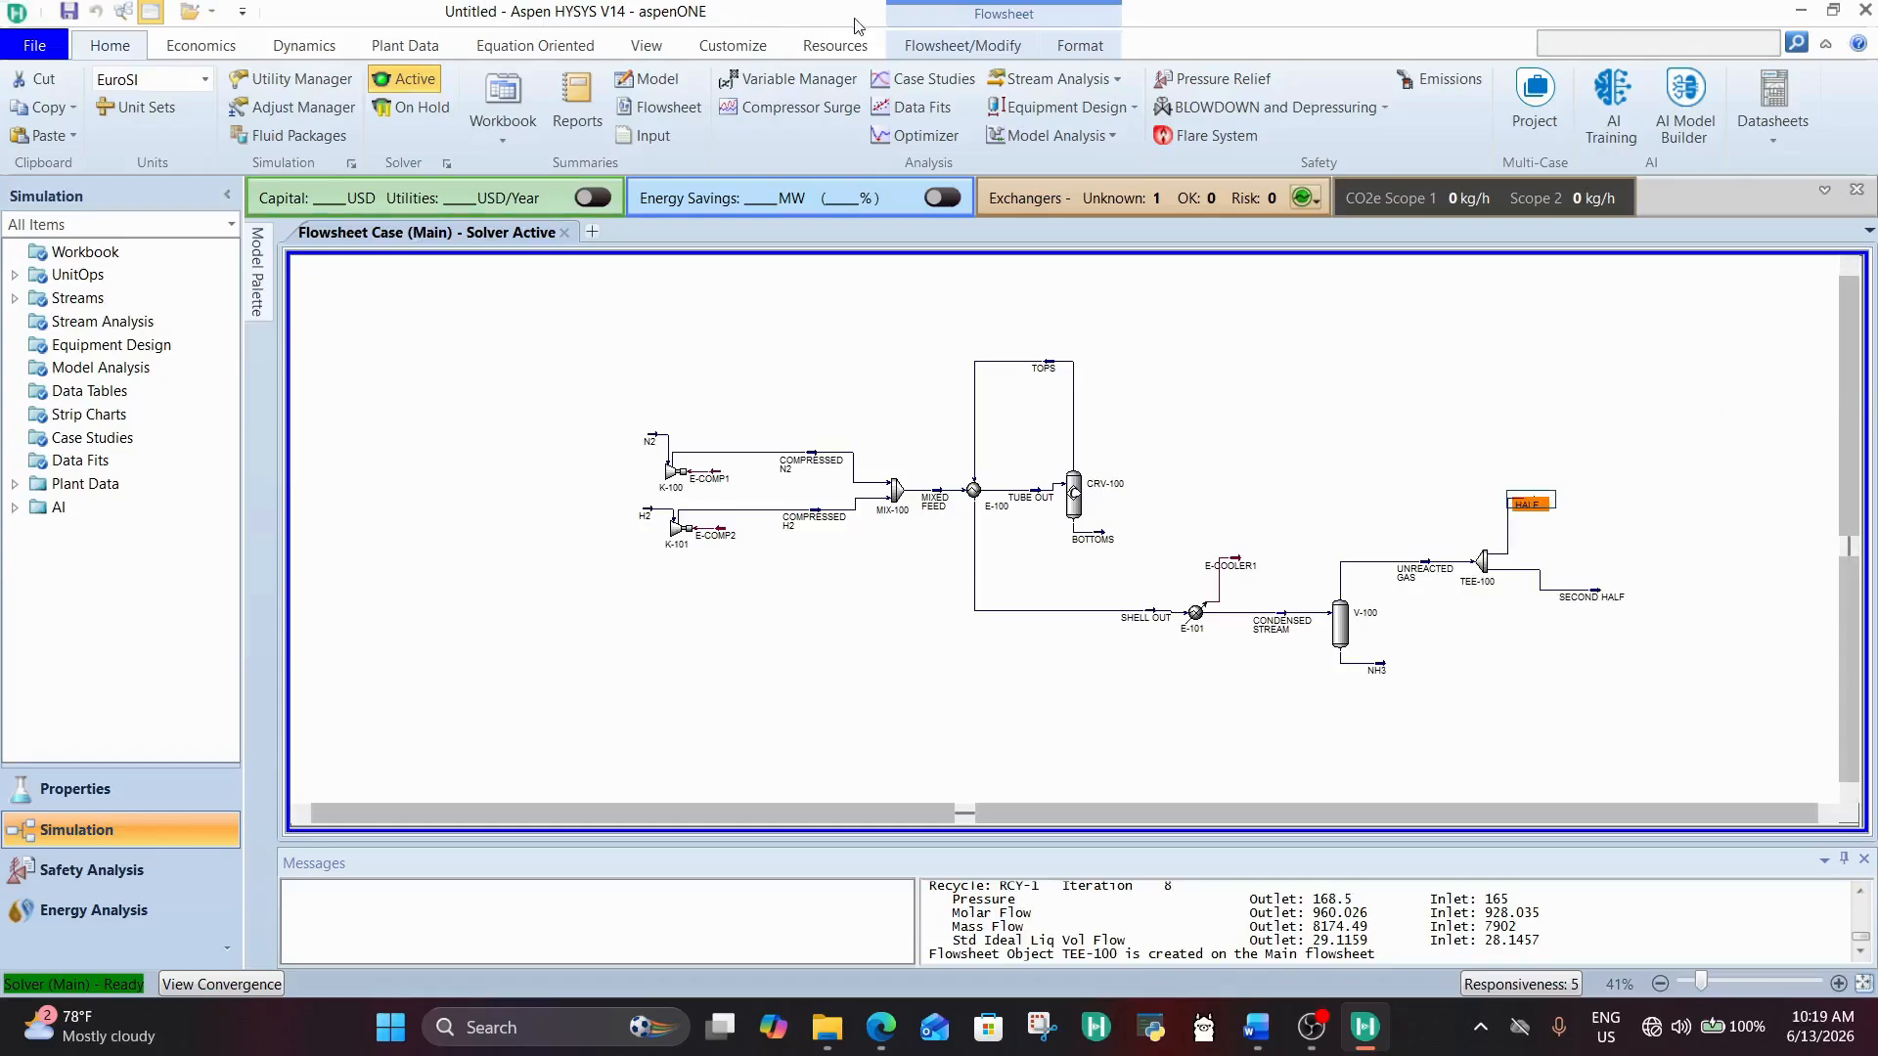
{"action": "left_click", "coordinate": [906, 44]}
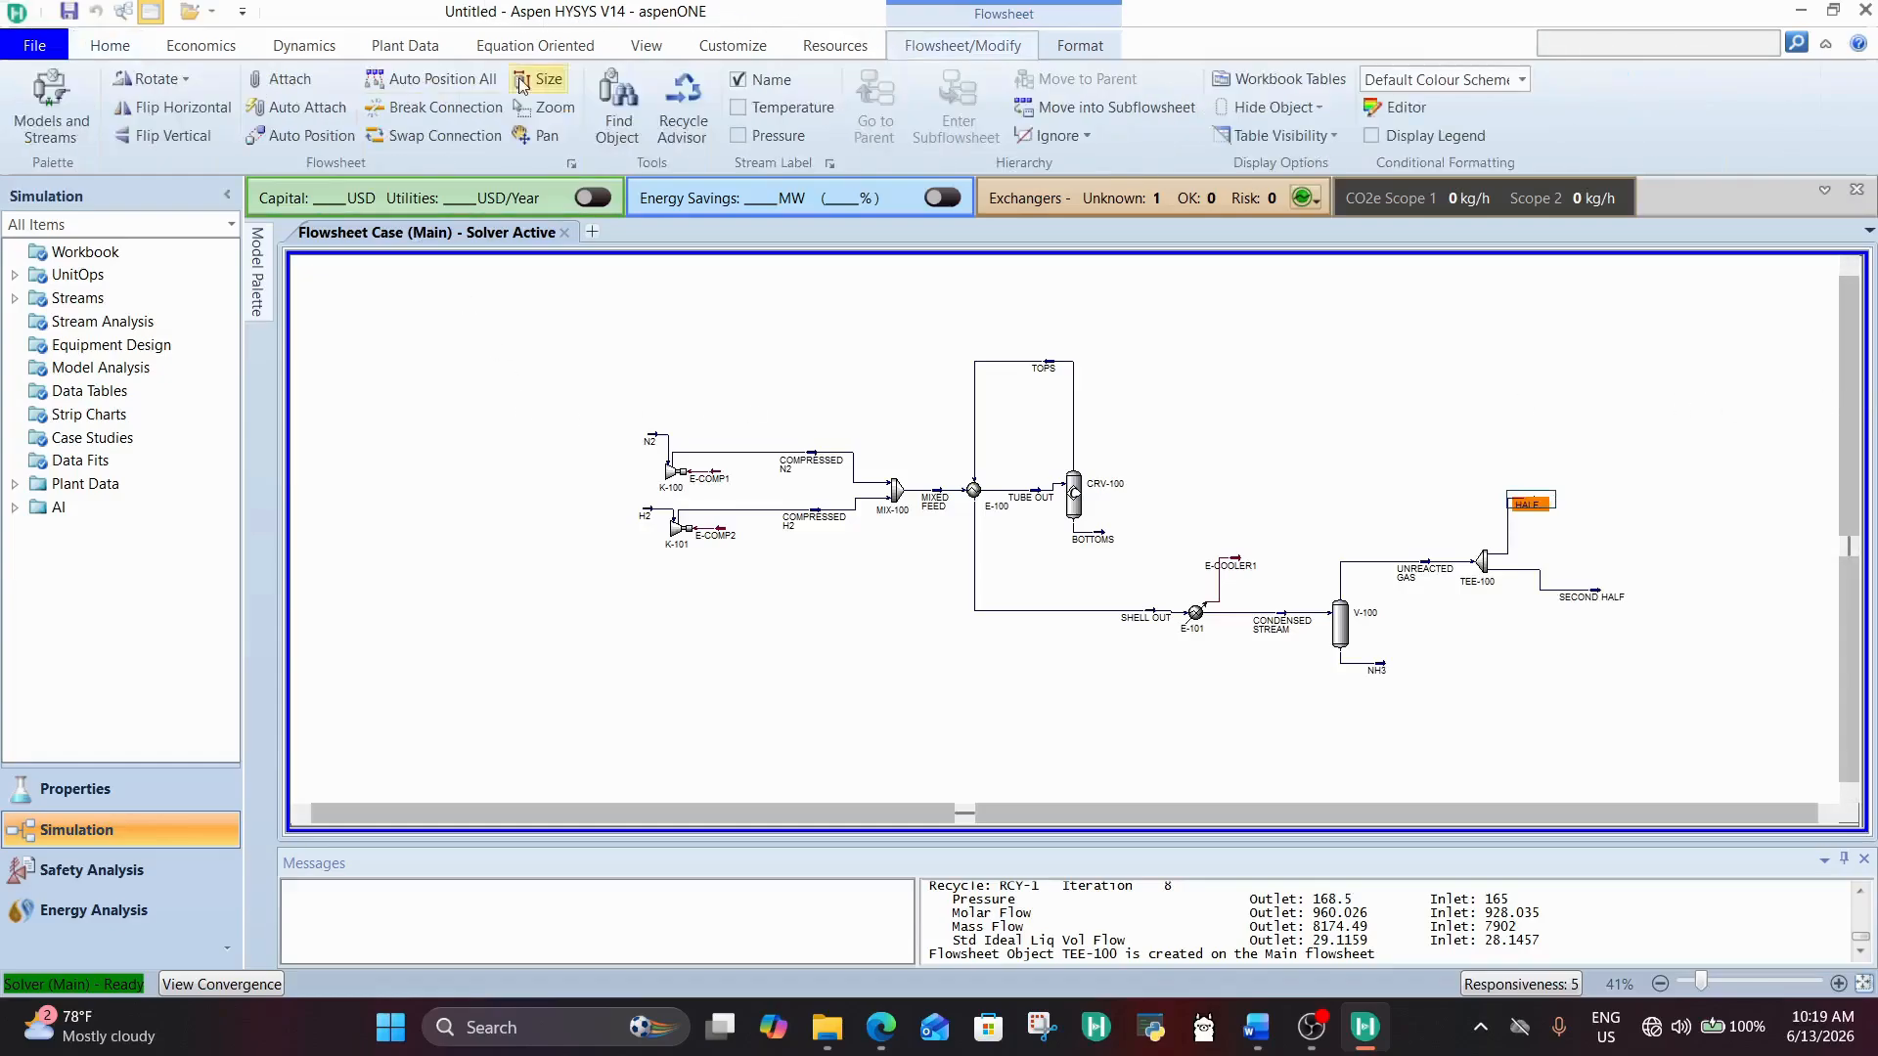
{"action": "left_click", "coordinate": [179, 115]}
{"action": "left_click", "coordinate": [1355, 363]}
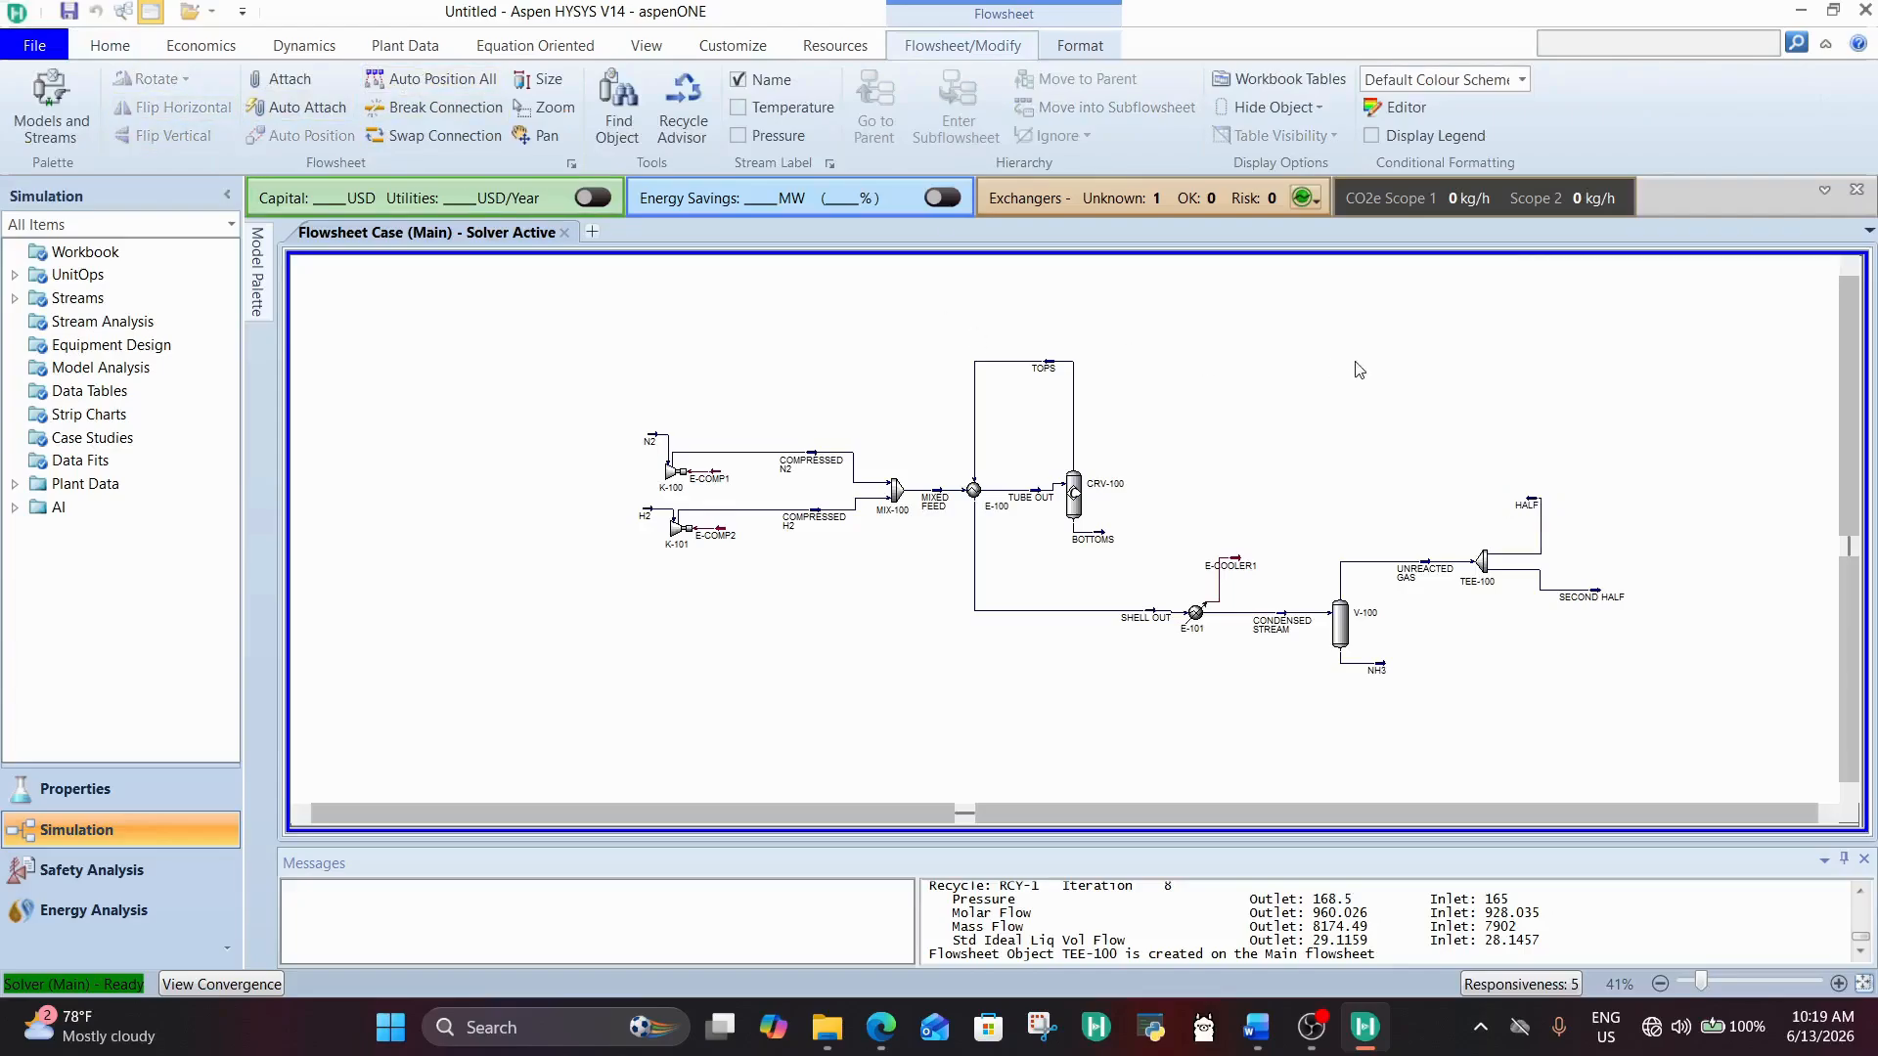
Step: Add a Recycle block to the flowsheet just left of the HALF stream
{"action": "left_click", "coordinate": [257, 272]}
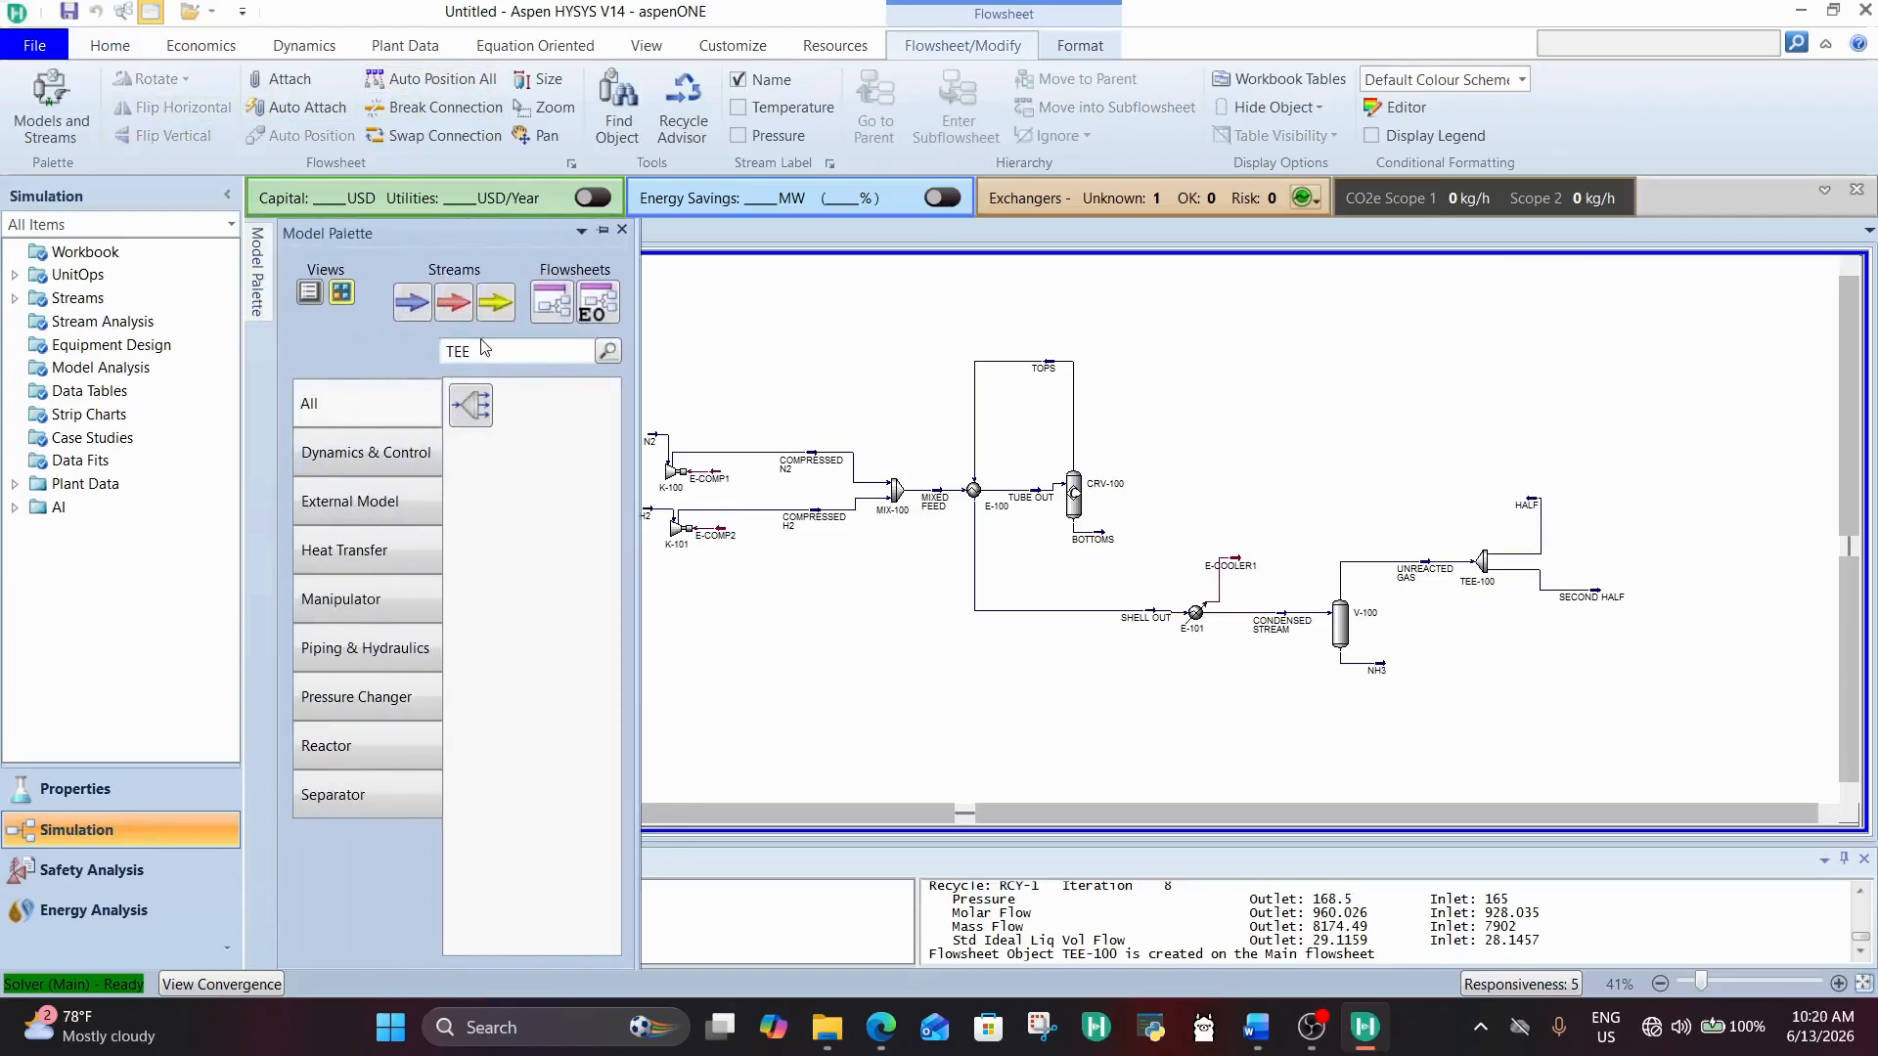
{"action": "left_click_drag", "start_coordinate": [493, 348], "coordinate": [343, 374]}
{"action": "type", "text": "RE"}
{"action": "left_click", "coordinate": [477, 457]}
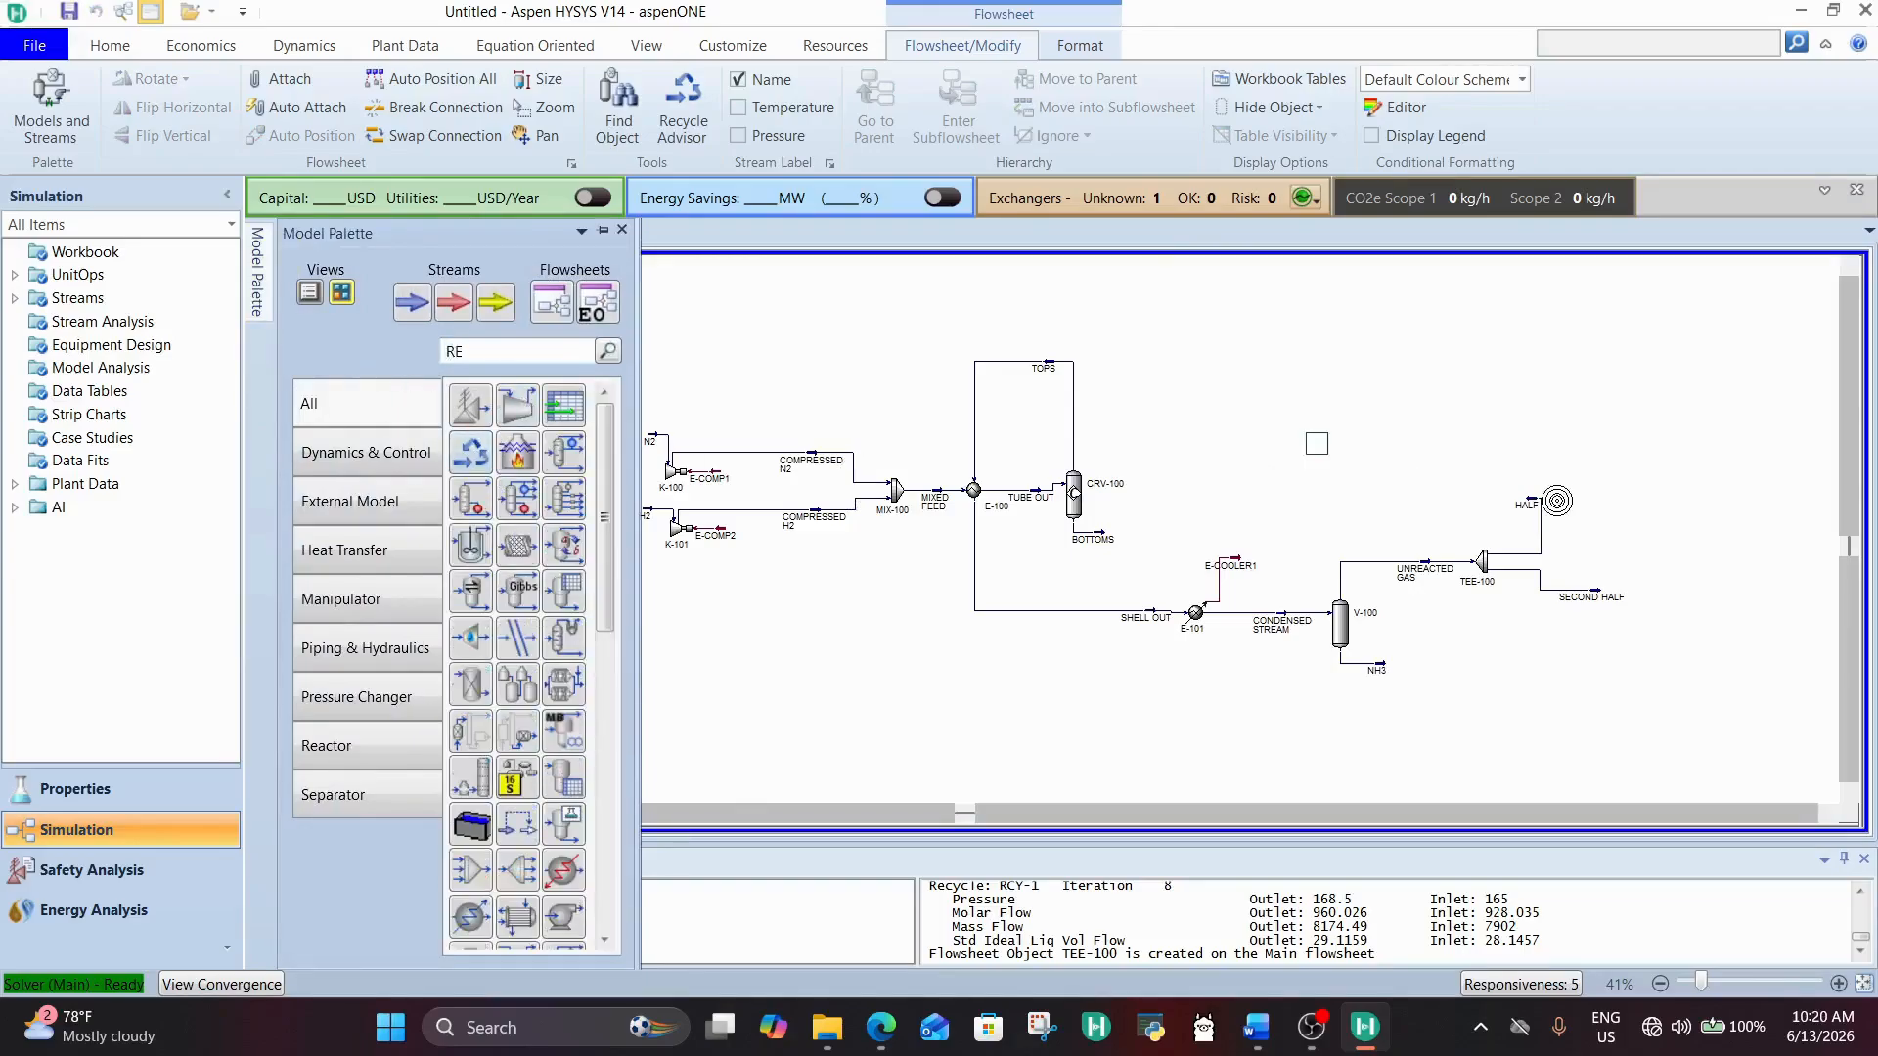
{"action": "left_click", "coordinate": [1754, 570]}
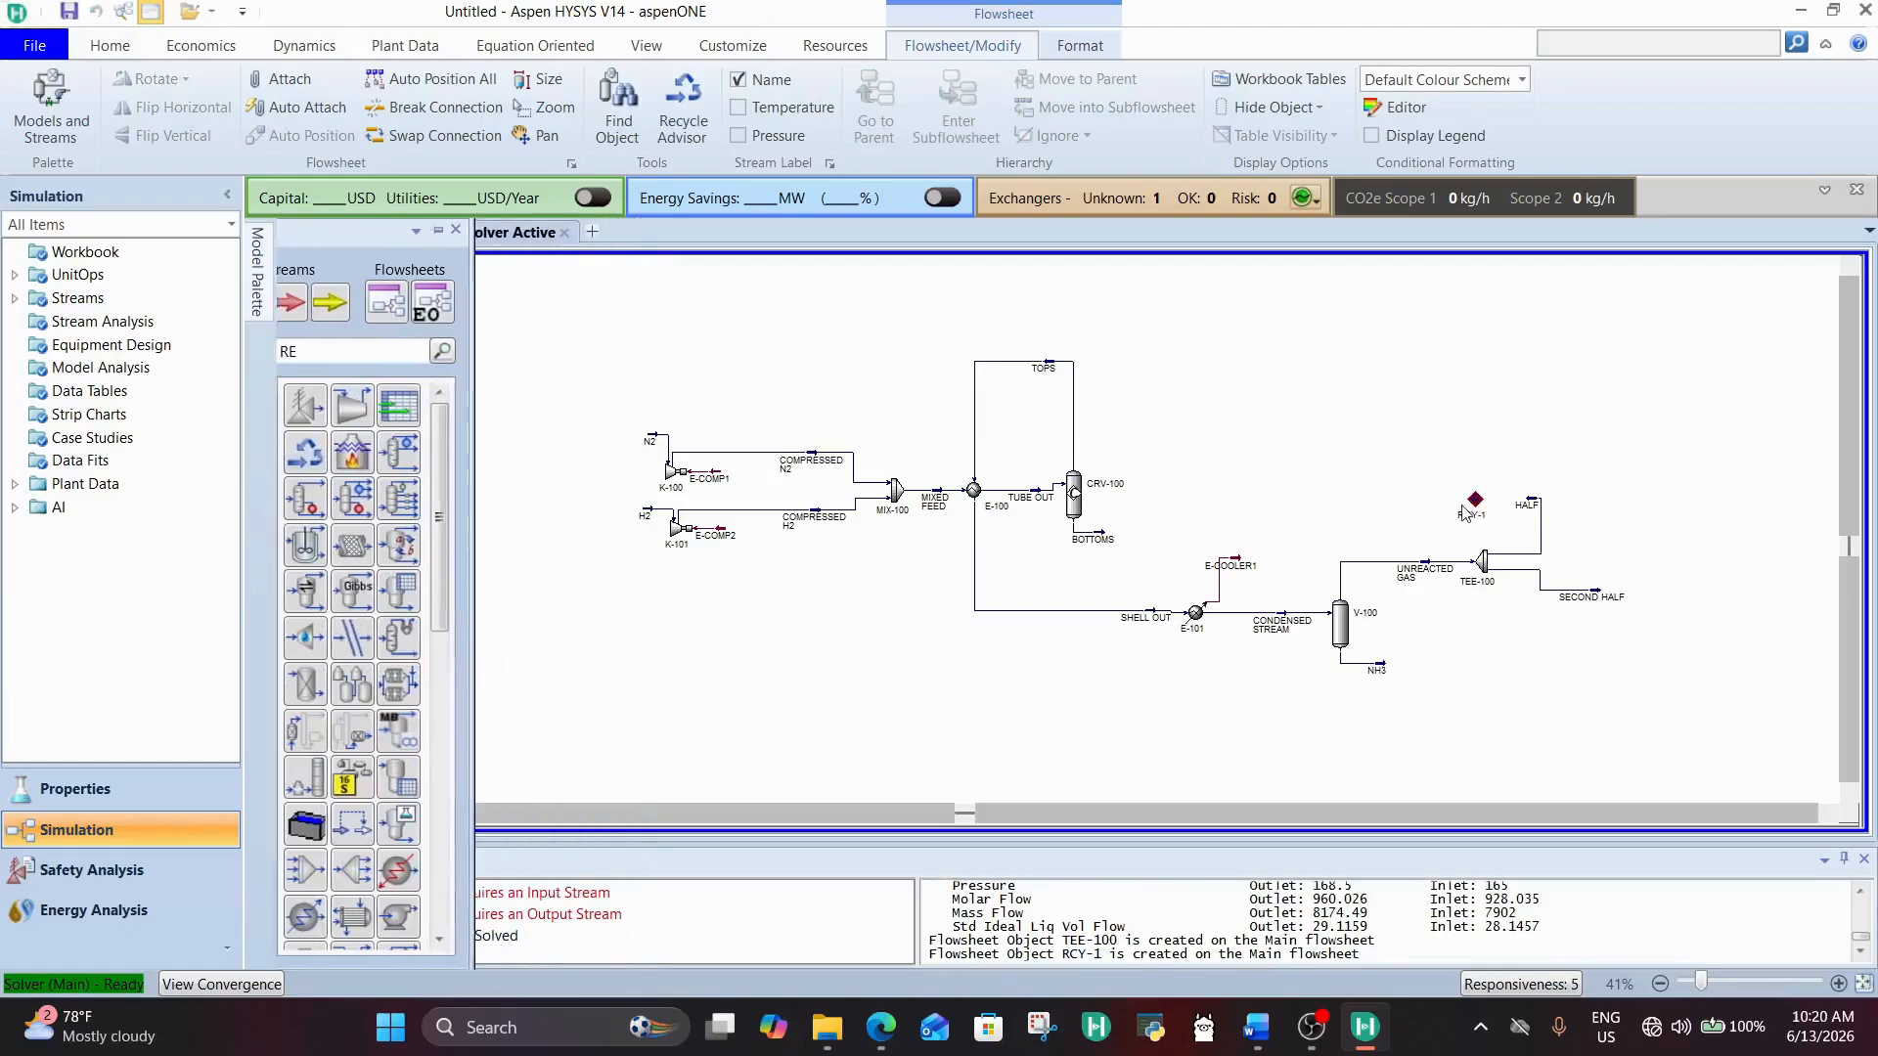
{"action": "left_click", "coordinate": [1480, 509]}
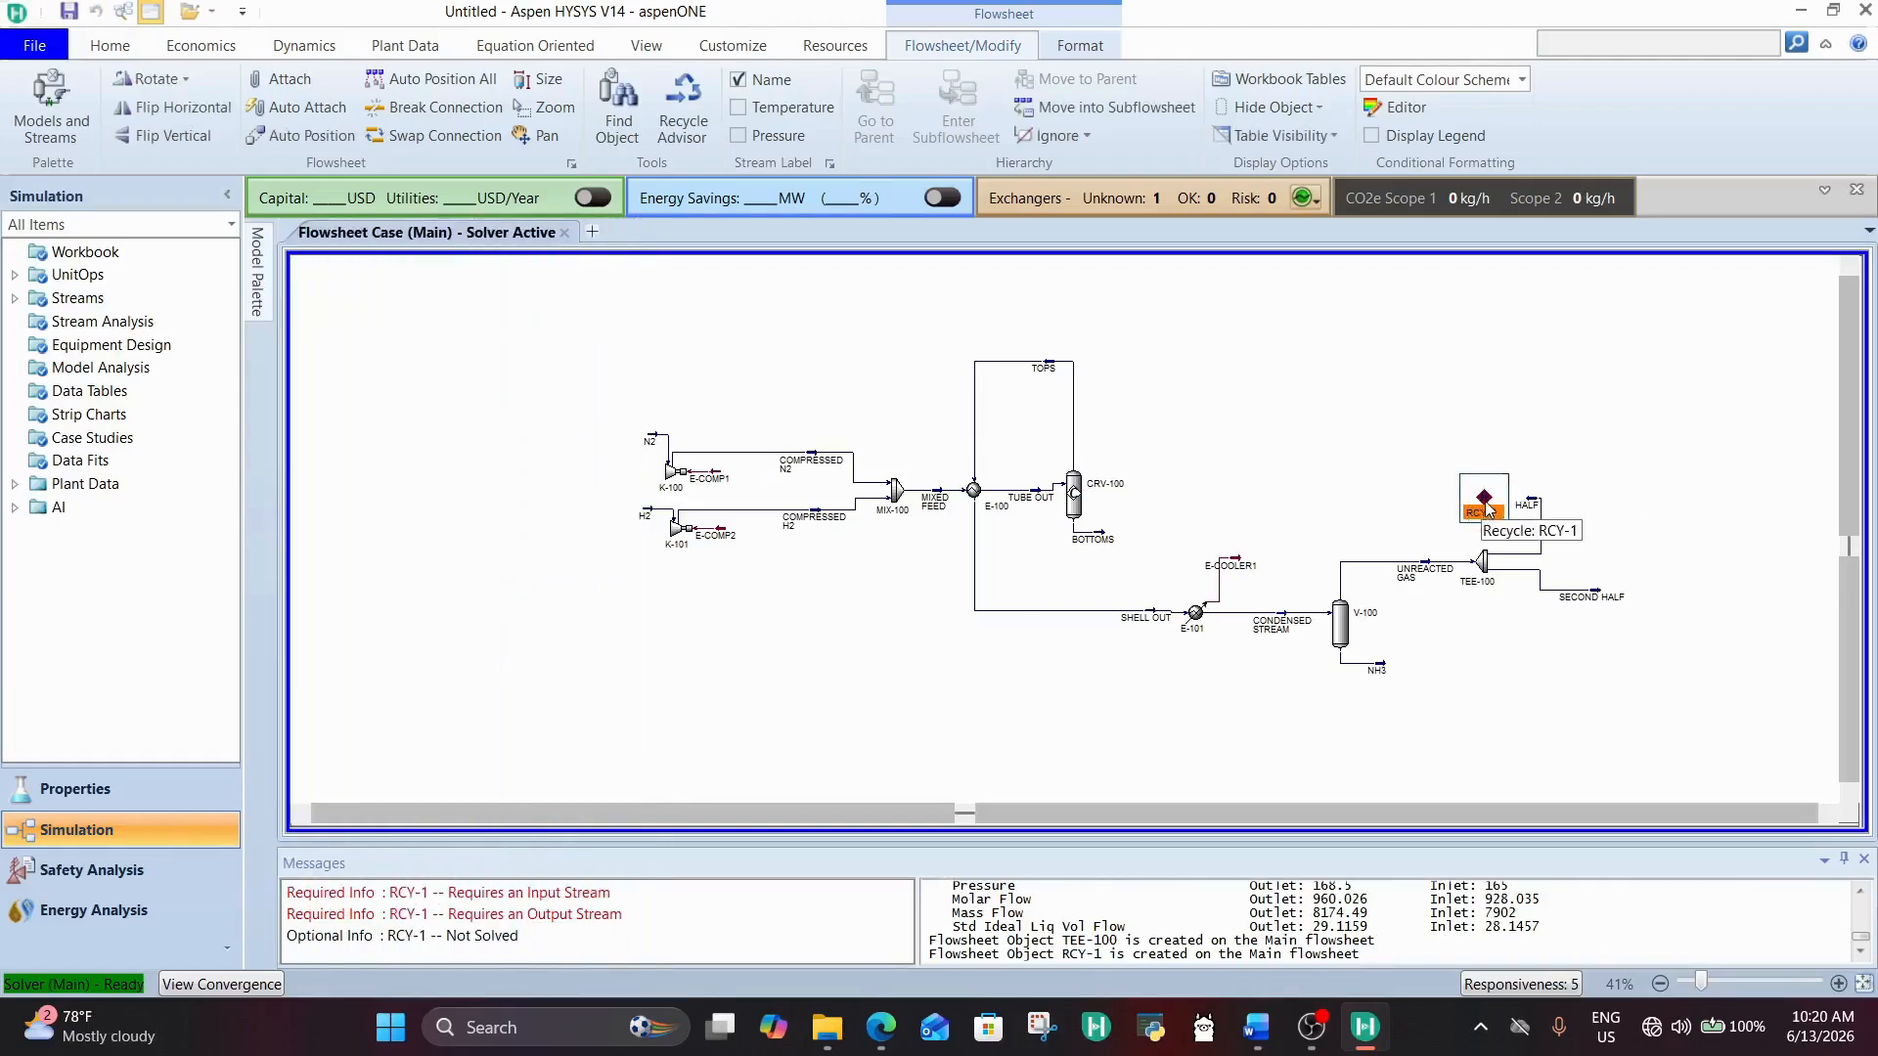
Step: Connect HALF as the inlet of RCY-1, name its outlet RE:OUT, and close the recycle's window
{"action": "double_click", "coordinate": [1482, 509]}
{"action": "left_click", "coordinate": [964, 752]}
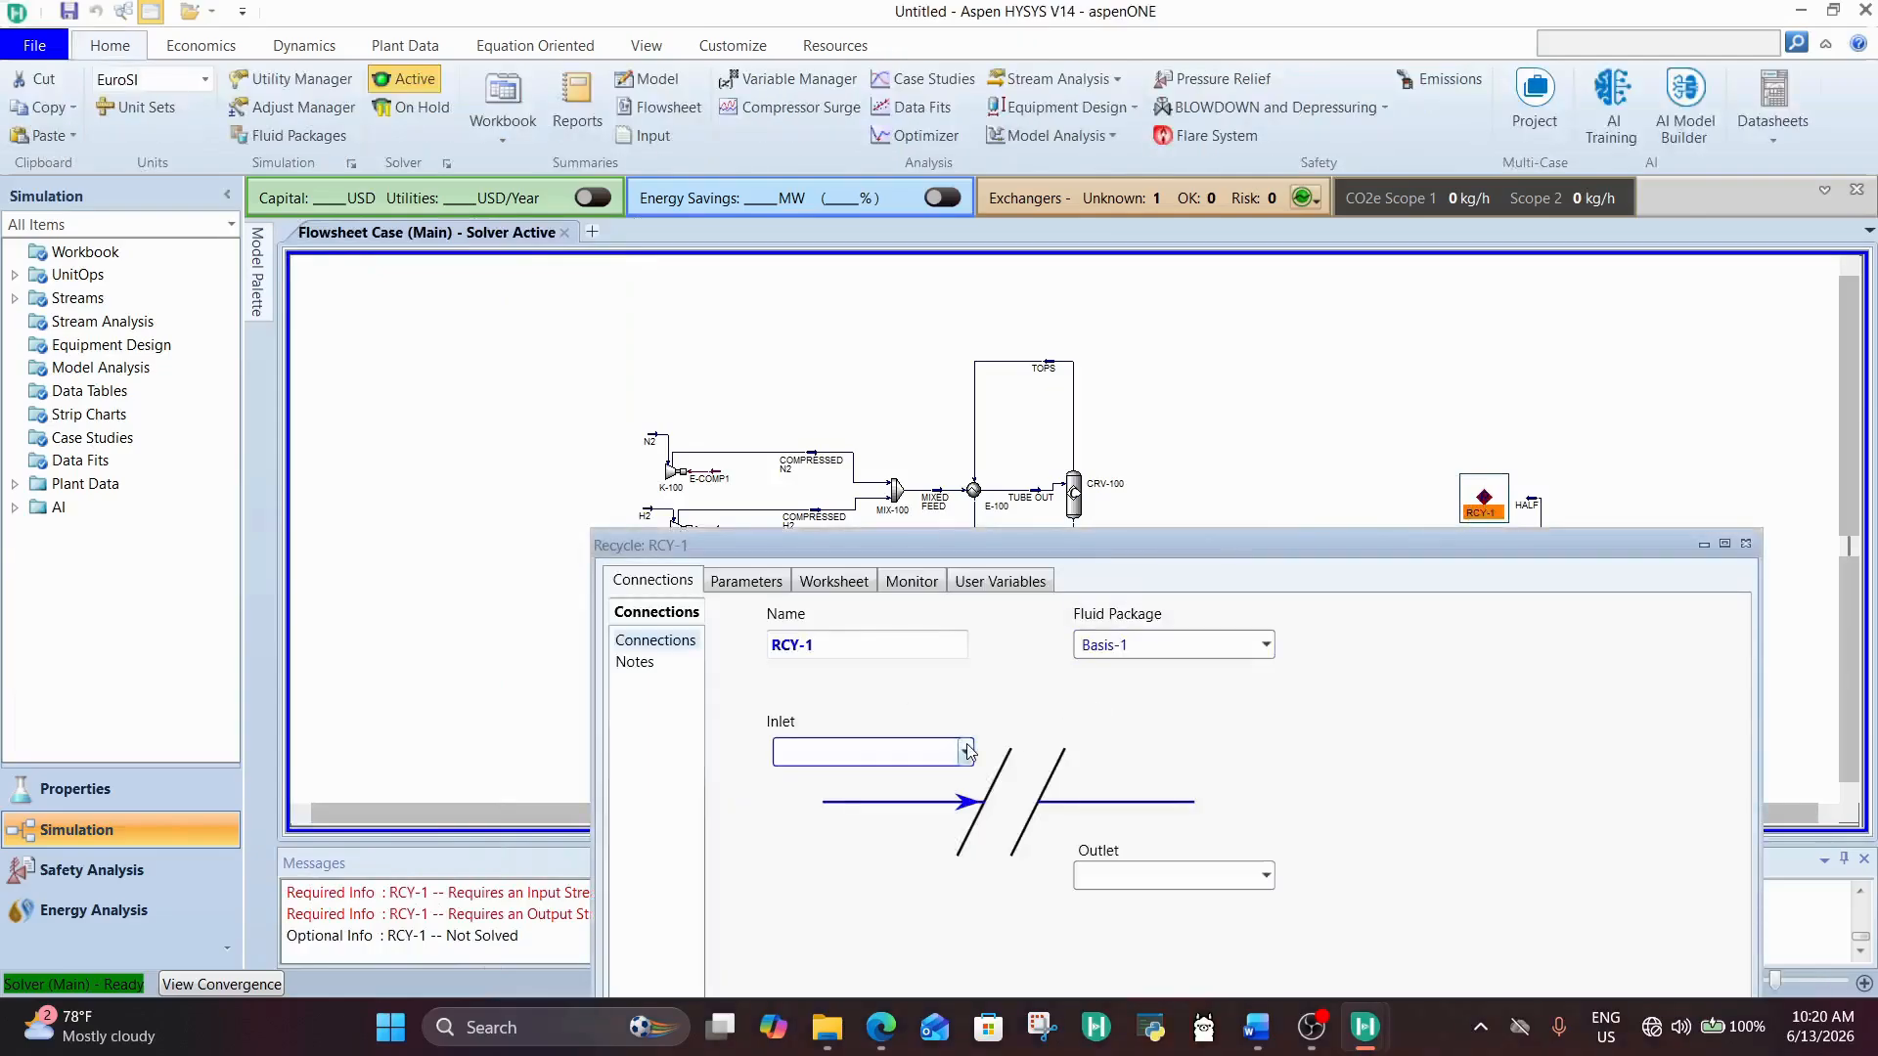
{"action": "left_click", "coordinate": [1135, 738]}
{"action": "left_click_drag", "start_coordinate": [1066, 553], "coordinate": [702, 318]}
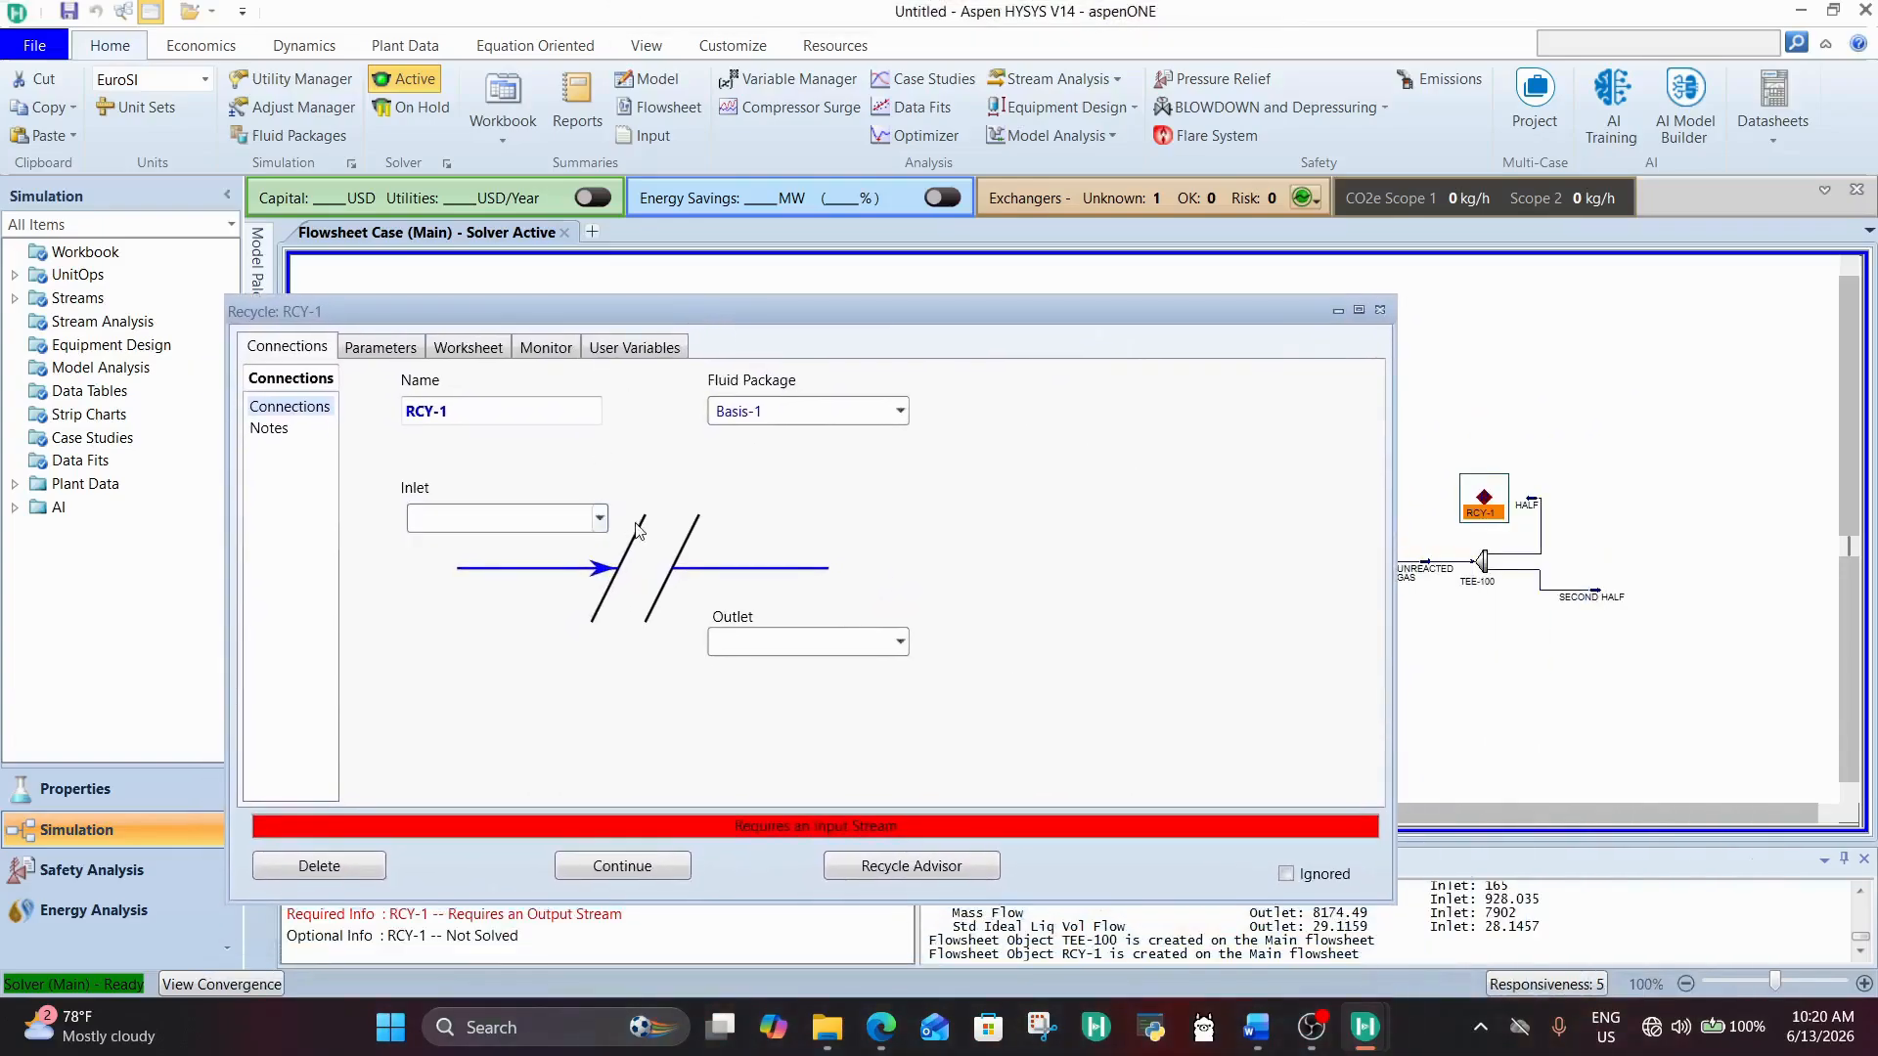
{"action": "left_click", "coordinate": [600, 518]}
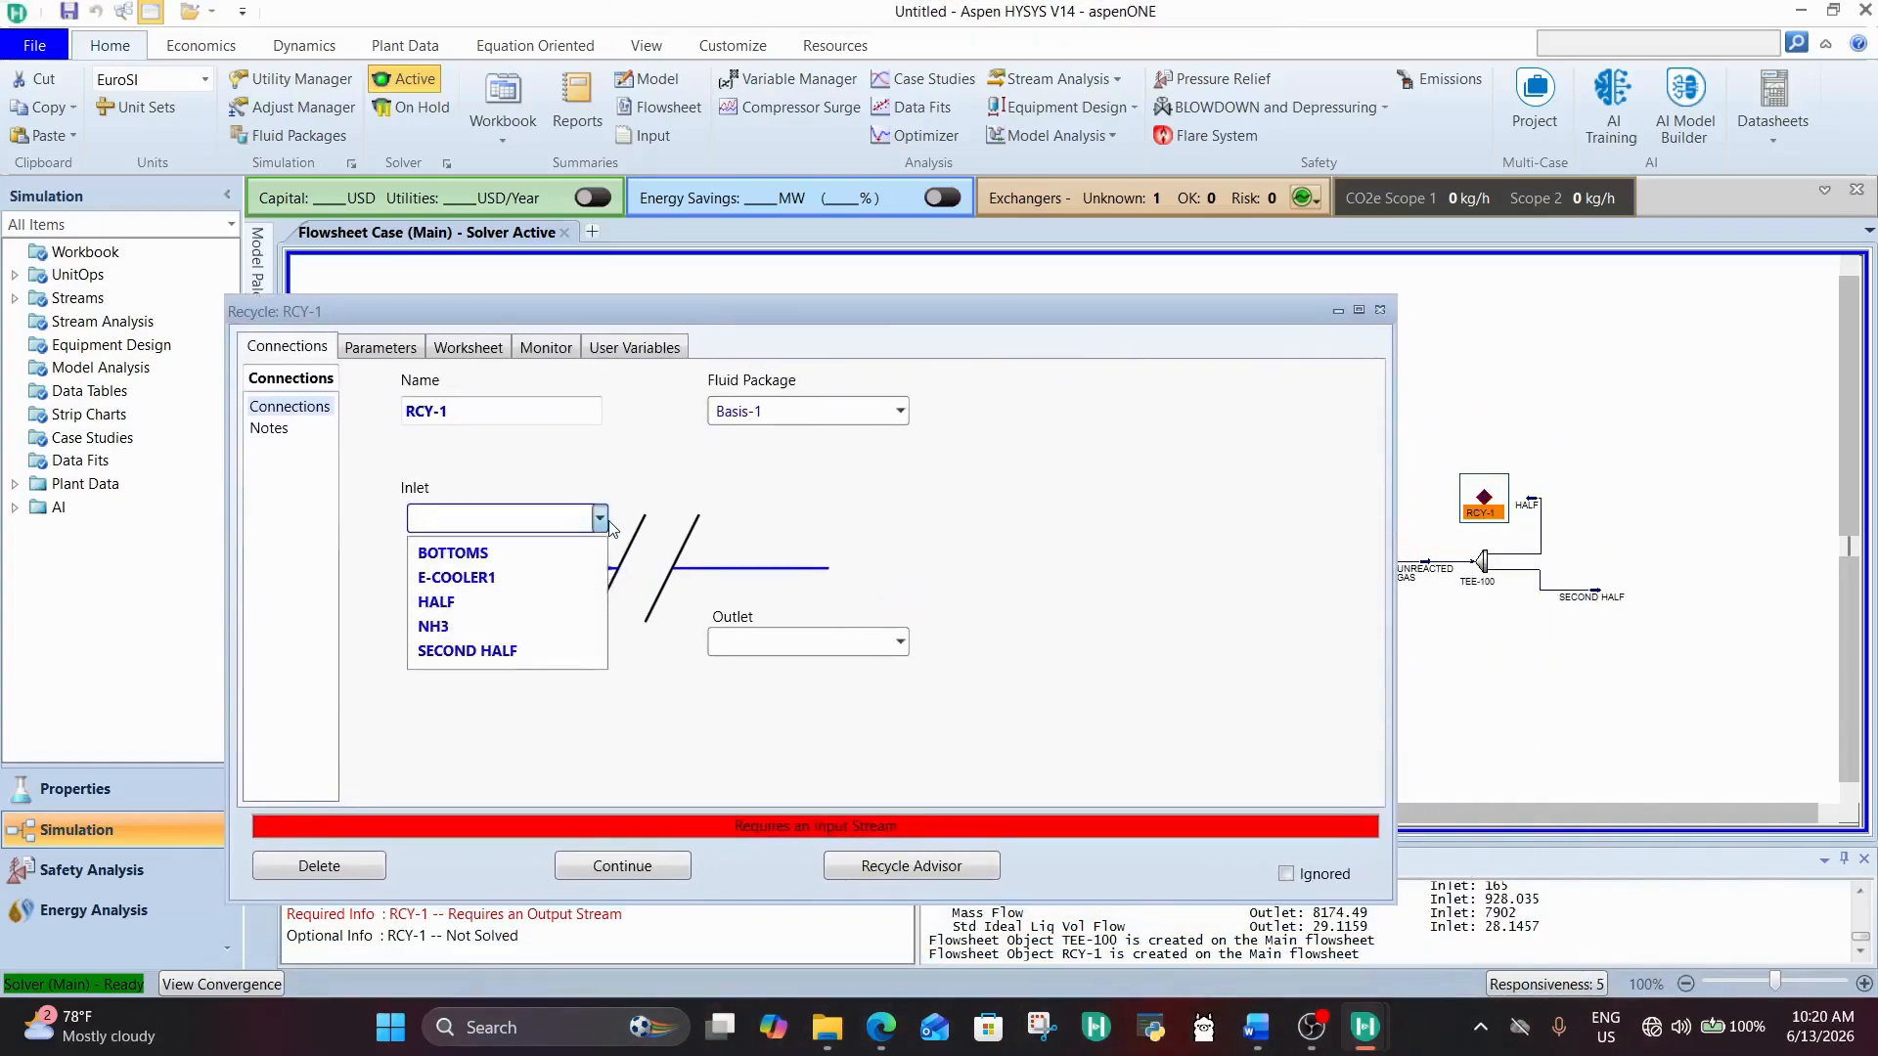
{"action": "left_click", "coordinate": [486, 604]}
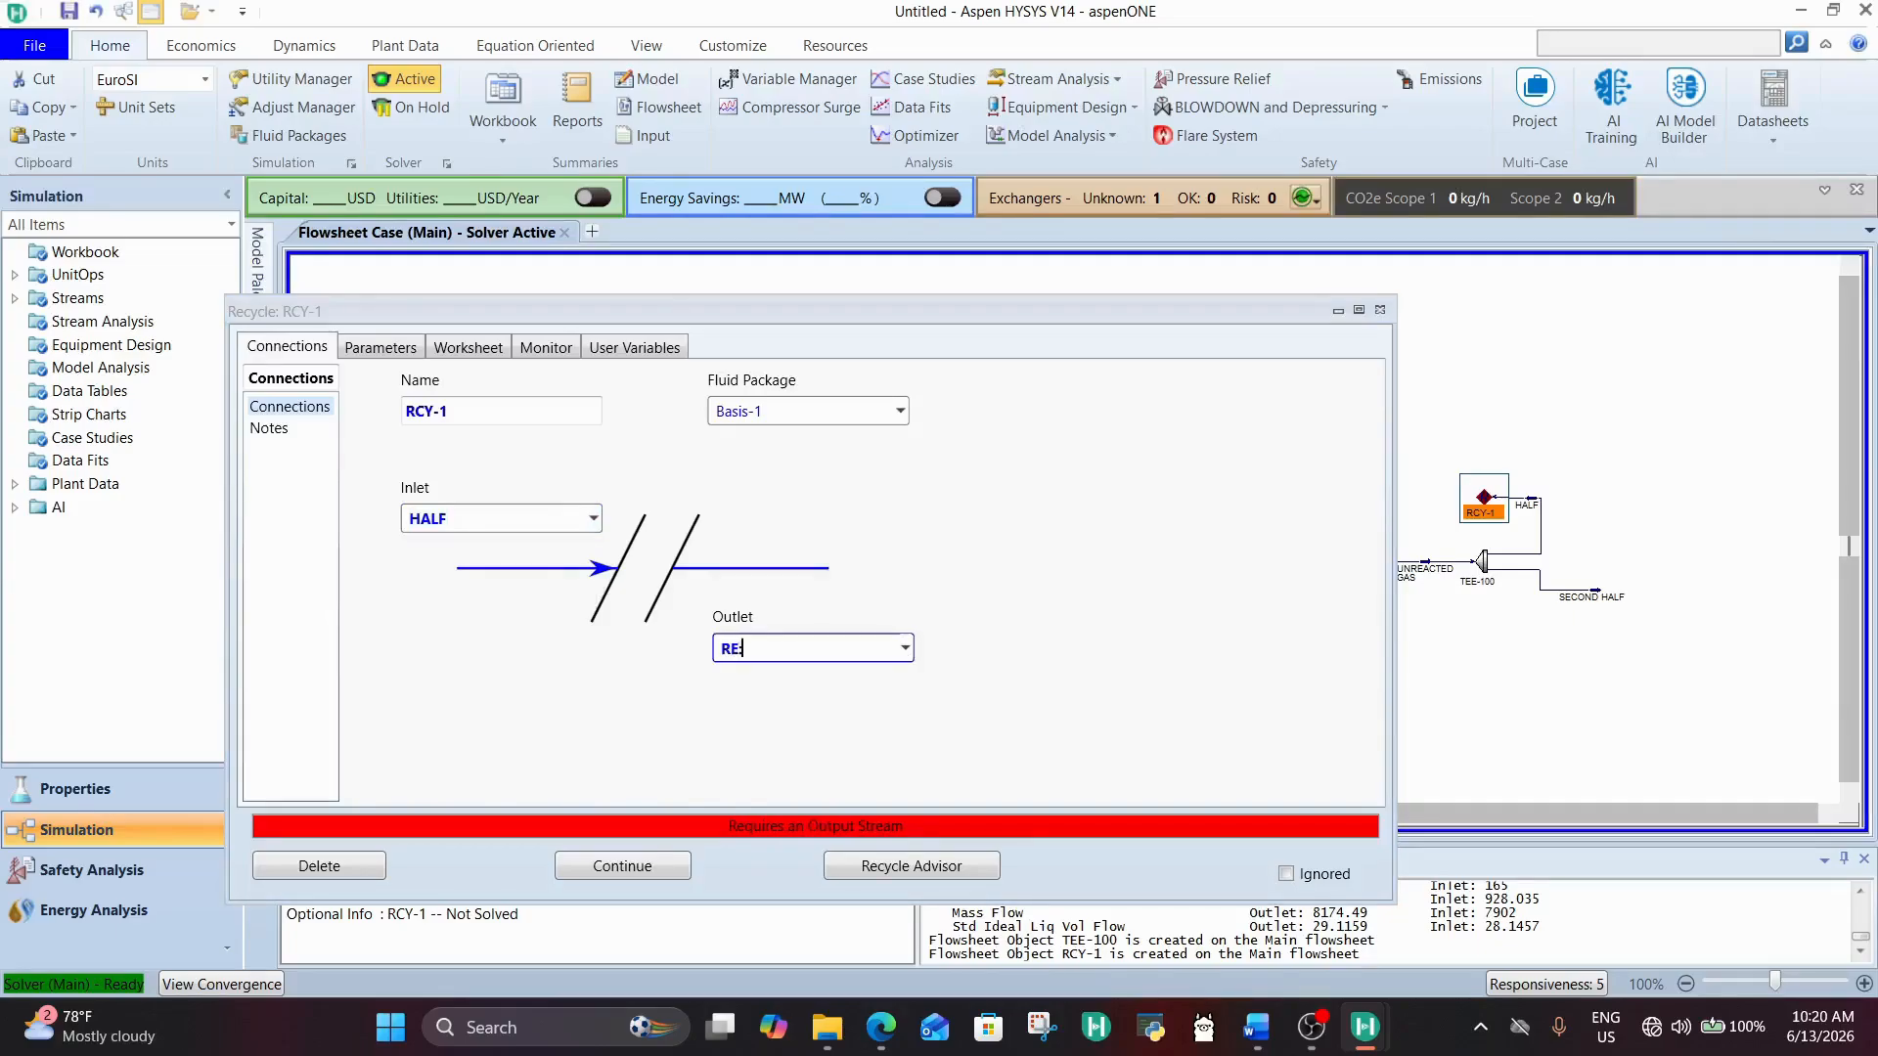
{"action": "key", "text": "Return"}
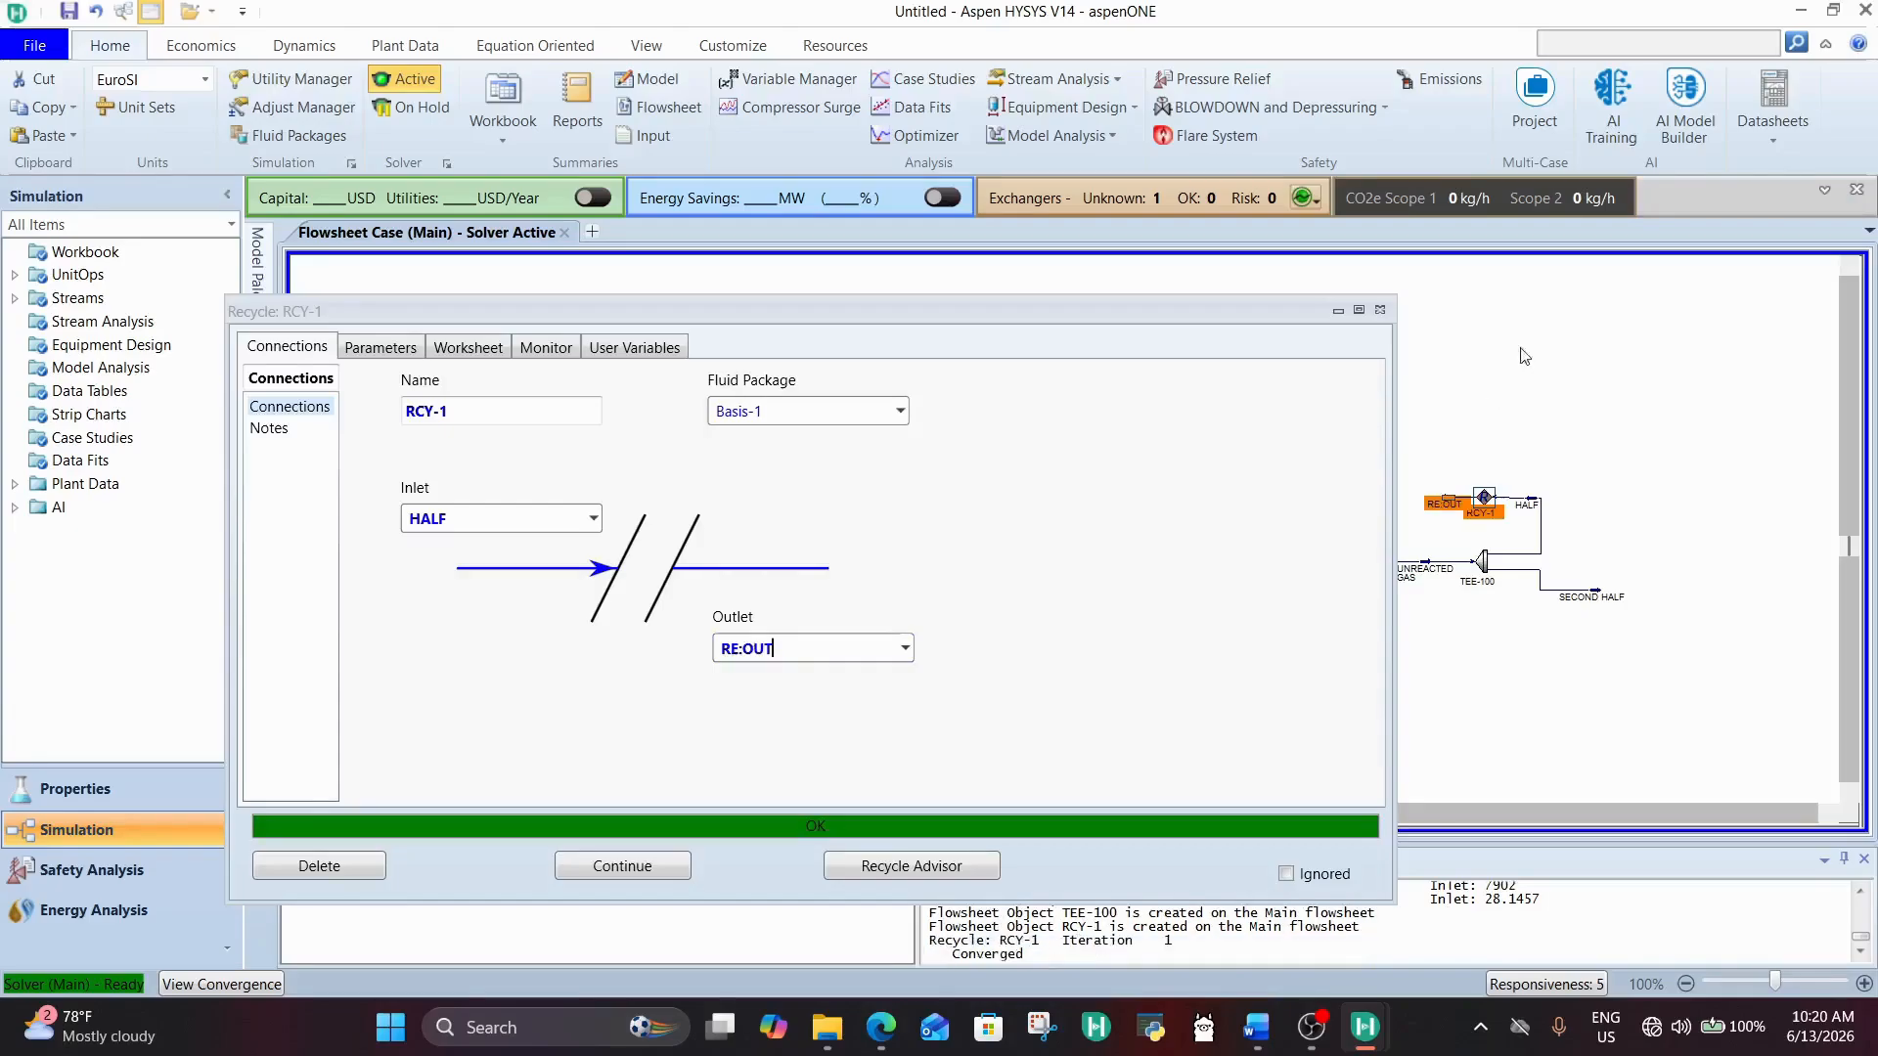
{"action": "left_click", "coordinate": [1379, 309]}
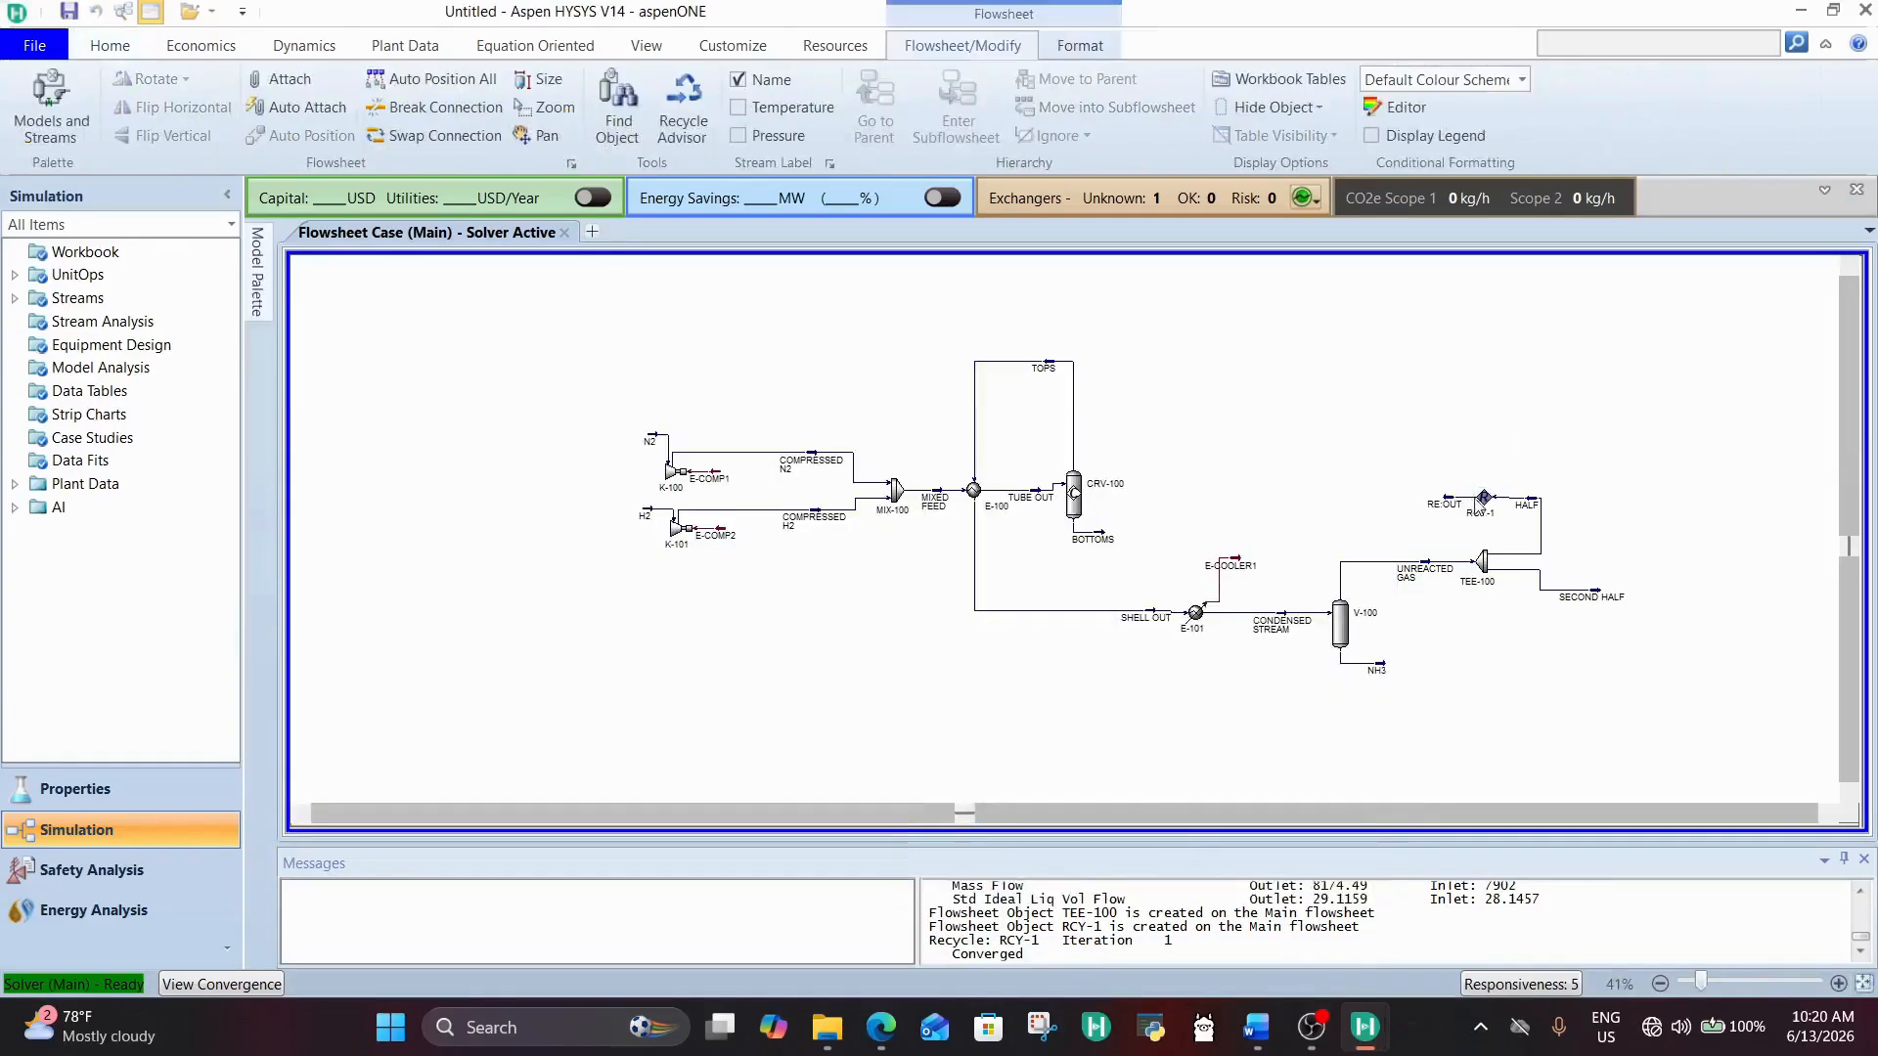
Step: Move the RE:OUT stream below reactor CRV-100 and shift RCY-1 slightly down and left of HALF
{"action": "left_click_drag", "start_coordinate": [1447, 511], "coordinate": [1051, 565]}
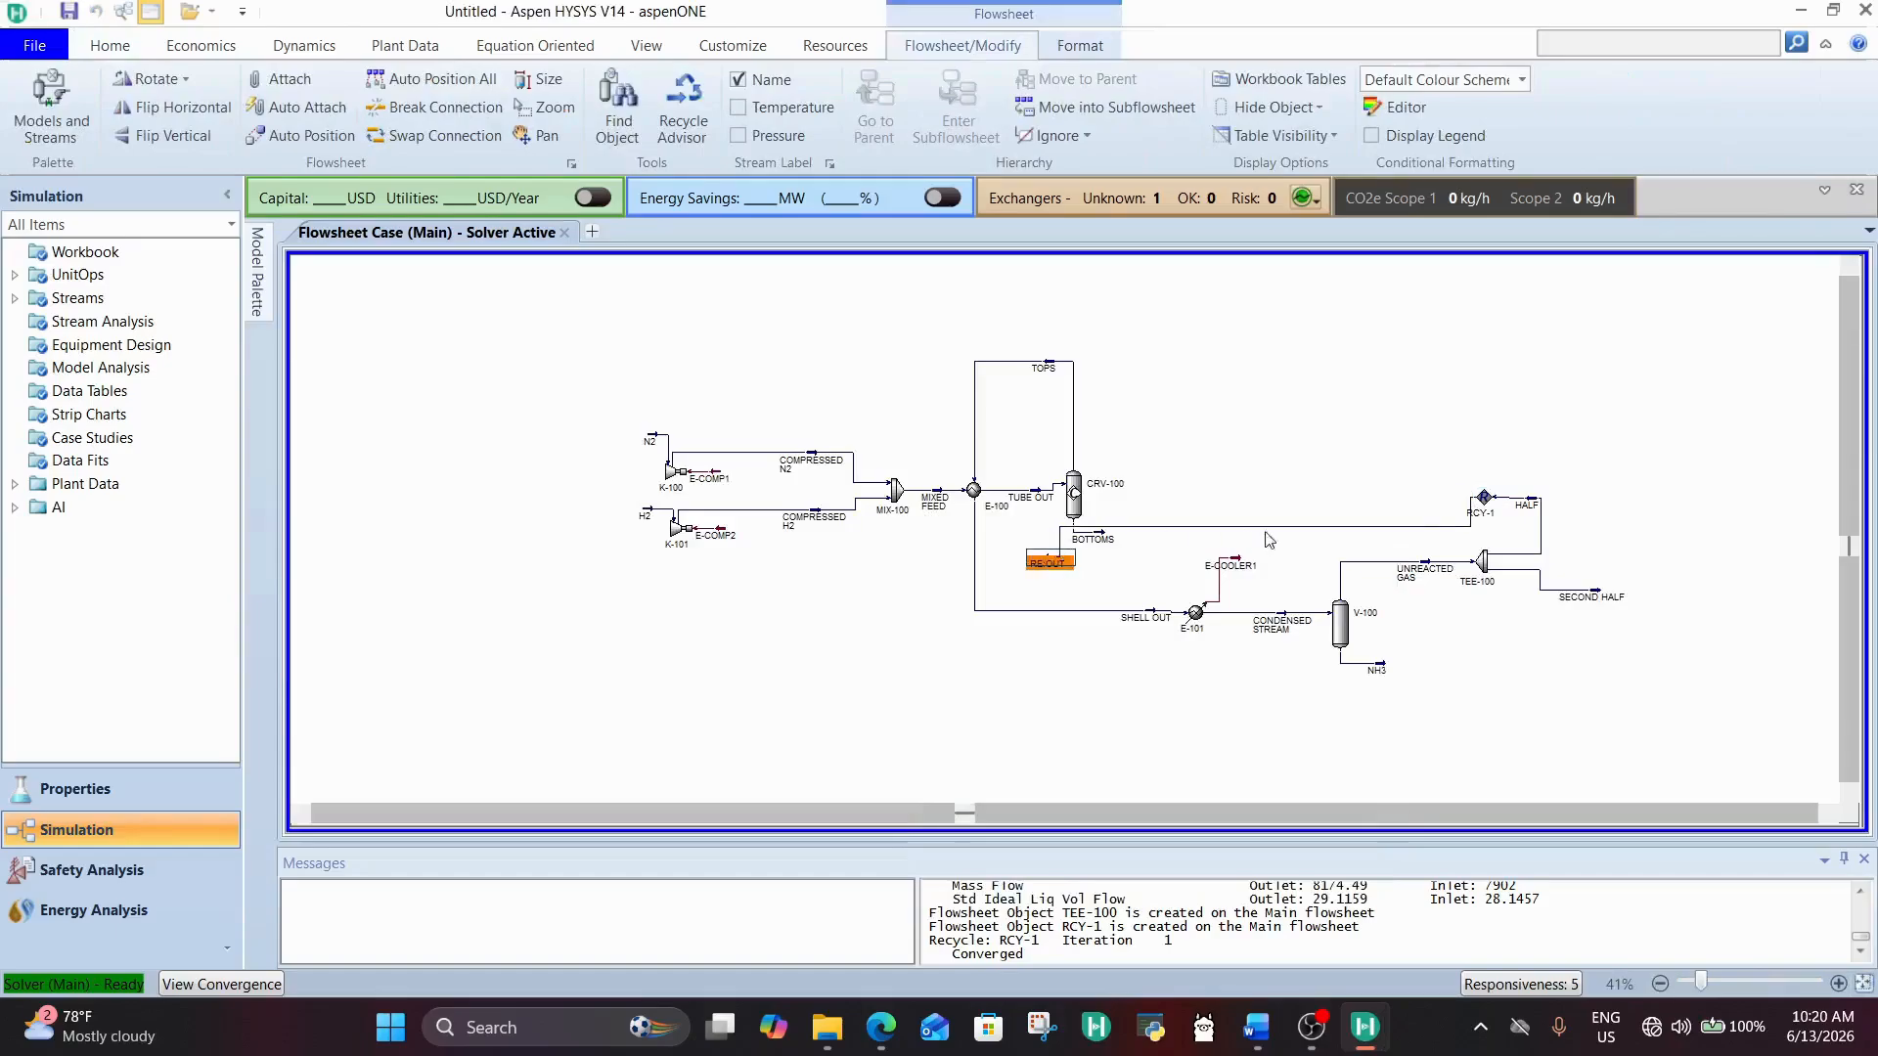
{"action": "left_click_drag", "start_coordinate": [1483, 497], "coordinate": [1447, 534]}
{"action": "left_click_drag", "start_coordinate": [1050, 558], "coordinate": [1039, 562]}
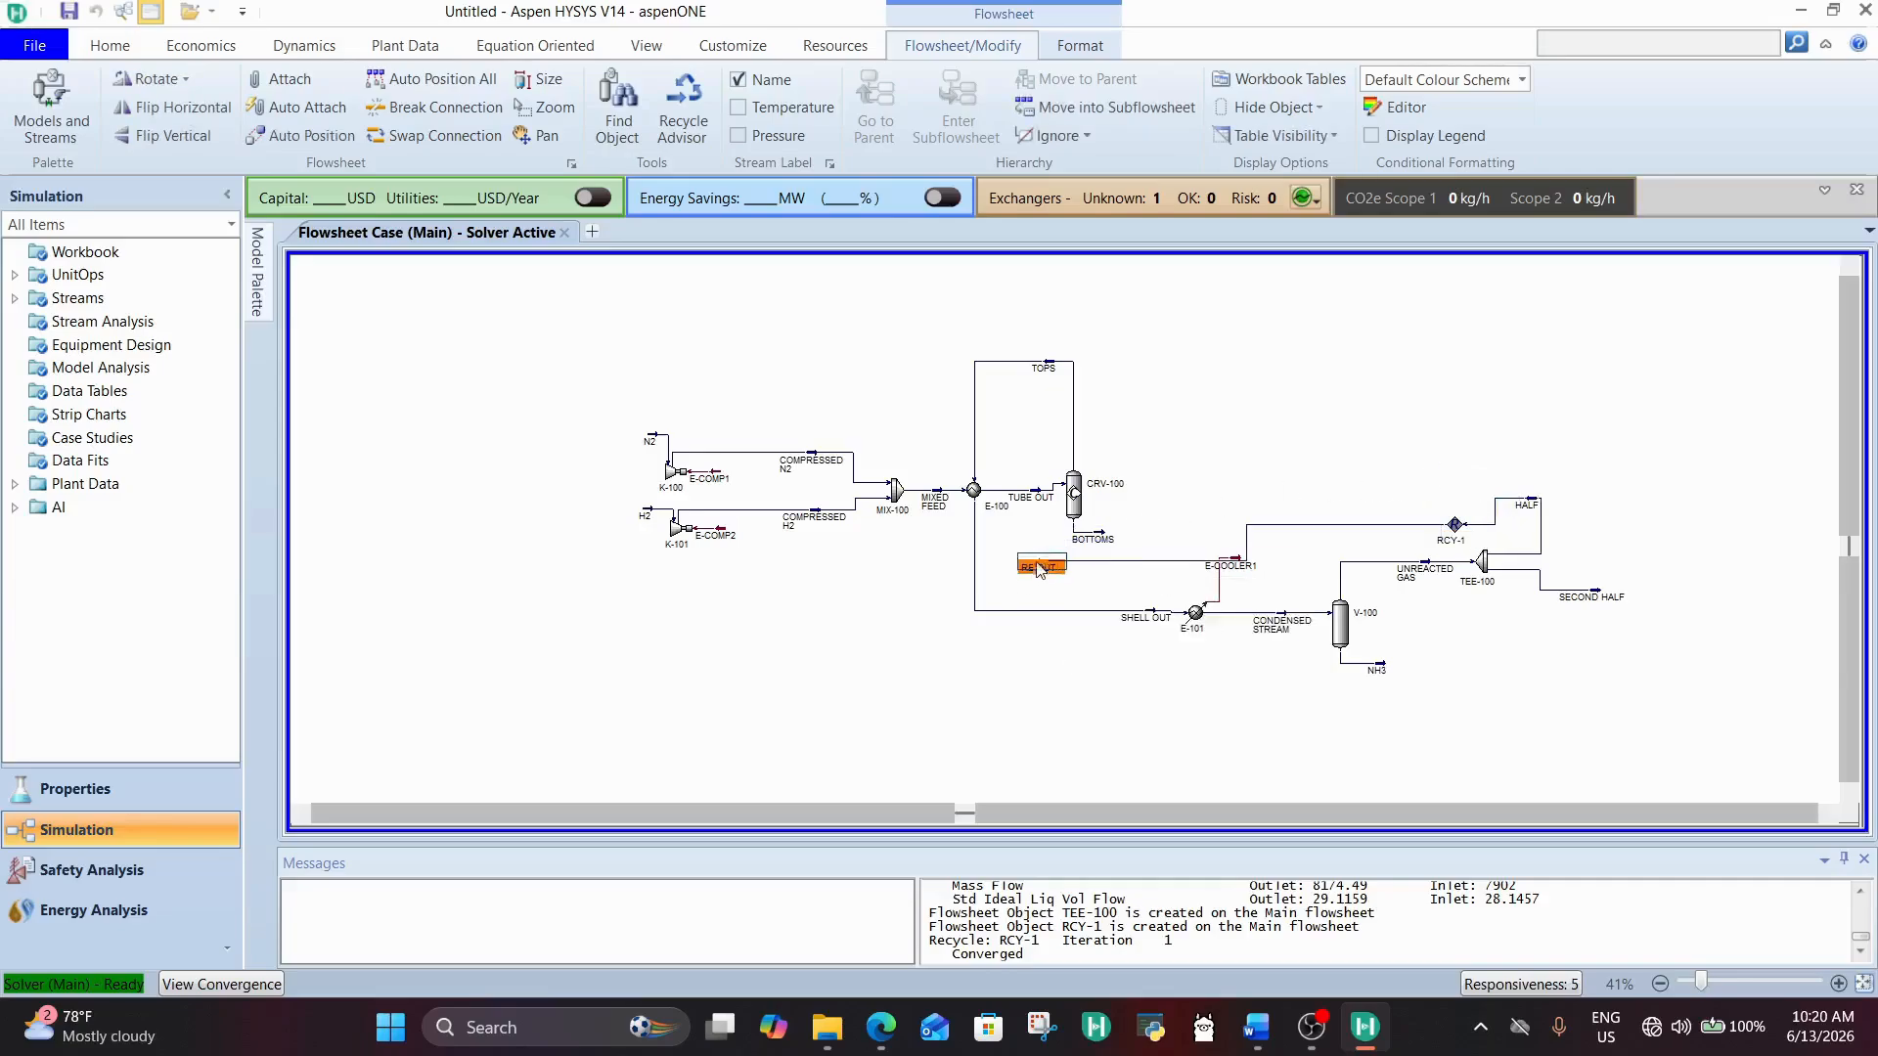
Step: Connect RE:OUT as a second inlet of conversion reactor CRV-100 and close the reactor's window
{"action": "left_click", "coordinate": [1072, 503]}
{"action": "double_click", "coordinate": [1074, 503]}
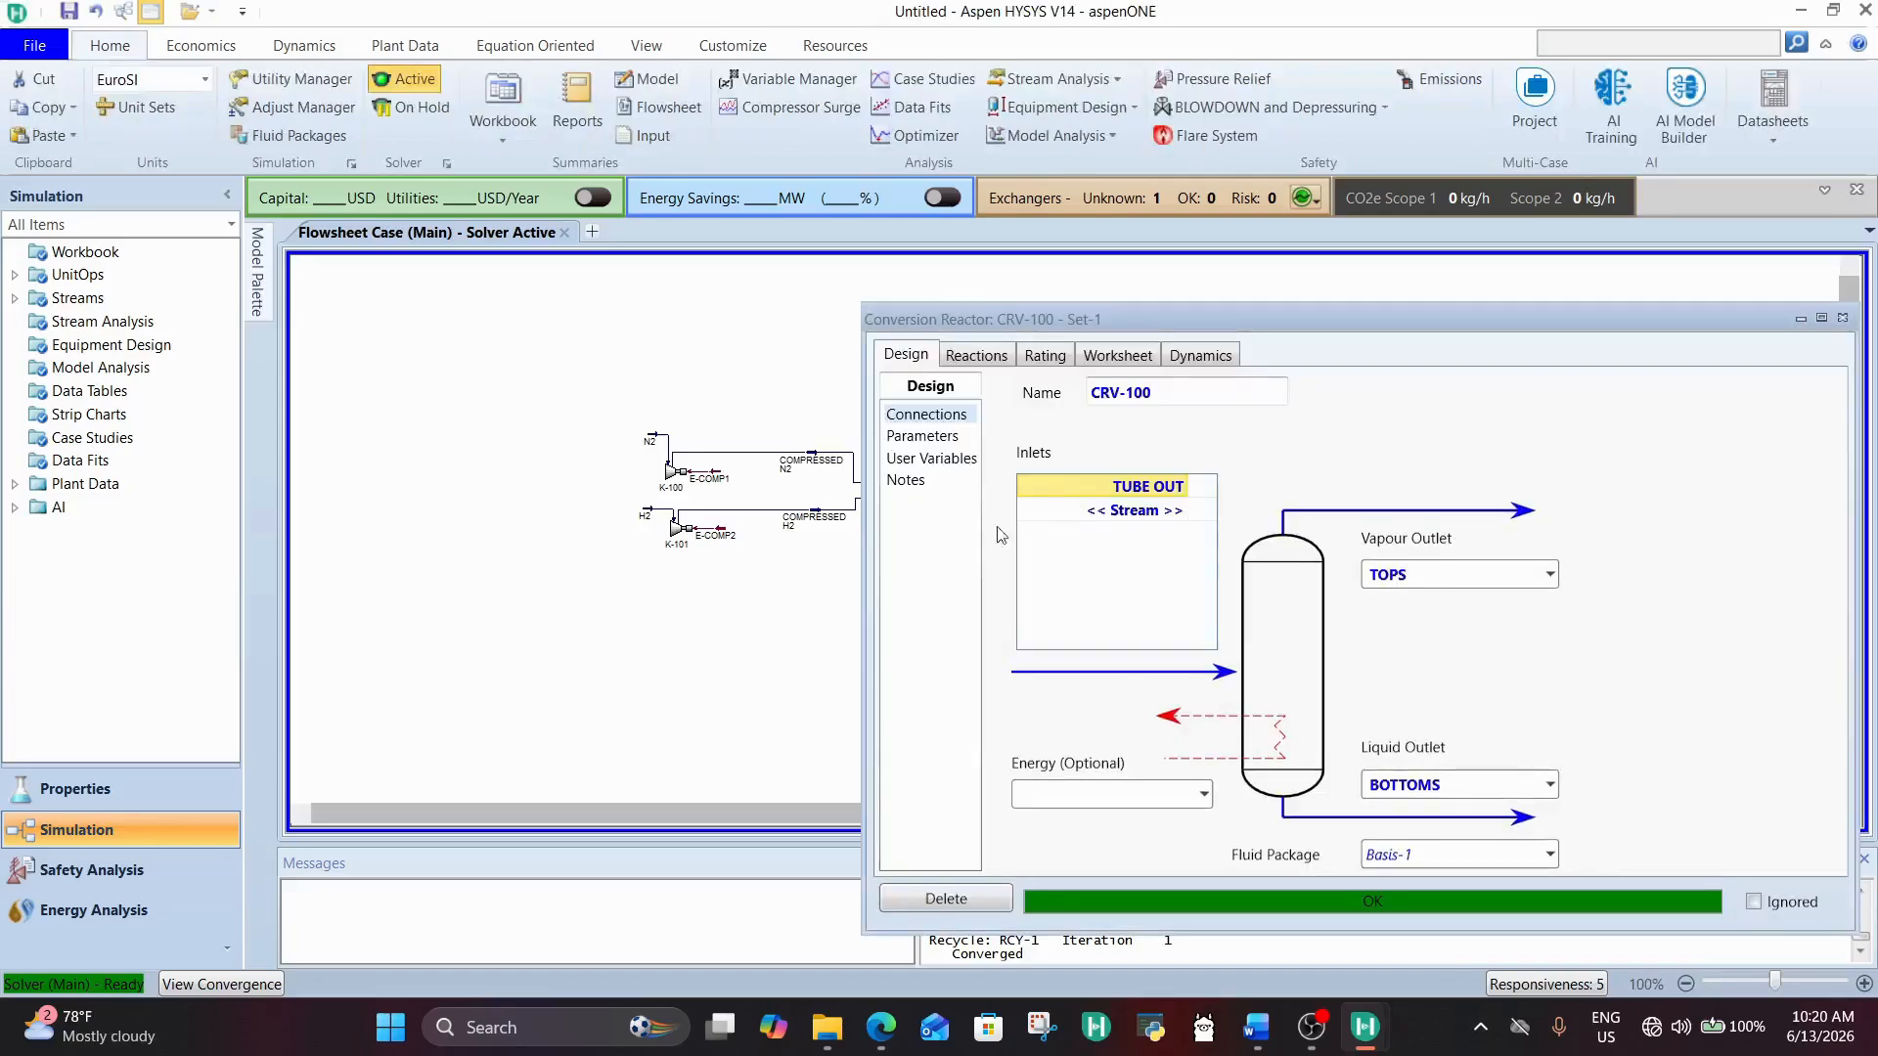
{"action": "left_click", "coordinate": [1181, 509]}
{"action": "left_click", "coordinate": [1121, 565]}
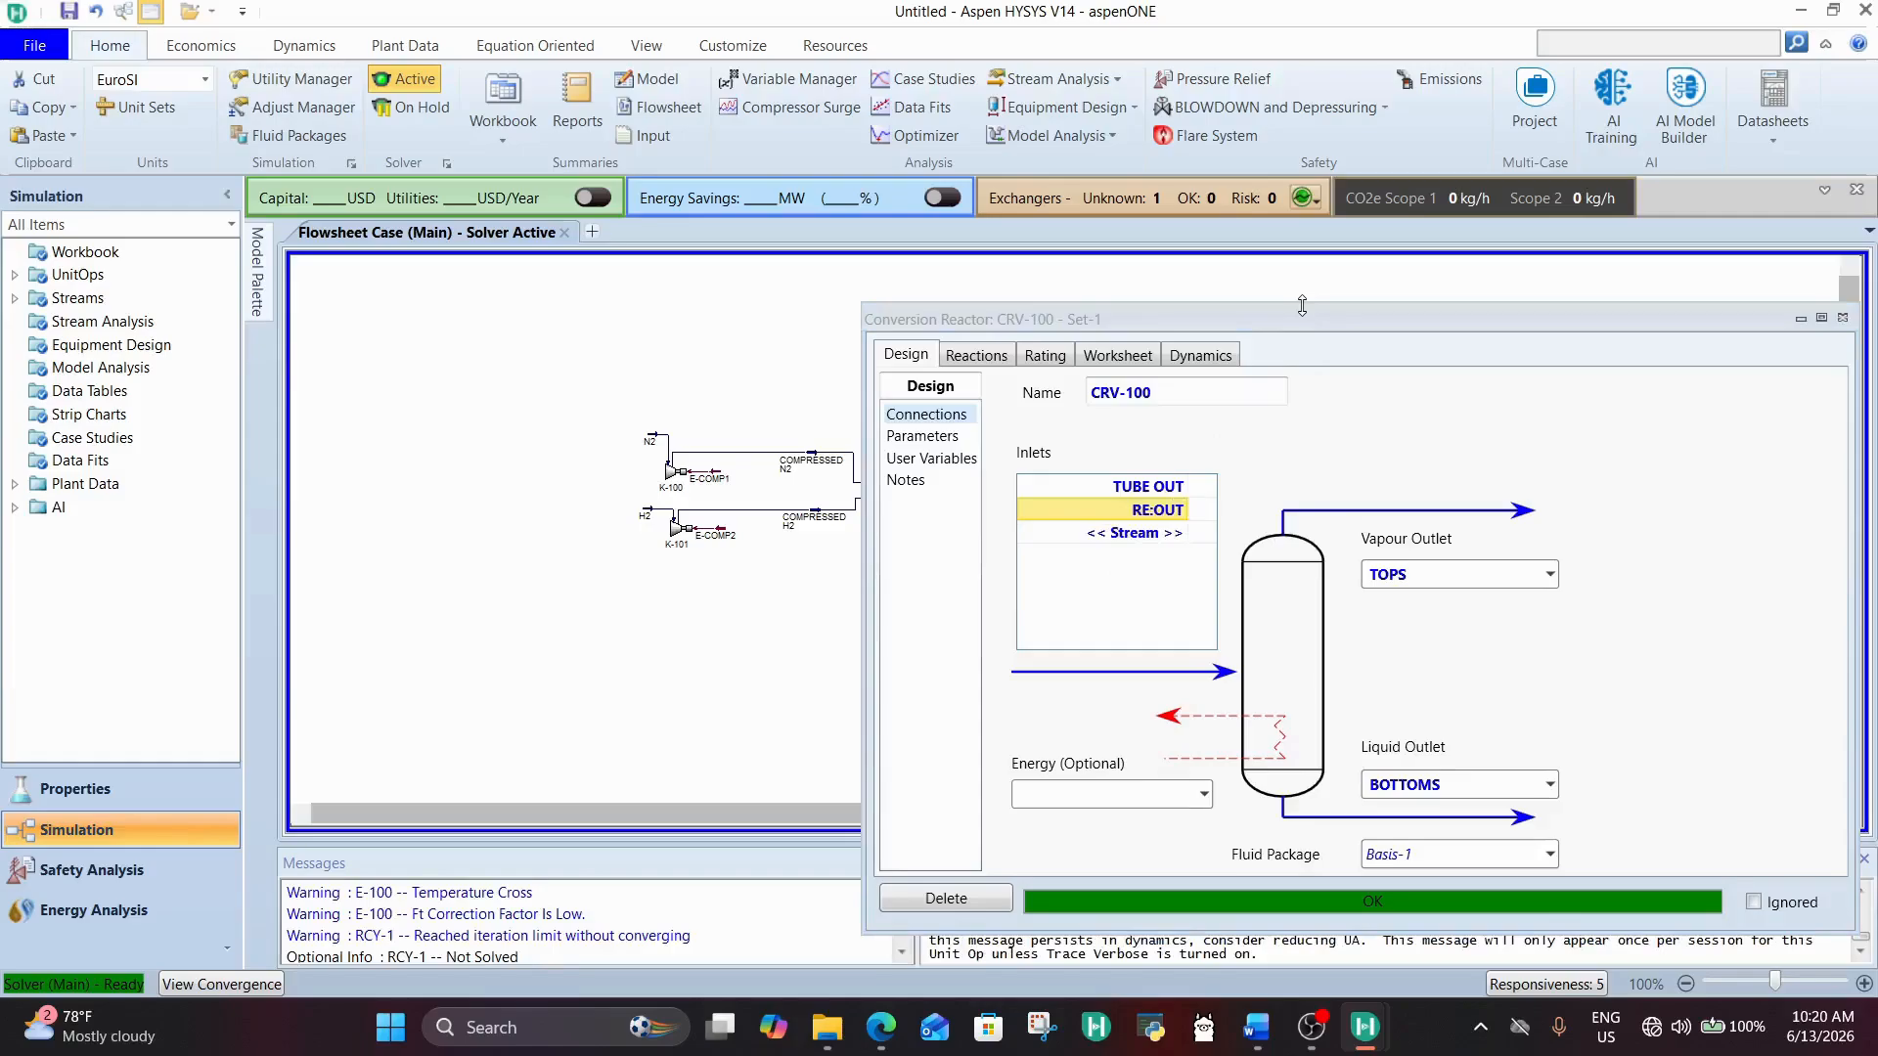
{"action": "left_click_drag", "start_coordinate": [1317, 320], "coordinate": [974, 309]}
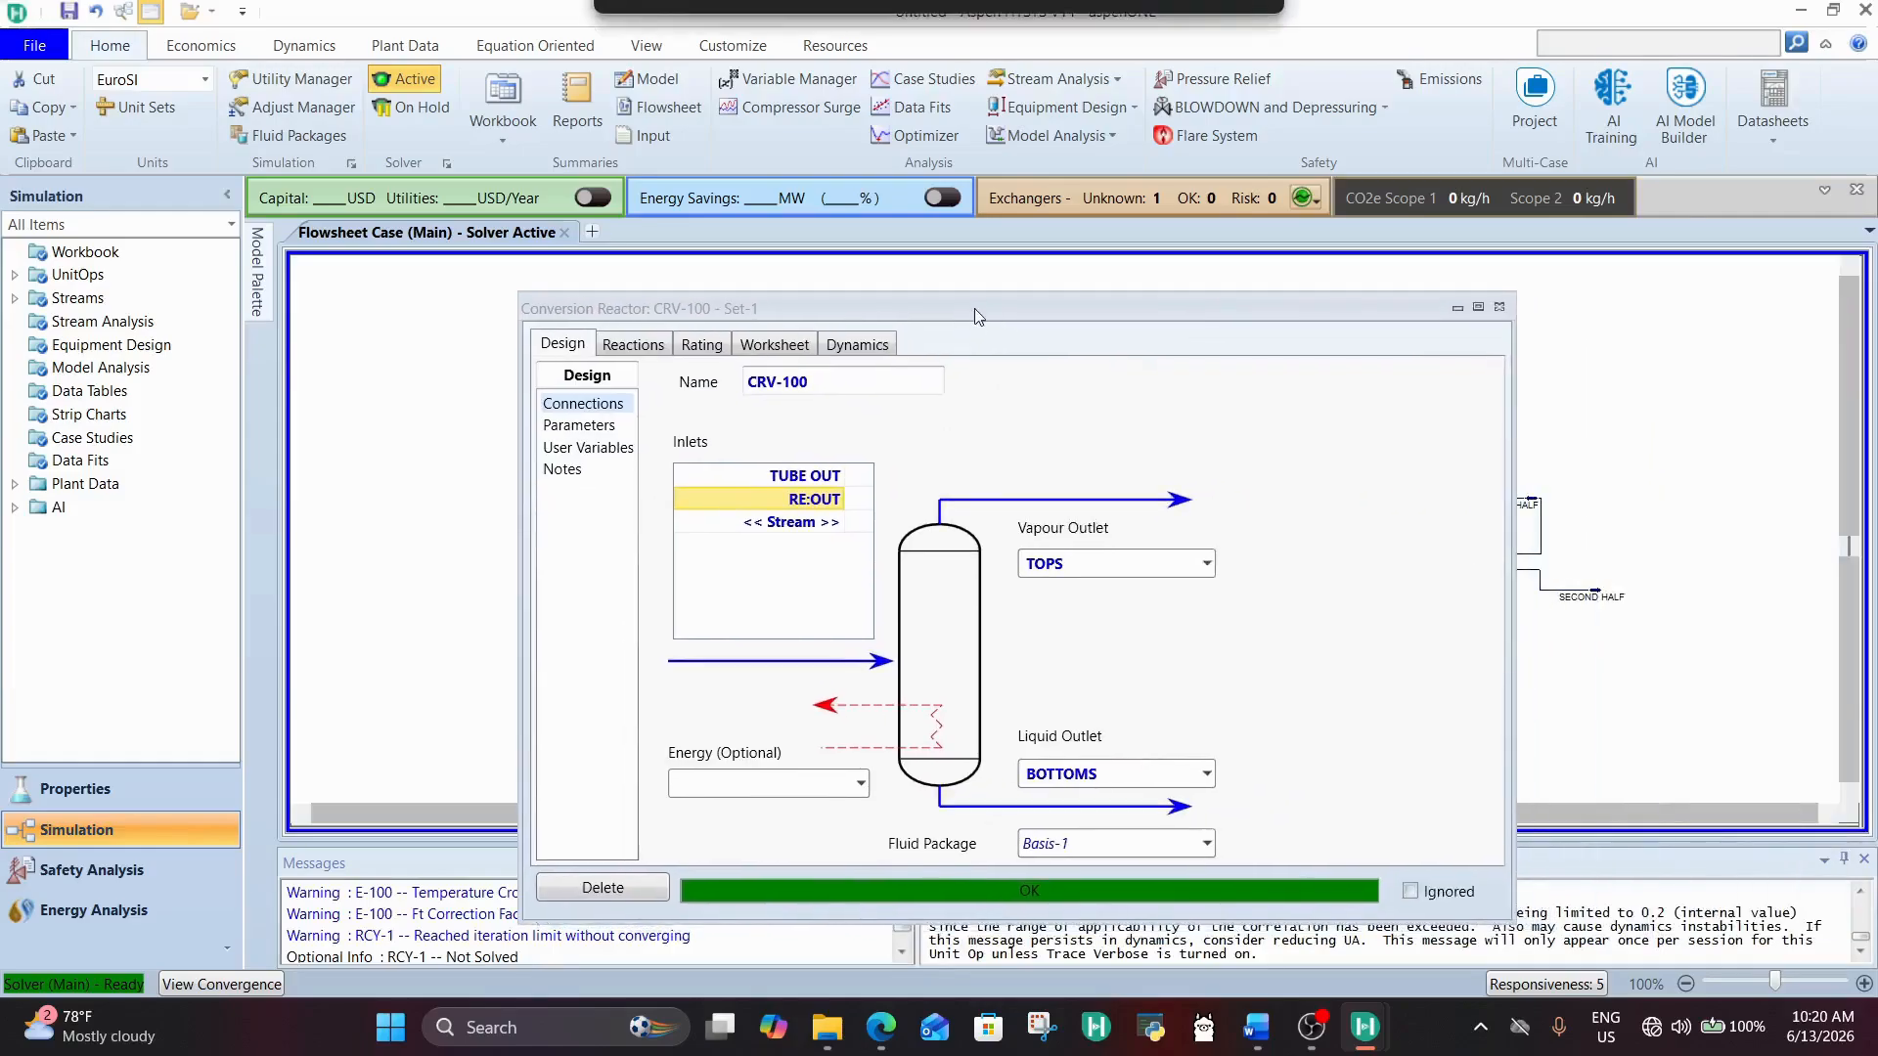
{"action": "left_click", "coordinate": [1499, 309]}
{"action": "left_click", "coordinate": [1250, 457]}
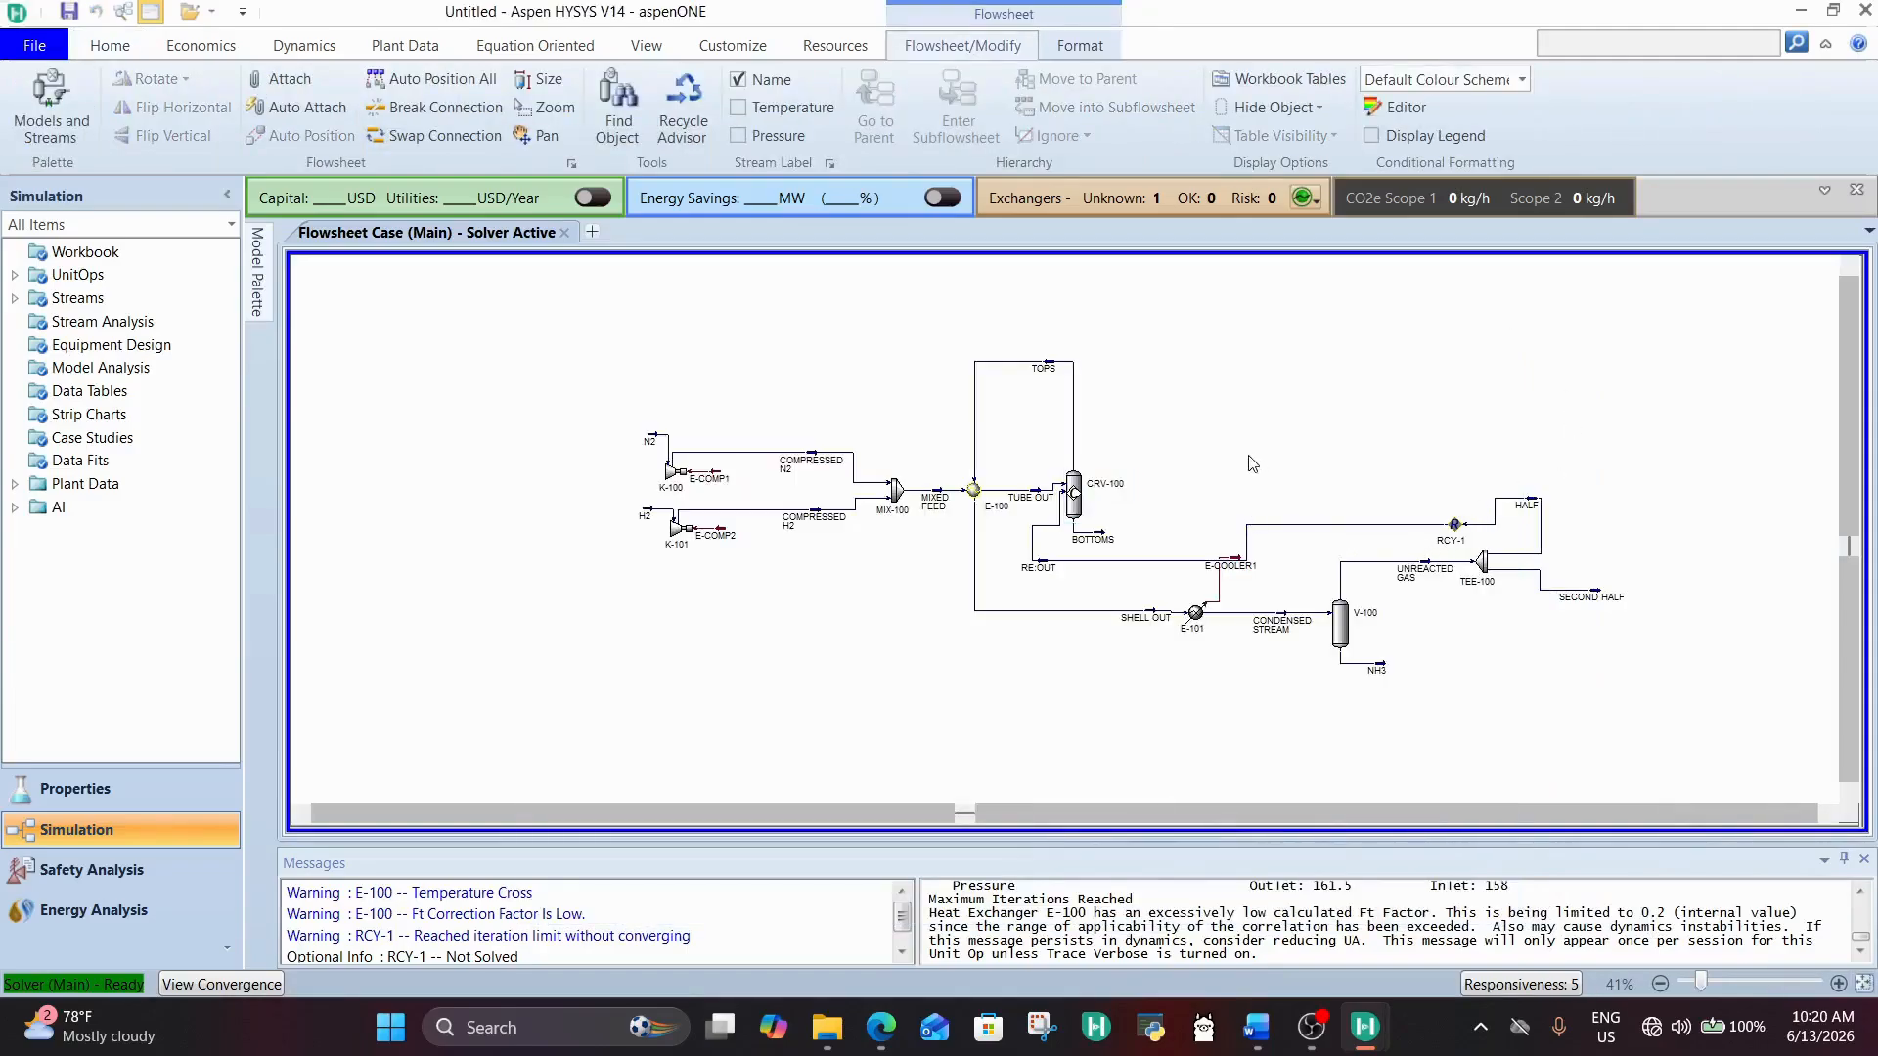
Step: Examine the stream conditions of heat exchanger E-100 in its worksheet to investigate its warning
{"action": "left_click", "coordinate": [111, 46]}
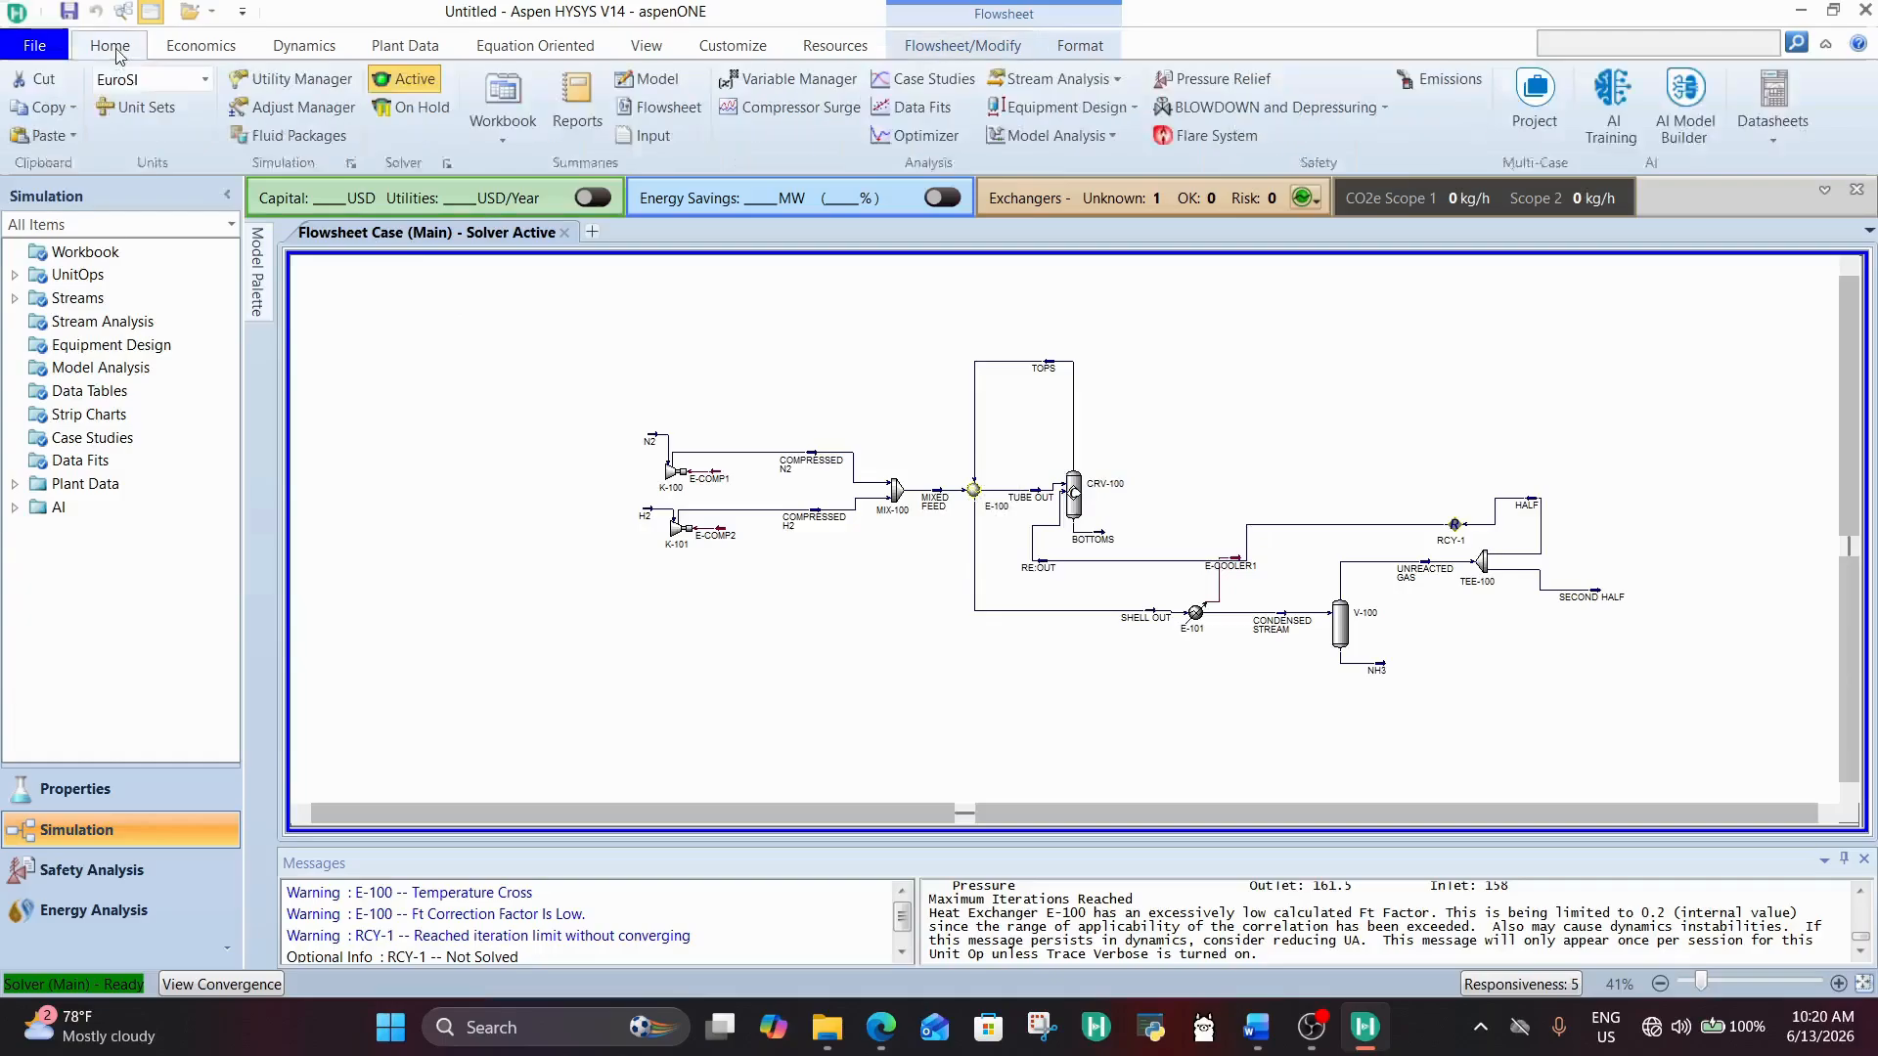
{"action": "double_click", "coordinate": [975, 489]}
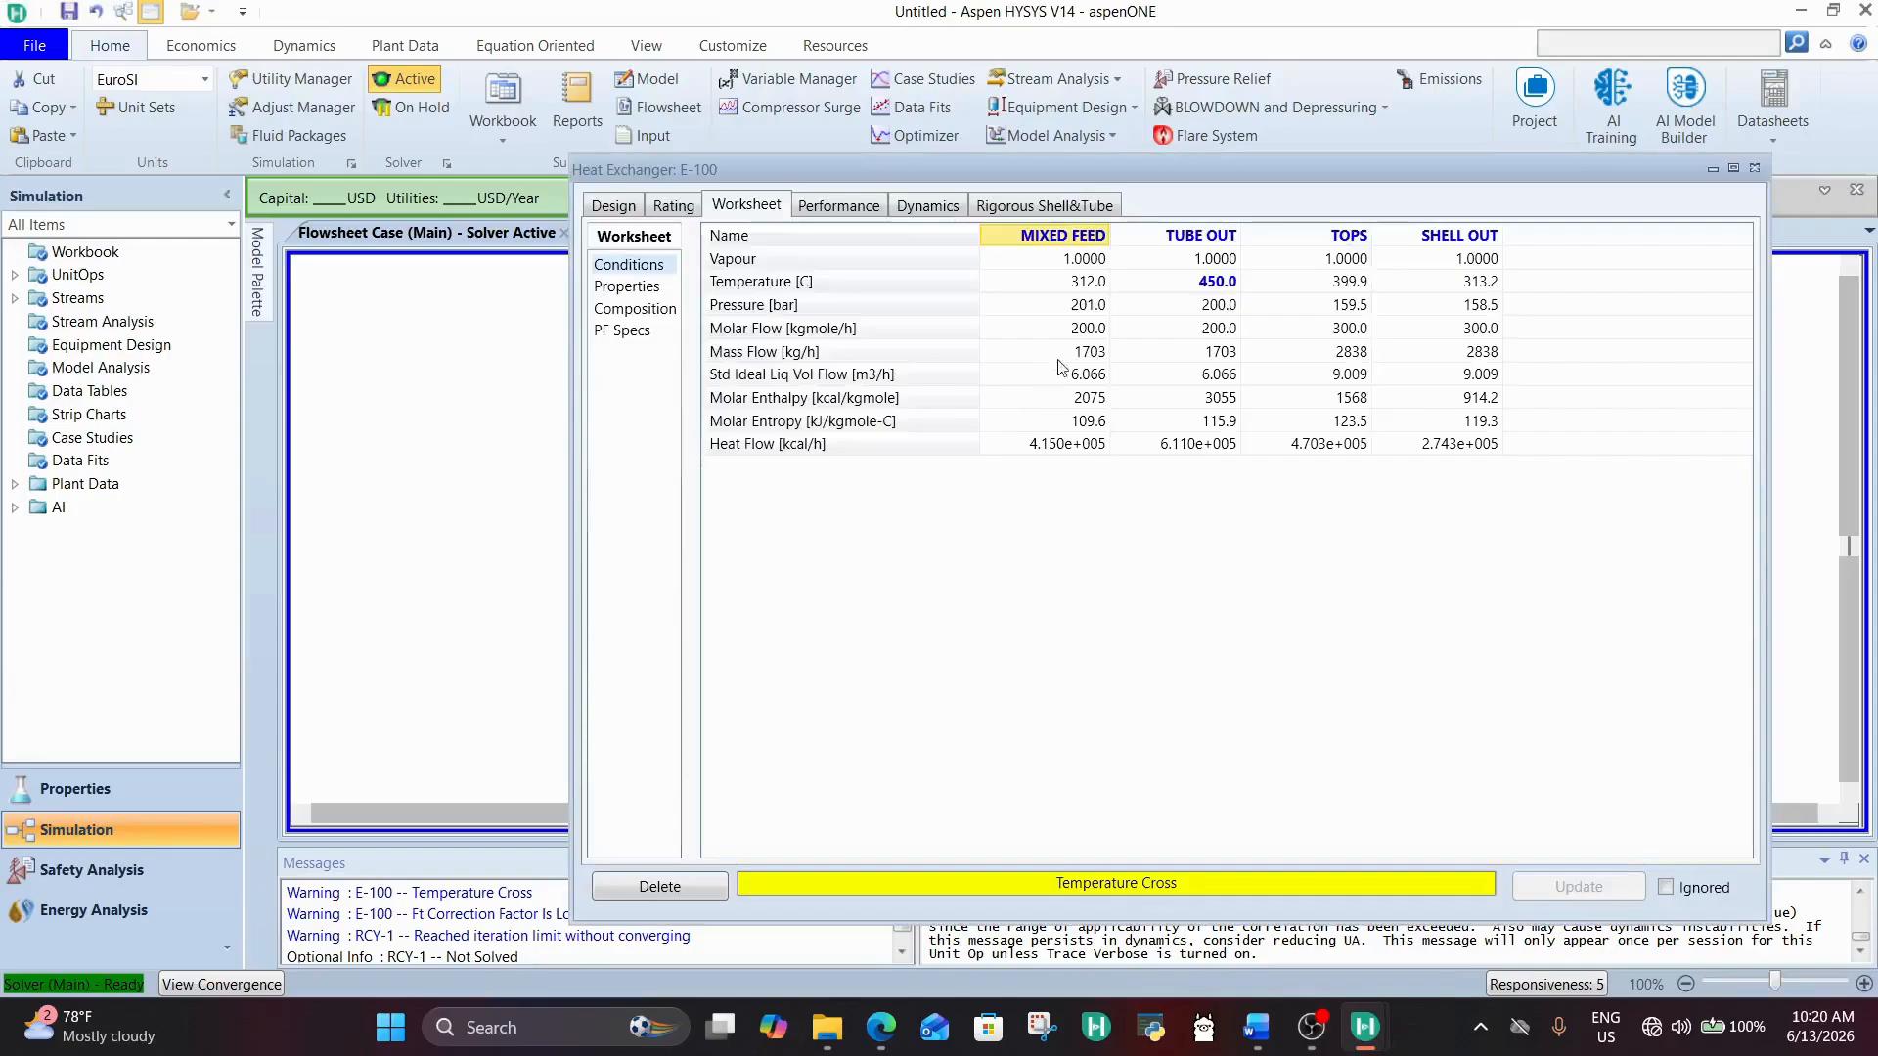
{"action": "left_click", "coordinate": [1755, 168]}
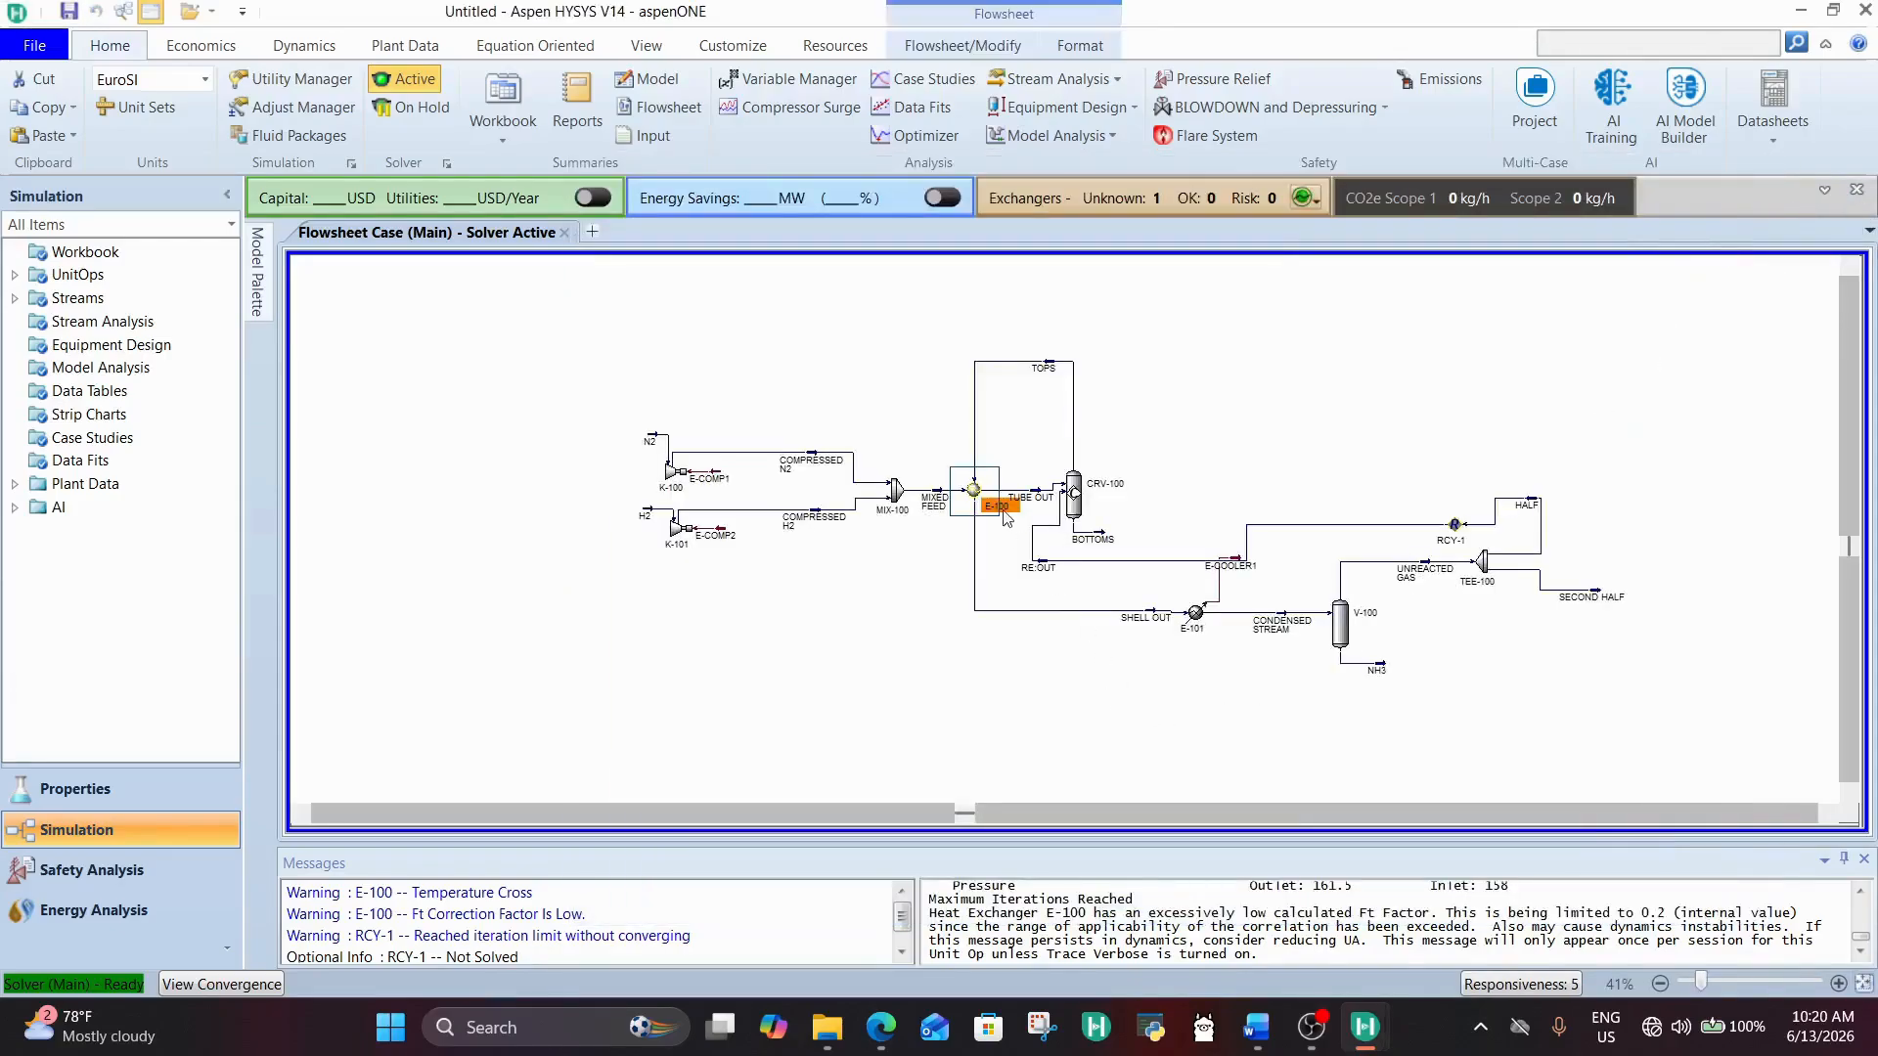
{"action": "double_click", "coordinate": [971, 490]}
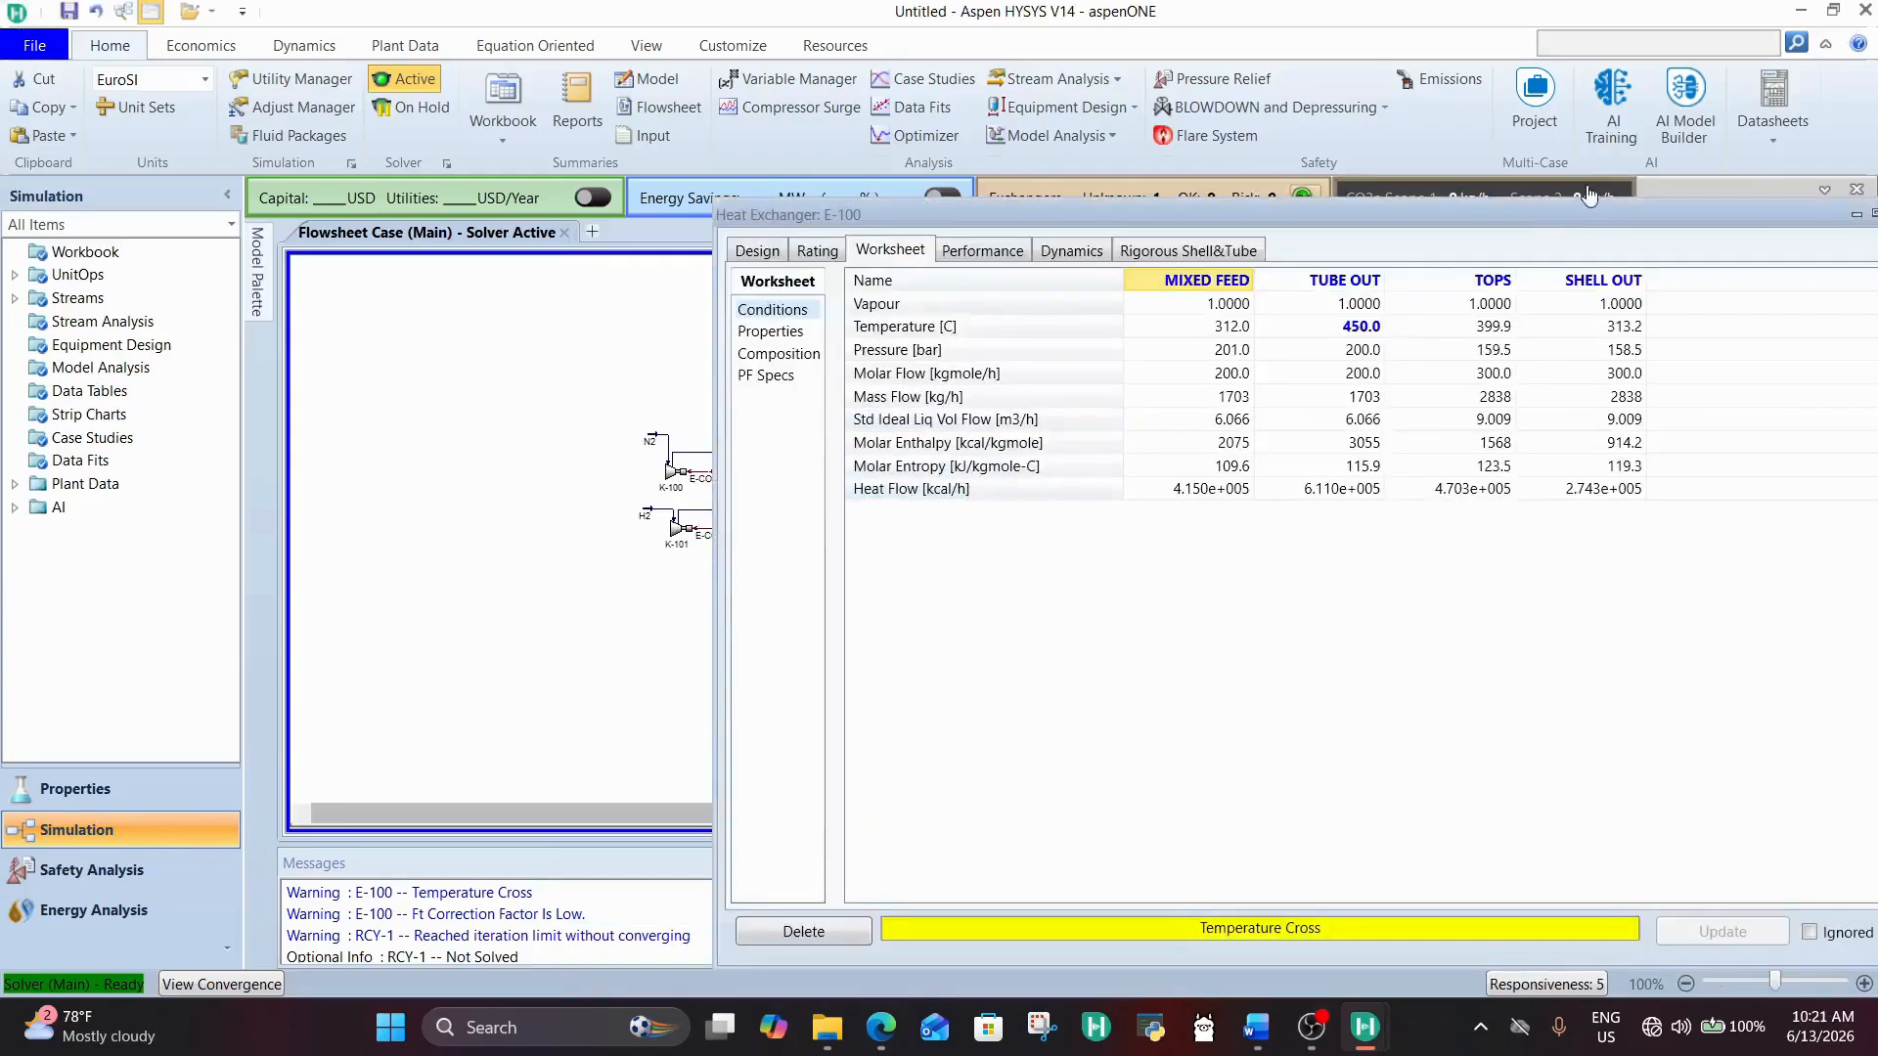
{"action": "left_click_drag", "start_coordinate": [1514, 323], "coordinate": [1144, 255]}
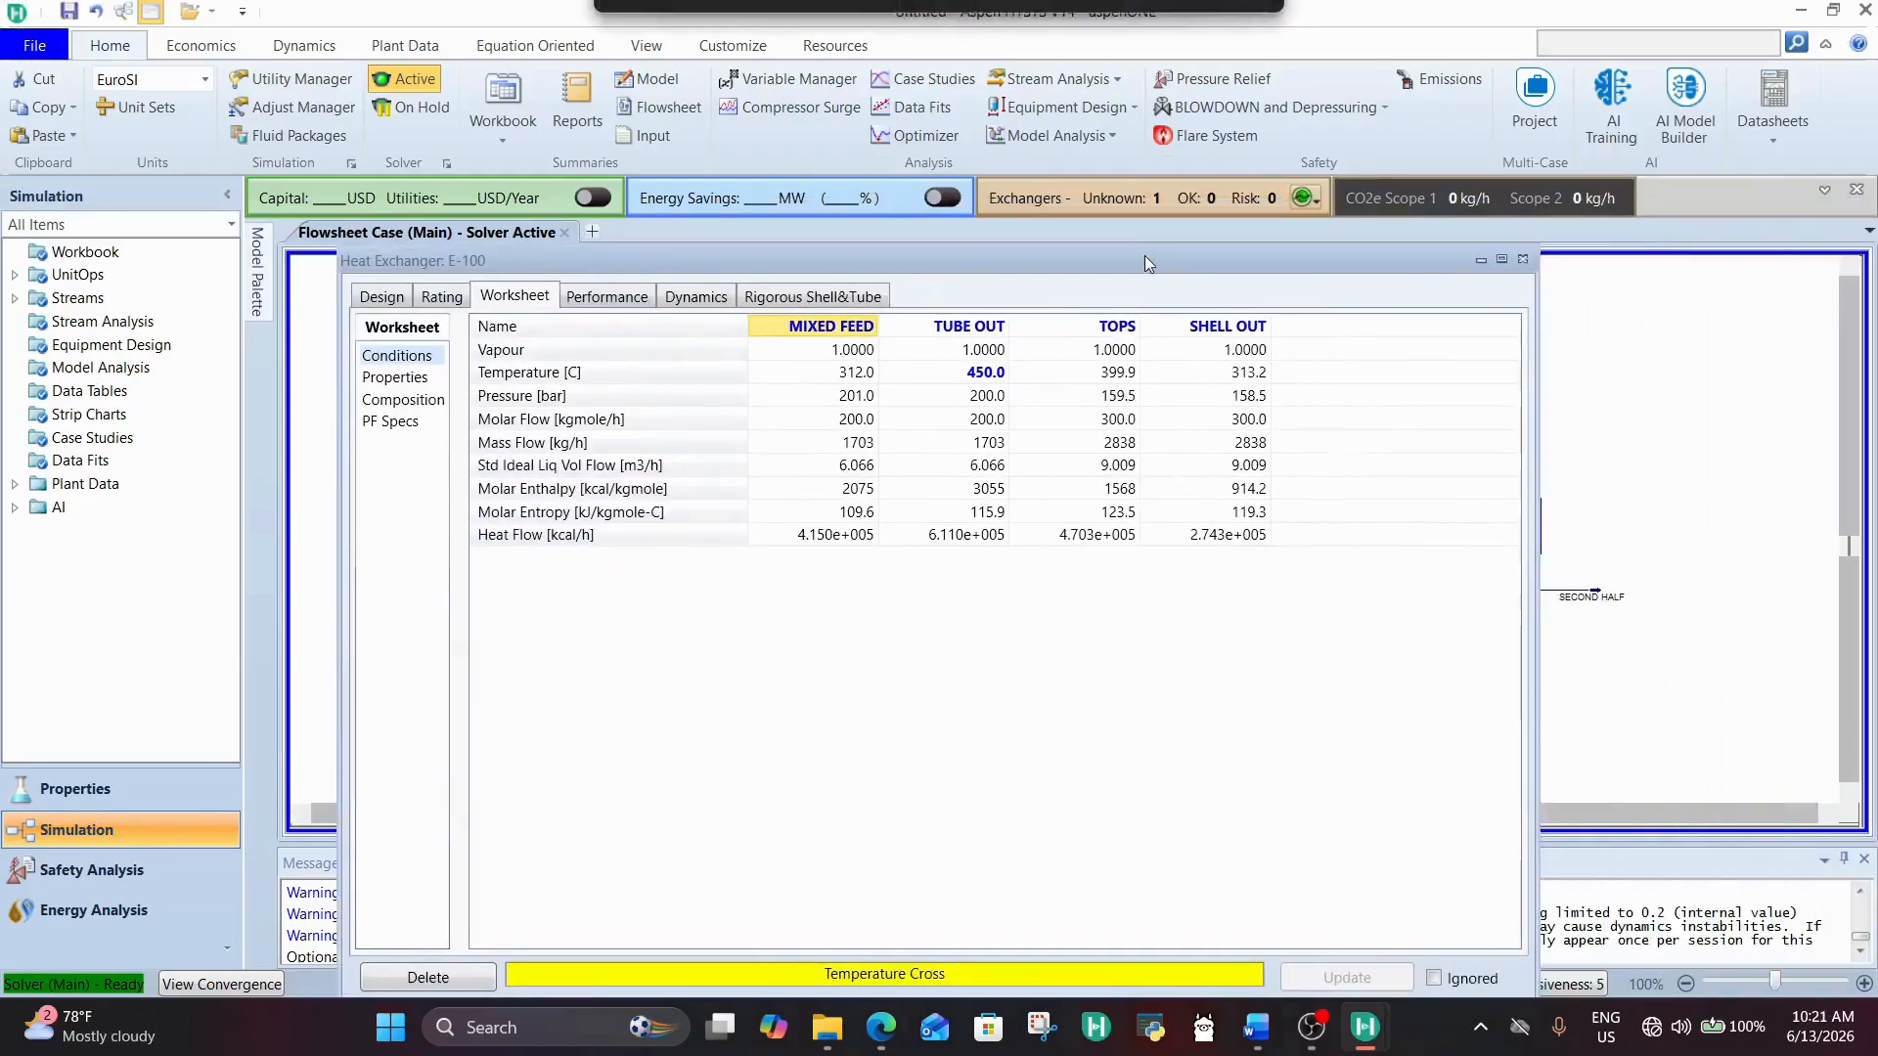
Step: Set the HALF flow ratio of TEE-100 to 0.2 and close the tee's window
{"action": "left_click", "coordinate": [1522, 259]}
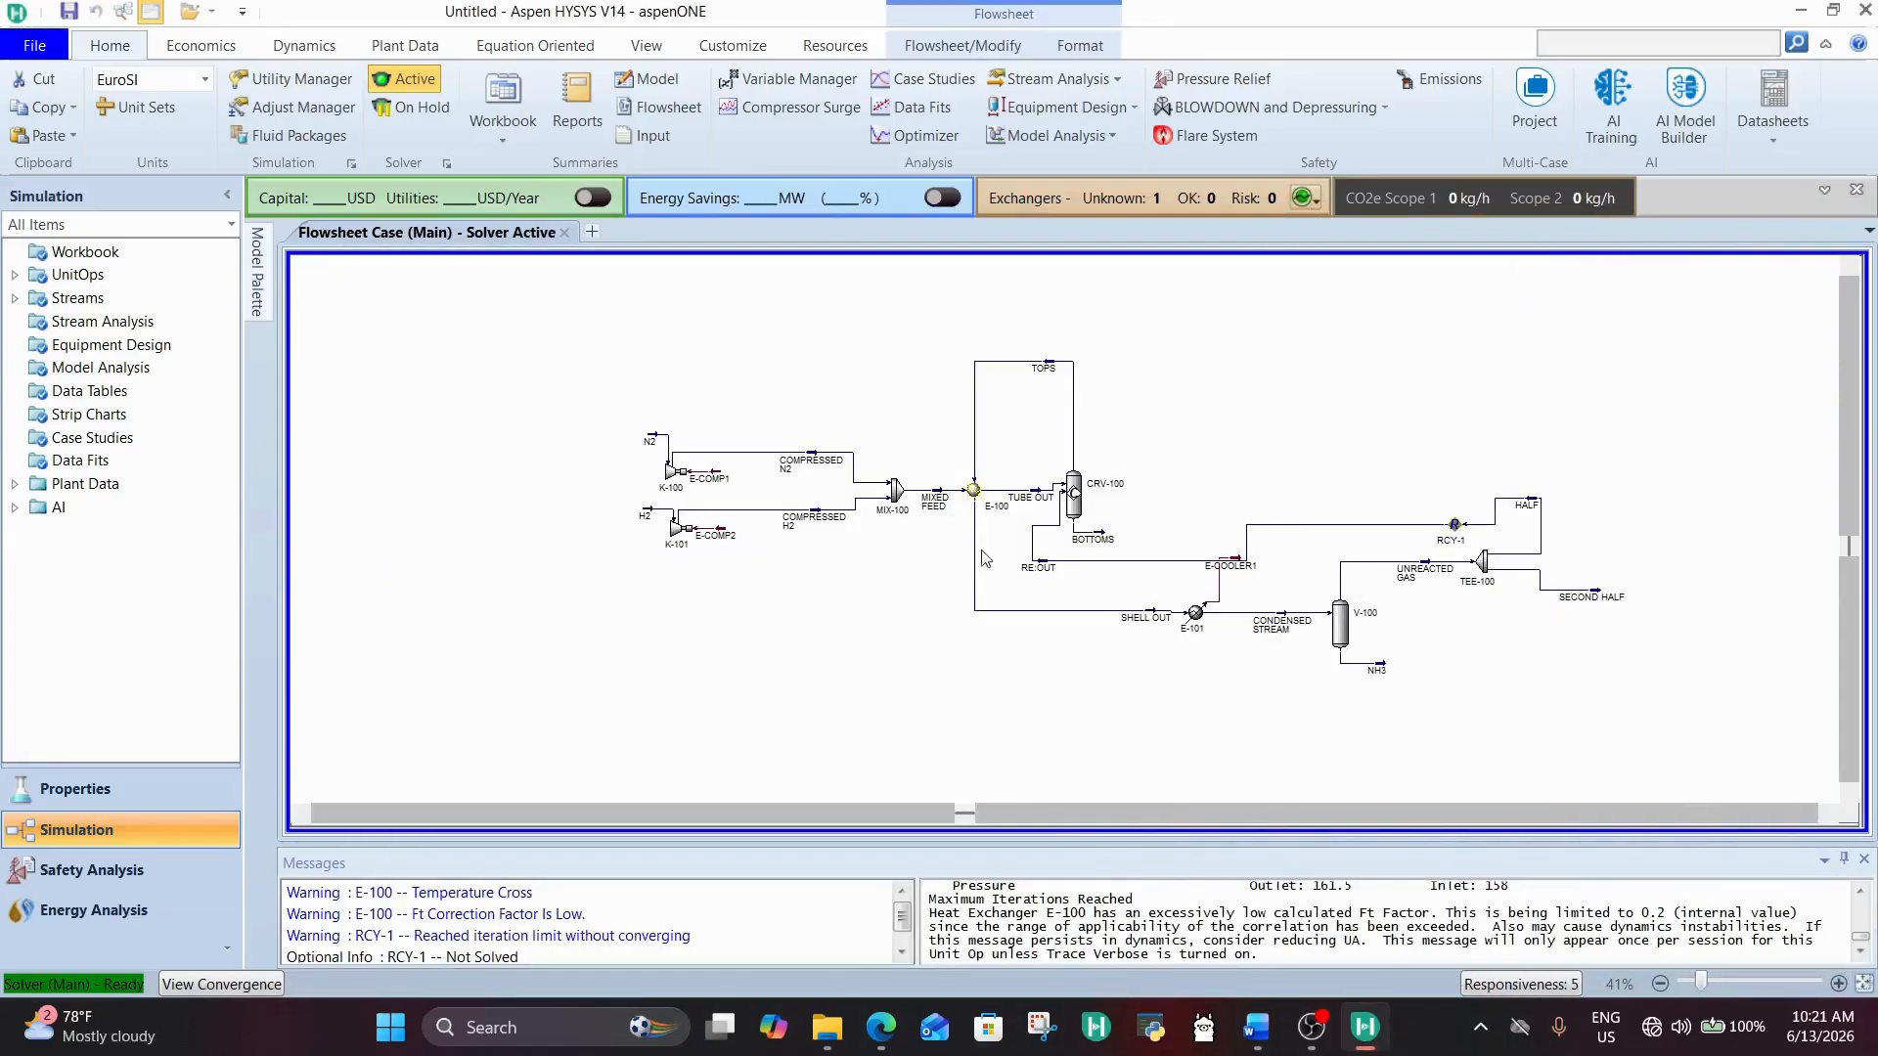
{"action": "double_click", "coordinate": [1485, 573]}
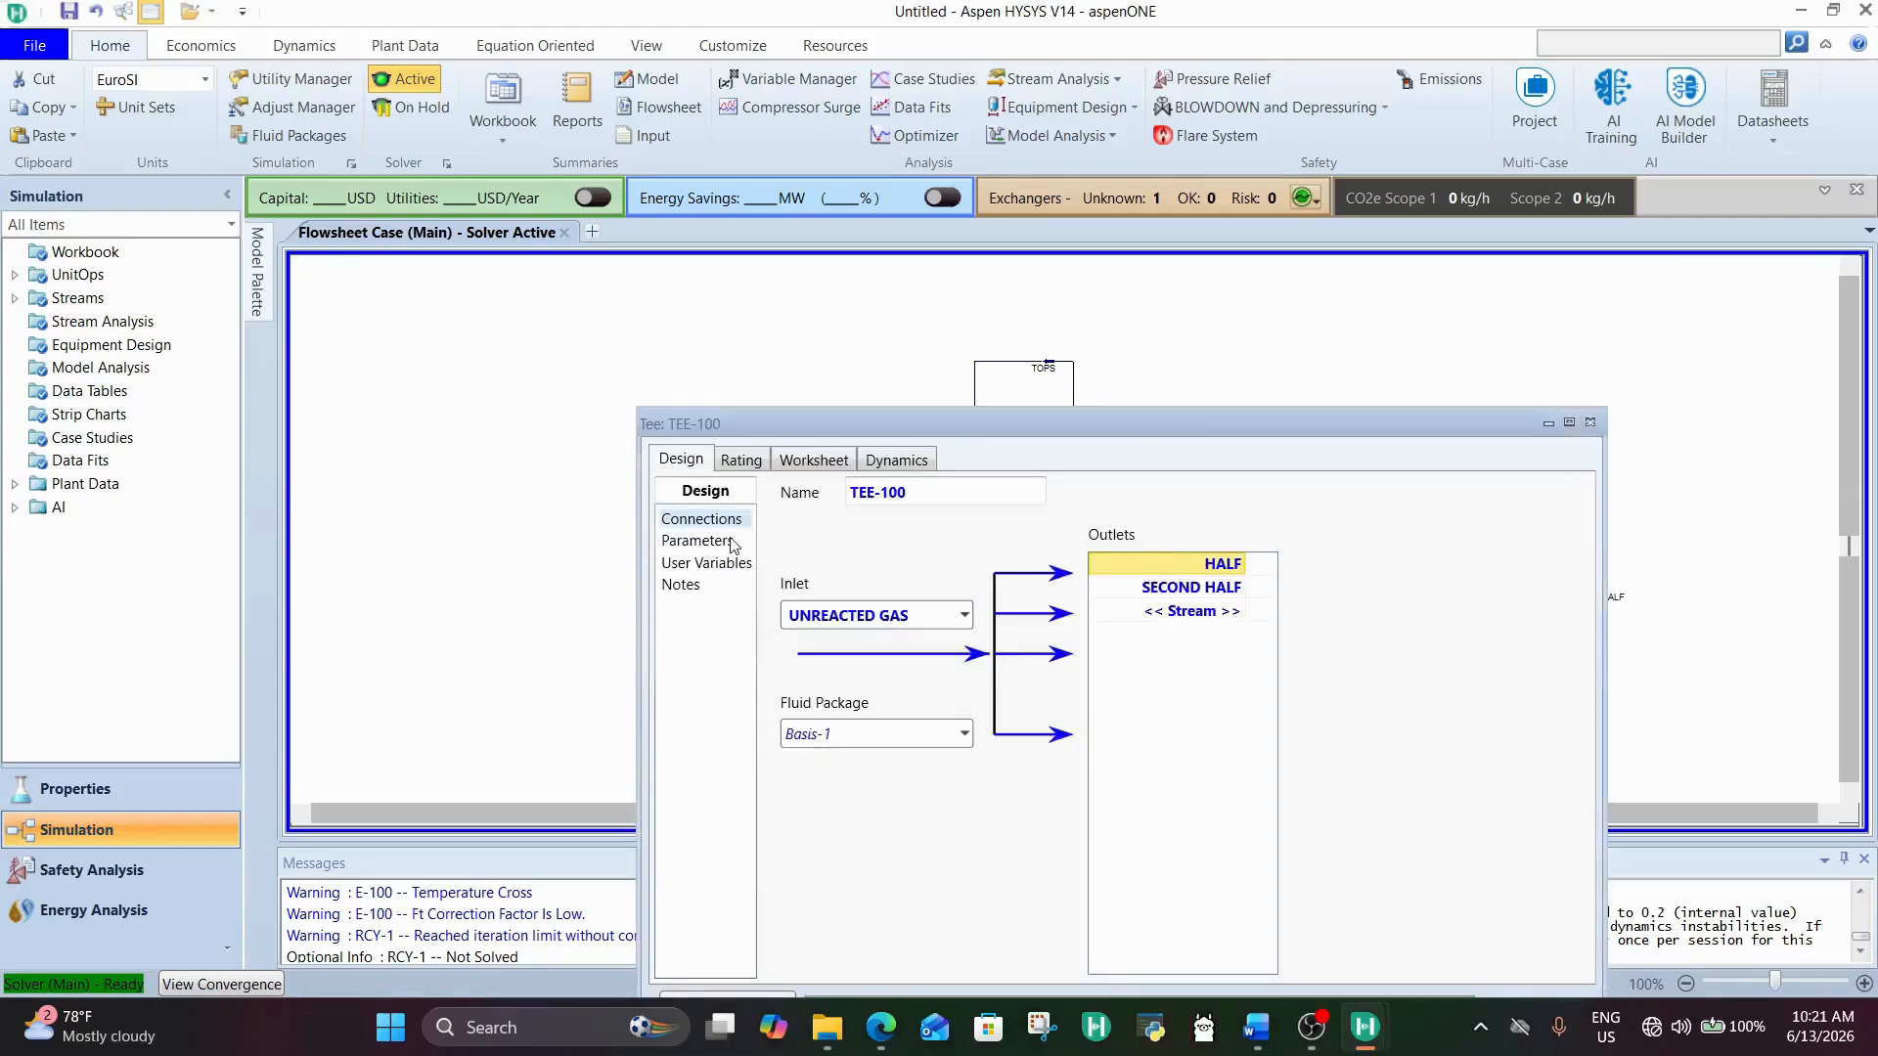
{"action": "left_click", "coordinate": [697, 541]}
{"action": "left_click", "coordinate": [1038, 566]}
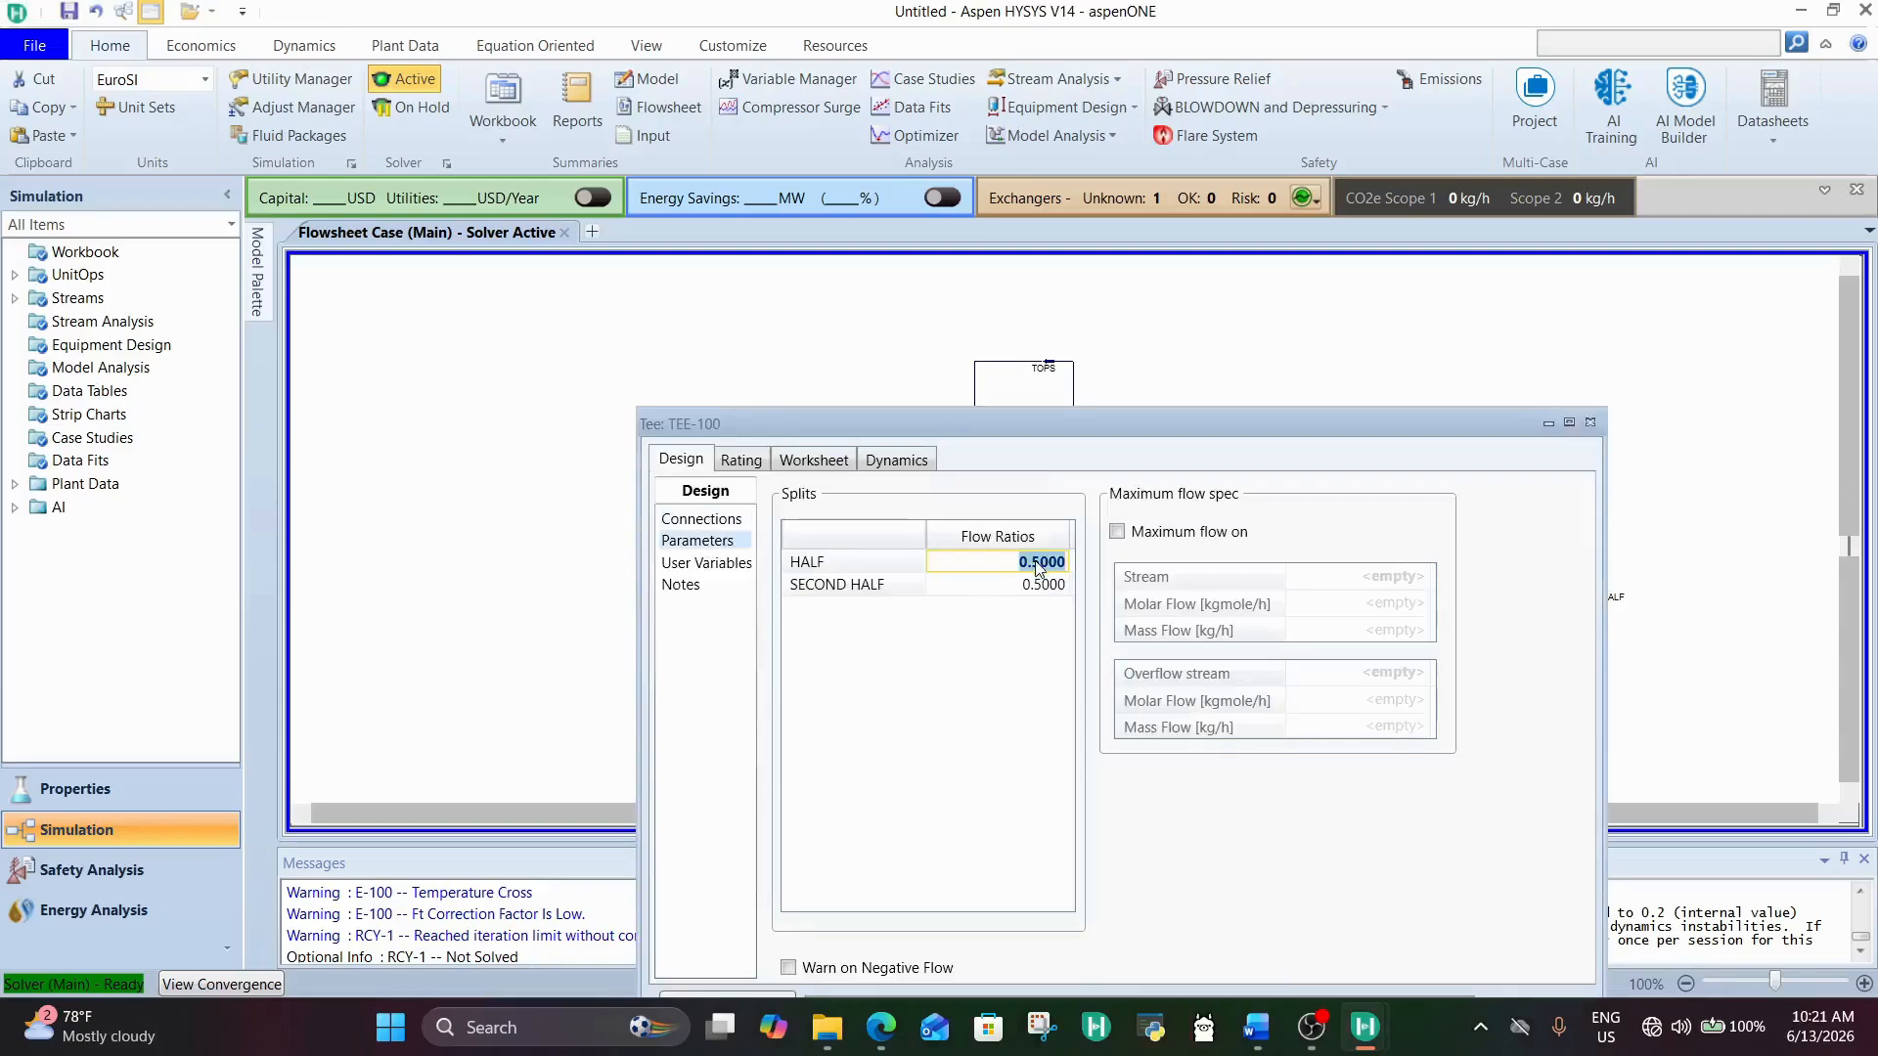
{"action": "type", "text": "0.2"}
{"action": "key", "text": "Return"}
{"action": "left_click_drag", "start_coordinate": [1140, 414], "coordinate": [1070, 285]}
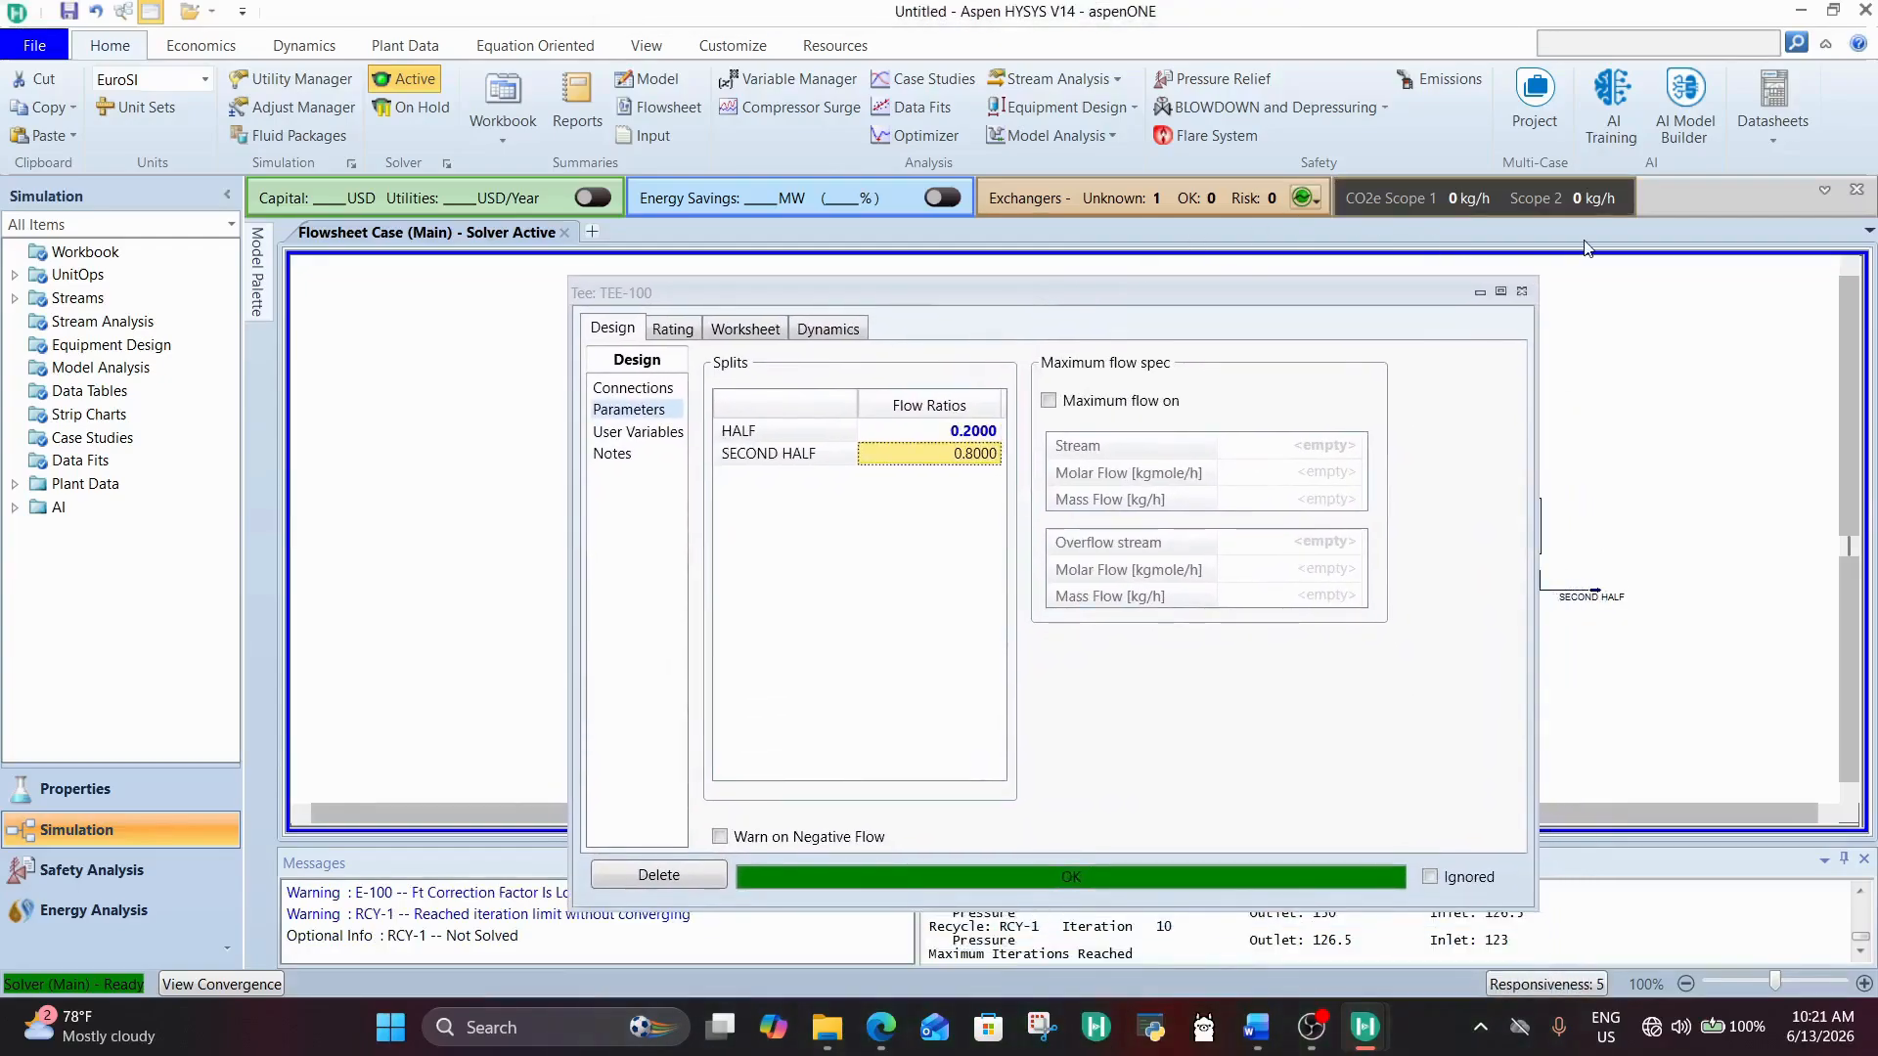
{"action": "left_click", "coordinate": [1521, 291]}
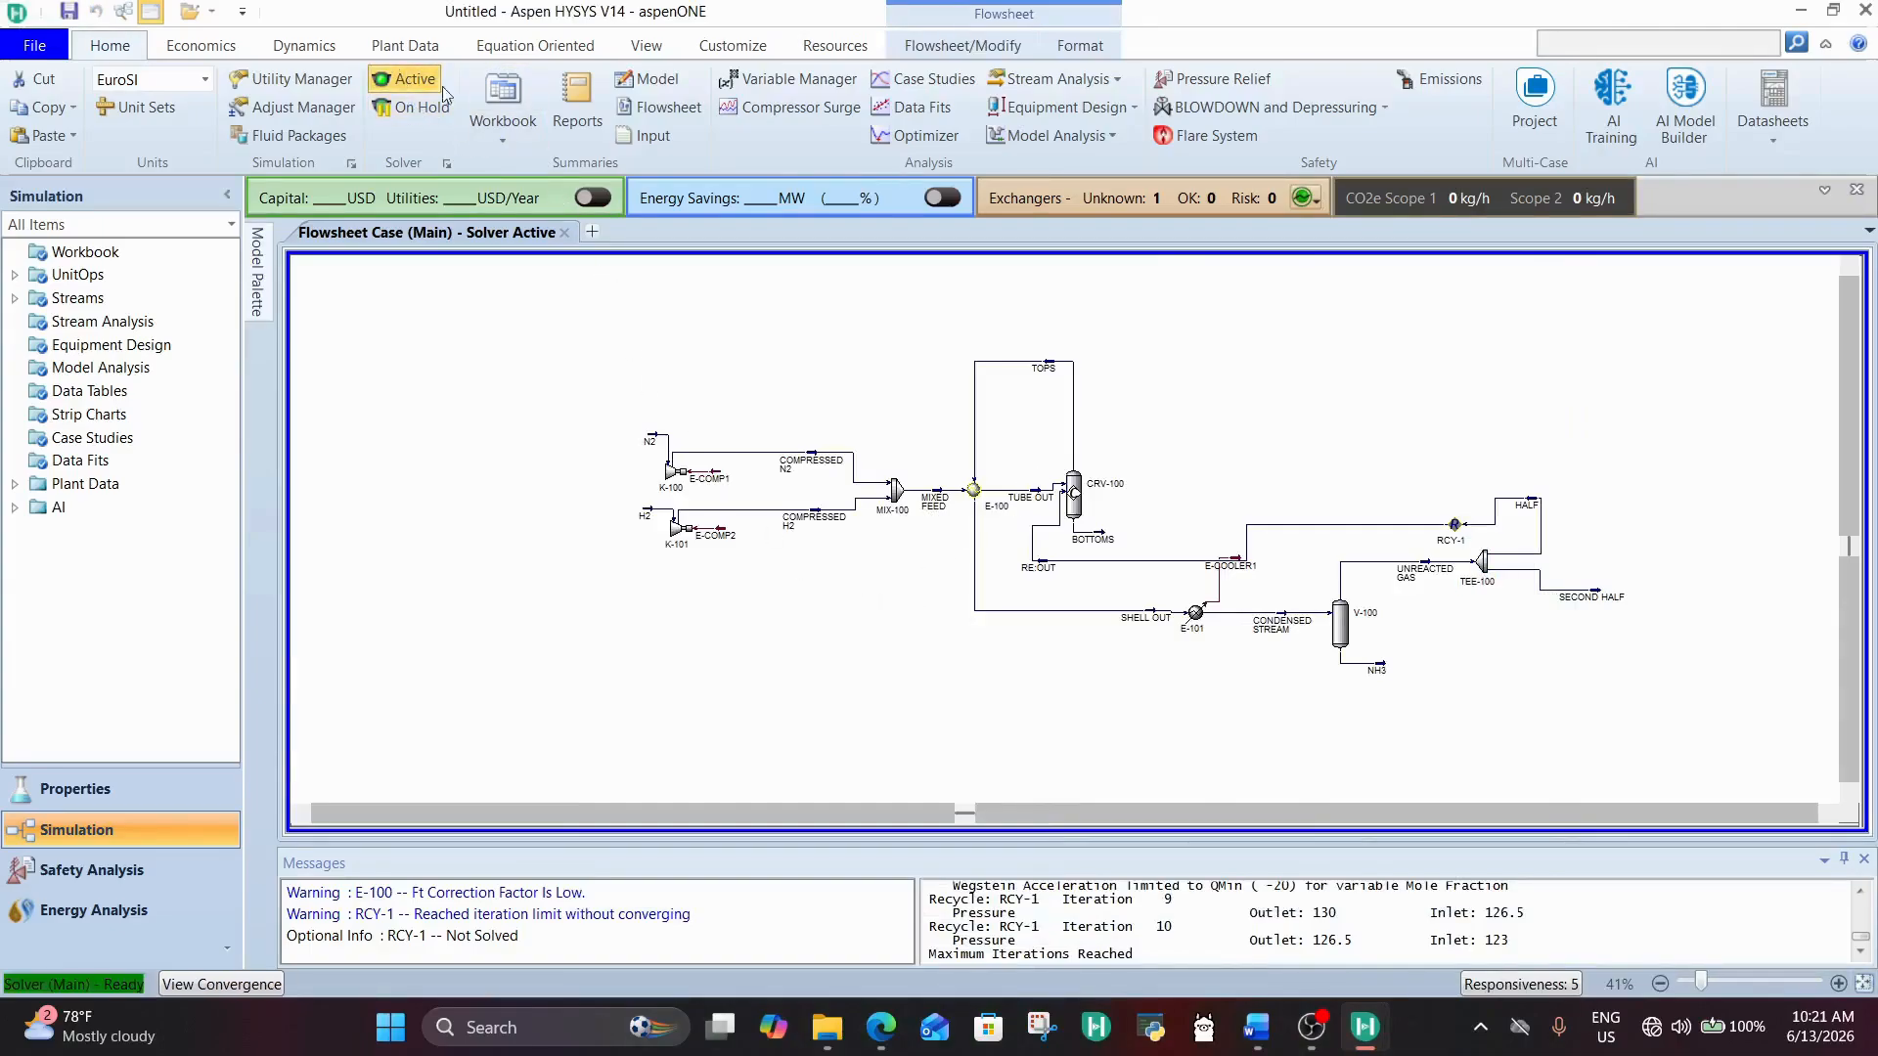
Step: Review the conditions of stream RE:OUT and the connections and status of recycle RCY-1
{"action": "double_click", "coordinate": [1044, 568]}
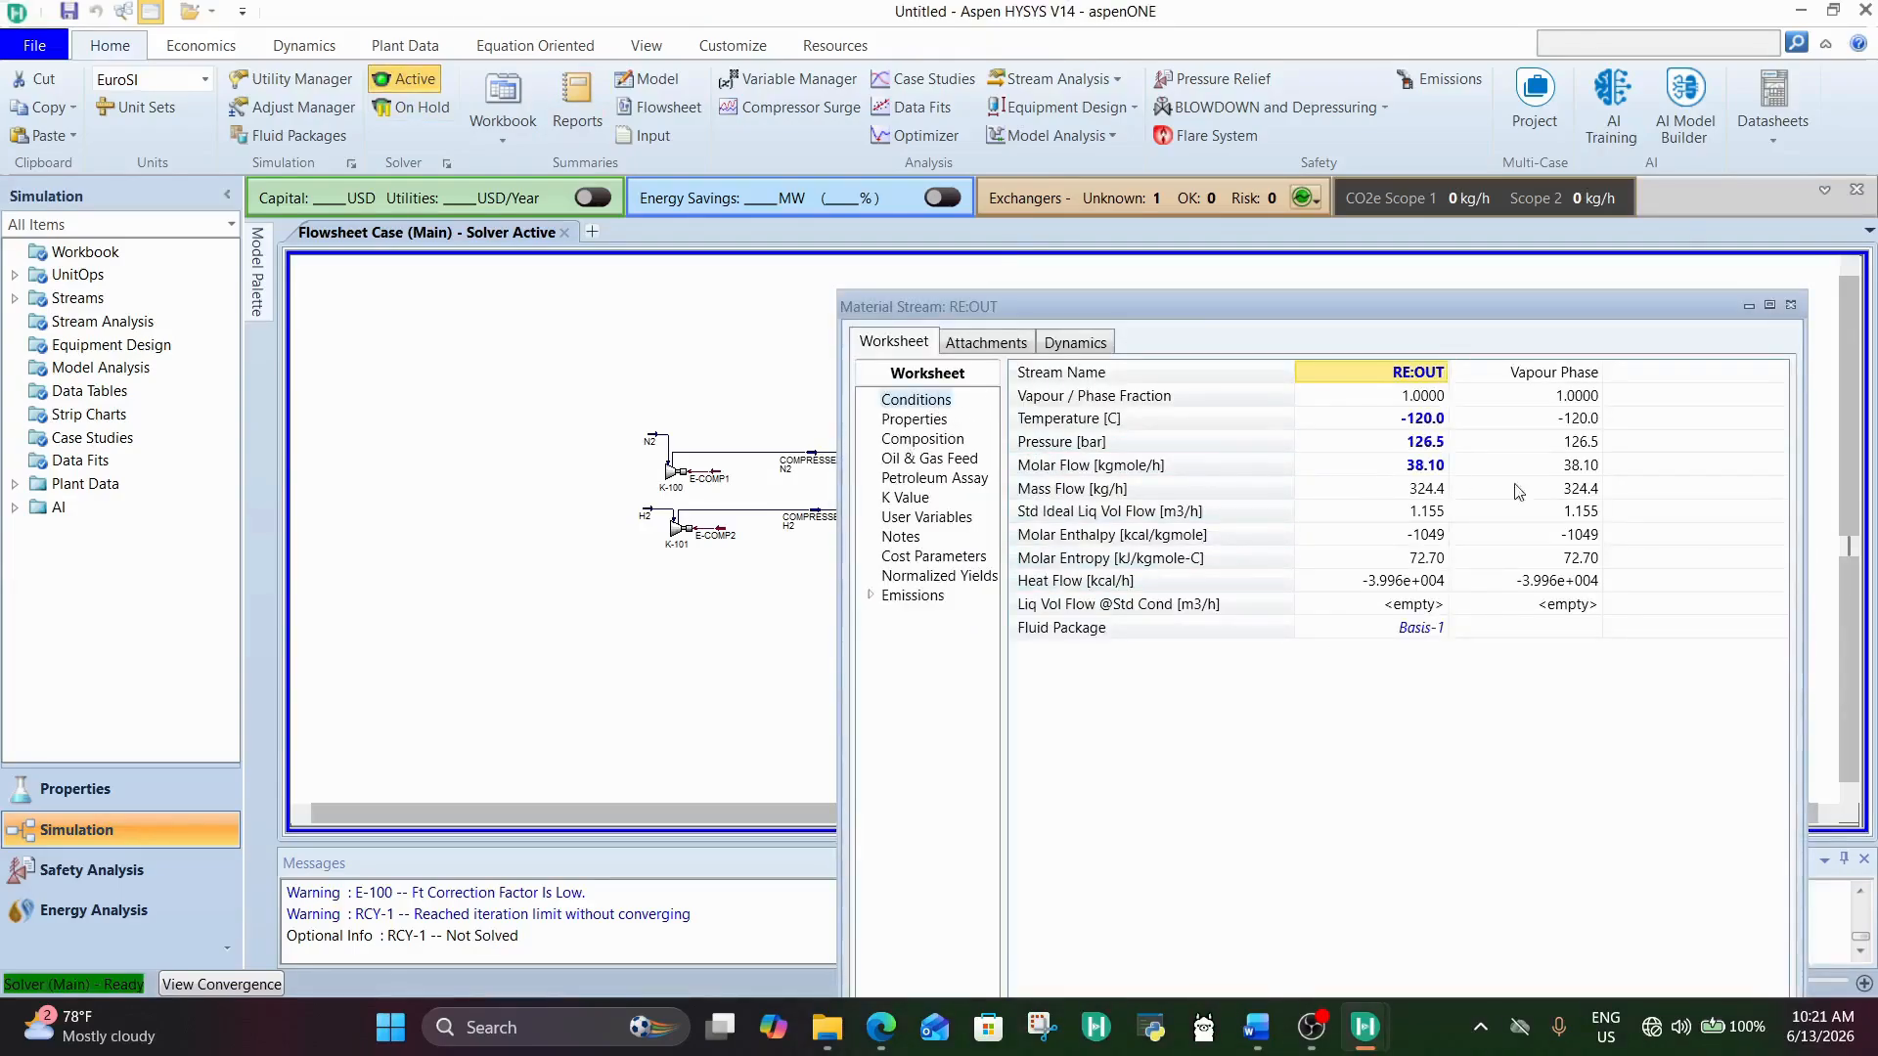
{"action": "left_click", "coordinate": [1787, 306]}
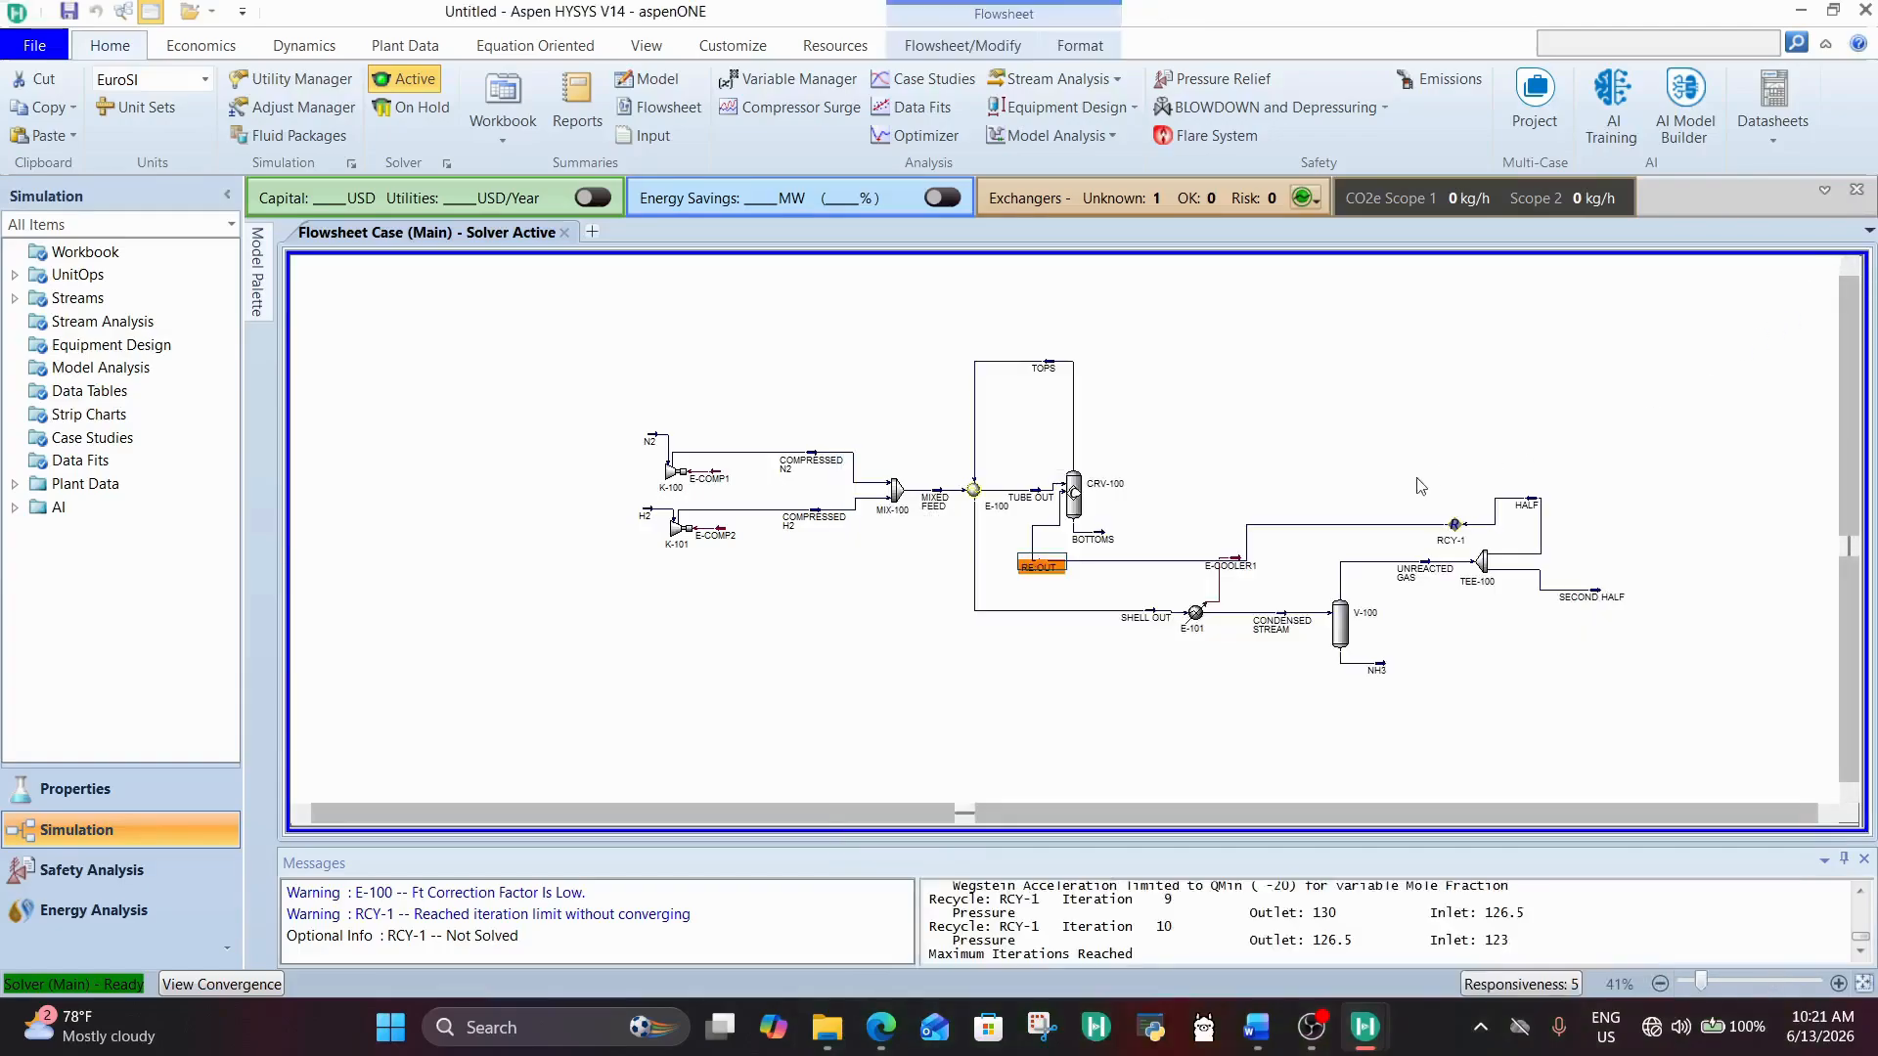
{"action": "left_click", "coordinate": [1456, 538]}
{"action": "double_click", "coordinate": [1456, 538]}
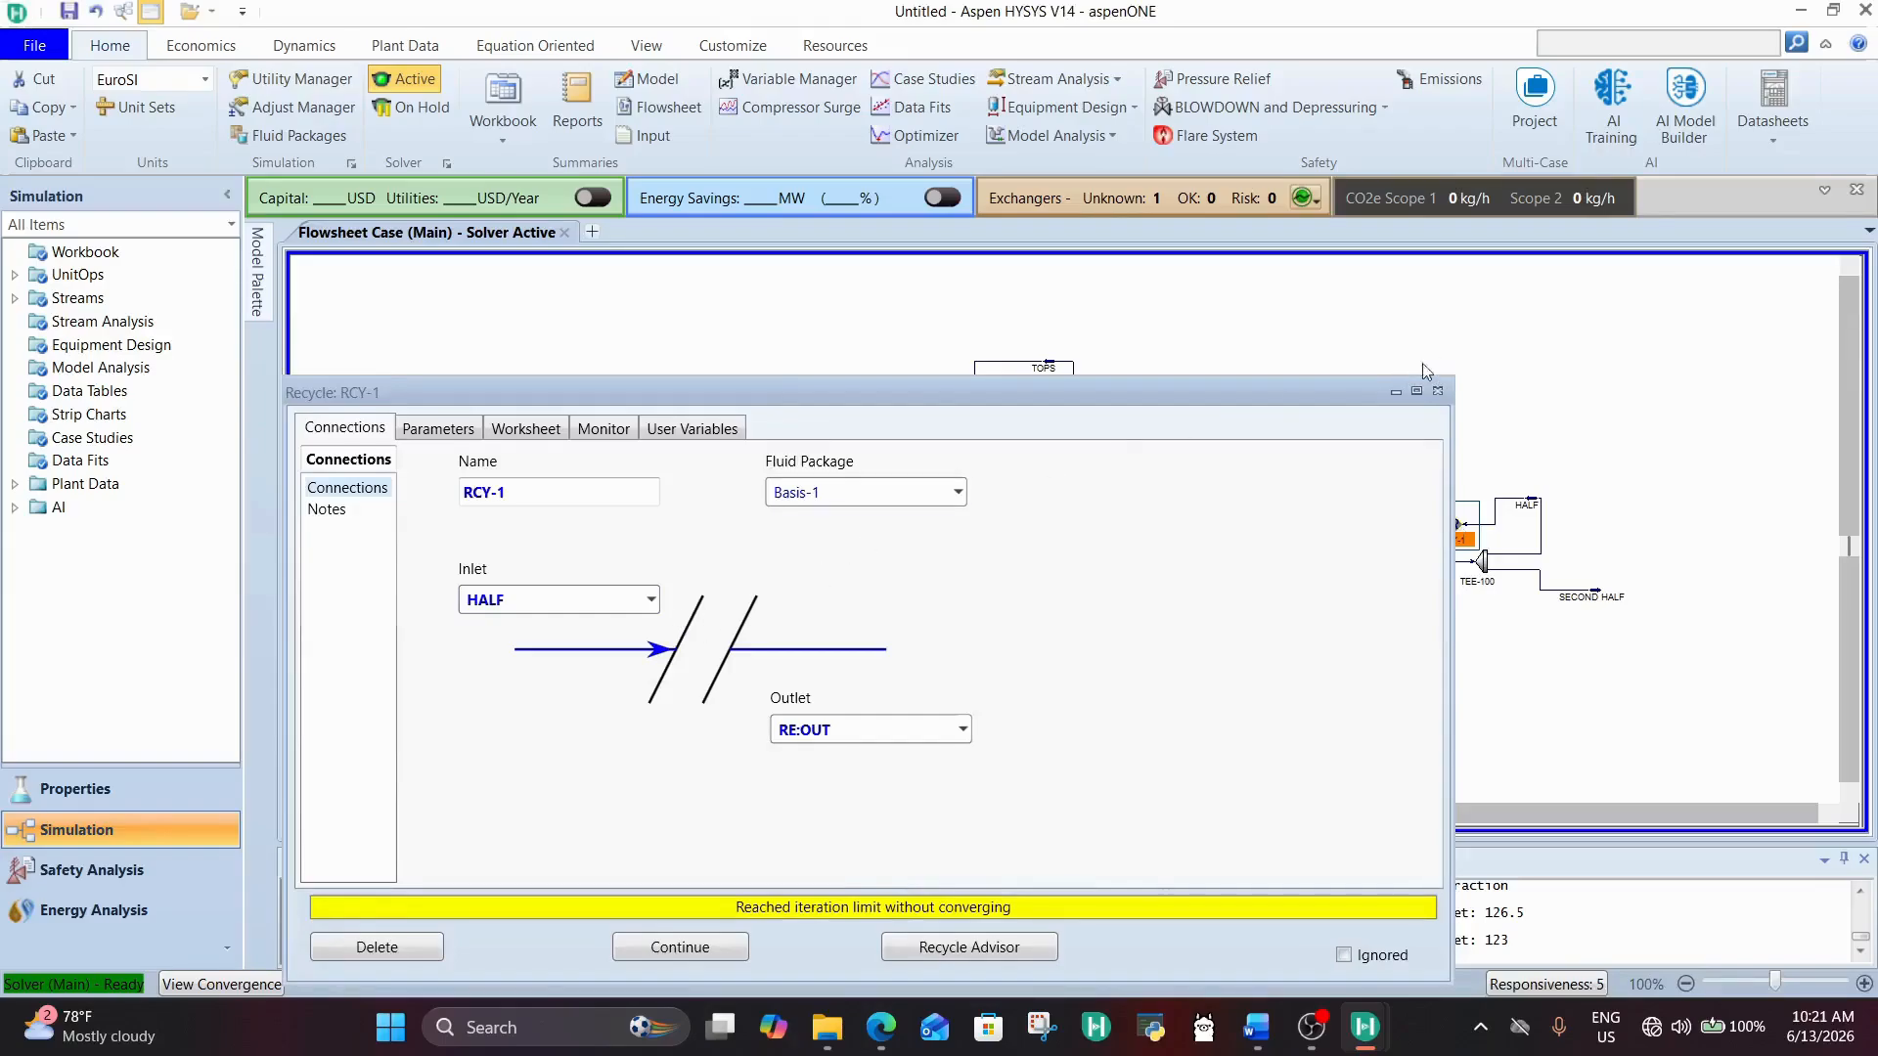
{"action": "left_click", "coordinate": [1438, 390]}
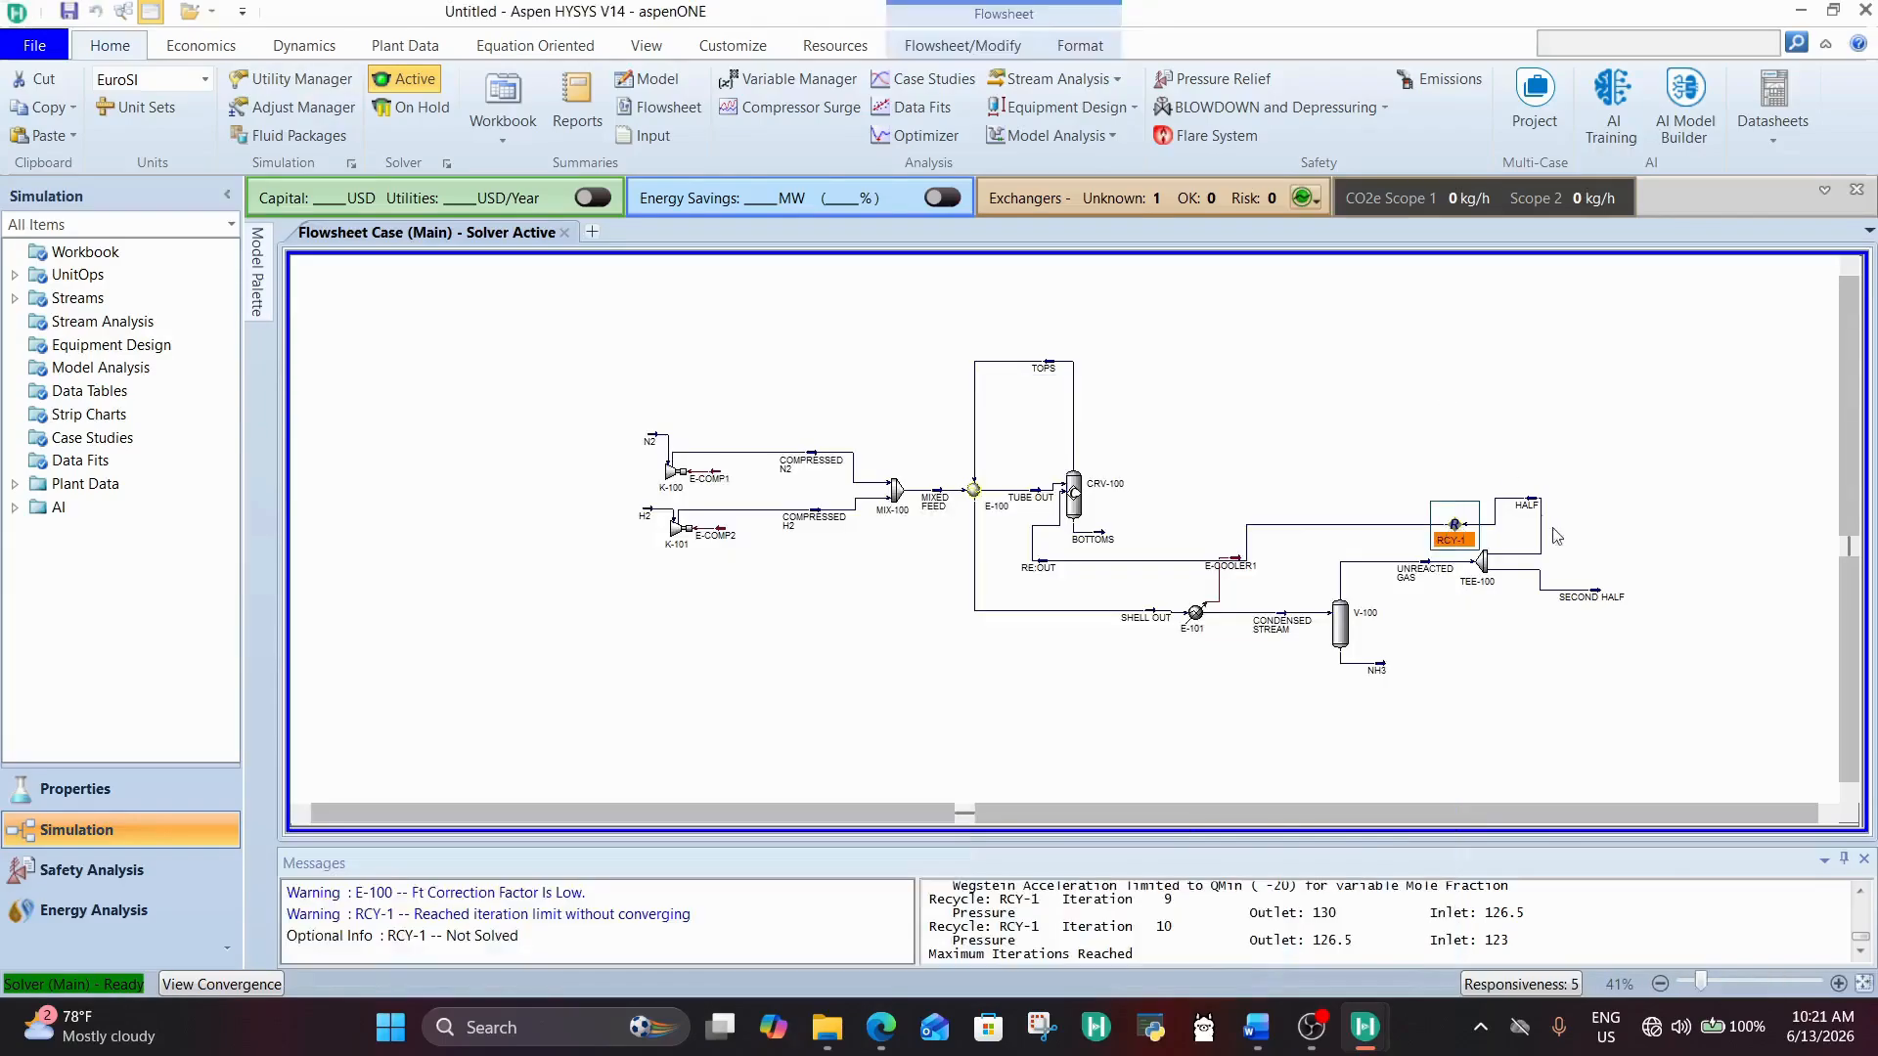
Step: Lower TEE-100's flow ratio for the HALF outlet to 0.1 and close its window
{"action": "double_click", "coordinate": [1481, 562]}
{"action": "left_click", "coordinate": [782, 487]}
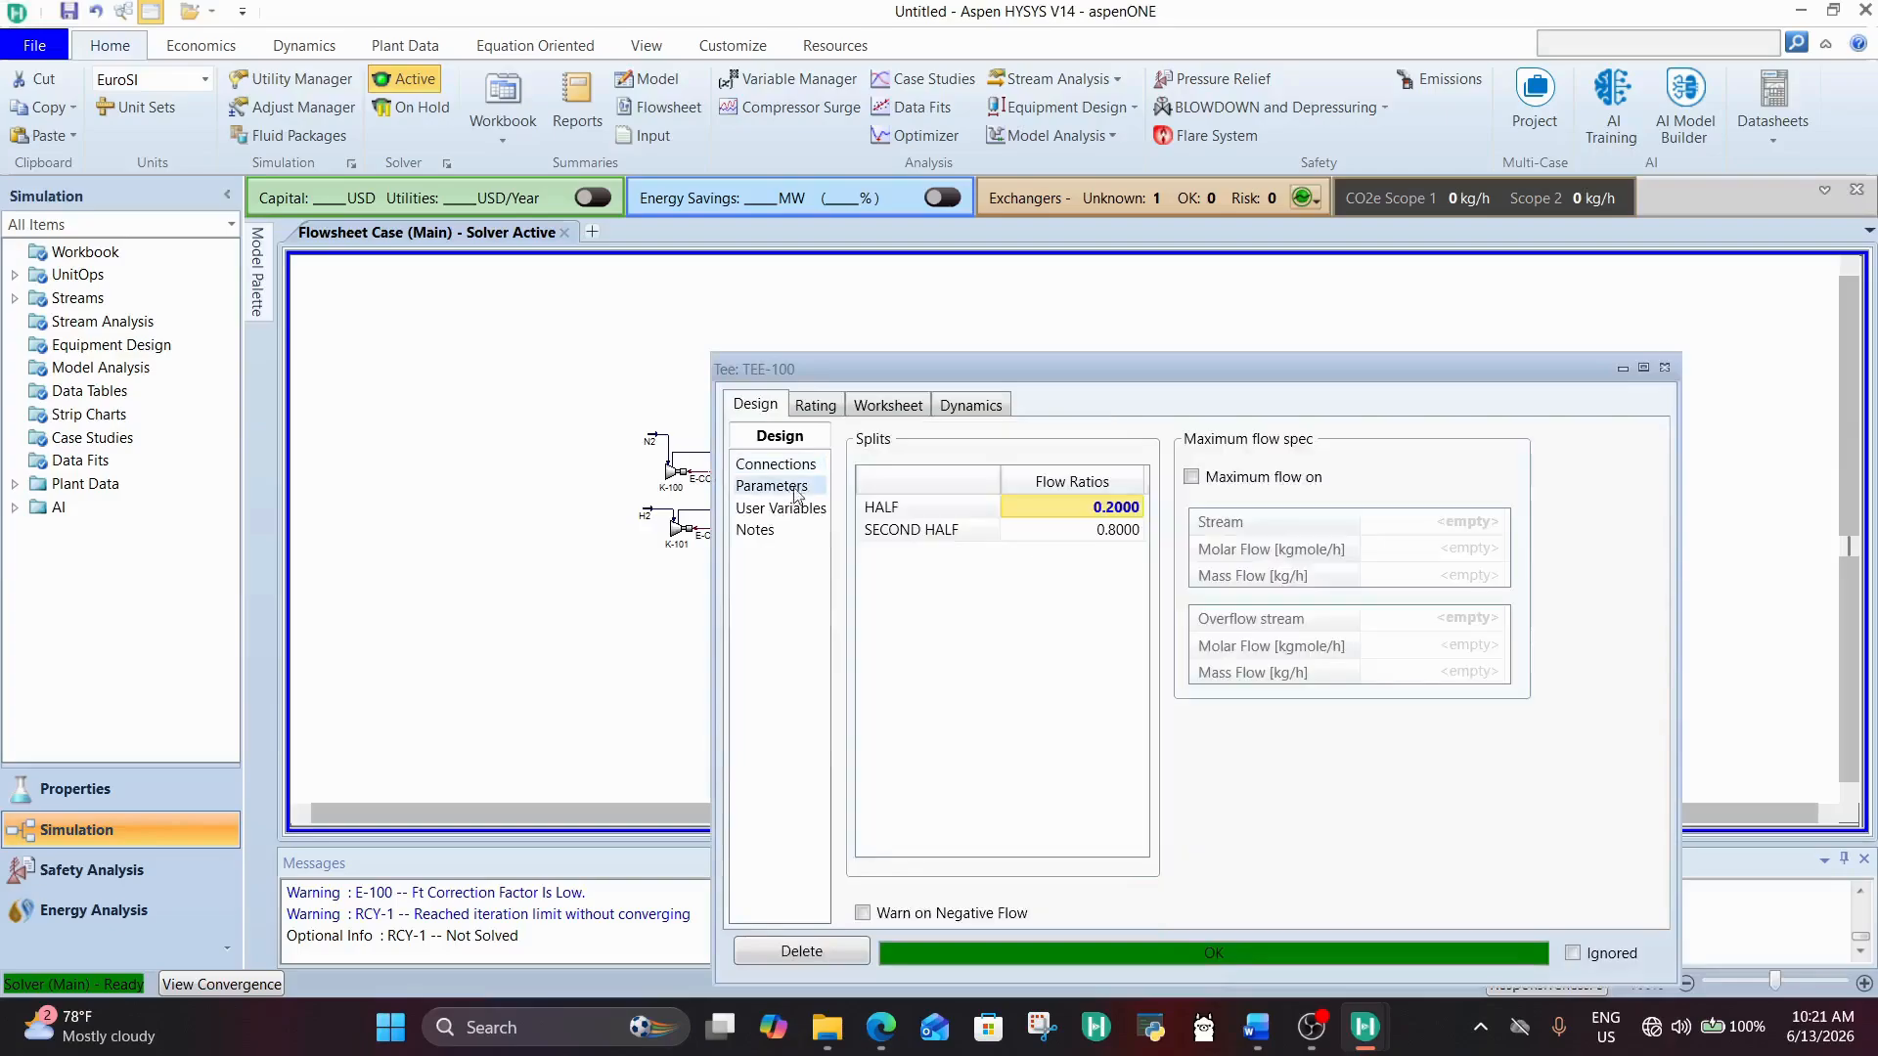
{"action": "double_click", "coordinate": [1121, 509]}
{"action": "type", "text": "0"}
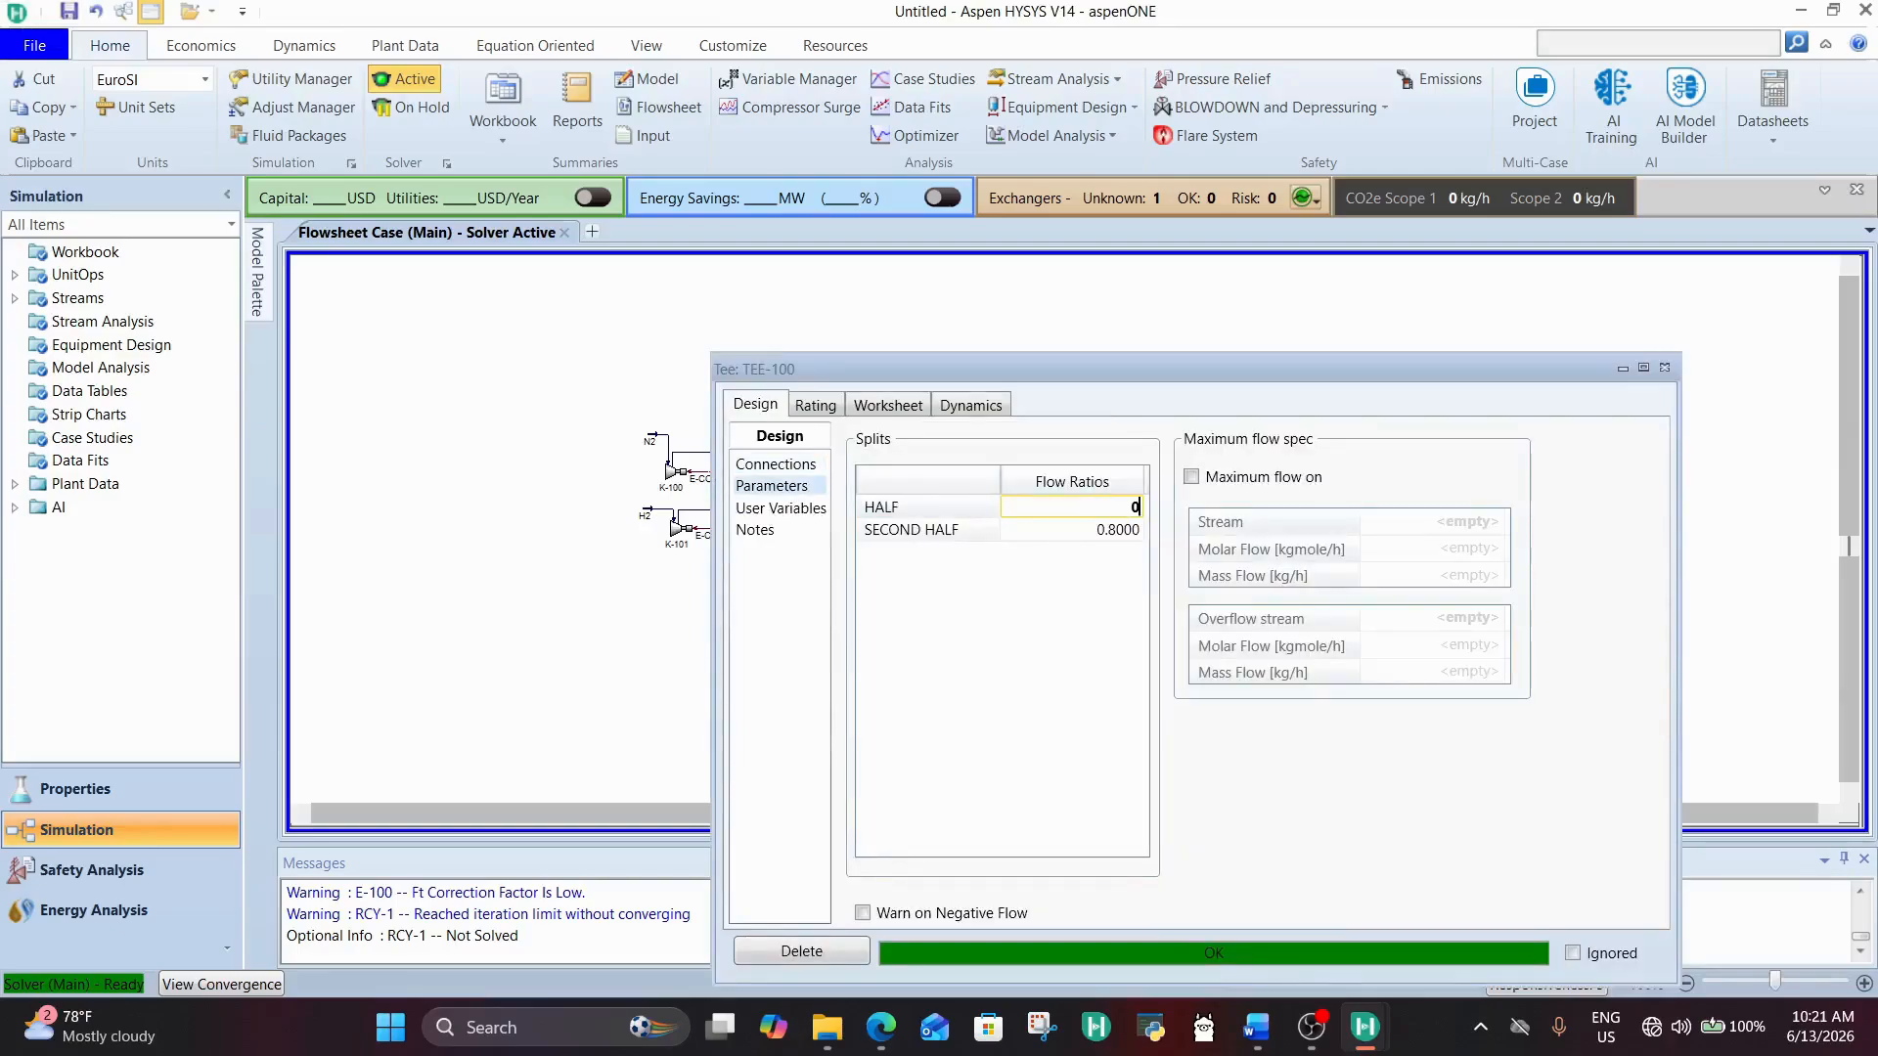
{"action": "type", "text": ".1"}
{"action": "key", "text": "Return"}
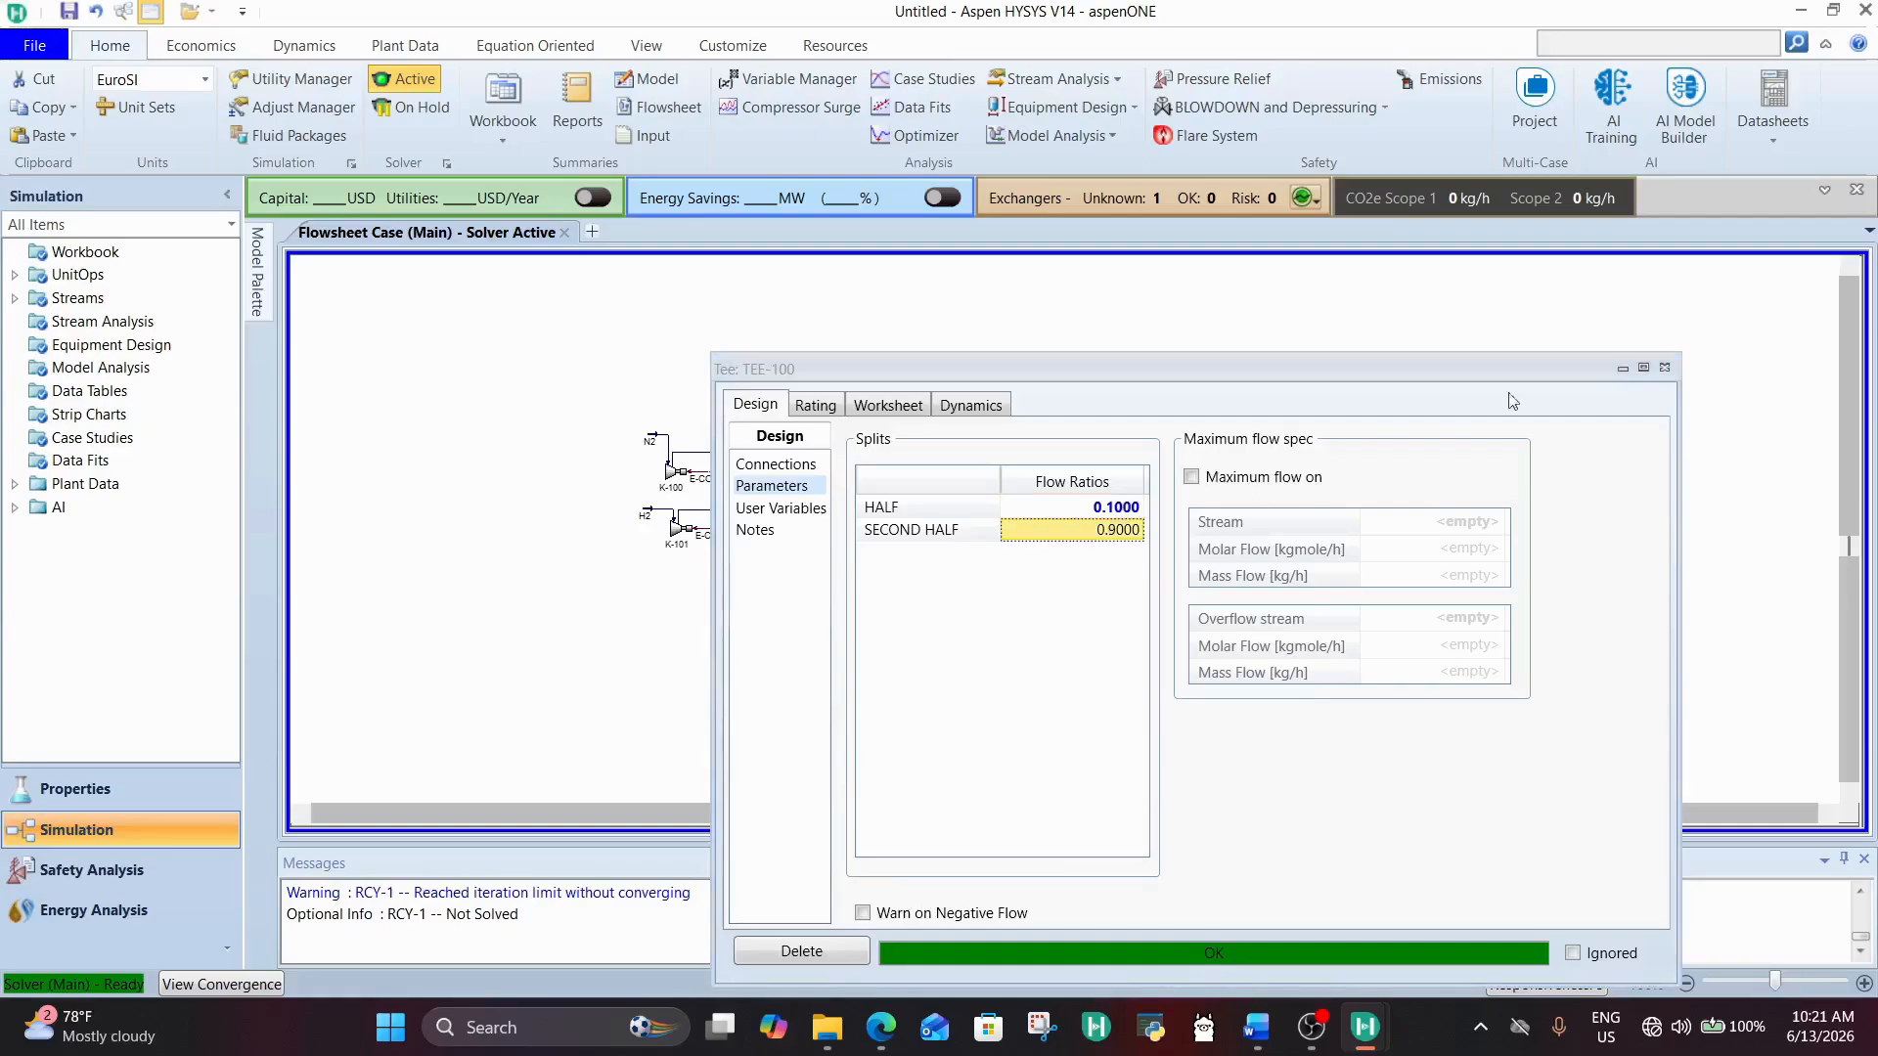
{"action": "left_click", "coordinate": [1663, 369]}
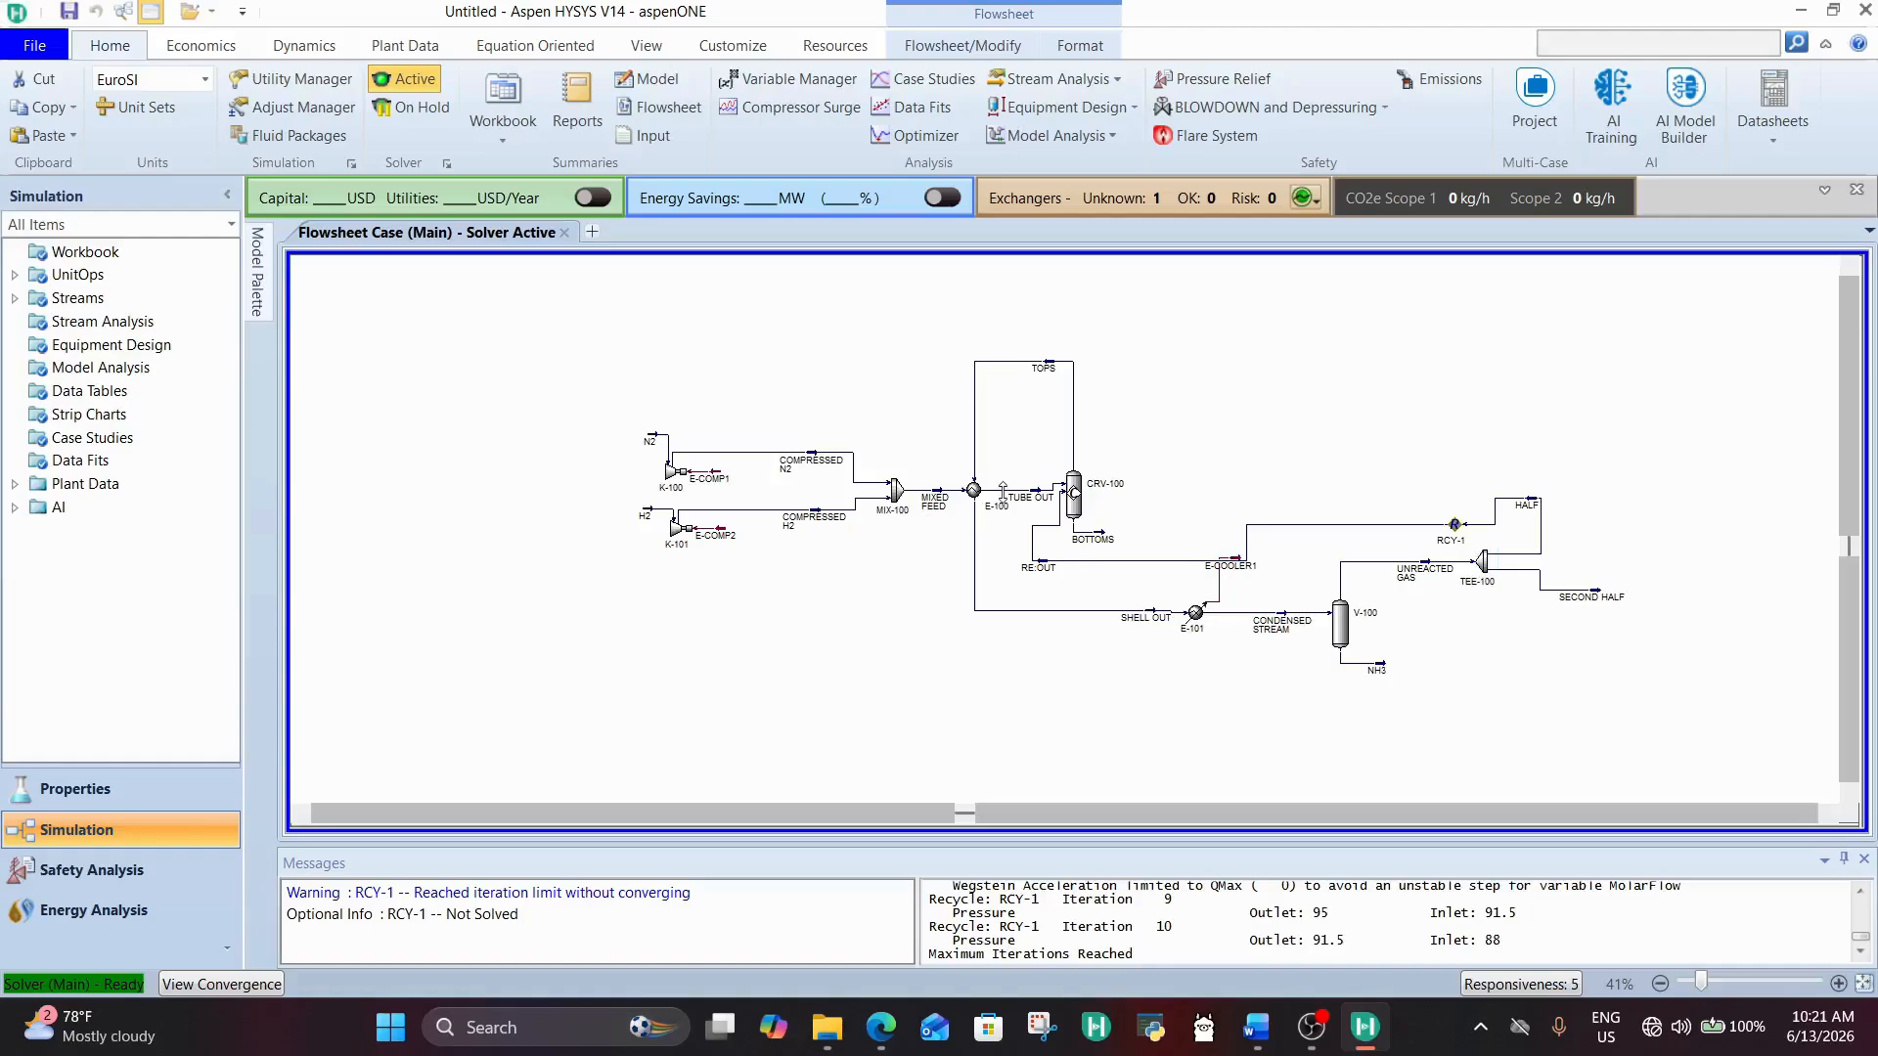
Step: Examine the NH3 product stream's conditions, molar flow and composition, and close its window
{"action": "mouse_move", "coordinate": [978, 492]}
{"action": "double_click", "coordinate": [1380, 675]}
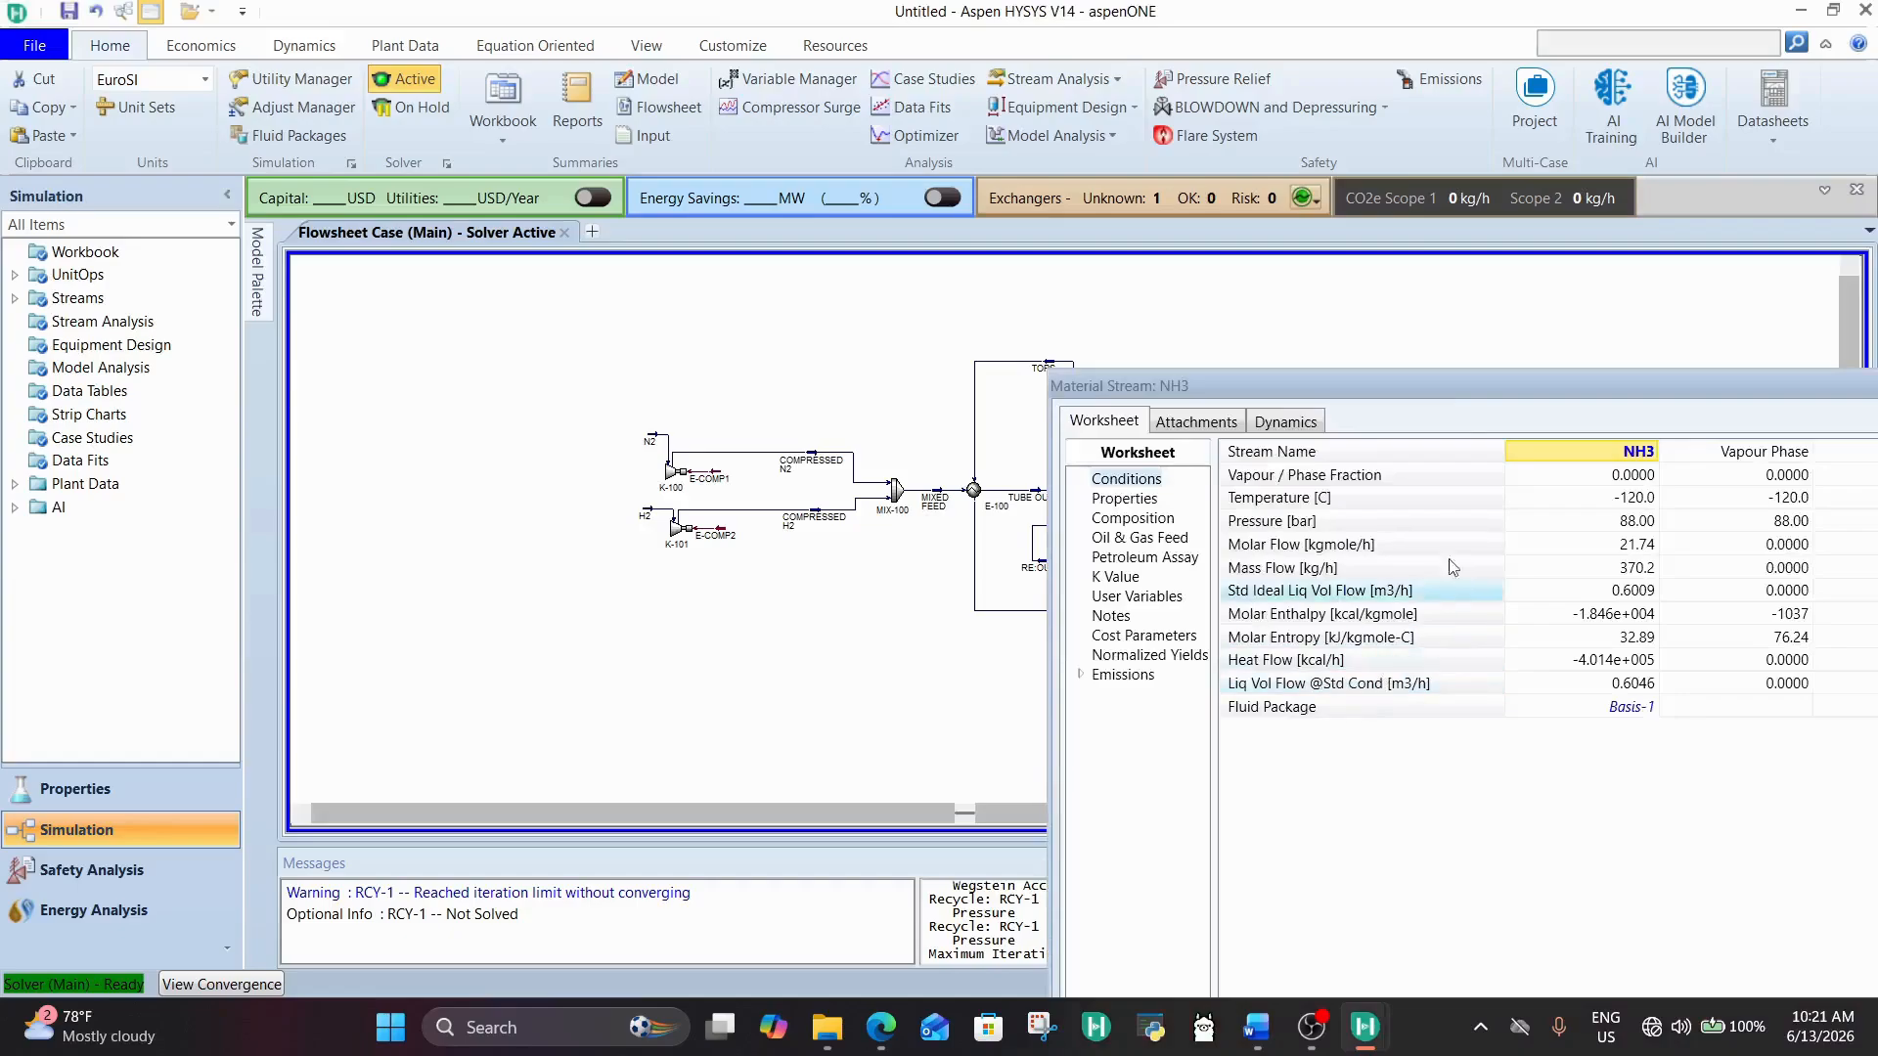
{"action": "left_click_drag", "start_coordinate": [1496, 387], "coordinate": [1146, 315]}
{"action": "left_click", "coordinate": [1302, 472]}
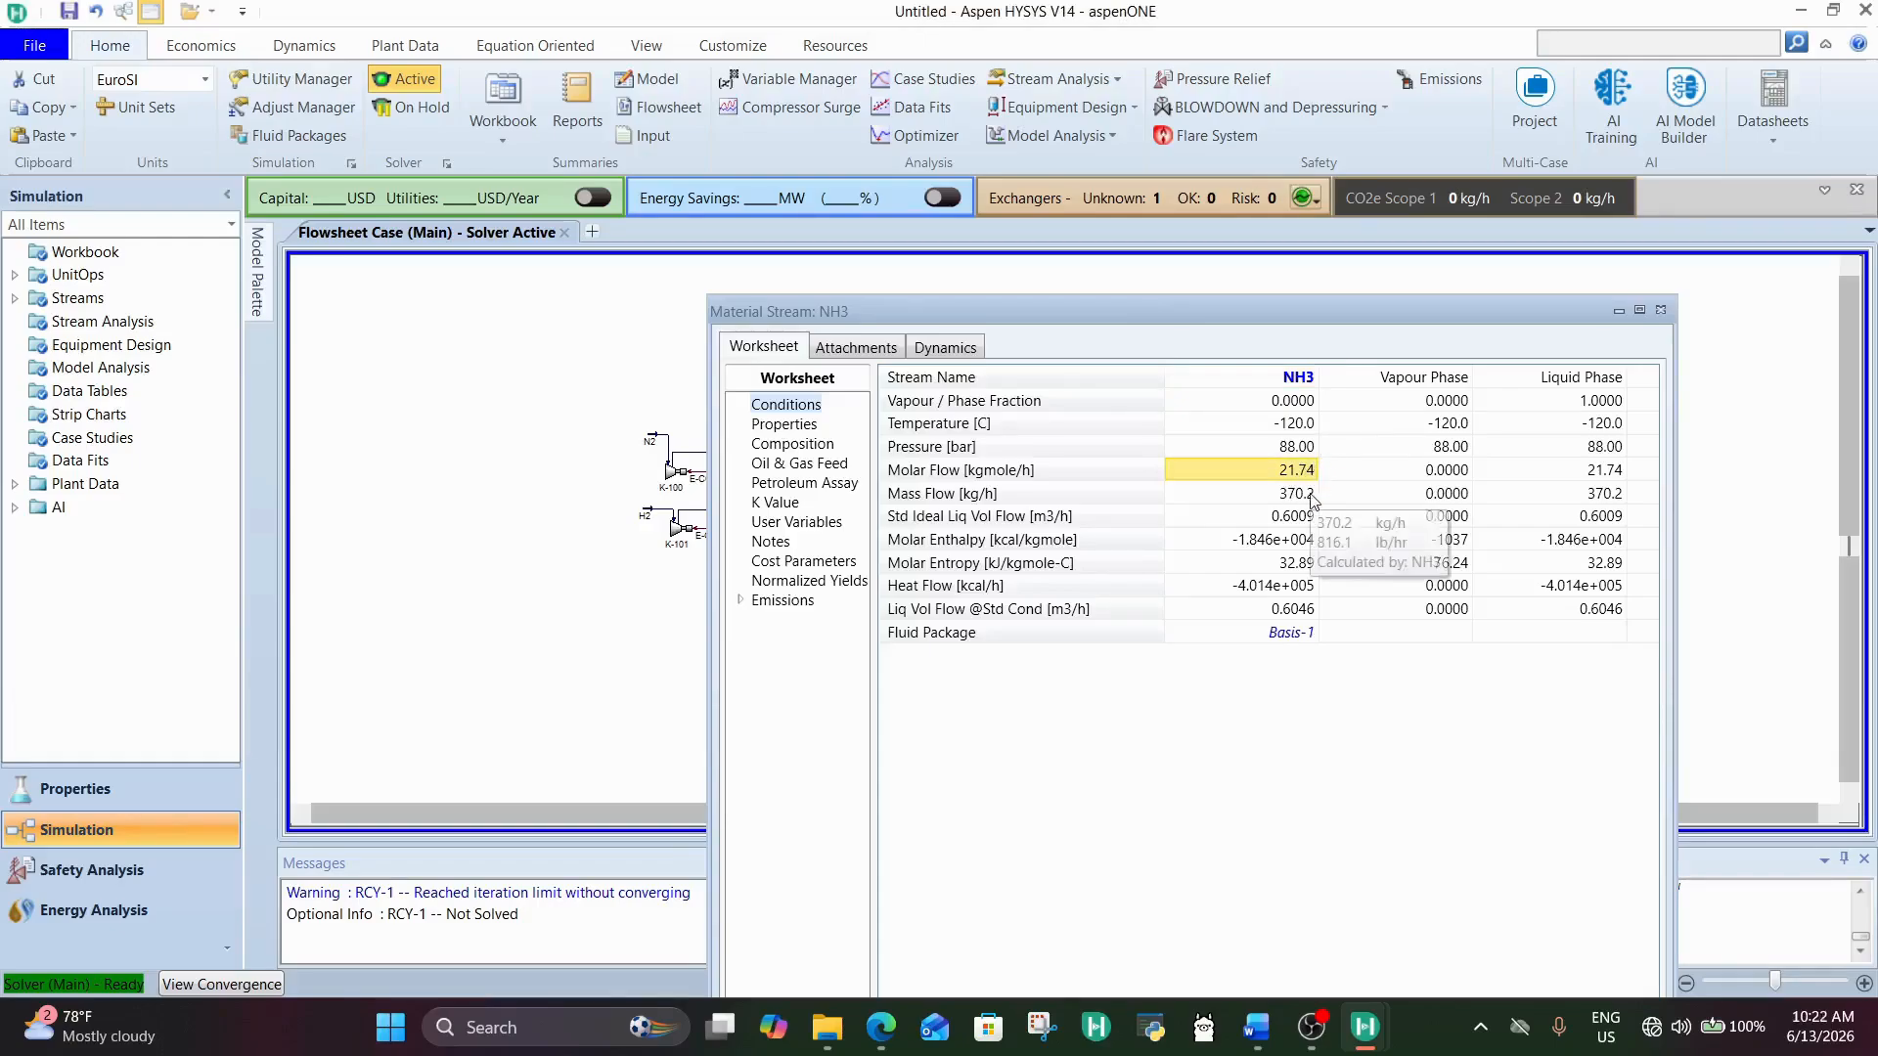
{"action": "left_click", "coordinate": [828, 446]}
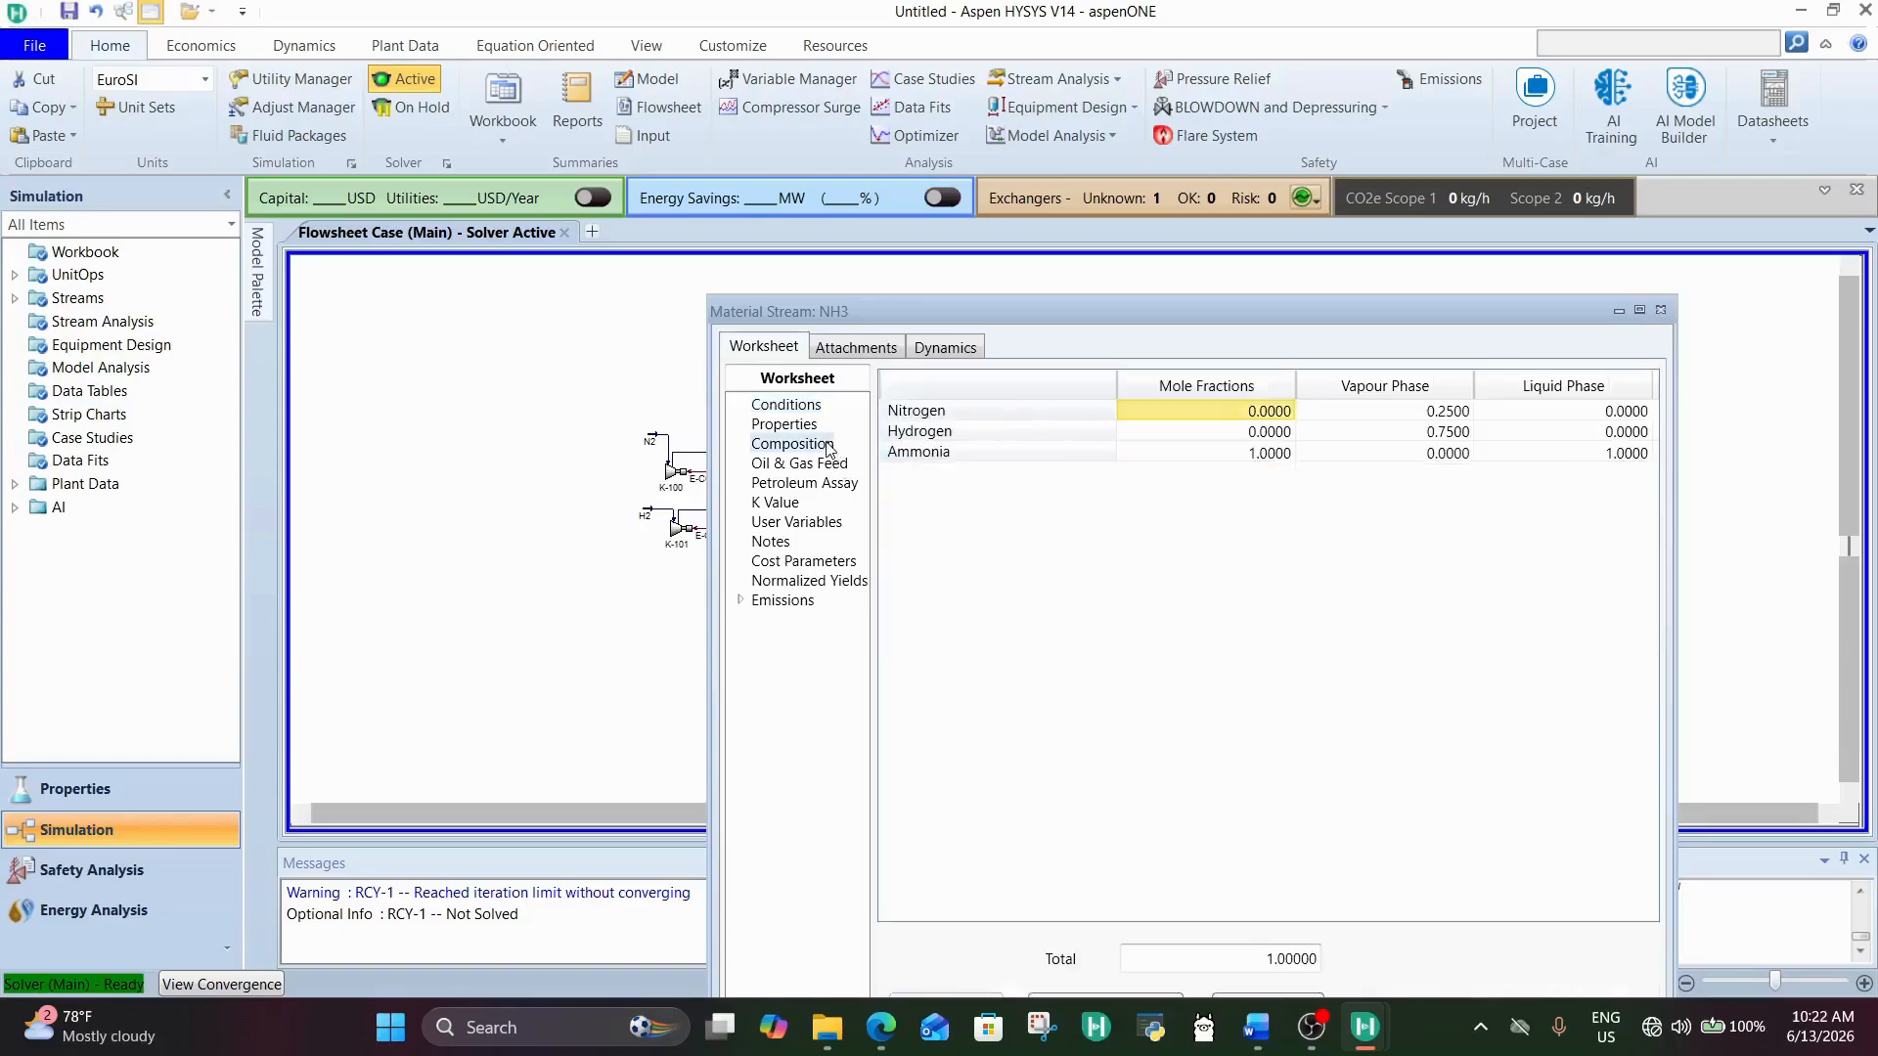
{"action": "left_click", "coordinate": [816, 407]}
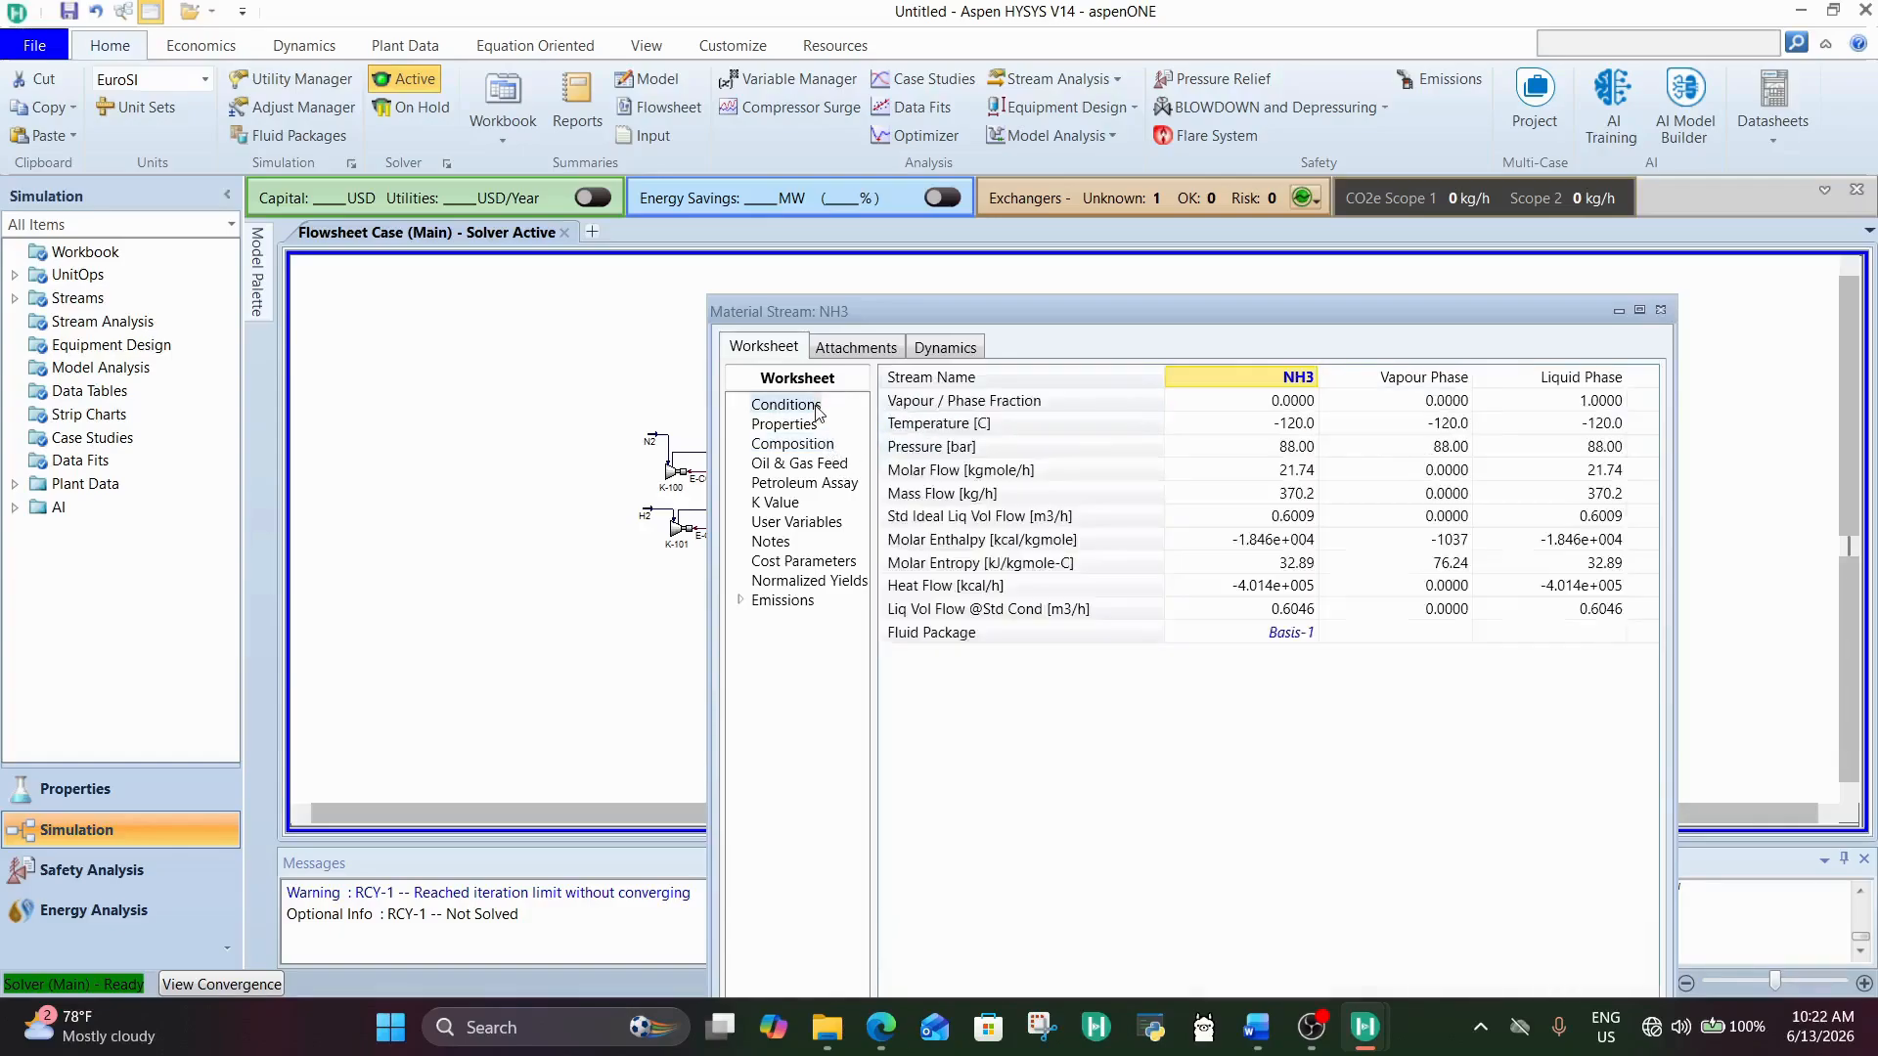
{"action": "left_click", "coordinate": [1296, 473]}
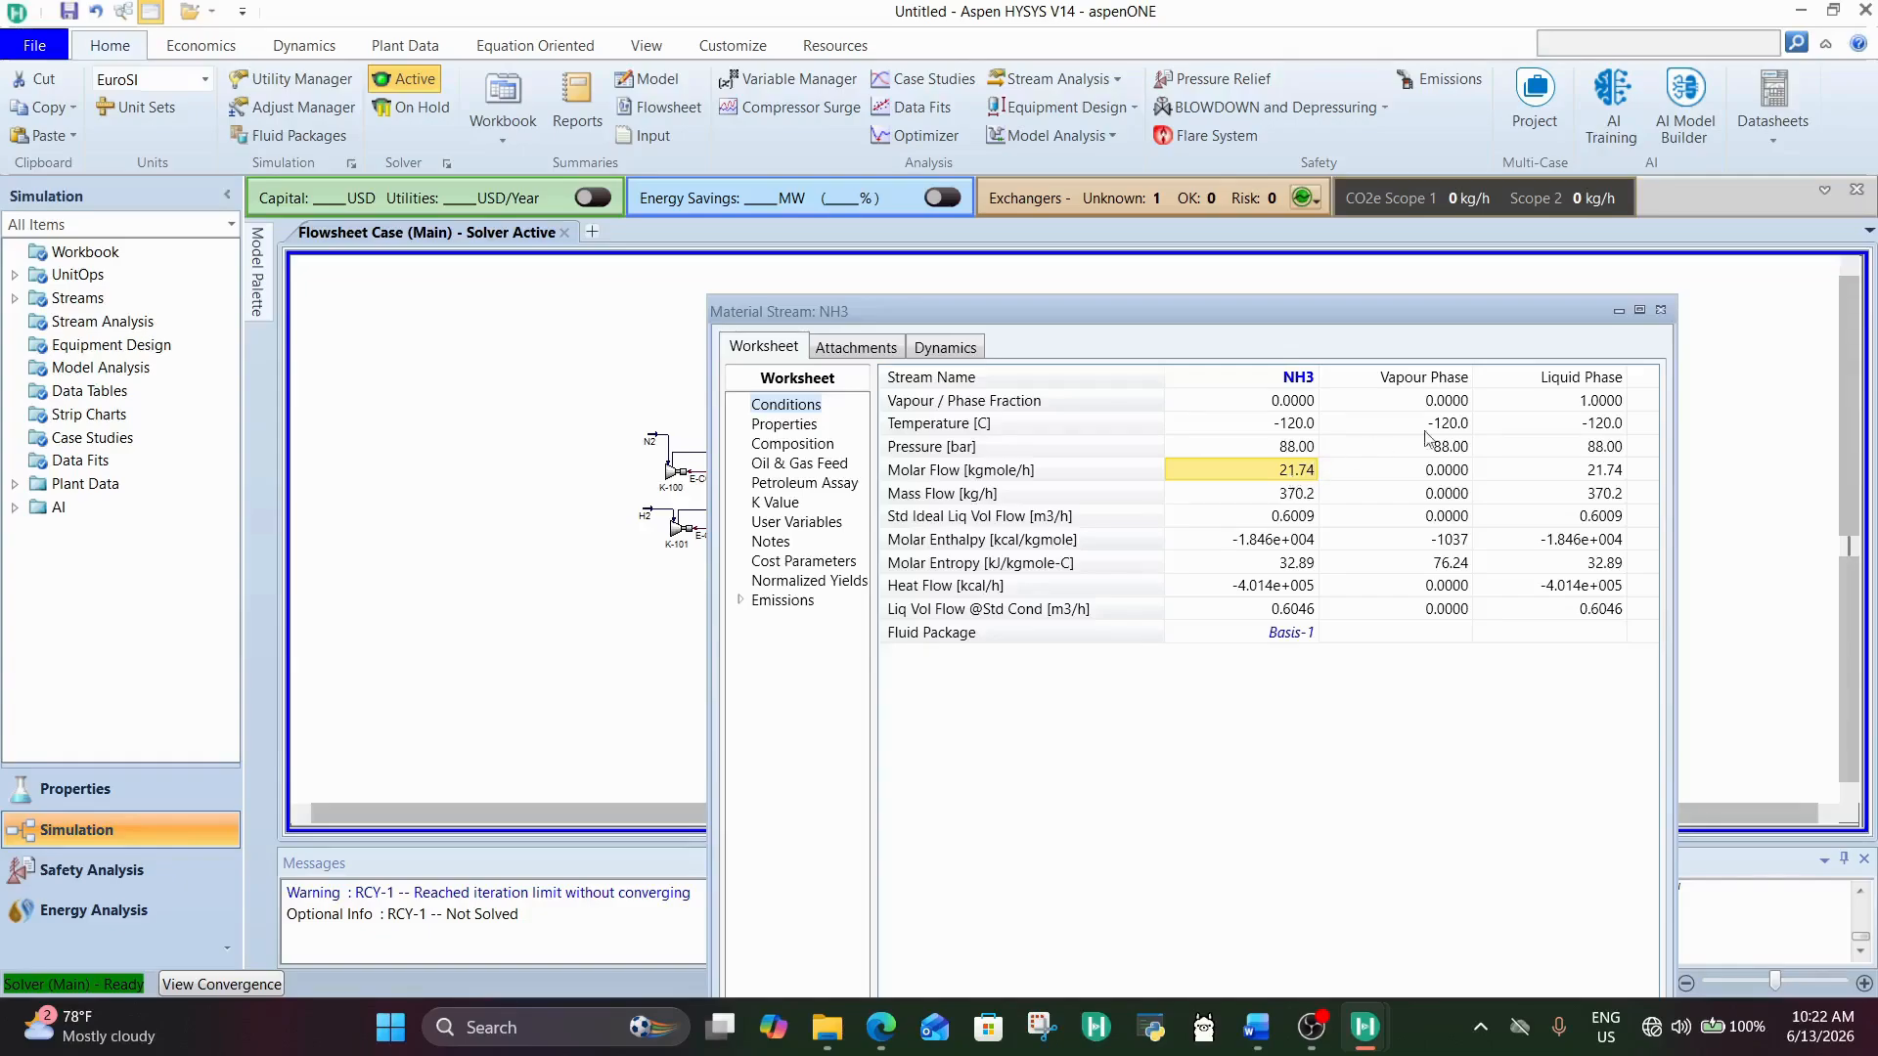
{"action": "left_click", "coordinate": [1660, 309]}
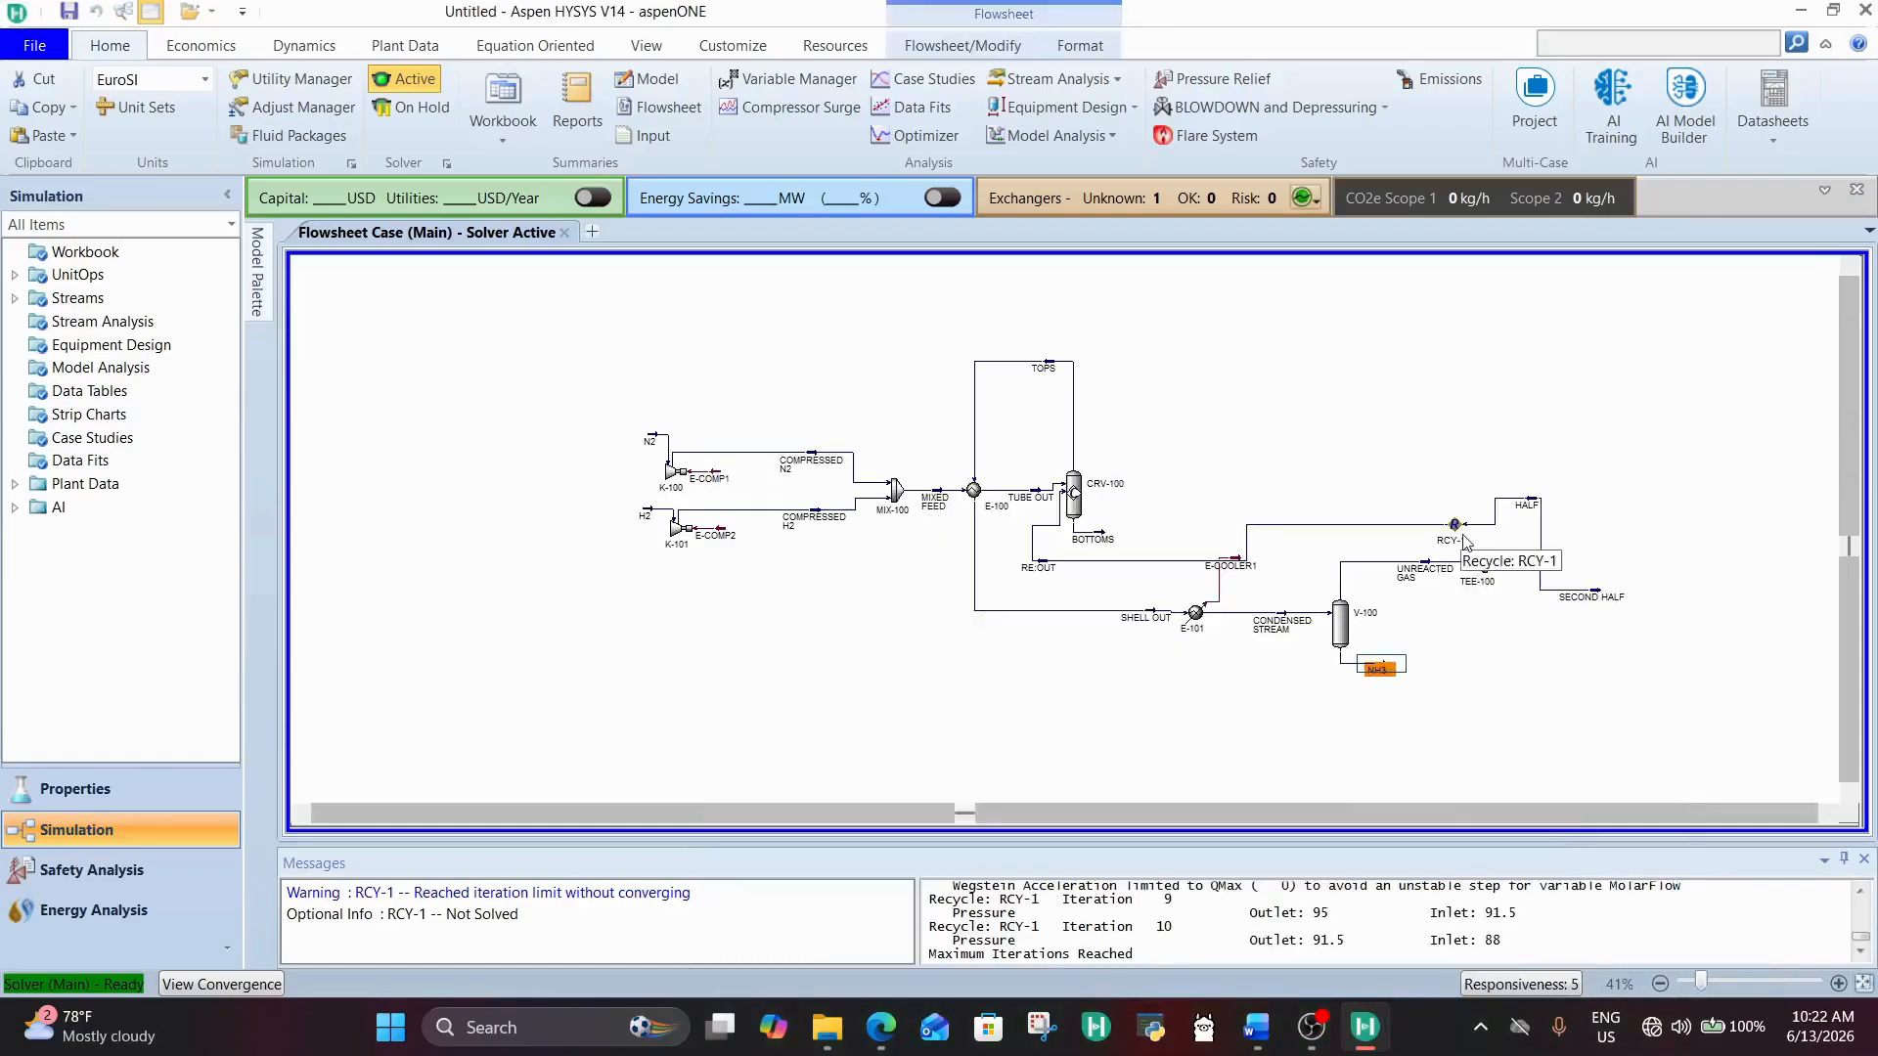
Step: Change the HALF split in TEE-100's parameters to a flow ratio of 0.15
{"action": "double_click", "coordinate": [1481, 565]}
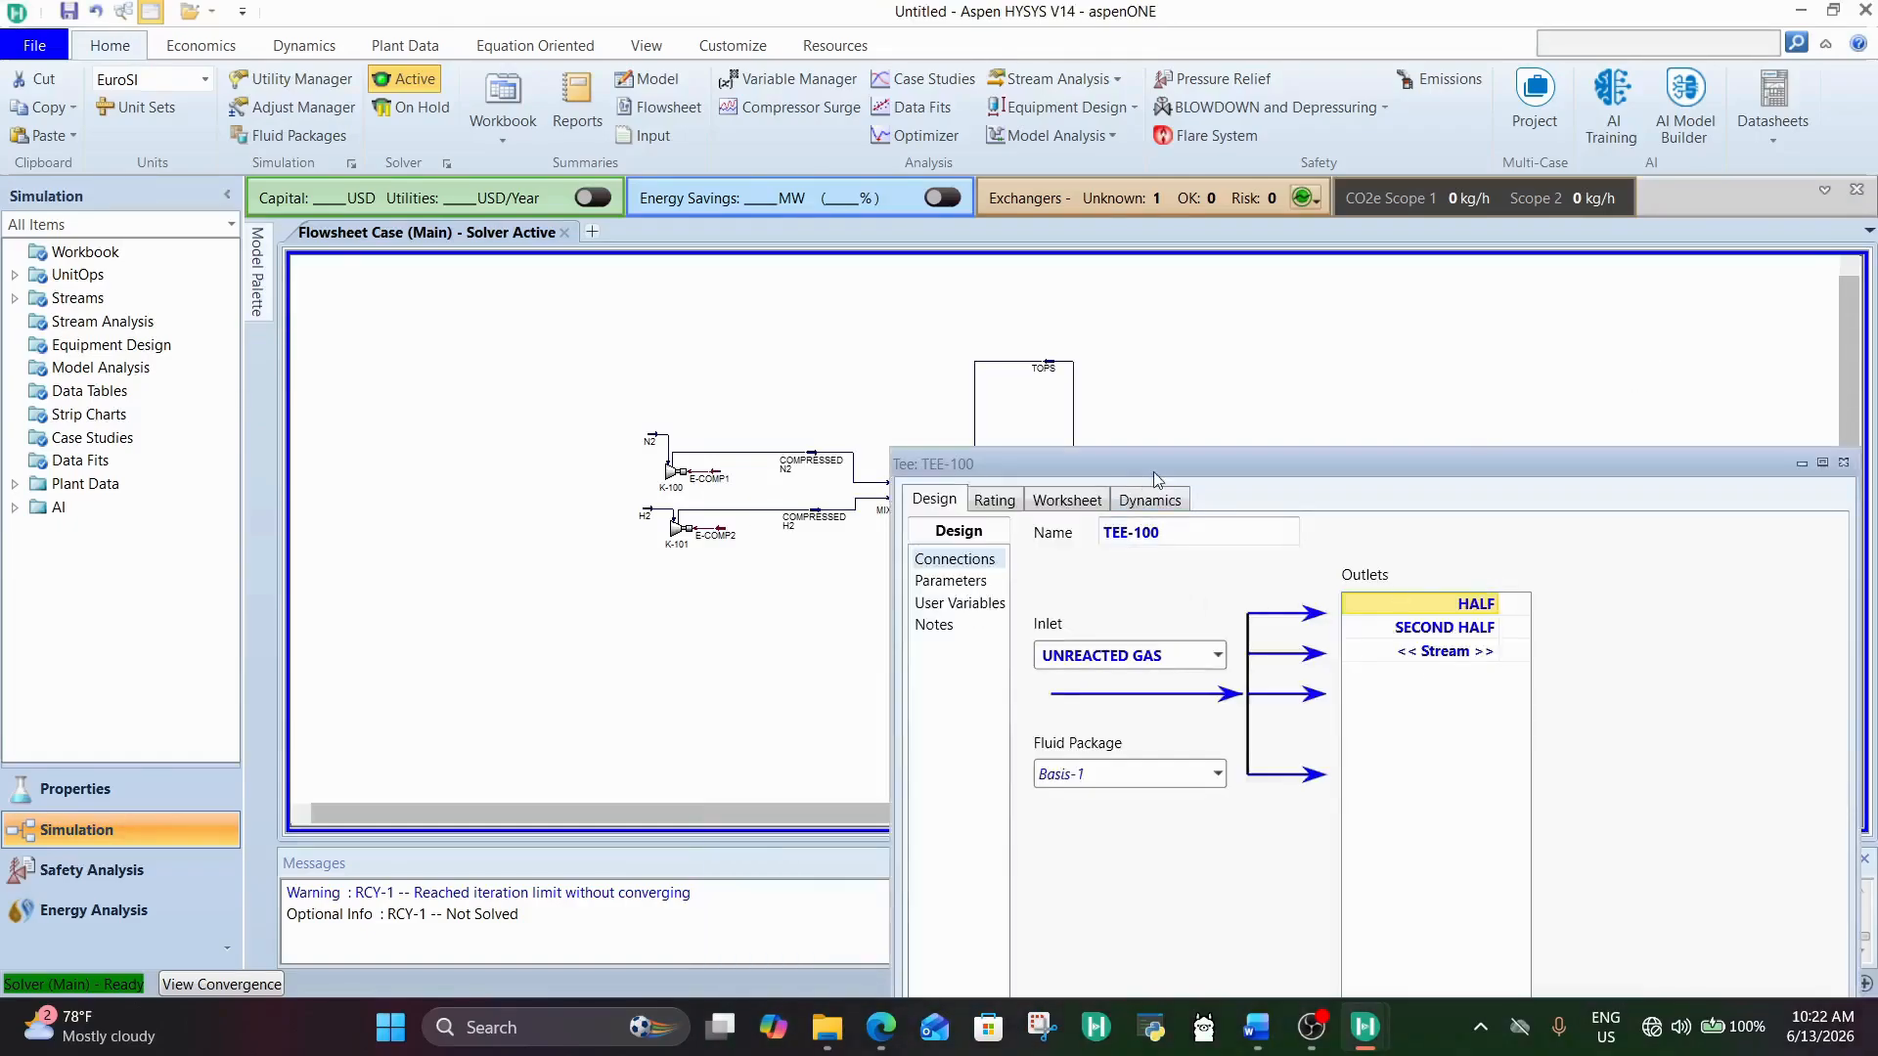
{"action": "left_click_drag", "start_coordinate": [1154, 479], "coordinate": [827, 190]}
{"action": "left_click", "coordinate": [628, 306]}
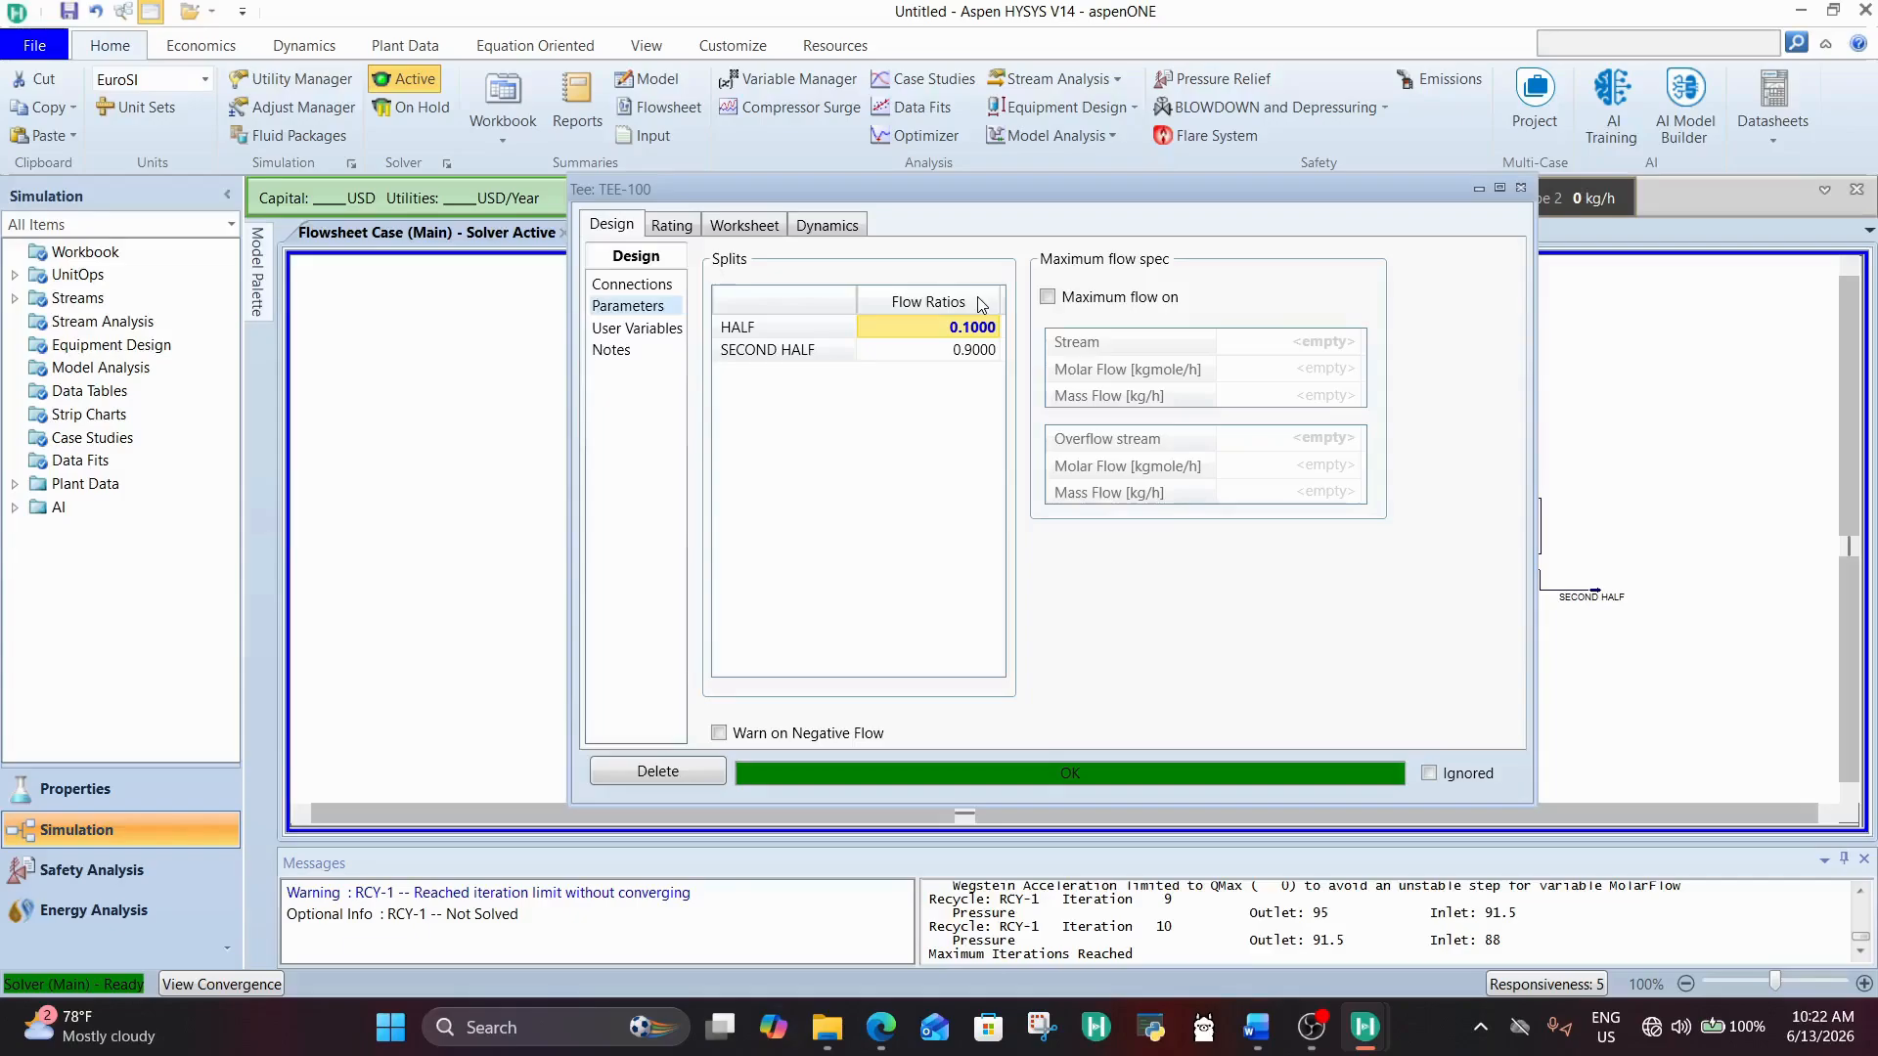
{"action": "left_click", "coordinate": [963, 336]}
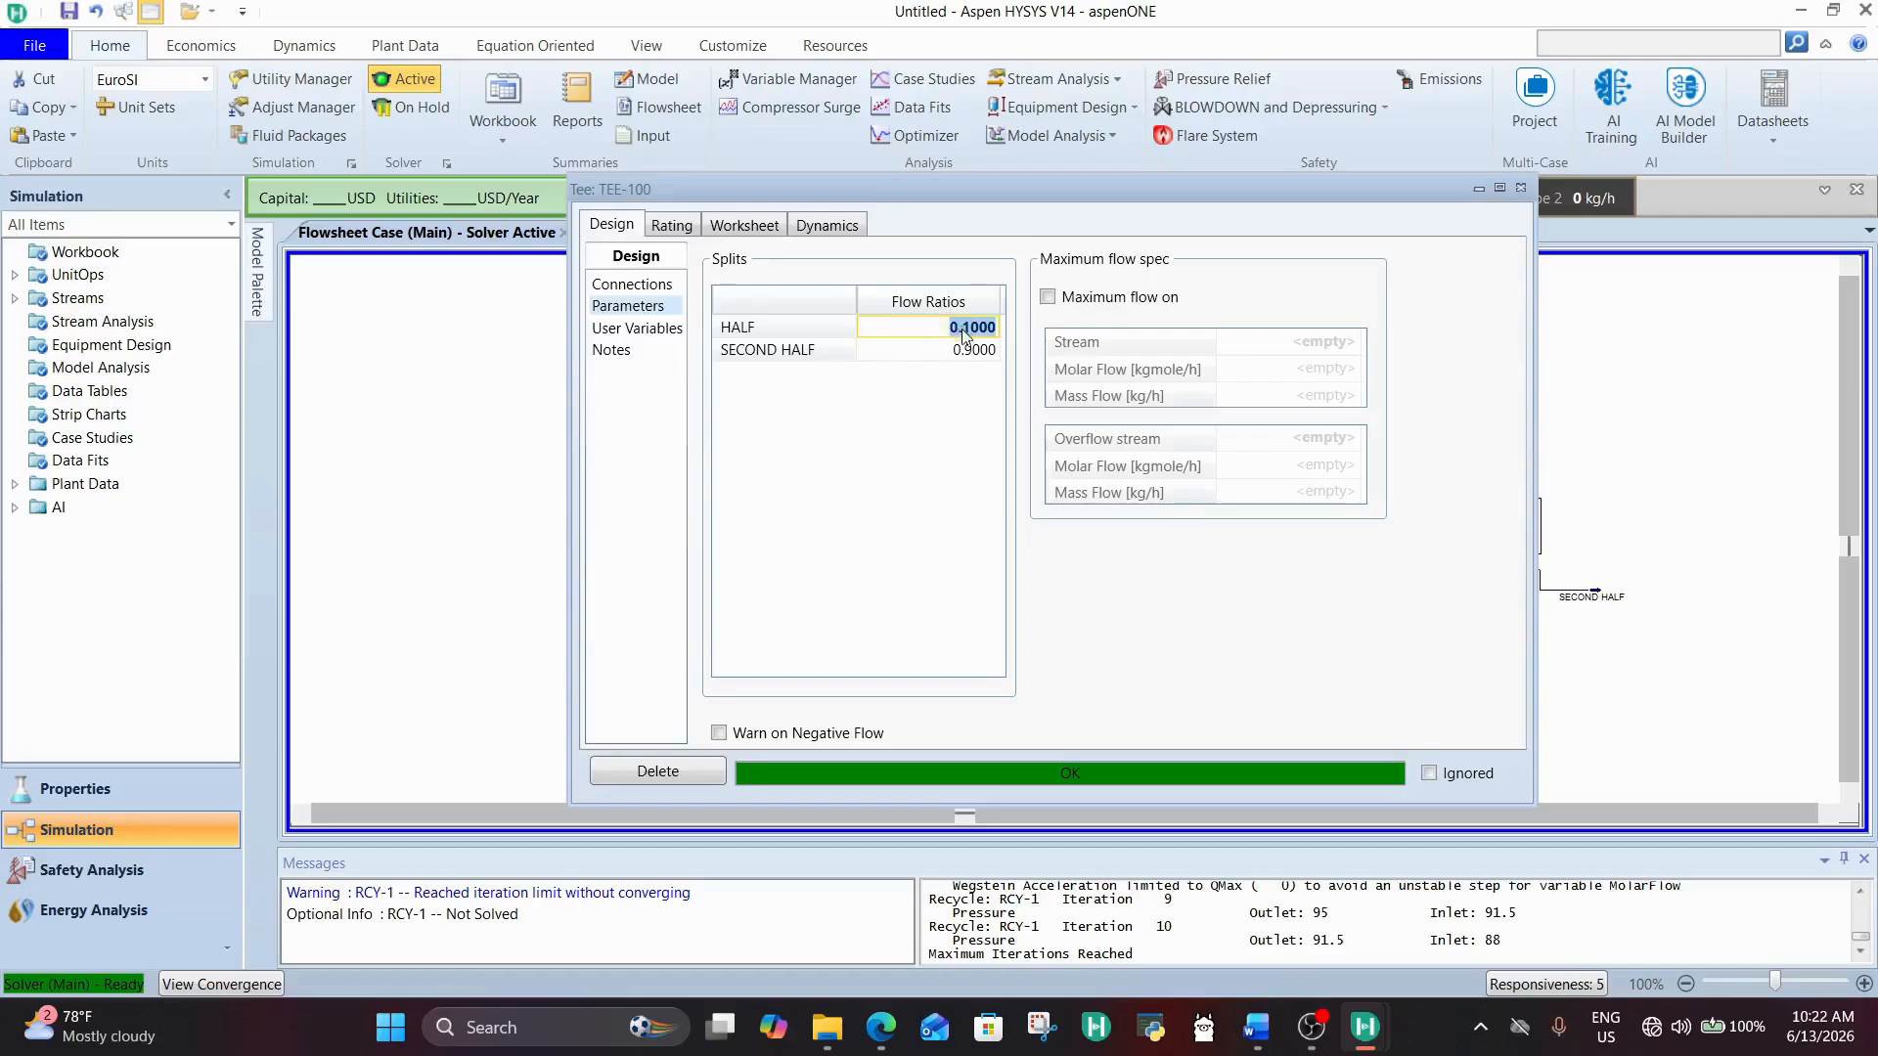
{"action": "type", "text": "0.15"}
{"action": "key", "text": "Return"}
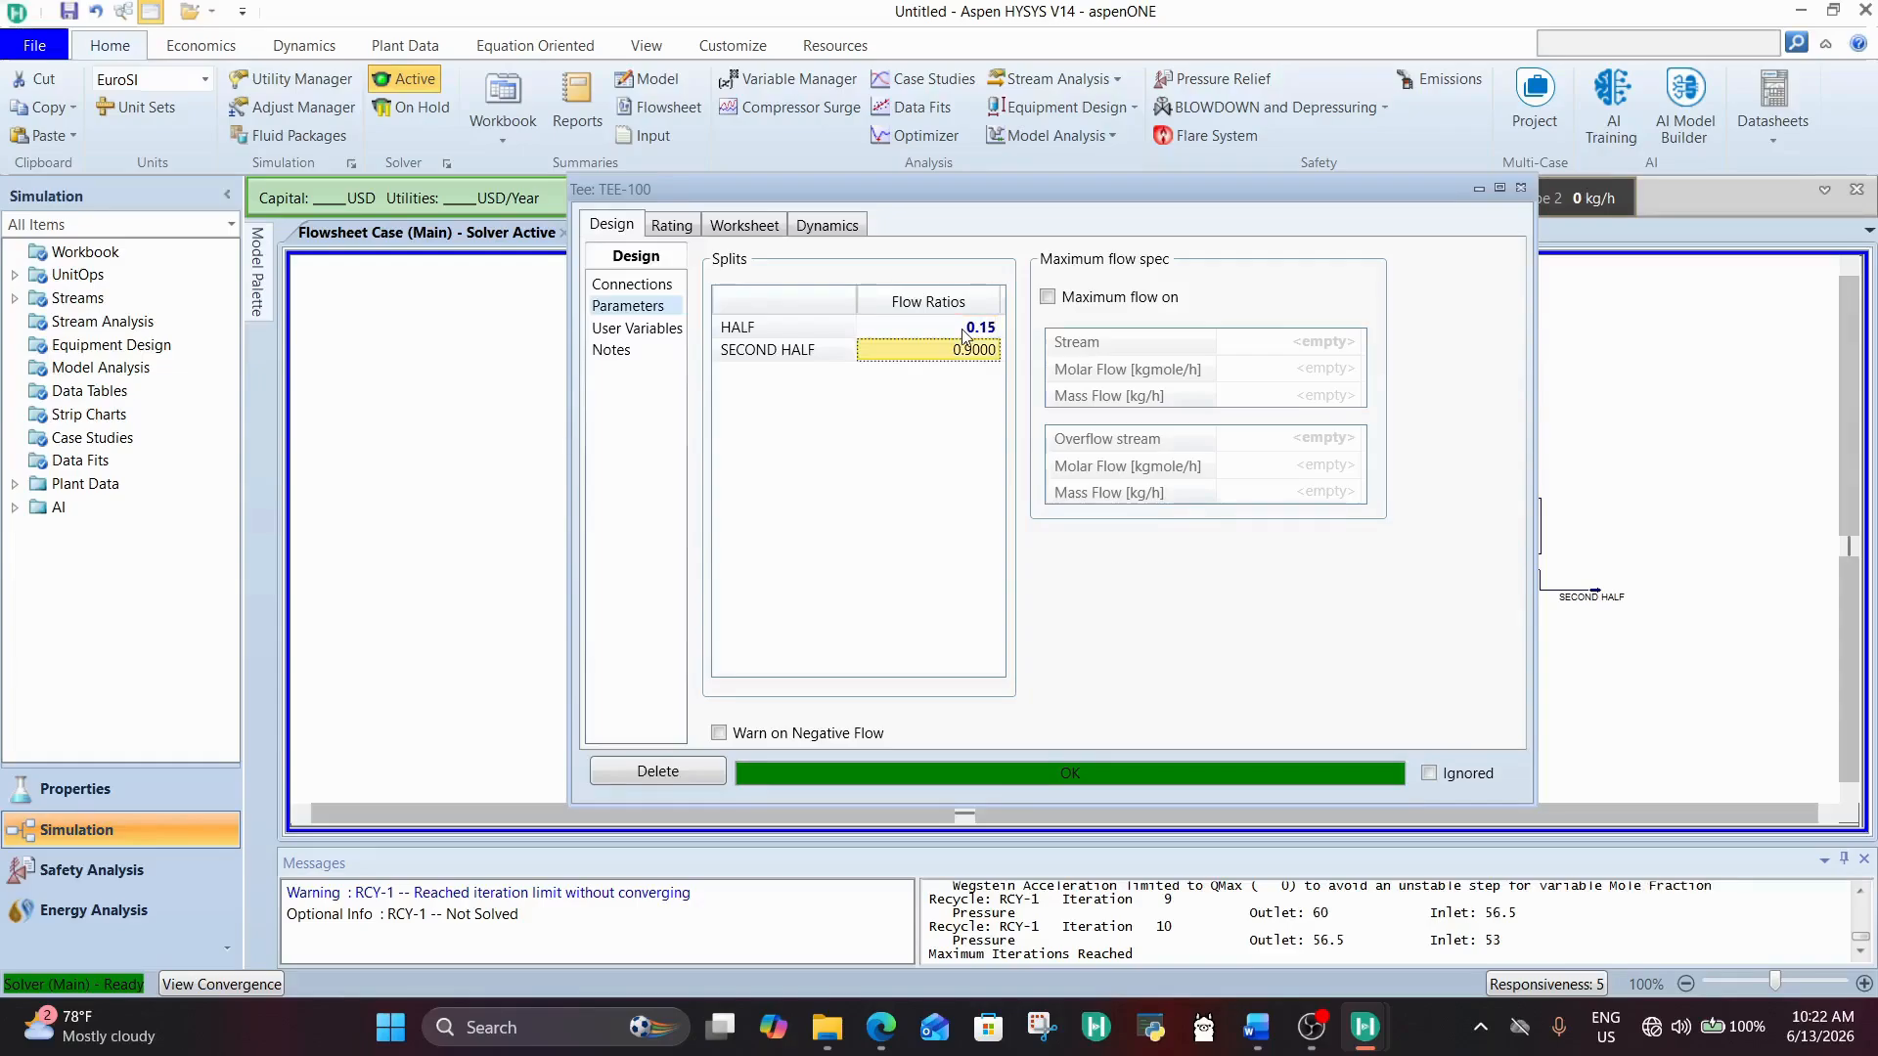
Step: Reposition the TEE-100 window and open the NH3 stream's conditions beside it to compare the product flow
{"action": "left_click_drag", "start_coordinate": [953, 188], "coordinate": [928, 679]}
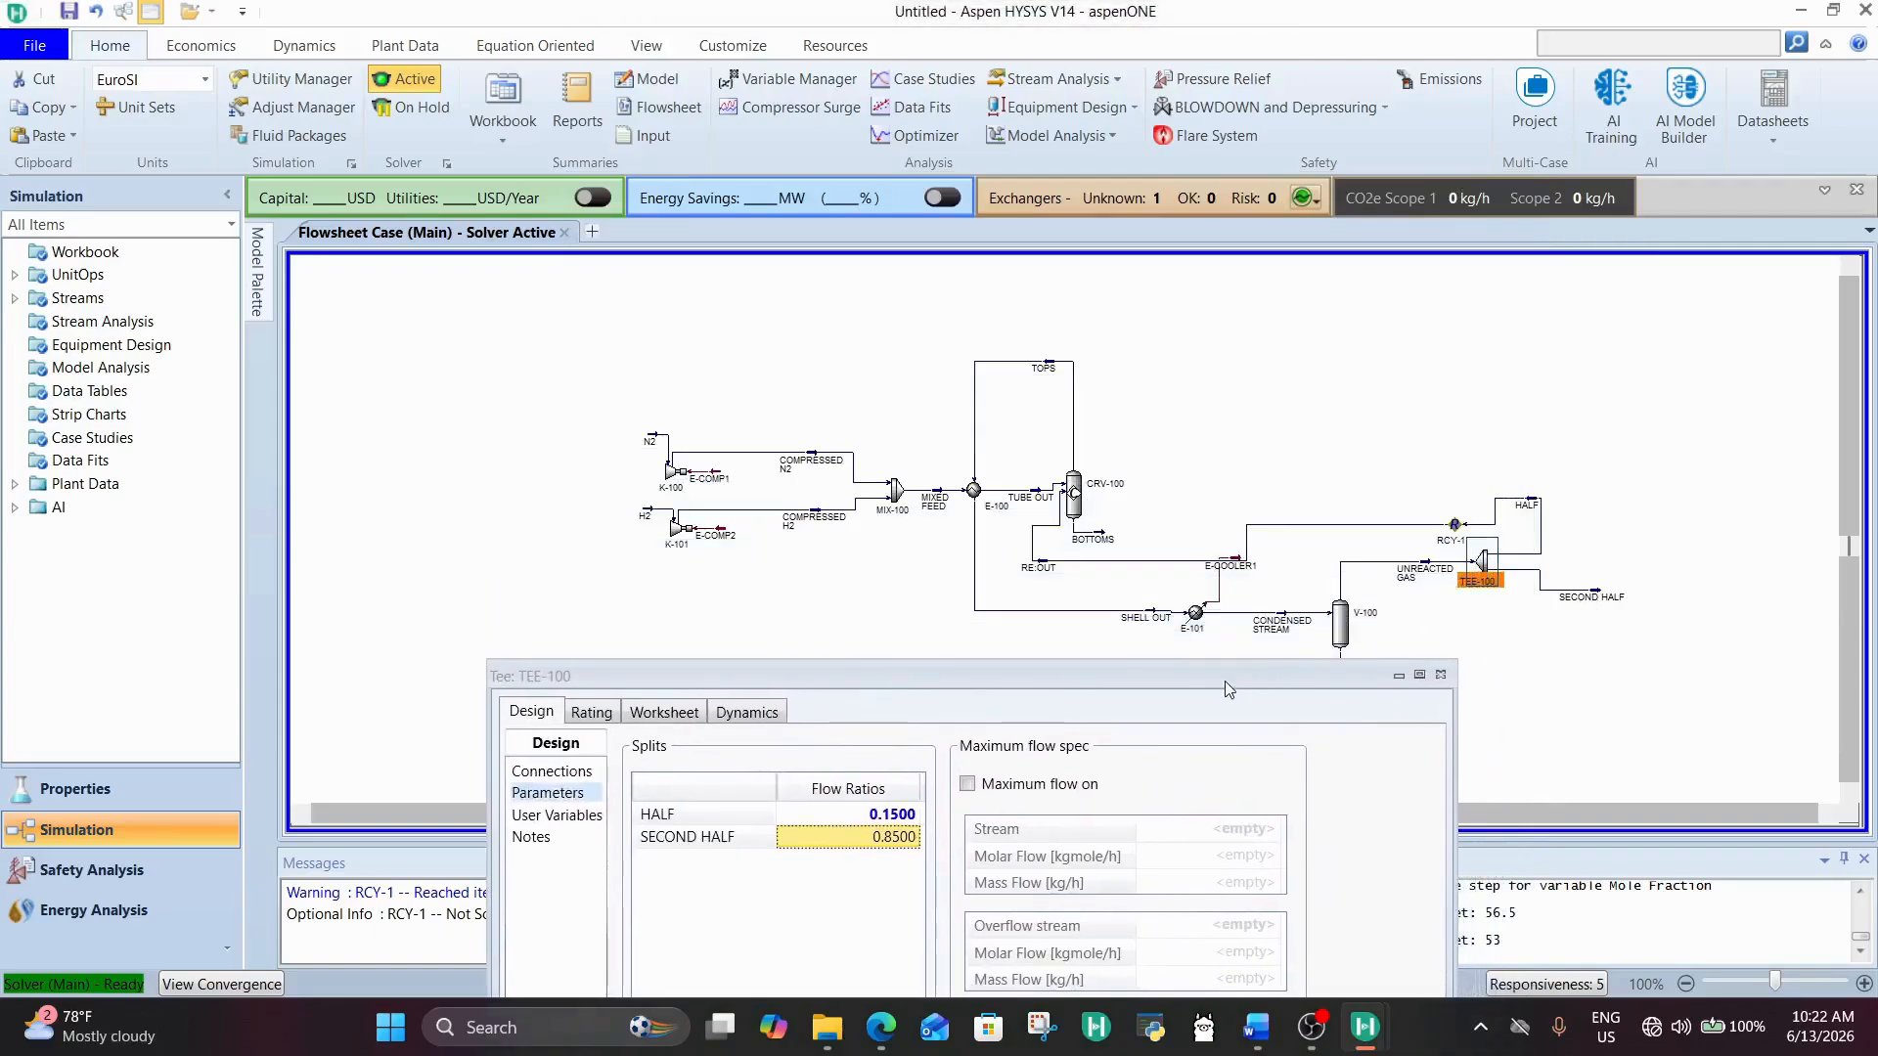
{"action": "left_click_drag", "start_coordinate": [1225, 681], "coordinate": [968, 470]}
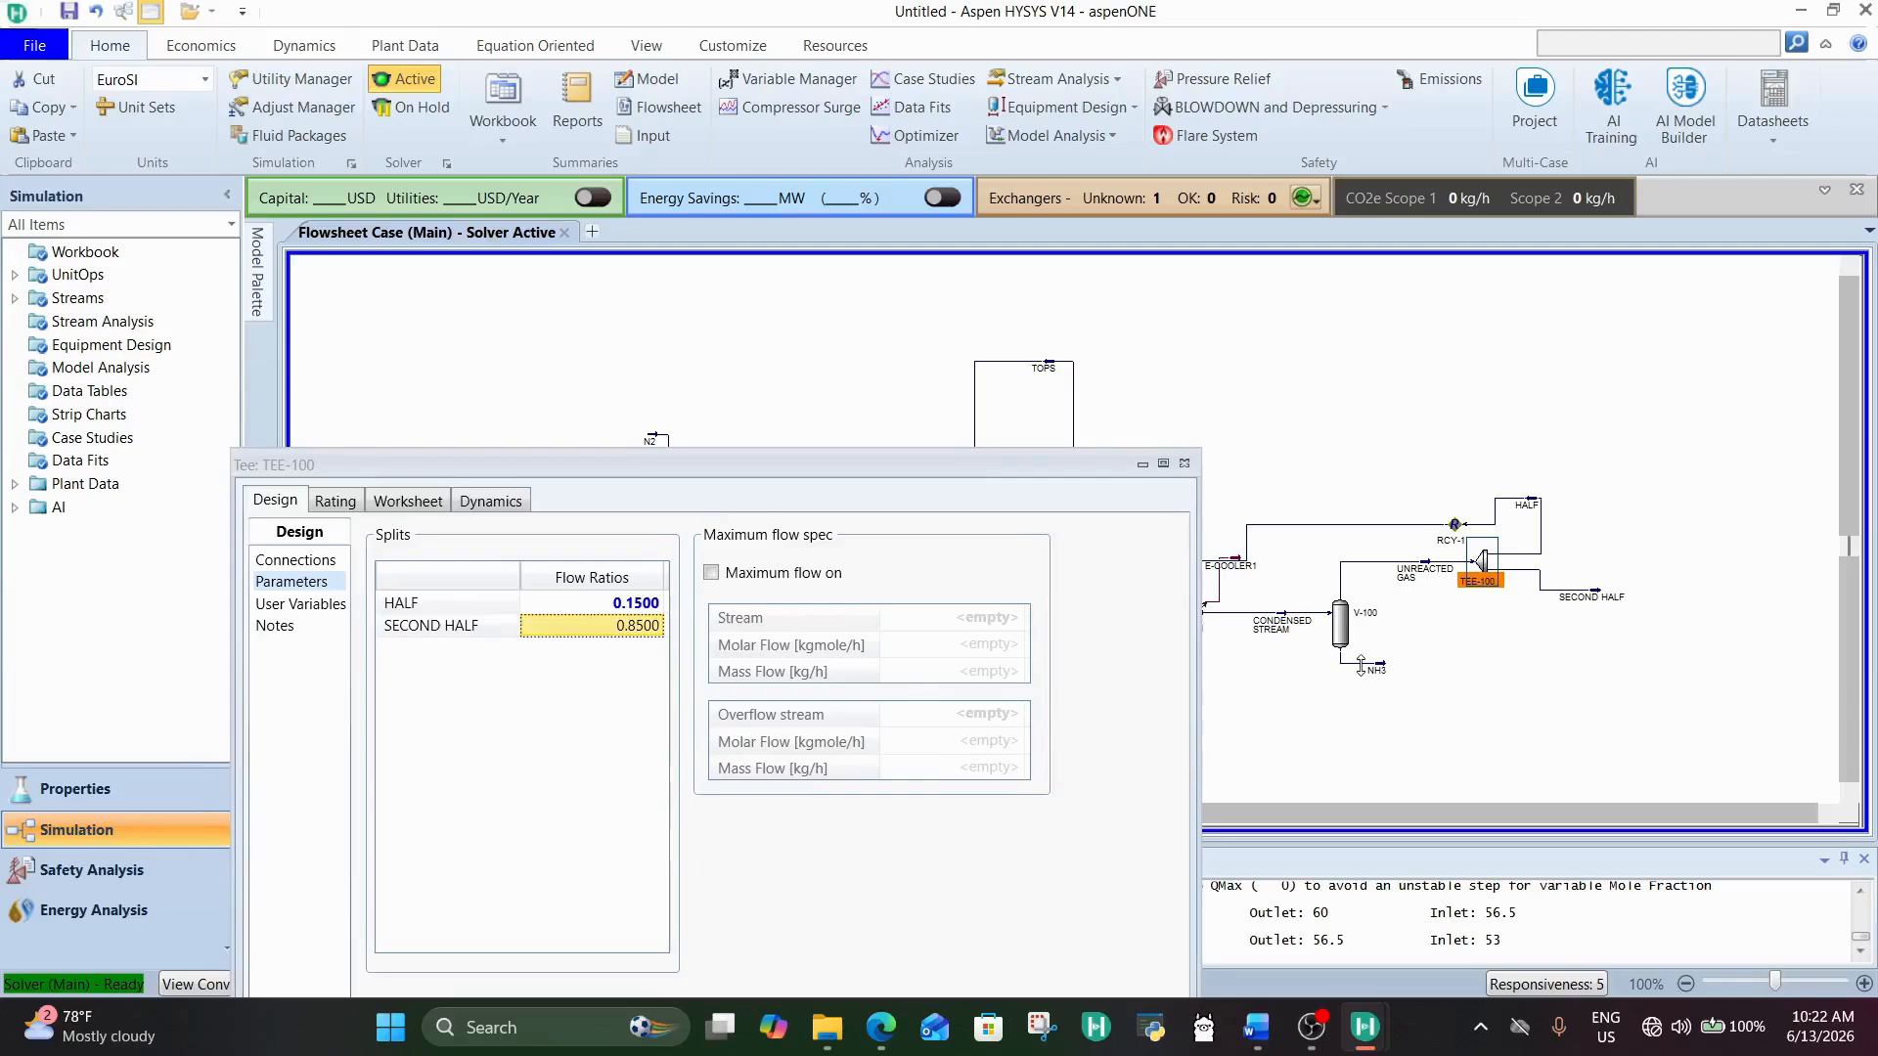
{"action": "double_click", "coordinate": [1360, 666]}
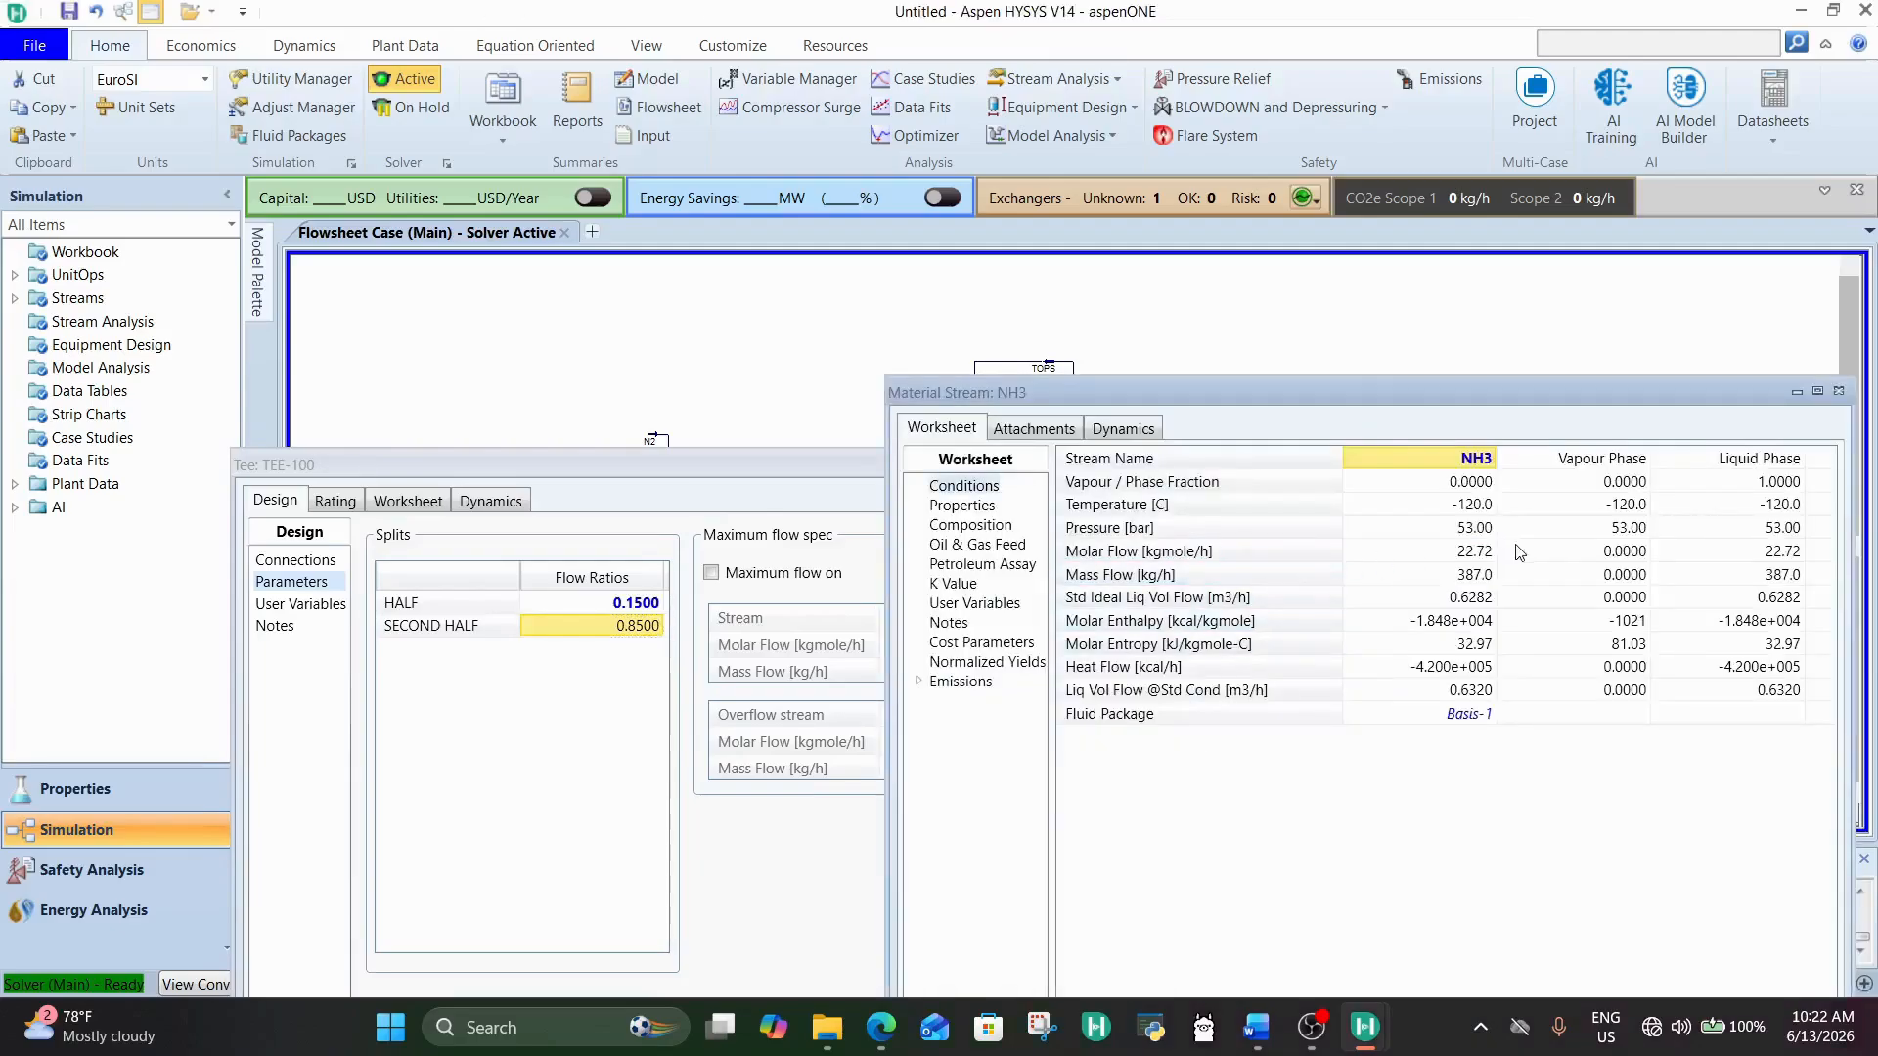
Step: Raise TEE-100's HALF flow ratio to 0.18 and rearrange the tee and NH3 windows to uncover the flowsheet
{"action": "left_click", "coordinate": [642, 612]}
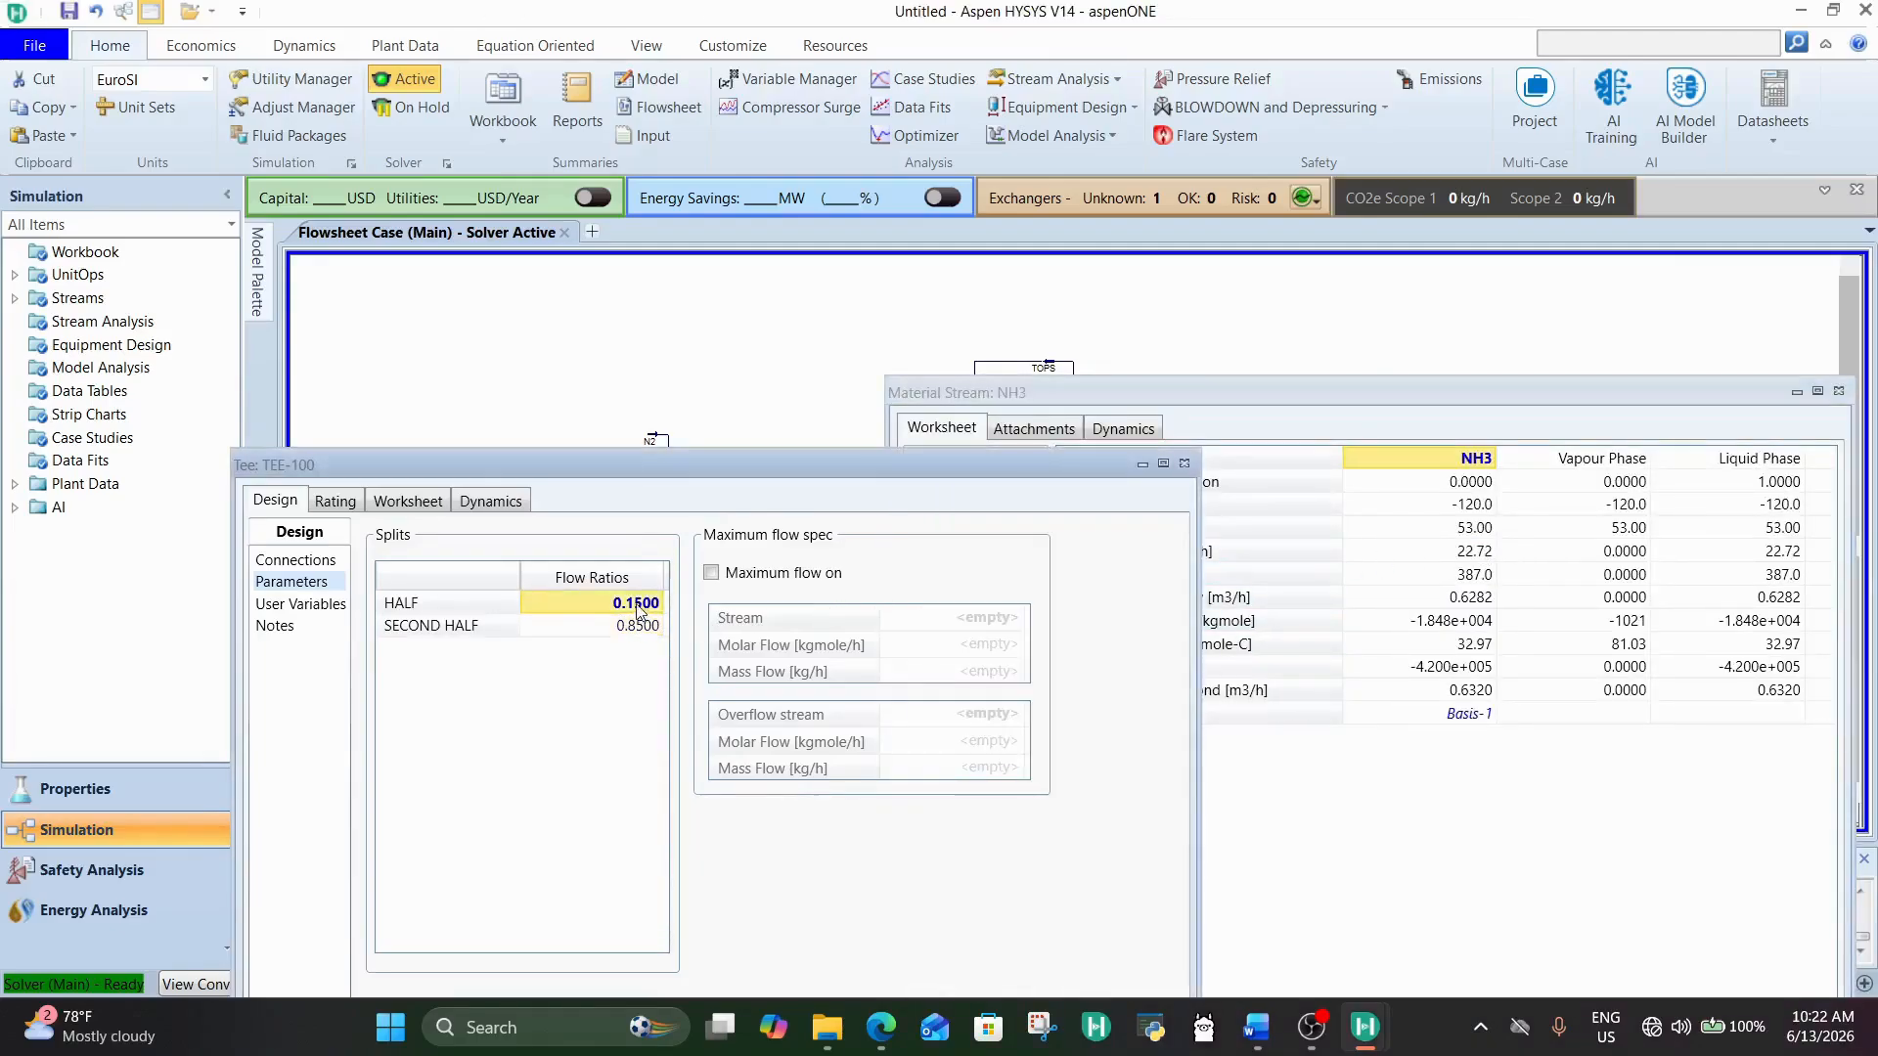
{"action": "type", "text": "0.18"}
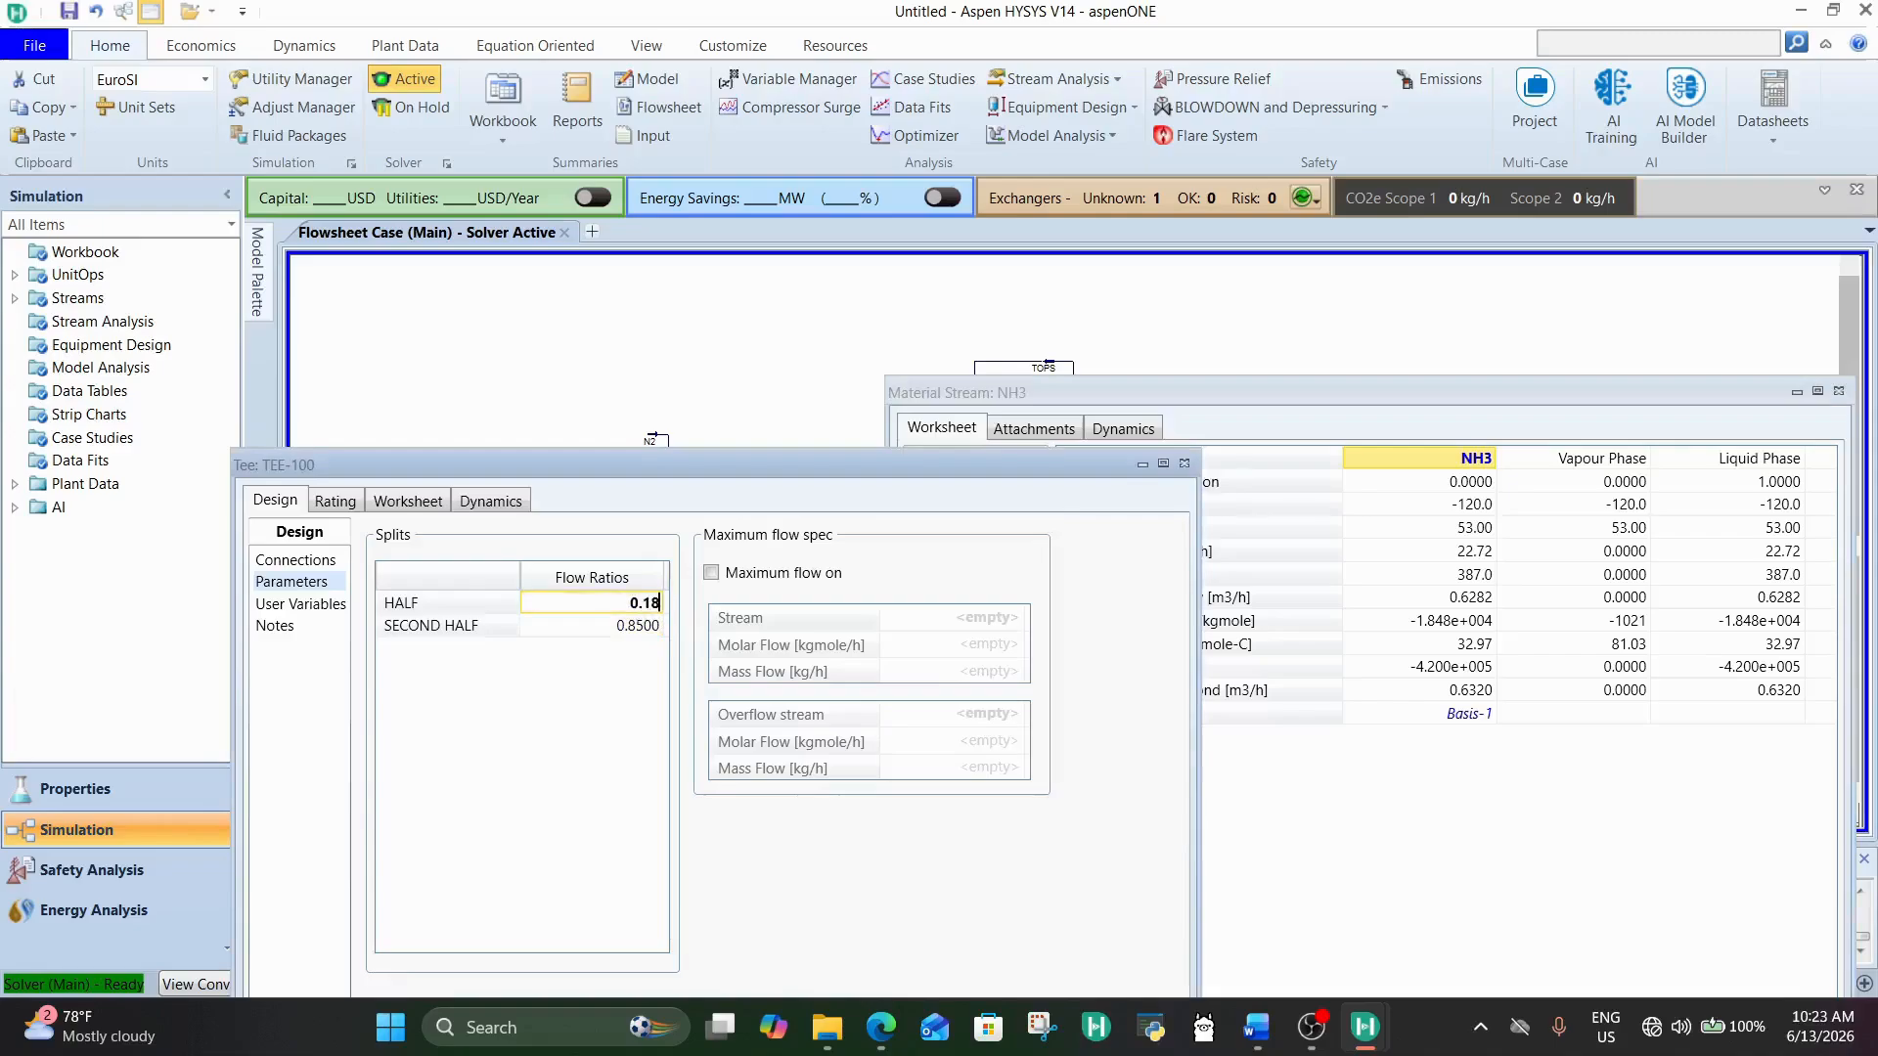
{"action": "key", "text": "Return"}
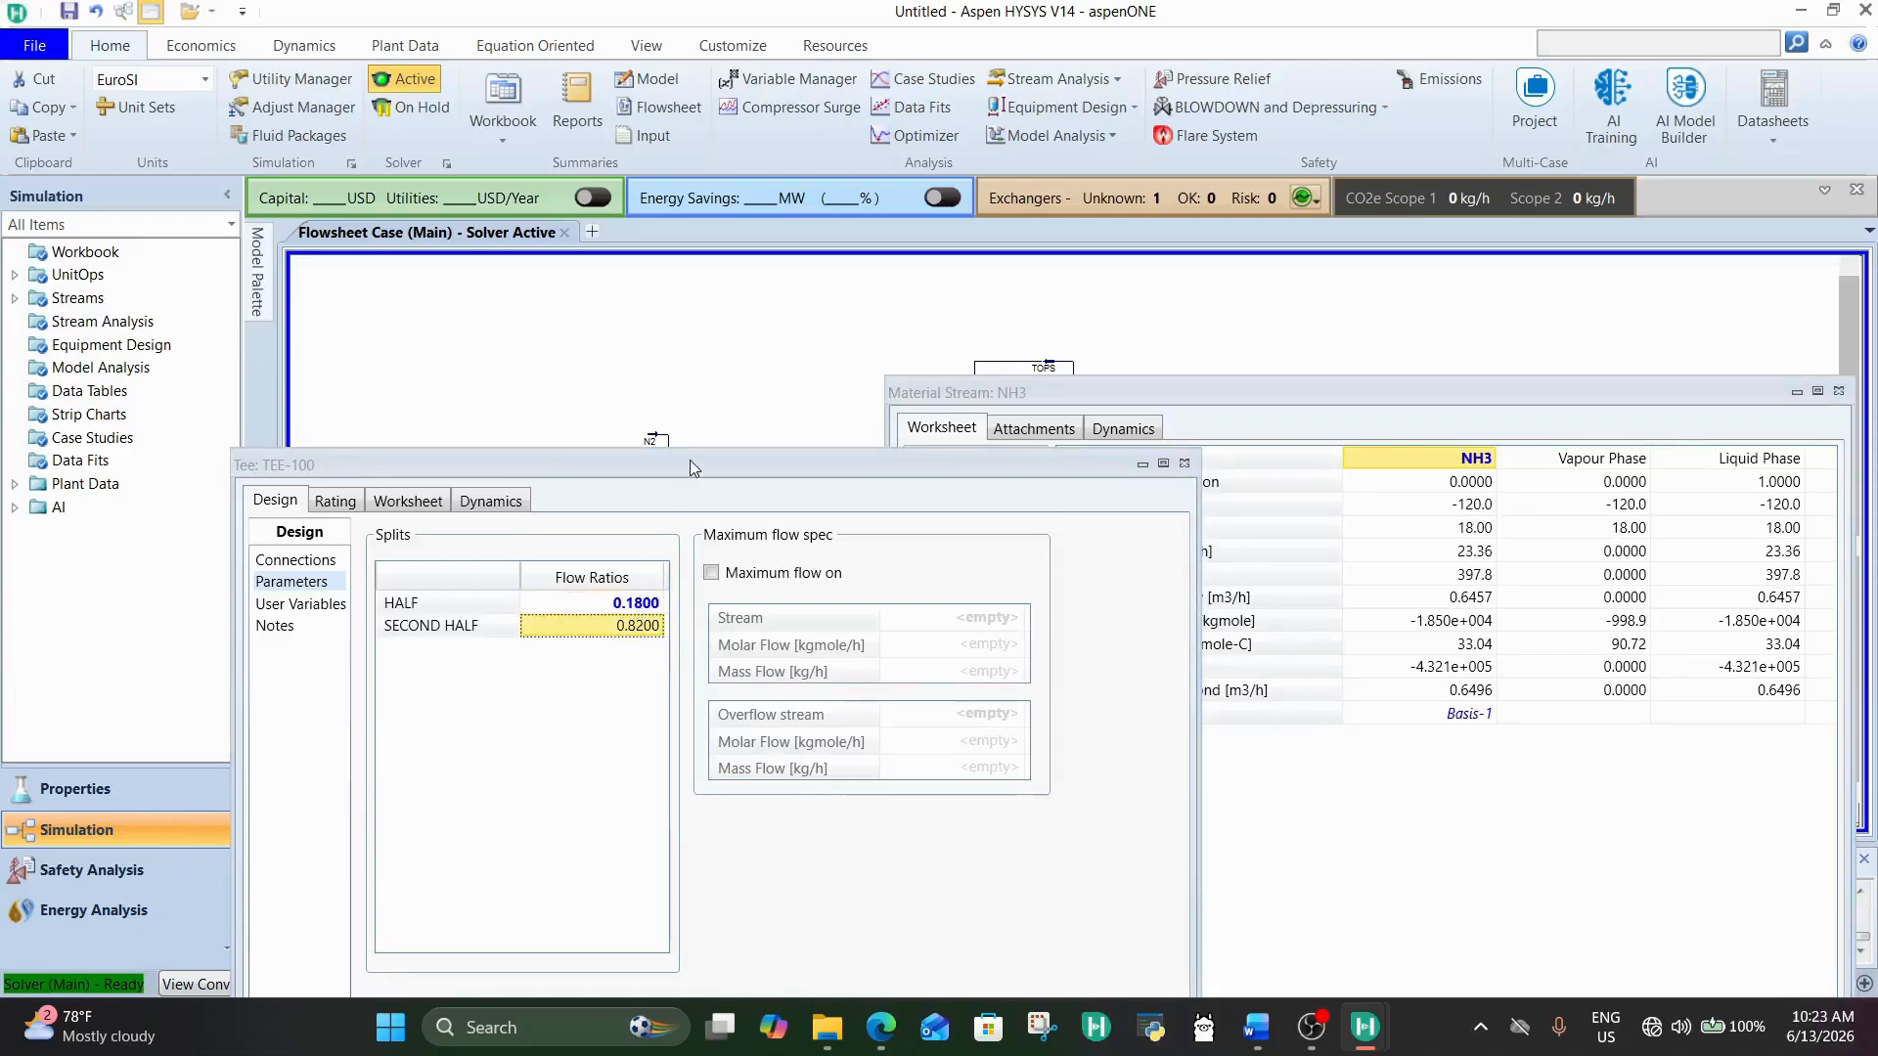
{"action": "left_click_drag", "start_coordinate": [689, 462], "coordinate": [619, 725]}
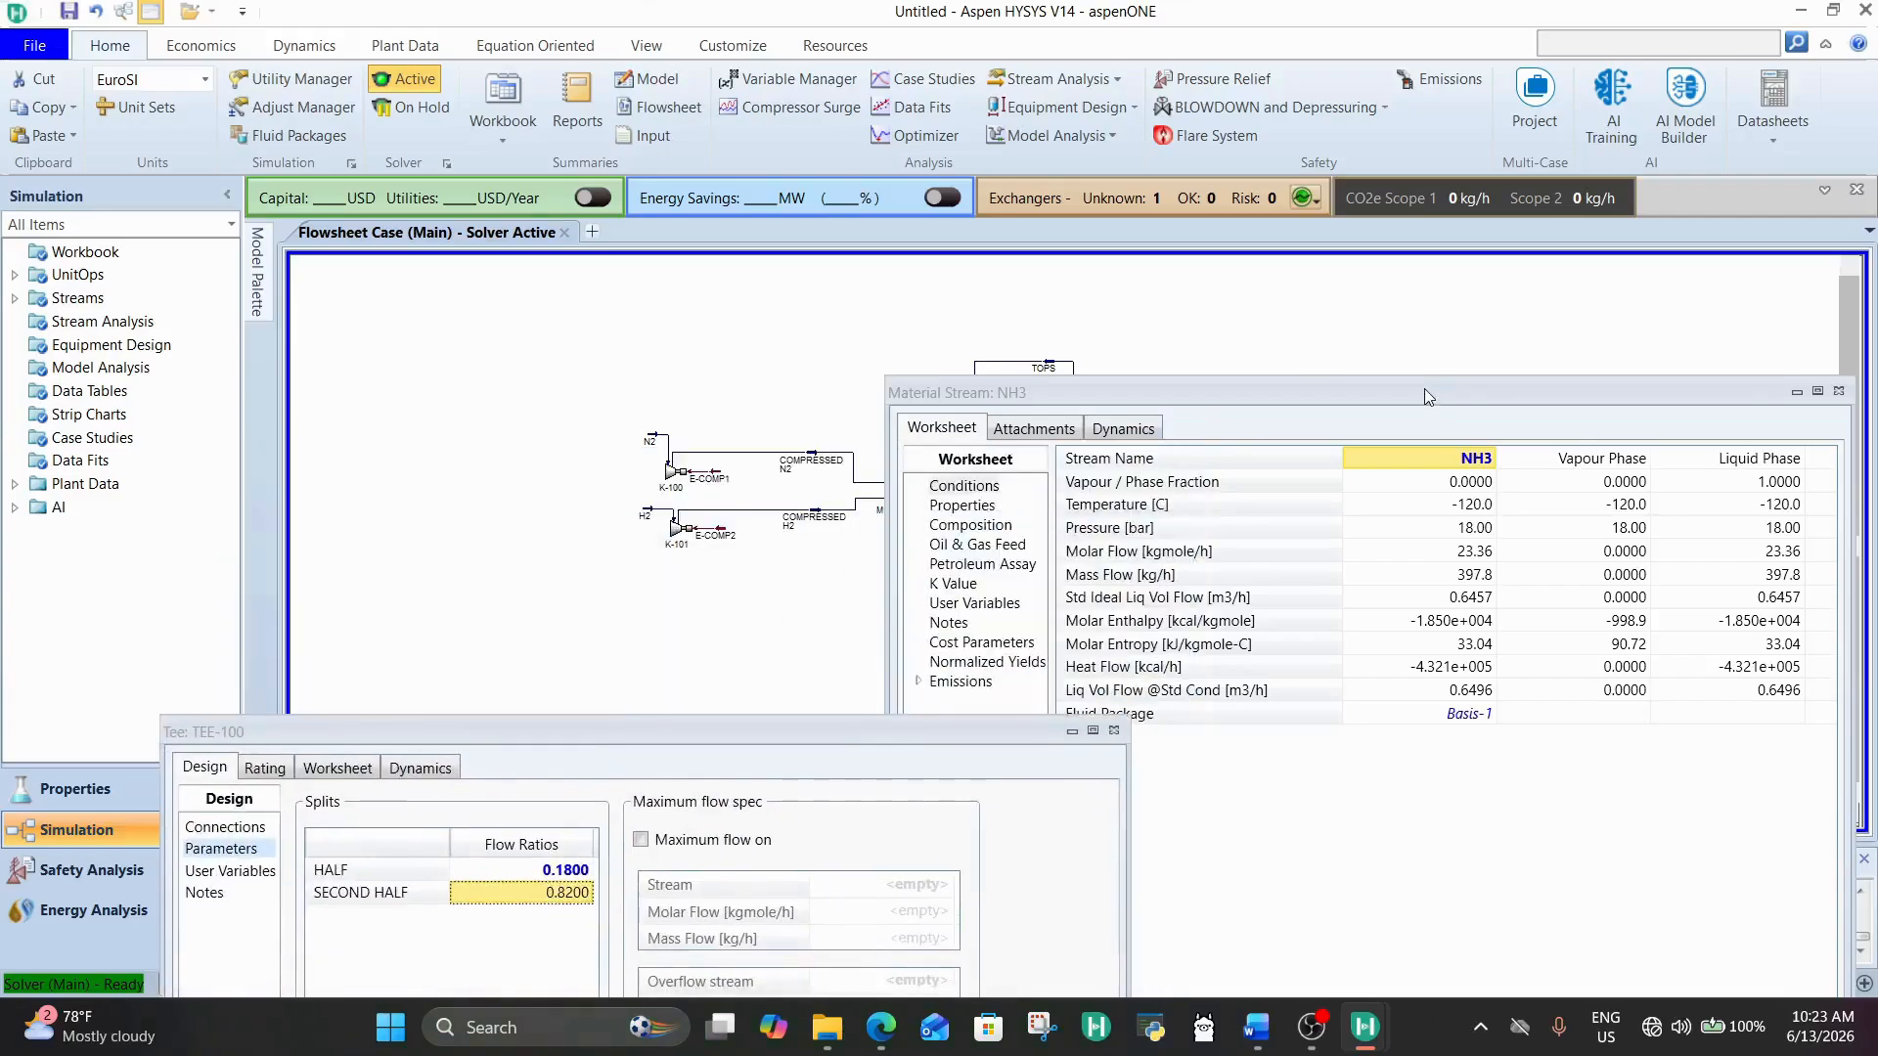
{"action": "left_click_drag", "start_coordinate": [1424, 389], "coordinate": [1457, 673]}
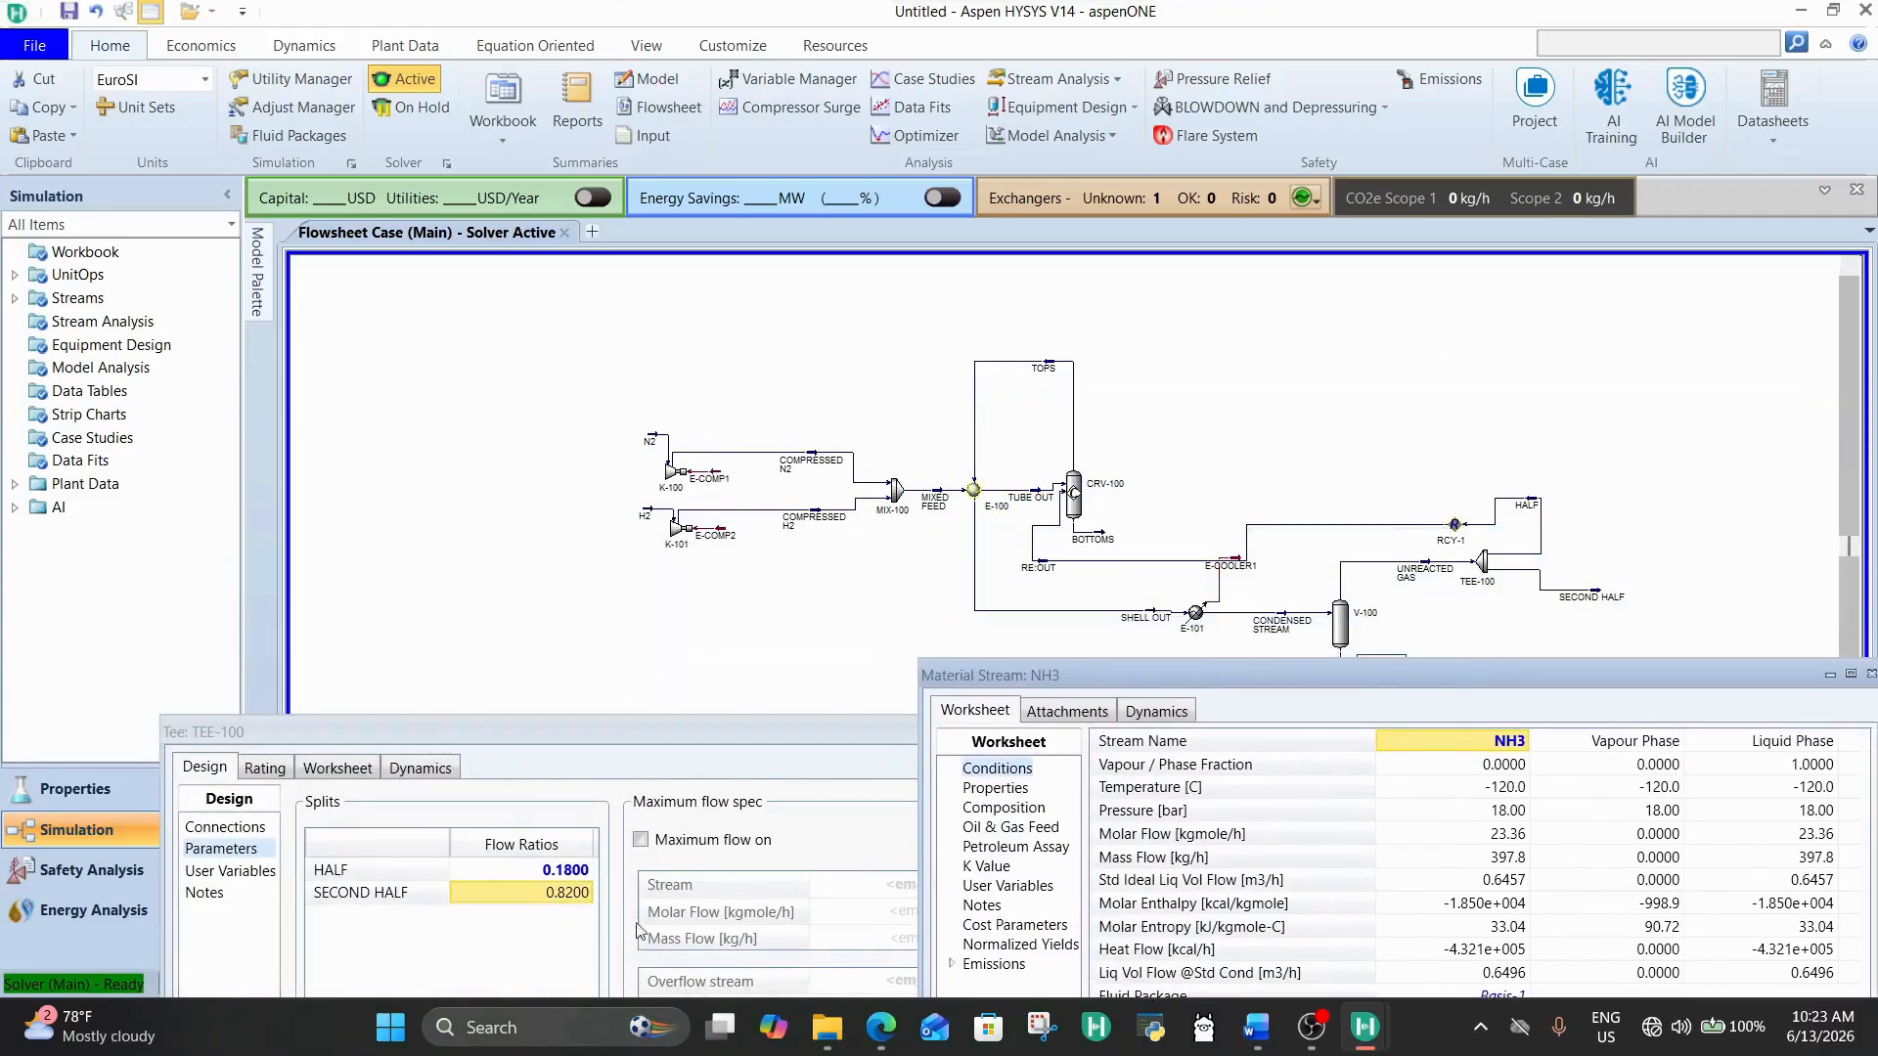
Step: Set TEE-100's HALF flow ratio to 0.17 and set the solver to active
{"action": "left_click", "coordinate": [559, 872]}
{"action": "type", "text": "0.17"}
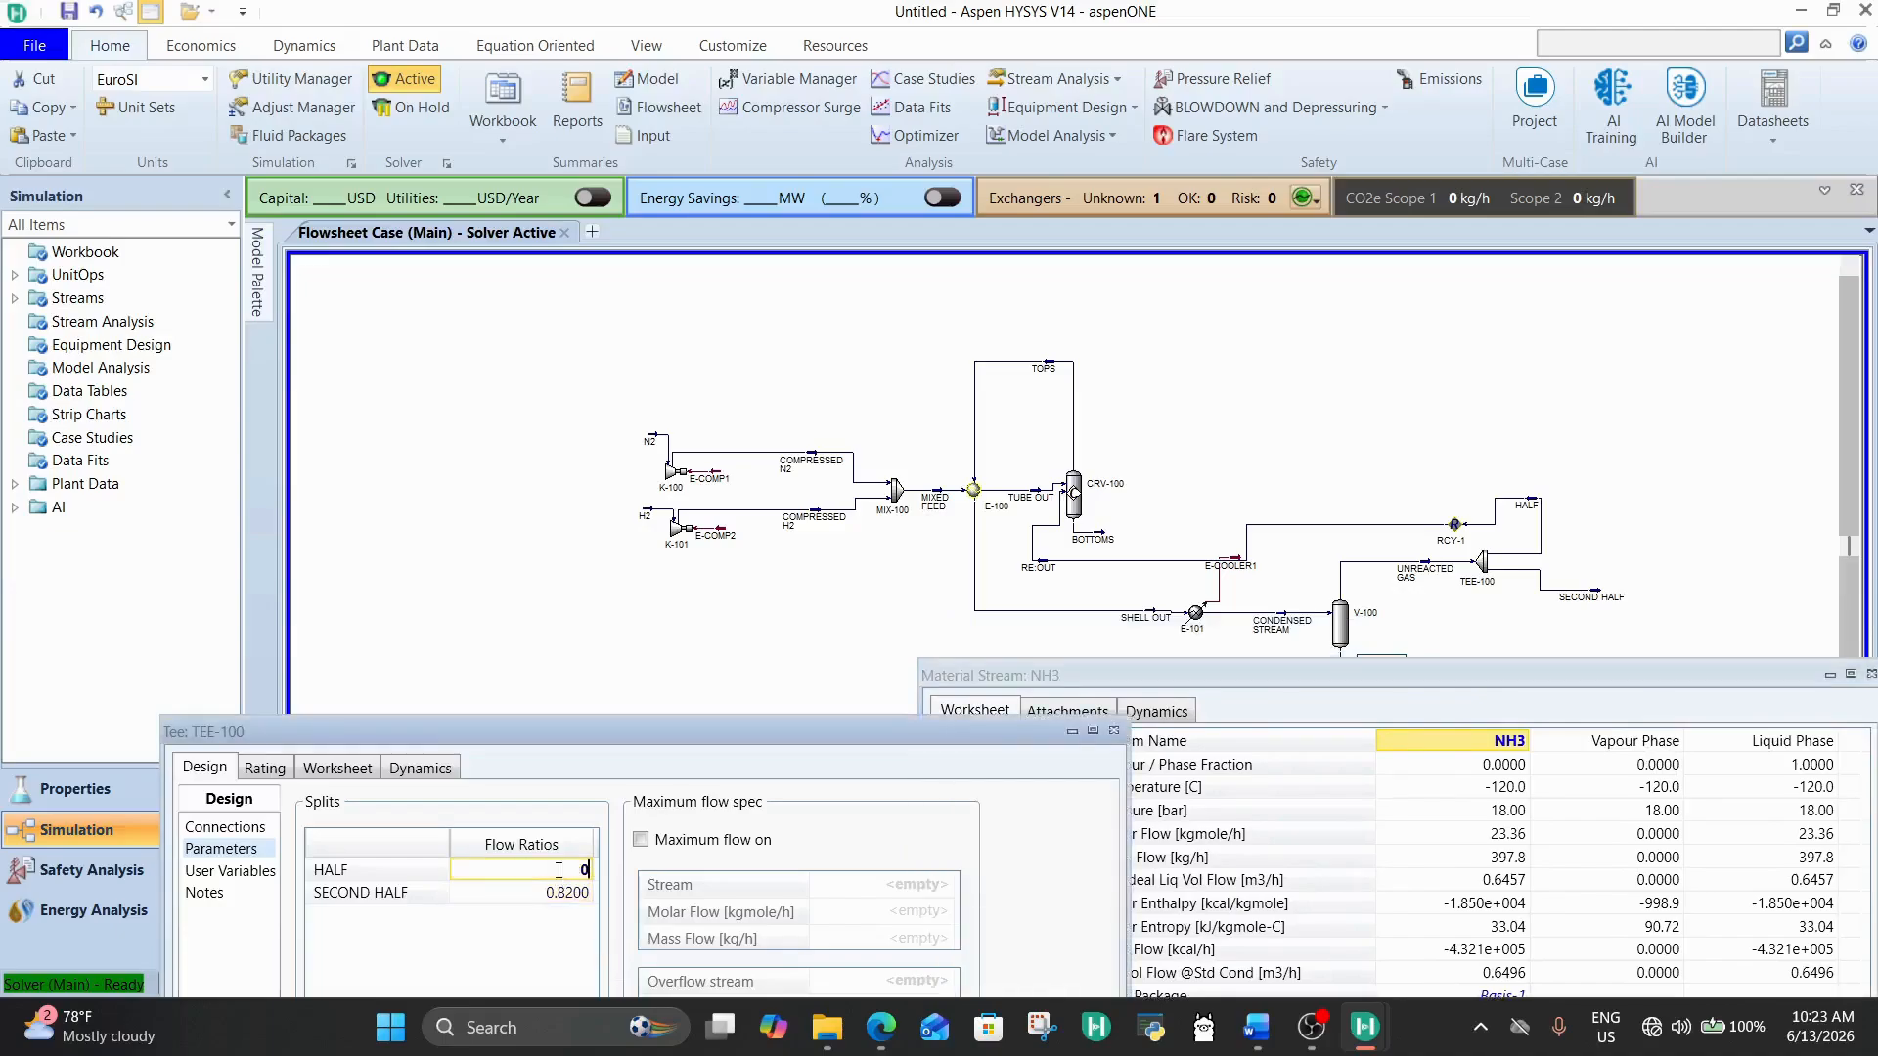
{"action": "key", "text": "Return"}
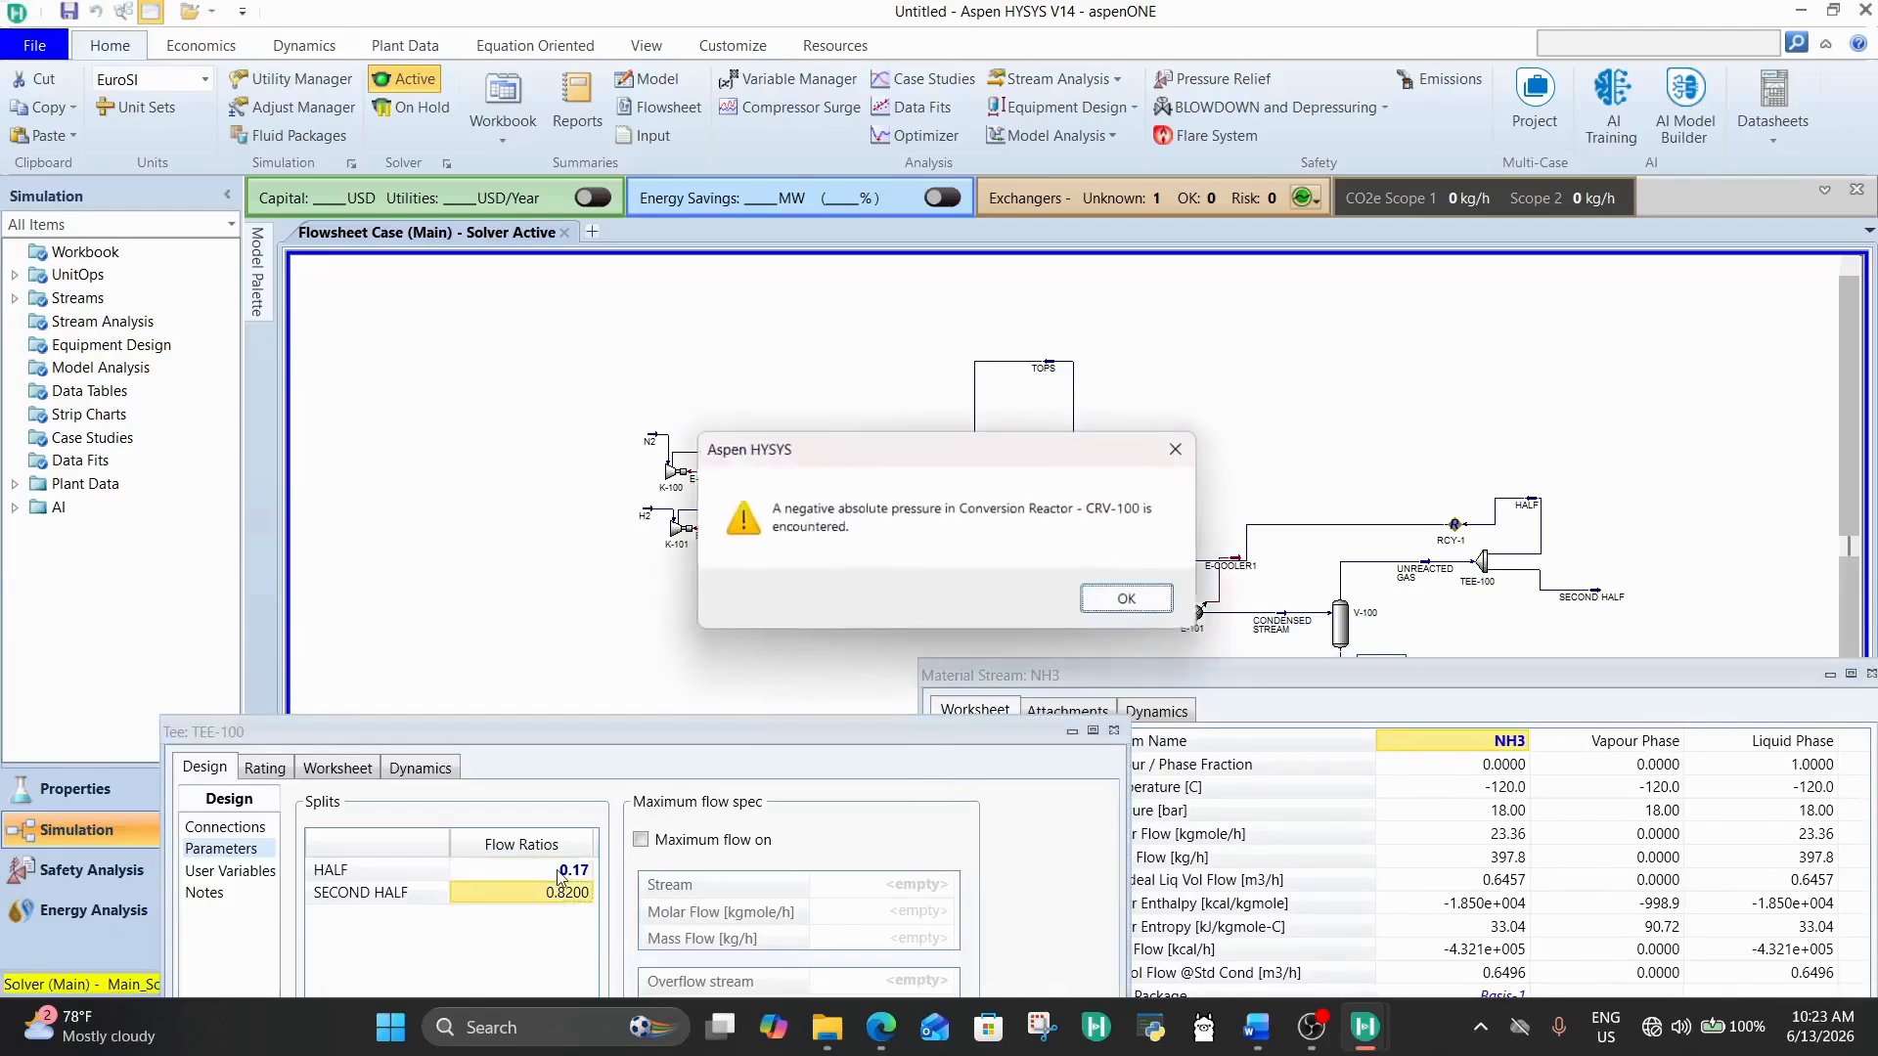
{"action": "key", "text": "Return"}
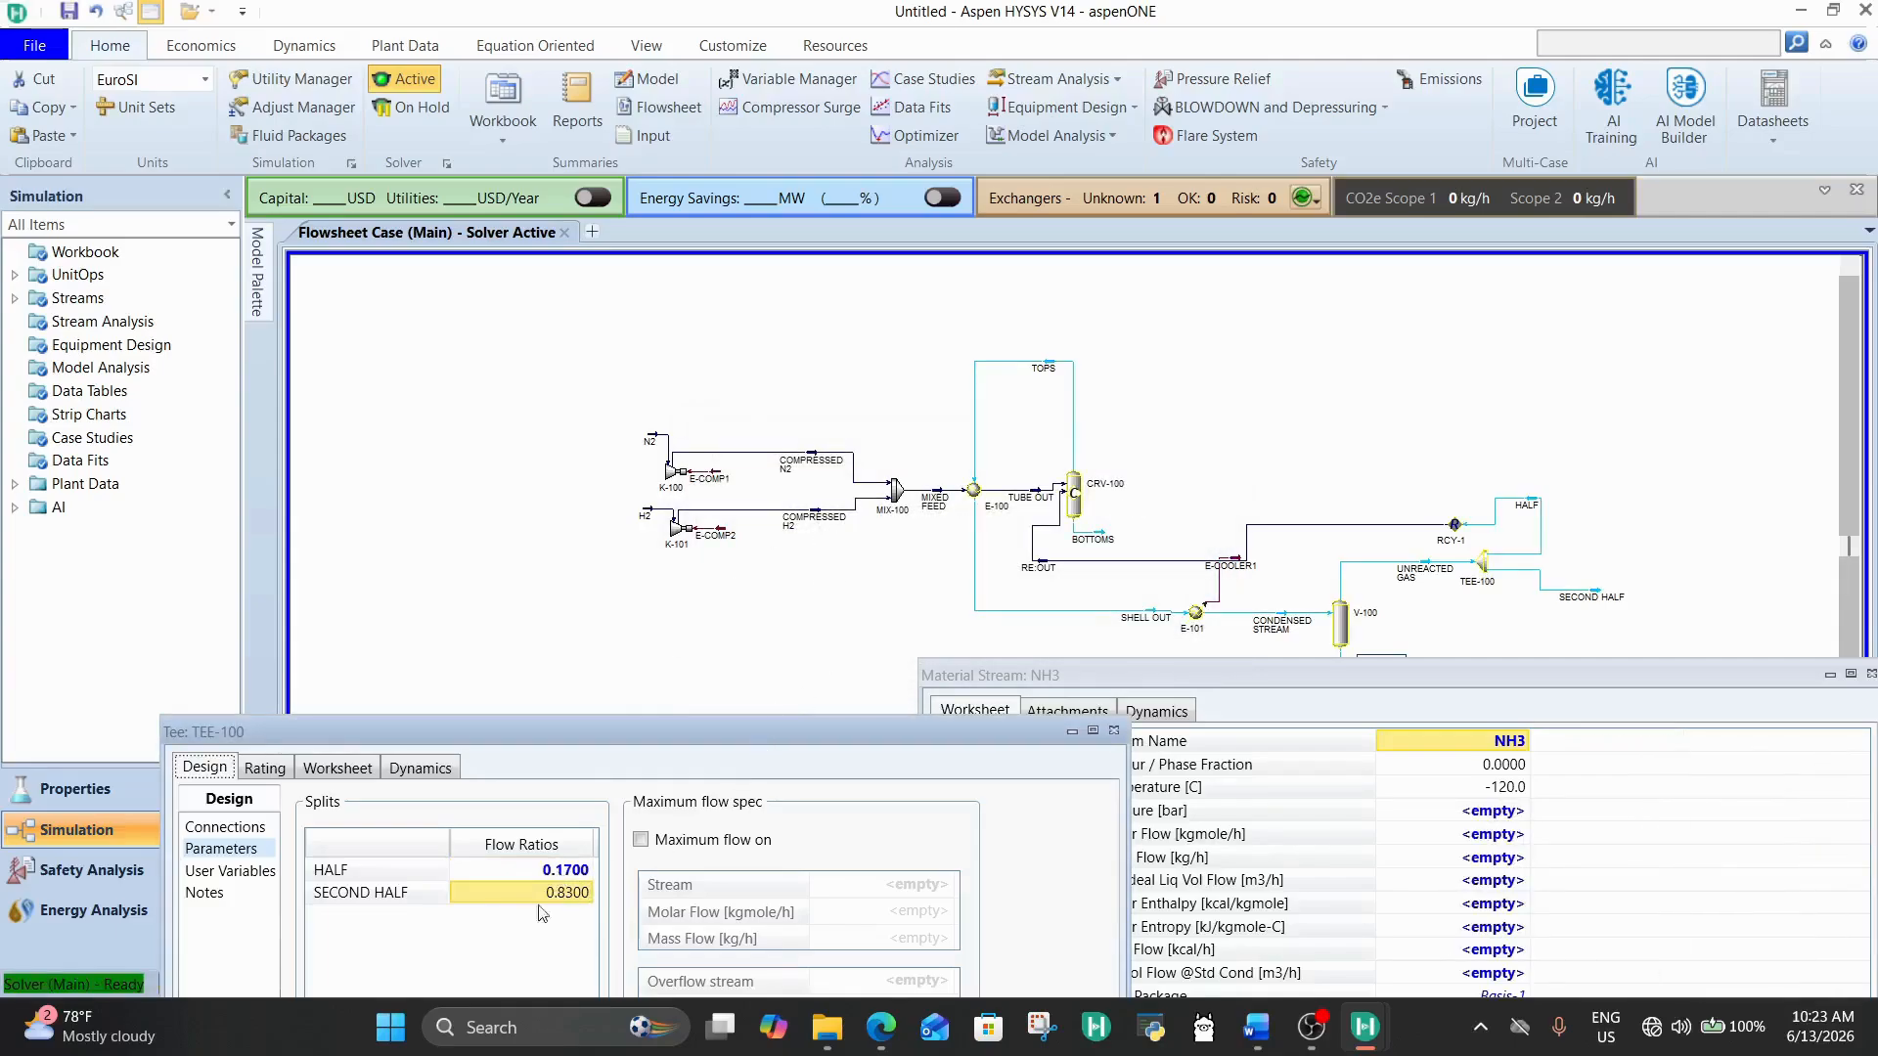
{"action": "left_click", "coordinate": [394, 82]}
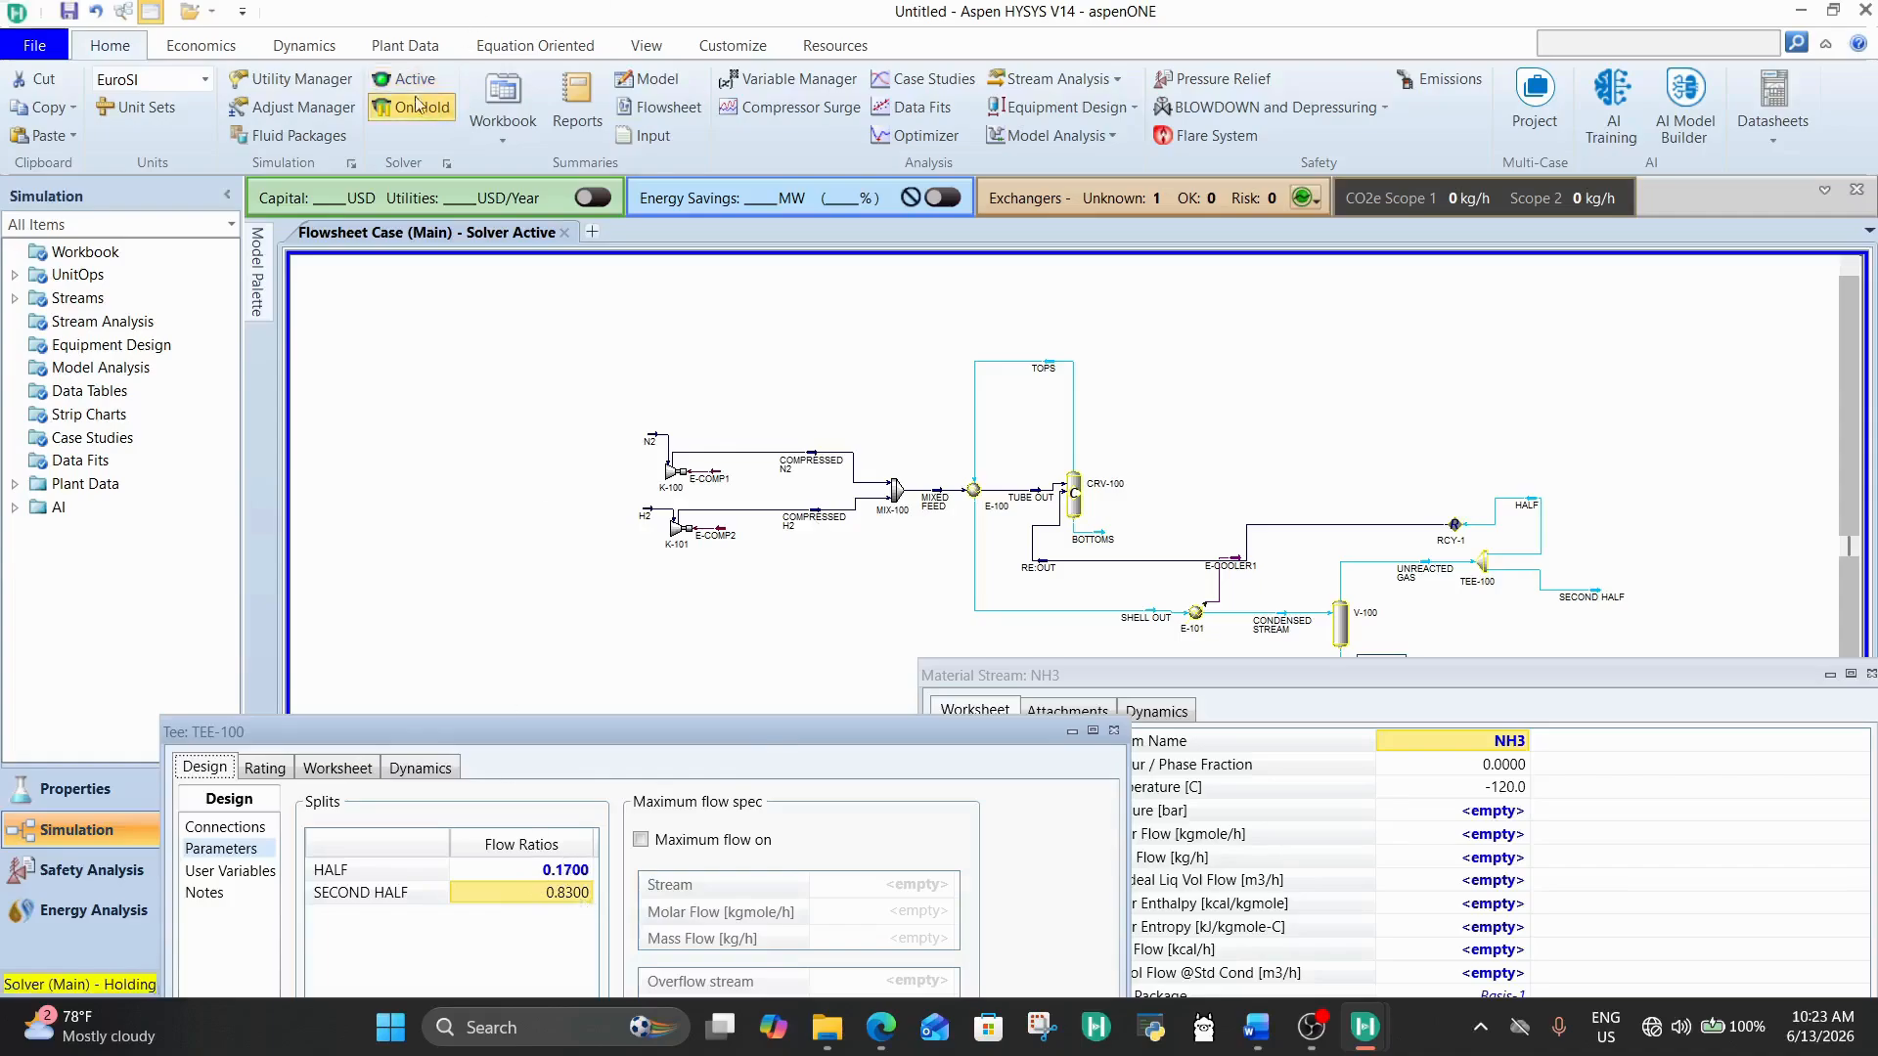
Step: Set TEE-100's HALF flow ratio to 0.1, put the solver on hold and reactivate it
{"action": "left_click", "coordinate": [562, 871]}
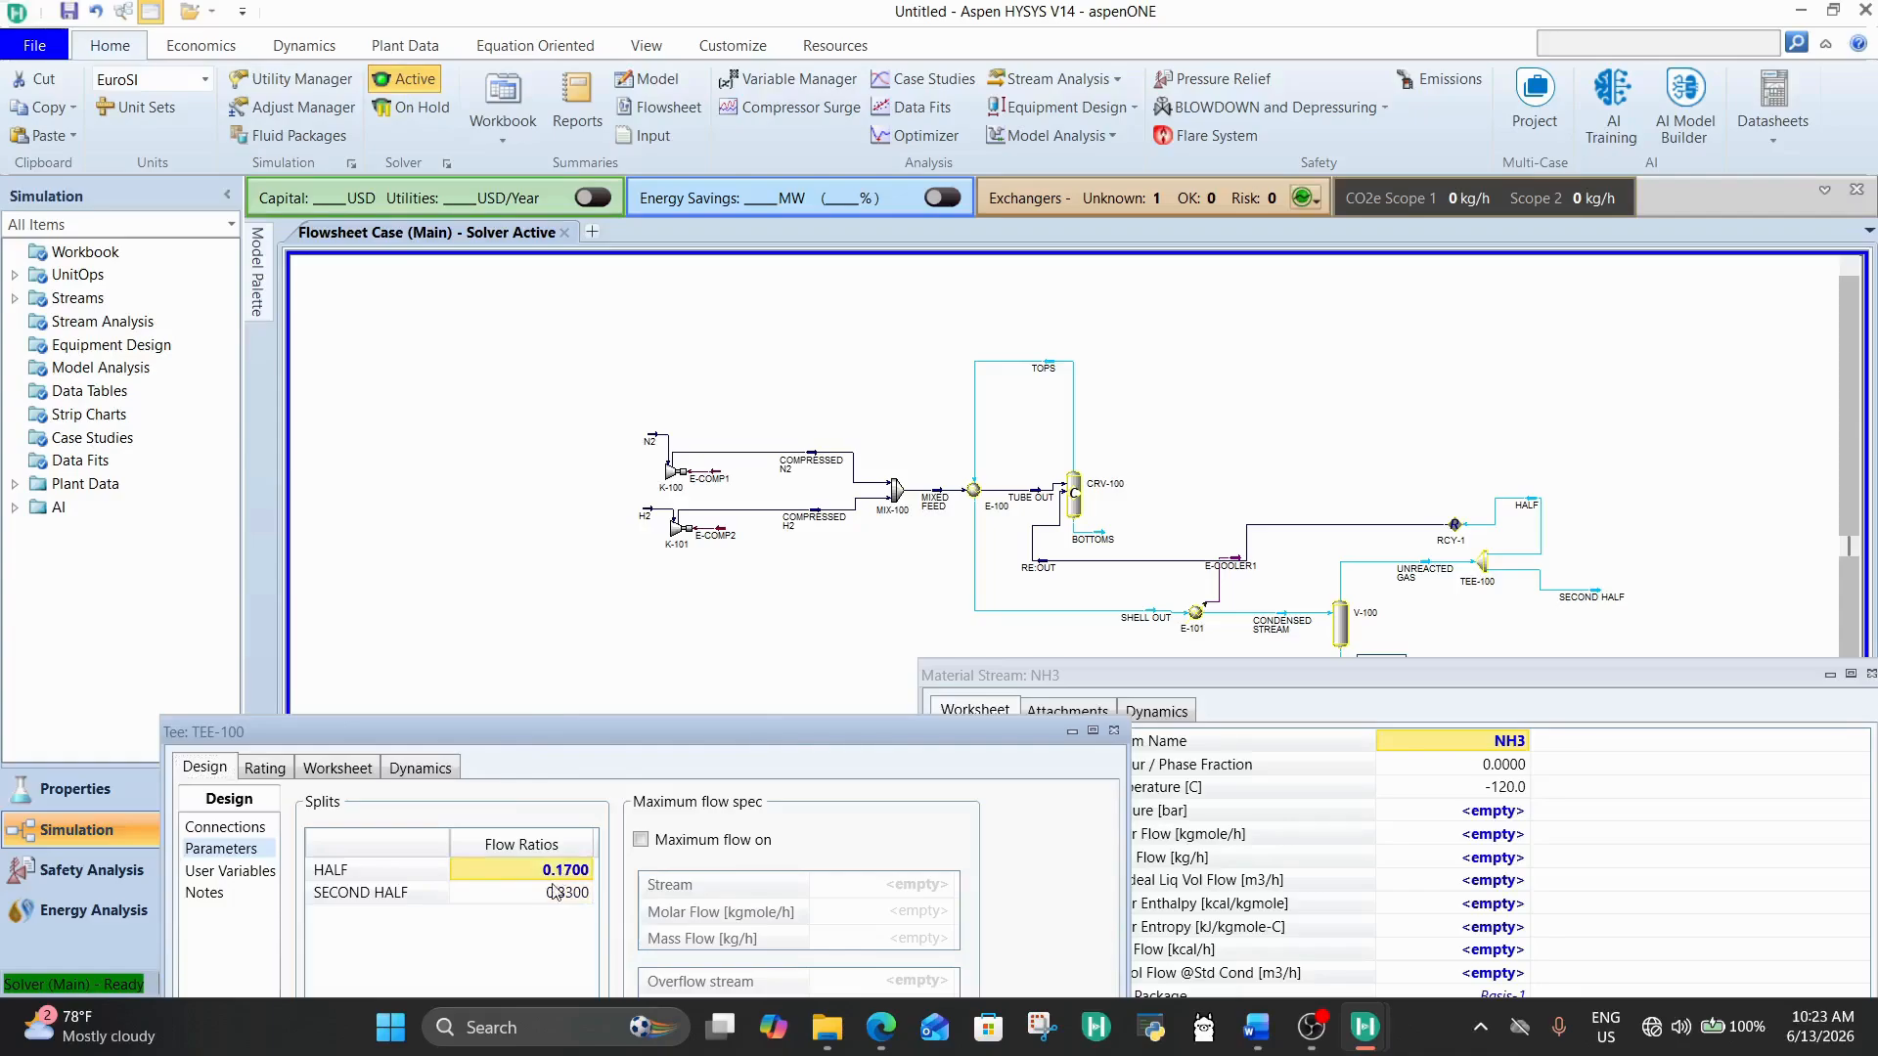
{"action": "type", "text": "0.1"}
{"action": "key", "text": "Return"}
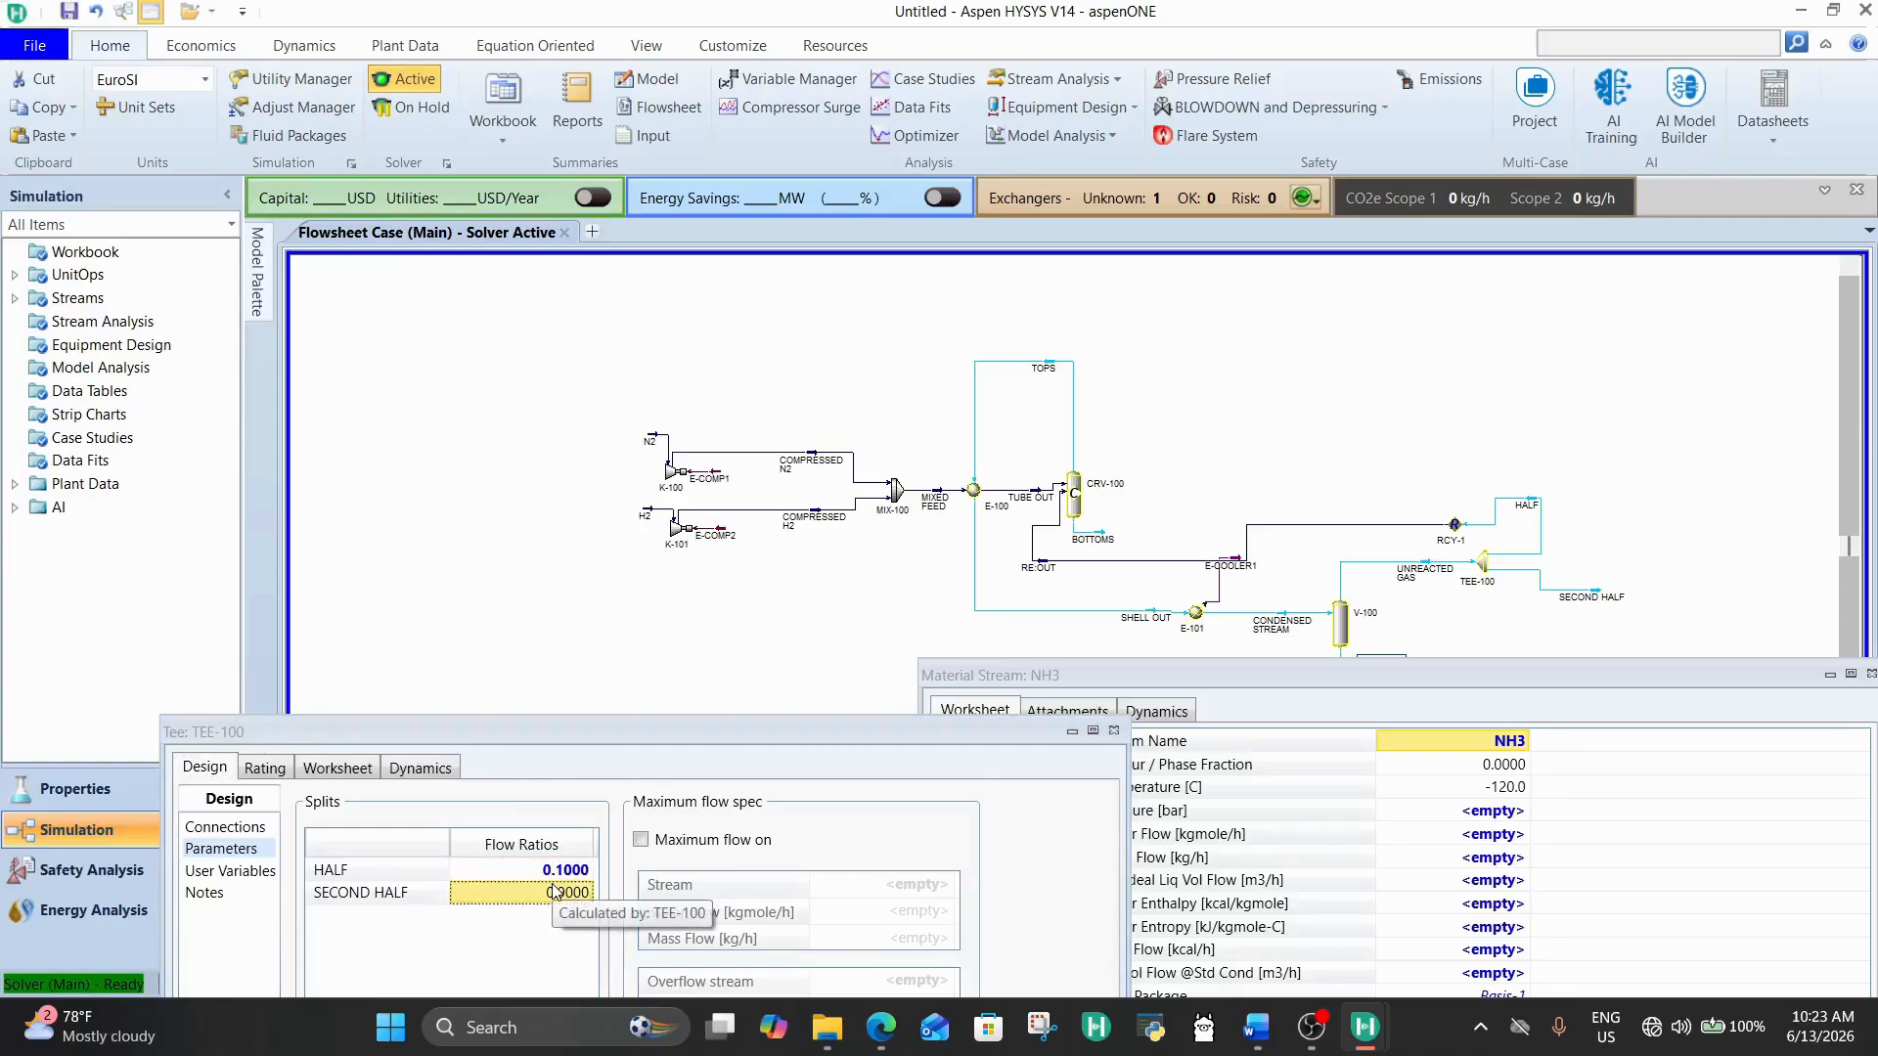
{"action": "left_click", "coordinate": [412, 108]}
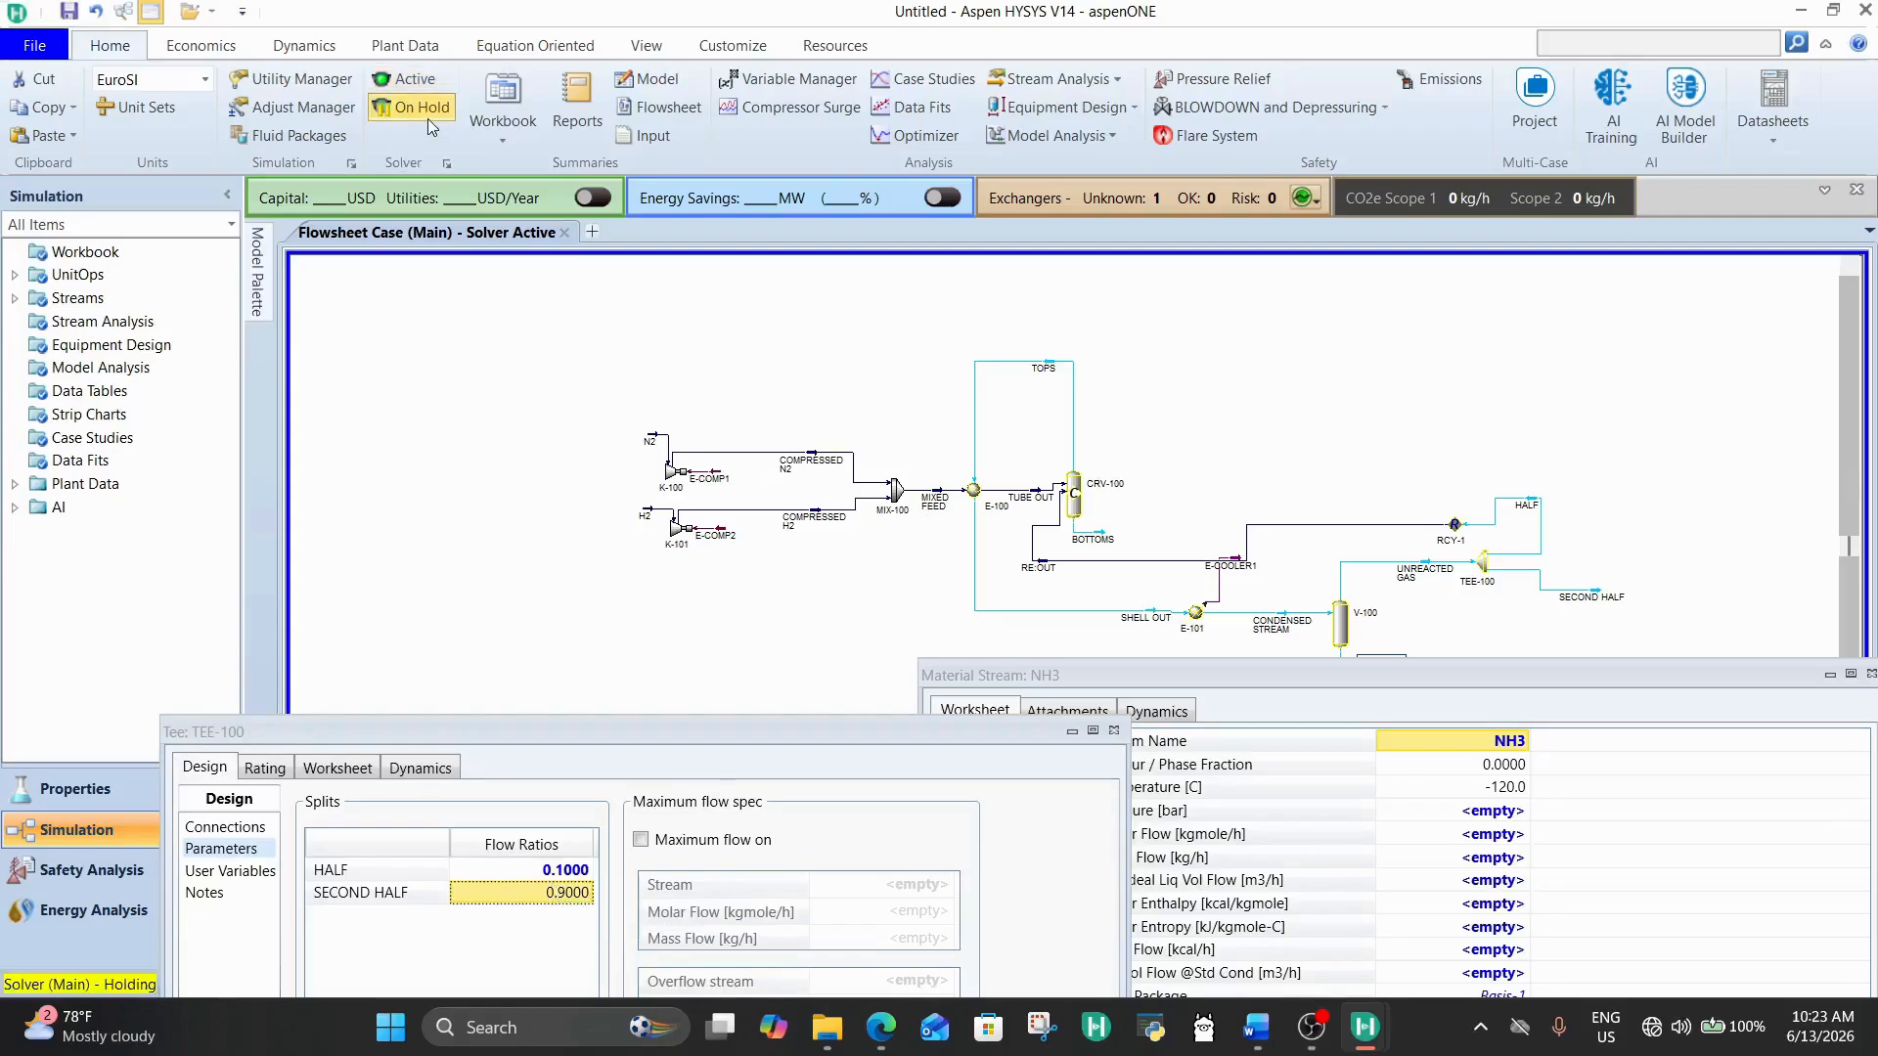
{"action": "left_click", "coordinate": [403, 49]}
{"action": "left_click", "coordinate": [98, 46]}
{"action": "left_click", "coordinate": [409, 79]}
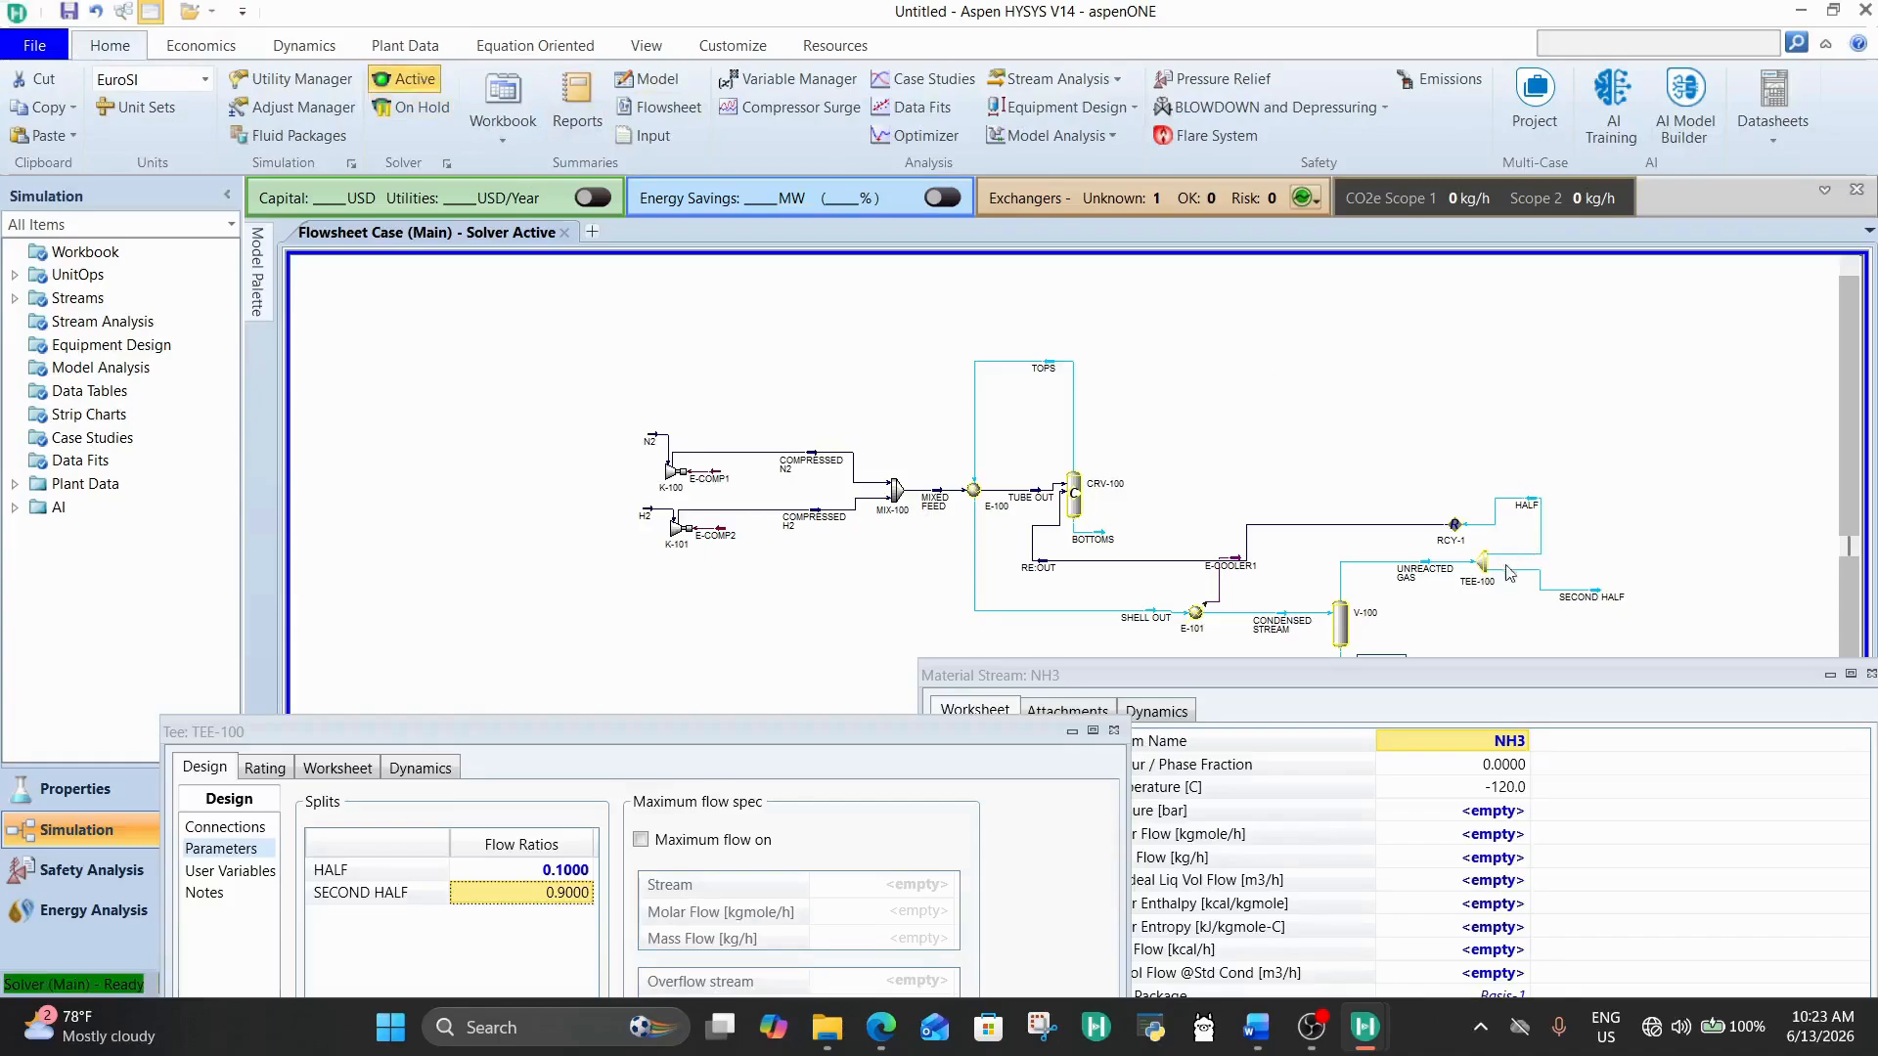
Step: Check heat exchanger E-100's stream conditions and conversion reactor CRV-100's connections, closing each window after viewing
{"action": "double_click", "coordinate": [968, 492]}
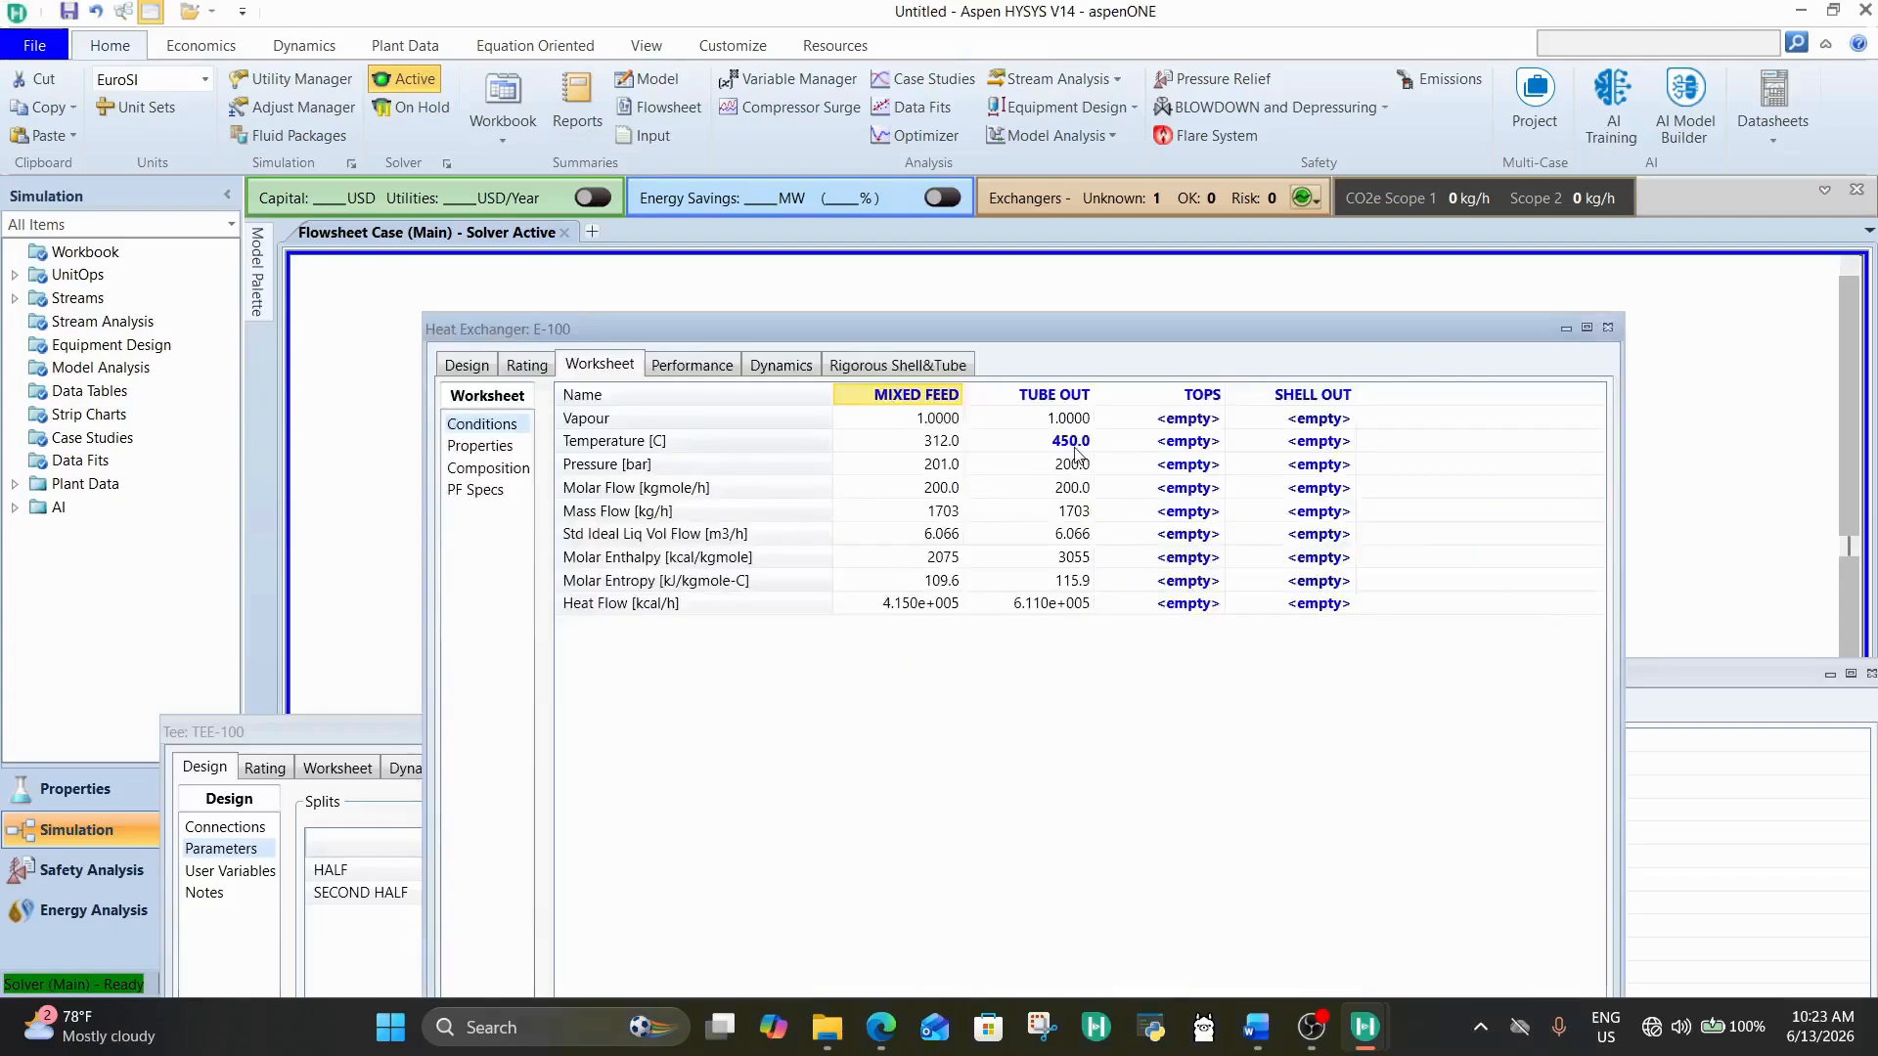
{"action": "left_click", "coordinate": [1607, 327]}
{"action": "double_click", "coordinate": [1071, 495]}
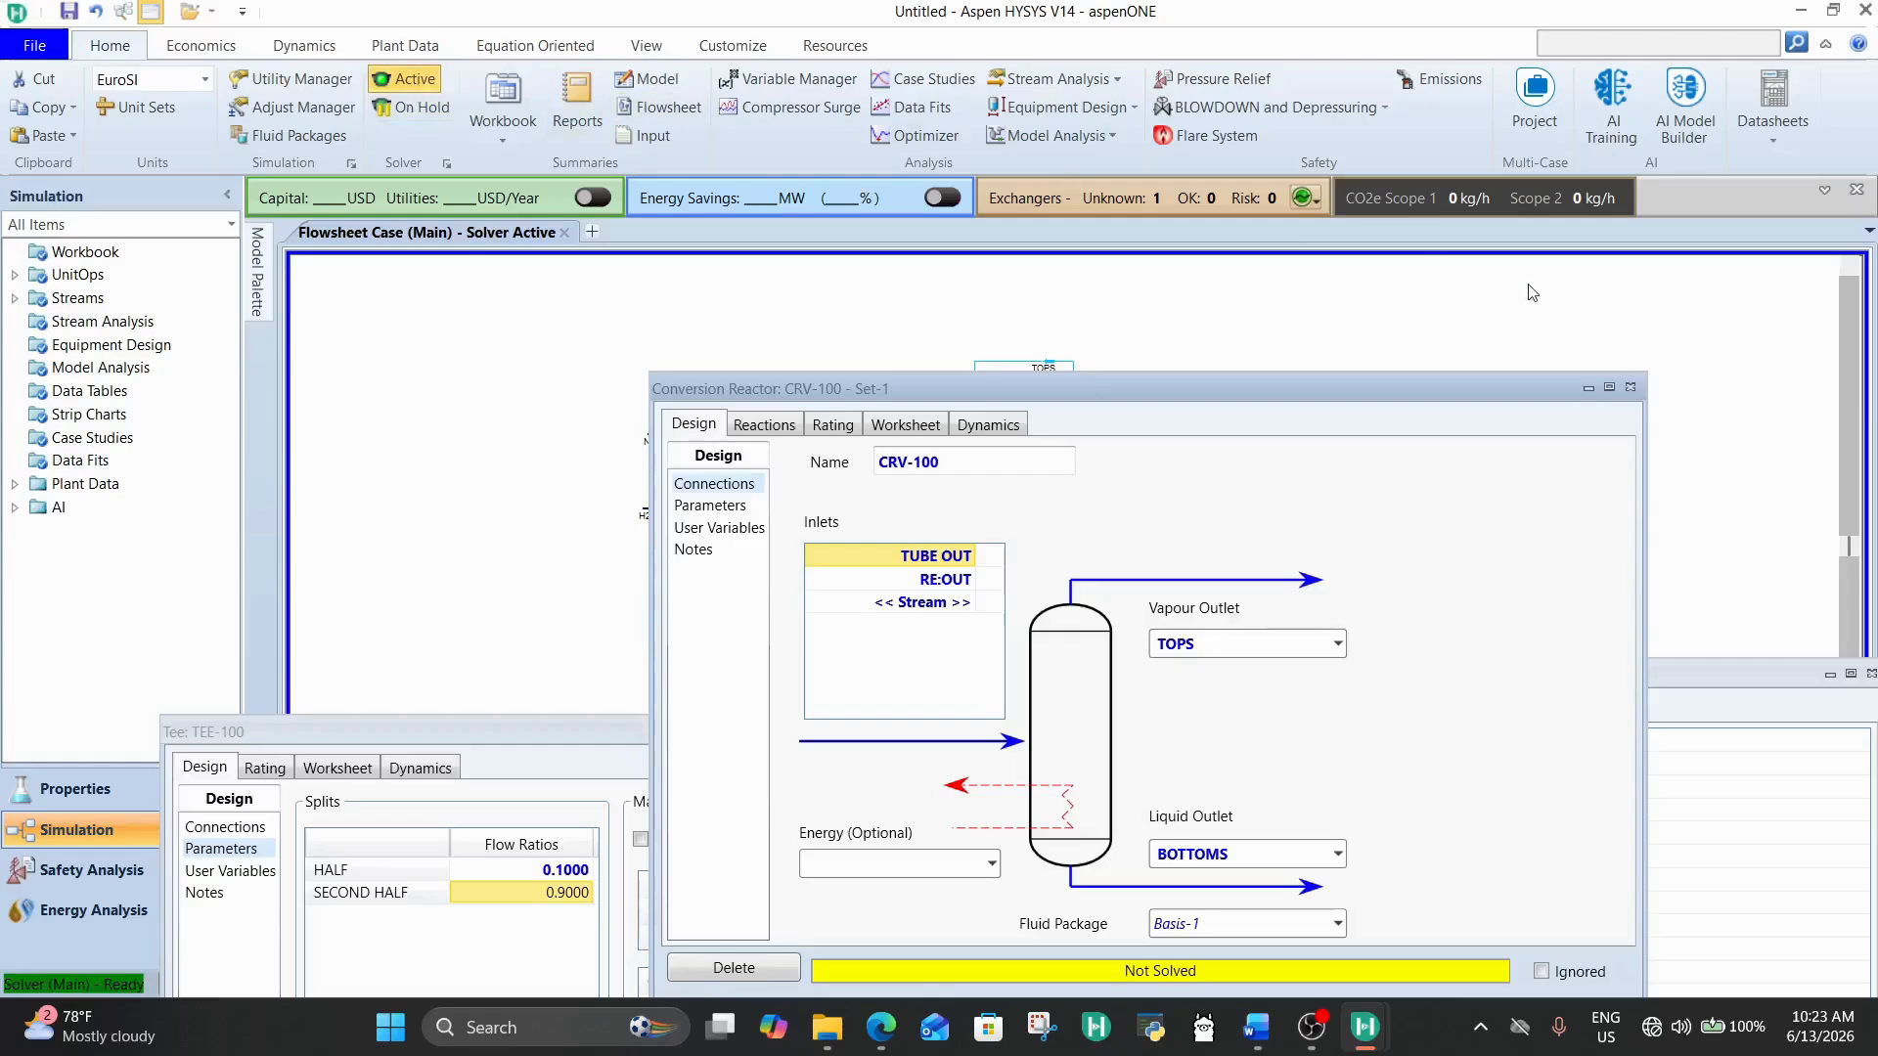
{"action": "left_click", "coordinate": [1628, 387]}
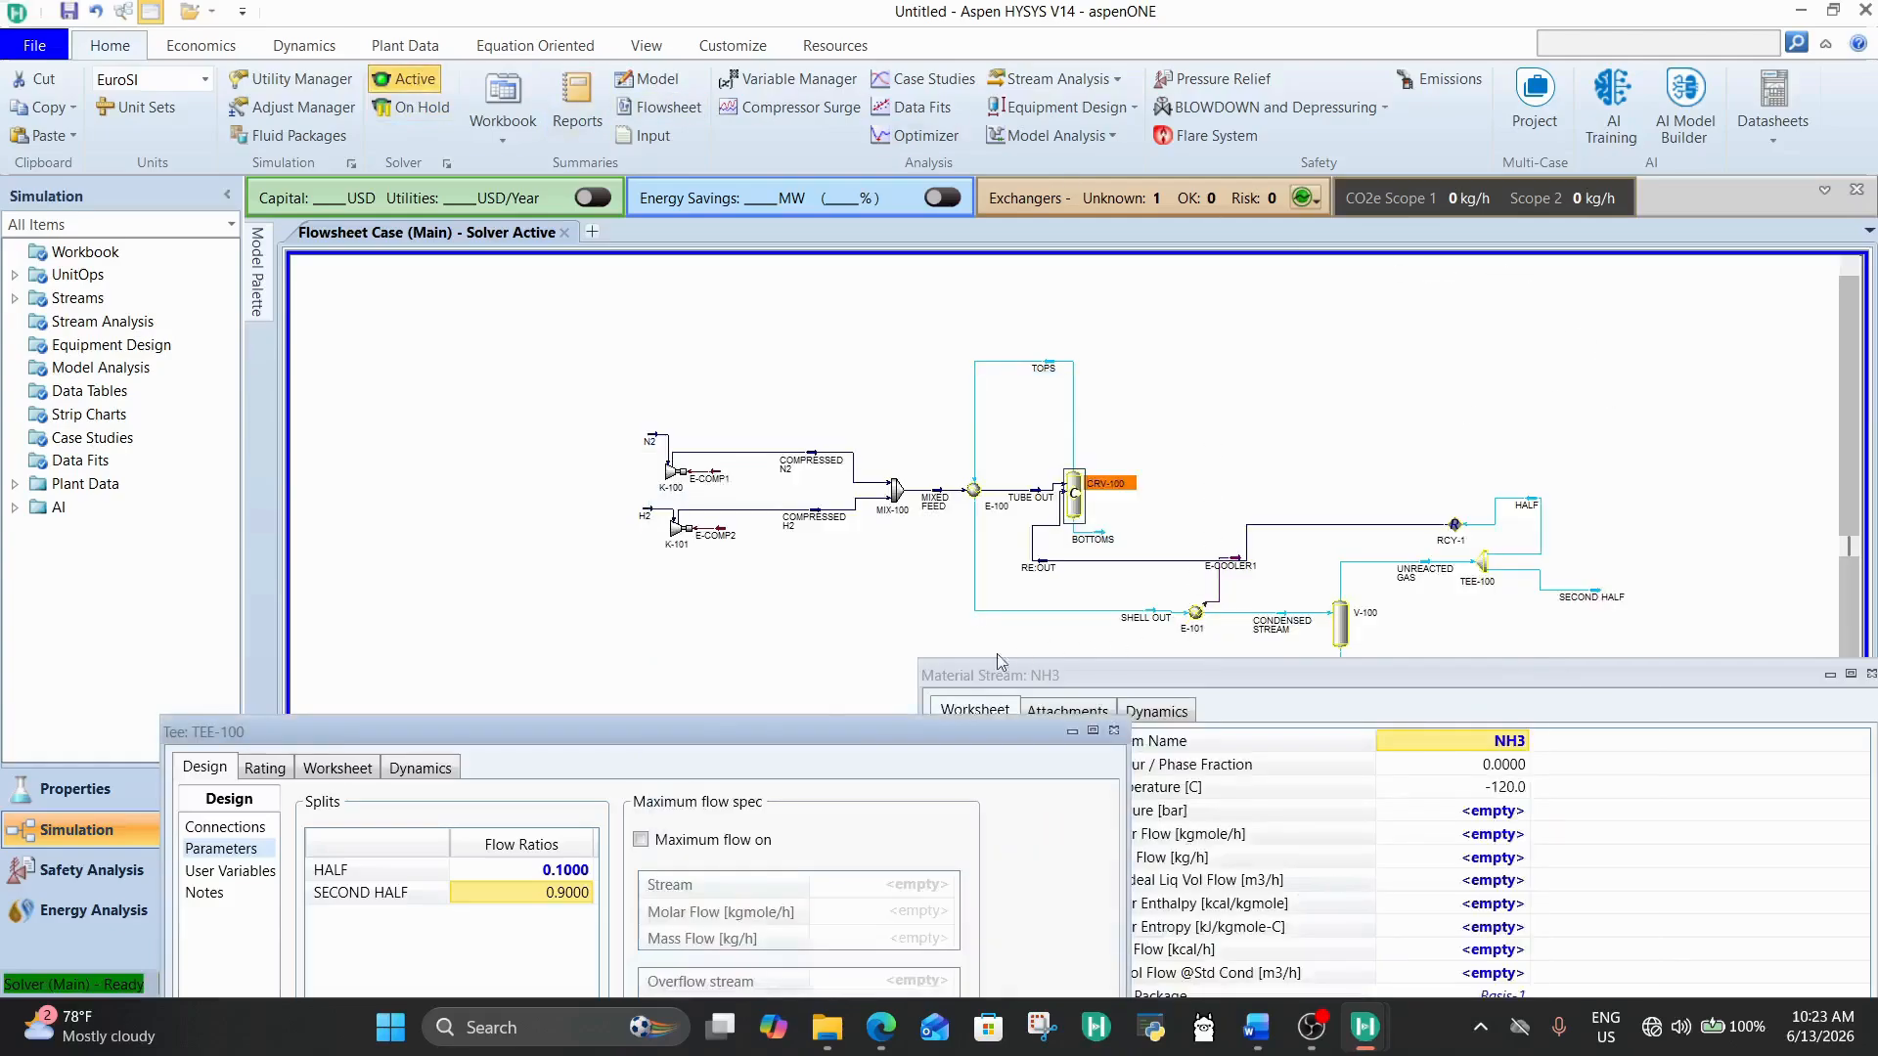
Step: Close the TEE-100 and NH3 stream windows to uncover the whole flowsheet
{"action": "left_click_drag", "start_coordinate": [720, 729], "coordinate": [588, 328]}
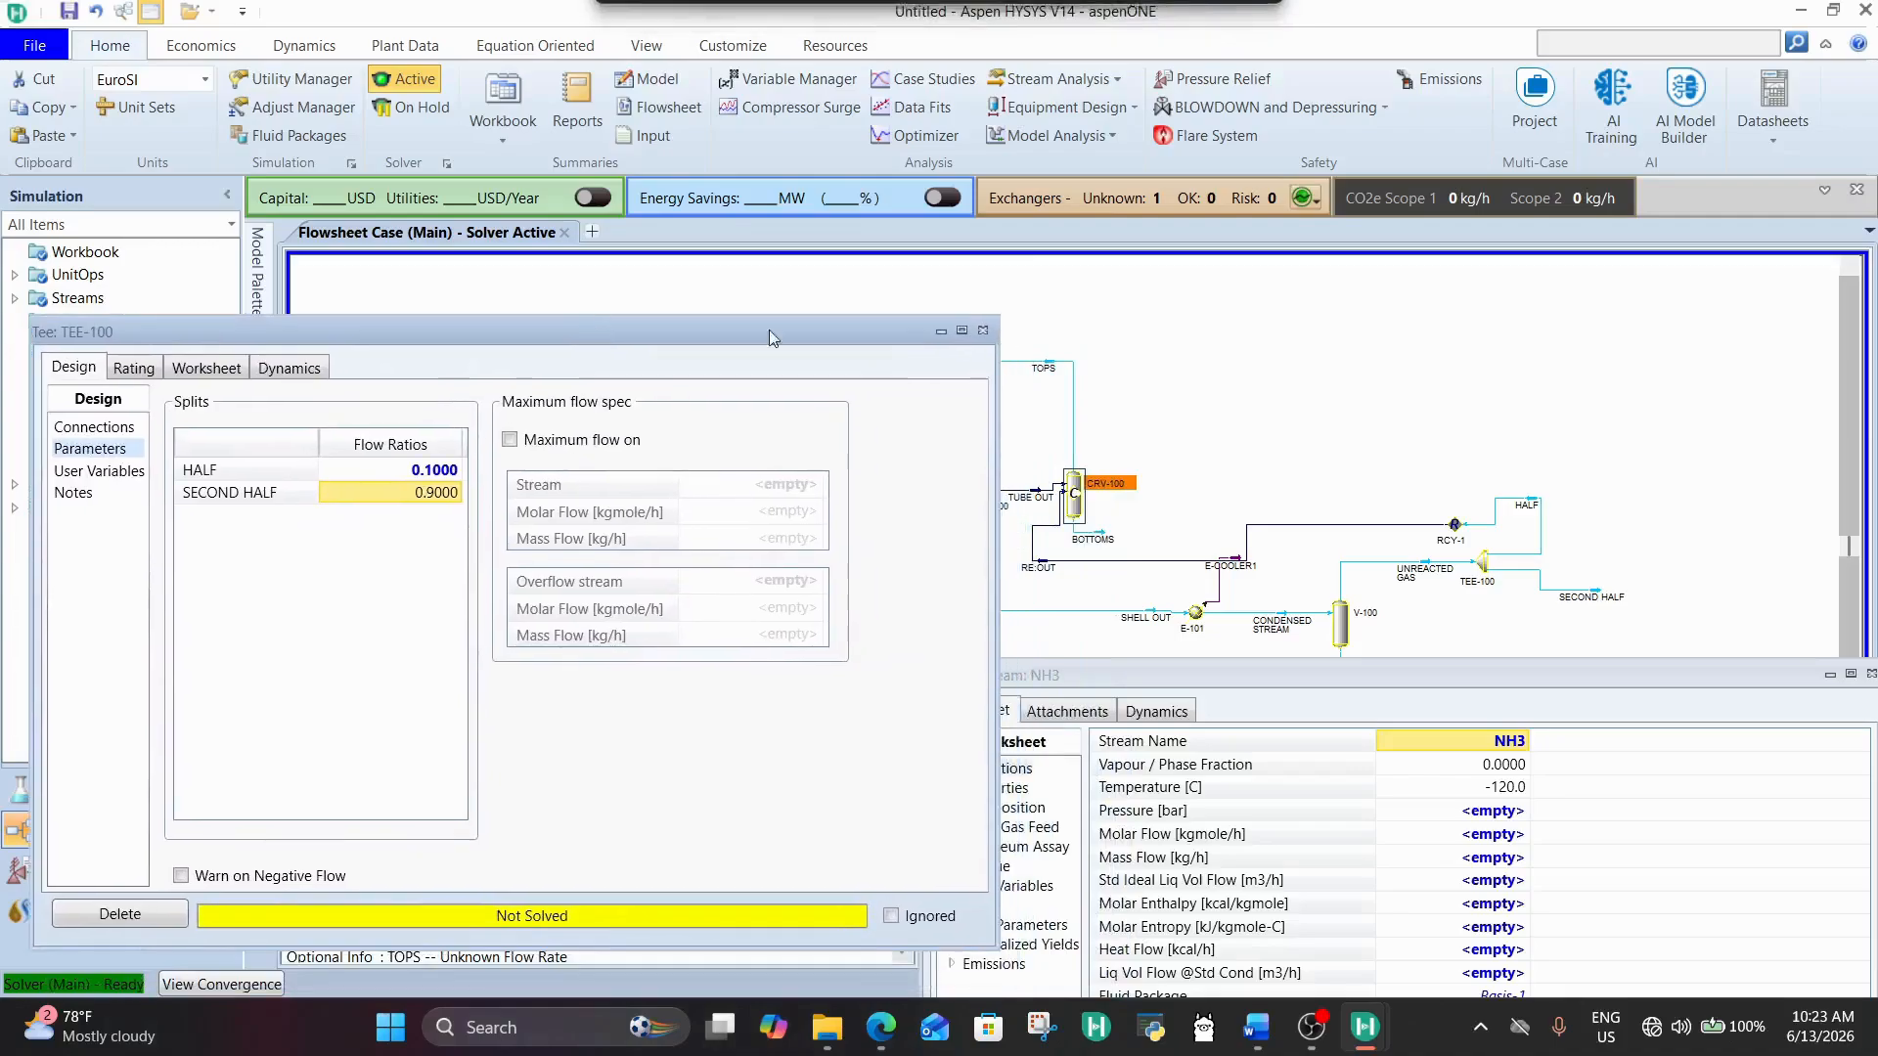
{"action": "left_click", "coordinate": [983, 329]}
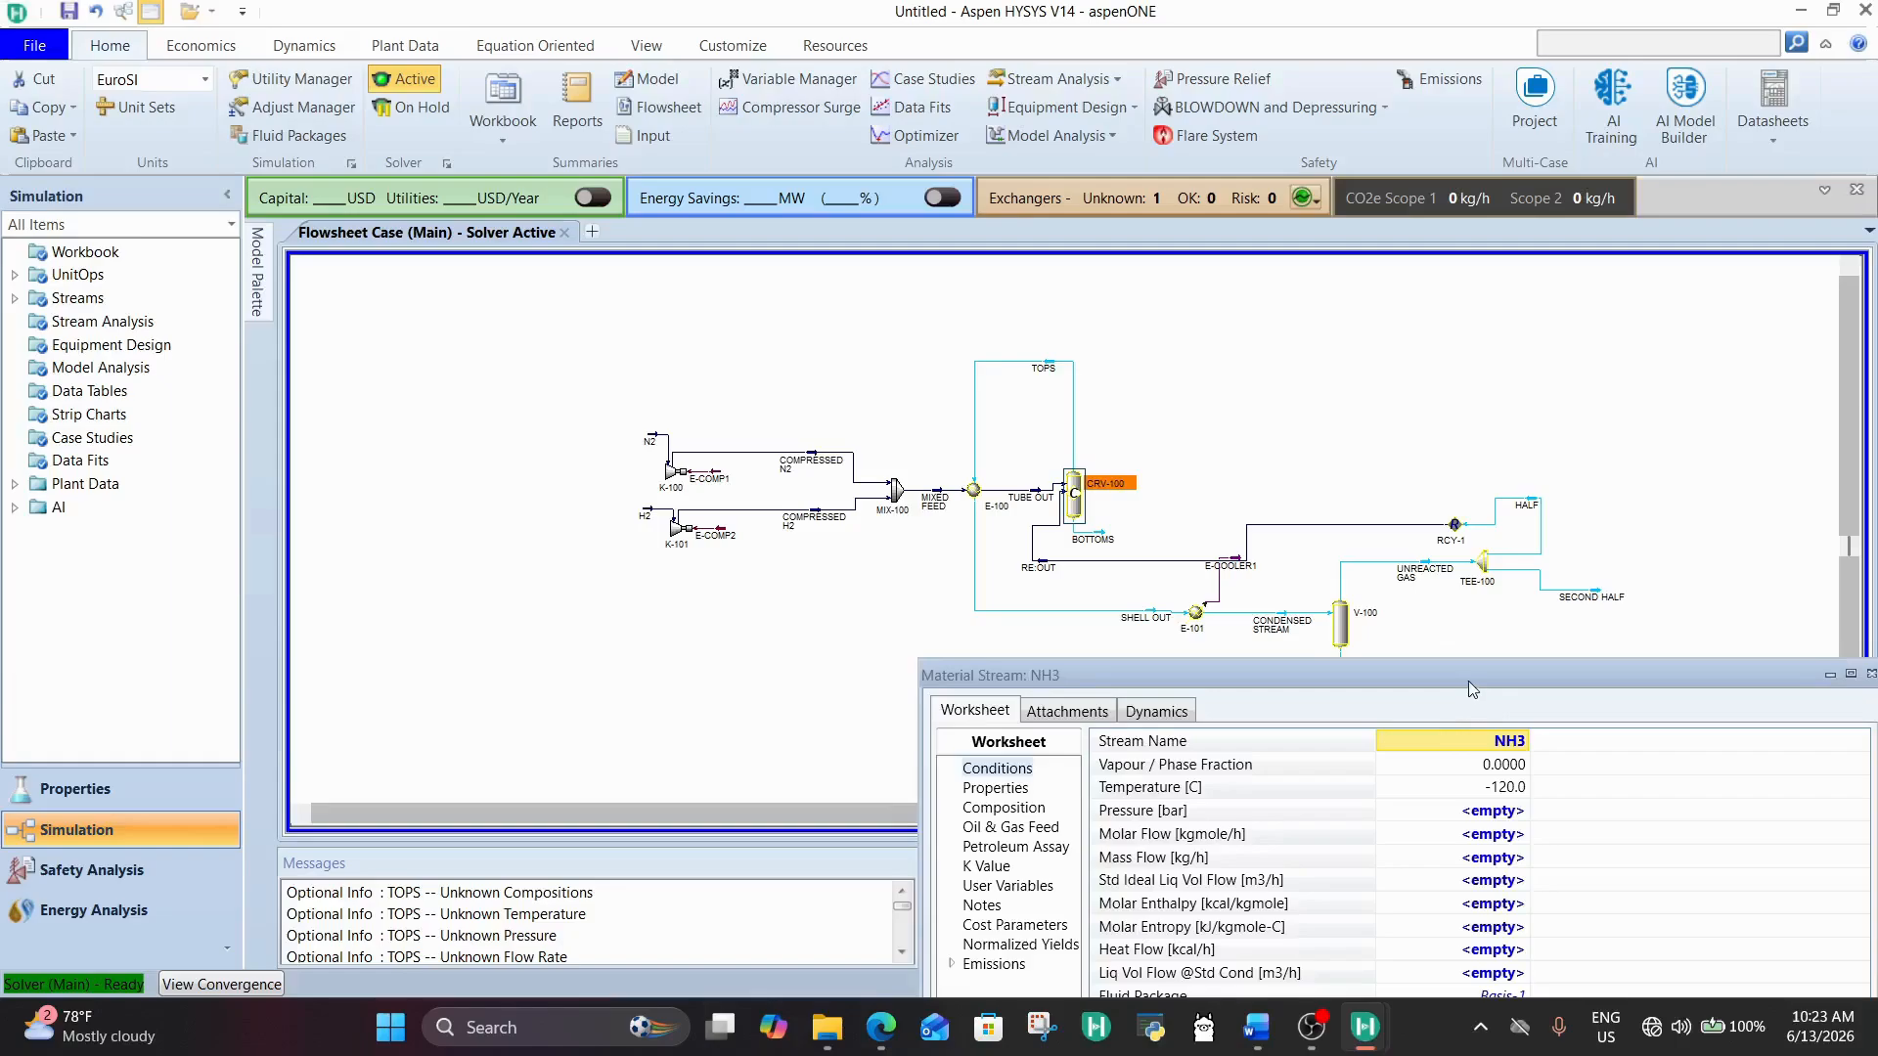
{"action": "left_click_drag", "start_coordinate": [1469, 684], "coordinate": [1043, 239]}
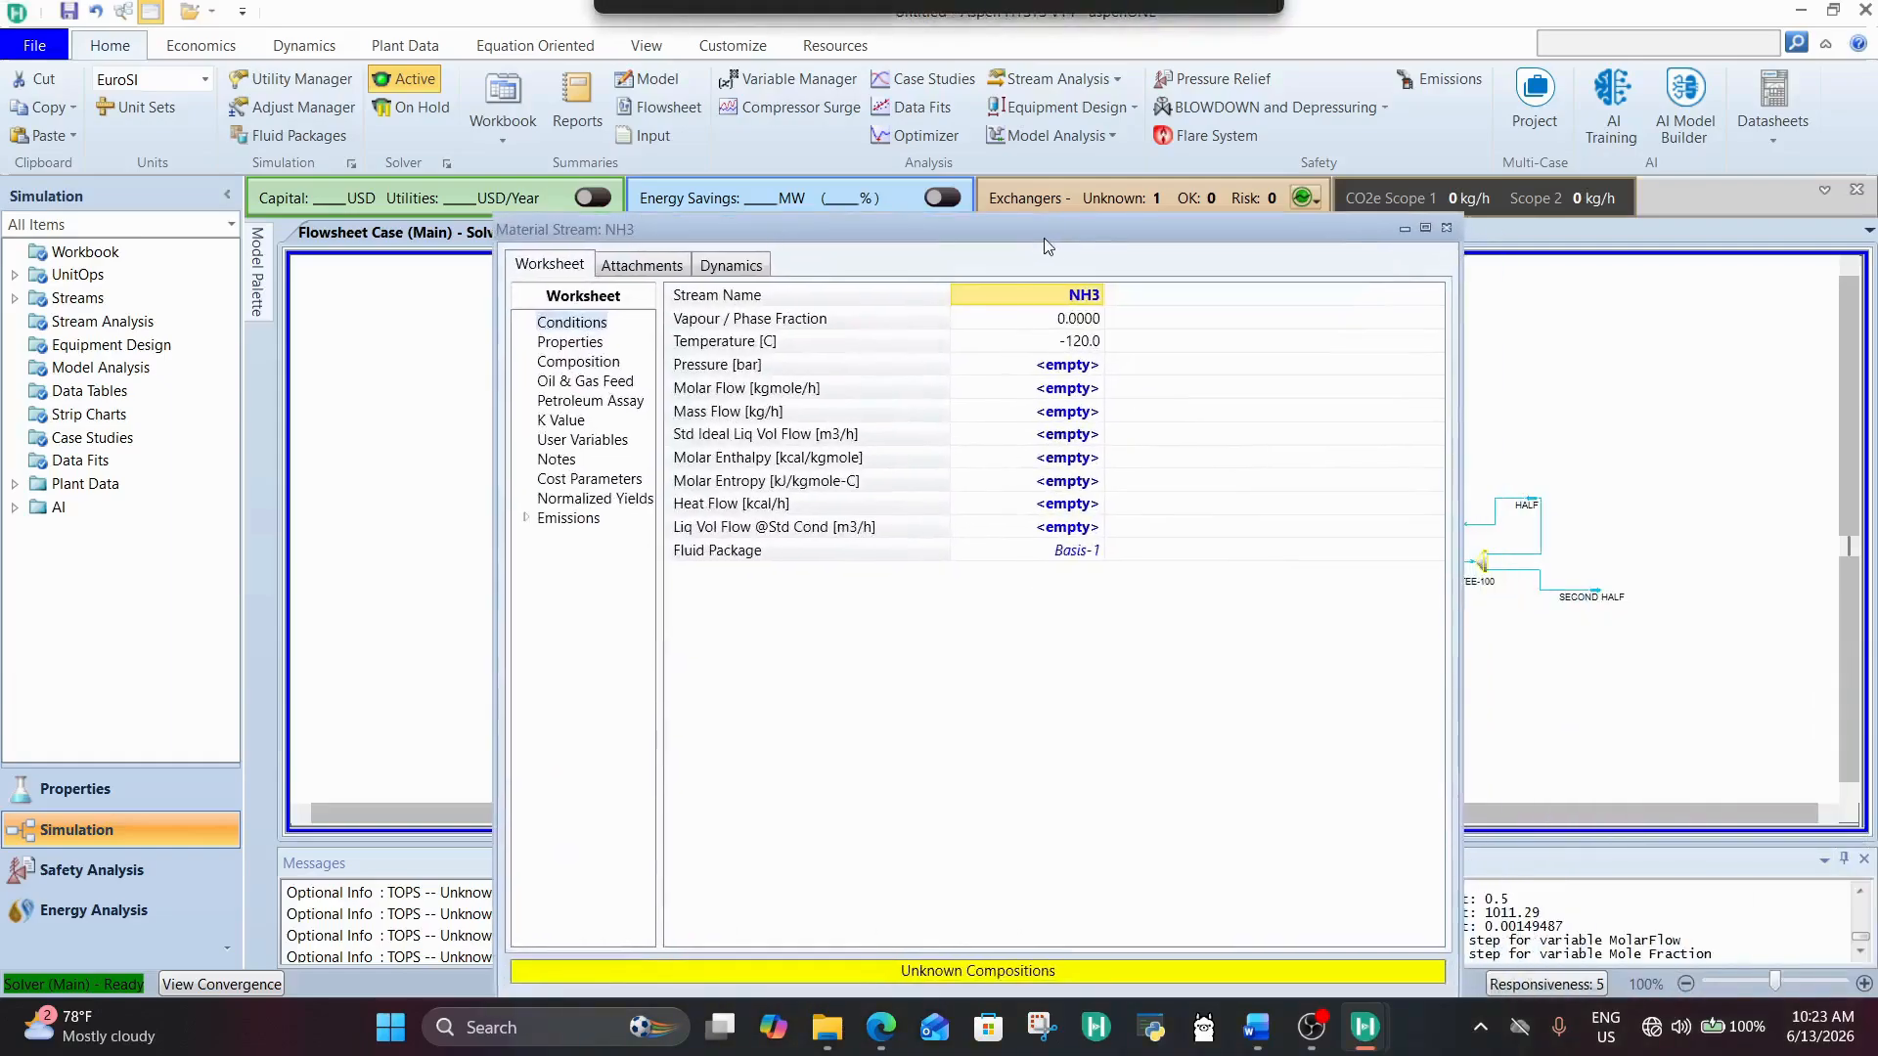
{"action": "left_click", "coordinate": [1446, 229]}
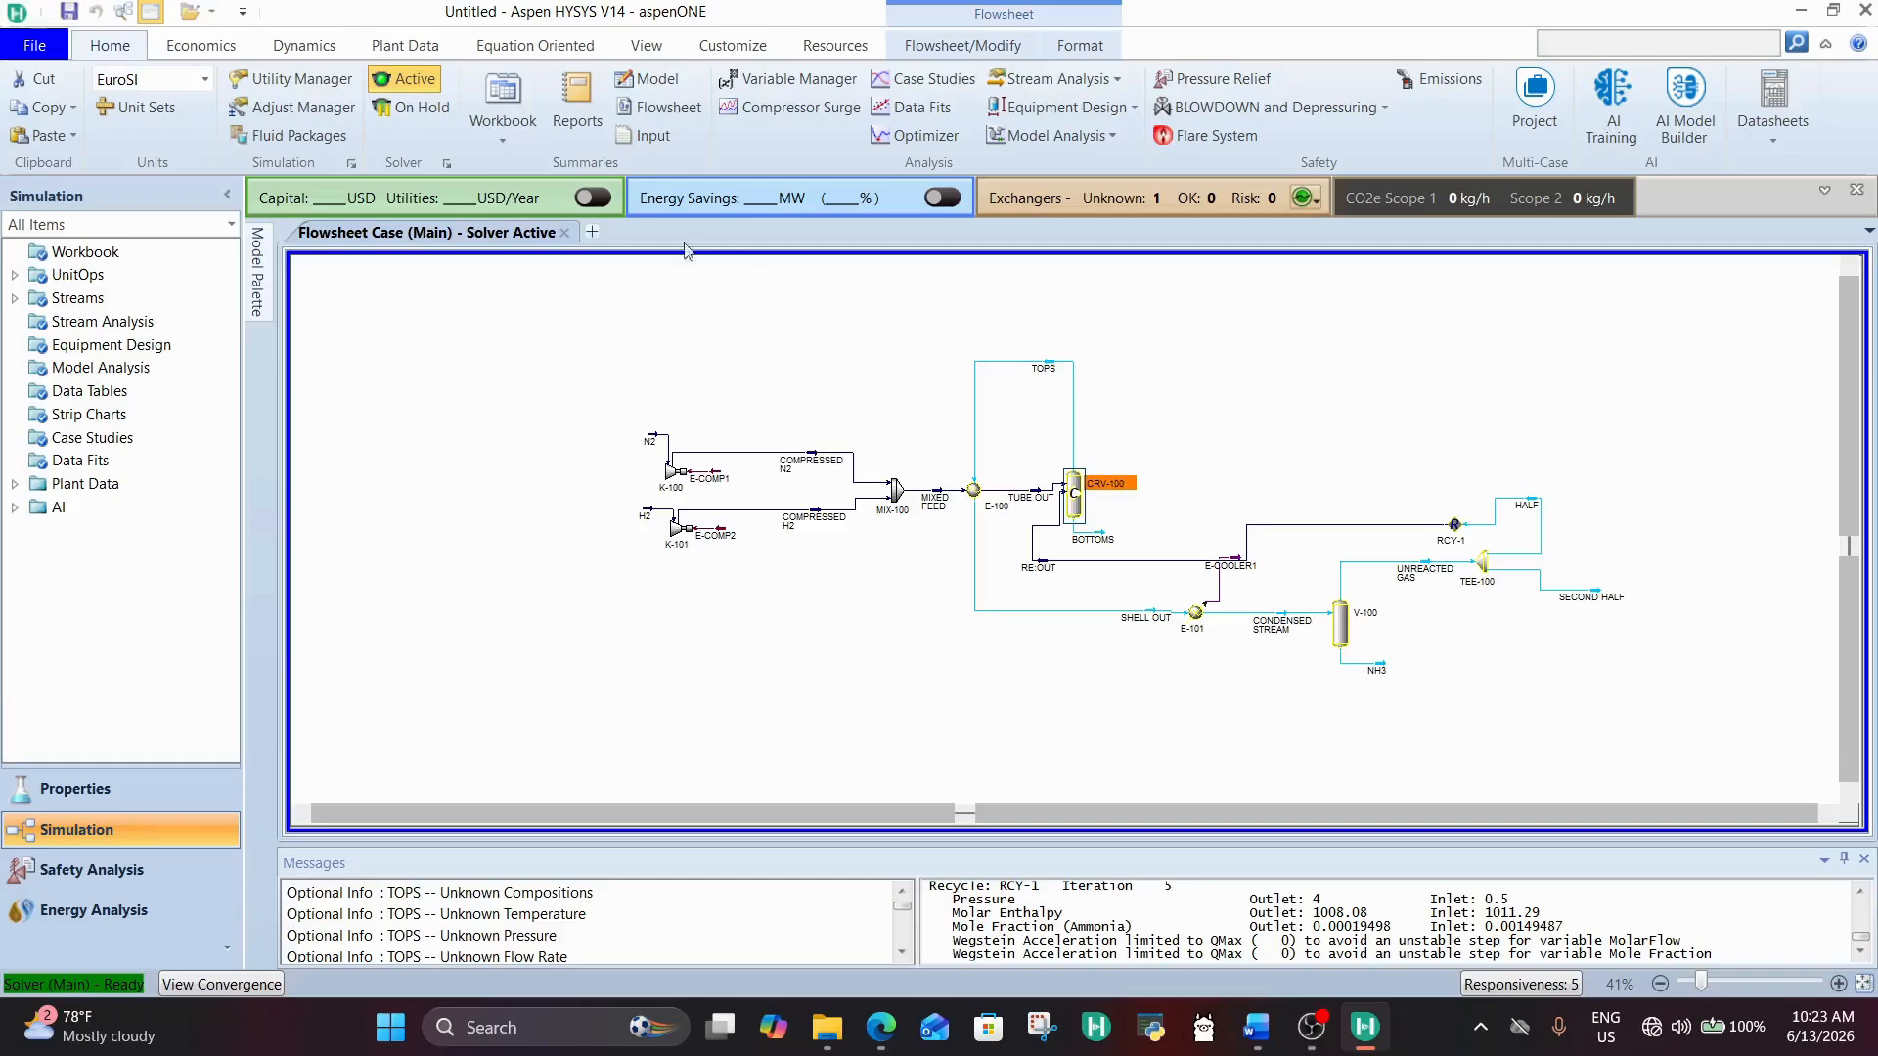
Step: Select all flowsheet objects, reposition them as a group on the canvas, and clear the selection
{"action": "left_click_drag", "start_coordinate": [496, 293], "coordinate": [1611, 790]}
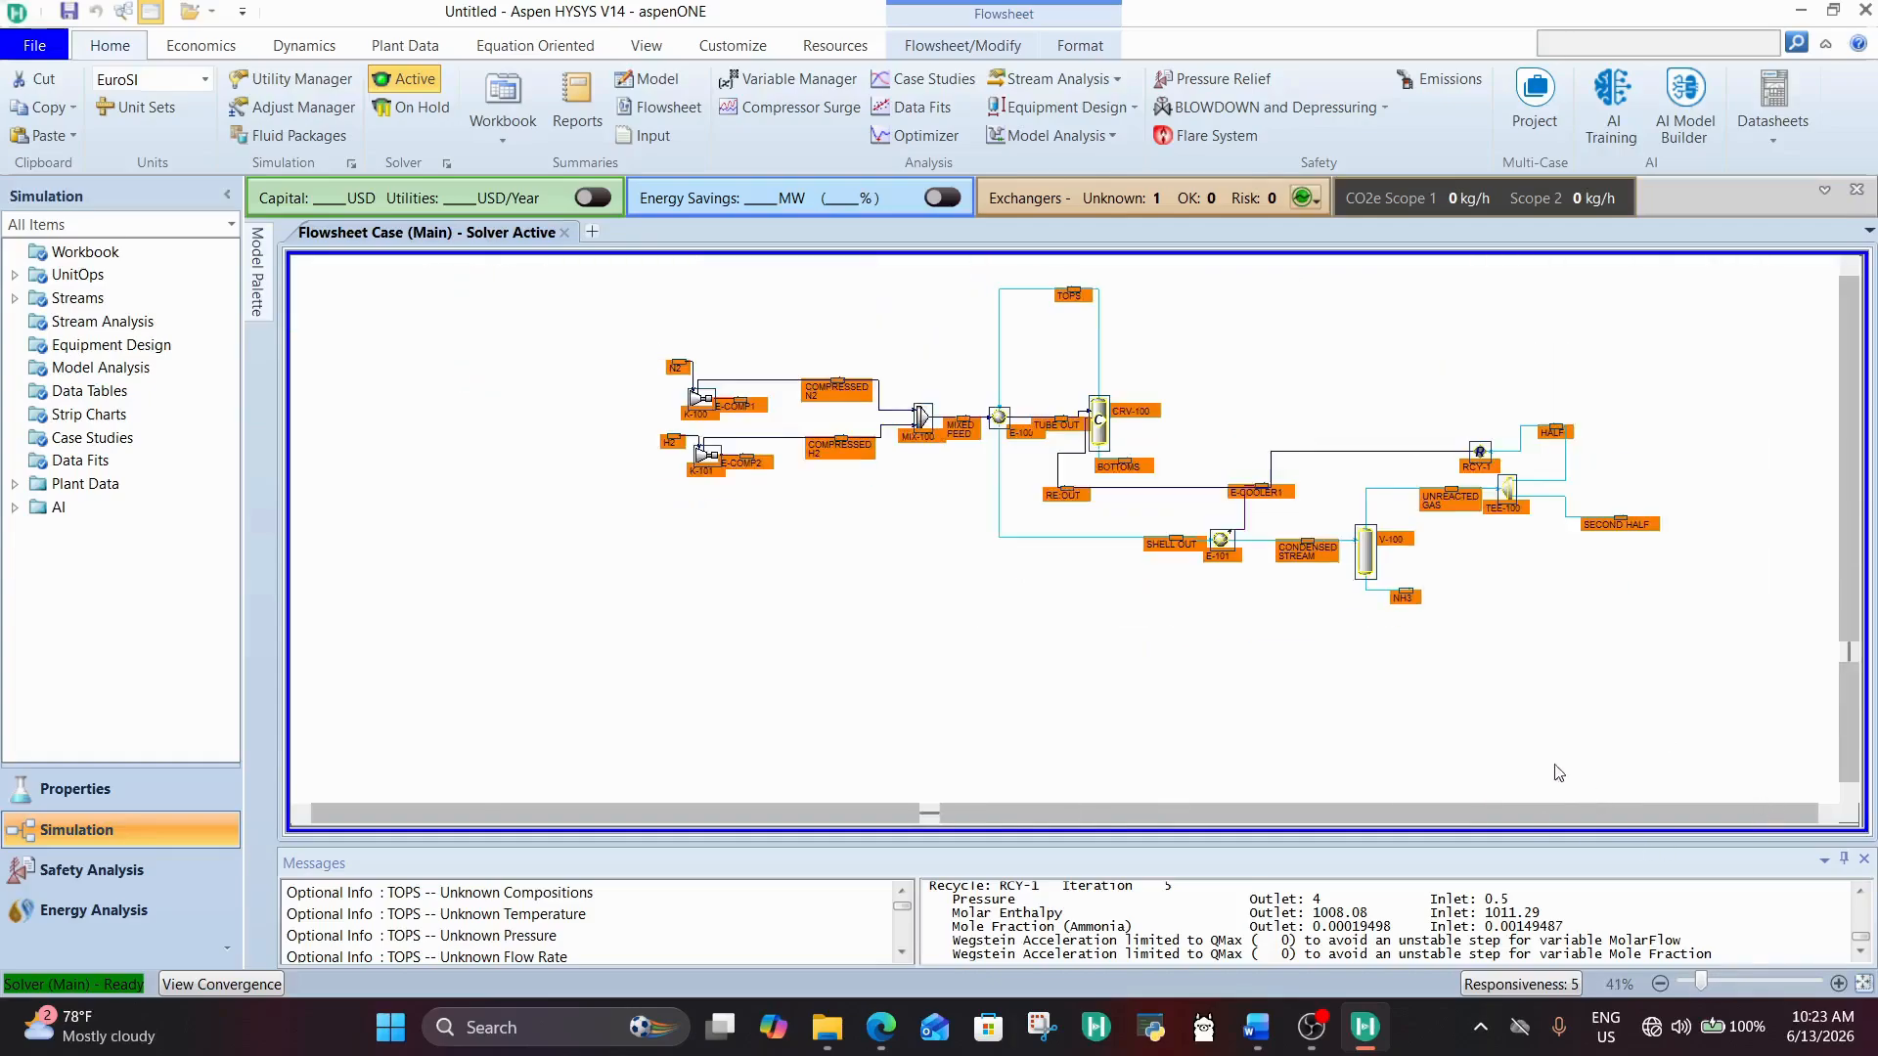
{"action": "left_click", "coordinate": [1234, 324]}
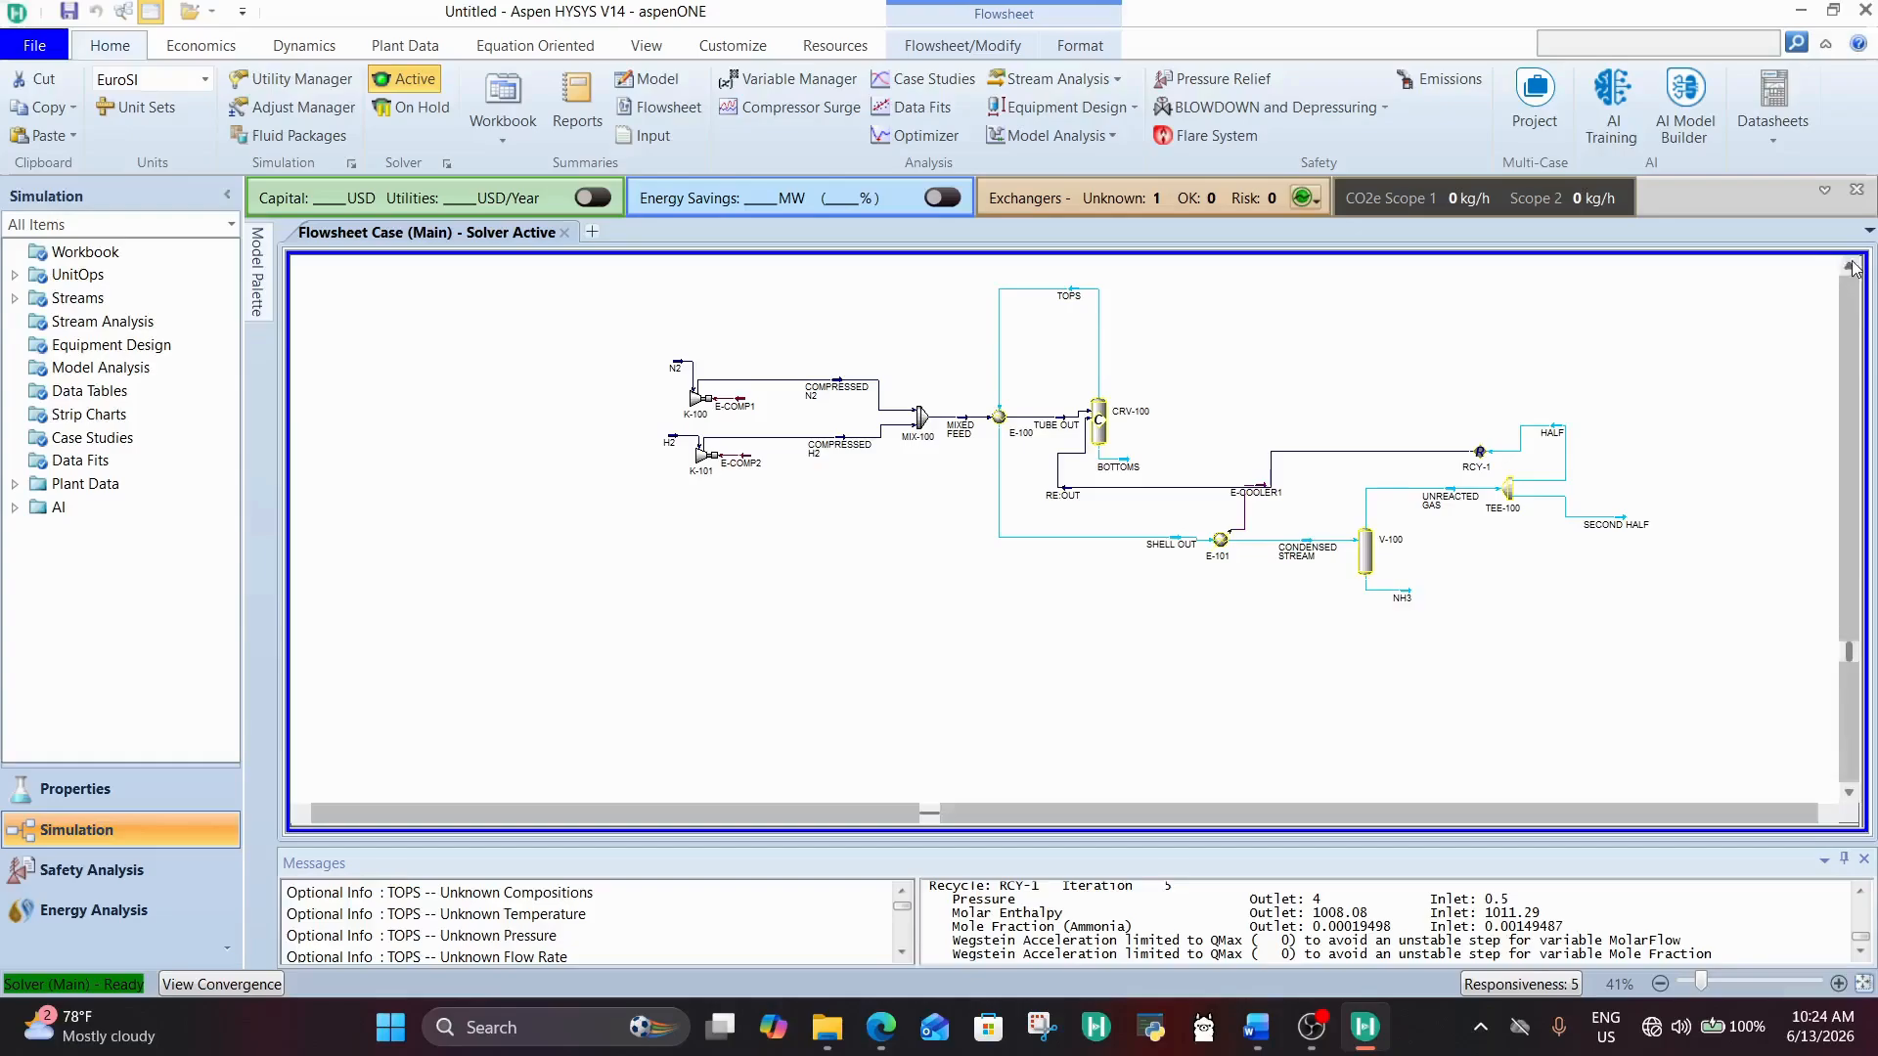
{"action": "scroll", "coordinate": [1234, 325], "scroll_direction": "up", "scroll_amount": 1}
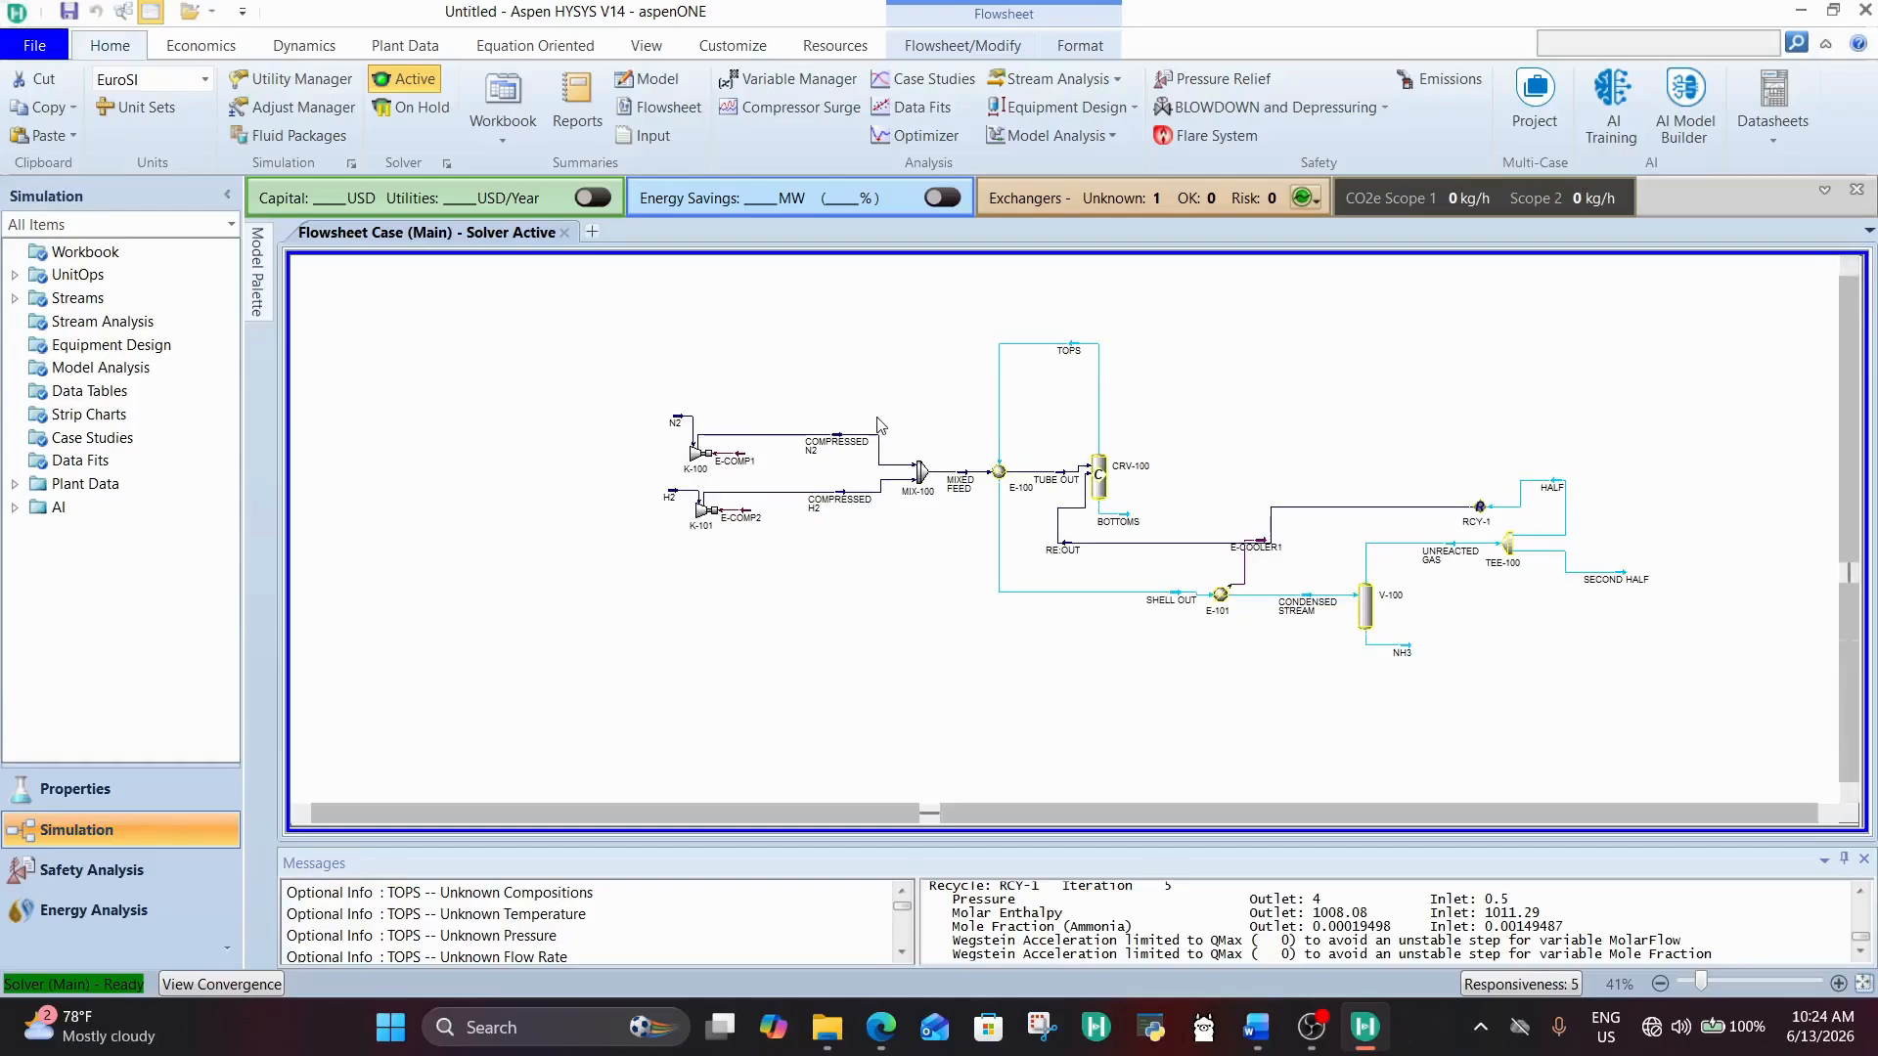